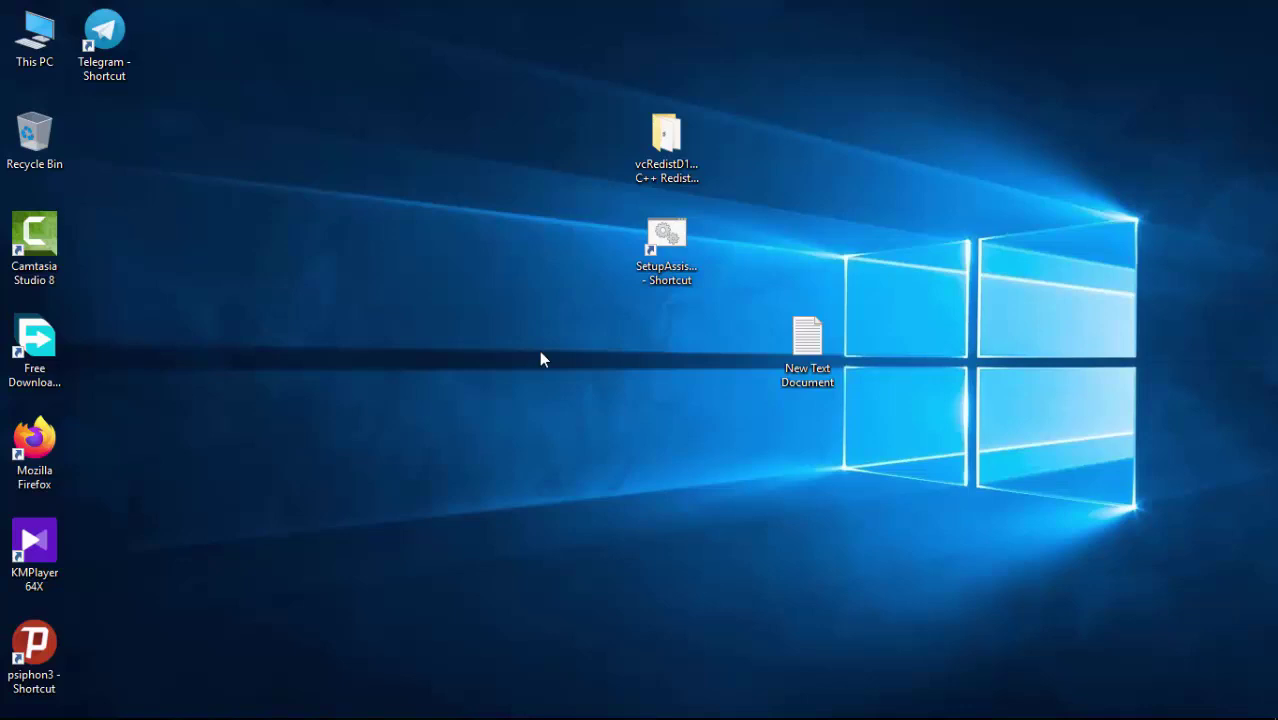
- Open the Lumberyard Setup Assistant from its desktop shortcut
right_click(683, 257)
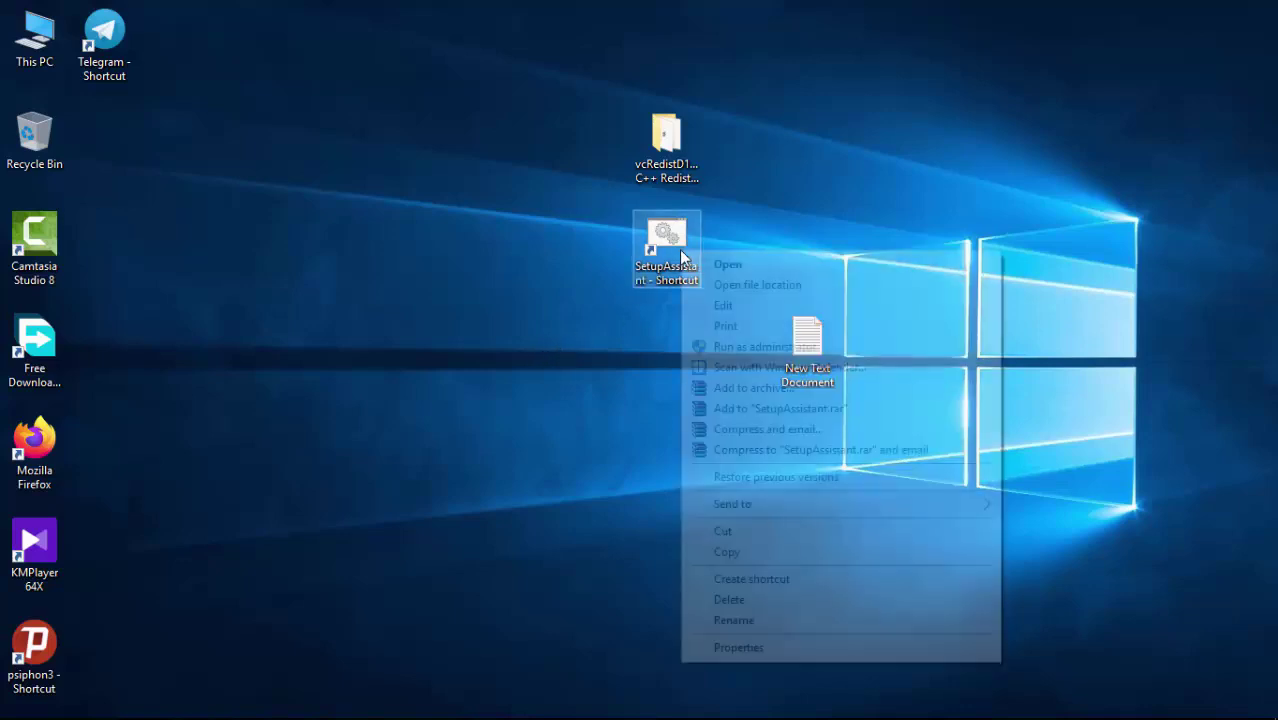
click(734, 257)
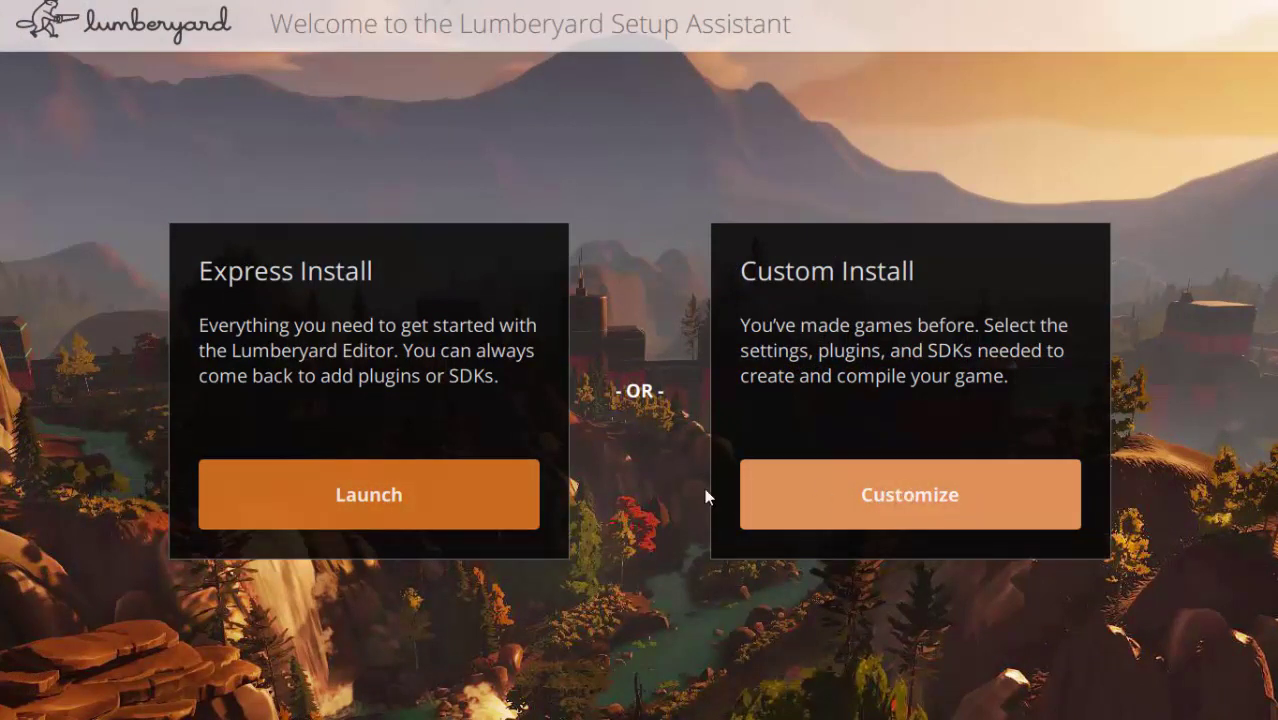
- Launch the editor with the express setup and open the StarterGame level of the StarterGame project
click(364, 523)
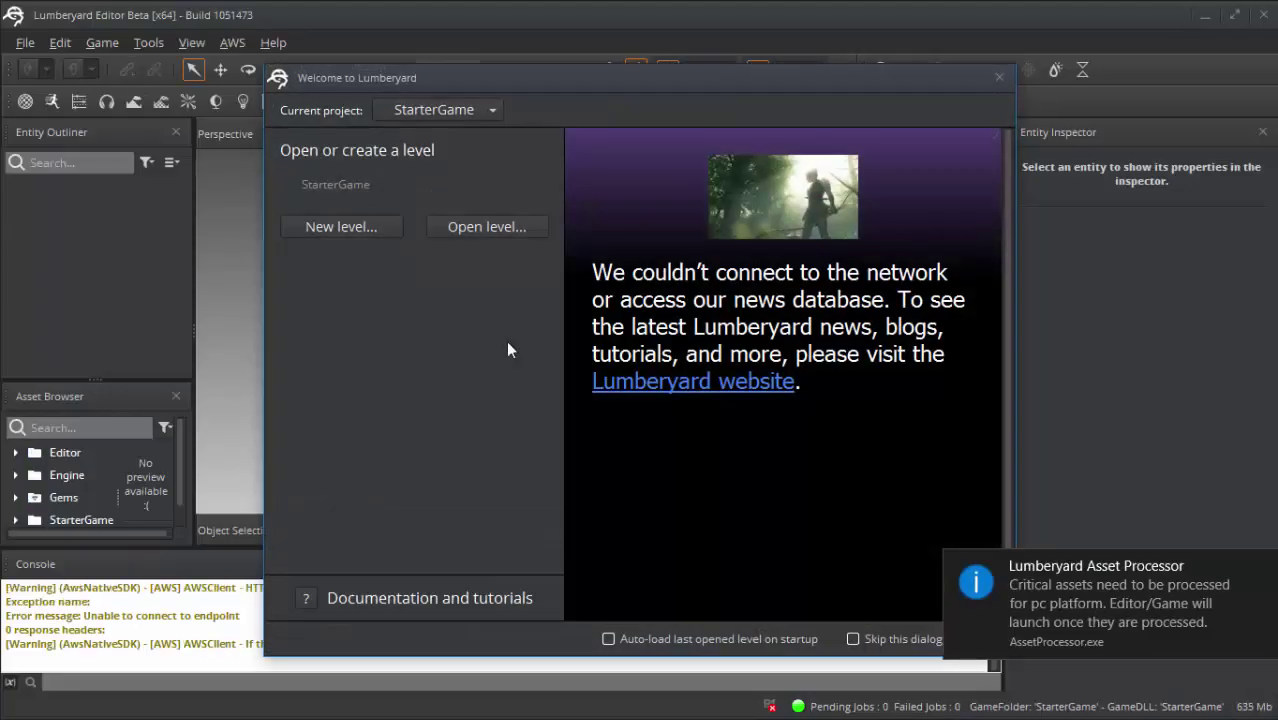
click(412, 113)
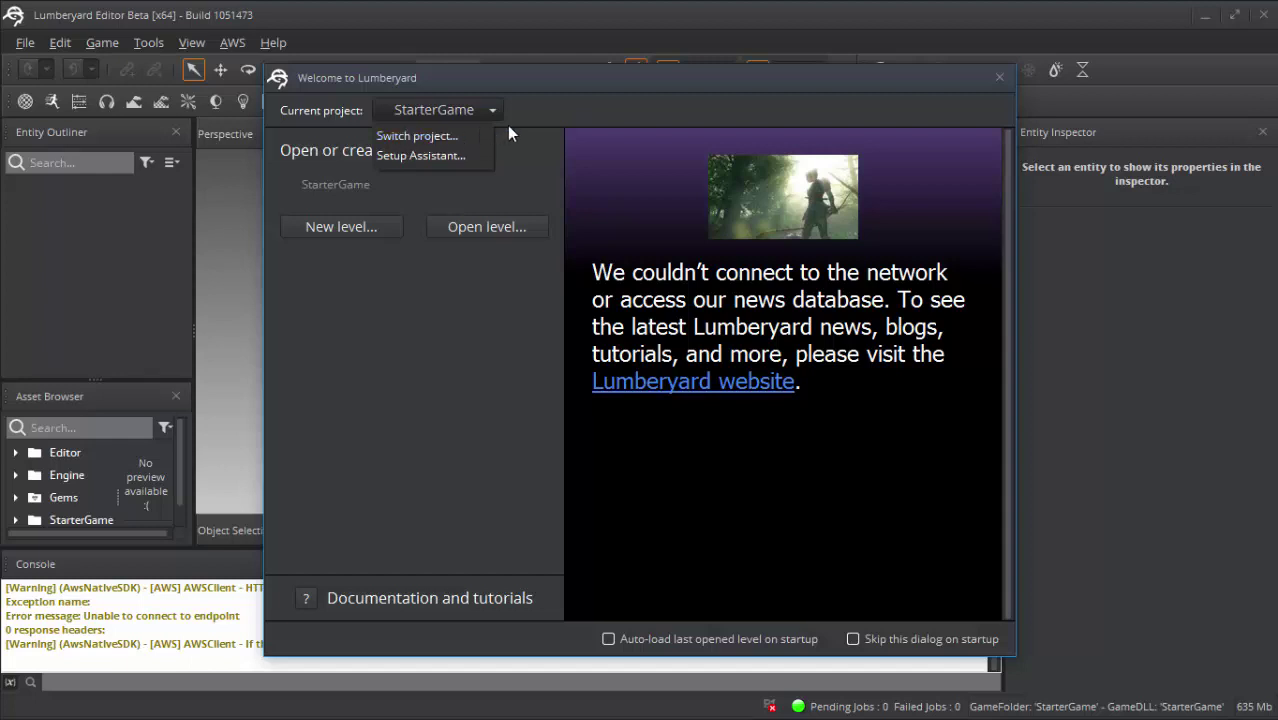
click(535, 115)
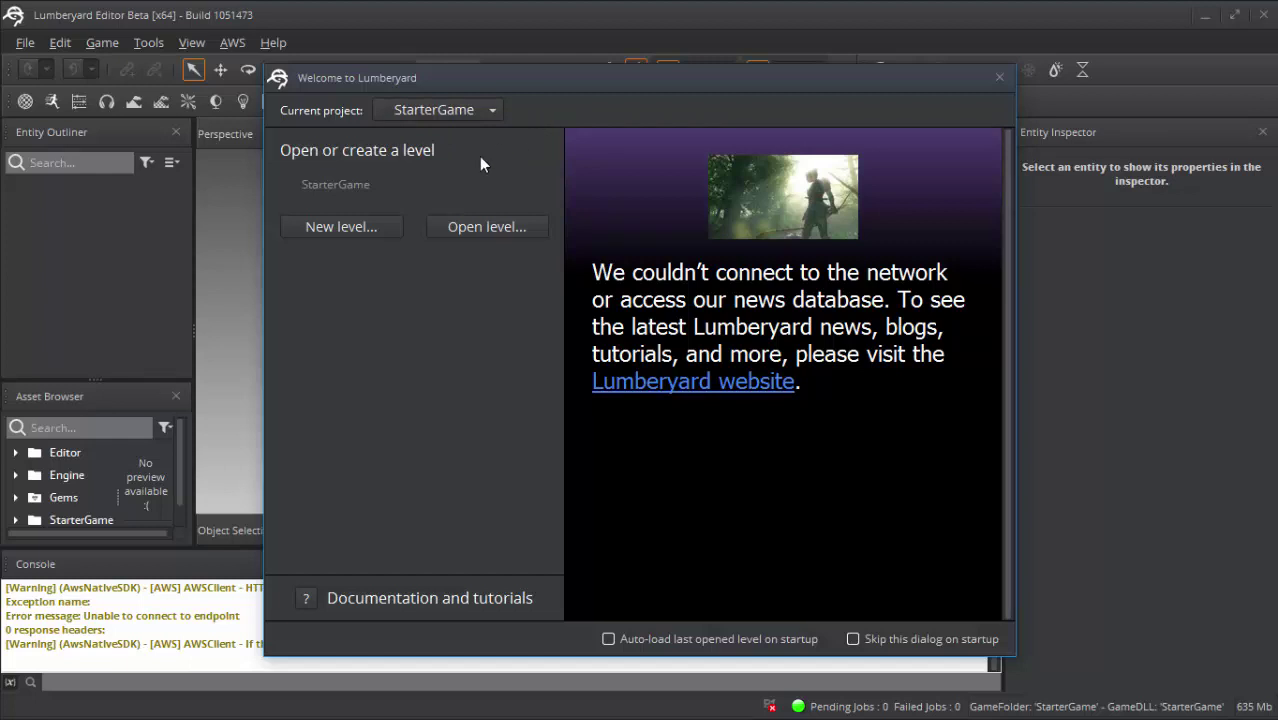
click(344, 185)
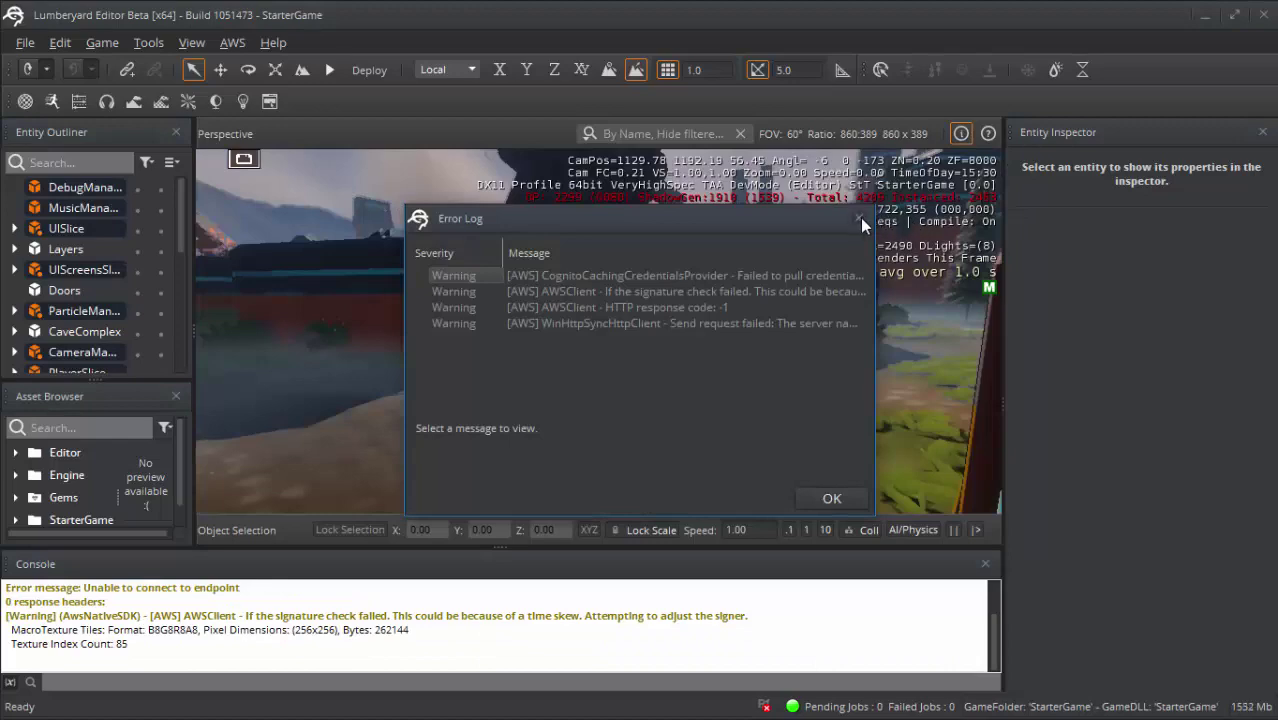
- Dismiss the AWS Error Log and Error Report, then tilt the view down toward the stone path
click(857, 218)
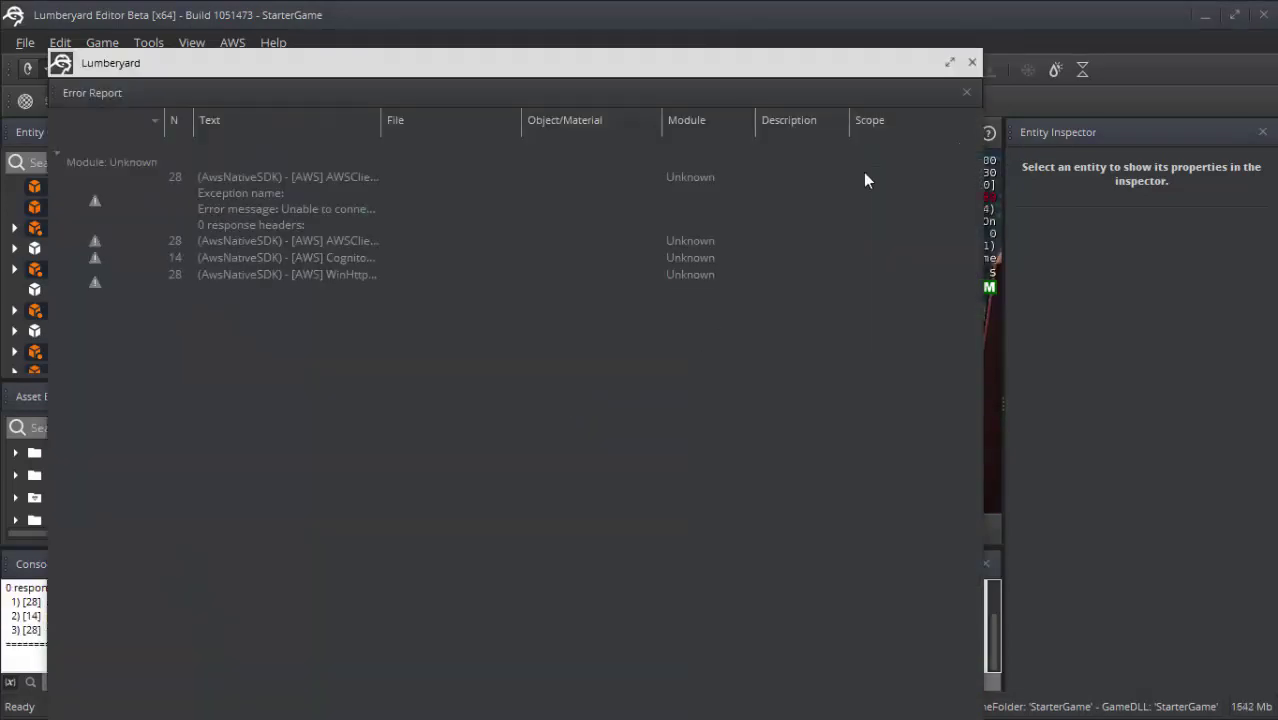
click(971, 62)
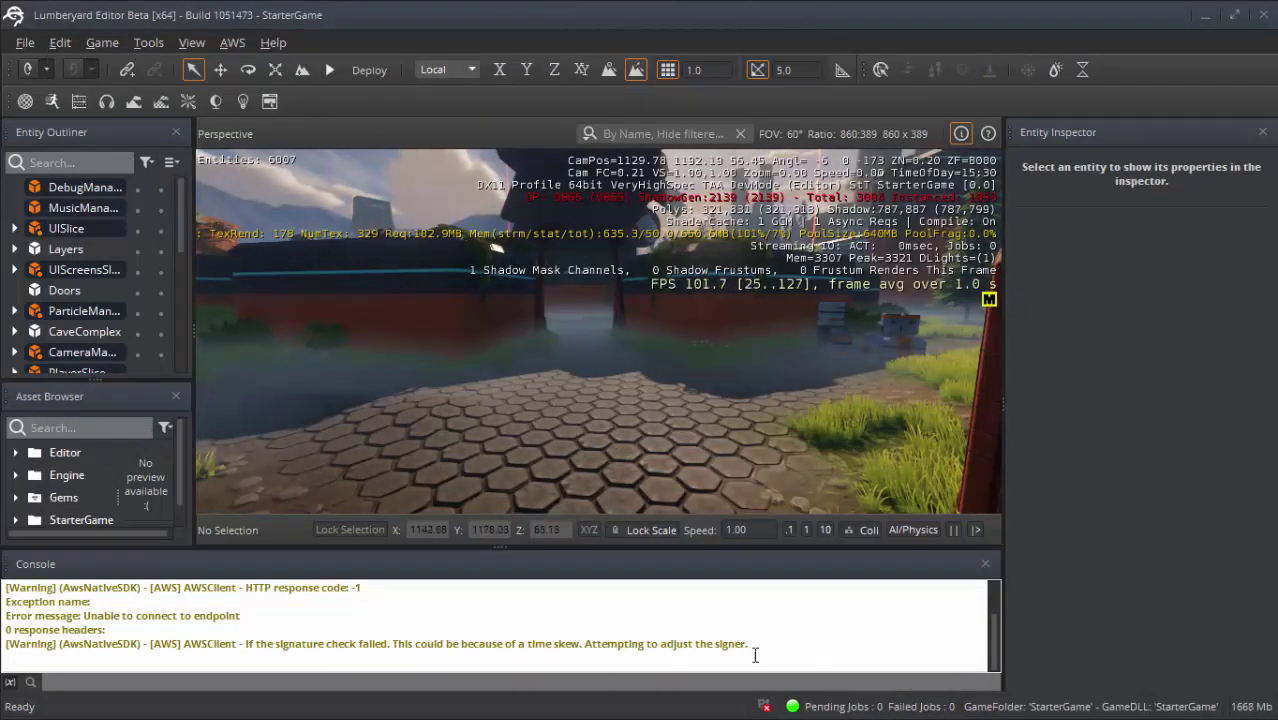
click(25, 43)
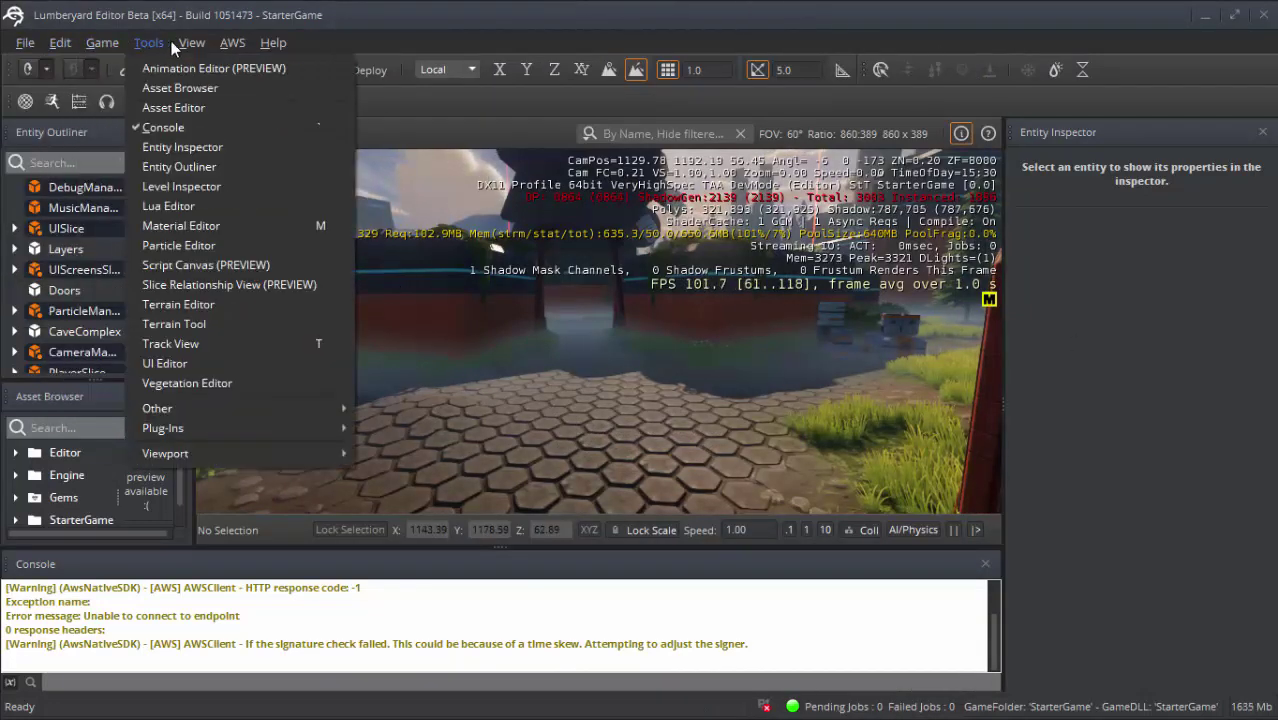
click(100, 45)
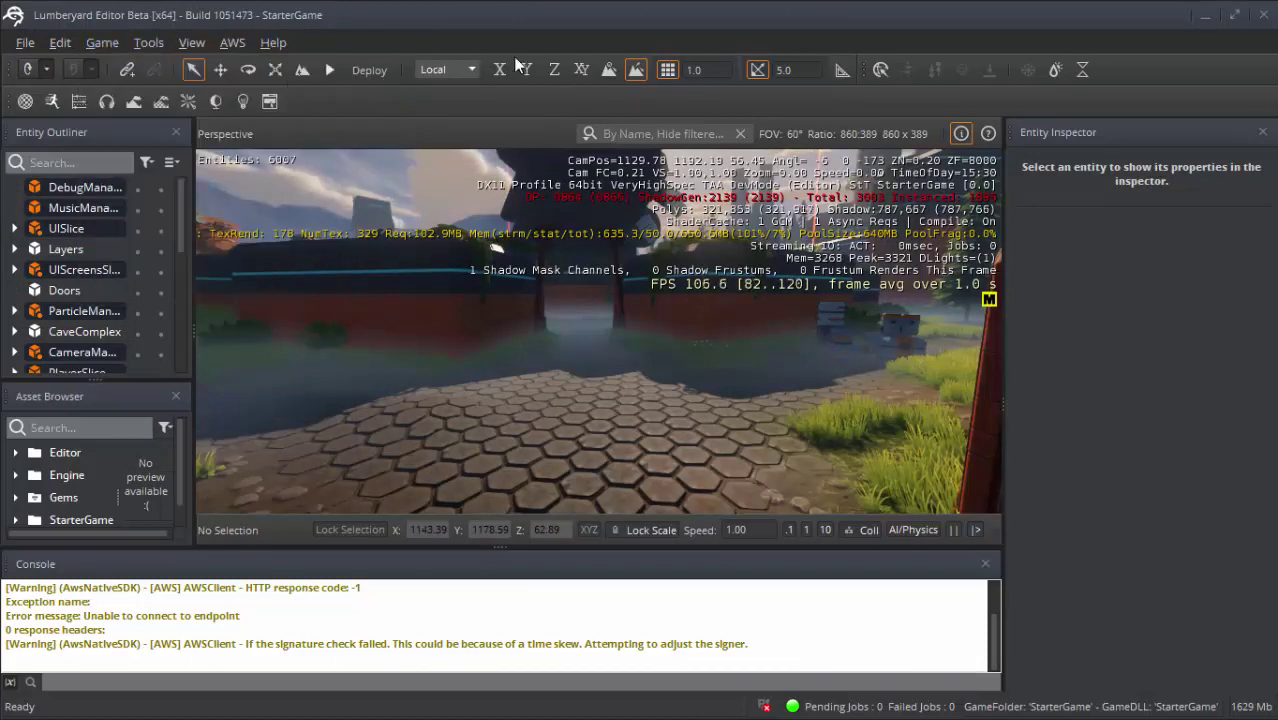
mouse_move(600, 330)
right_down()
mouse_move(620, 400)
mouse_move(600, 330)
right_up()
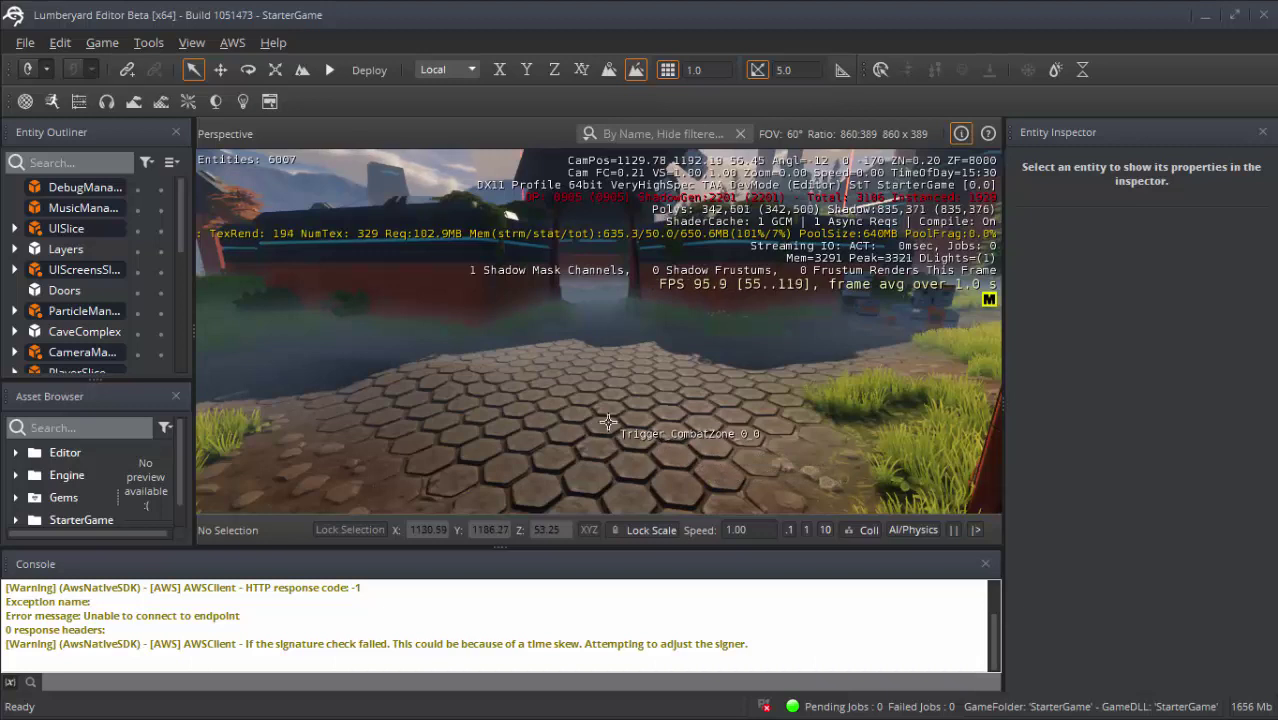
- Create an empty entity on the stone path, keeping its default name Entity6008
click(566, 380)
right_click(566, 380)
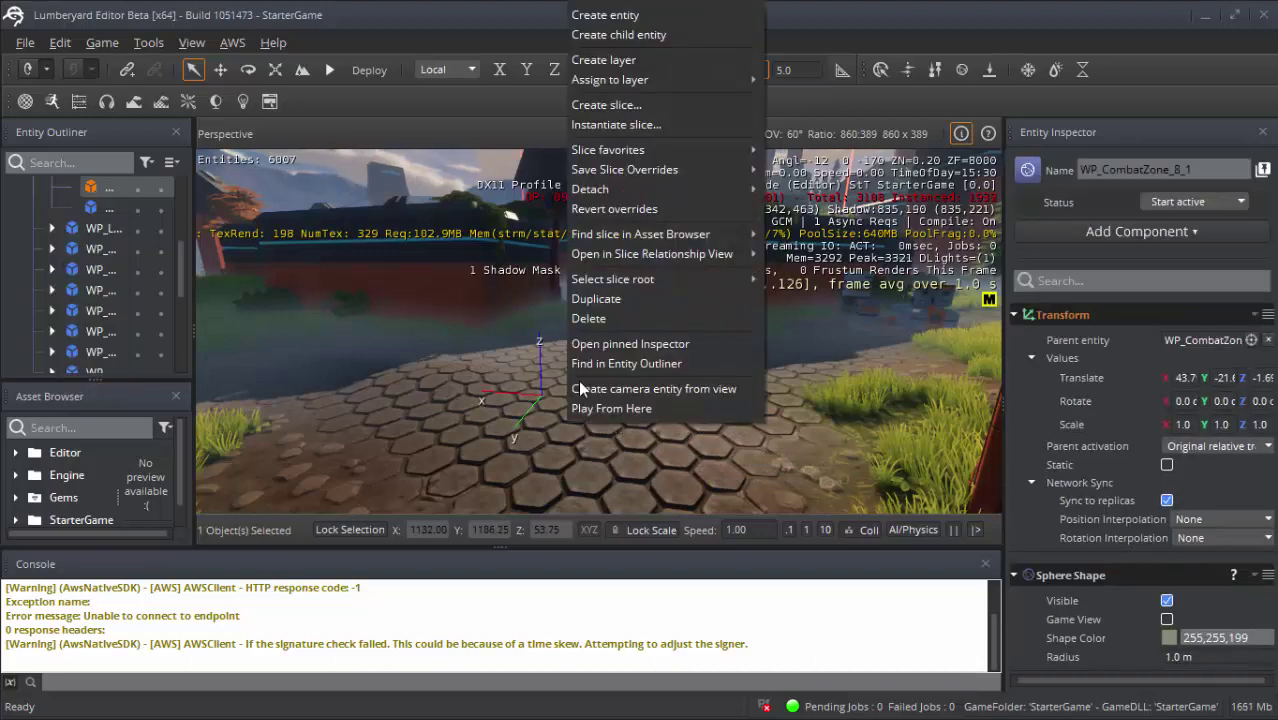
click(621, 21)
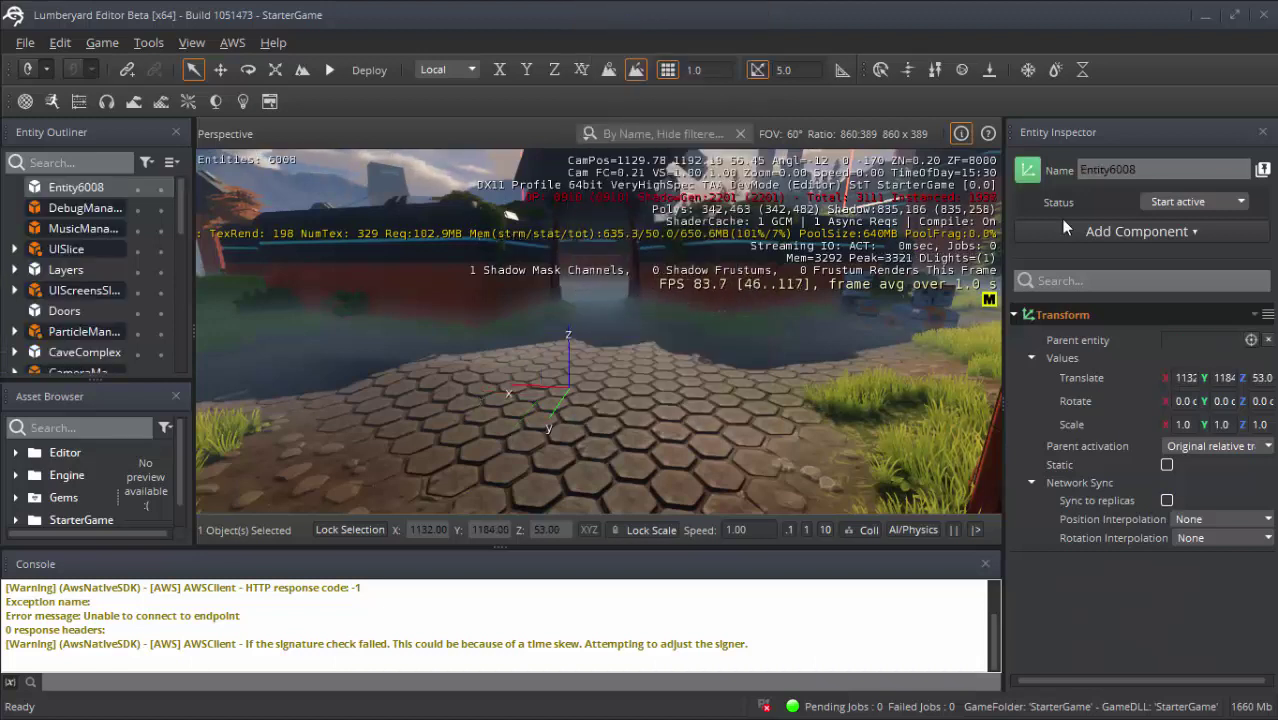
double_click(1100, 169)
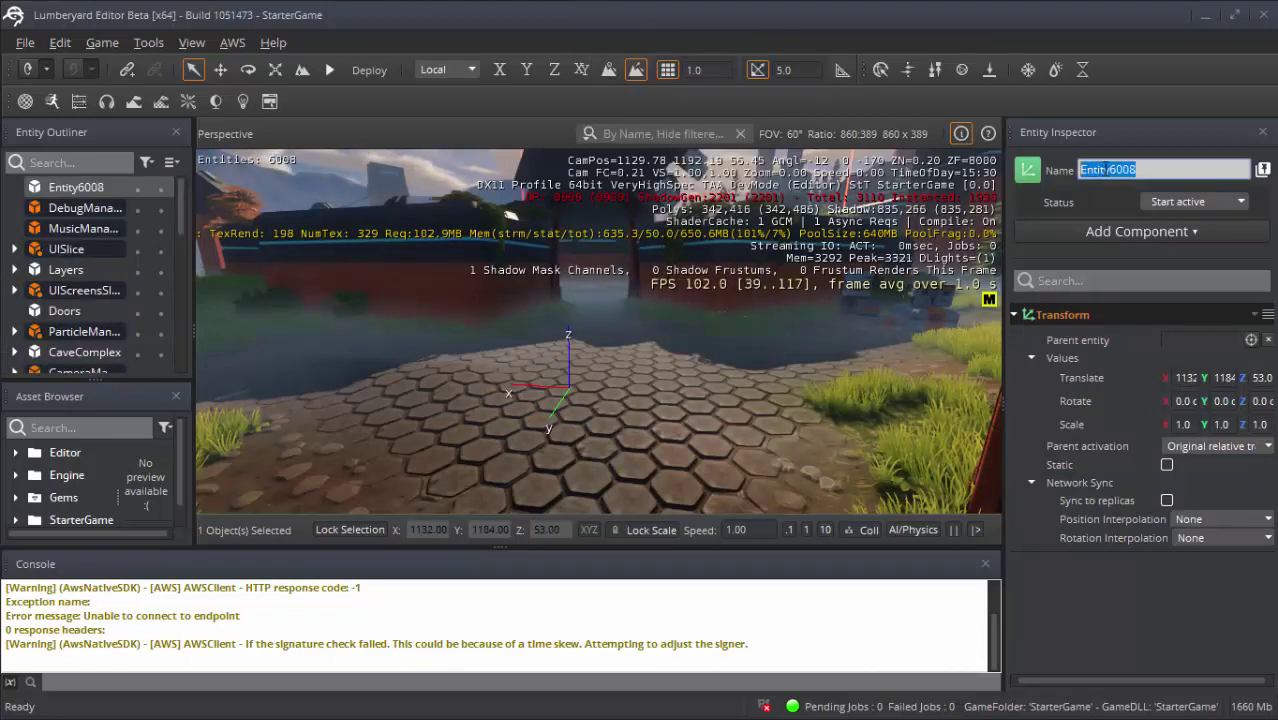
click(1118, 200)
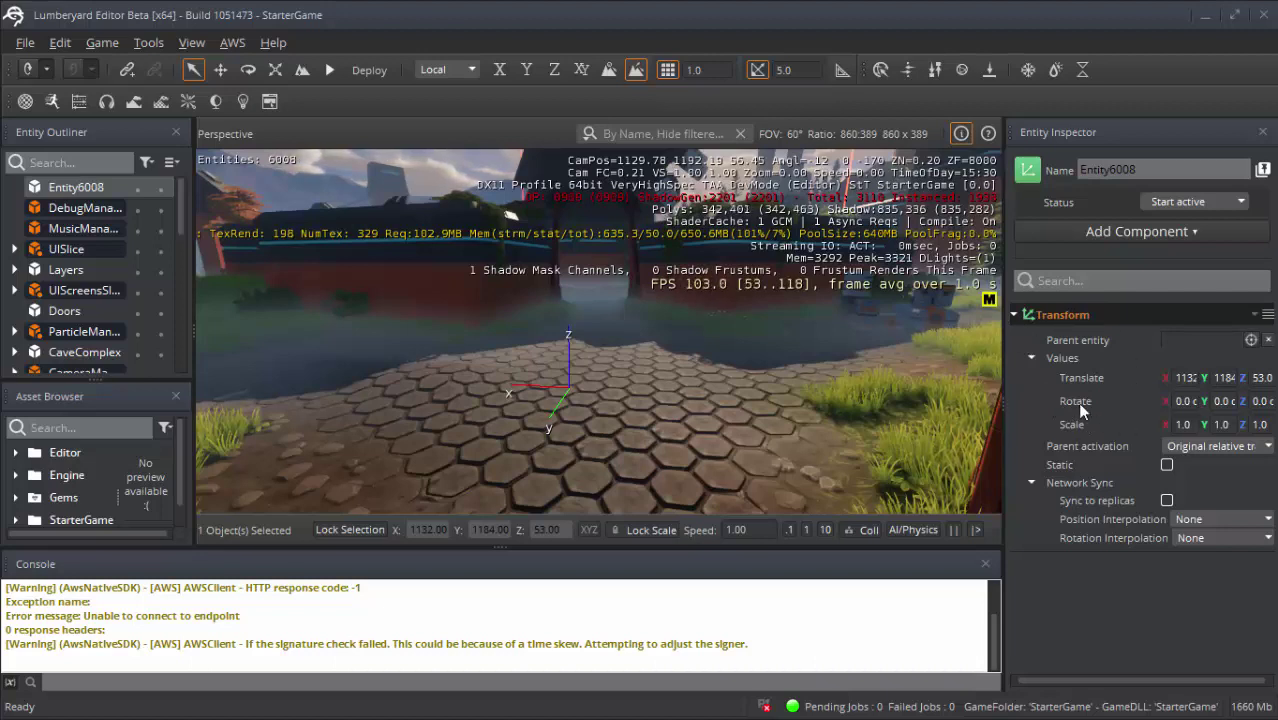
- Browse Entity6008's Add Component categories, including Terrain's River and Road entries
click(1122, 233)
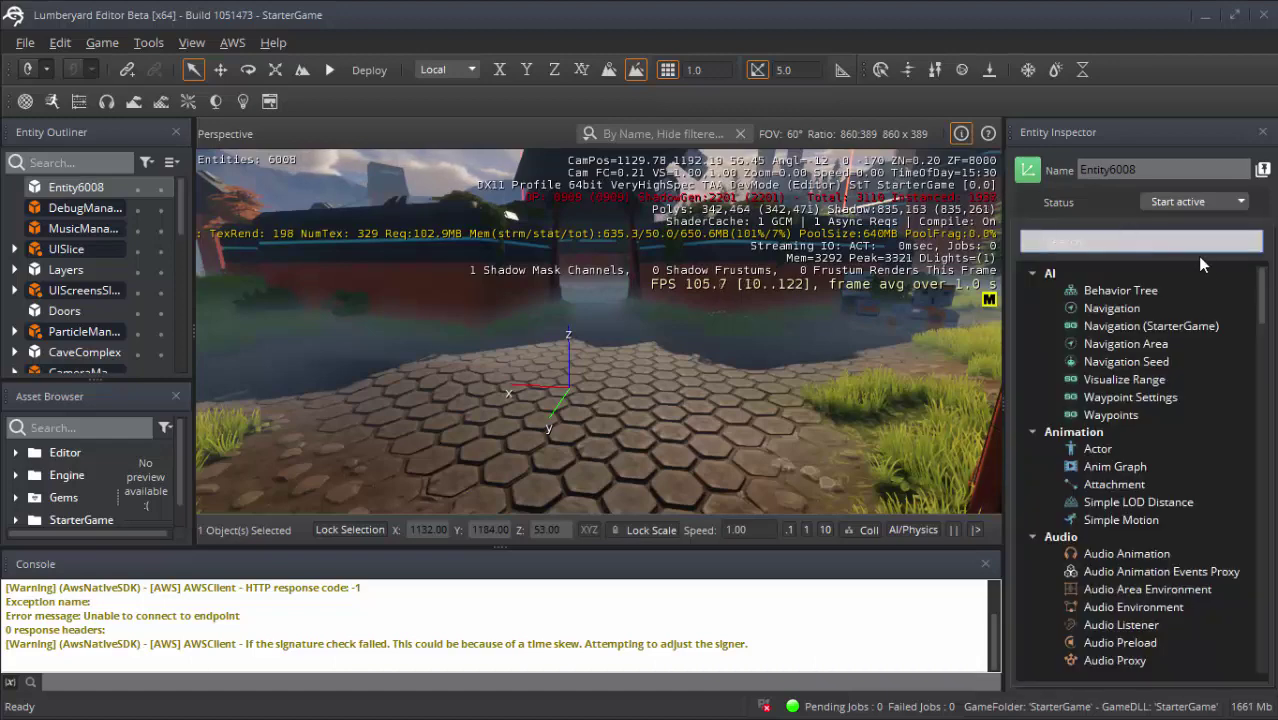
mouse_move(1262, 320)
mouse_down()
mouse_move(1248, 530)
mouse_move(1262, 585)
mouse_move(1257, 669)
mouse_up()
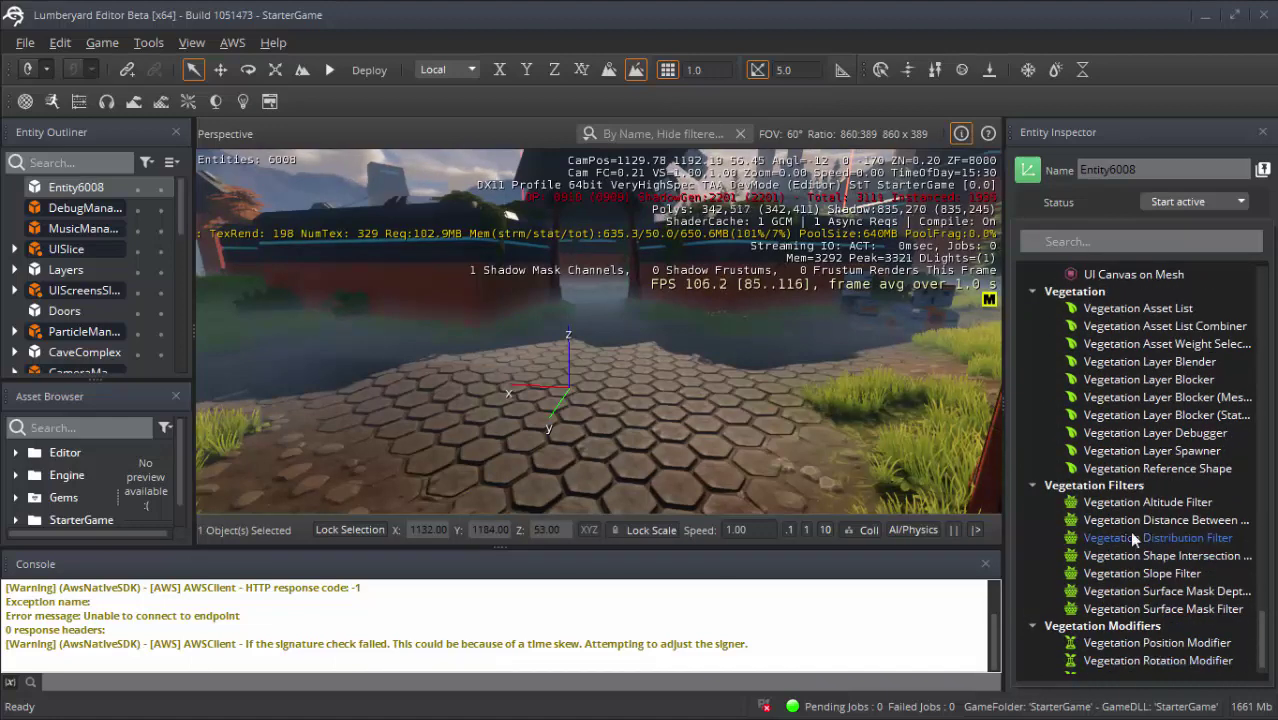
scroll(1131, 535, up, 9)
scroll(1131, 529, up, 3)
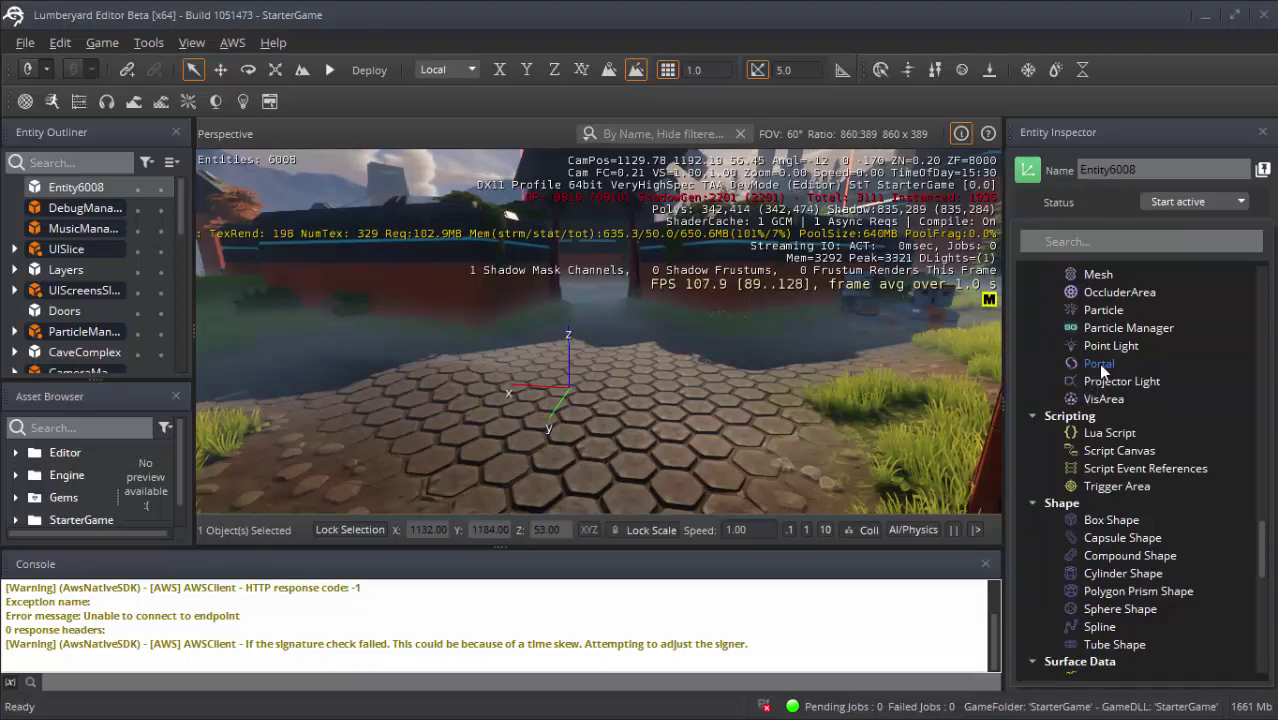
scroll(1098, 363, up, 1)
scroll(1098, 363, up, 1)
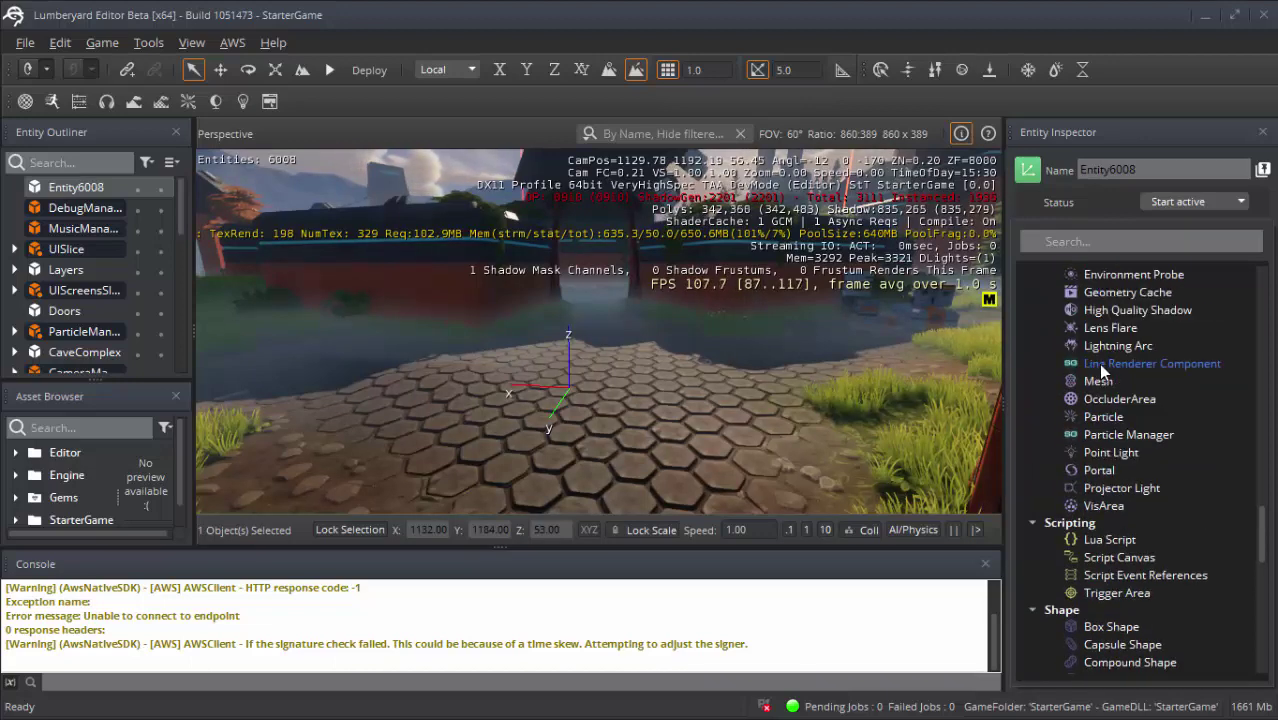
scroll(1098, 363, up, 3)
scroll(1098, 363, down, 8)
scroll(1098, 366, down, 5)
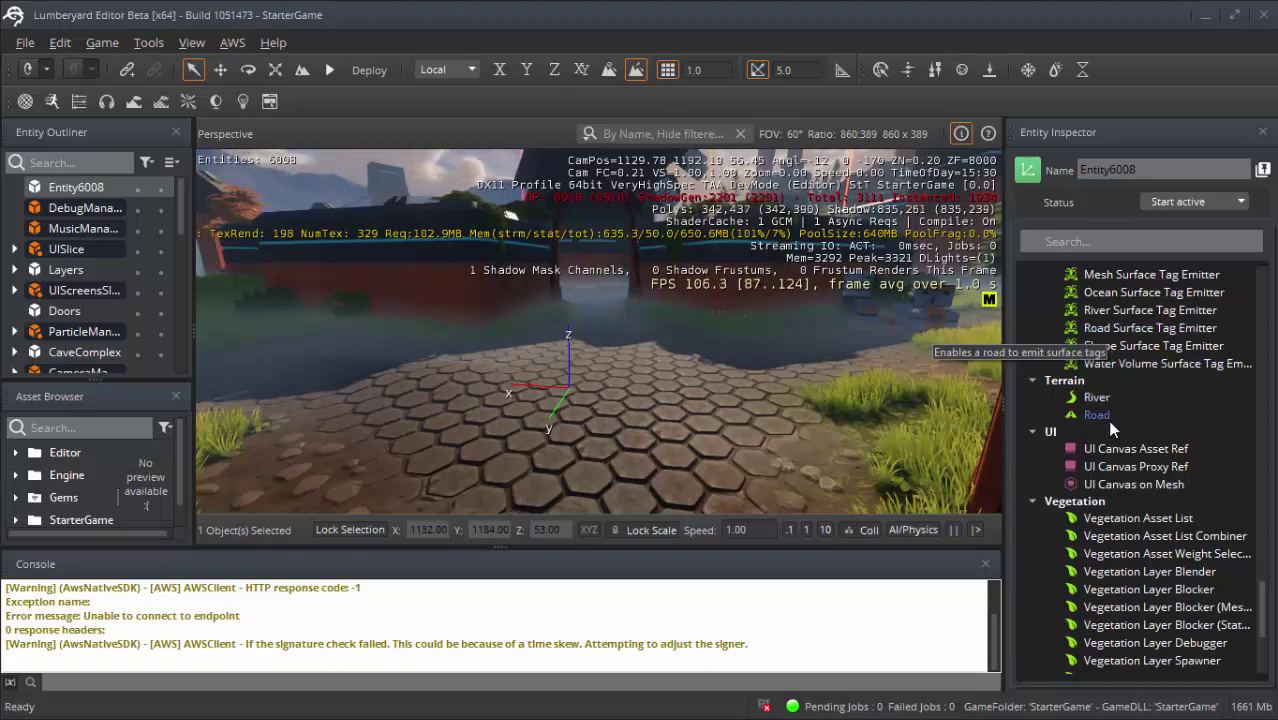
- Scroll back up through the component list and dismiss it with Escape, adding nothing
scroll(1153, 436, down, 5)
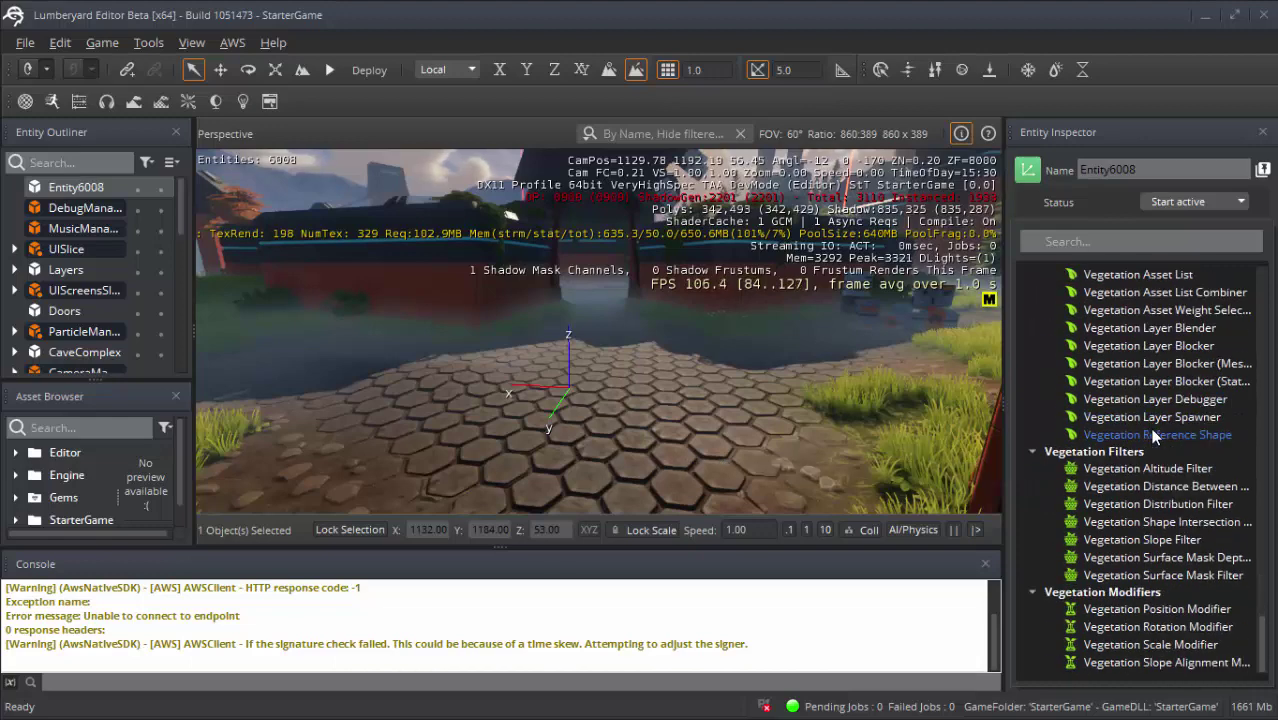
scroll(1150, 428, up, 8)
scroll(1150, 428, up, 2)
scroll(1148, 397, up, 1)
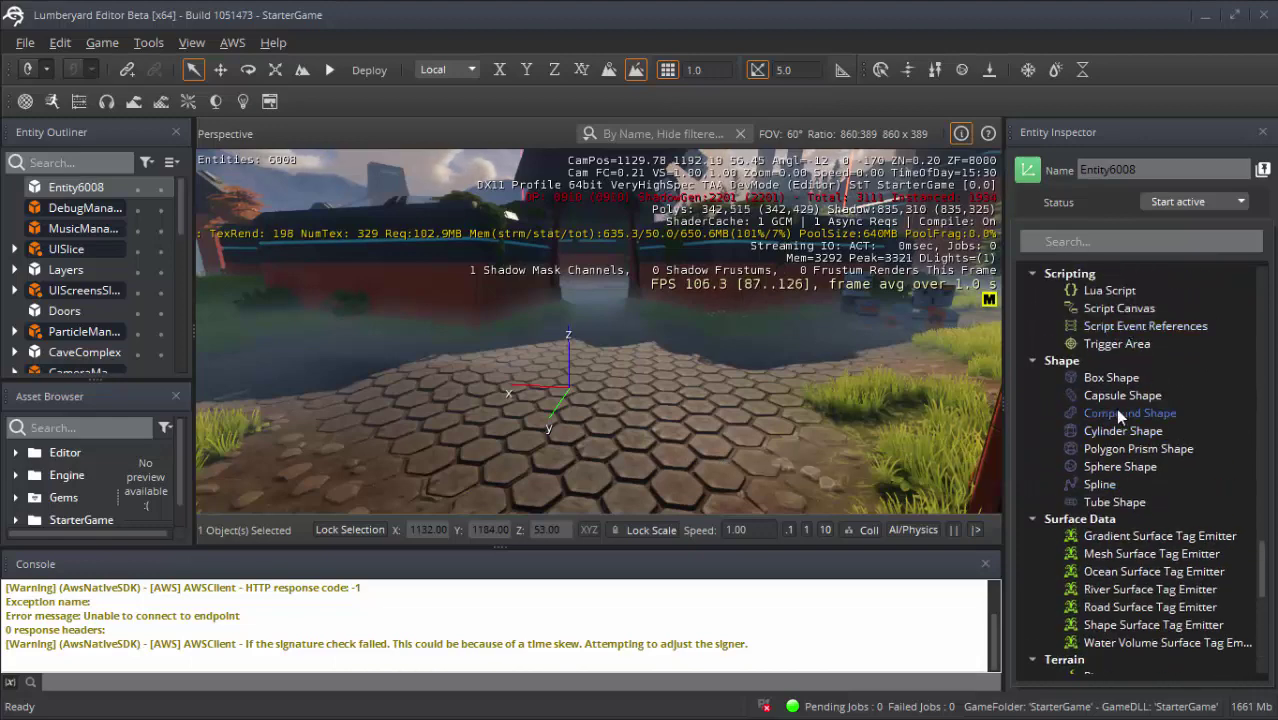
scroll(1115, 392, up, 5)
scroll(1105, 350, up, 1)
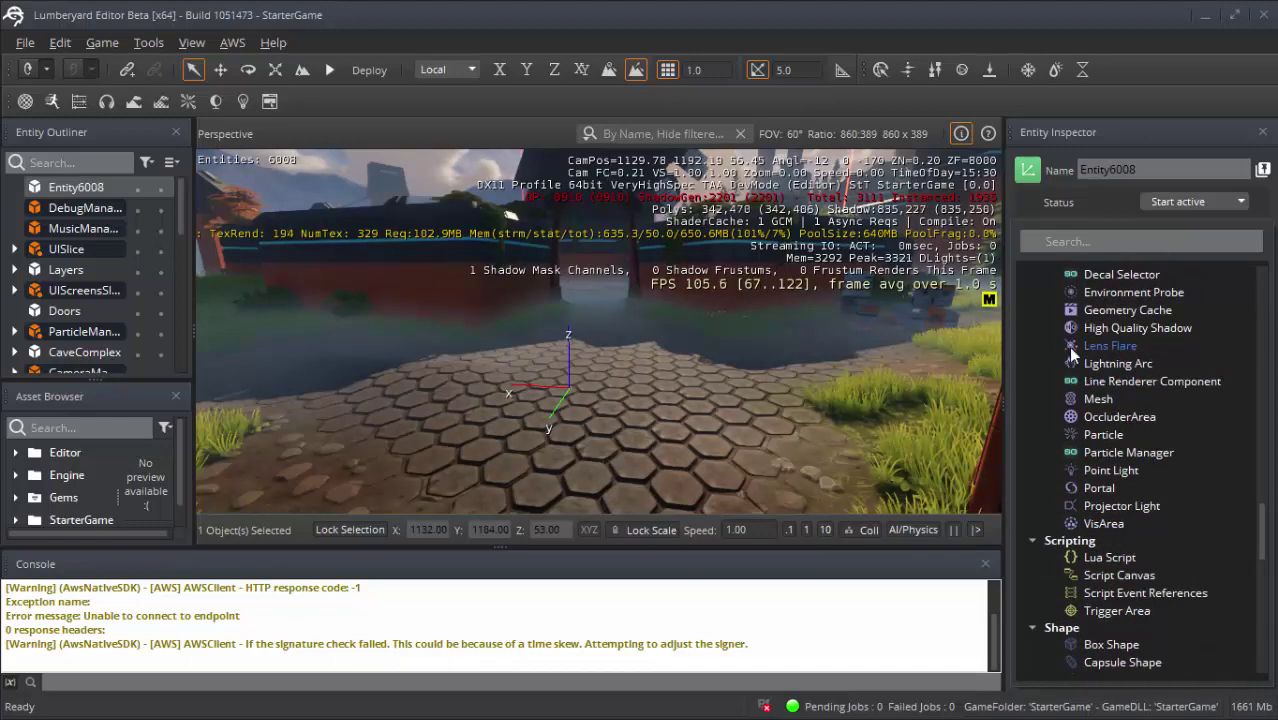
scroll(1071, 346, up, 2)
scroll(1077, 385, down, 2)
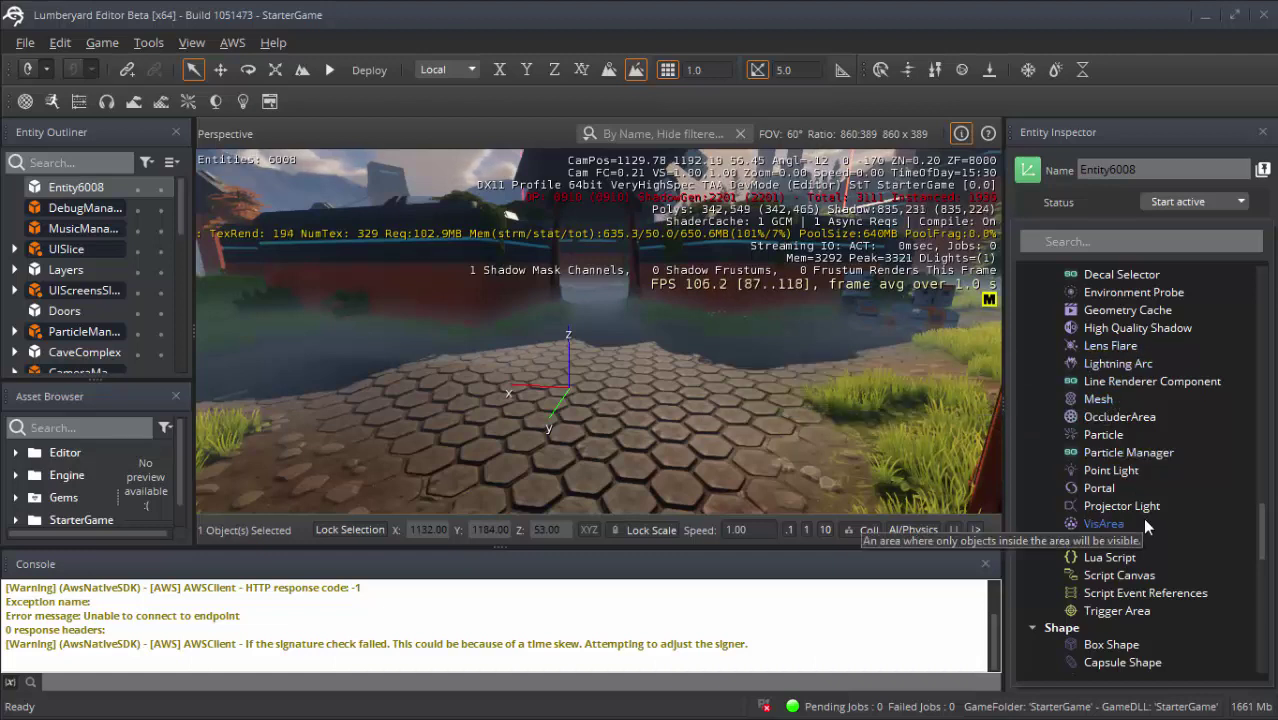
scroll(1141, 517, up, 2)
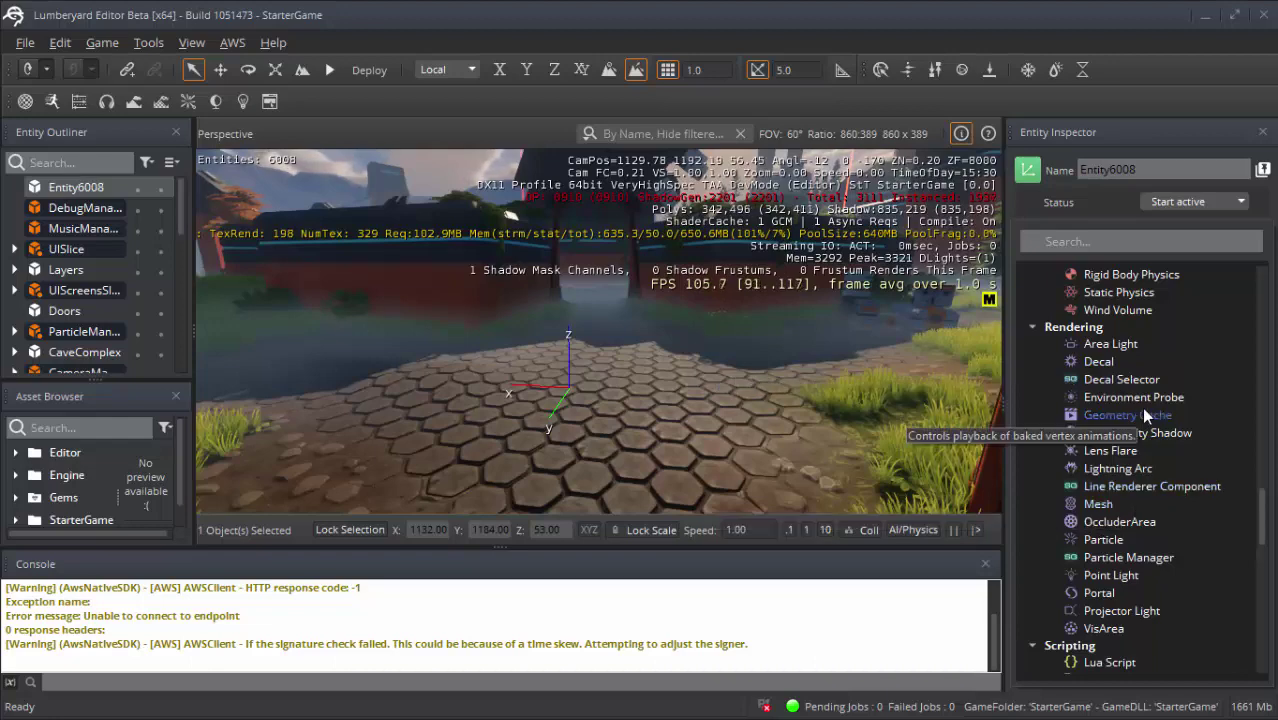
scroll(1142, 418, up, 1)
scroll(1142, 418, up, 2)
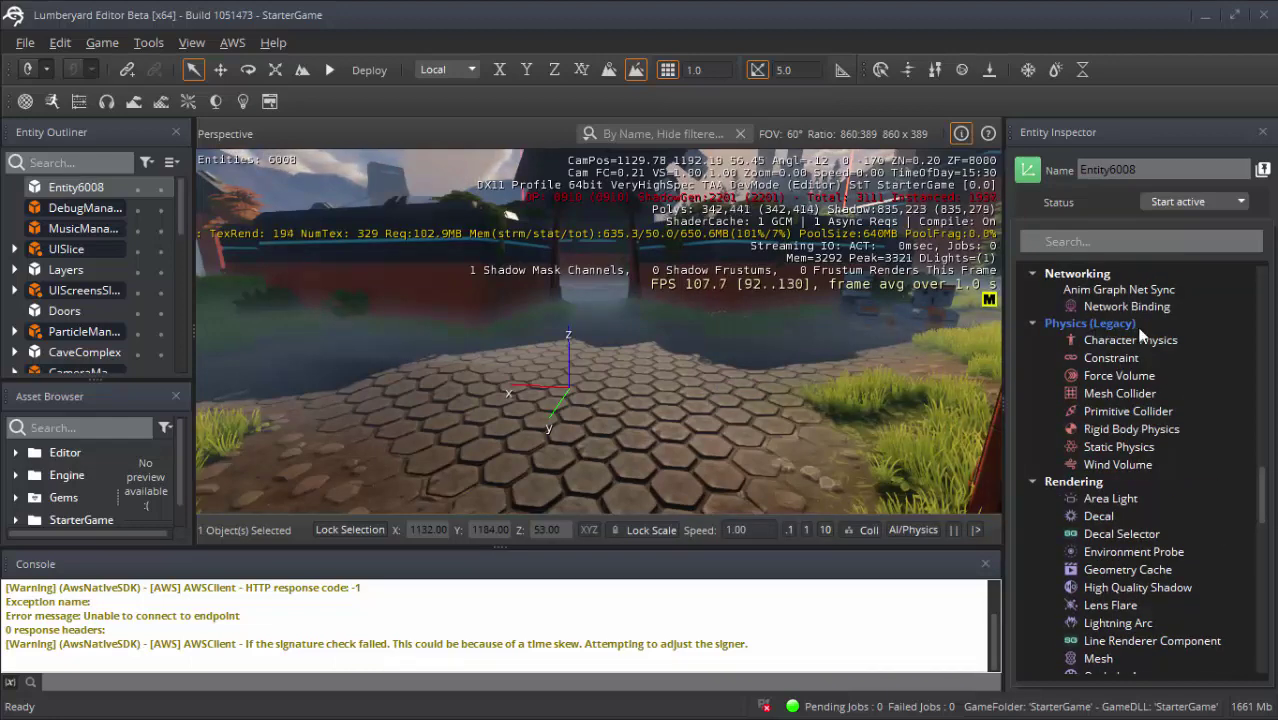
scroll(1102, 364, up, 1)
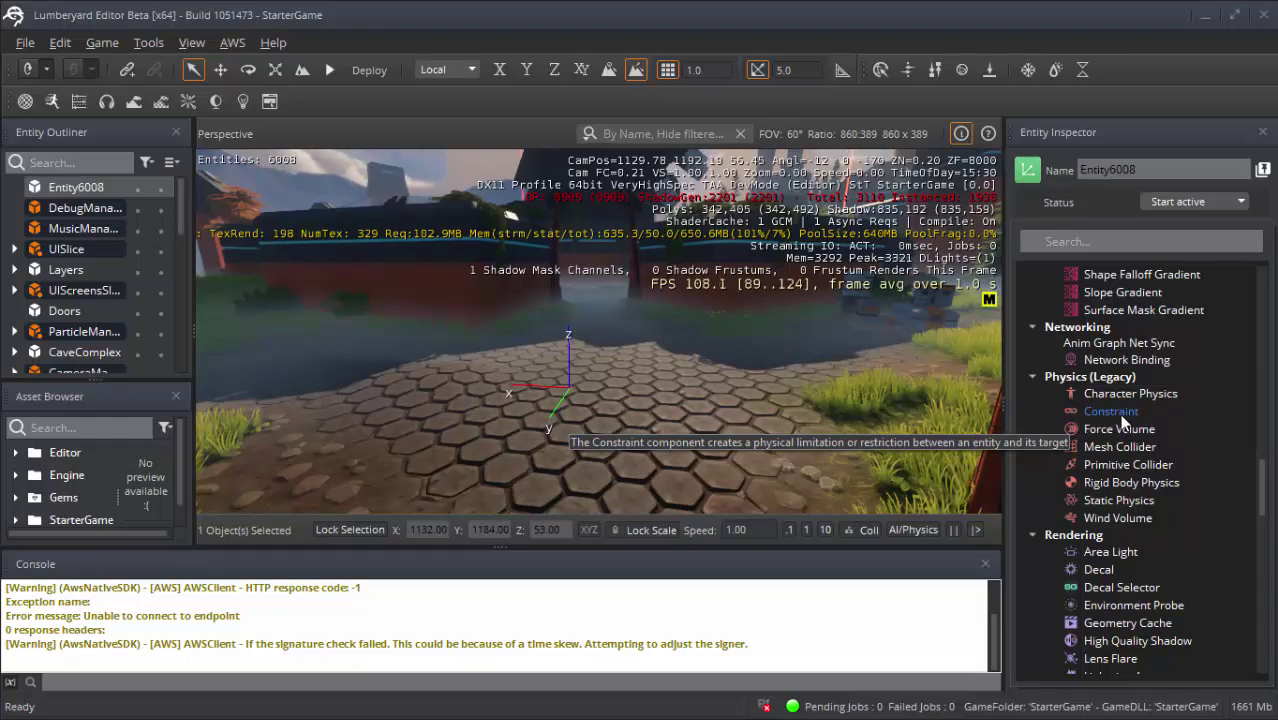
scroll(1120, 413, up, 5)
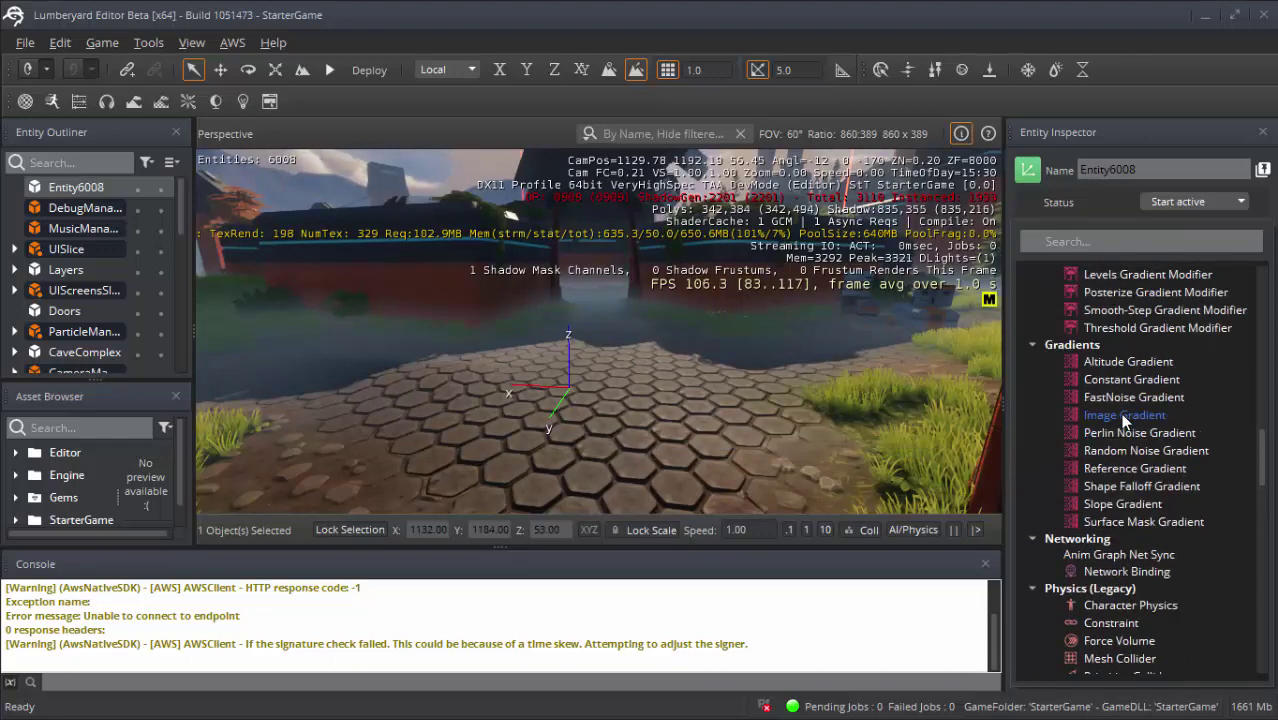
scroll(1120, 413, up, 3)
scroll(1120, 413, up, 5)
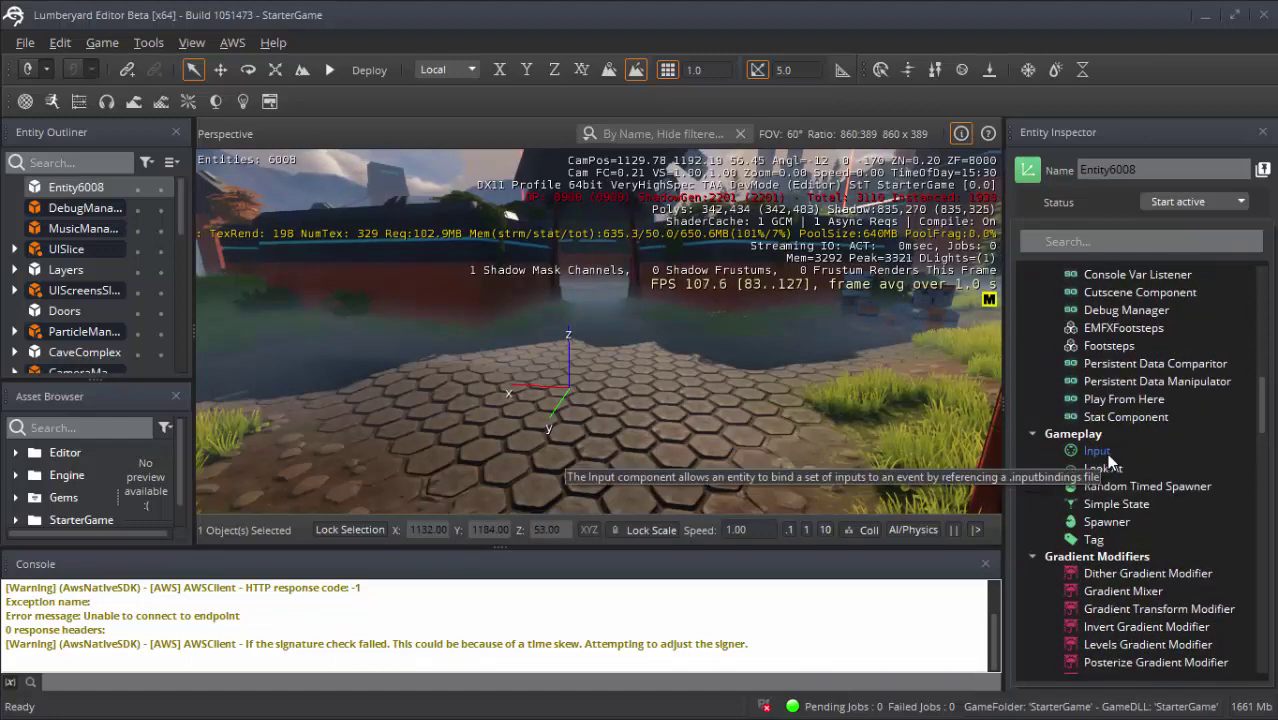
scroll(1105, 393, up, 6)
scroll(1105, 392, up, 3)
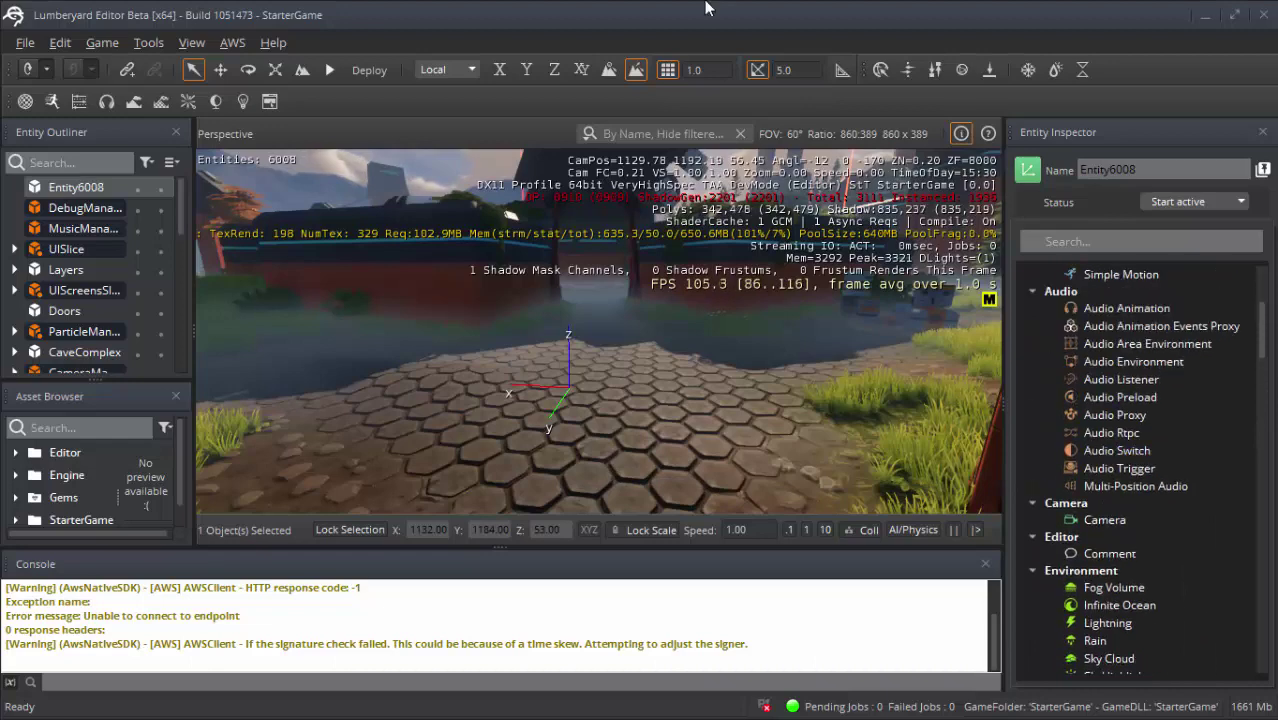
key(Escape)
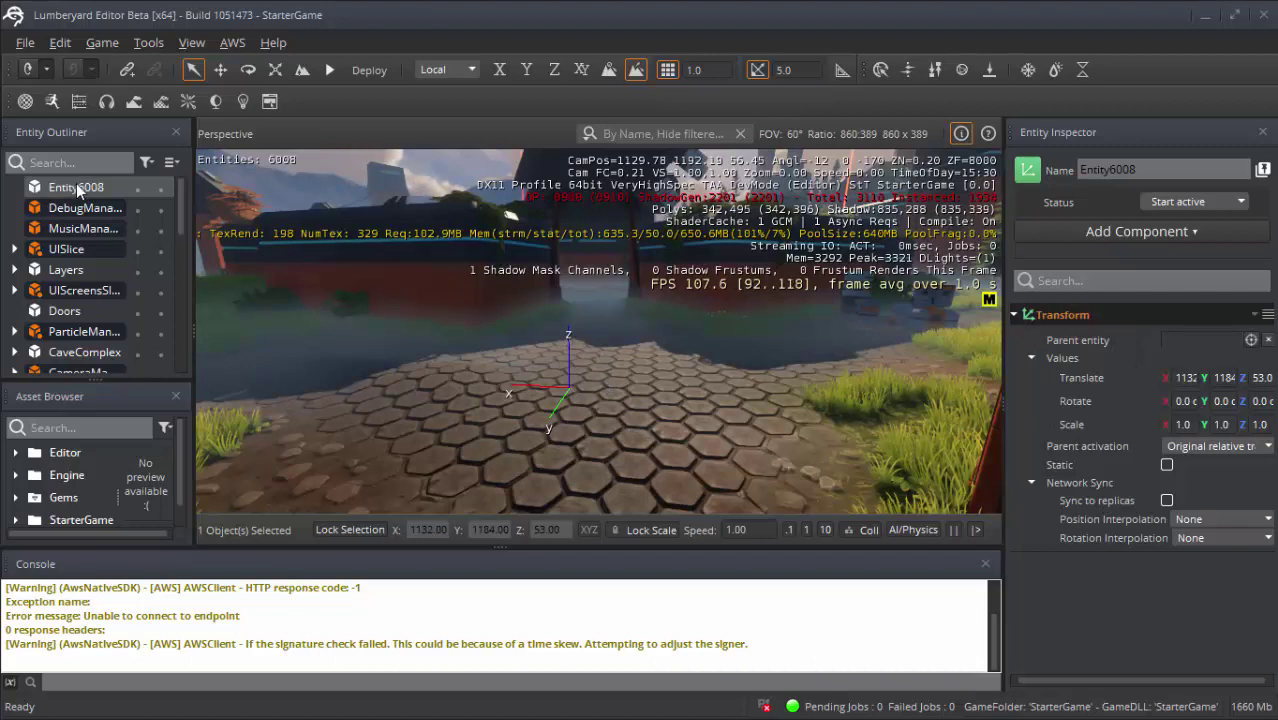
- Delete Entity6008 from the level using the Entity Outliner
click(79, 209)
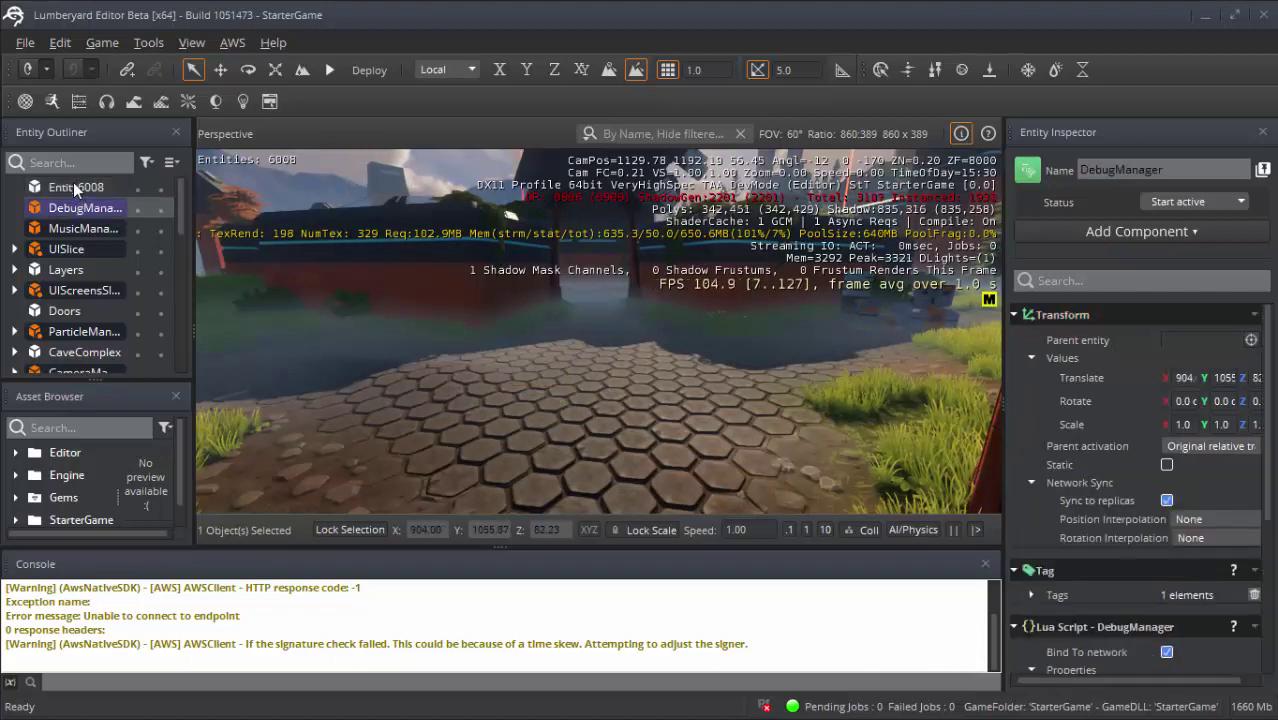
click(81, 188)
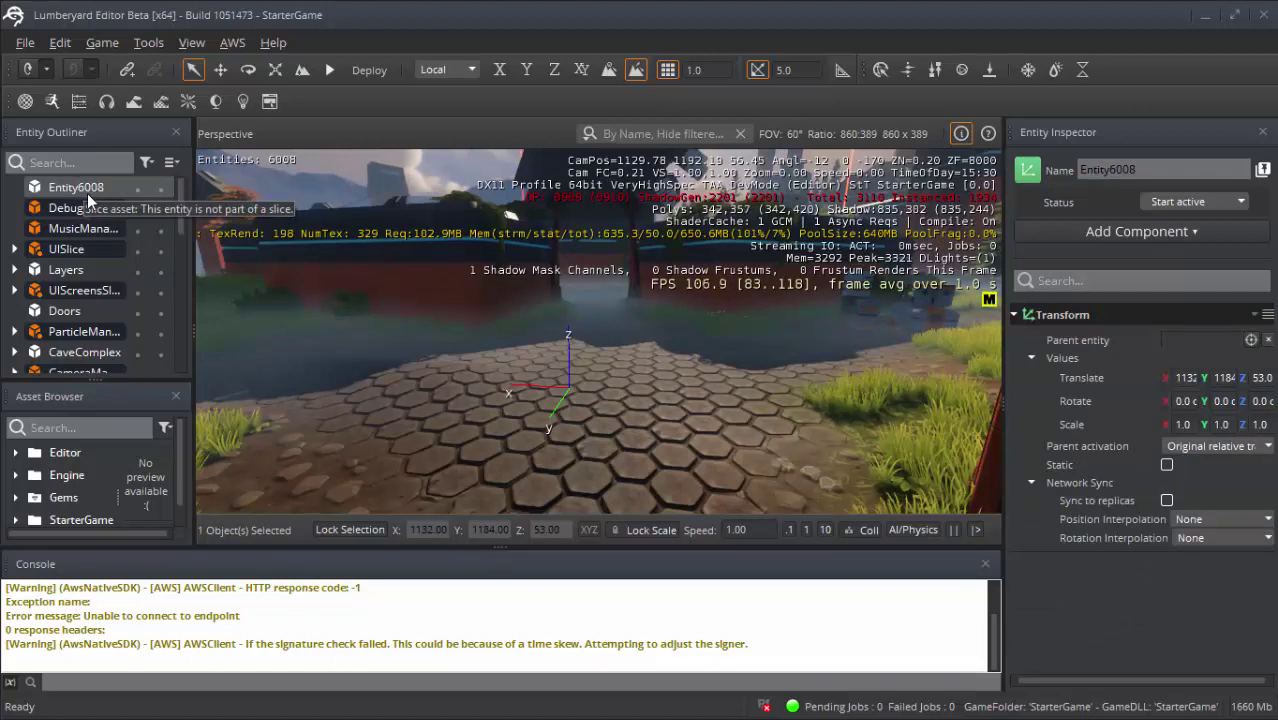
key(Delete)
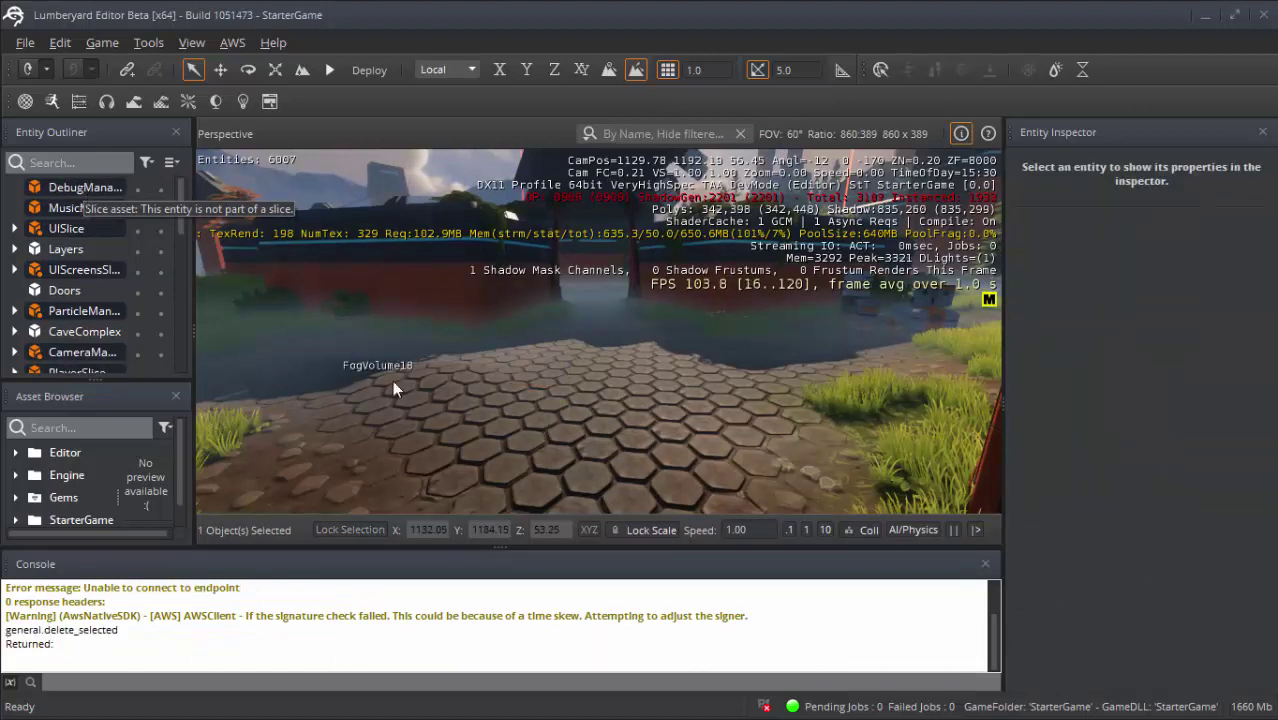
- Create a fresh empty entity on the path in the Perspective viewport
click(555, 358)
right_click(555, 358)
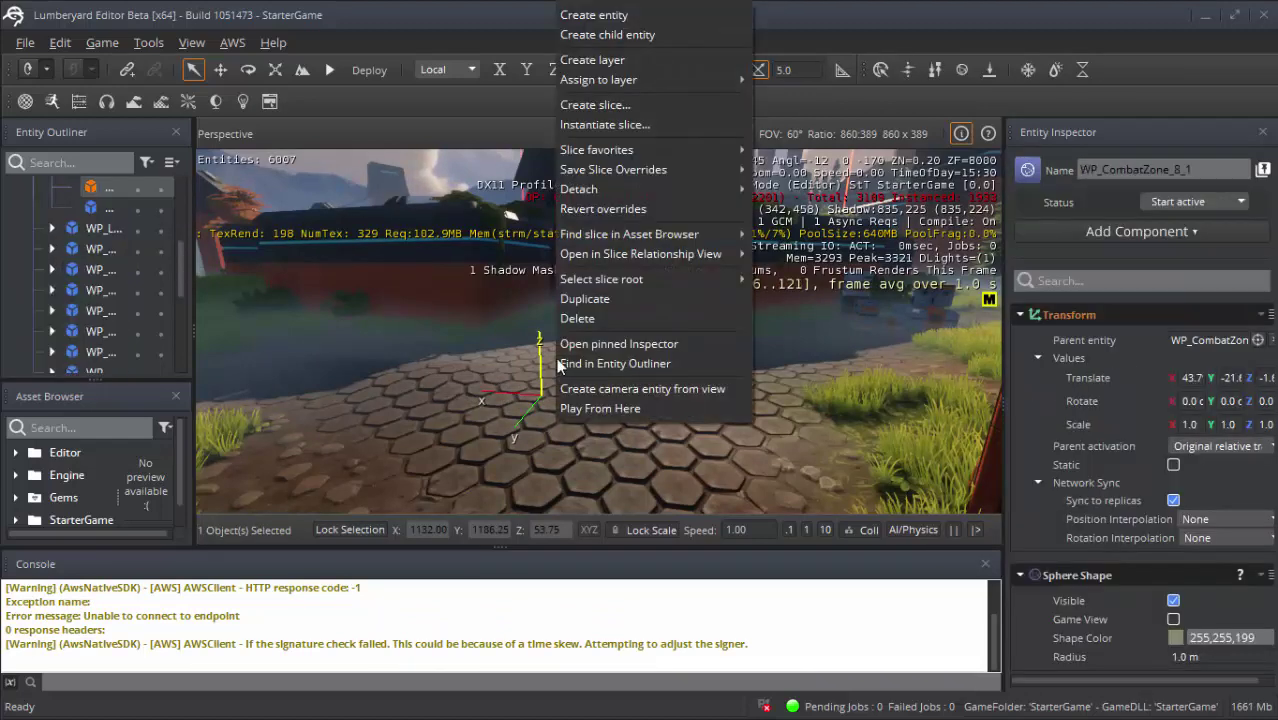
click(600, 17)
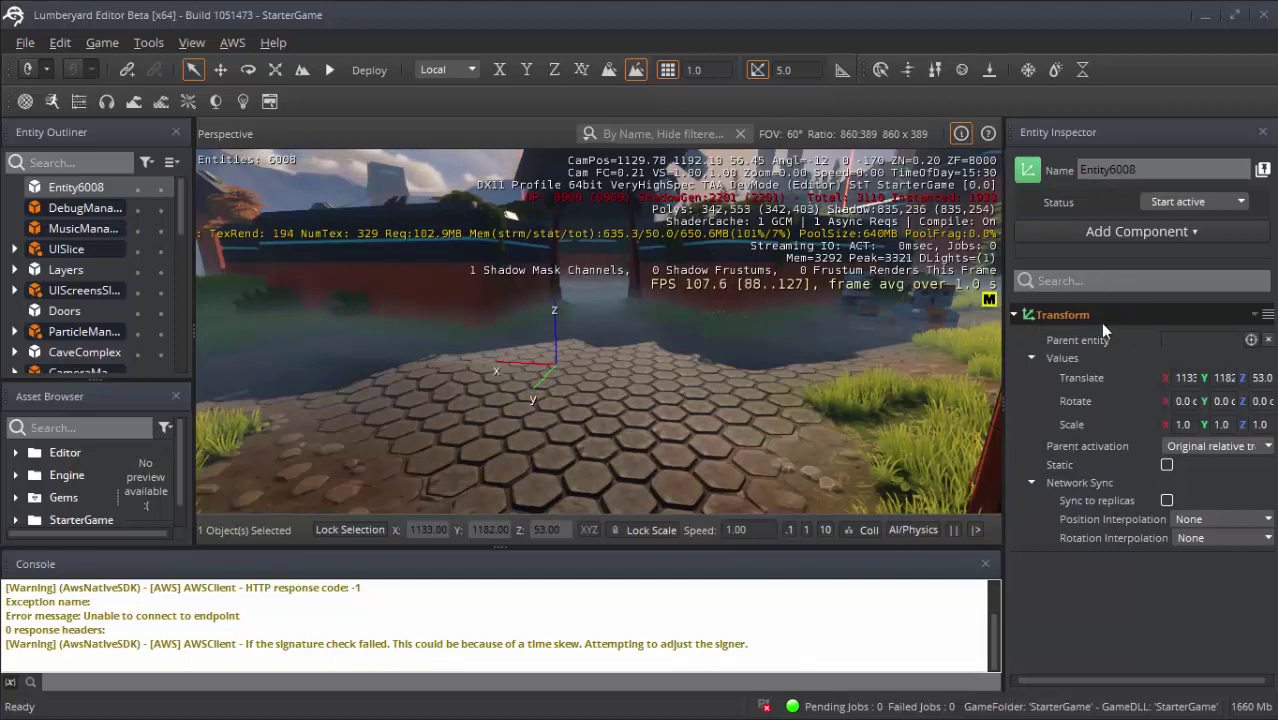
- Set Entity6008's status to Start inactive and make the Asset Browser panel taller
click(1172, 206)
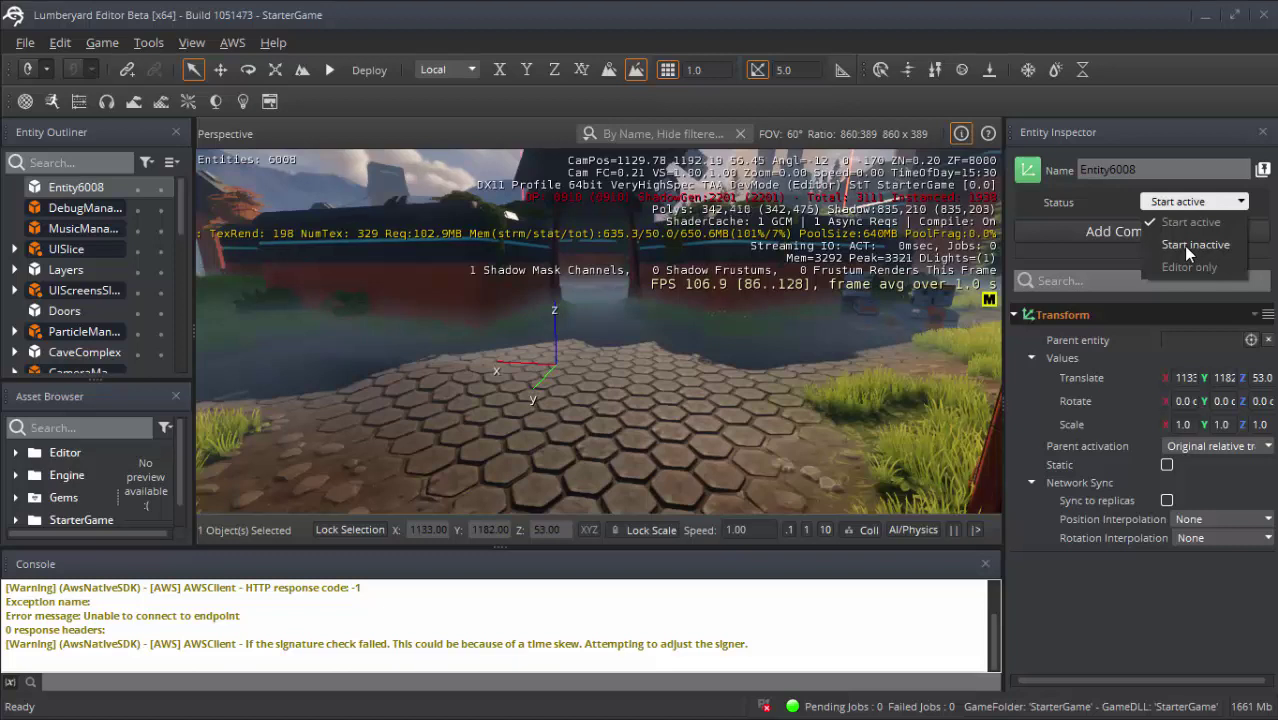
click(1186, 246)
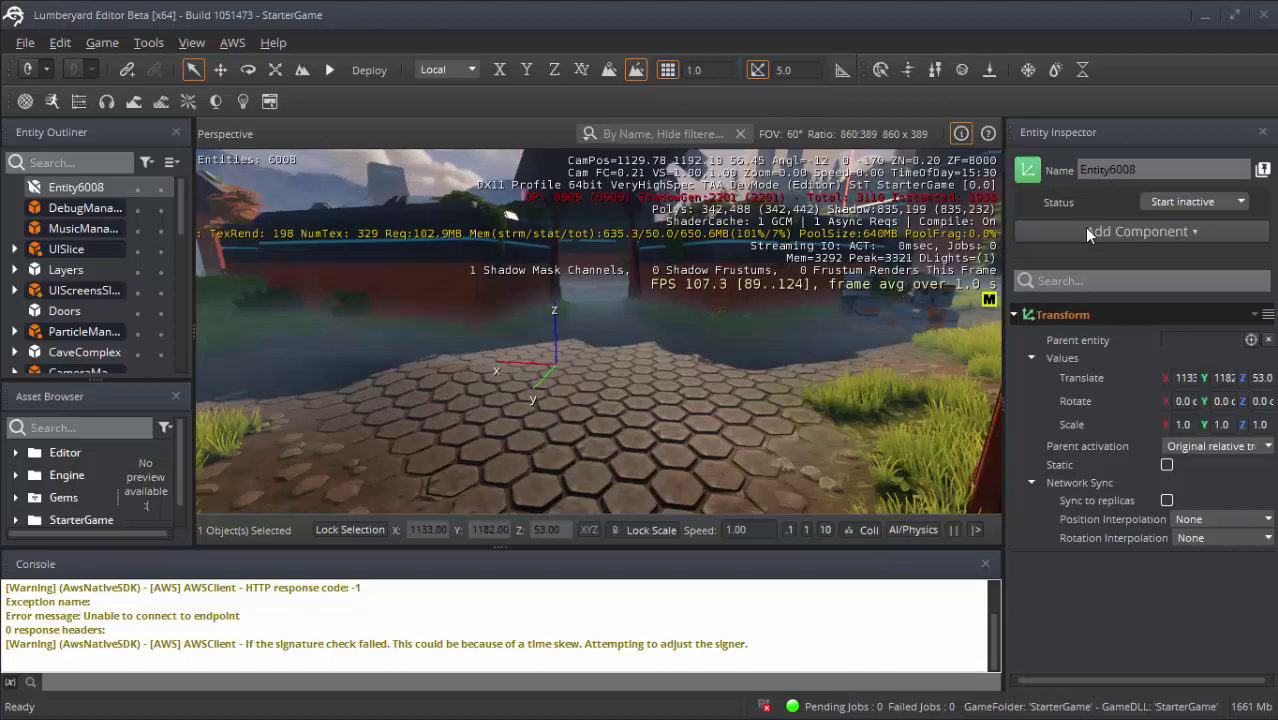
click(1192, 202)
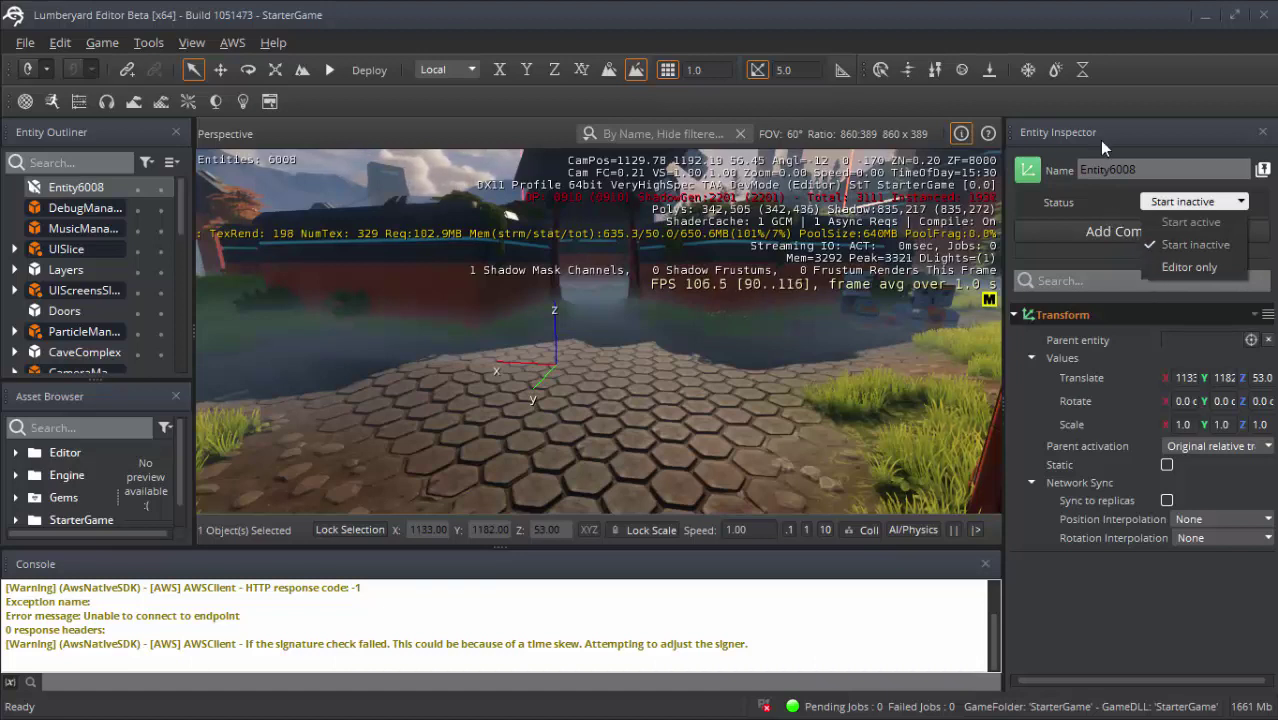
click(1095, 202)
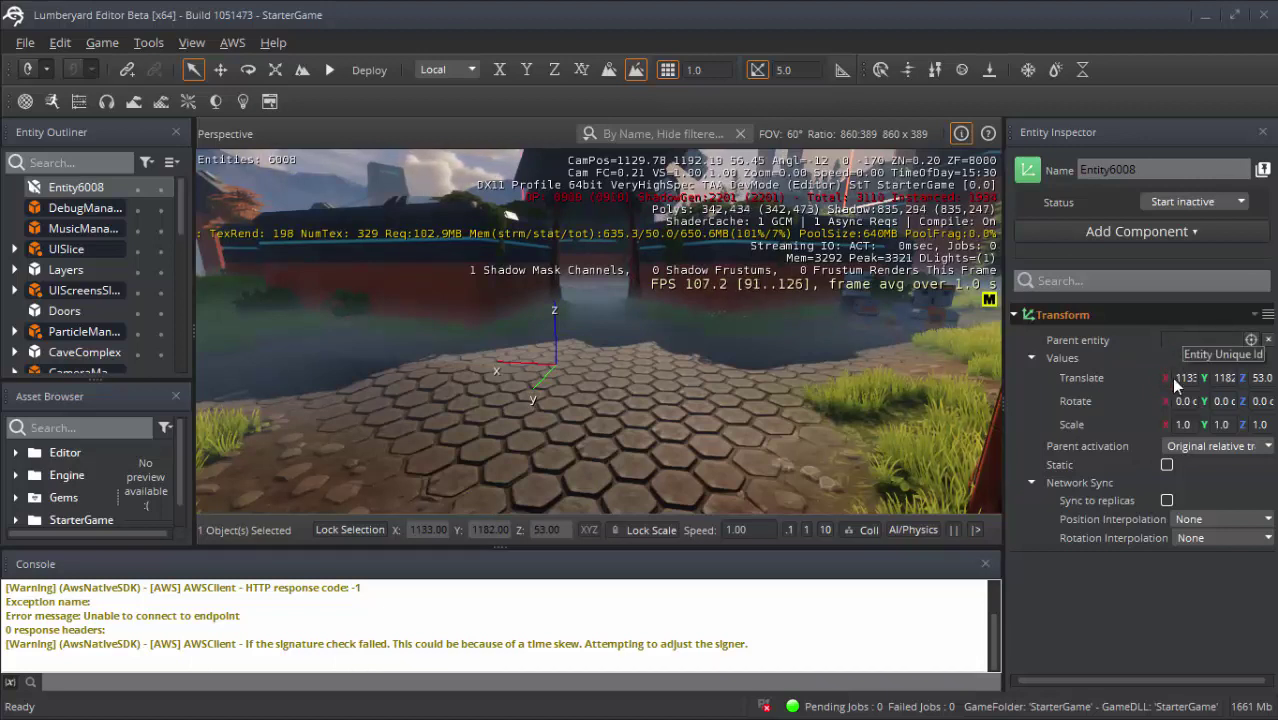
click(1166, 203)
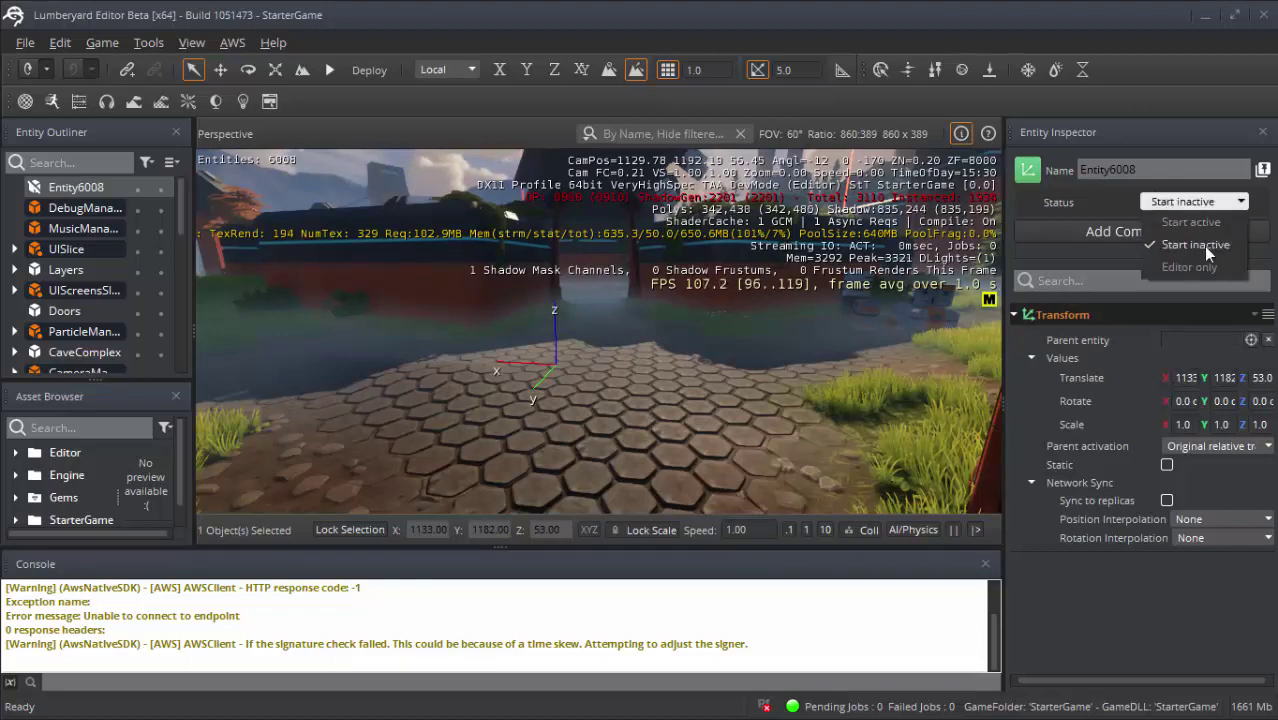
click(1112, 198)
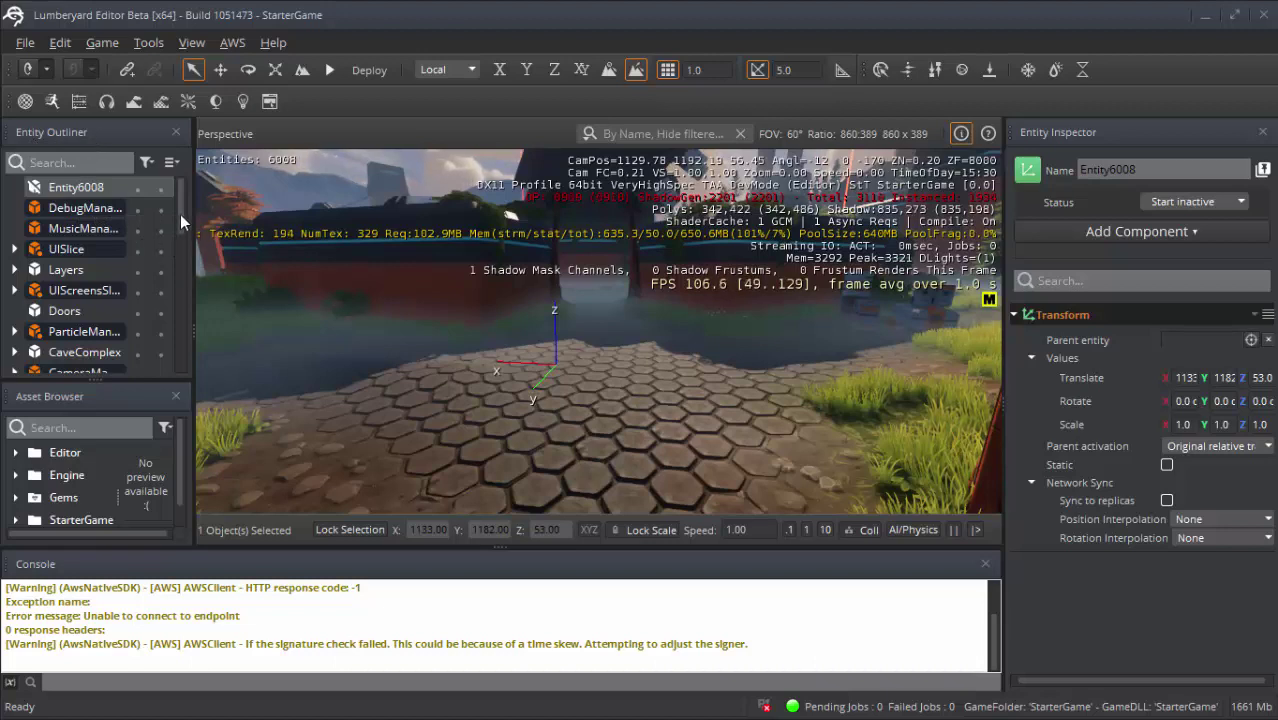
drag(180, 214, 175, 359)
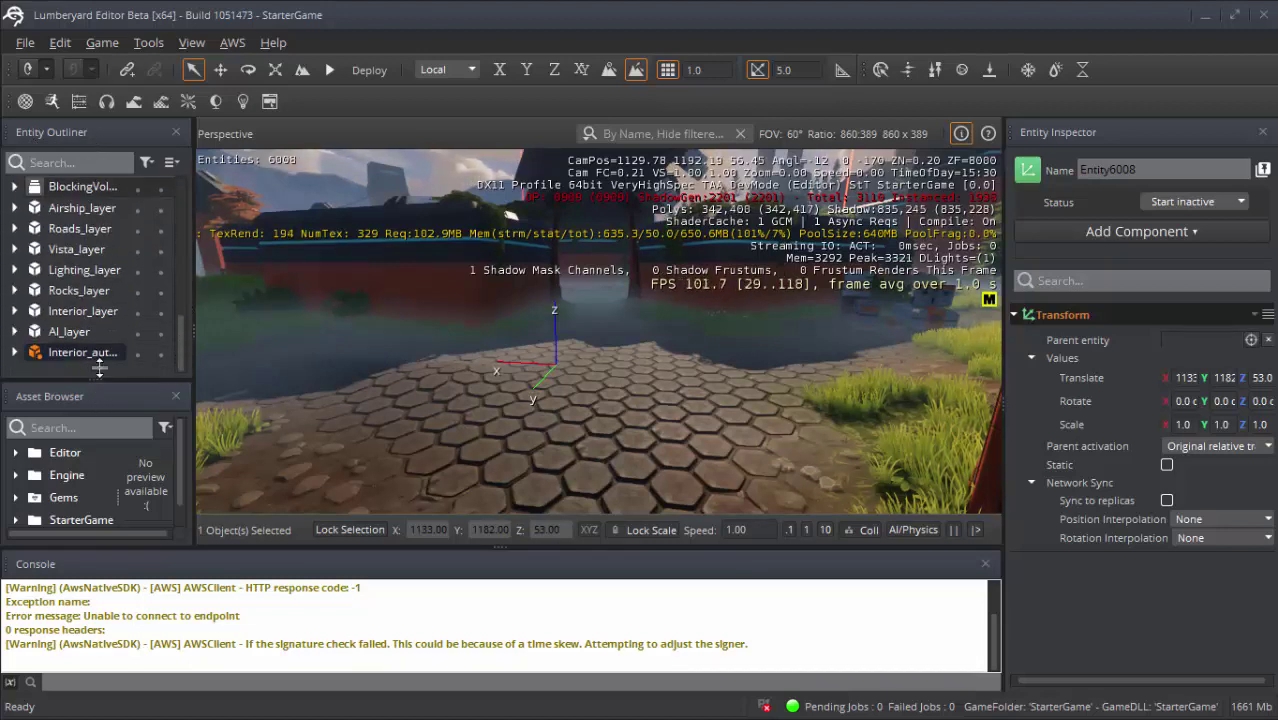
drag(94, 383, 94, 297)
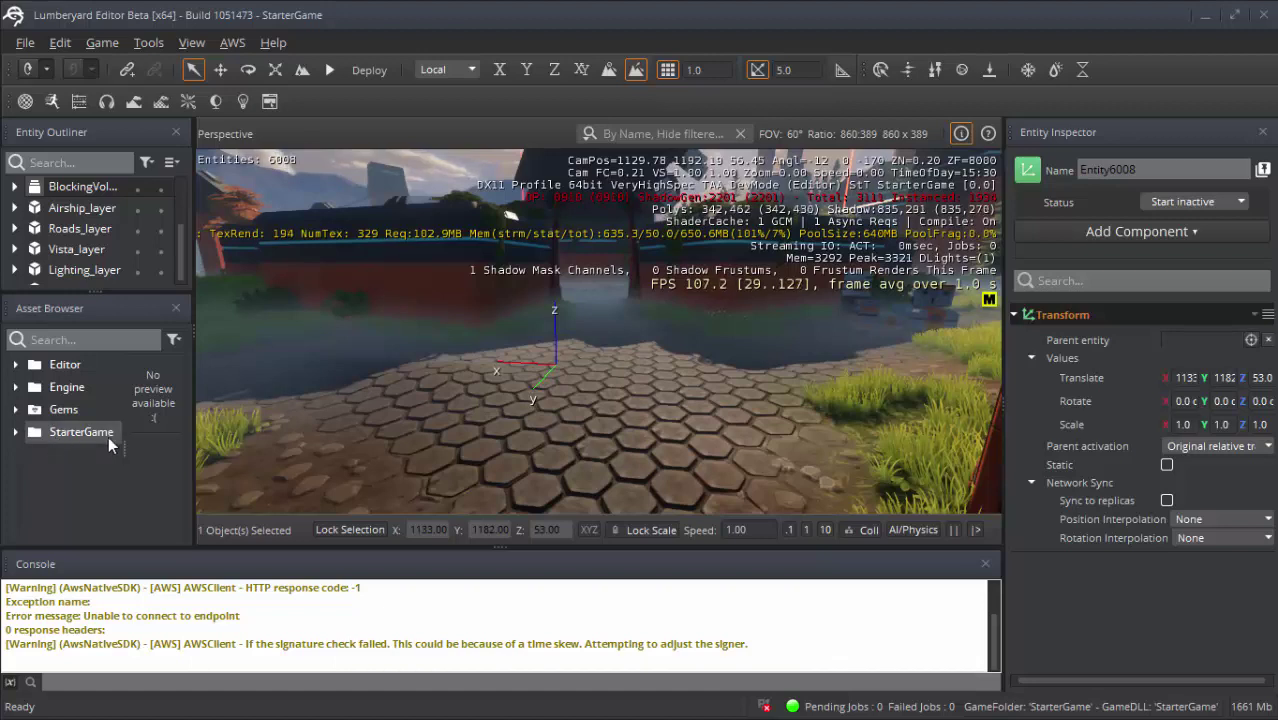
- Widen the panels, inspect StarterGame's game.cfg and preview.png, then collapse the StarterGame folder
click(16, 433)
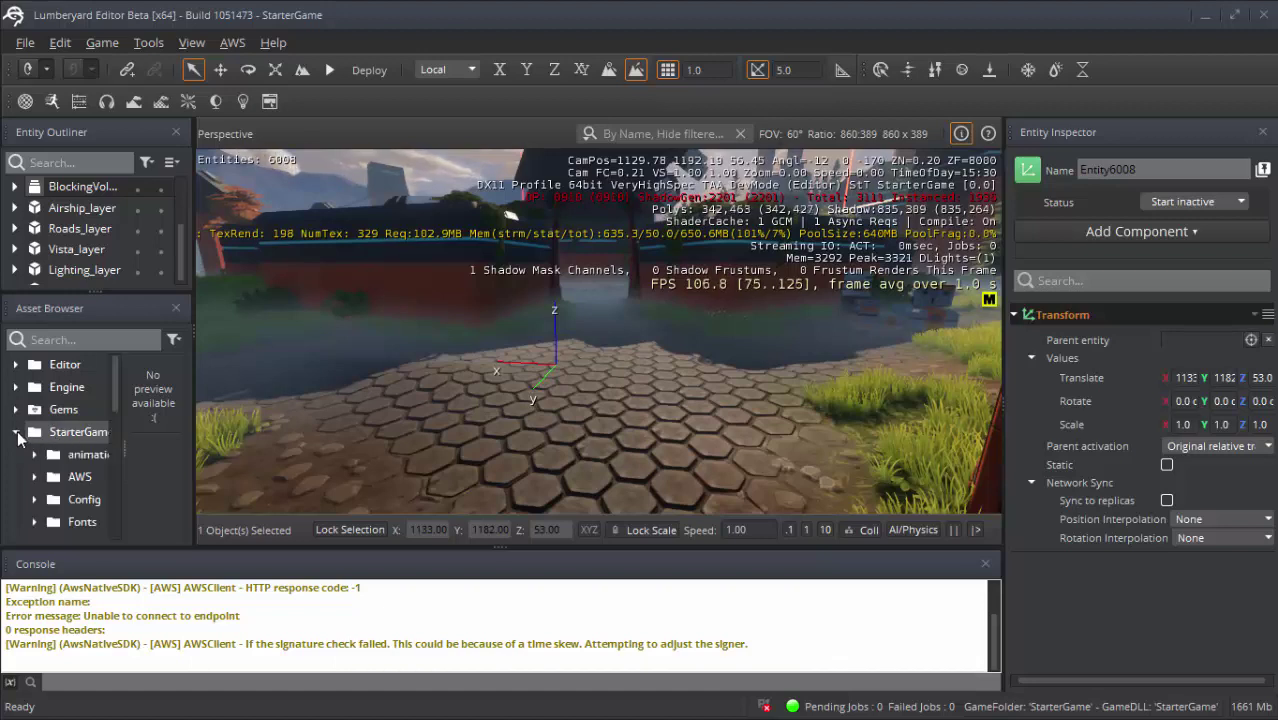
scroll(86, 432, down, 1)
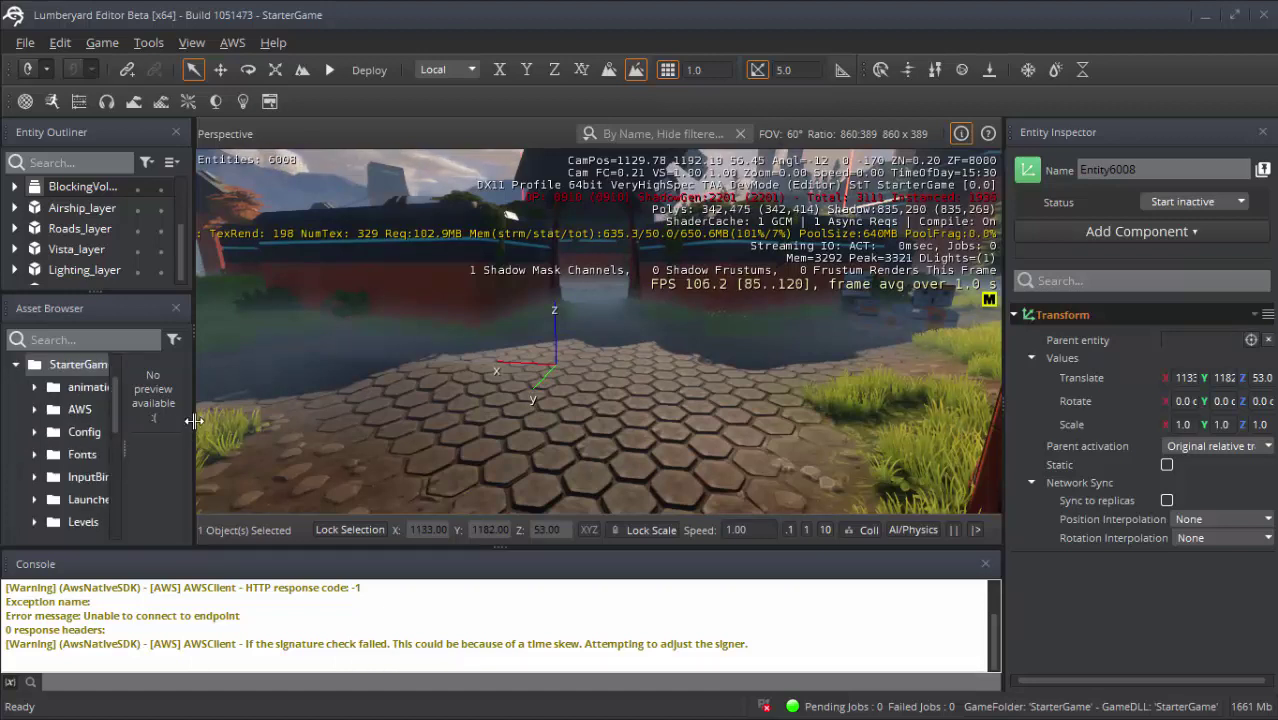
drag(192, 419, 282, 417)
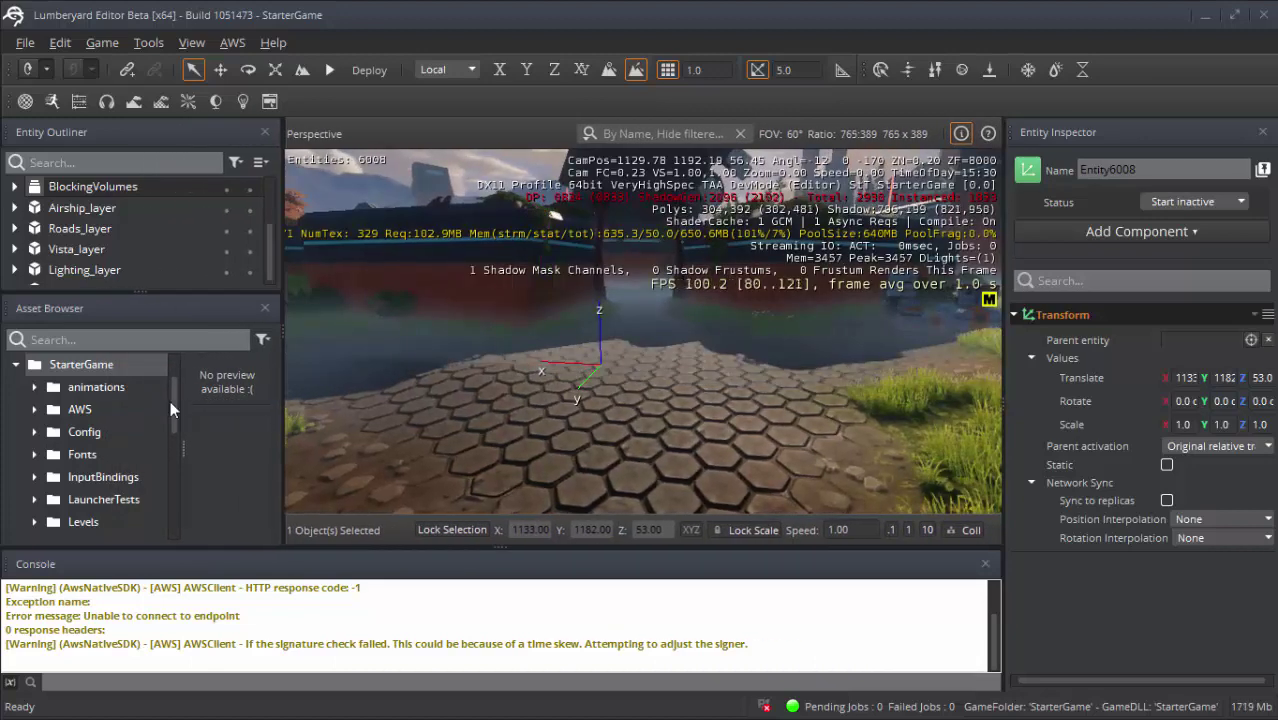
drag(175, 400, 176, 503)
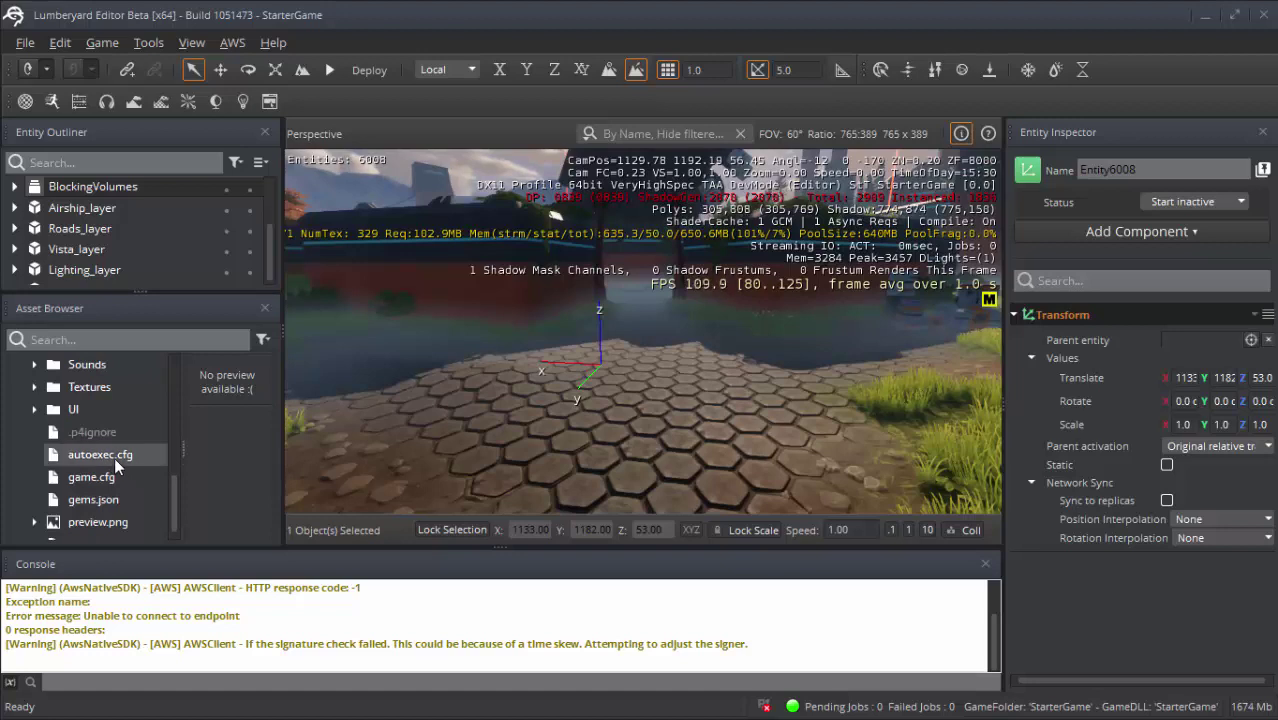
click(120, 477)
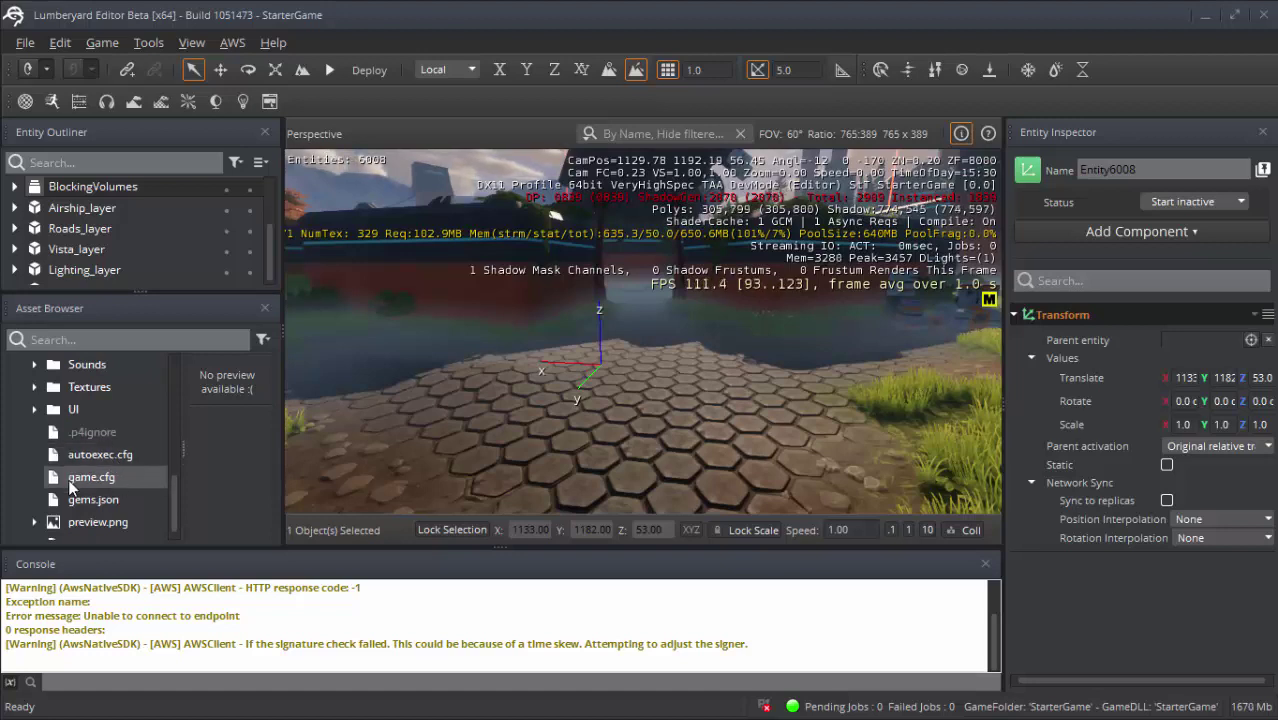
scroll(125, 488, down, 1)
click(108, 499)
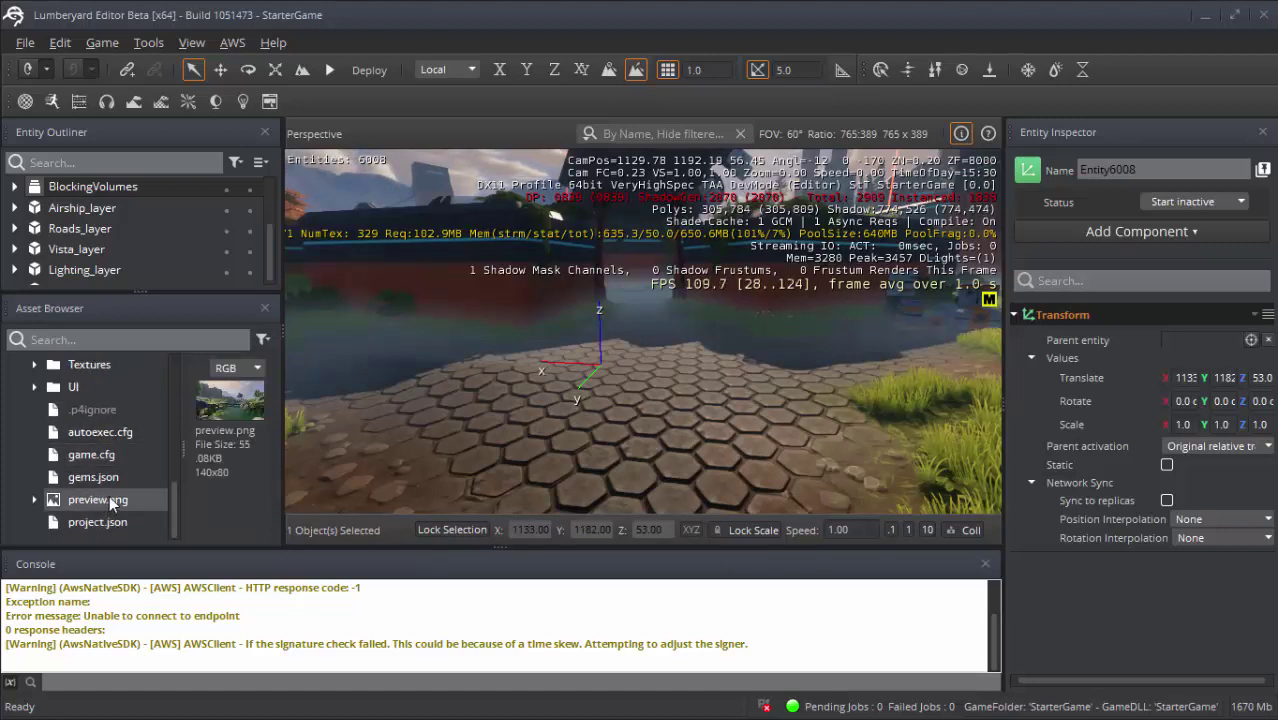
scroll(107, 495, up, 3)
scroll(105, 489, down, 1)
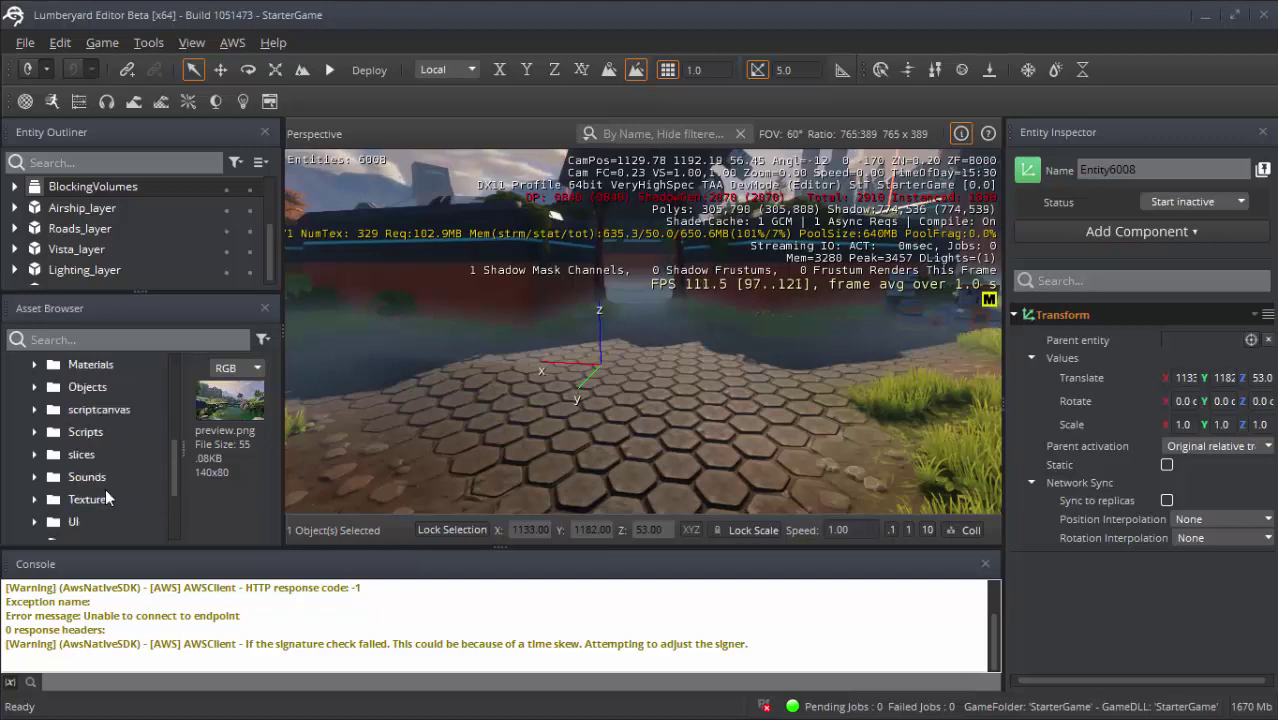
scroll(100, 478, up, 5)
click(15, 432)
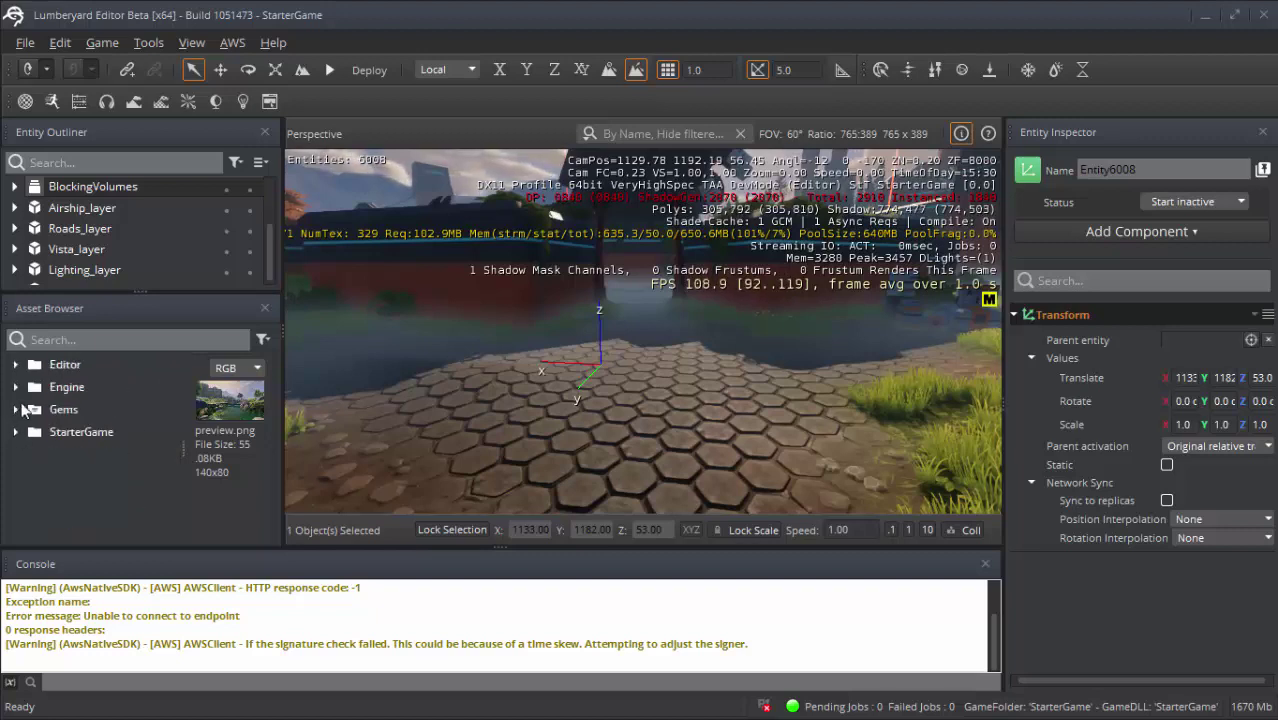
- Inspect the Gems folder's EMotionFX, Rain and Snow entries, then collapse Gems
click(15, 409)
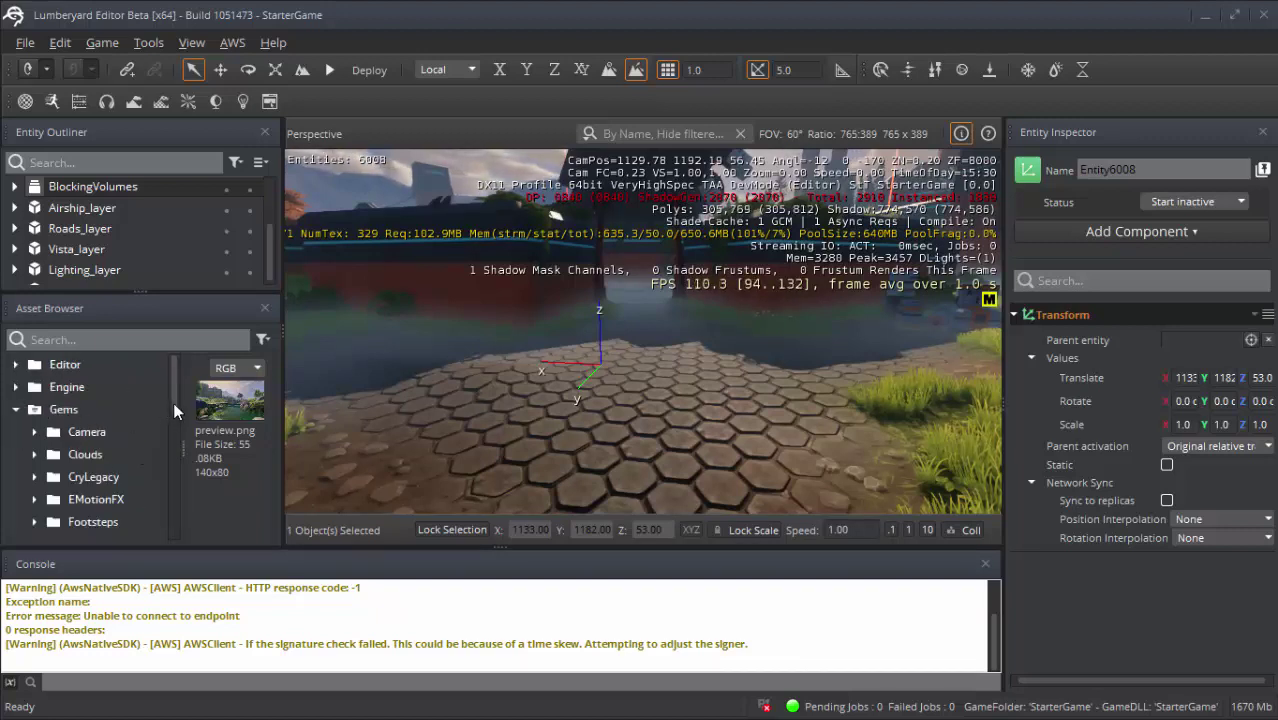
scroll(173, 414, down, 2)
scroll(173, 436, up, 1)
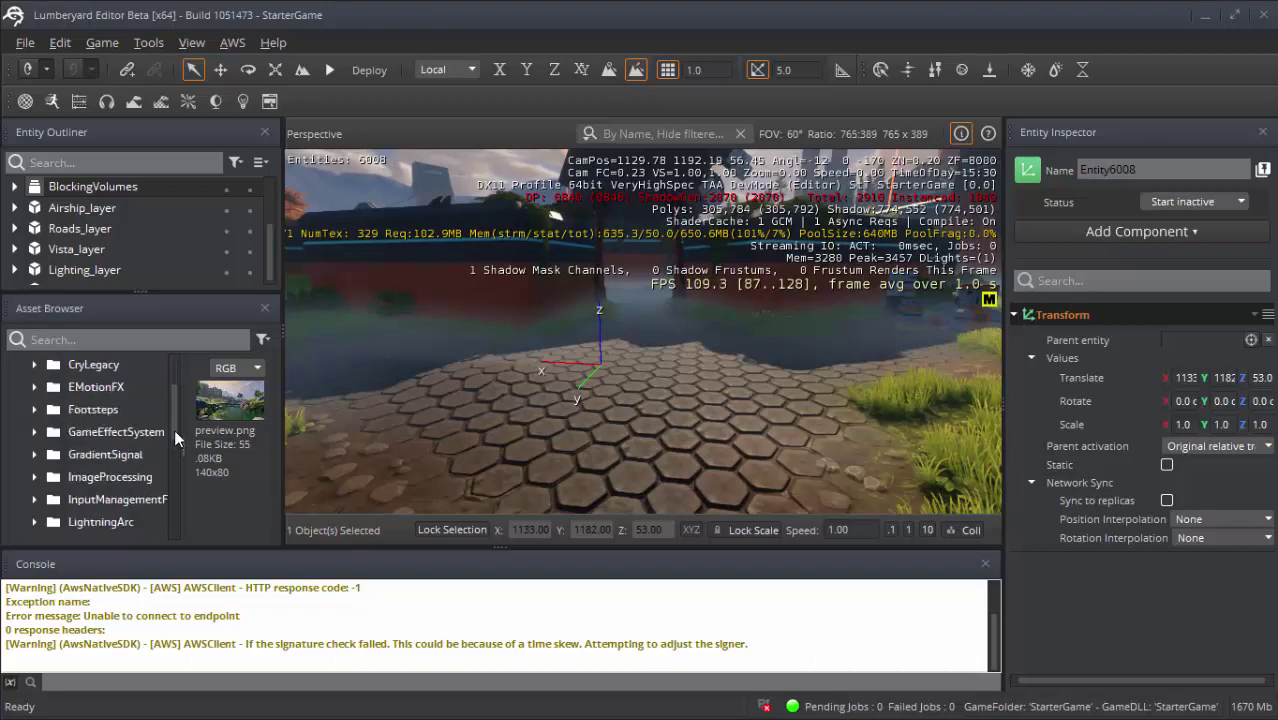
scroll(174, 436, up, 1)
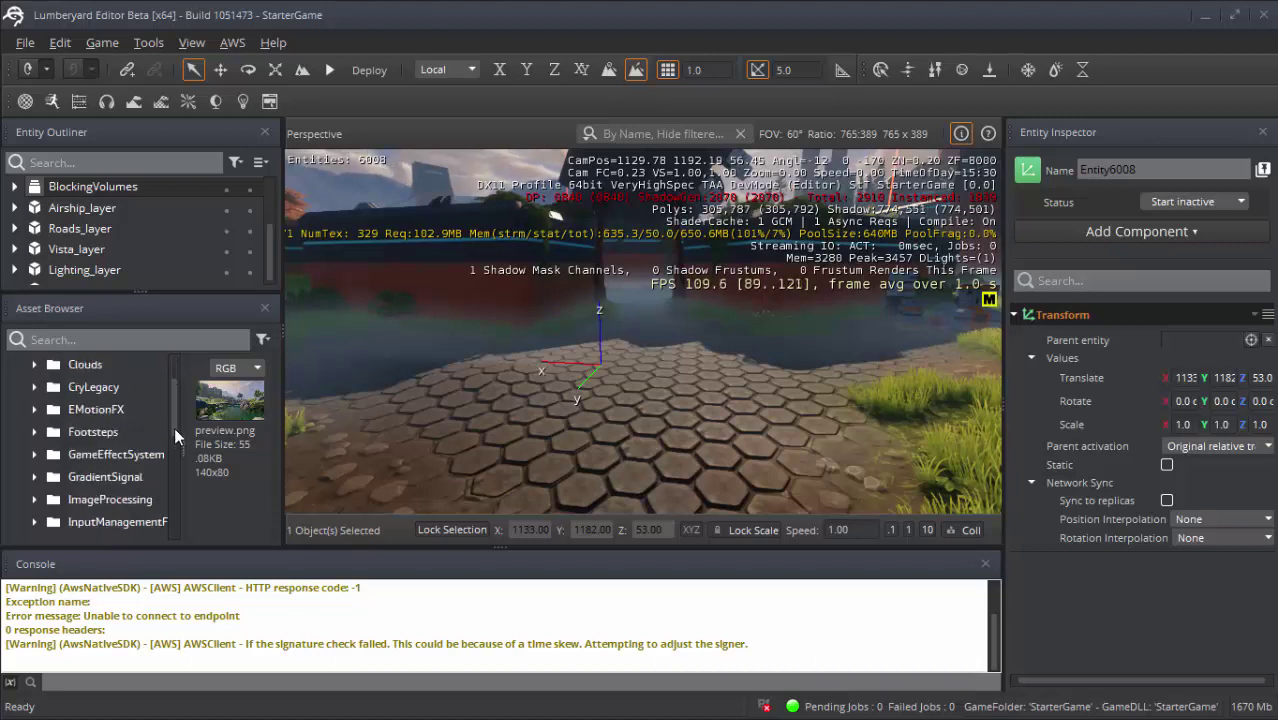
click(85, 418)
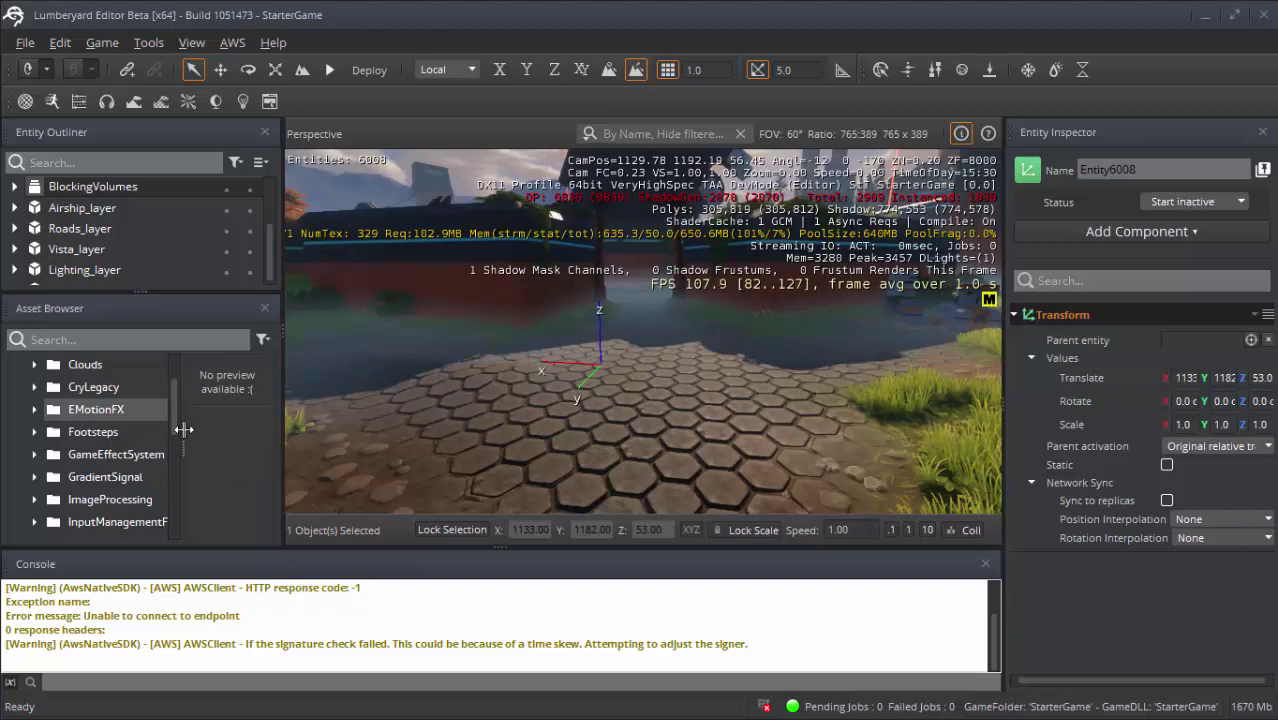
drag(173, 420, 172, 470)
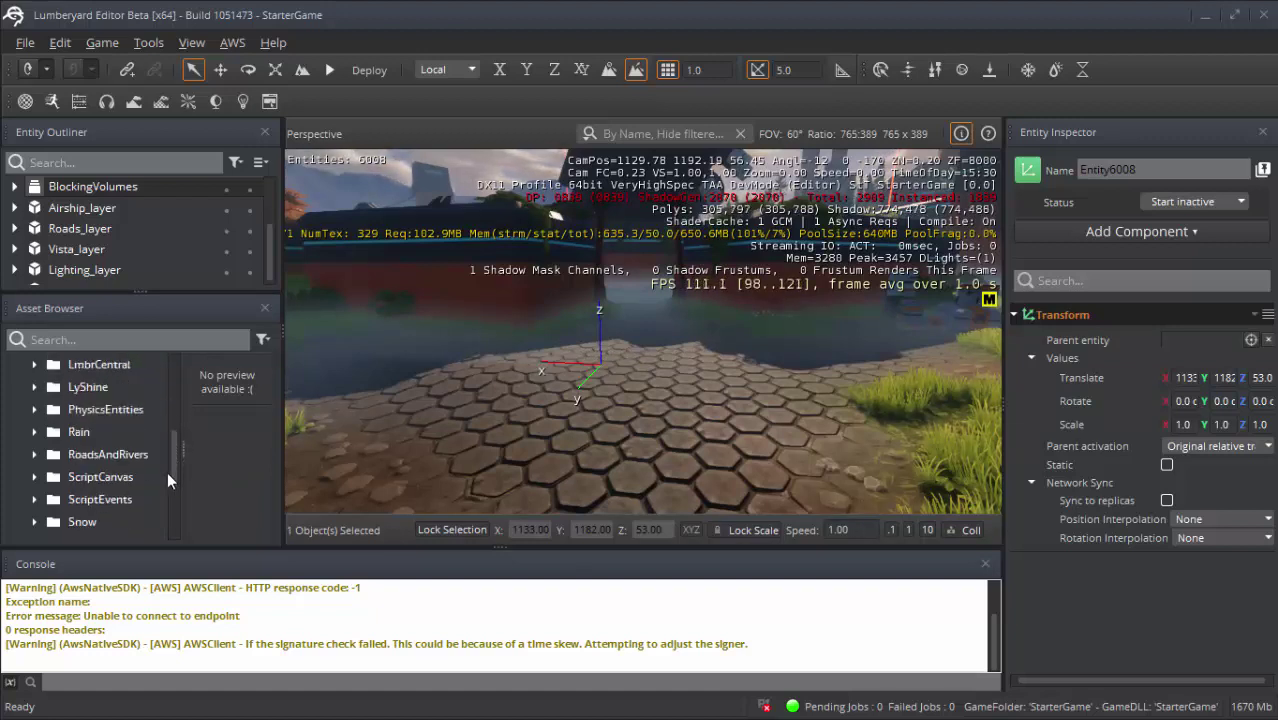
click(81, 431)
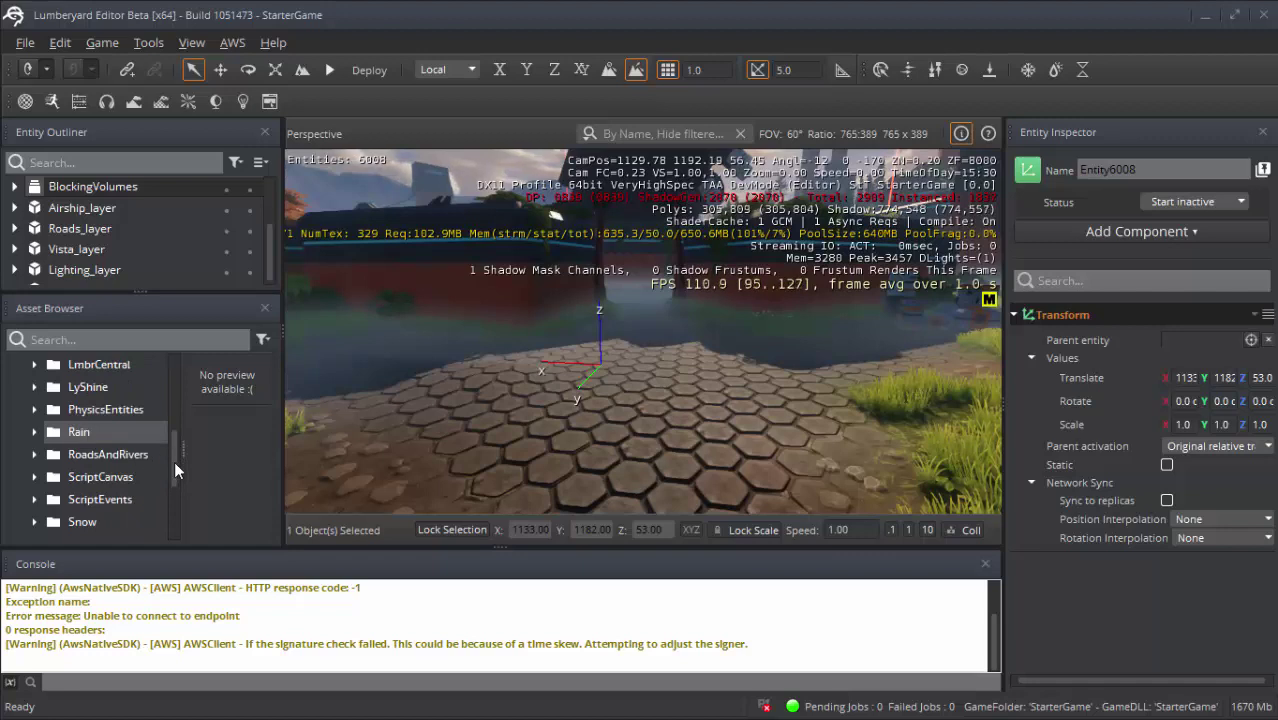
drag(174, 461, 174, 490)
click(96, 455)
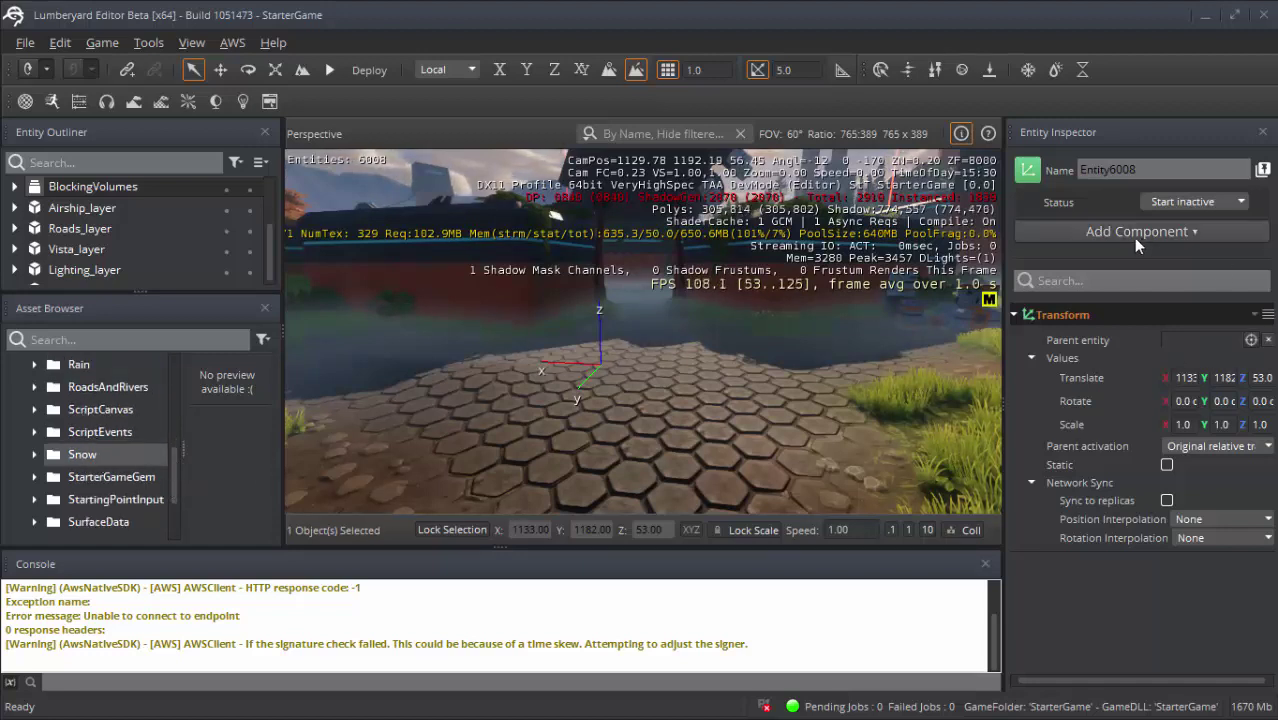
key(Left)
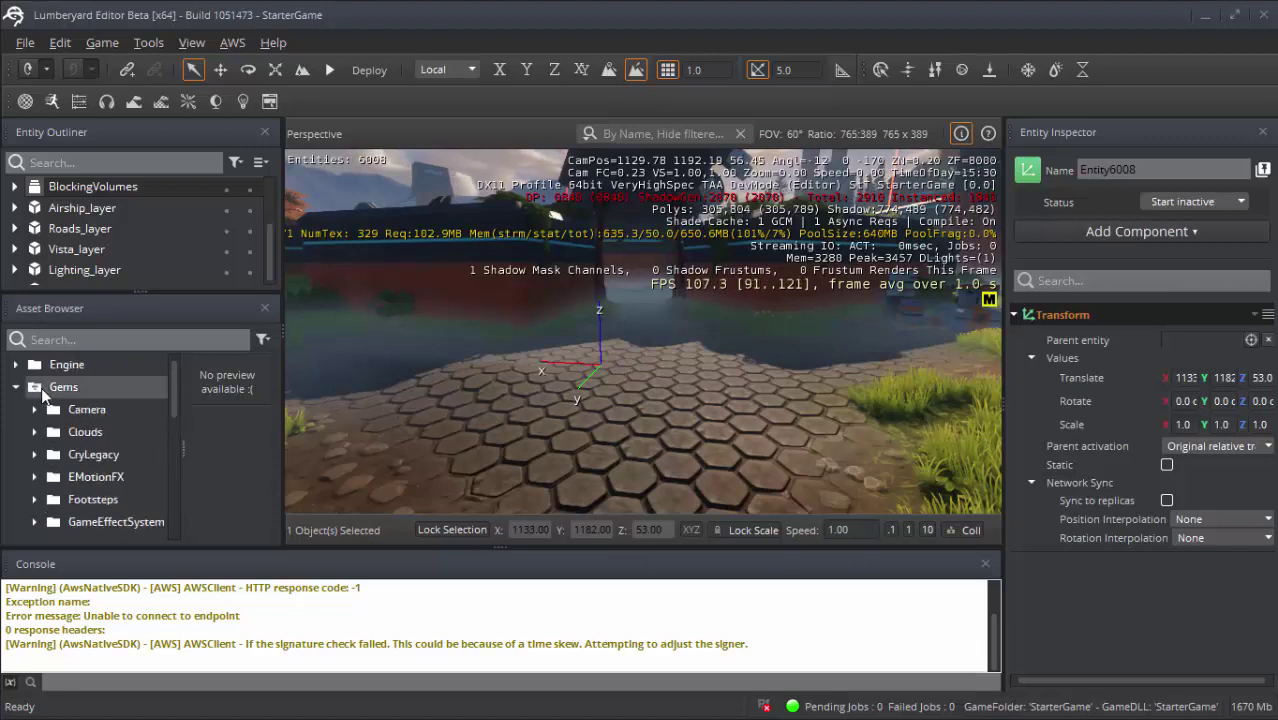
click(16, 389)
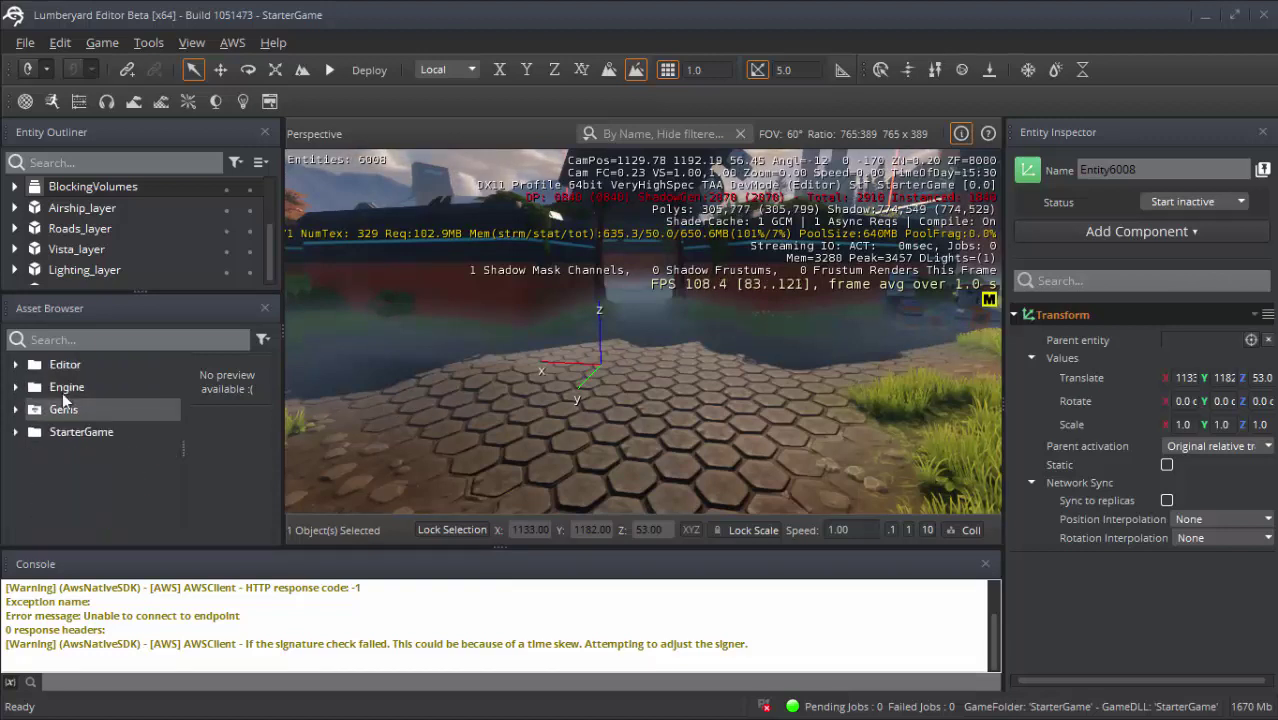
click(1169, 231)
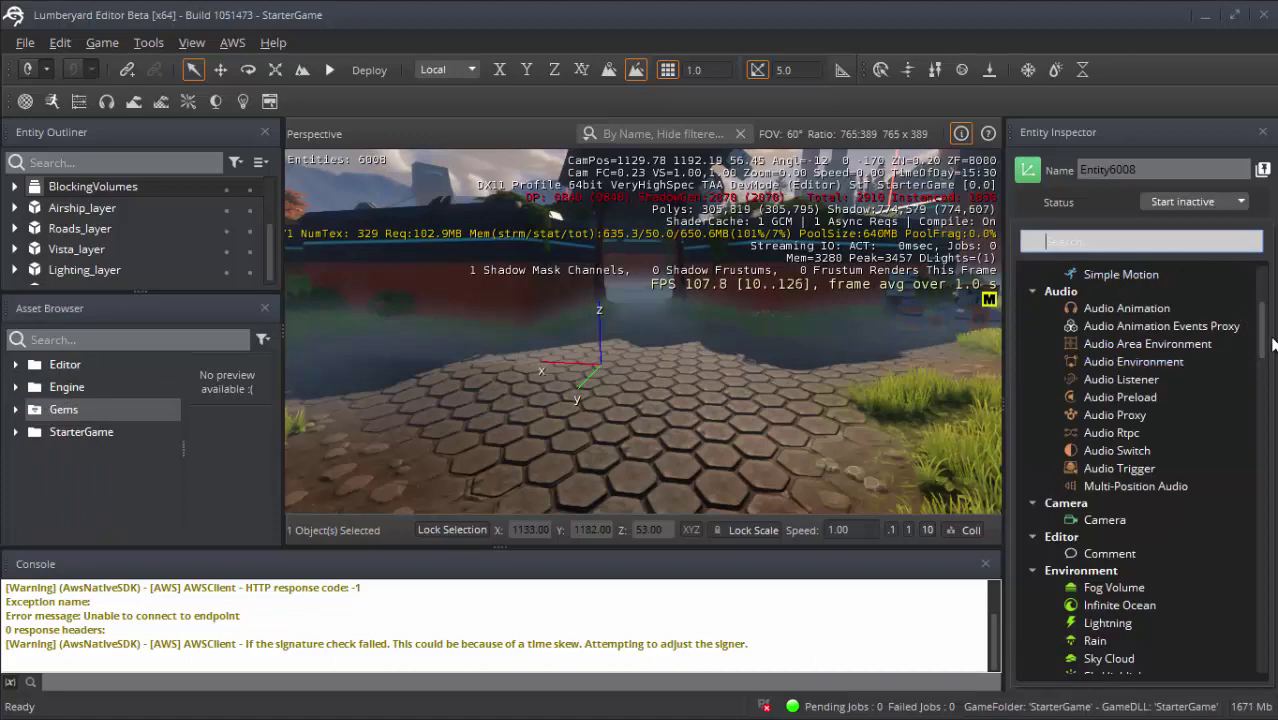
scroll(1251, 369, down, 5)
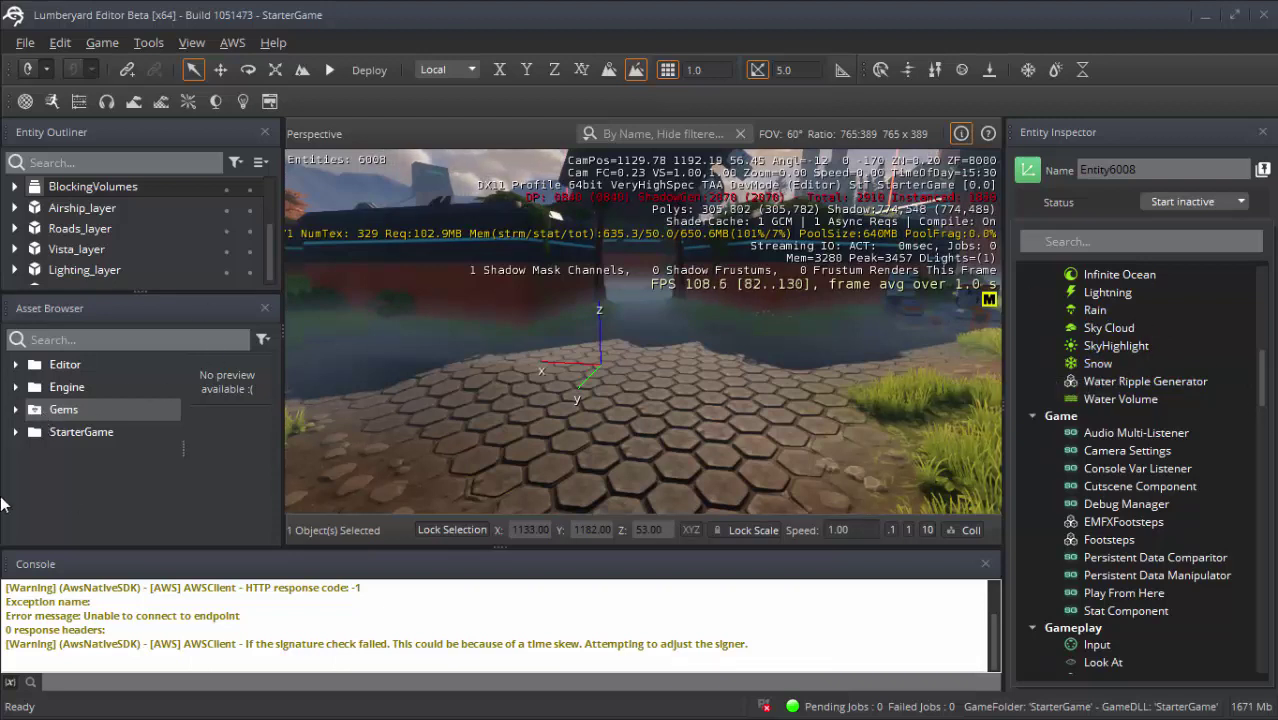
click(78, 408)
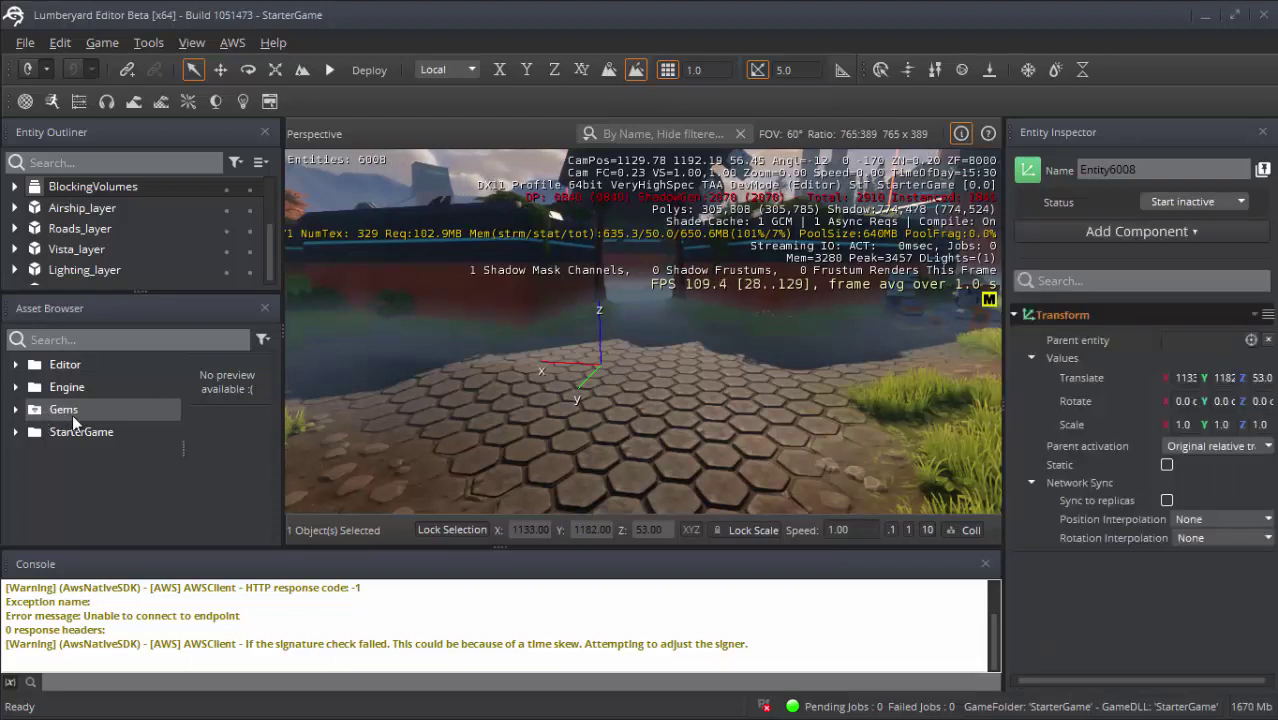
click(52, 367)
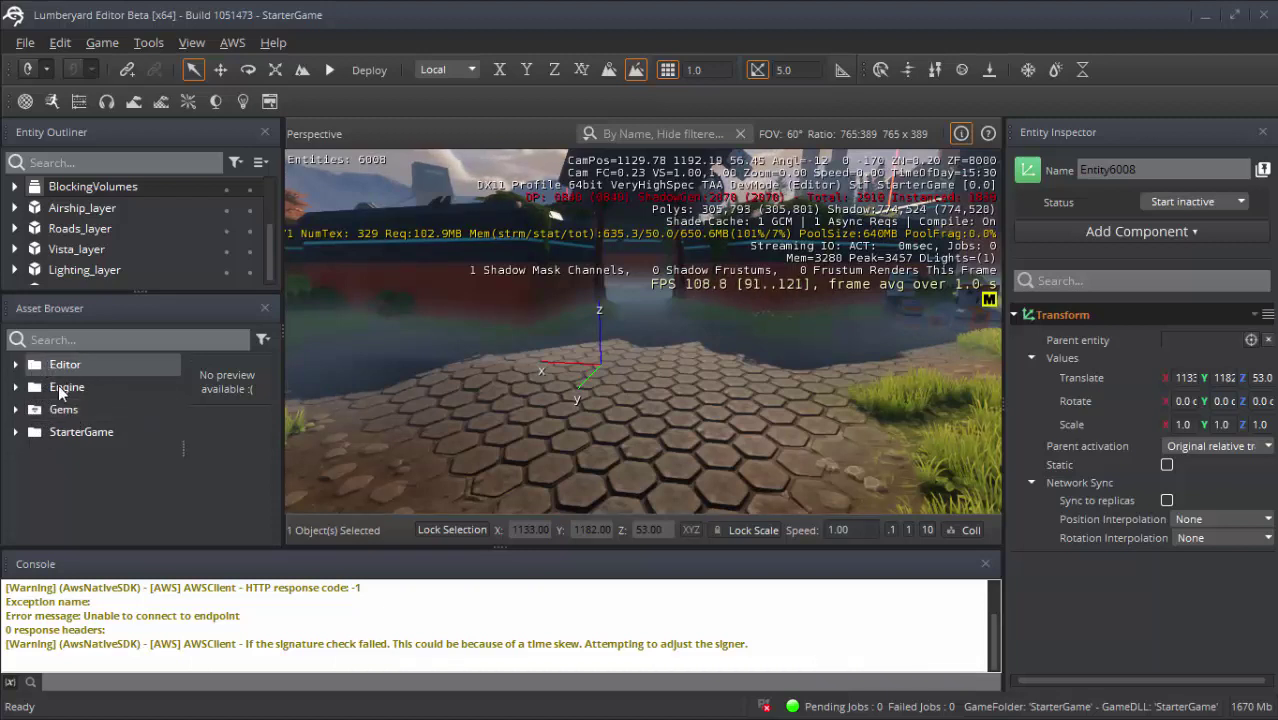
click(58, 390)
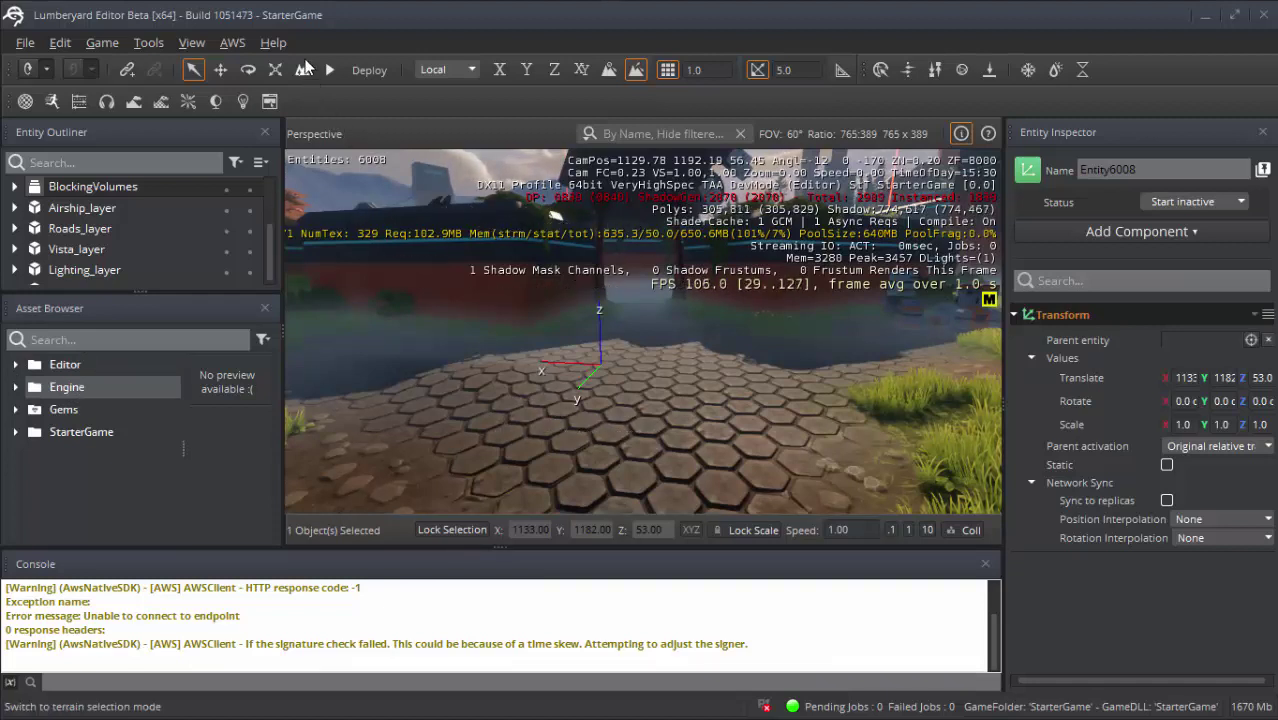
click(276, 42)
click(318, 194)
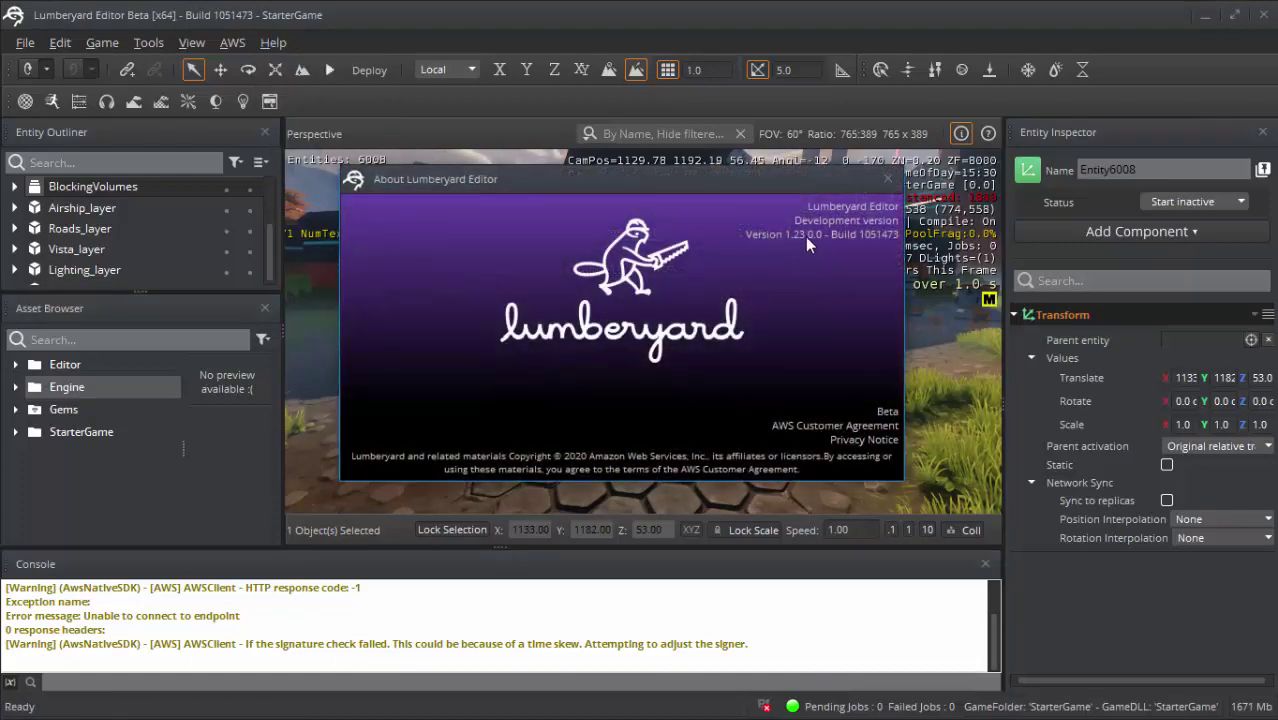
click(888, 179)
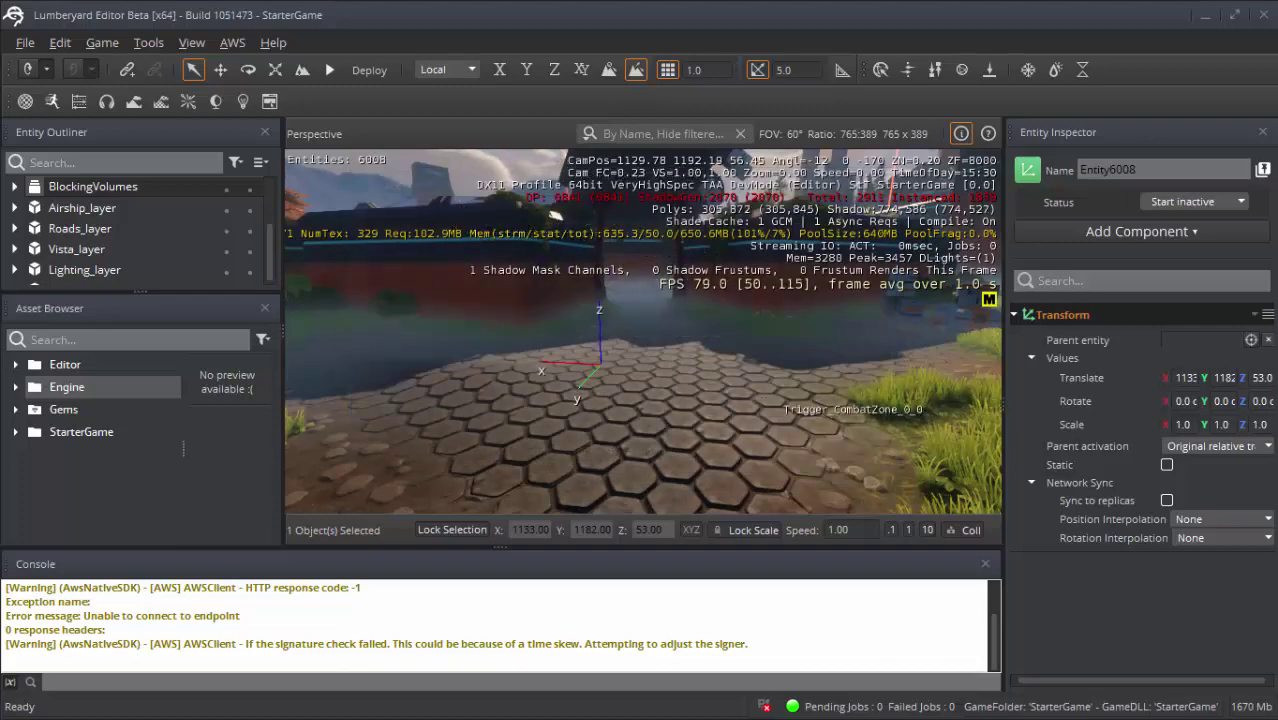
mouse_move(453, 218)
right_down()
mouse_move(440, 228)
mouse_move(396, 201)
right_up()
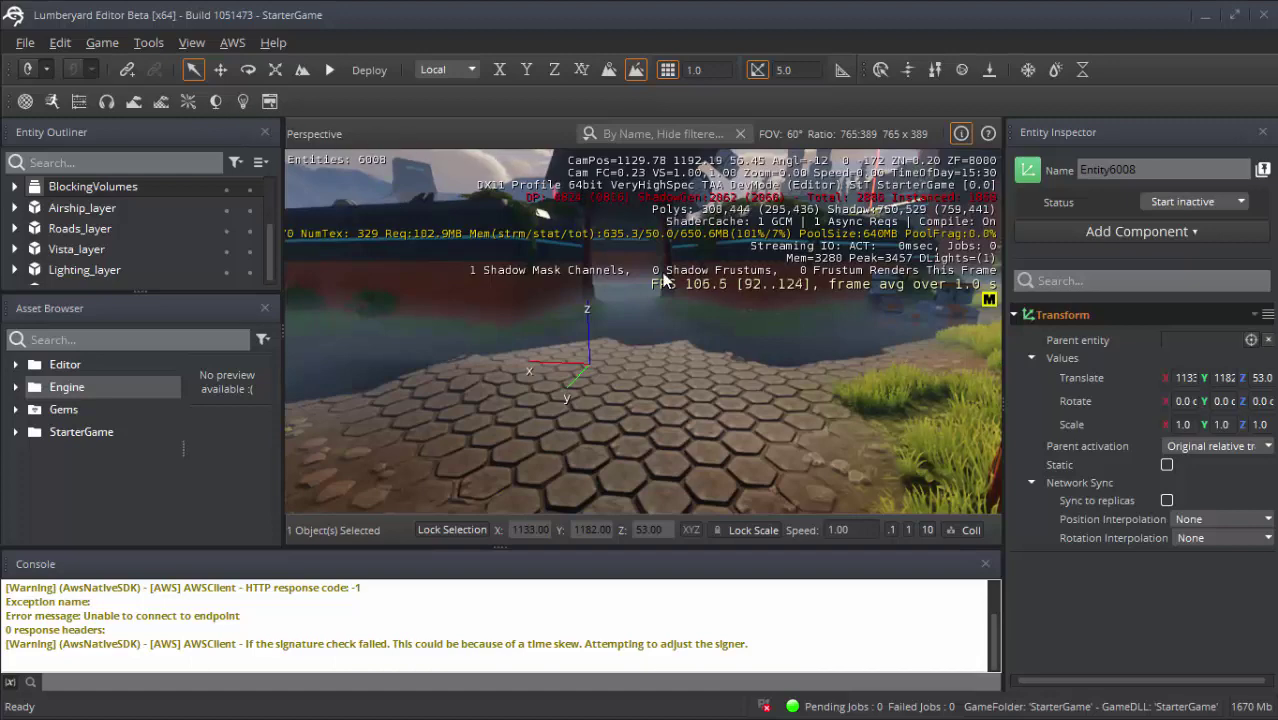
mouse_move(360, 170)
right_down()
mouse_move(366, 186)
mouse_move(717, 361)
right_up()
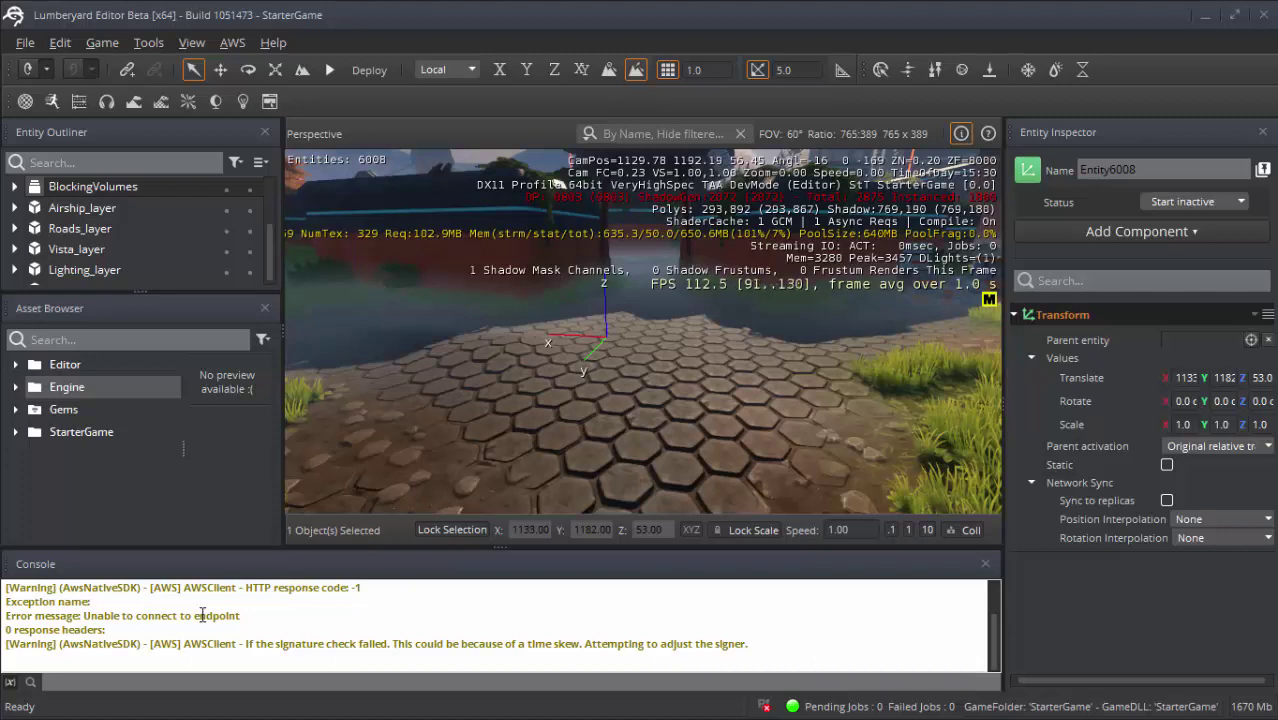
double_click(31, 591)
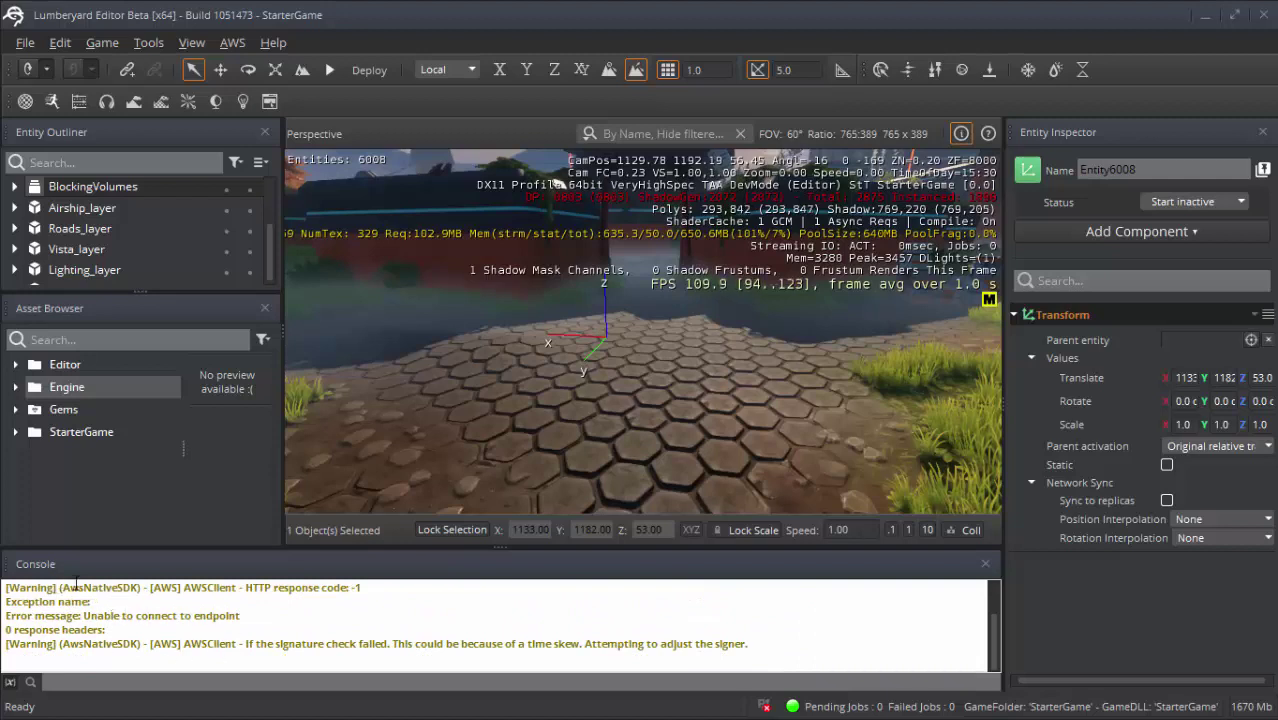
- Open and resize the Console Variables window, filter it by 'fog', and select e_FogVolumes
click(10, 683)
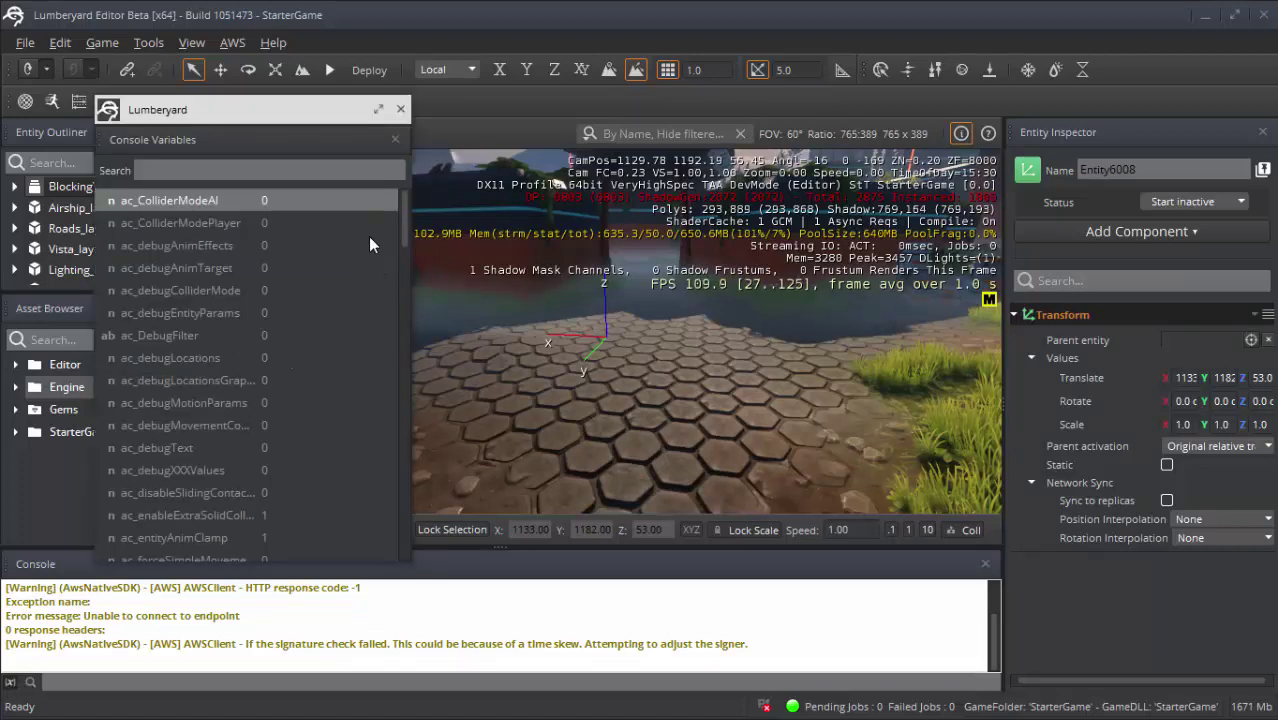
drag(406, 228, 404, 456)
mouse_move(430, 456)
right_down()
mouse_move(445, 420)
mouse_move(581, 393)
right_up()
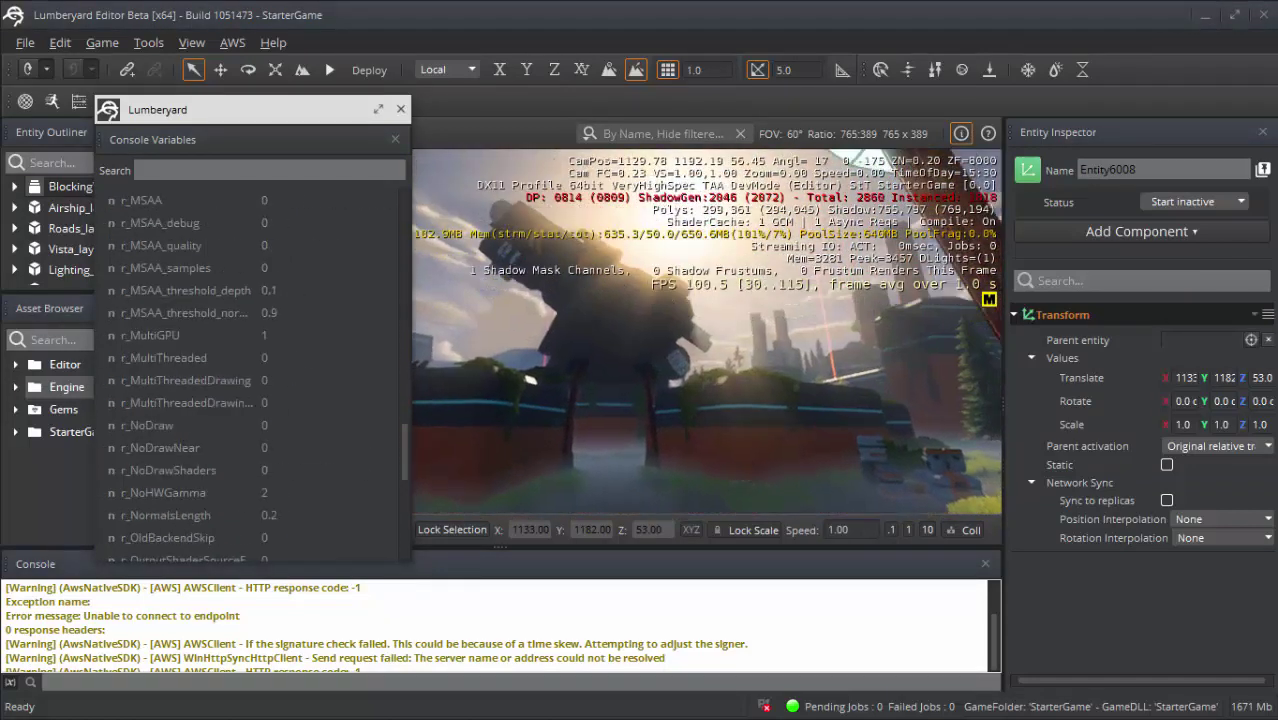
click(190, 172)
text(fo)
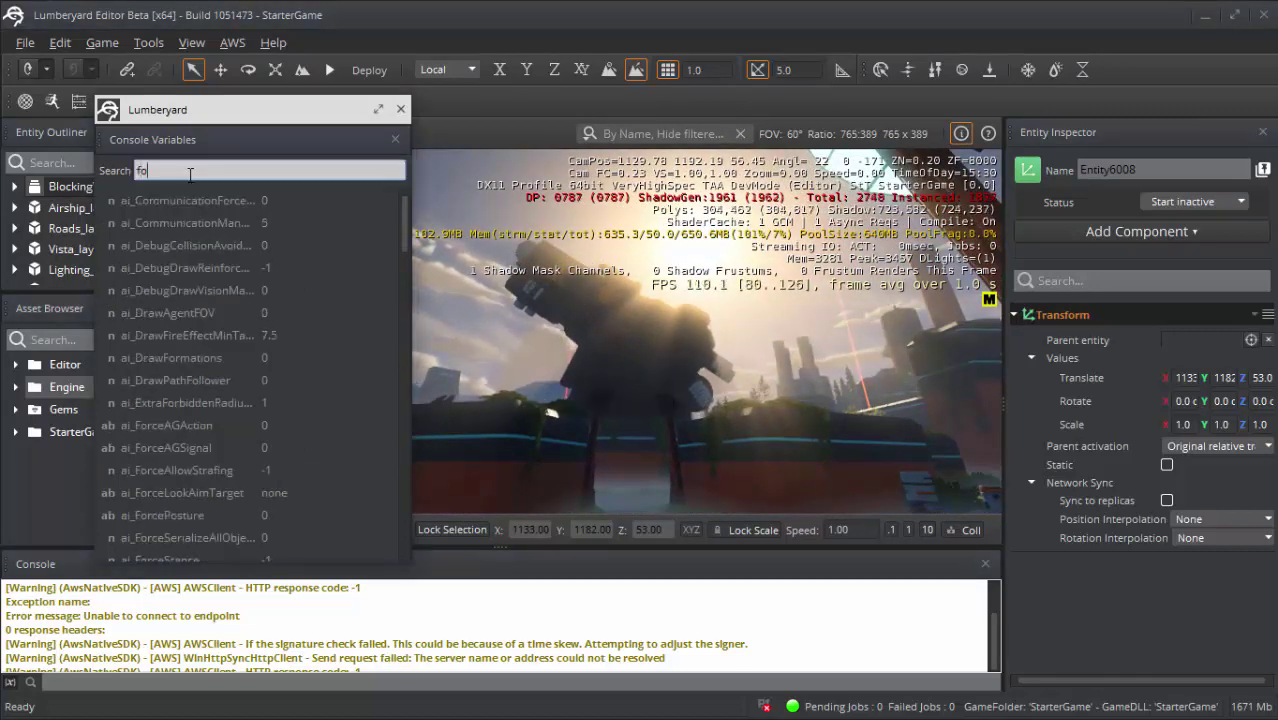
text(g)
click(183, 192)
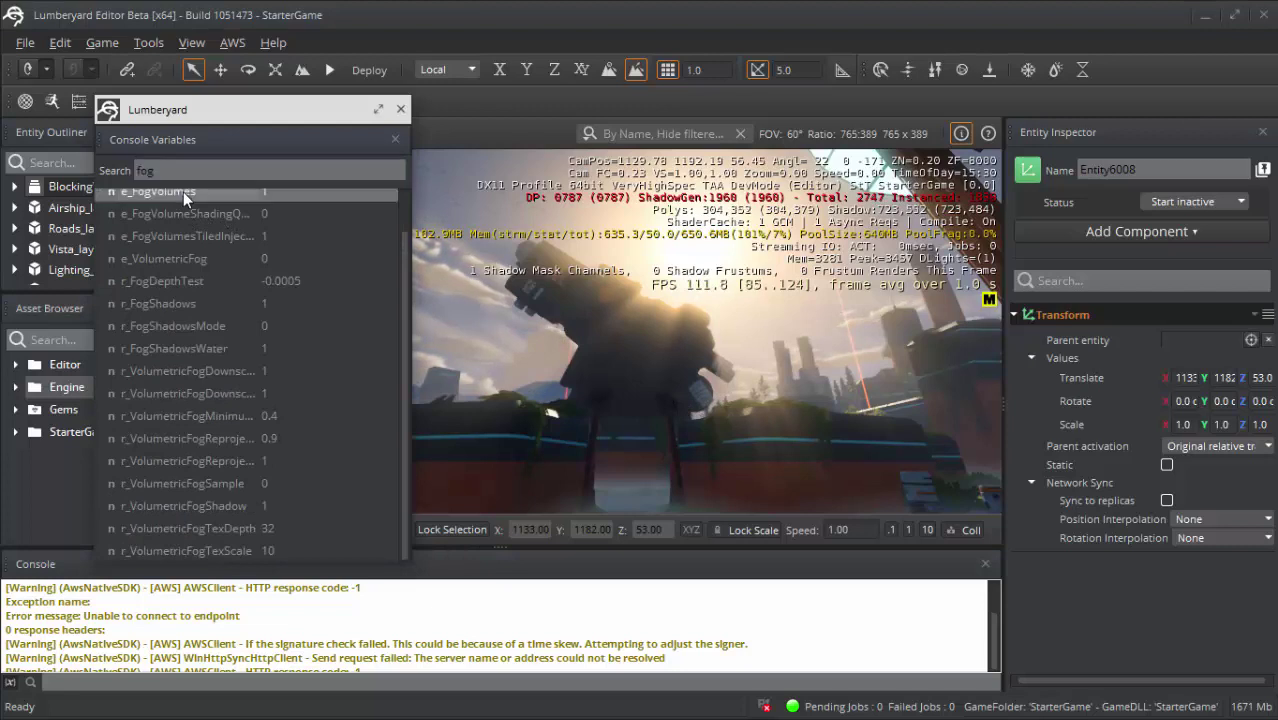
scroll(184, 193, up, 1)
- Try lowering e_Fog to its minimum of -100
click(212, 204)
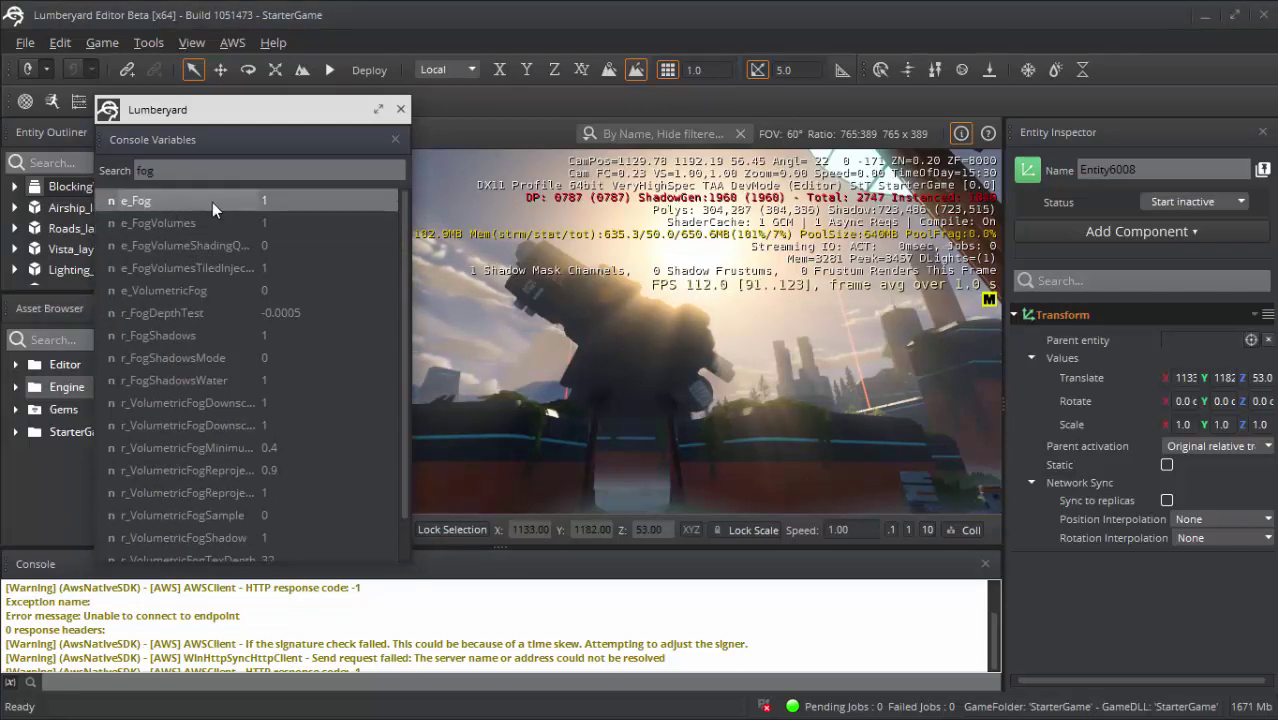
double_click(266, 202)
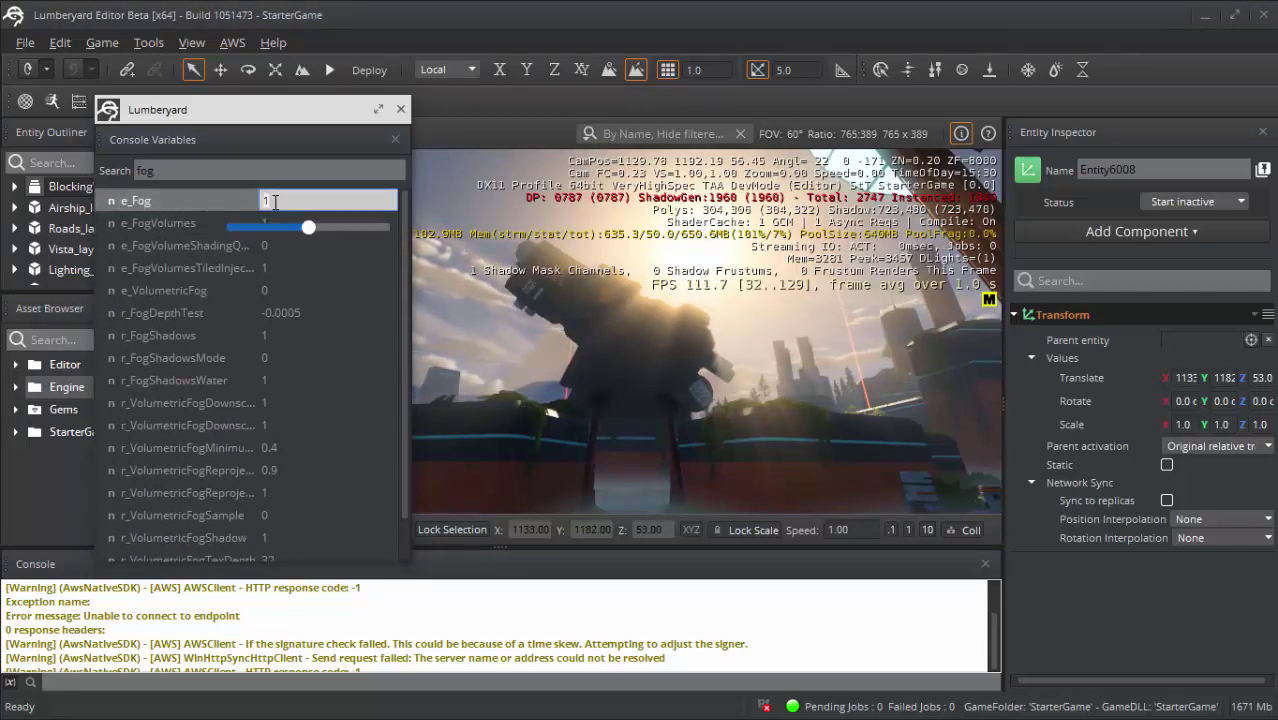
drag(283, 207, 246, 204)
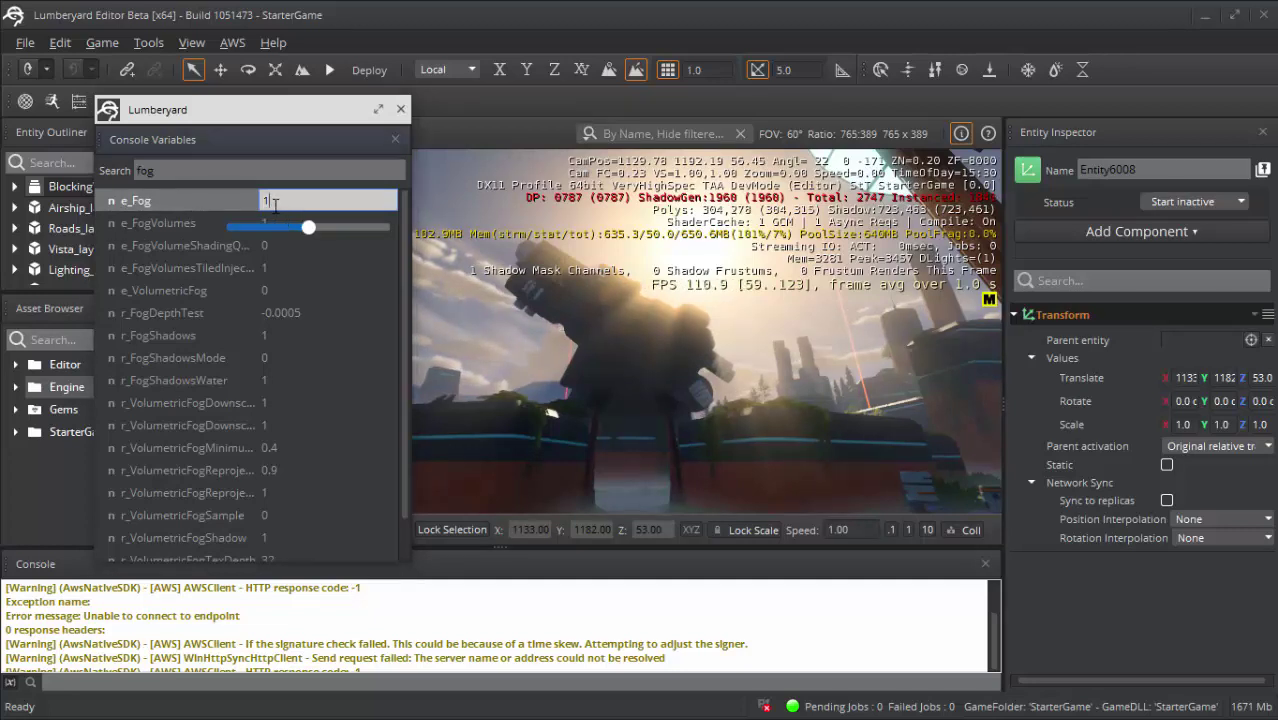
key(Return)
double_click(276, 205)
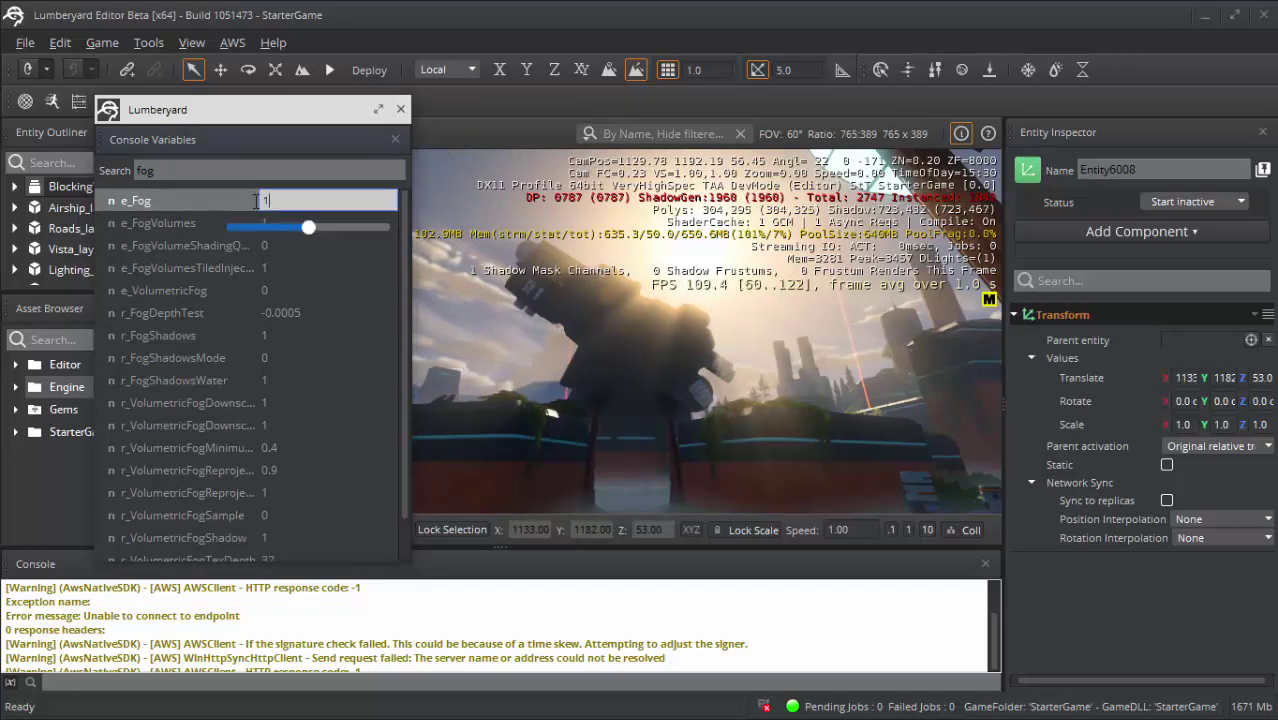
key(Return)
double_click(265, 200)
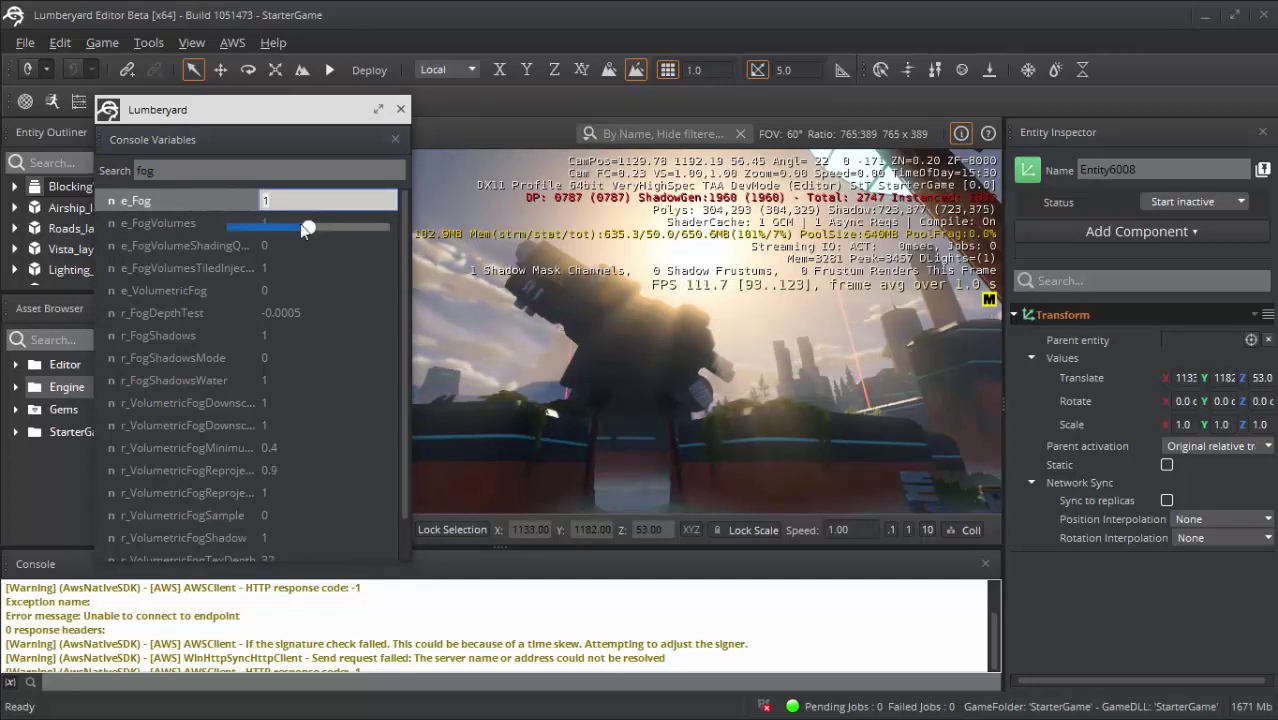
drag(308, 229, 218, 229)
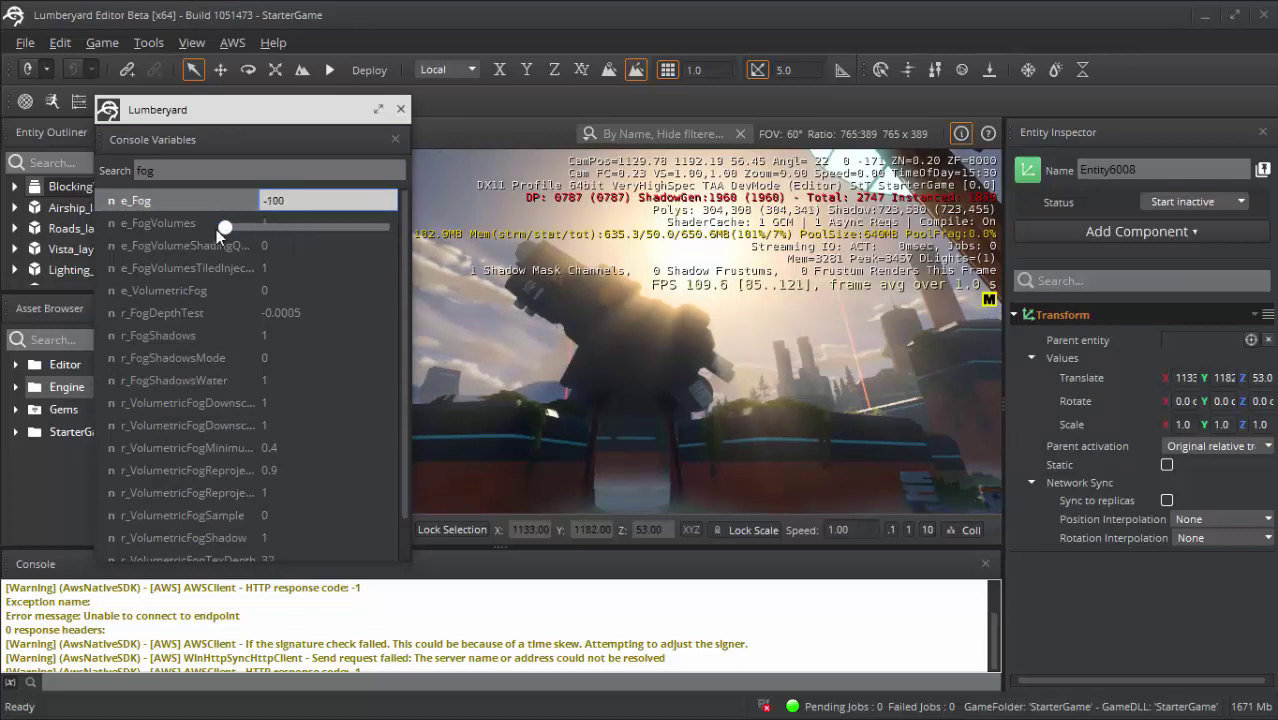
key(Return)
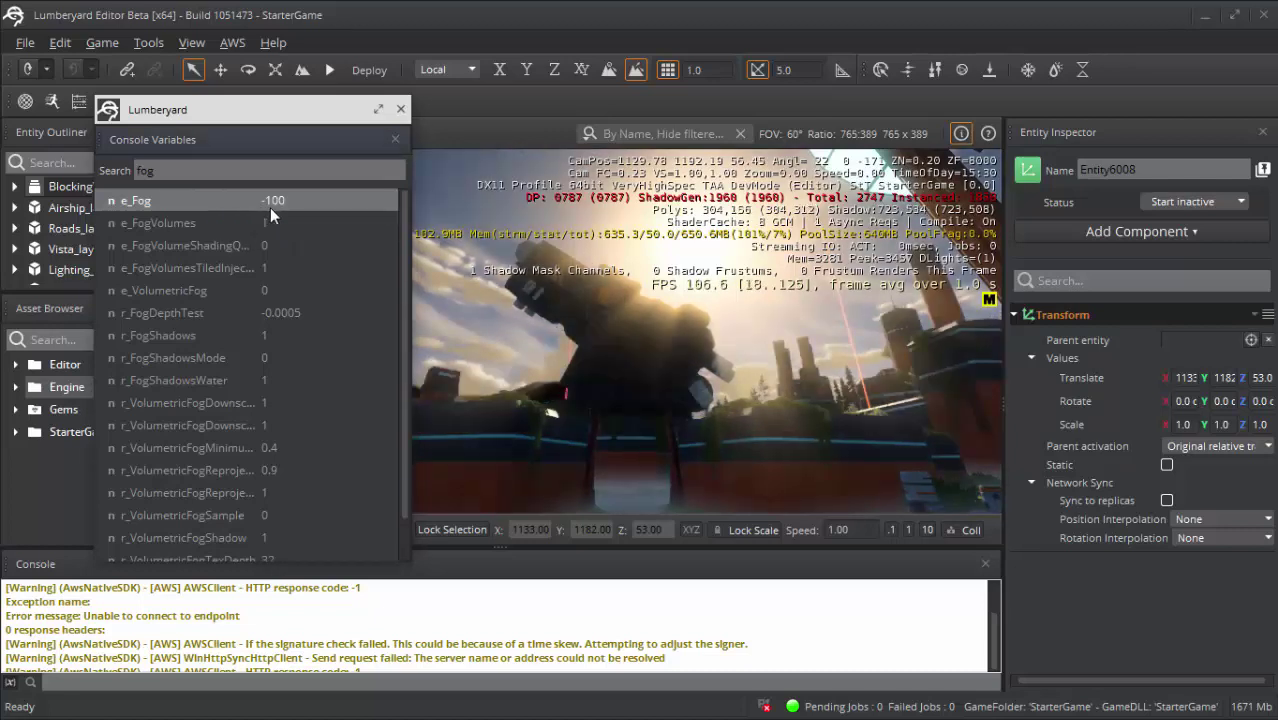
- Turn the camera around the level and reduce the viewport stats to frame rate only
right_drag(426, 272, 380, 300)
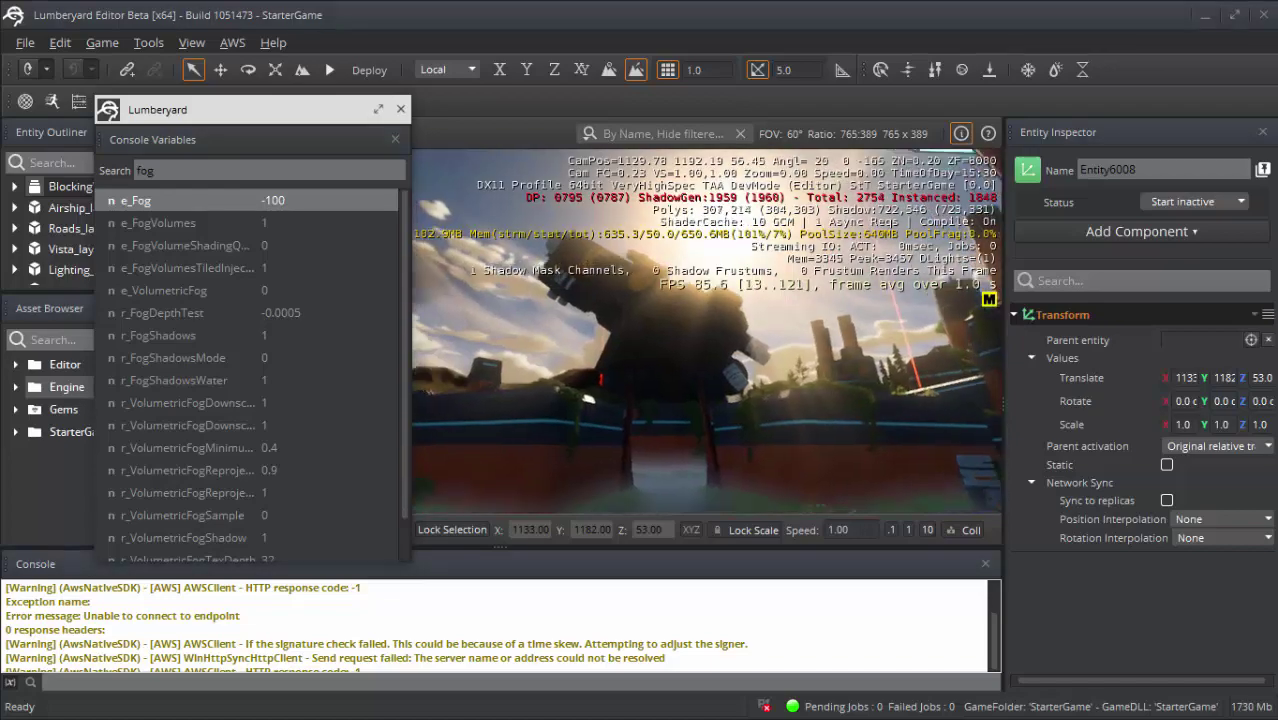
right_drag(706, 330, 640, 360)
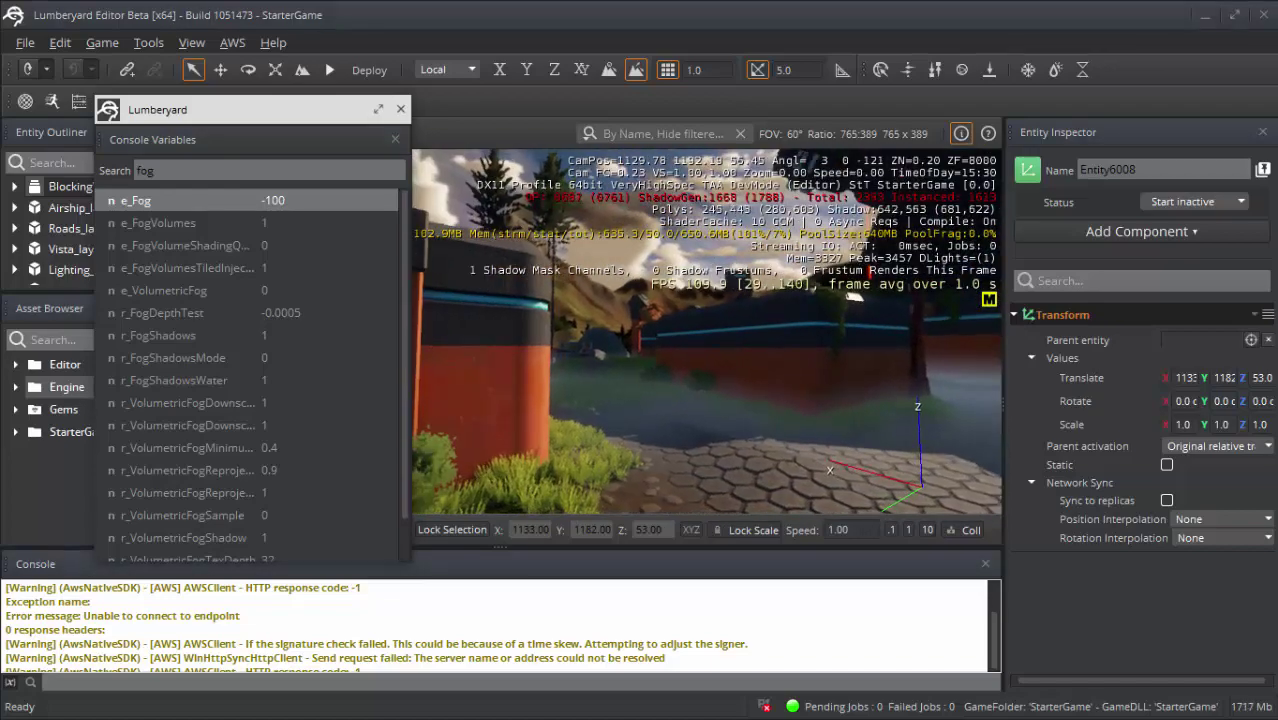
mouse_move(706, 330)
right_down()
mouse_move(697, 190)
mouse_move(640, 160)
mouse_move(700, 150)
right_up()
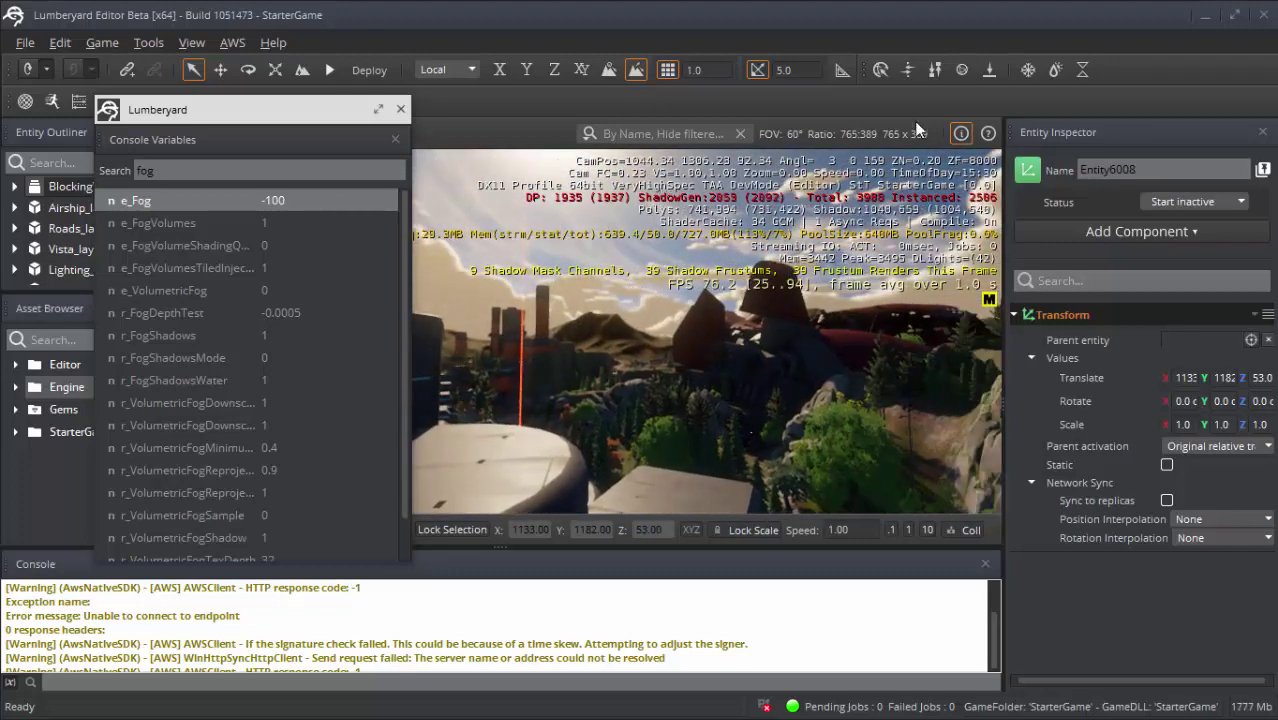
click(961, 136)
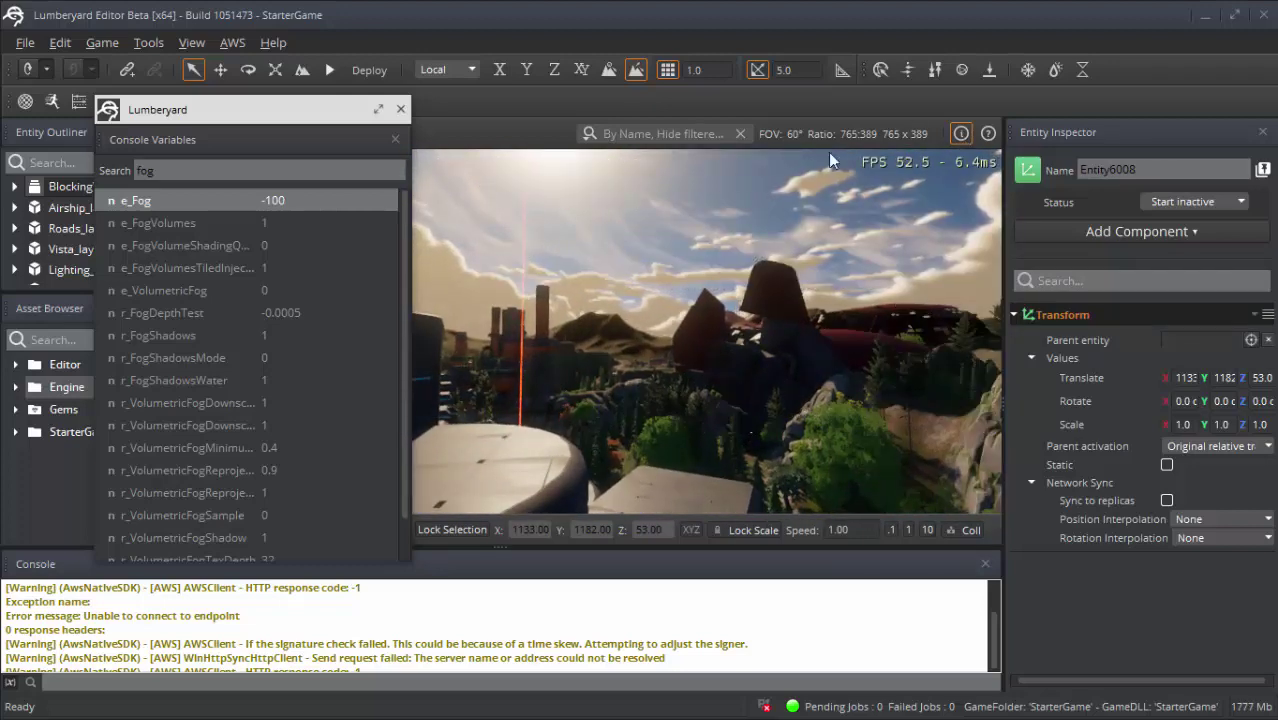
- Raise e_Fog to its maximum of 100
click(277, 203)
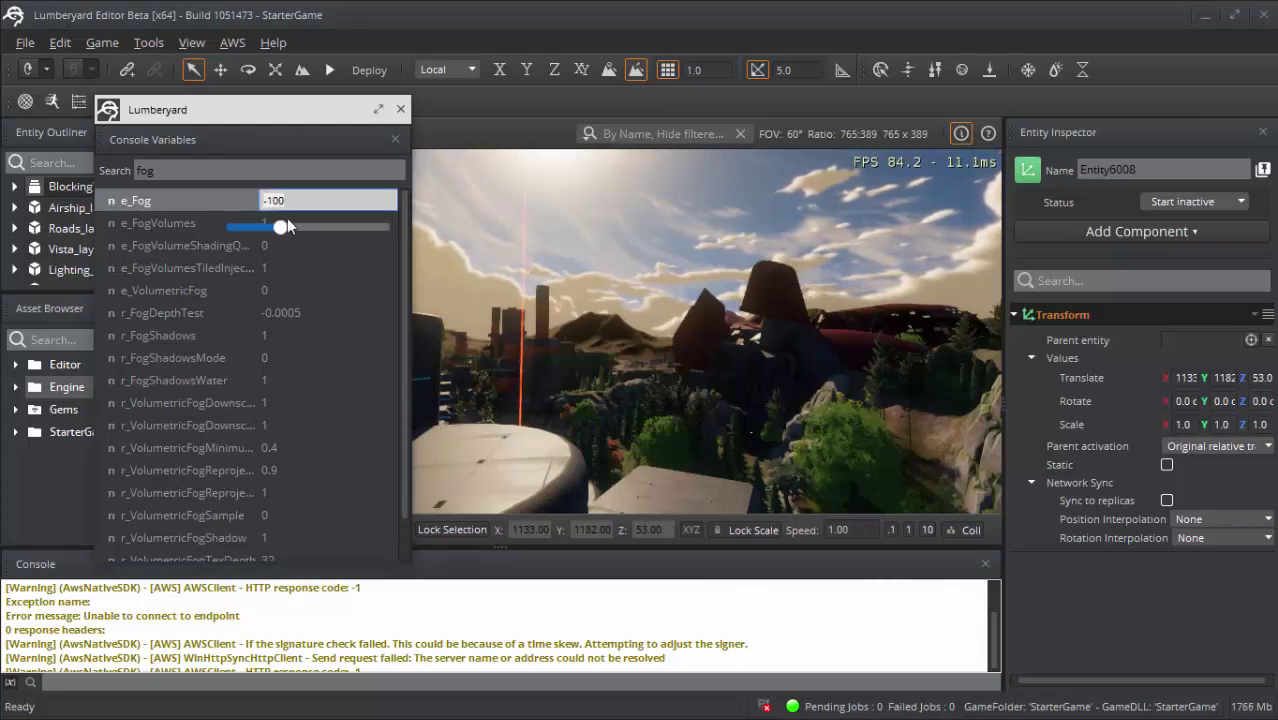
scroll(338, 228, down, 1)
drag(339, 227, 400, 226)
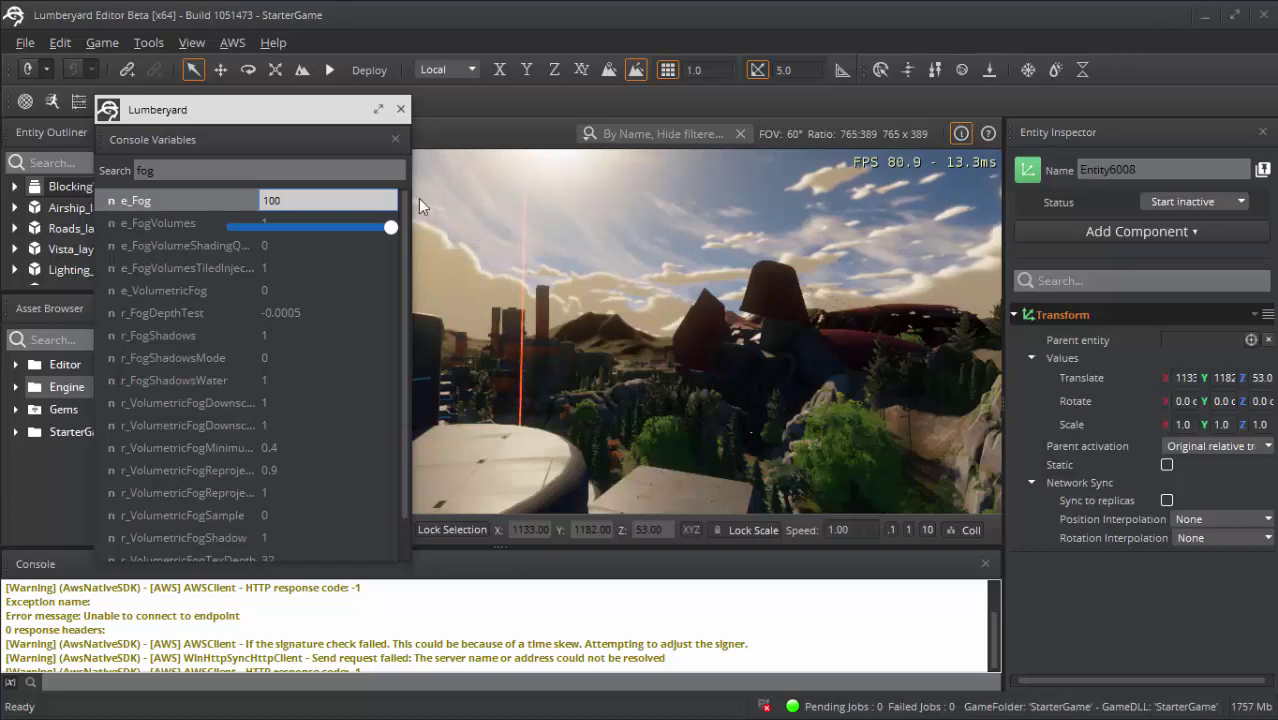
scroll(489, 195, down, 2)
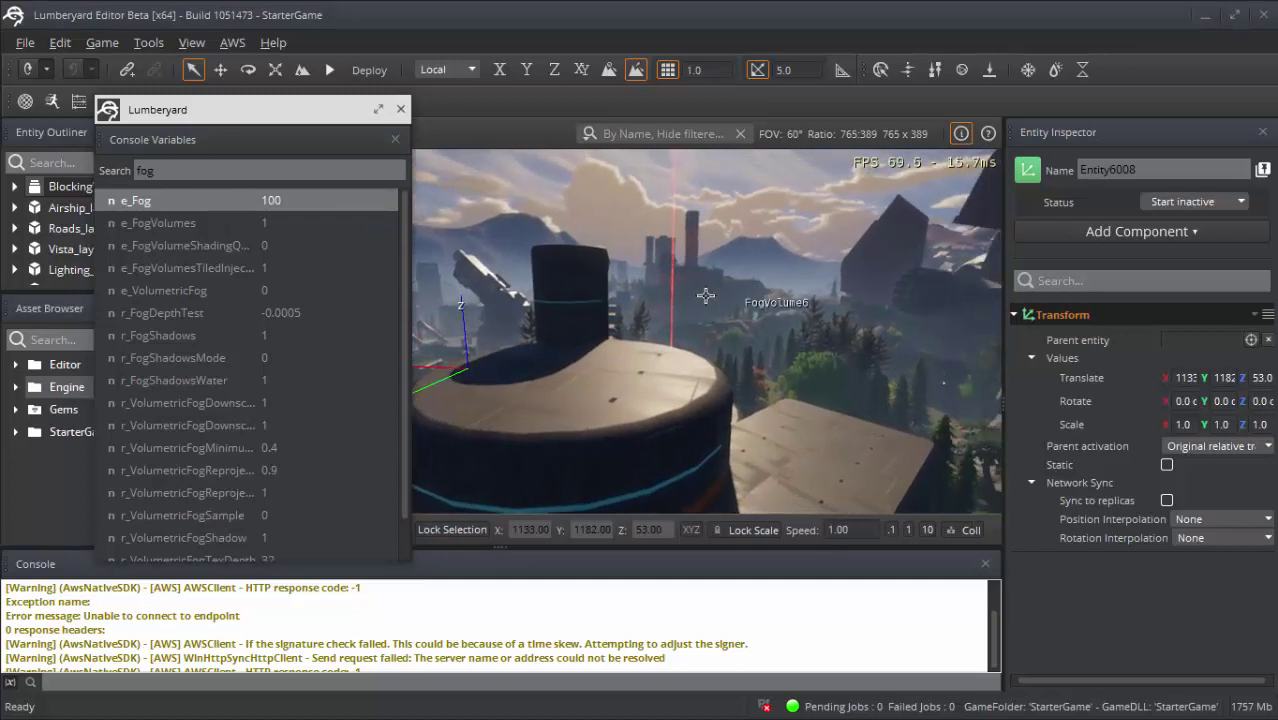
- Bring e_Fog up from -200 and settle it at 2, clearing the fog
click(295, 200)
text(-200)
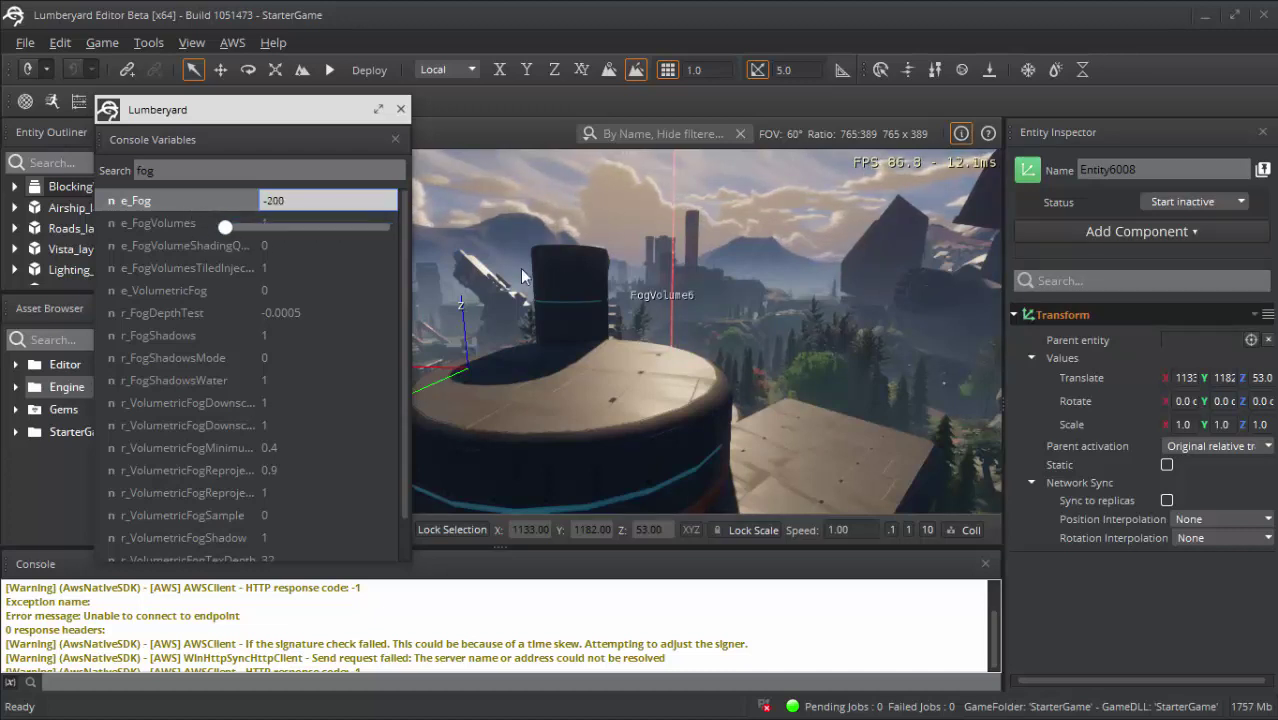
click(204, 198)
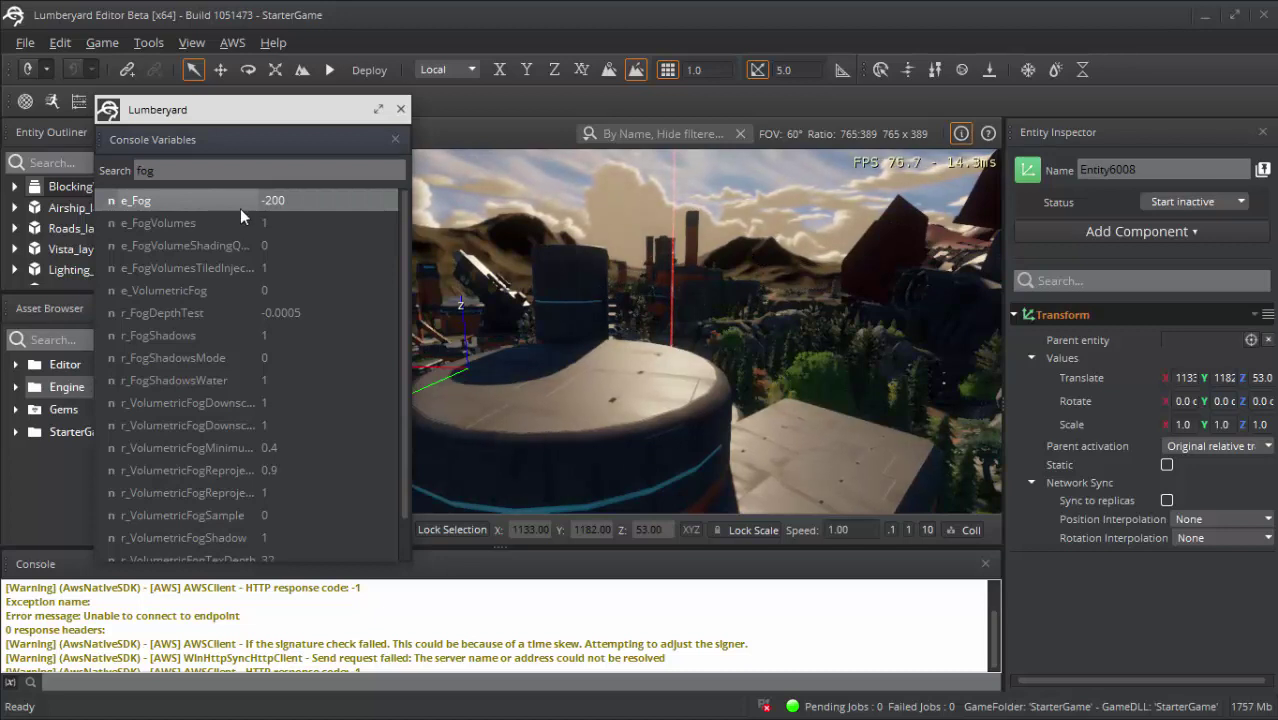
click(292, 196)
click(249, 201)
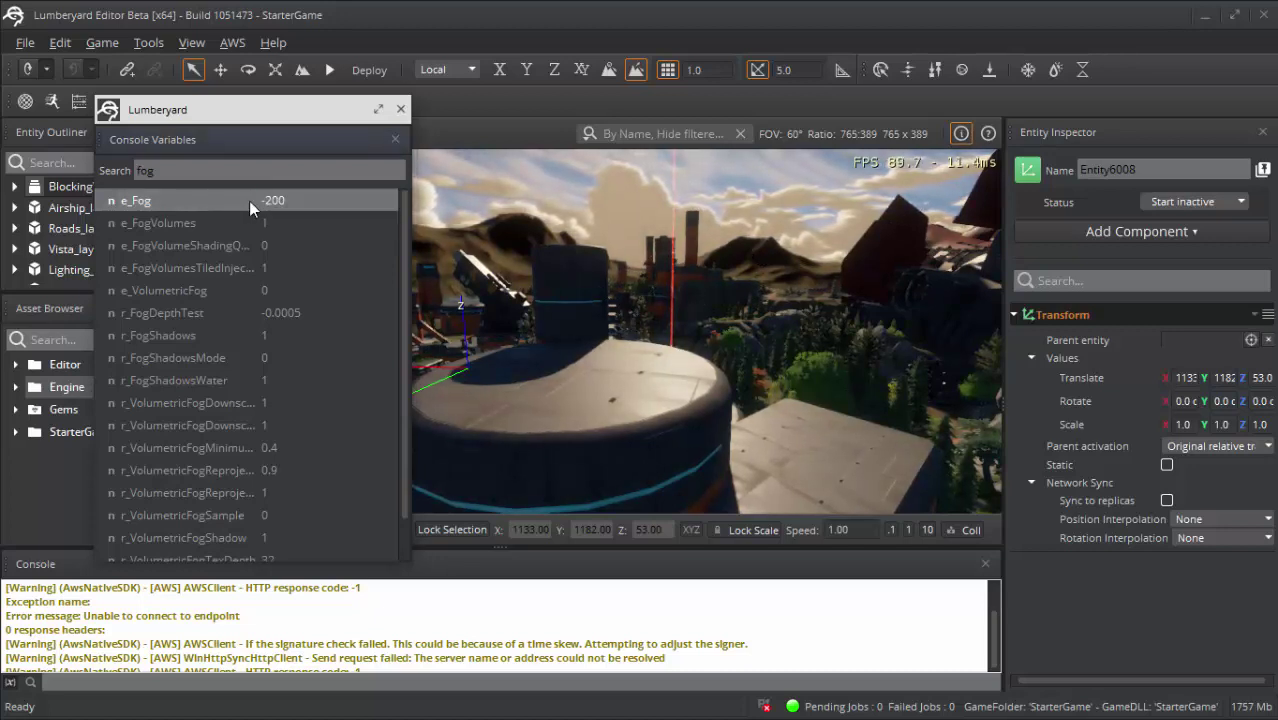
click(288, 201)
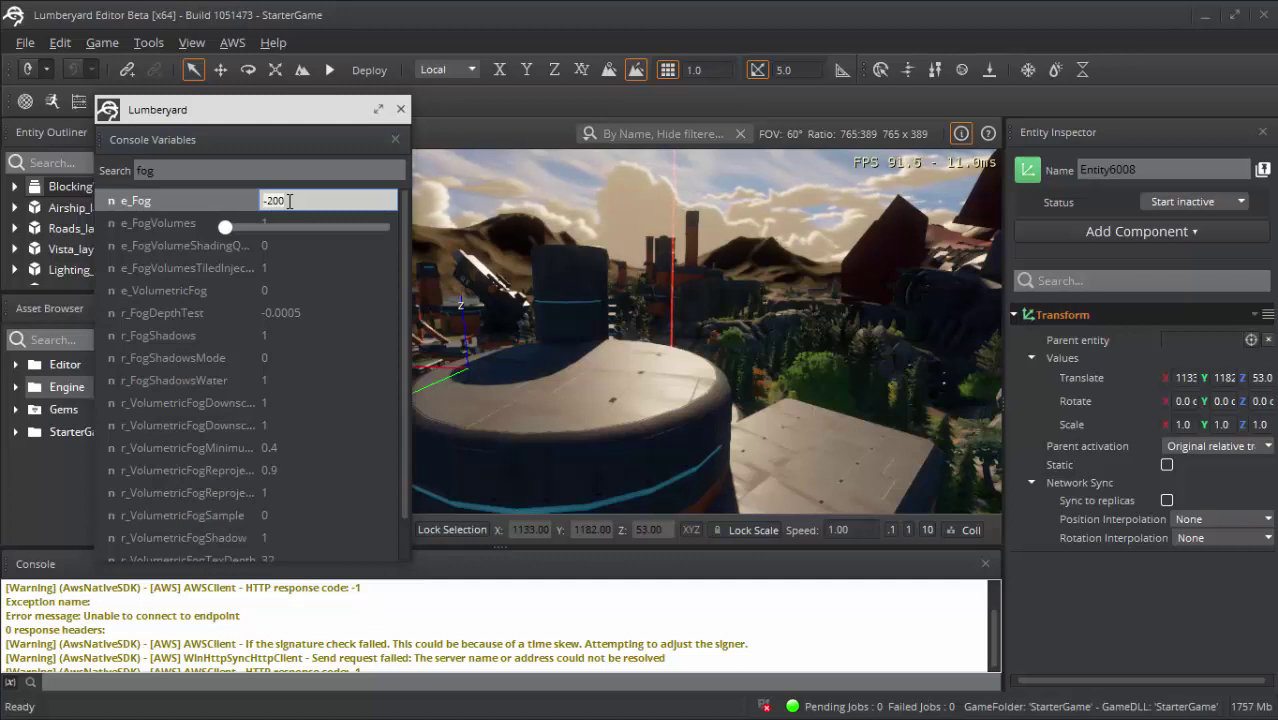
click(262, 201)
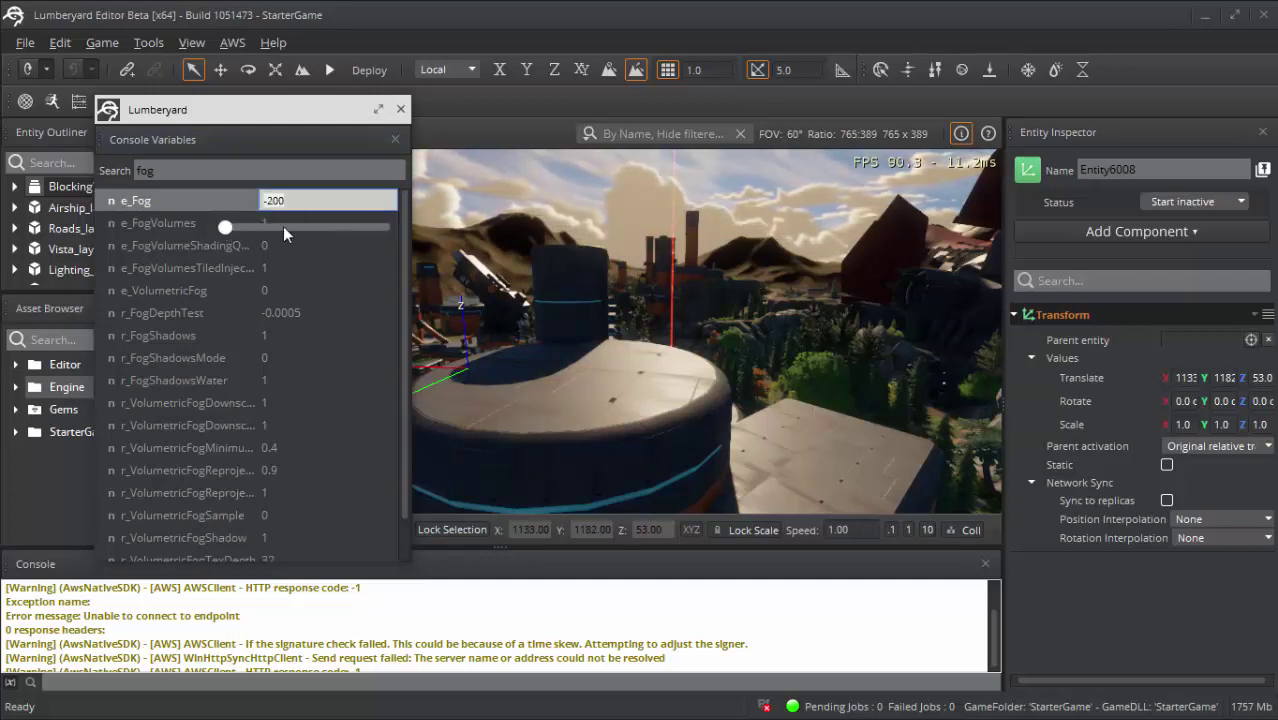
drag(283, 228, 336, 228)
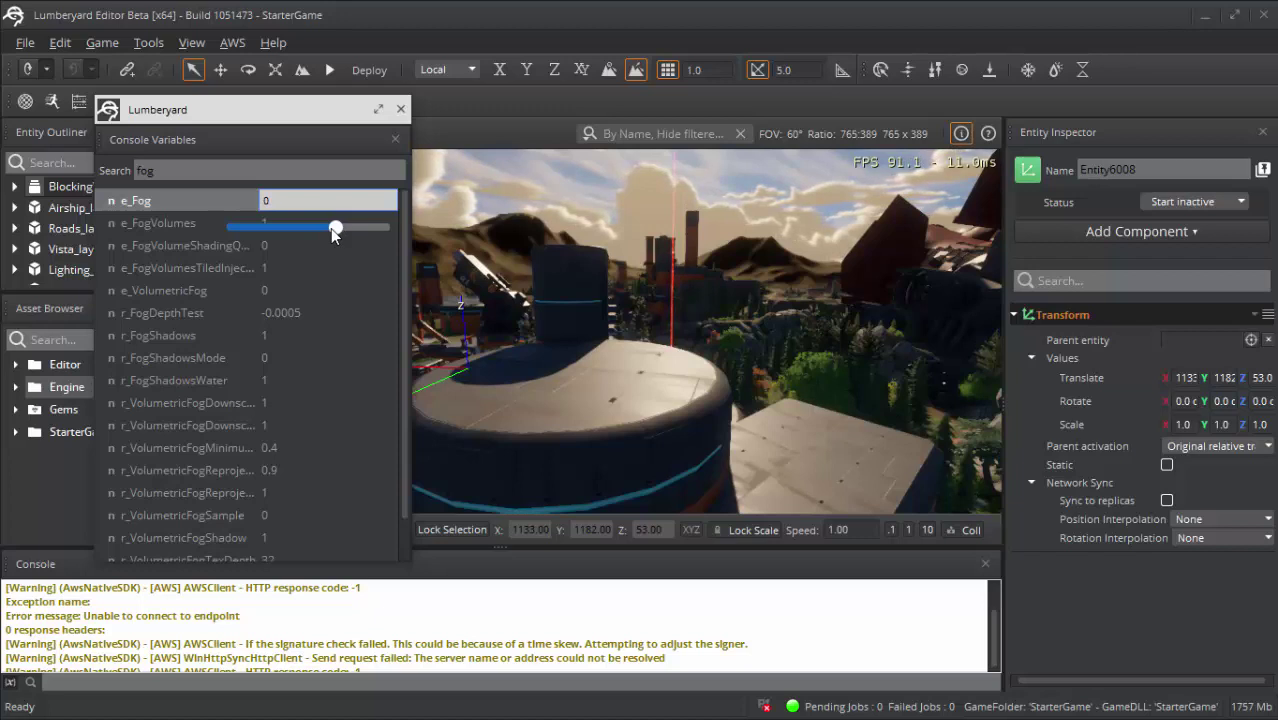
text(2)
click(185, 224)
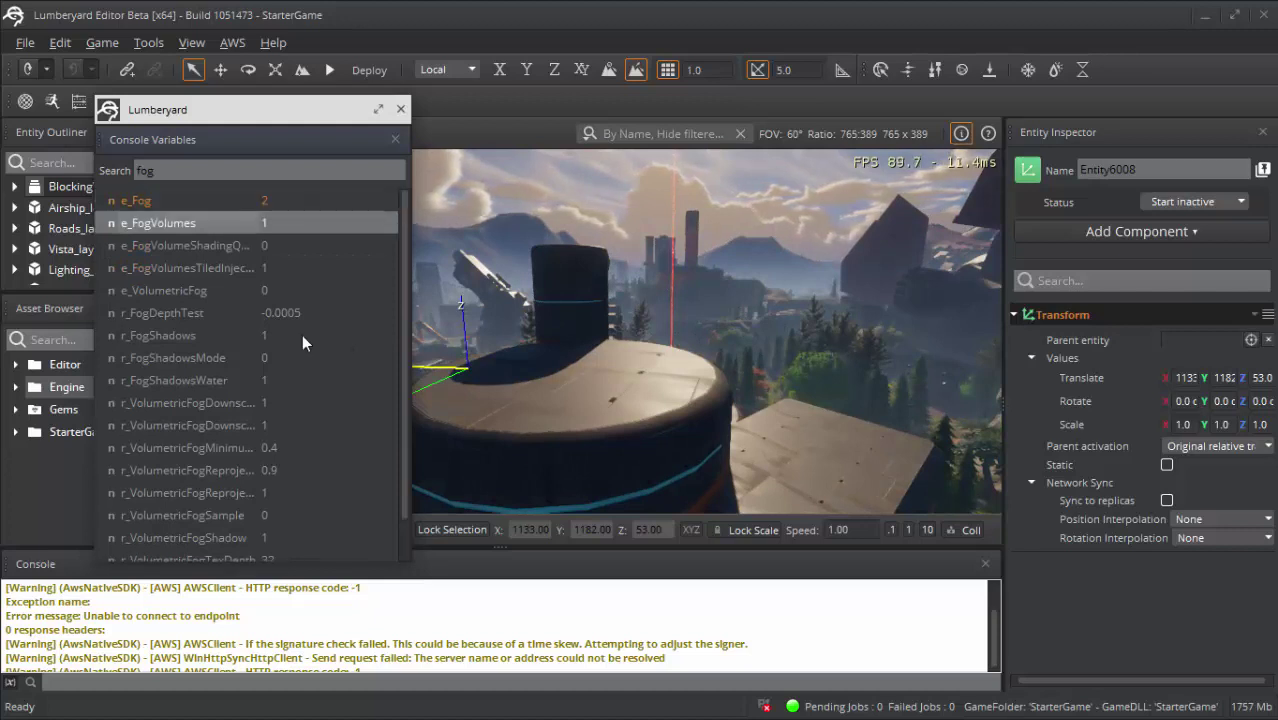
- Search 'timeof' and set e_TimeOfDay from 15.5 to 69.8
double_click(195, 168)
key(BackSpace)
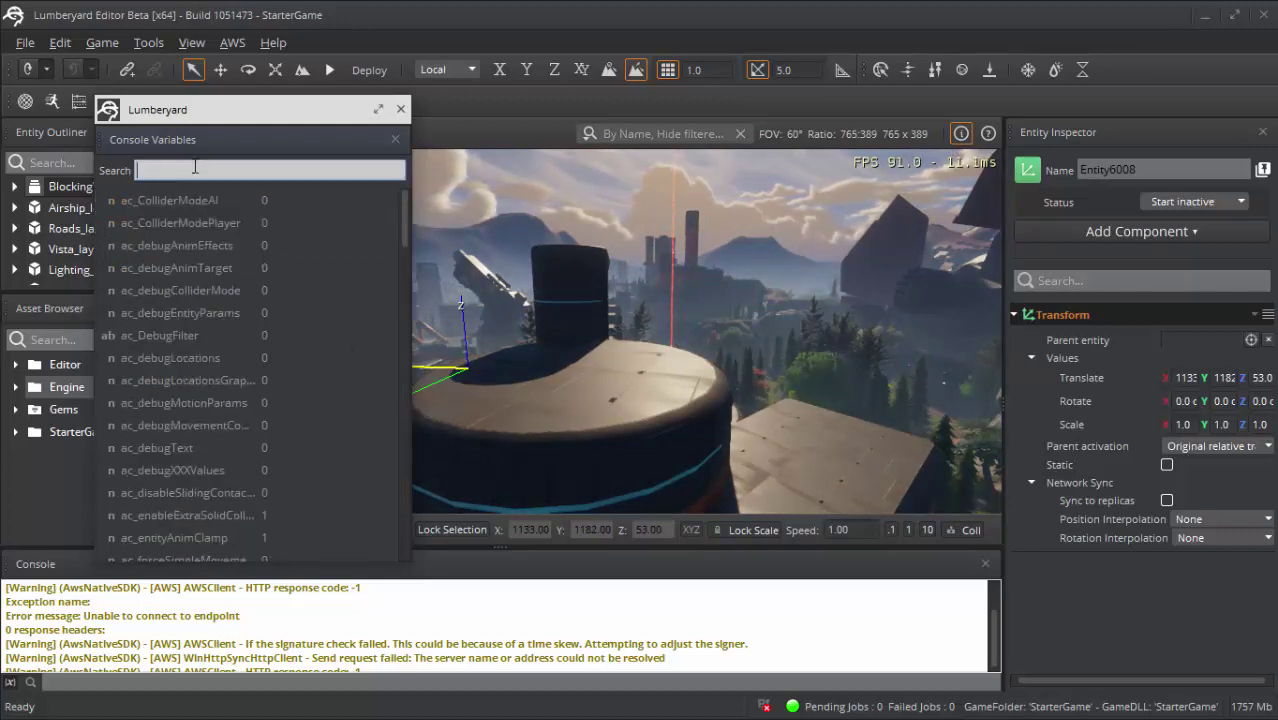
text(time)
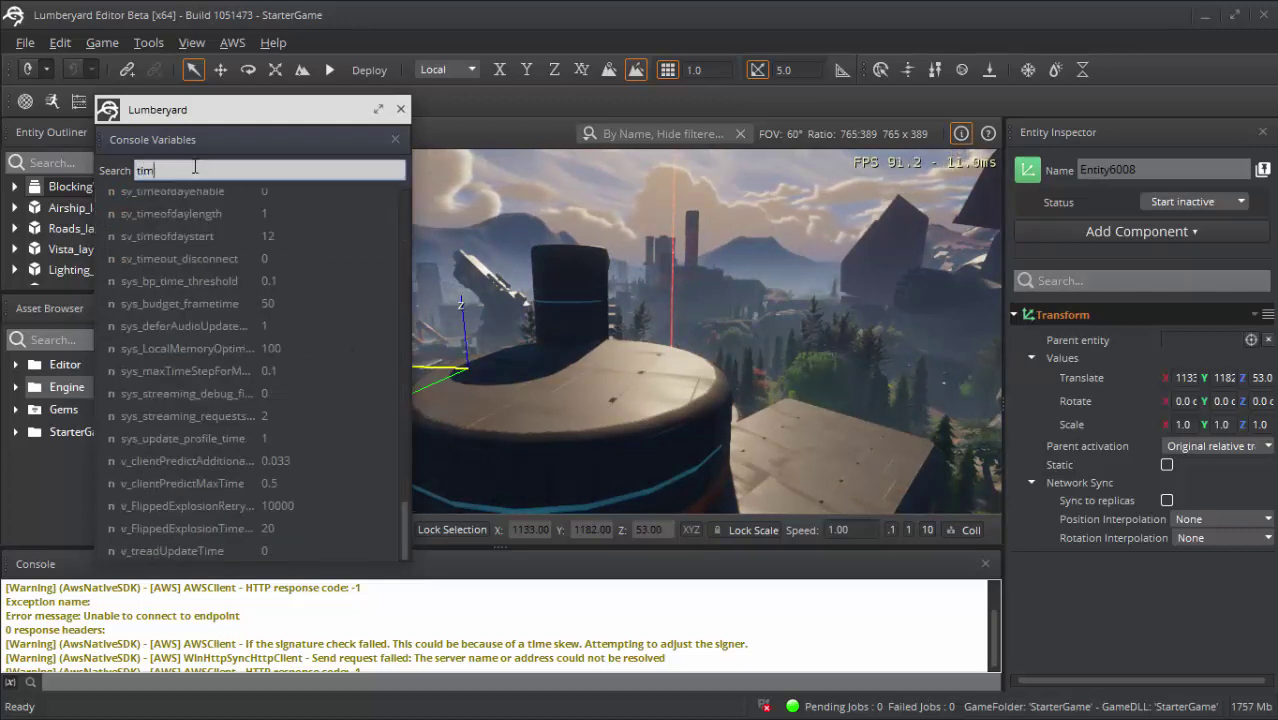
text(of)
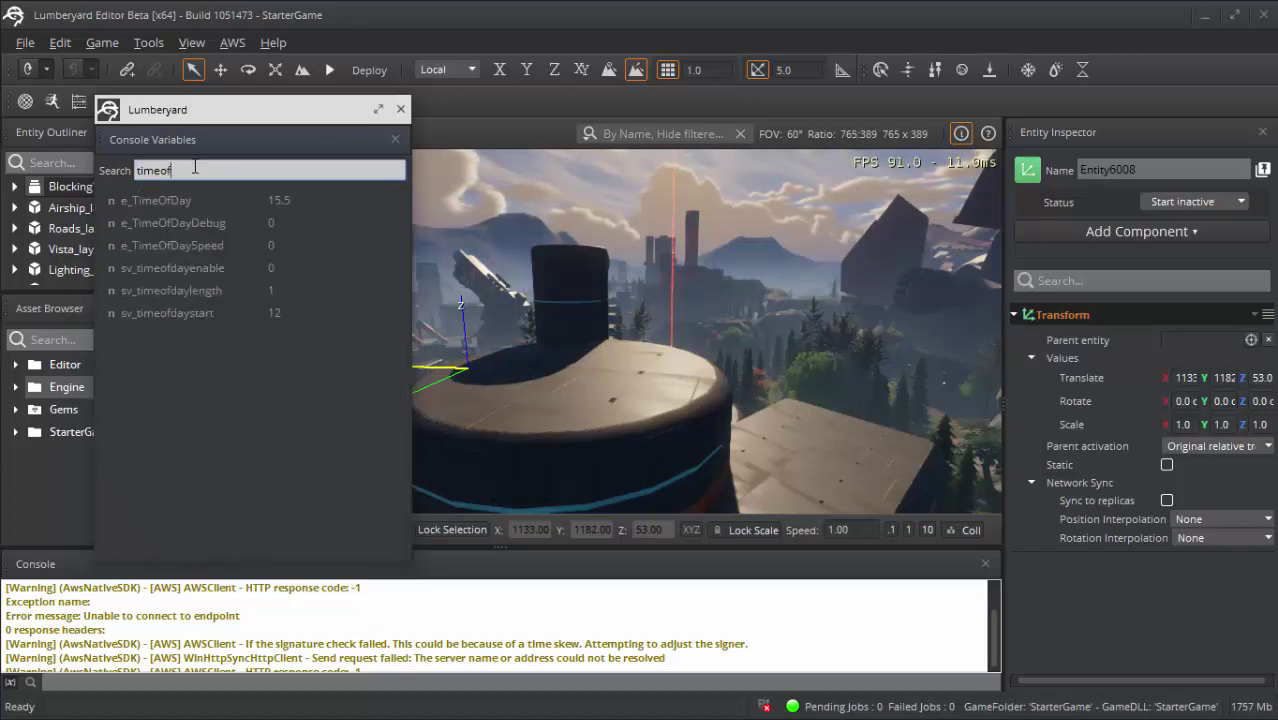
click(163, 197)
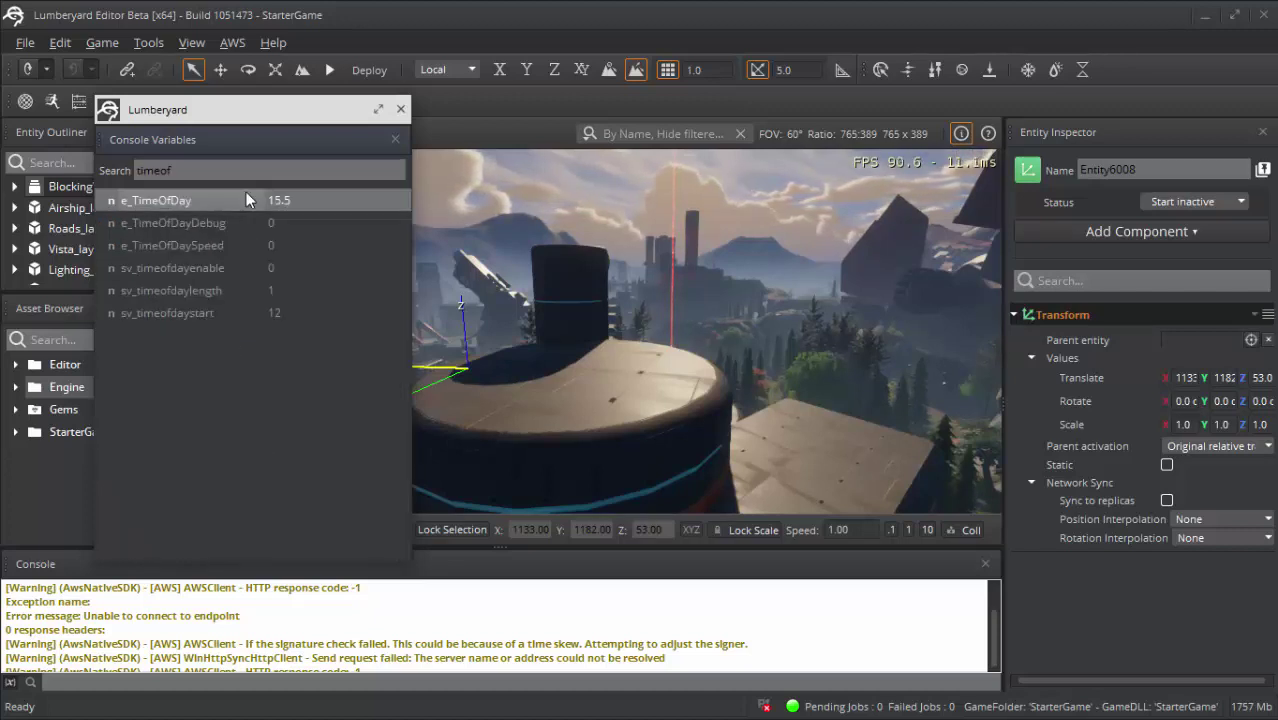
click(297, 201)
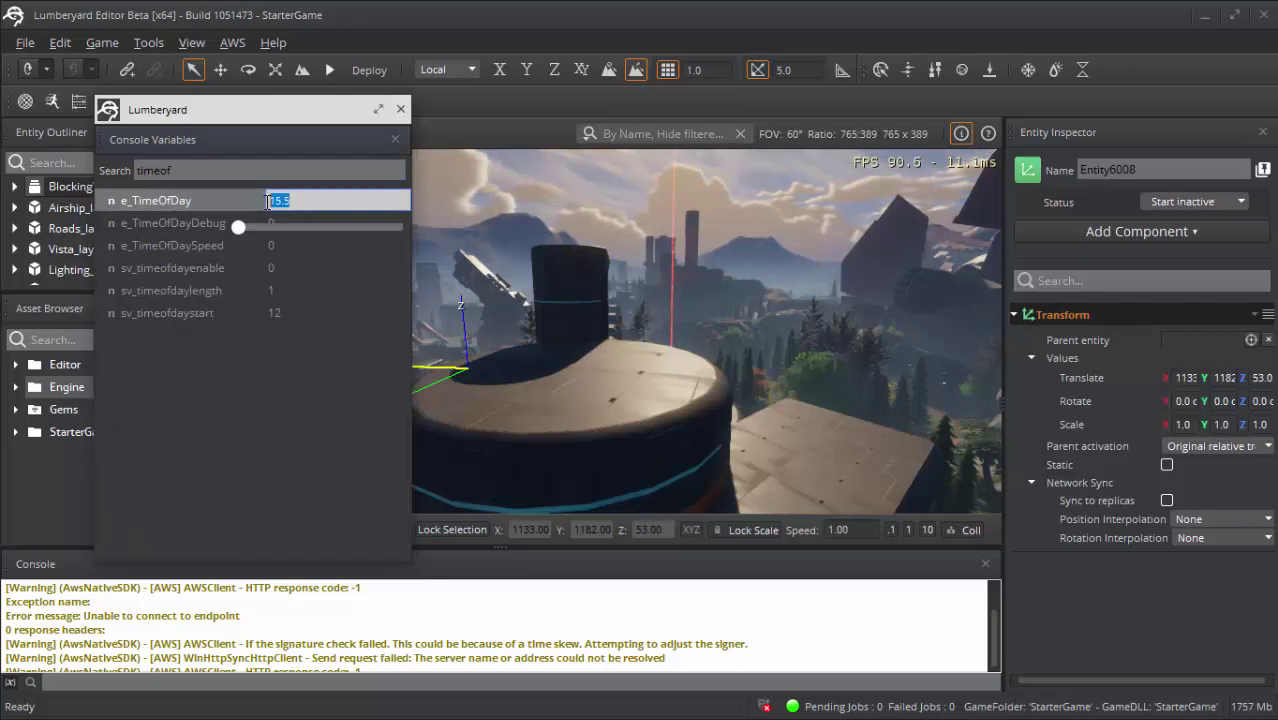
click(284, 199)
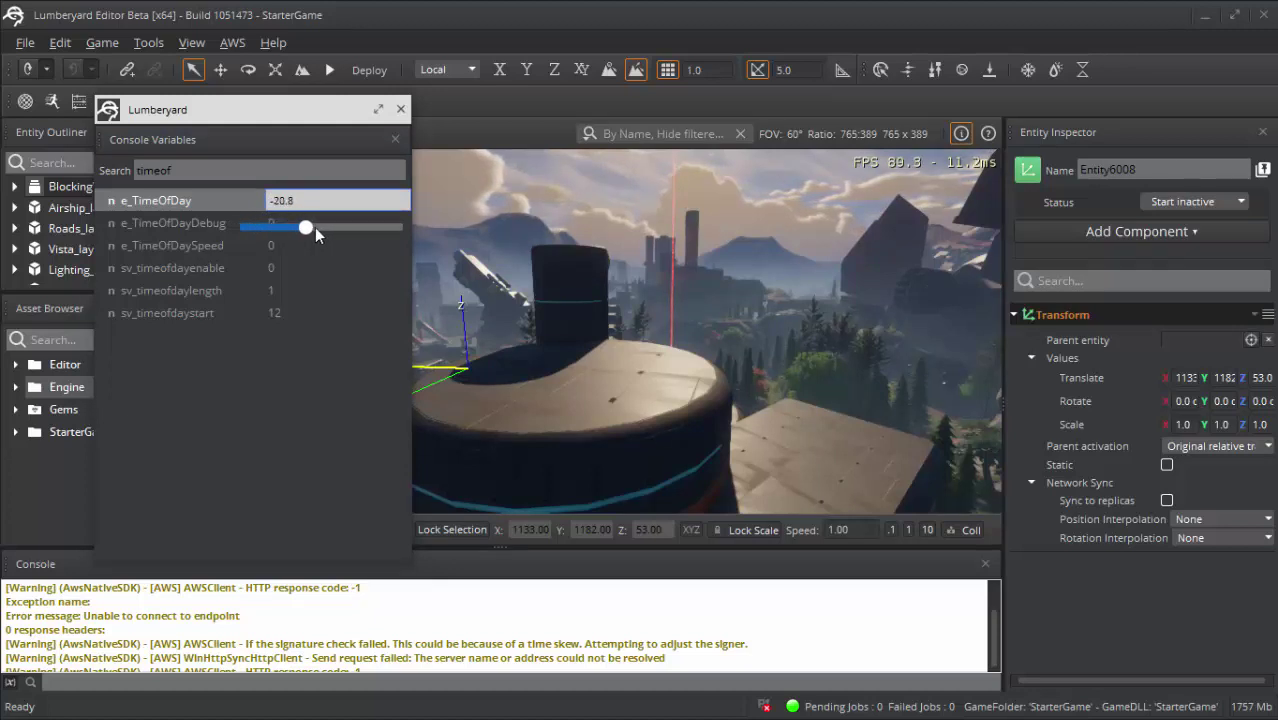
drag(315, 228, 344, 229)
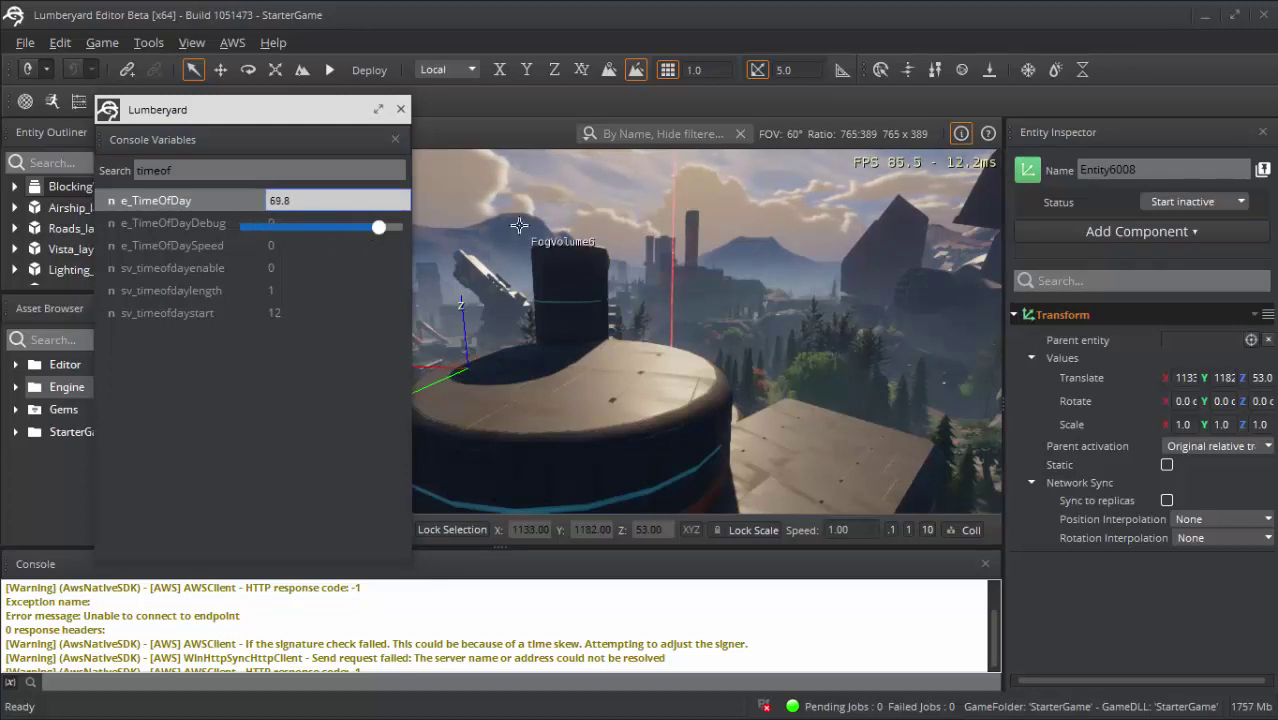
key(Return)
- Reapply 69.8 so the level turns to night, then close Console Variables
double_click(306, 205)
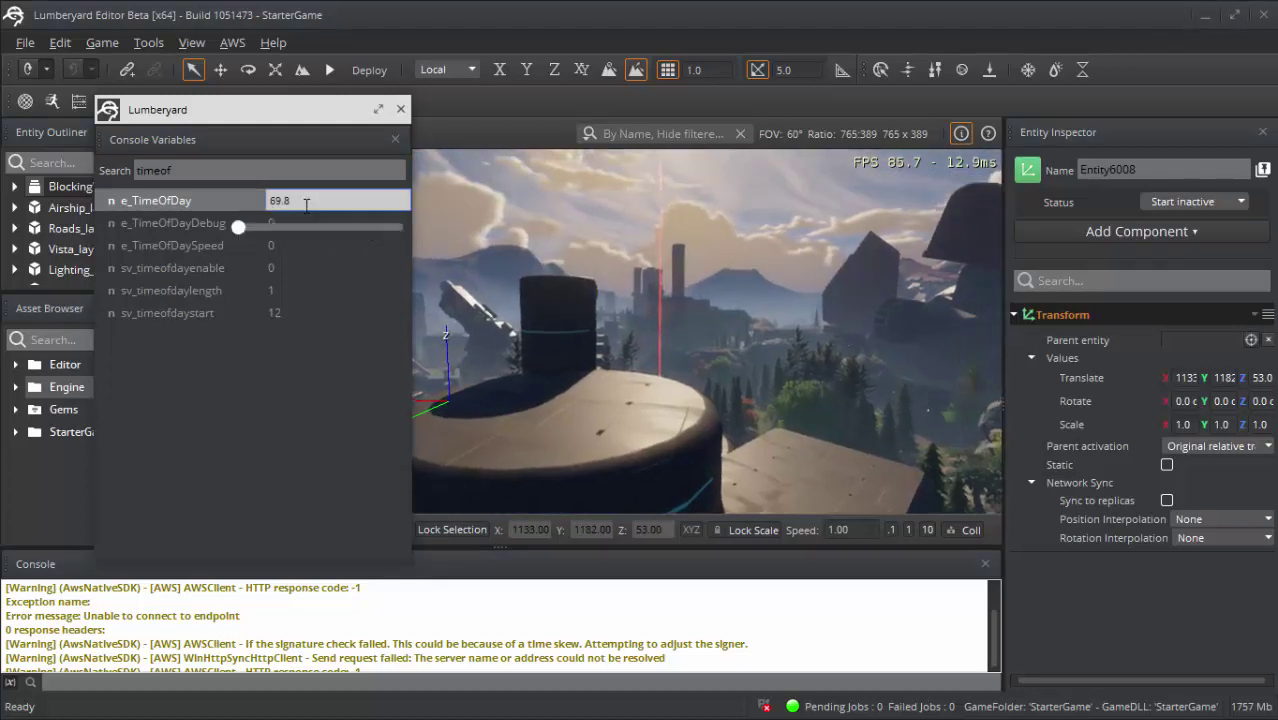
double_click(306, 205)
key(Return)
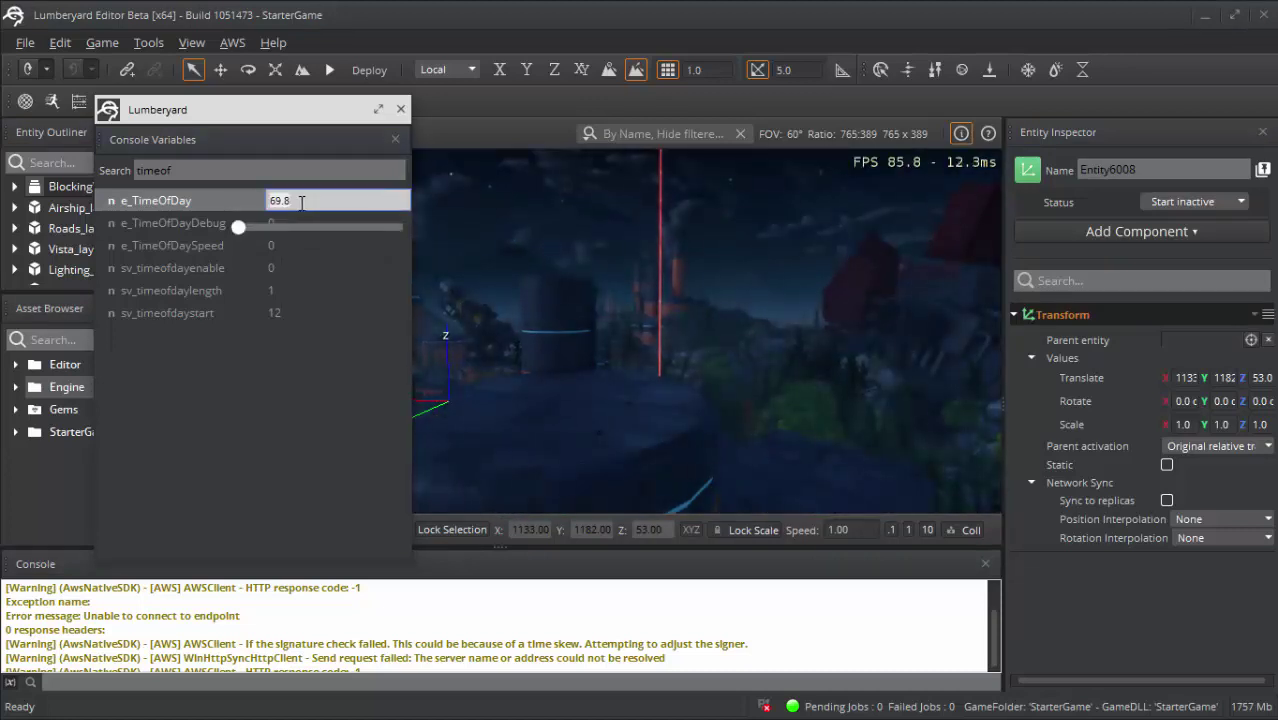
double_click(300, 201)
double_click(280, 201)
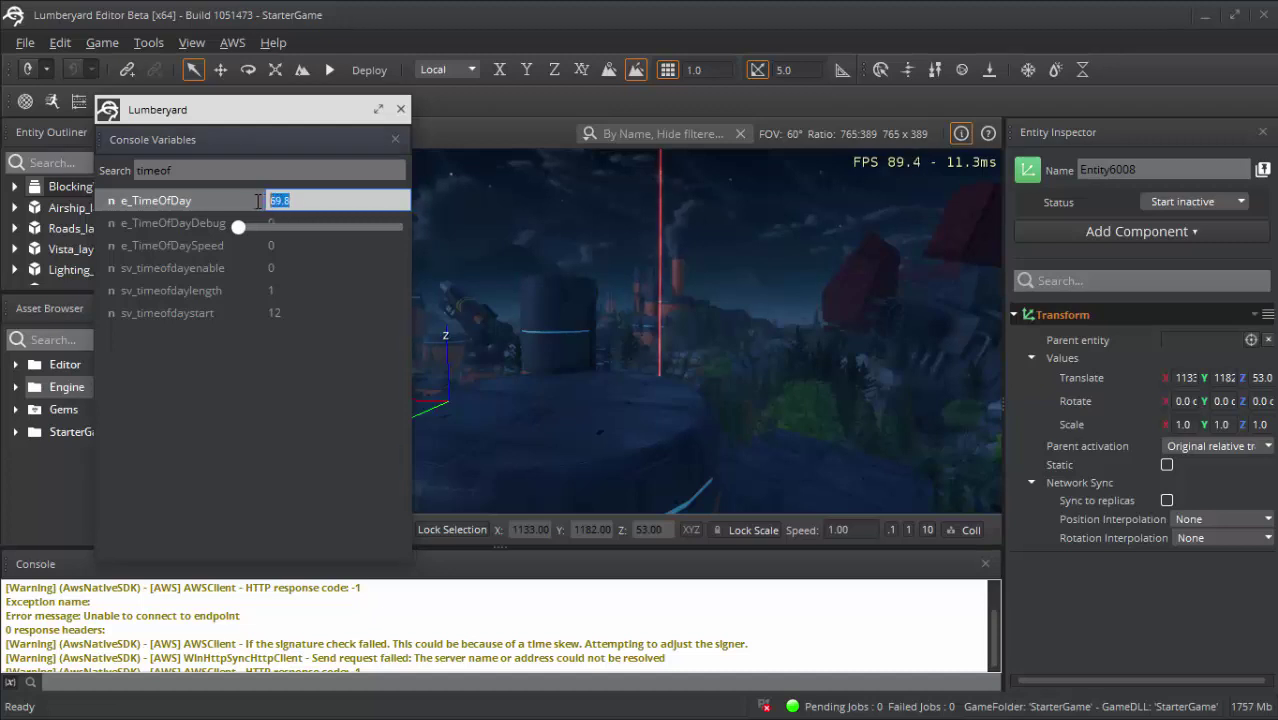
key(Return)
double_click(284, 201)
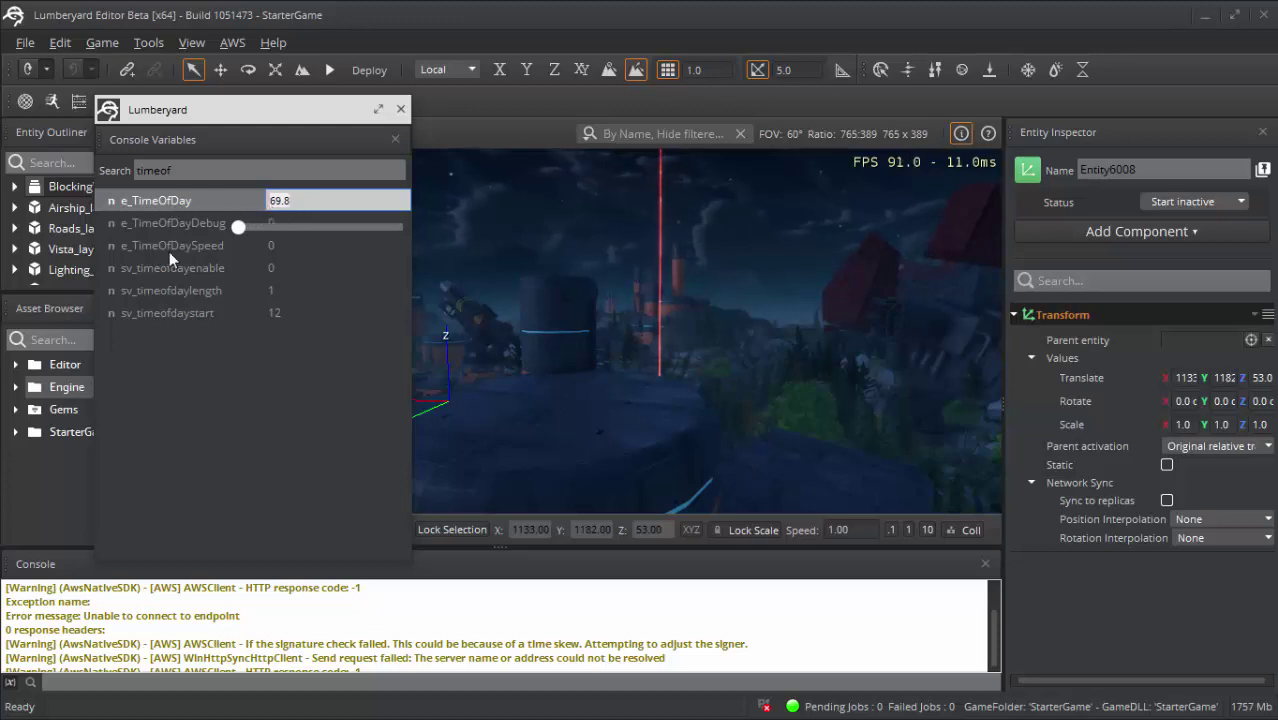
click(400, 109)
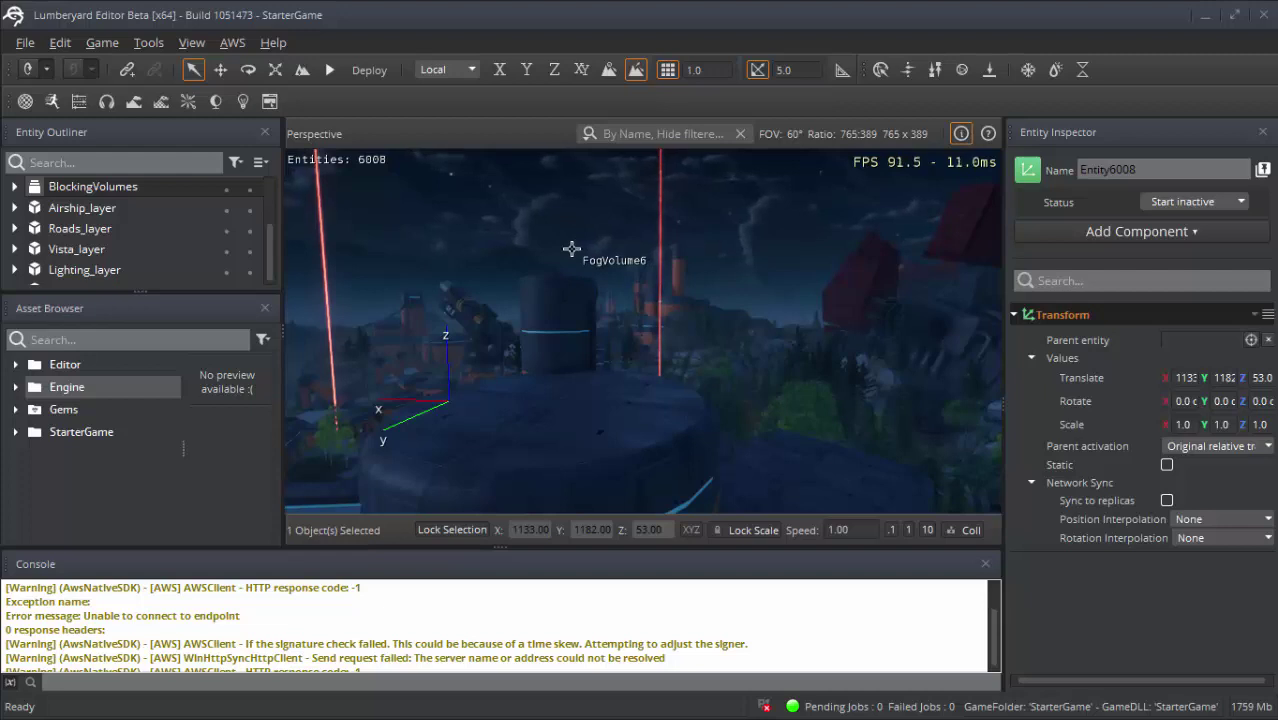
right_drag(571, 248, 575, 248)
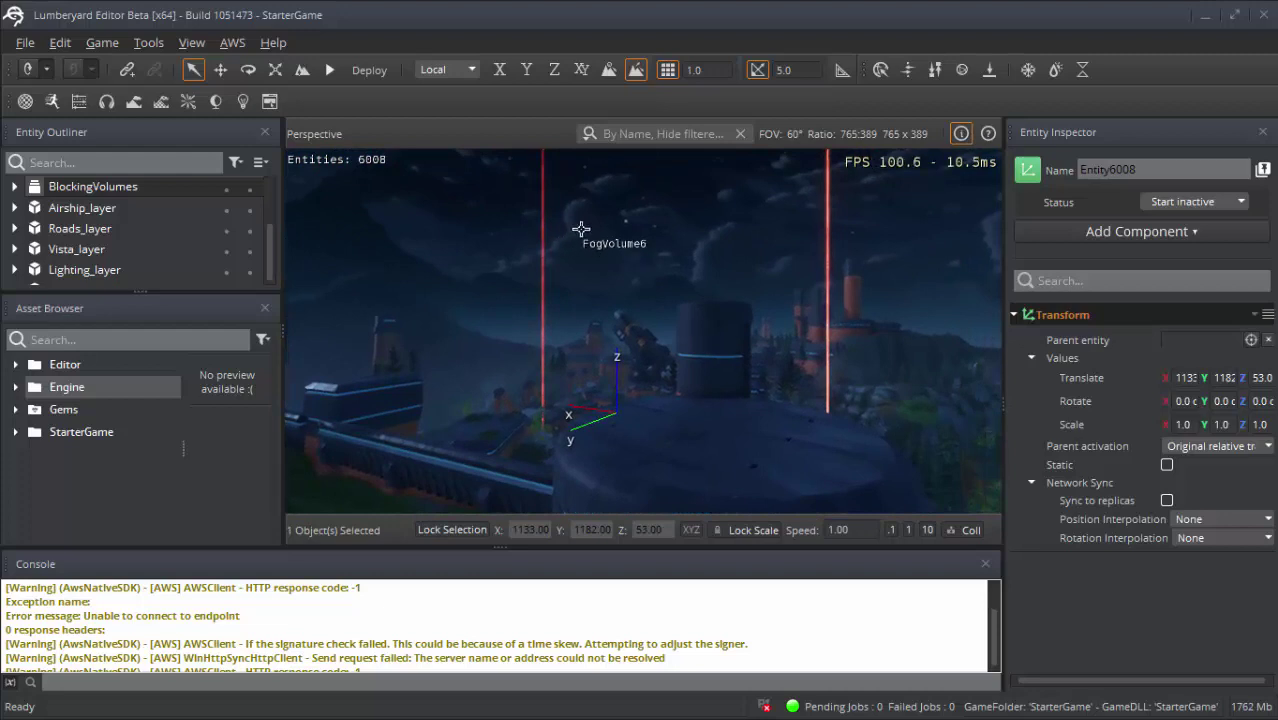
- Click through scene objects, ending on the ActivateAITrigger_CombatZone_1 trigger
click(603, 232)
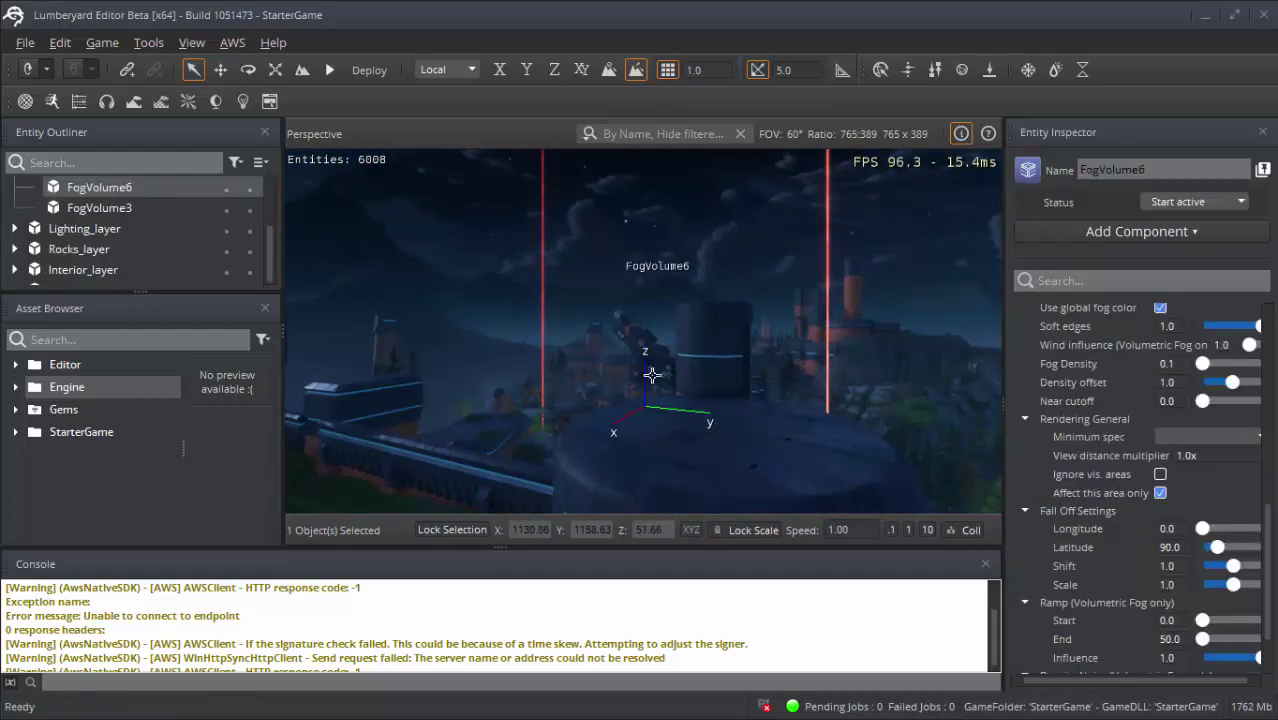
click(706, 476)
click(665, 392)
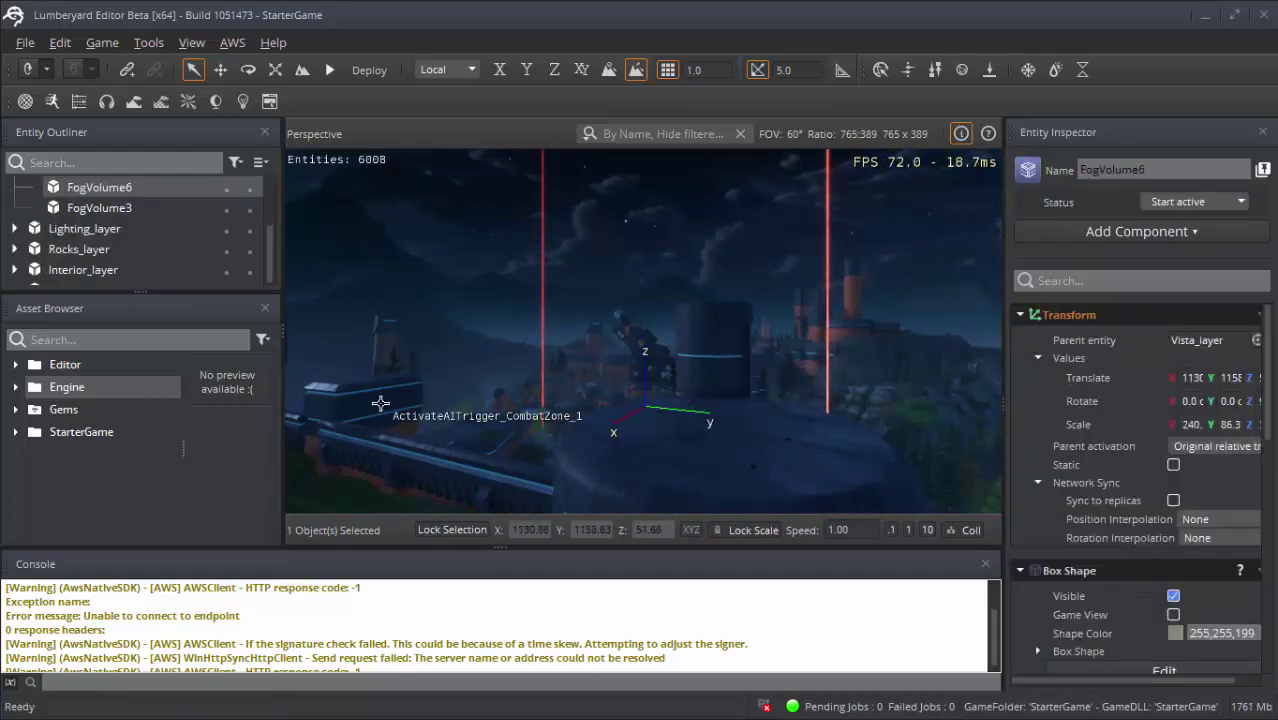
click(595, 408)
click(650, 353)
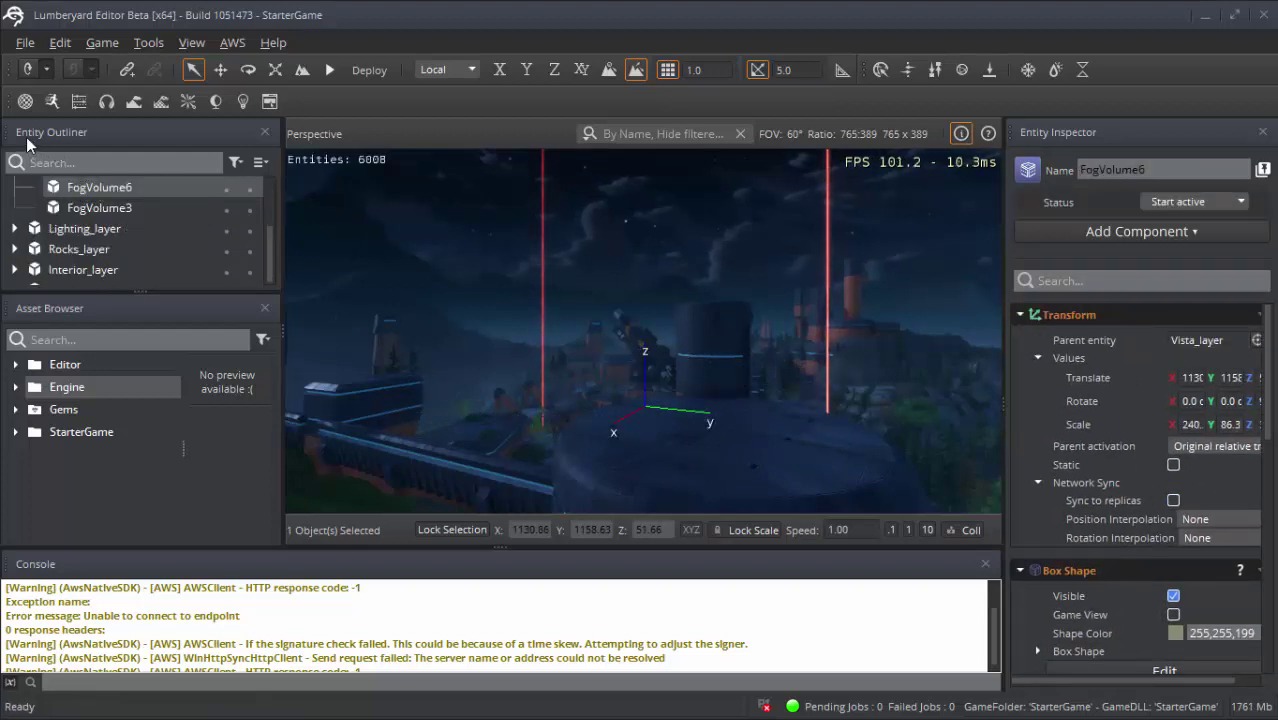
click(478, 422)
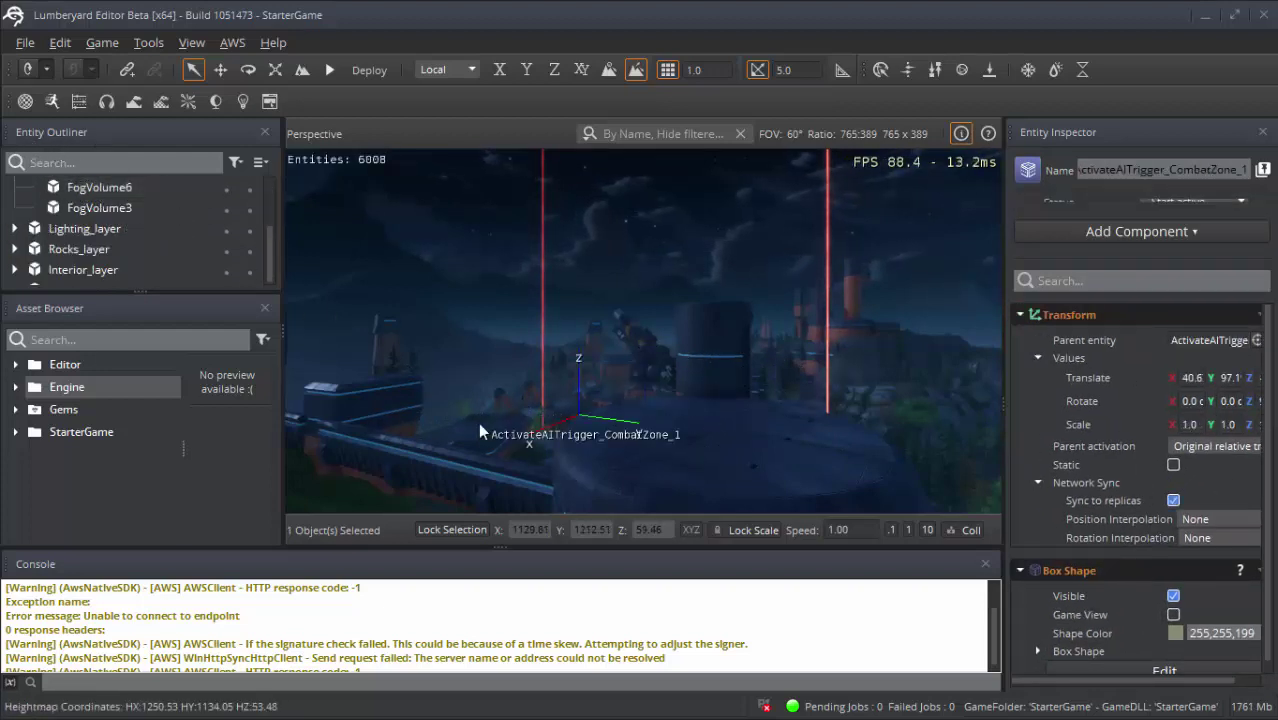
click(630, 447)
click(669, 346)
click(565, 391)
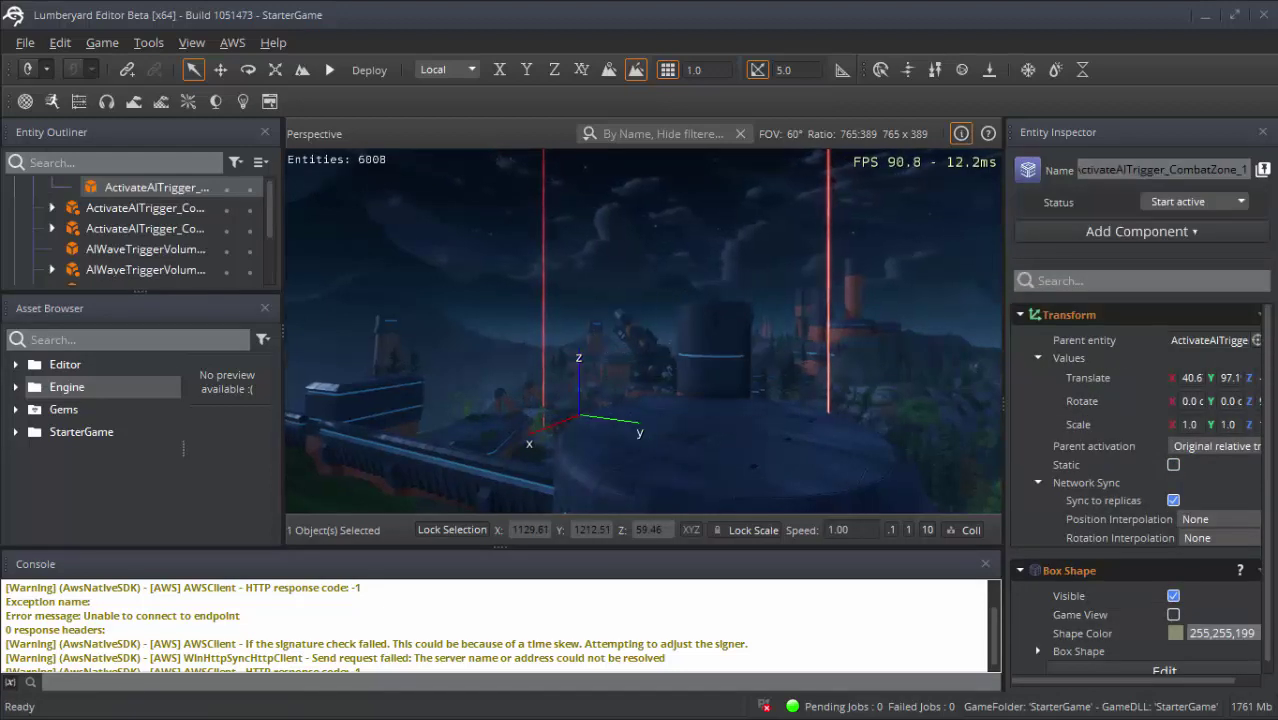
- Fly the camera down over the buildings onto the paved path at ground level
mouse_move(680, 275)
alt+mouse_down()
mouse_move(601, 507)
mouse_move(700, 480)
mouse_move(600, 480)
mouse_move(327, 159)
mouse_move(400, 170)
mouse_move(330, 170)
mouse_move(420, 175)
mouse_move(327, 159)
mouse_move(345, 160)
alt+mouse_up()
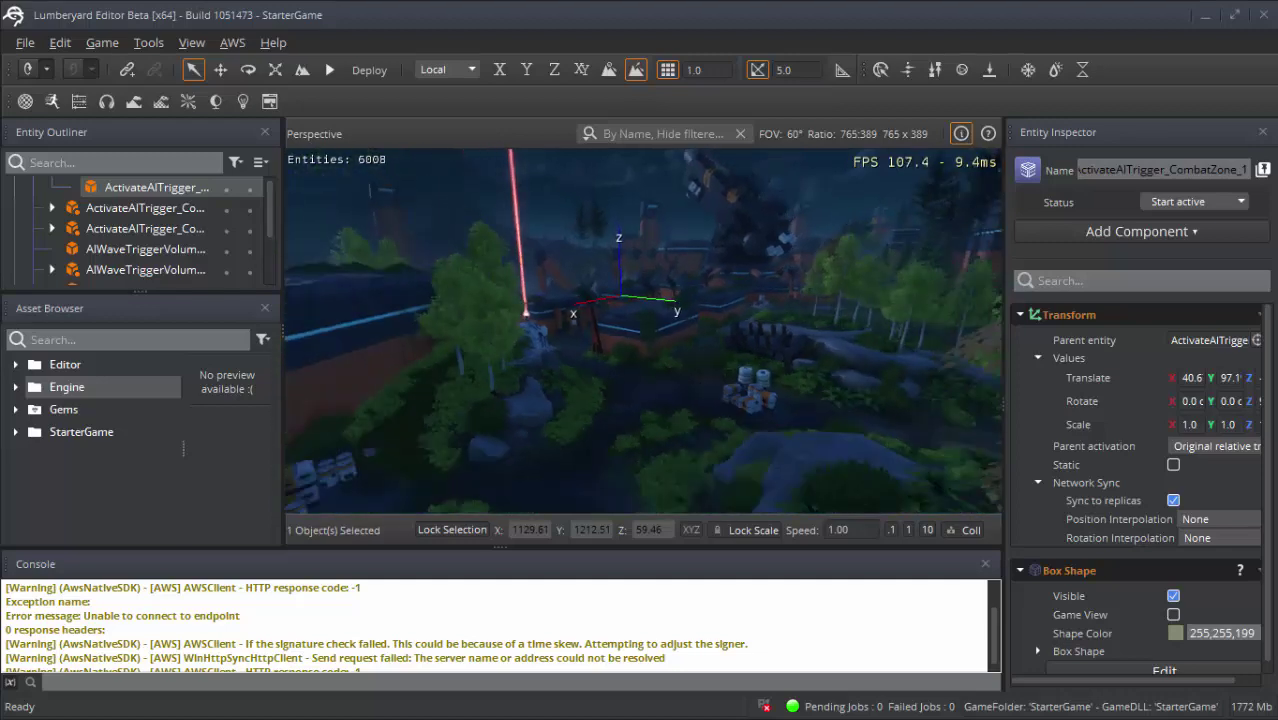
mouse_move(345, 160)
alt+mouse_down()
mouse_move(460, 168)
mouse_move(328, 159)
alt+mouse_up()
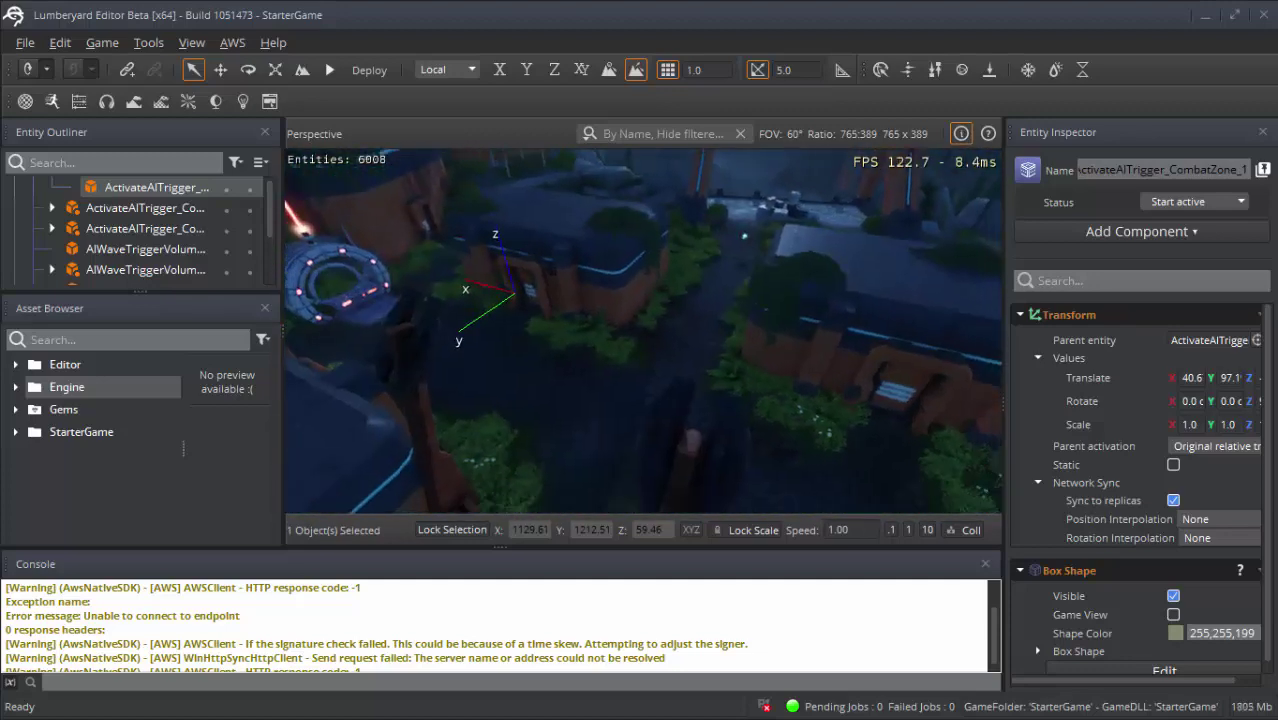
alt+drag(328, 159, 340, 165)
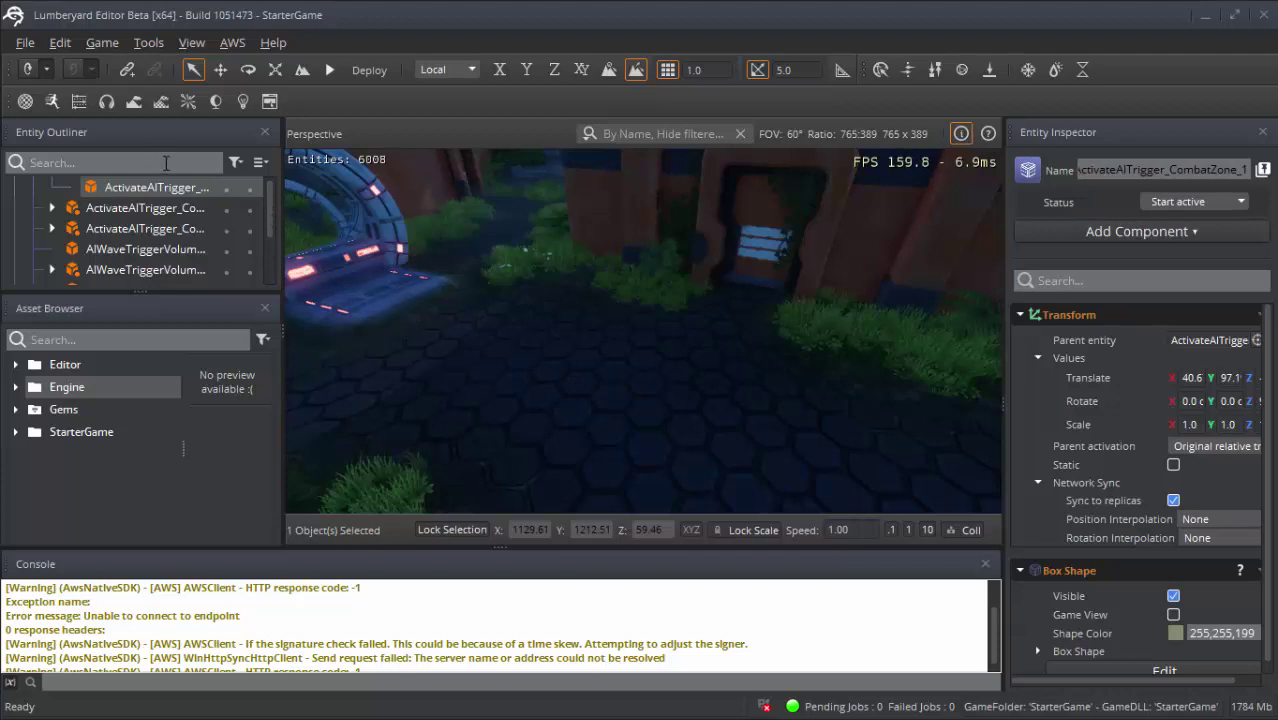
- Select Entity6008, leaving its start status inactive
scroll(268, 198, up, 3)
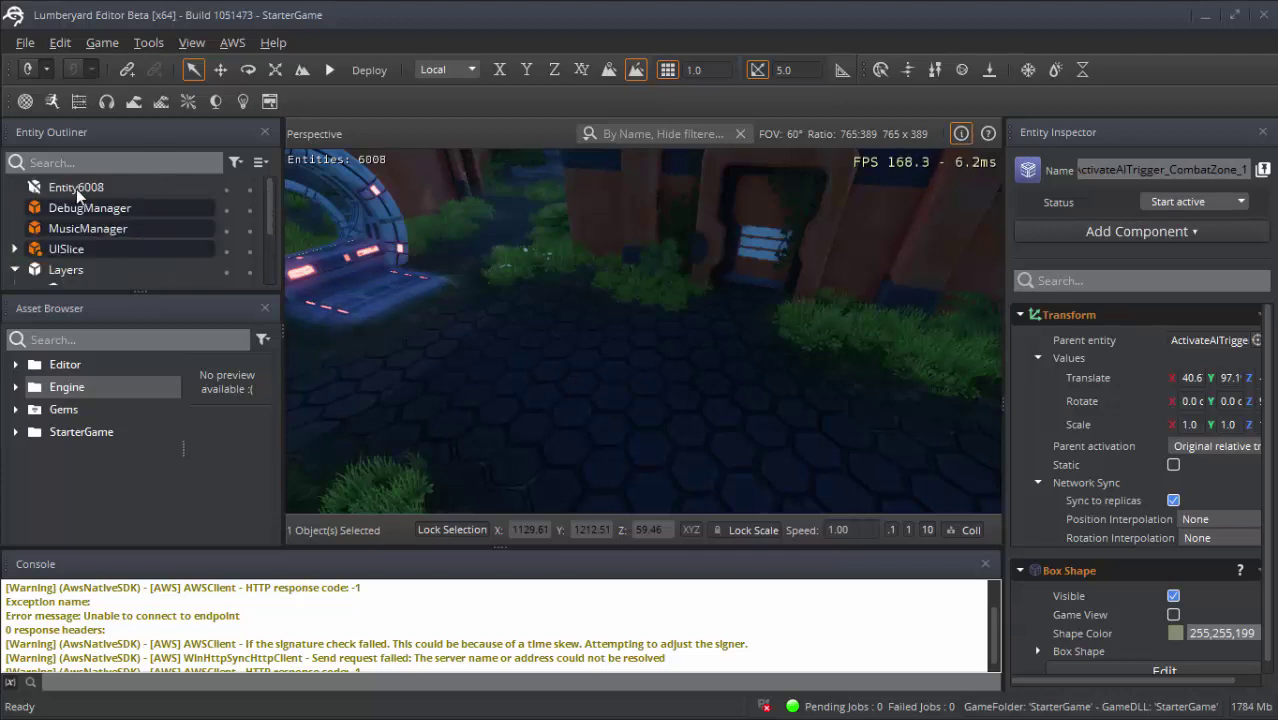
click(64, 189)
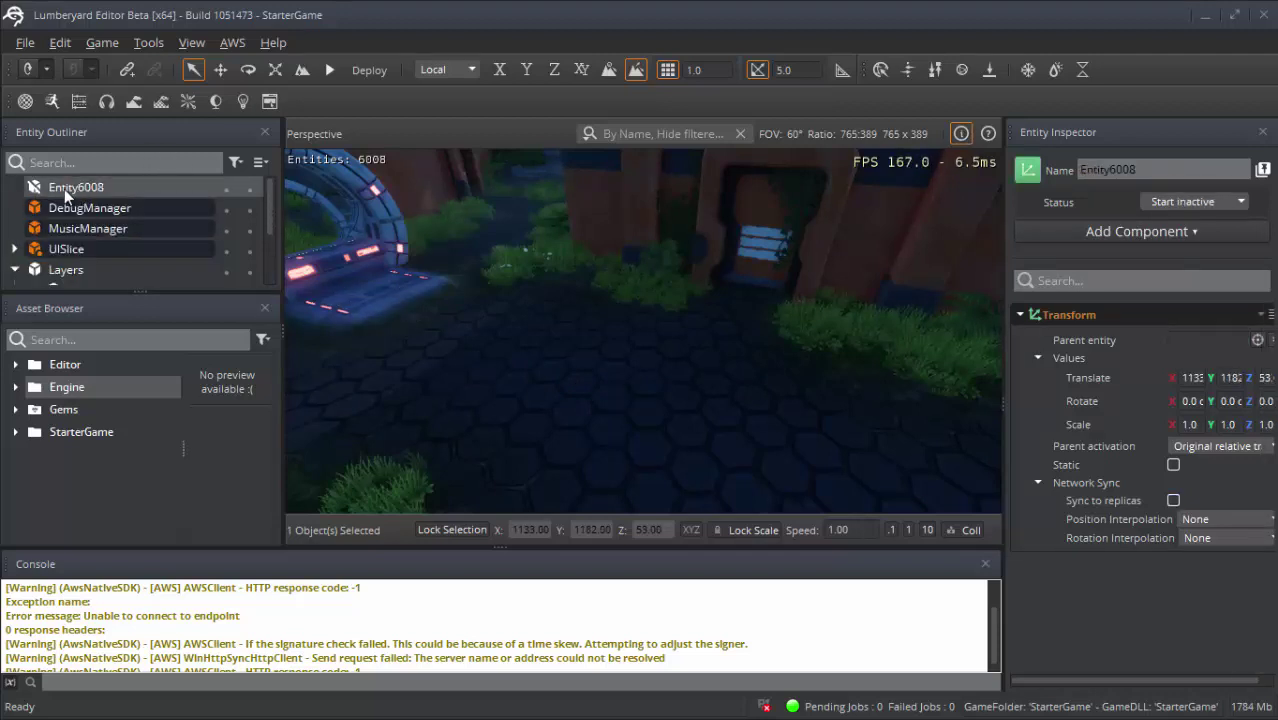
click(1165, 203)
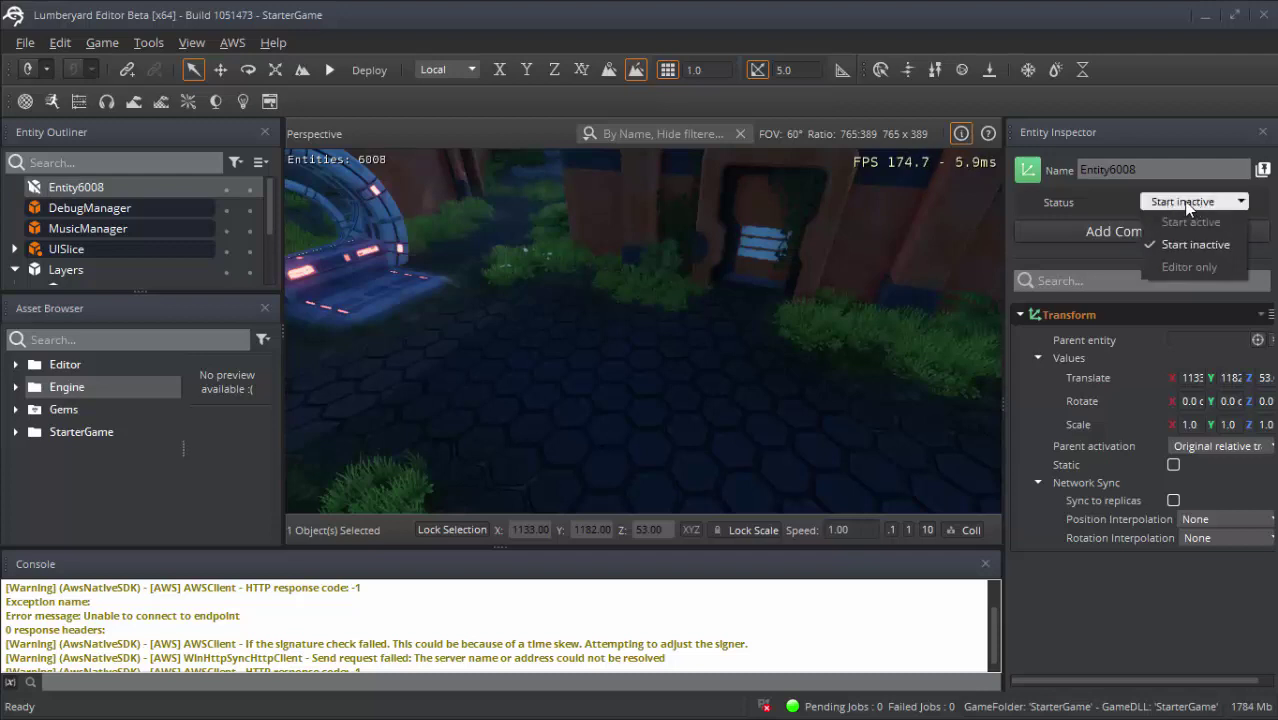
click(562, 8)
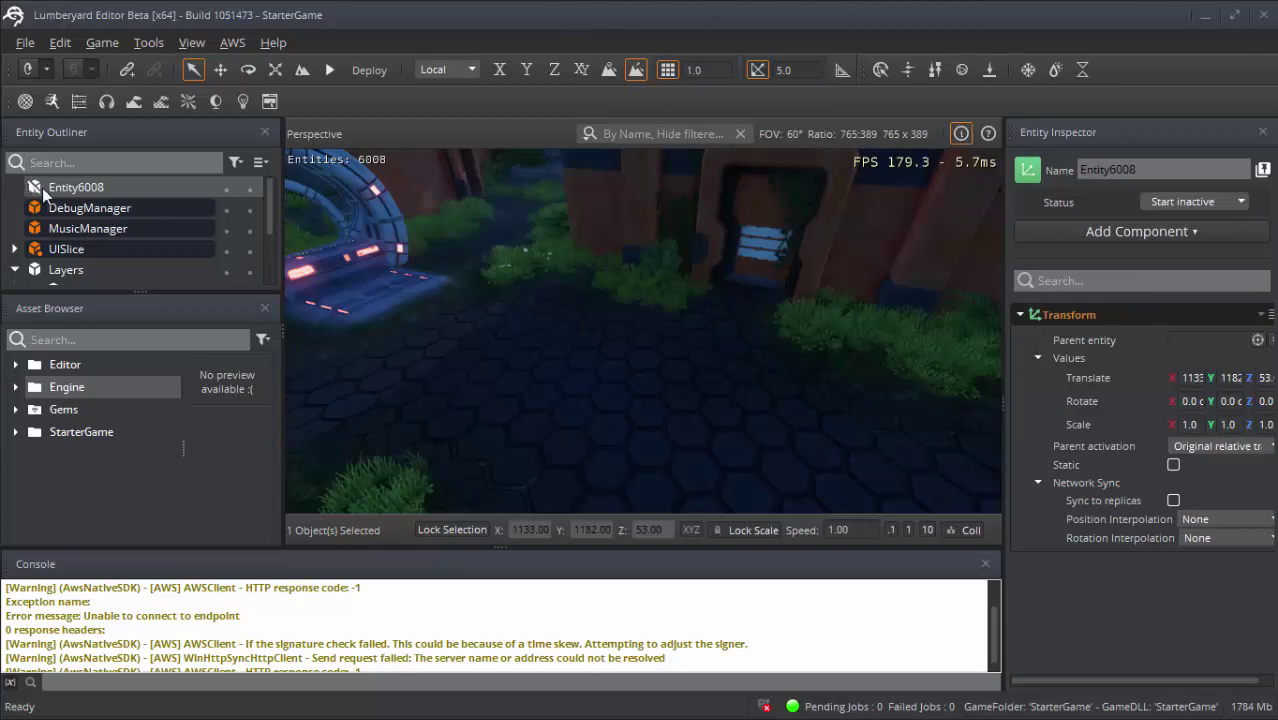
- Add a Point Light component to Entity6008 via the 'light' component search
click(1137, 234)
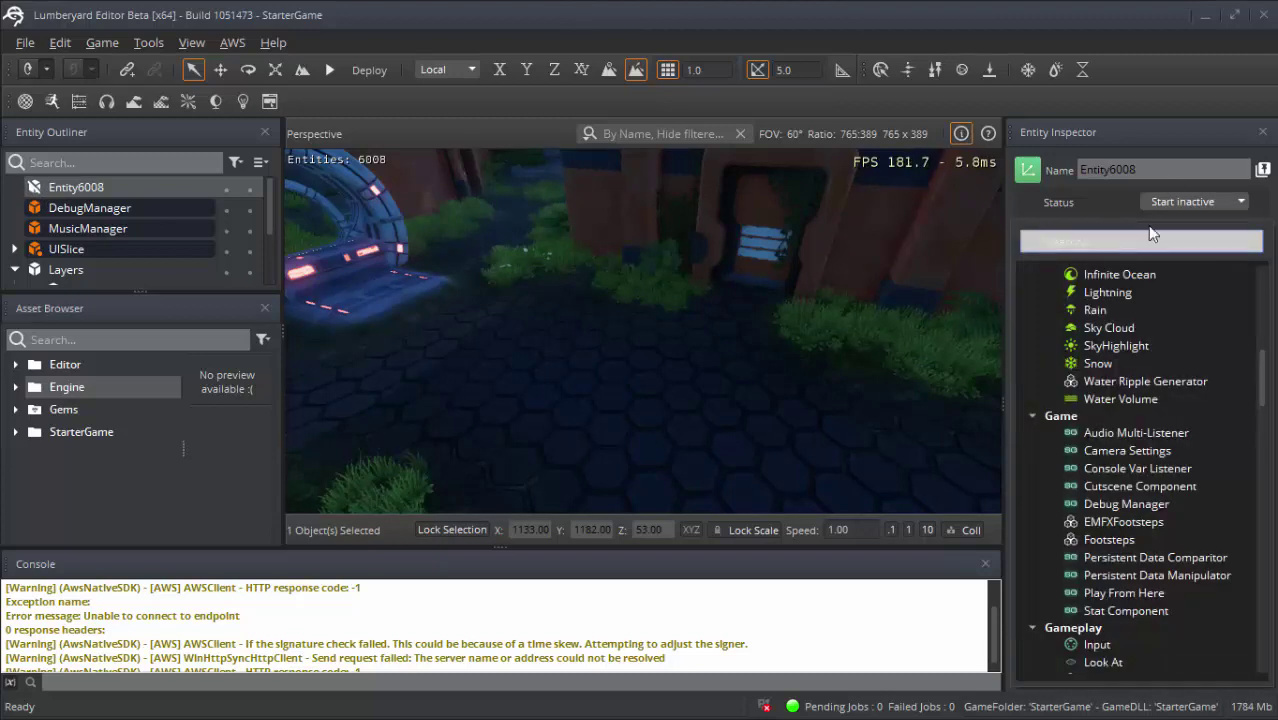
text(light)
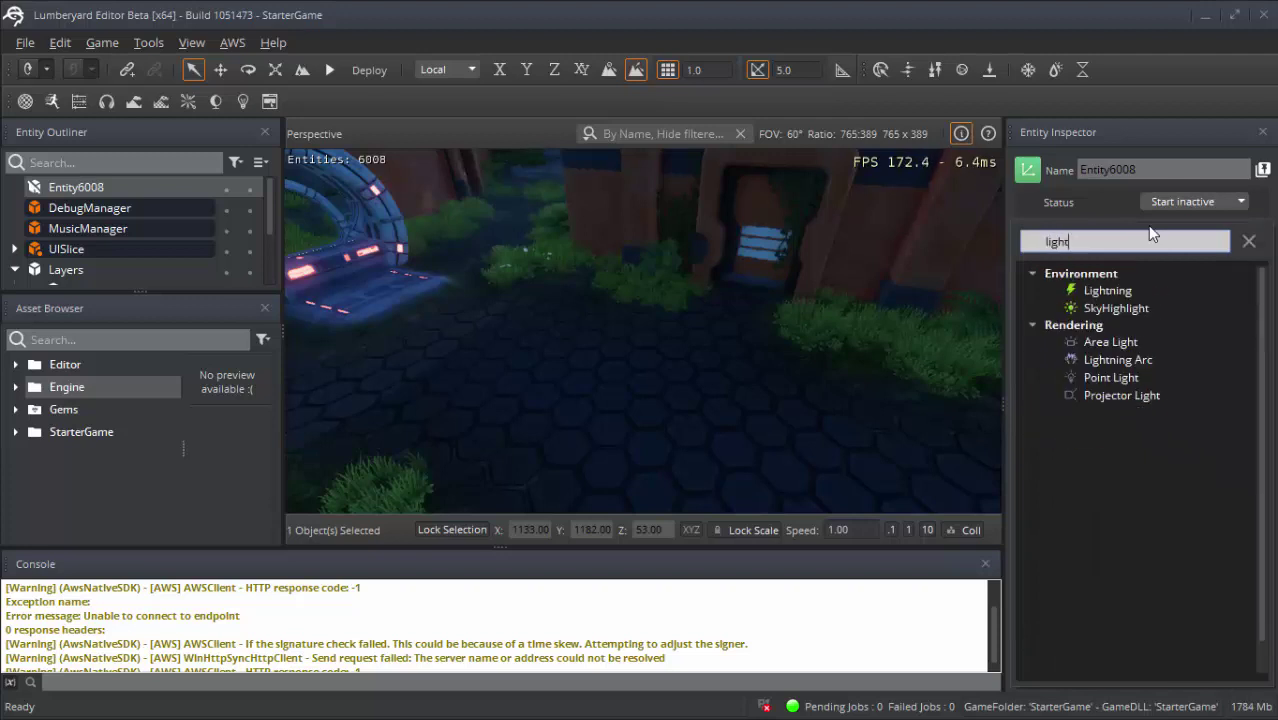
click(1104, 378)
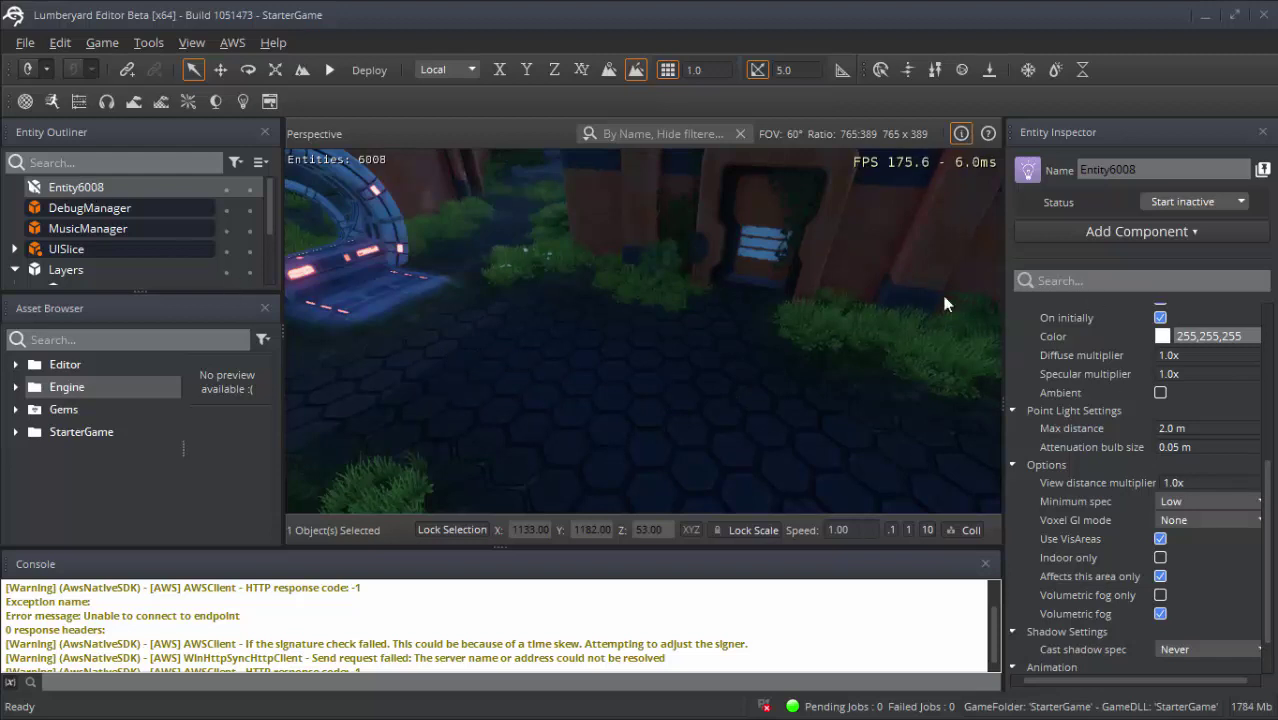
scroll(1160, 340, up, 5)
scroll(1120, 351, up, 2)
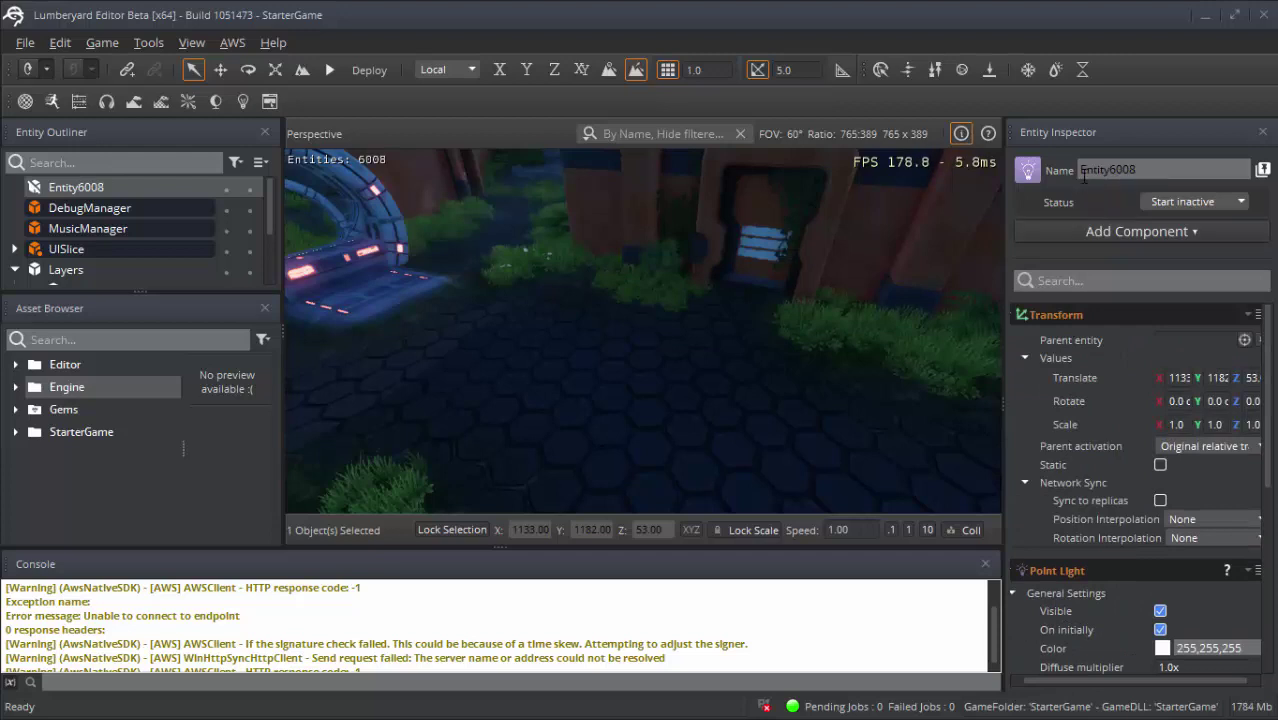
click(73, 207)
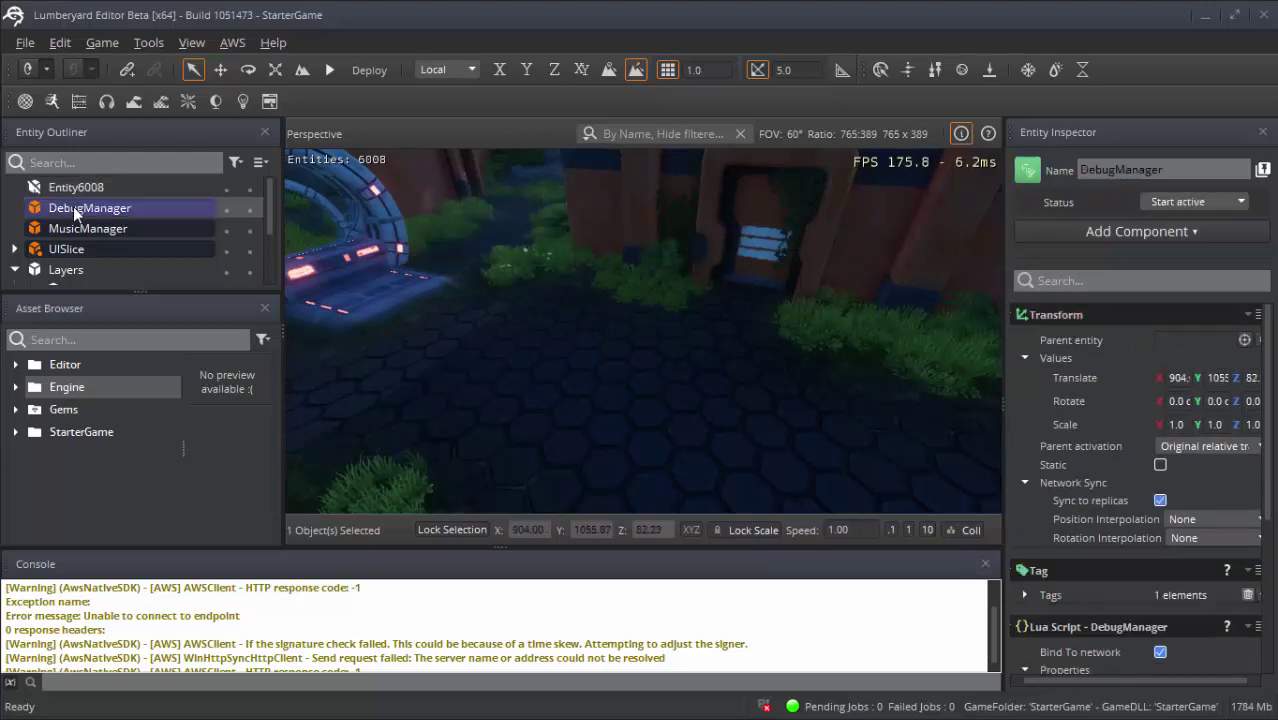
click(90, 186)
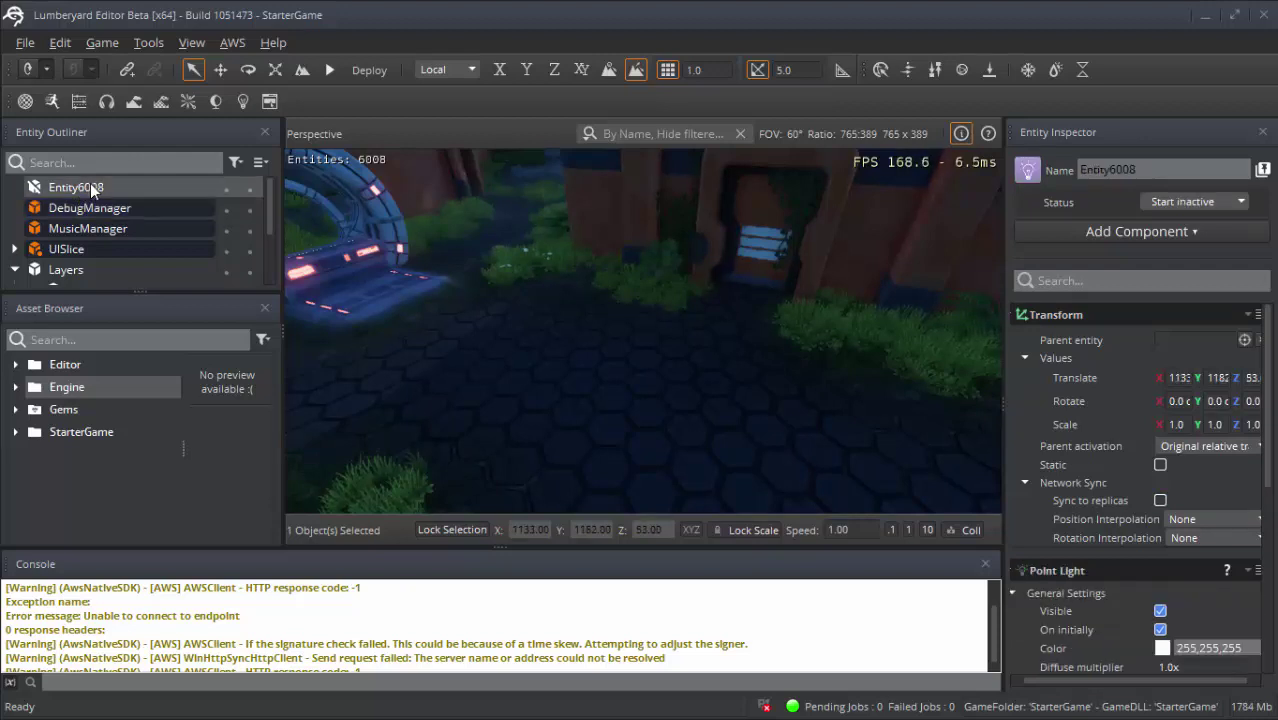
double_click(114, 193)
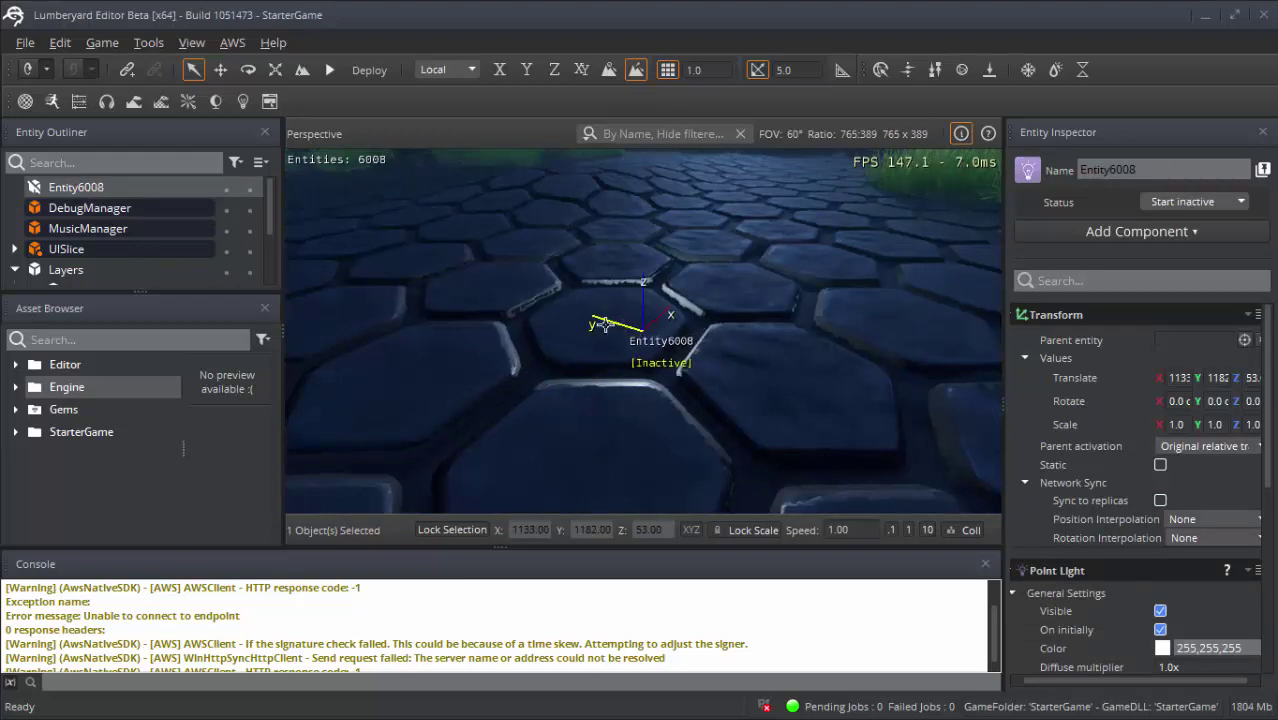
click(94, 214)
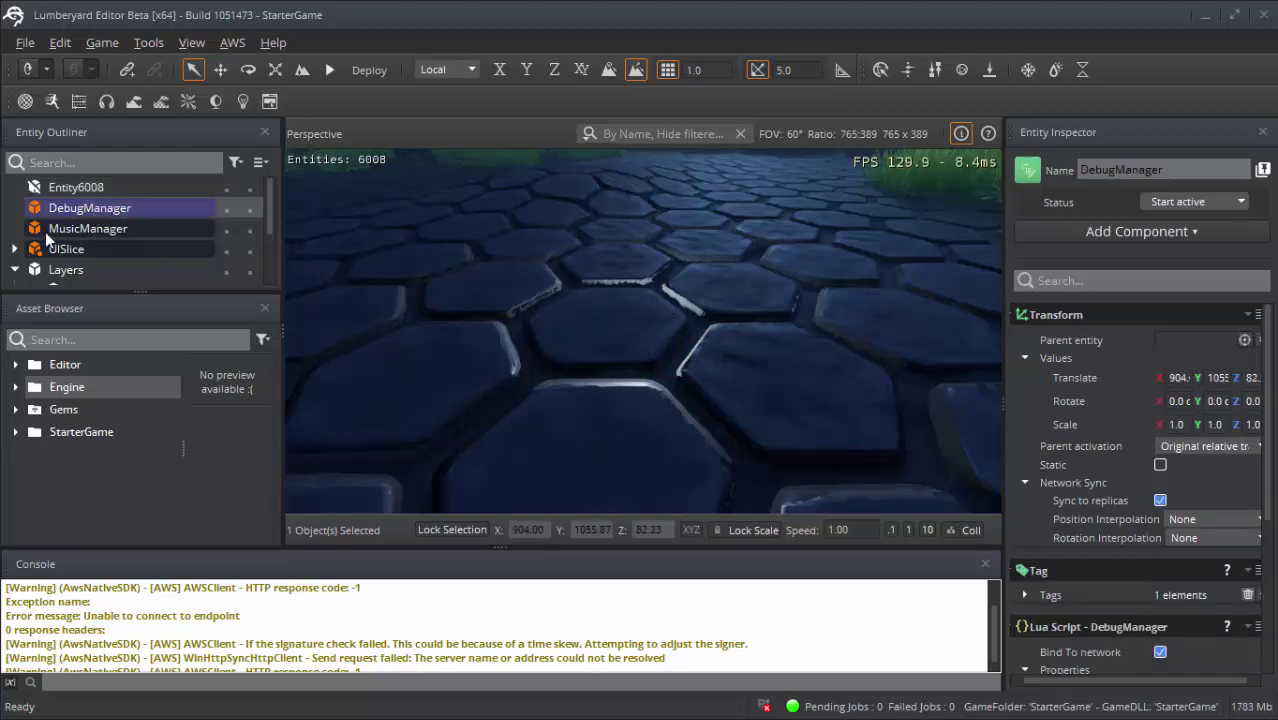
key(z)
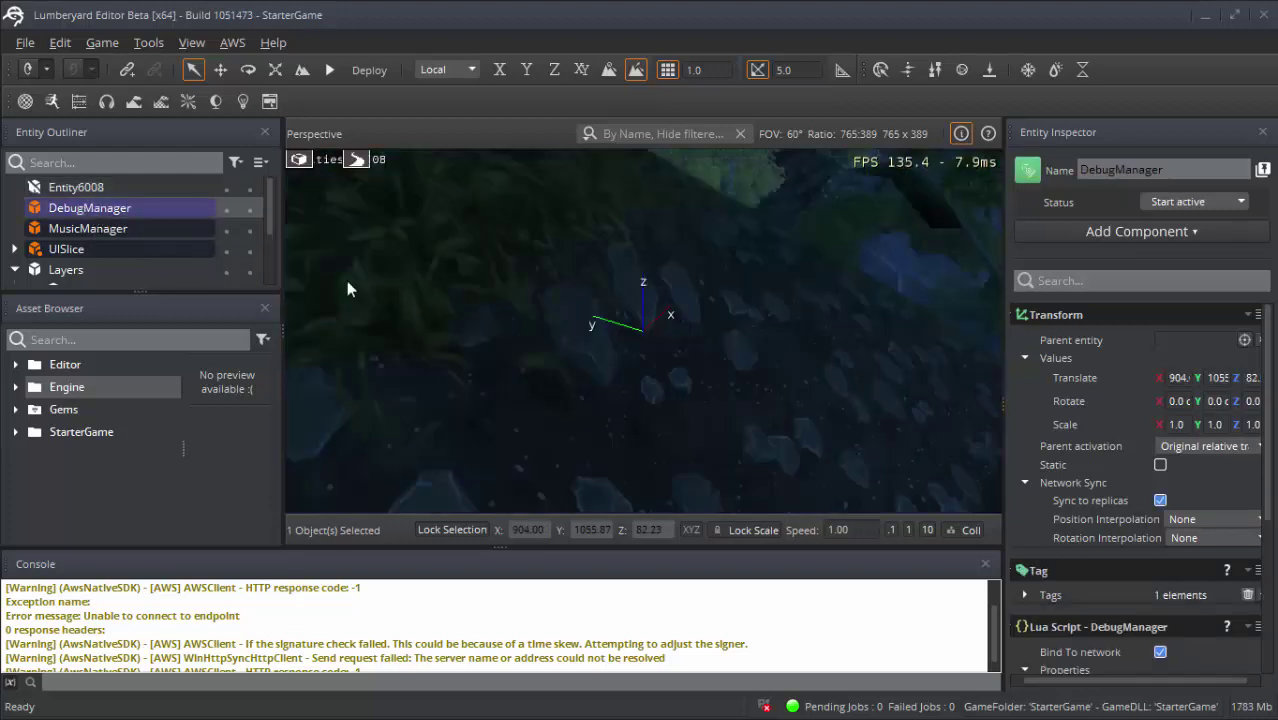
double_click(103, 249)
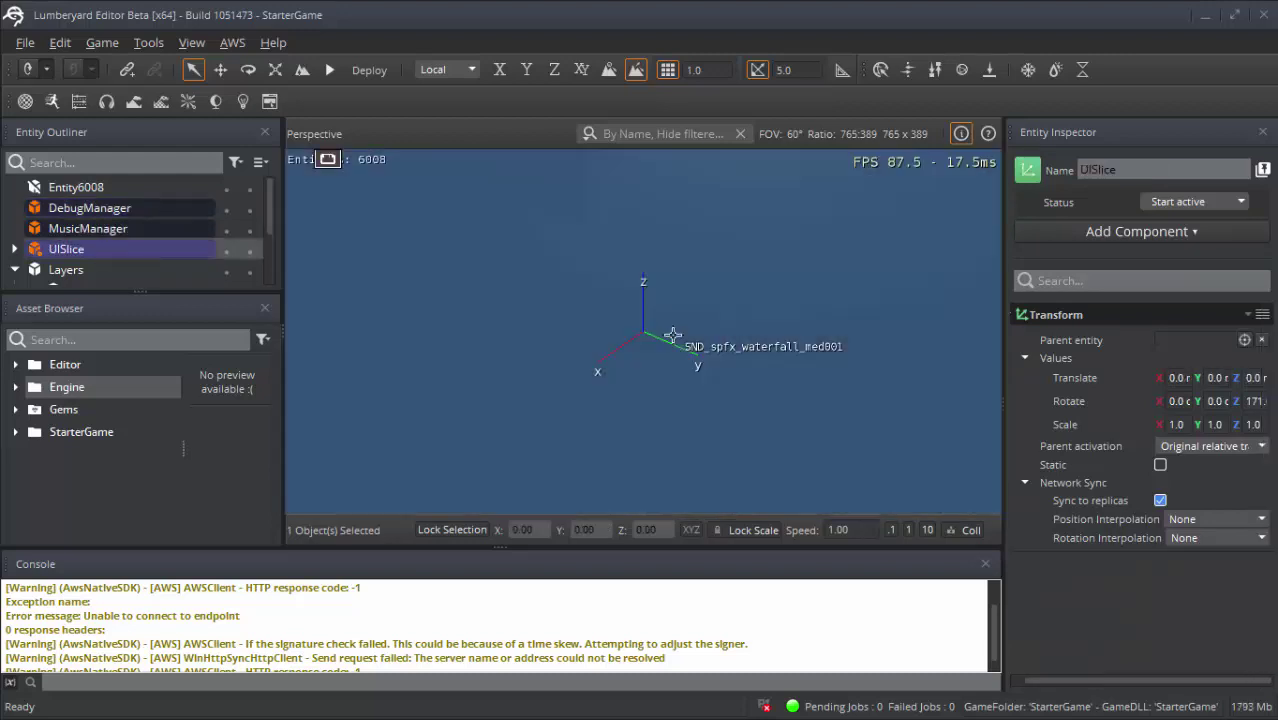
double_click(238, 271)
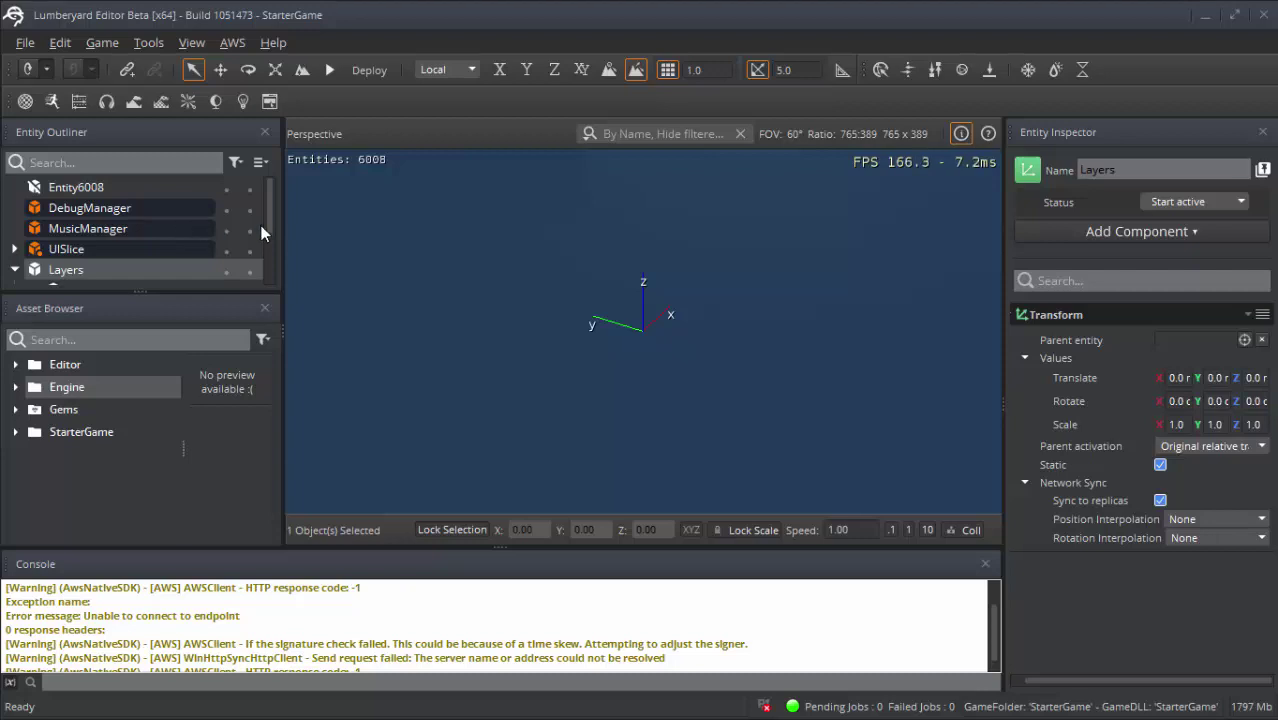
drag(268, 217, 158, 248)
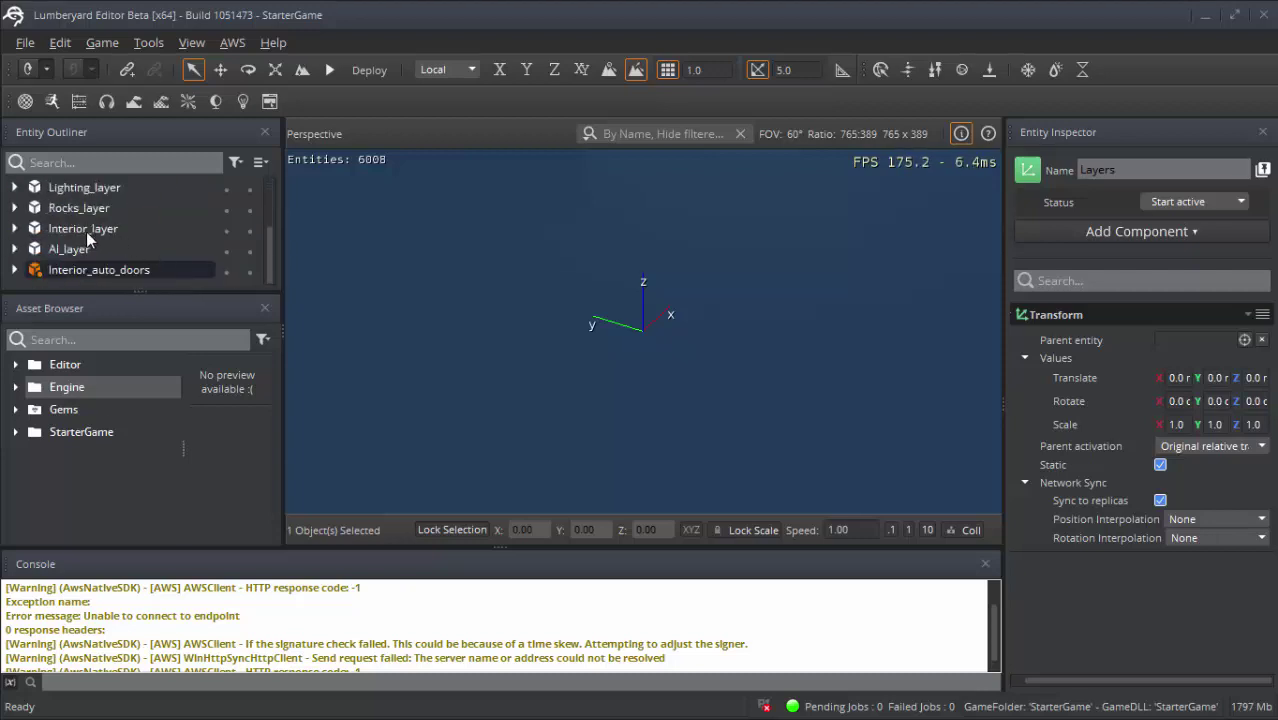
scroll(89, 251, down, 3)
double_click(103, 229)
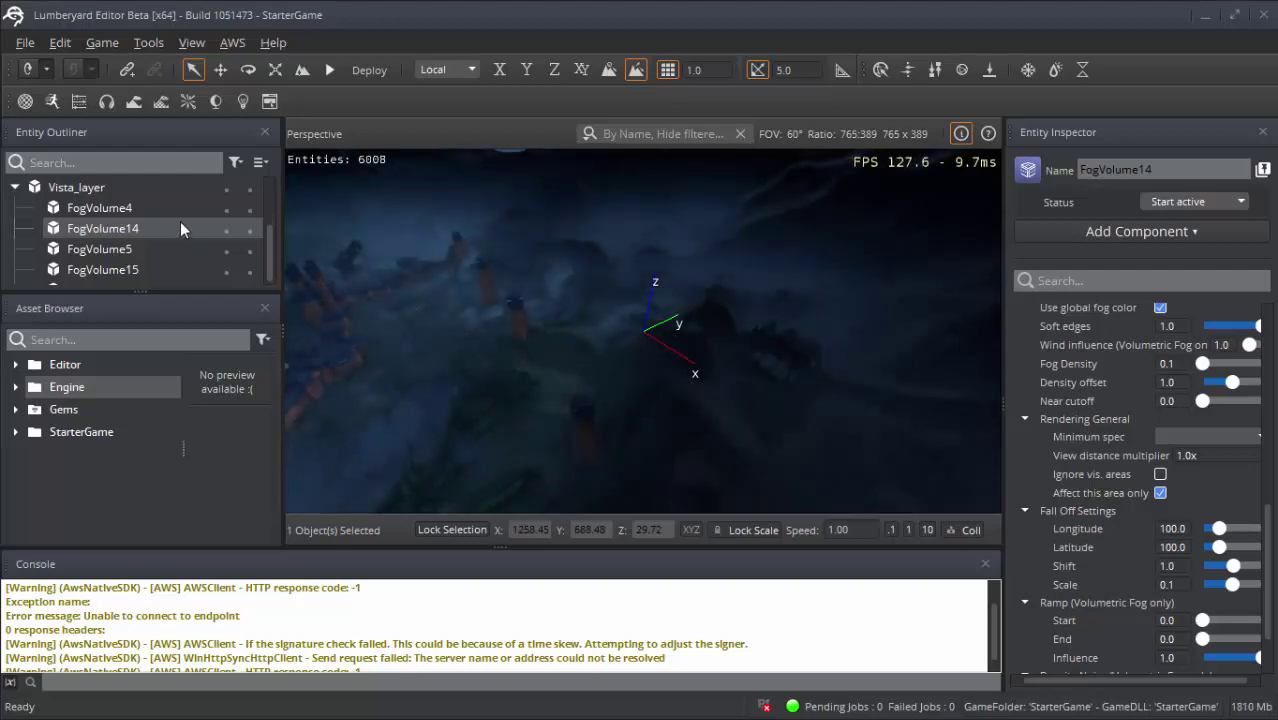
drag(268, 245, 262, 187)
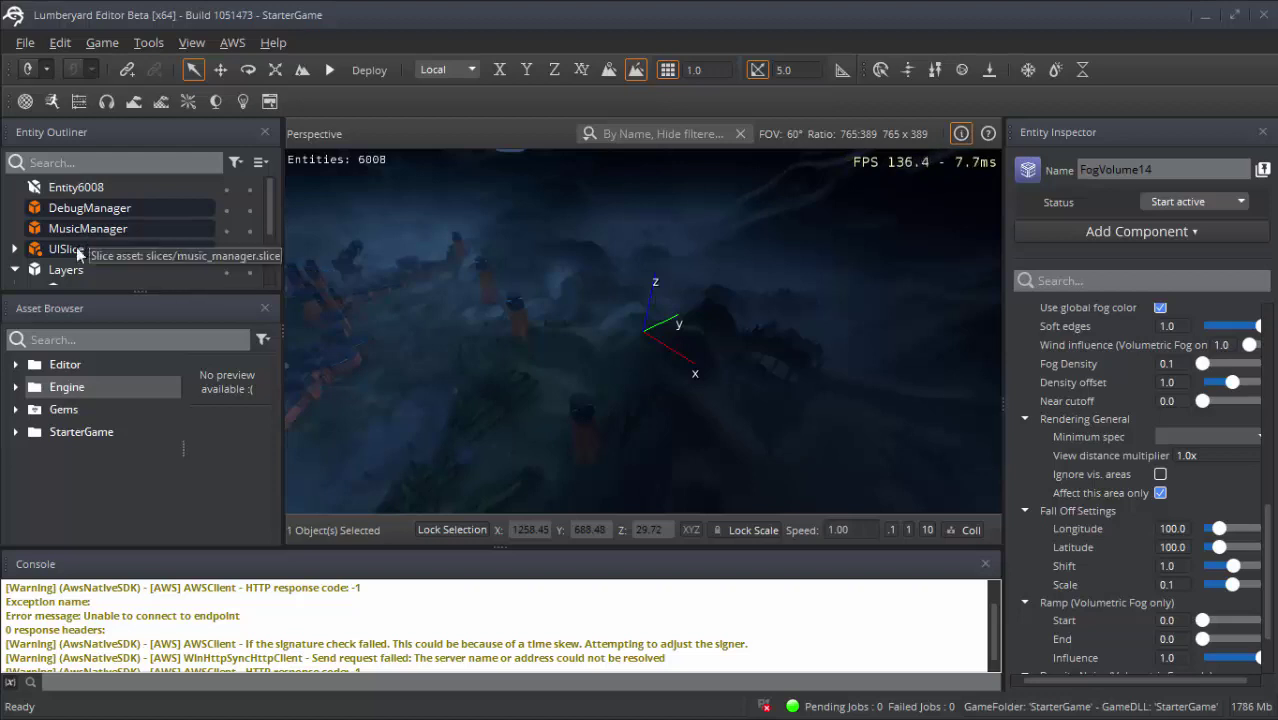
scroll(30, 273, down, 1)
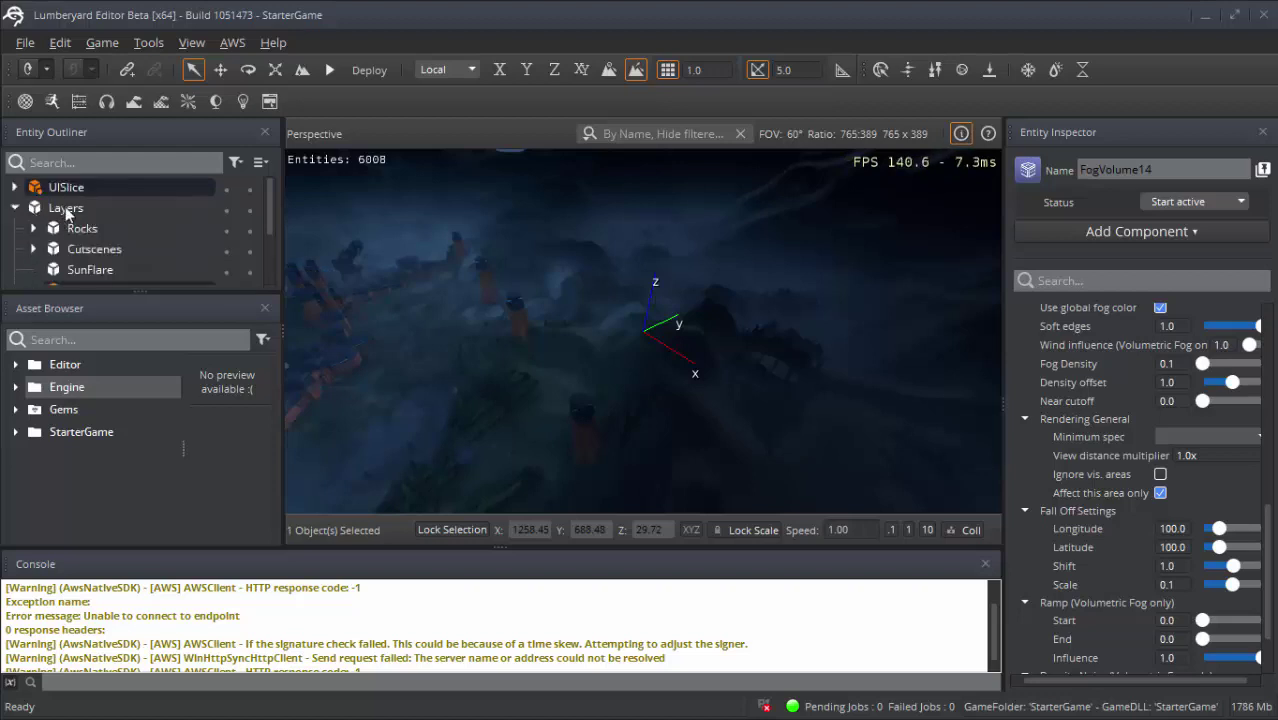
scroll(82, 233, down, 1)
scroll(82, 212, down, 1)
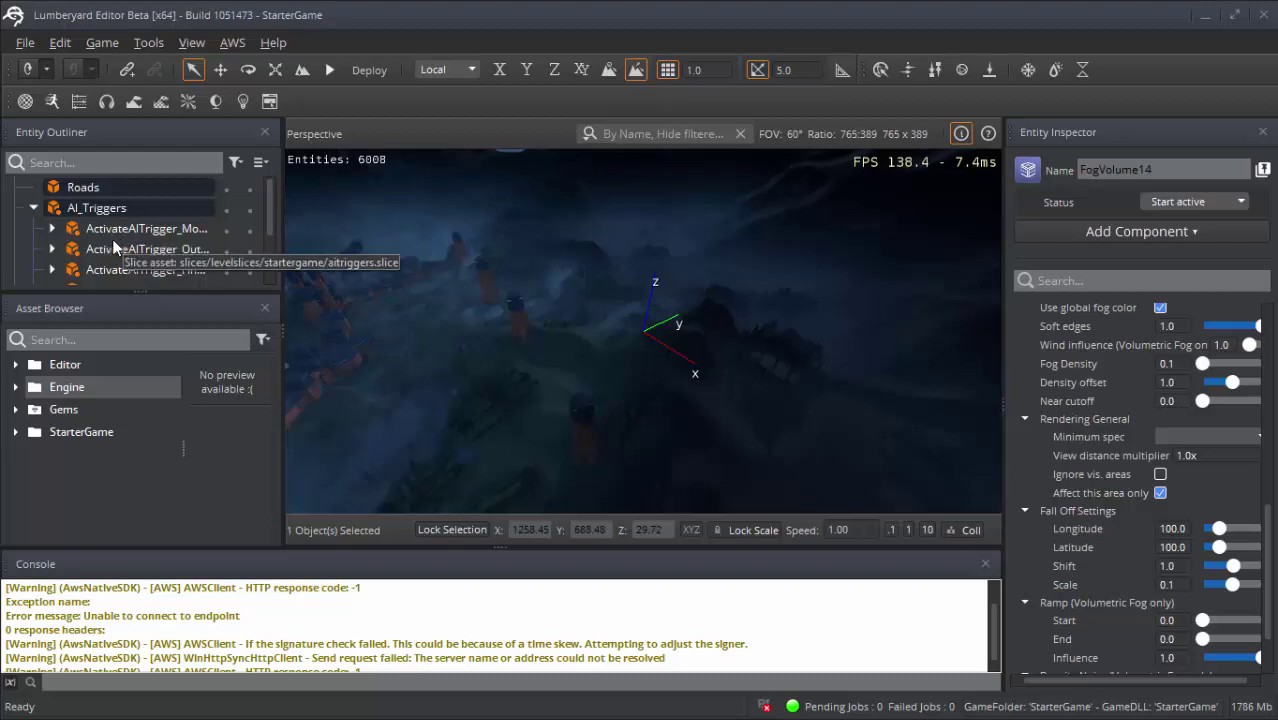
scroll(112, 249, down, 1)
scroll(112, 249, up, 4)
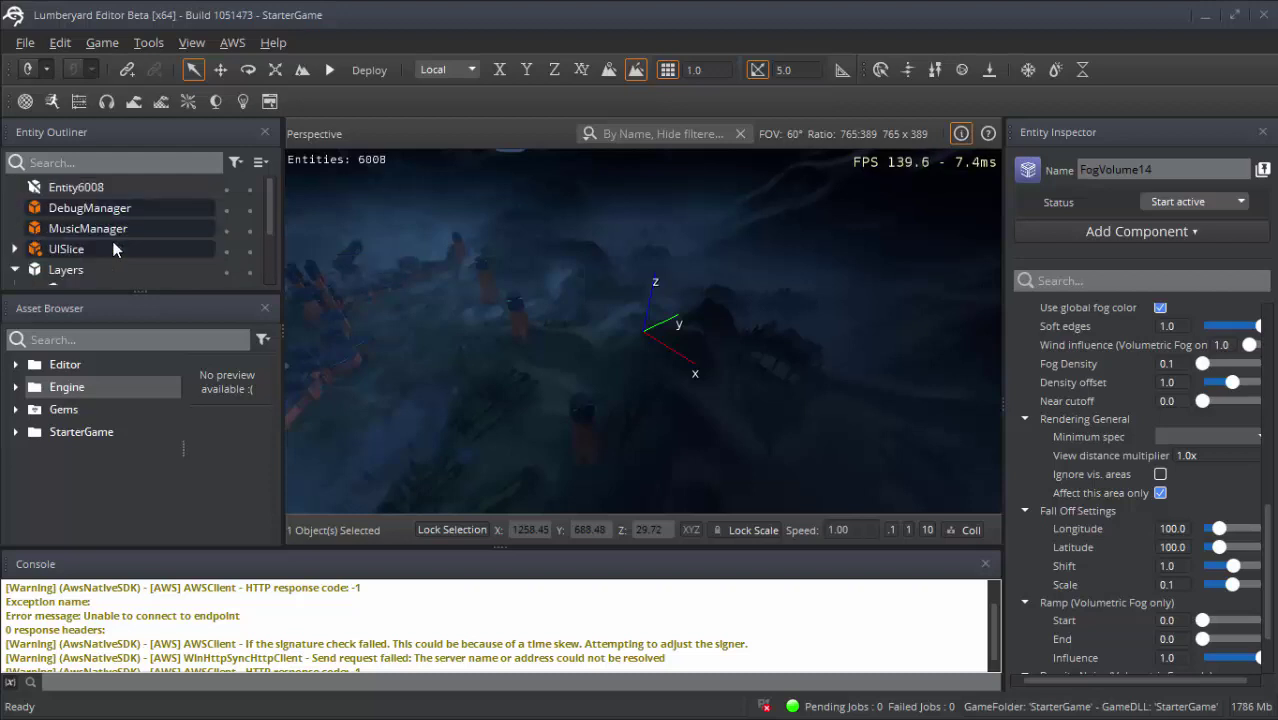
click(77, 188)
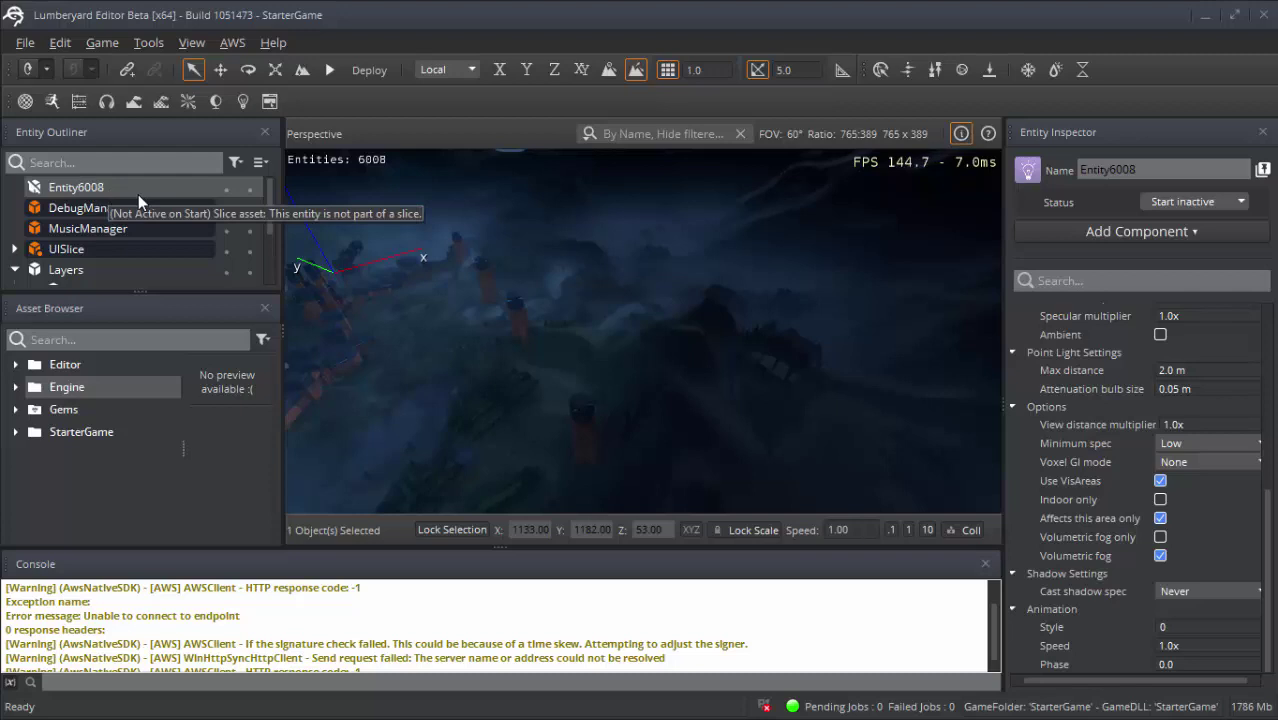
- Focus the viewport on Entity6008 and reselect it in the outliner
double_click(119, 193)
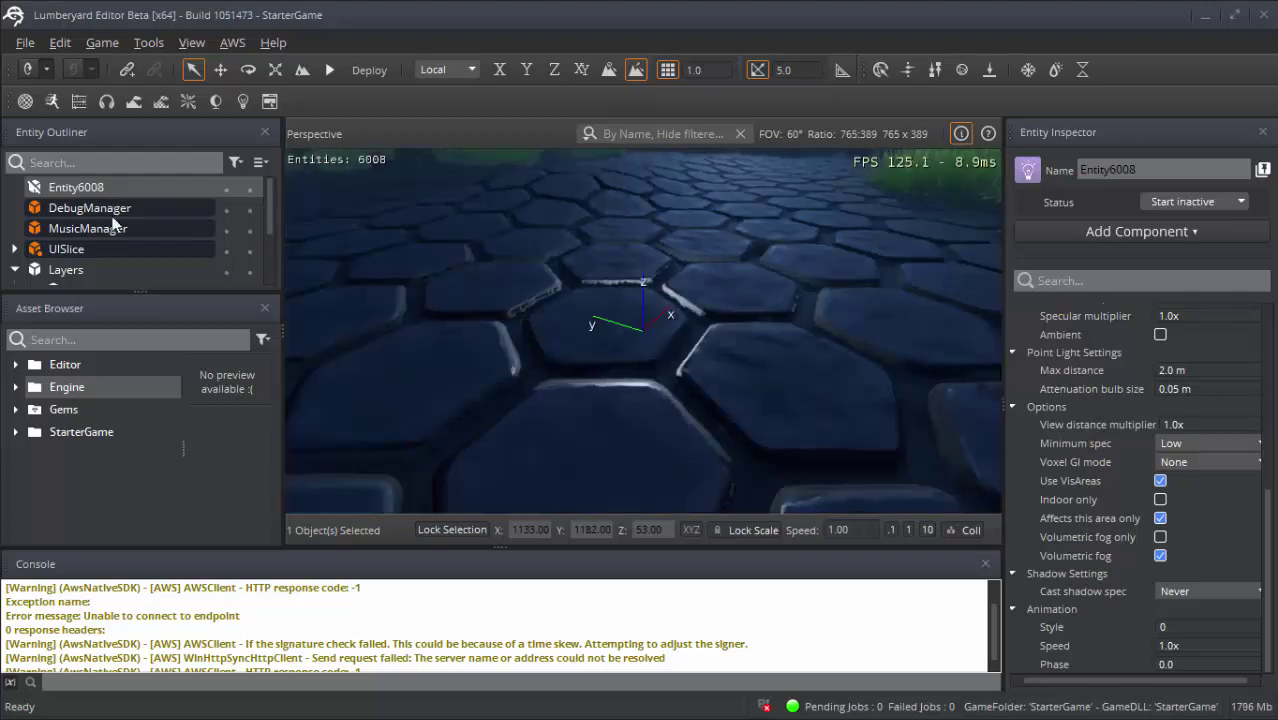
click(88, 188)
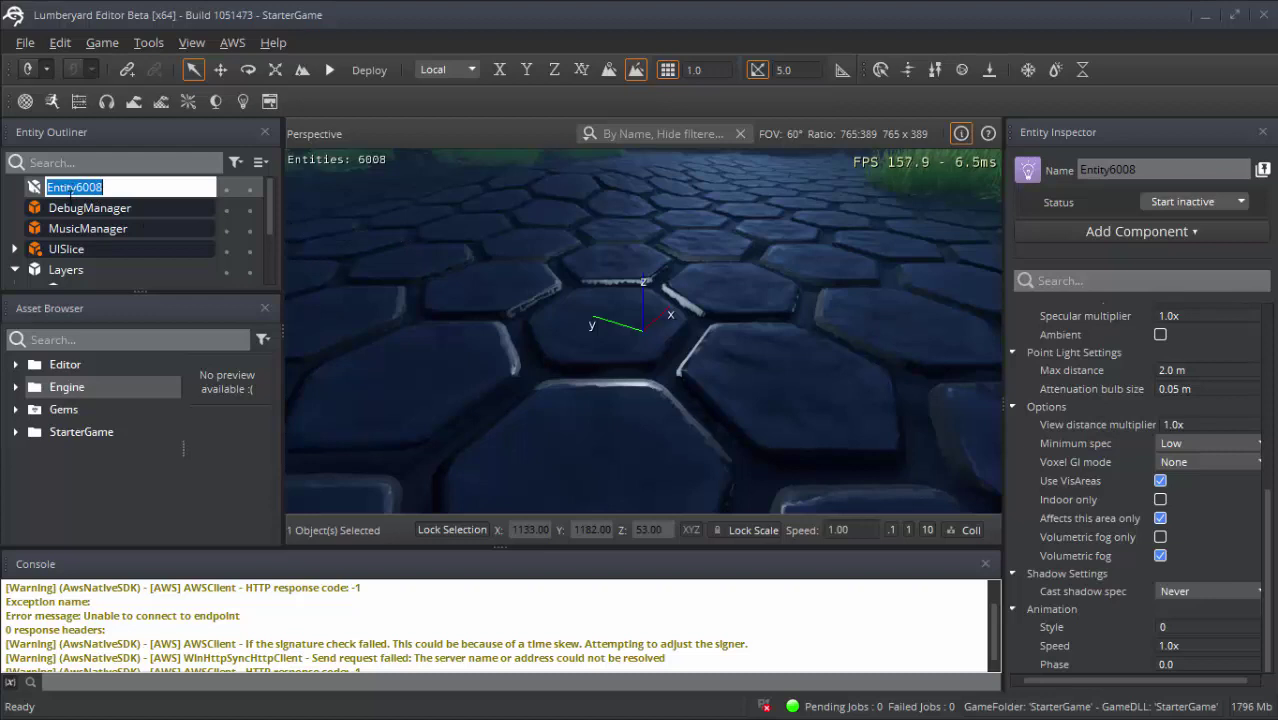
click(70, 210)
click(71, 188)
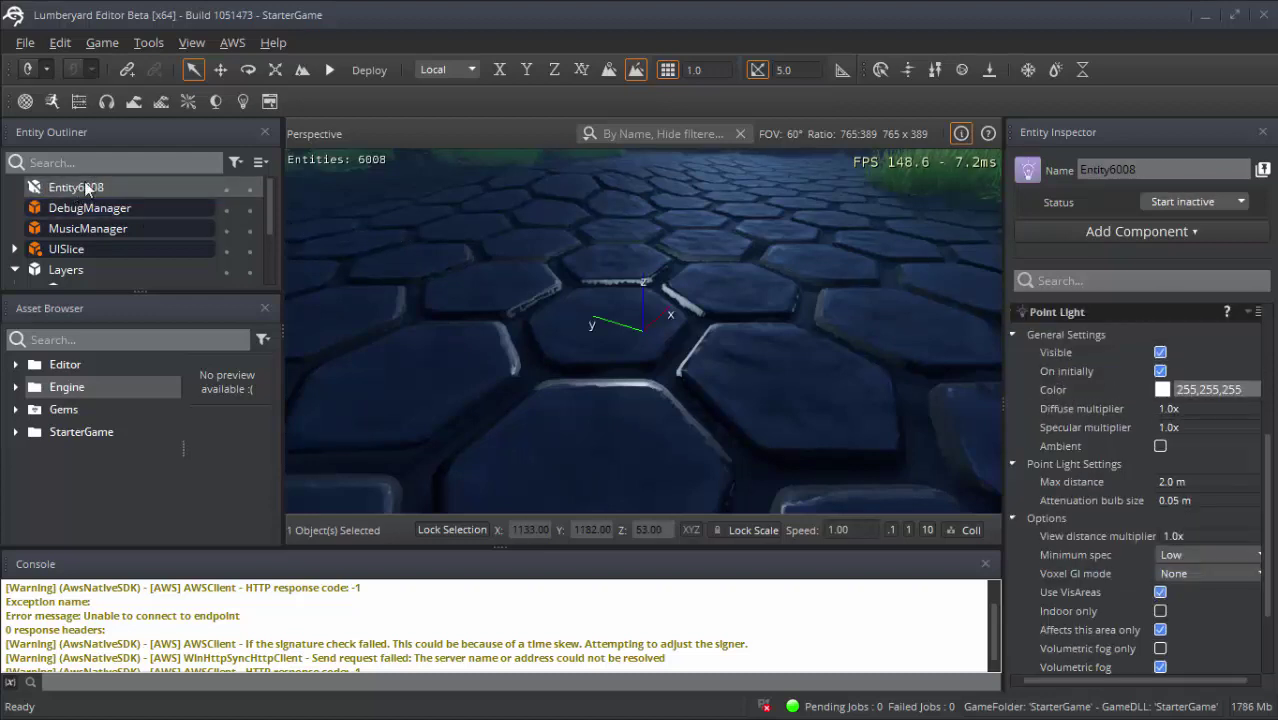
right_click(85, 184)
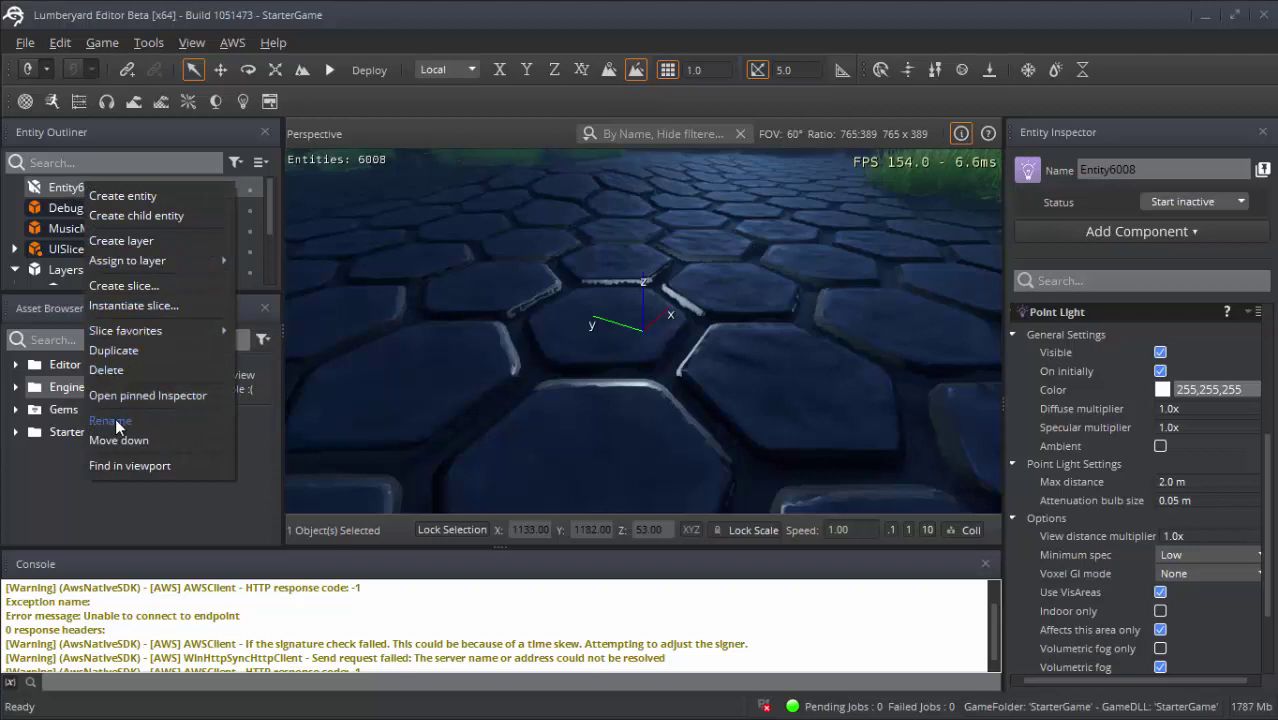
click(303, 75)
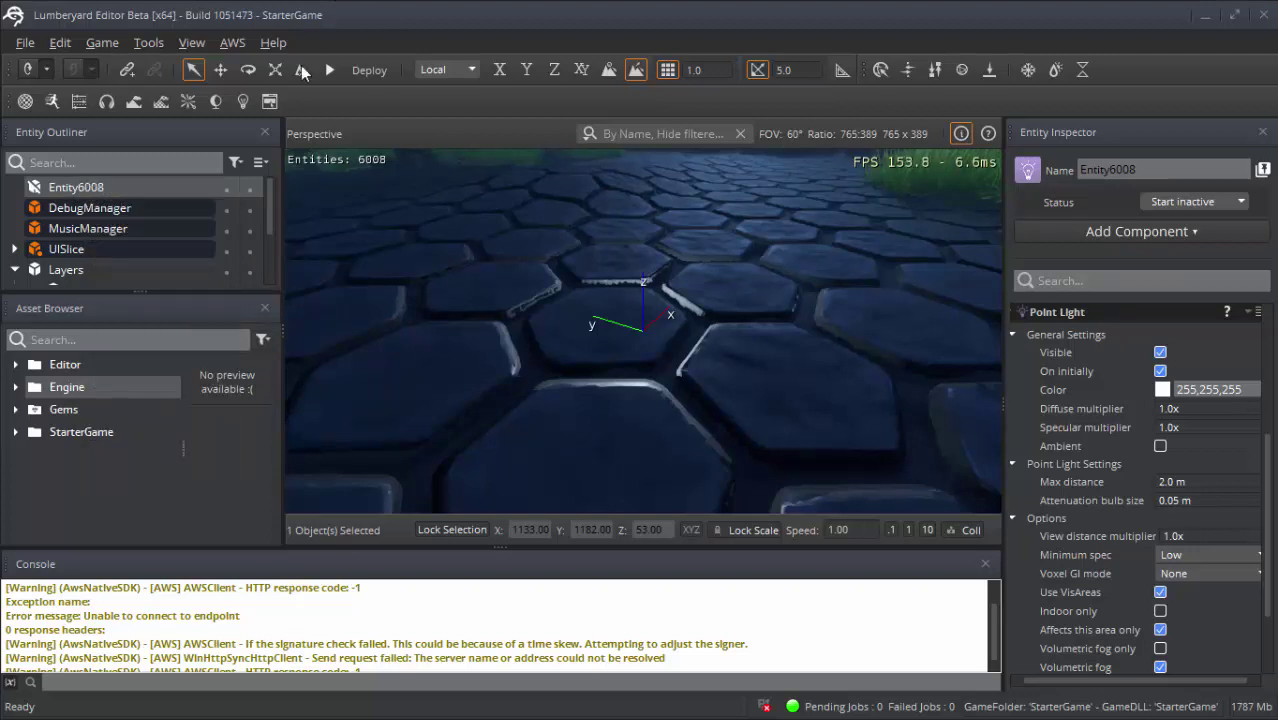
click(117, 211)
click(80, 188)
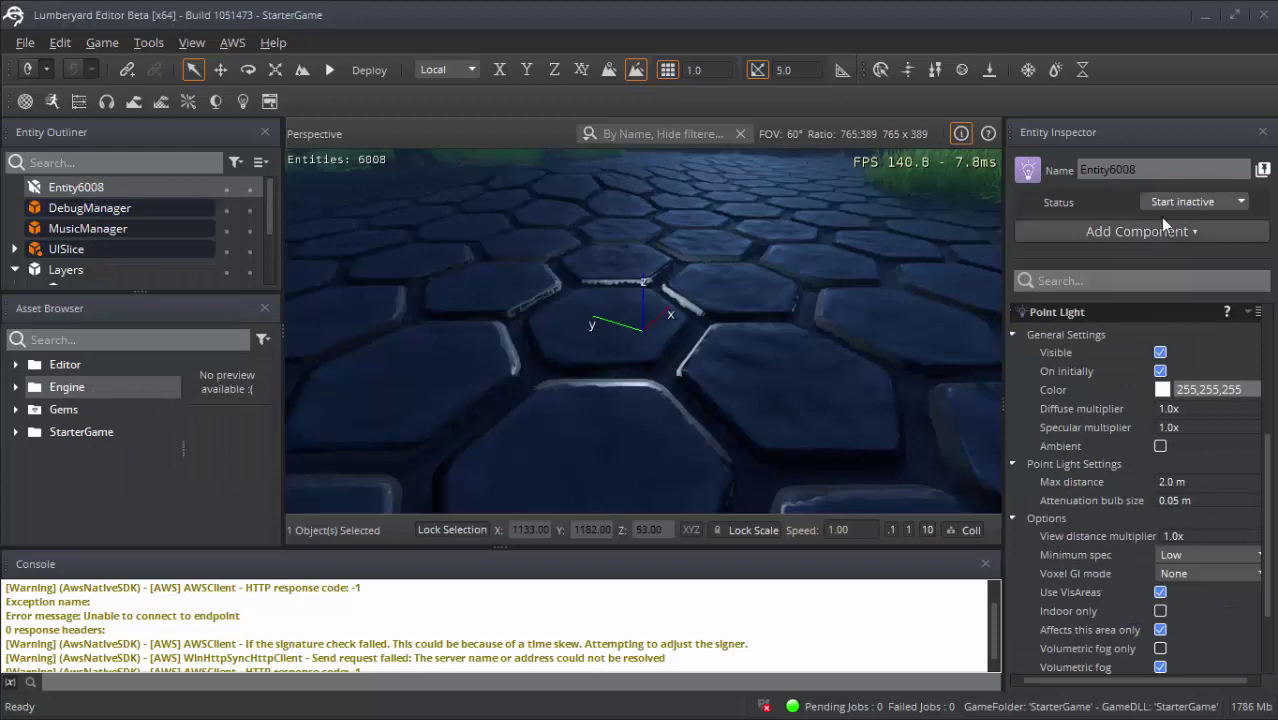
- Rename the entity to Exam01 in the Entity Inspector Name field
double_click(1151, 170)
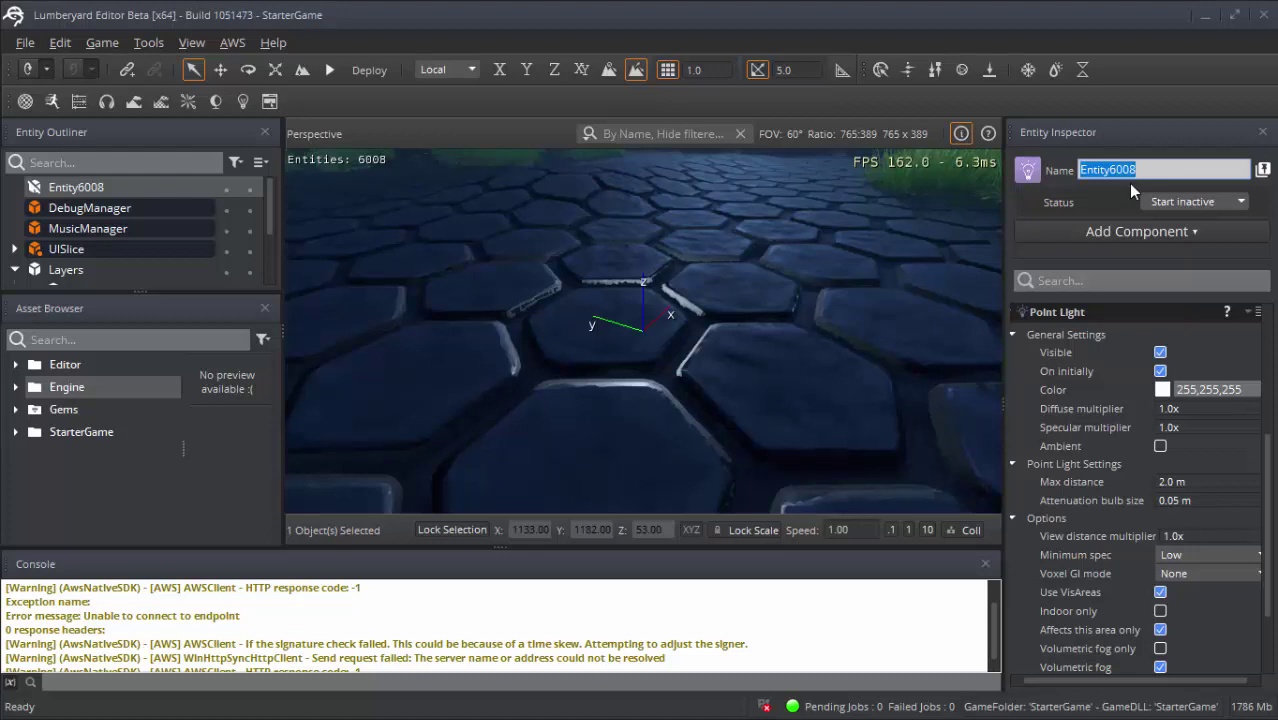
text(E)
text(xam)
text(01)
key(Return)
- With the Move tool, raise Exam01 about 1 m to roughly Z 54
click(220, 73)
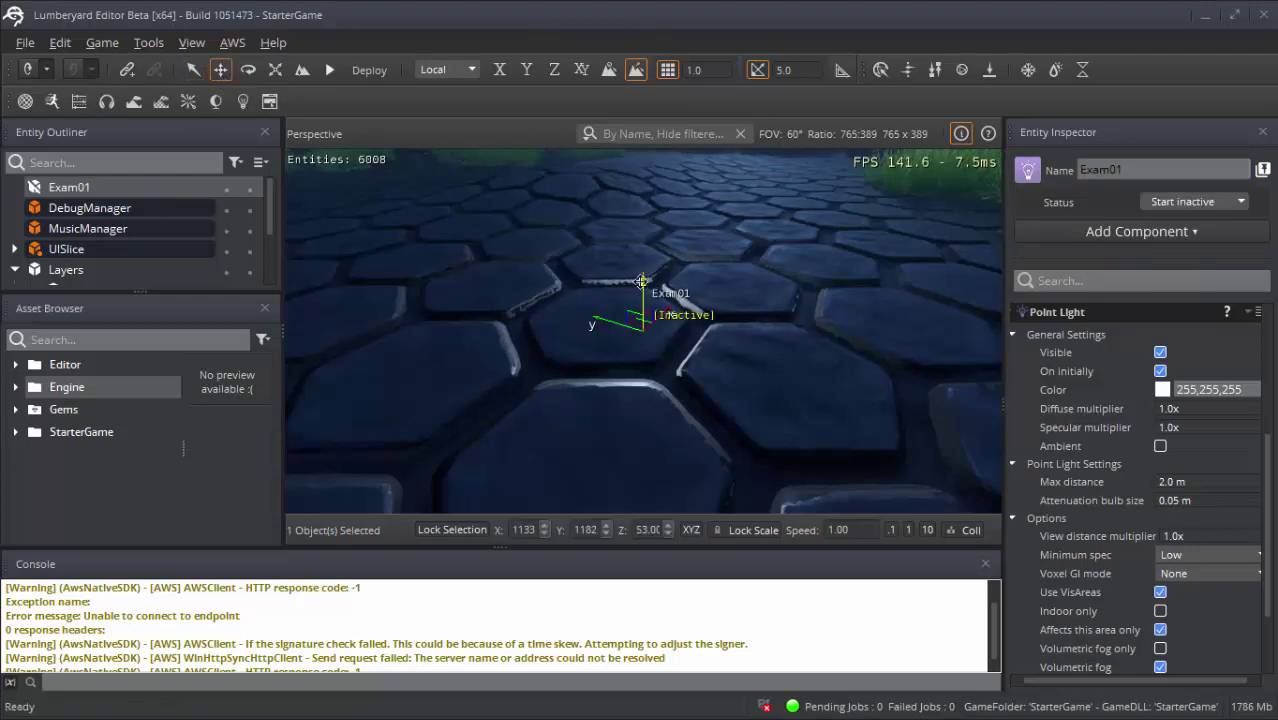
drag(641, 281, 652, 142)
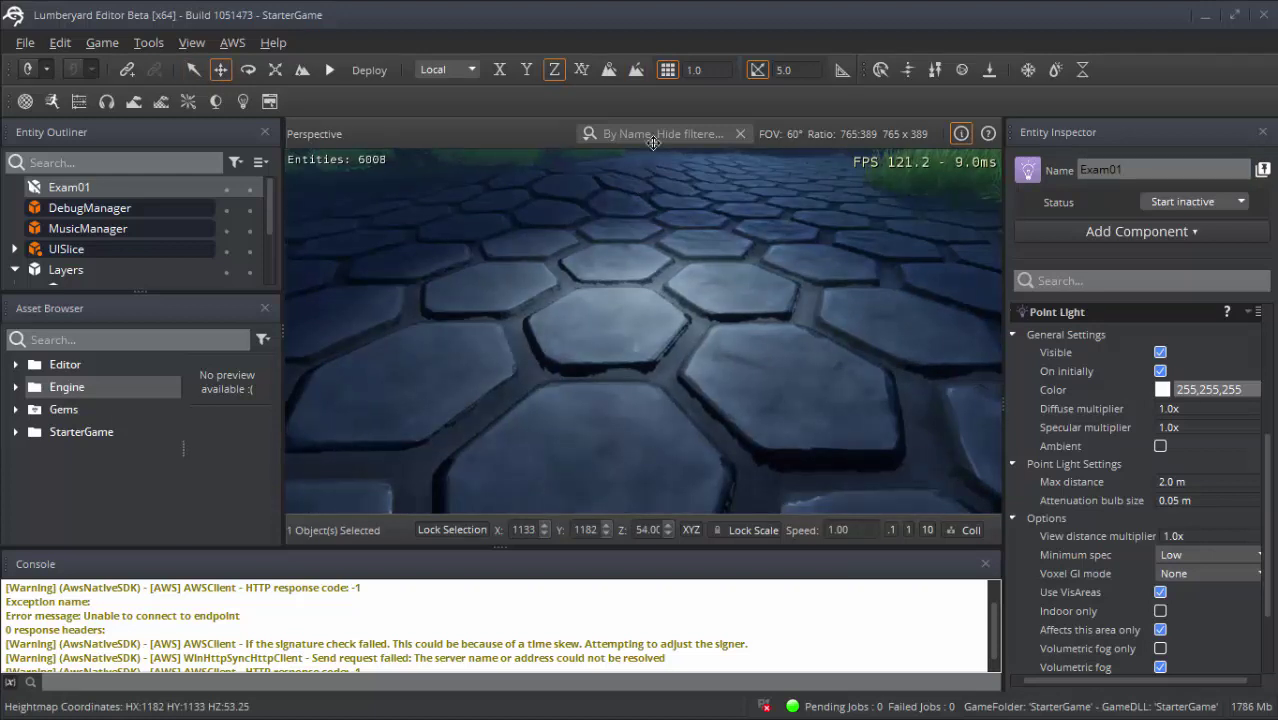
scroll(643, 260, down, 3)
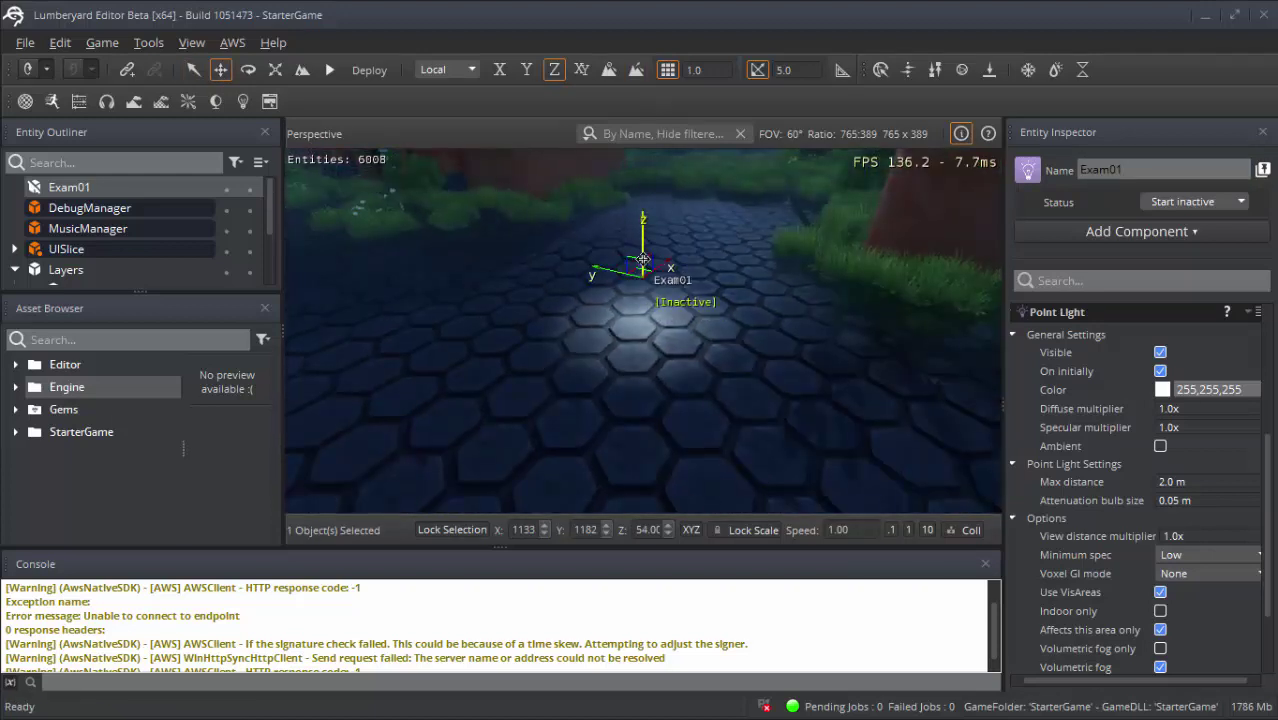
drag(643, 260, 632, 321)
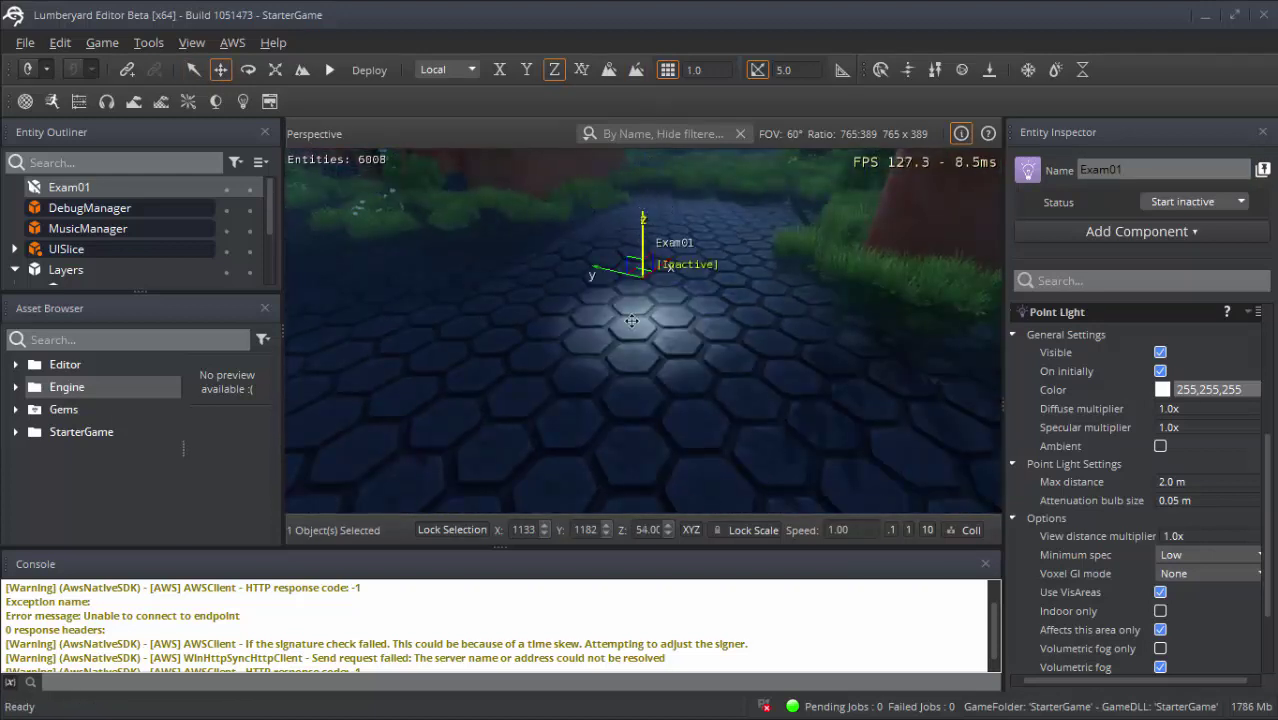
scroll(632, 321, up, 3)
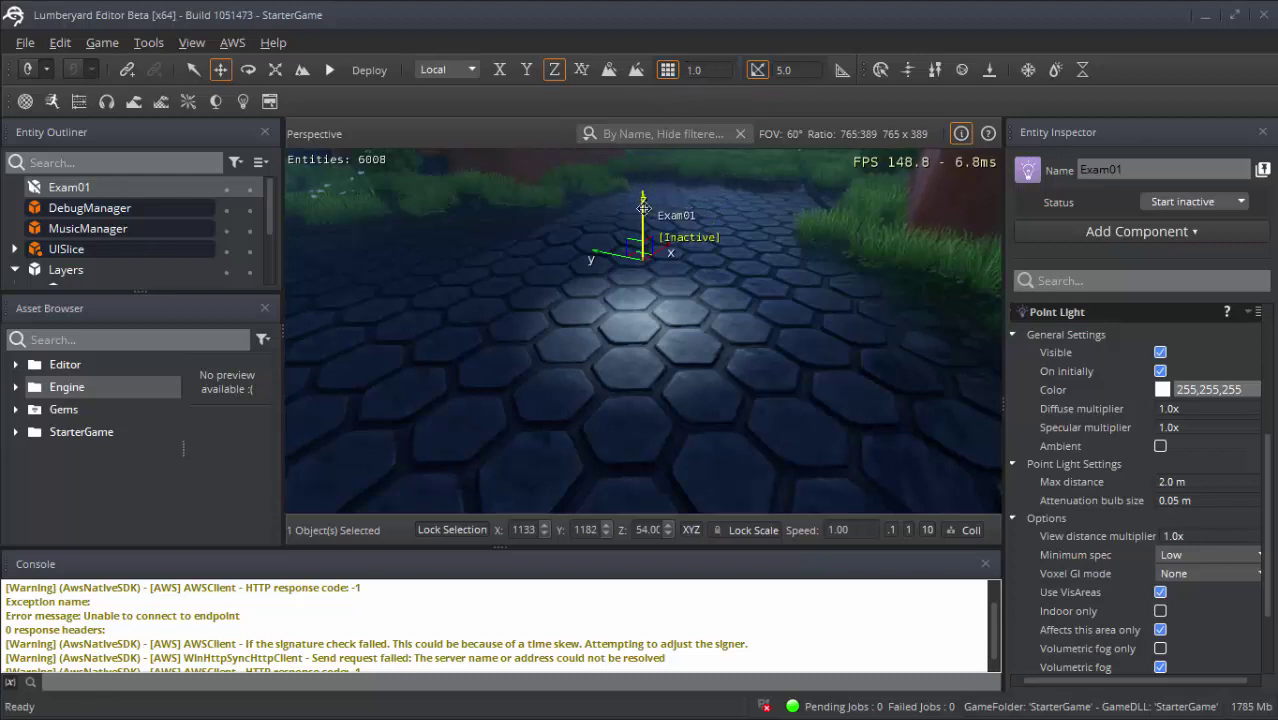
mouse_move(641, 177)
mouse_down()
mouse_move(641, 112)
mouse_move(639, 238)
mouse_move(641, 180)
mouse_up()
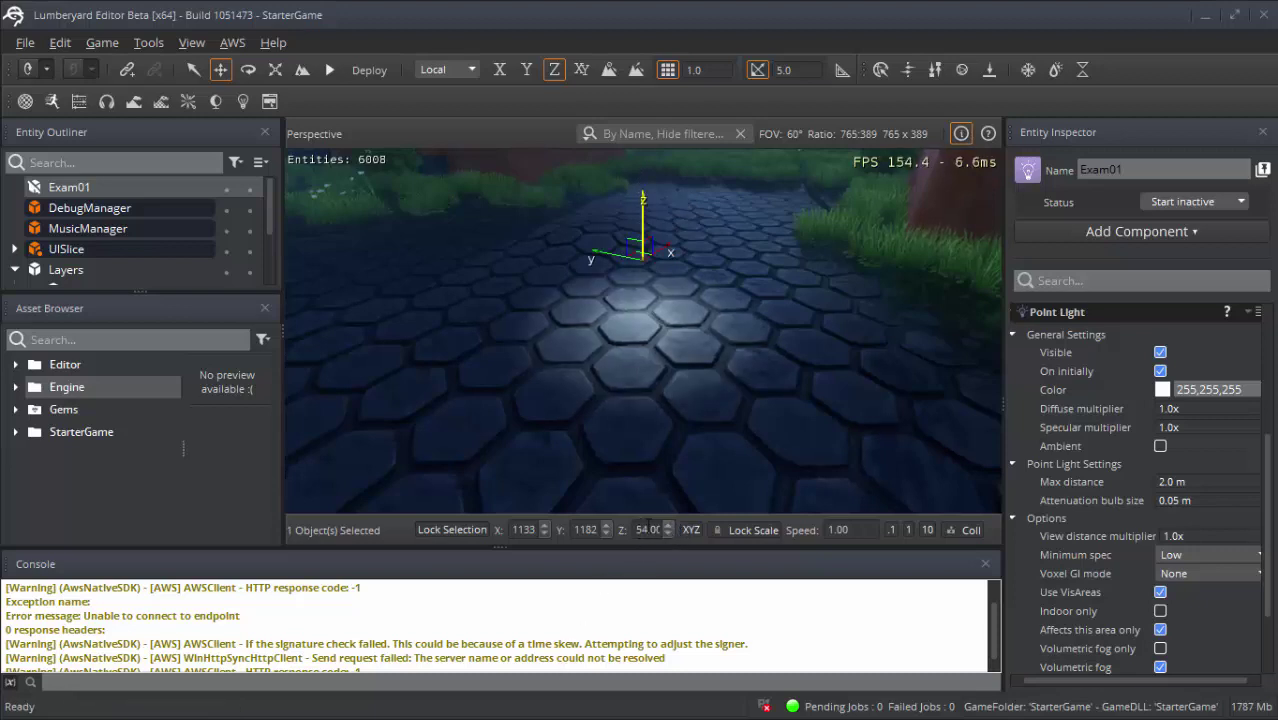
mouse_move(643, 225)
mouse_down()
mouse_move(648, 166)
mouse_move(639, 317)
mouse_move(641, 215)
mouse_up()
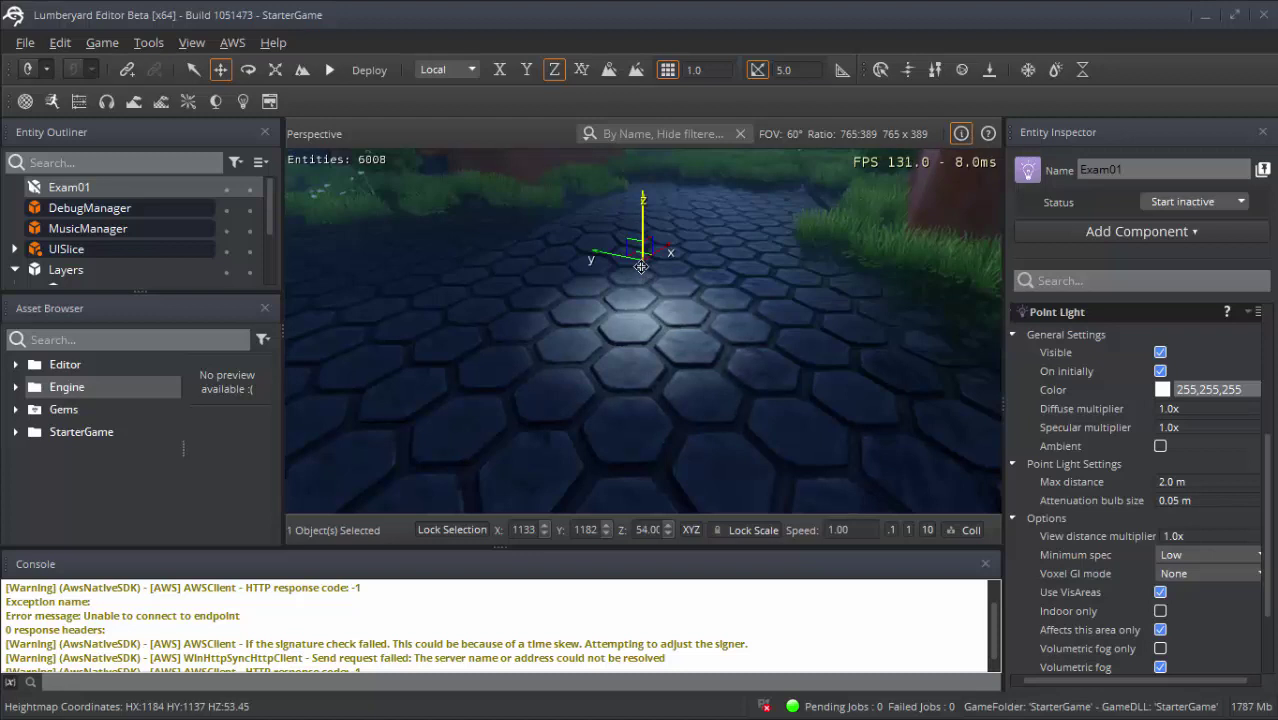
- Turn off grid snapping, fine-tune Exam01 near Z 54.15, and widen the viewport
click(668, 72)
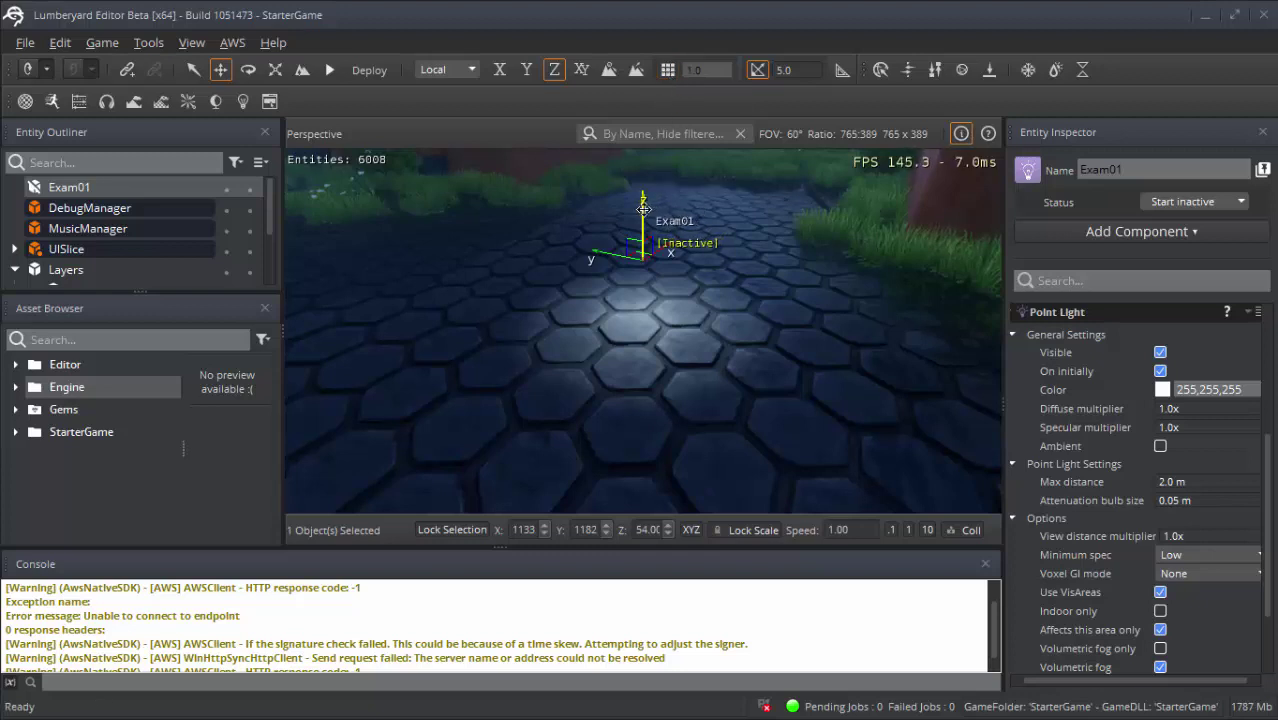
mouse_move(643, 208)
mouse_down()
mouse_move(651, 131)
mouse_move(645, 198)
mouse_up()
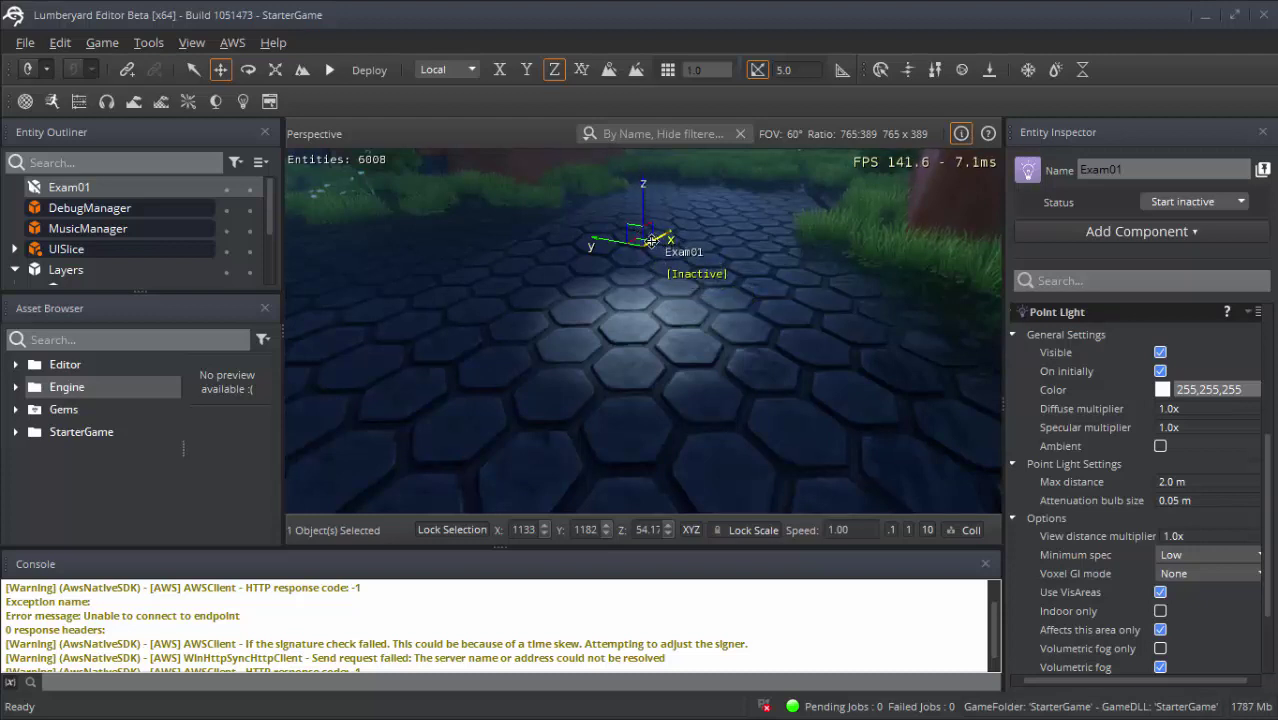
mouse_move(646, 243)
mouse_down()
mouse_move(642, 187)
mouse_move(646, 238)
mouse_up()
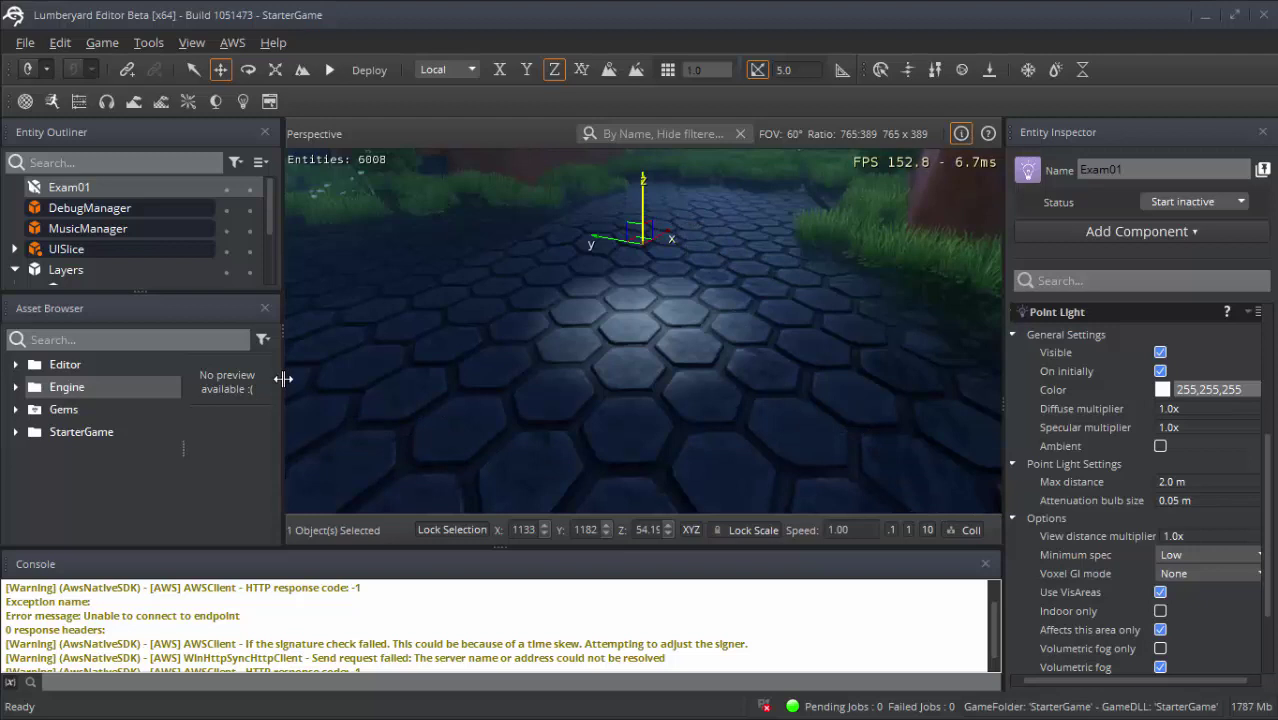
drag(283, 378, 240, 375)
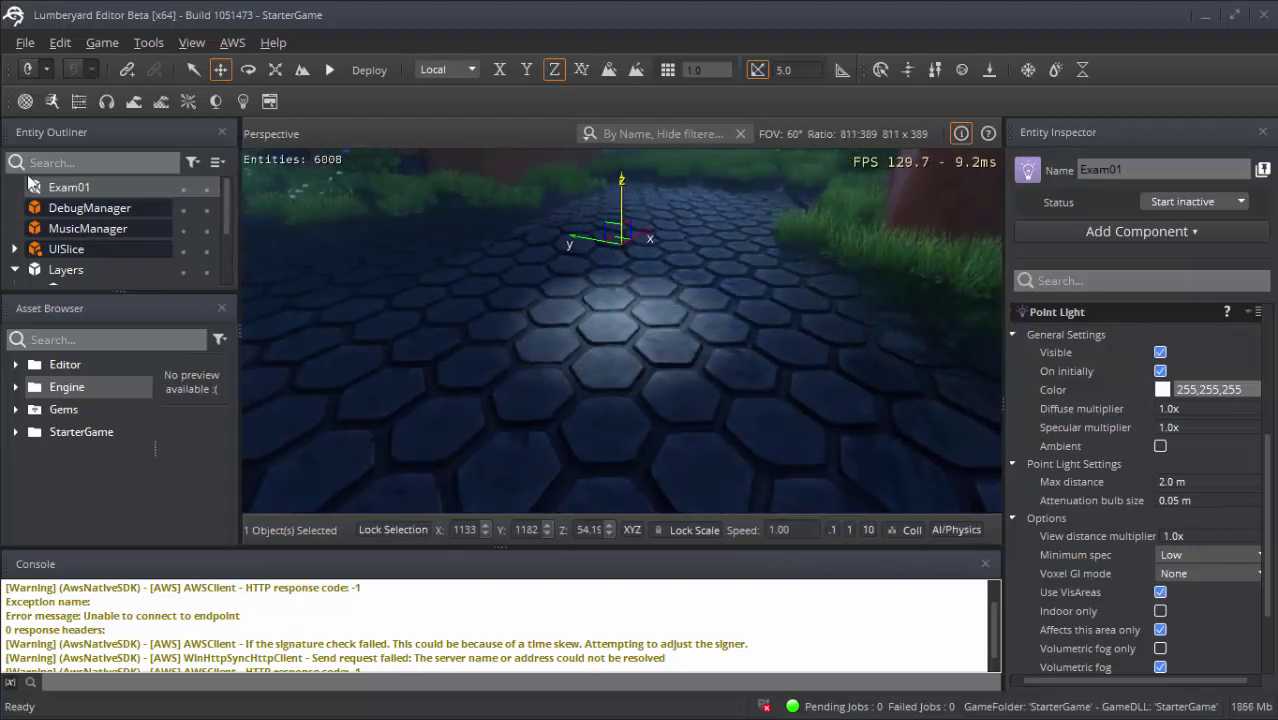
- Run AI/Physics, reselect Exam01, and shift it along Y from 1182 to 1176
click(947, 529)
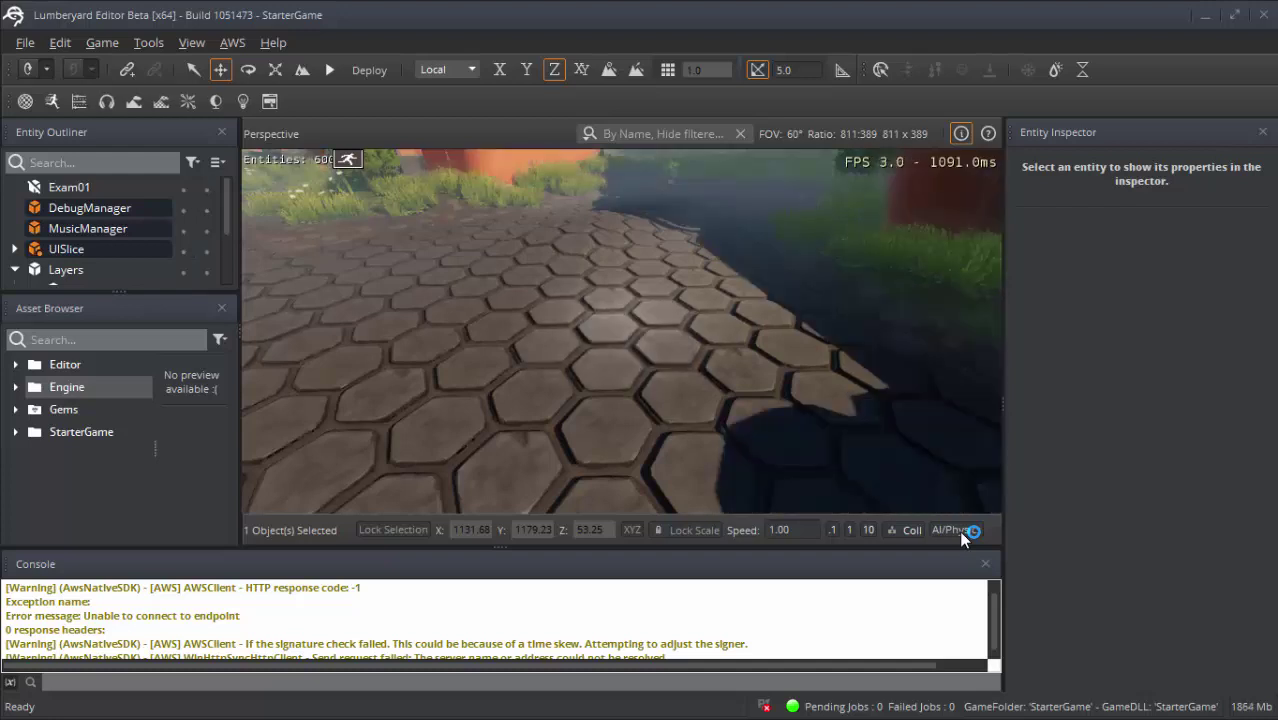
click(710, 342)
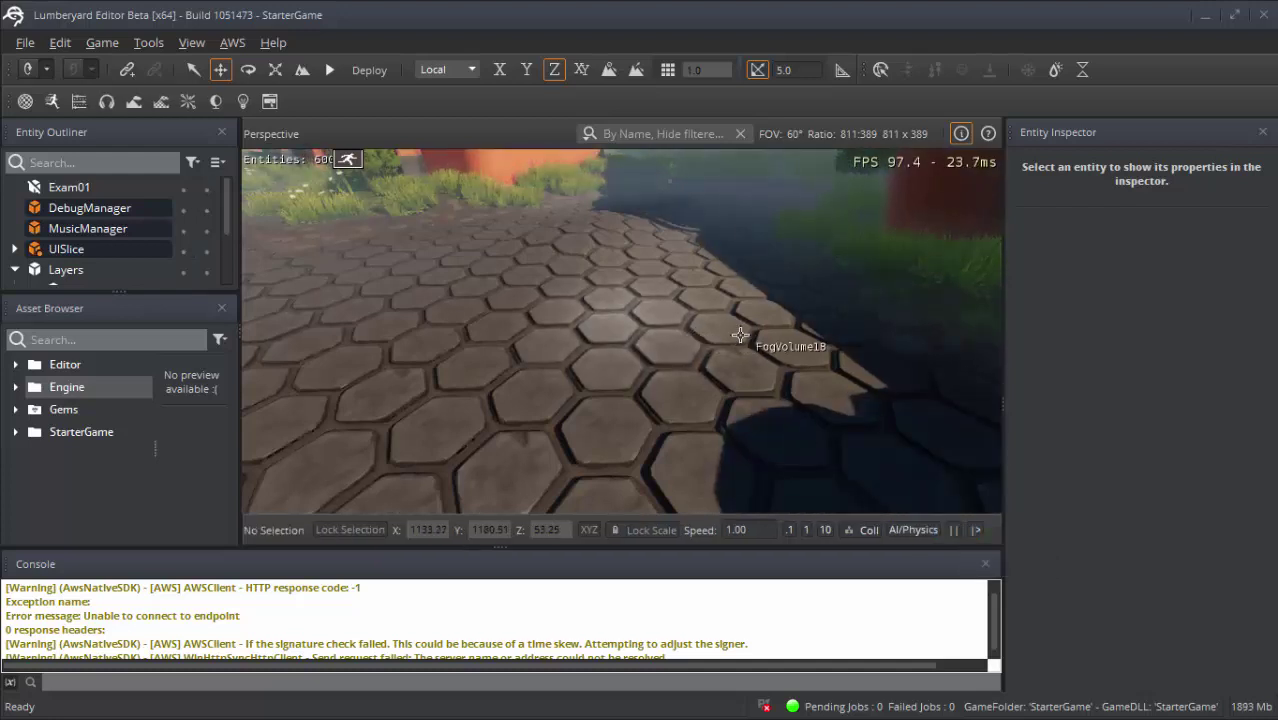
click(75, 185)
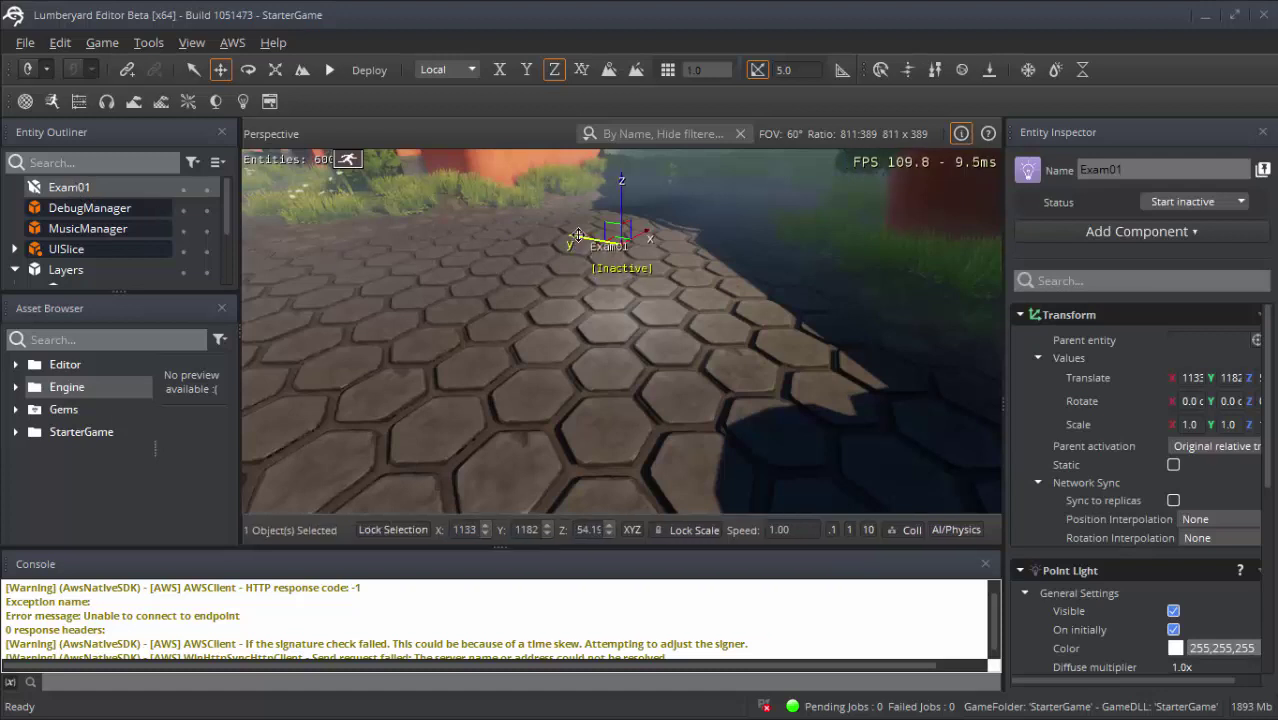
drag(571, 247, 925, 302)
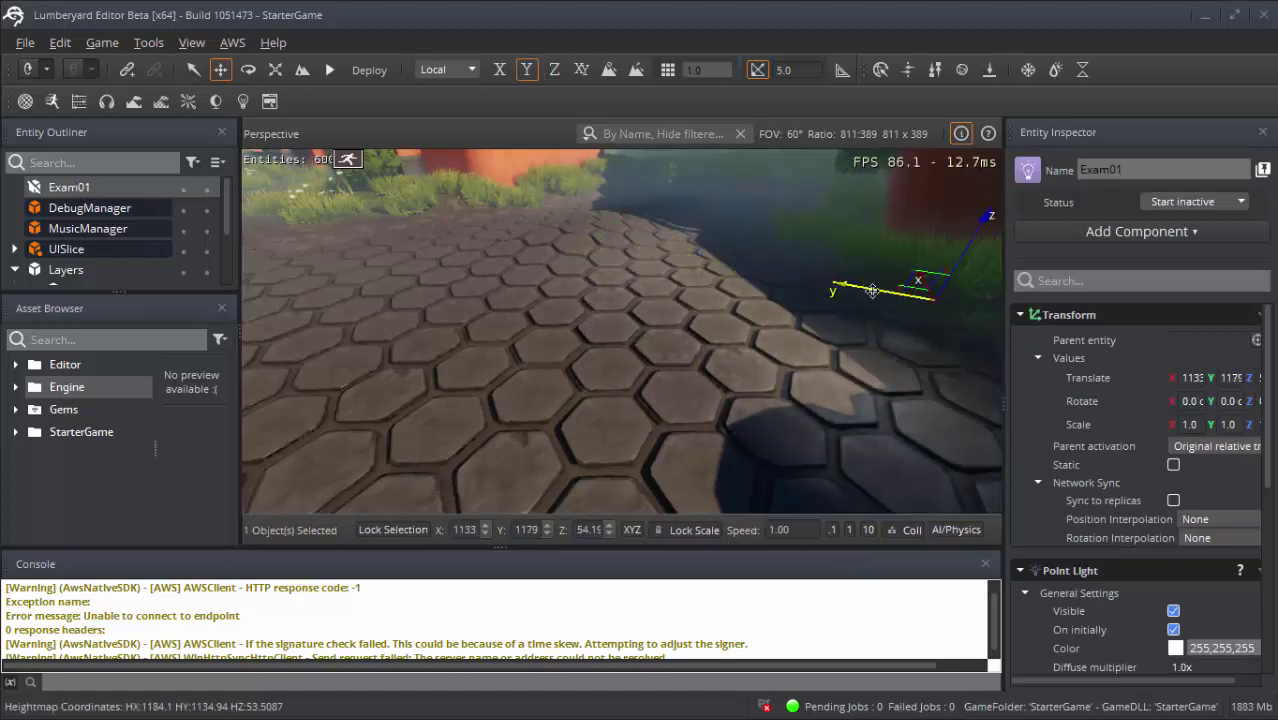
mouse_move(925, 302)
right_down()
mouse_move(960, 280)
mouse_move(960, 360)
mouse_move(960, 300)
right_up()
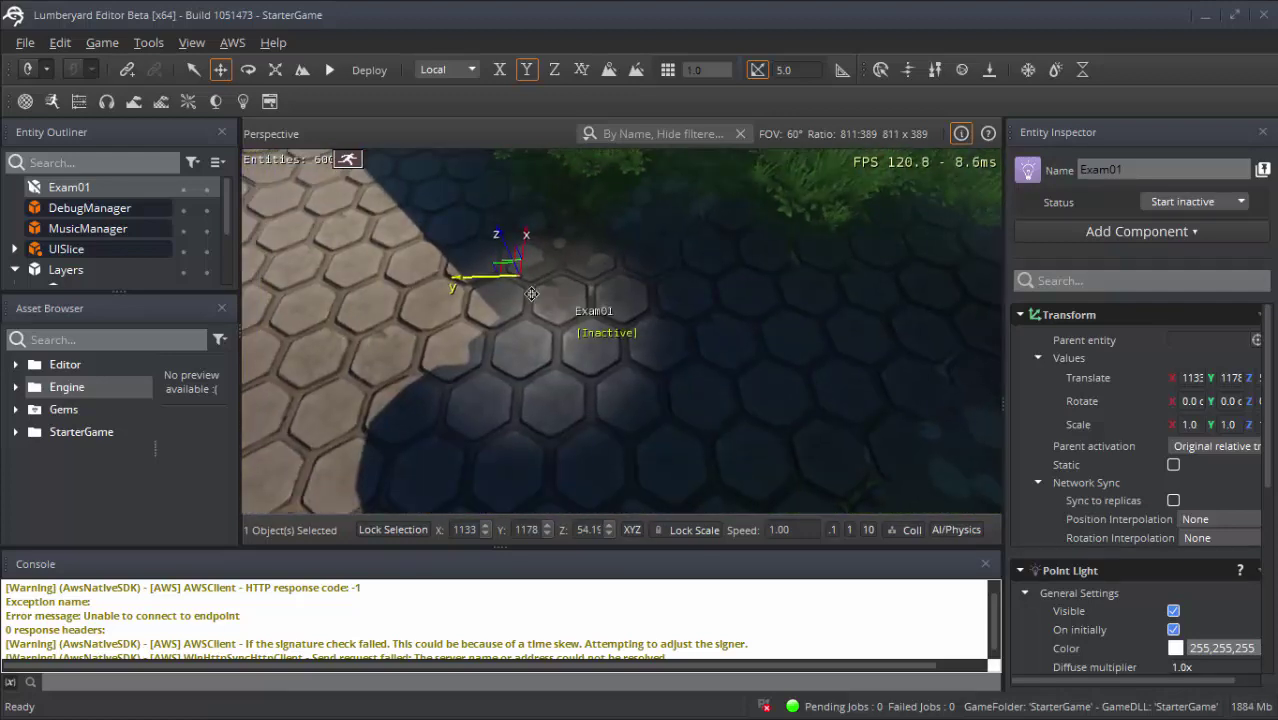
drag(470, 278, 657, 273)
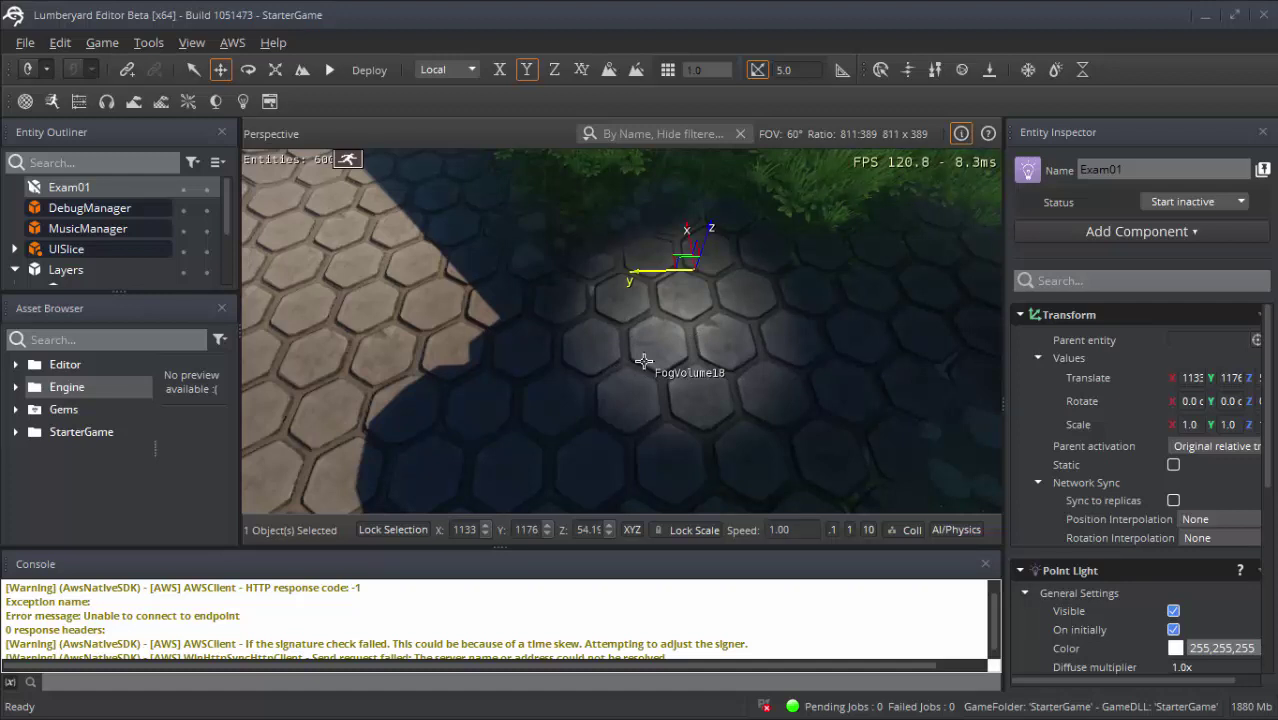
mouse_move(643, 361)
middle_down()
mouse_move(621, 341)
mouse_move(617, 361)
mouse_move(617, 349)
middle_up()
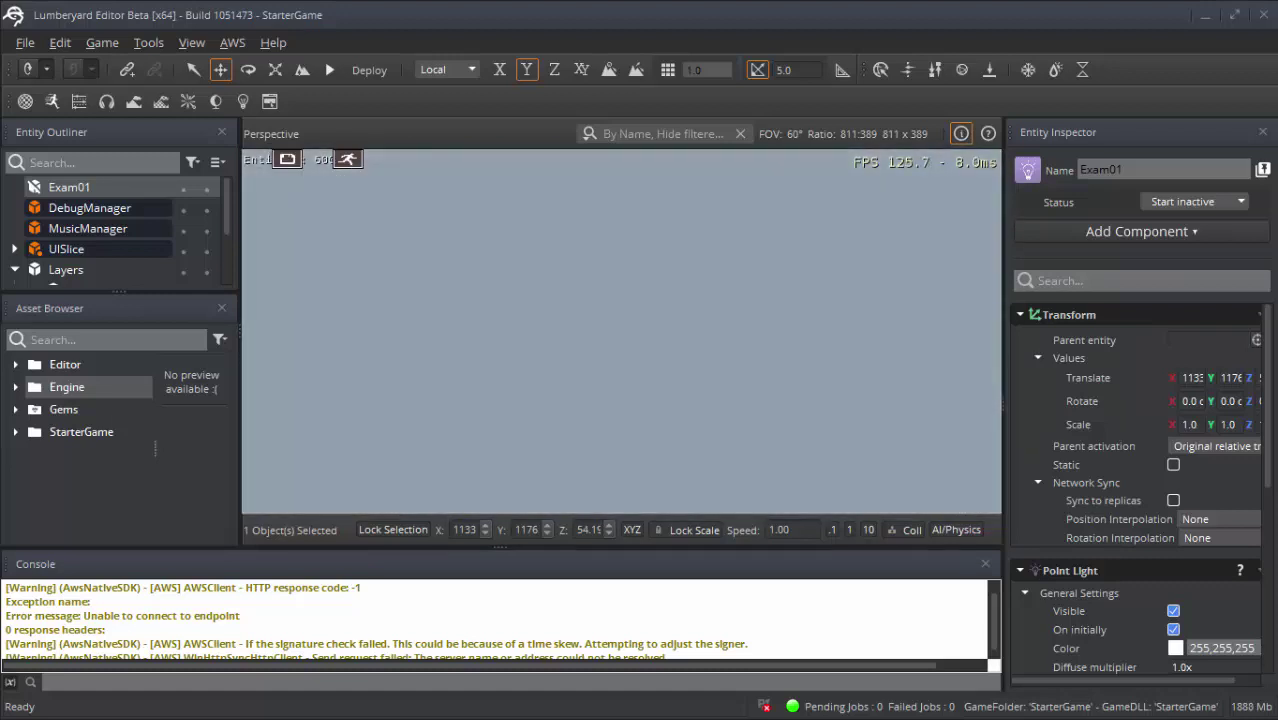
- Select FogVolume18 and tilt the view down toward the hexagon floor
scroll(617, 349, up, 5)
scroll(617, 349, up, 3)
scroll(617, 349, down, 3)
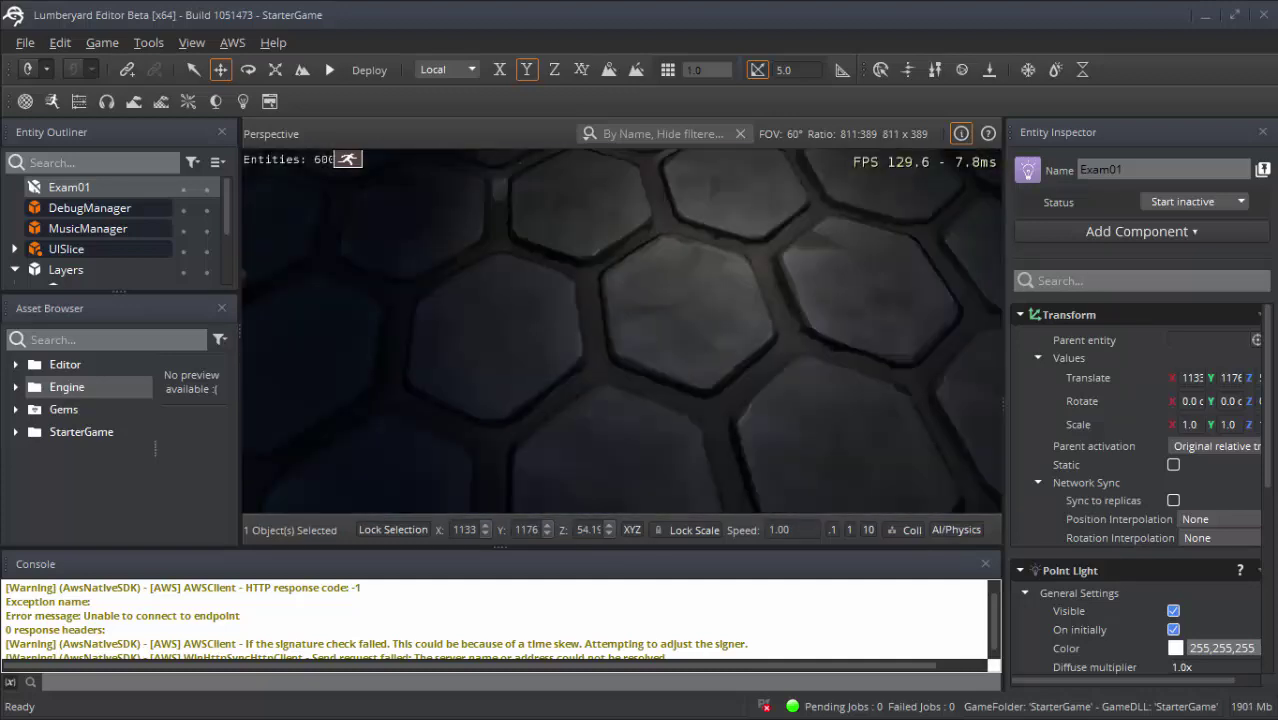
click(585, 190)
right_click(732, 338)
key(Escape)
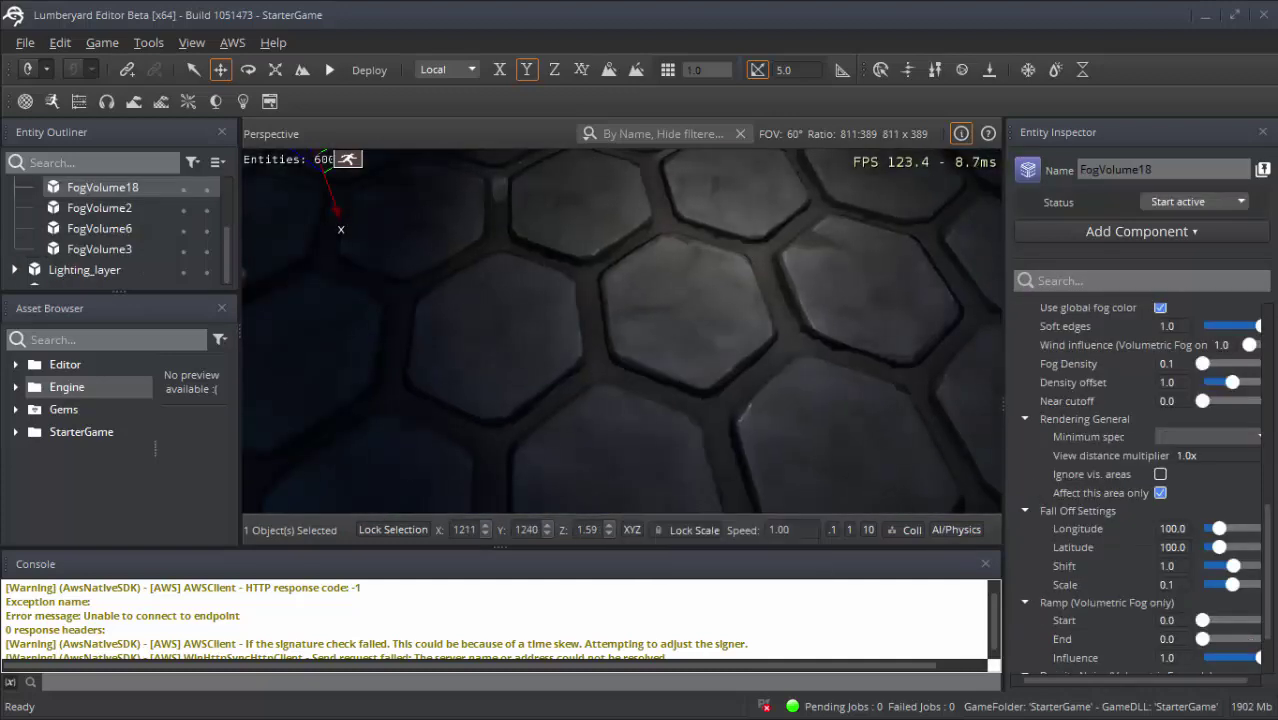
mouse_move(732, 338)
right_down()
mouse_move(793, 457)
mouse_move(770, 543)
right_up()
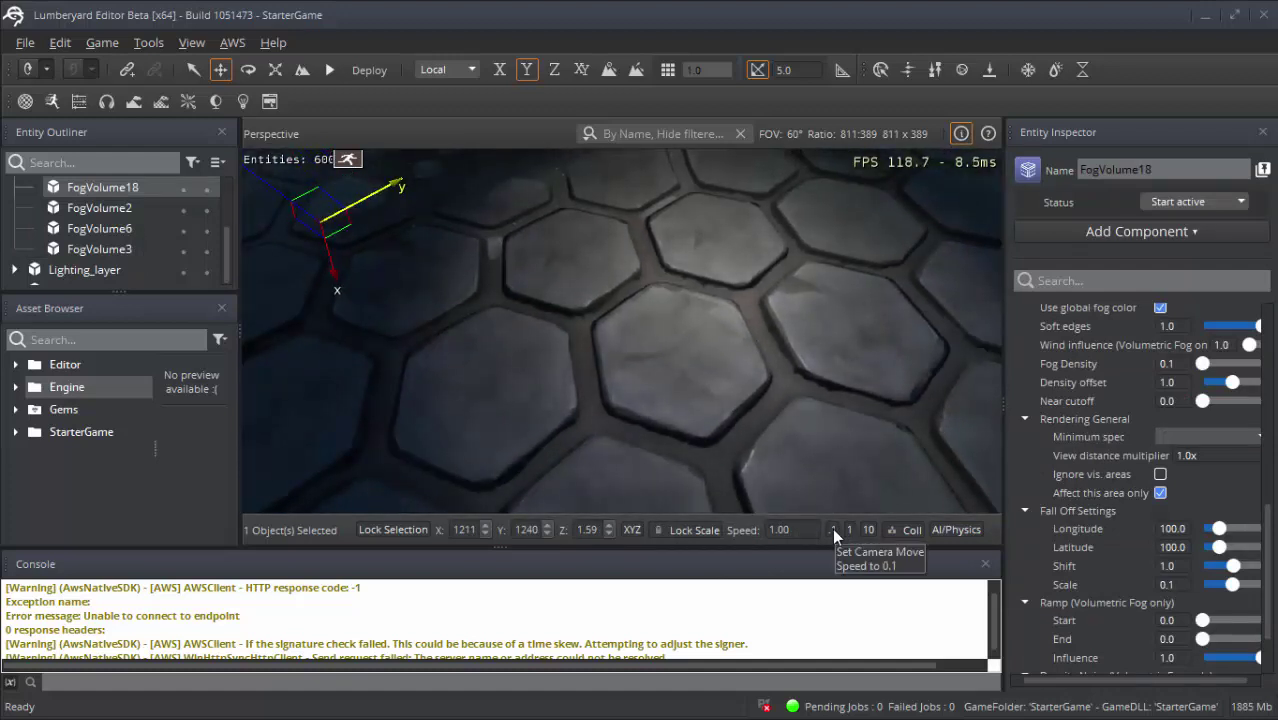
- Slow camera speed to 0.10 and wheel-zoom down close over the hexagon tiles
click(832, 529)
scroll(764, 397, up, 3)
scroll(764, 397, up, 3)
scroll(764, 397, up, 3)
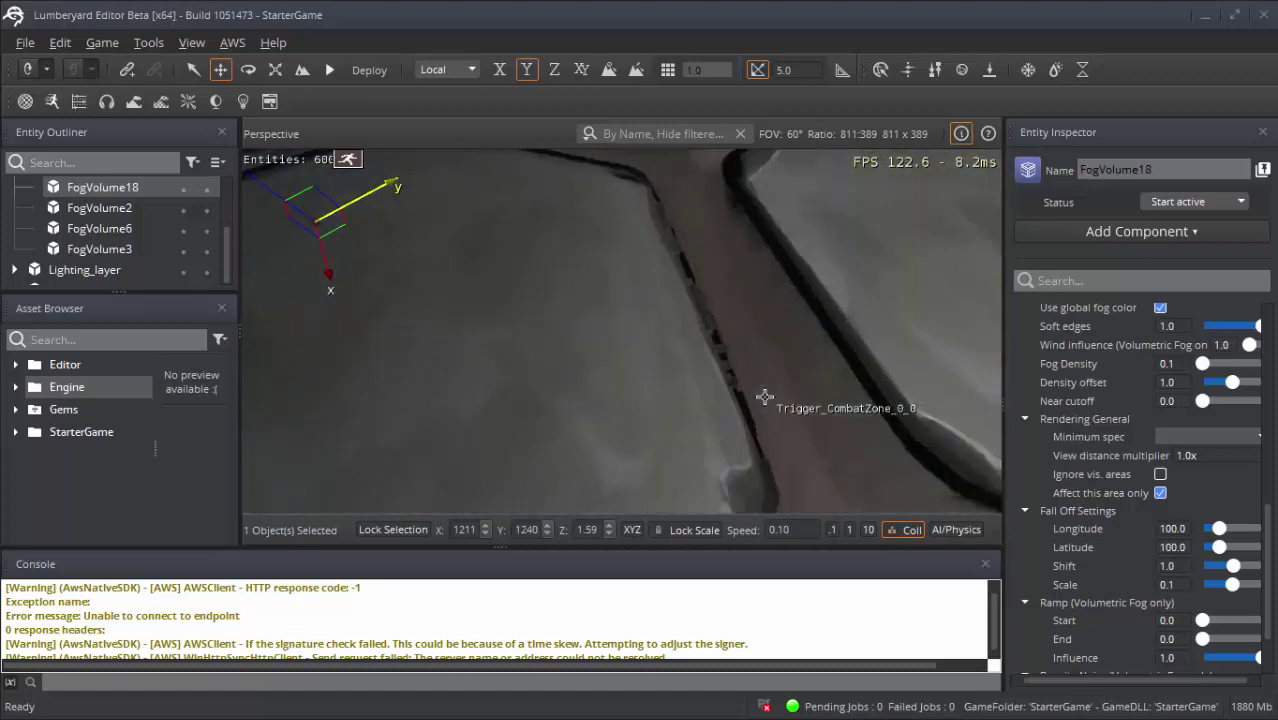
scroll(764, 397, down, 3)
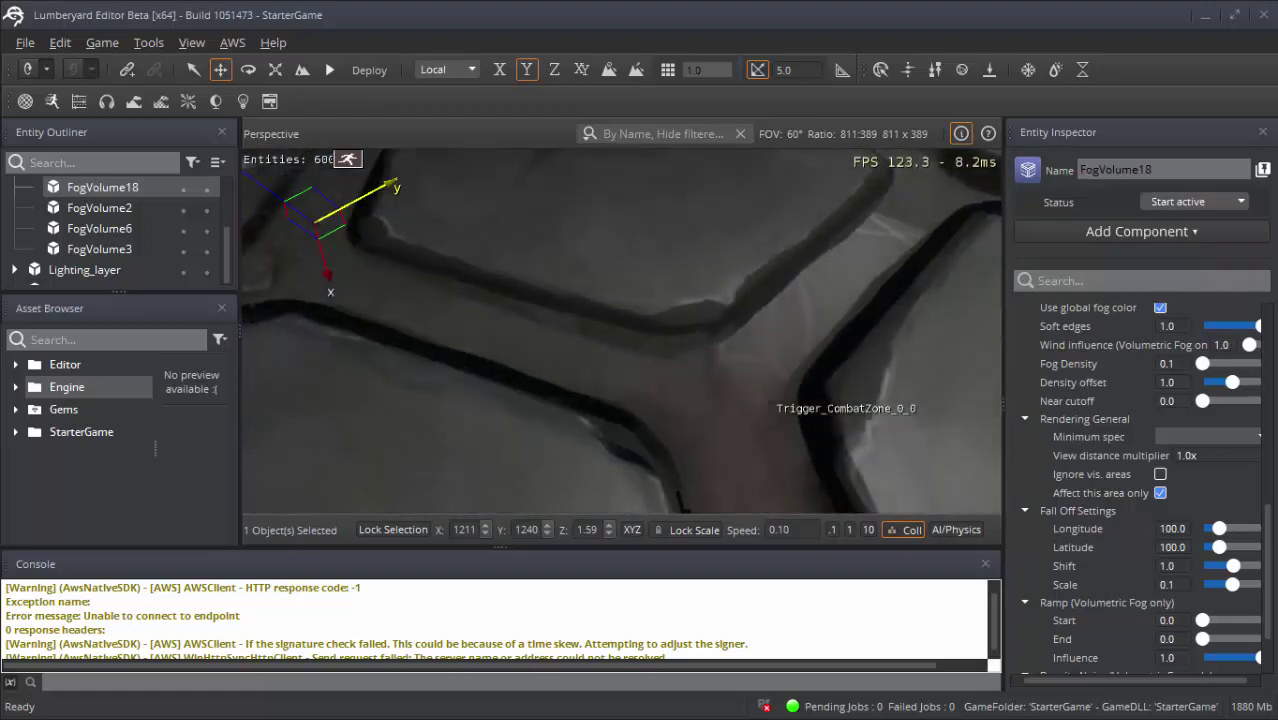
scroll(764, 397, down, 3)
scroll(764, 397, down, 3)
scroll(764, 397, up, 5)
scroll(764, 397, up, 3)
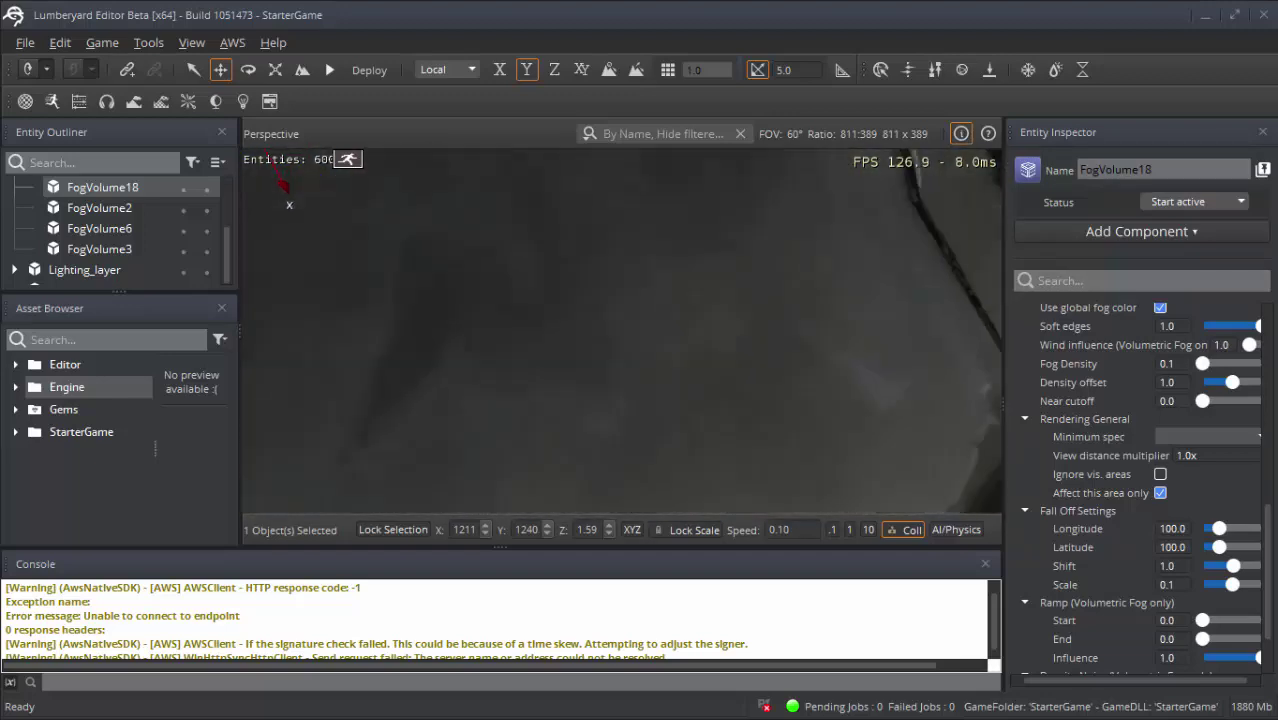
scroll(764, 397, down, 2)
scroll(764, 397, down, 3)
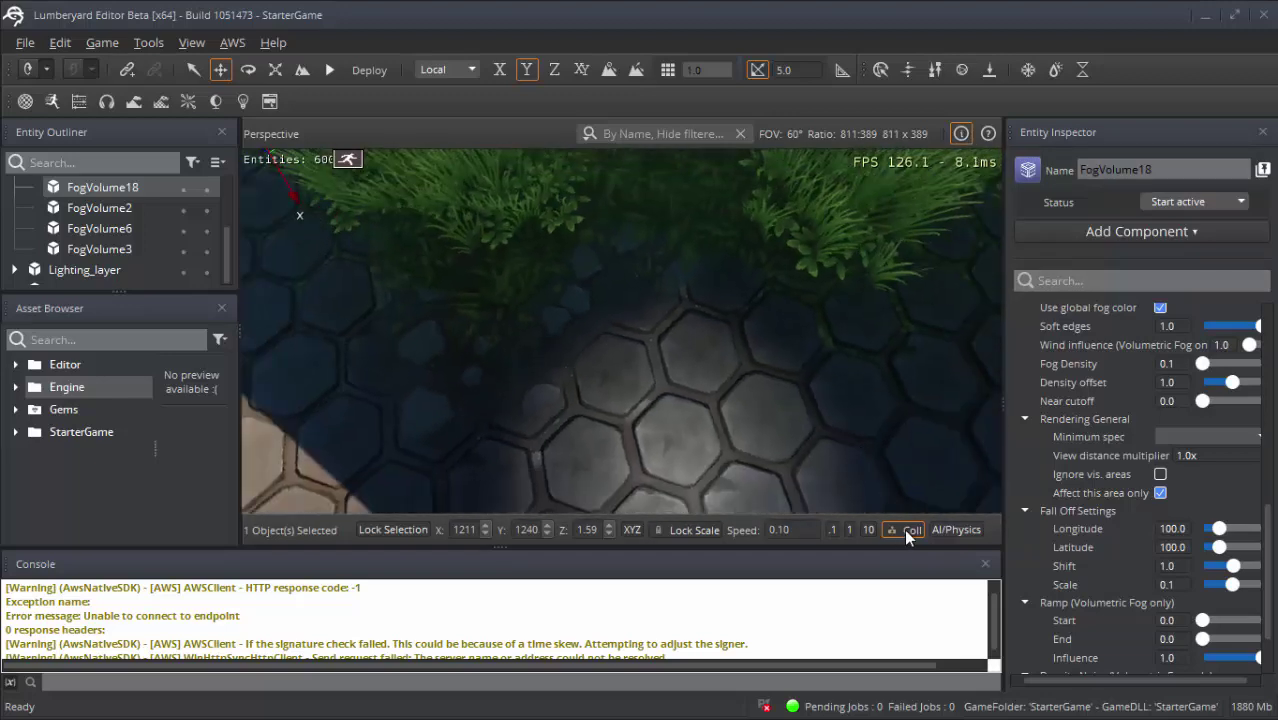
scroll(845, 440, up, 3)
scroll(845, 440, up, 3)
scroll(845, 440, up, 3)
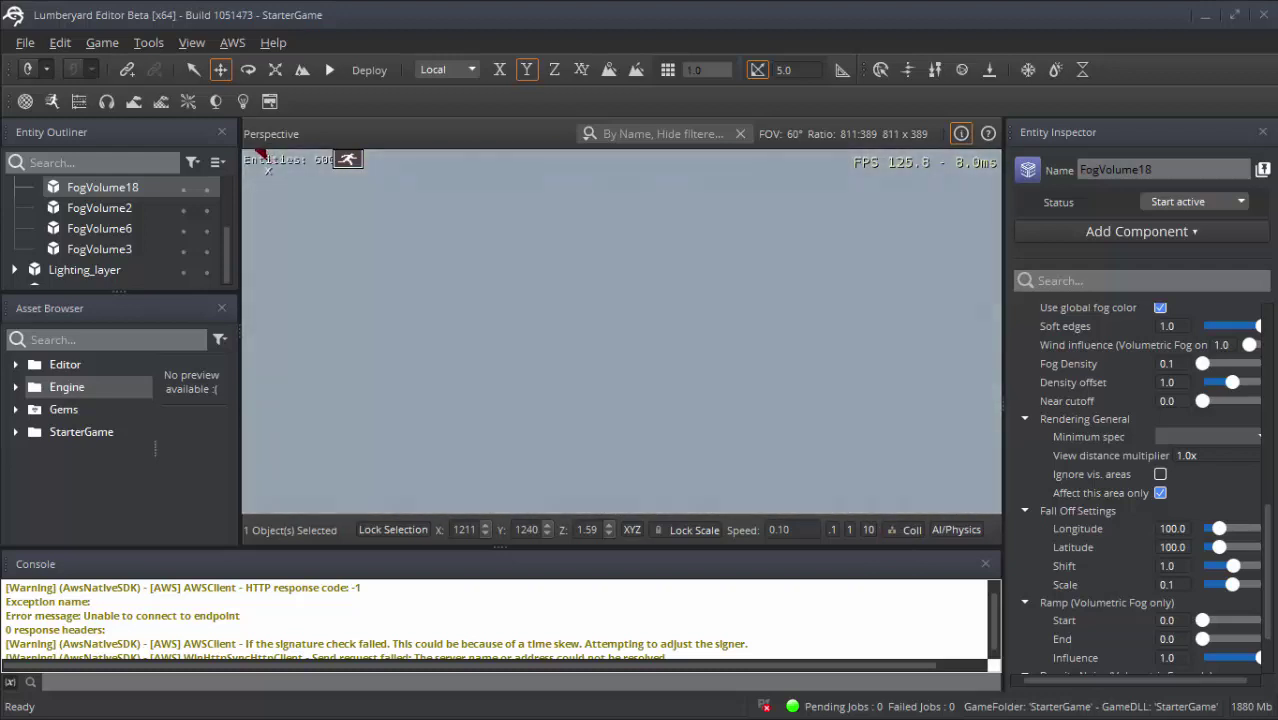
scroll(621, 331, down, 3)
scroll(621, 331, up, 3)
scroll(621, 331, down, 2)
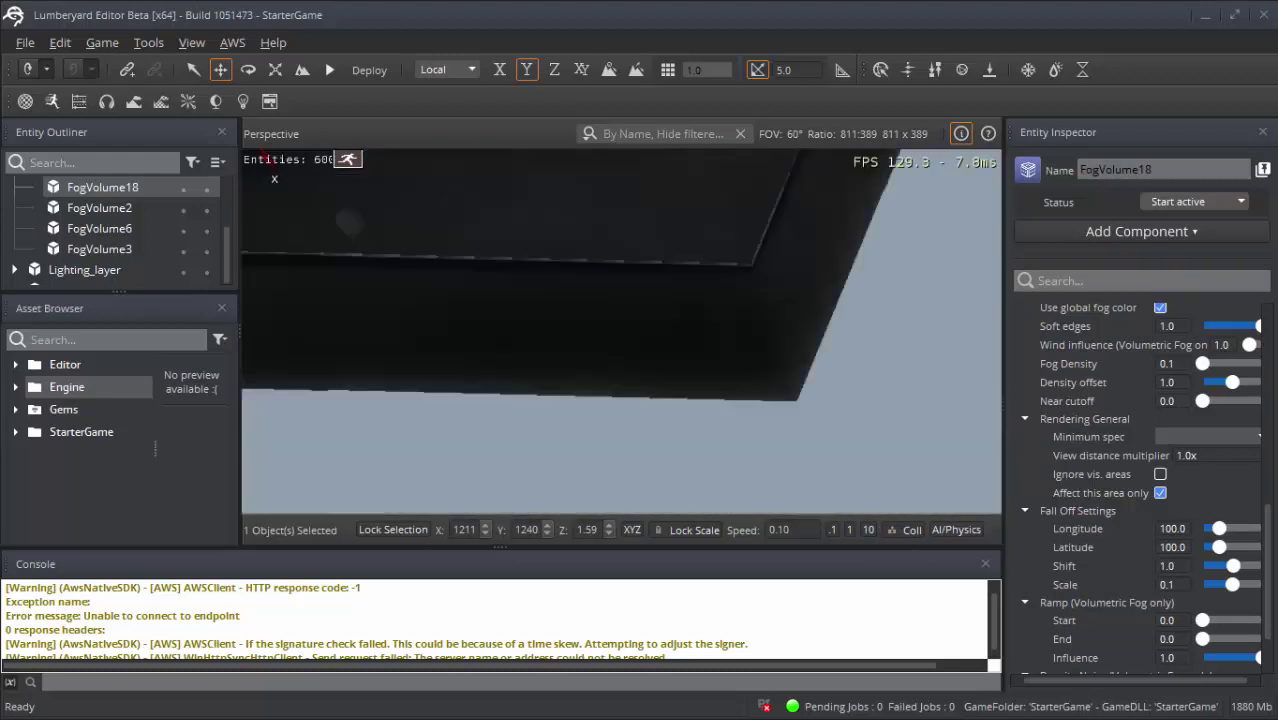
scroll(853, 499, down, 2)
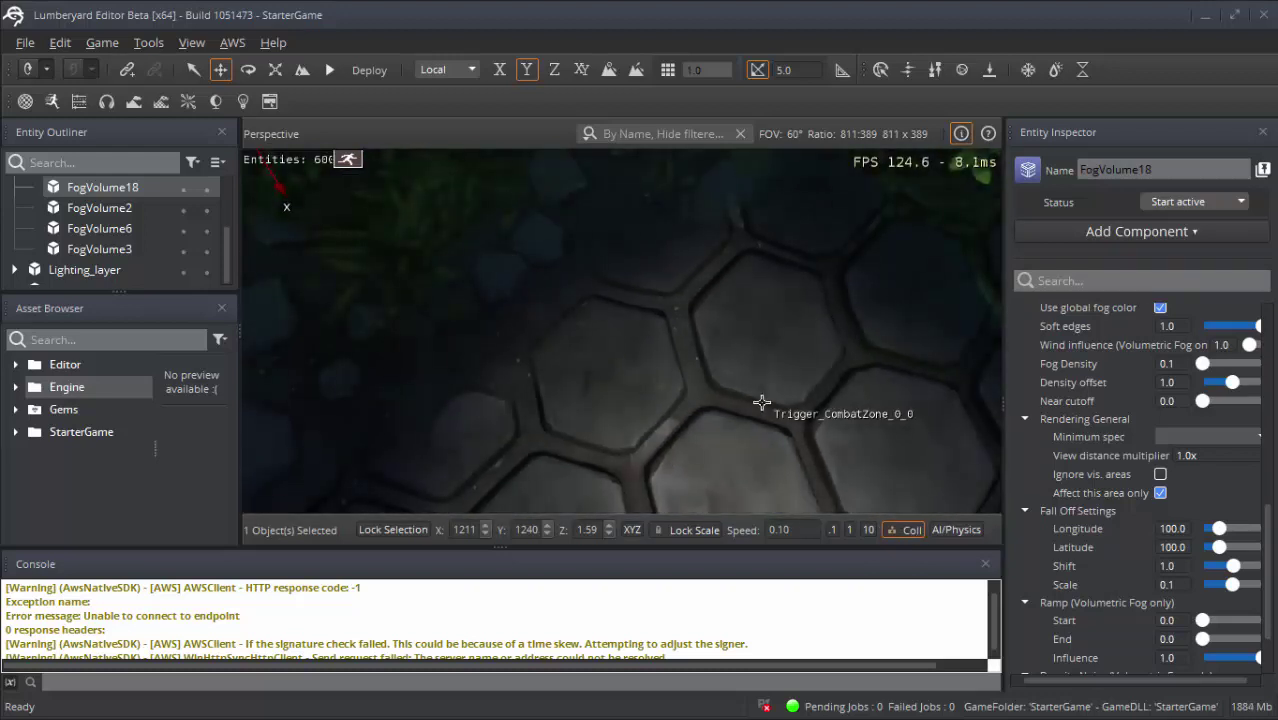
scroll(762, 402, down, 2)
scroll(762, 402, down, 2)
scroll(762, 402, down, 2)
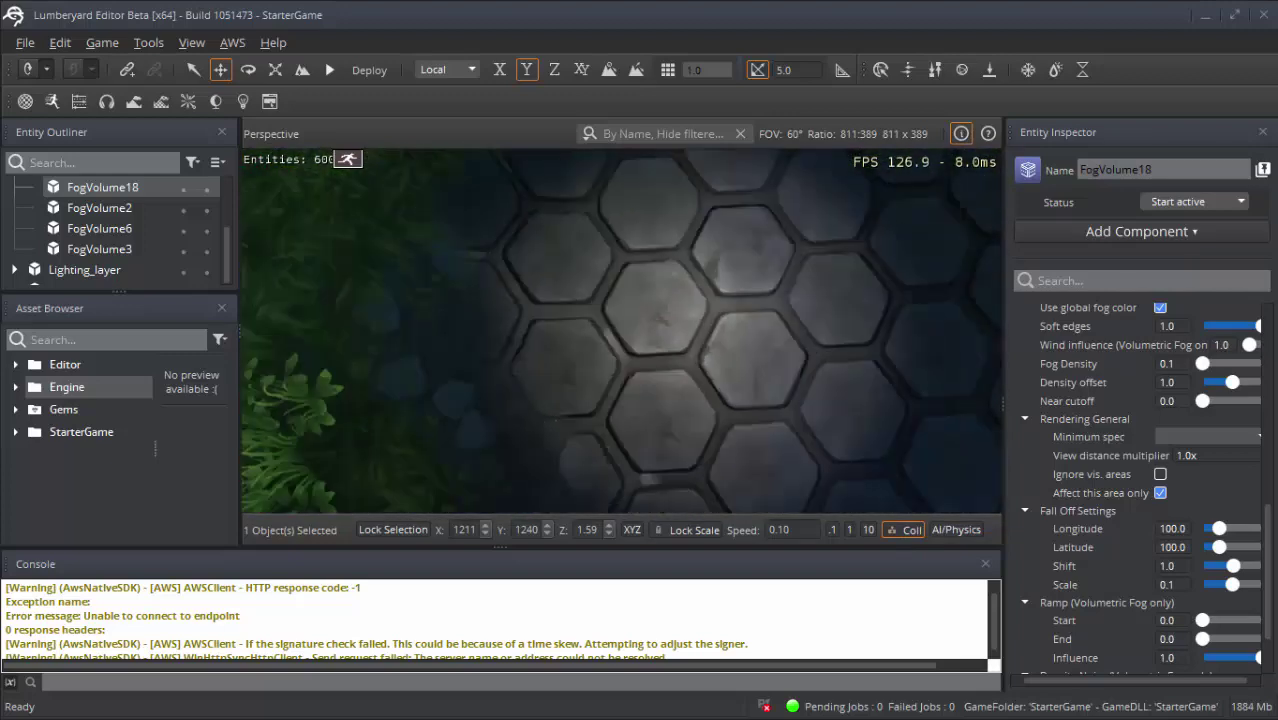
- Orbit across the hexagon floor and return camera speed to 1.00
right_drag(762, 402, 762, 402)
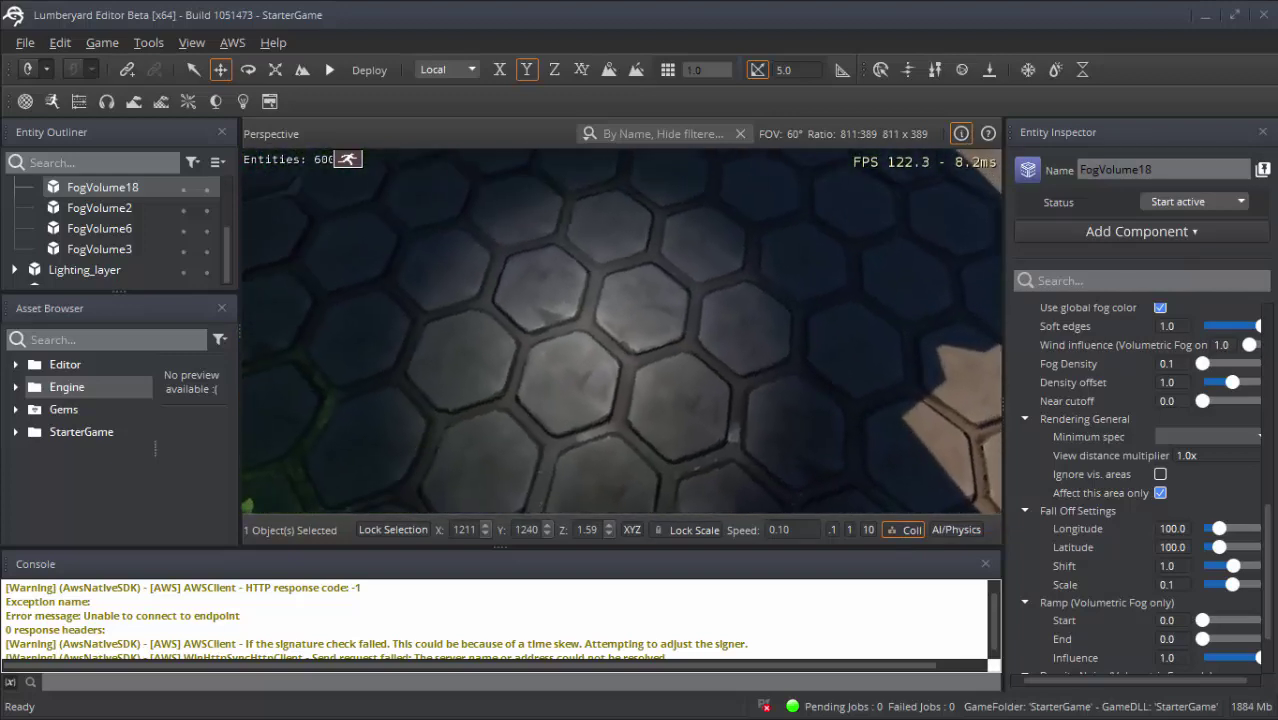
scroll(620, 333, up, 2)
scroll(620, 333, up, 2)
scroll(620, 333, up, 2)
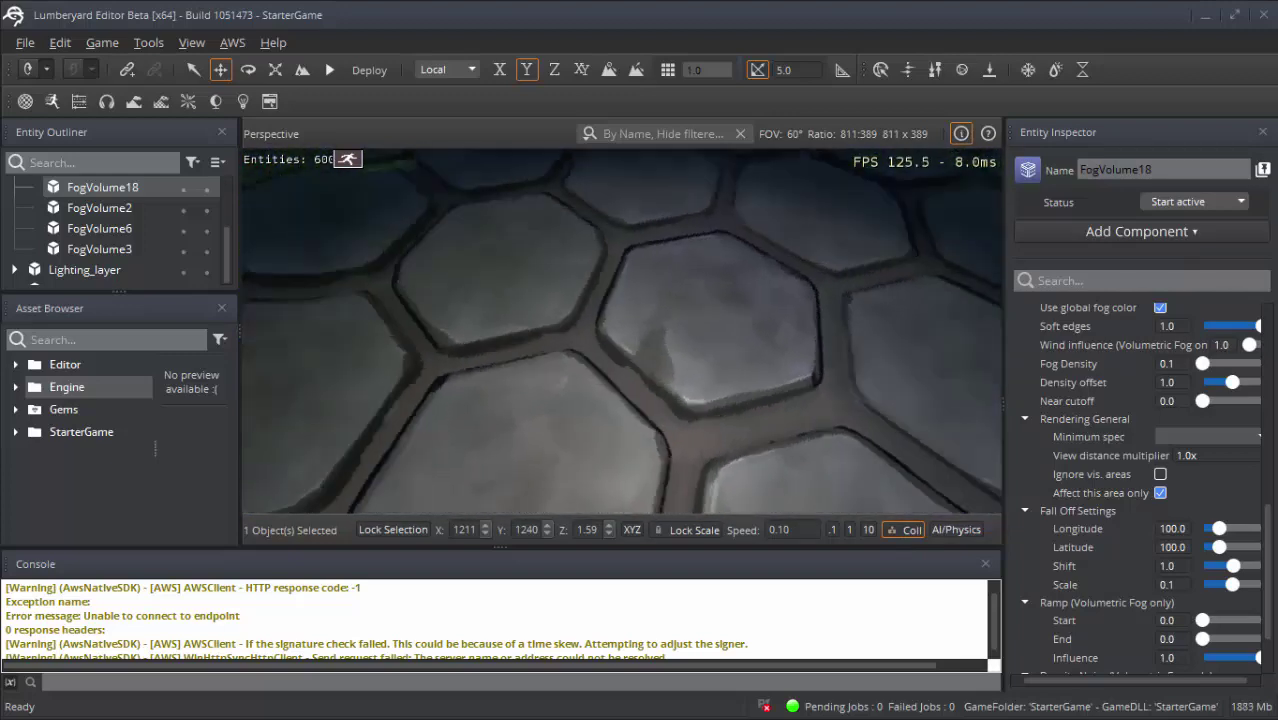
scroll(861, 499, down, 2)
scroll(861, 499, down, 2)
scroll(861, 499, down, 2)
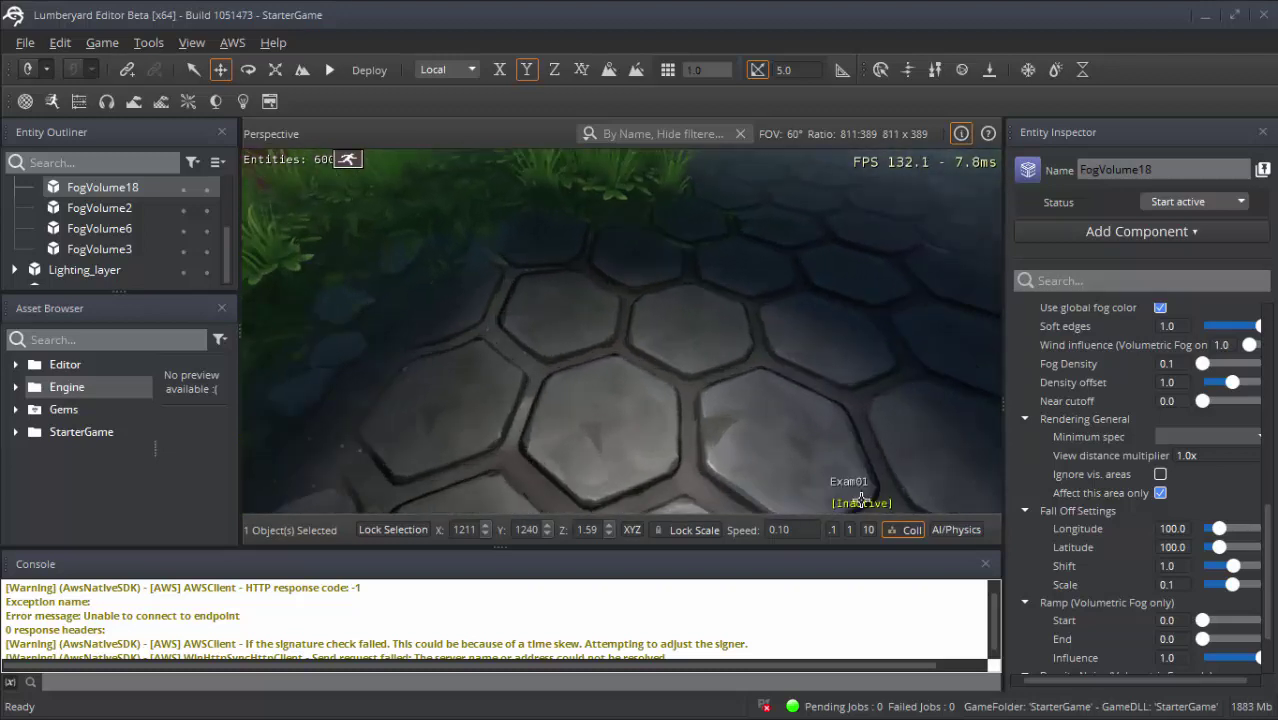
click(849, 530)
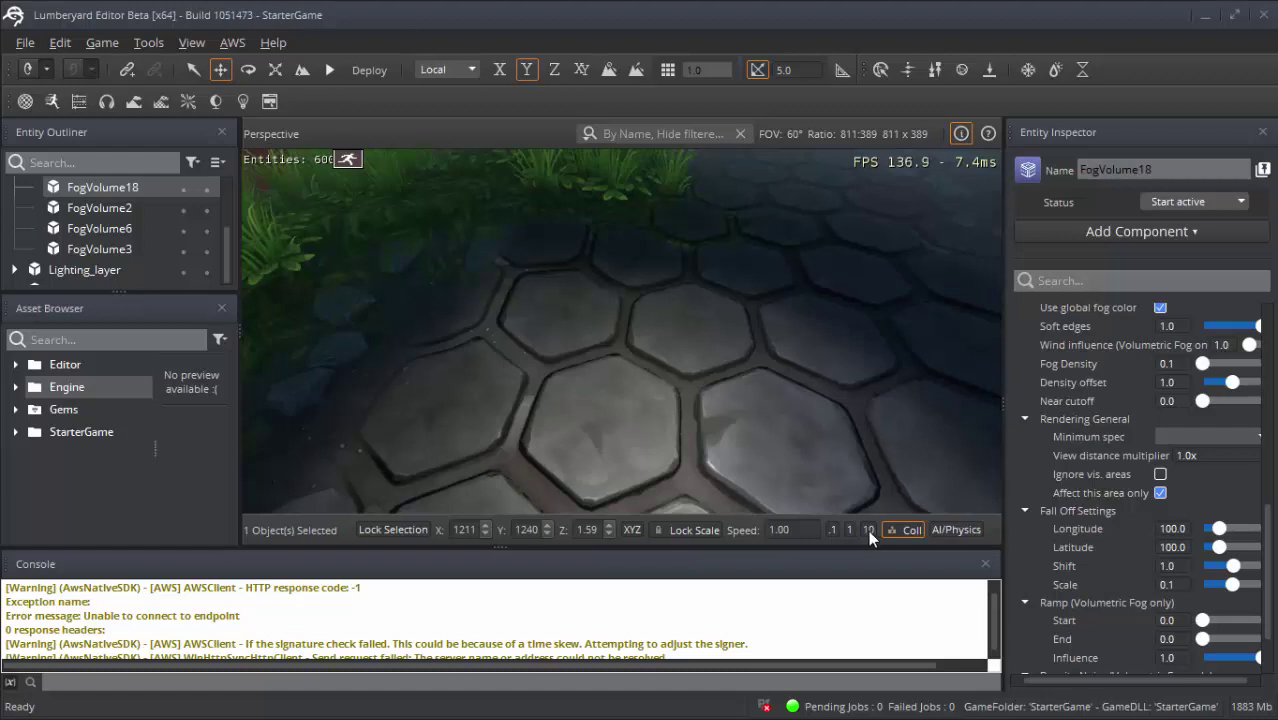
- Try the 10 preset, then set camera speed to 0.10 in the Speed field
click(868, 530)
click(831, 530)
double_click(797, 530)
text(0.10)
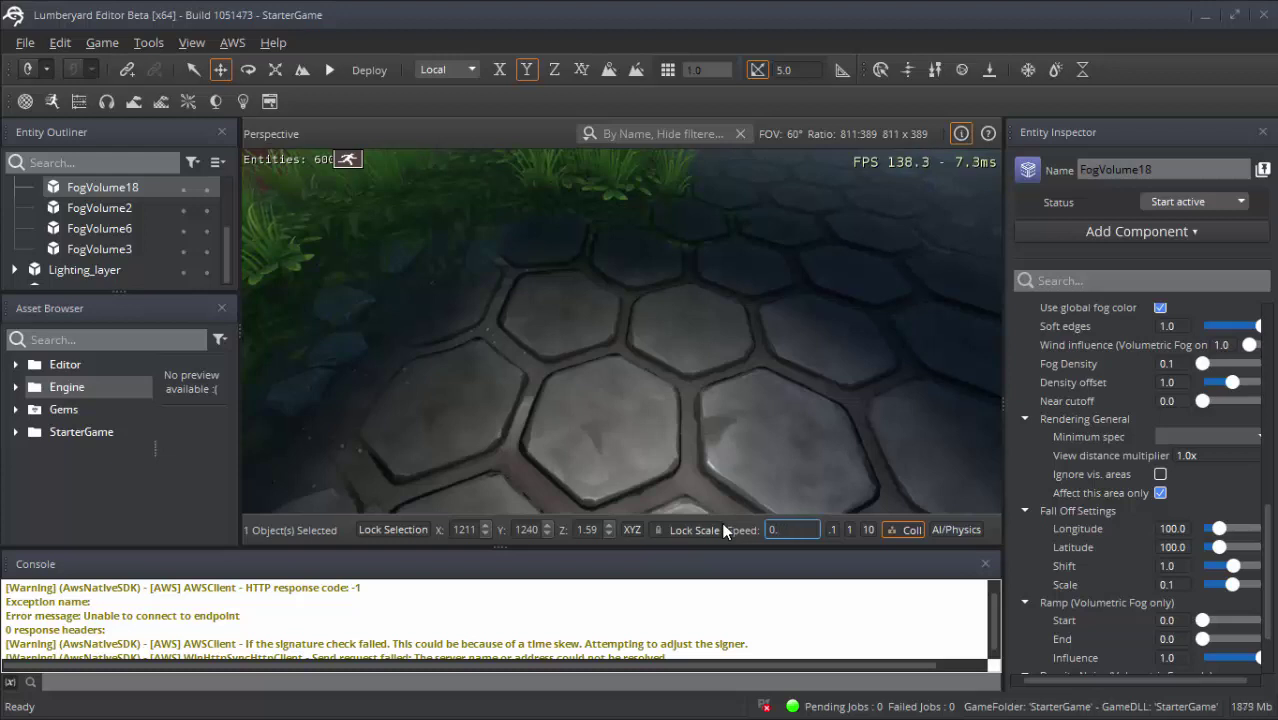
text(10)
right_drag(699, 443, 699, 443)
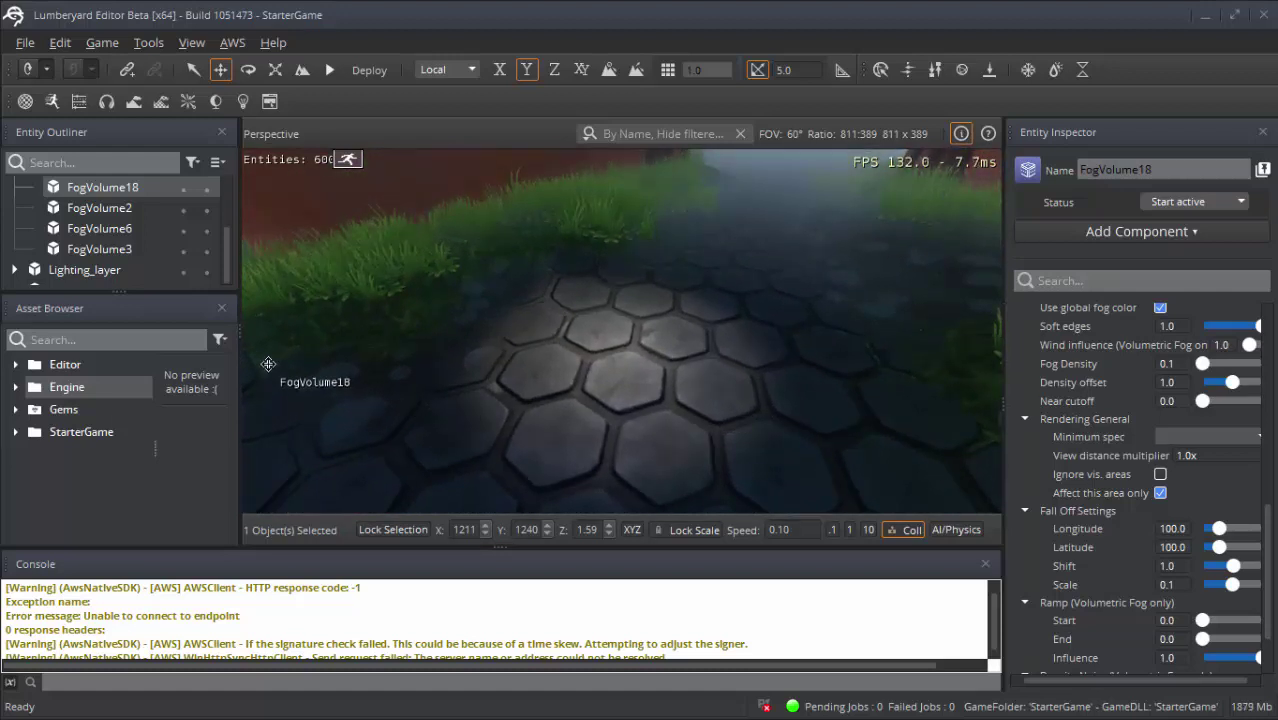
- Narrow the Entity Outliner, widen the Entity Inspector, and scroll the Outliner to the top
drag(241, 264, 191, 264)
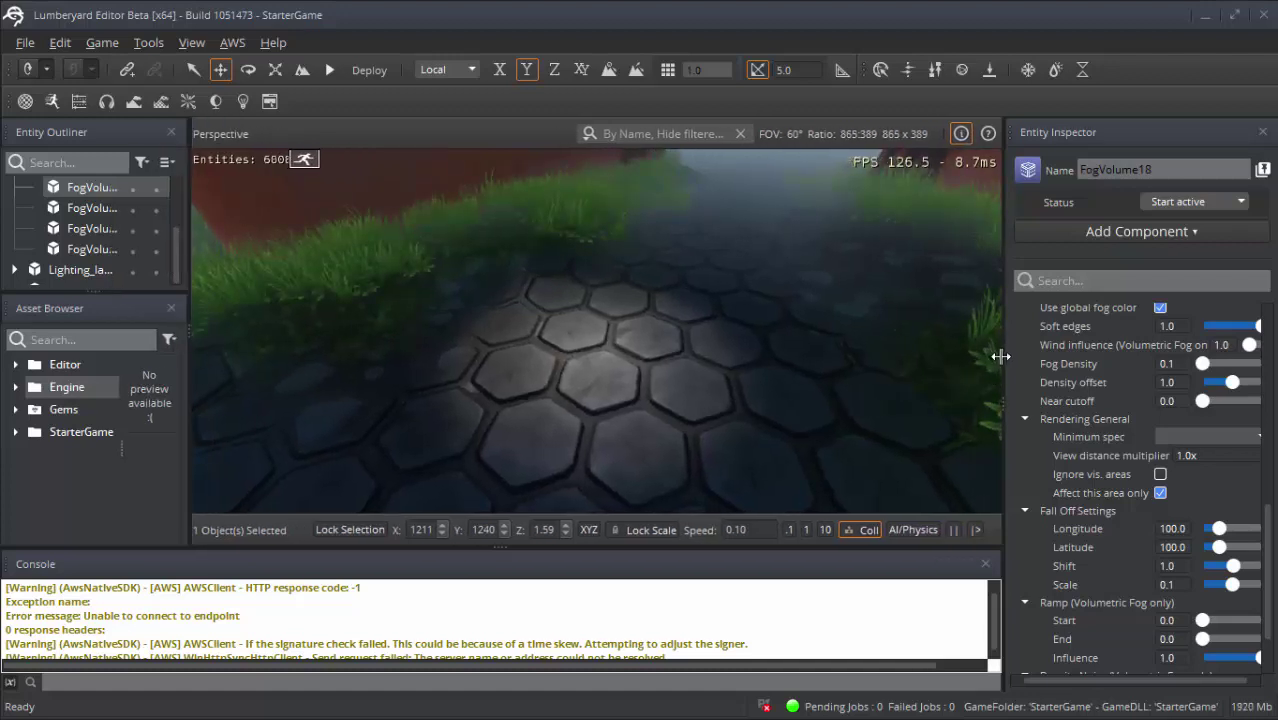
drag(999, 356, 933, 361)
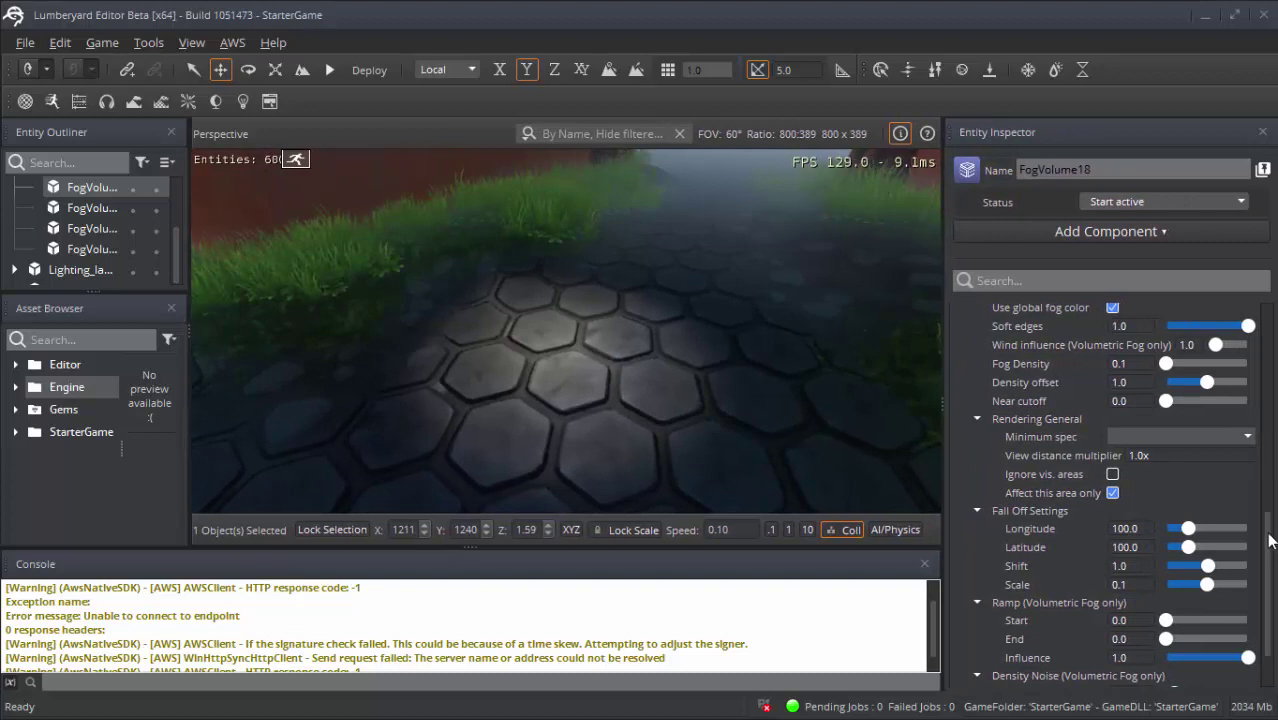
drag(1271, 543, 1274, 432)
scroll(1275, 434, up, 1)
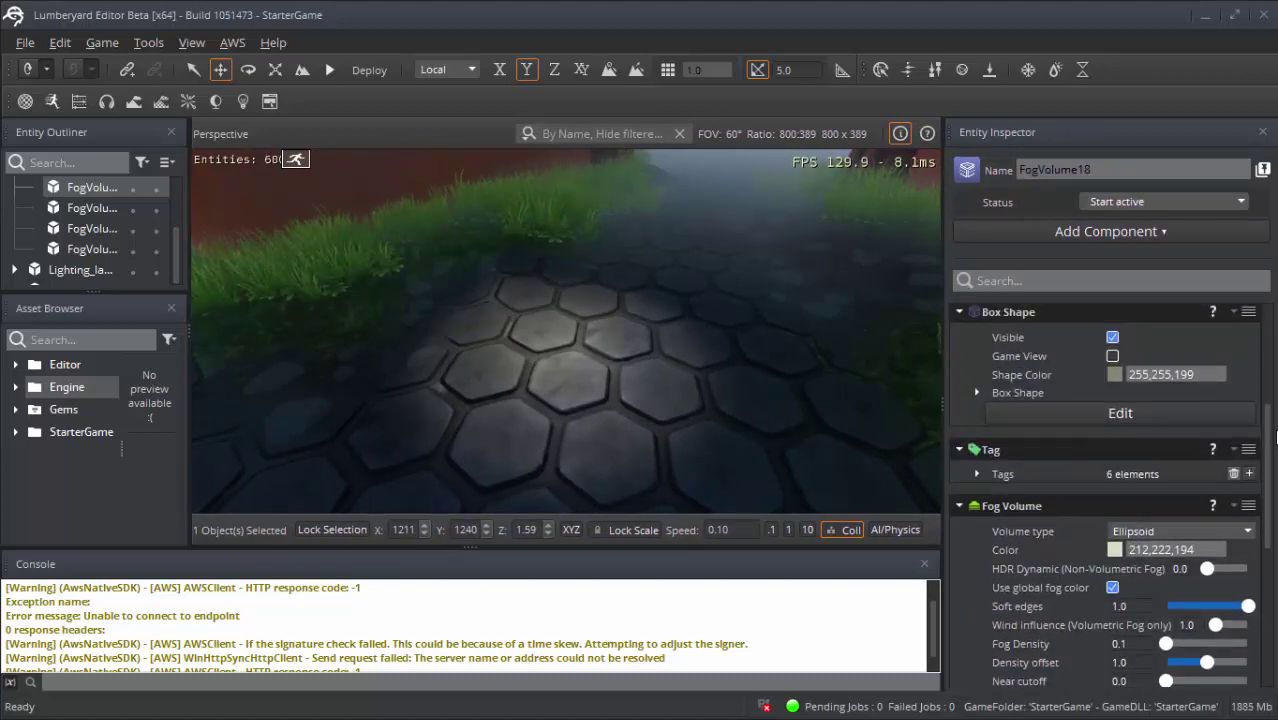
scroll(149, 211, up, 3)
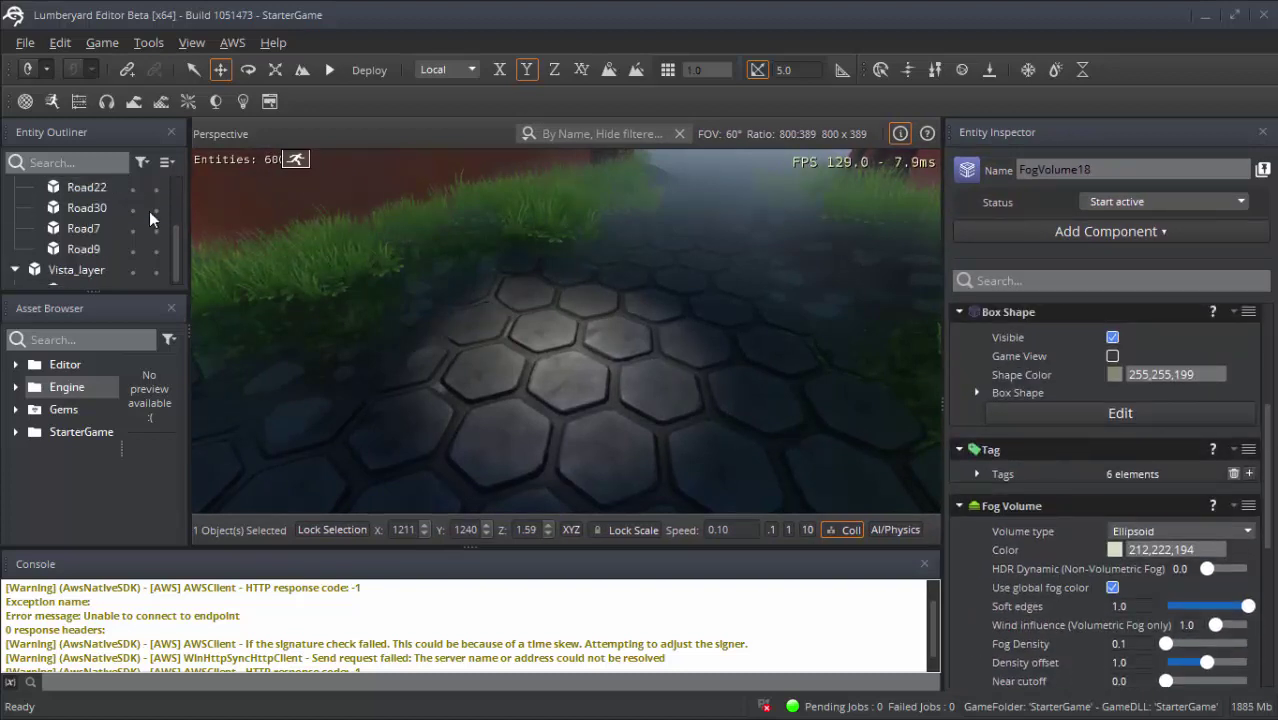
scroll(170, 213, up, 3)
drag(174, 240, 174, 174)
- Select Exam01 and review its Point Light settings, browsing the component list without adding anything
click(60, 186)
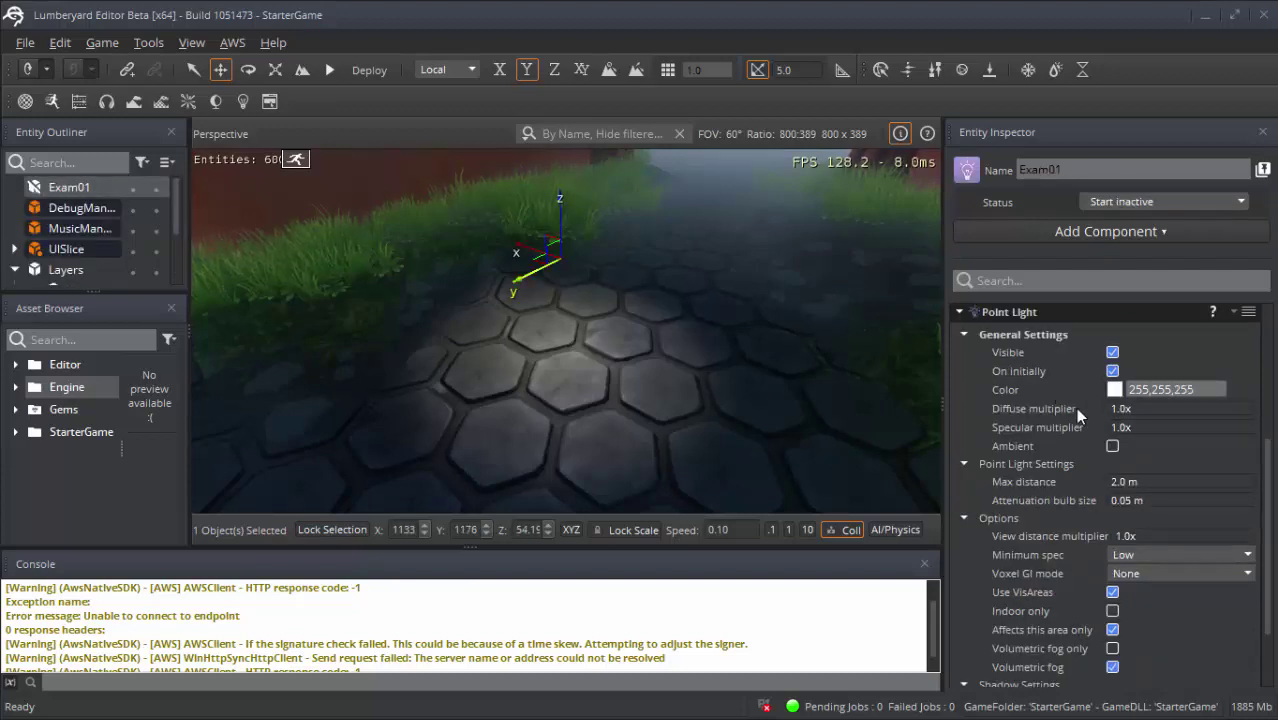
scroll(990, 300, up, 1)
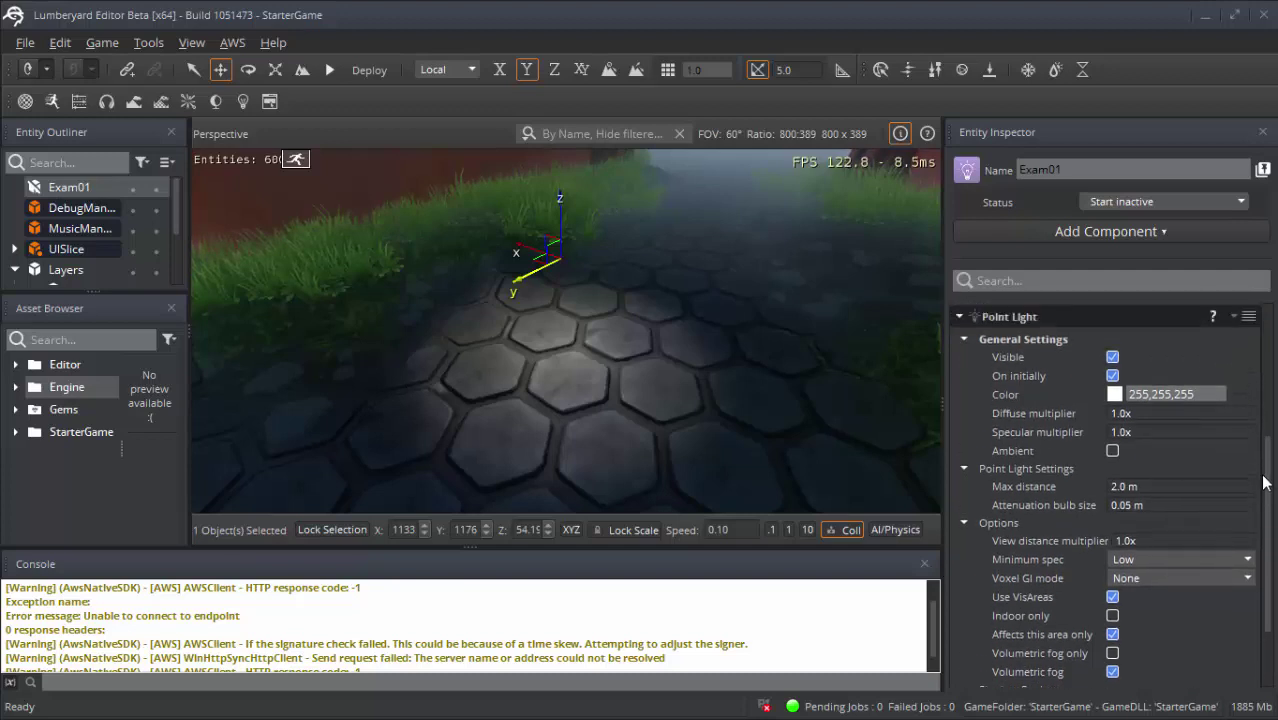
scroll(1213, 483, down, 2)
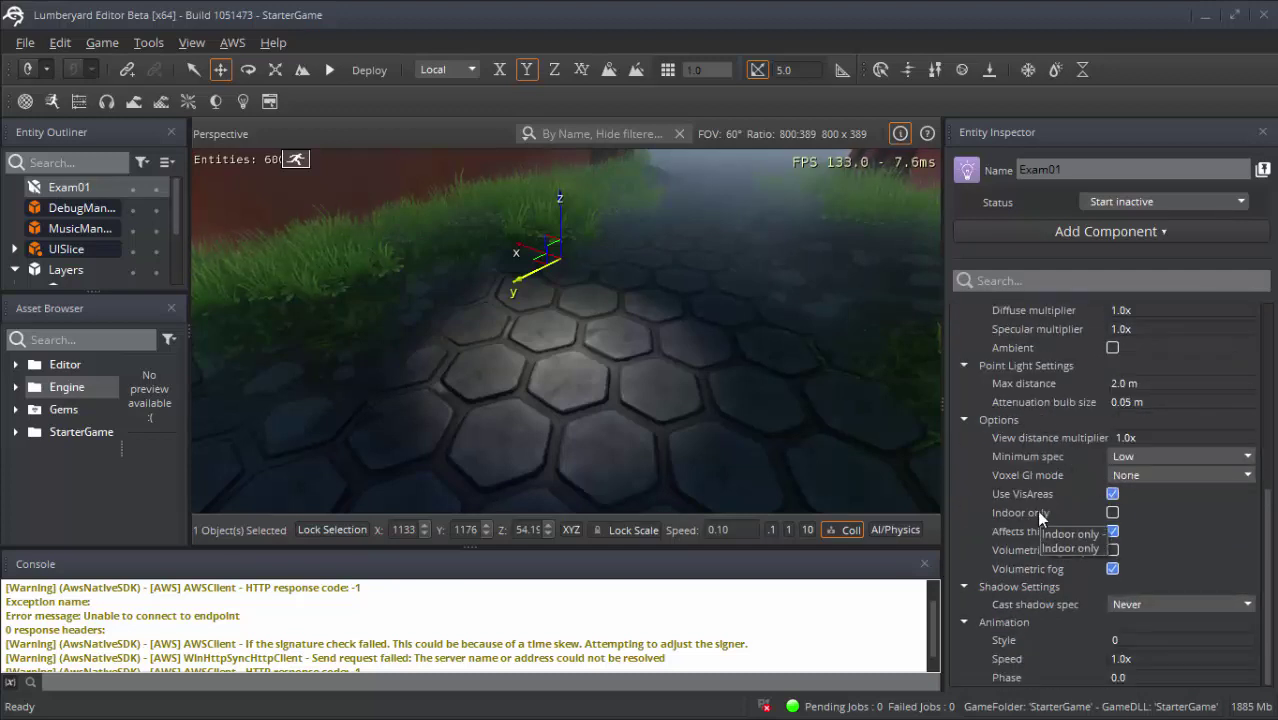
click(1078, 233)
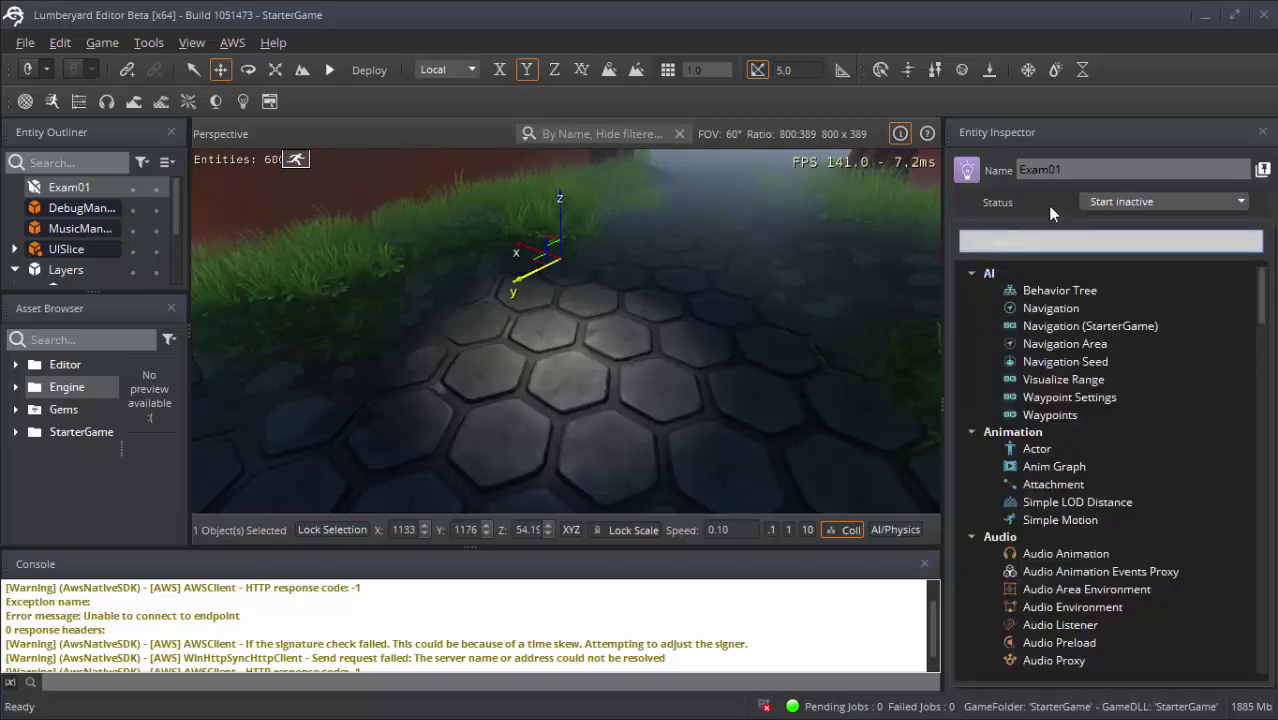
scroll(1100, 382, down, 10)
scroll(1100, 380, down, 8)
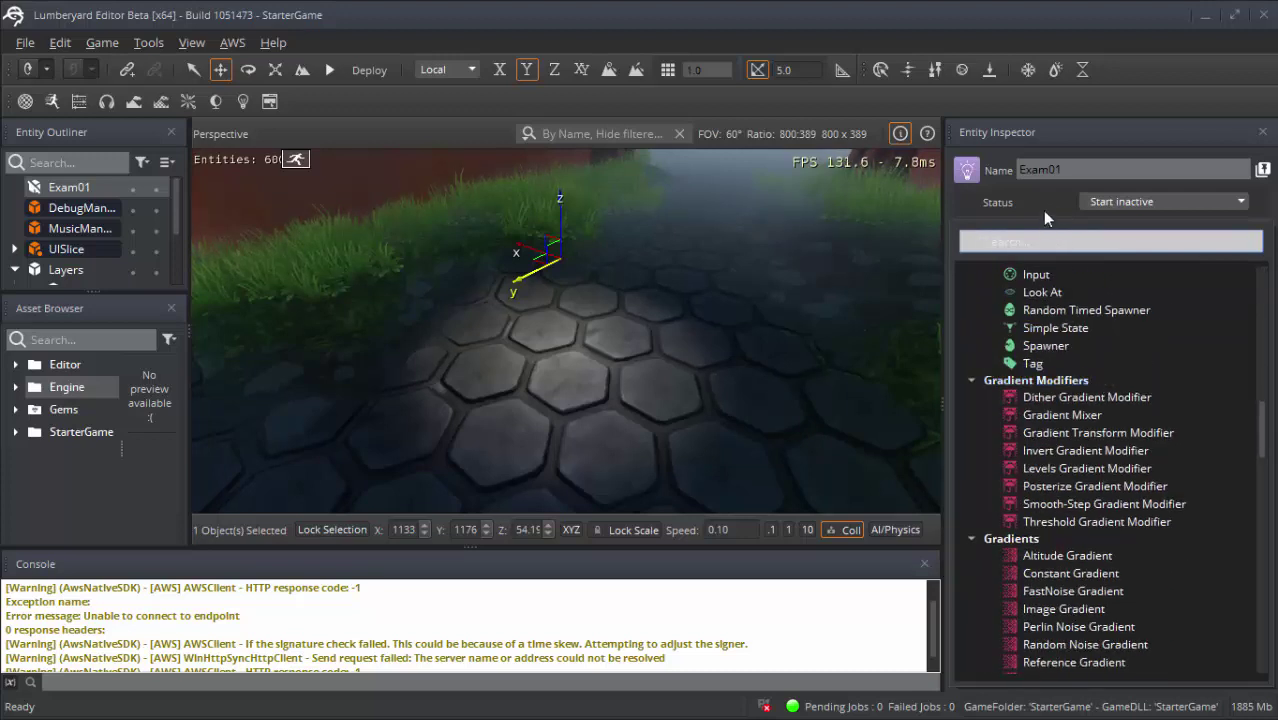
key(Escape)
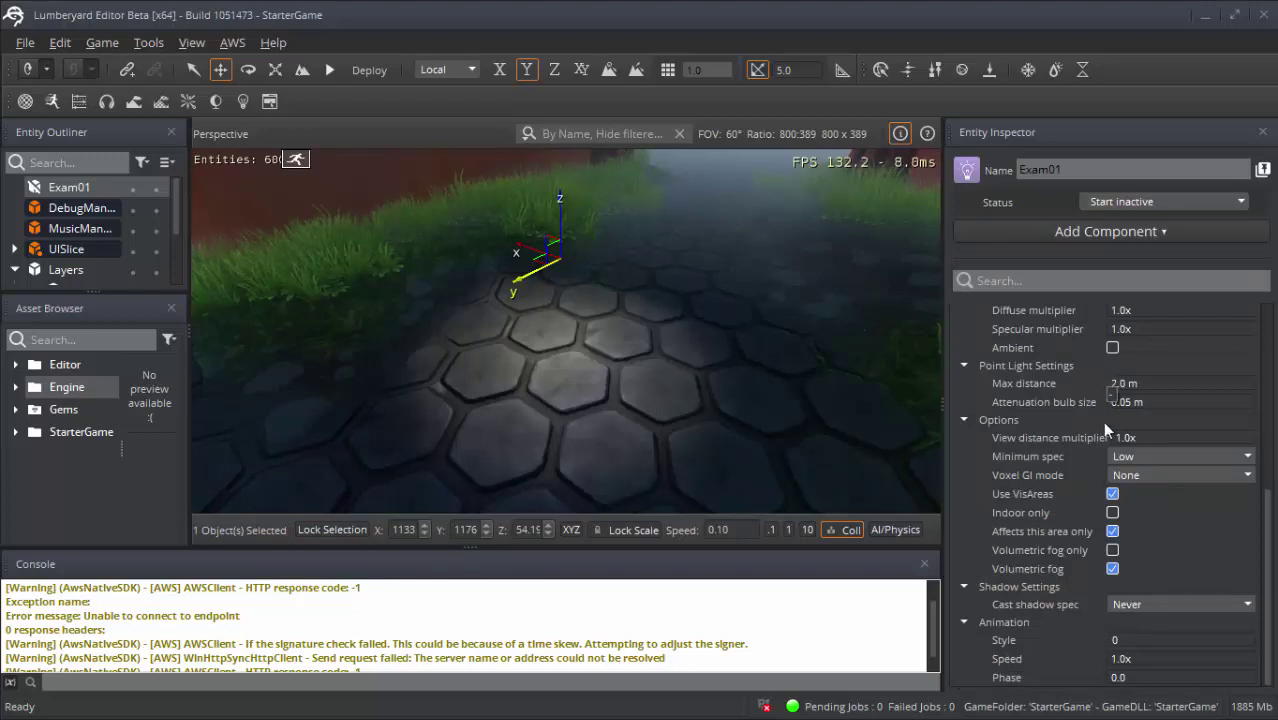
scroll(1106, 420, up, 2)
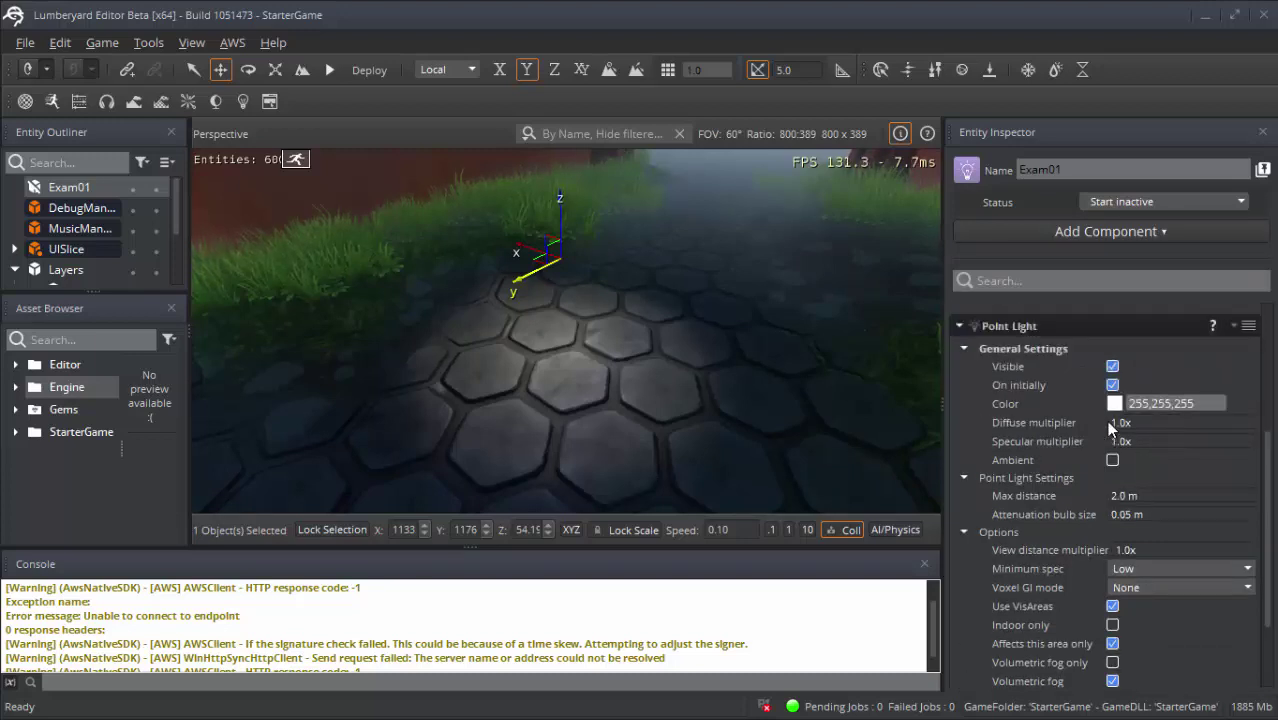
- Raise Exam01's diffuse multiplier to 10, nudge the light up, and run the simulation
click(1172, 421)
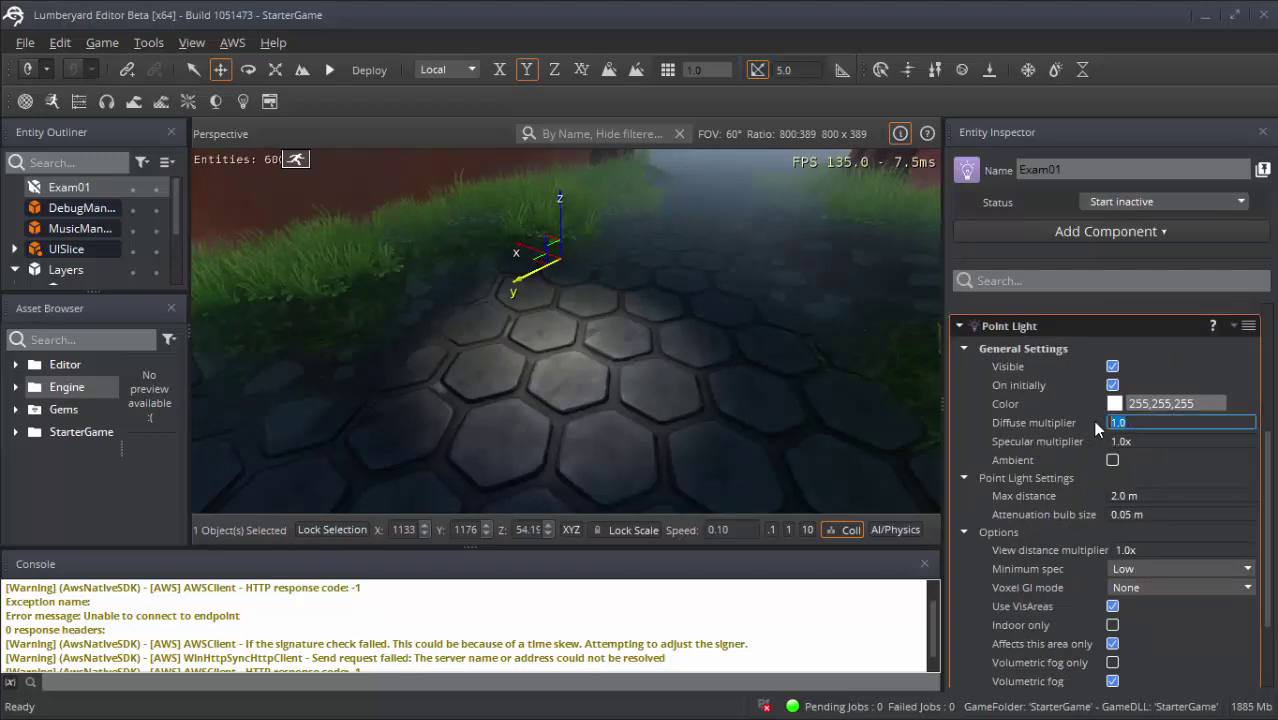
text(3)
key(Return)
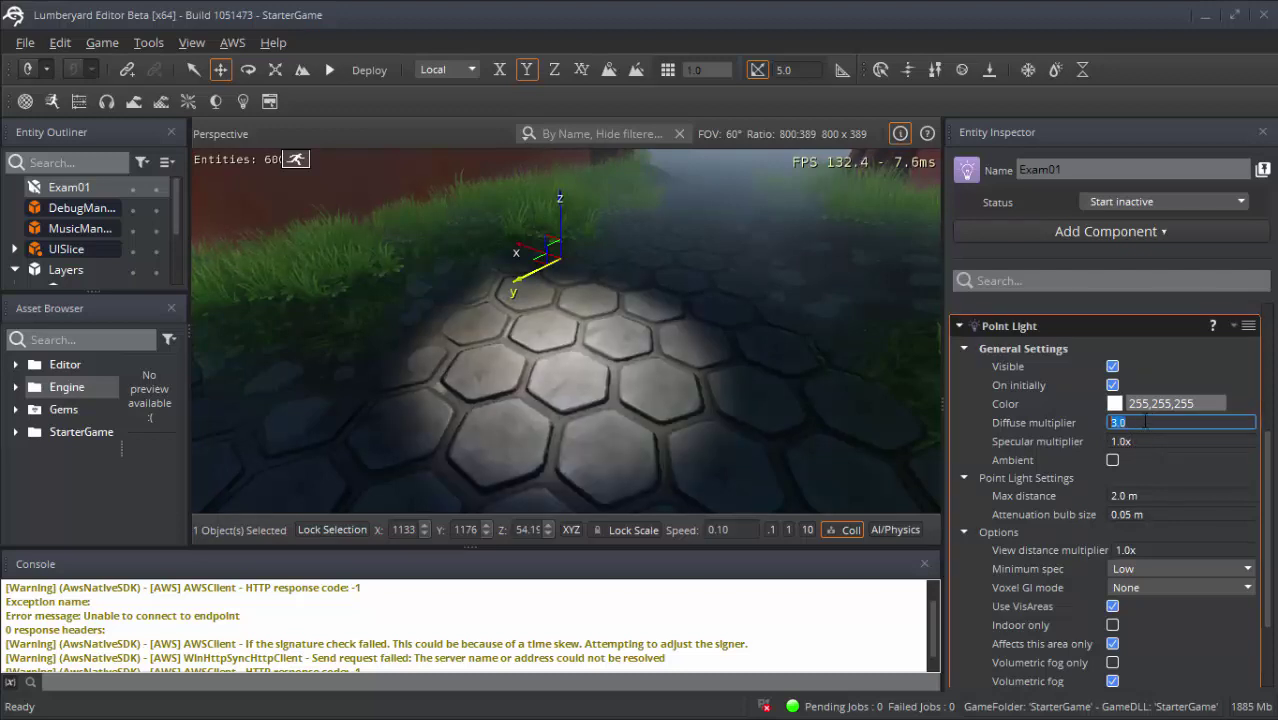
text(10)
key(Return)
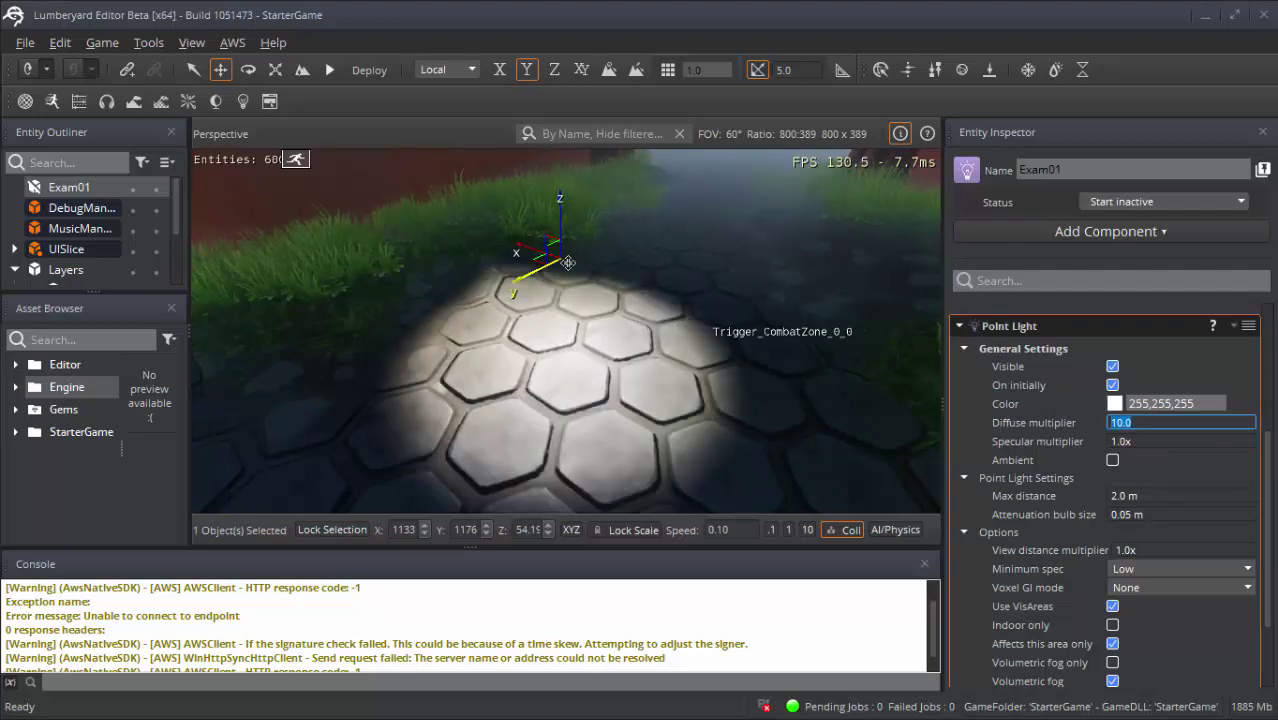
mouse_move(568, 228)
mouse_down()
mouse_move(571, 205)
mouse_move(571, 238)
mouse_up()
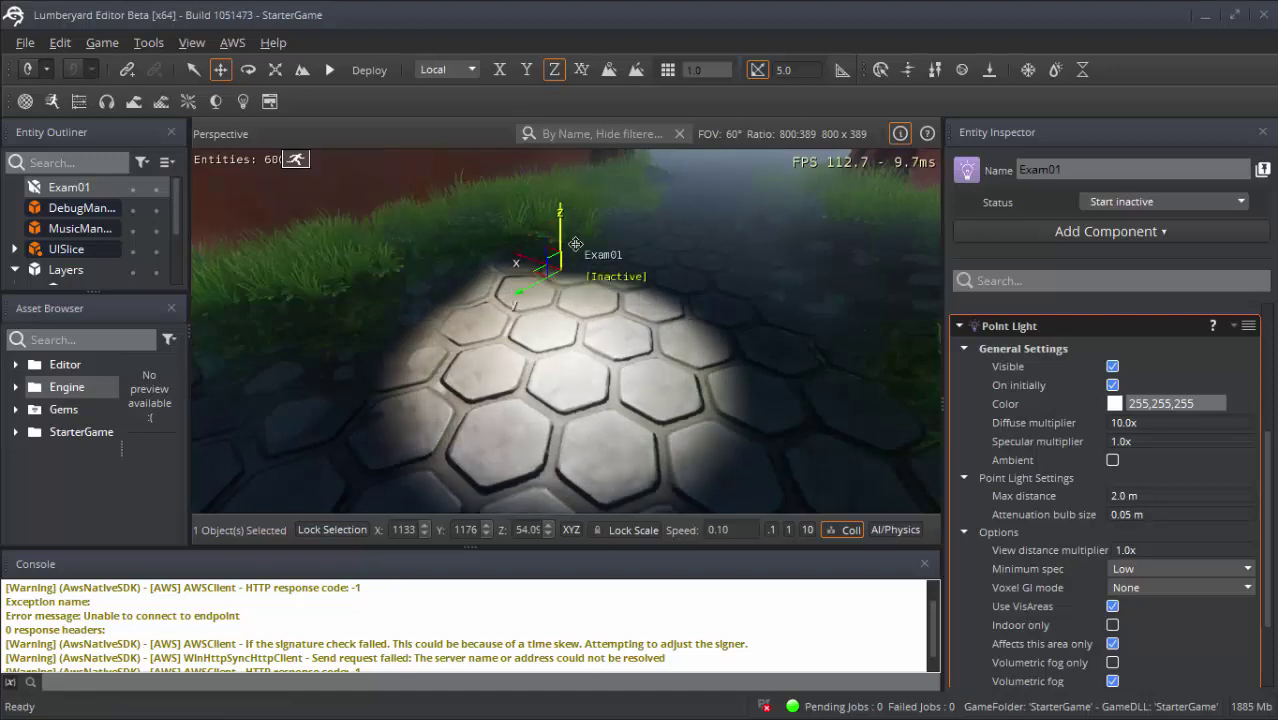
click(889, 530)
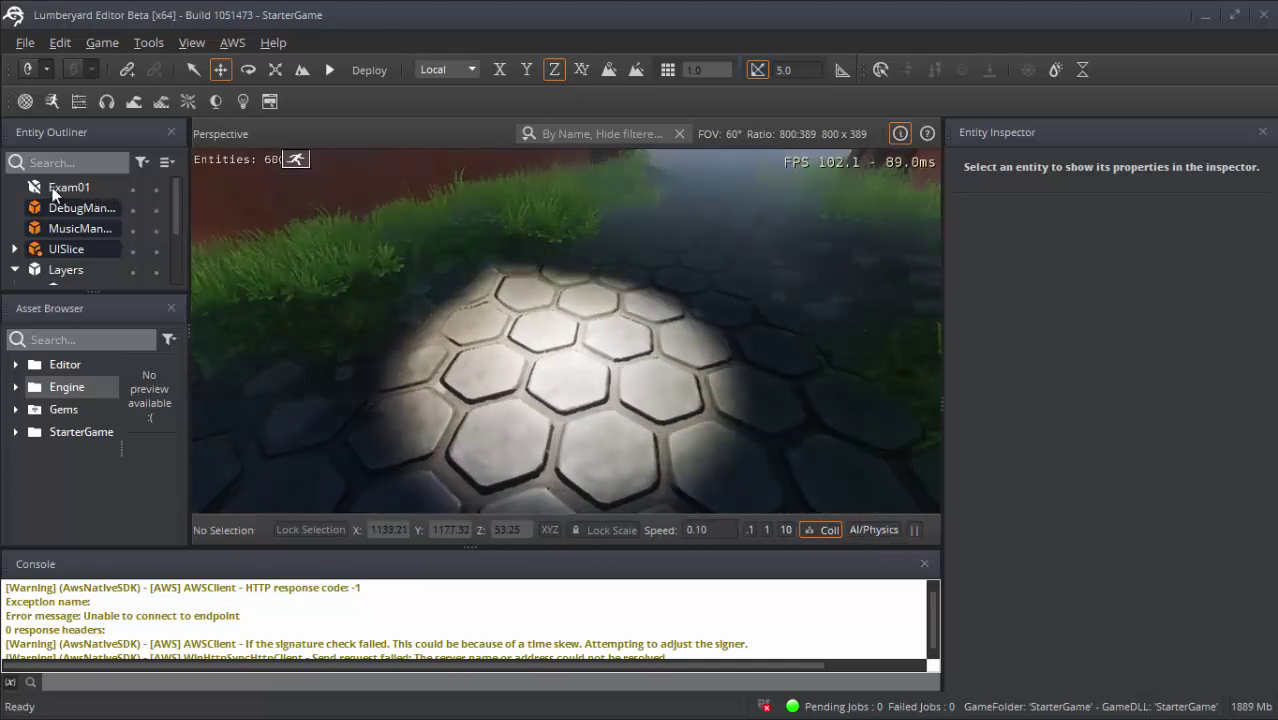
- Set Exam01's status to Start active and run the simulation to check its light
click(52, 188)
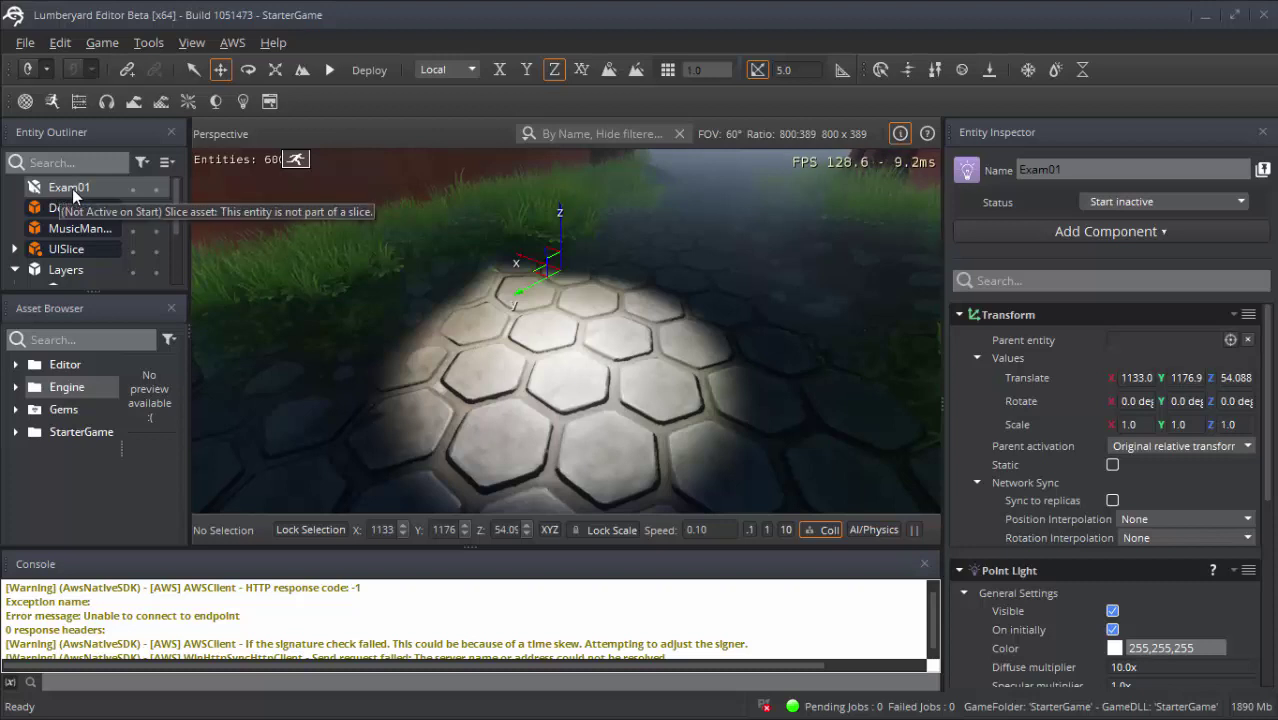
click(1141, 203)
click(1122, 223)
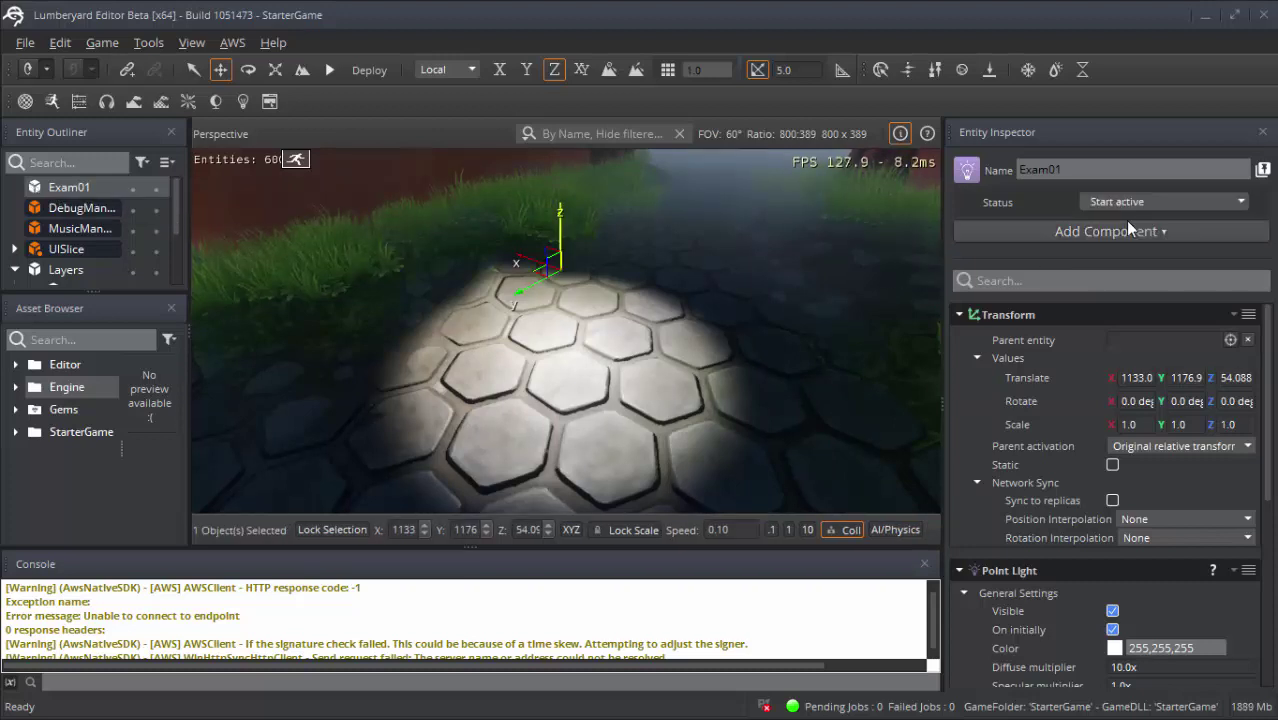
click(890, 530)
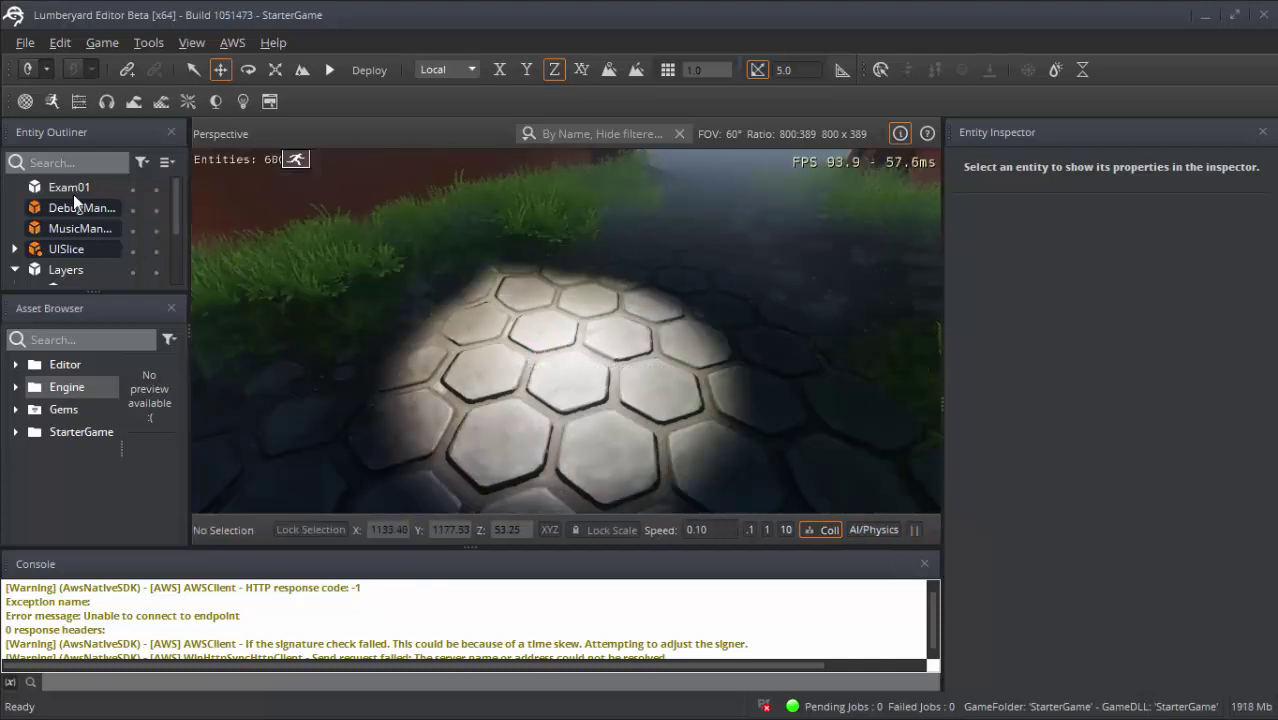
click(71, 187)
scroll(1178, 457, down, 3)
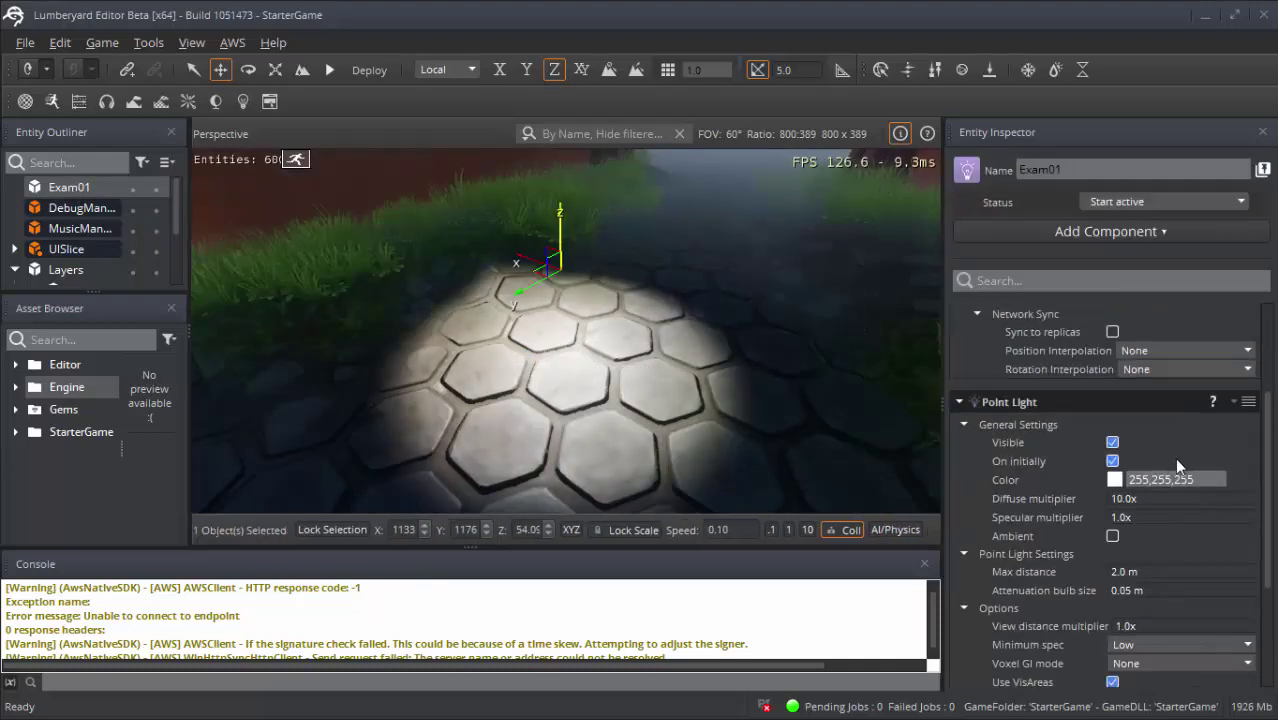
- Change Exam01's point light colour to lavender purple (148,99,255)
click(1112, 480)
drag(638, 190, 961, 33)
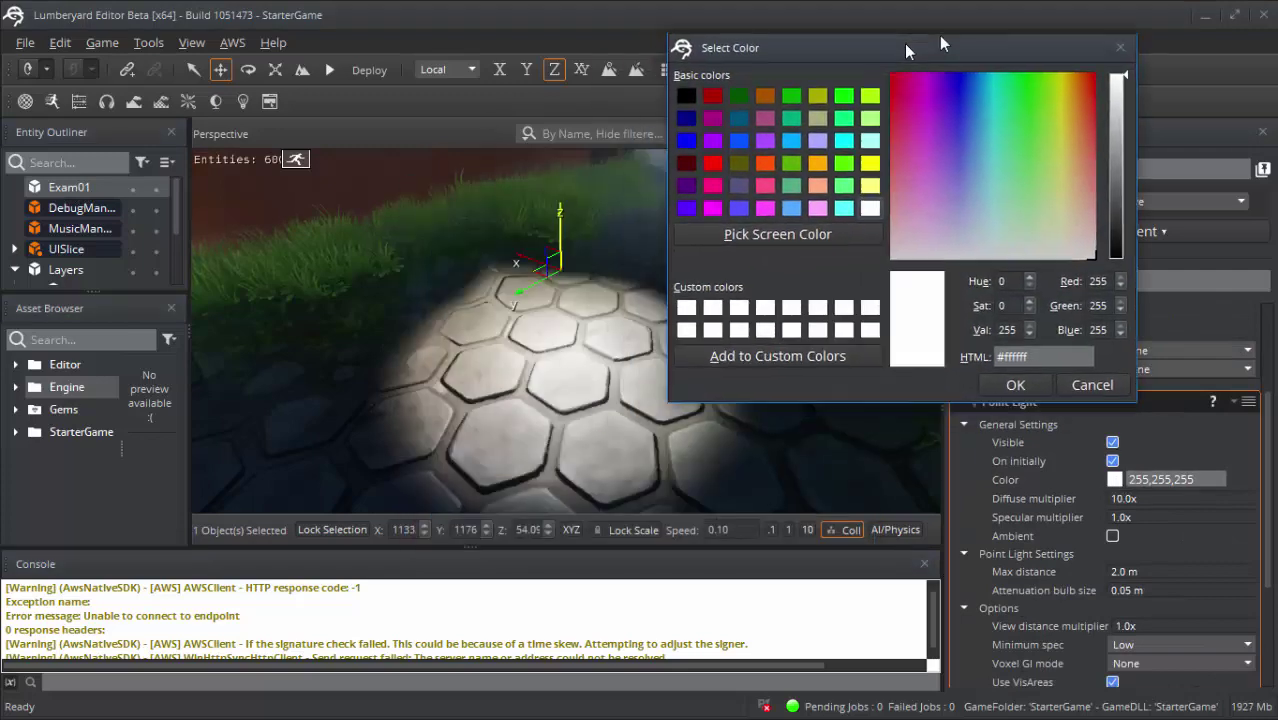
click(1066, 101)
click(1002, 145)
mouse_move(993, 143)
mouse_down()
mouse_move(1016, 100)
mouse_move(1008, 180)
mouse_move(997, 126)
mouse_move(976, 115)
mouse_move(1008, 131)
mouse_up()
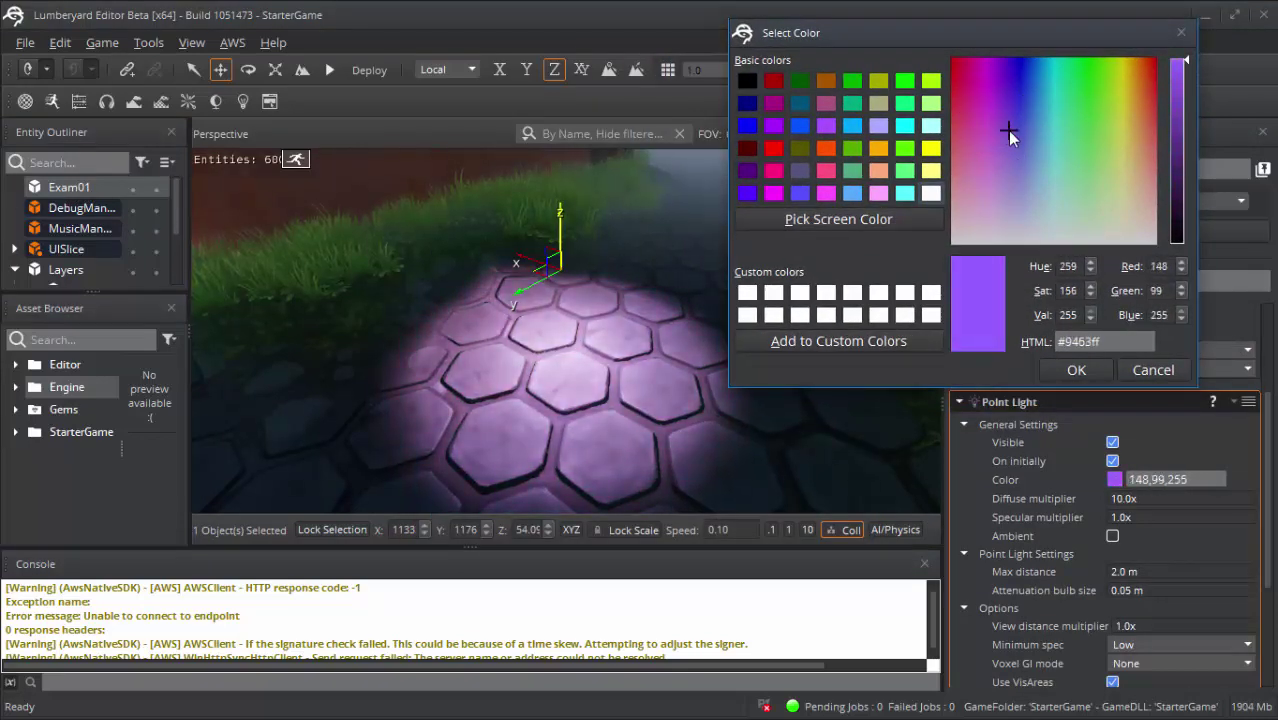
click(1076, 370)
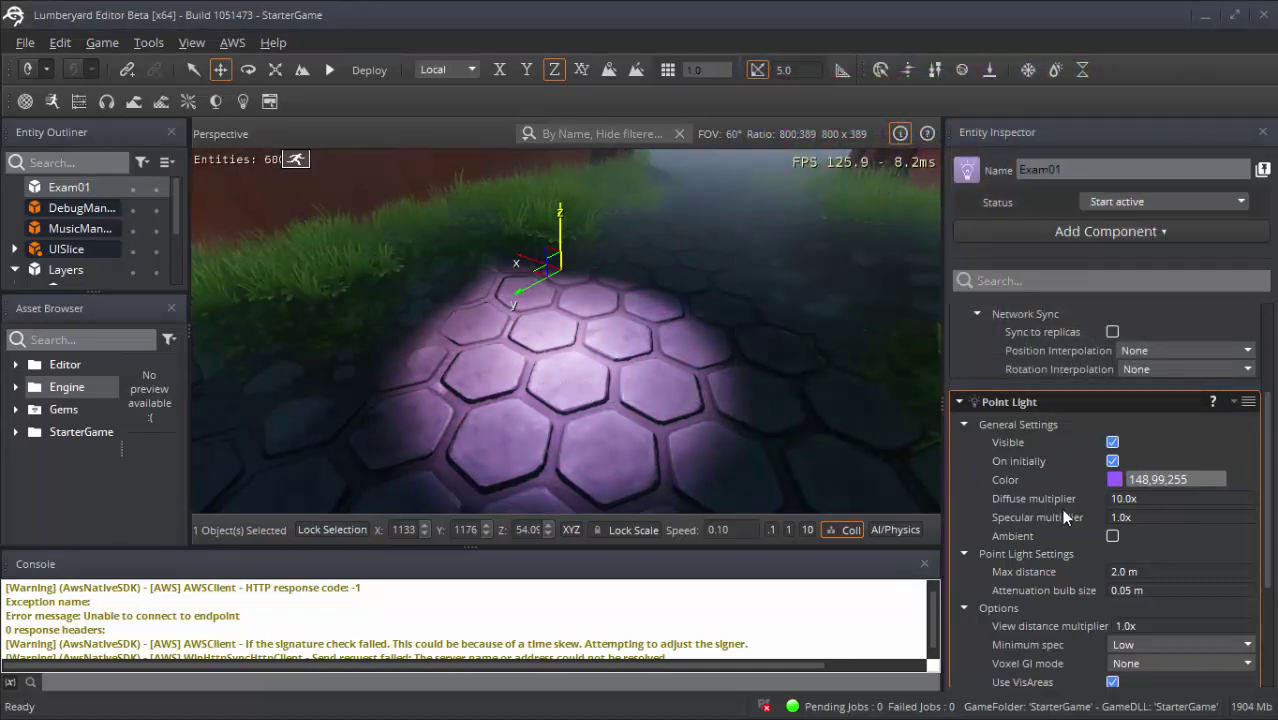
scroll(1098, 528, down, 1)
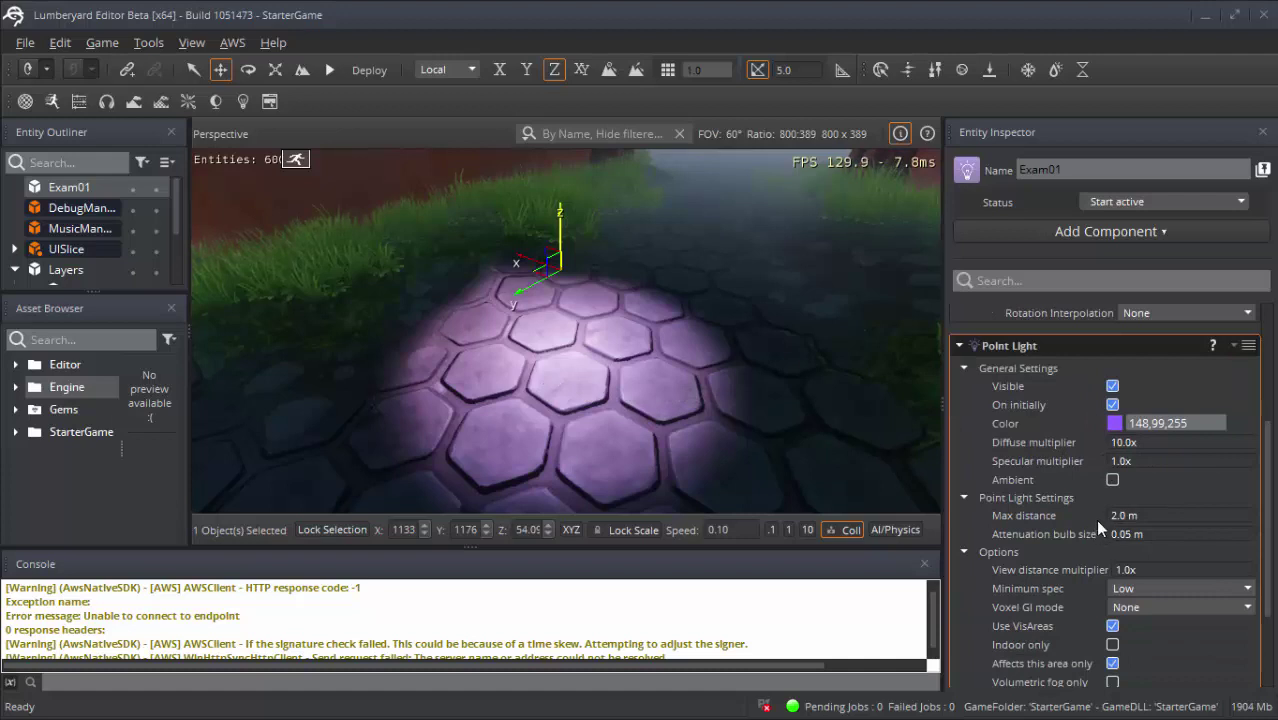
click(1143, 515)
drag(1143, 515, 1096, 516)
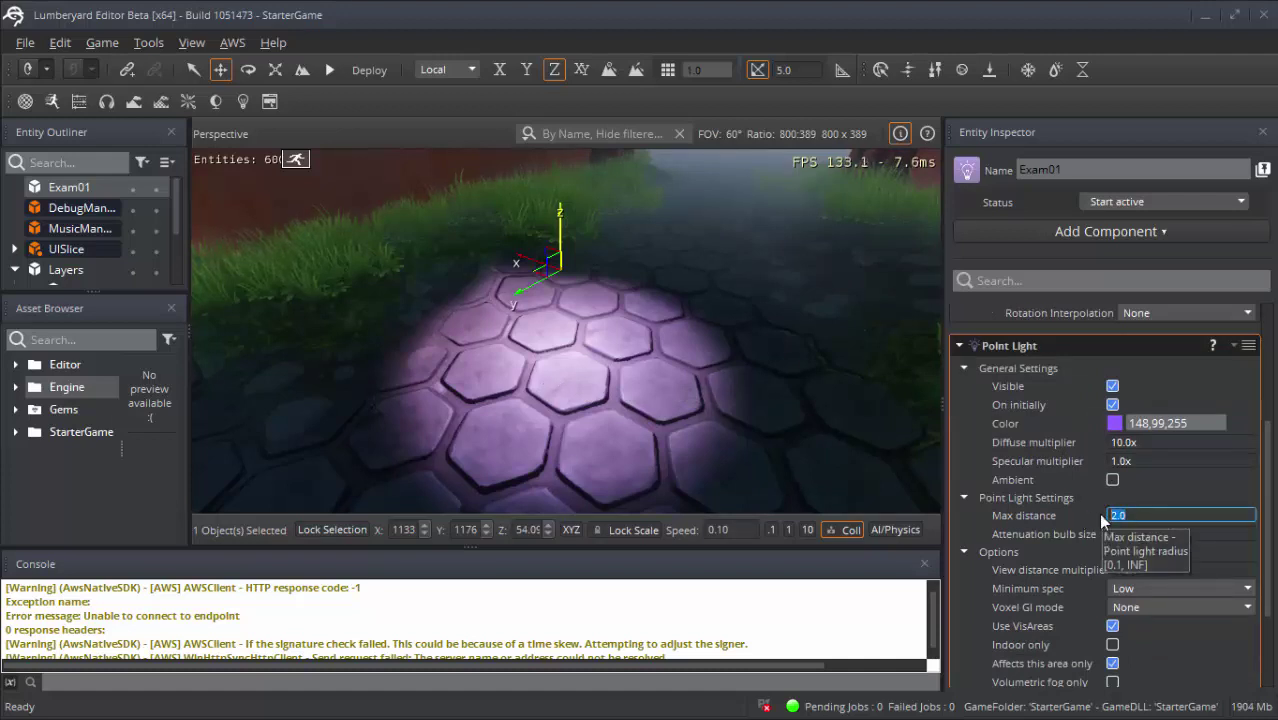
text(0.5)
key(Return)
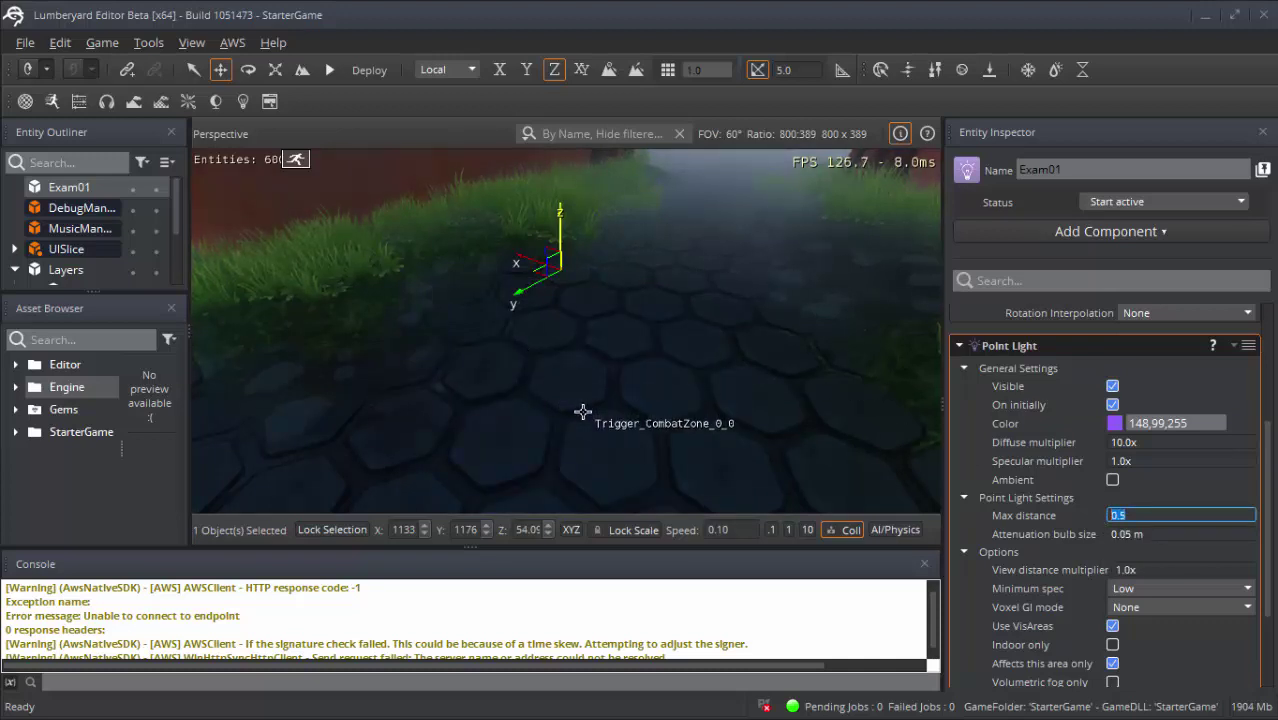
mouse_move(583, 412)
right_down()
mouse_move(583, 470)
mouse_move(583, 410)
right_up()
click(1154, 515)
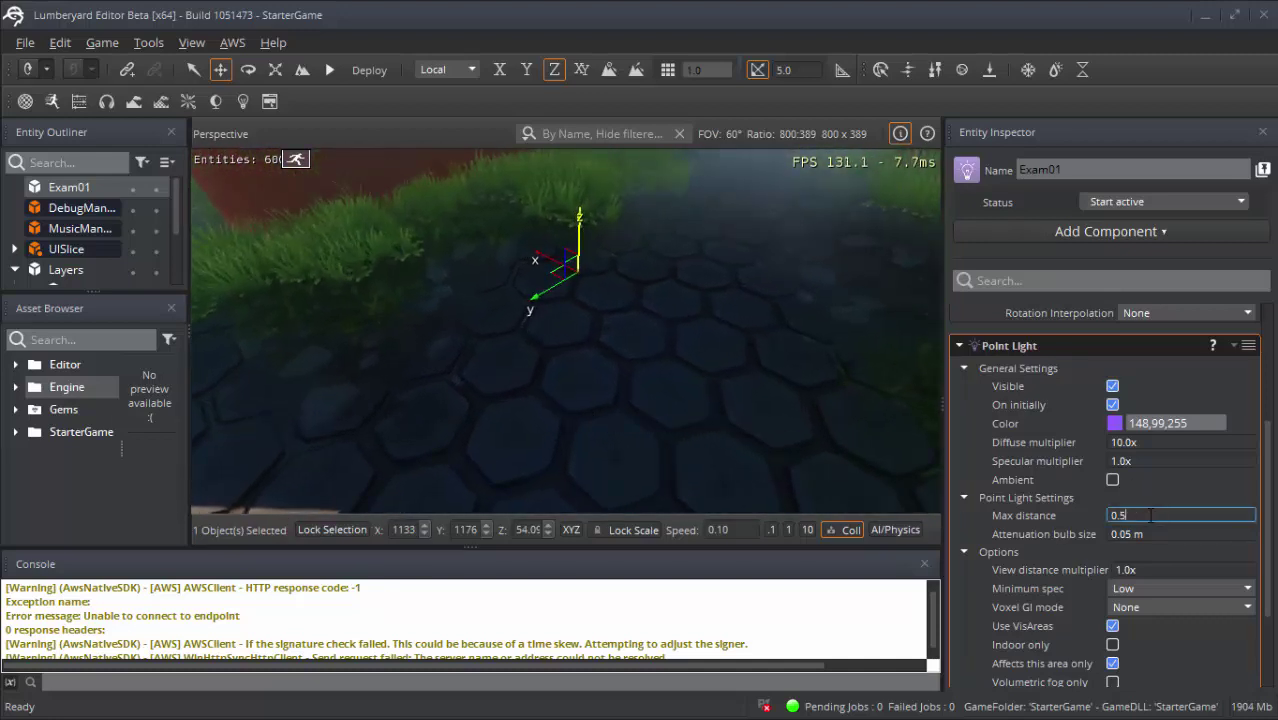
text(1)
key(Return)
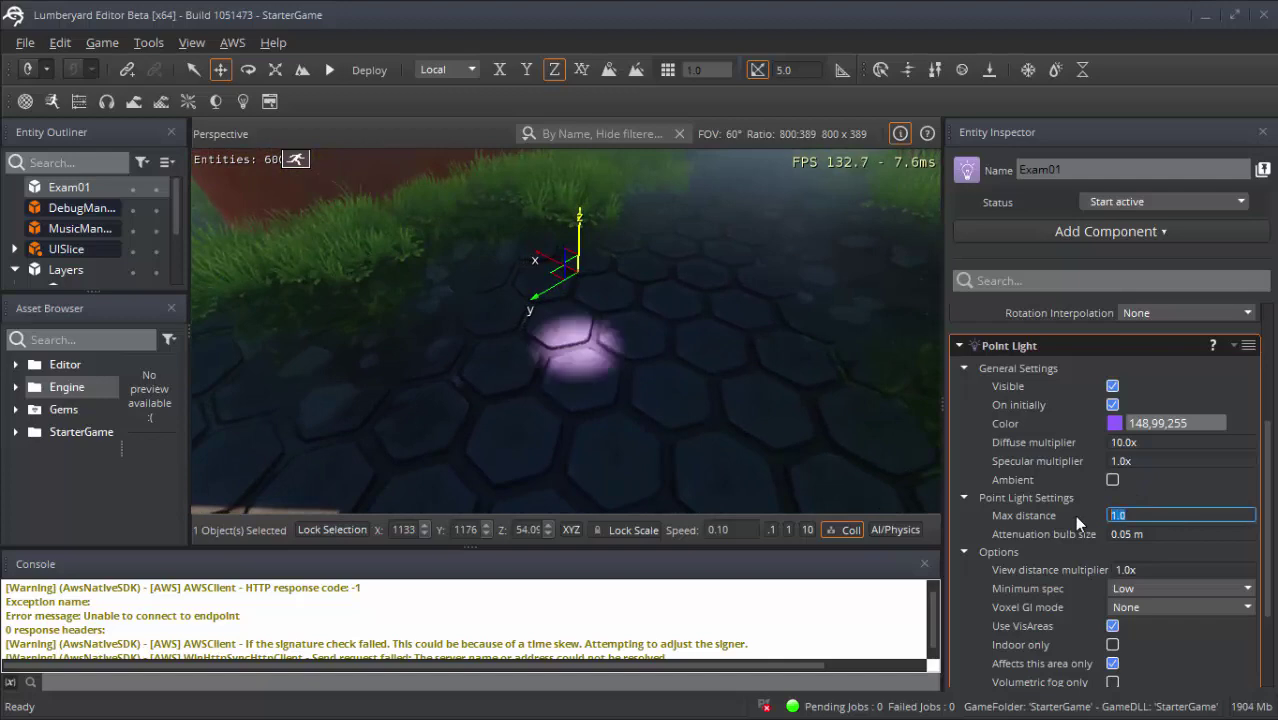
right_drag(644, 430, 640, 420)
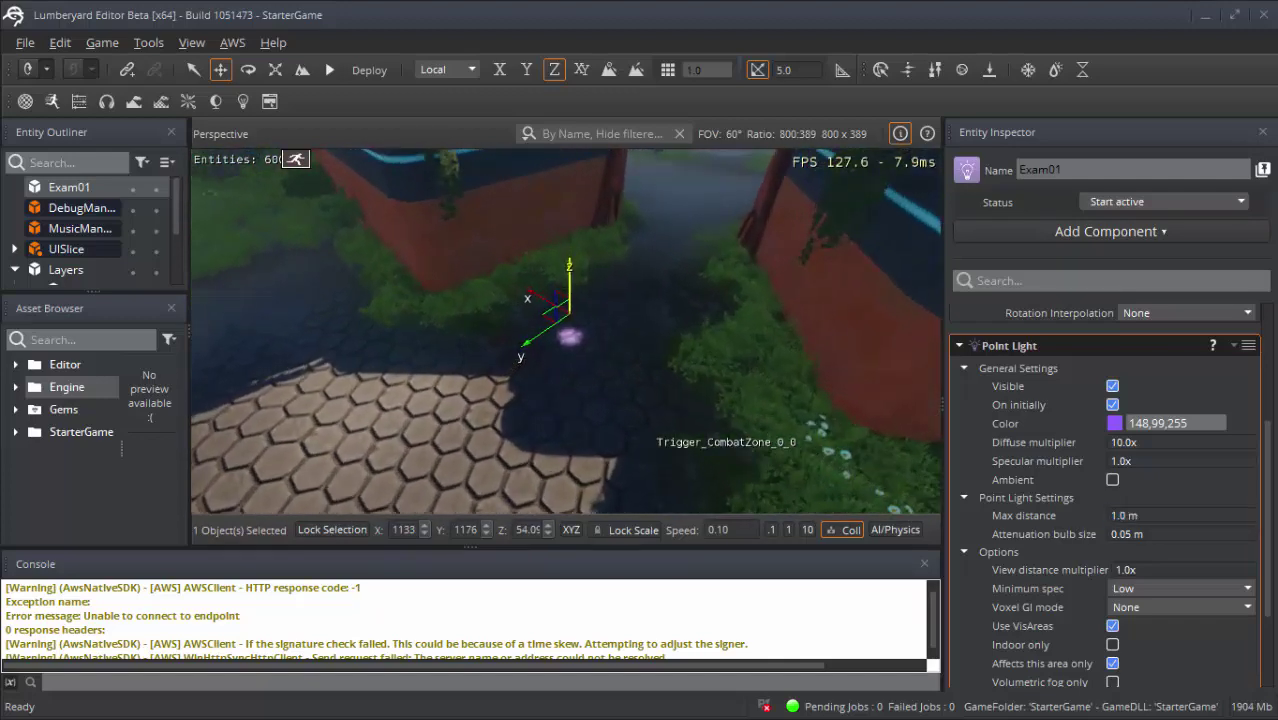
scroll(566, 330, up, 5)
scroll(566, 330, up, 5)
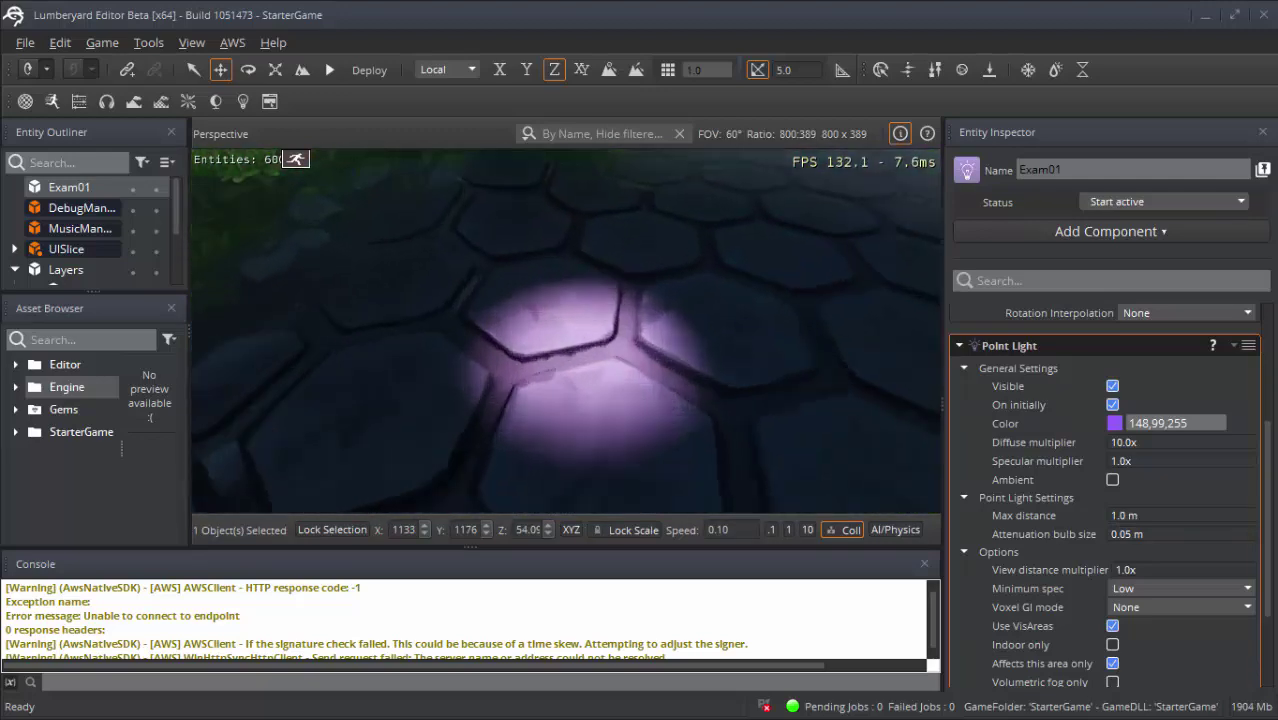
scroll(566, 330, down, 5)
scroll(566, 330, down, 3)
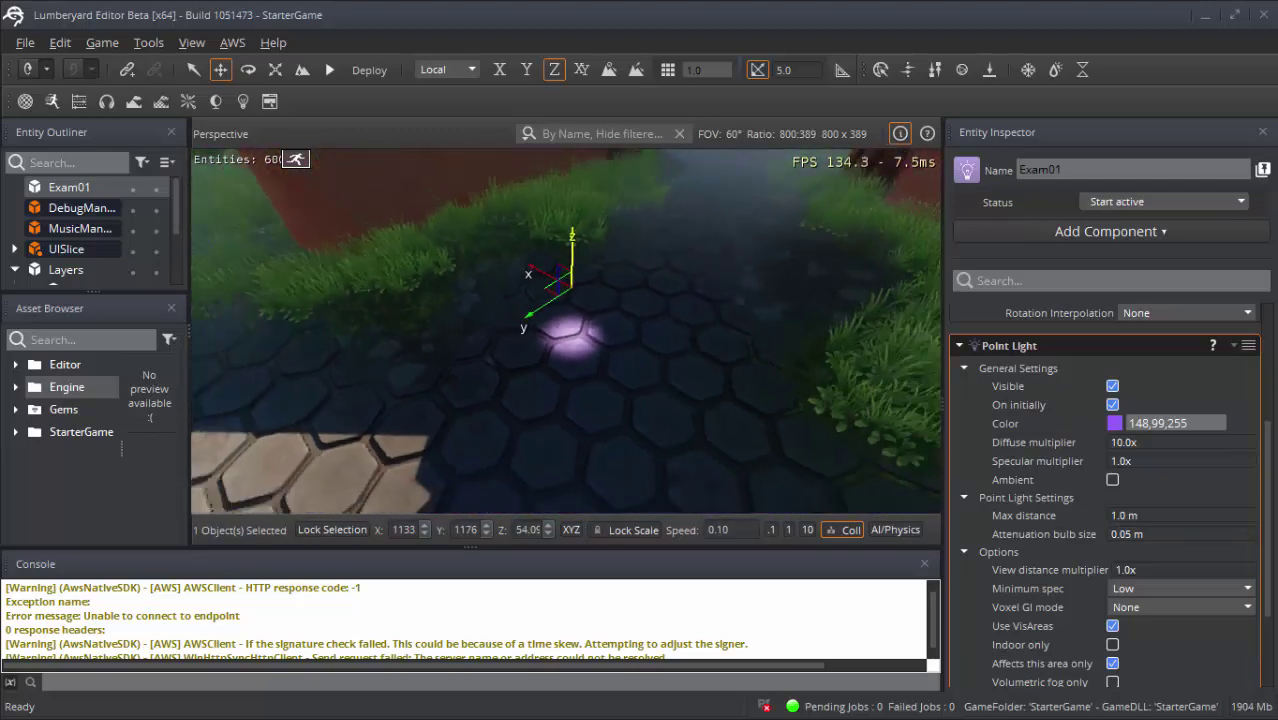
scroll(566, 330, down, 3)
scroll(566, 330, down, 3)
alt+drag(566, 330, 620, 330)
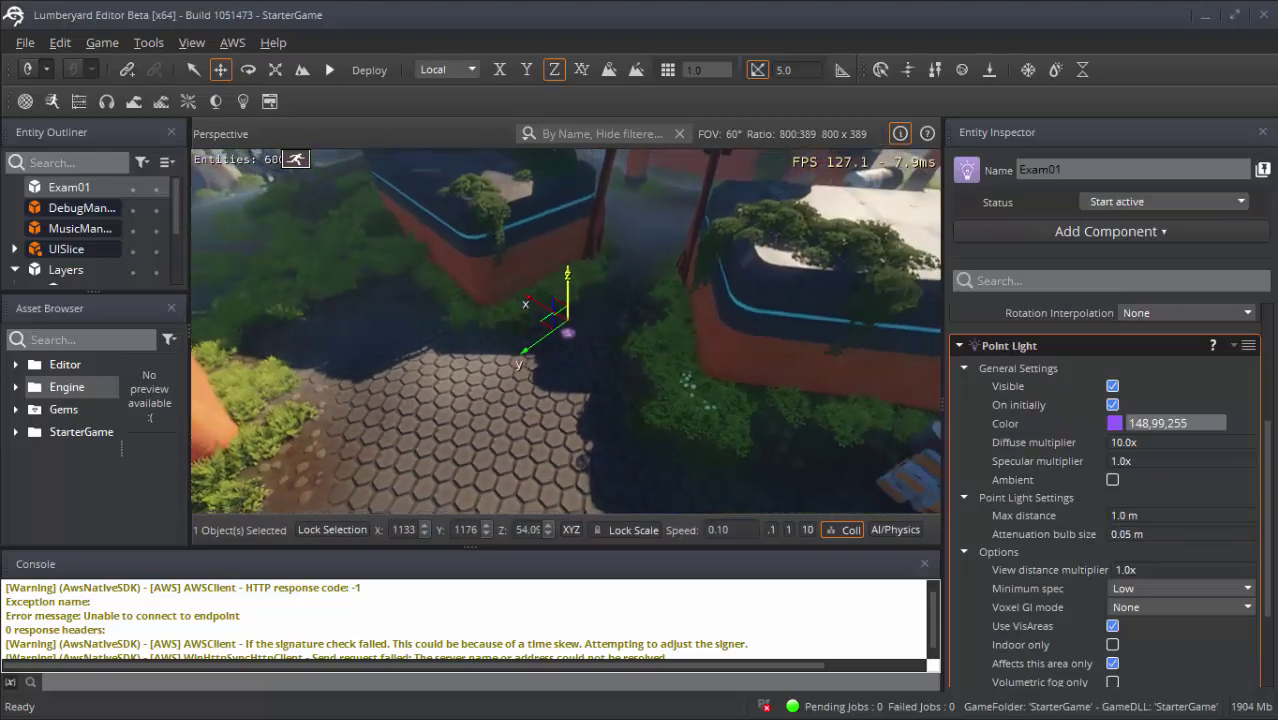
scroll(566, 330, up, 2)
scroll(566, 330, up, 2)
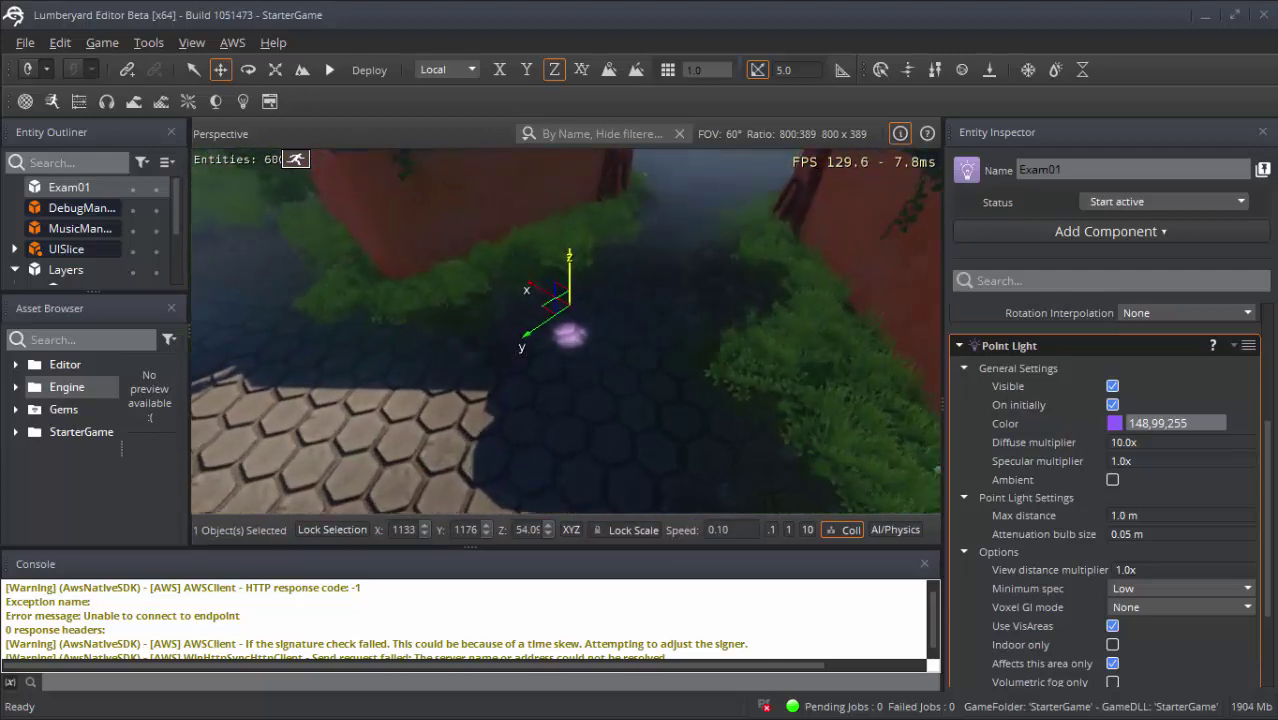
scroll(566, 330, up, 2)
scroll(566, 330, up, 3)
scroll(566, 330, down, 2)
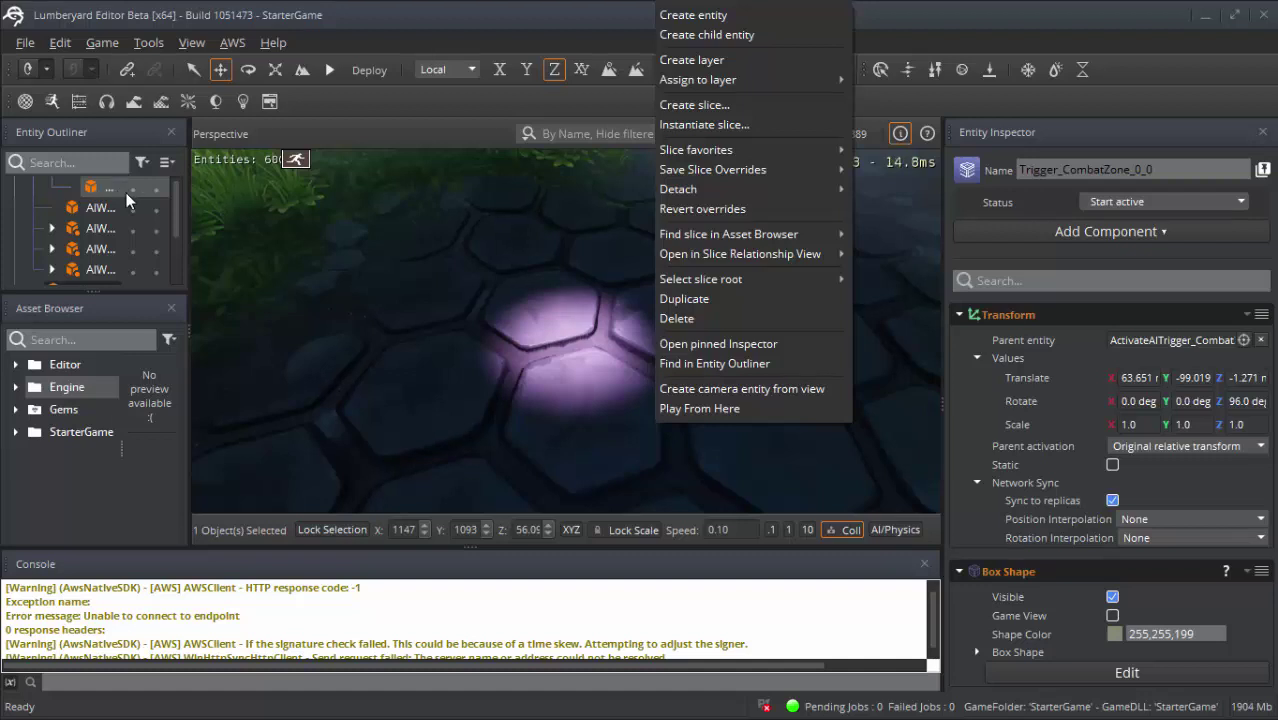
- Reselect Exam01 and clear its Point Light Max distance field for a new value
click(177, 207)
scroll(162, 183, up, 5)
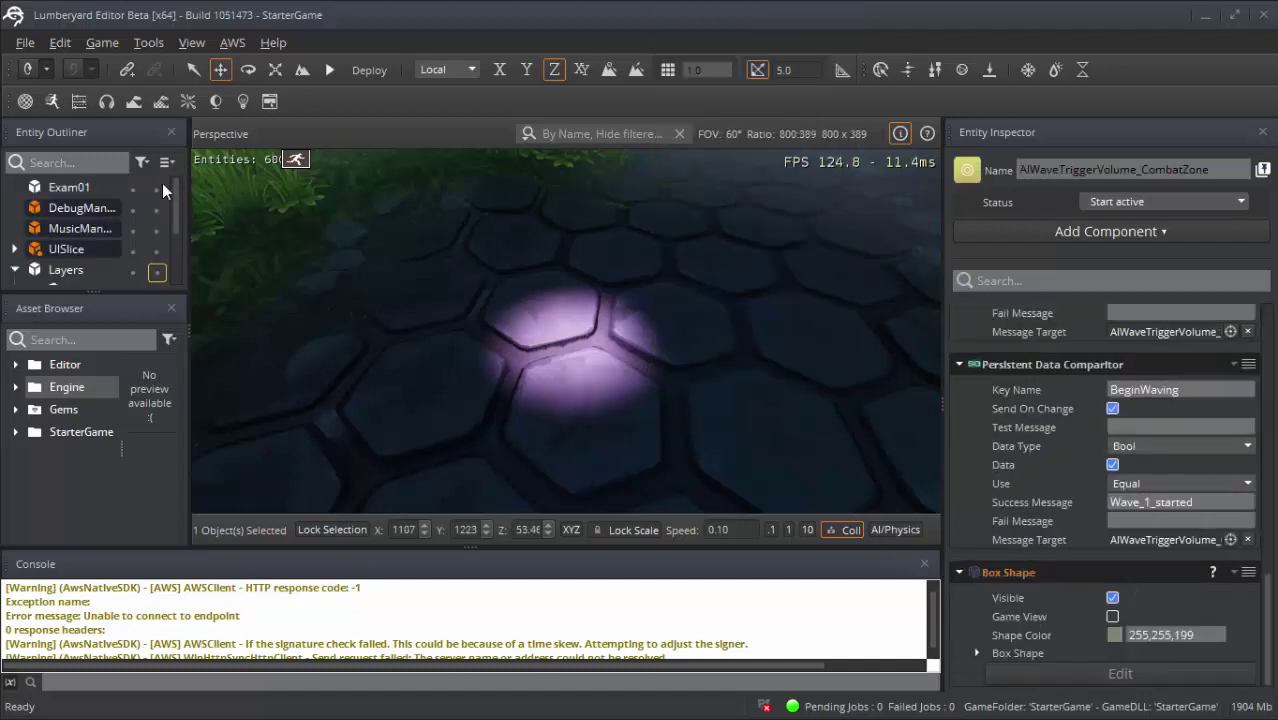
click(94, 190)
right_drag(211, 232, 211, 232)
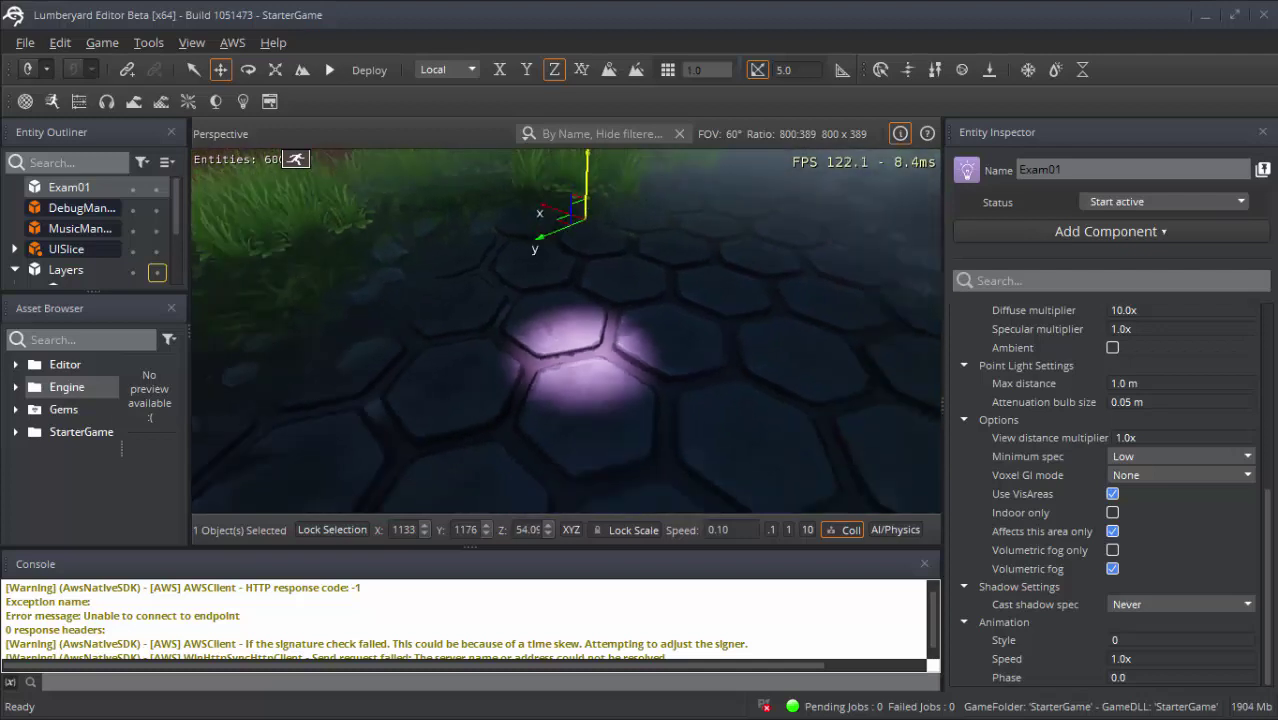
right_drag(599, 321, 599, 321)
click(74, 188)
scroll(1122, 456, up, 3)
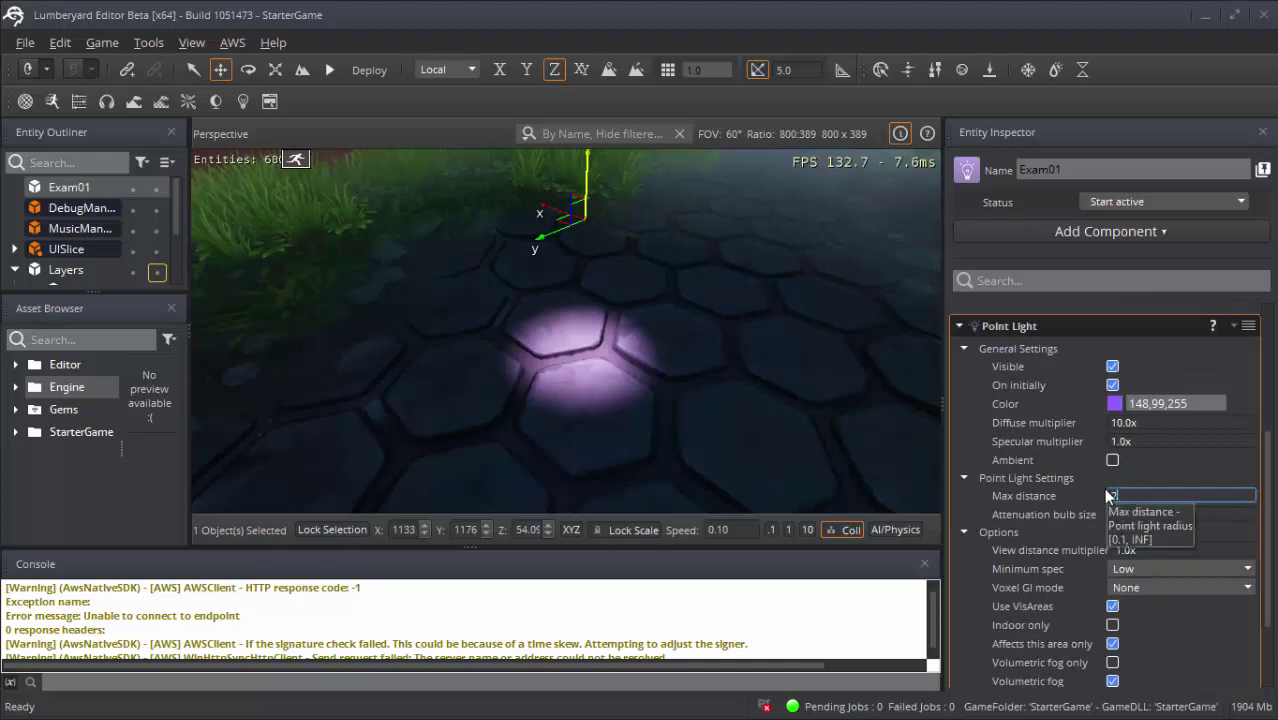
- Set Exam01's light Max distance to 2 m and zoom the viewport to check the wider glow
text(2)
key(Return)
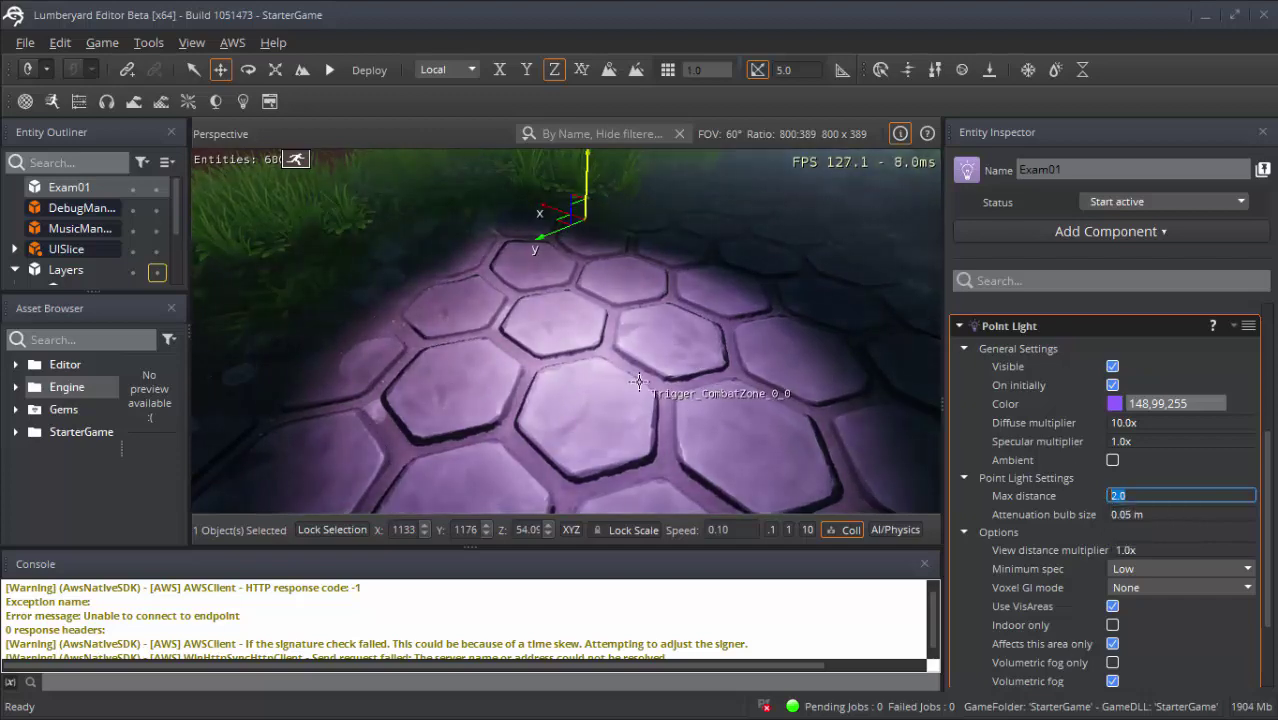
scroll(565, 331, down, 3)
scroll(565, 331, down, 3)
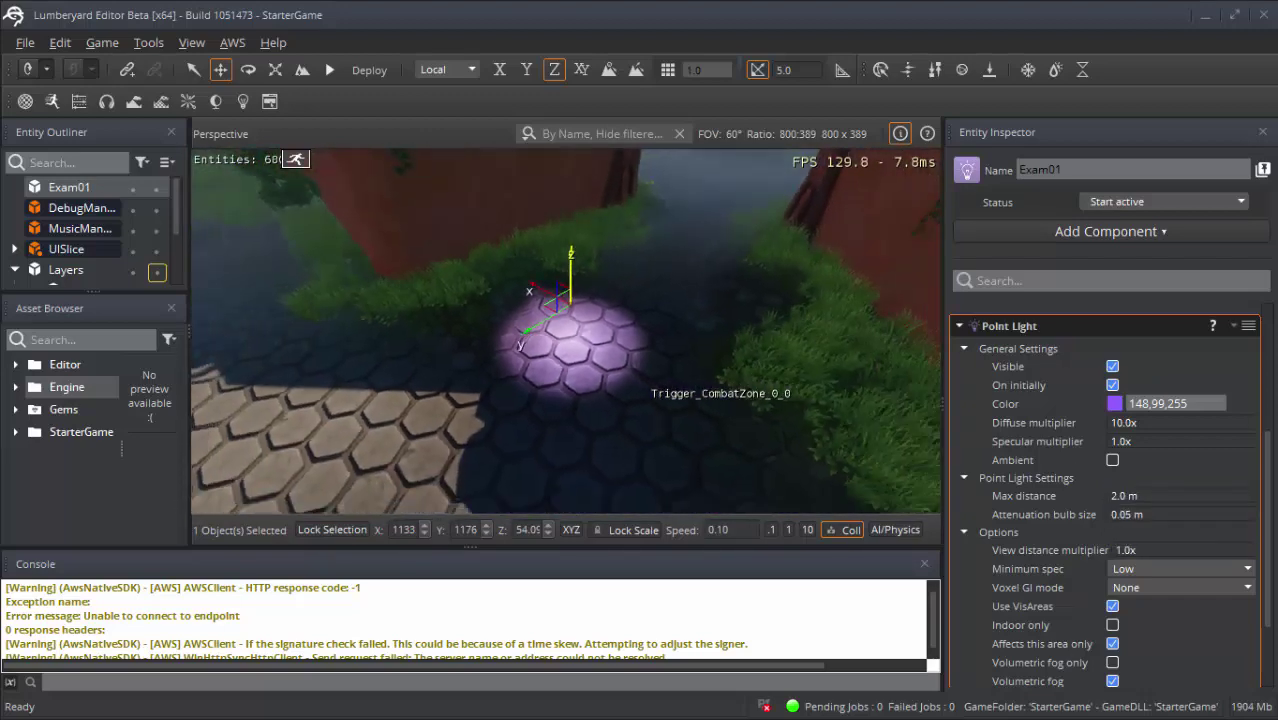
scroll(565, 331, down, 2)
scroll(565, 331, down, 2)
scroll(565, 331, down, 2)
scroll(565, 331, down, 2)
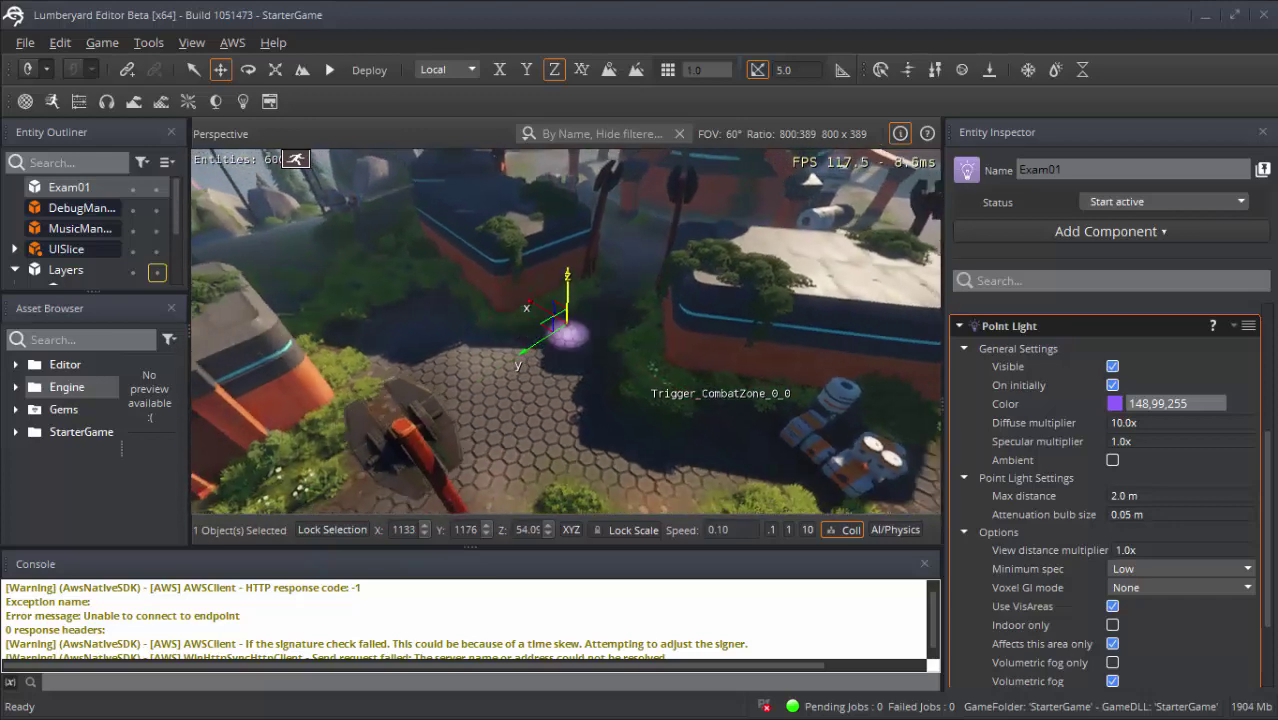
scroll(565, 331, down, 2)
scroll(565, 331, down, 2)
scroll(565, 331, up, 2)
scroll(565, 331, up, 2)
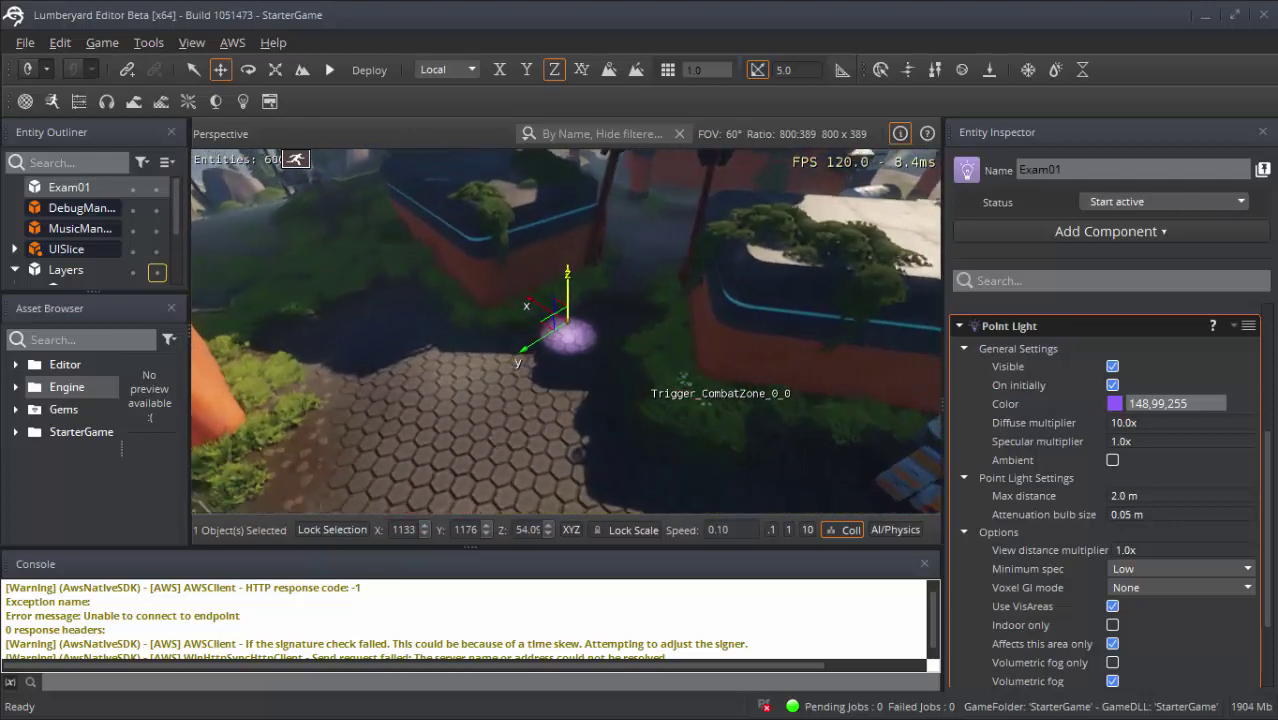
scroll(565, 331, up, 2)
scroll(565, 331, up, 2)
scroll(565, 331, up, 2)
scroll(565, 331, up, 2)
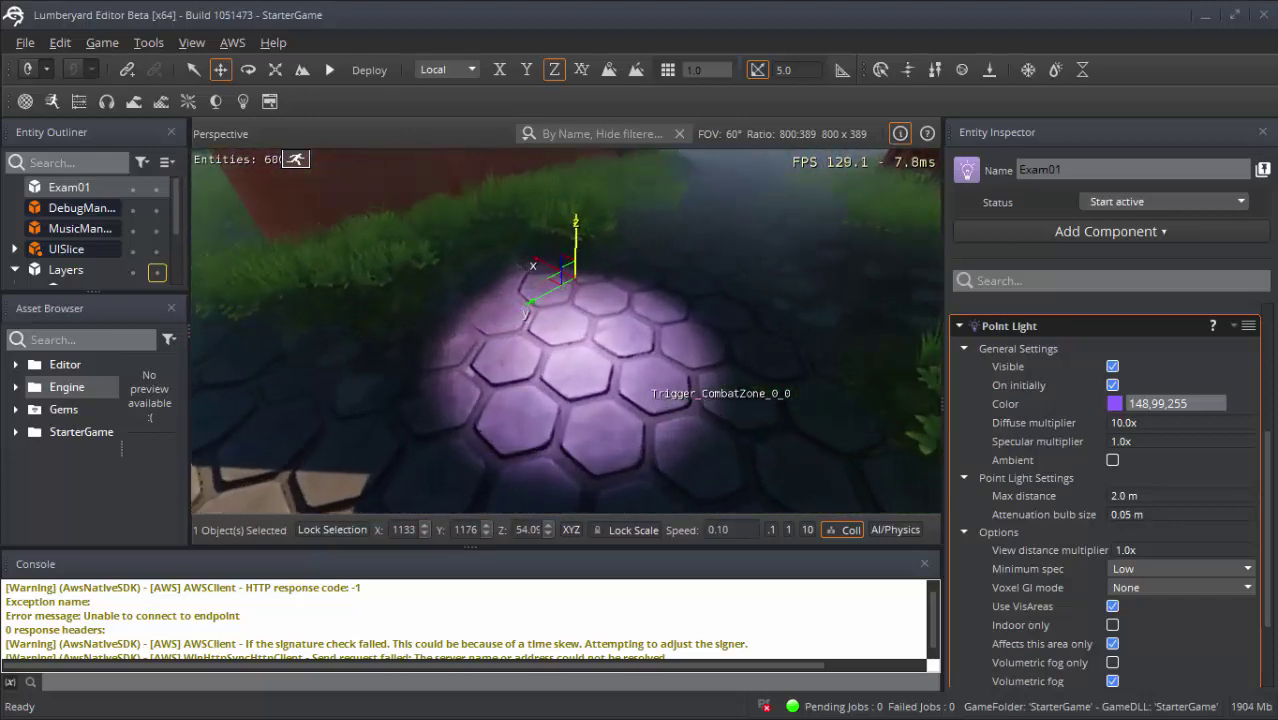
scroll(565, 331, up, 2)
scroll(565, 331, up, 2)
scroll(565, 331, down, 2)
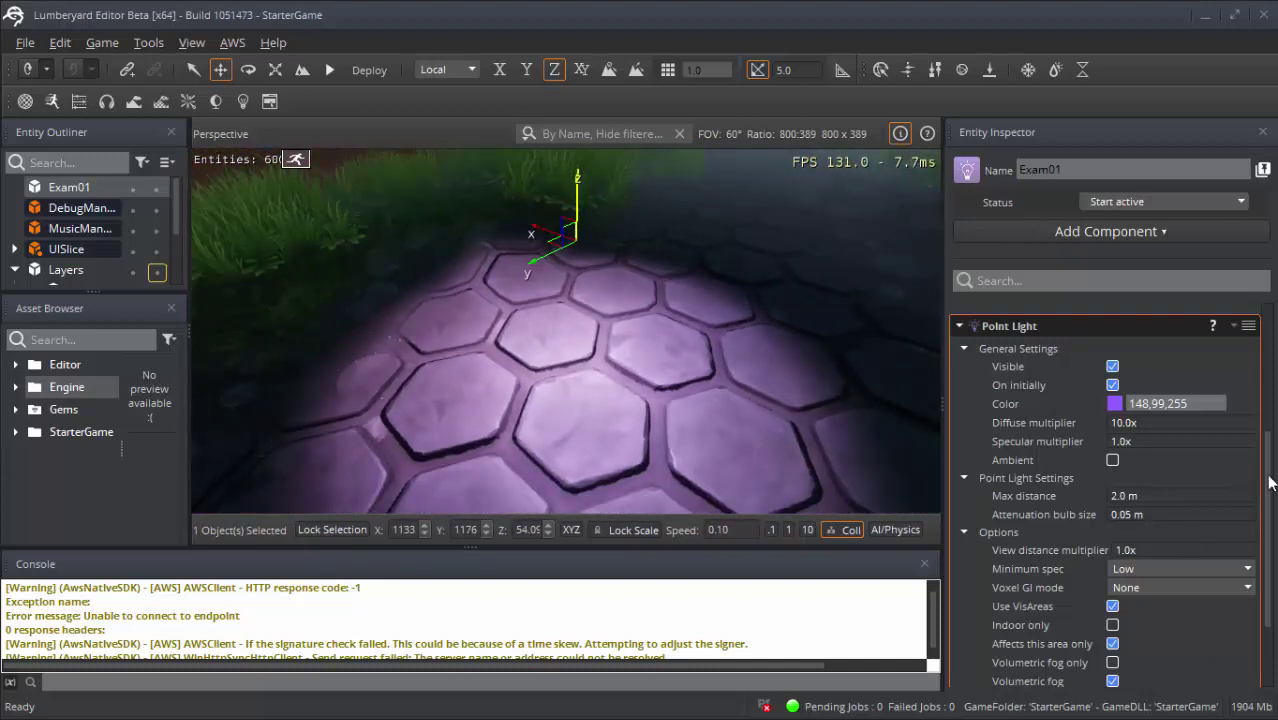
drag(1268, 478, 1260, 577)
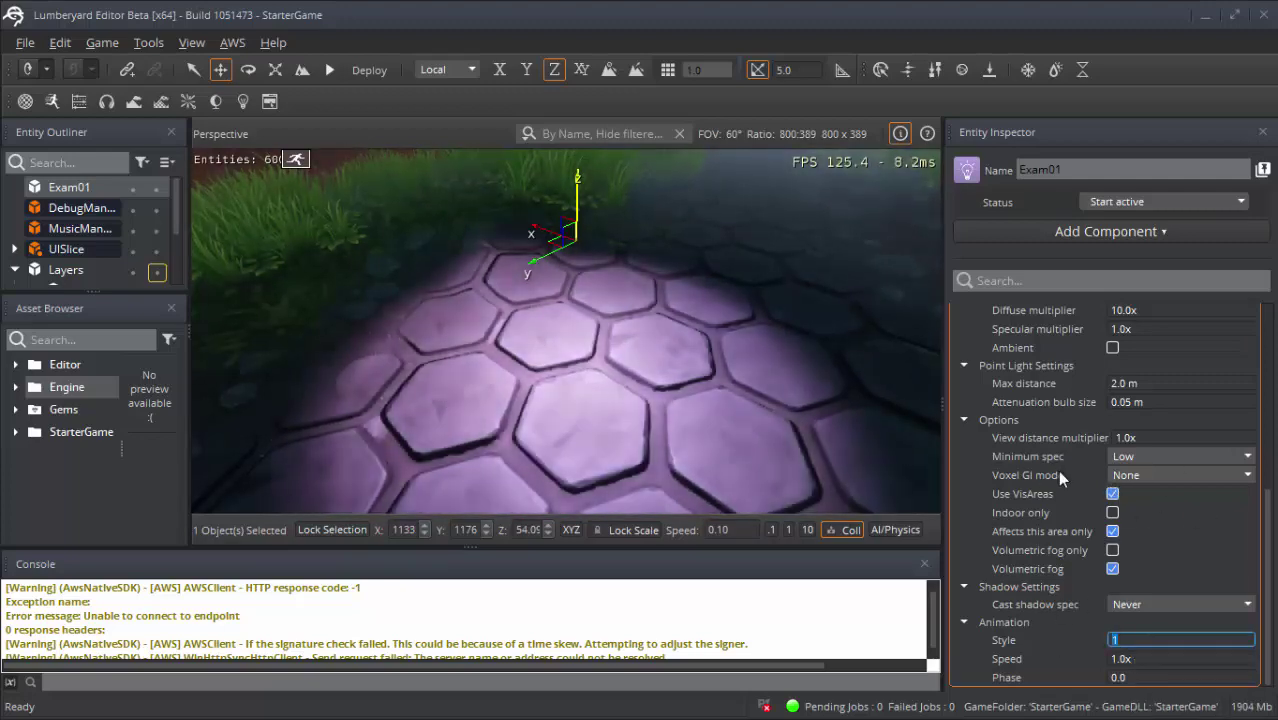
scroll(1068, 470, up, 4)
scroll(1050, 478, up, 2)
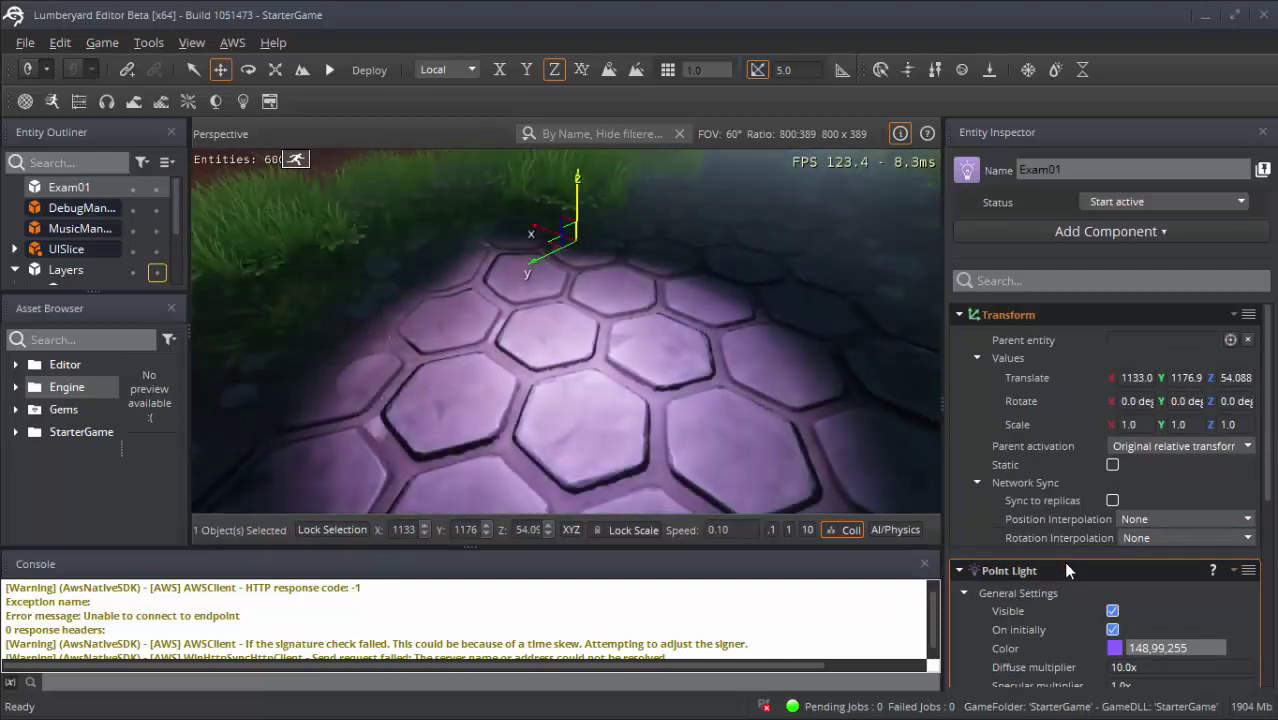
right_click(1068, 566)
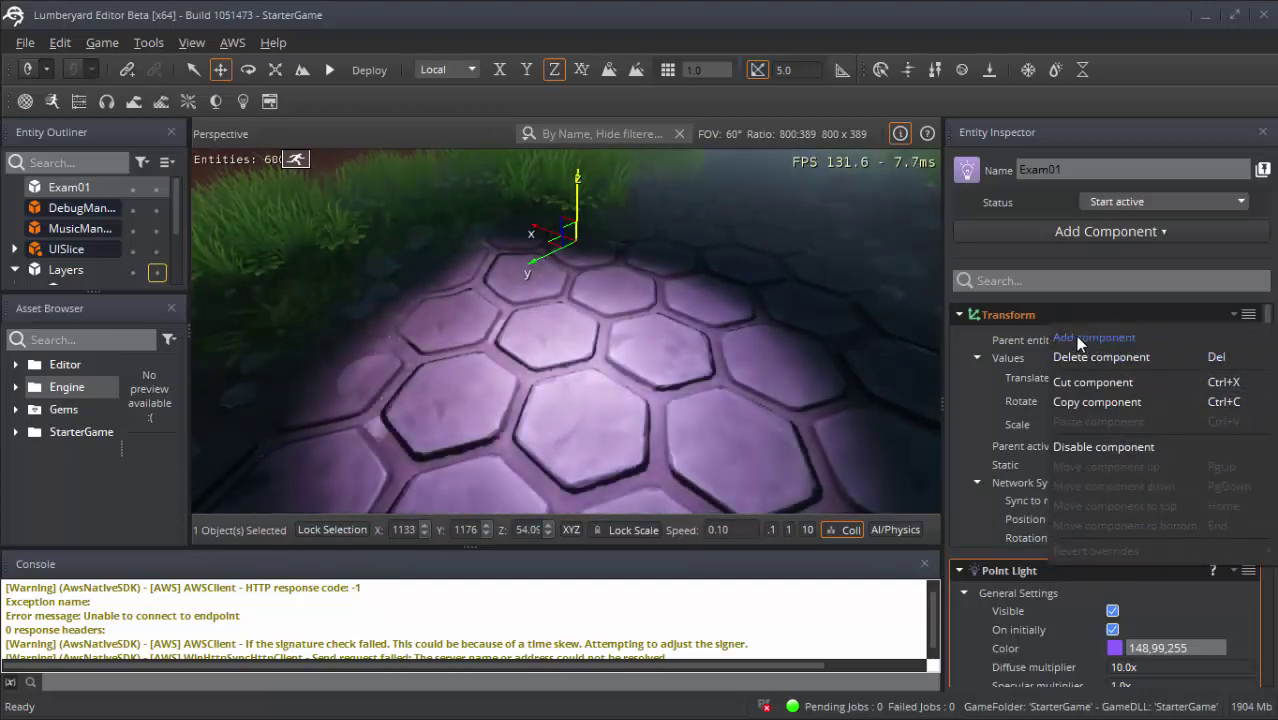
click(1077, 340)
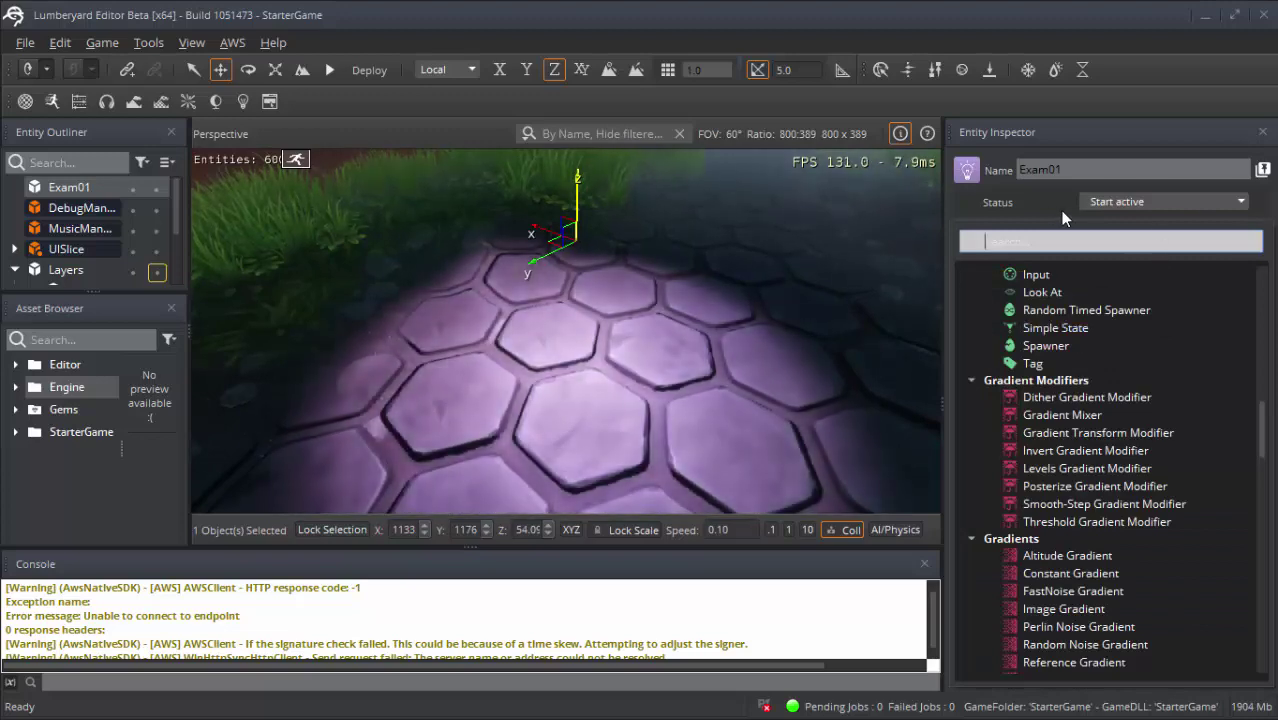
click(1060, 210)
right_click(1050, 570)
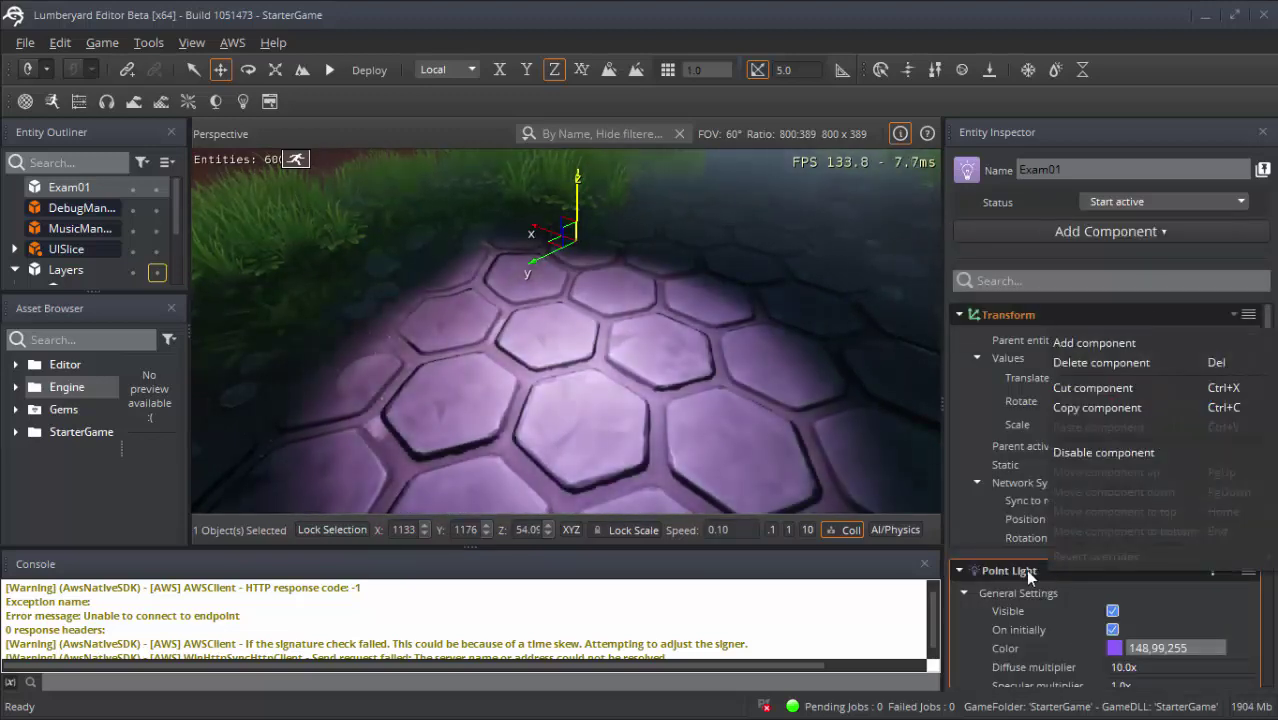
right_click(1025, 568)
right_click(1025, 568)
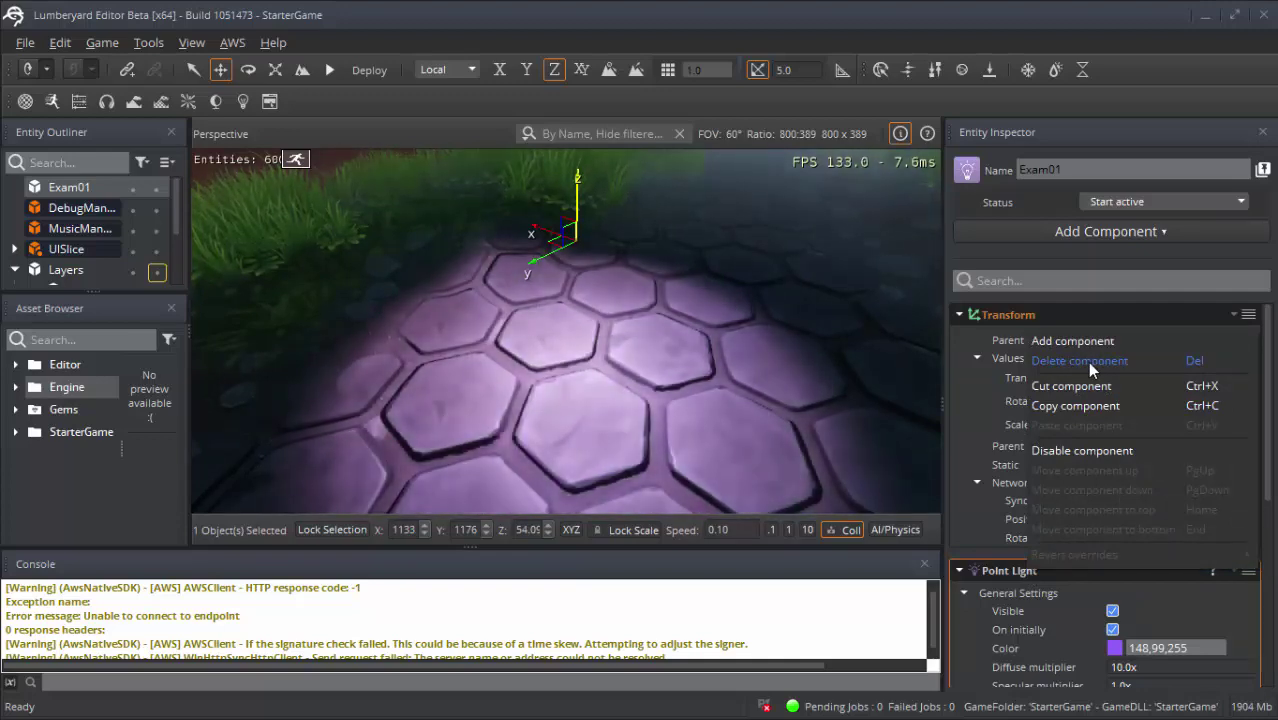
click(1087, 361)
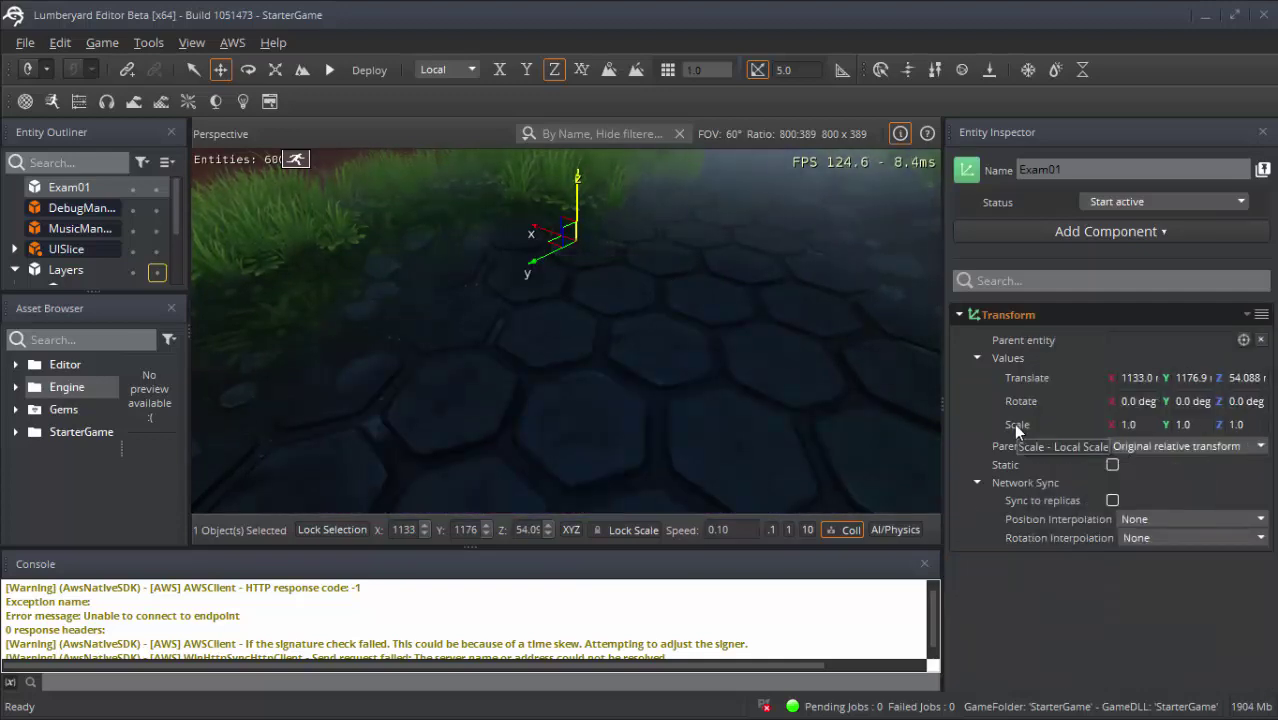
key(ctrl+z)
scroll(1042, 454, down, 4)
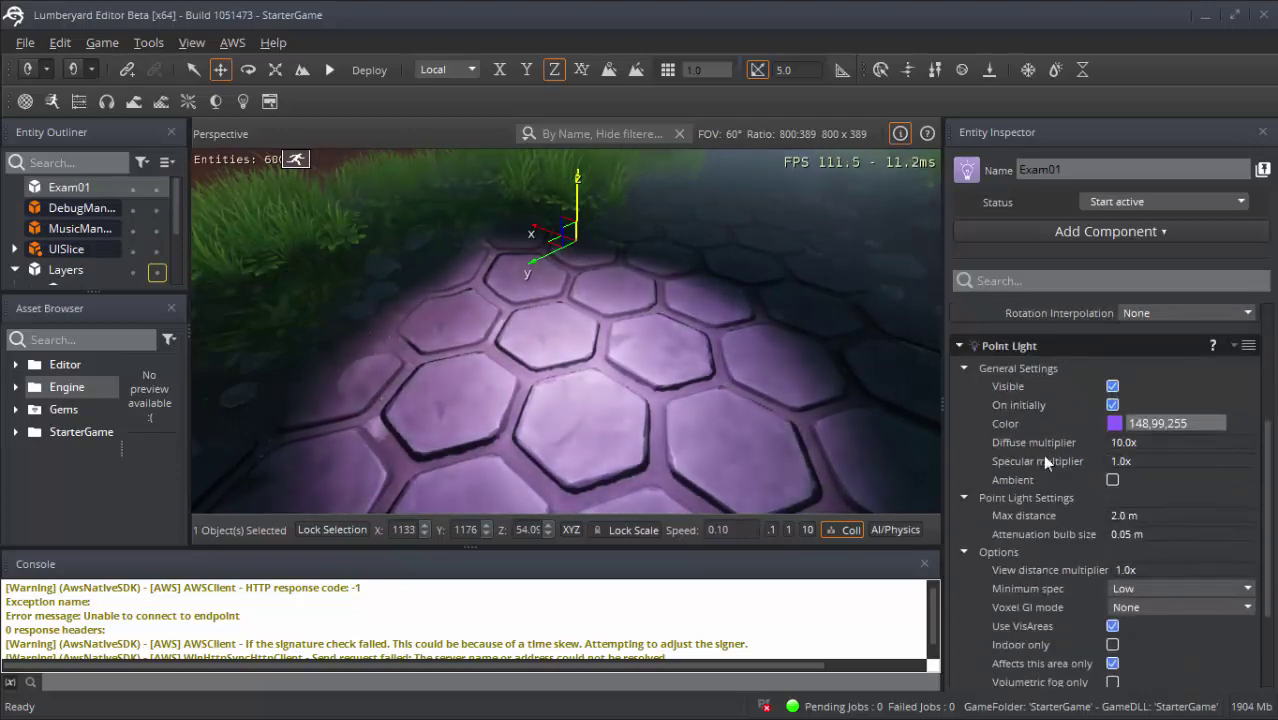
right_click(1026, 342)
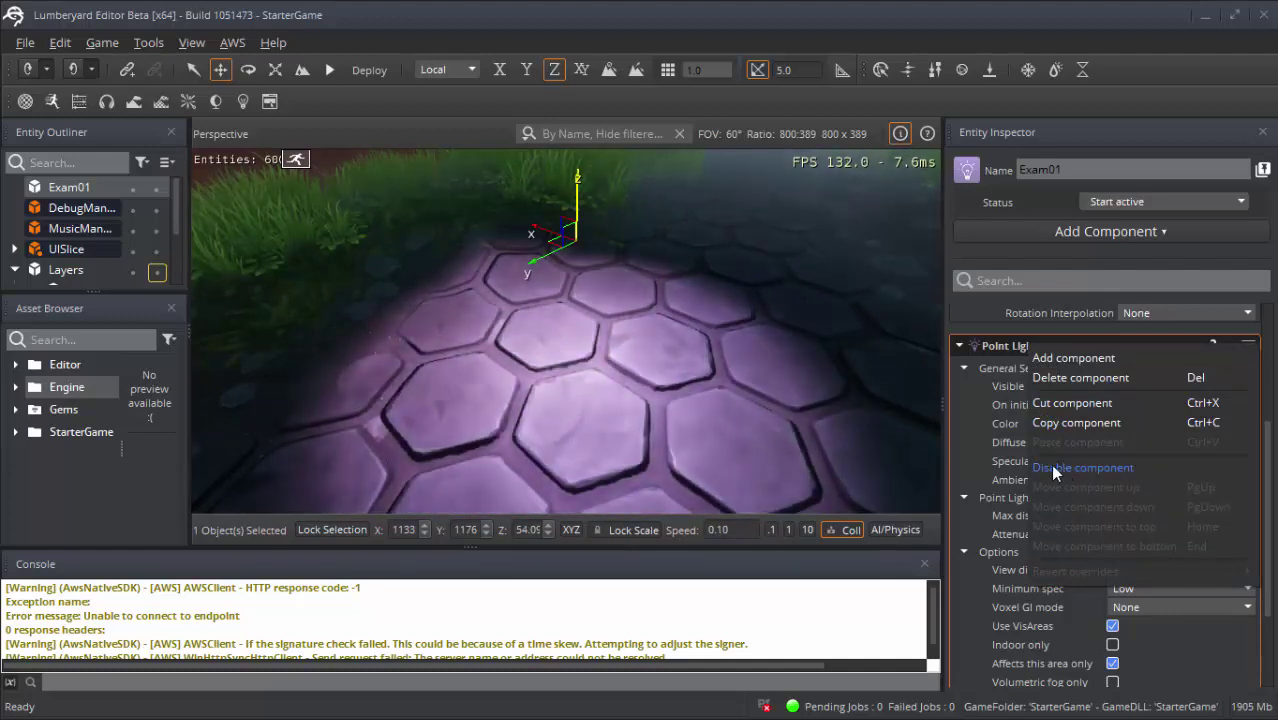
click(1055, 468)
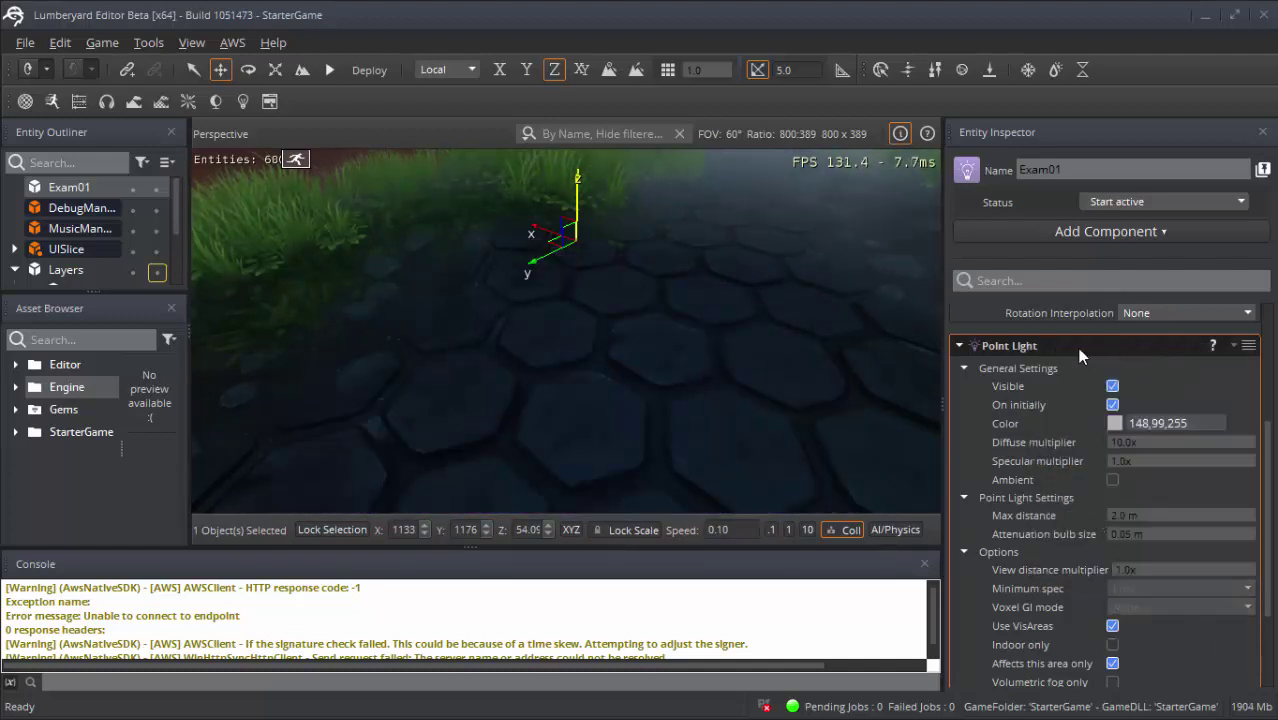
right_click(1041, 342)
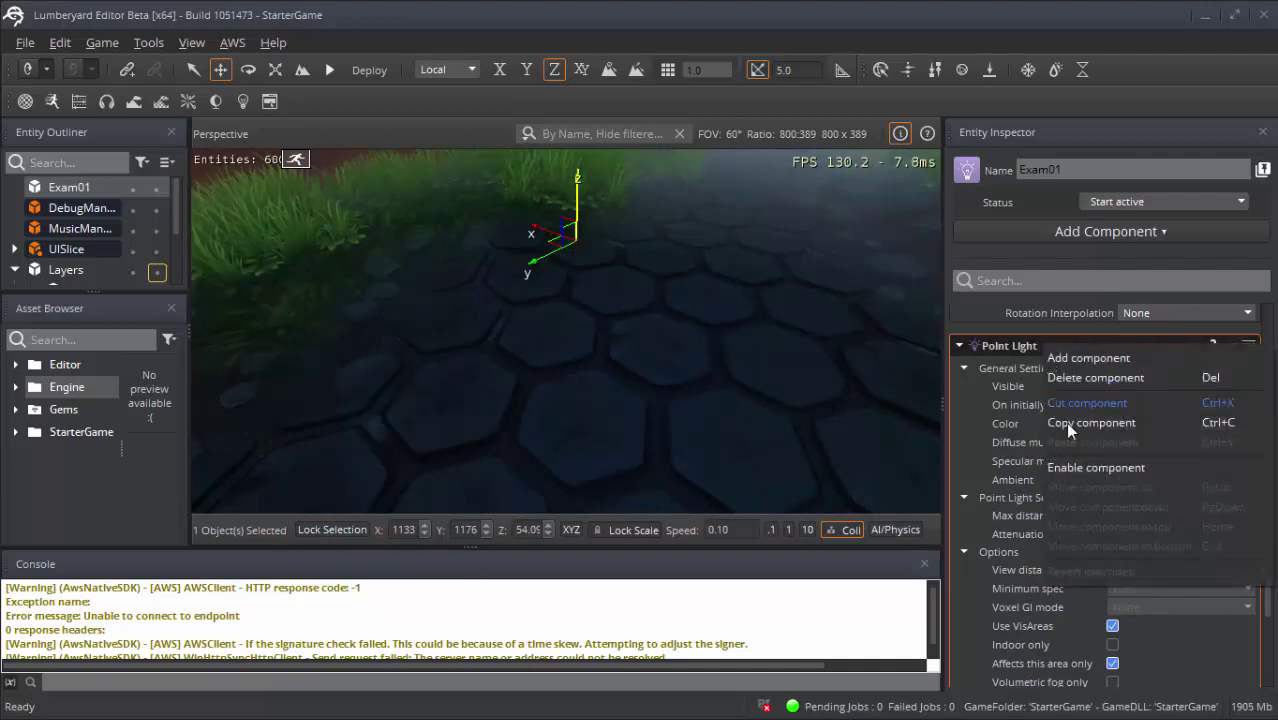
click(1092, 463)
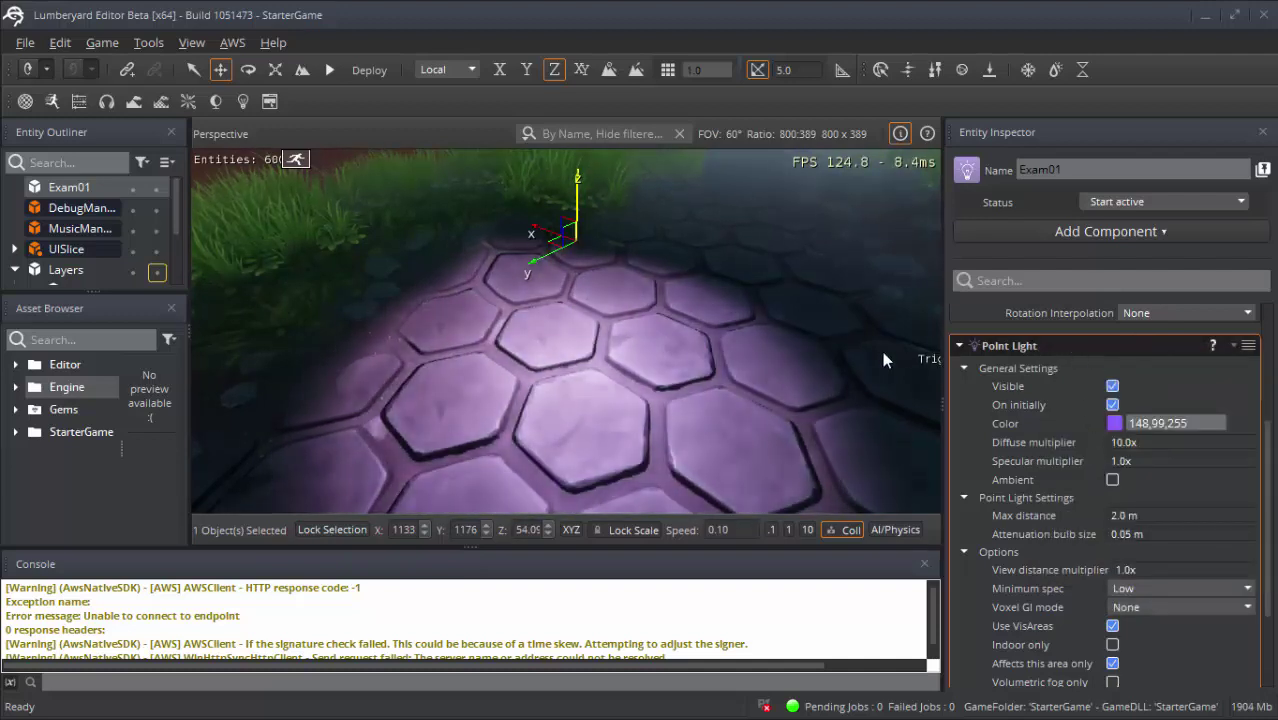
- Frame the combat-zone trigger and create a new empty entity on the path
click(706, 346)
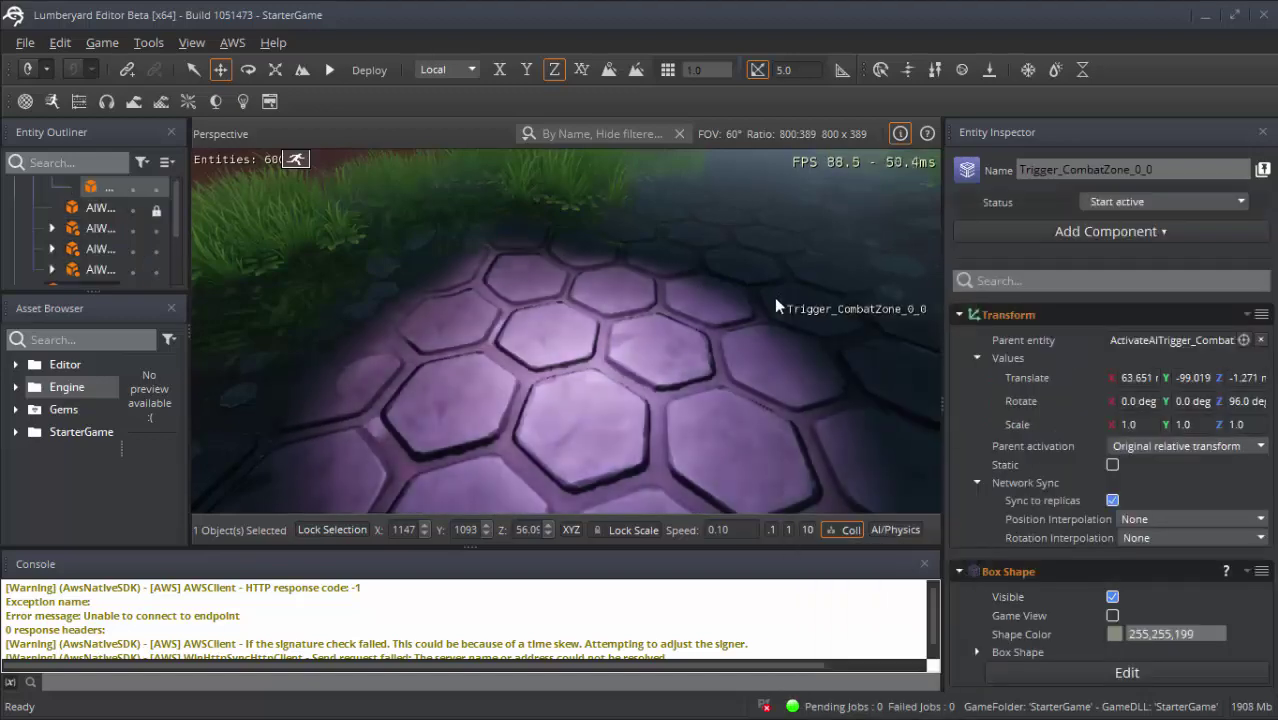
right_click(733, 309)
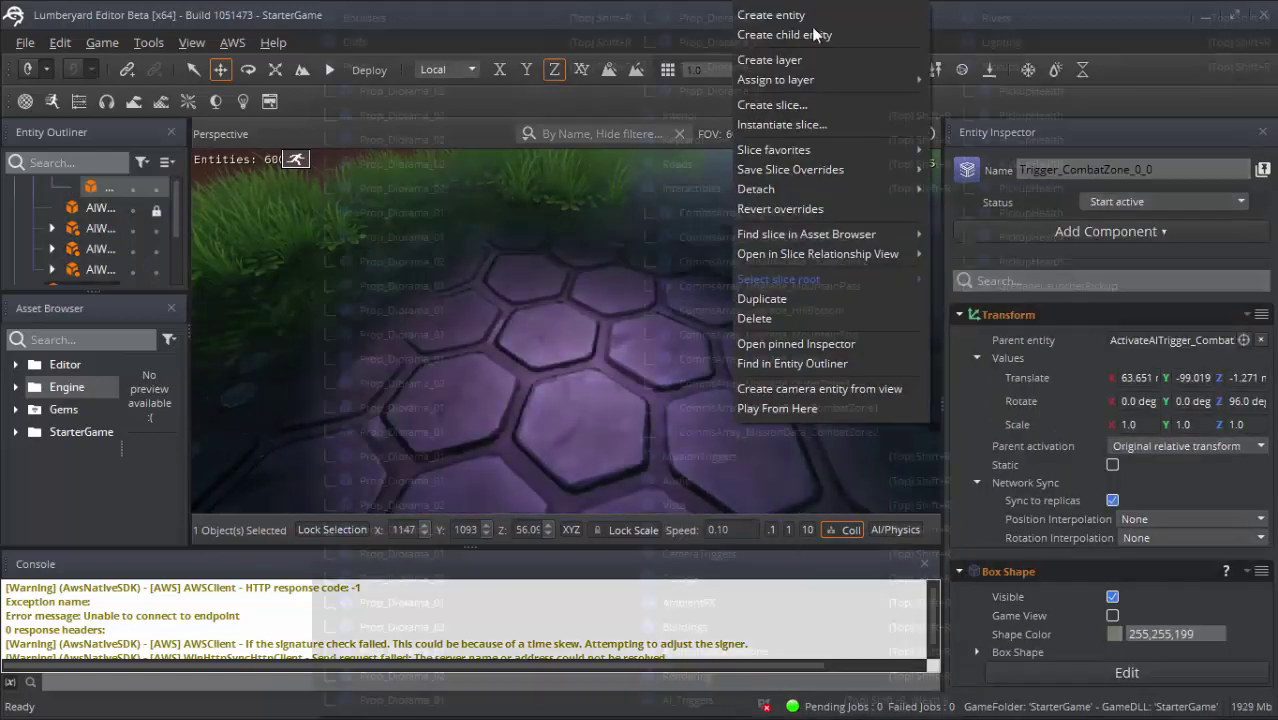
mouse_move(798, 20)
click(186, 8)
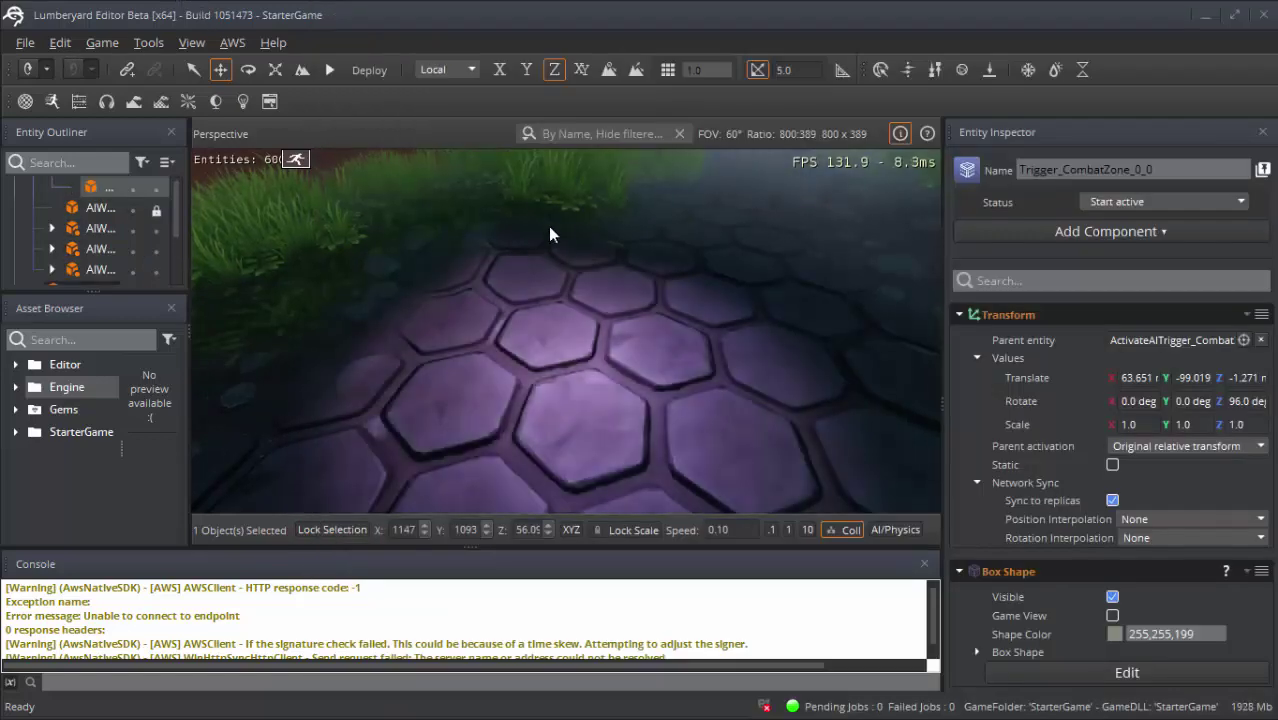
key(z)
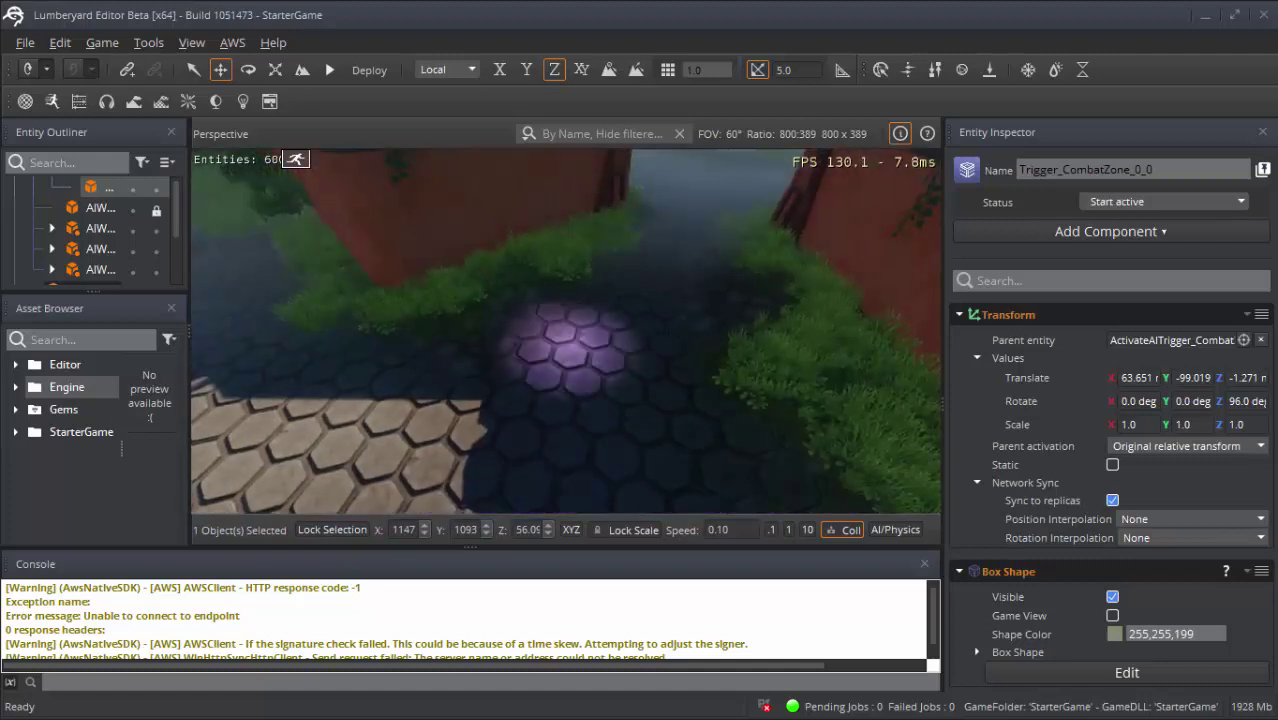
right_click(657, 301)
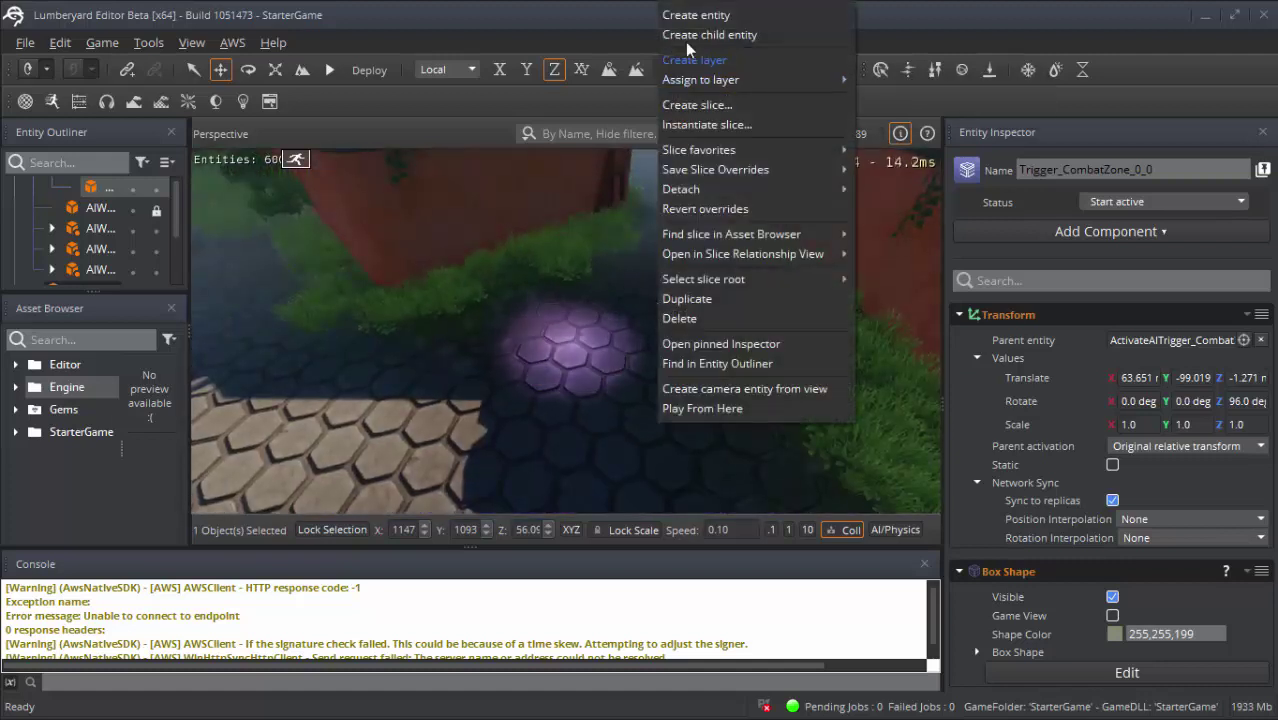
click(680, 14)
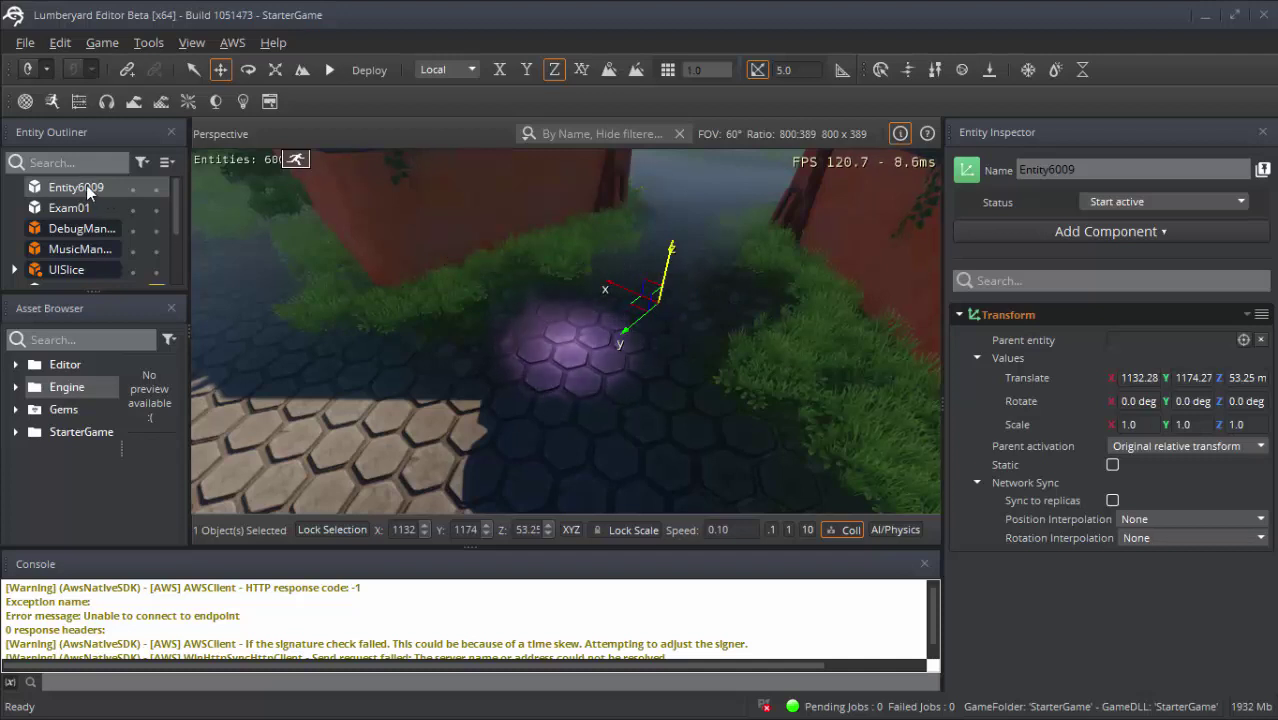
- Copy Exam01's Point Light component and paste it onto Entity6009
click(84, 210)
scroll(1041, 428, down, 3)
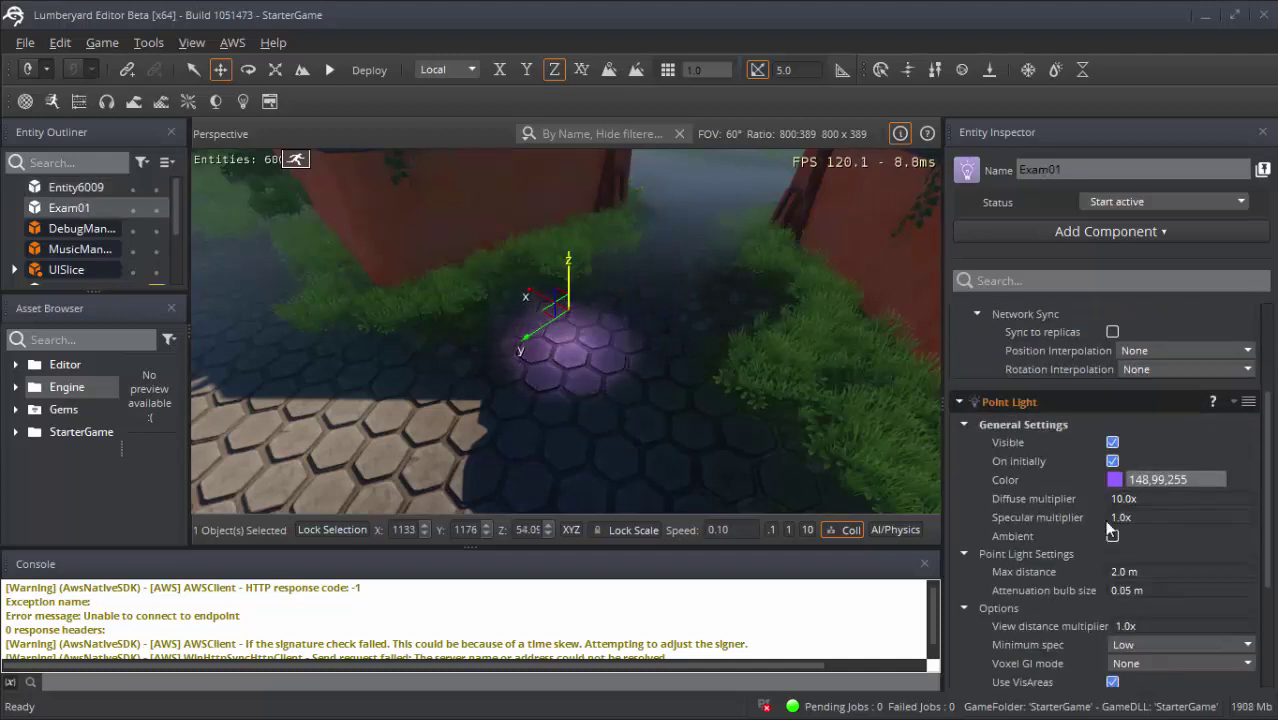
right_click(1040, 400)
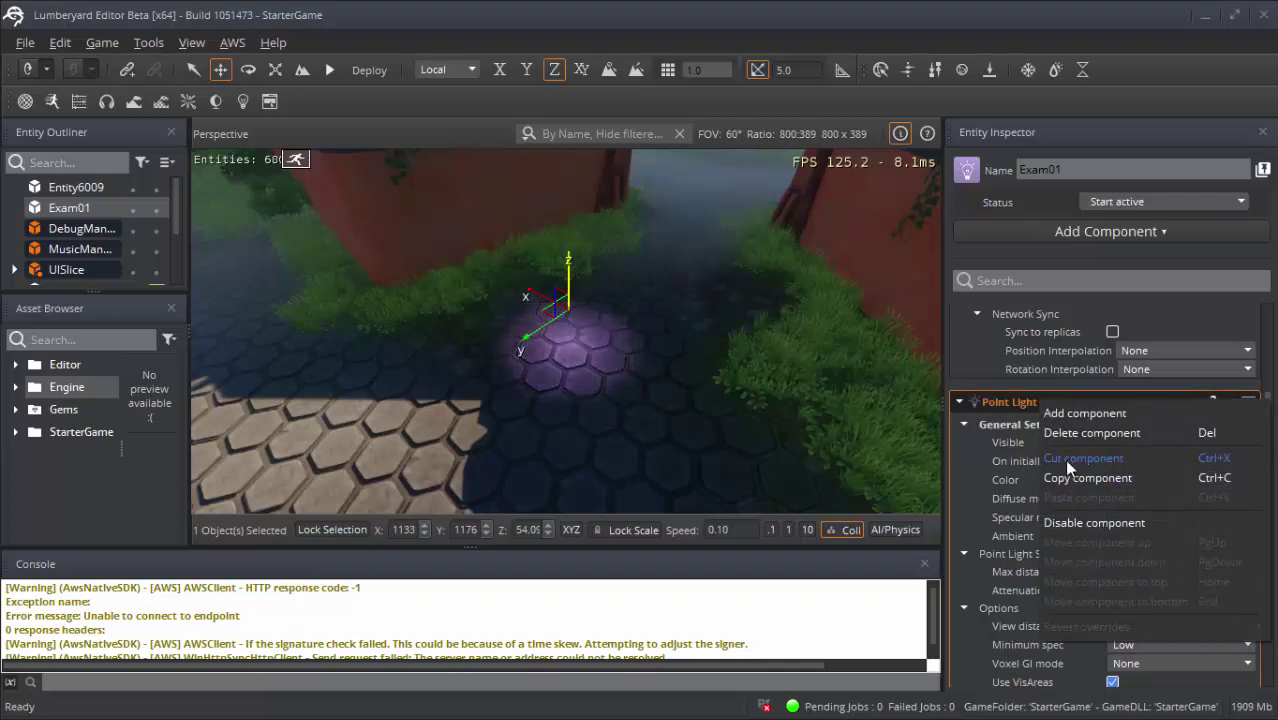
click(1056, 484)
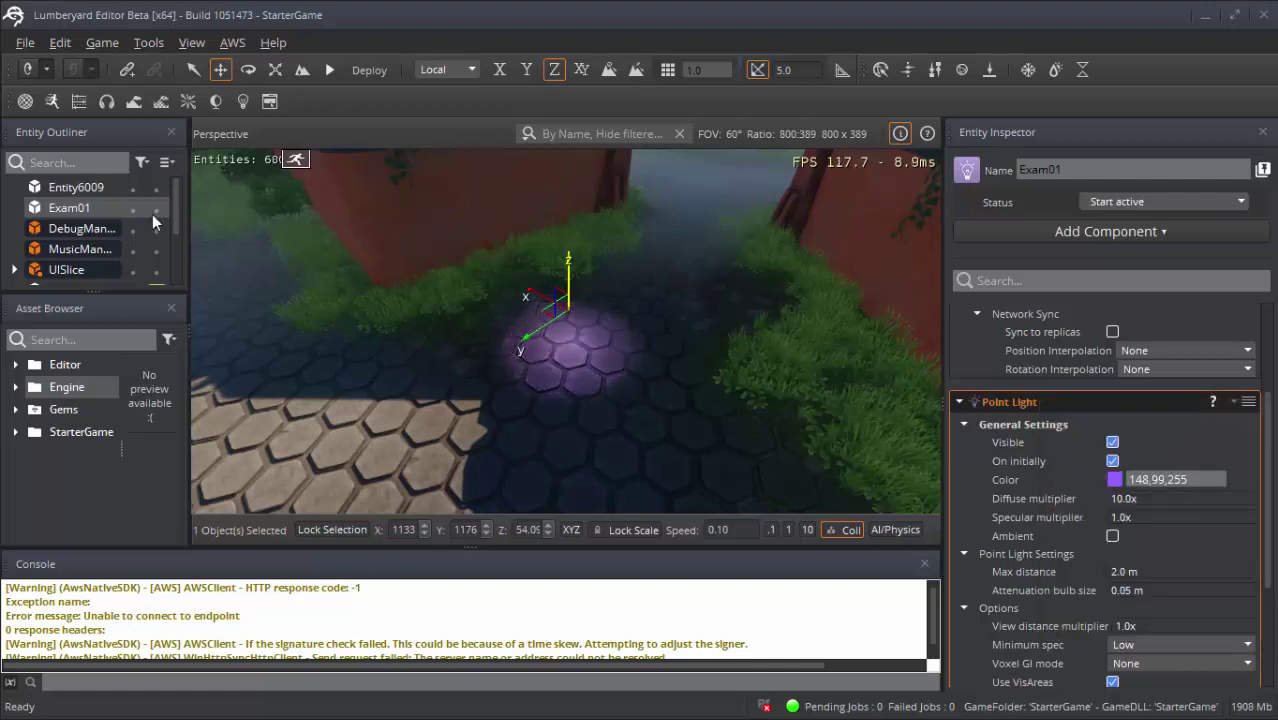
click(78, 188)
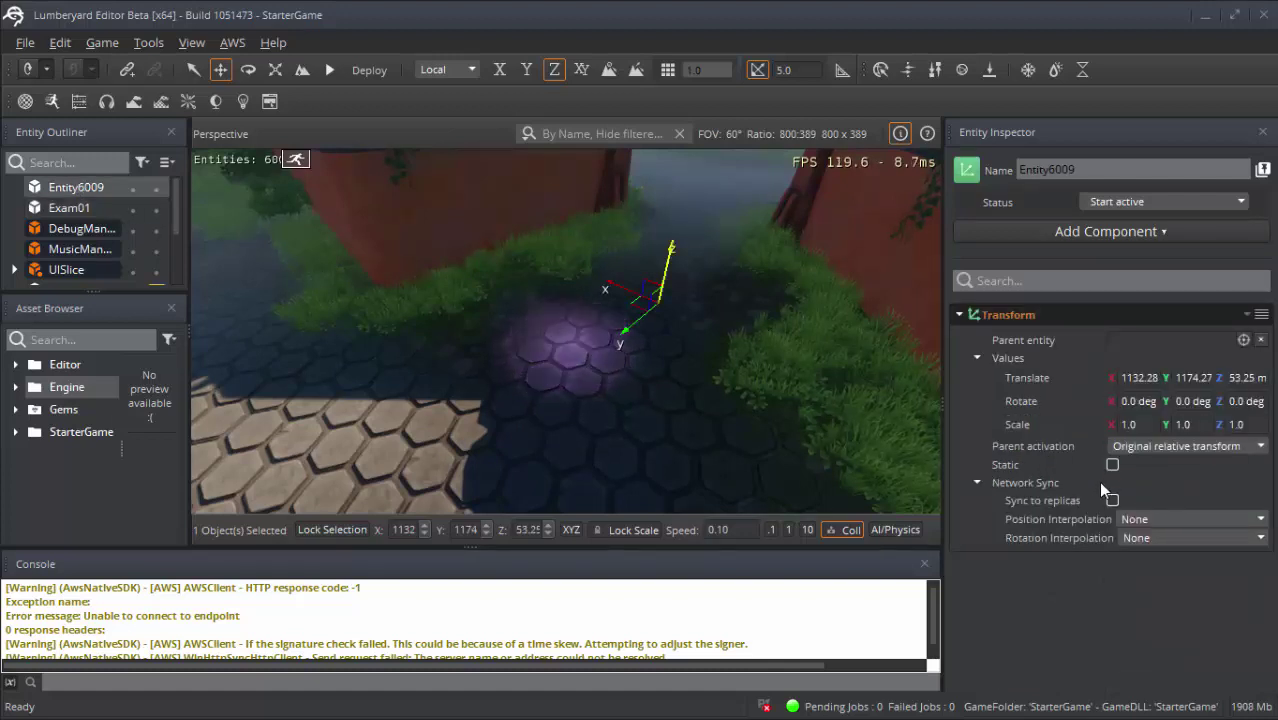
right_click(1086, 567)
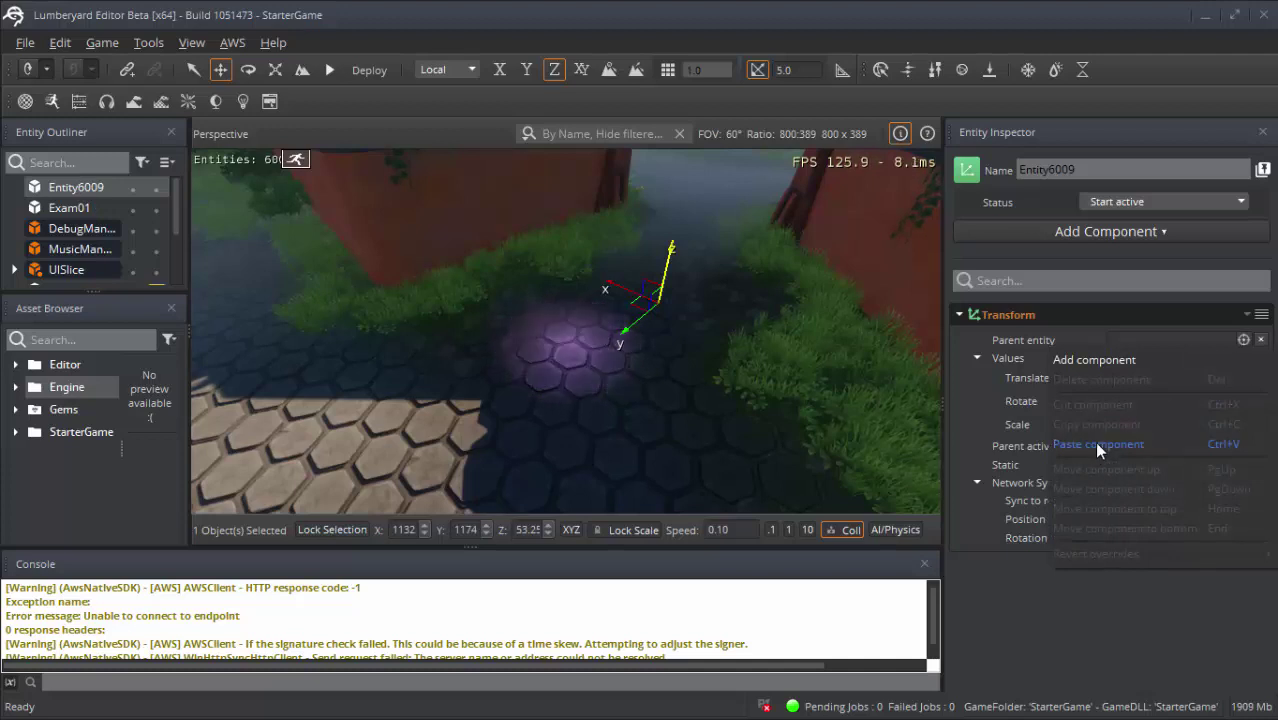
click(391, 123)
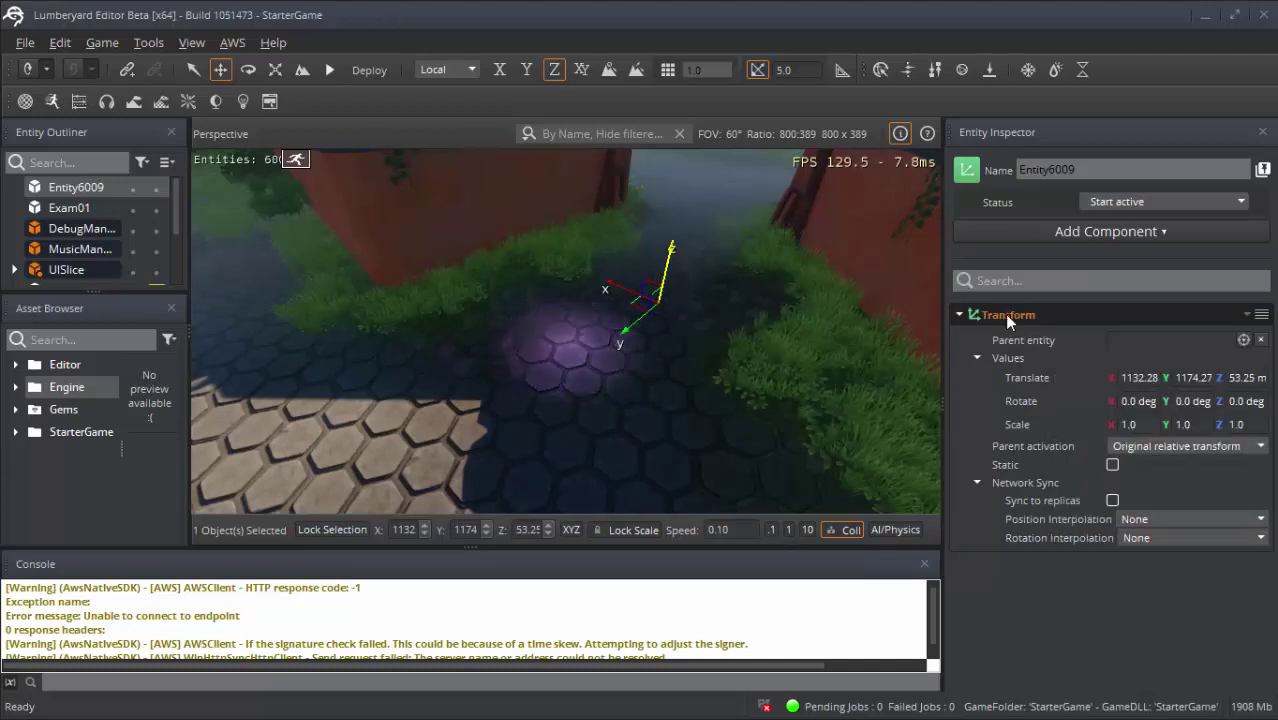
right_click(1087, 583)
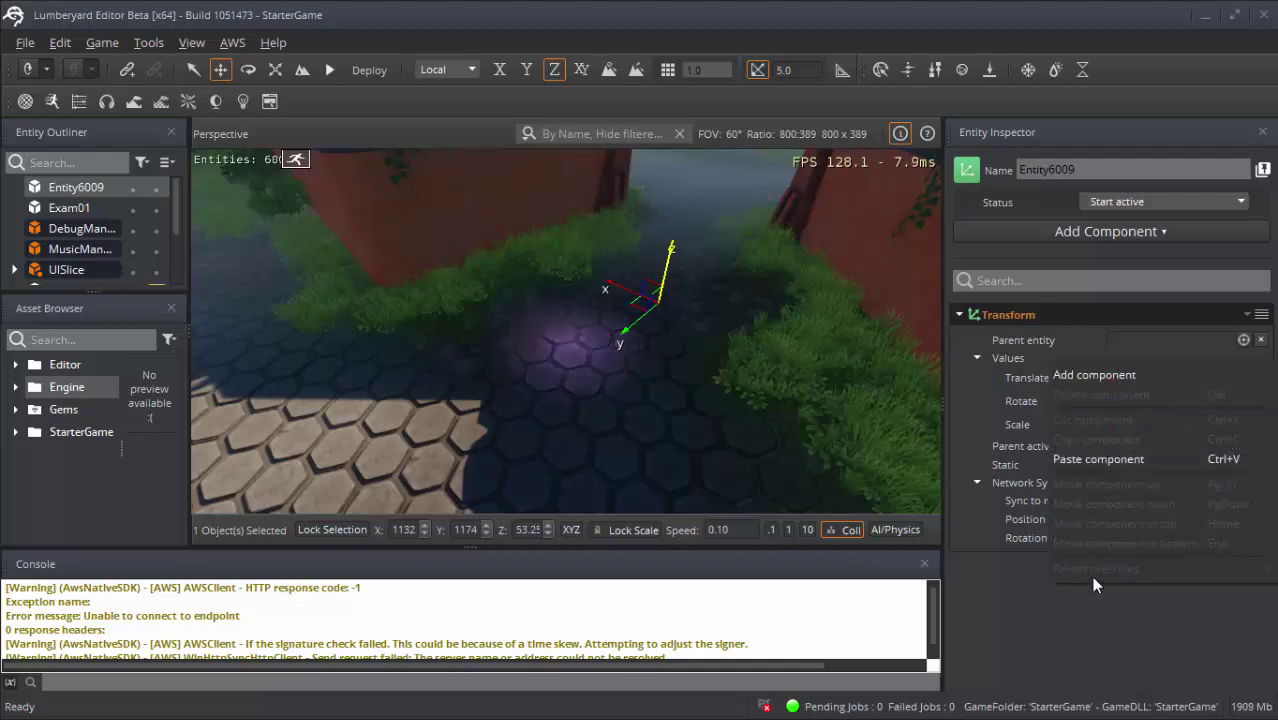
click(1093, 459)
- Remove the pasted Point Light from Entity6009, paste it again, then delete it once more
scroll(1148, 495, down, 3)
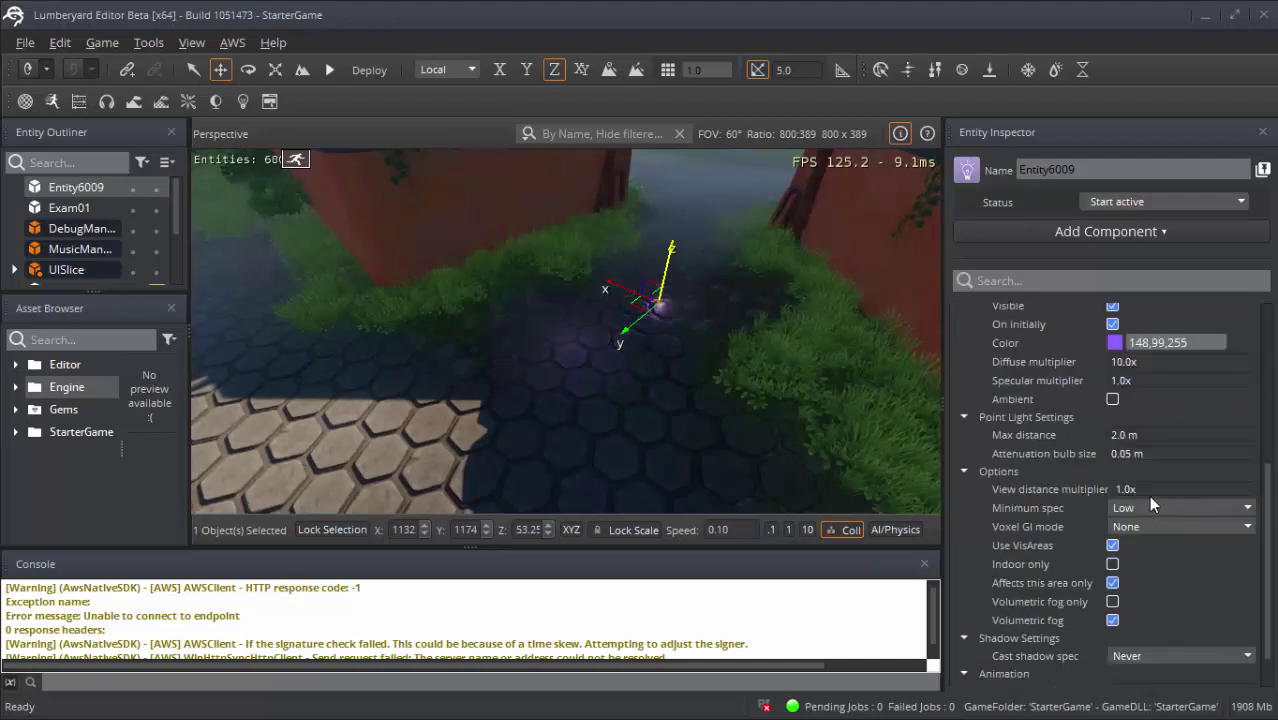
scroll(1161, 504, up, 1)
scroll(1161, 504, up, 3)
scroll(1081, 496, down, 5)
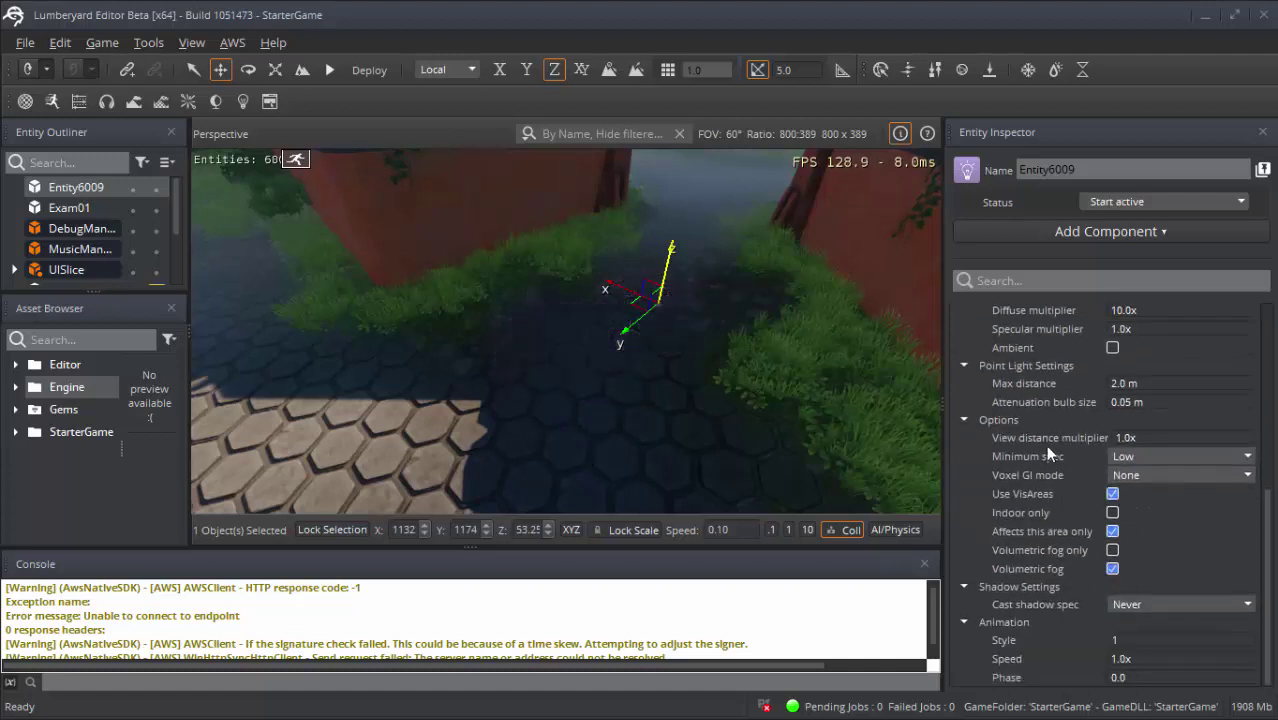
scroll(1045, 445, up, 3)
right_click(1020, 327)
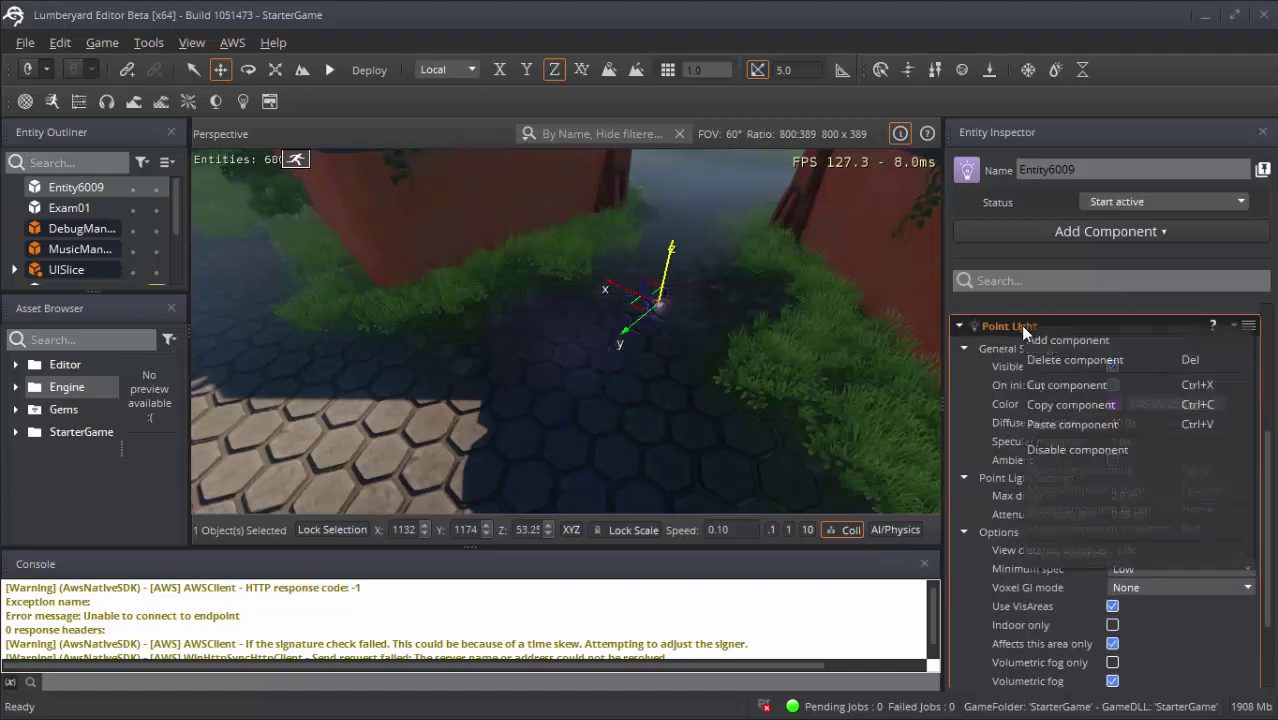
click(1048, 357)
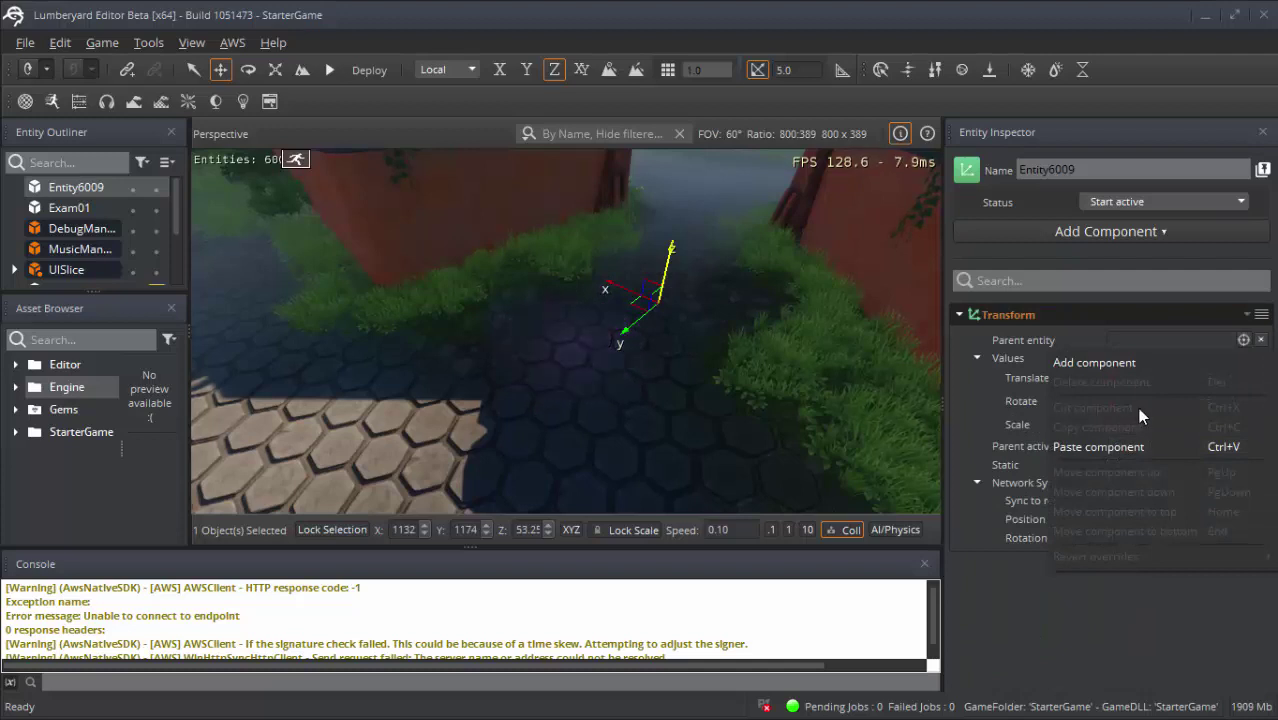
click(1115, 449)
scroll(1112, 447, down, 4)
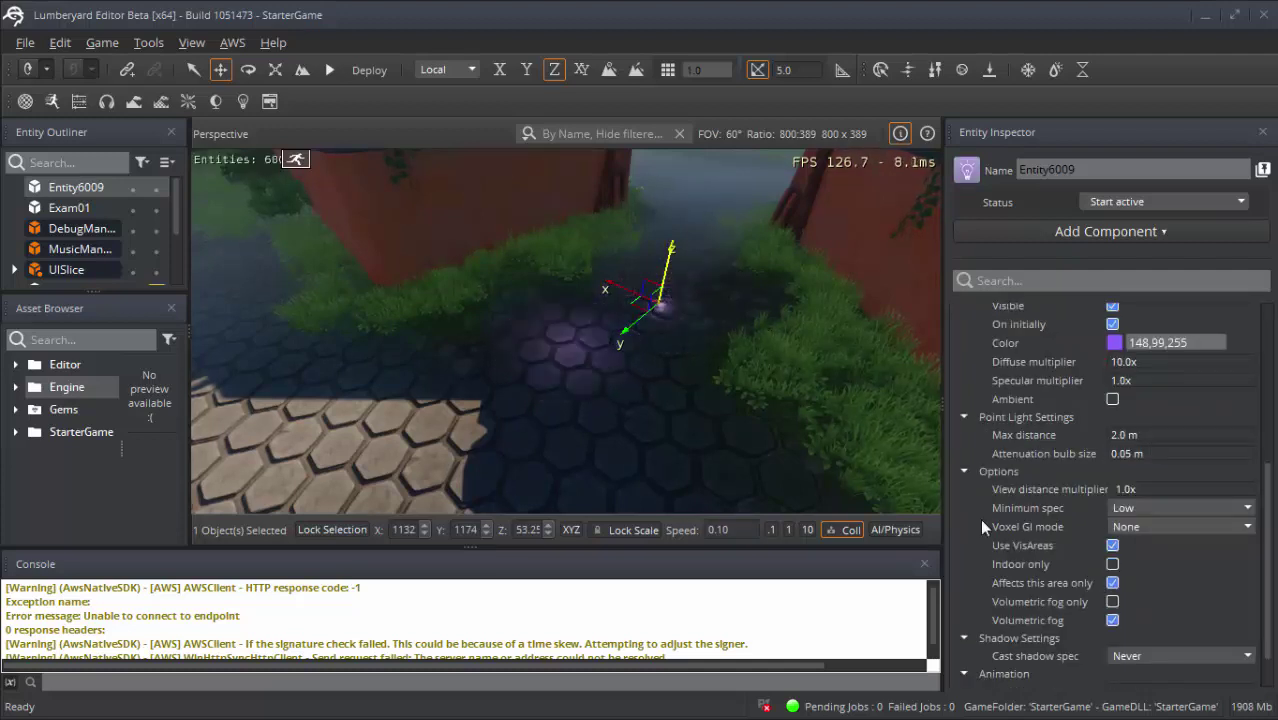
scroll(1076, 453, up, 4)
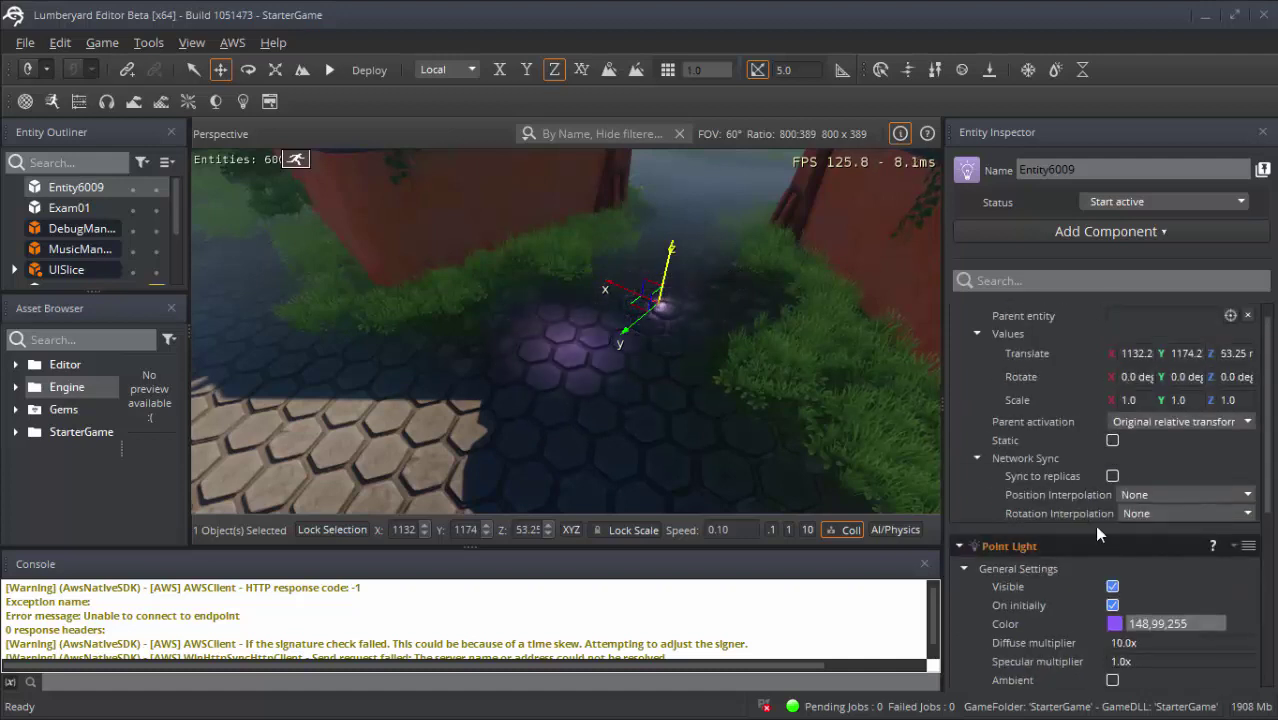
scroll(1154, 557, down, 5)
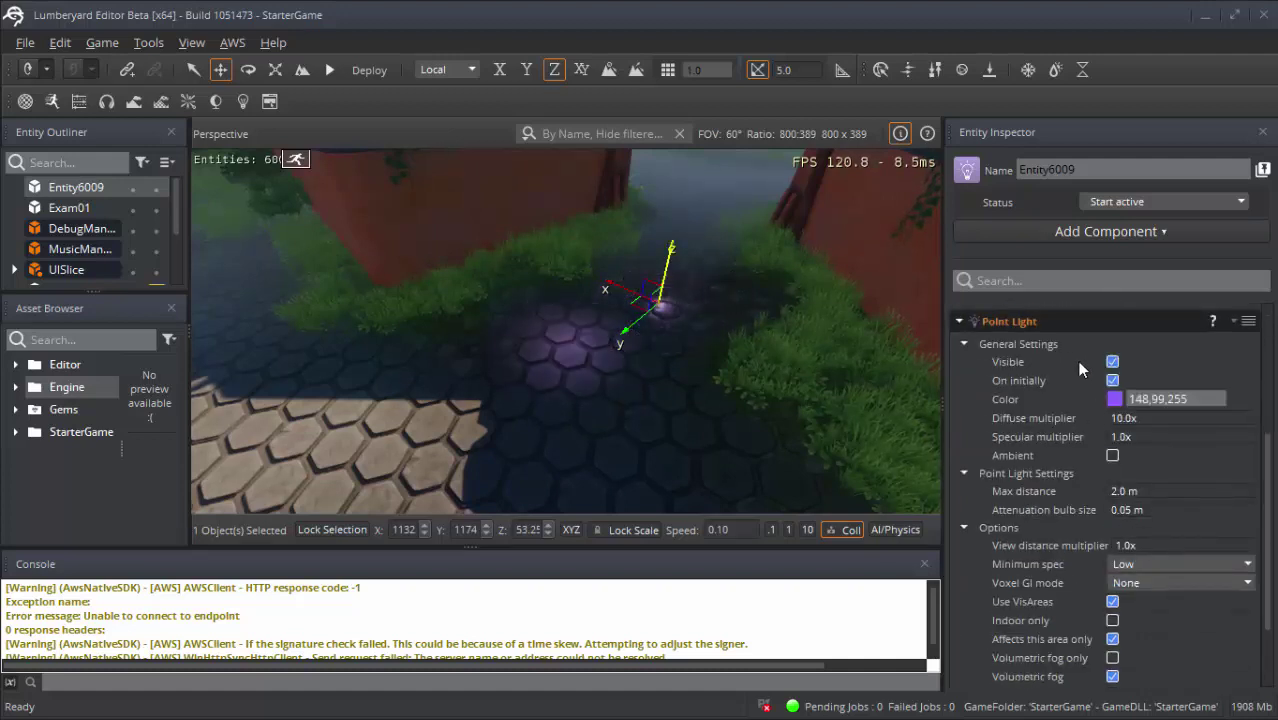
right_click(1057, 323)
click(1079, 367)
right_click(1050, 562)
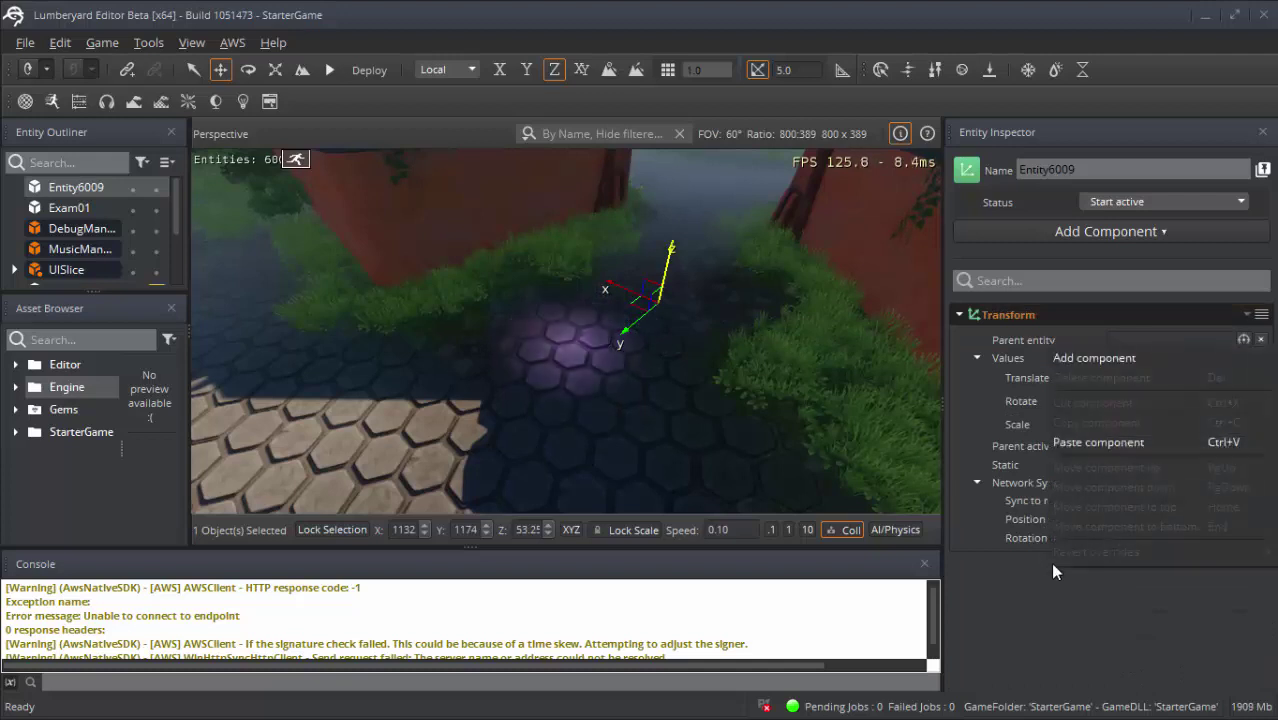
- Cut the Point Light component out of Exam01
click(70, 207)
scroll(990, 500, down, 2)
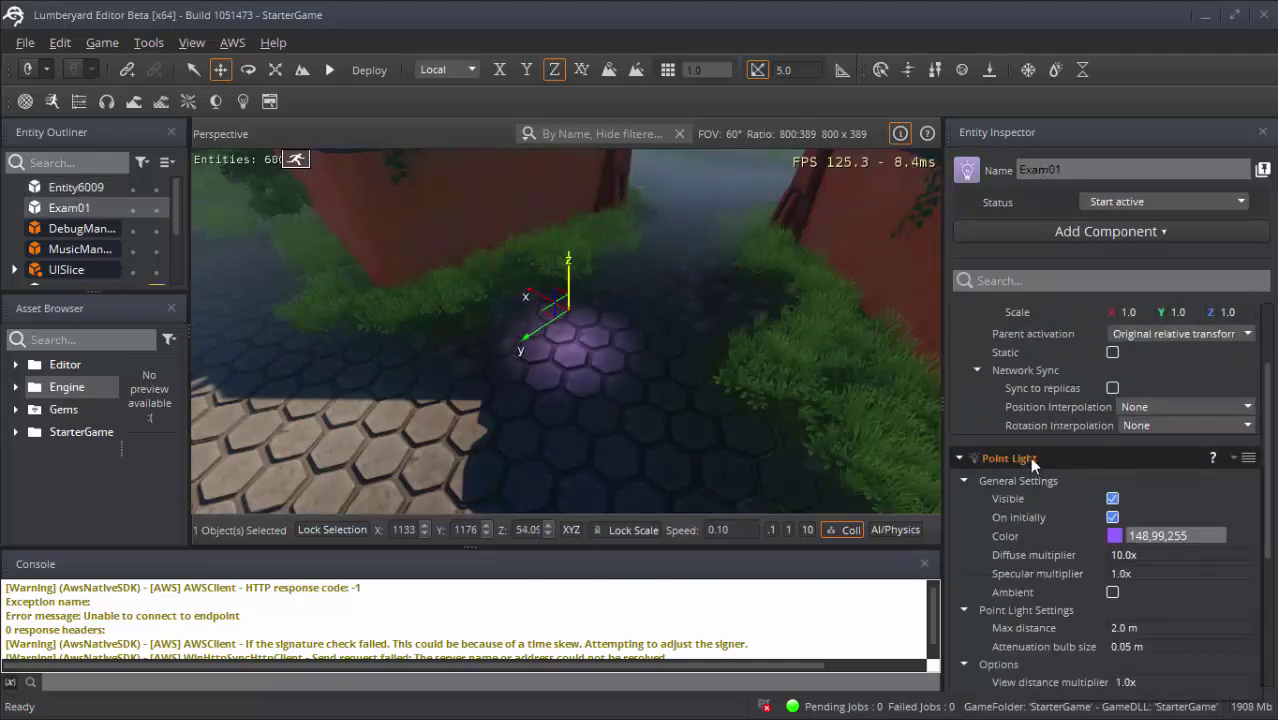
right_click(1029, 457)
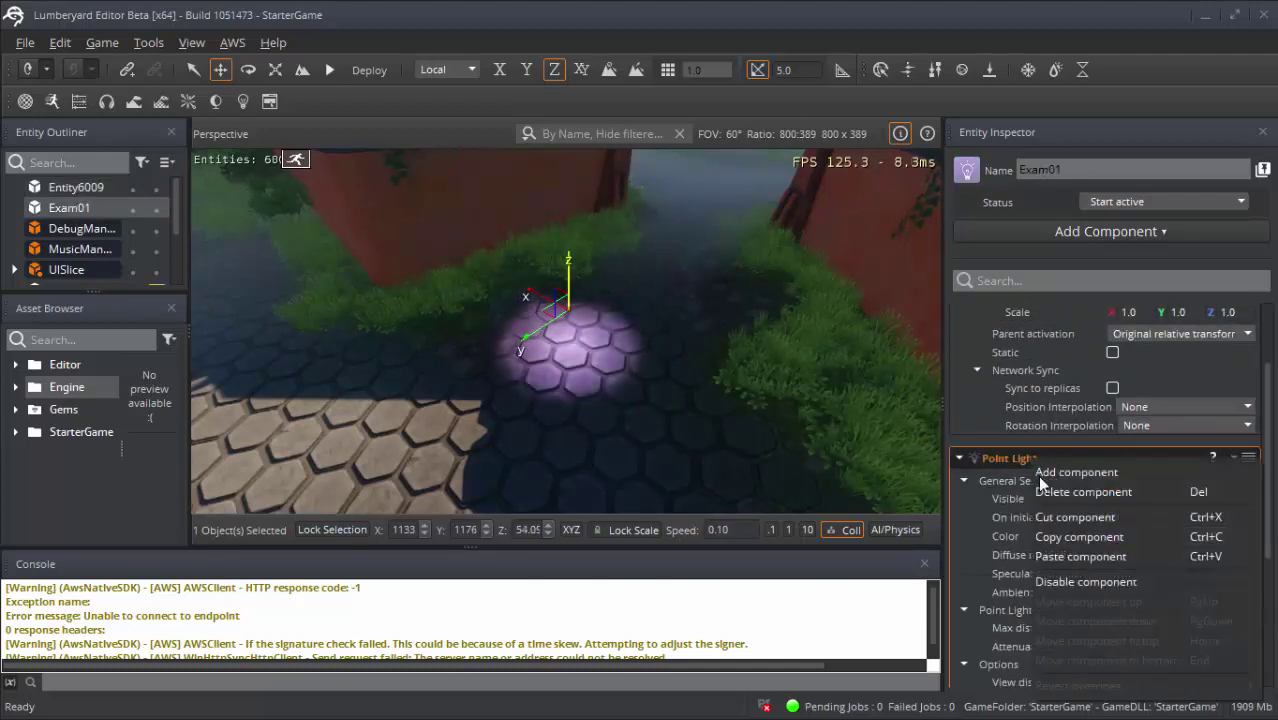
click(1070, 519)
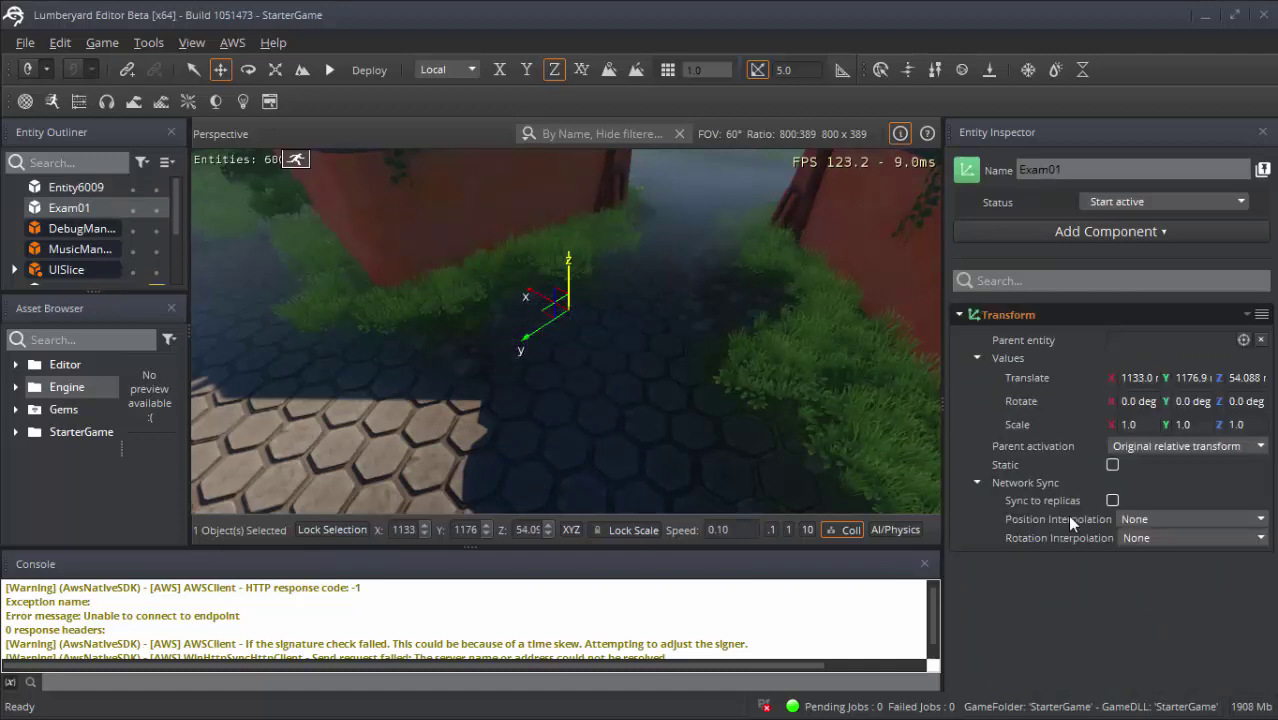
click(63, 187)
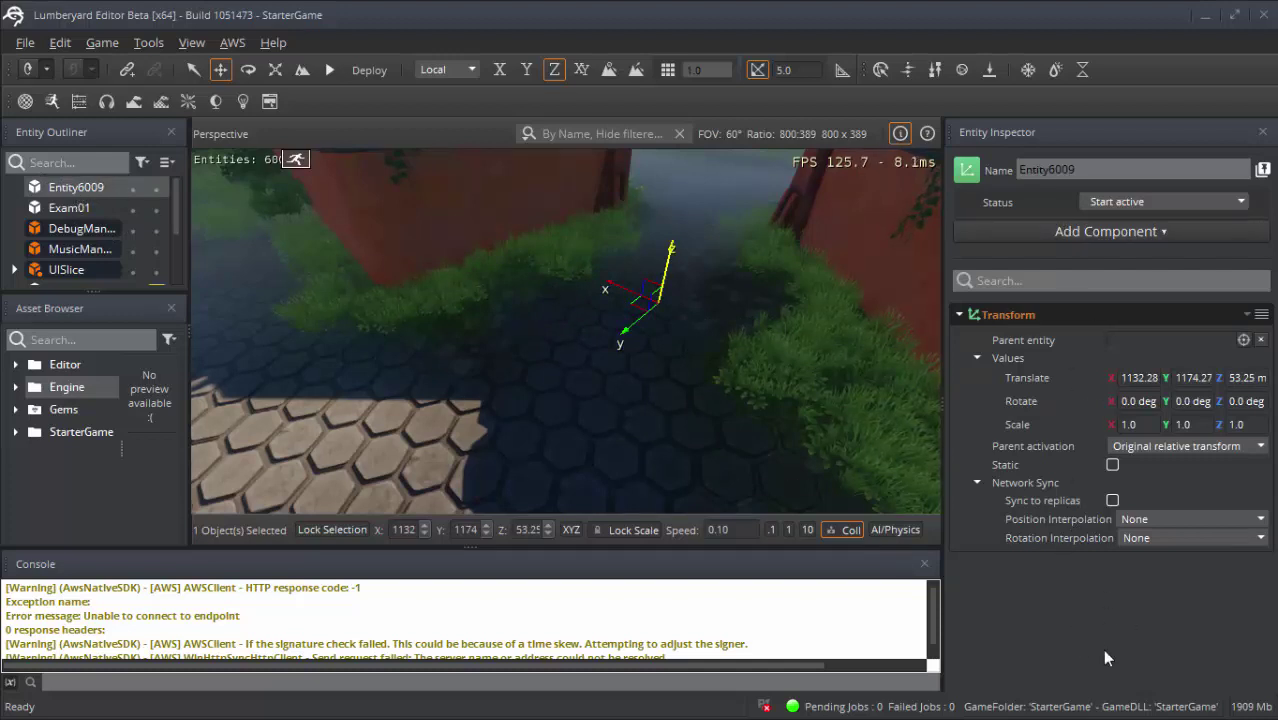
- Paste the cut Point Light into Entity6009 and lower it slightly onto the path
right_click(1070, 597)
click(1086, 476)
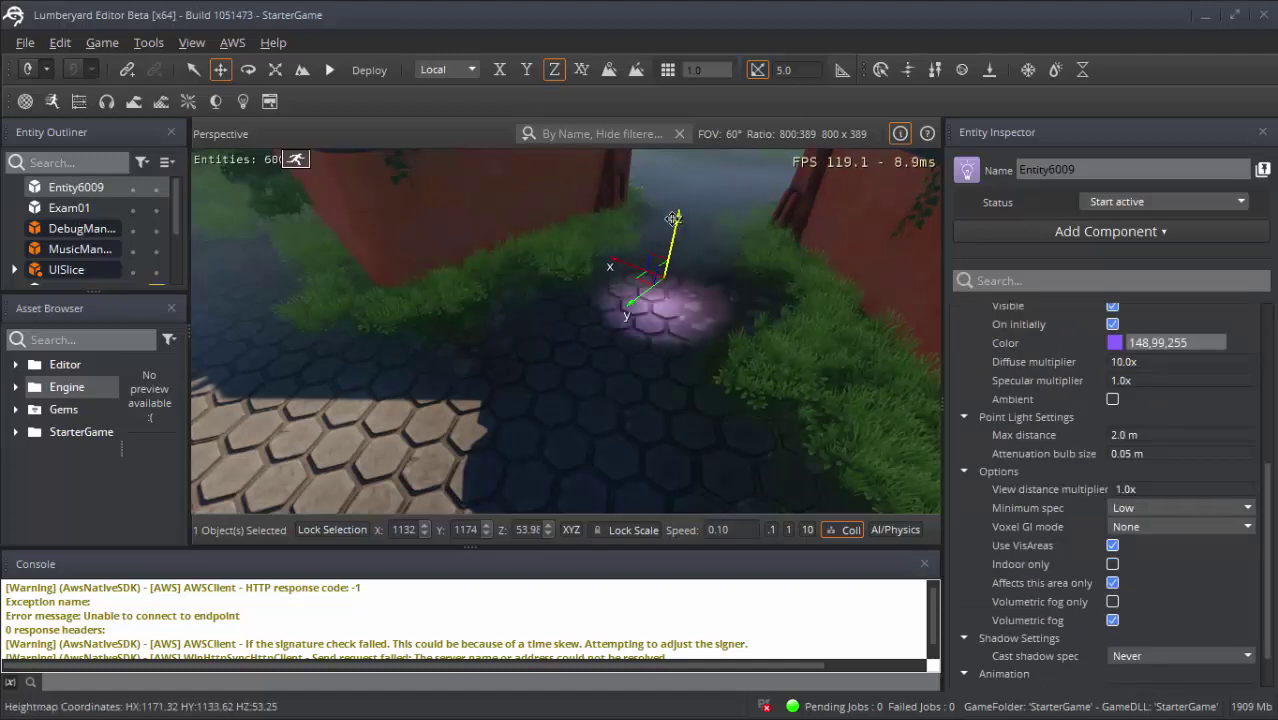
drag(673, 219, 637, 242)
click(70, 209)
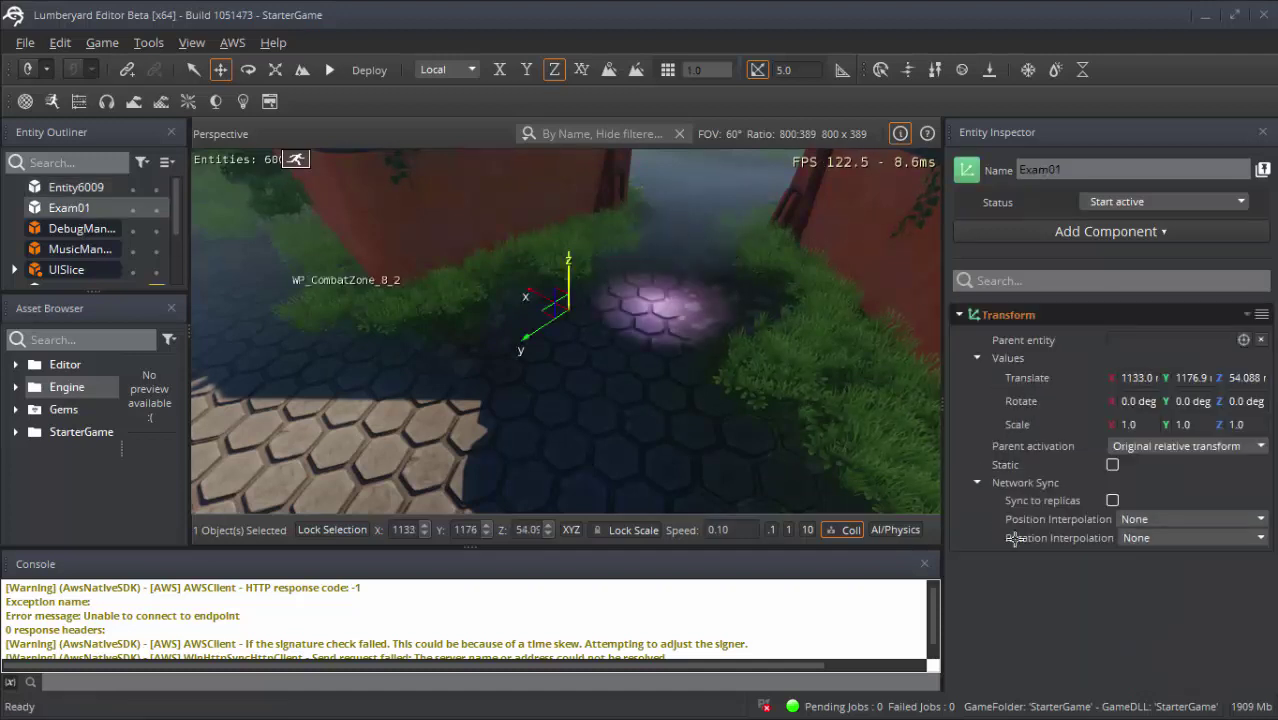
- Rename Entity6009 to 'Exam02' and save the level
double_click(90, 187)
text(E)
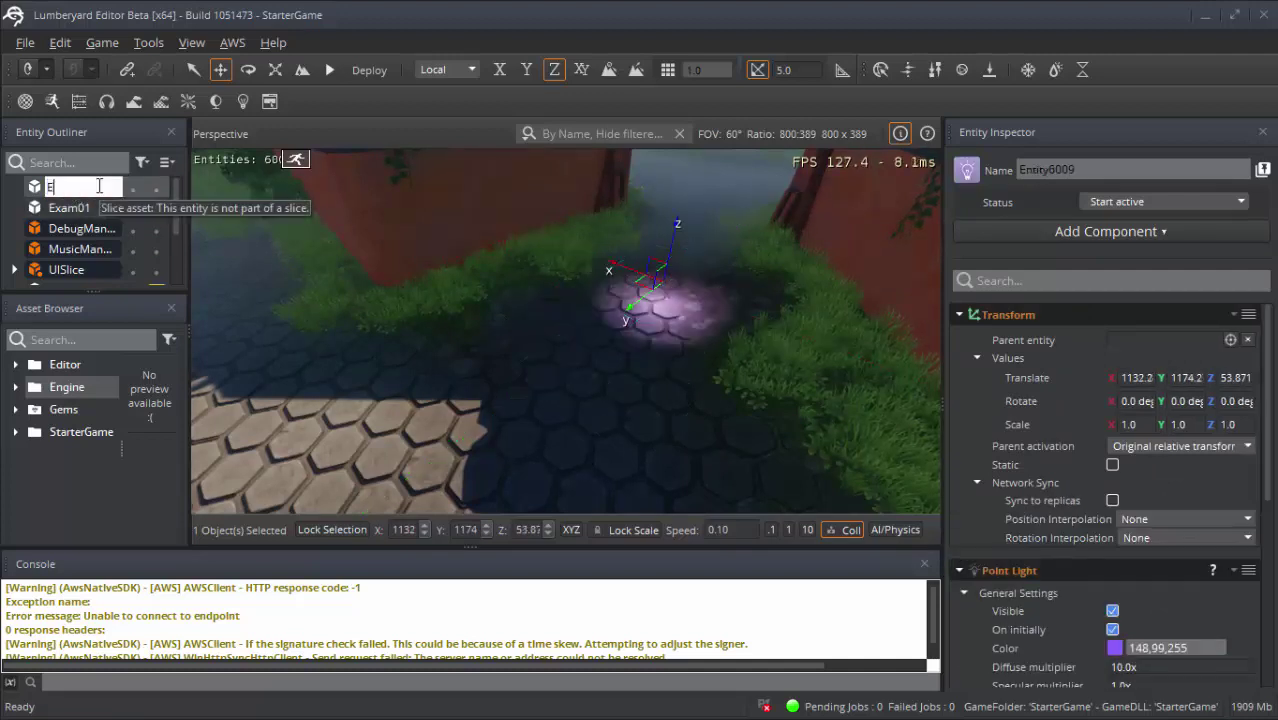
text(xam)
text(02)
key(Return)
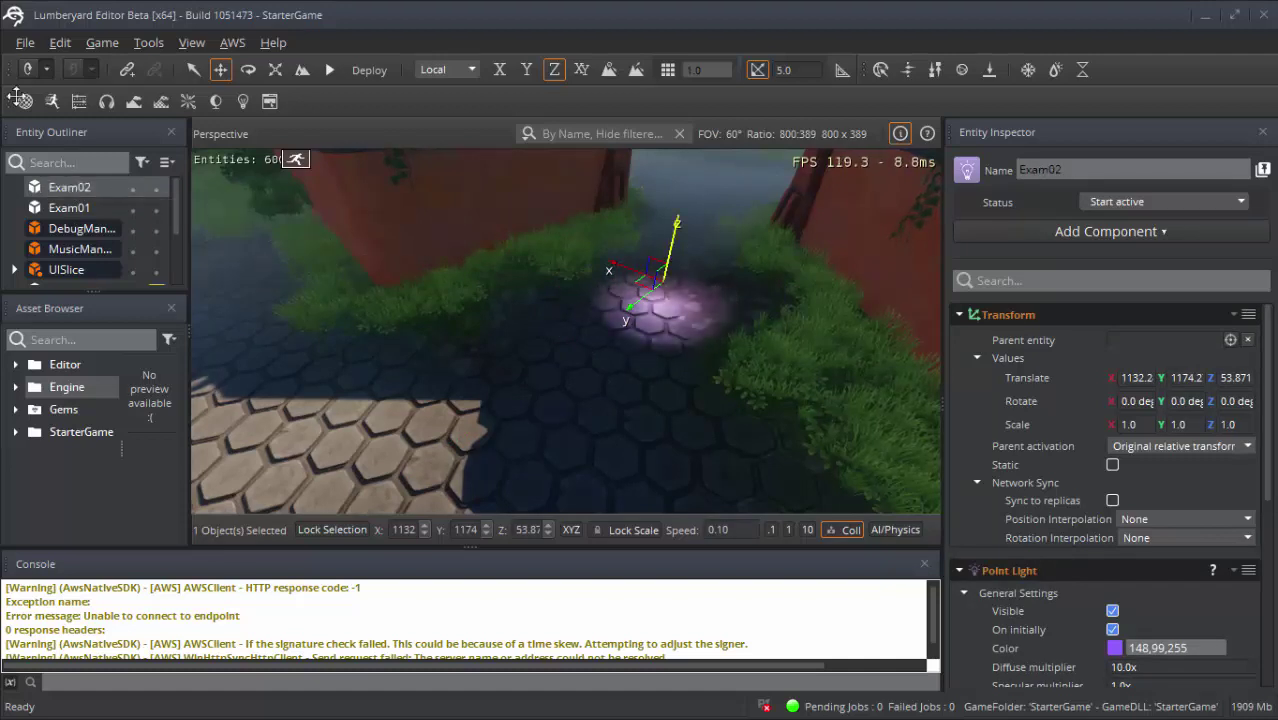
click(22, 45)
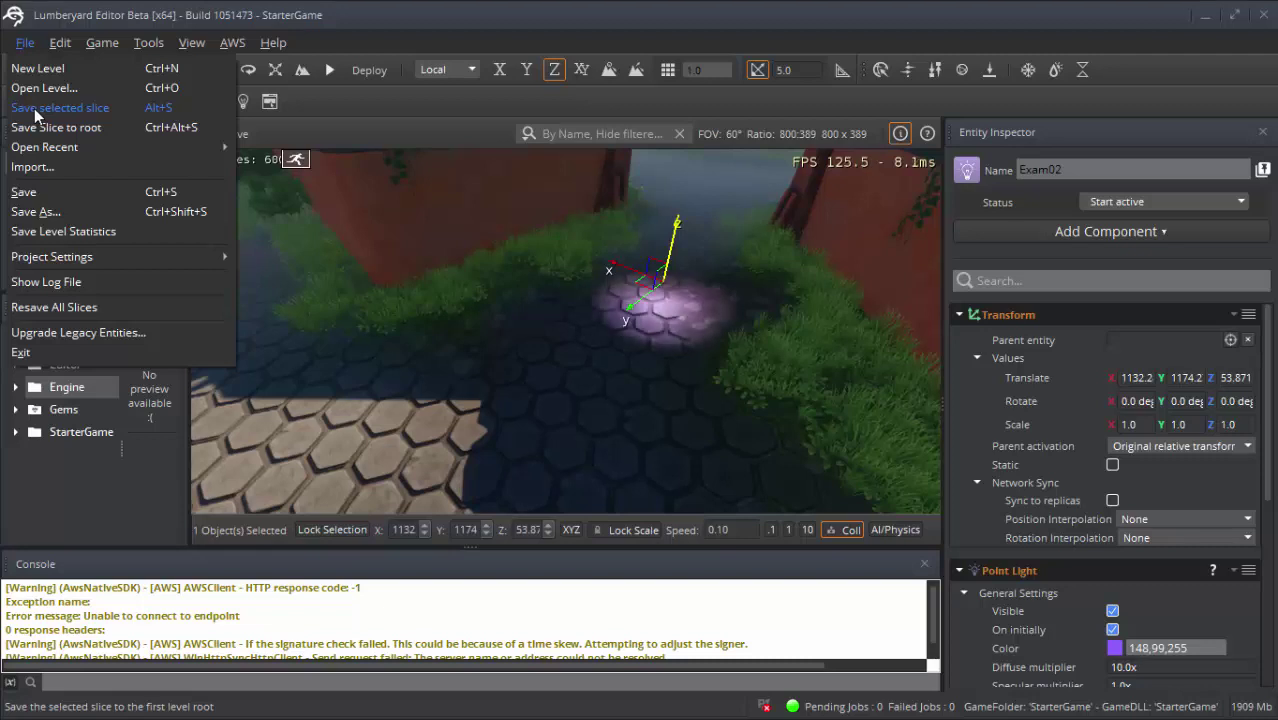
click(92, 197)
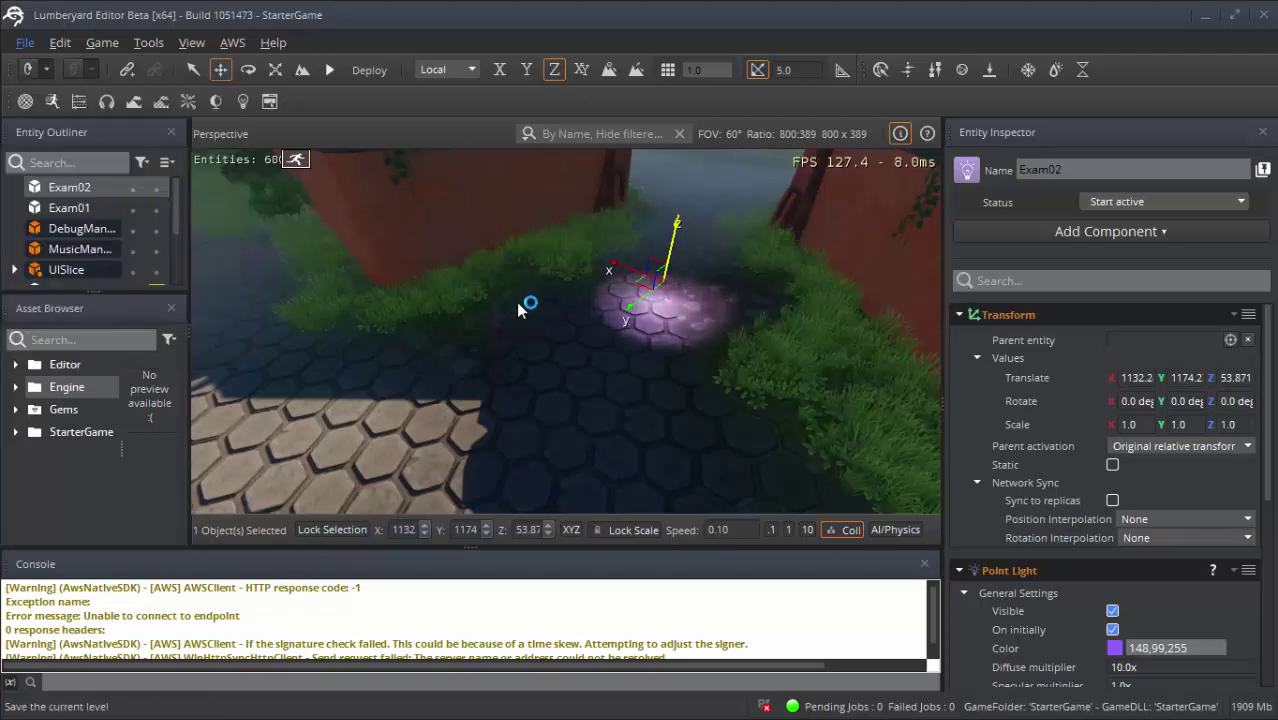
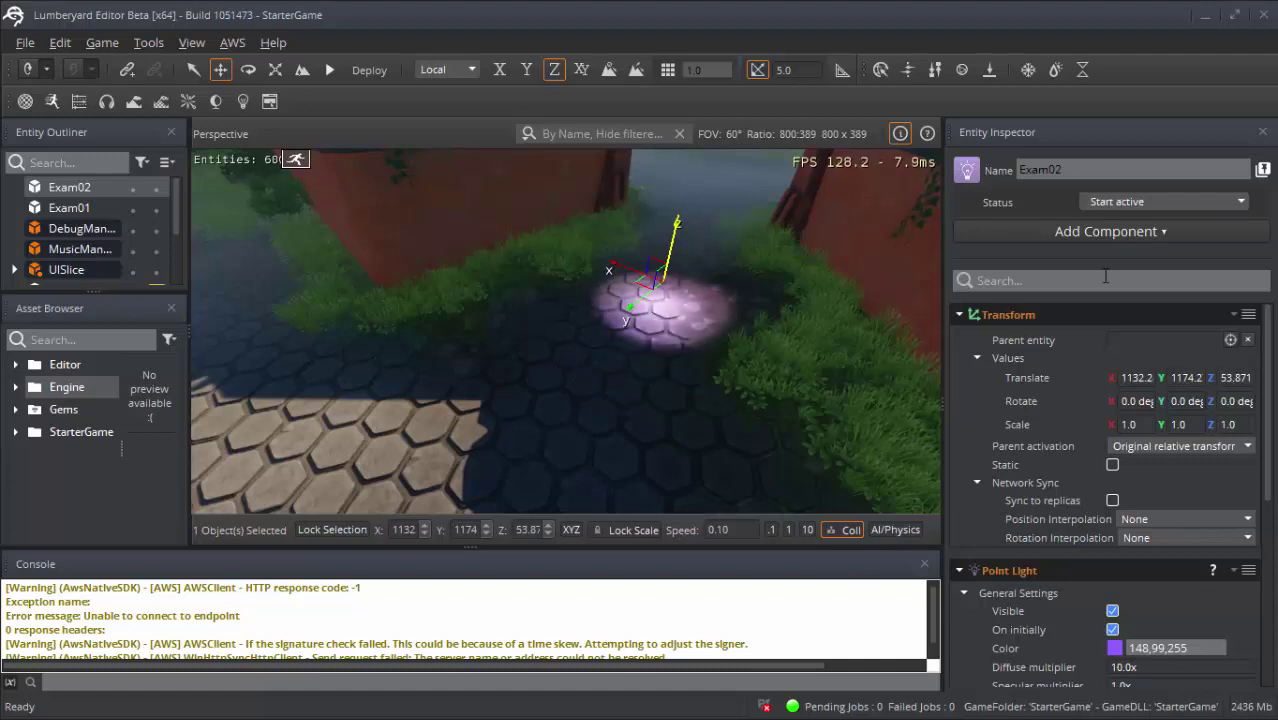
- Switch Exam02's start status to Start inactive, then back to Start active
click(1122, 198)
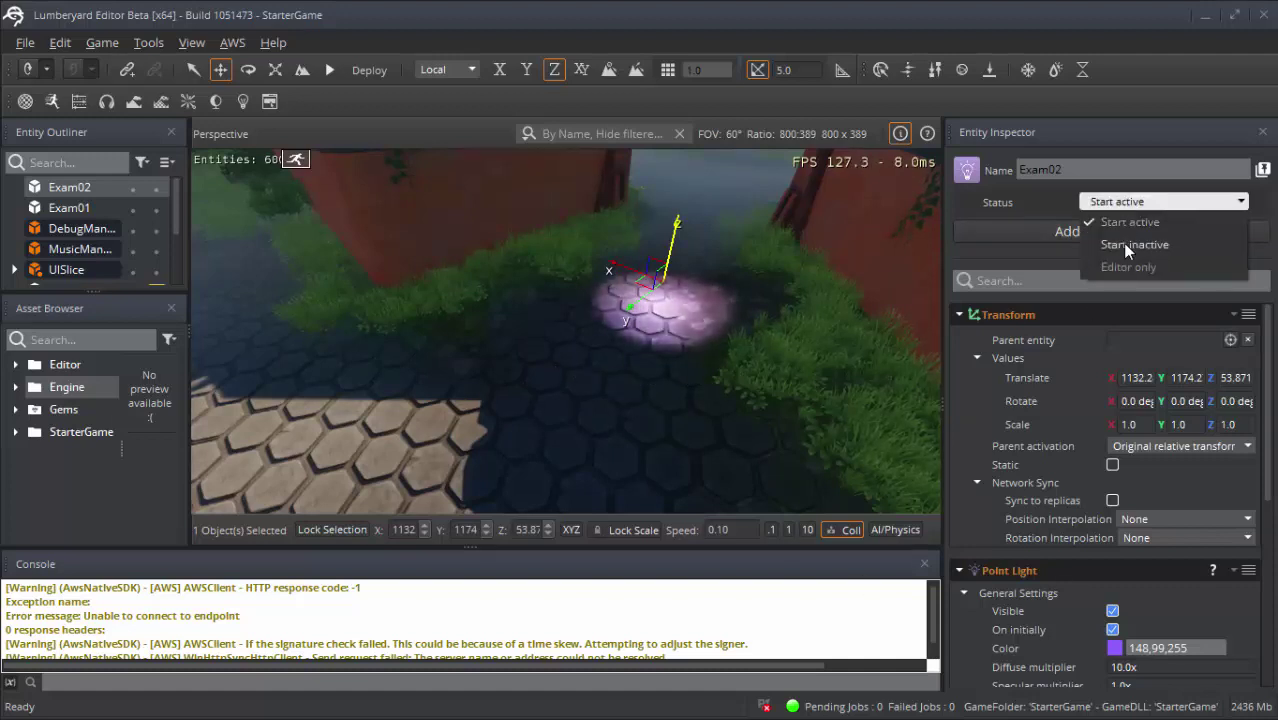
click(1125, 246)
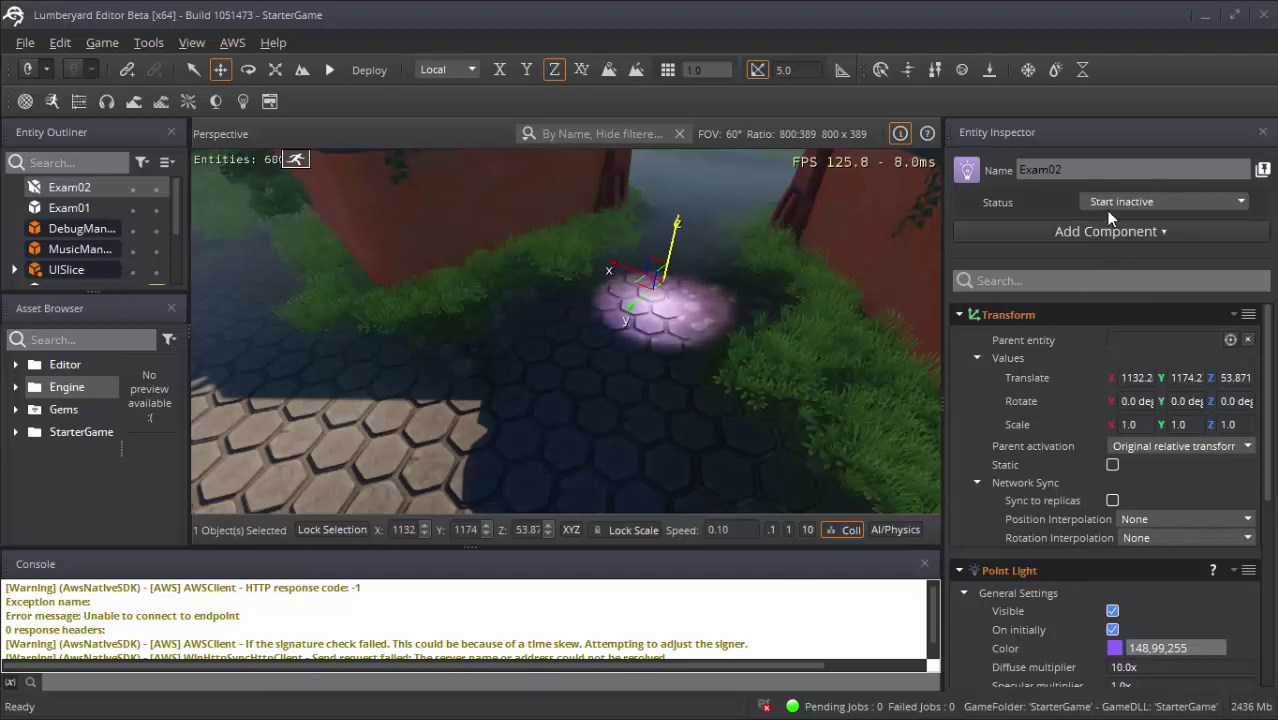
click(1134, 204)
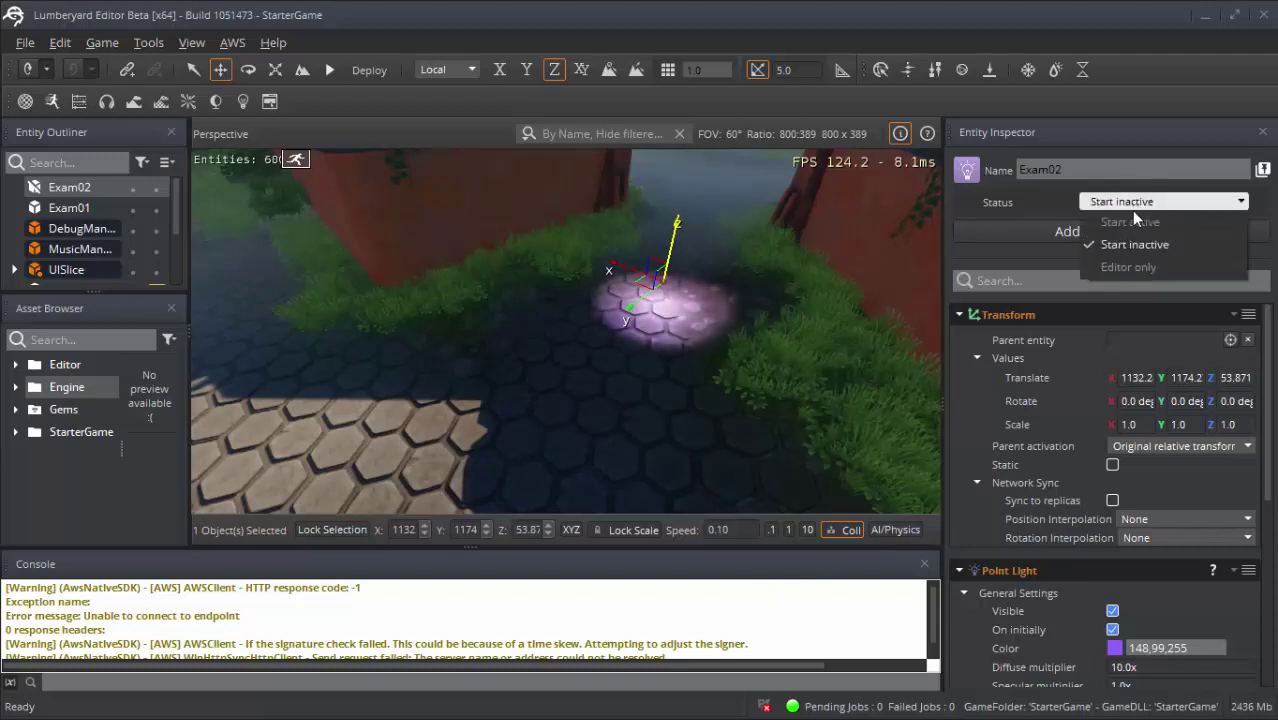
click(1125, 222)
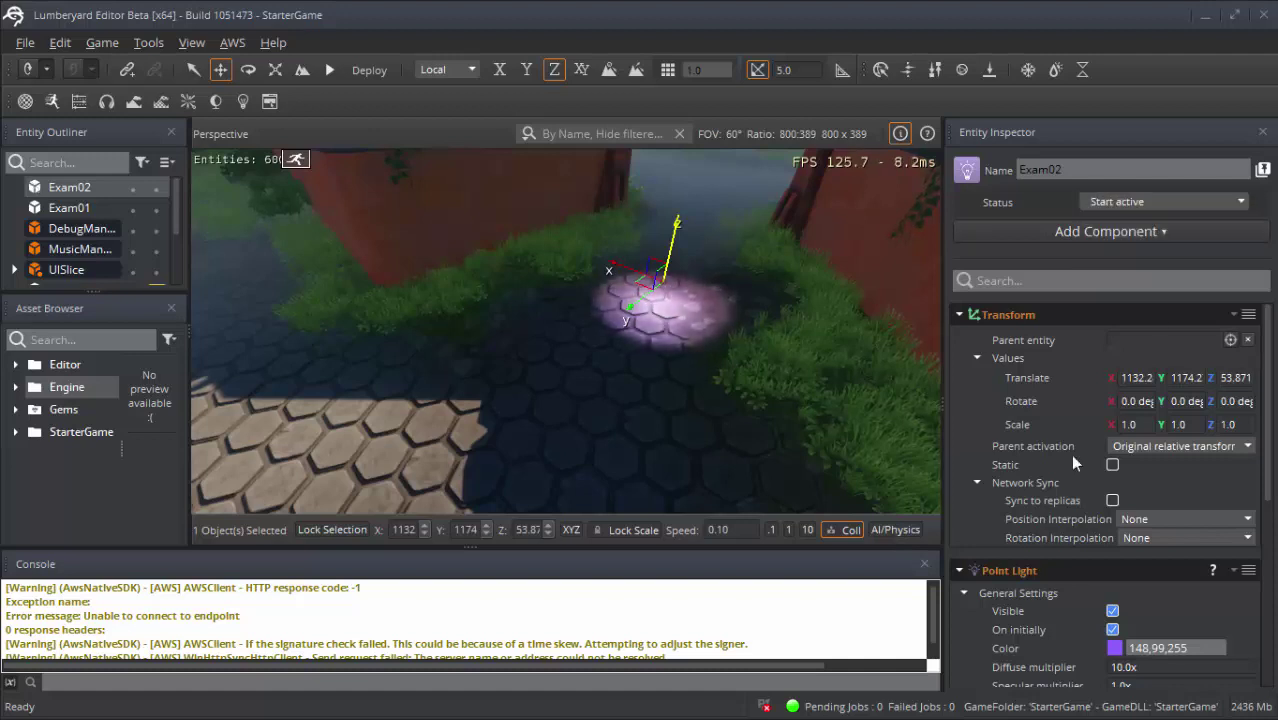
- Disable Exam02's Point Light component so its purple glow no longer lights the tiles
right_click(1054, 565)
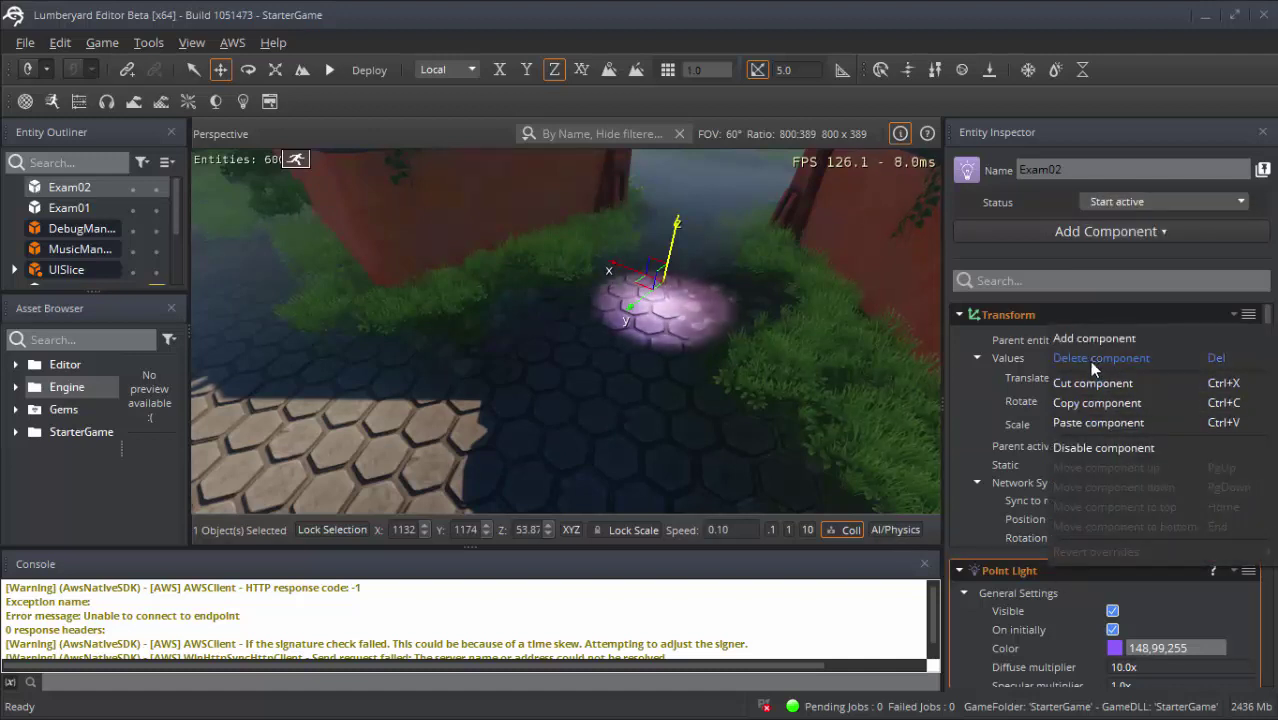
click(1081, 450)
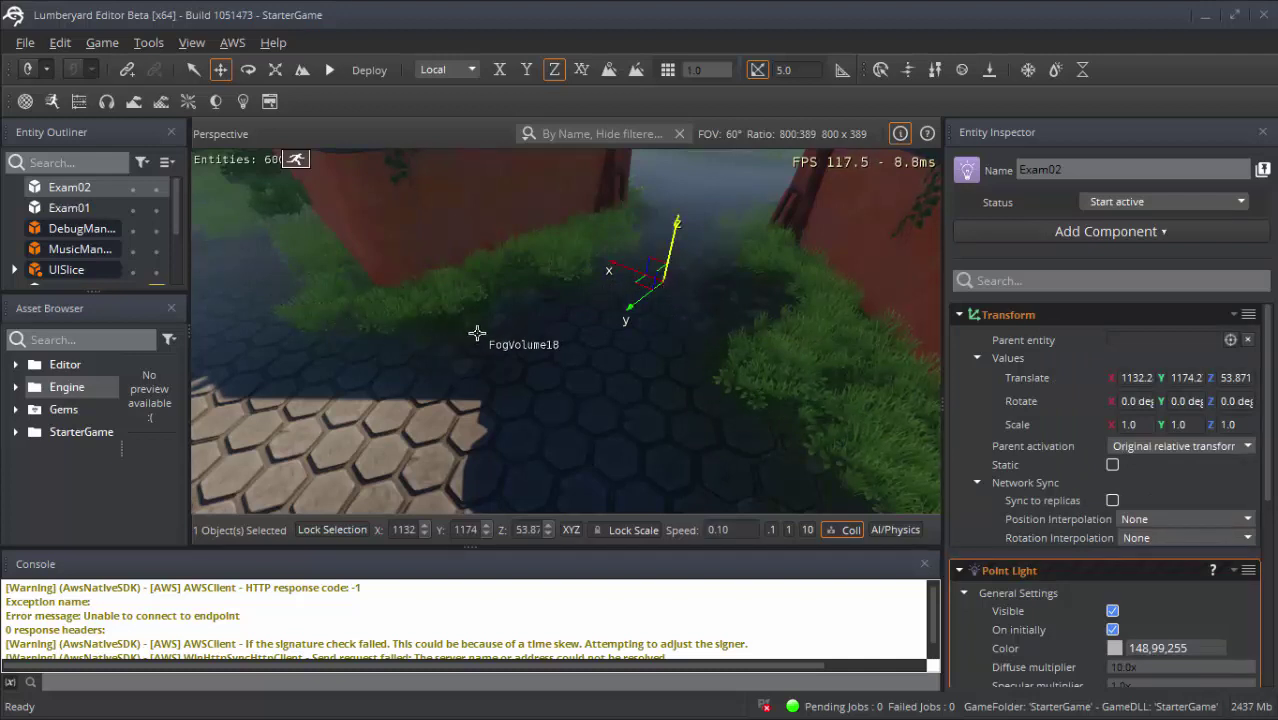
right_drag(562, 323, 470, 350)
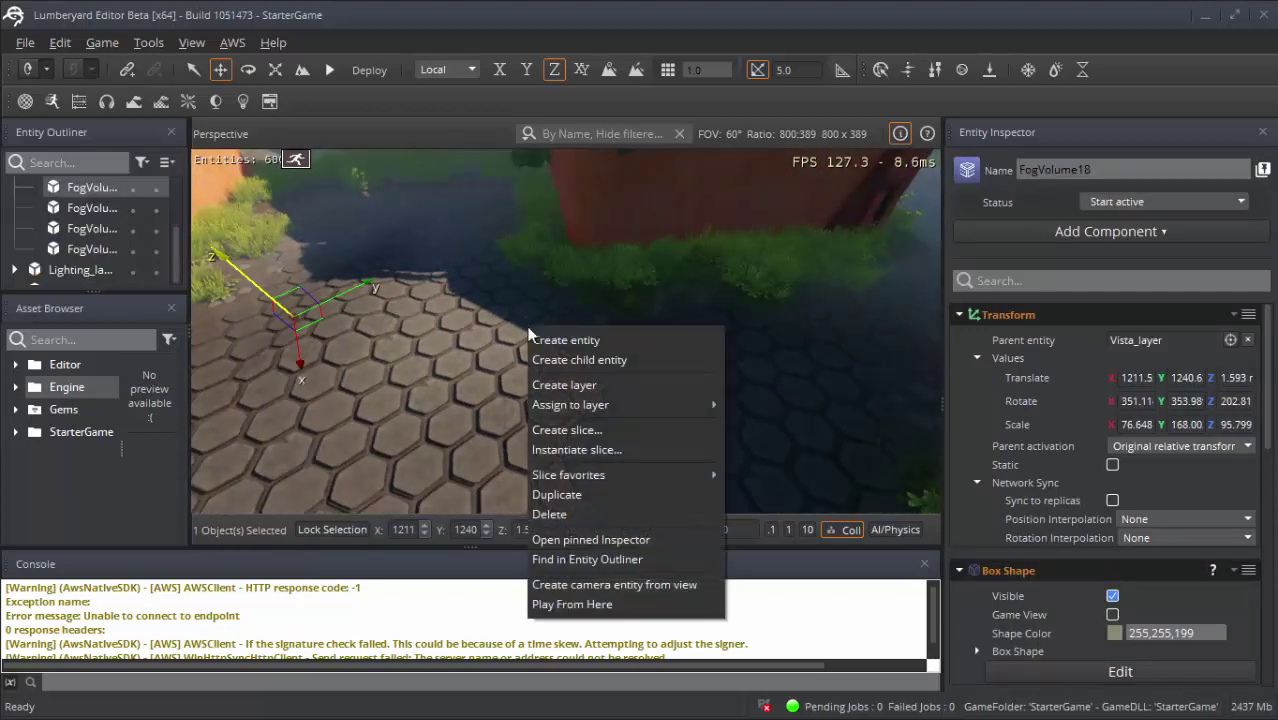
- Create a new entity in the viewport and add a Rain component to it
click(548, 334)
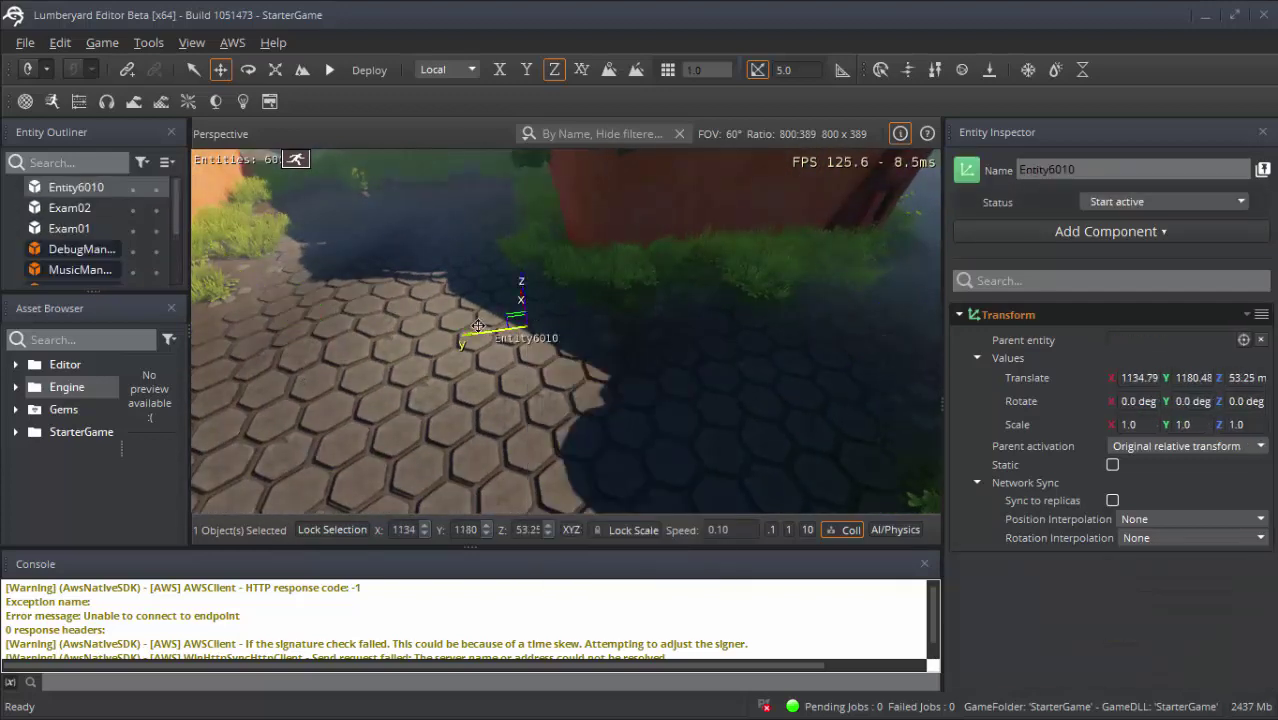
drag(495, 328, 605, 318)
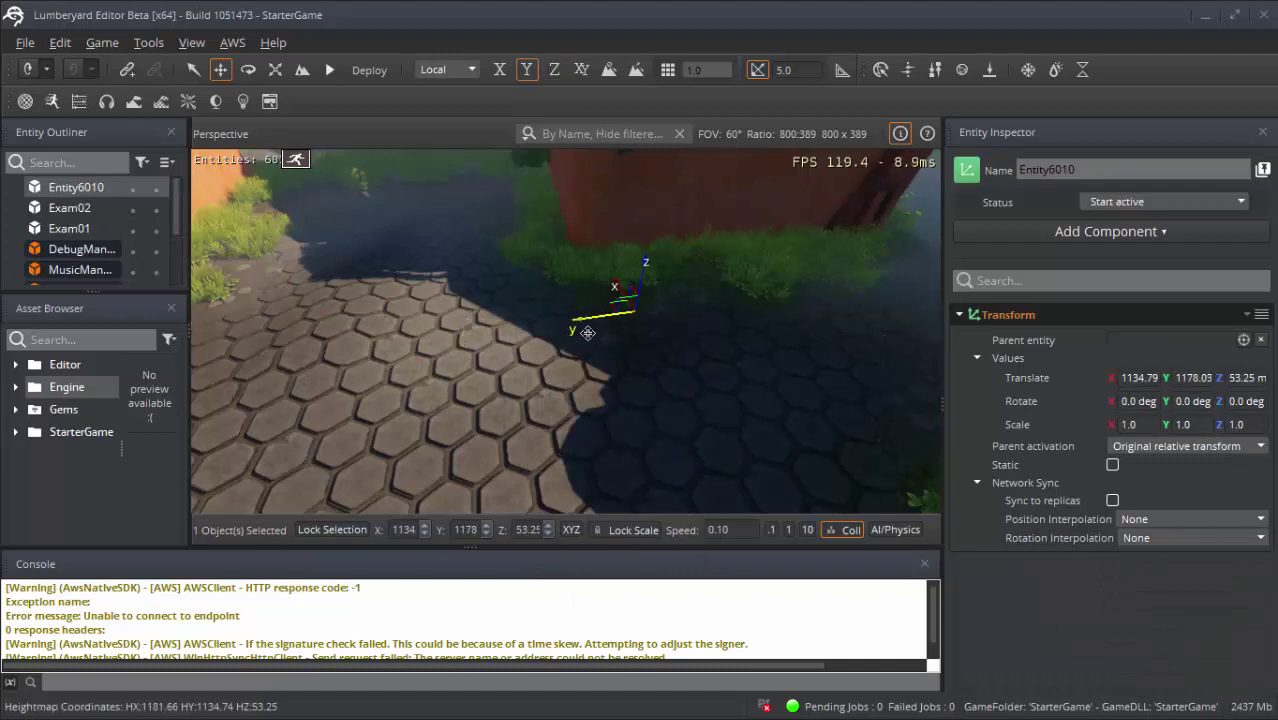
click(1147, 232)
drag(1261, 430, 1262, 295)
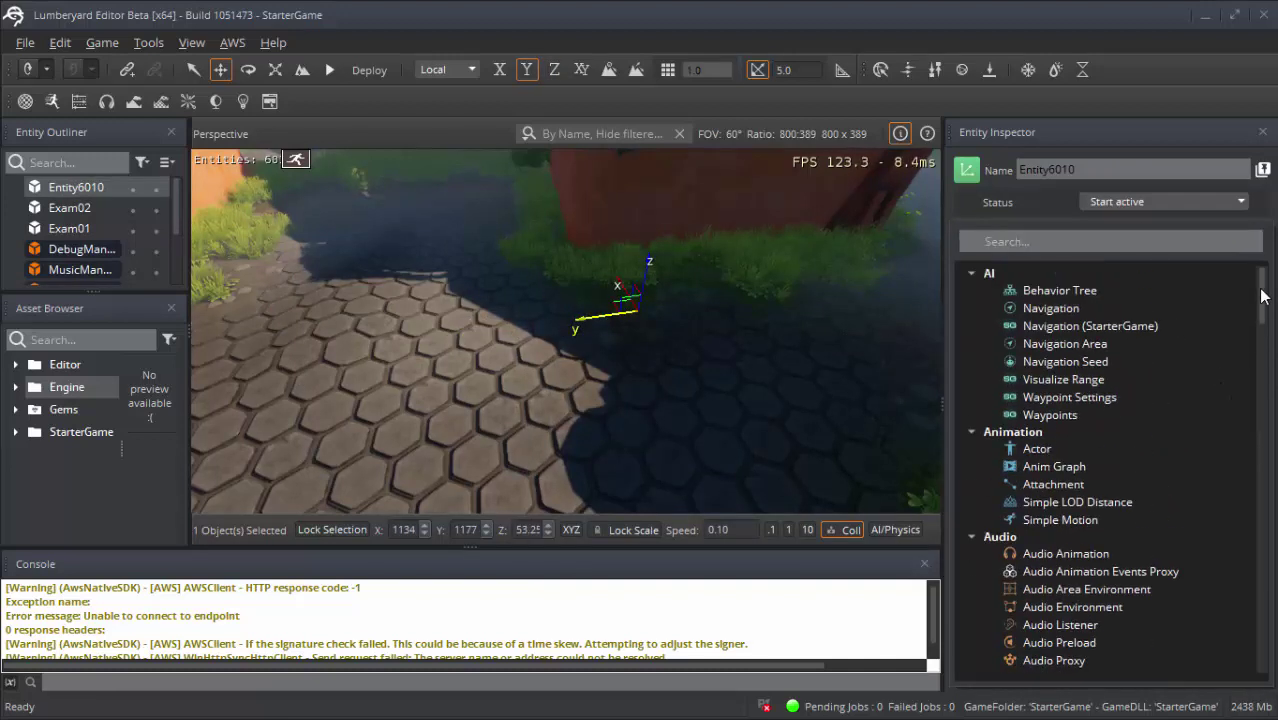
scroll(1193, 357, down, 6)
scroll(1187, 425, down, 3)
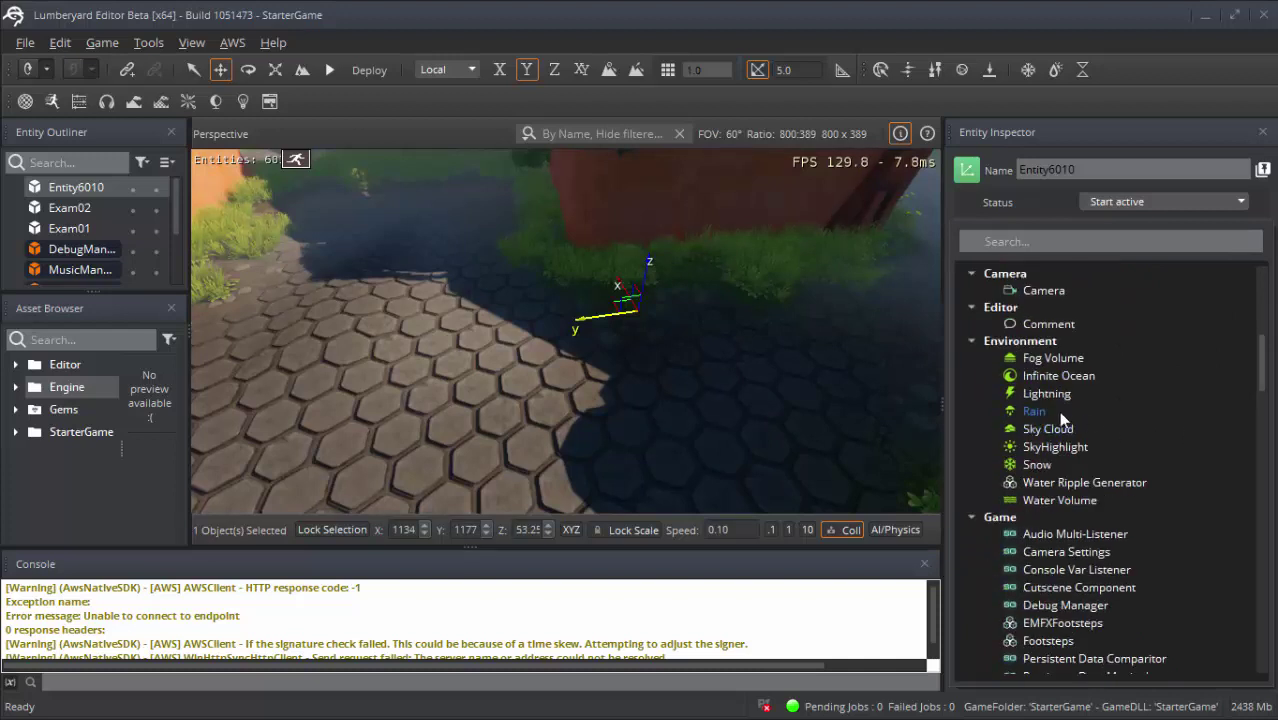
click(1035, 411)
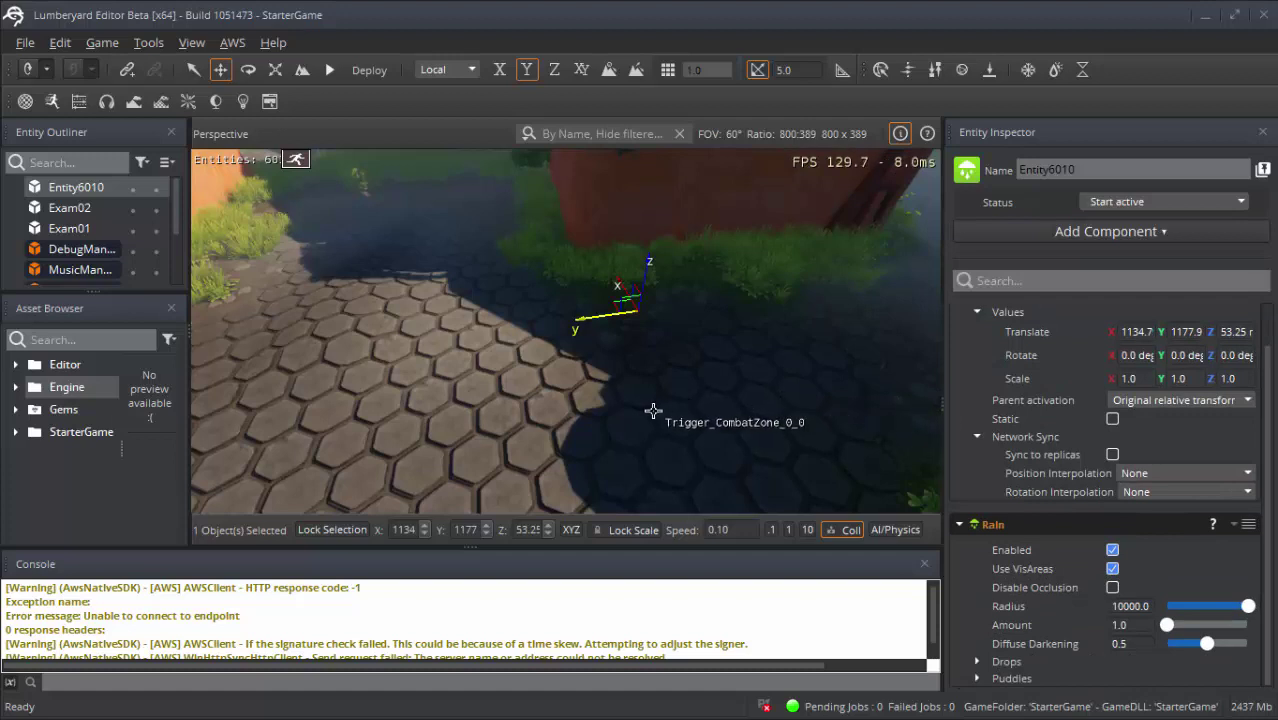
- Raise the rain Amount to 10.0 and turn on AI/Physics simulation
drag(595, 328, 458, 343)
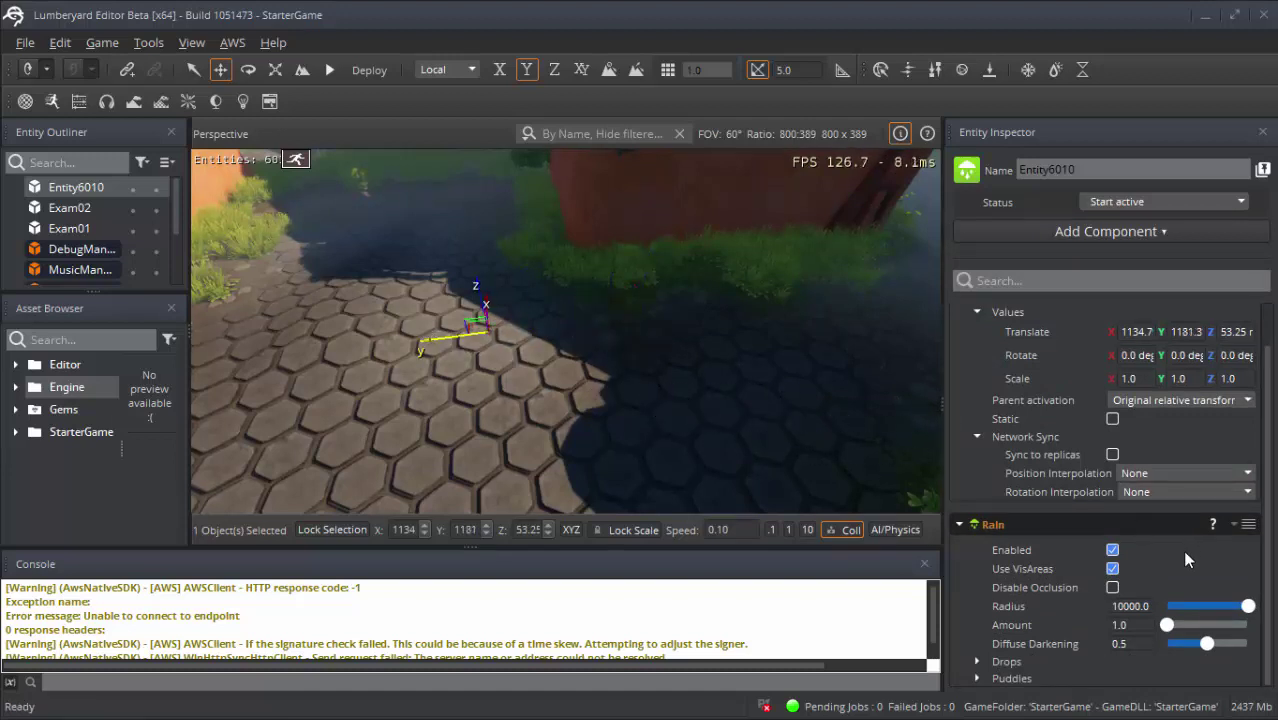
click(1166, 625)
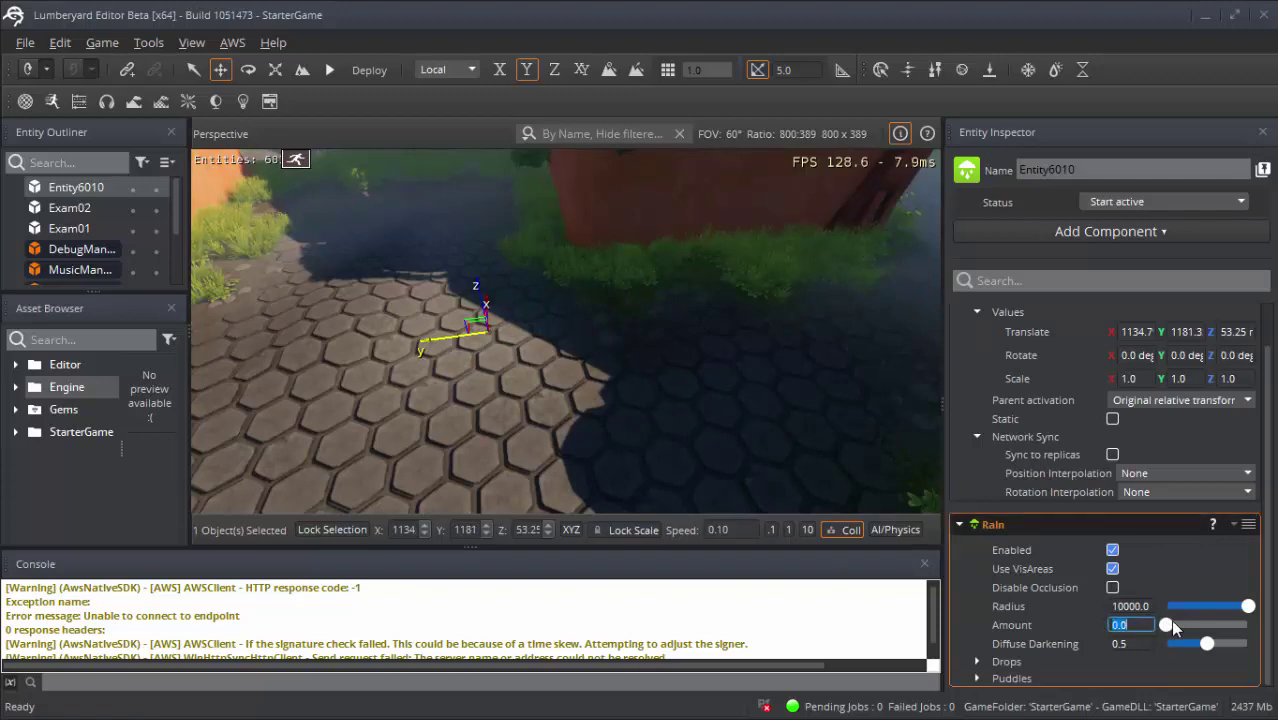
drag(1175, 627, 1183, 627)
mouse_move(700, 396)
right_down()
mouse_move(560, 396)
mouse_move(560, 330)
mouse_move(540, 330)
right_up()
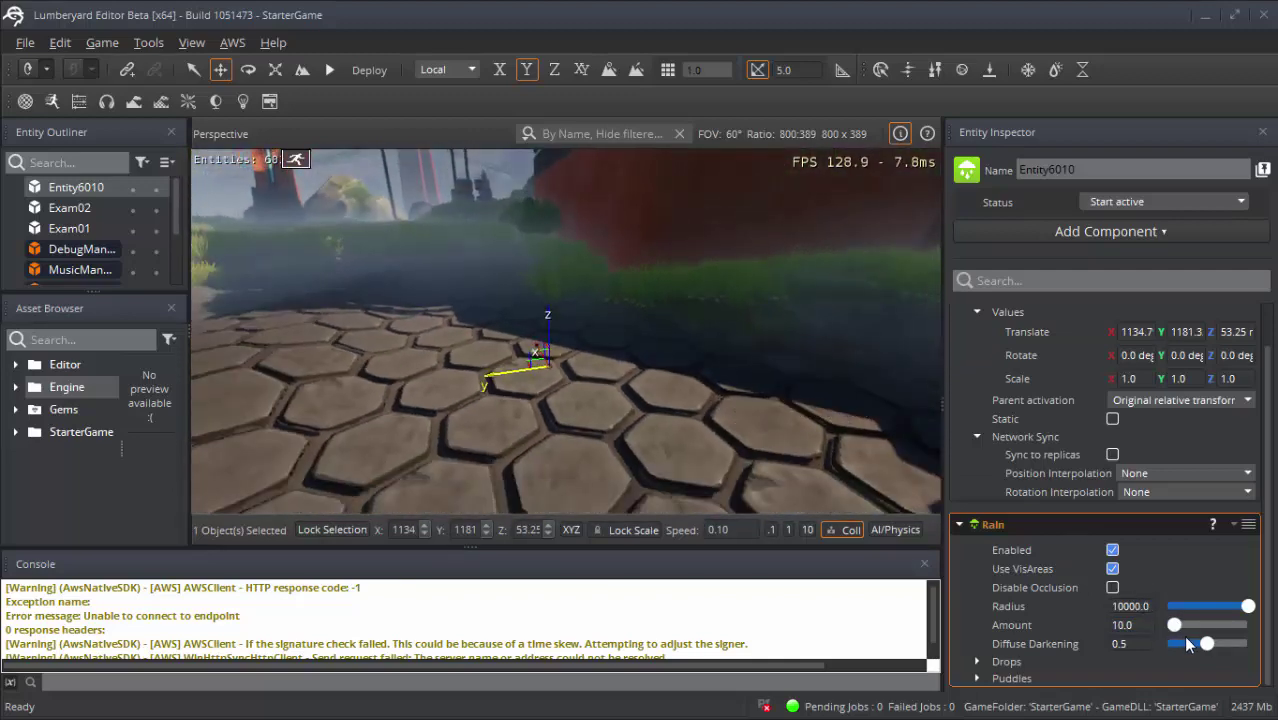
click(901, 528)
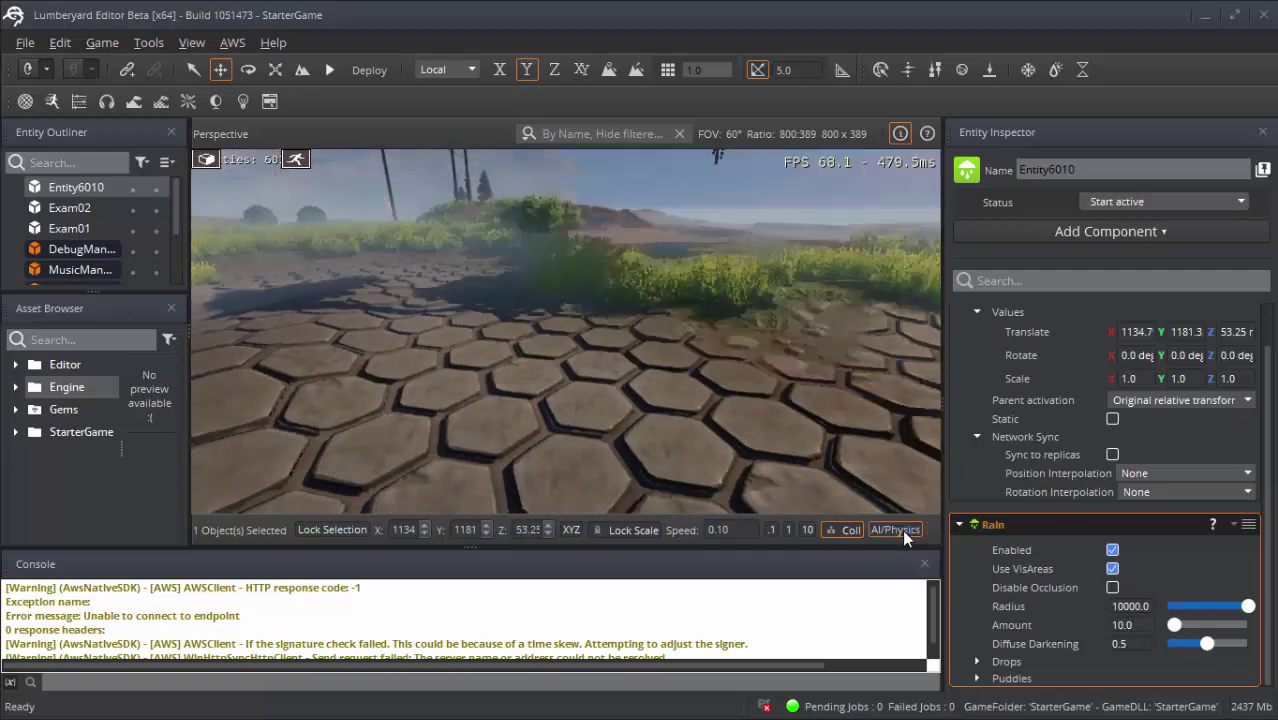
- Preview the rain in game mode, turn AI/Physics off, and select Entity6010
key(ctrl+g)
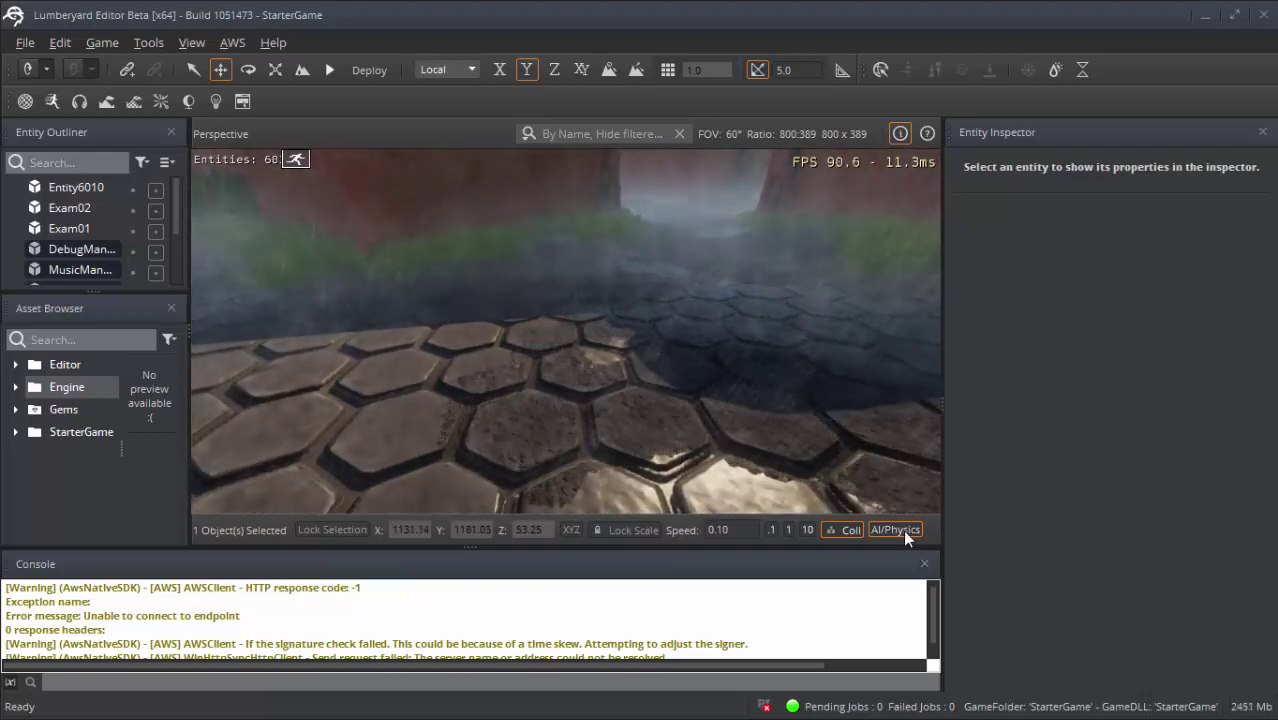
click(898, 530)
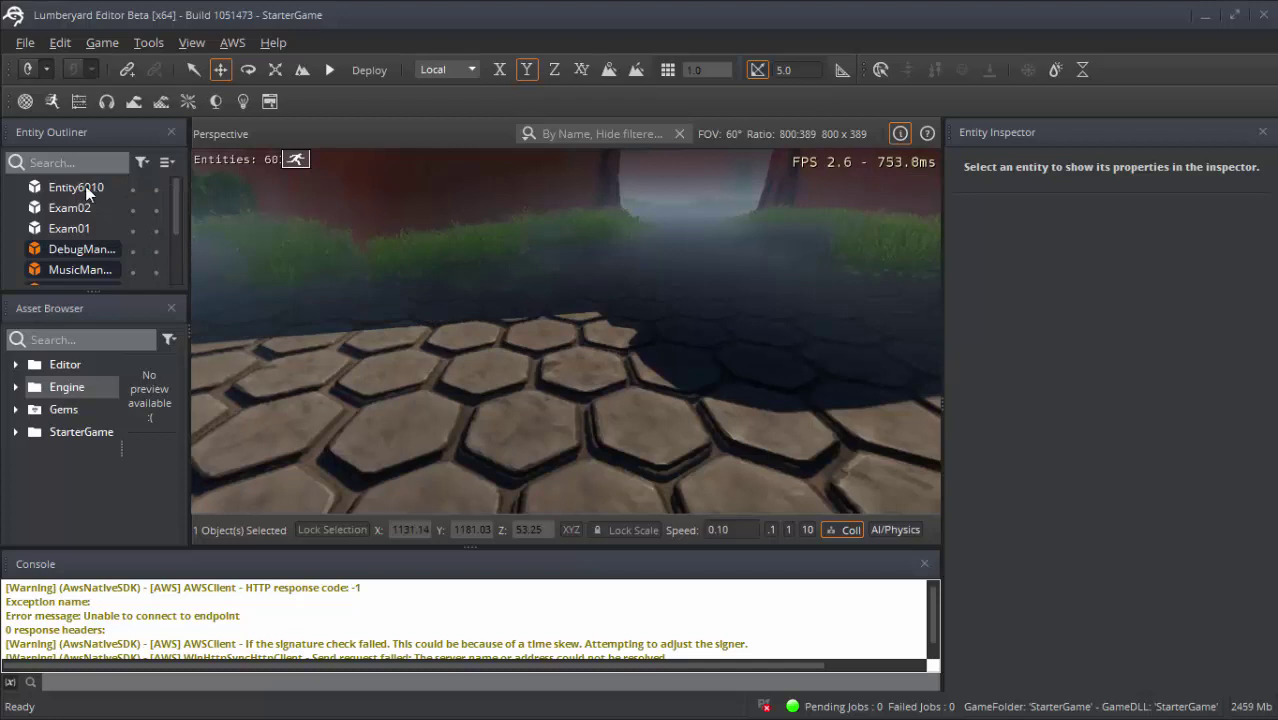
click(85, 186)
- Rename Entity6010 to 'Rain'
double_click(121, 194)
text(Rain)
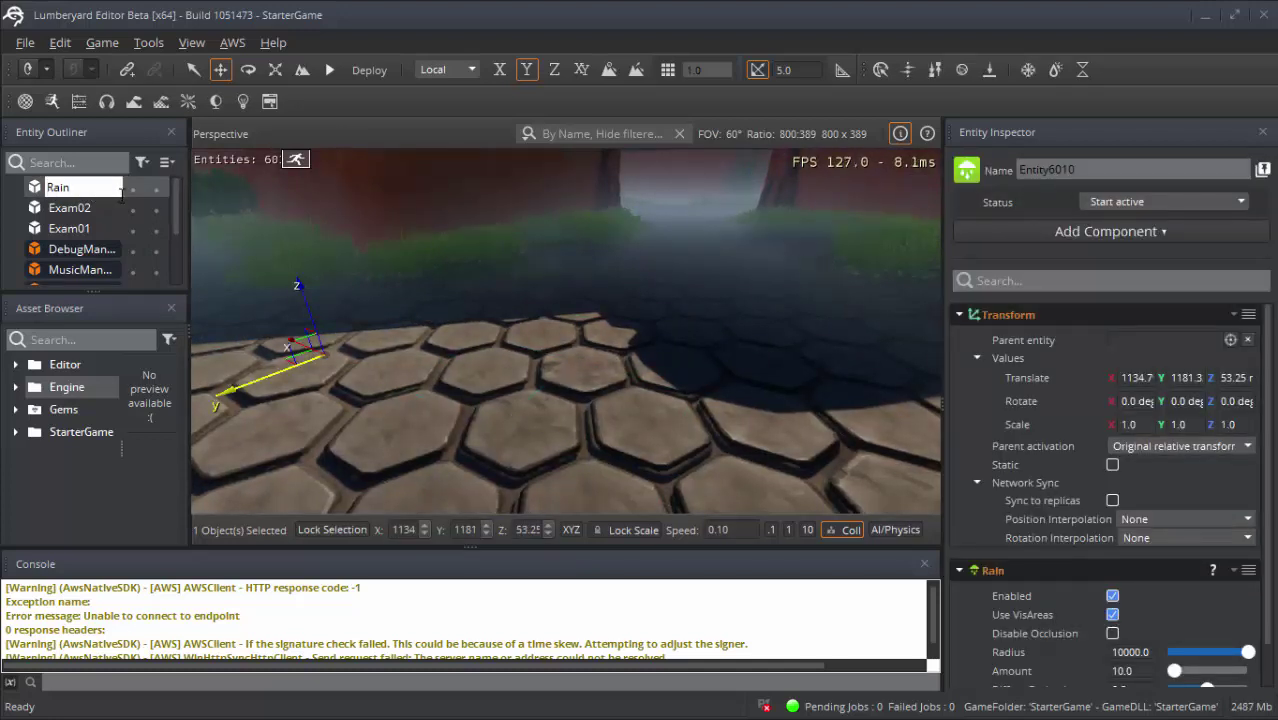
key(Return)
- Set the Rain component's Amount to 1.0 and its Radius to 3.0
scroll(1116, 561, down, 1)
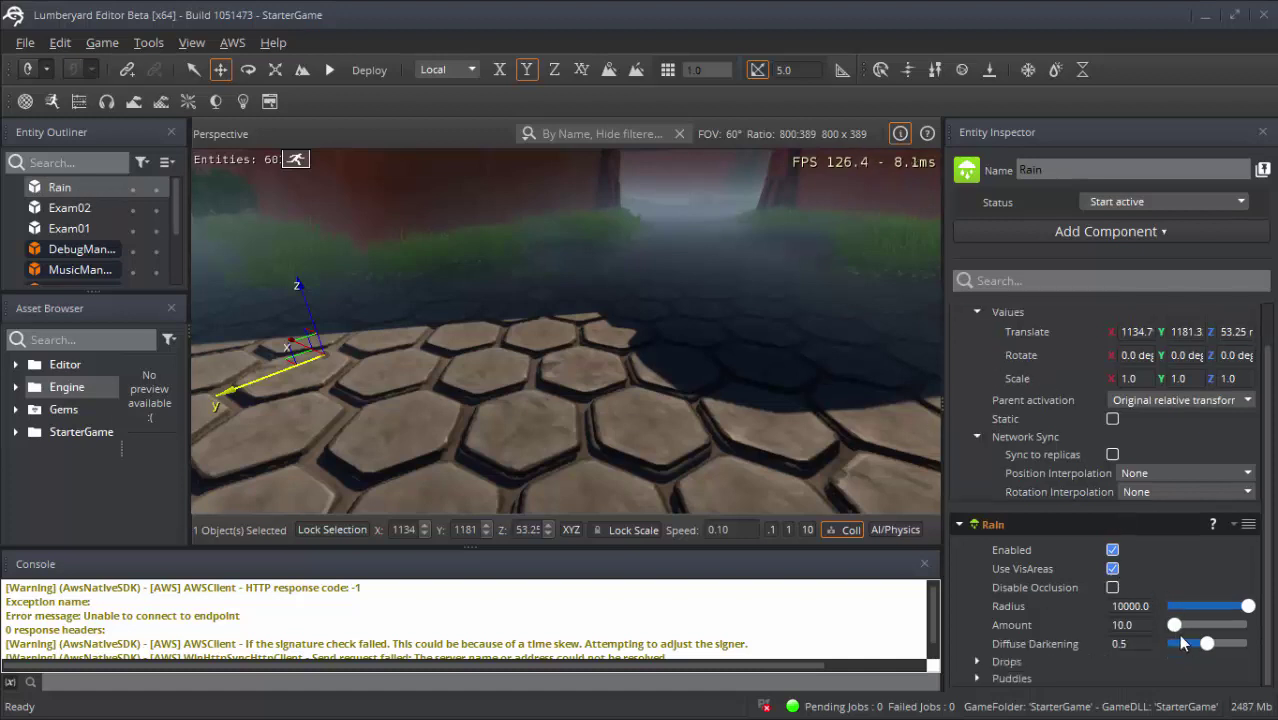
drag(1175, 627, 1166, 627)
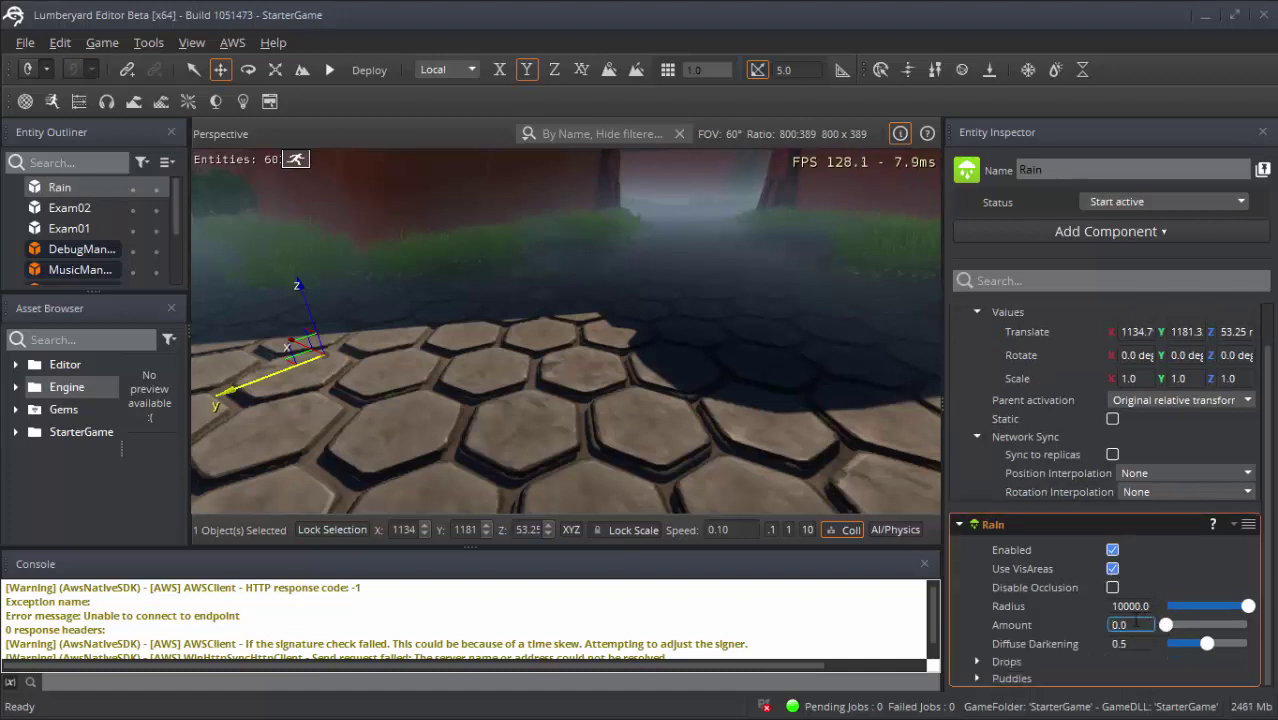
key(Up)
click(1102, 608)
text(1)
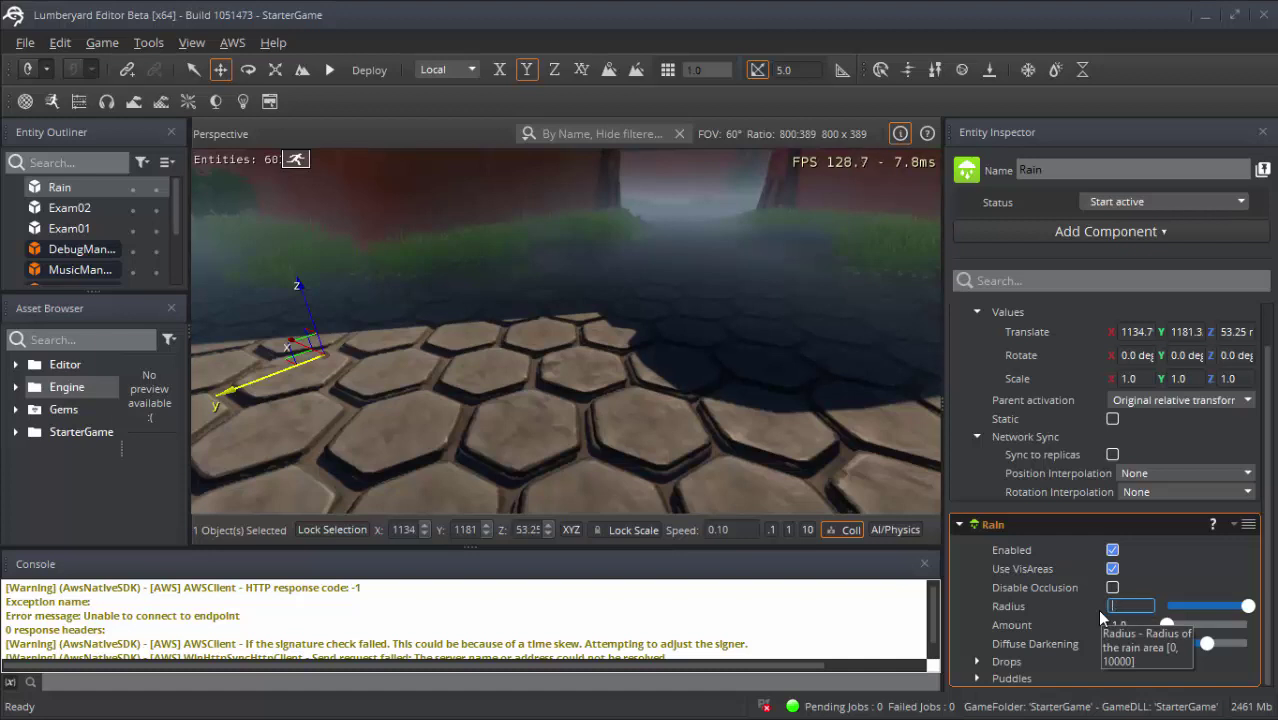
key(Return)
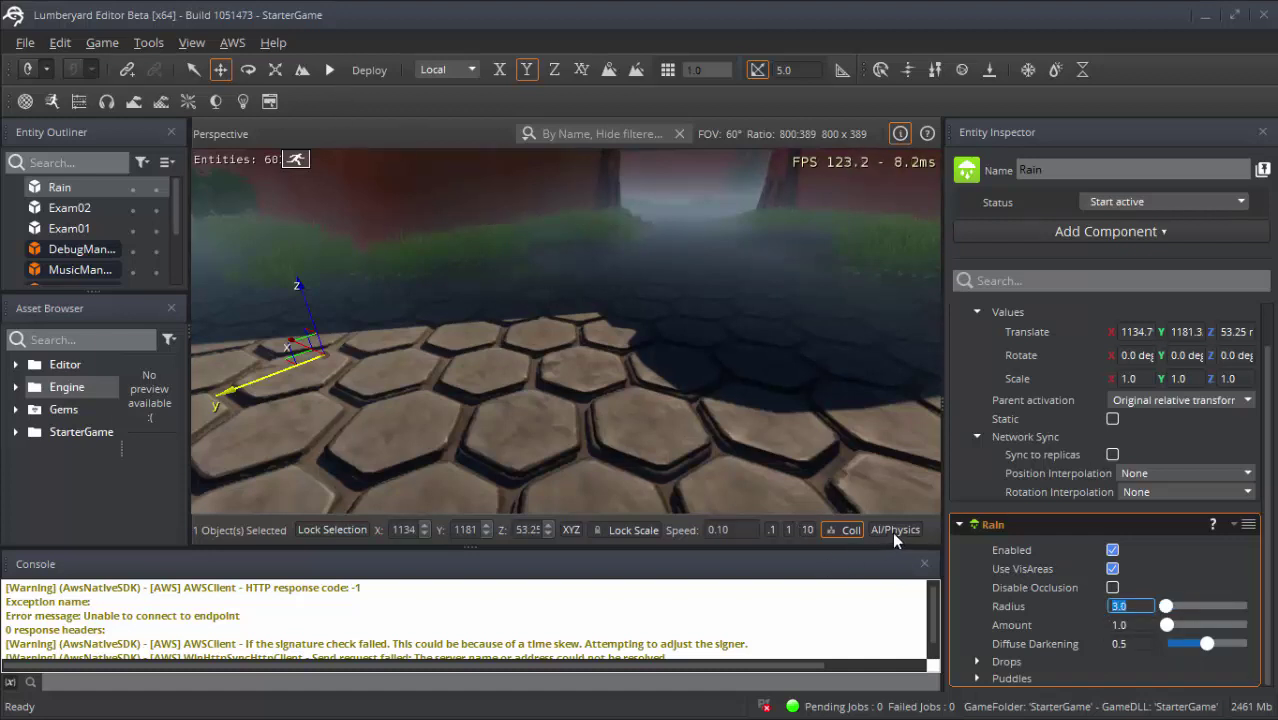
- Deselect Rain and fly the camera low over the hex tiles to inspect the smaller rain area
click(760, 384)
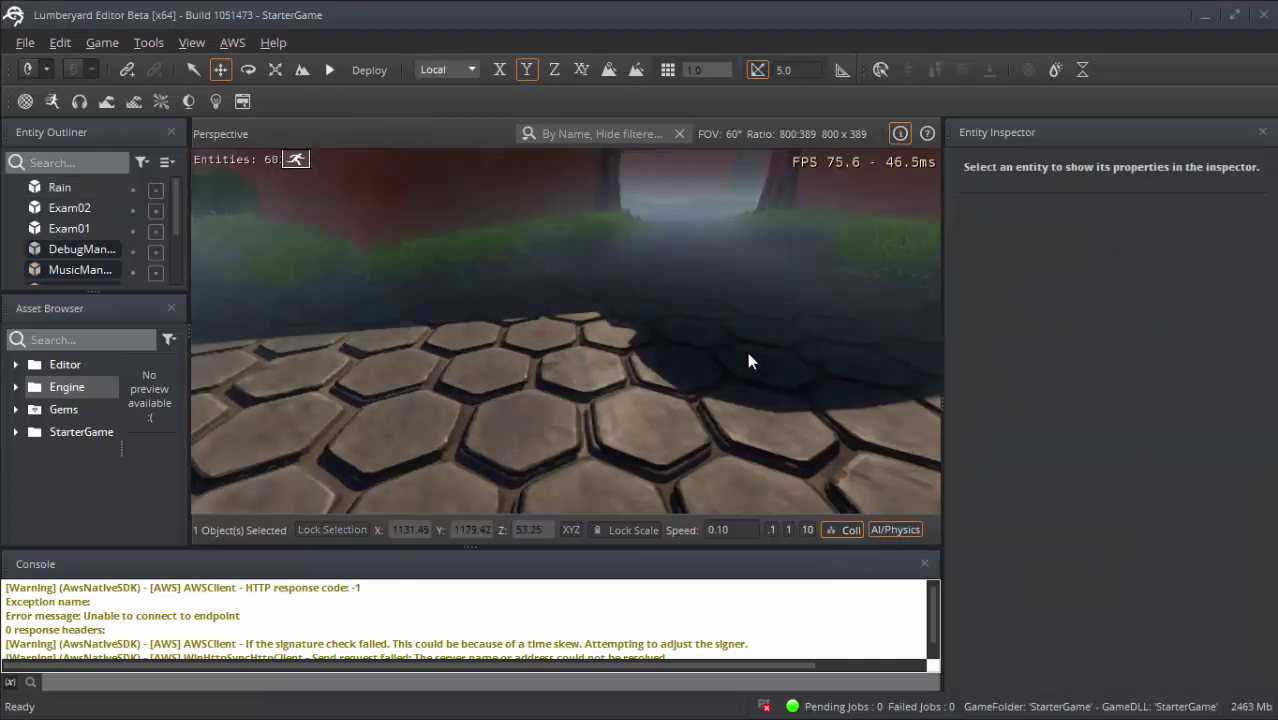
right_drag(745, 351, 745, 430)
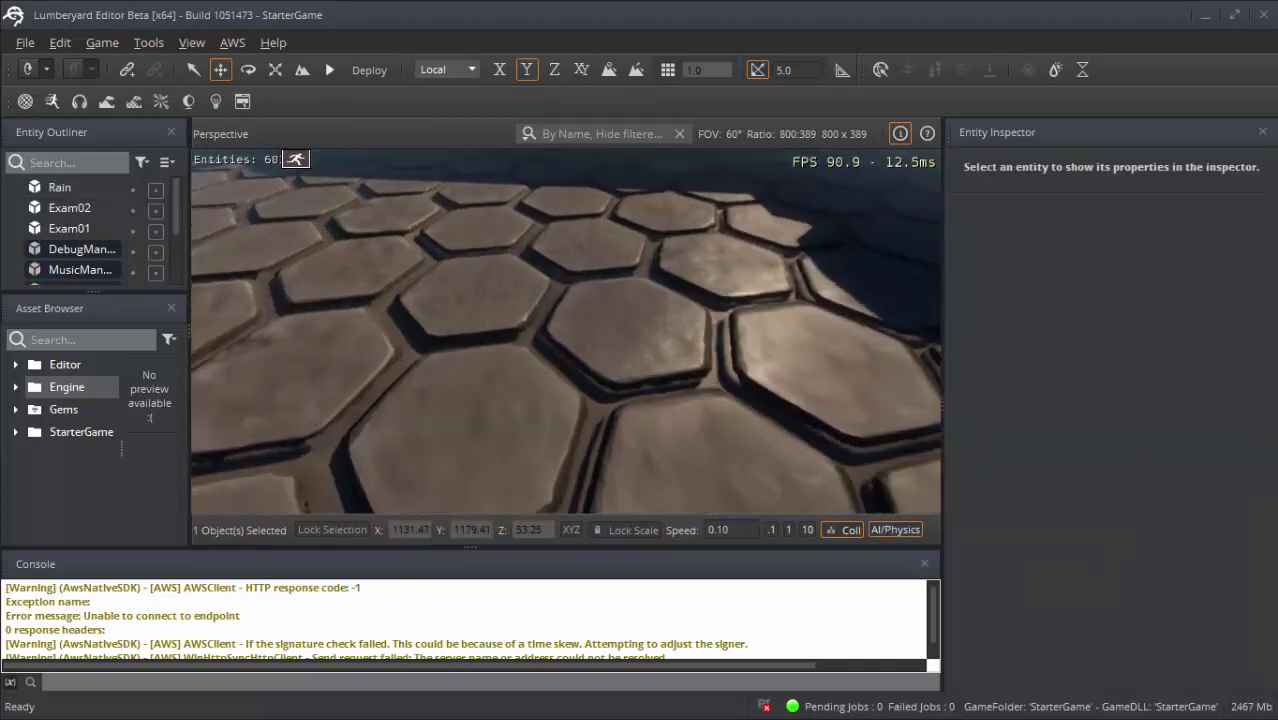
key(w)
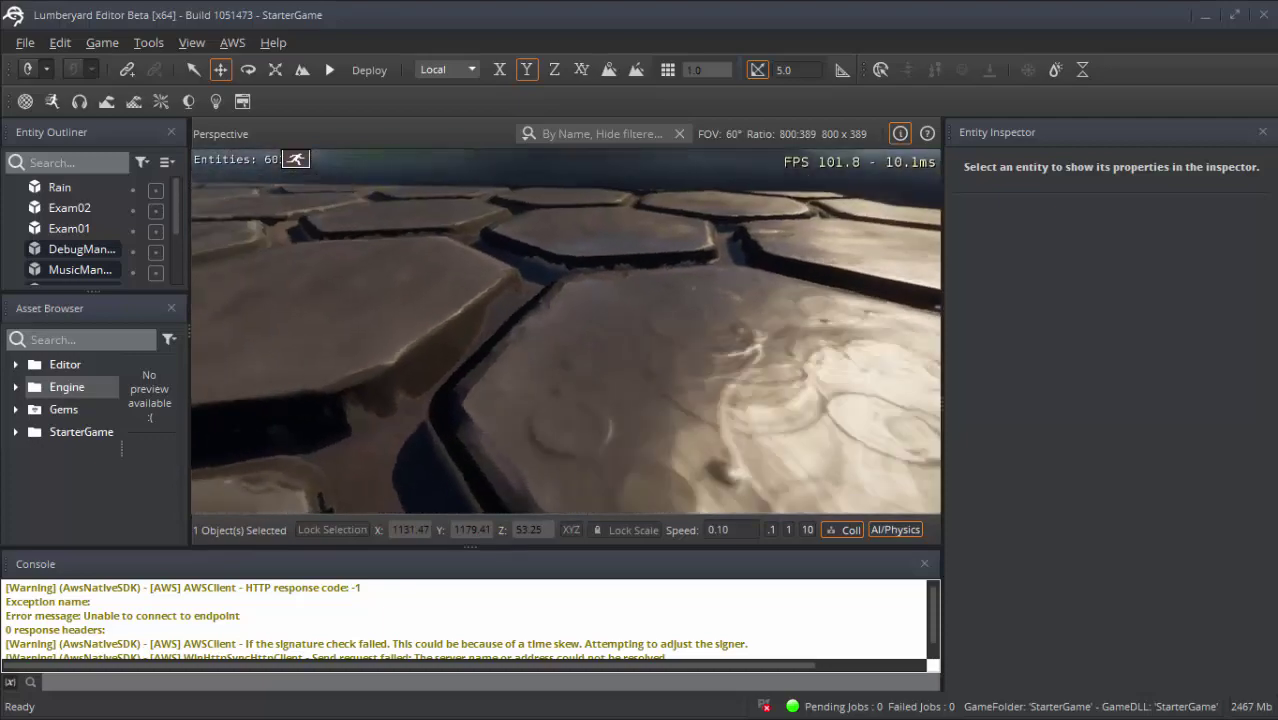
mouse_move(745, 430)
right_down()
mouse_move(745, 470)
mouse_move(745, 340)
right_up()
key(w)
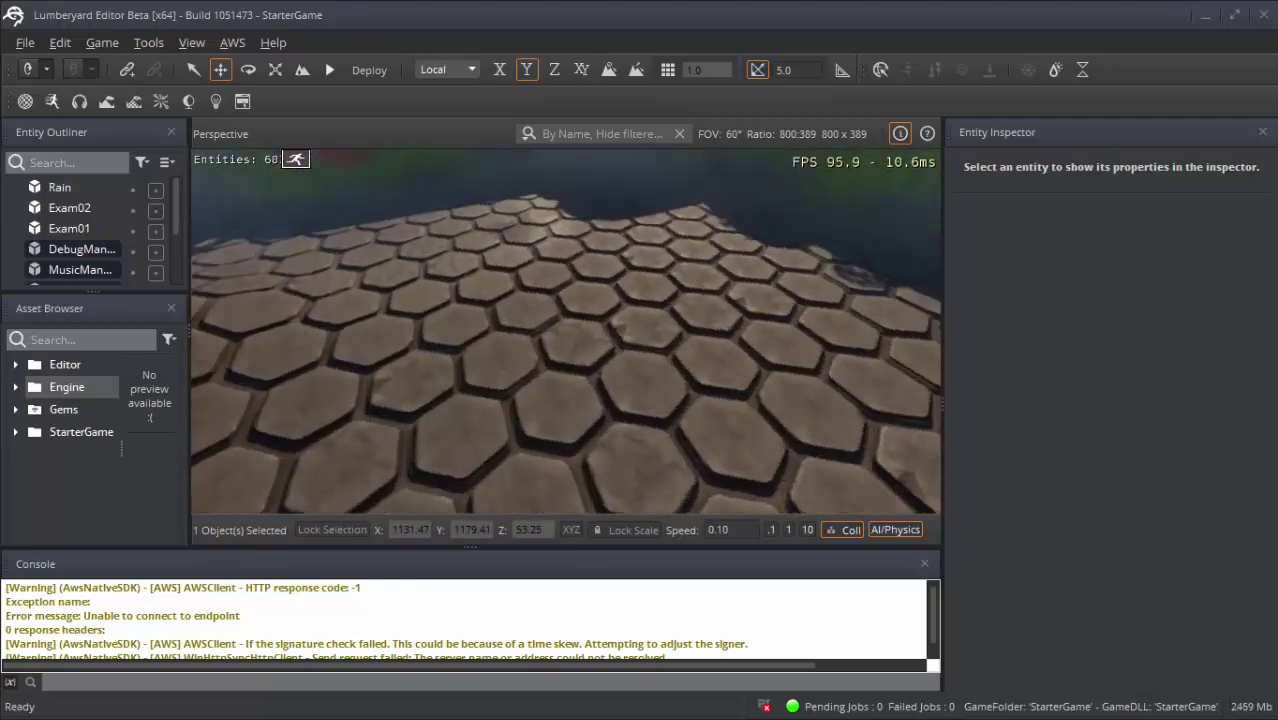
key(w)
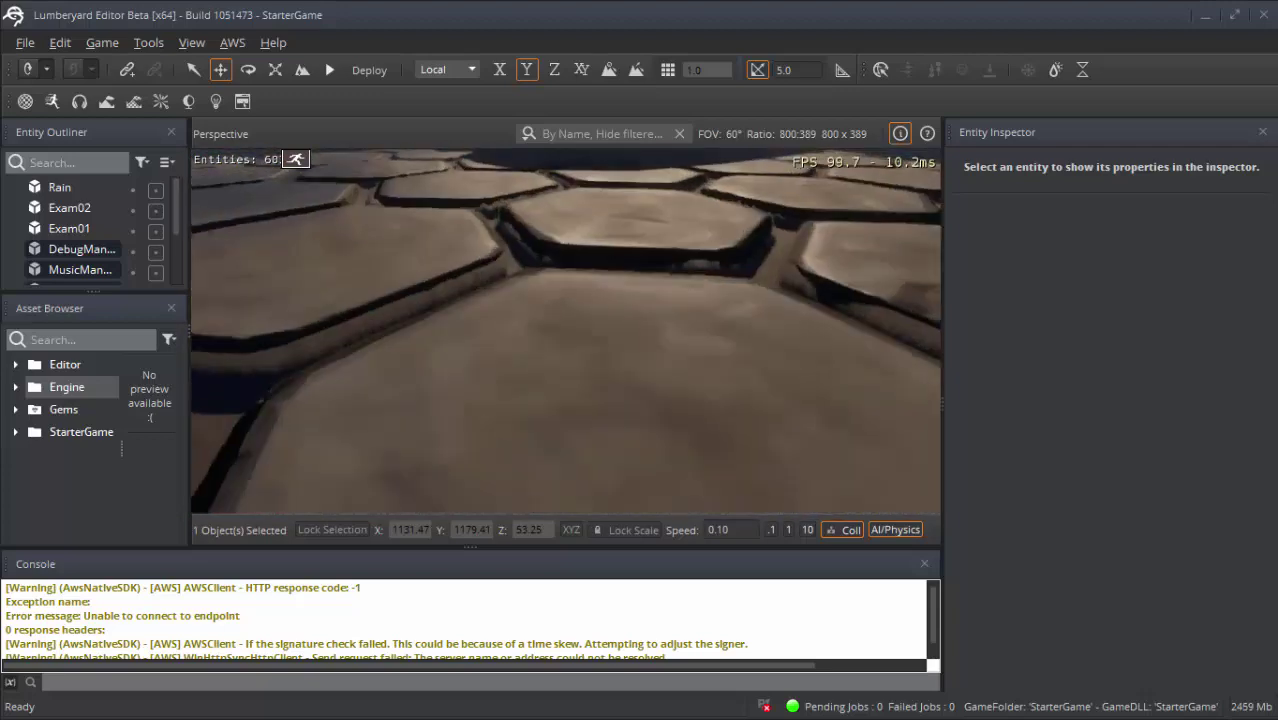
right_drag(745, 340, 800, 340)
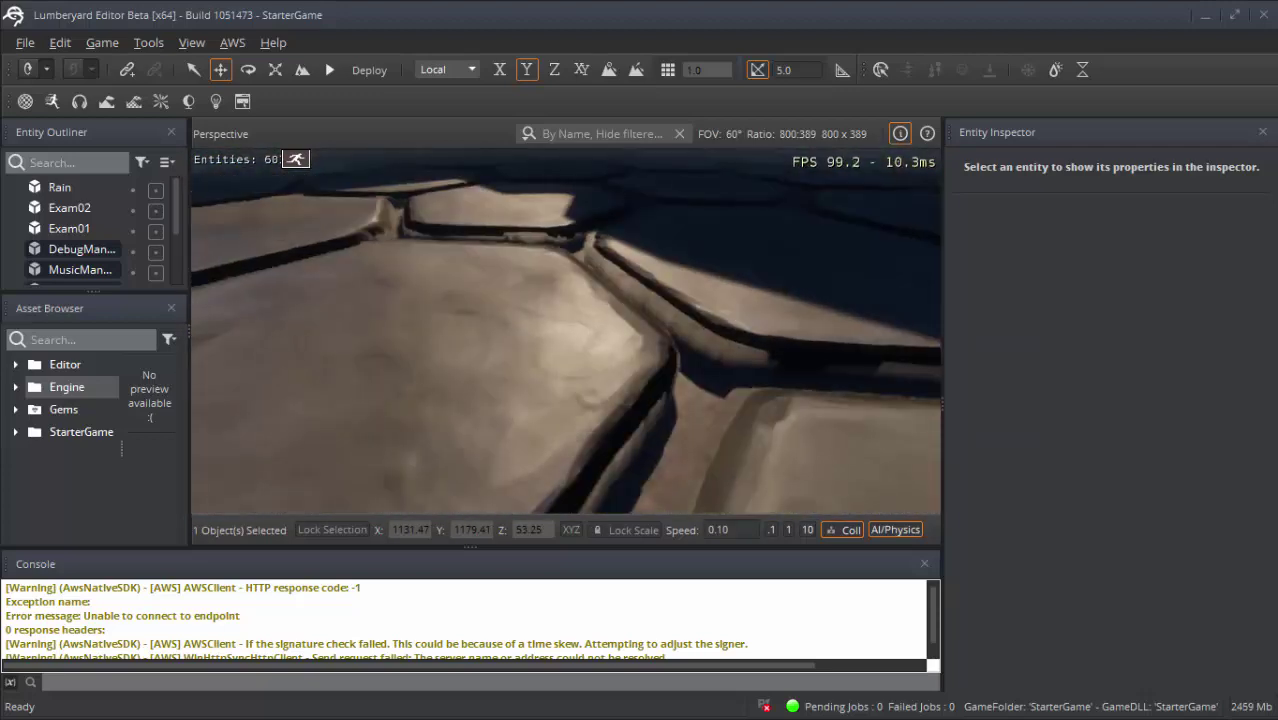
mouse_move(800, 340)
right_down()
mouse_move(800, 220)
mouse_move(800, 360)
right_up()
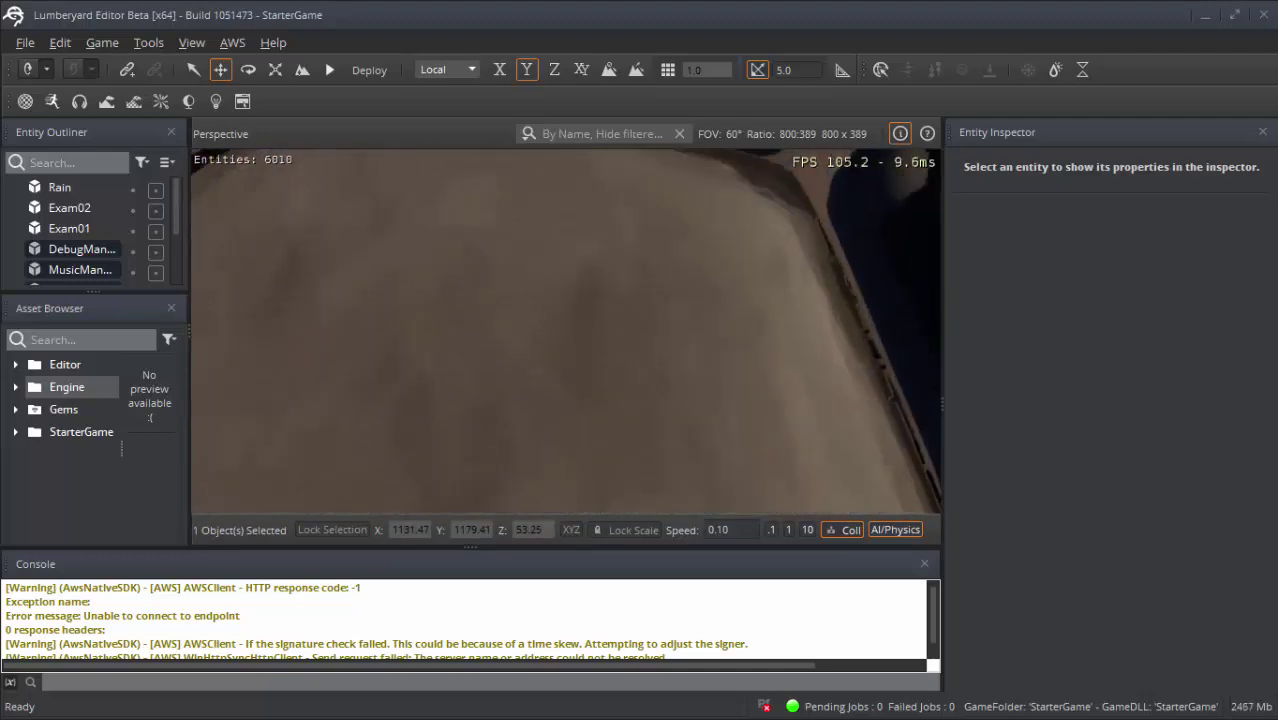
right_drag(786, 440, 786, 400)
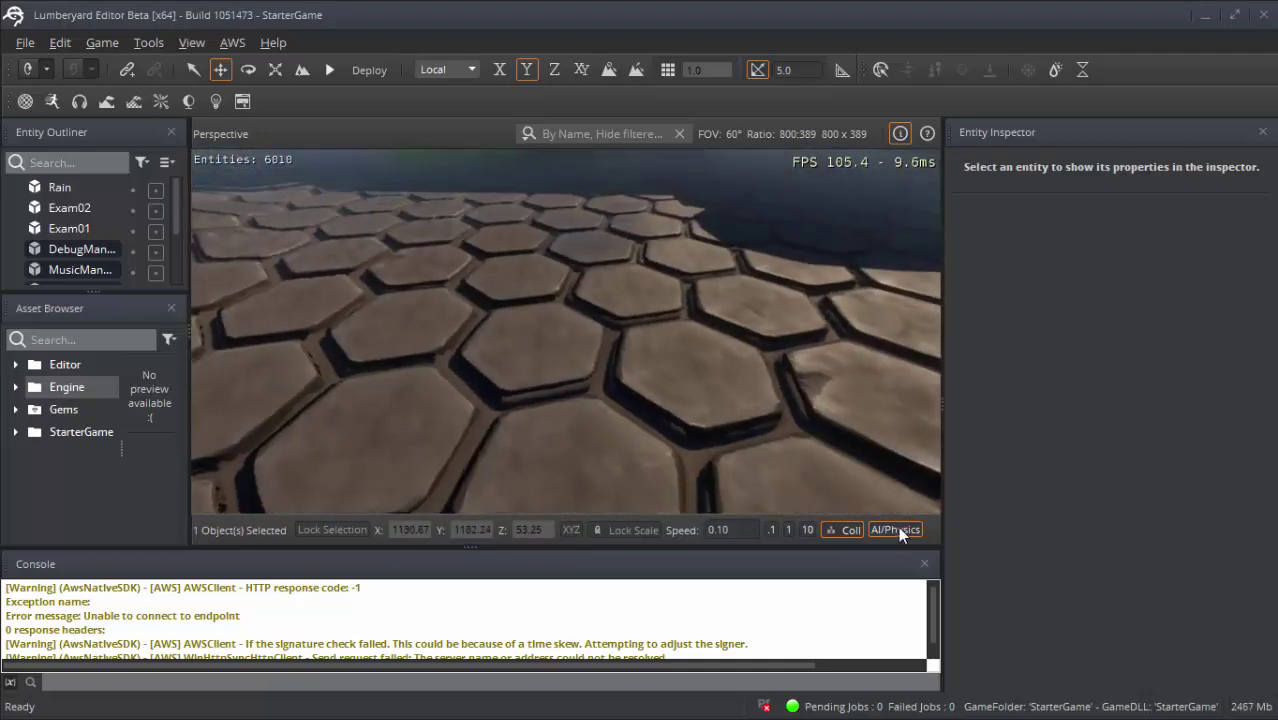
- Disable the Rain entity's Rain component and collapse its settings
click(72, 188)
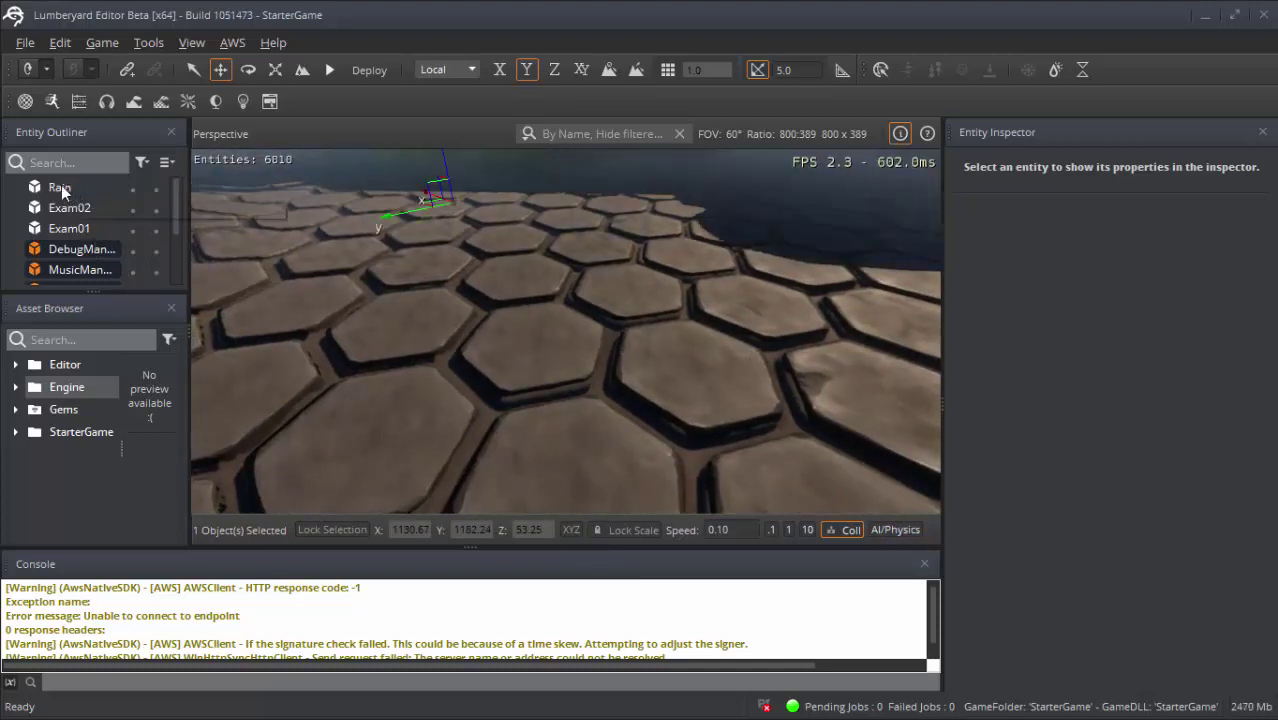
scroll(1216, 538, down, 2)
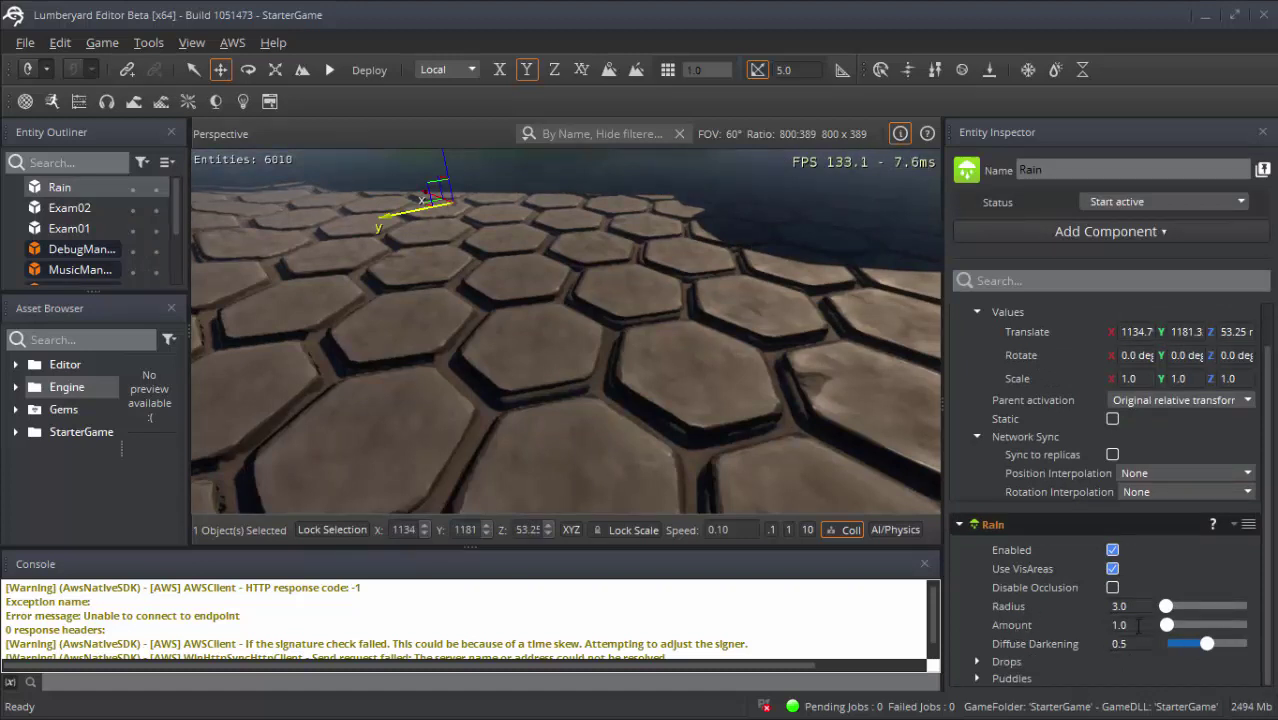
scroll(1056, 400, up, 2)
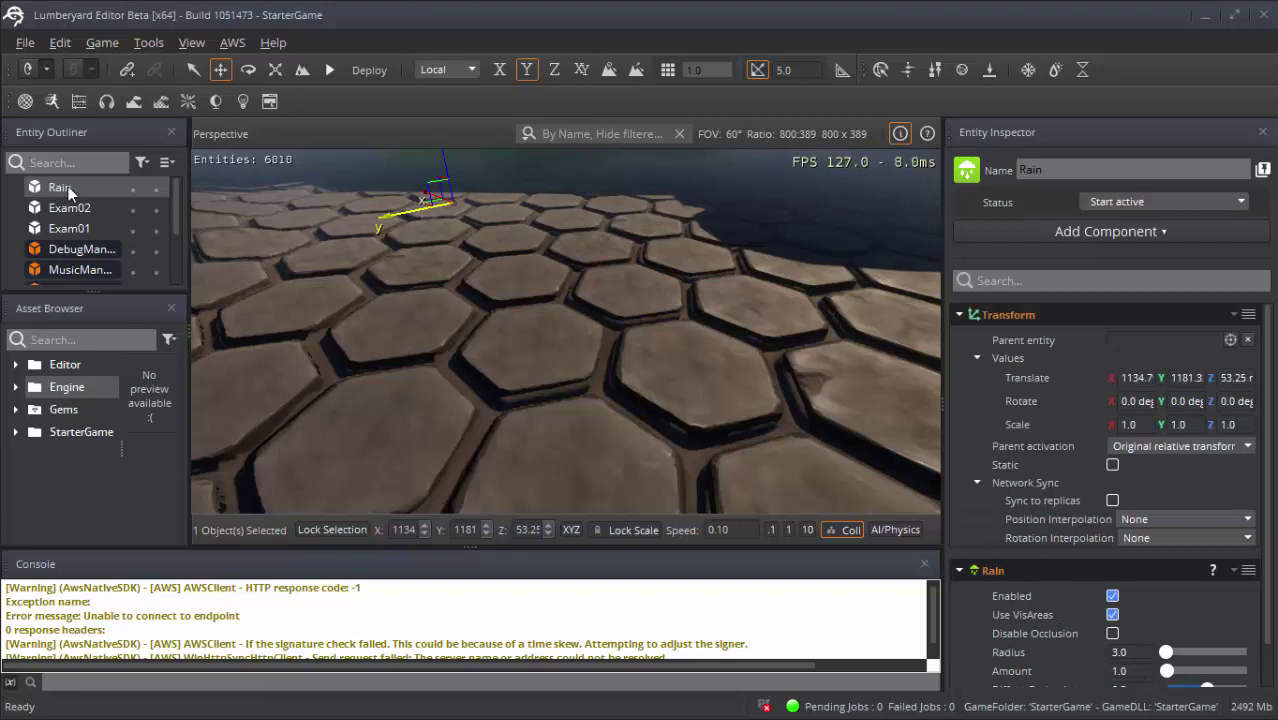
right_click(1019, 564)
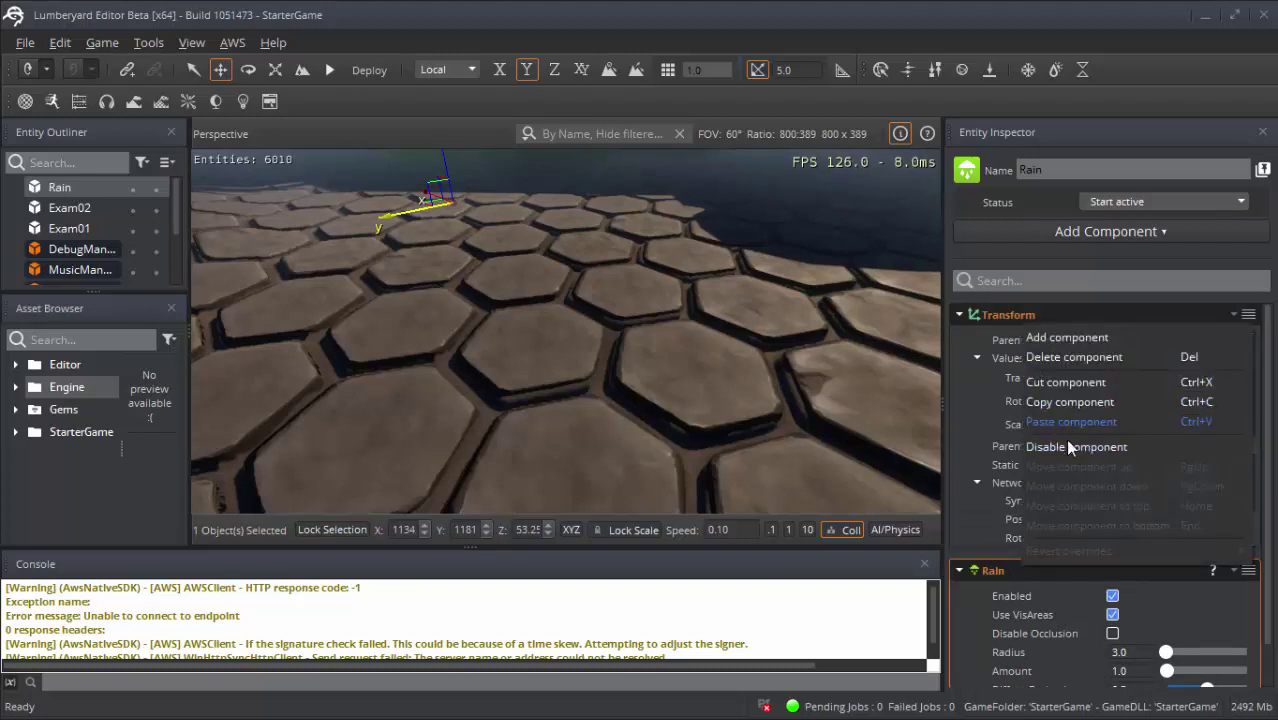
click(1070, 446)
scroll(1121, 540, down, 2)
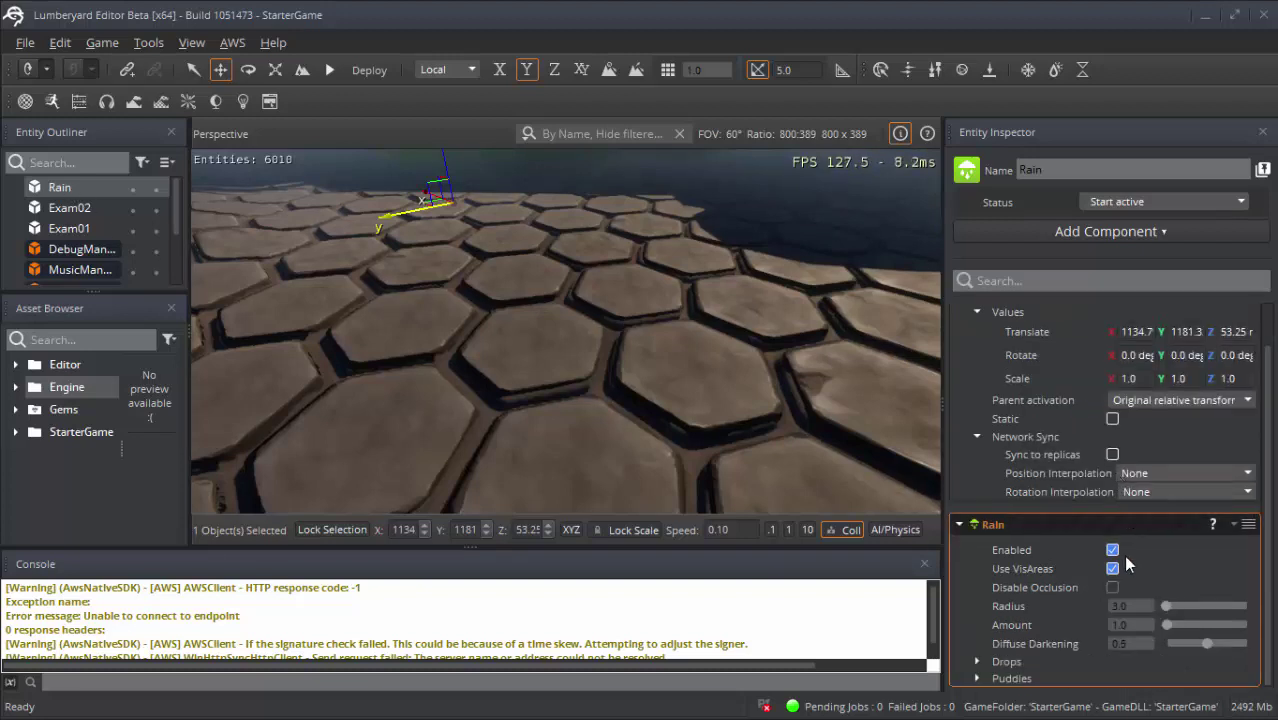
click(966, 528)
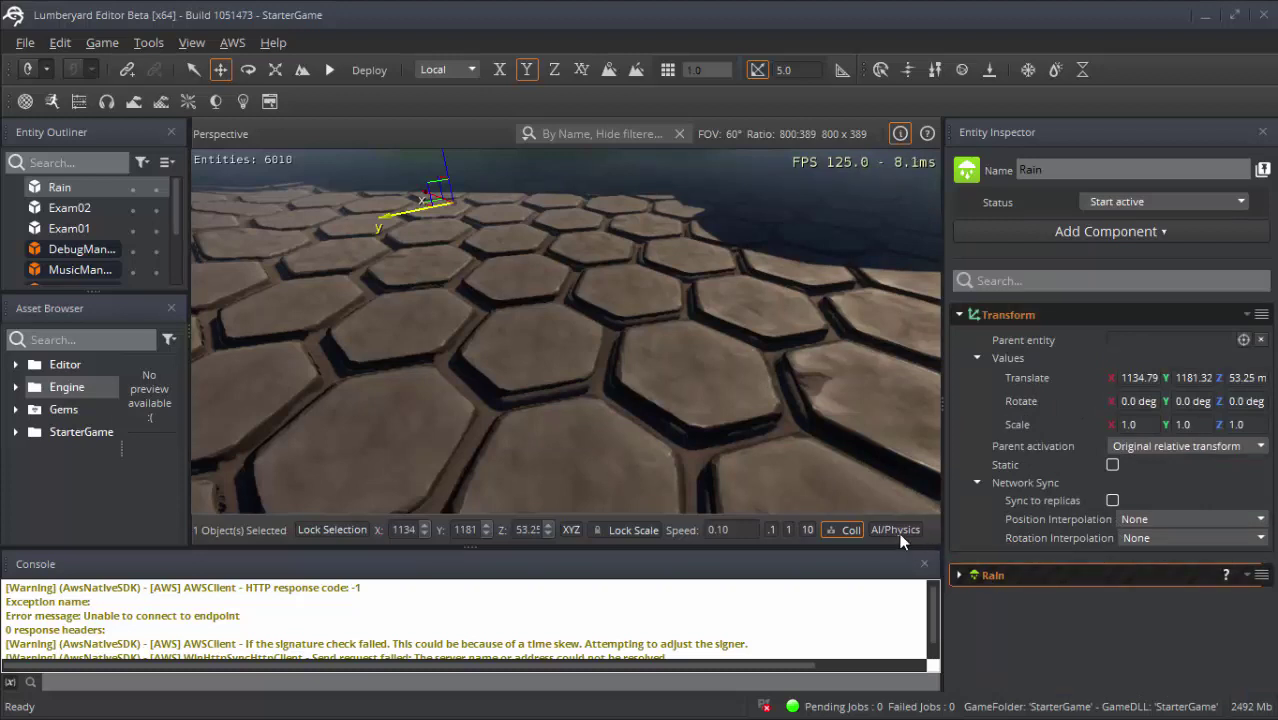
- Add a Snow component to the Rain entity by searching 'snow'
click(1064, 231)
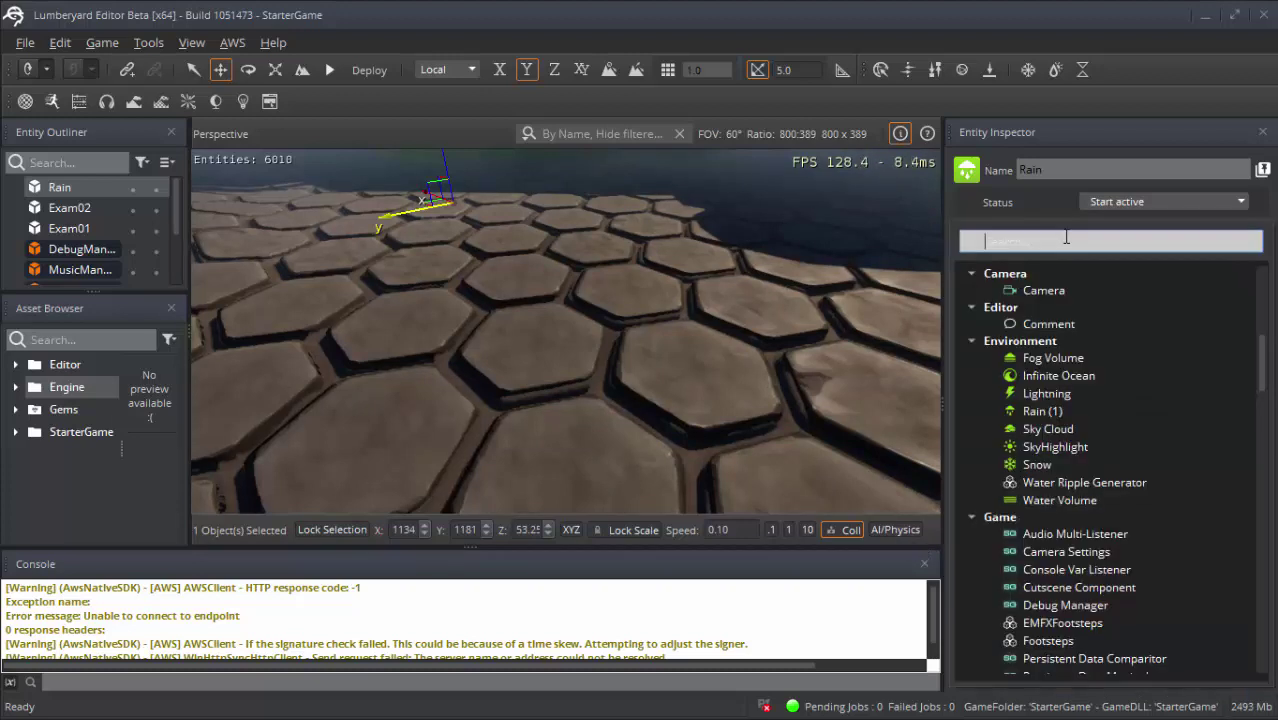
text(snow)
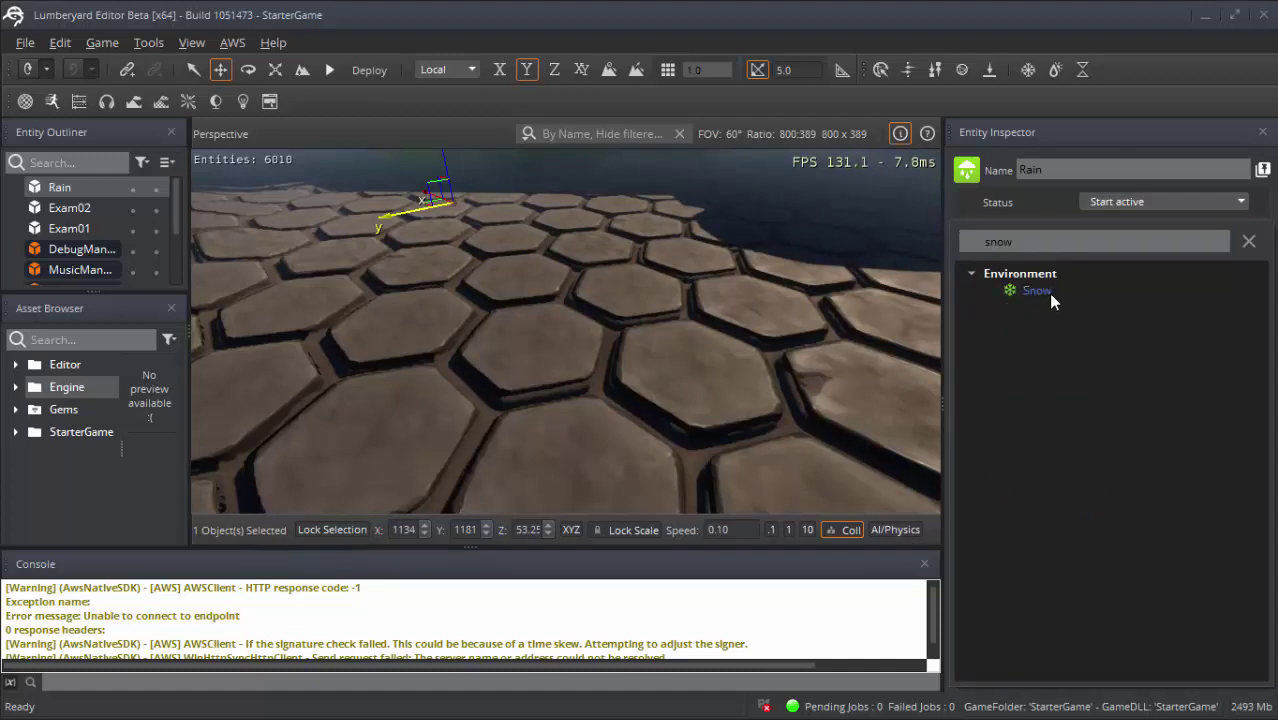
click(1048, 293)
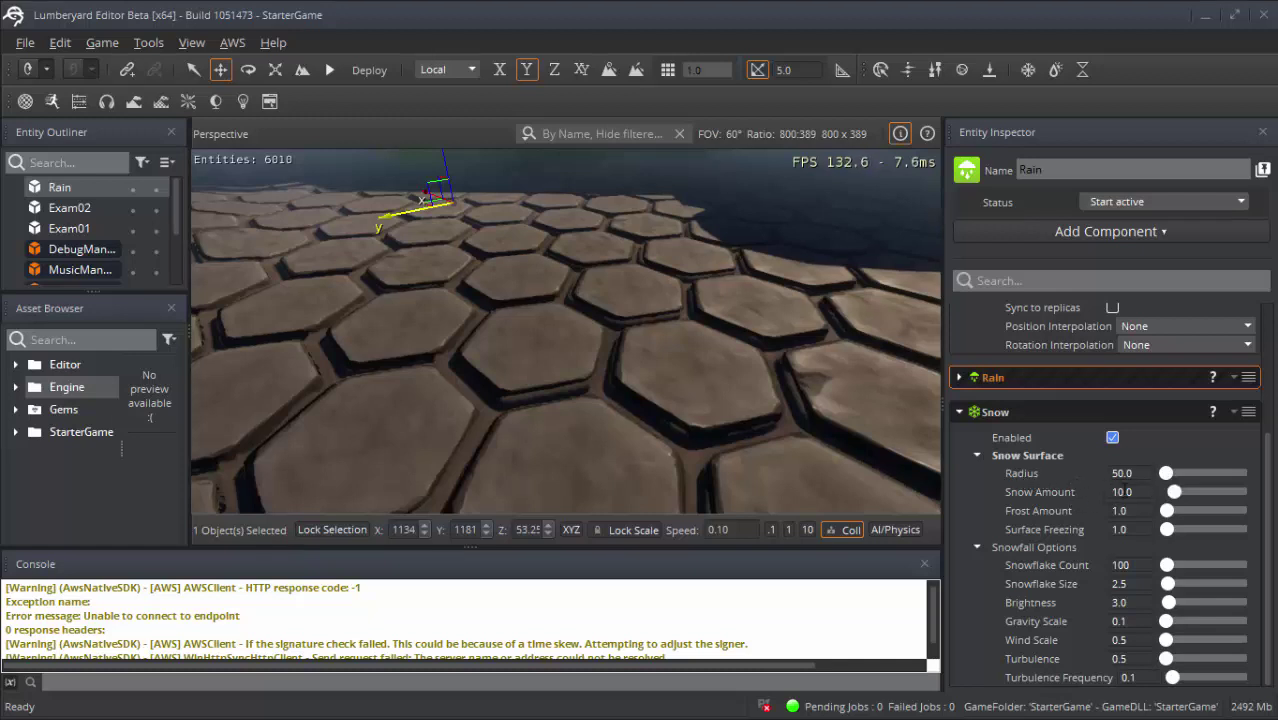
- Set Snow Amount to 51.43 and Snowflake Size to 7.14, then start AI/Physics simulation
drag(1172, 492, 1201, 493)
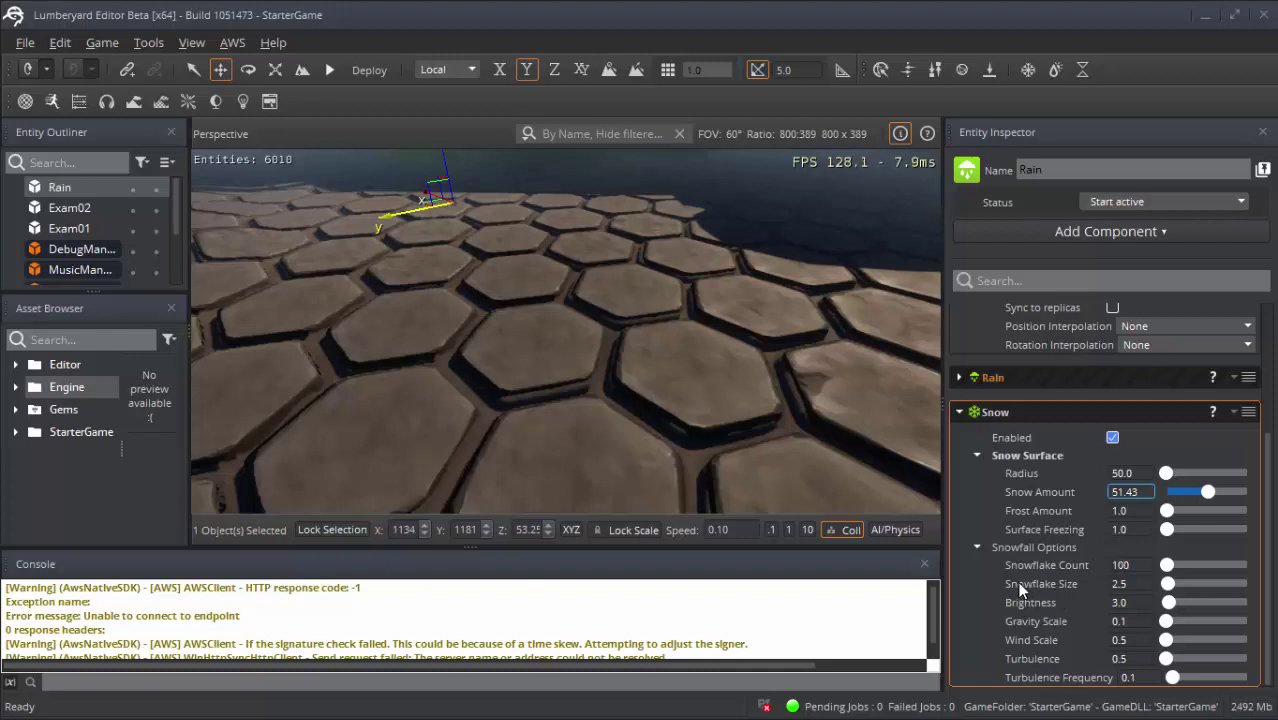
drag(1171, 590, 1188, 590)
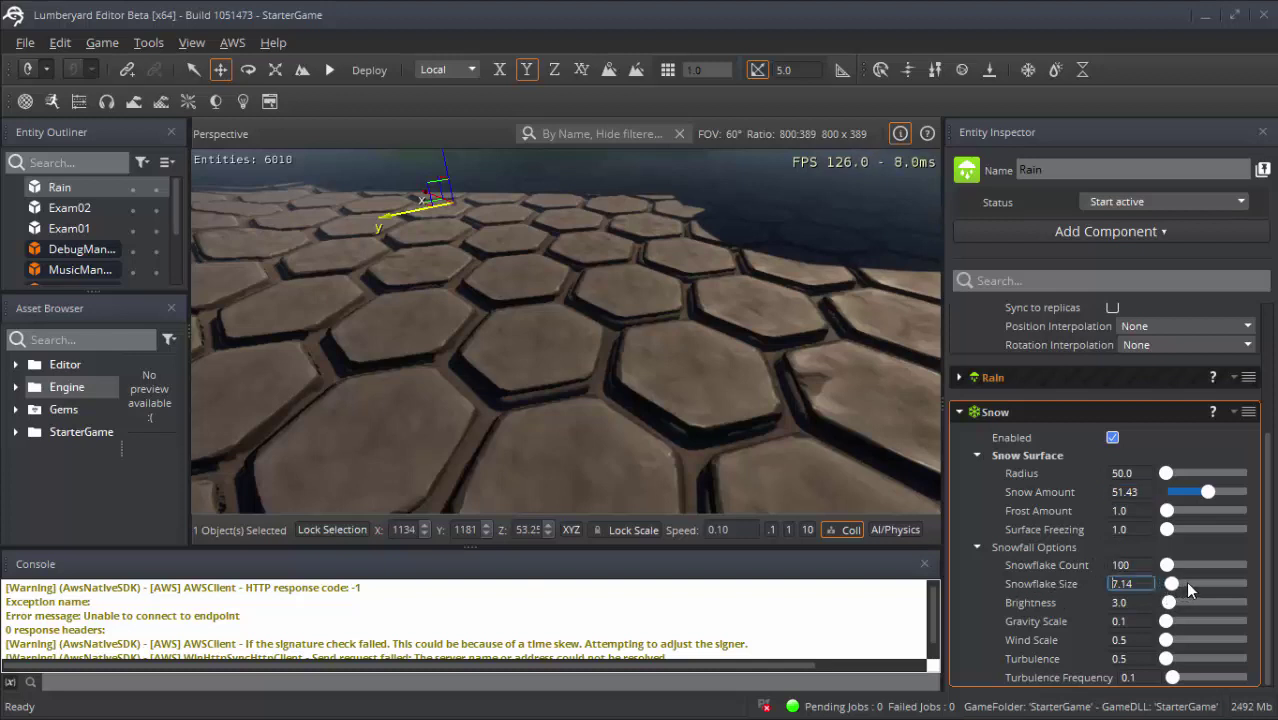
click(884, 528)
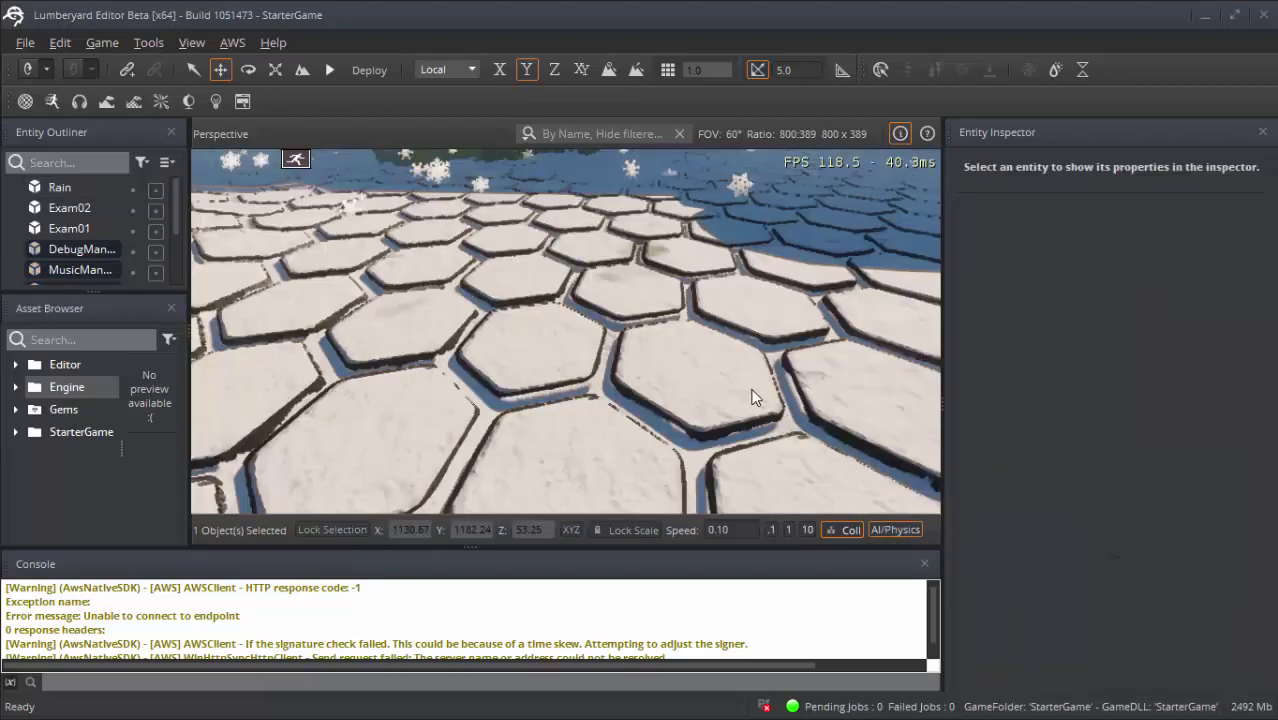
- Fly the camera at speed 1.00 over the snowy paving and walls, then stop simulation
mouse_move(695, 381)
right_down()
mouse_move(690, 300)
mouse_move(700, 420)
mouse_move(861, 445)
right_up()
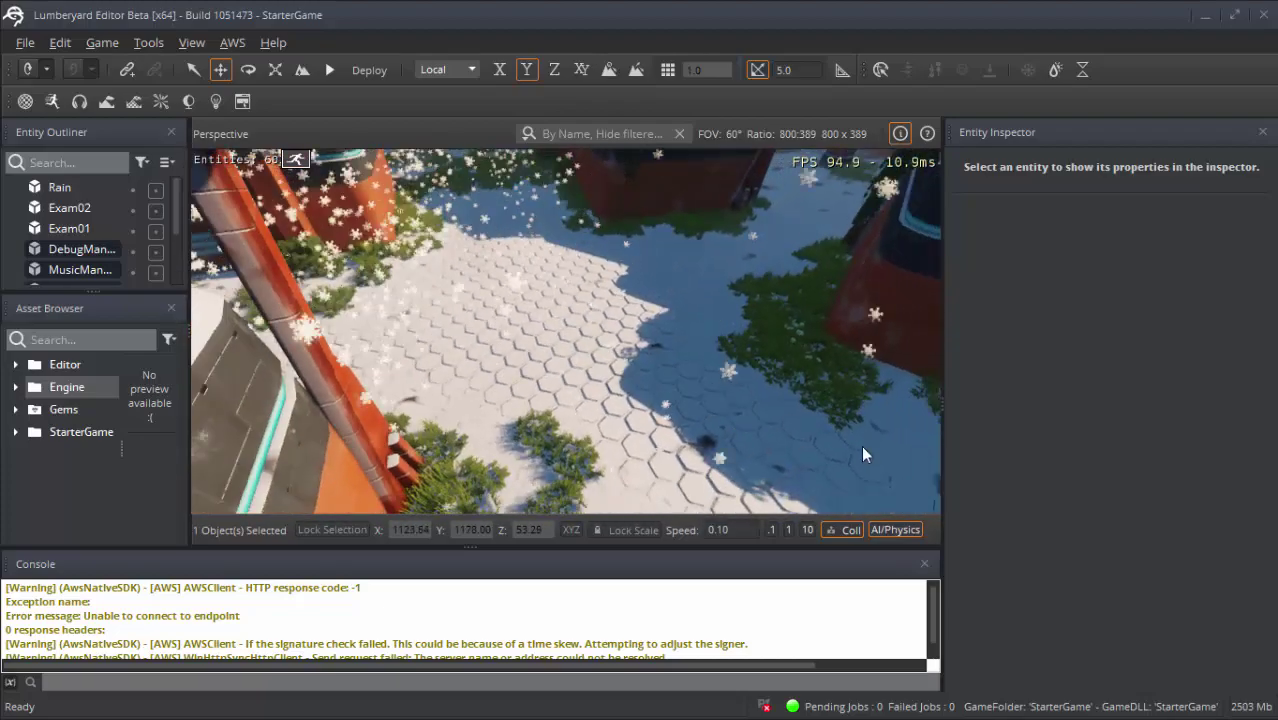
click(788, 529)
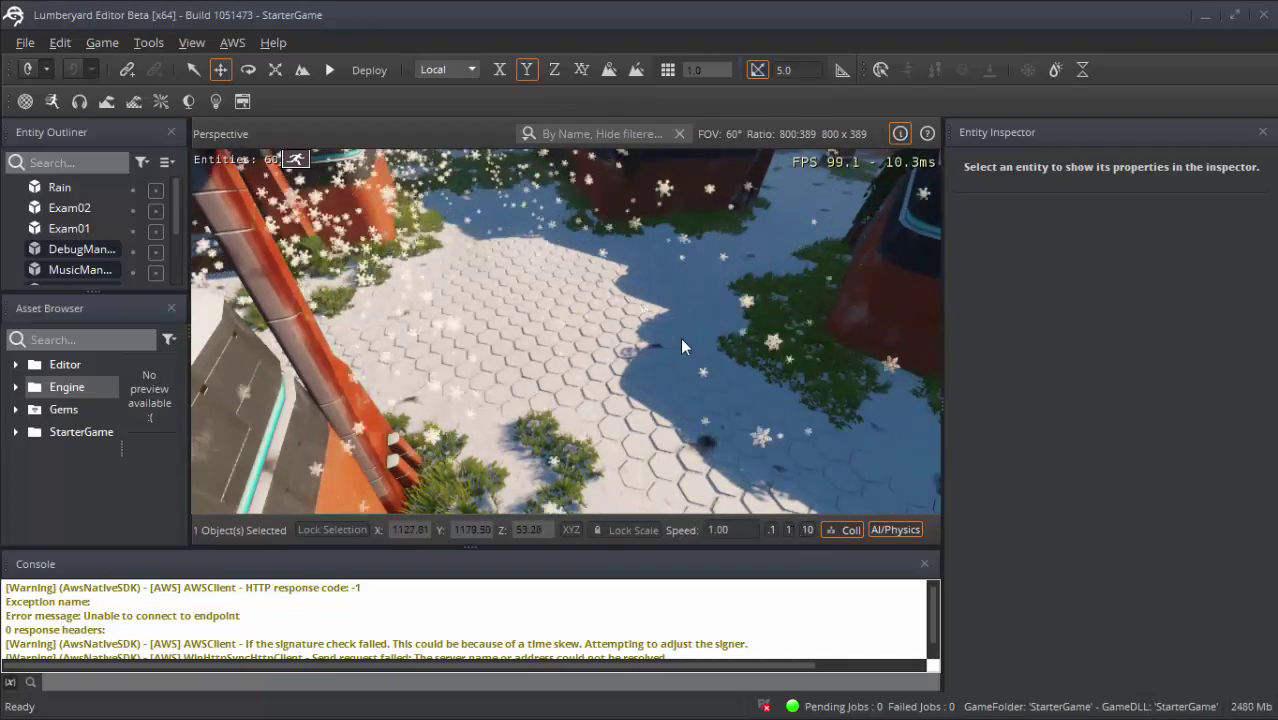
mouse_move(680, 337)
right_down()
mouse_move(700, 300)
mouse_move(640, 340)
right_up()
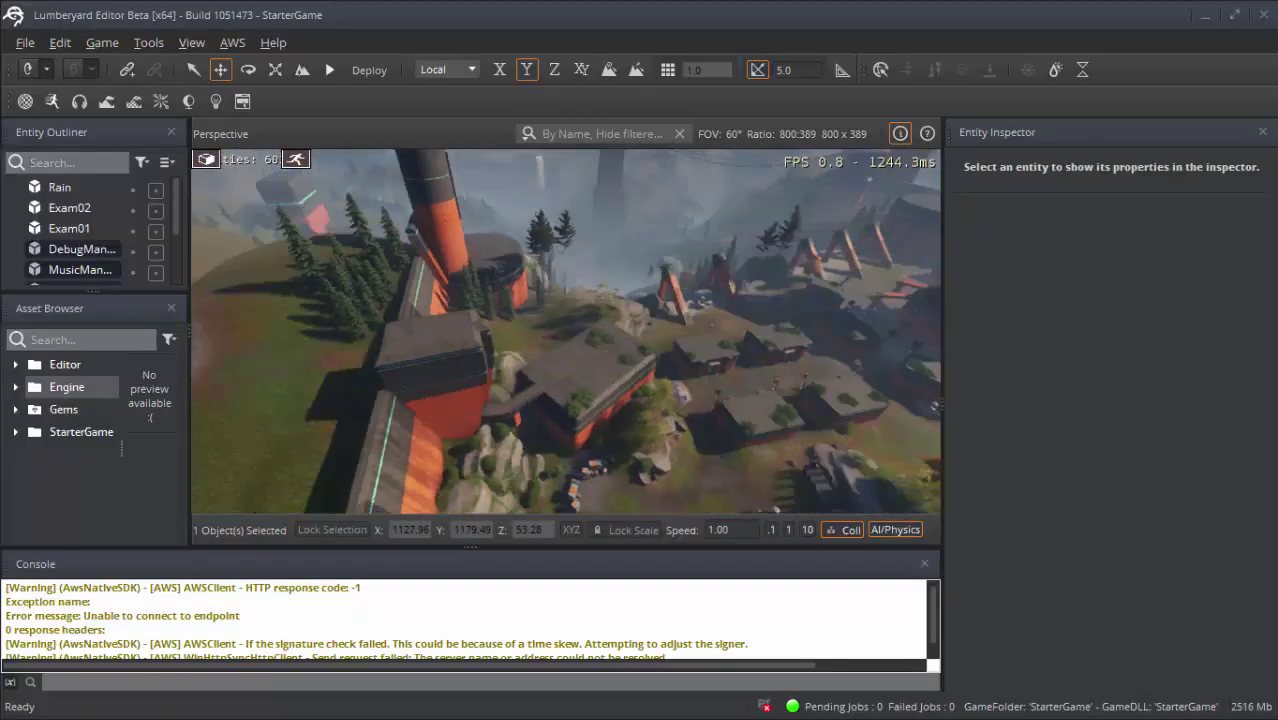
mouse_move(640, 340)
right_down()
mouse_move(600, 330)
mouse_move(580, 350)
mouse_move(550, 345)
mouse_move(550, 330)
mouse_move(560, 345)
right_up()
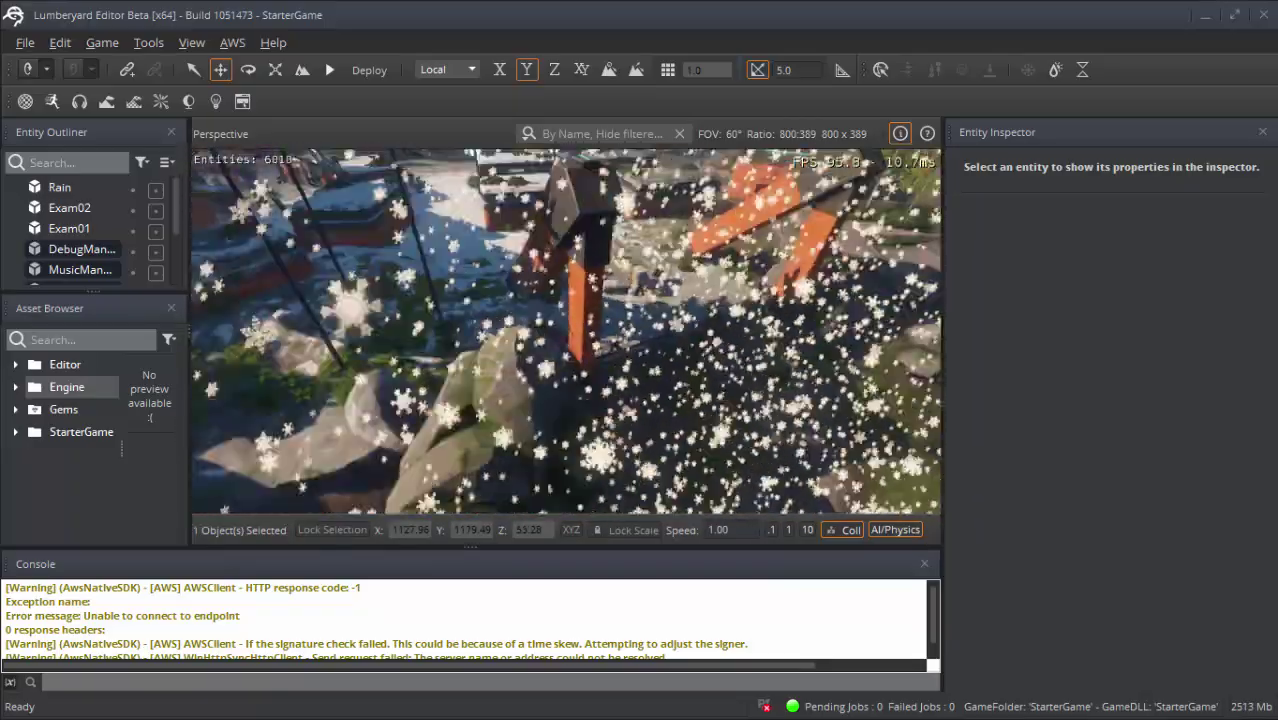
right_drag(560, 345, 565, 340)
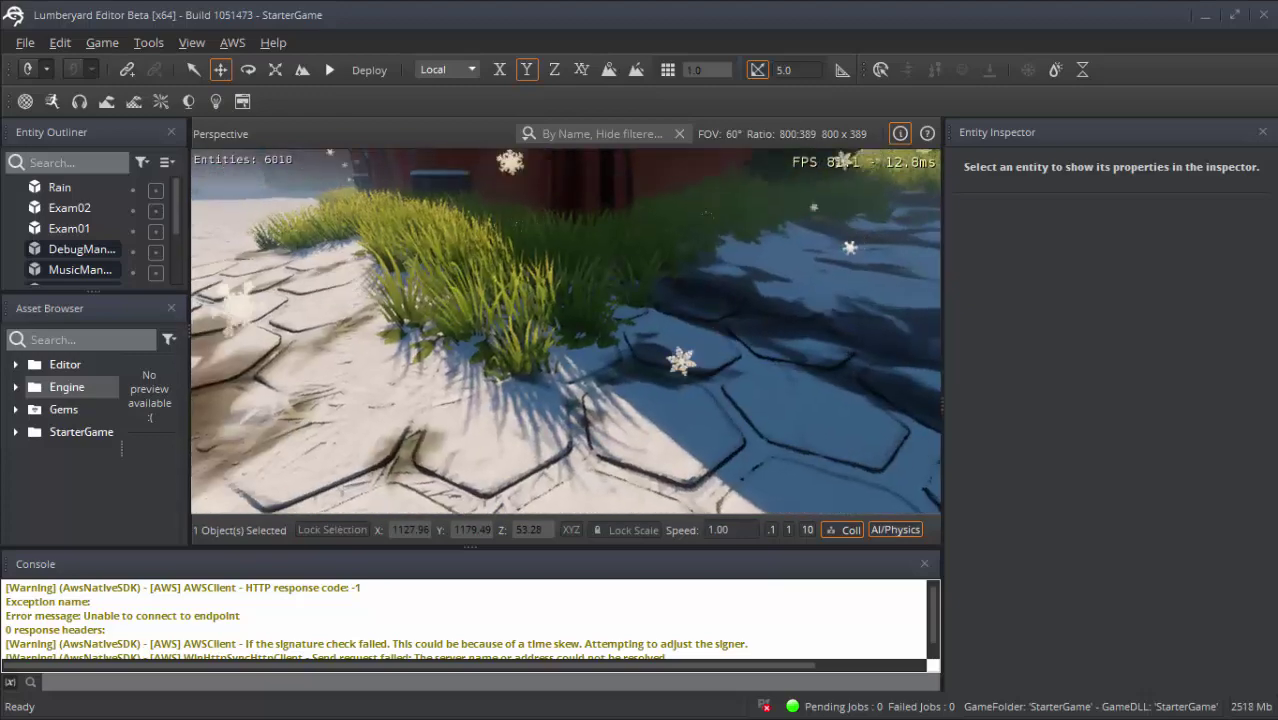
right_drag(565, 340, 235, 159)
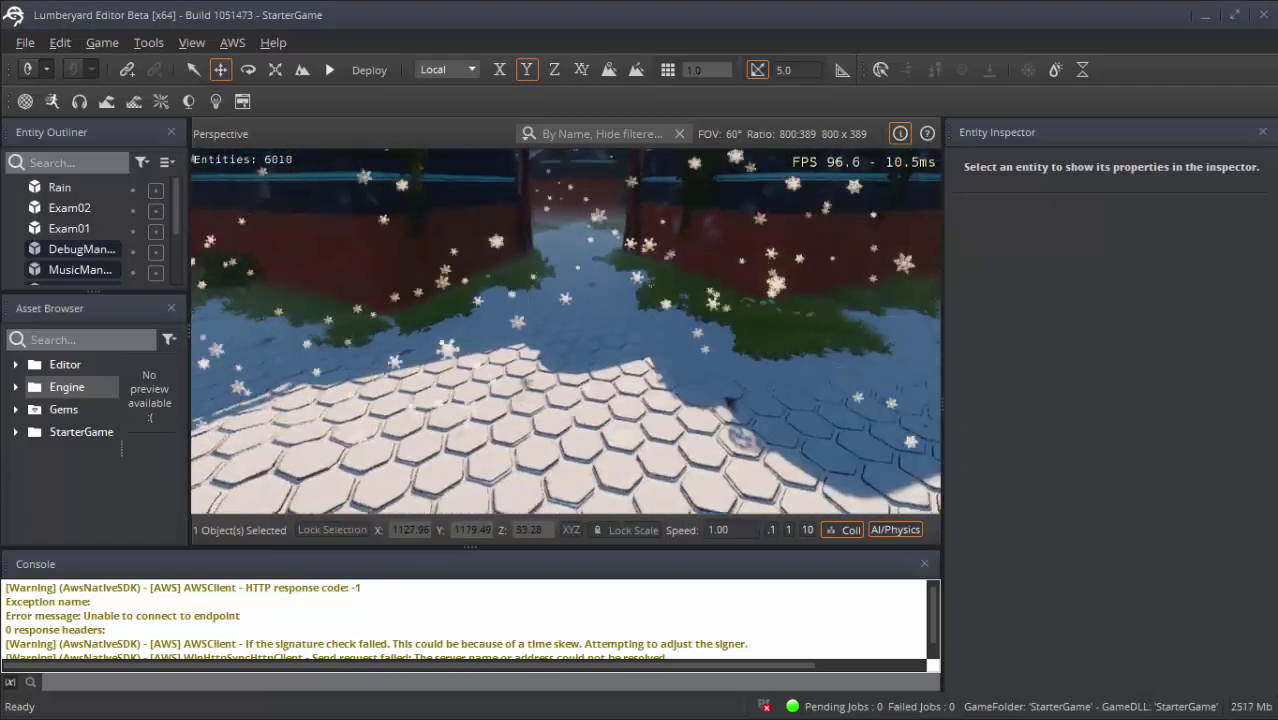
click(884, 530)
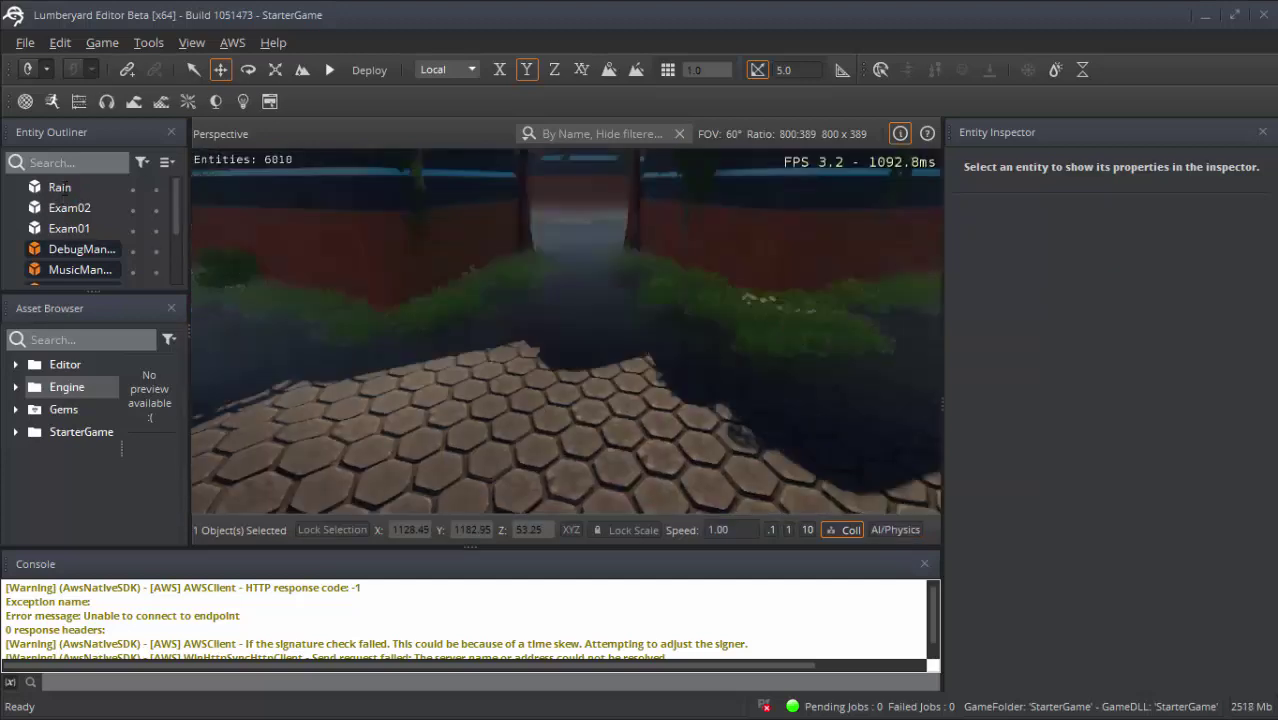
- Disable the Rain entity's Snow component and collapse its settings
click(72, 186)
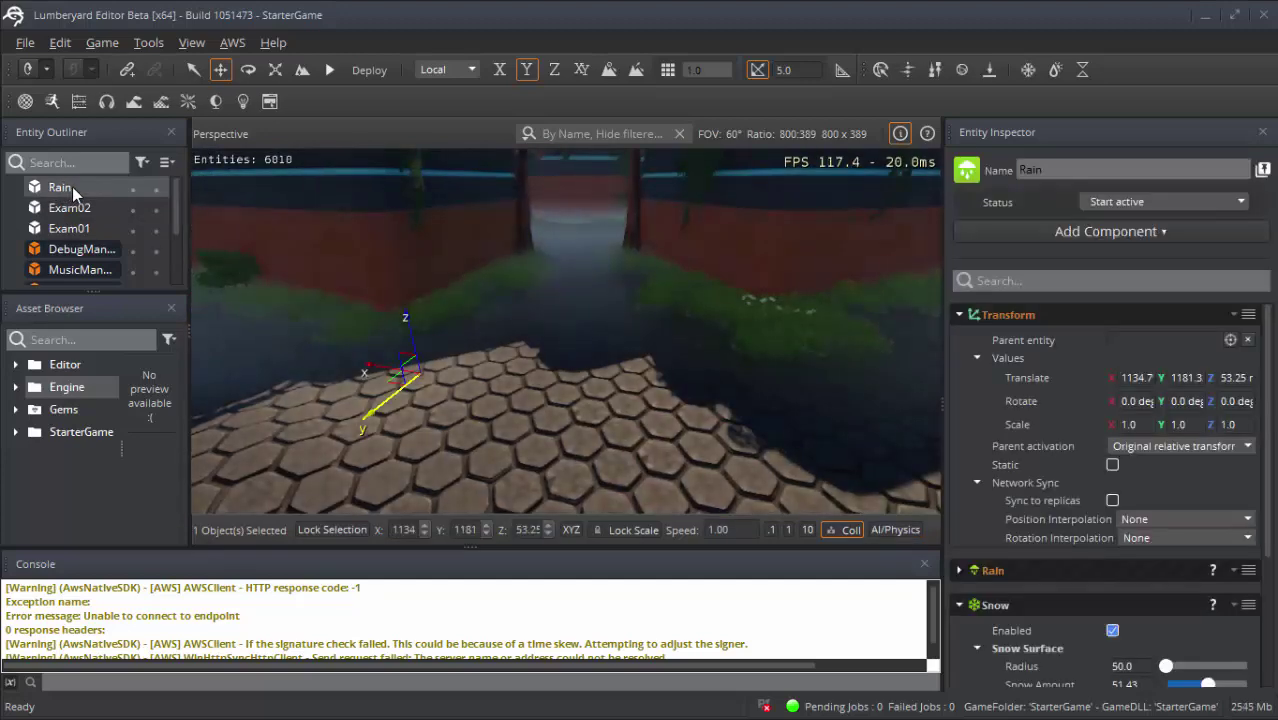
right_click(1038, 601)
click(1090, 487)
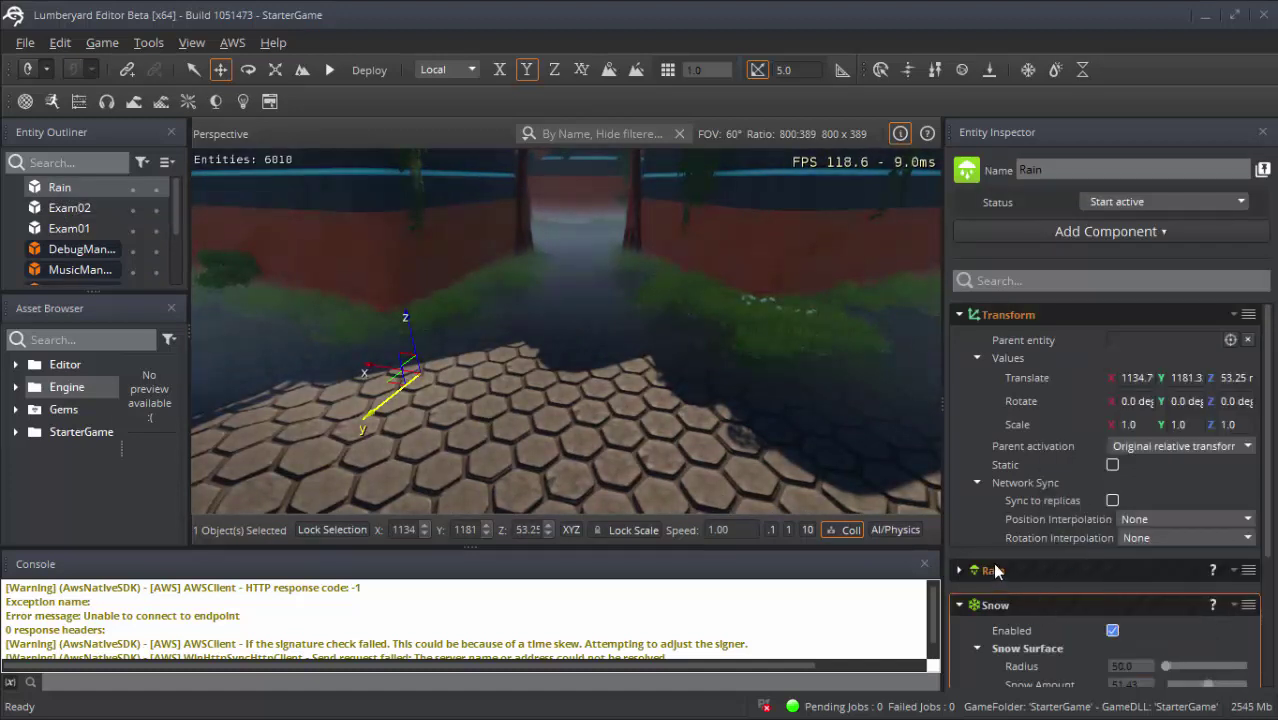
click(958, 606)
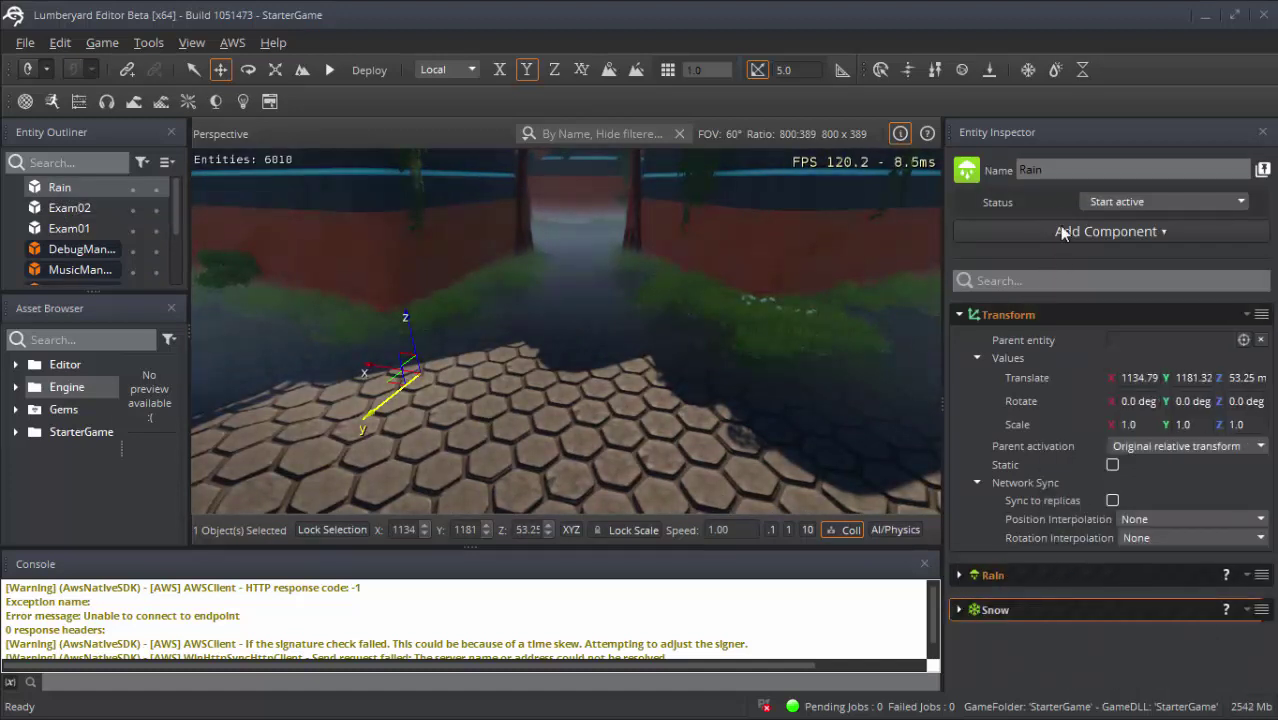
- Rename the entity to 'components' and collapse its Transform component
double_click(1046, 172)
text(components)
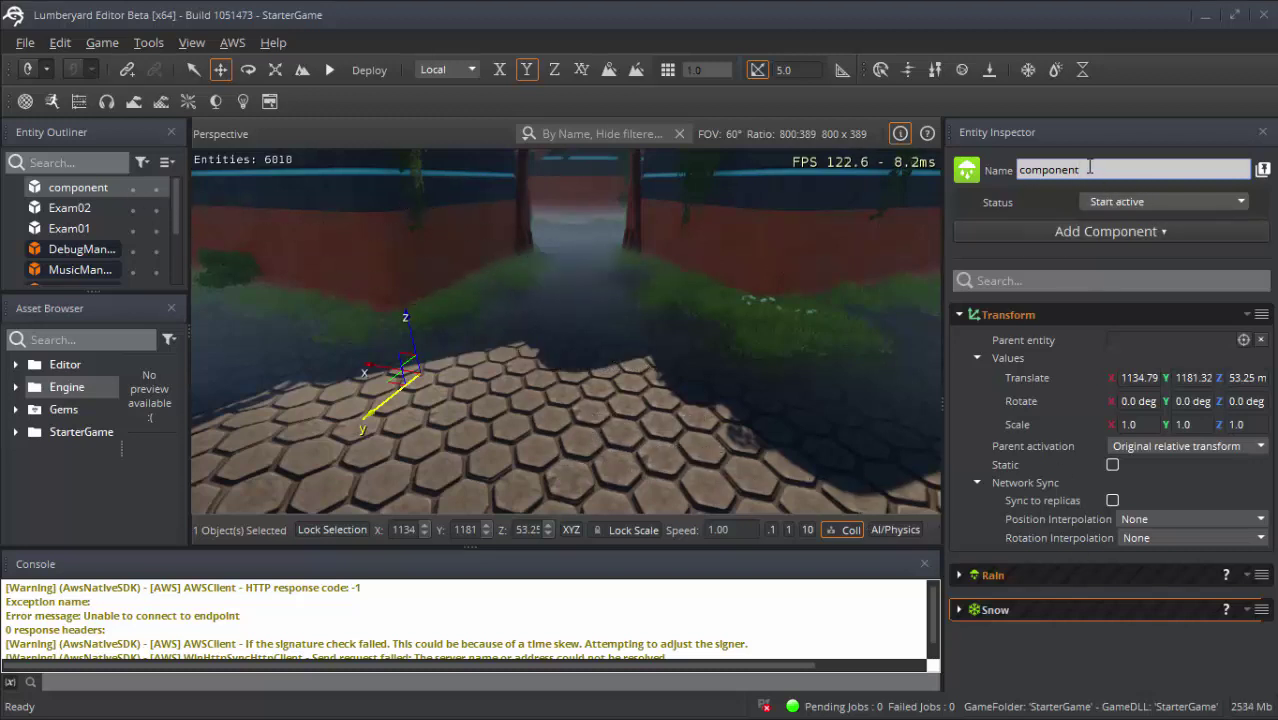
key(Return)
click(958, 315)
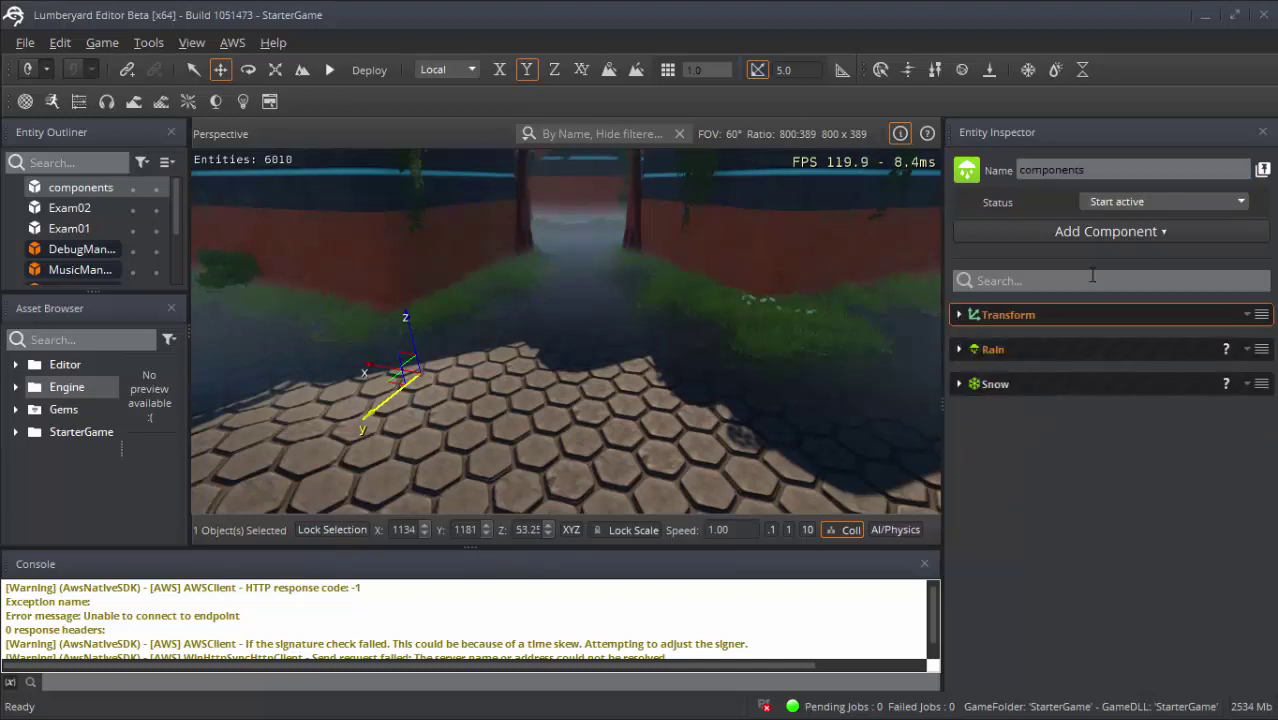
- Add an Environment > Fog Volume component and check its missing-required-component warning
click(1080, 231)
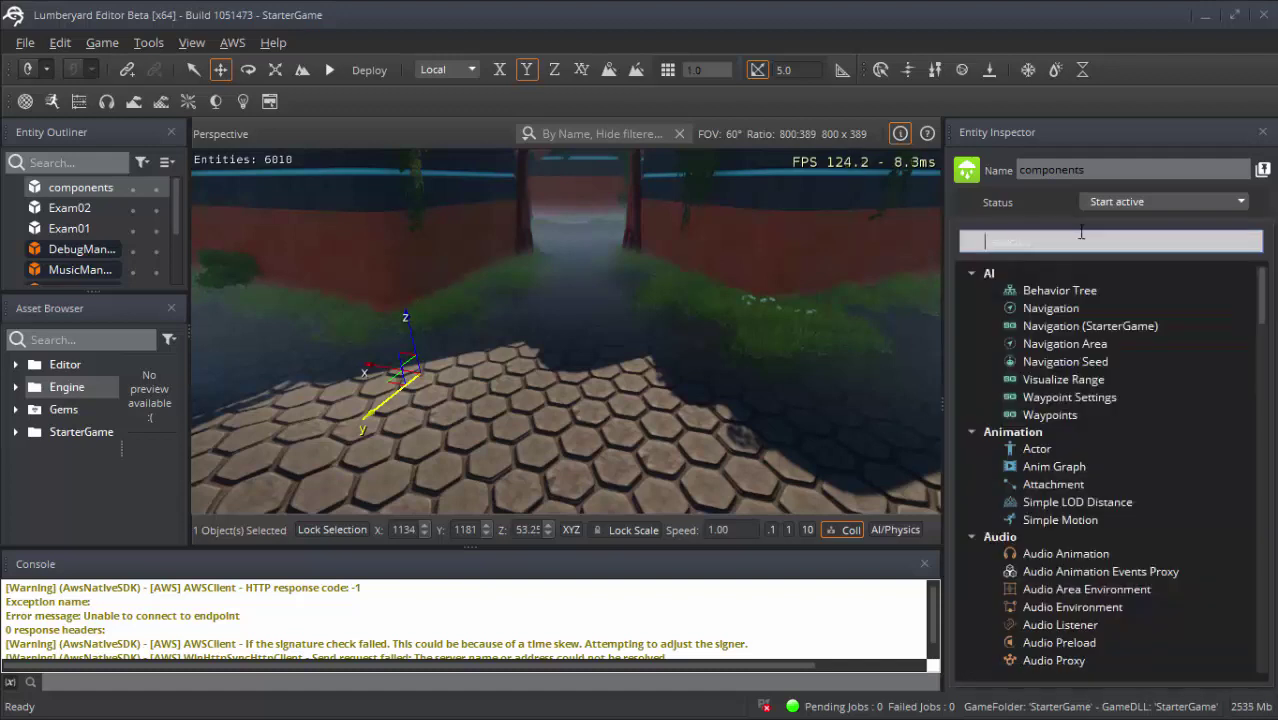
scroll(1150, 360, down, 5)
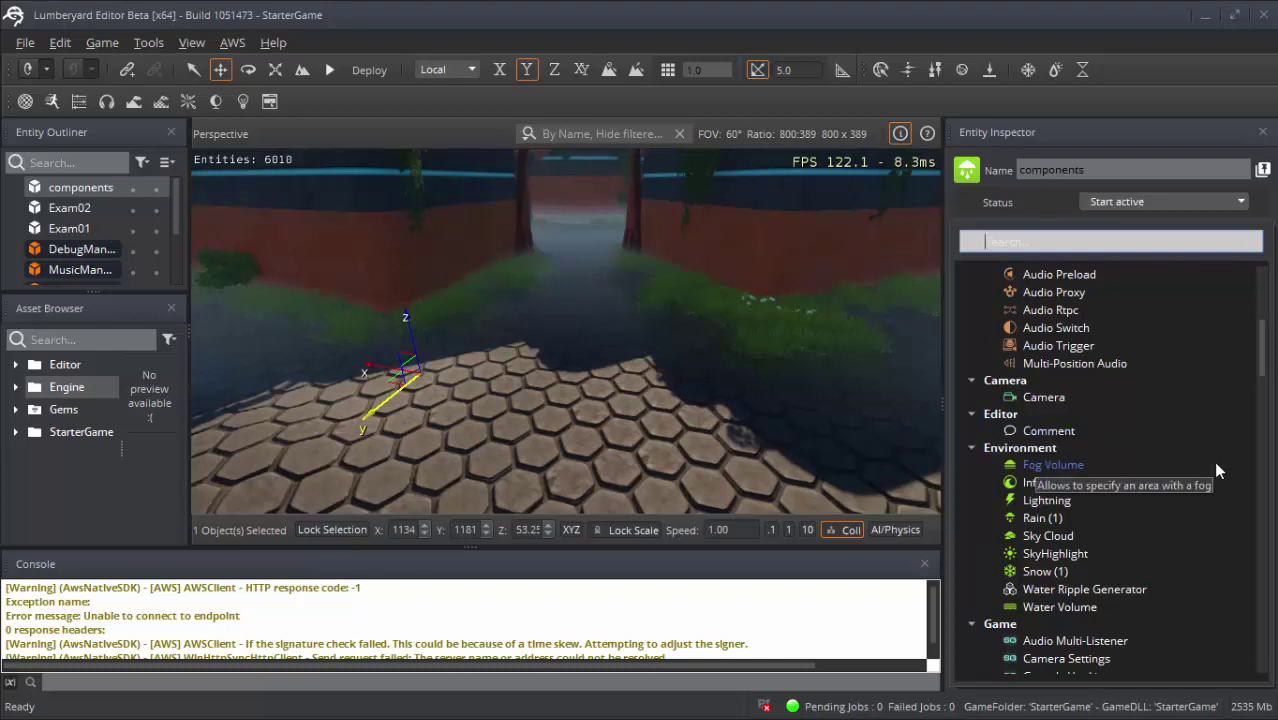
scroll(1215, 380, down, 1)
scroll(1215, 380, down, 1)
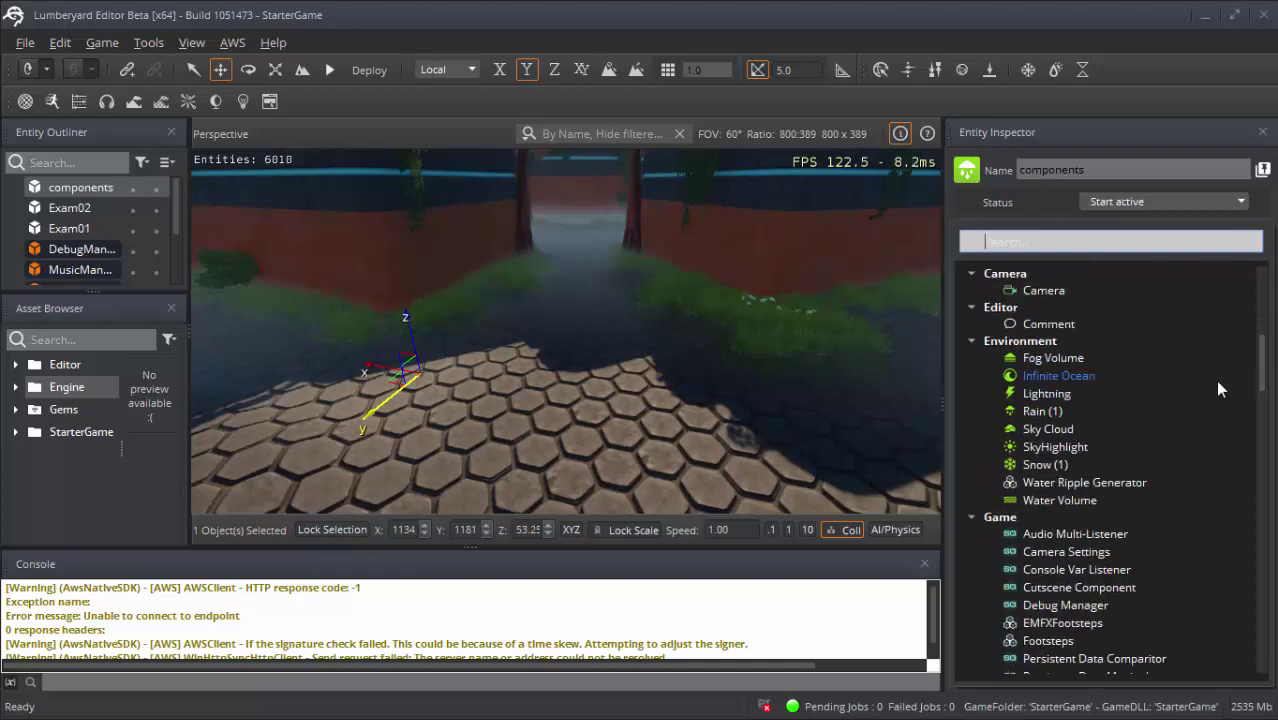
click(1065, 362)
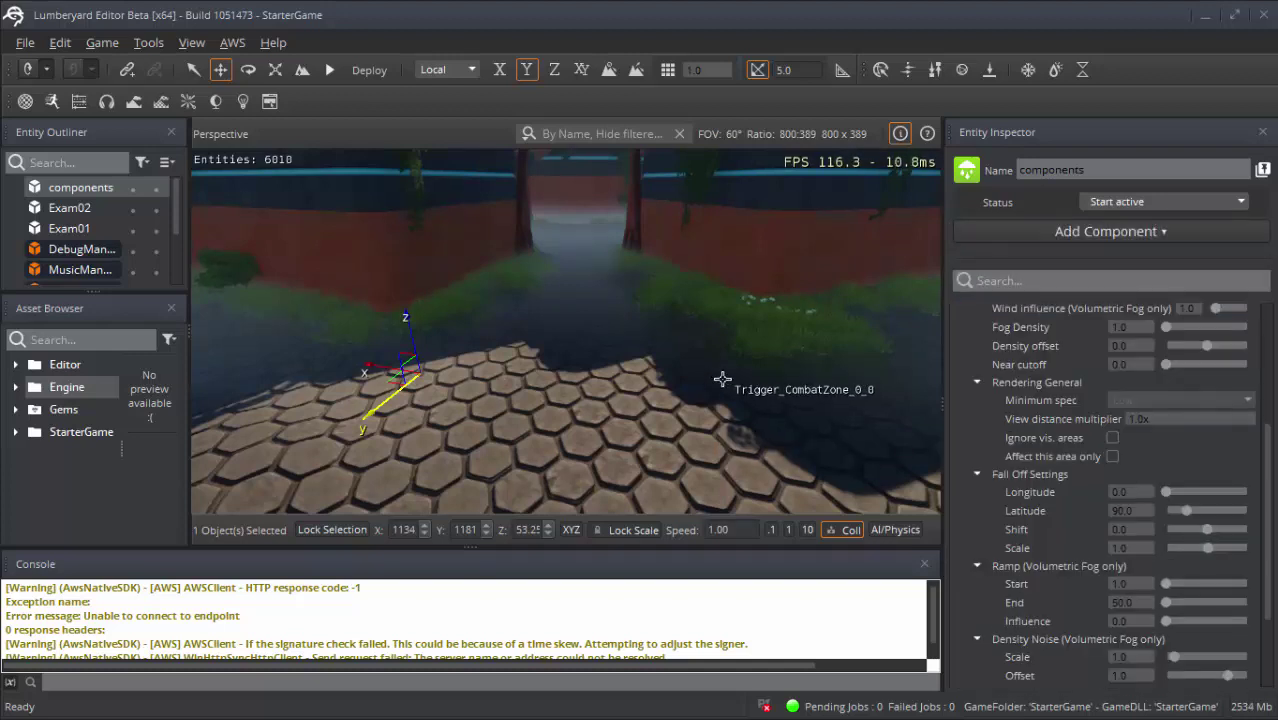
scroll(1150, 460, up, 3)
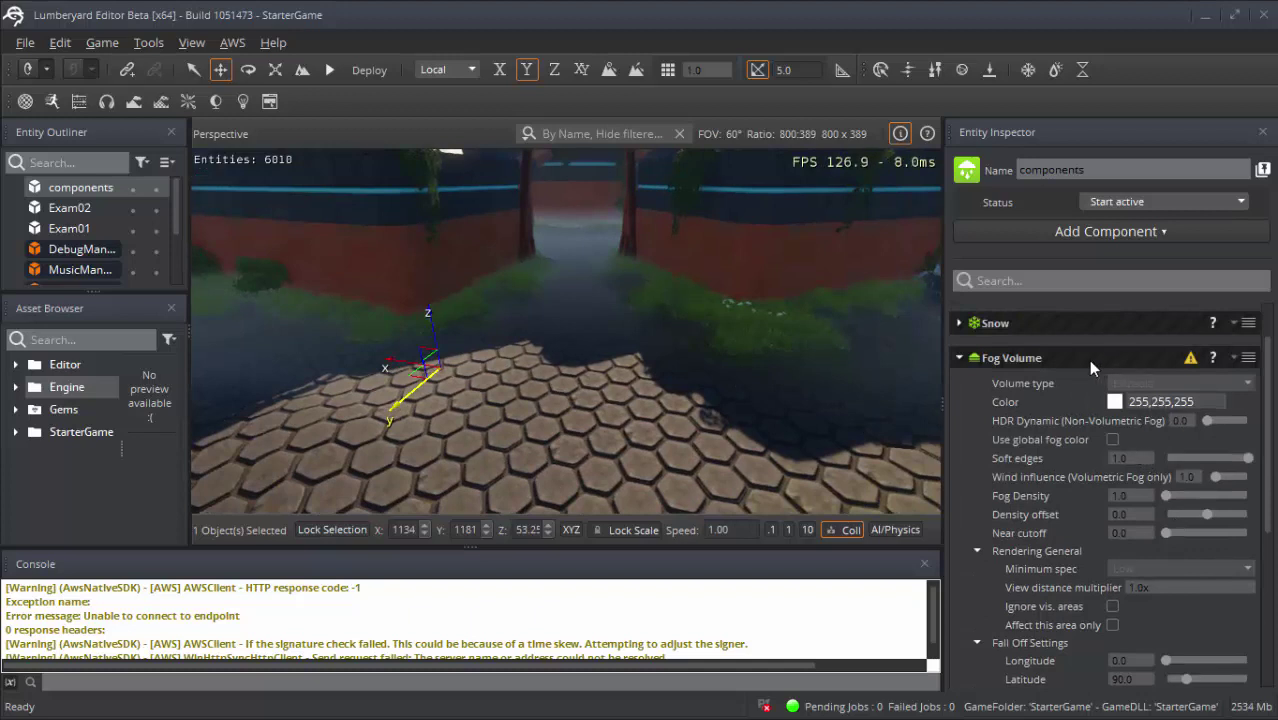
scroll(1127, 425, down, 5)
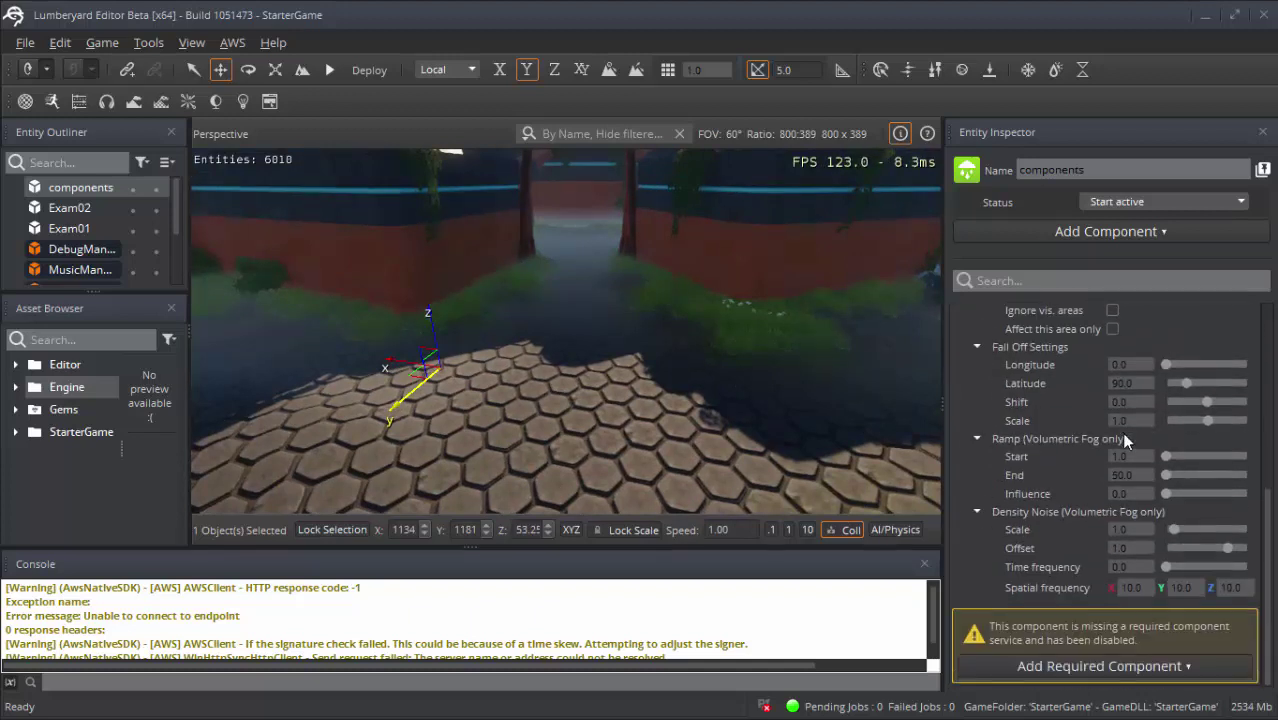
scroll(1067, 540, up, 1)
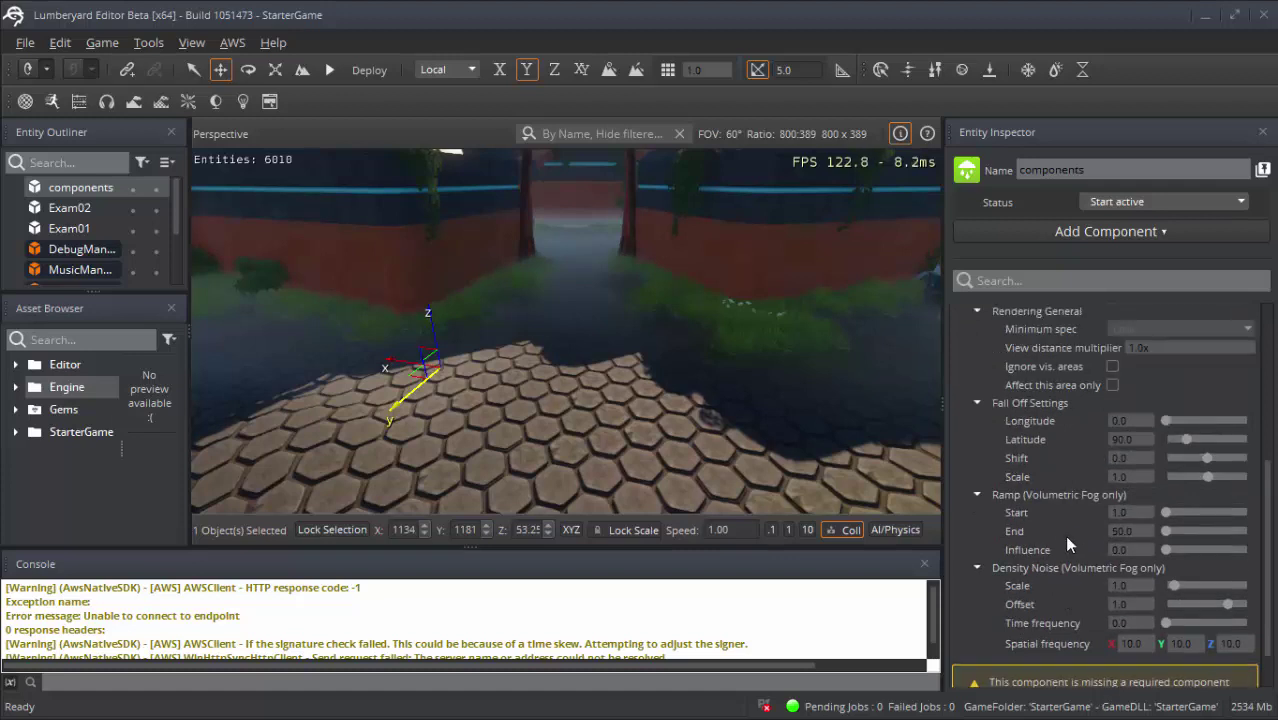
scroll(1090, 665, down, 1)
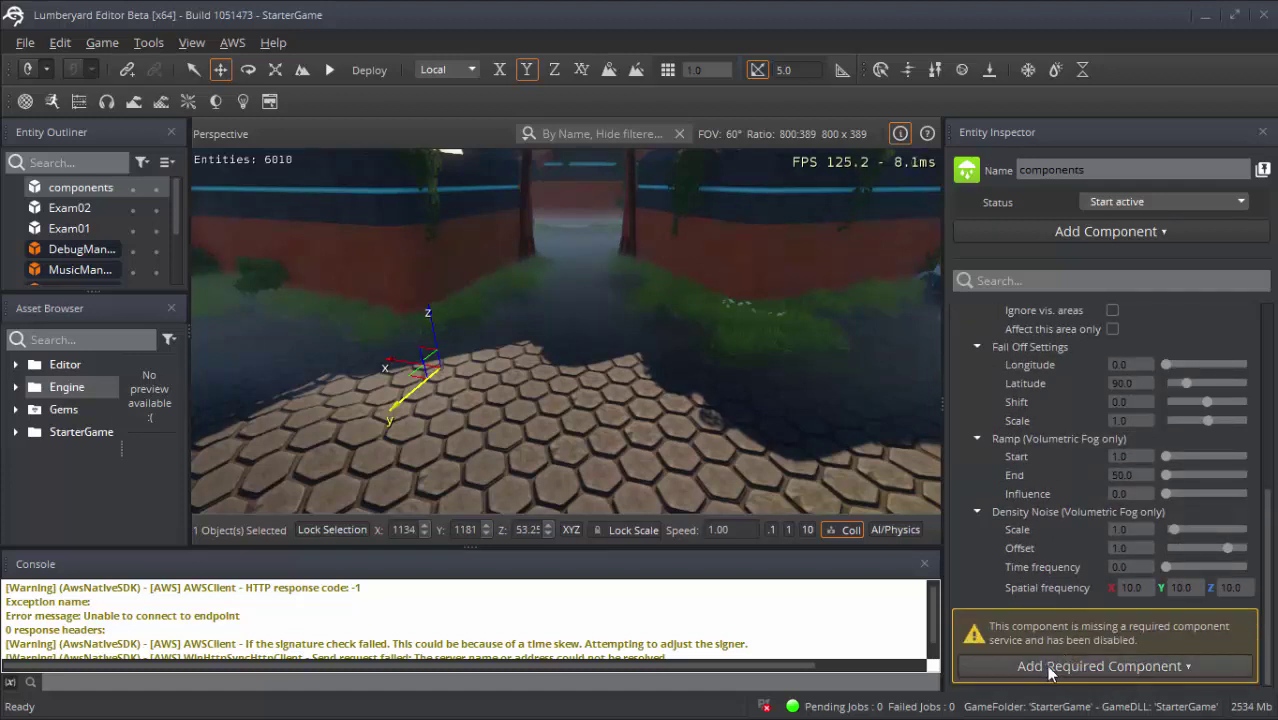
scroll(1098, 509, up, 5)
scroll(1040, 450, down, 5)
- Add the required Box Shape component and expand it to show its 1.0 m dimensions
click(1103, 674)
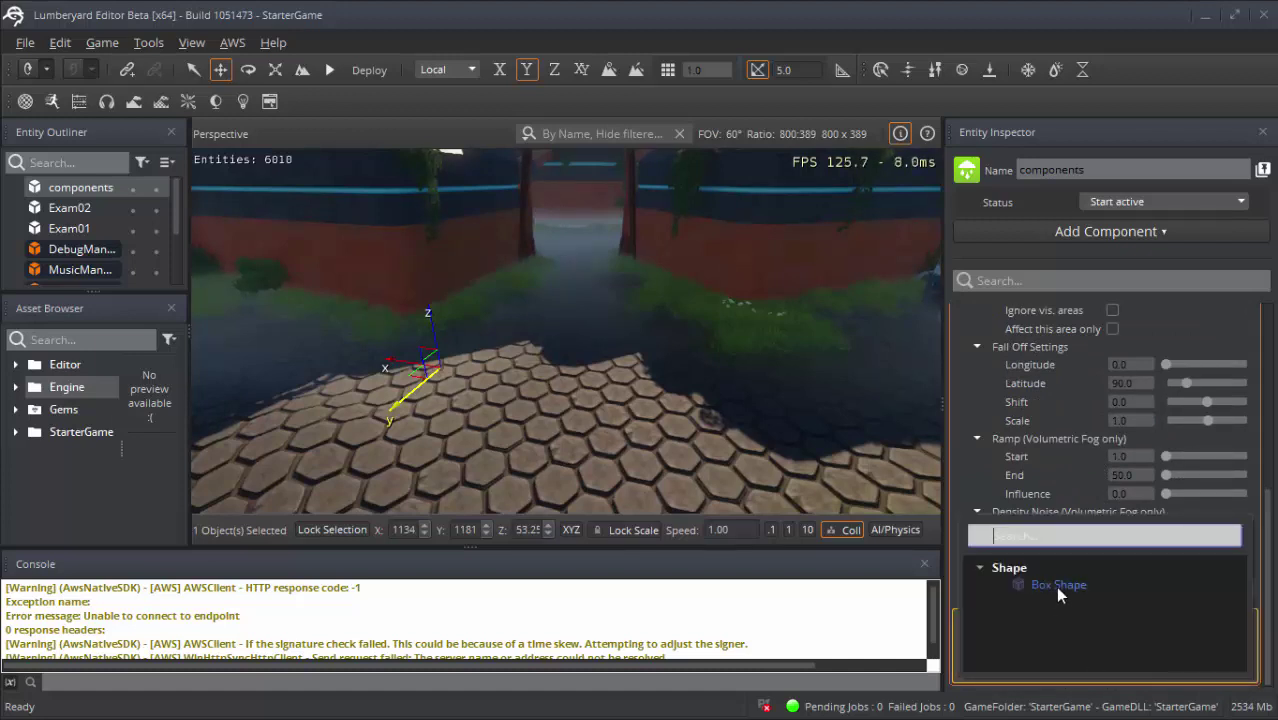
click(1057, 587)
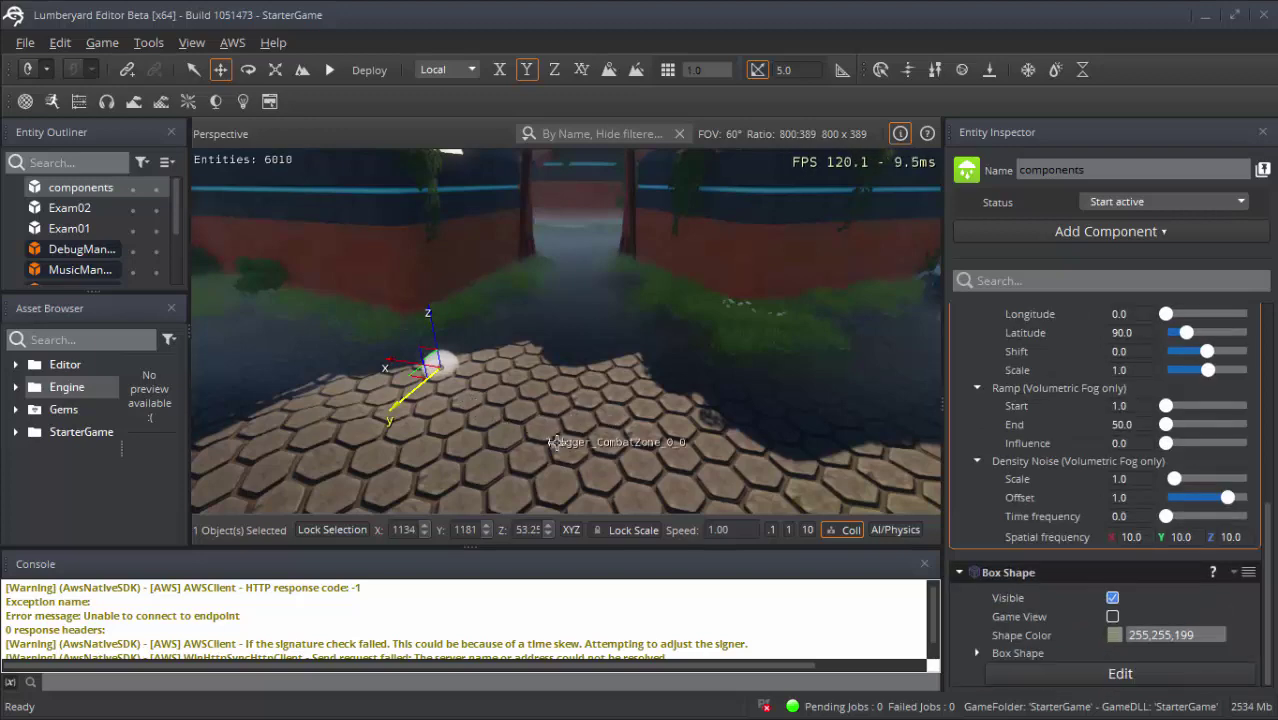
right_drag(557, 442, 634, 155)
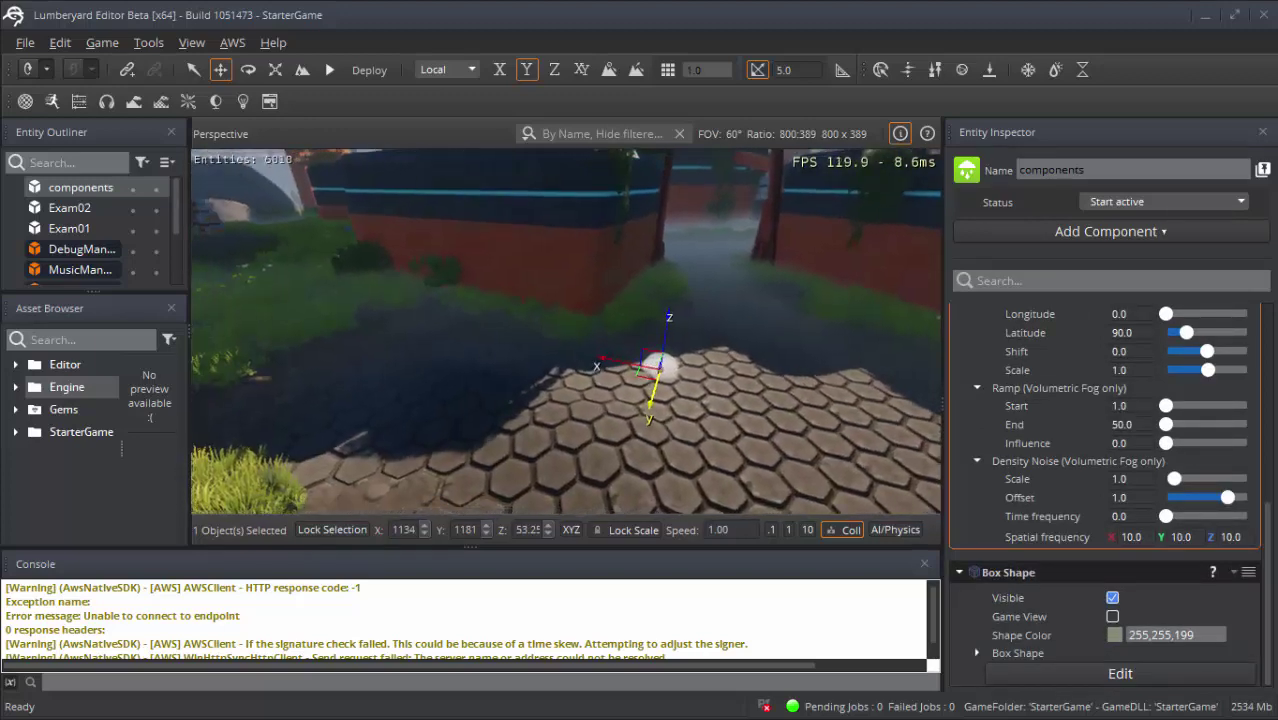
scroll(634, 155, up, 5)
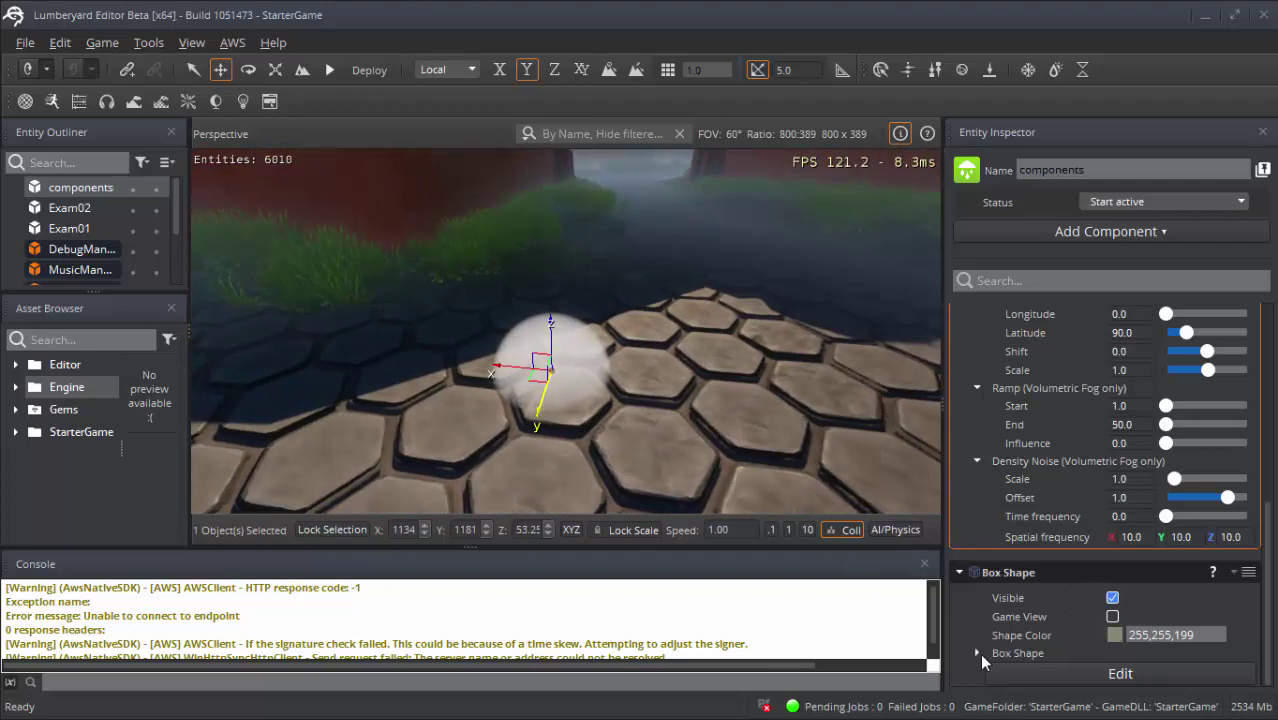
click(977, 653)
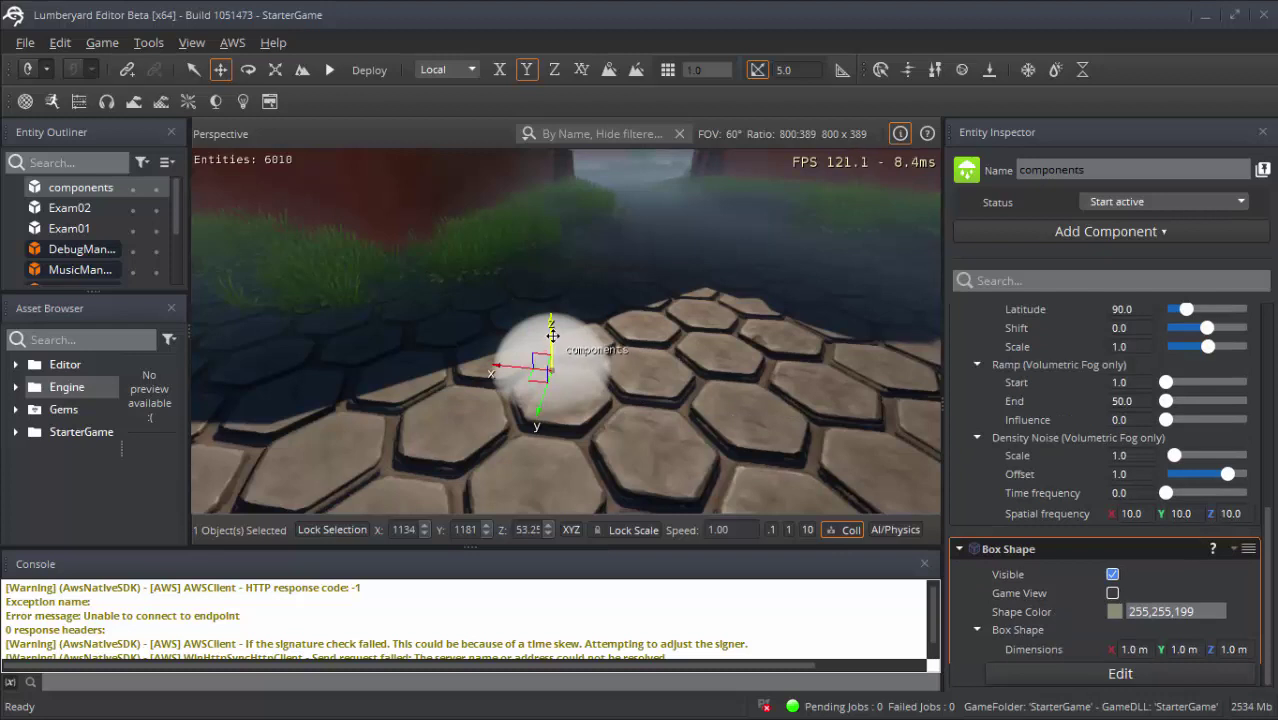
mouse_move(552, 335)
mouse_down()
mouse_move(539, 347)
mouse_move(537, 314)
mouse_move(538, 329)
mouse_up()
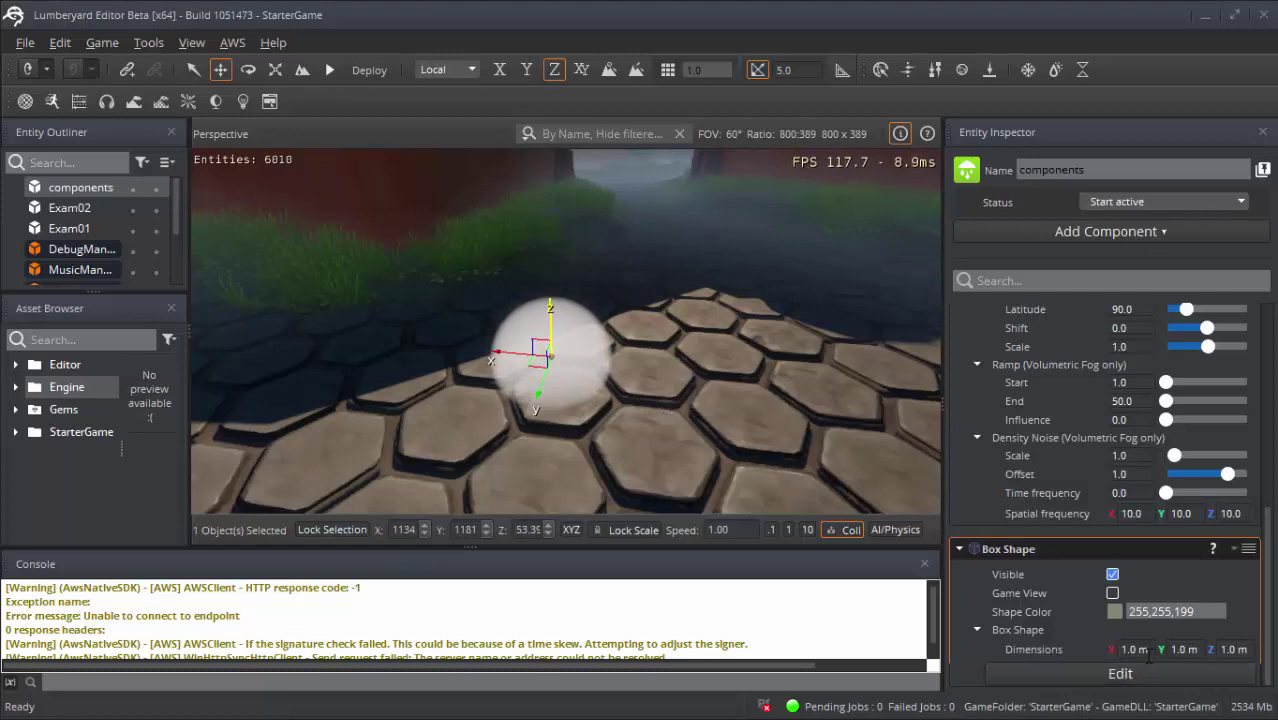
- Try a 6 × 6 m box footprint, then nudge the fog entity down and back up
click(1138, 651)
text(6)
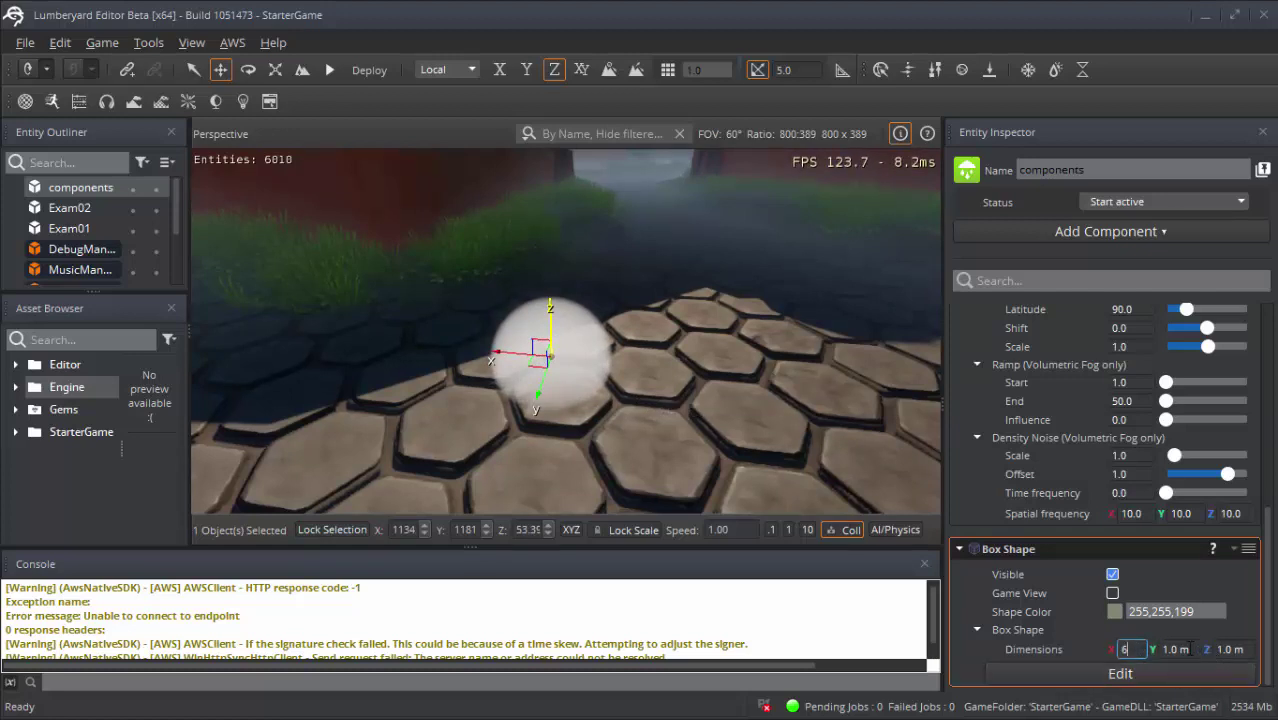
key(Tab)
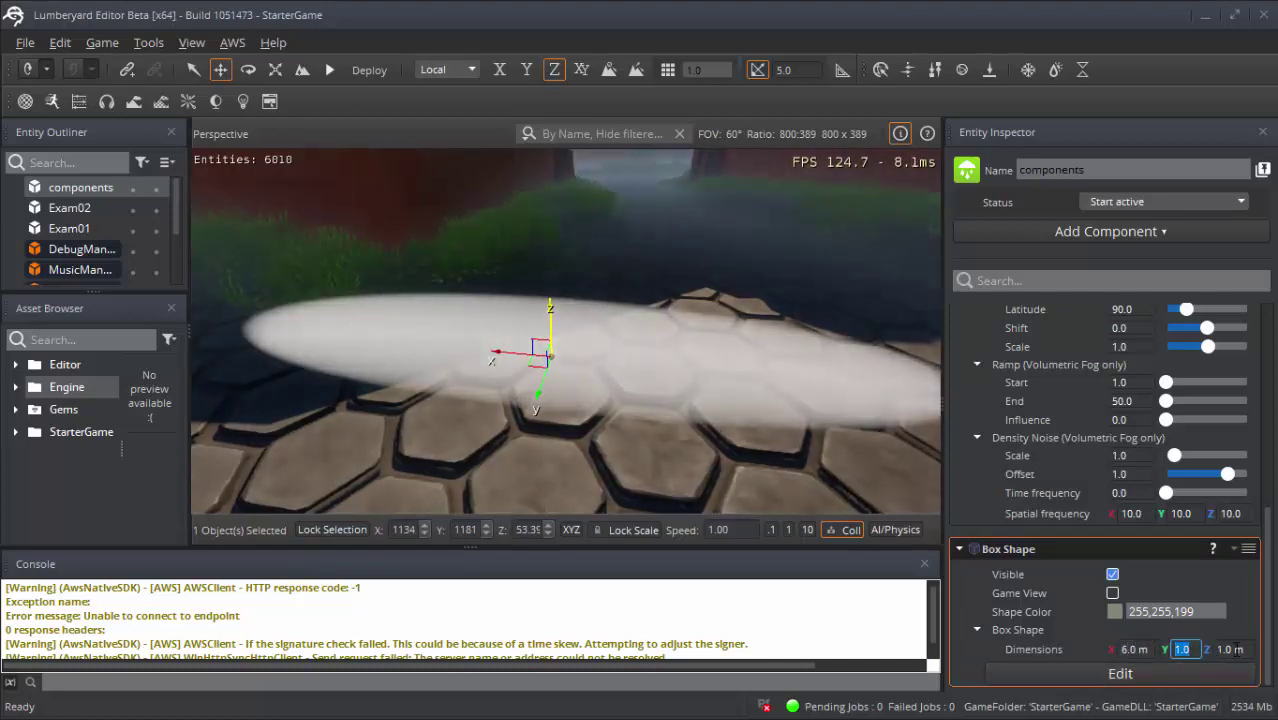
text(6)
key(Return)
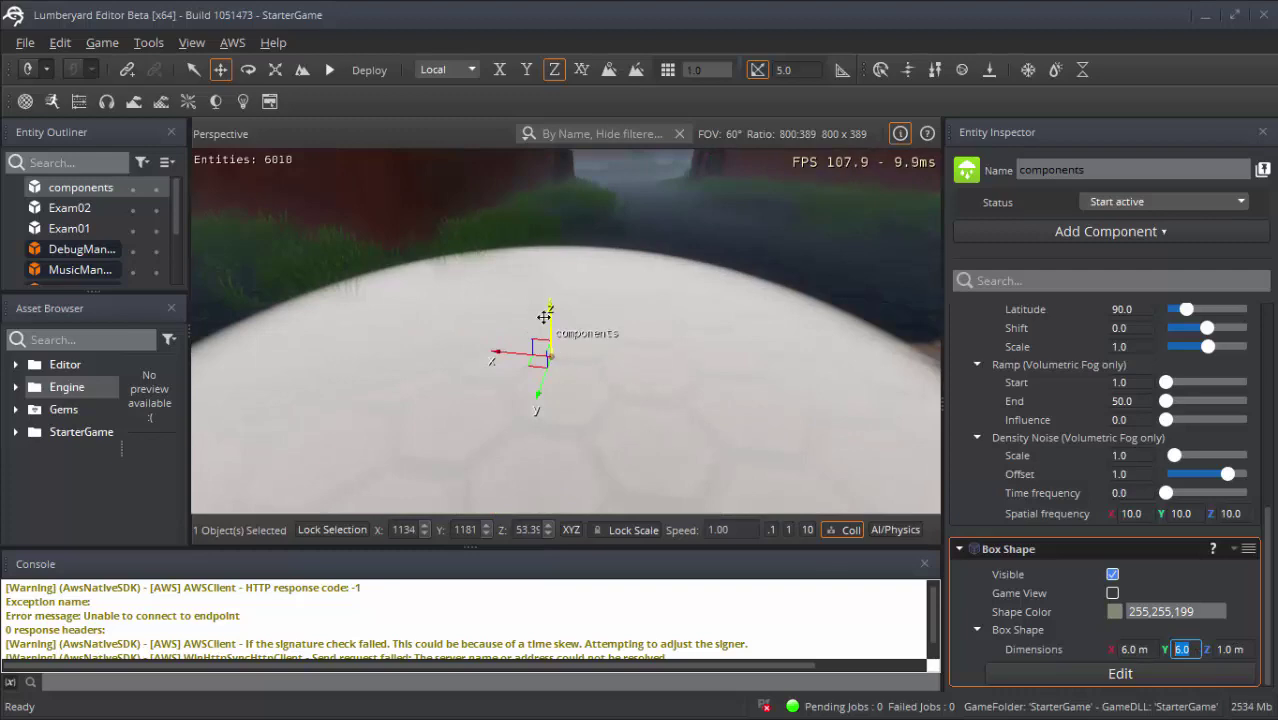
drag(544, 317, 560, 364)
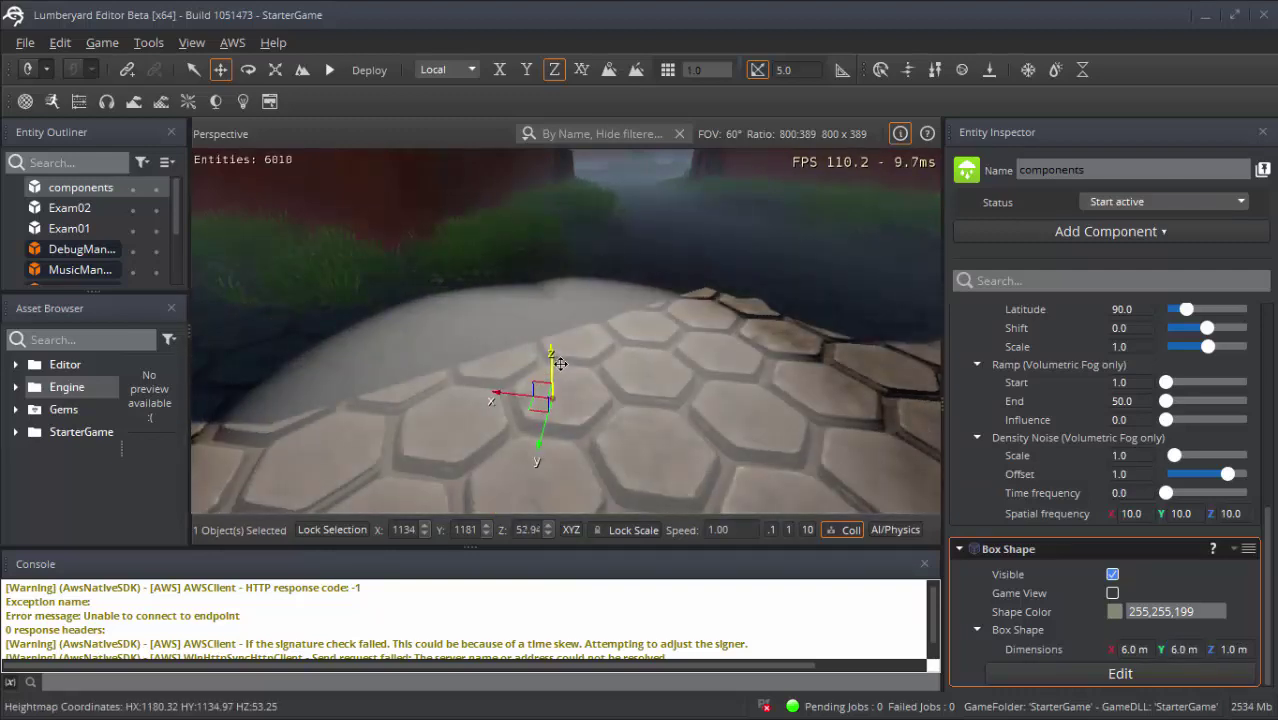
scroll(560, 364, down, 10)
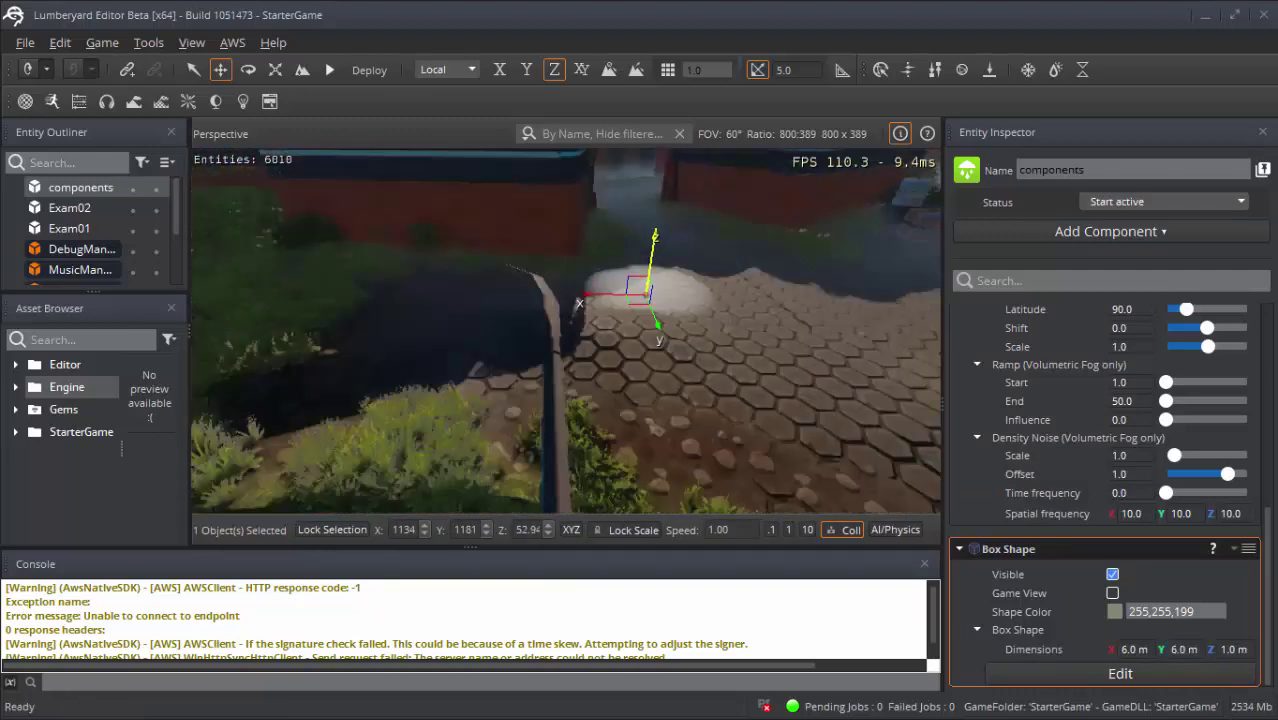
key(z)
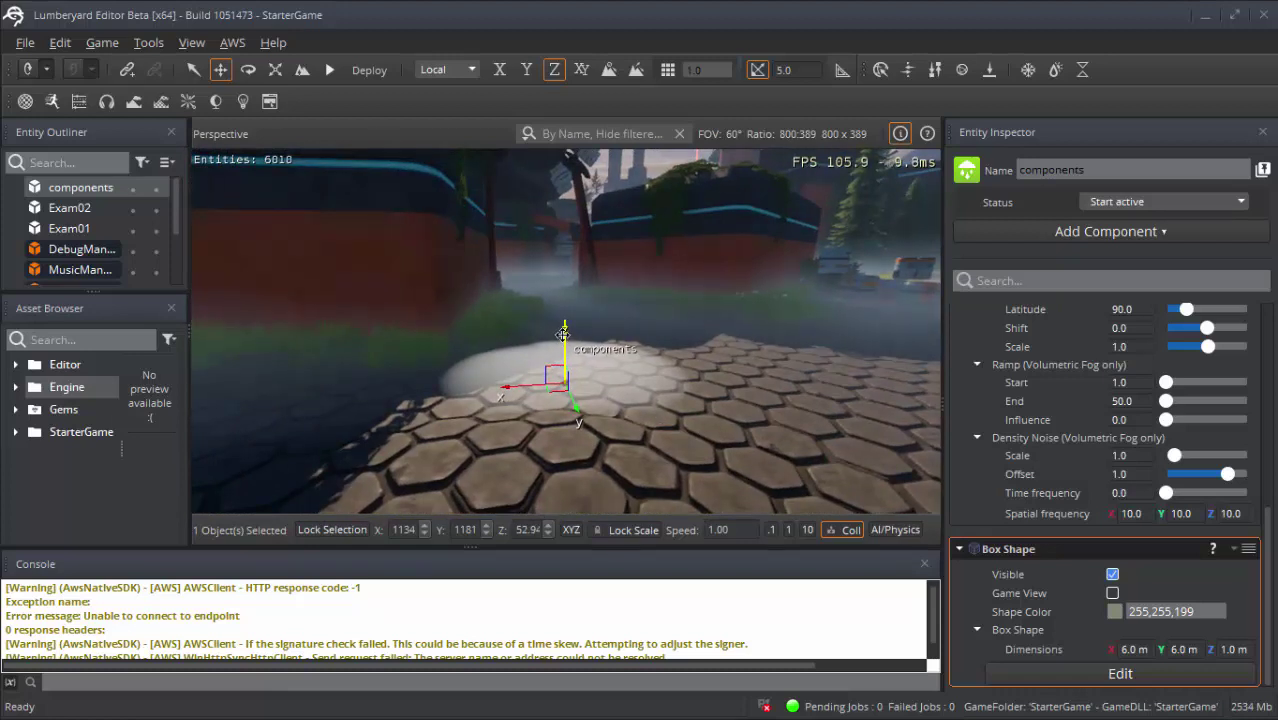
drag(563, 335, 564, 316)
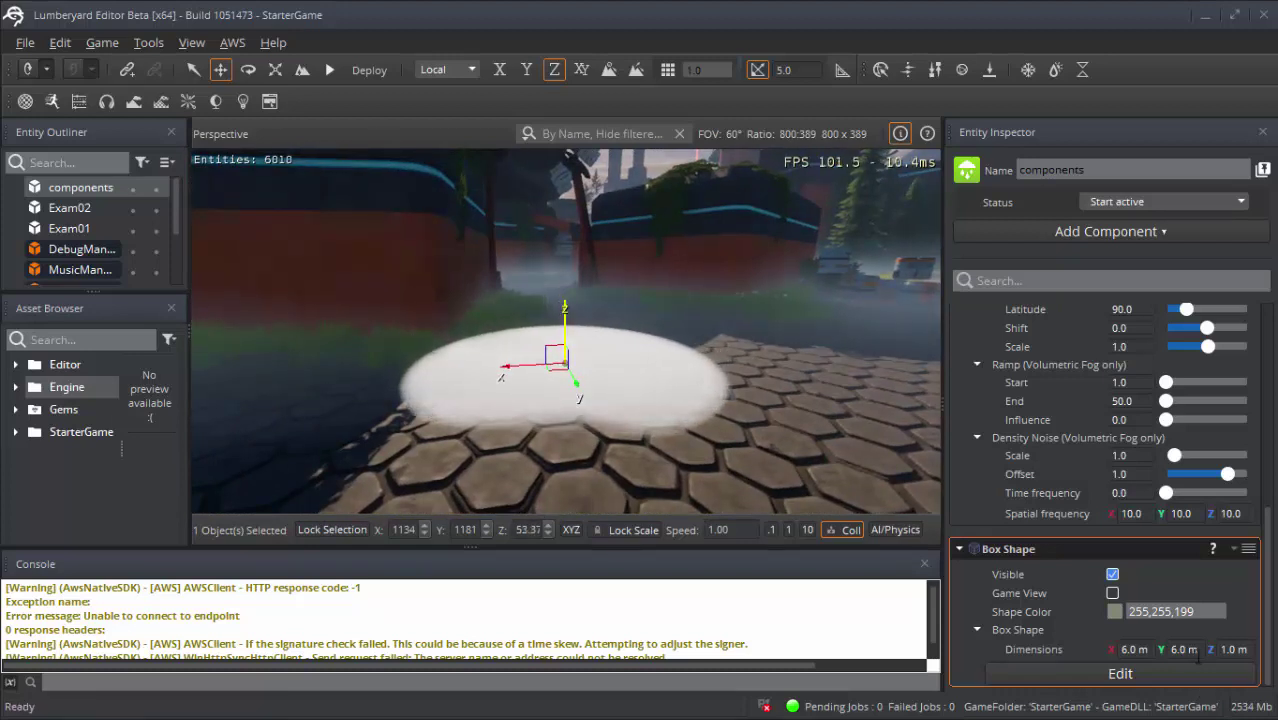
- Set the box shape dimensions to X 100, Y 100 and Z 3 m
click(1238, 649)
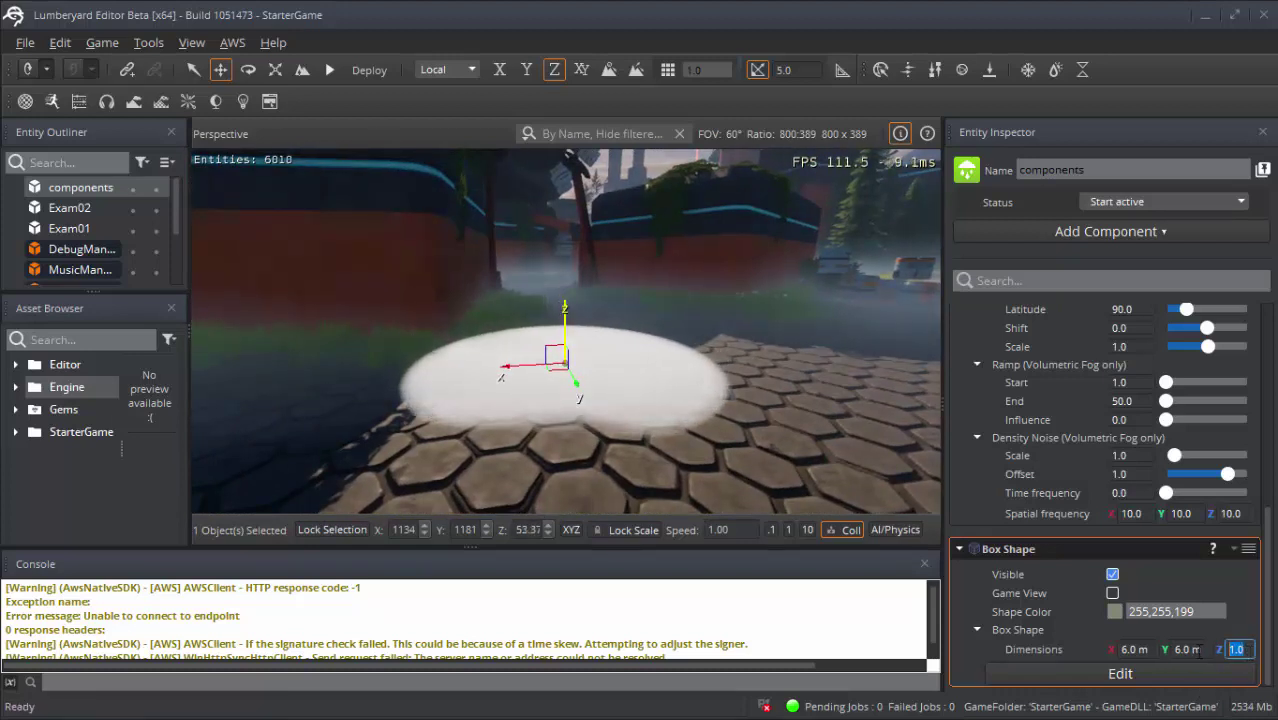
text(3)
key(Return)
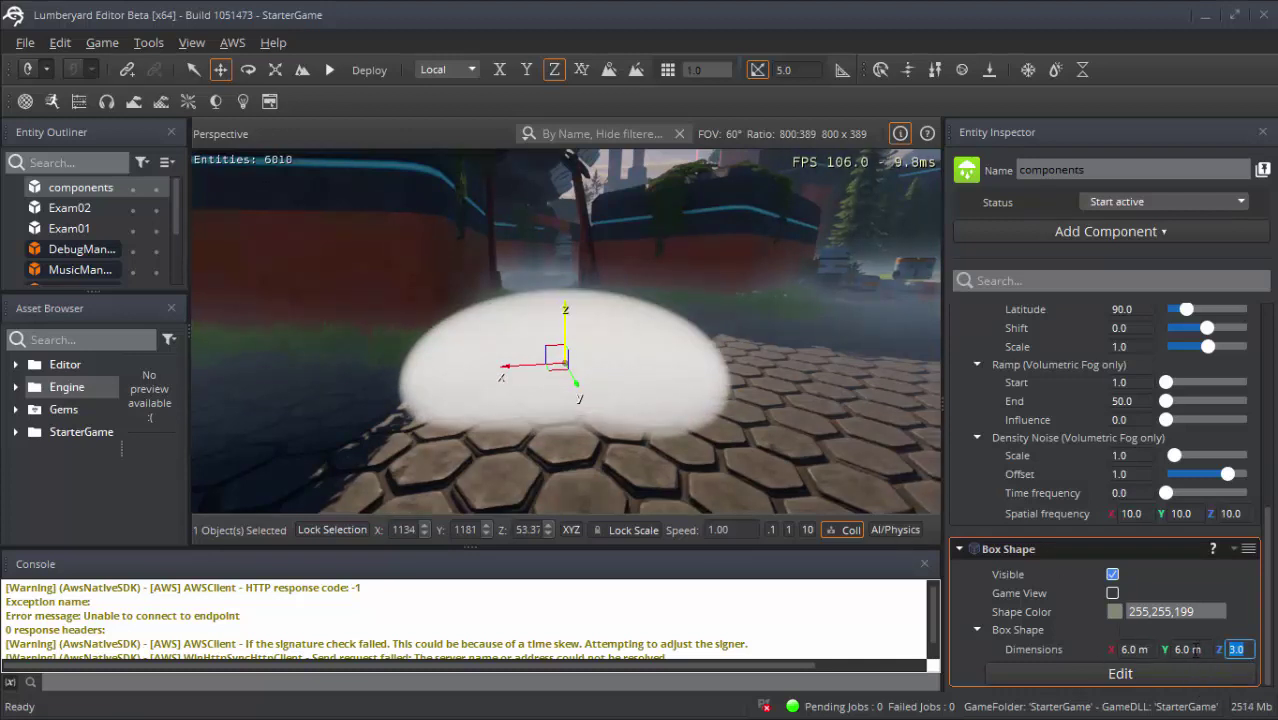
click(1182, 649)
text(100)
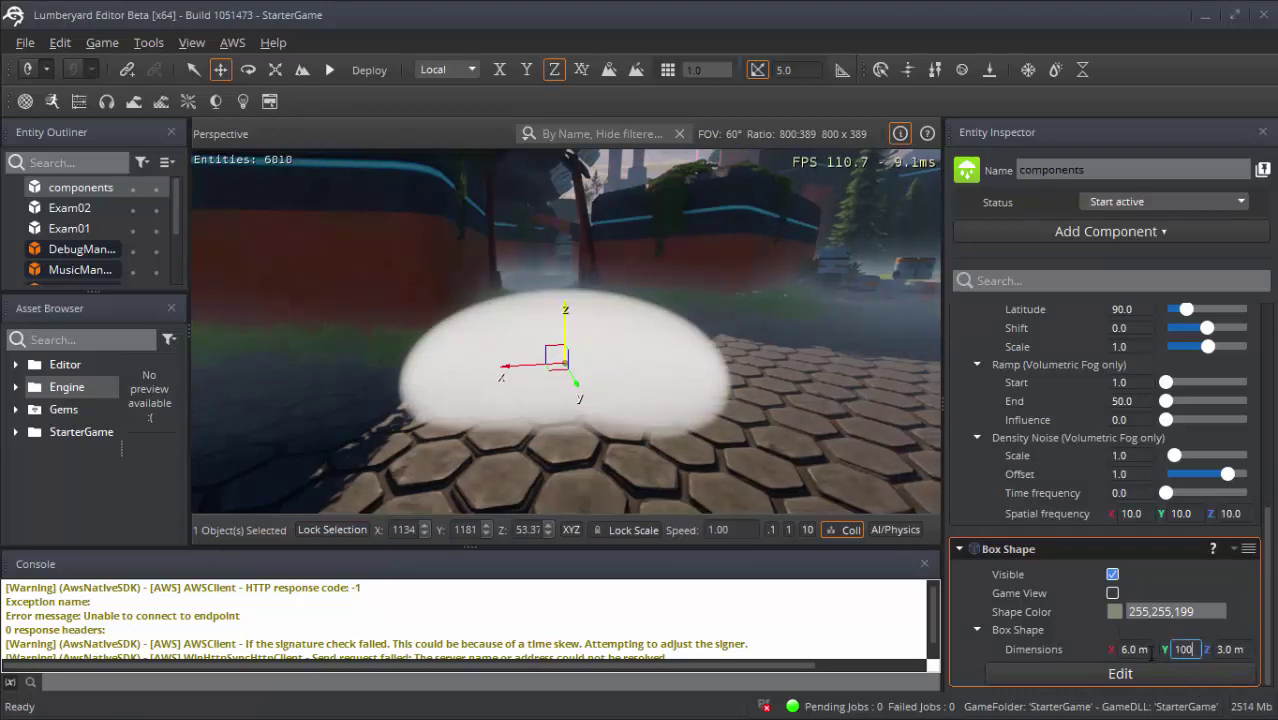
key(Return)
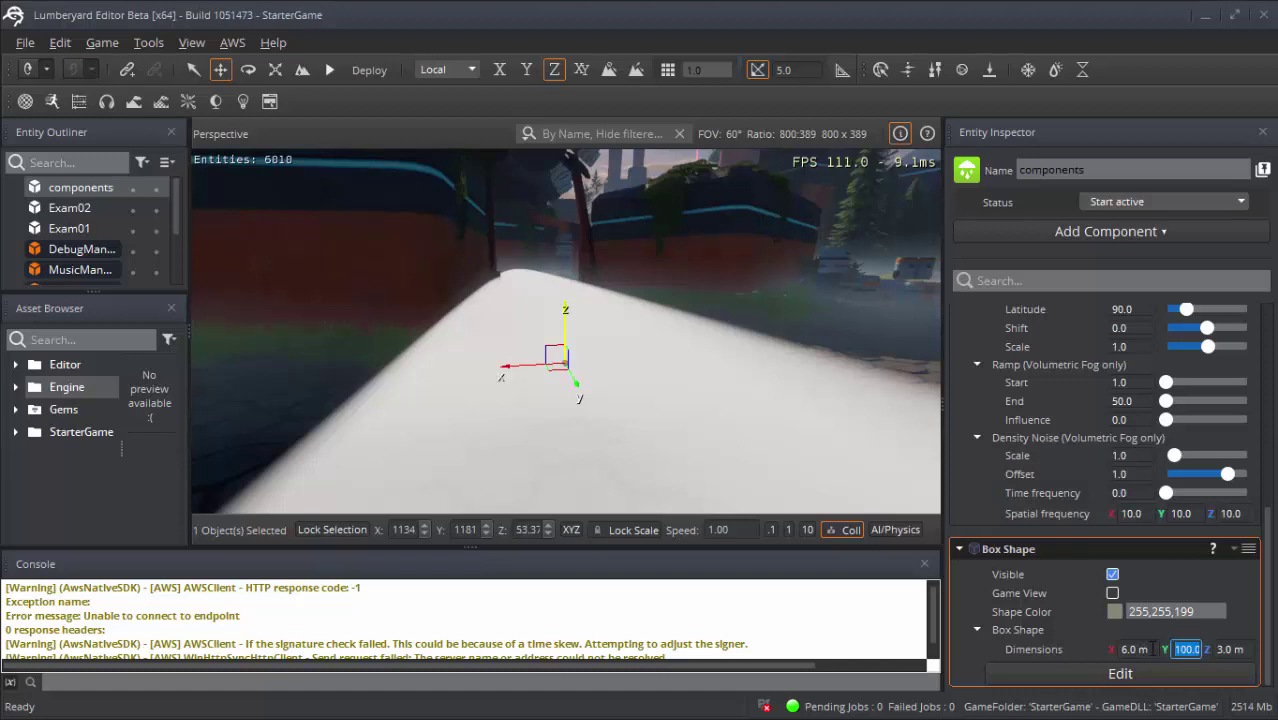
click(1130, 649)
text(100)
key(Return)
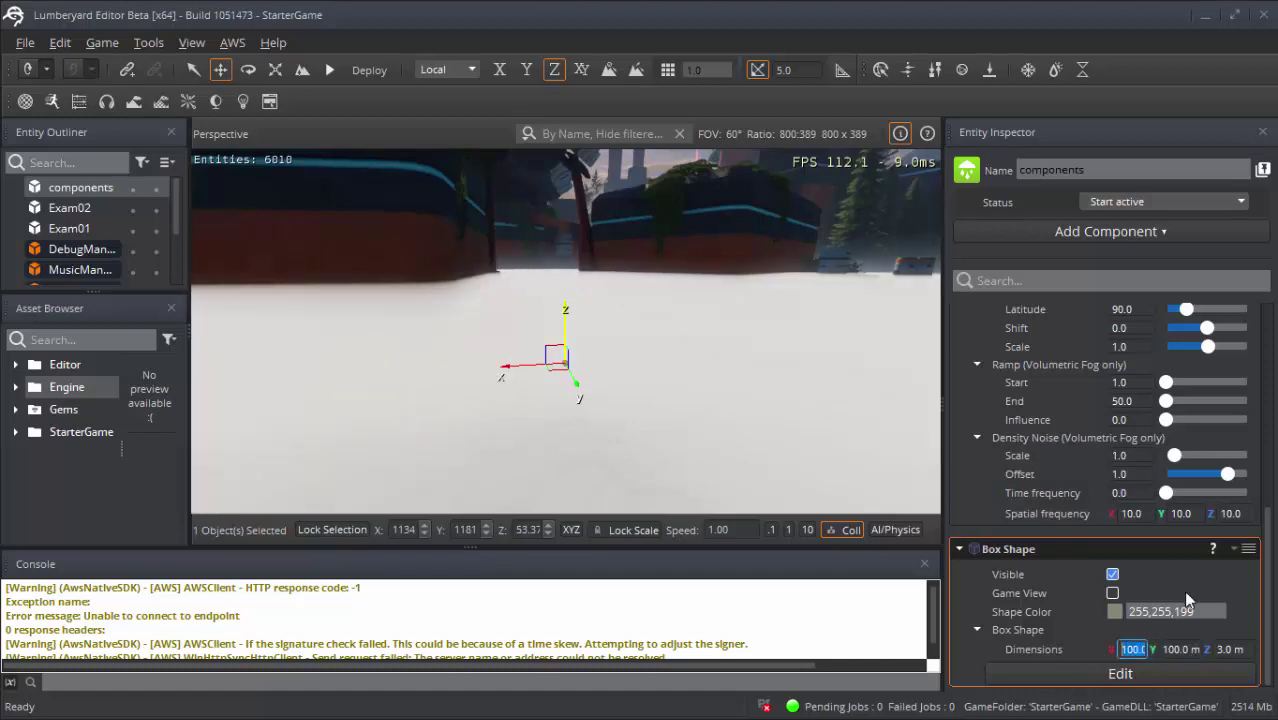
scroll(1084, 544, up, 3)
scroll(1089, 447, up, 3)
scroll(1066, 381, up, 4)
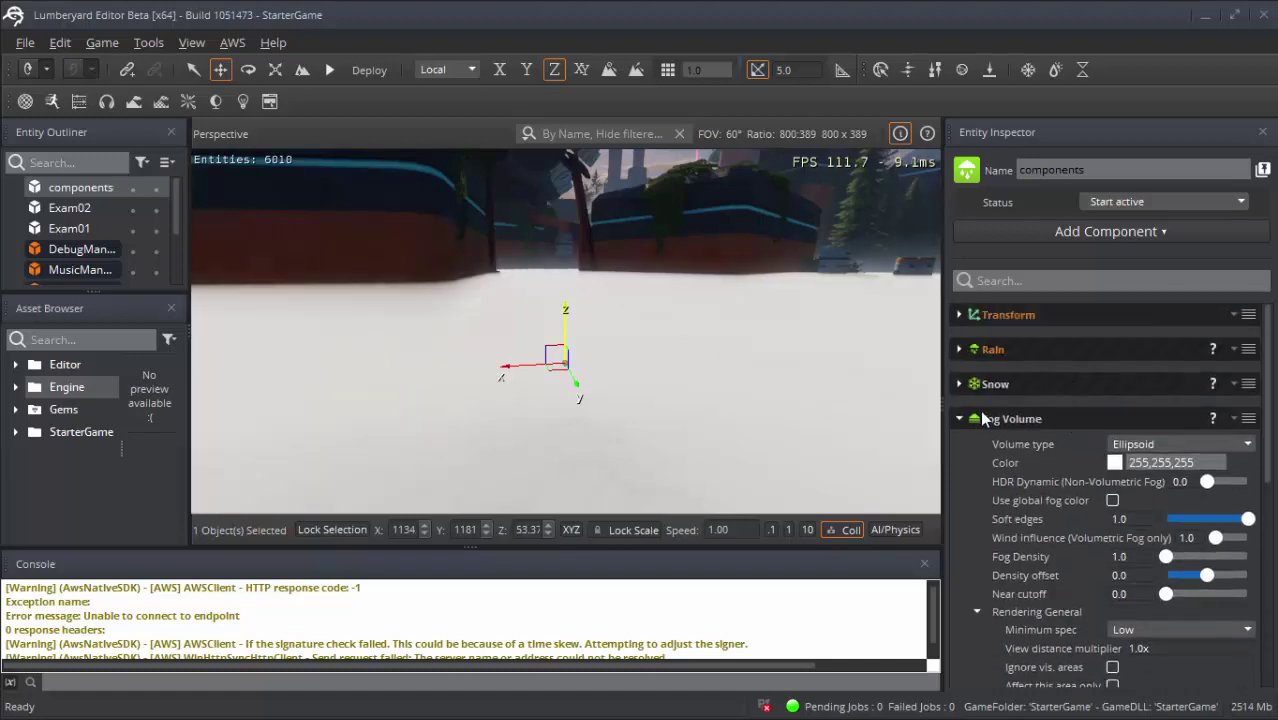
scroll(1018, 431, down, 3)
scroll(1061, 484, down, 3)
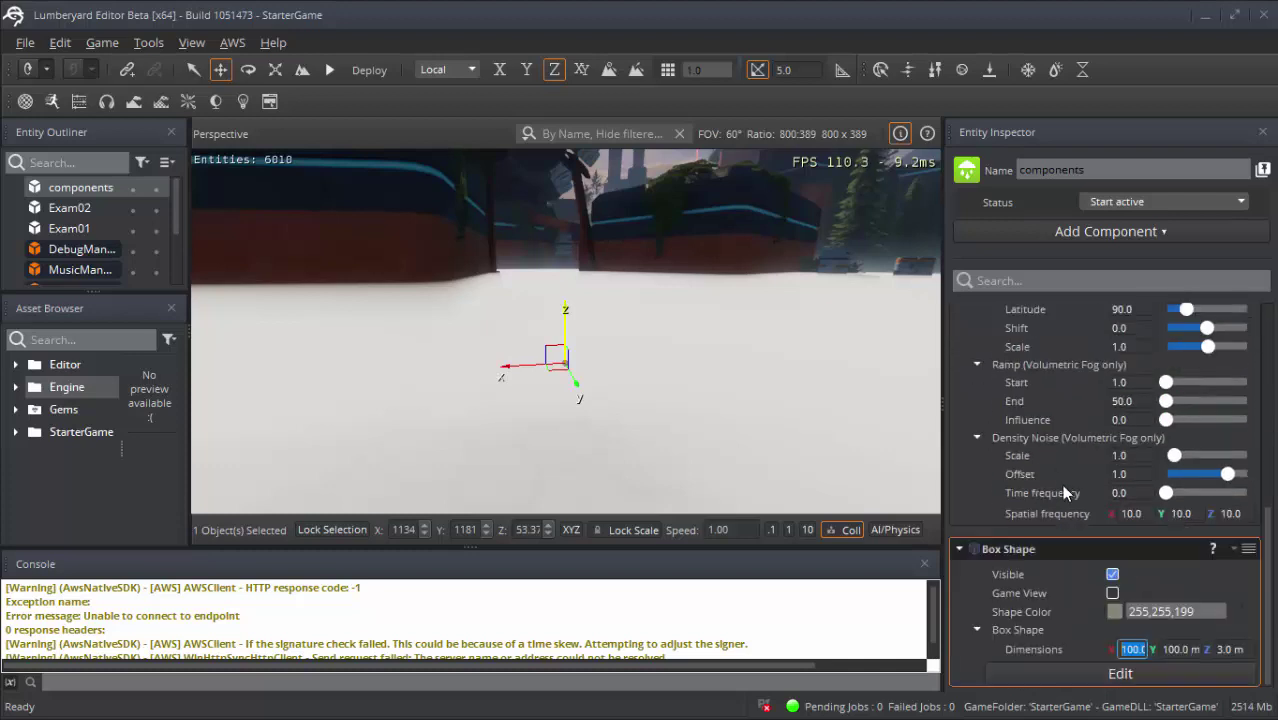
scroll(1080, 491, up, 3)
scroll(1080, 491, up, 3)
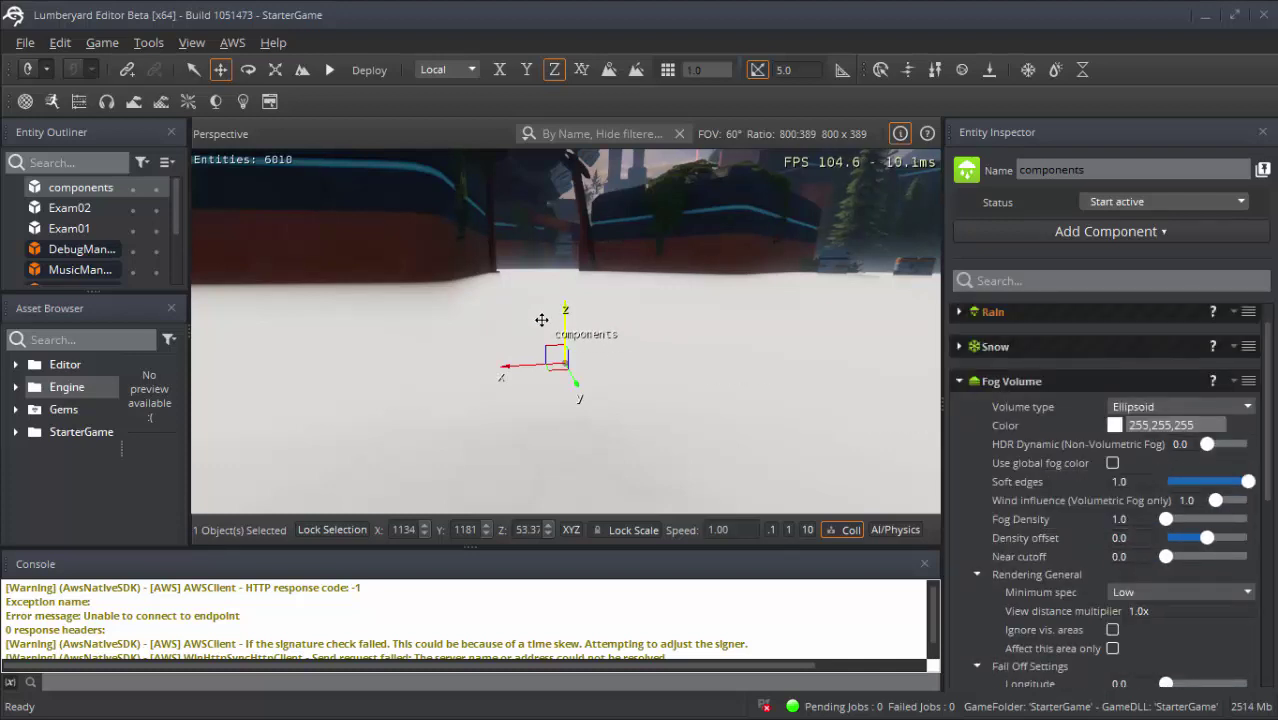
- Raise the fog entity to Z 55.61 and preview fog colours, cancelling to keep white
mouse_move(553, 318)
mouse_down()
mouse_move(580, 189)
mouse_move(580, 203)
mouse_up()
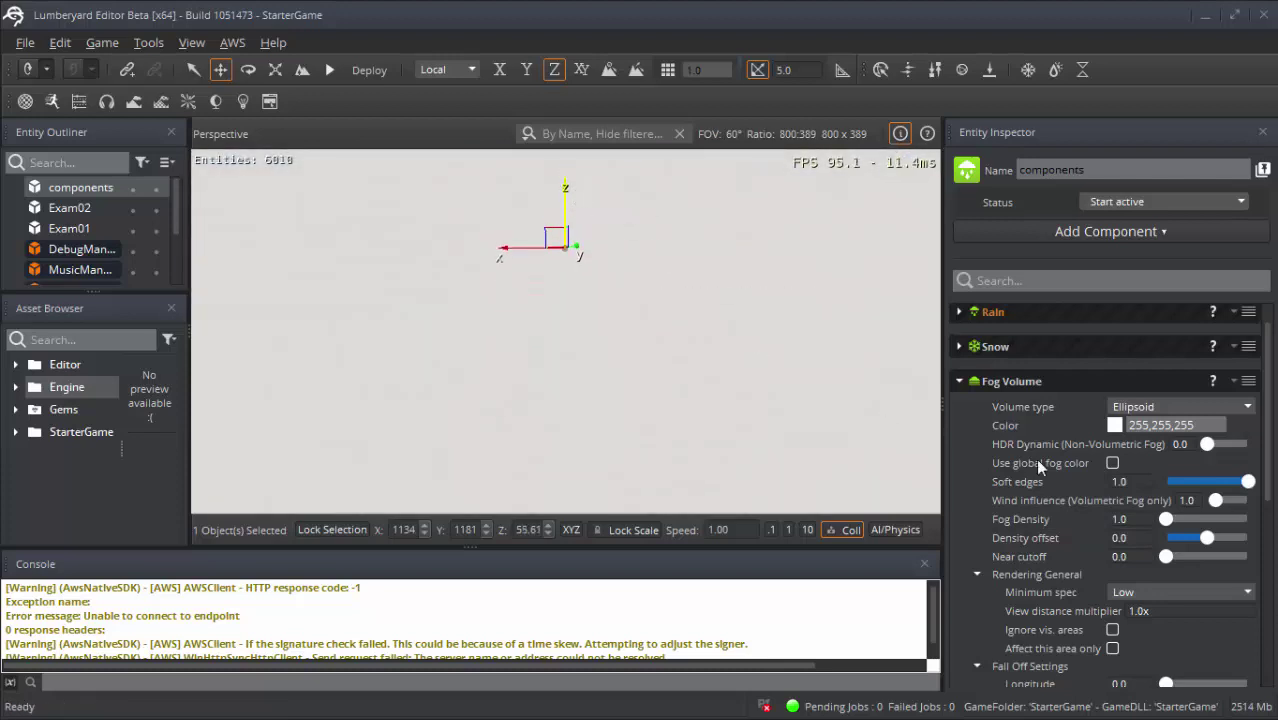
click(1117, 424)
mouse_move(753, 192)
mouse_down()
mouse_move(1204, 82)
mouse_move(1033, 72)
mouse_up()
click(1115, 242)
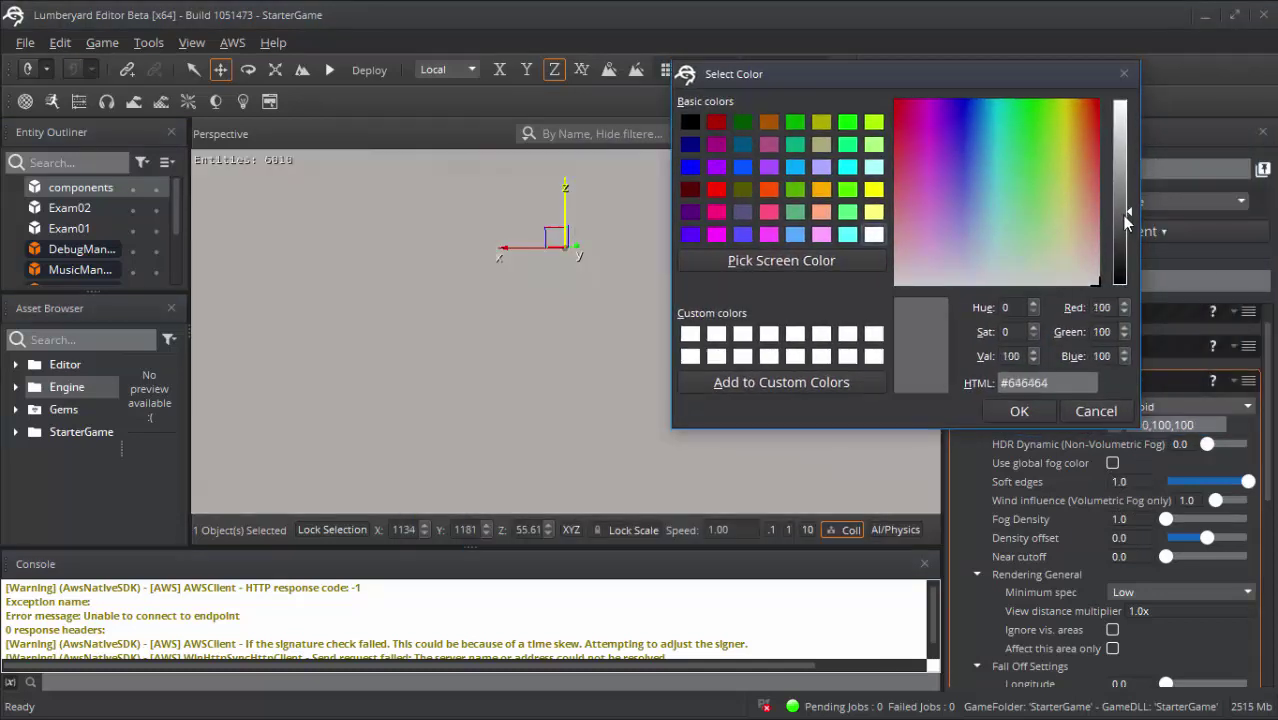
drag(1120, 246, 1124, 80)
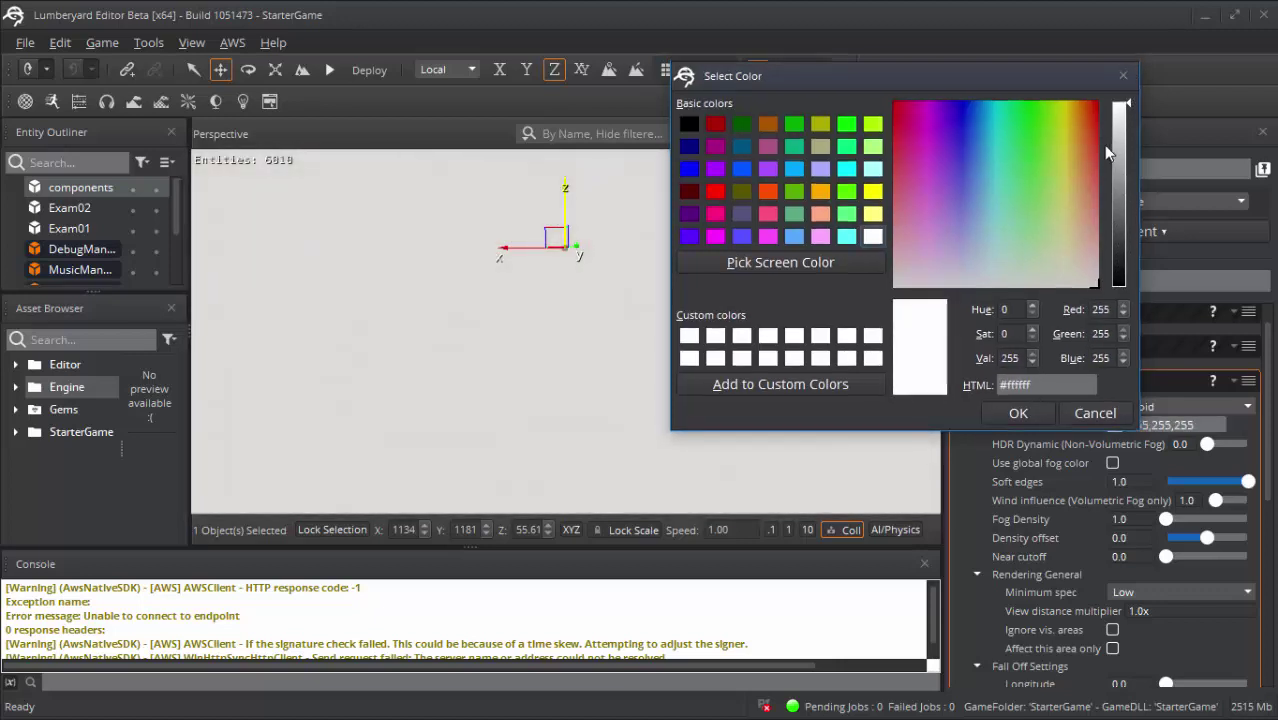
drag(1048, 151, 926, 199)
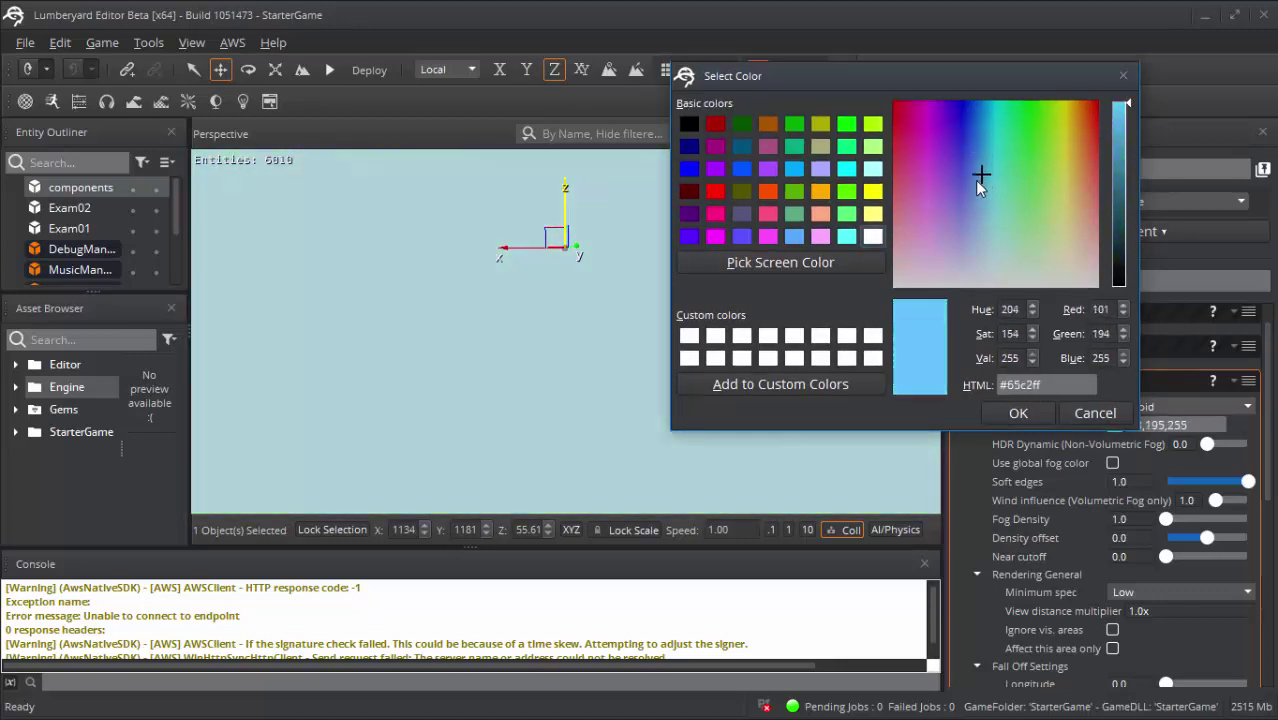
click(1124, 76)
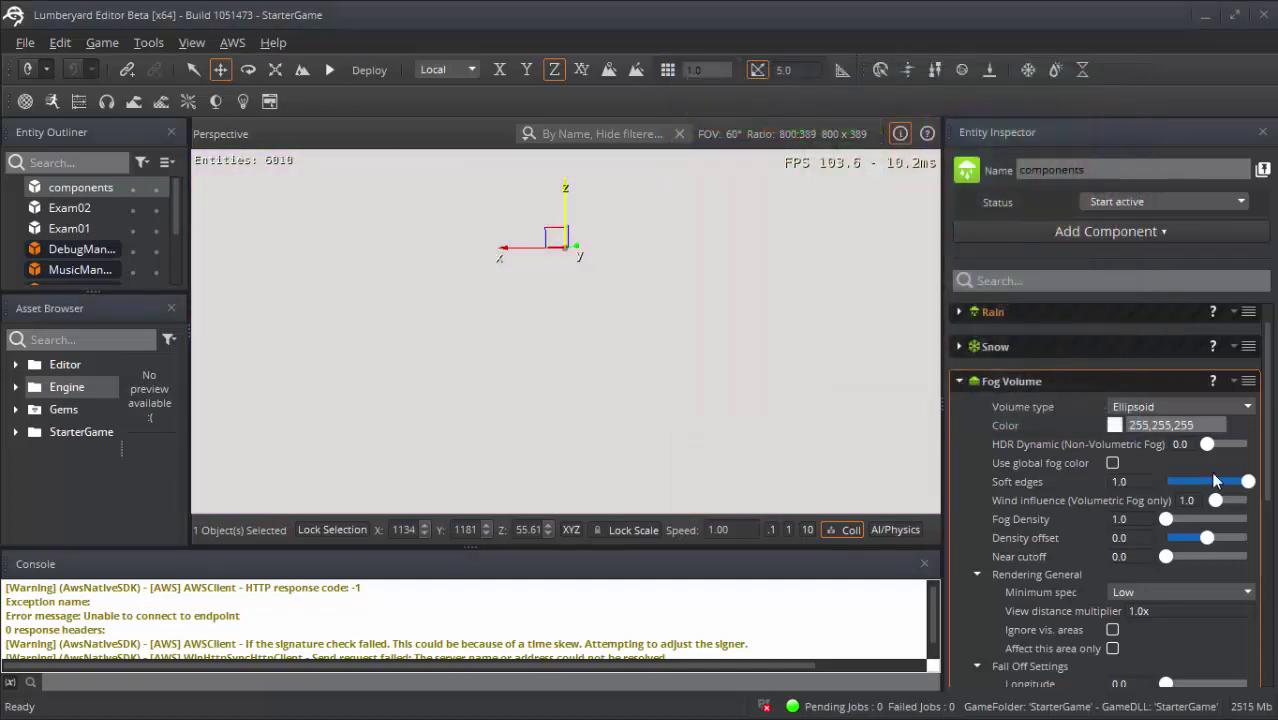
scroll(1232, 468, down, 1)
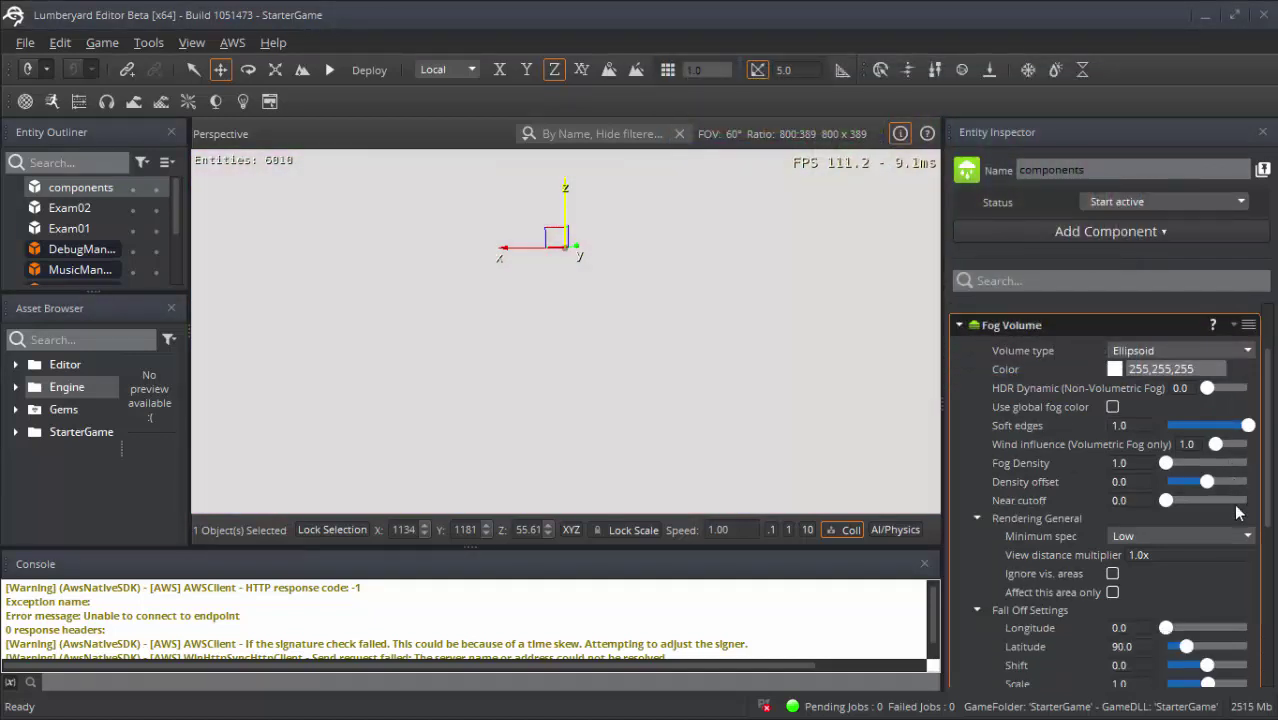
scroll(1153, 495, down, 1)
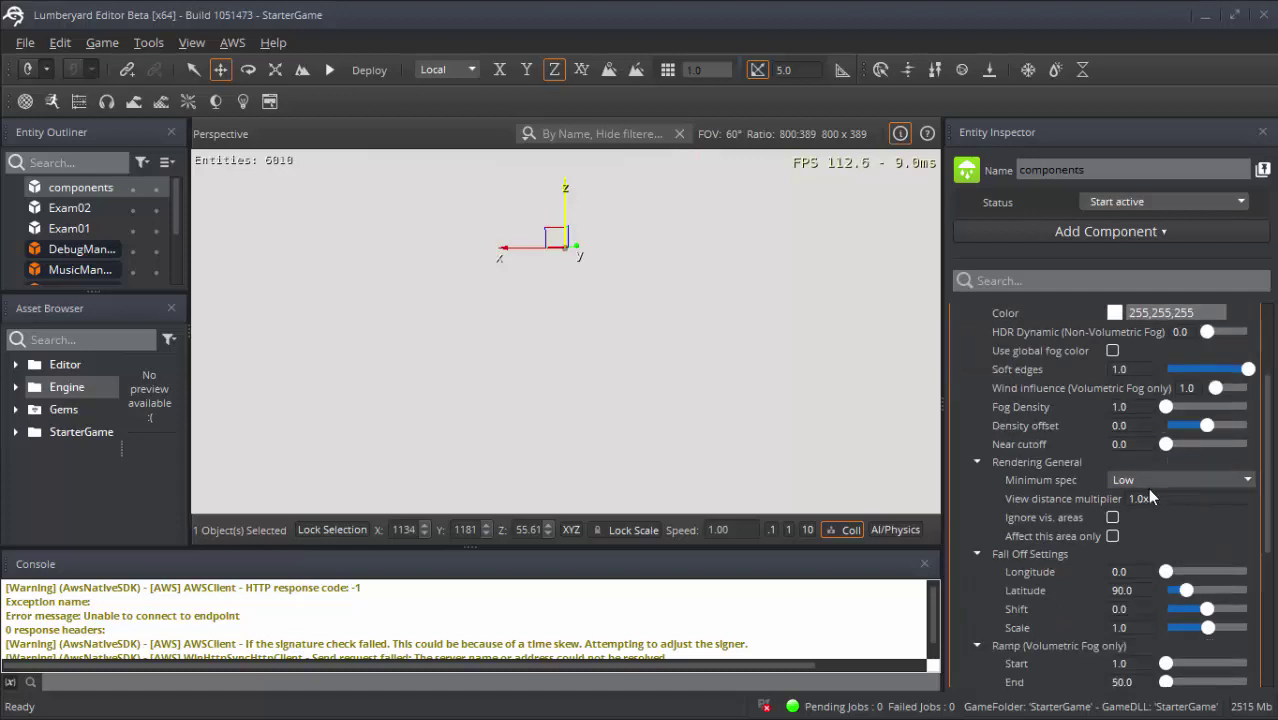
scroll(1165, 508, down, 1)
scroll(1140, 553, down, 1)
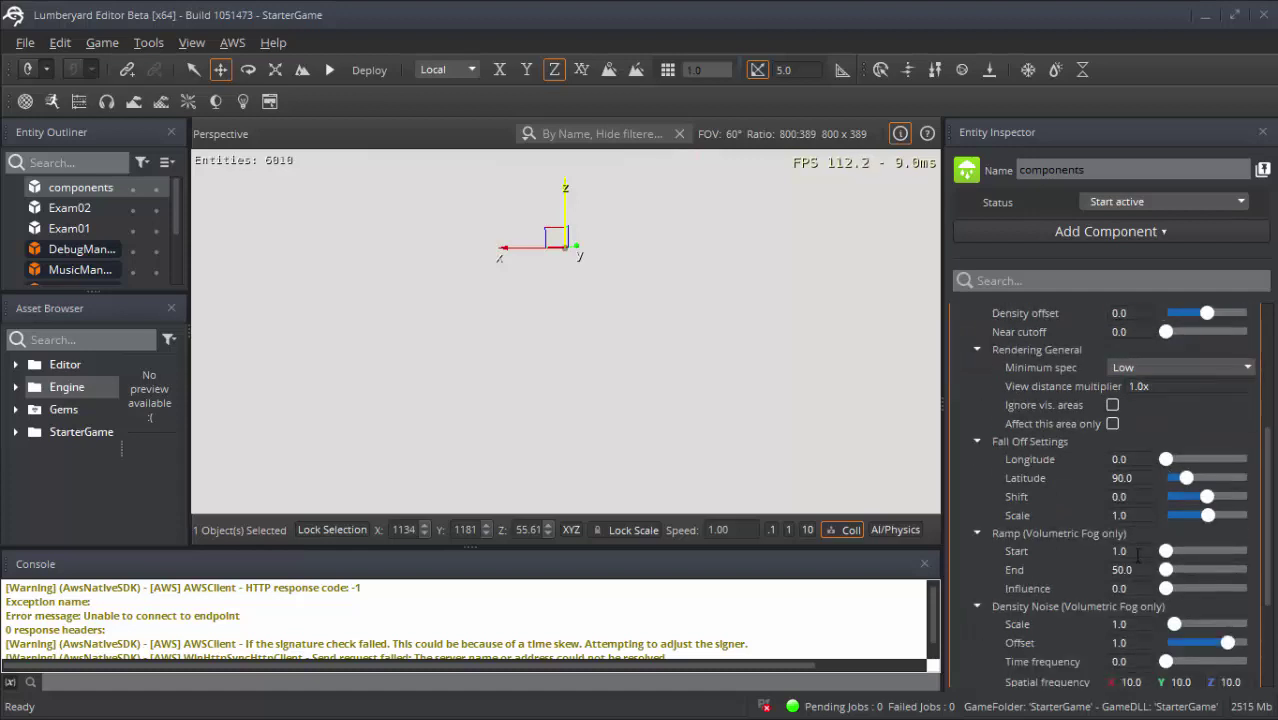
scroll(1101, 399, up, 5)
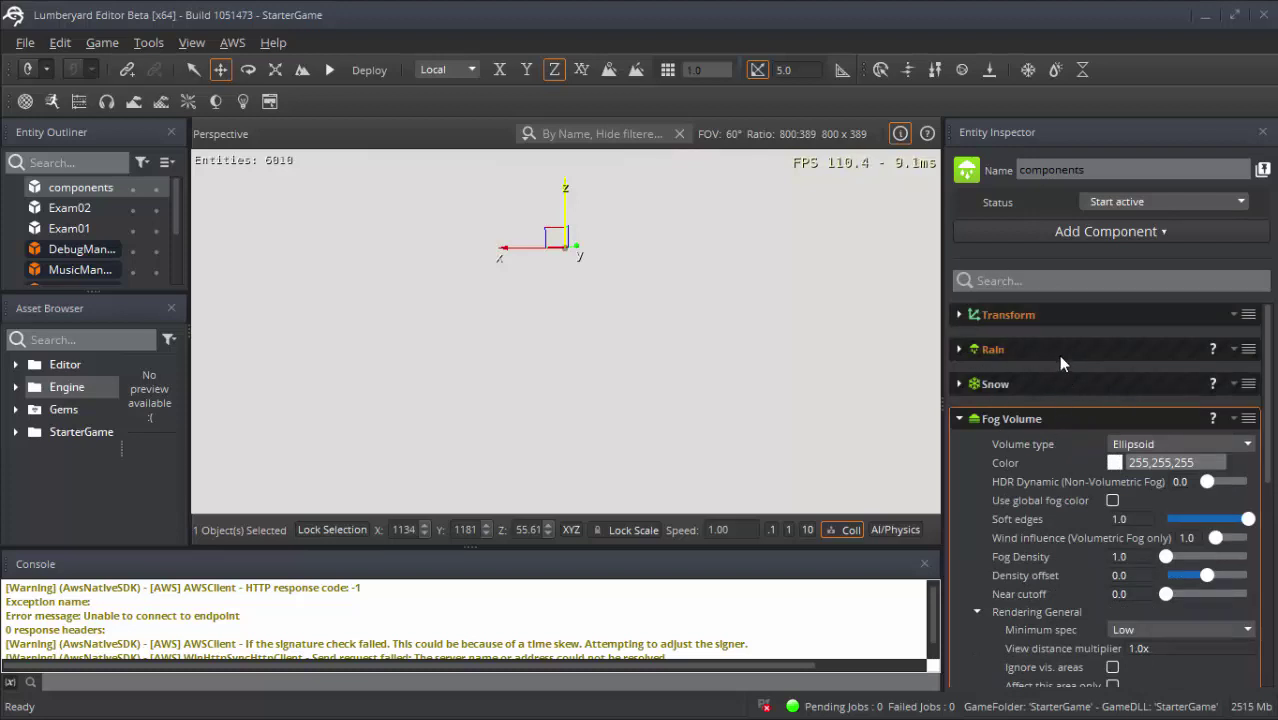
scroll(998, 372, down, 3)
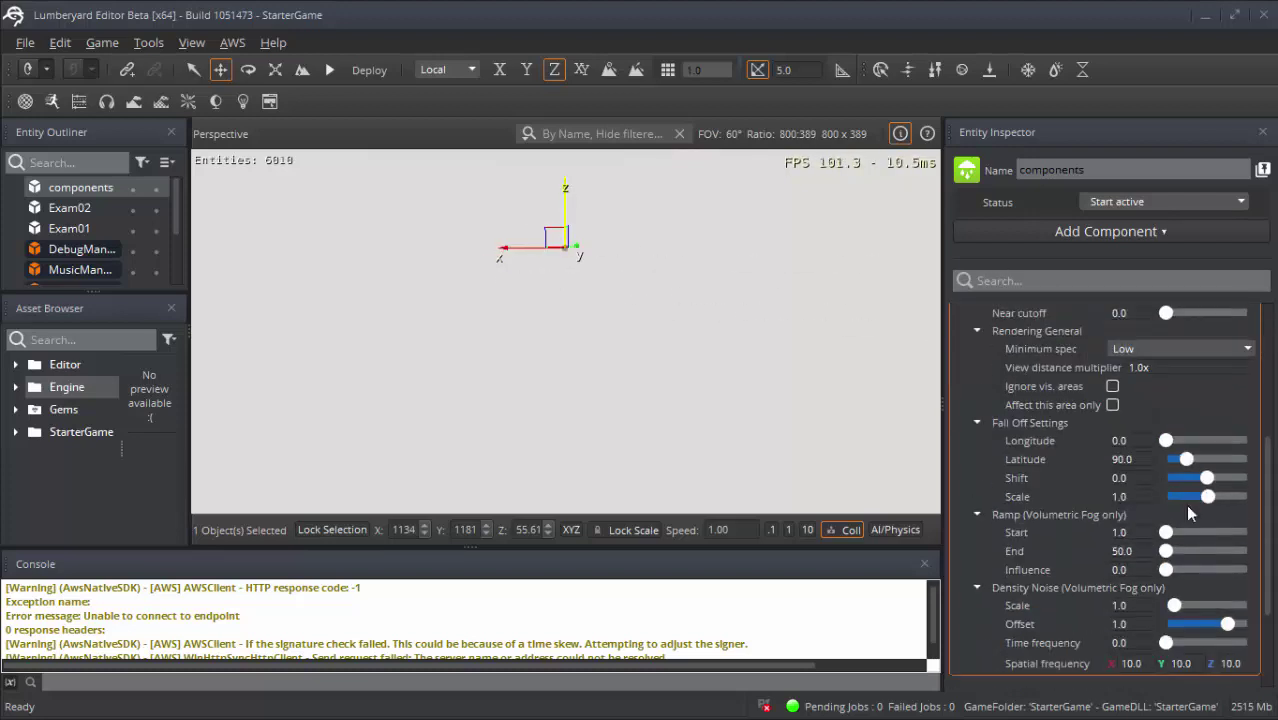
scroll(1062, 345, up, 3)
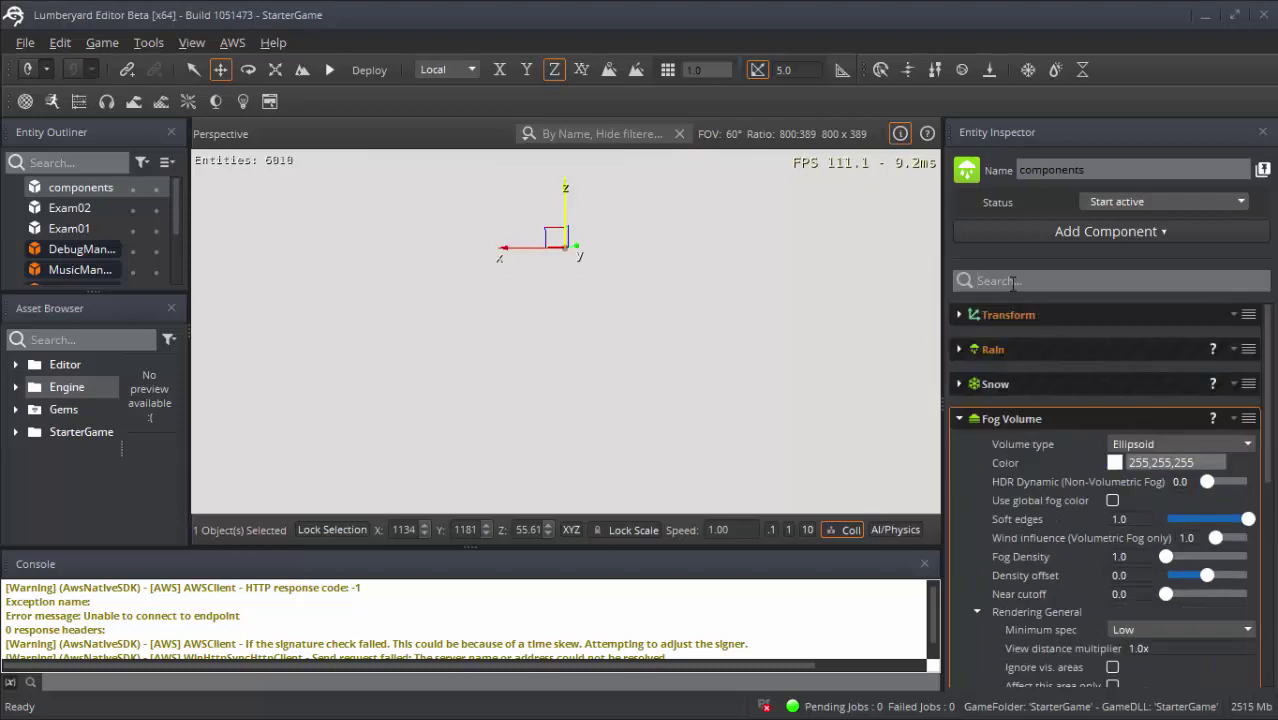
text(al)
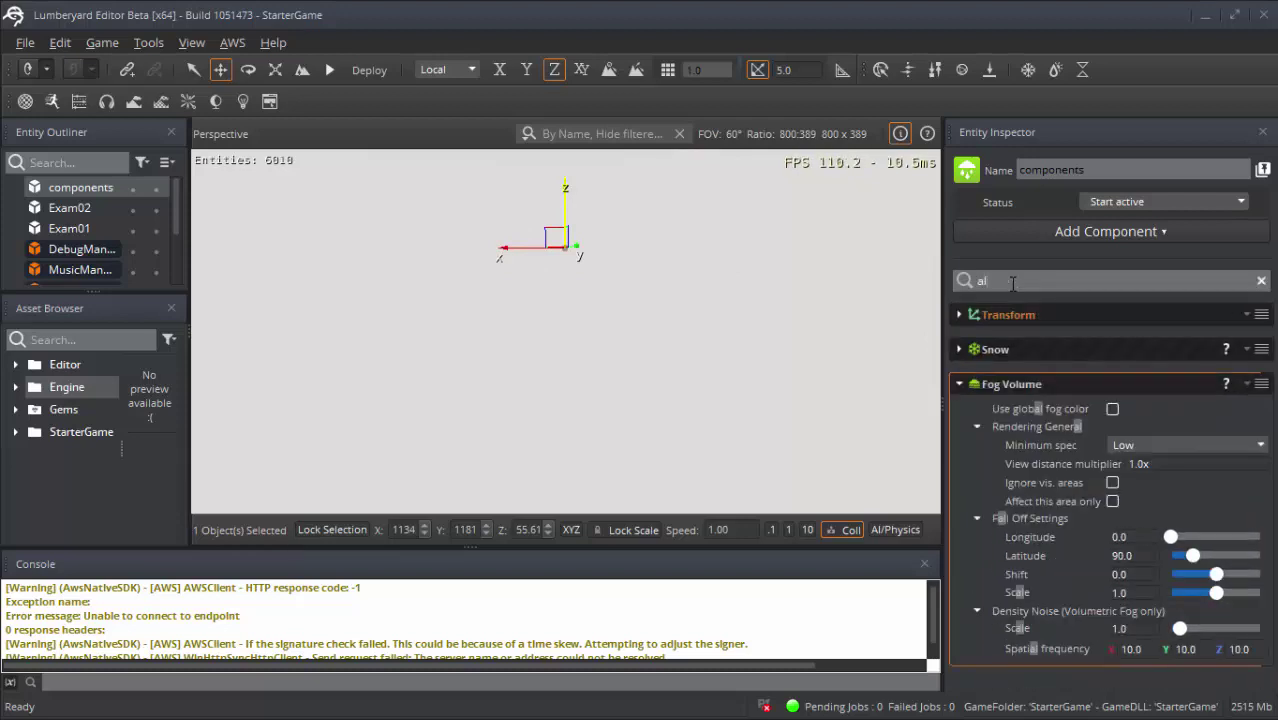
text(p)
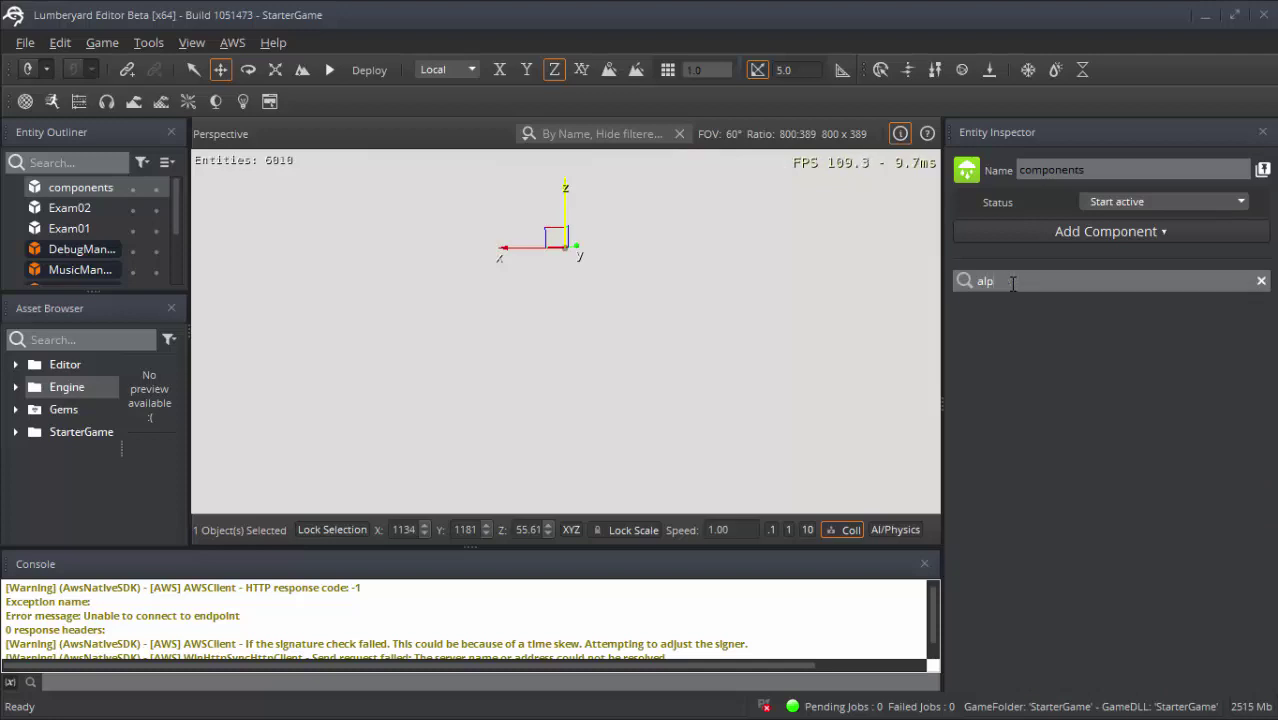
key(BackSpace)
key(BackSpace)
key(BackSpace)
text(color)
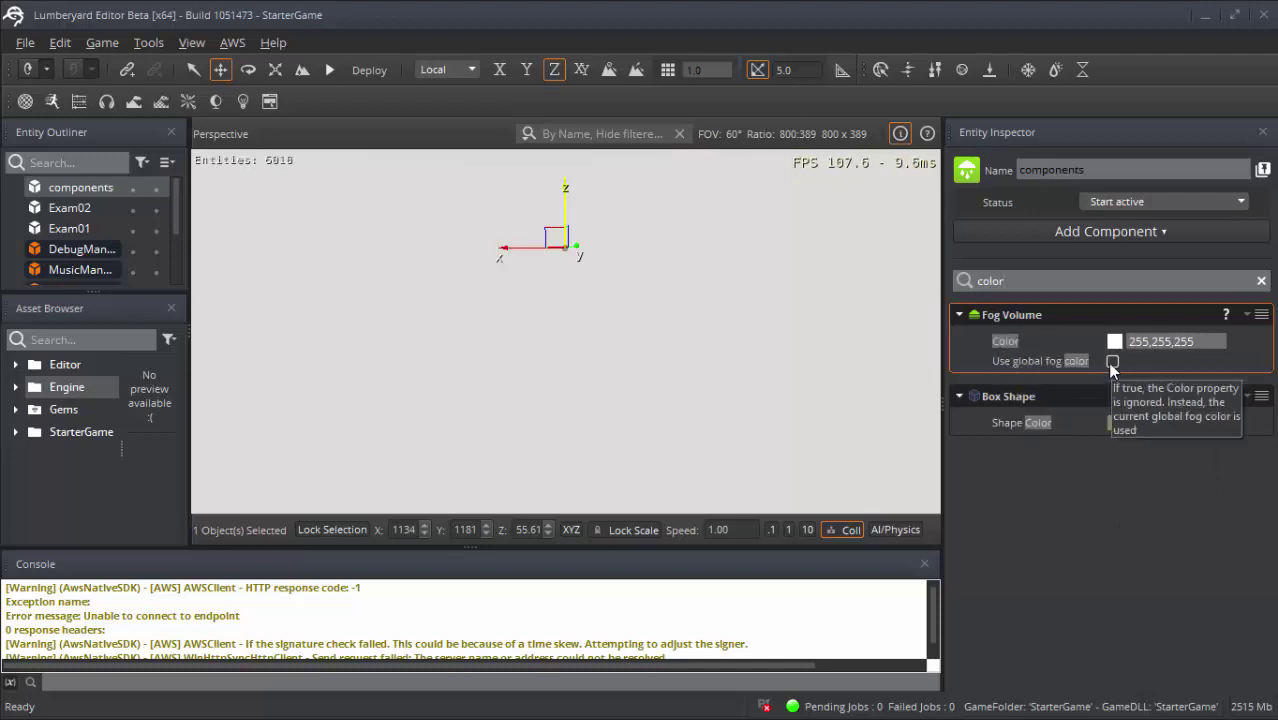
click(1112, 361)
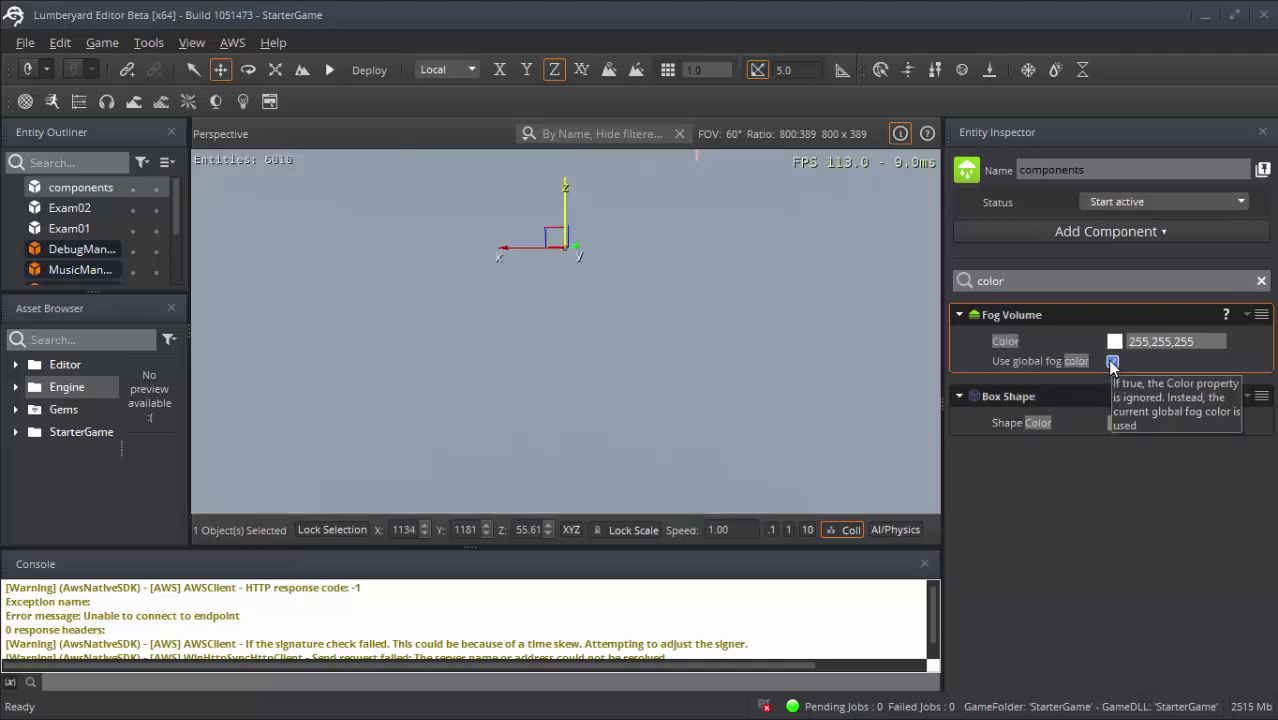
click(1112, 361)
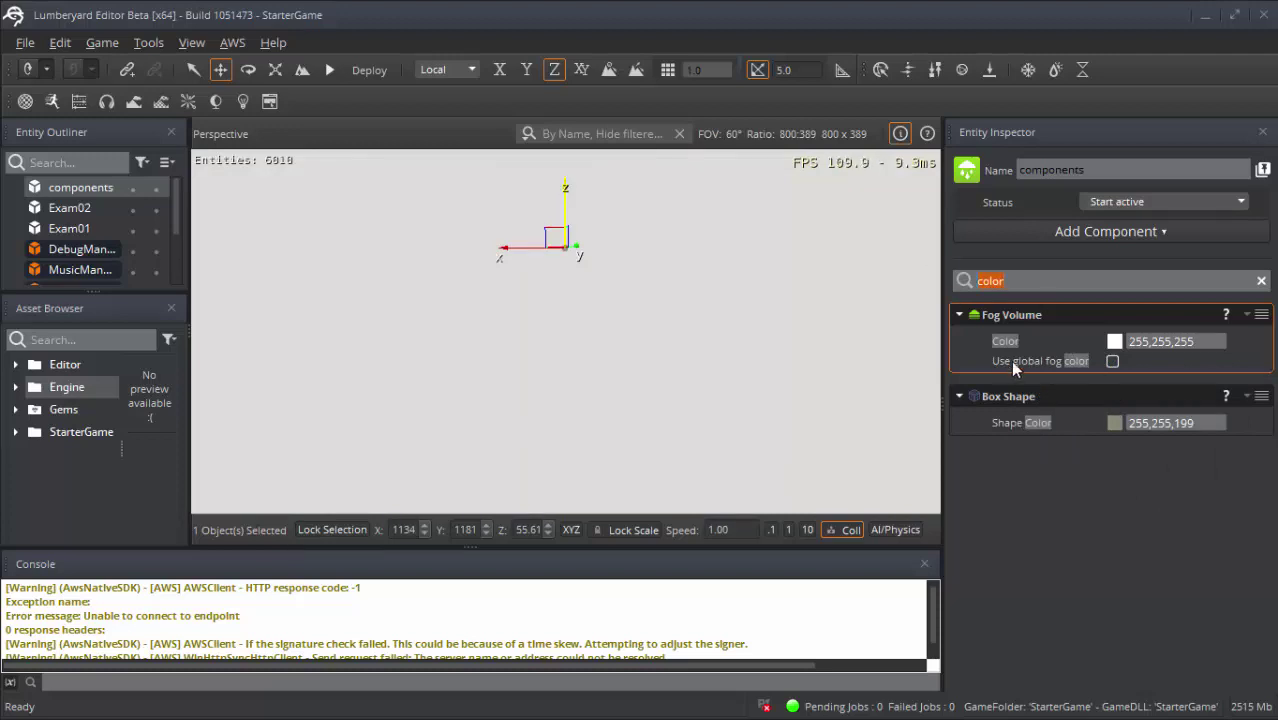
key(BackSpace)
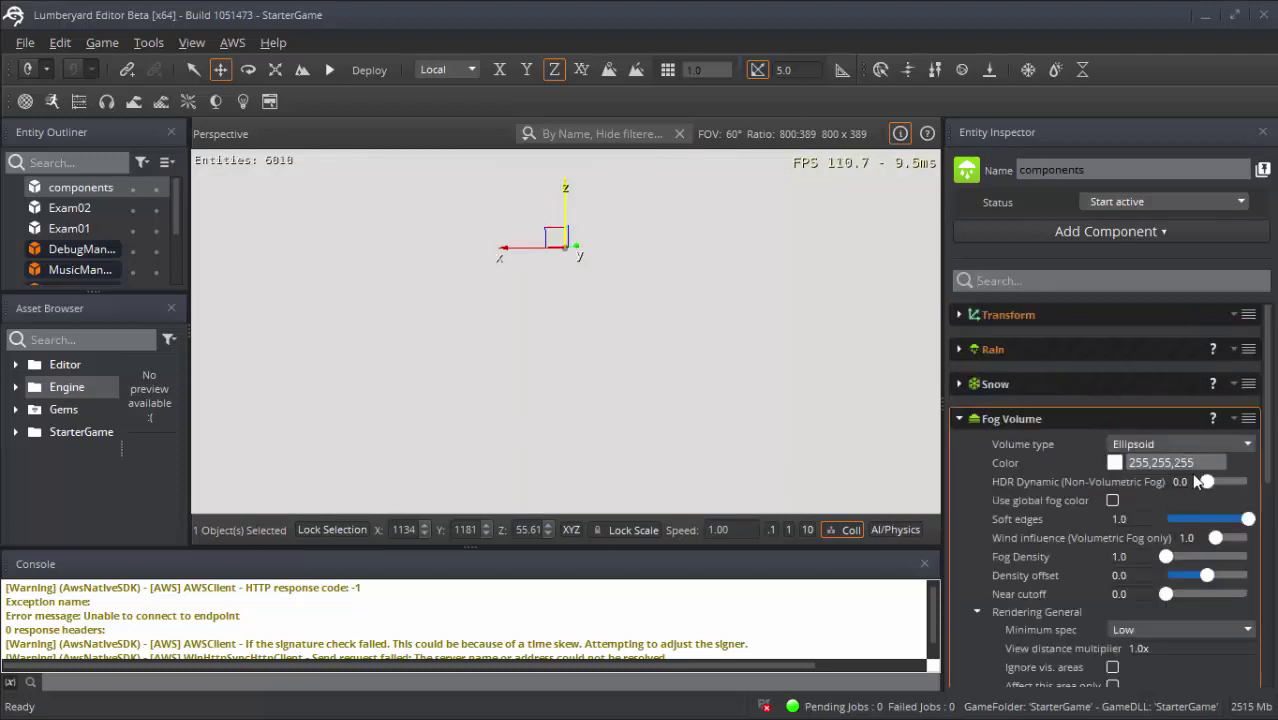
- Set the fog box height to 0.5 m and lower the entity slightly
scroll(1190, 472, down, 2)
scroll(1192, 475, down, 1)
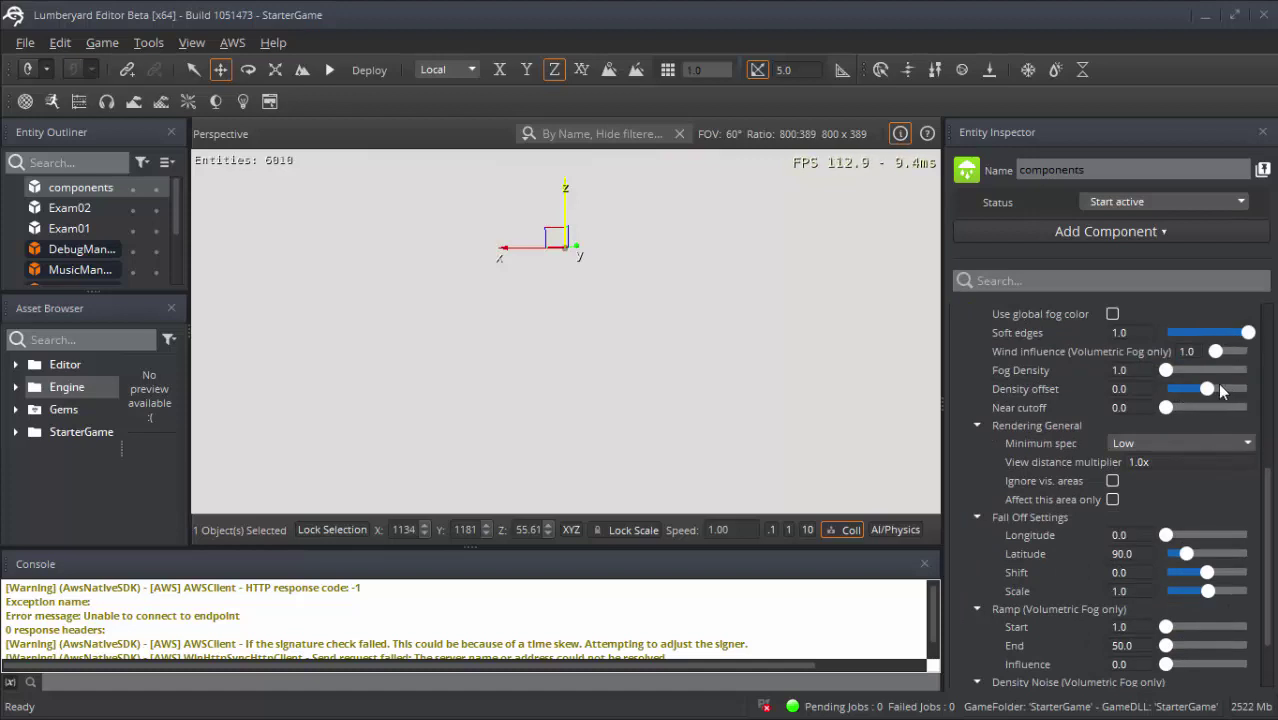
scroll(1212, 402, up, 3)
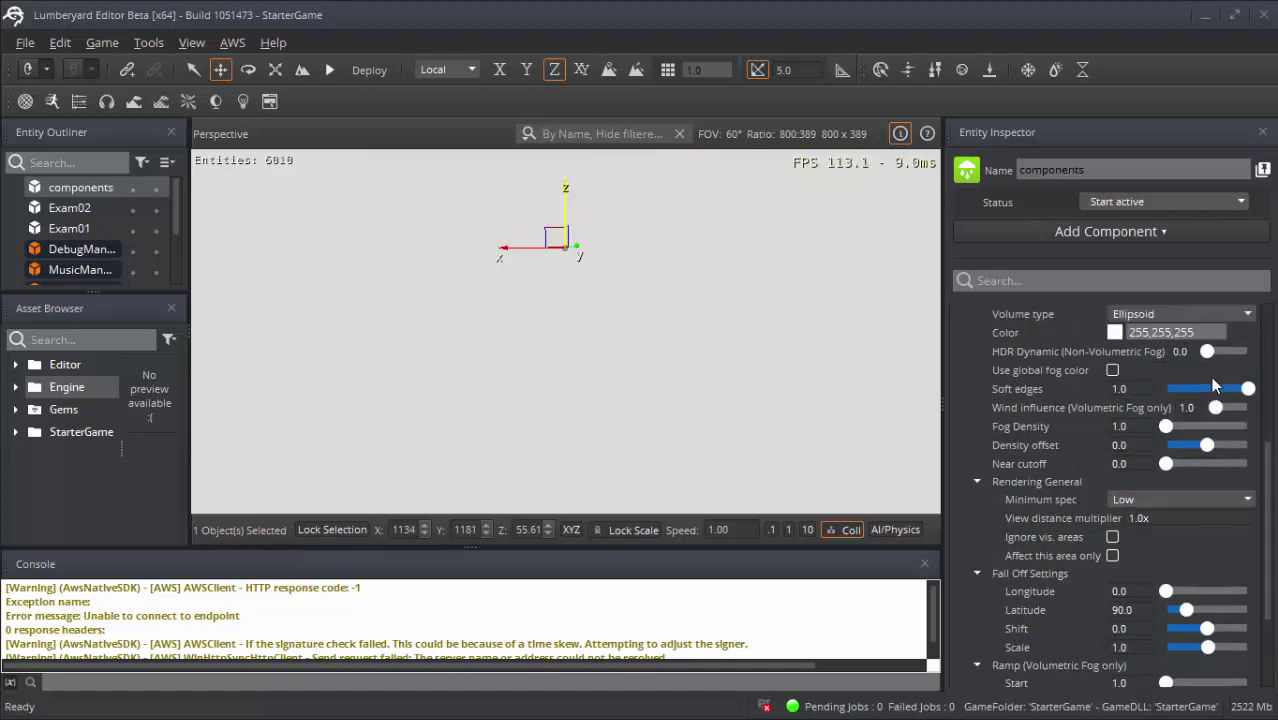
scroll(1241, 555, down, 7)
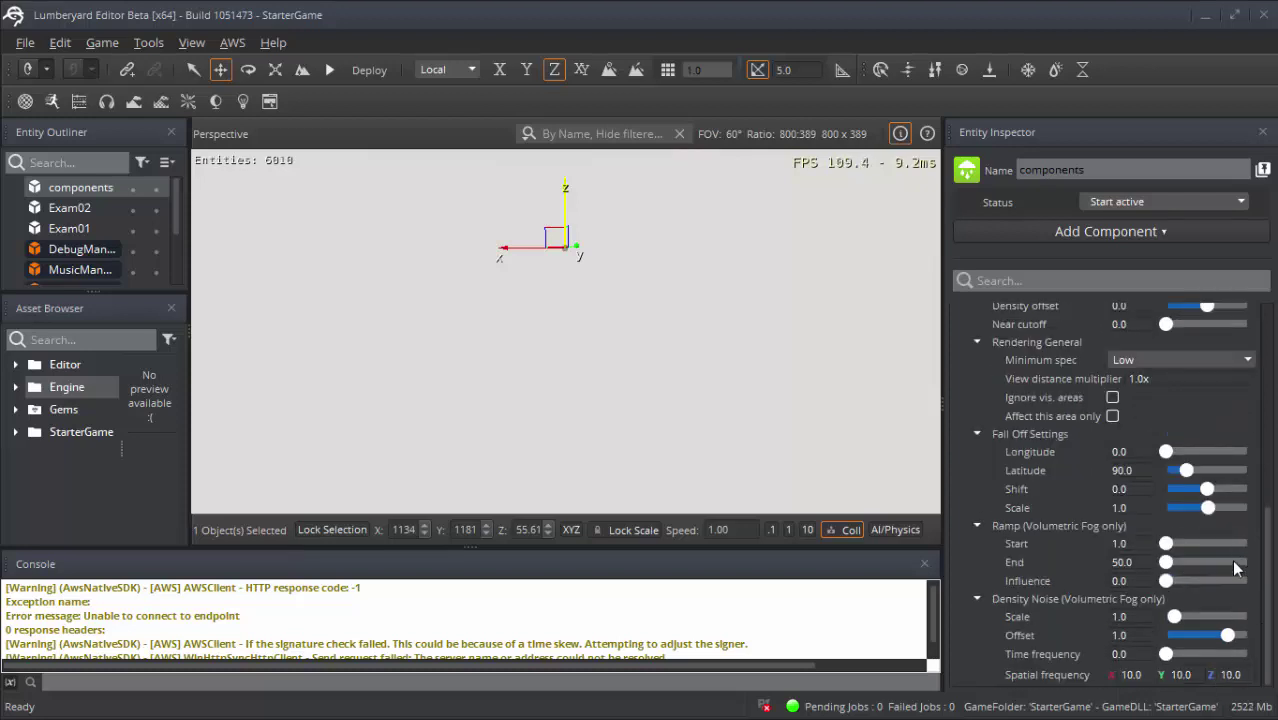
scroll(1234, 568, up, 10)
scroll(1234, 568, up, 7)
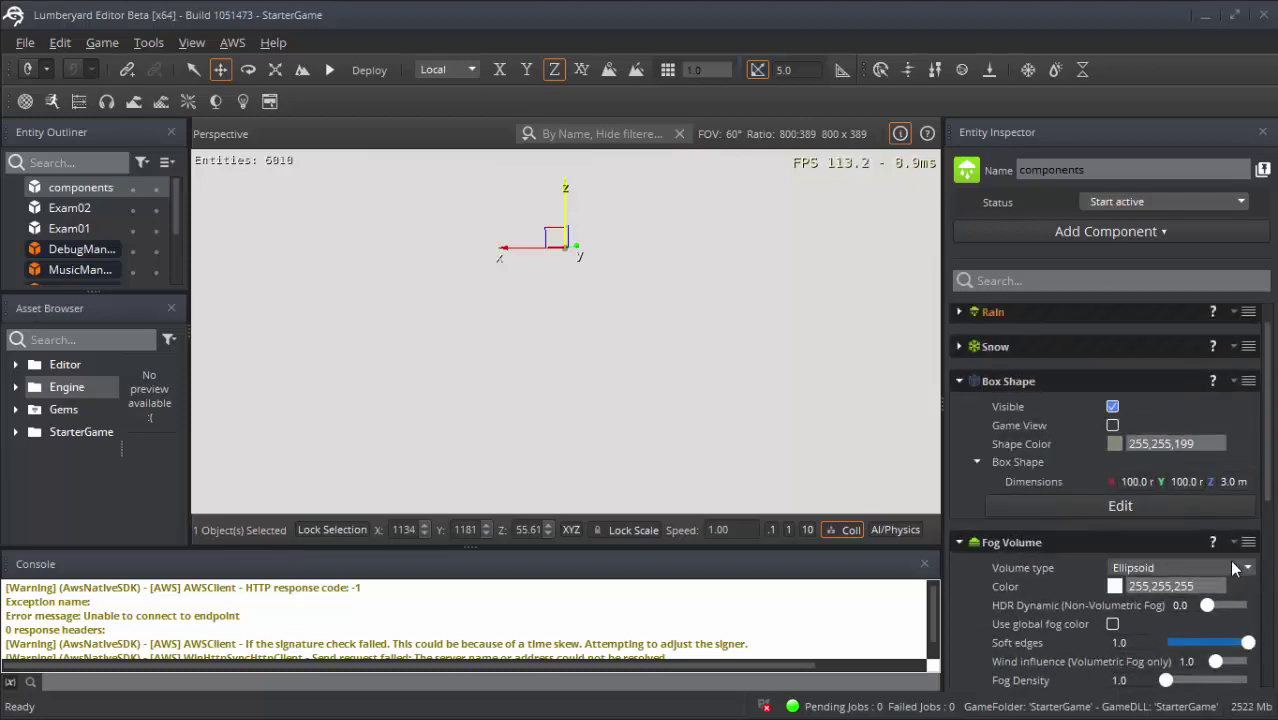
click(1238, 481)
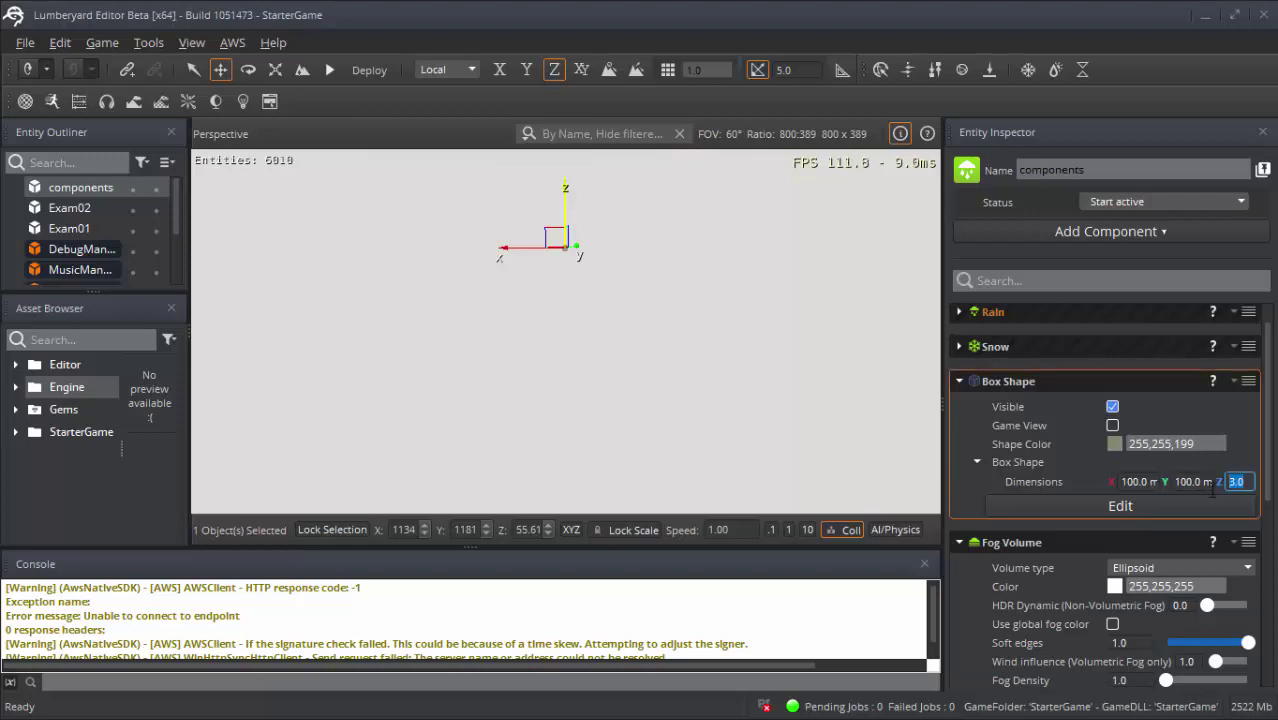
key(Down)
key(Down)
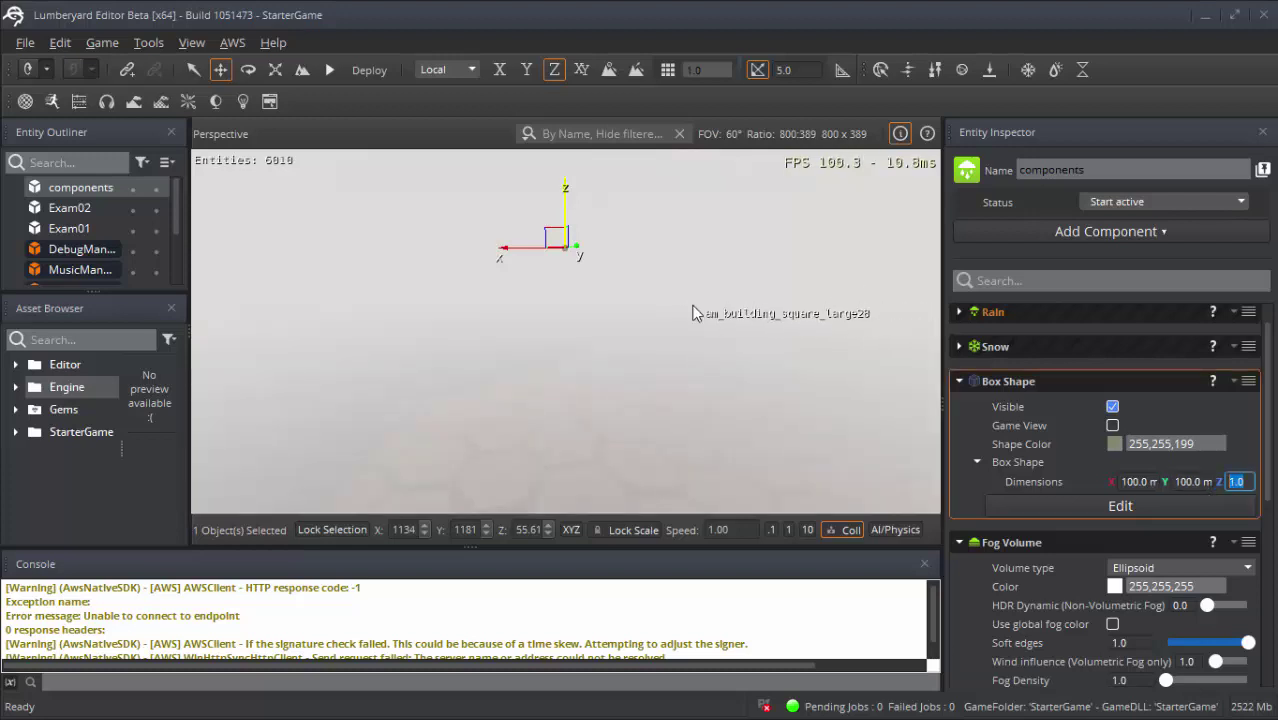
text(.5)
key(Return)
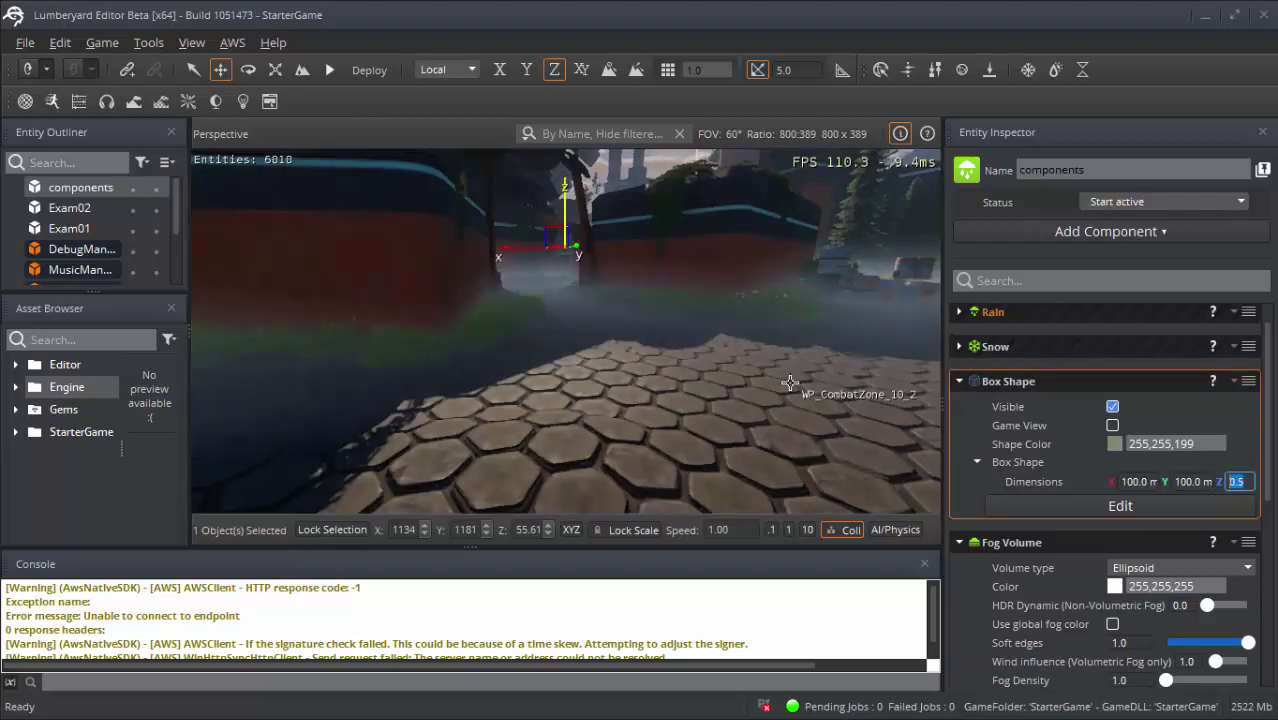
mouse_move(564, 208)
mouse_down()
mouse_move(564, 242)
mouse_move(564, 225)
mouse_up()
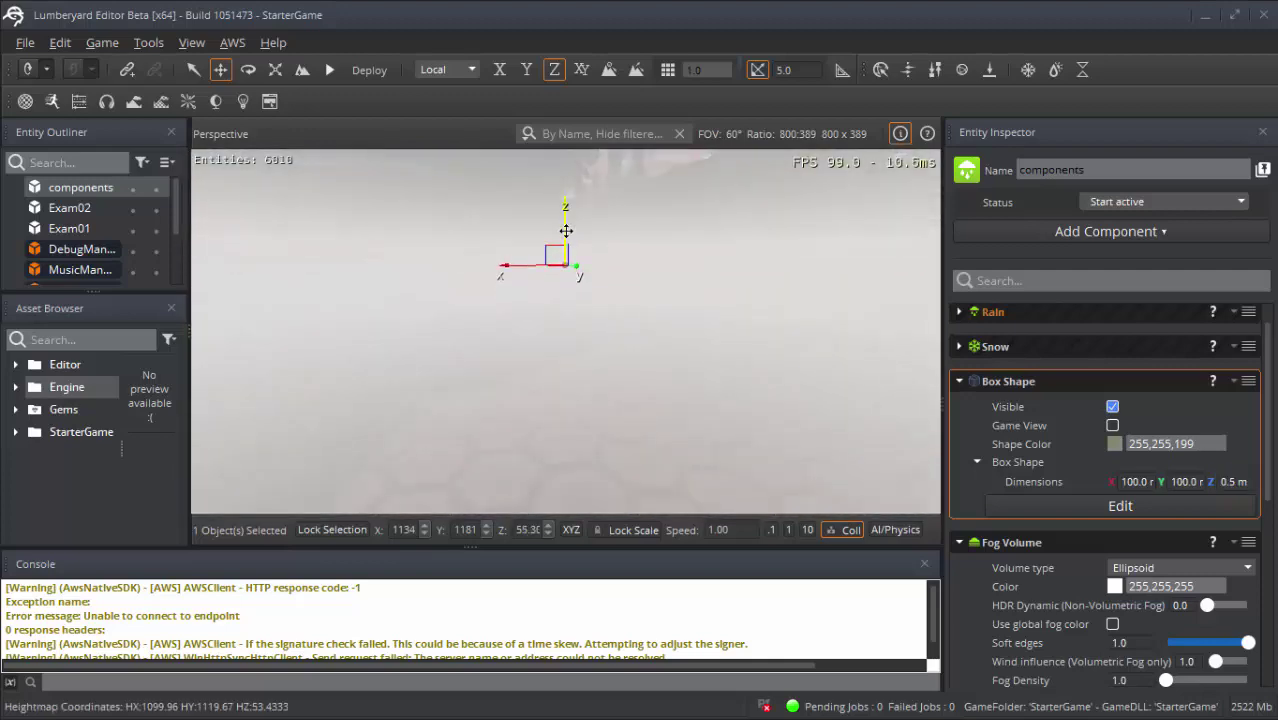
- Set the Fog Volume's Fog Density to 0.1
scroll(1155, 502, down, 3)
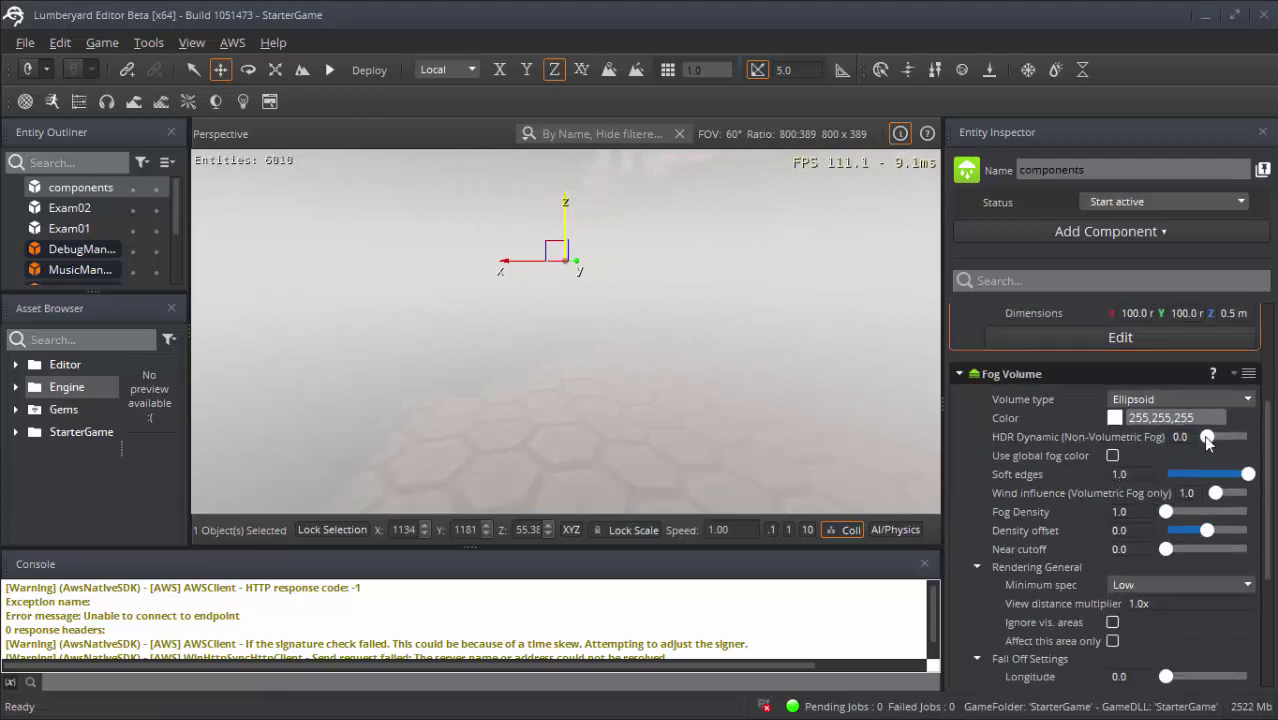
scroll(1172, 513, down, 1)
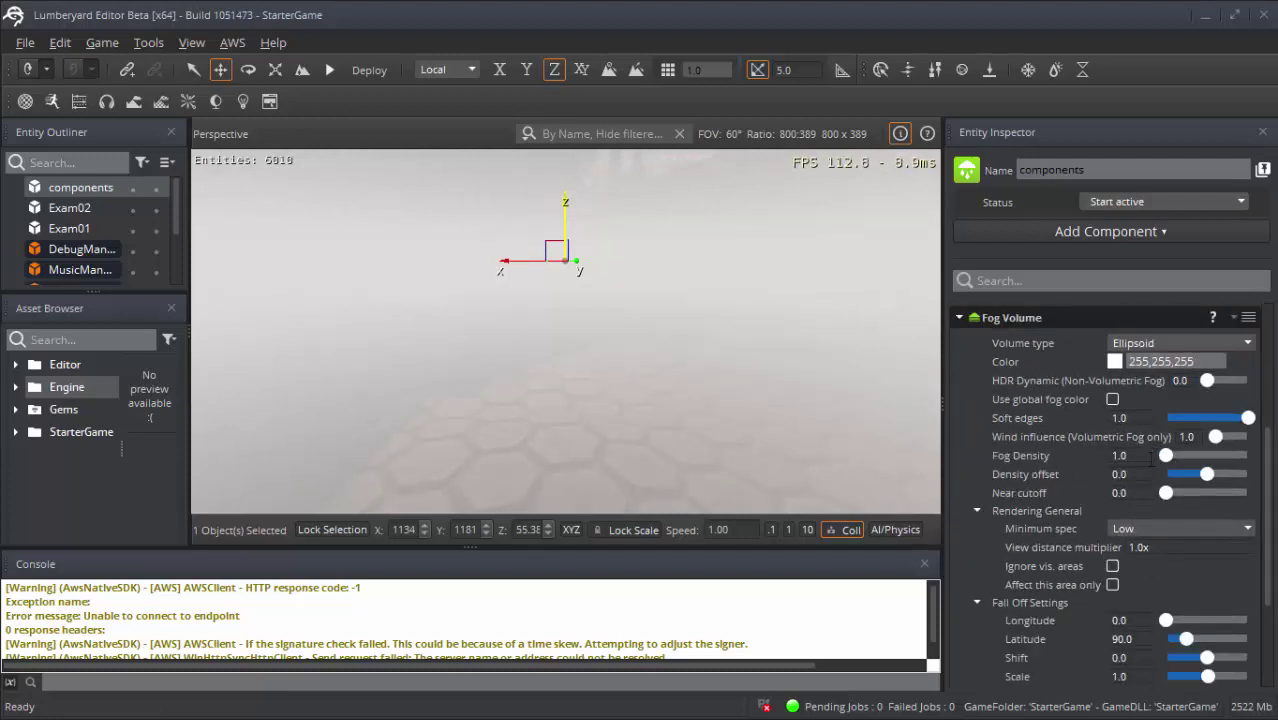
double_click(1120, 455)
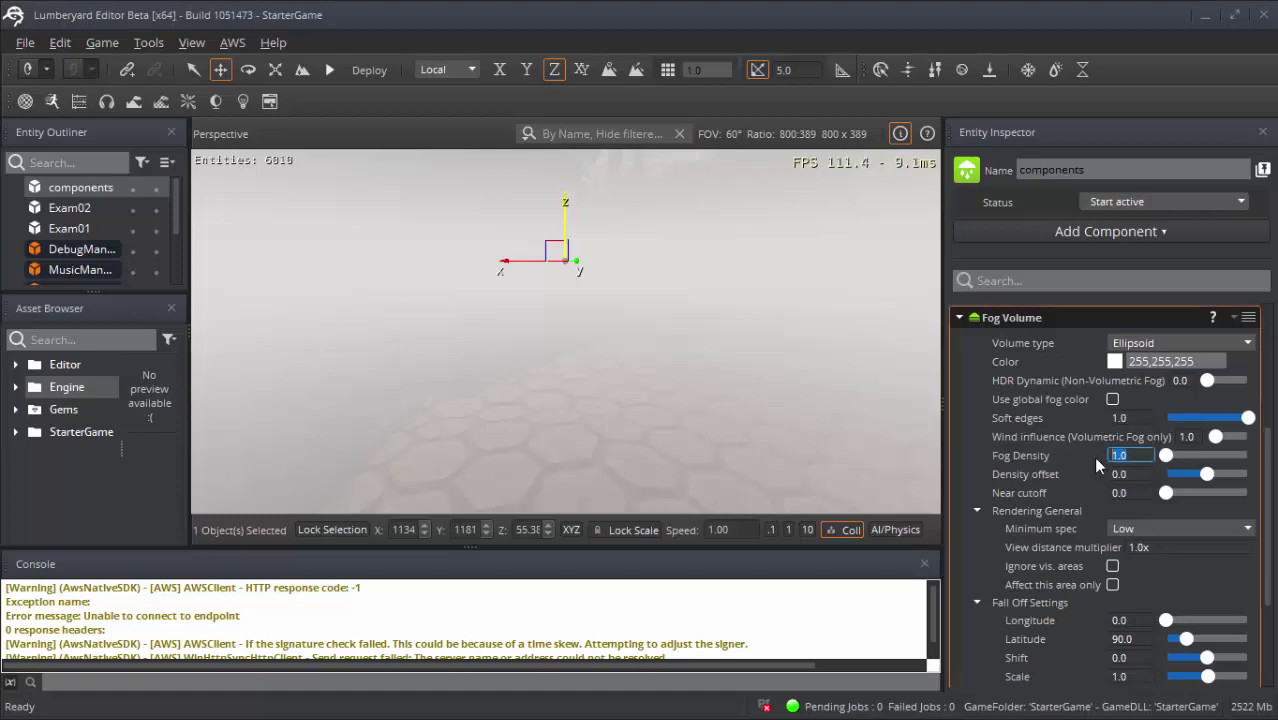
text(0.1)
key(Return)
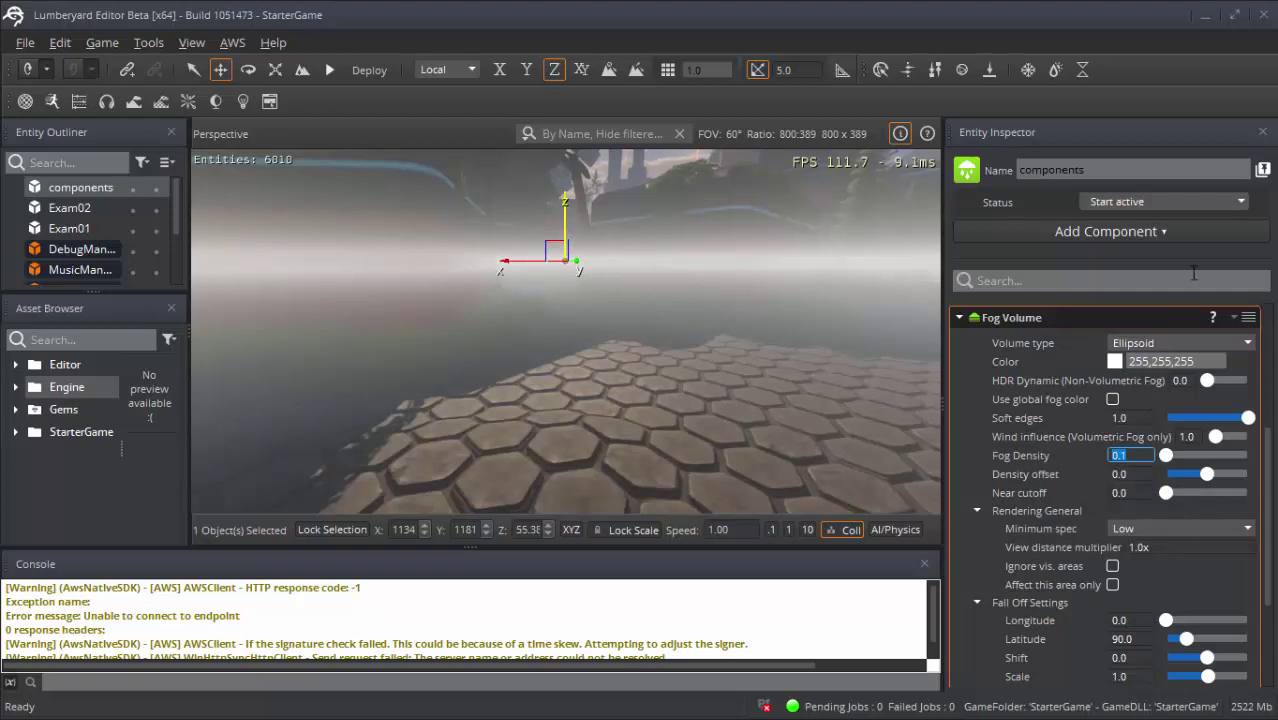
- Set the fog box height back to 3.0 m
scroll(1200, 340, down, 2)
scroll(1225, 450, up, 5)
scroll(1233, 487, up, 2)
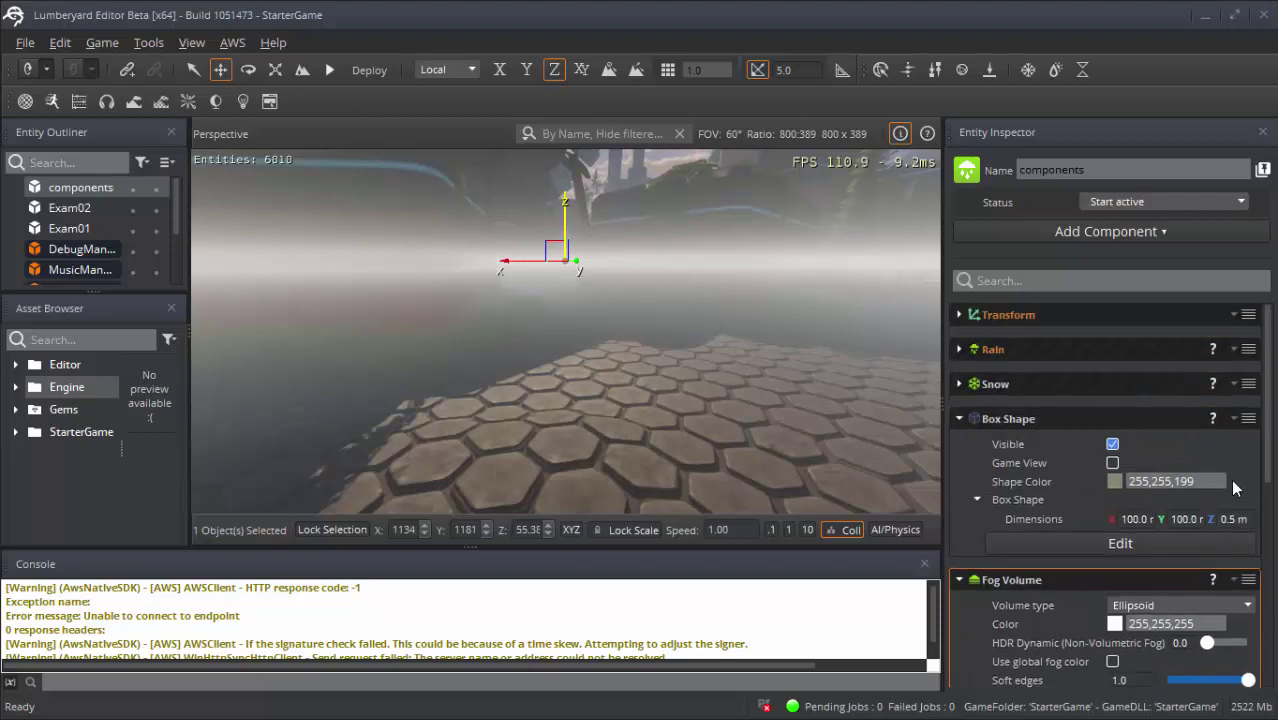
click(1245, 519)
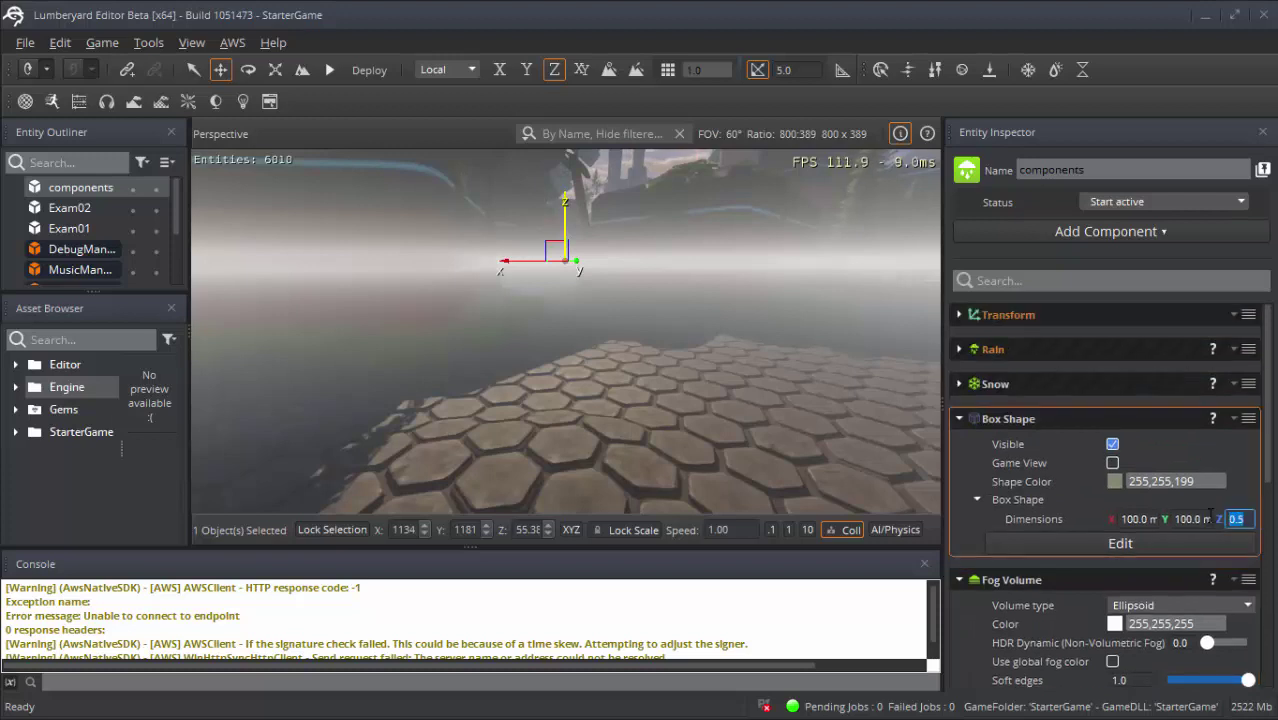
text(3)
key(Return)
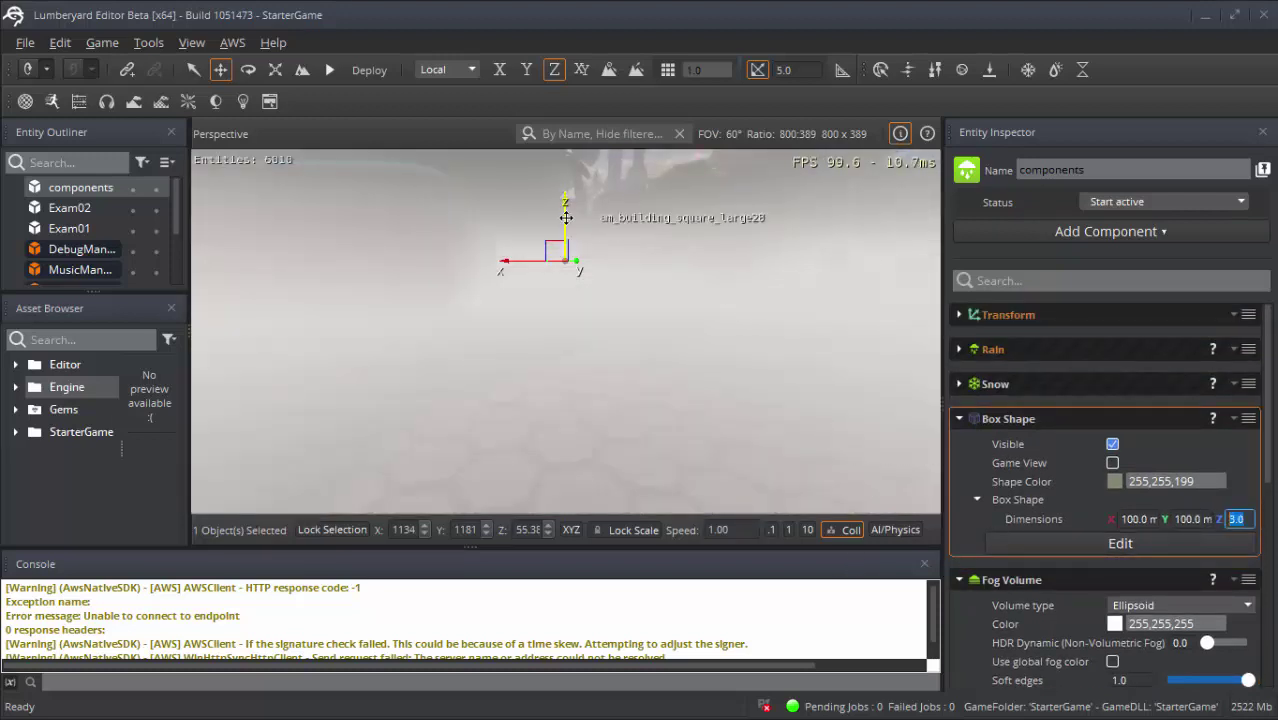
middle_drag(566, 217, 560, 165)
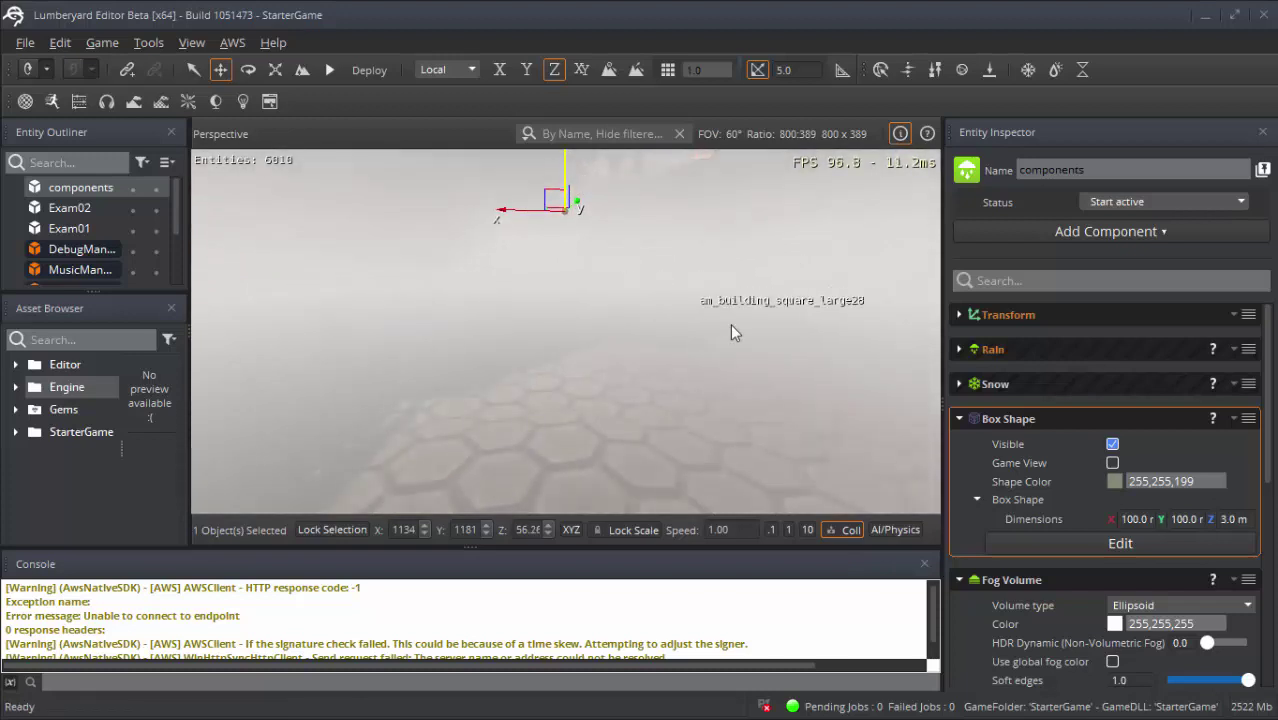
- Change Fog Density to 0.01 and fly the camera through the foggy courtyard
scroll(1193, 487, down, 3)
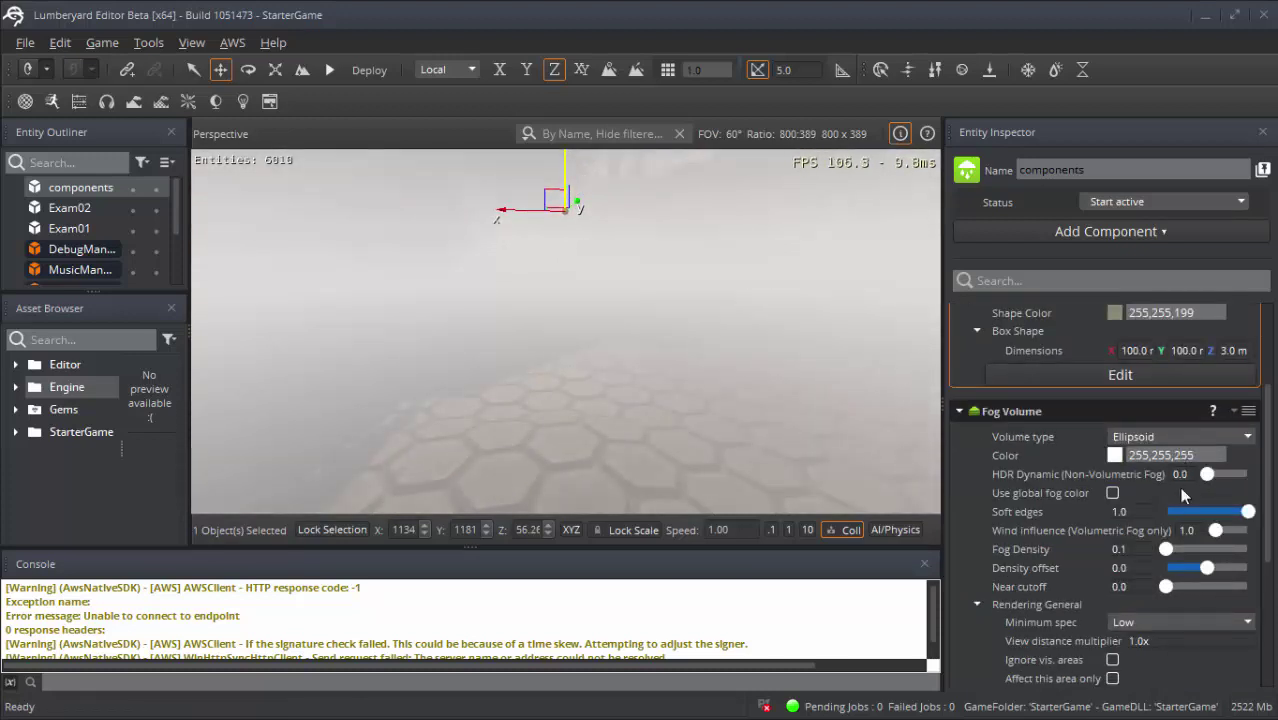
scroll(1168, 506, down, 3)
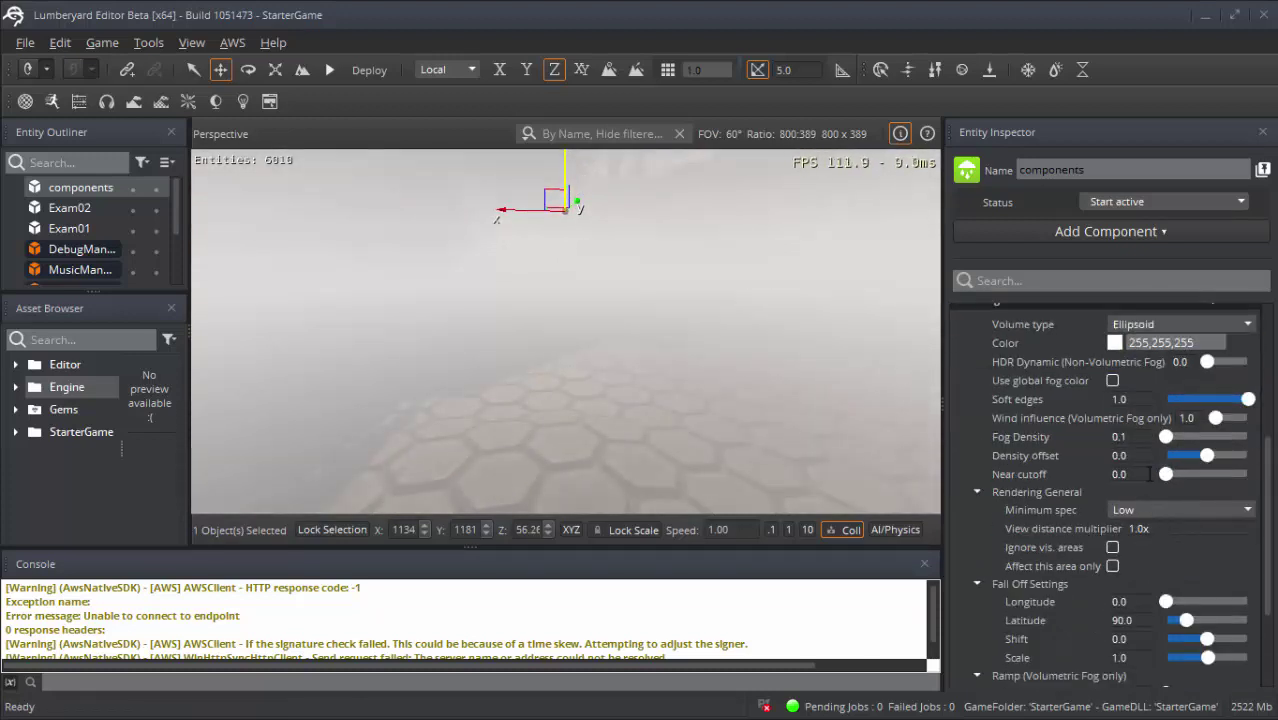
click(1118, 437)
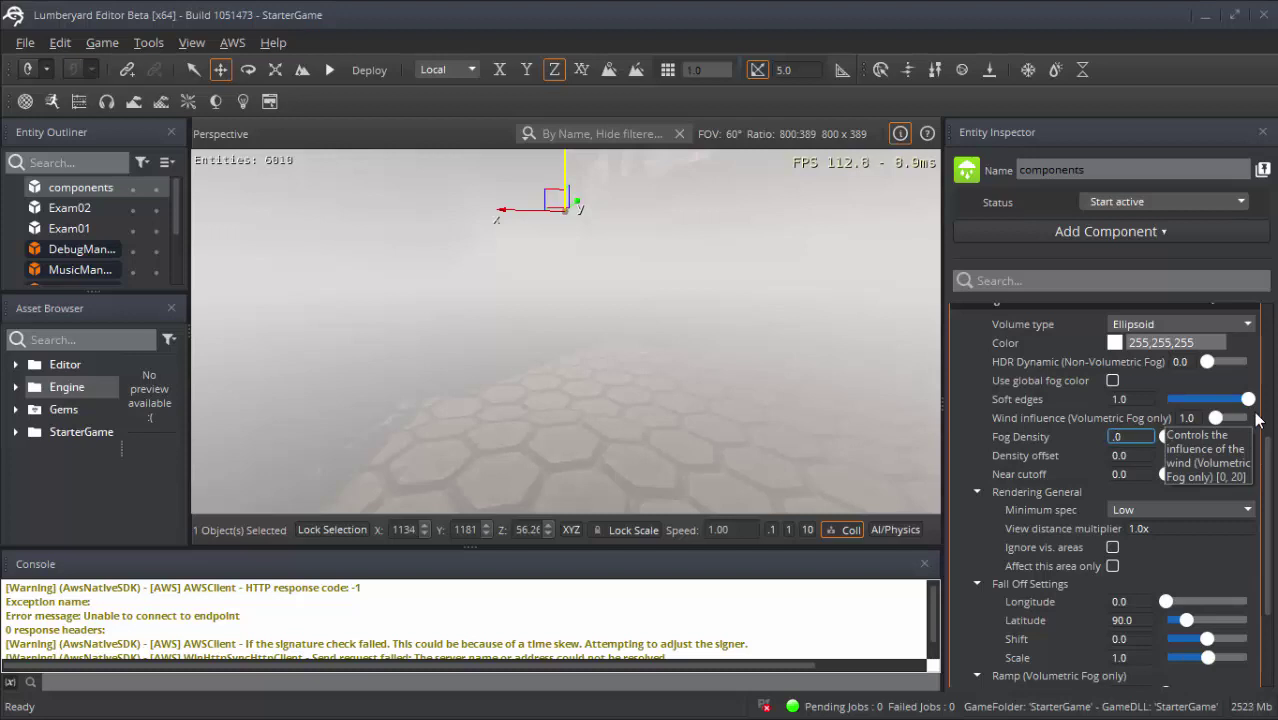
text(1)
key(Return)
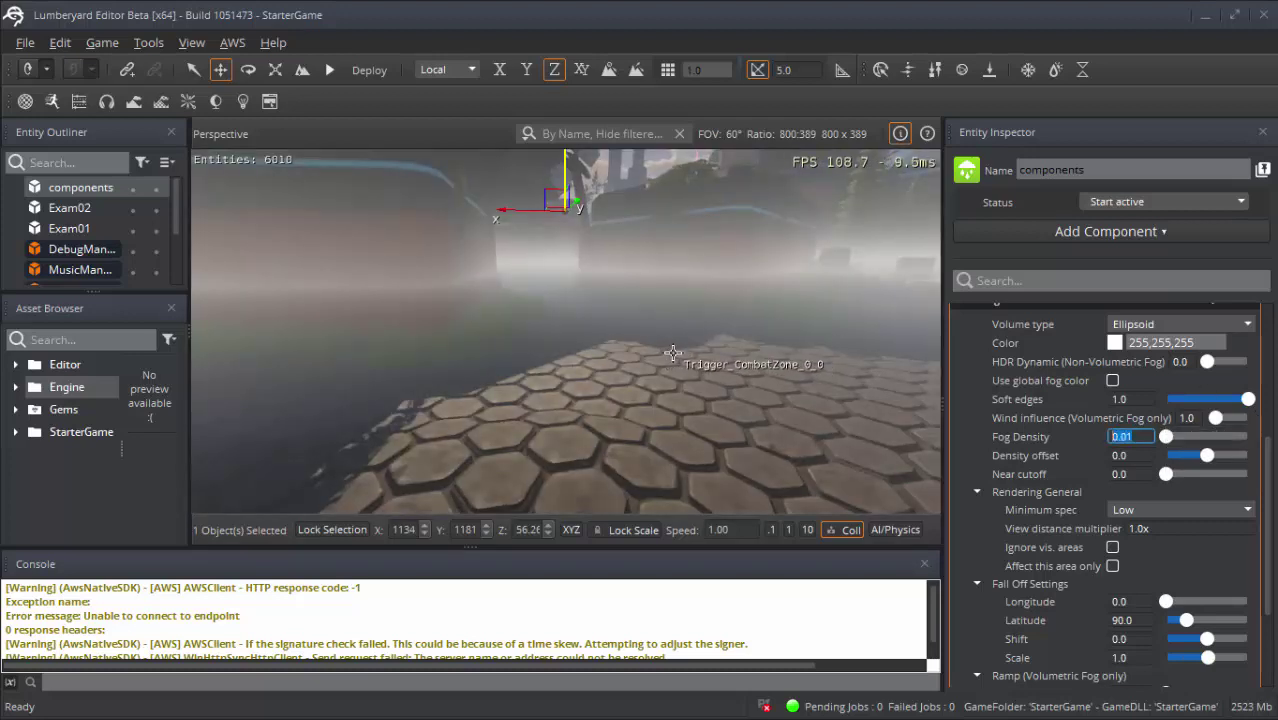
scroll(1092, 502, up, 2)
scroll(1035, 423, down, 4)
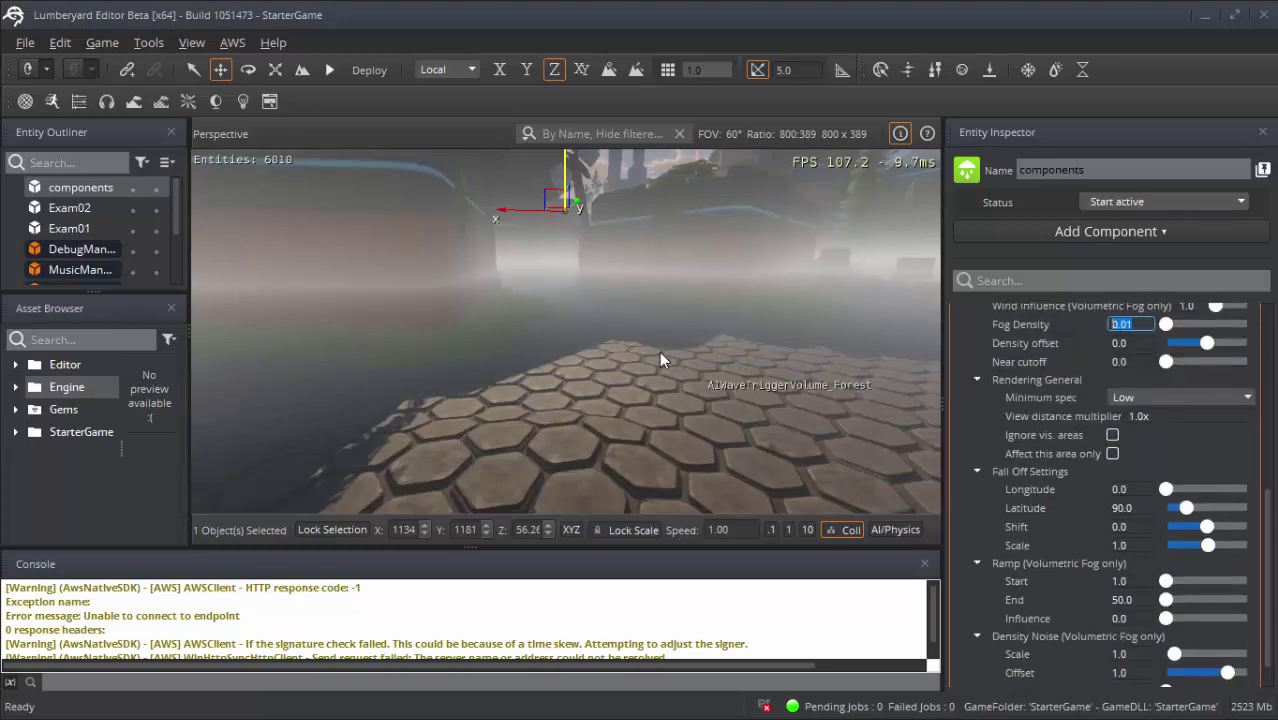
mouse_move(660, 360)
right_down()
mouse_move(600, 350)
mouse_move(602, 296)
mouse_move(236, 159)
mouse_move(437, 213)
right_up()
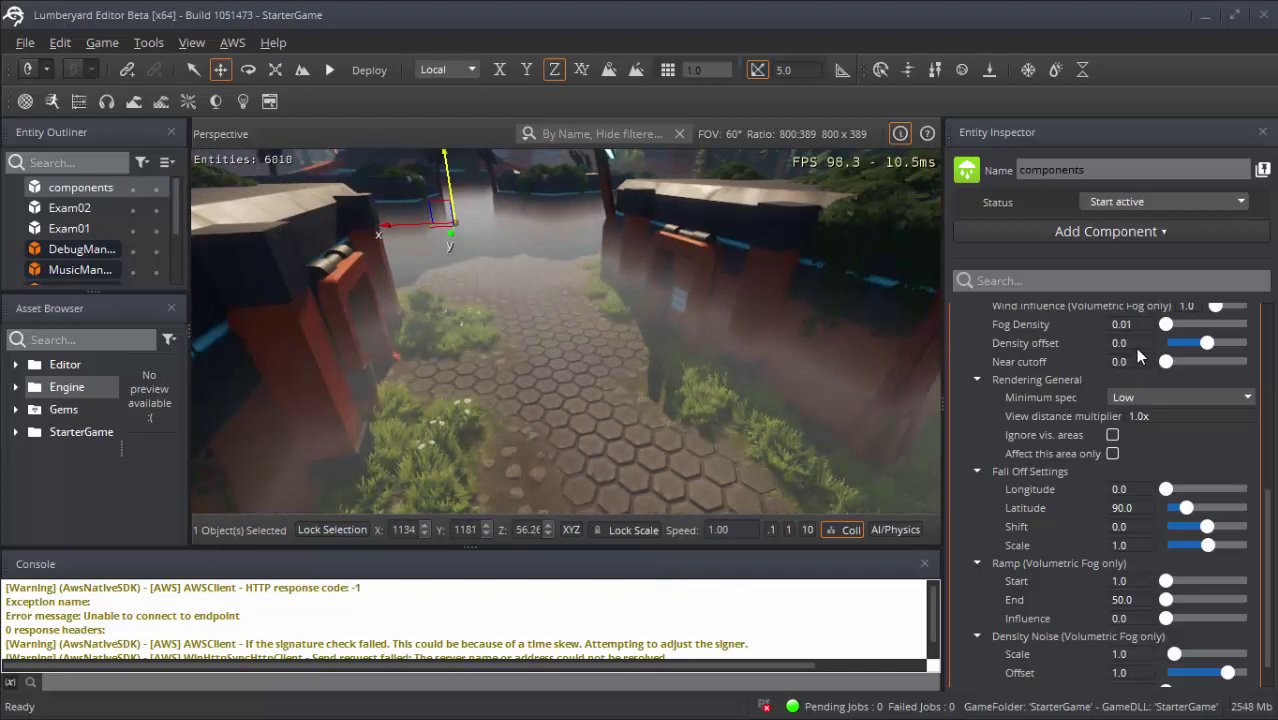
scroll(1073, 340, up, 1)
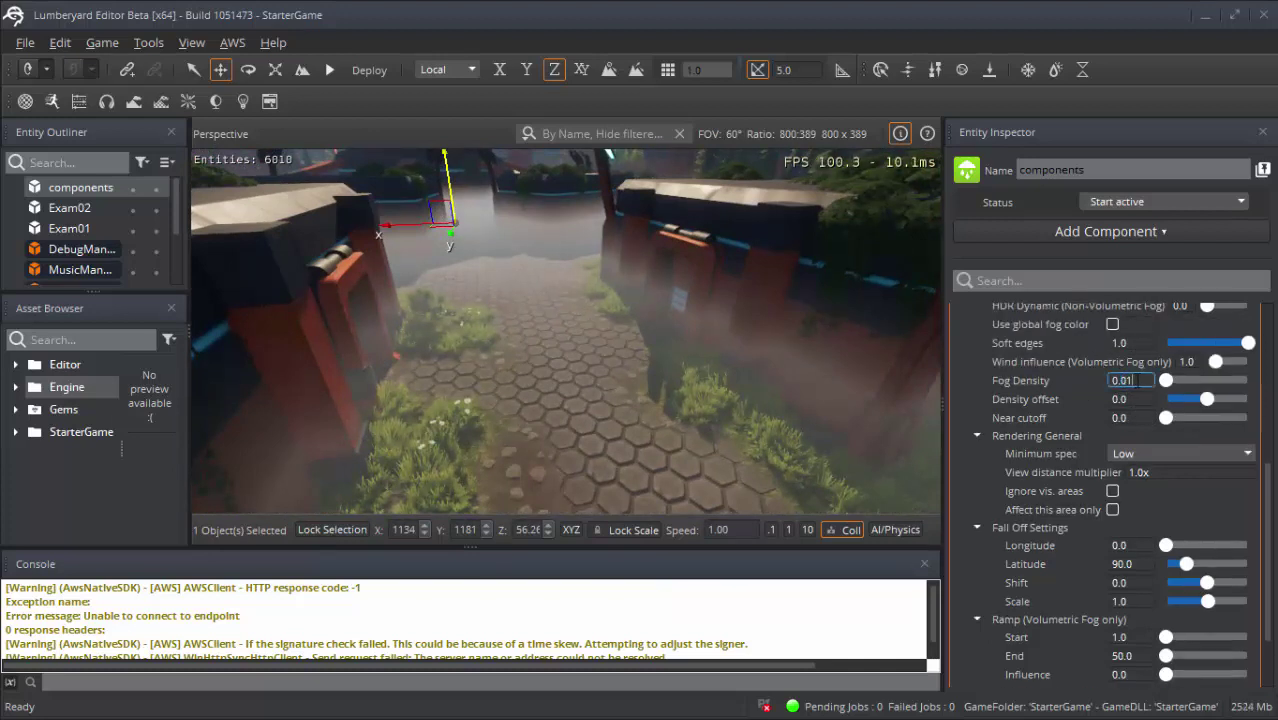
scroll(1130, 382, up, 4)
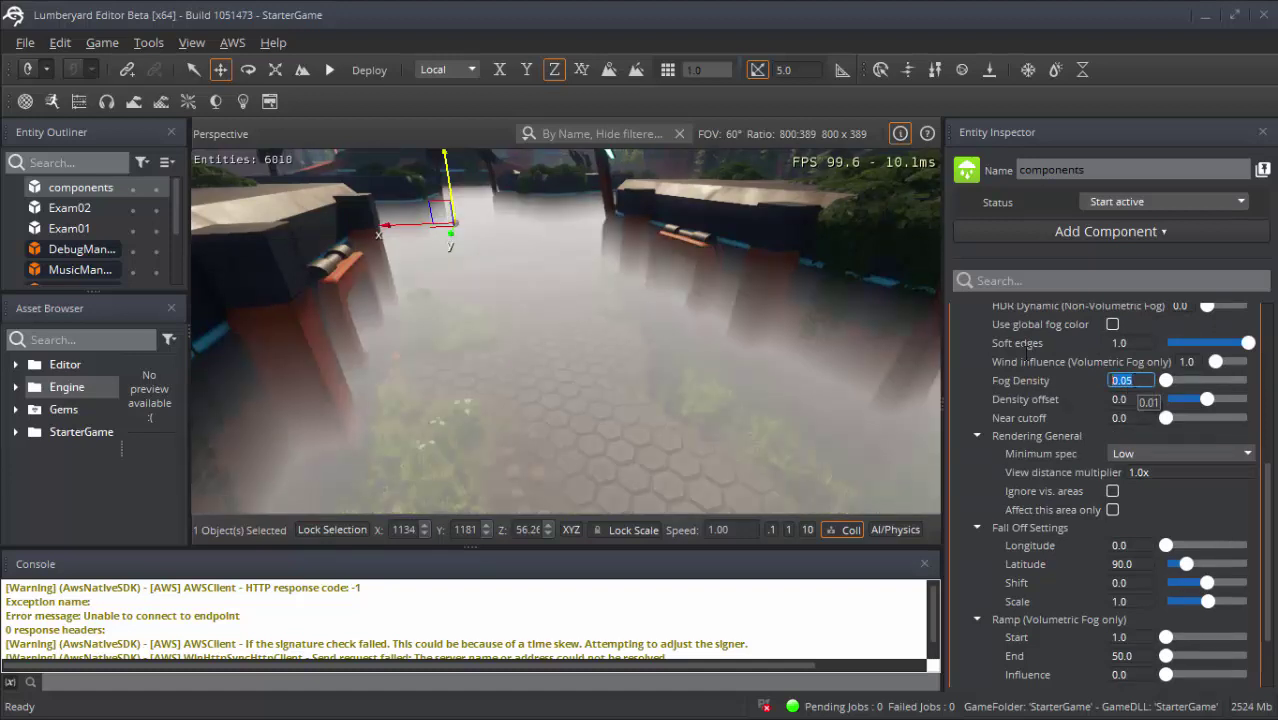
scroll(1077, 407, up, 2)
- Toggle the Fog Volume component off, on and off again, flying the camera to compare
right_click(1066, 356)
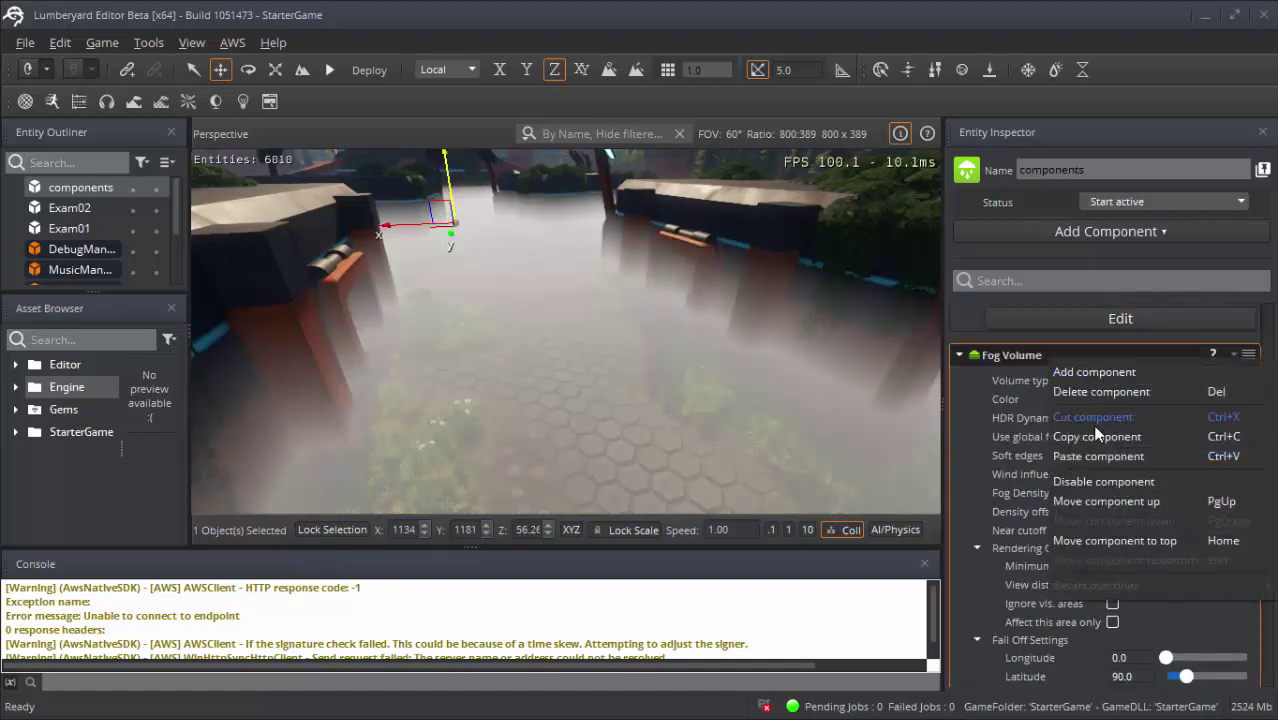
click(1104, 481)
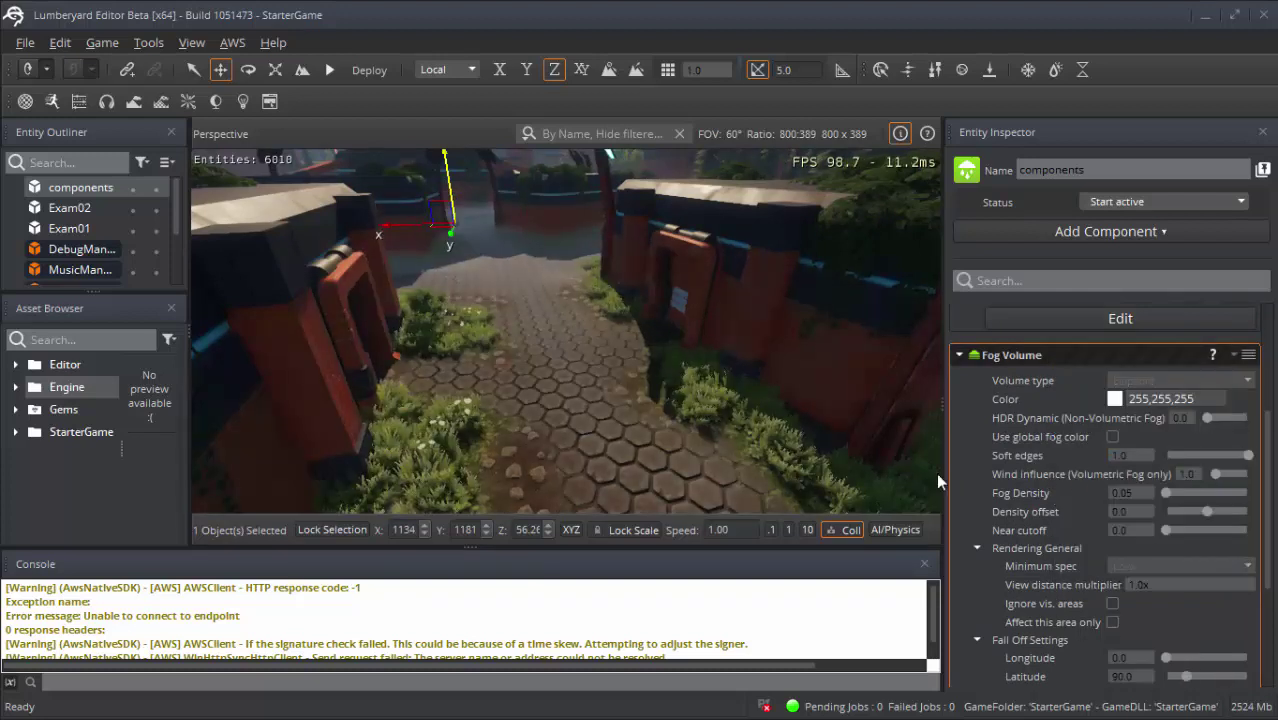
right_click(1049, 355)
click(1088, 477)
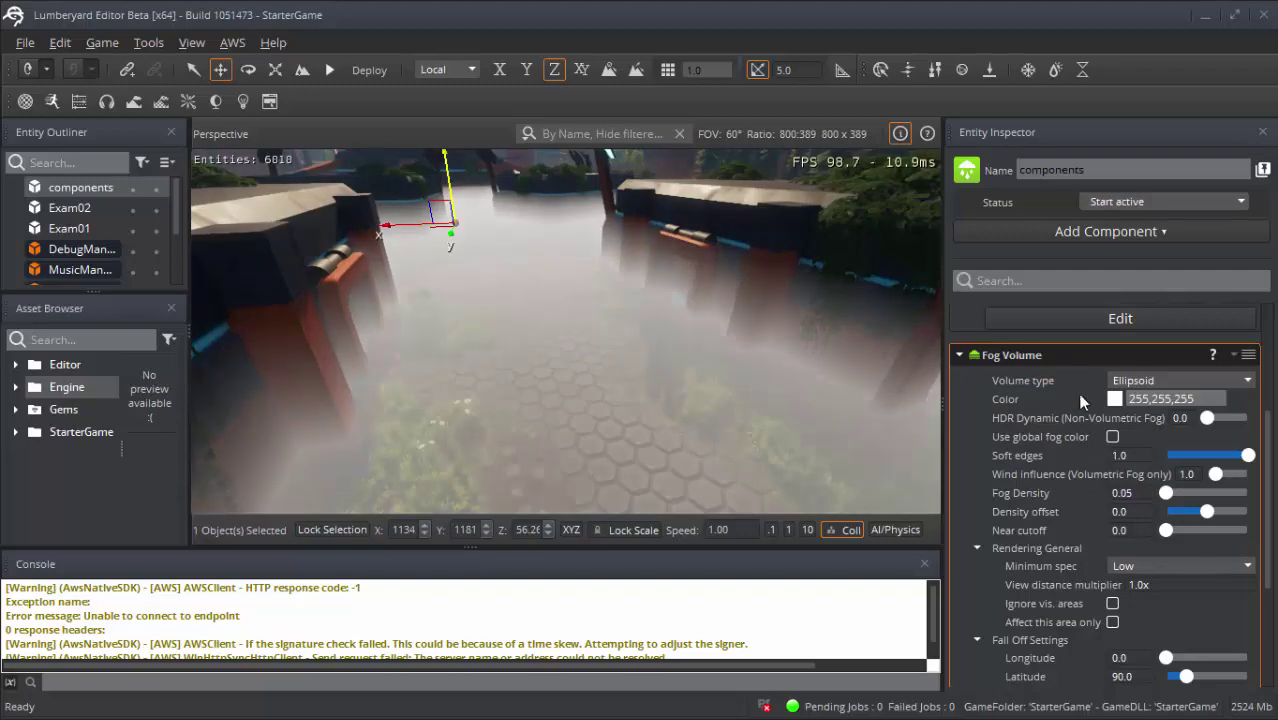
right_click(1044, 350)
click(1069, 475)
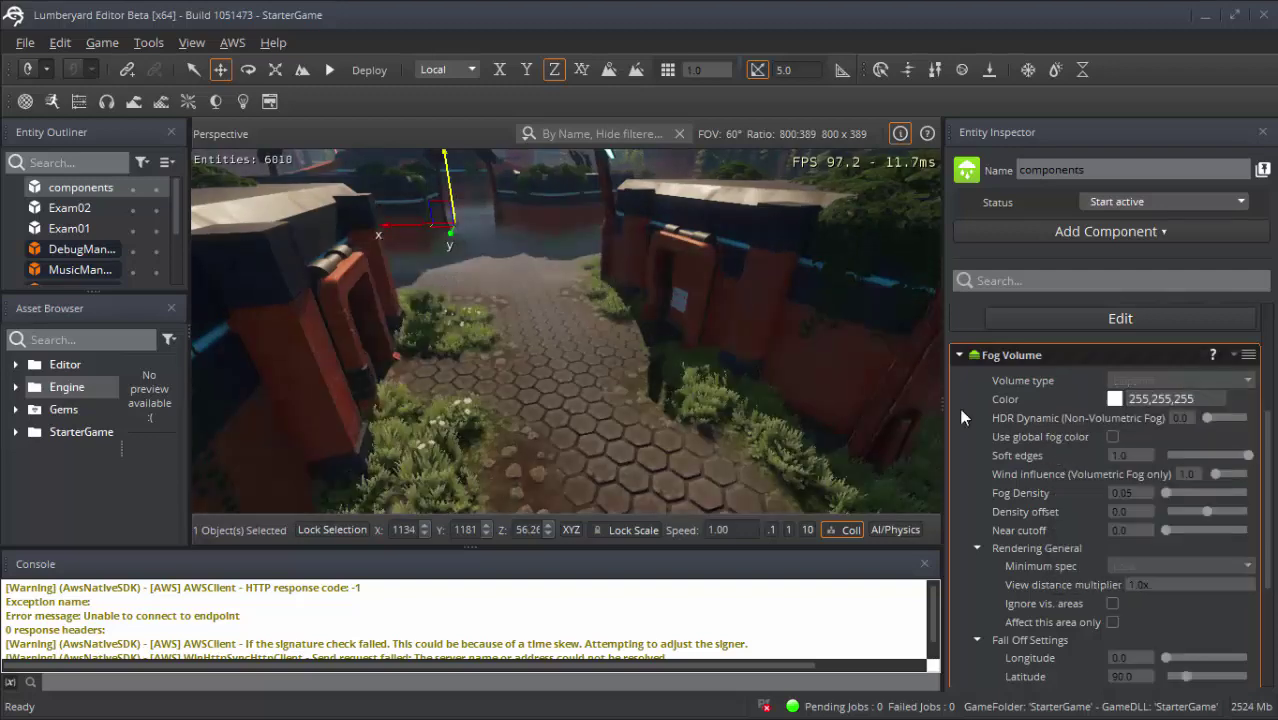
key(w)
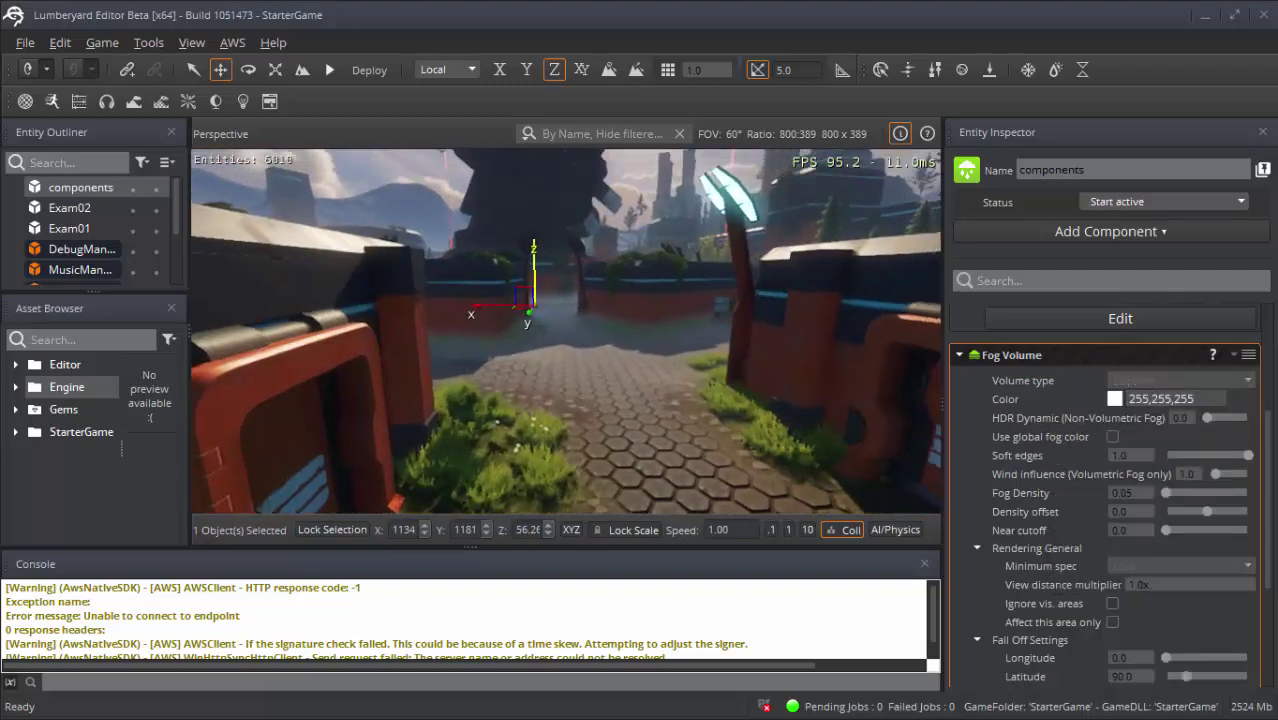
key(s)
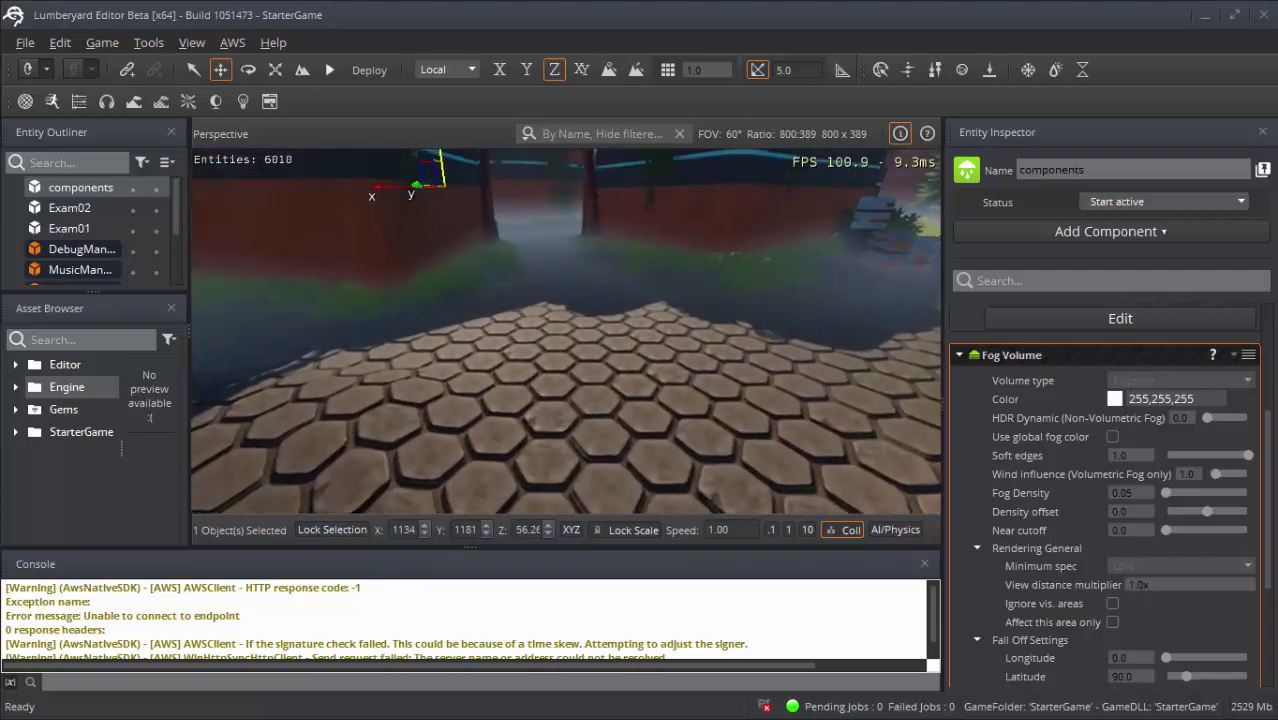
click(1025, 231)
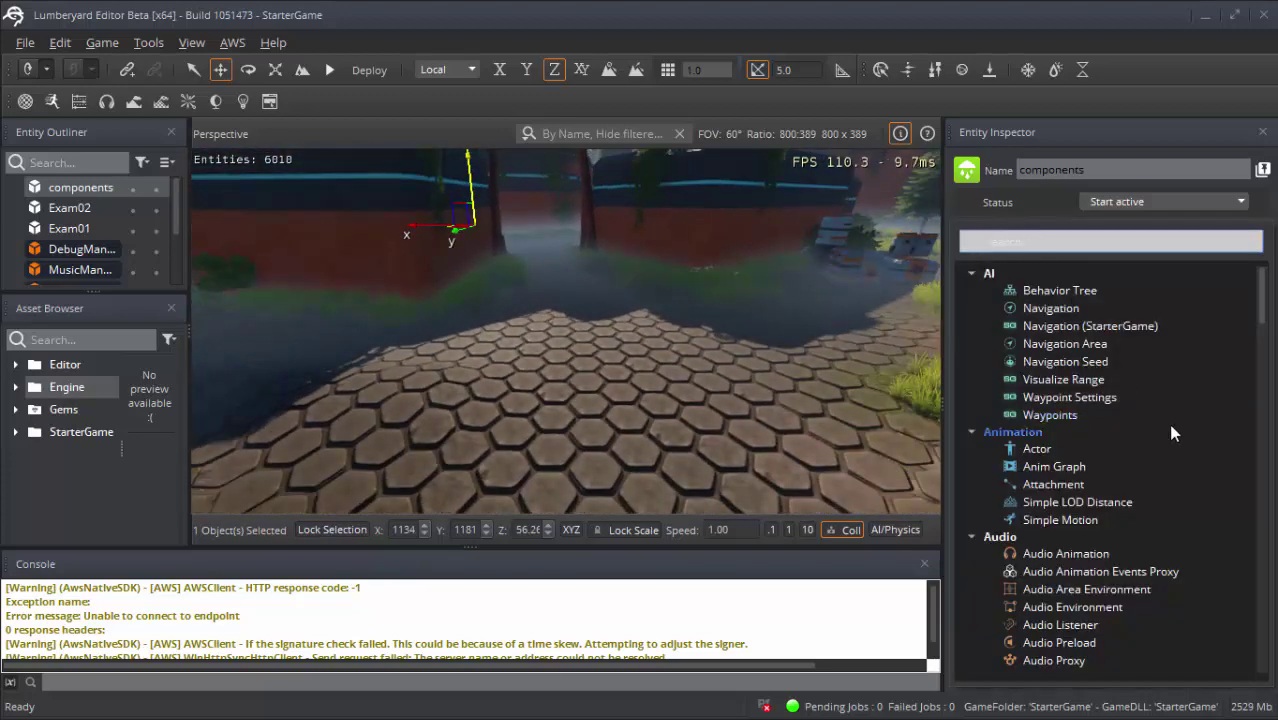
scroll(1187, 463, down, 3)
scroll(1187, 464, down, 7)
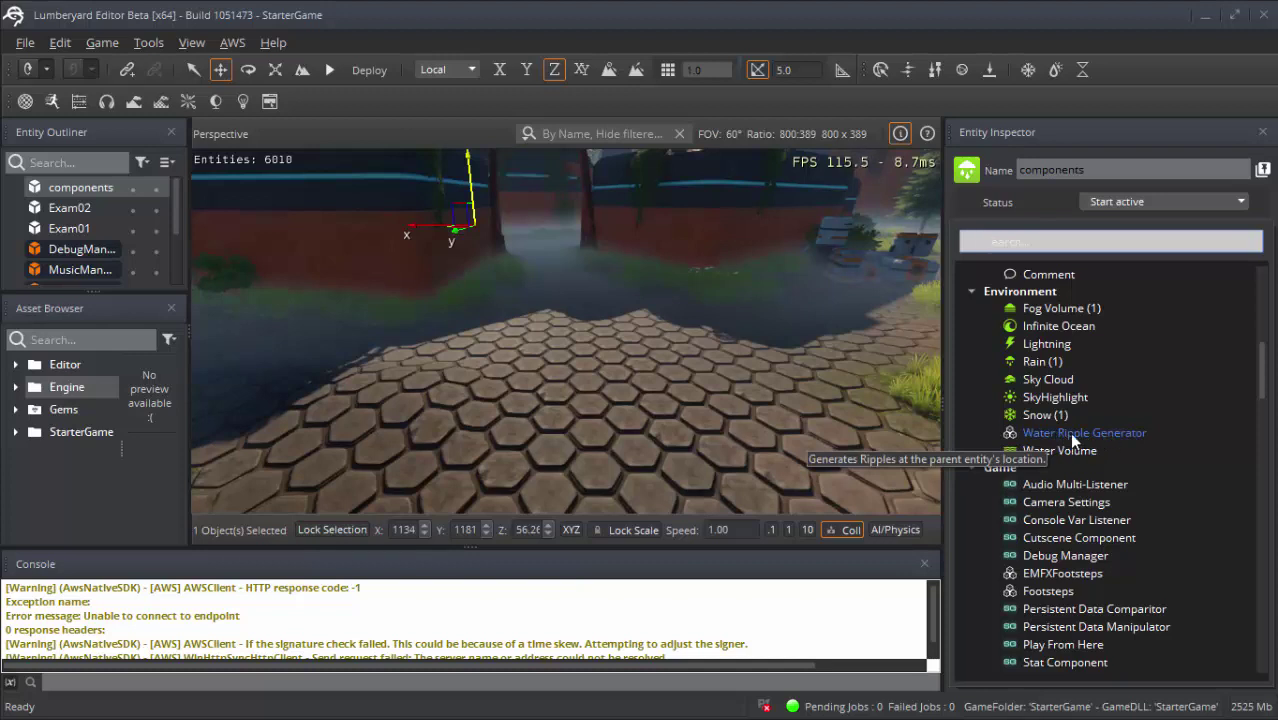
scroll(1095, 442, down, 3)
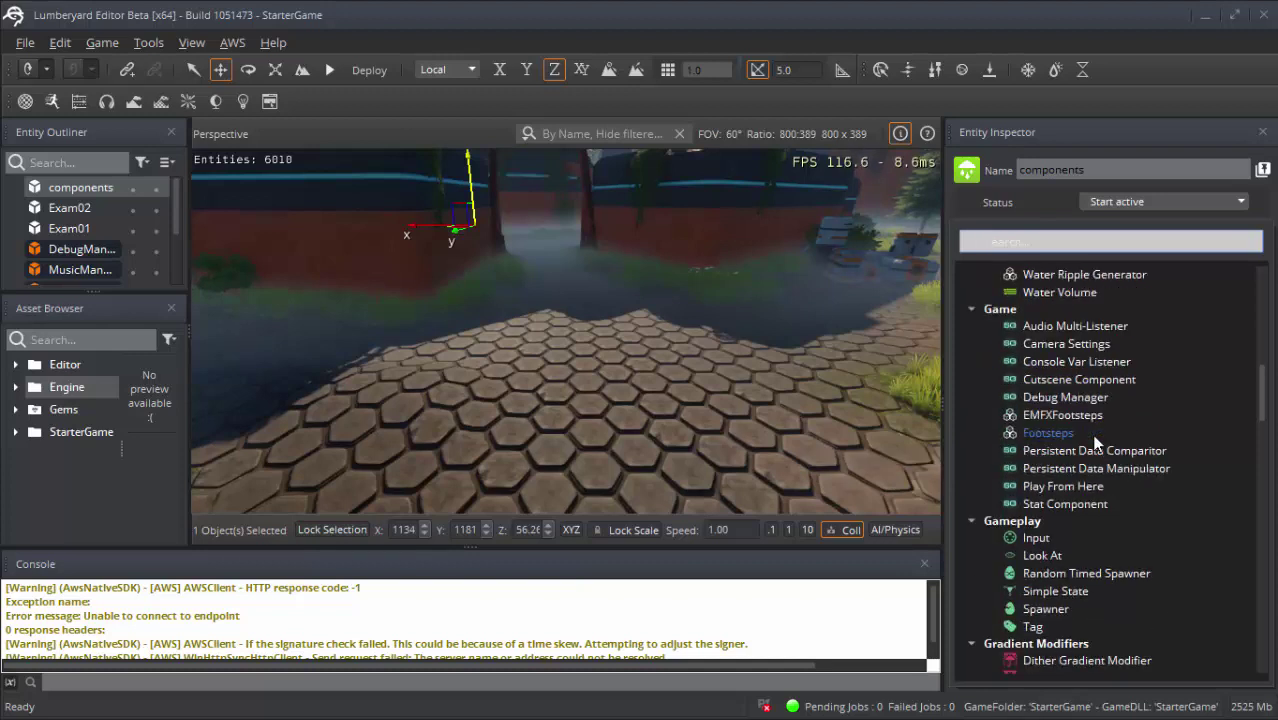
scroll(1095, 442, up, 2)
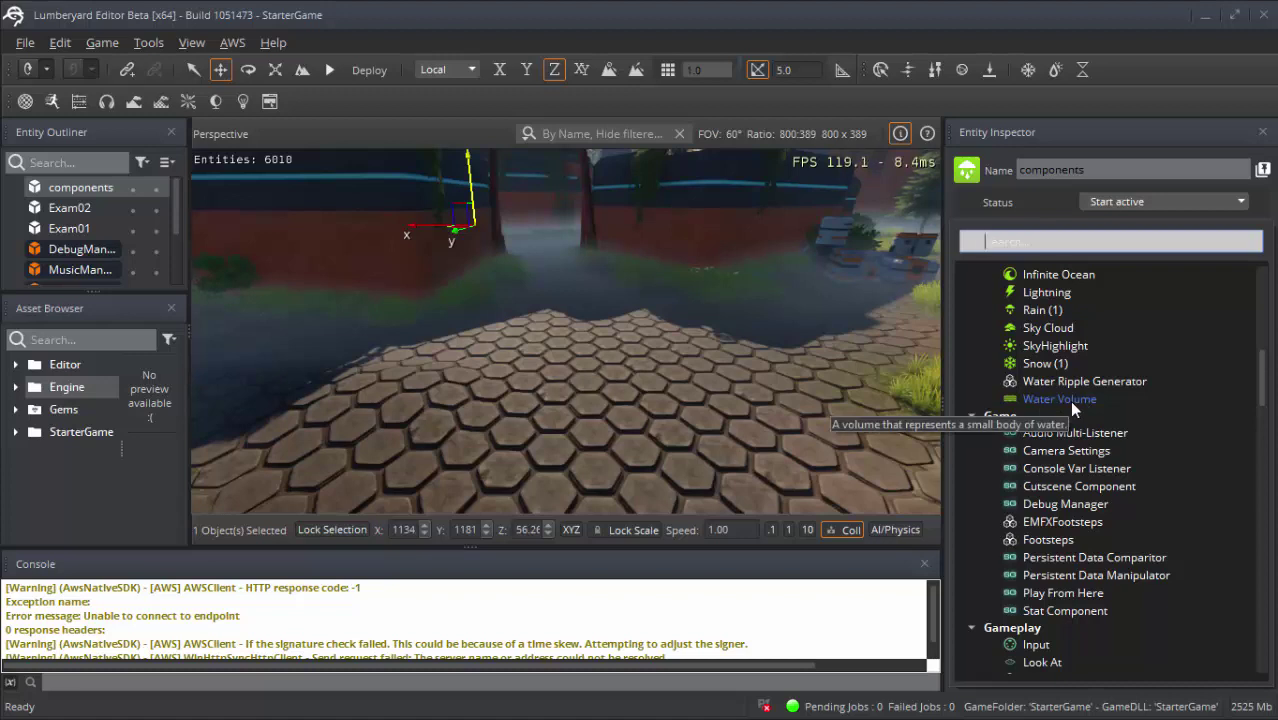
scroll(1100, 415, down, 2)
scroll(1100, 427, down, 5)
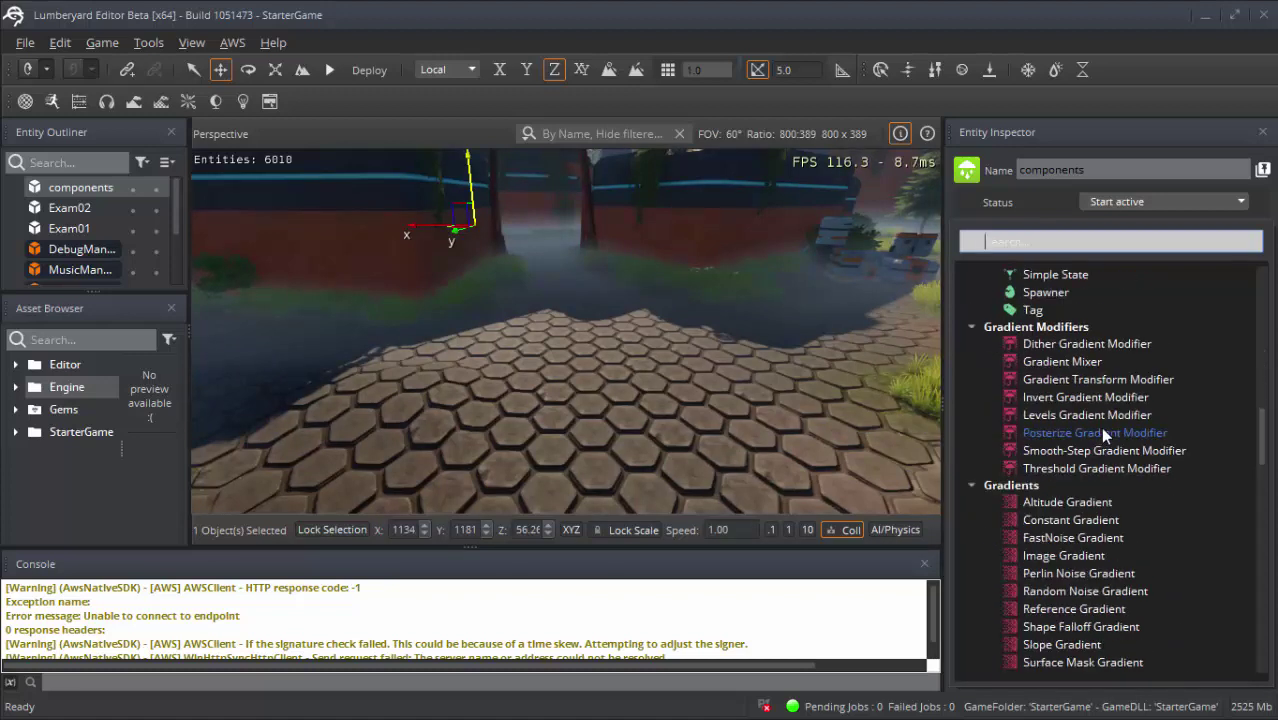
scroll(1095, 453, down, 10)
scroll(1095, 455, down, 5)
scroll(1090, 470, down, 3)
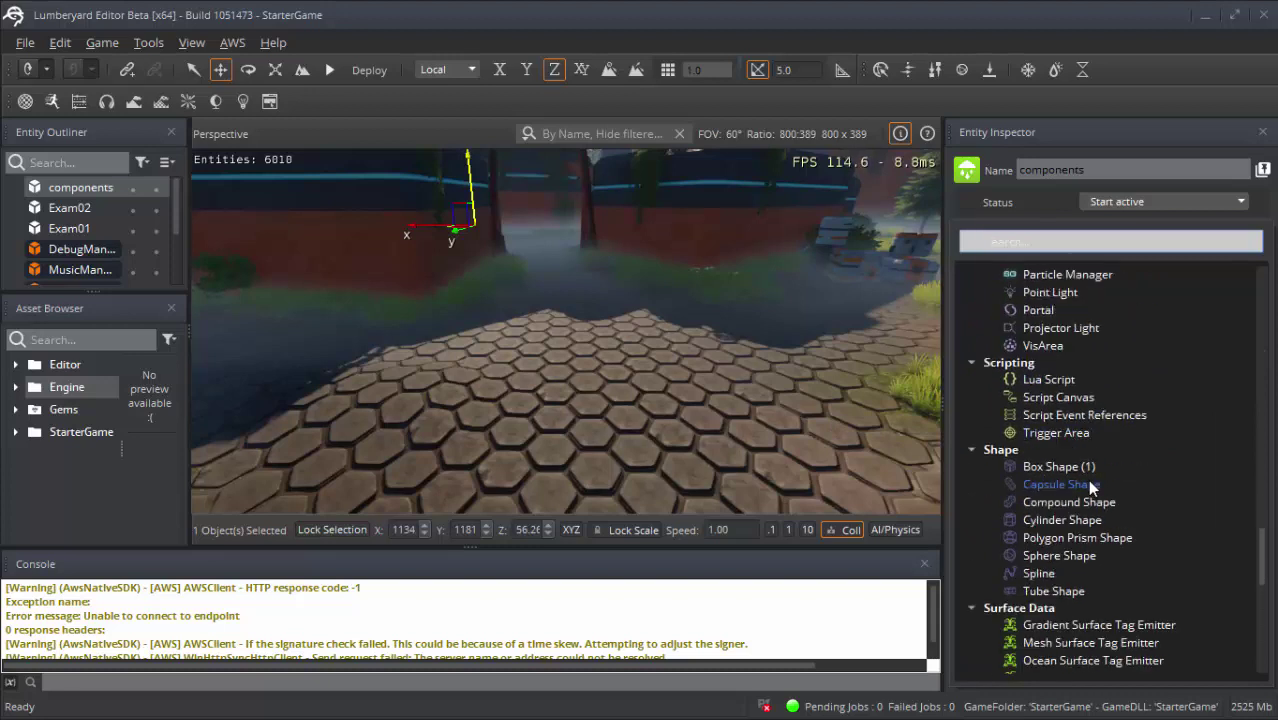
scroll(1087, 485, down, 1)
scroll(1088, 503, down, 1)
scroll(1060, 530, down, 2)
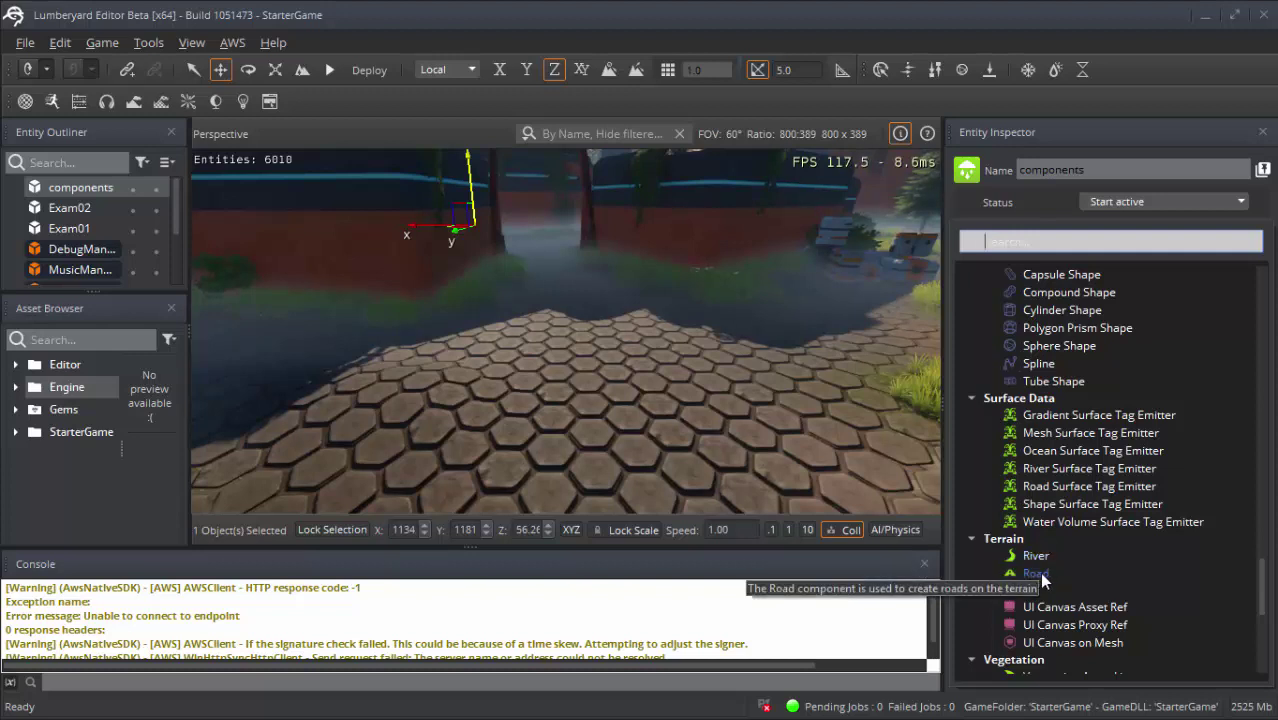
scroll(1040, 568, up, 6)
scroll(1041, 566, up, 5)
scroll(1041, 565, up, 5)
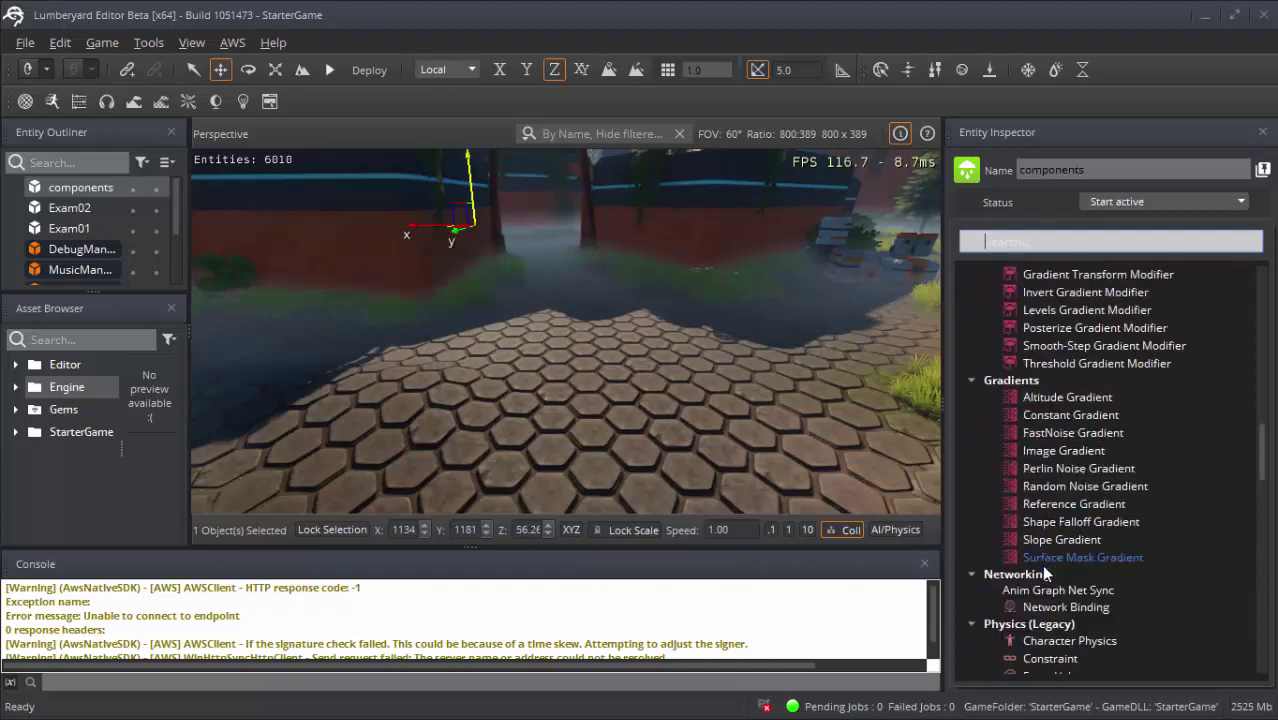
scroll(1041, 564, up, 6)
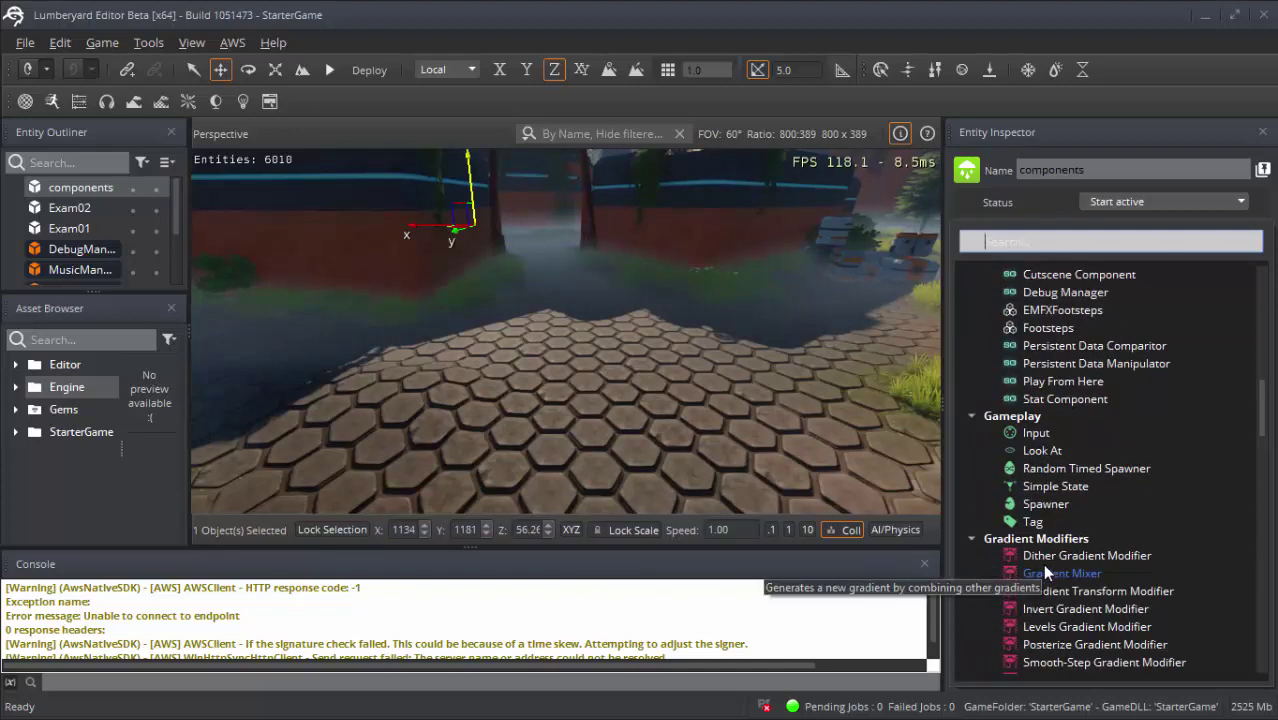
scroll(1072, 530, up, 1)
scroll(1077, 530, up, 2)
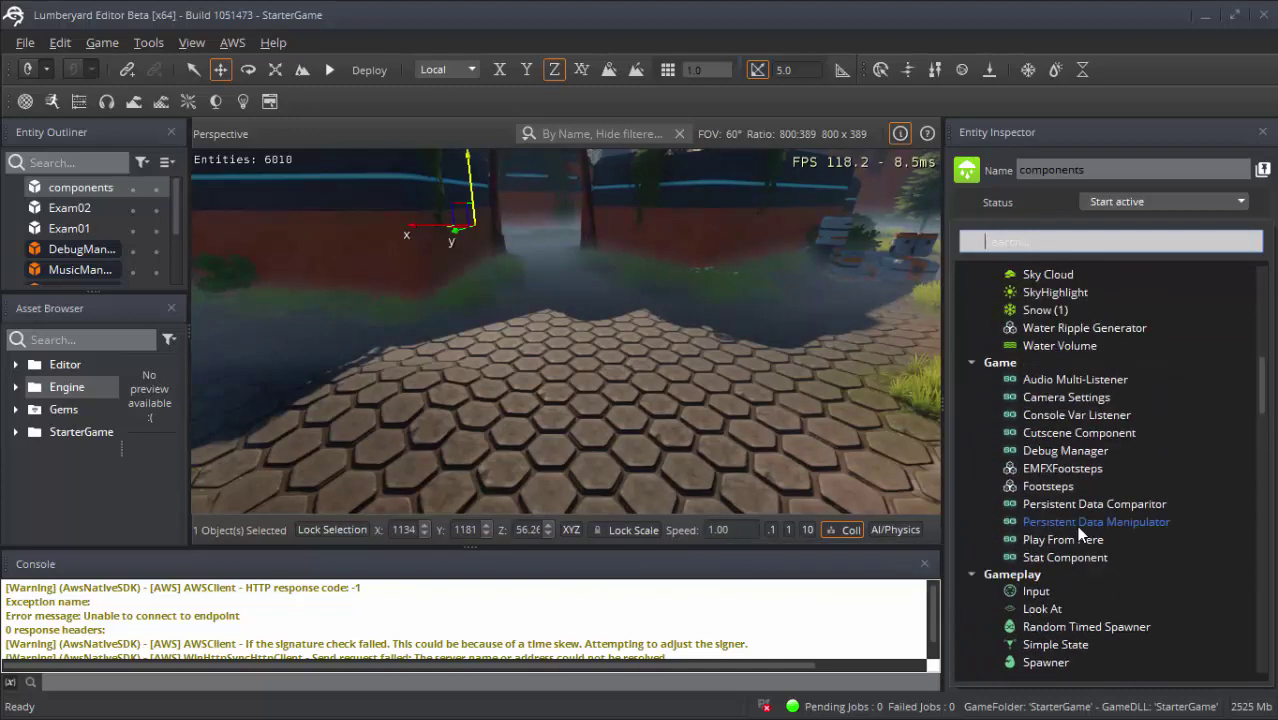
scroll(1078, 533, down, 5)
scroll(1078, 533, down, 3)
scroll(1078, 533, up, 1)
scroll(1078, 533, up, 1)
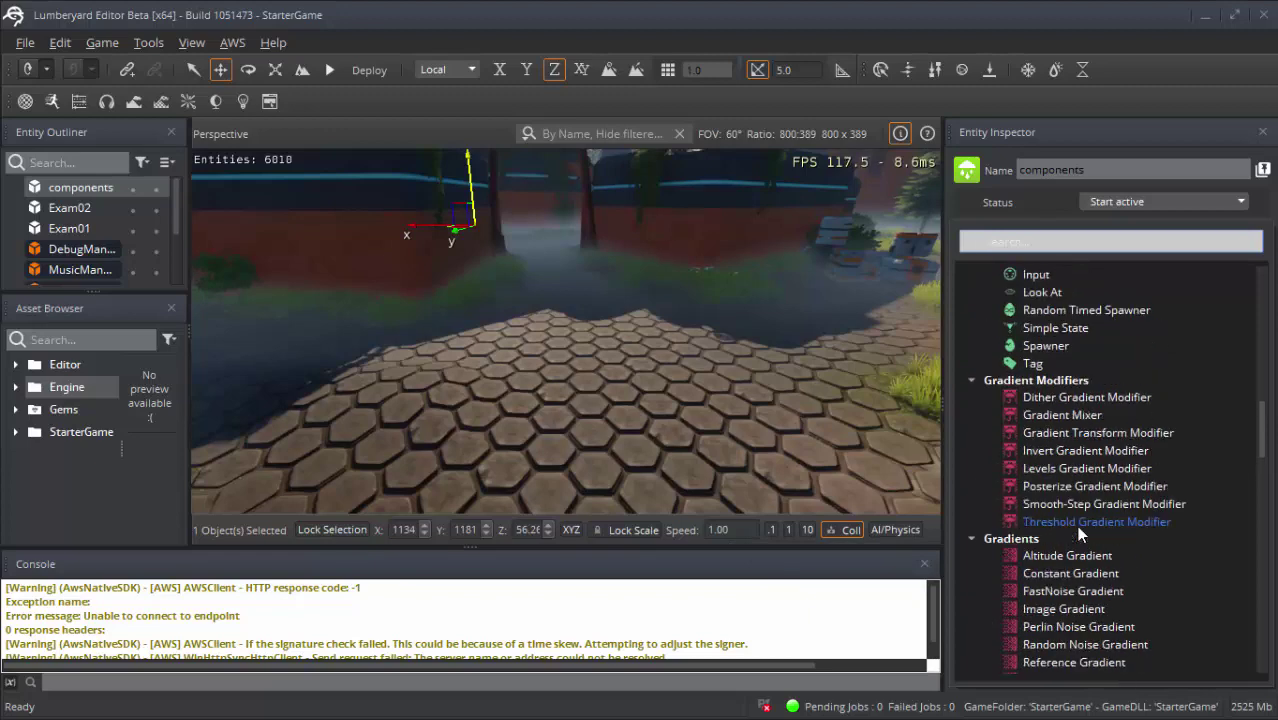
scroll(1078, 532, up, 2)
scroll(1076, 525, down, 1)
scroll(1076, 525, down, 4)
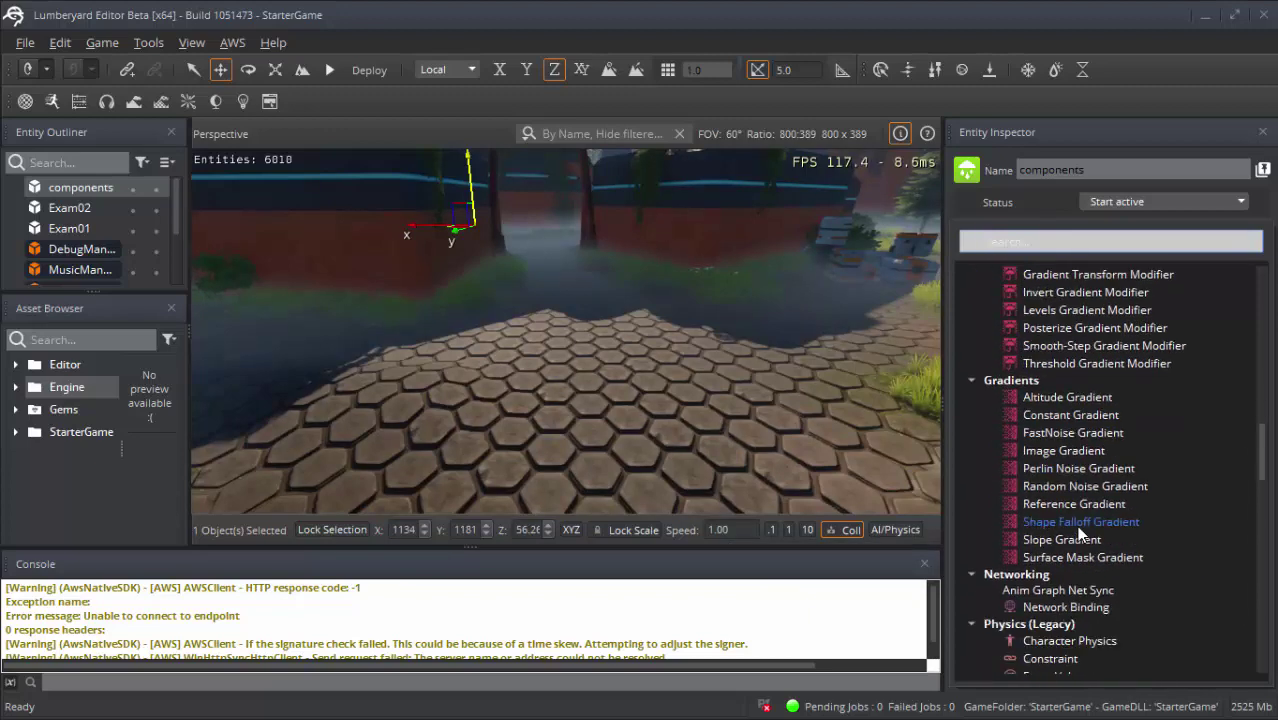
scroll(1076, 525, down, 3)
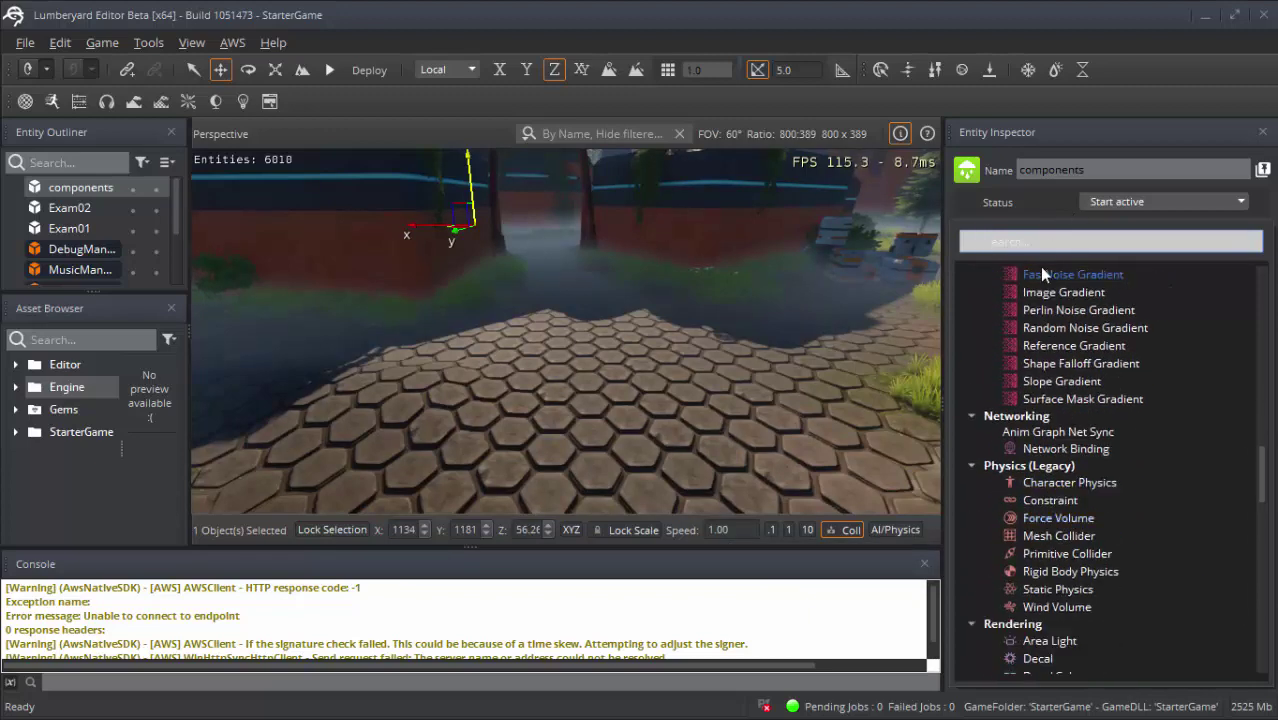
- Add a Camera component, preview through it, return to the editor camera, then disable it
text(camerta)
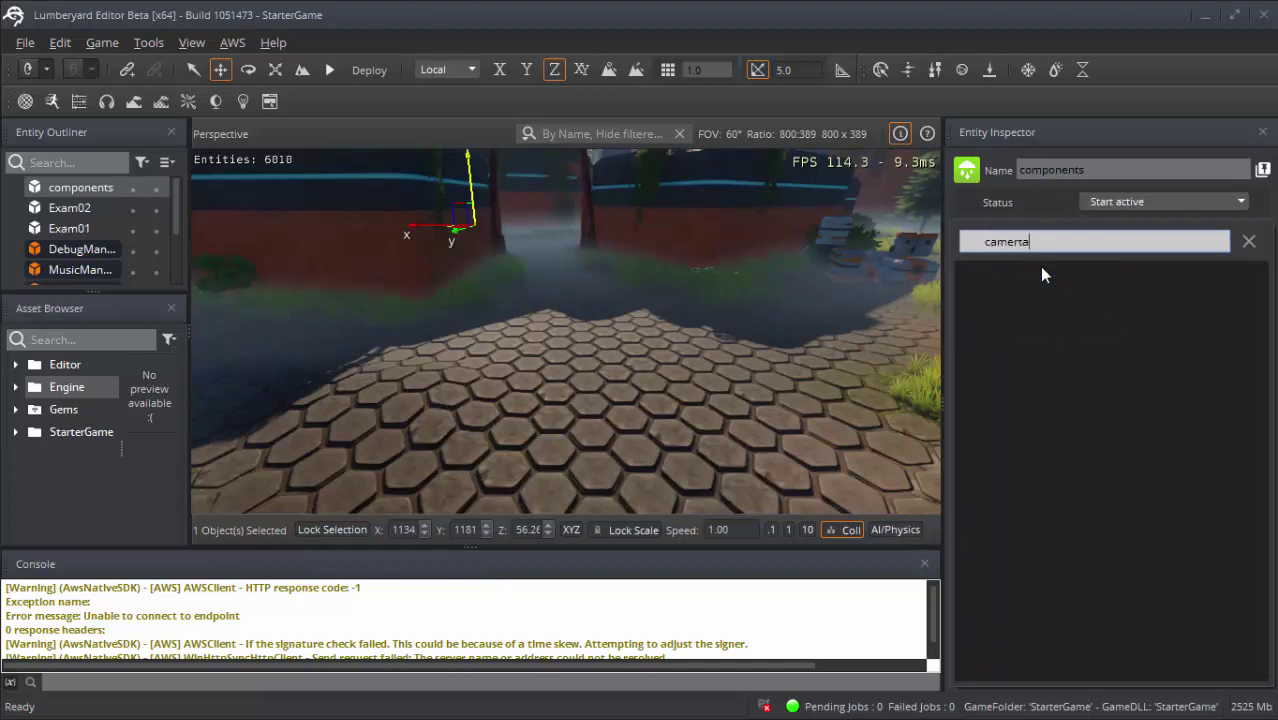
key(BackSpace)
key(BackSpace)
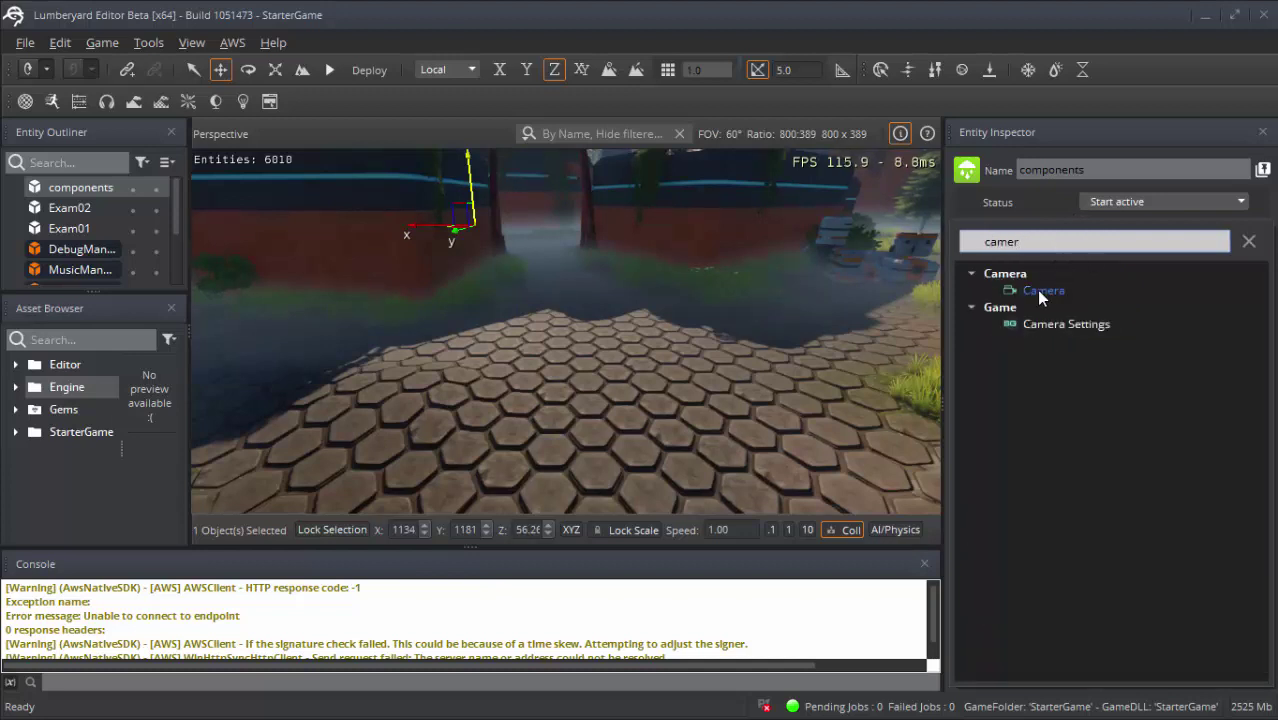
click(1040, 291)
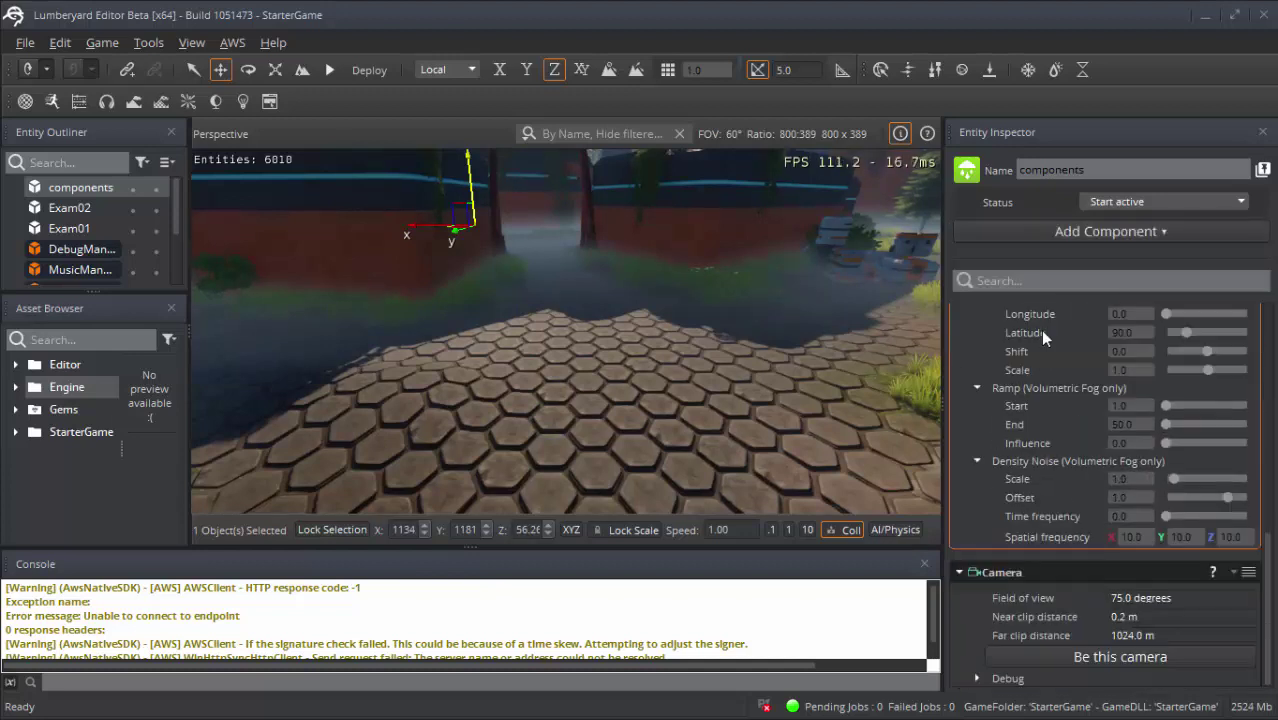
click(1068, 651)
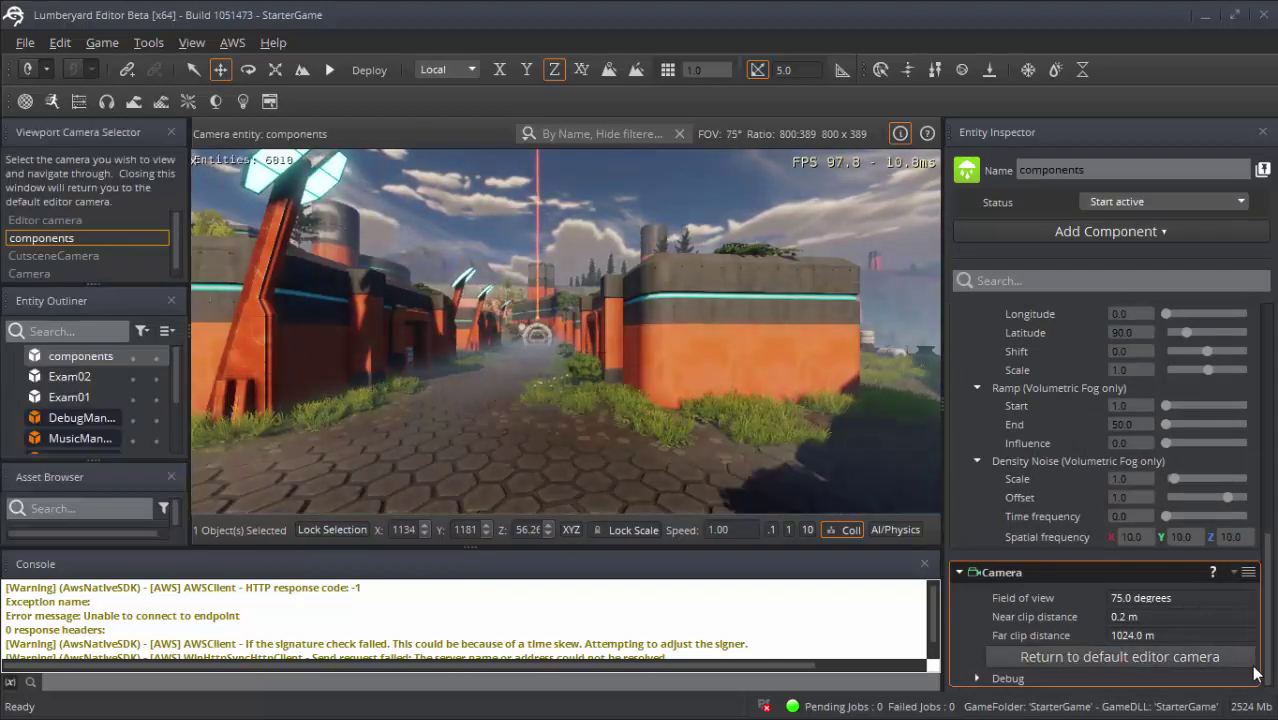
click(1118, 652)
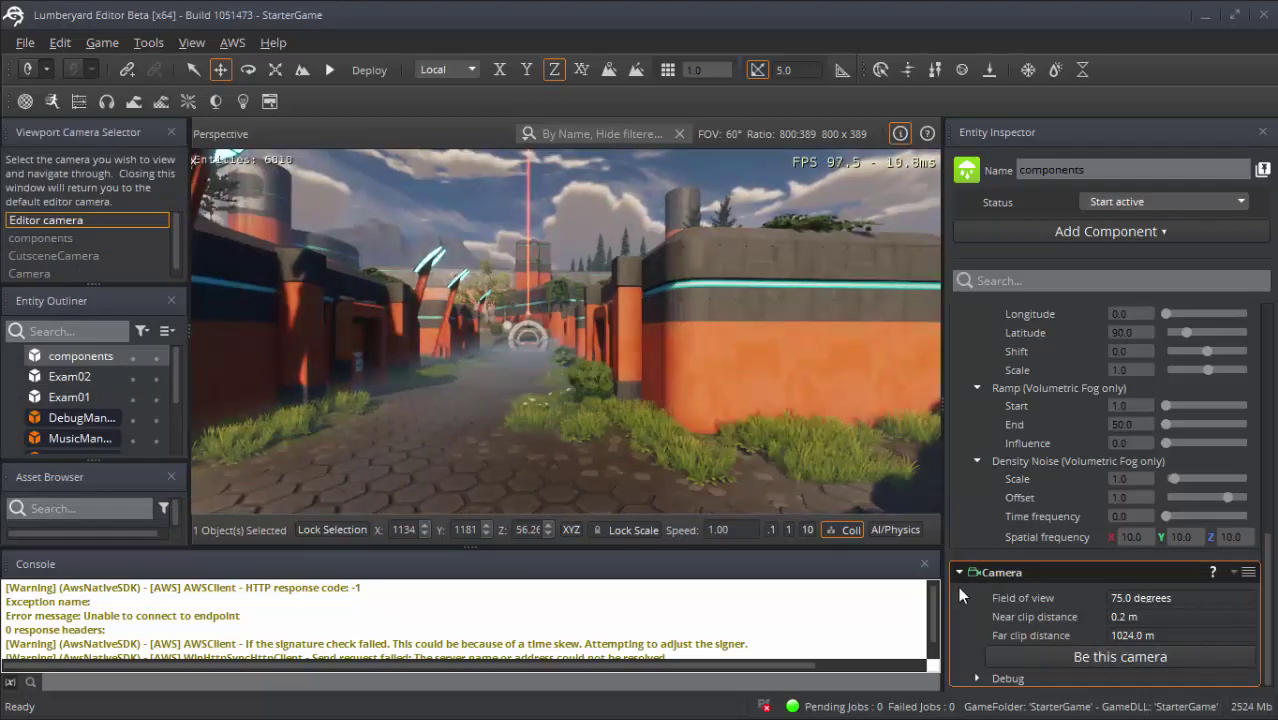
mouse_move(583, 421)
right_down()
mouse_move(660, 421)
mouse_move(600, 400)
mouse_move(642, 473)
right_up()
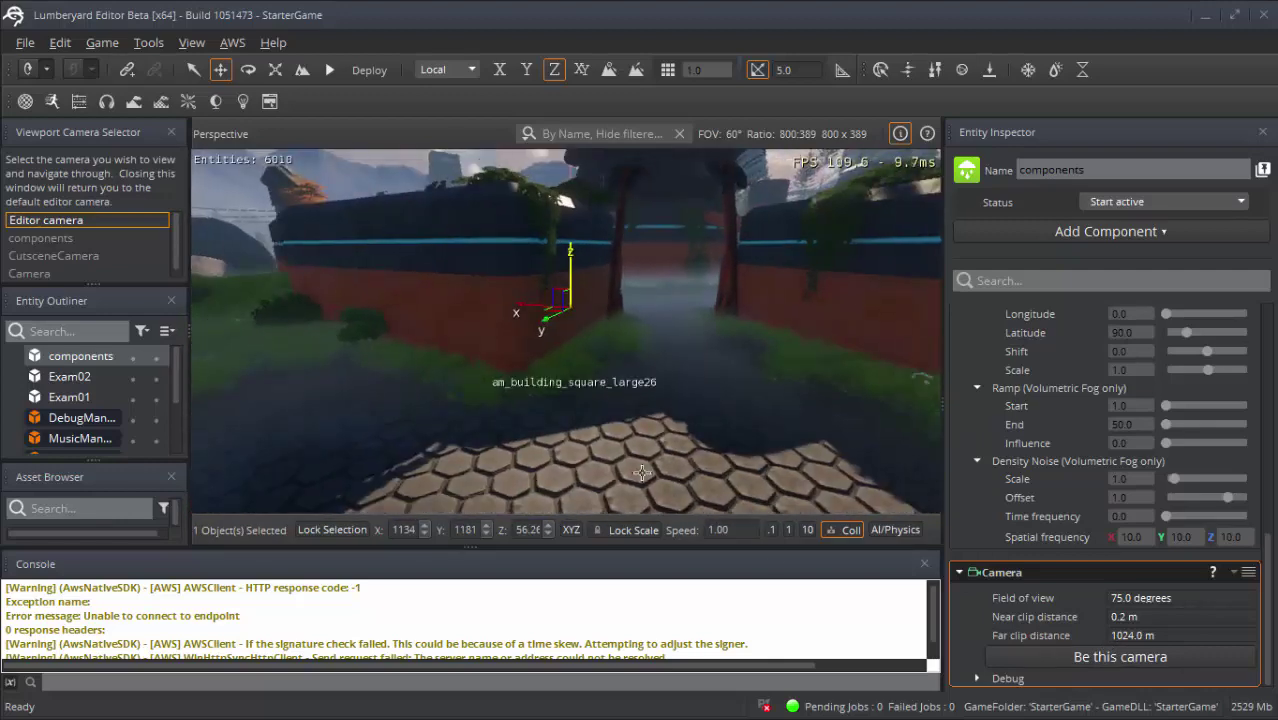
right_click(1042, 570)
click(1095, 458)
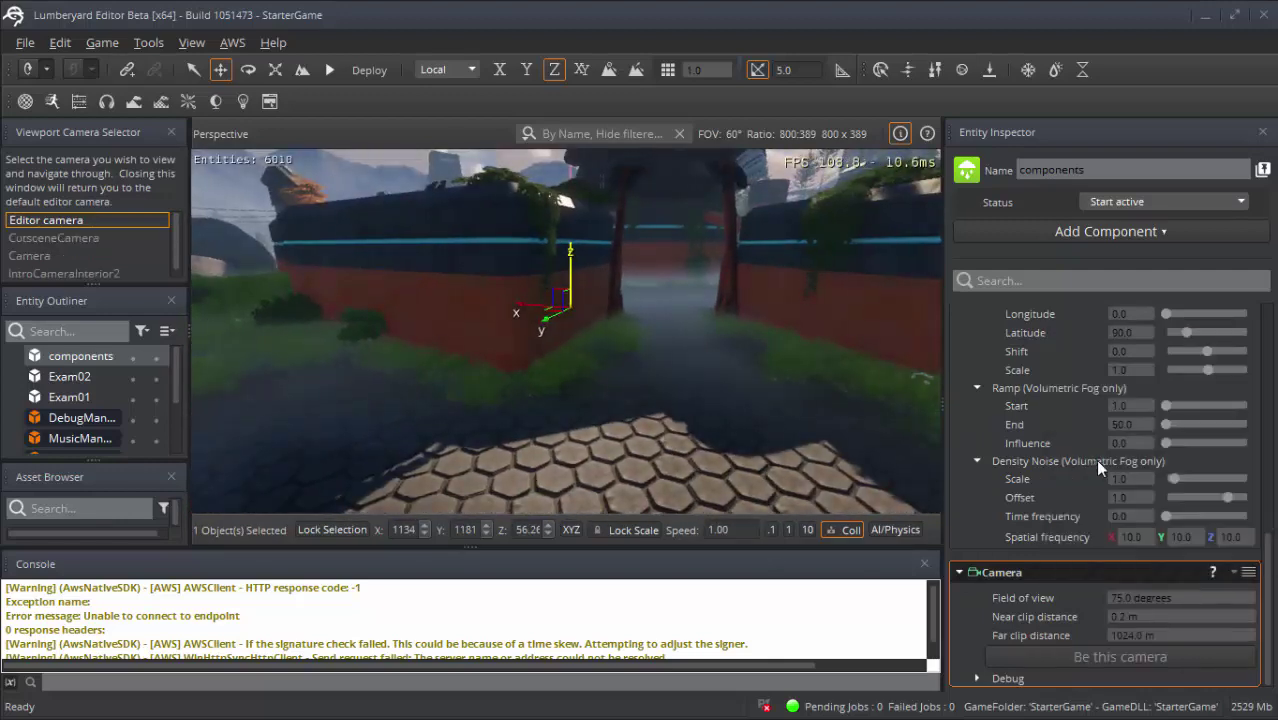
click(1045, 231)
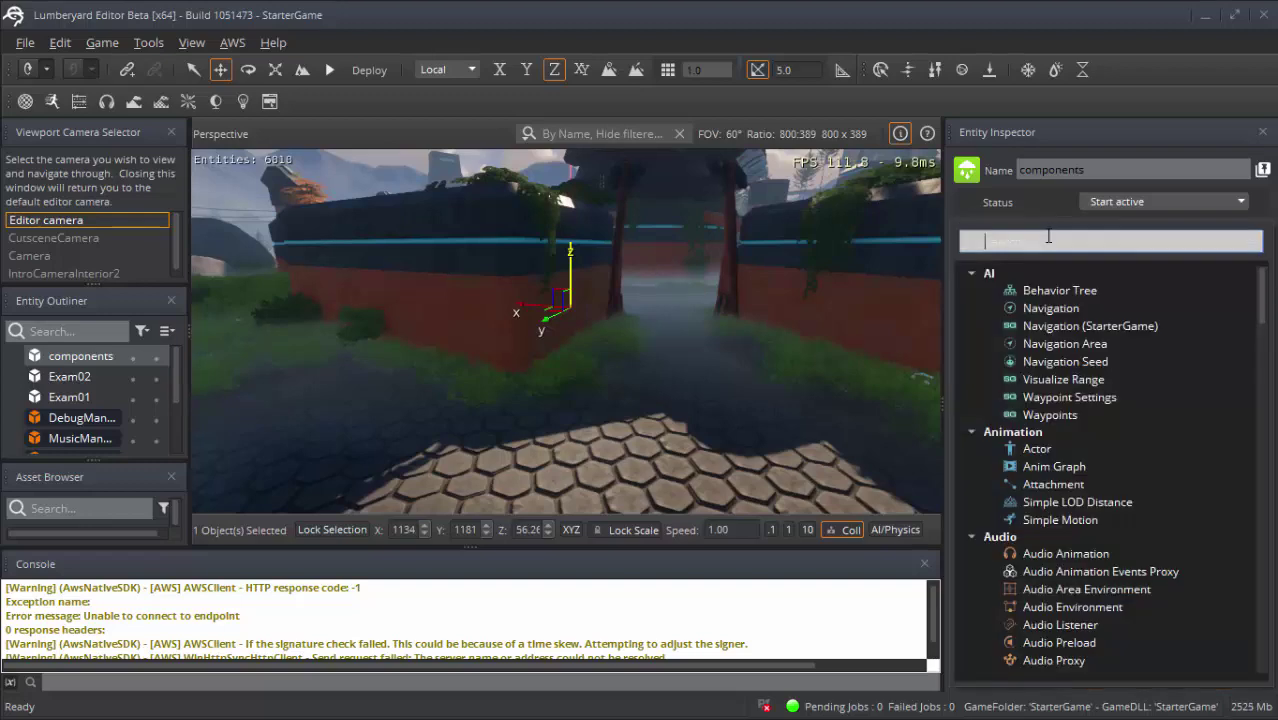
scroll(1147, 455, down, 7)
scroll(1146, 457, down, 2)
scroll(1146, 457, down, 5)
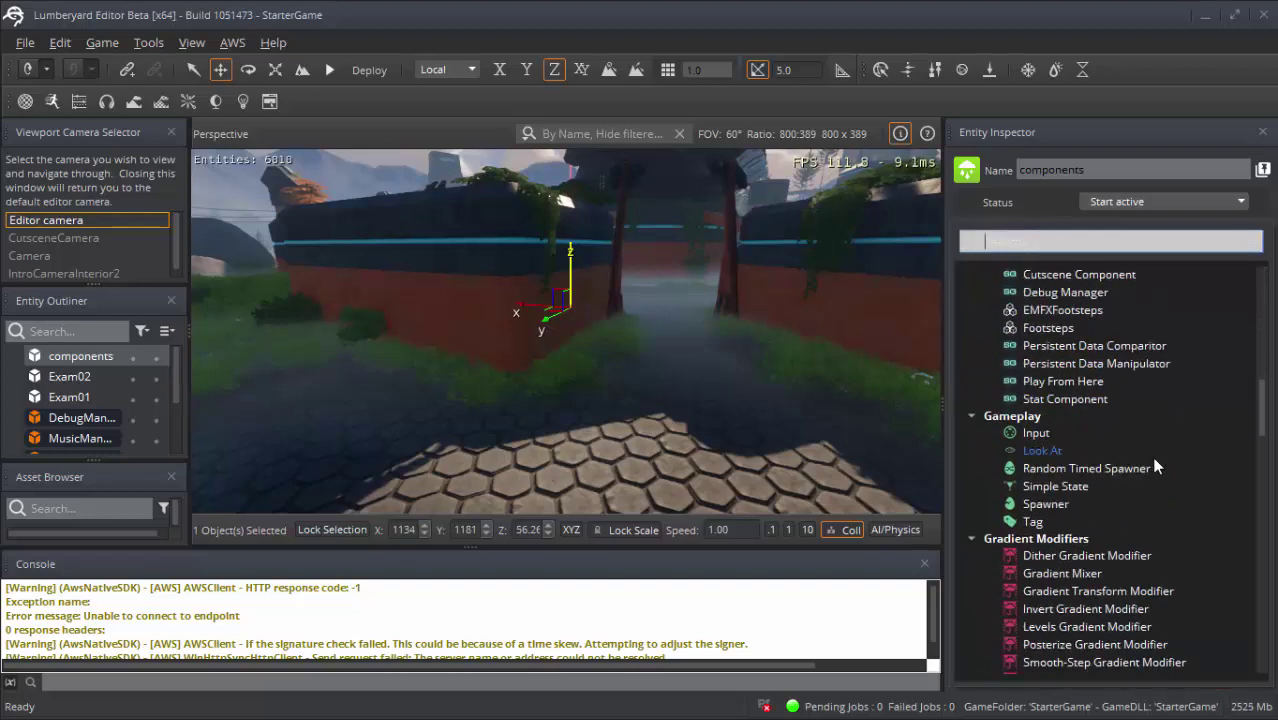
scroll(1151, 456, down, 2)
scroll(1151, 456, down, 7)
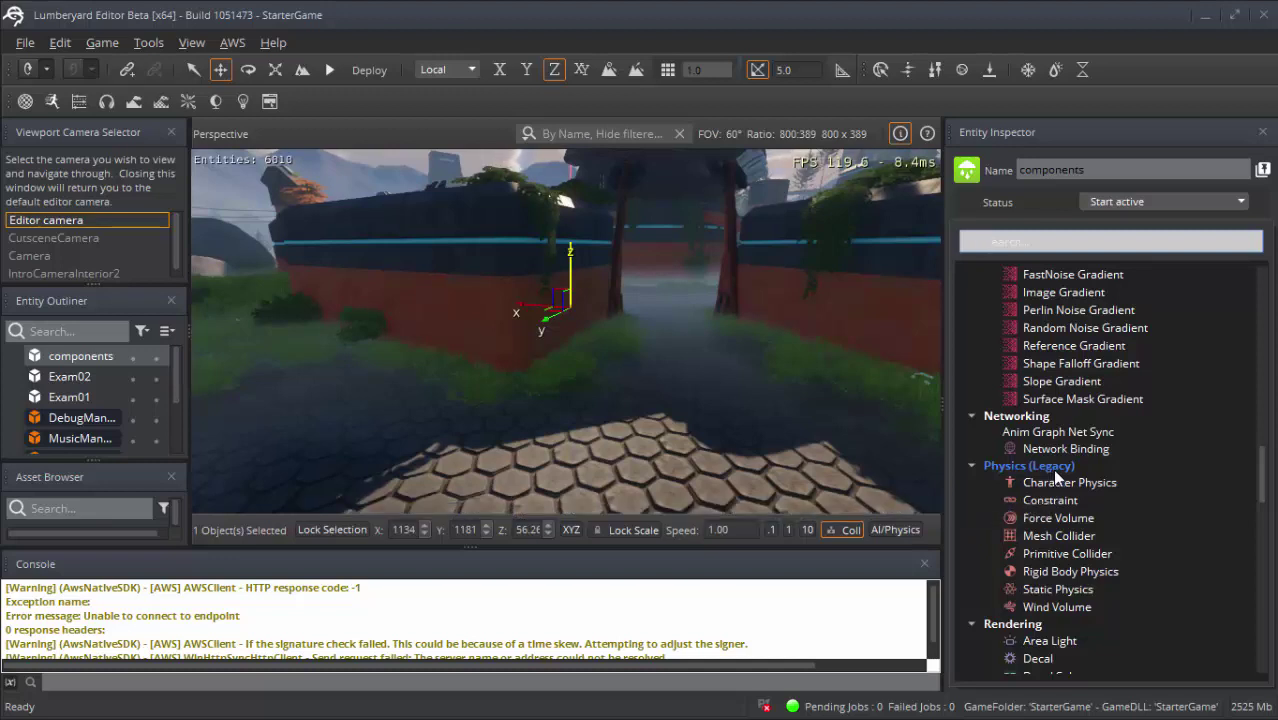
scroll(1054, 474, down, 3)
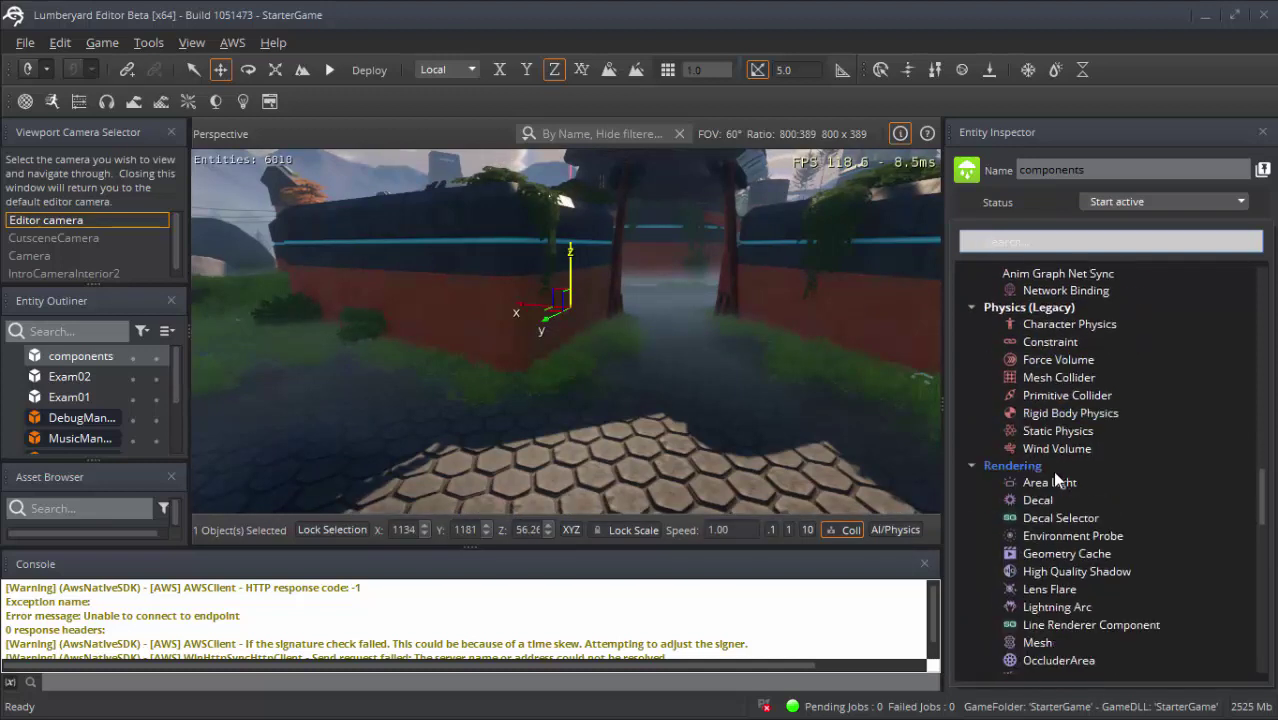
scroll(1054, 474, down, 2)
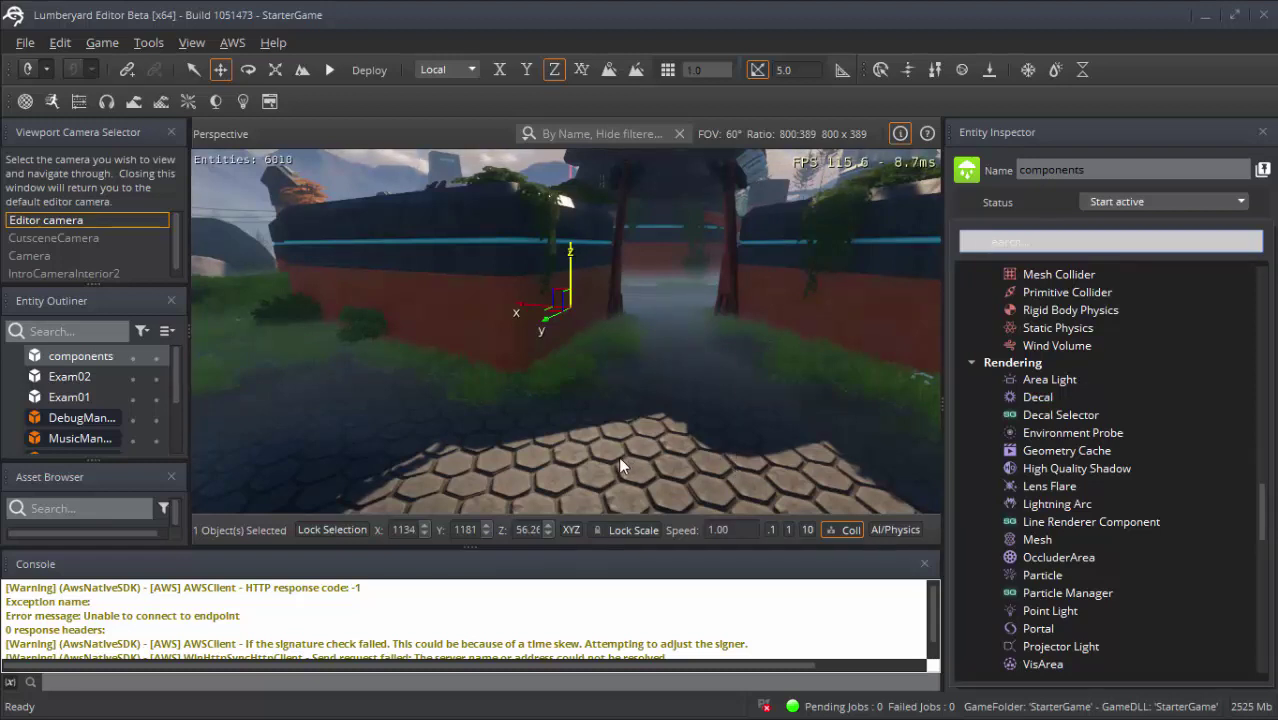
key(Escape)
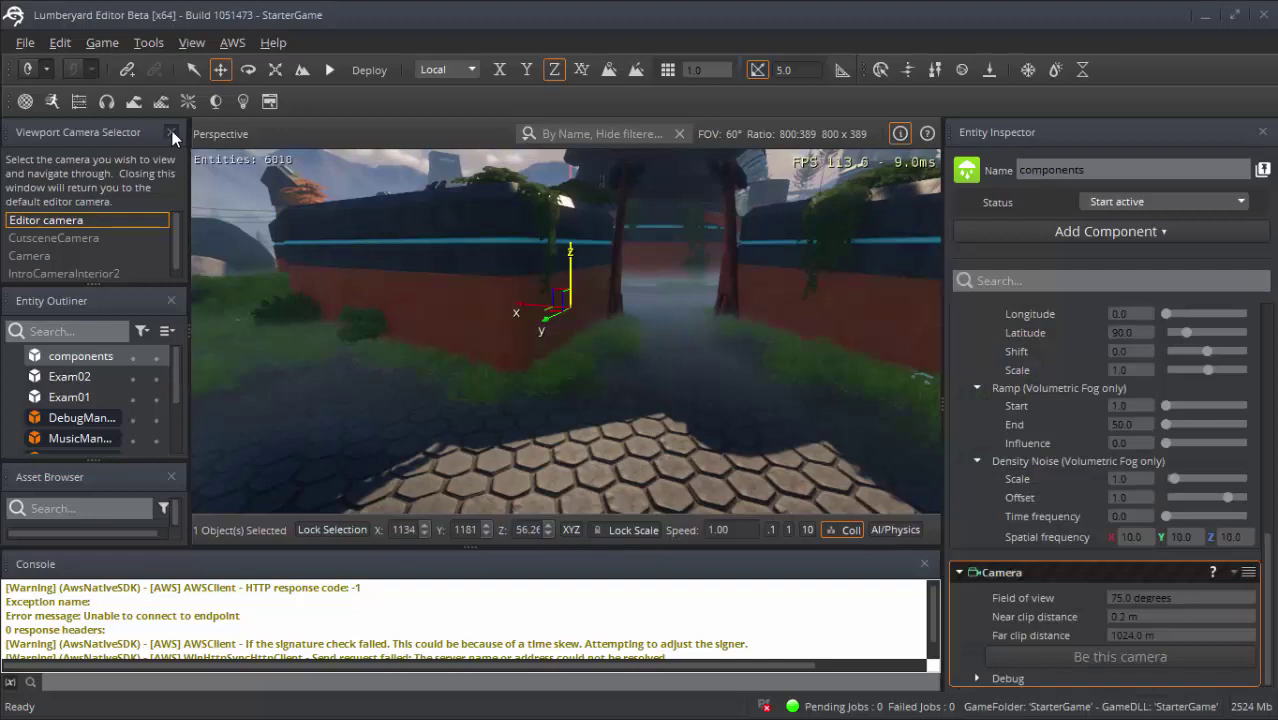
- Select Trigger_CombatZone_0_0 and frame the hex-tiled courtyard around it from above
click(171, 132)
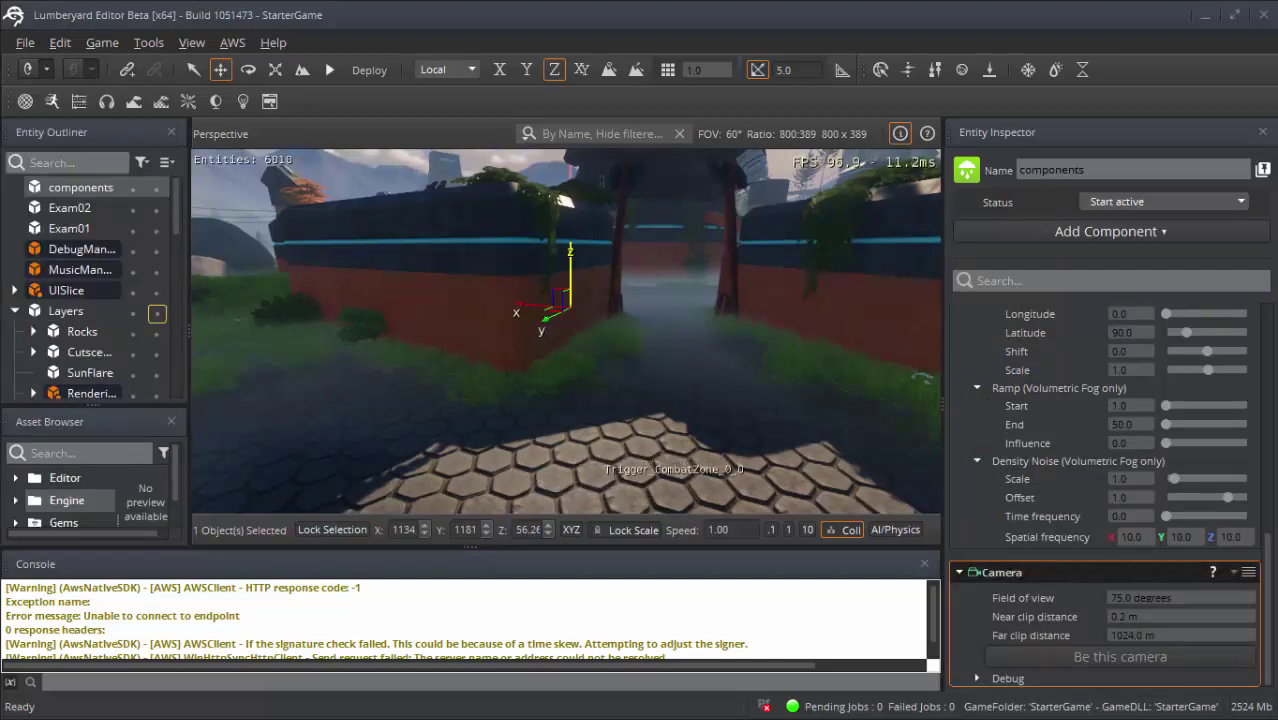
click(588, 456)
key(z)
scroll(593, 456, up, 5)
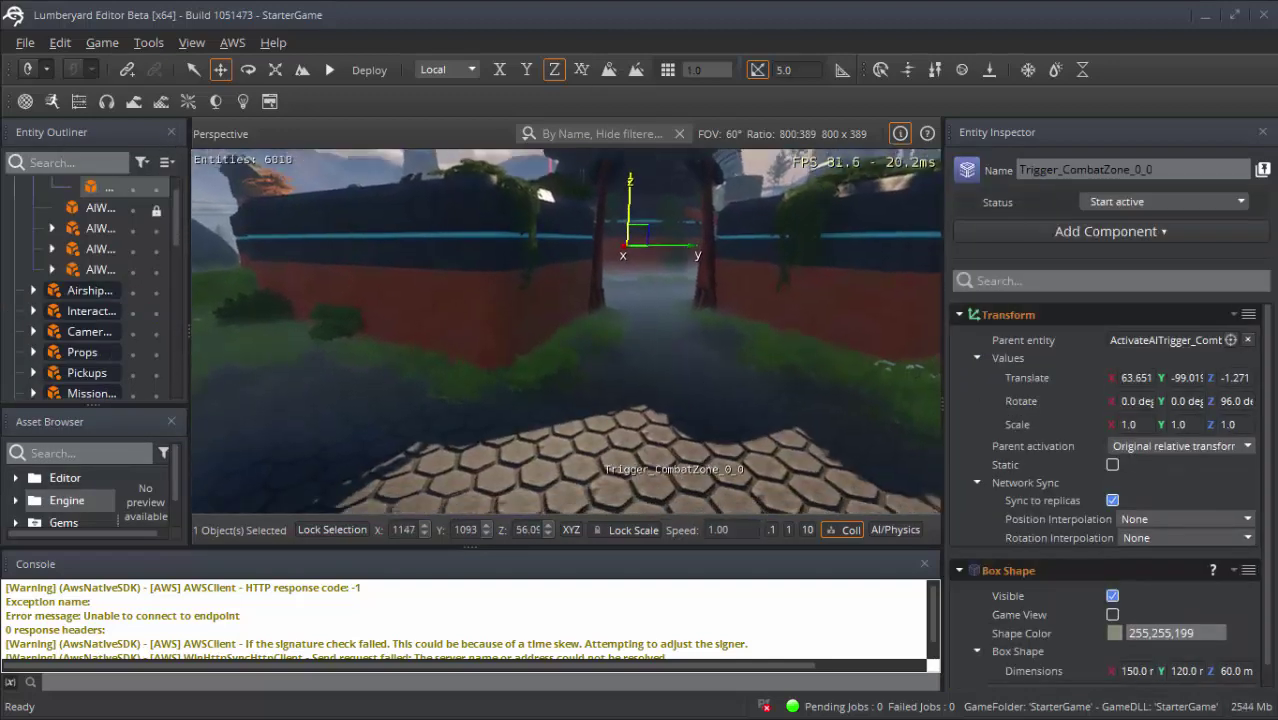
right_click(598, 415)
mouse_move(640, 277)
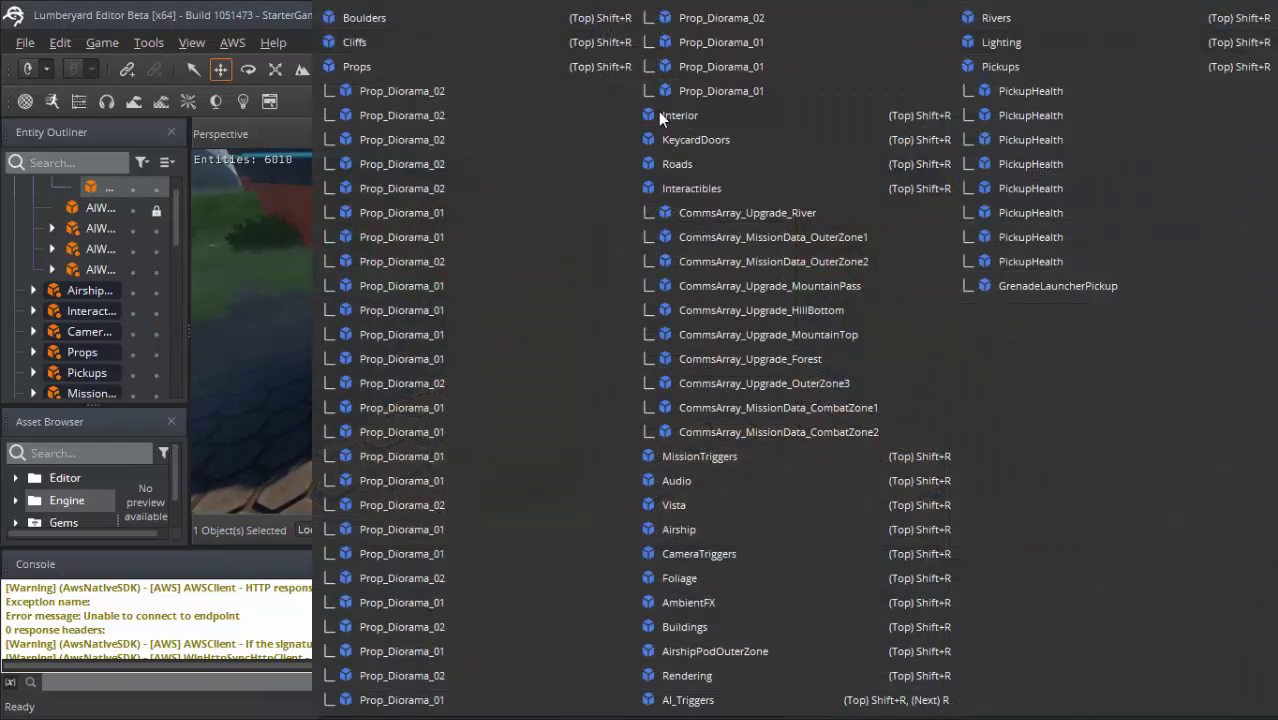
click(228, 8)
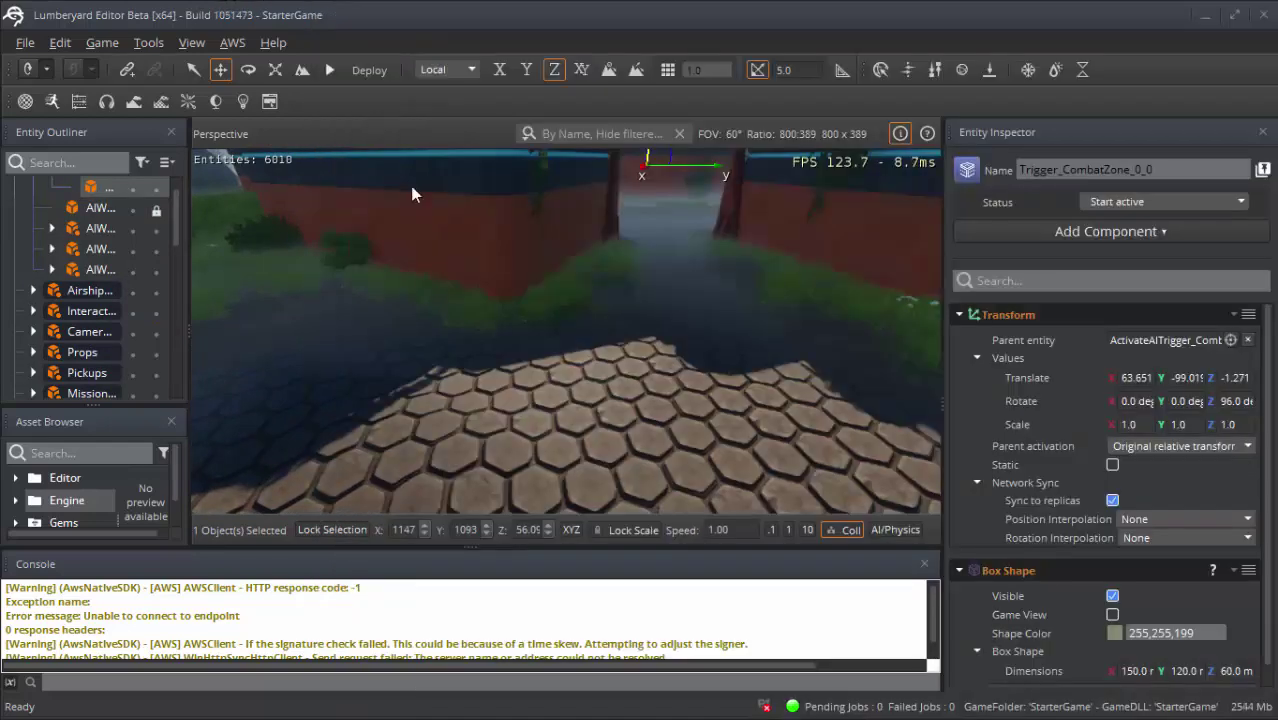
right_click(506, 396)
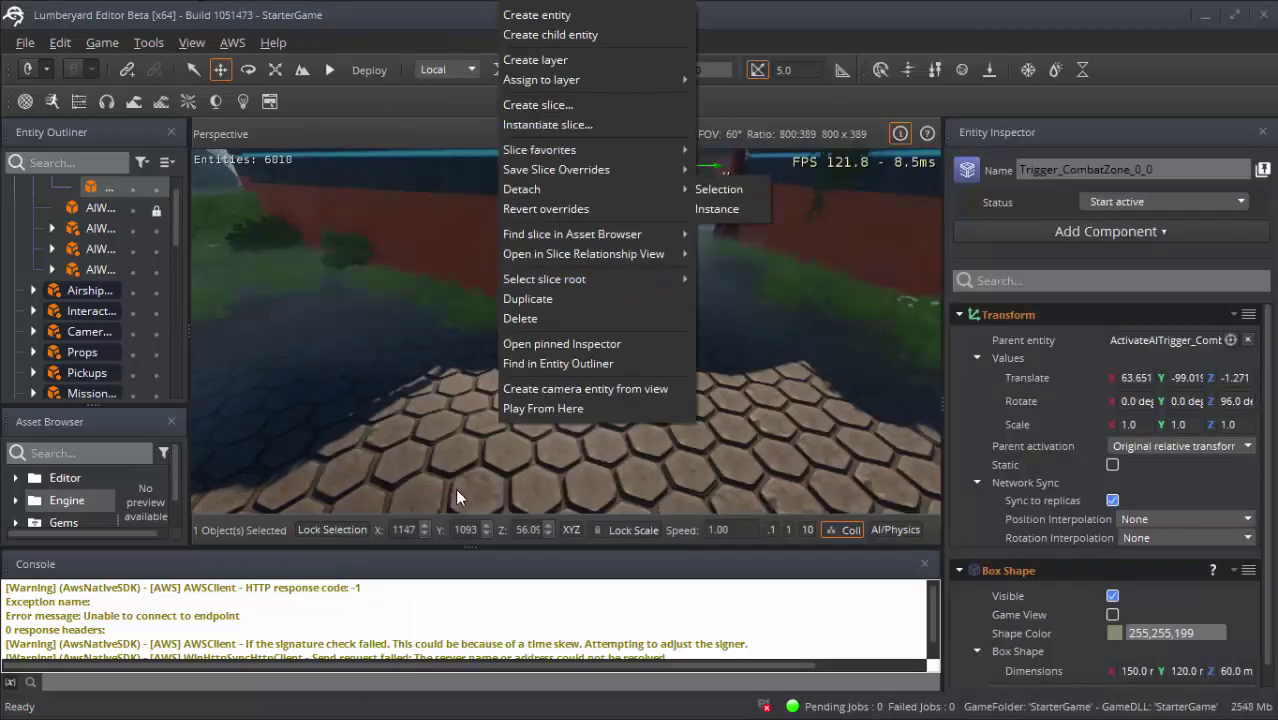
right_drag(456, 496, 430, 480)
- Create the empty entity Entity6011 on the courtyard floor and frame it in view
key(z)
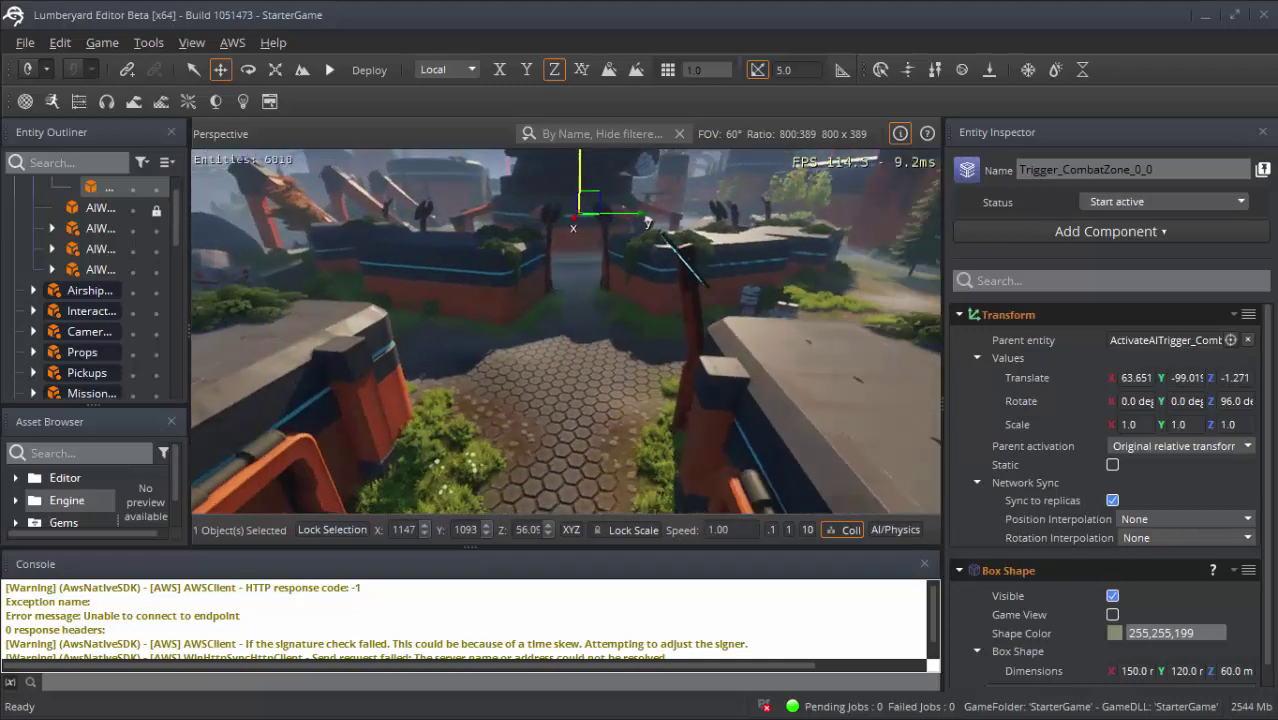
right_click(520, 372)
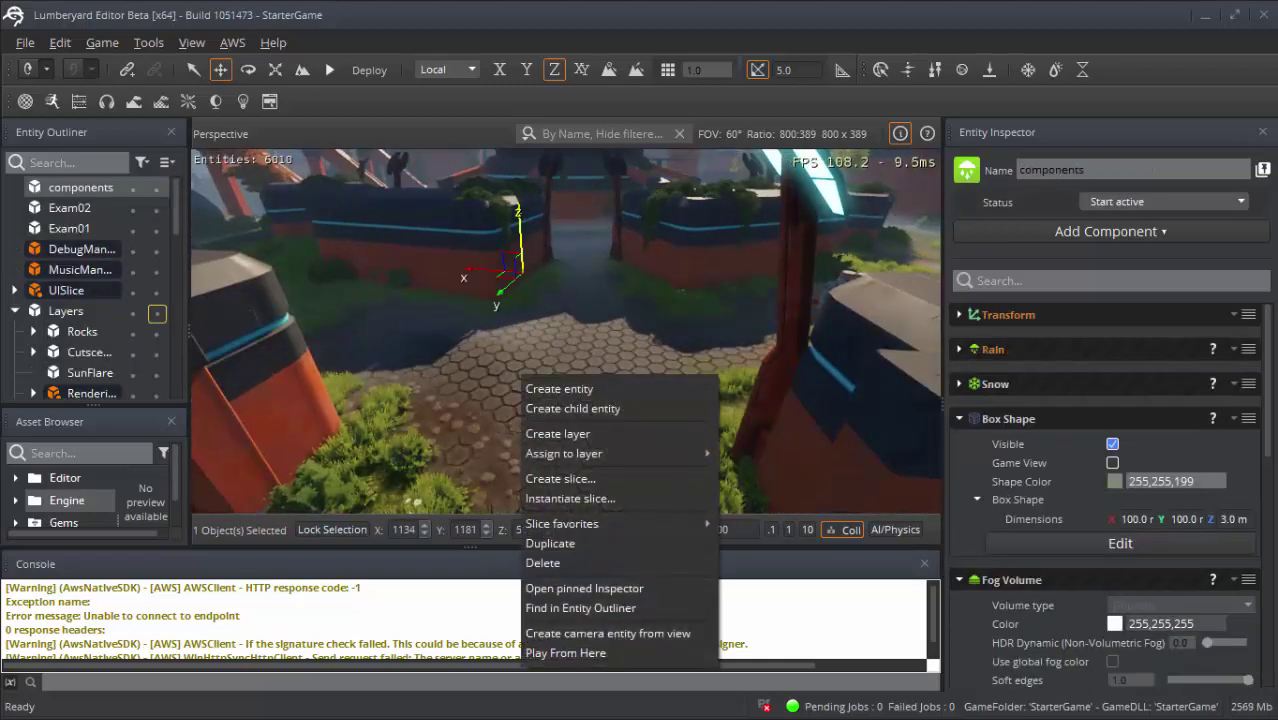
mouse_move(547, 526)
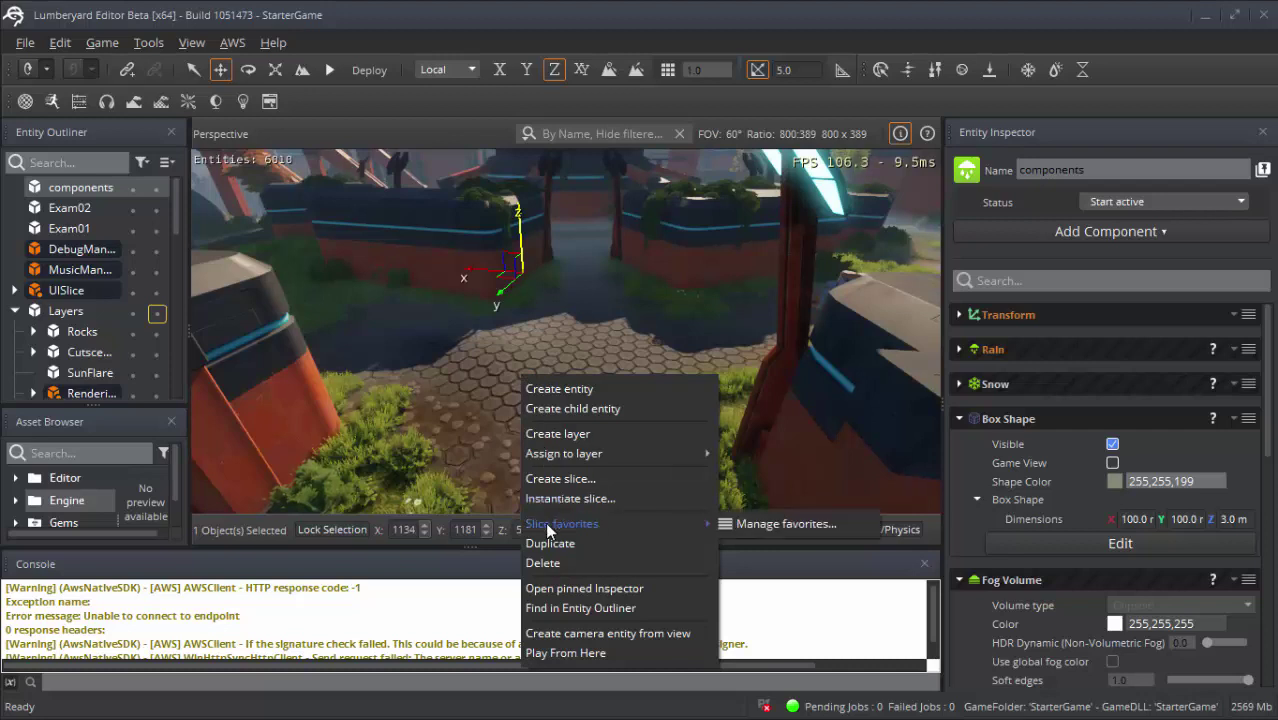
mouse_move(565, 453)
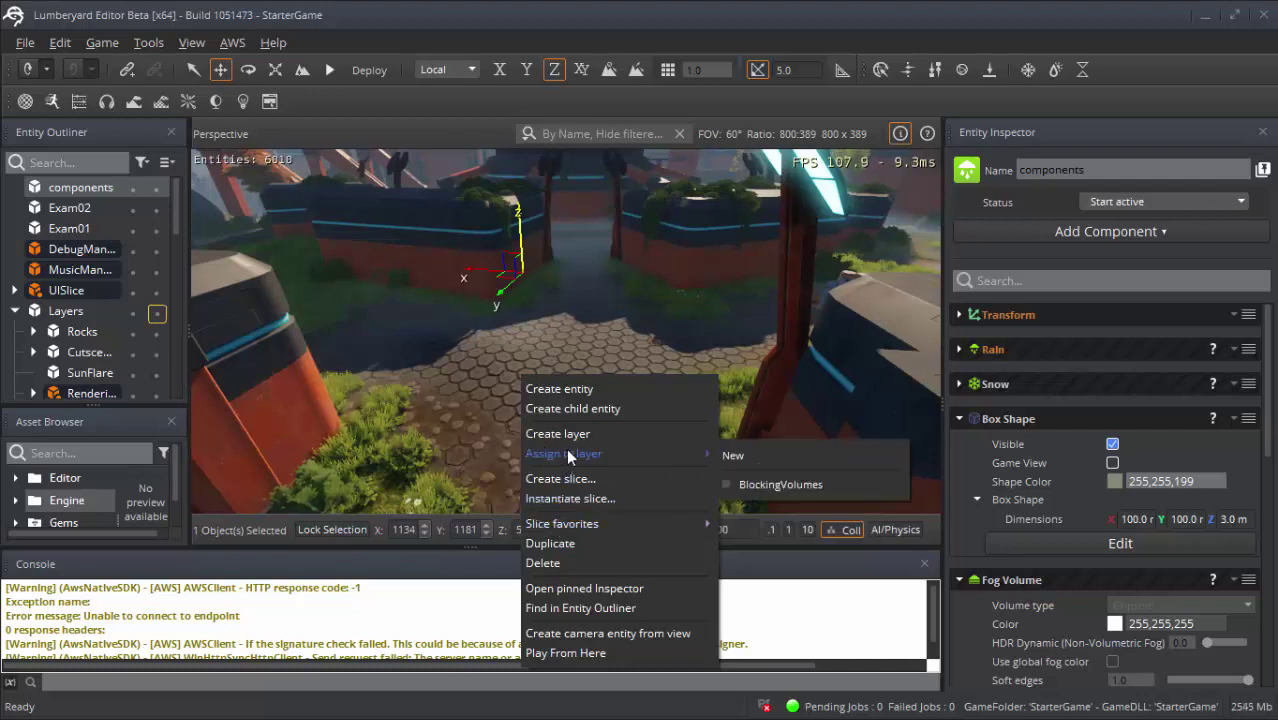
click(577, 392)
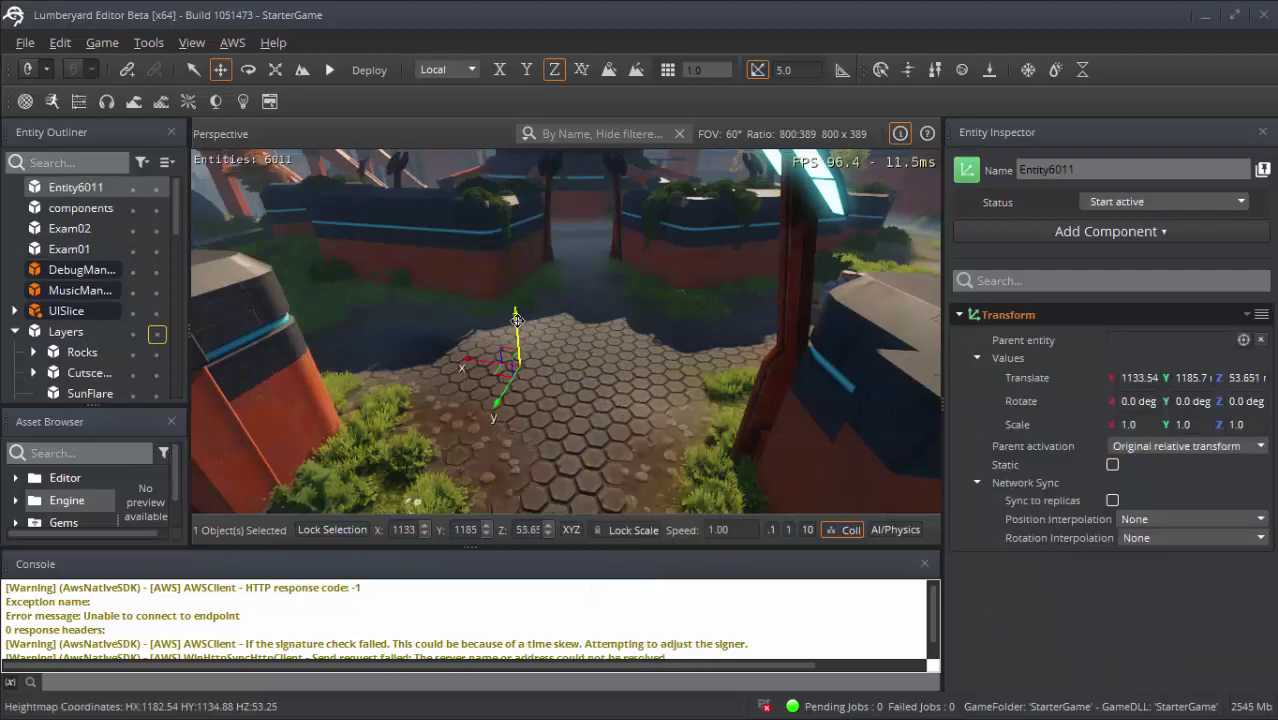
key(z)
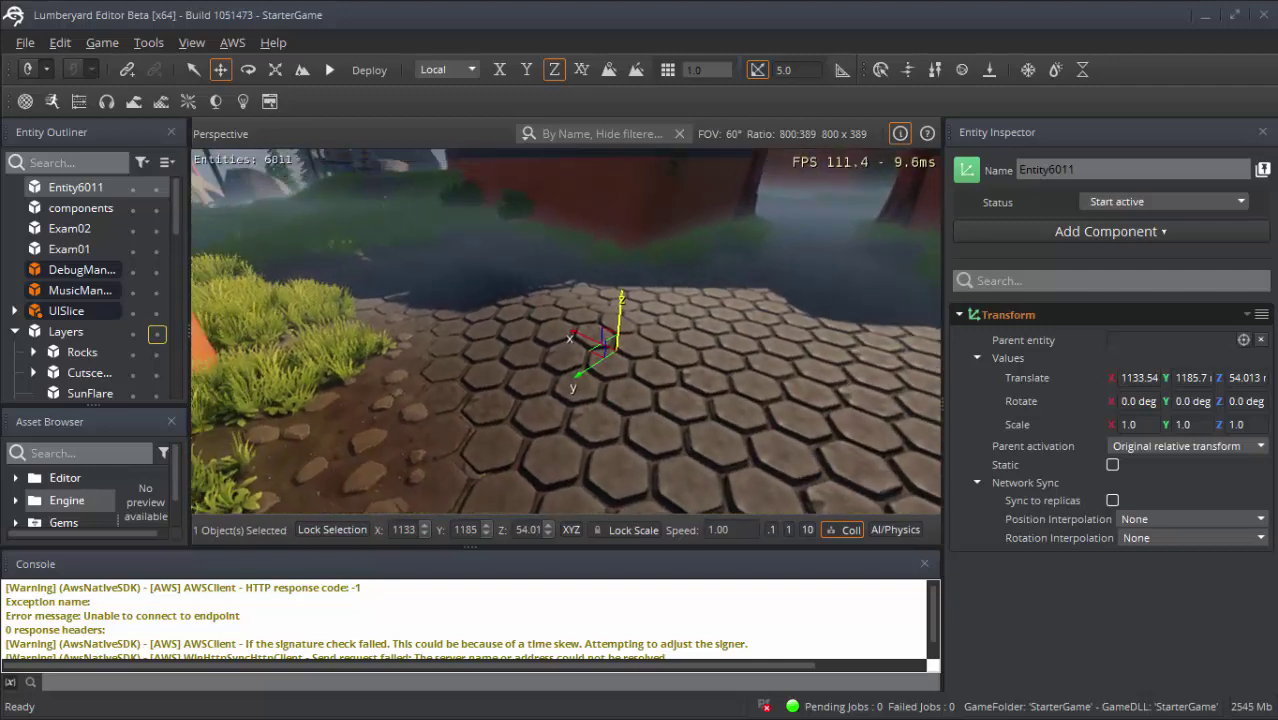
click(1048, 232)
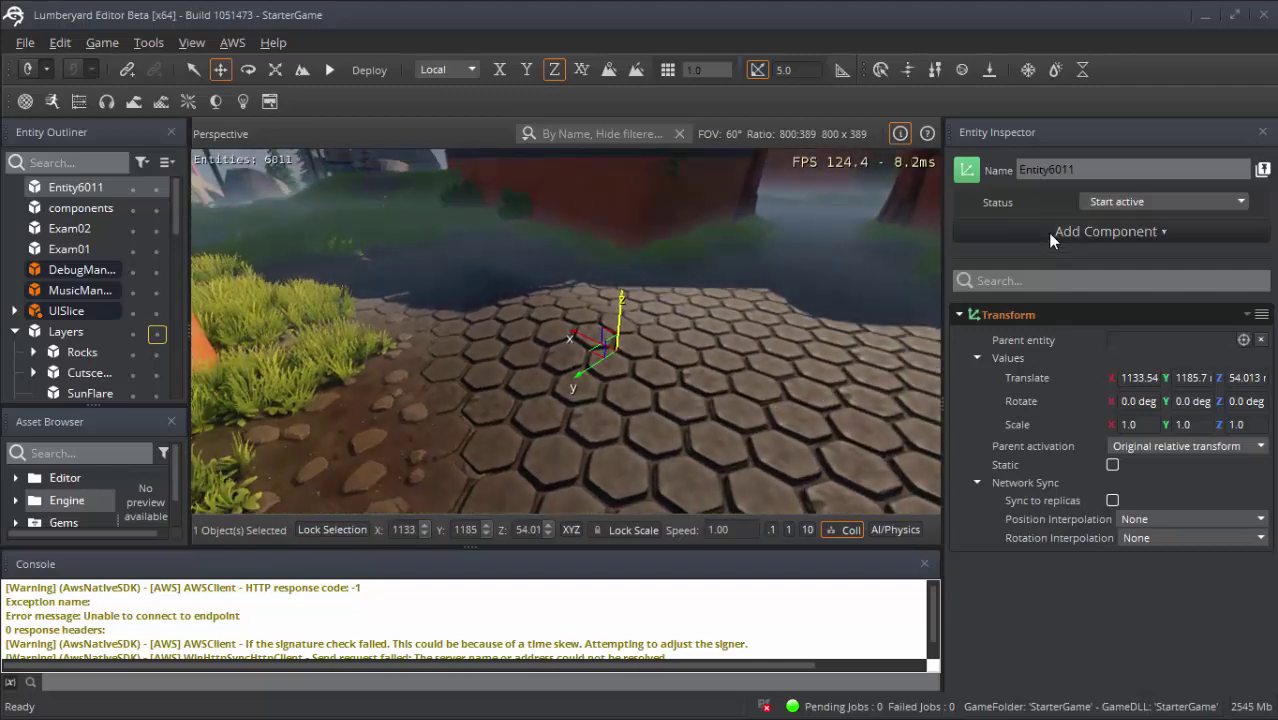
- Add a Decal component, try On Terrain and Static Objects and On Terrain, then return to Planar
text(decal)
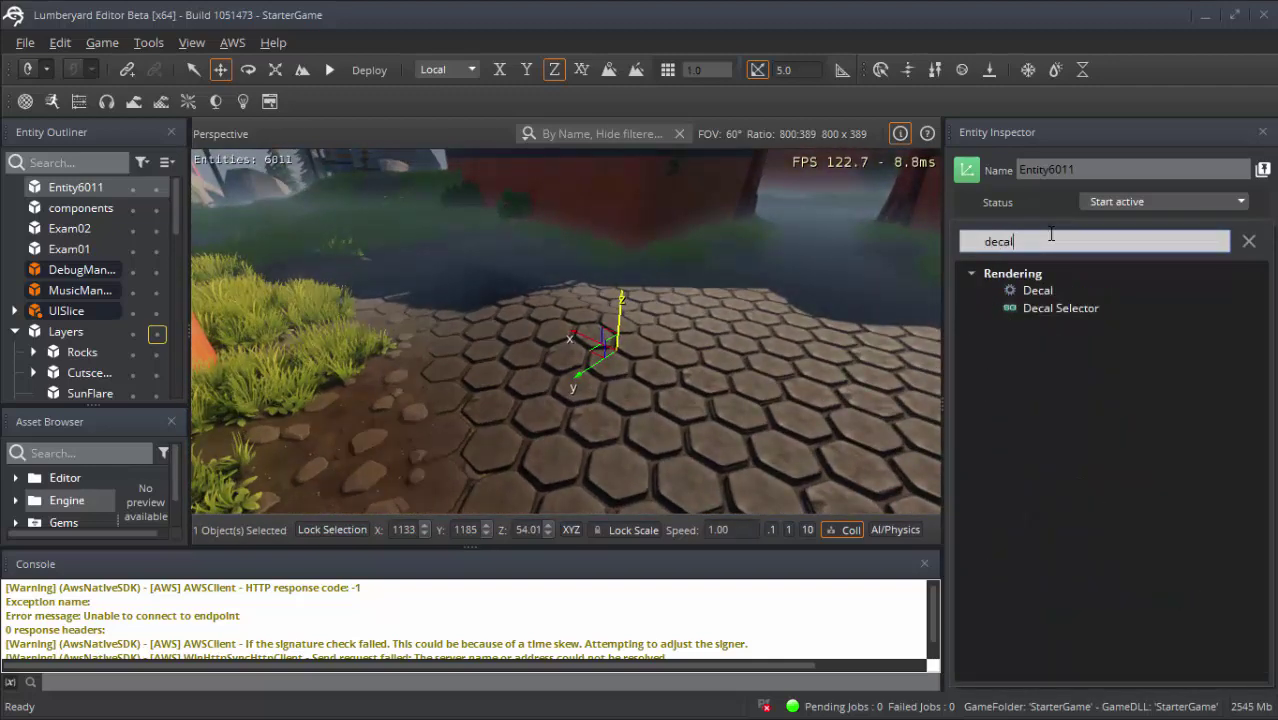
click(1020, 290)
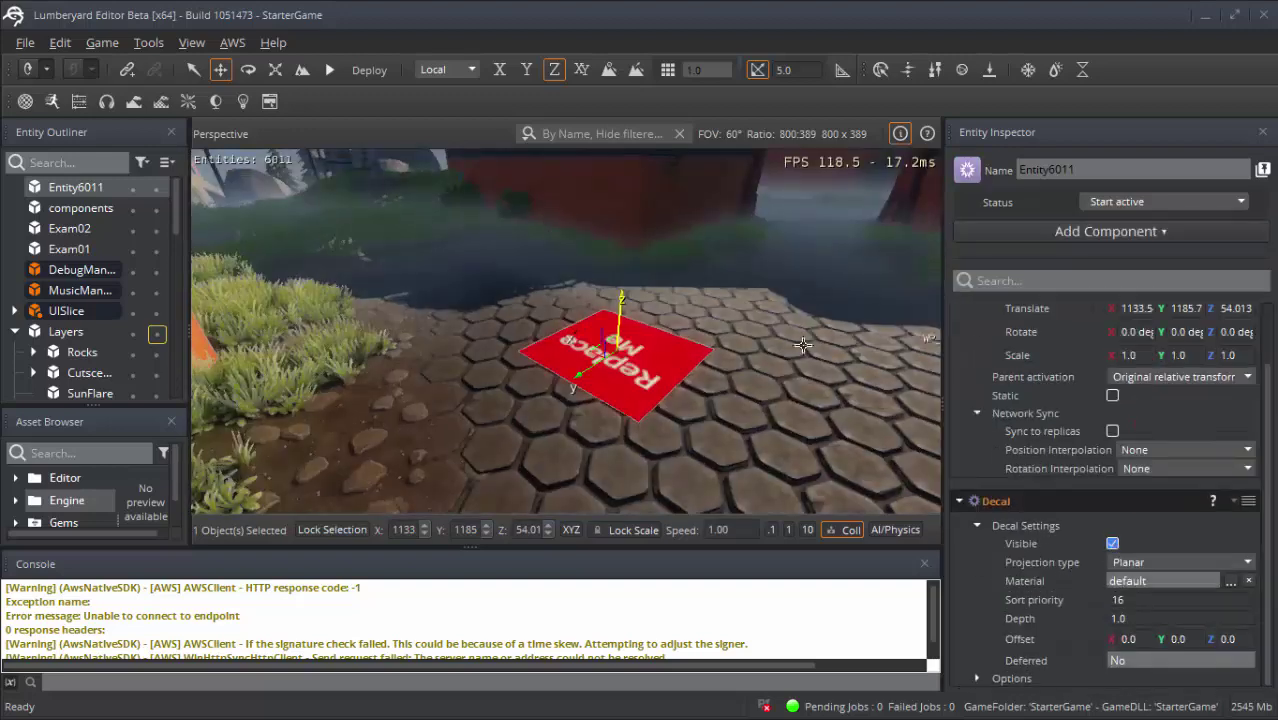
scroll(656, 360, up, 2)
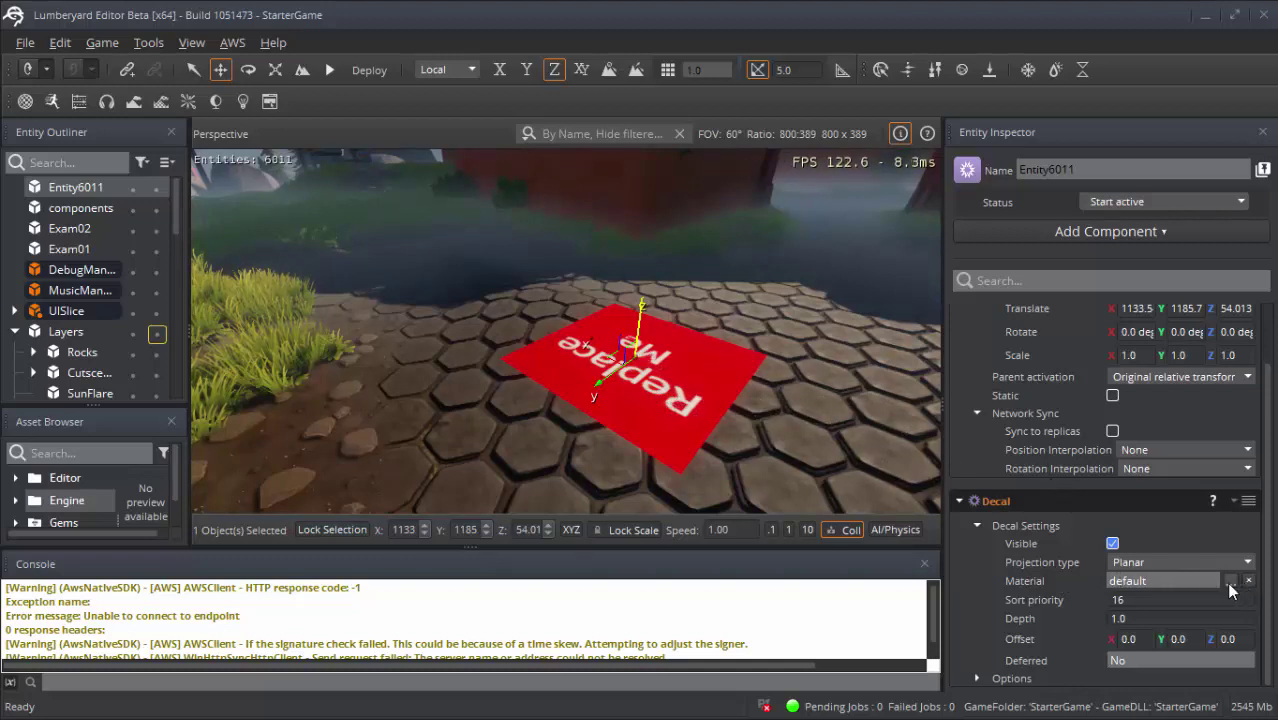
click(1150, 561)
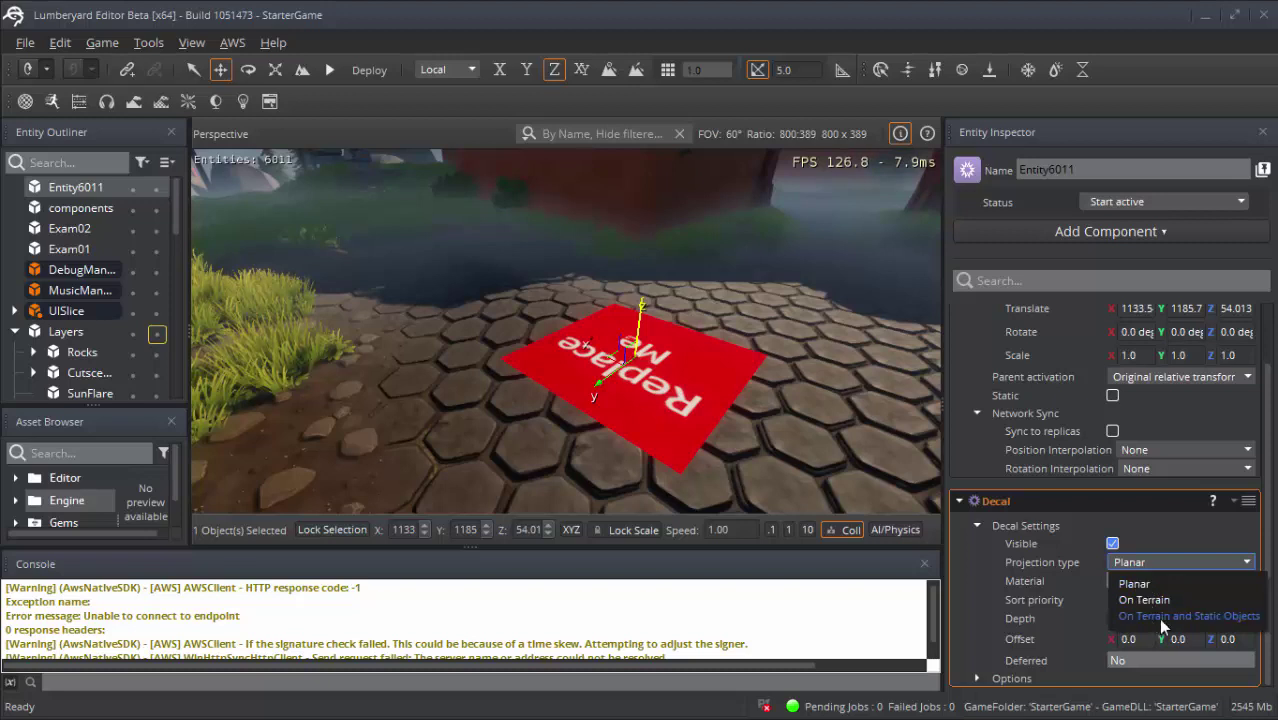
click(1172, 618)
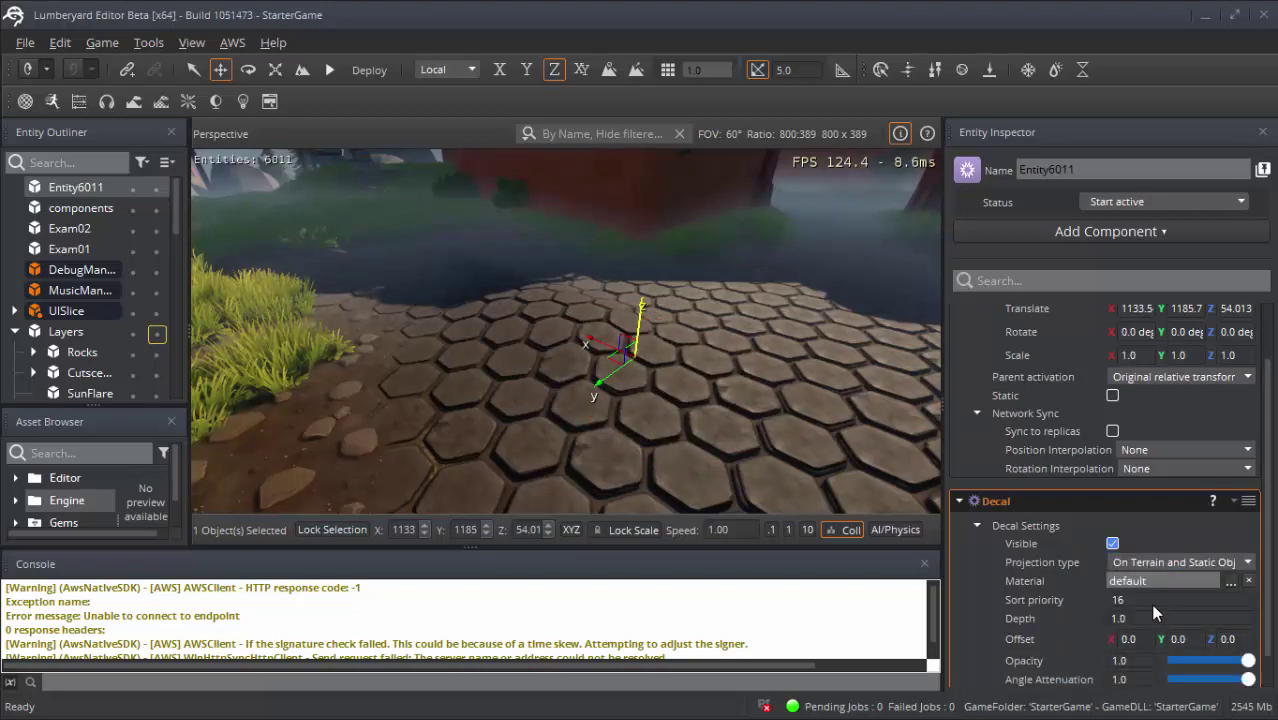
click(1140, 562)
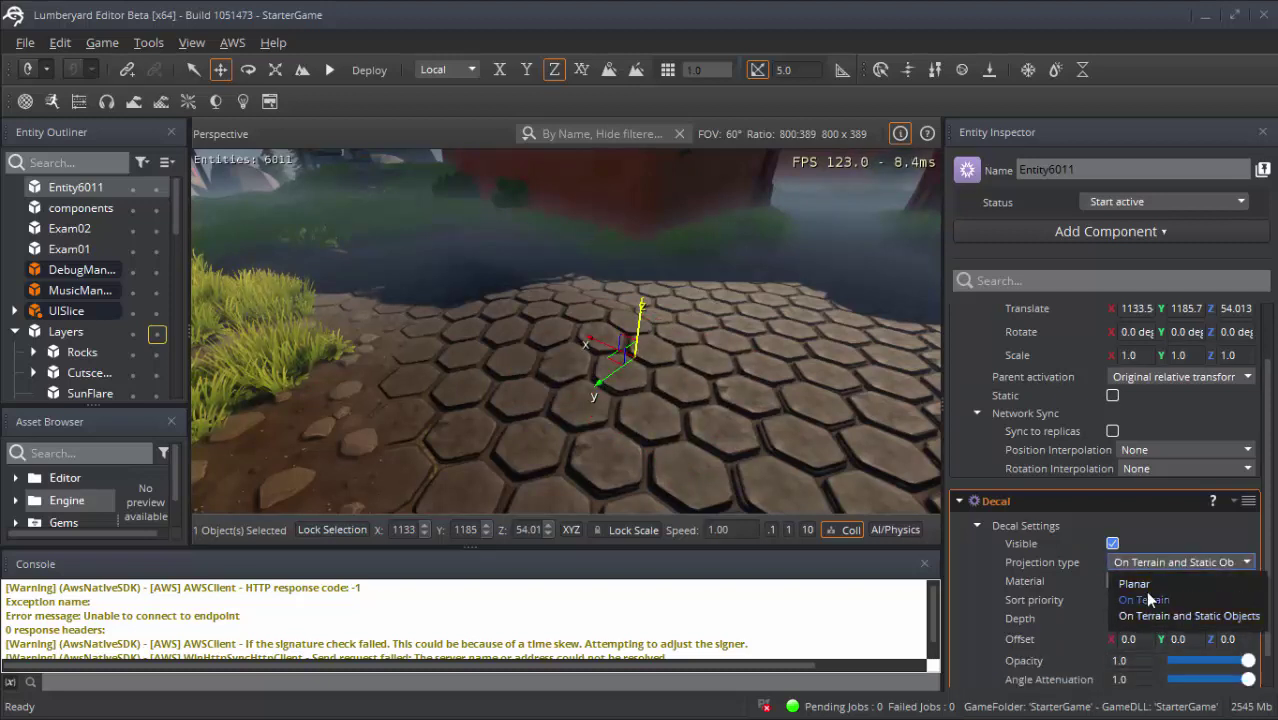
click(1149, 599)
click(1140, 562)
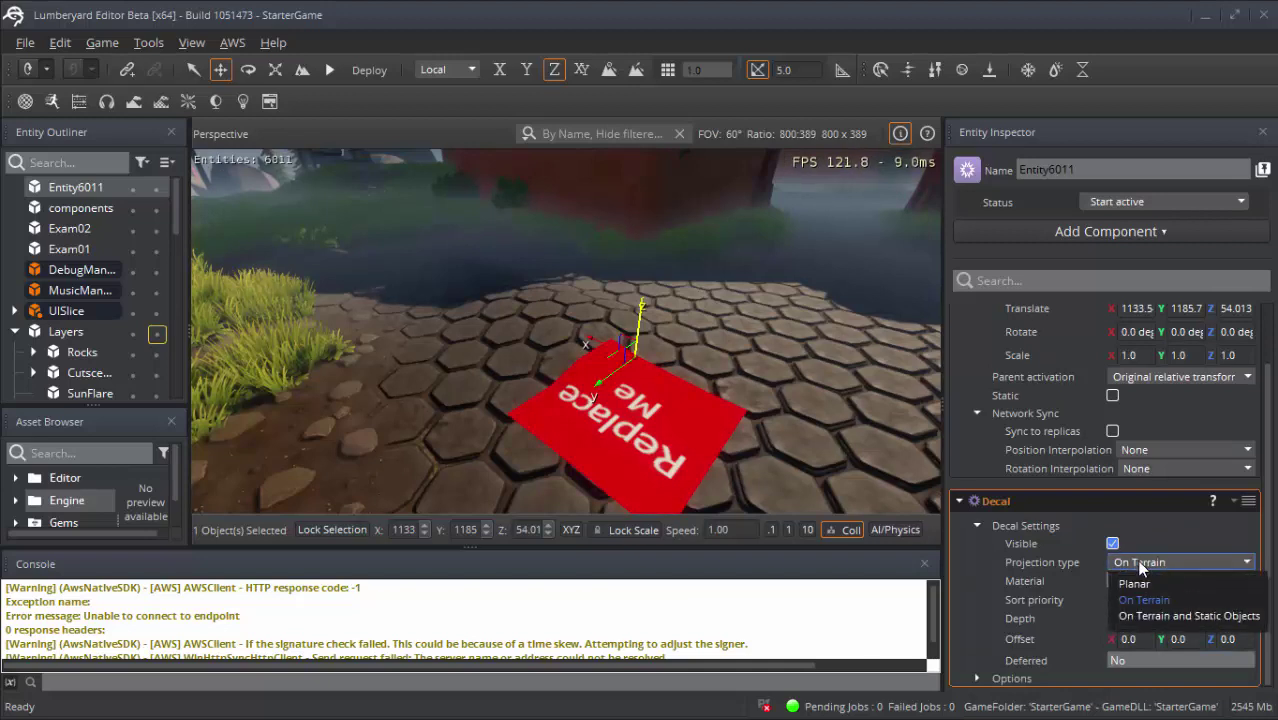
click(1140, 581)
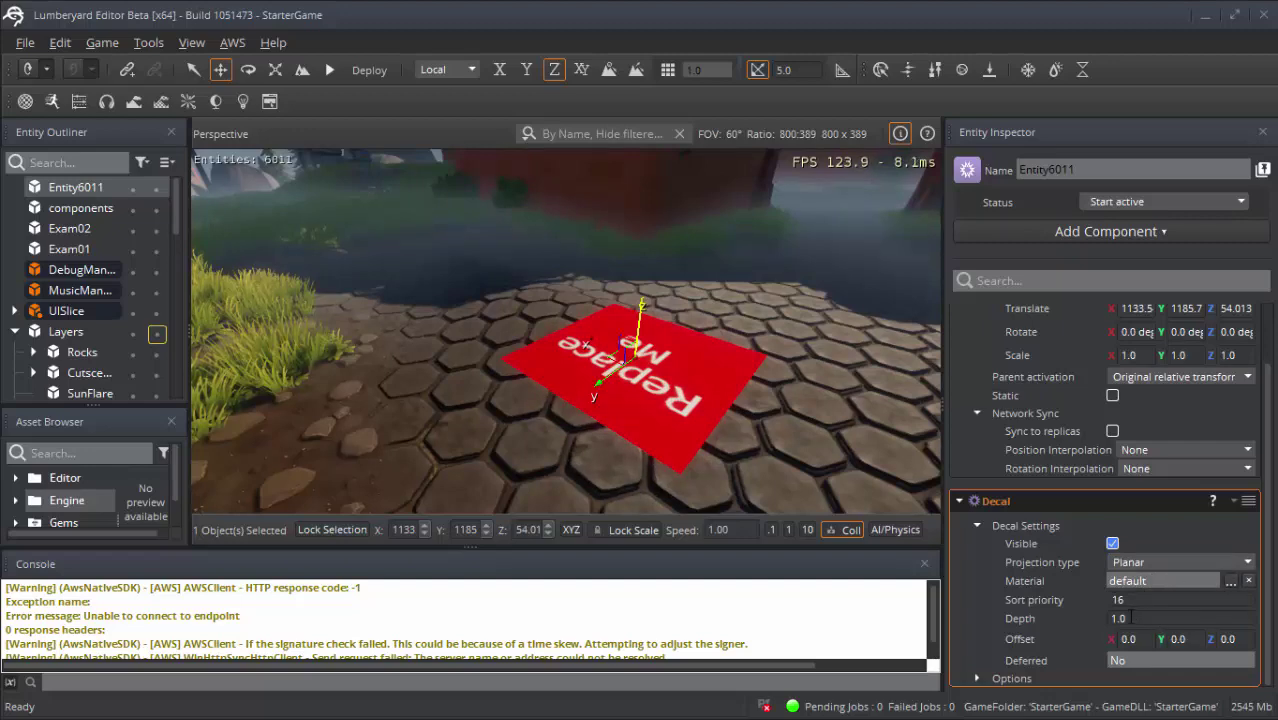
- Assign decal_scorch_01 as the decal material and lower the entity slightly toward the floor
click(1231, 581)
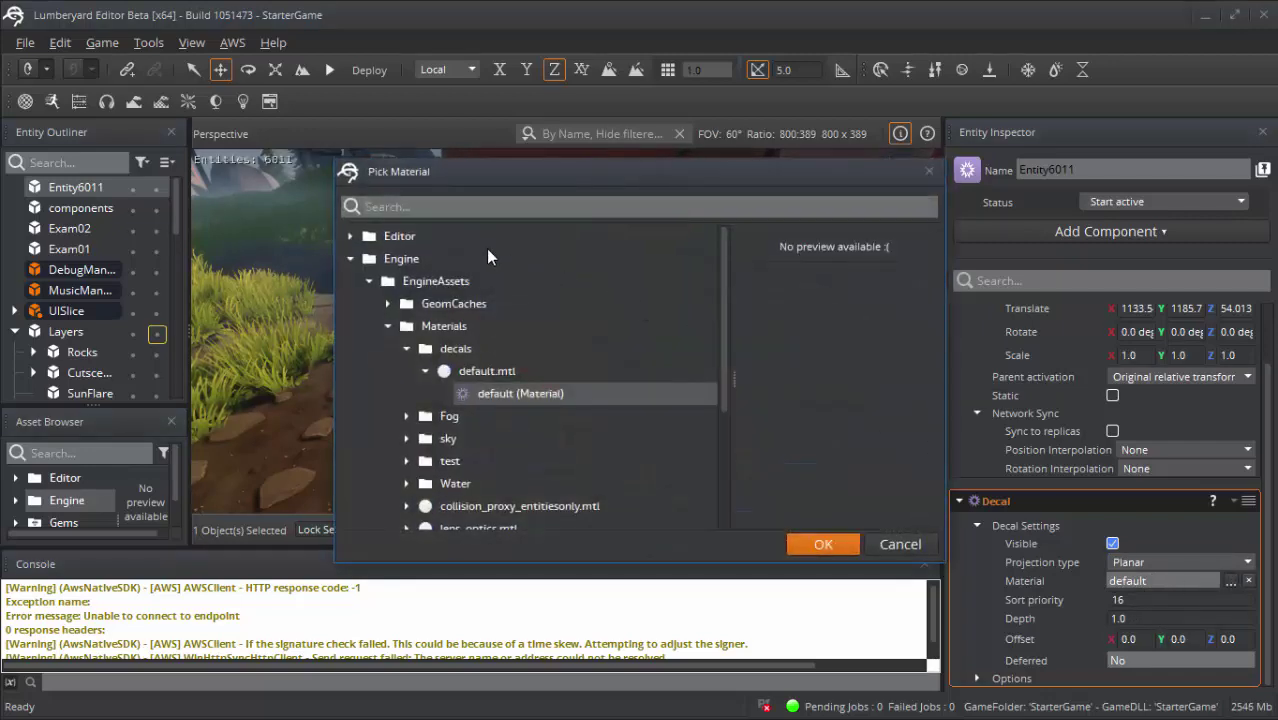
text(decal)
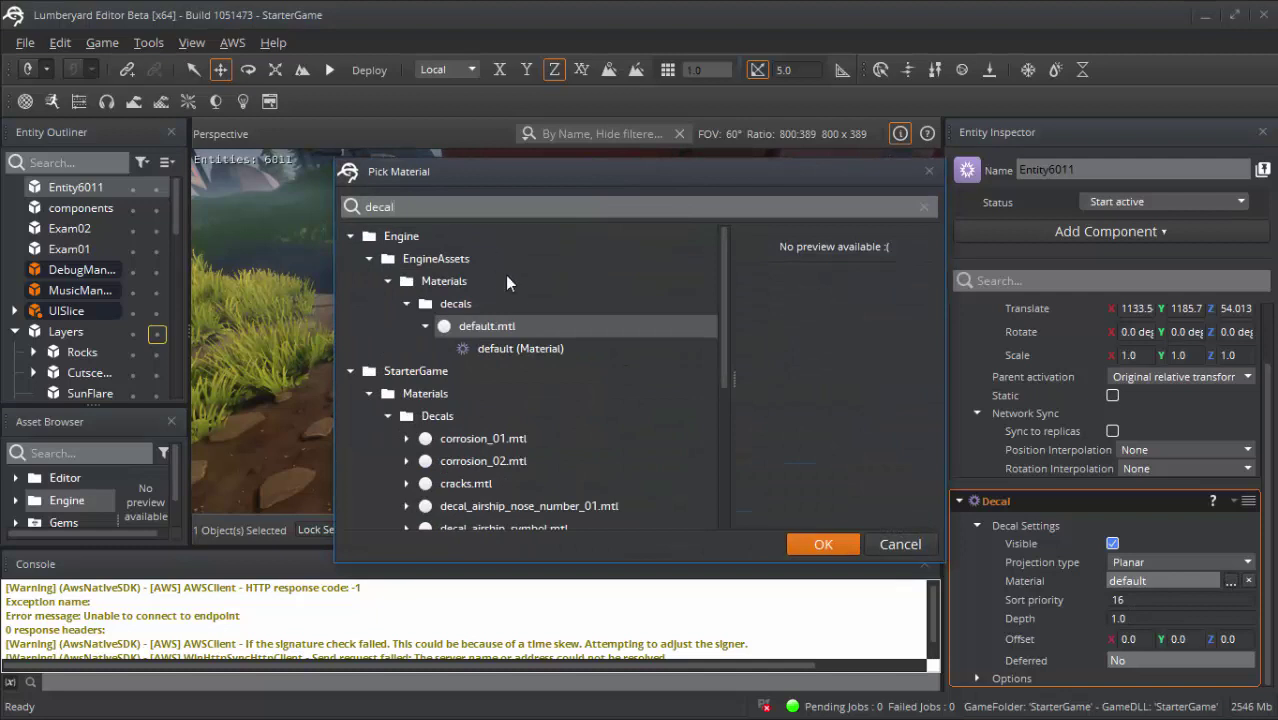
scroll(518, 349, down, 2)
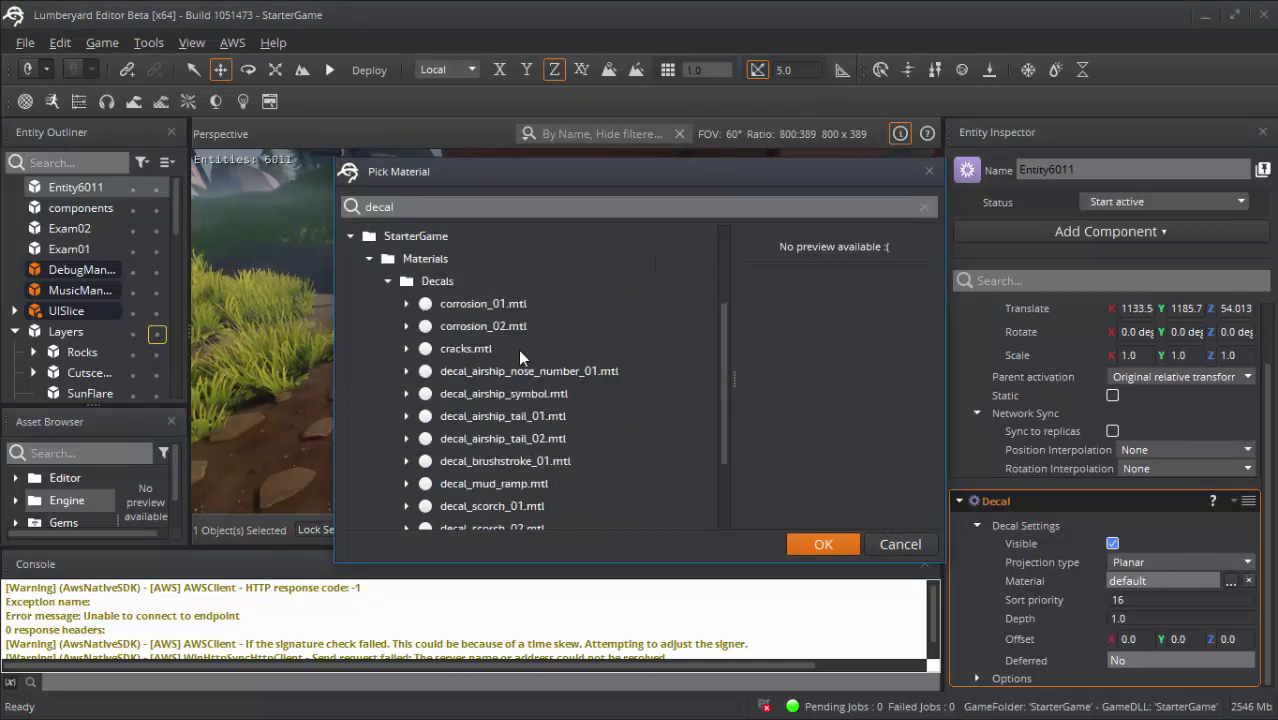
scroll(518, 349, down, 1)
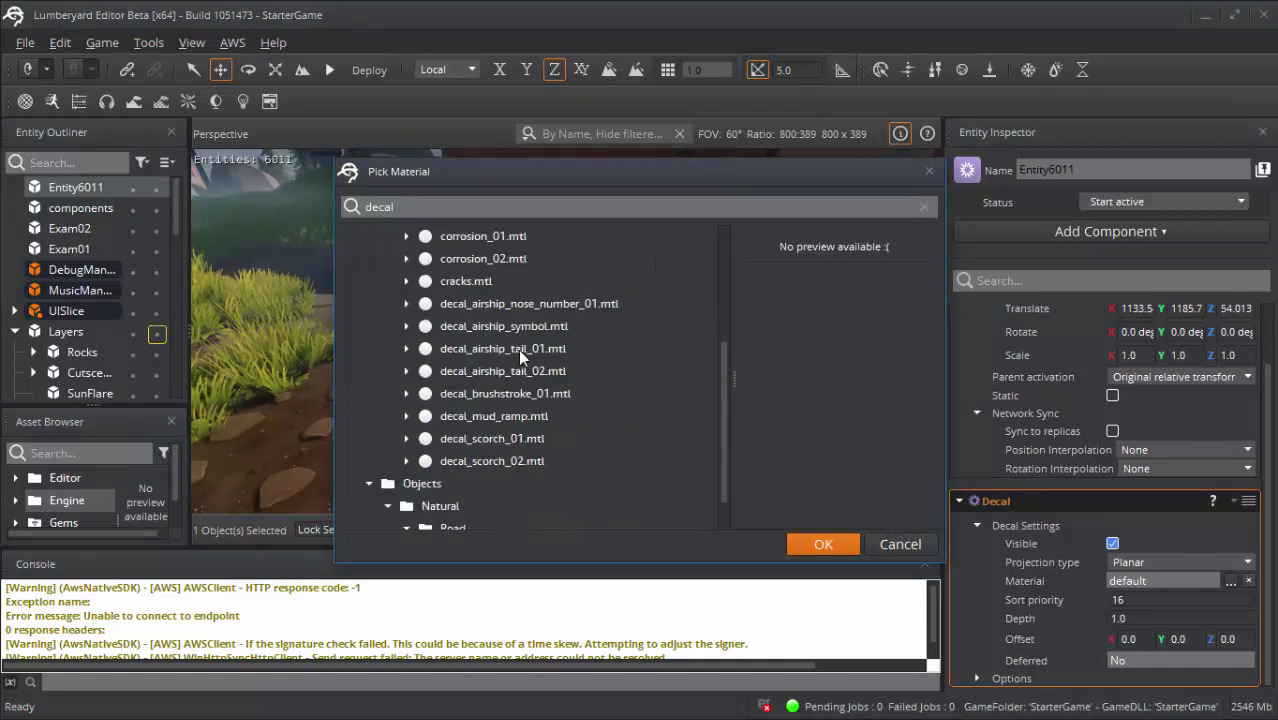
click(492, 438)
drag(548, 178, 858, 23)
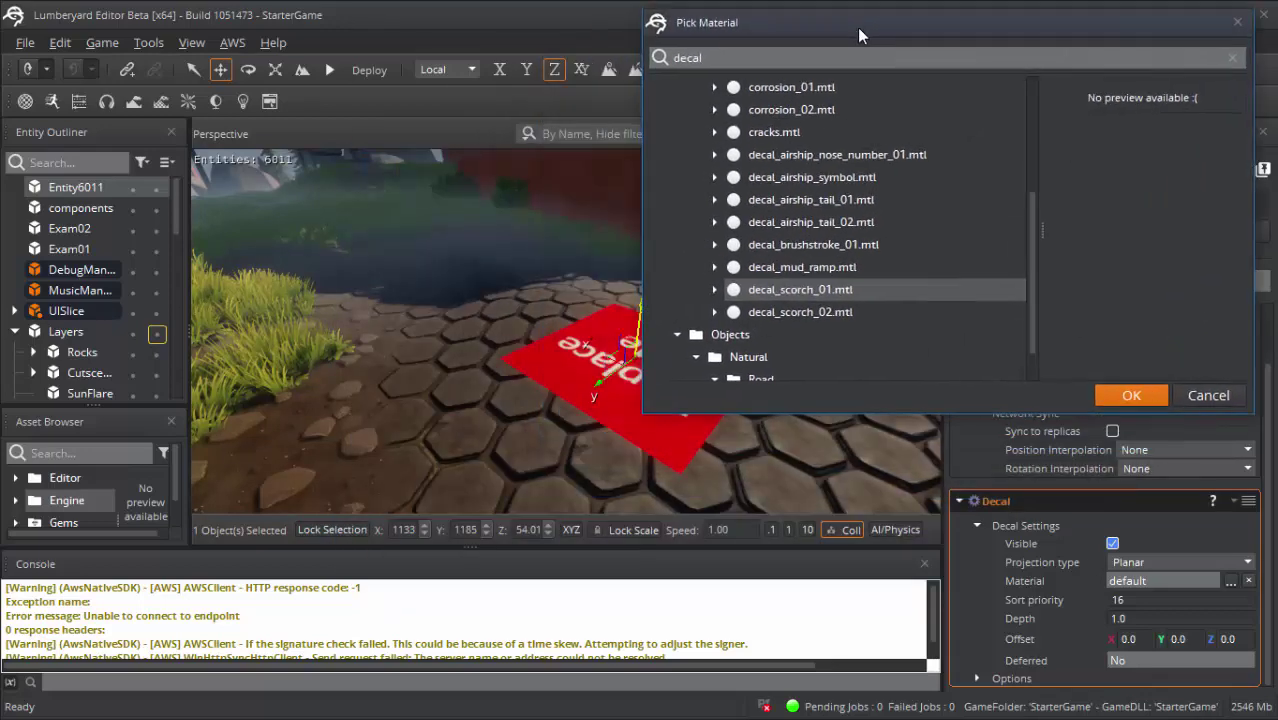
double_click(803, 285)
click(655, 364)
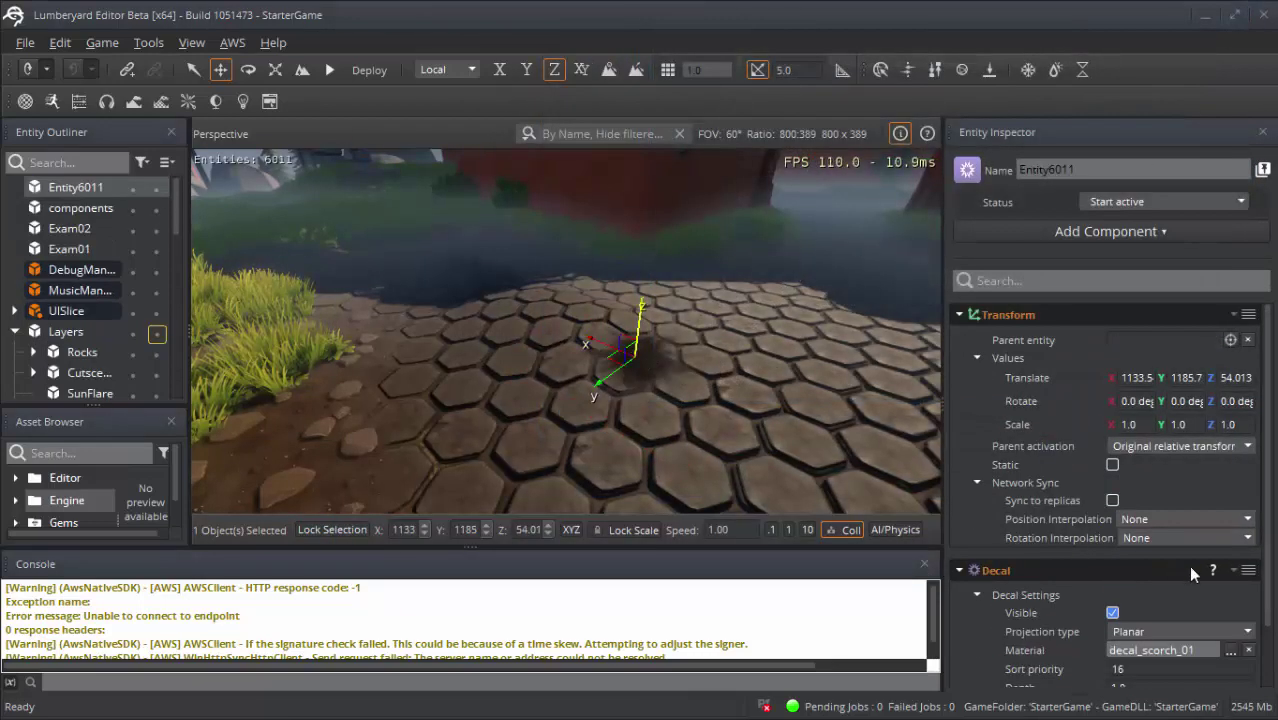
scroll(1210, 575, down, 1)
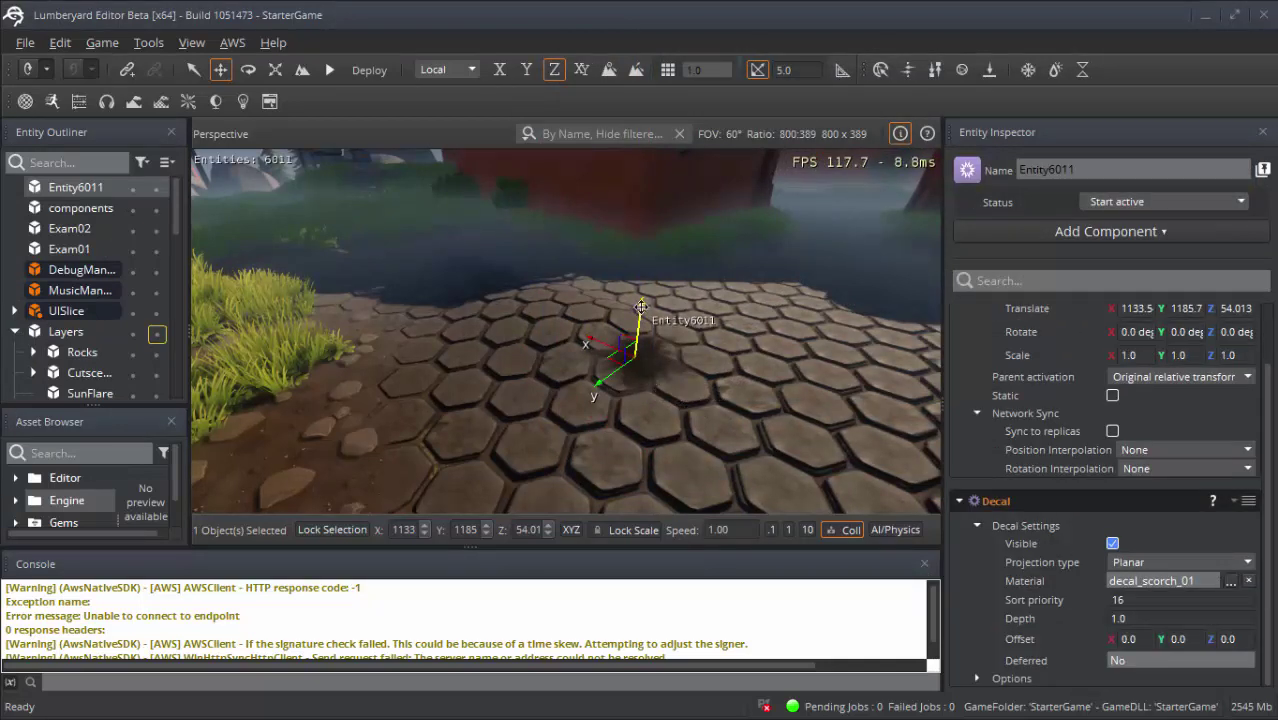
mouse_move(640, 342)
mouse_down()
mouse_move(637, 403)
mouse_move(637, 372)
mouse_up()
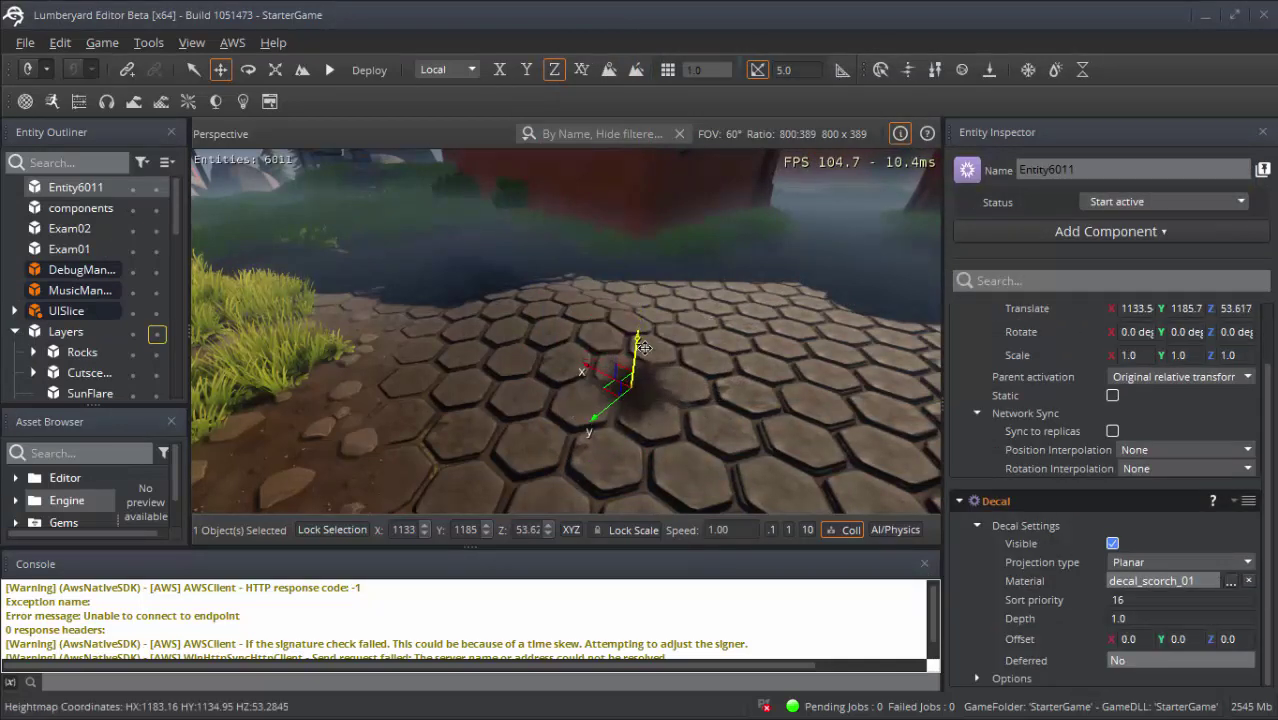
- Apply corrosion_02 as the Decal material
click(1230, 580)
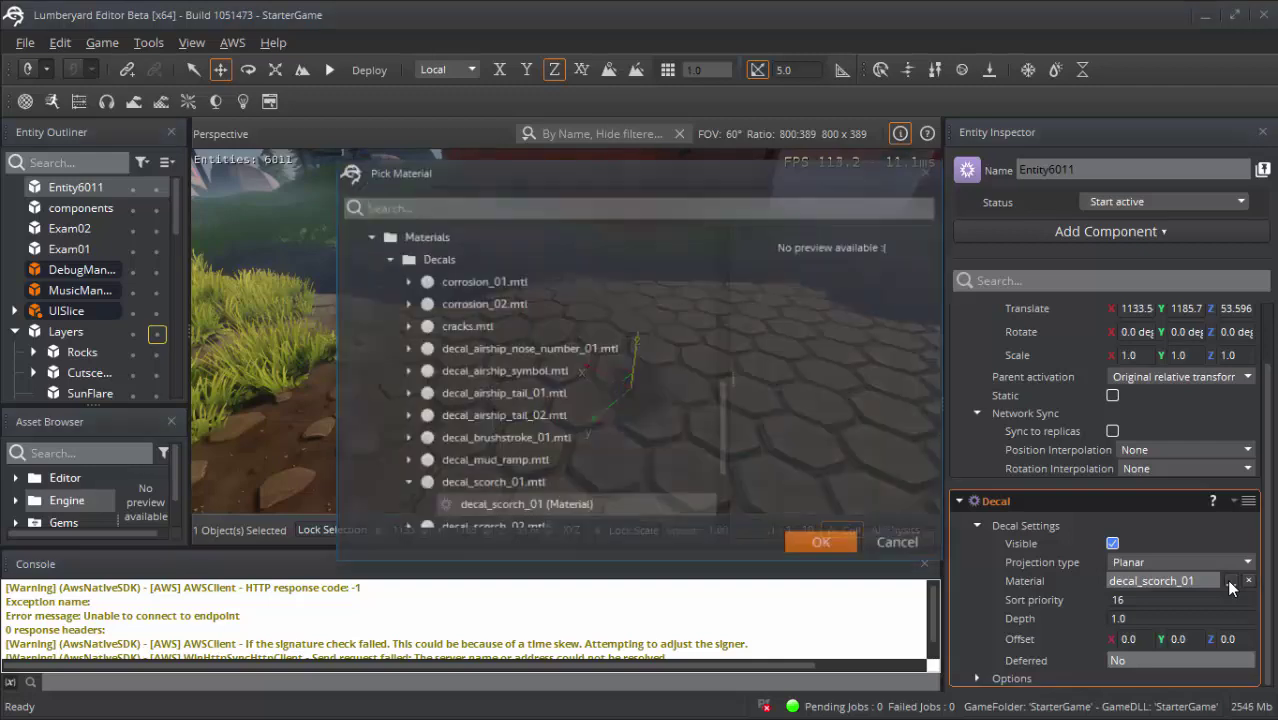
mouse_move(625, 165)
mouse_down()
mouse_move(811, 81)
mouse_move(592, 545)
mouse_move(704, 291)
mouse_up()
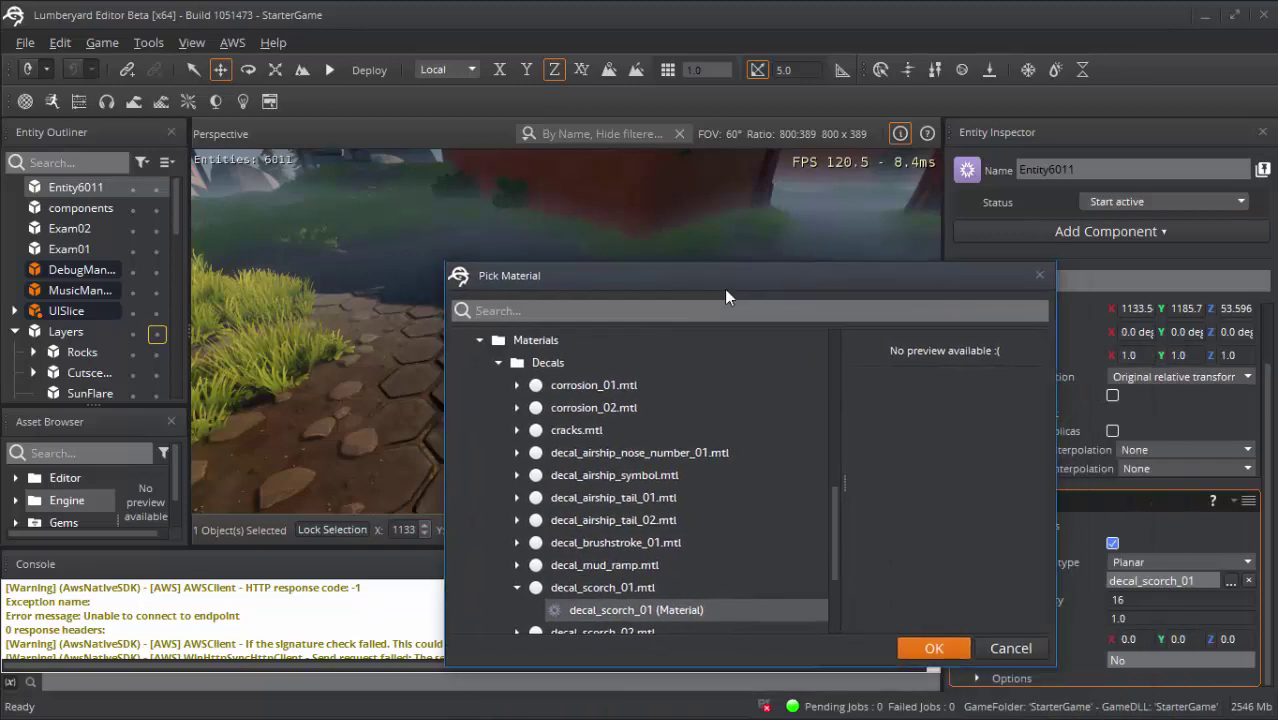
click(1039, 275)
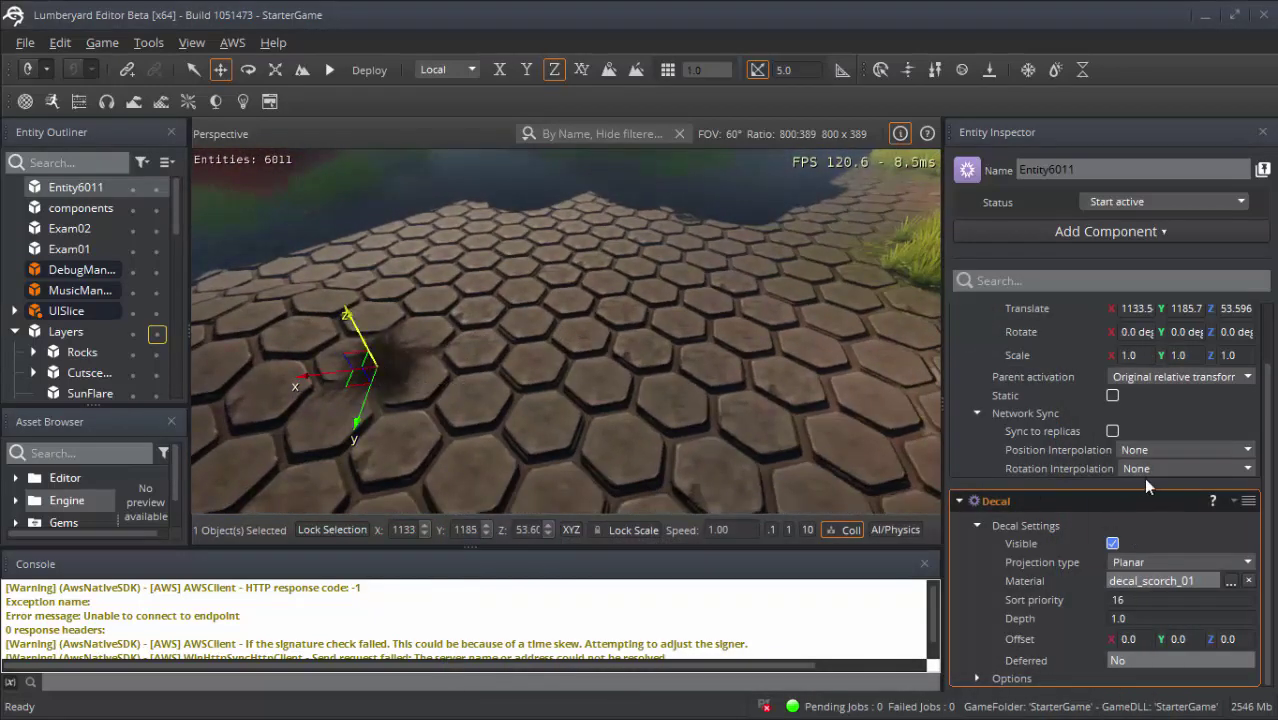
click(1229, 586)
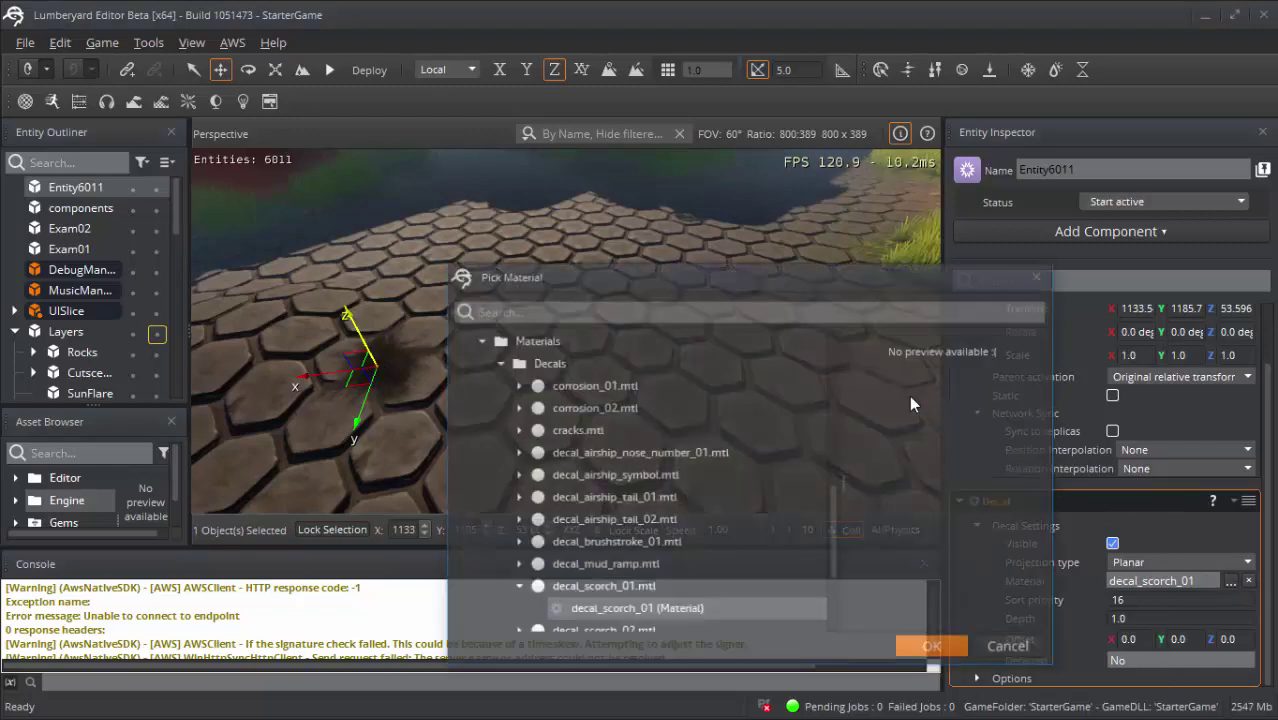
drag(665, 274, 724, 157)
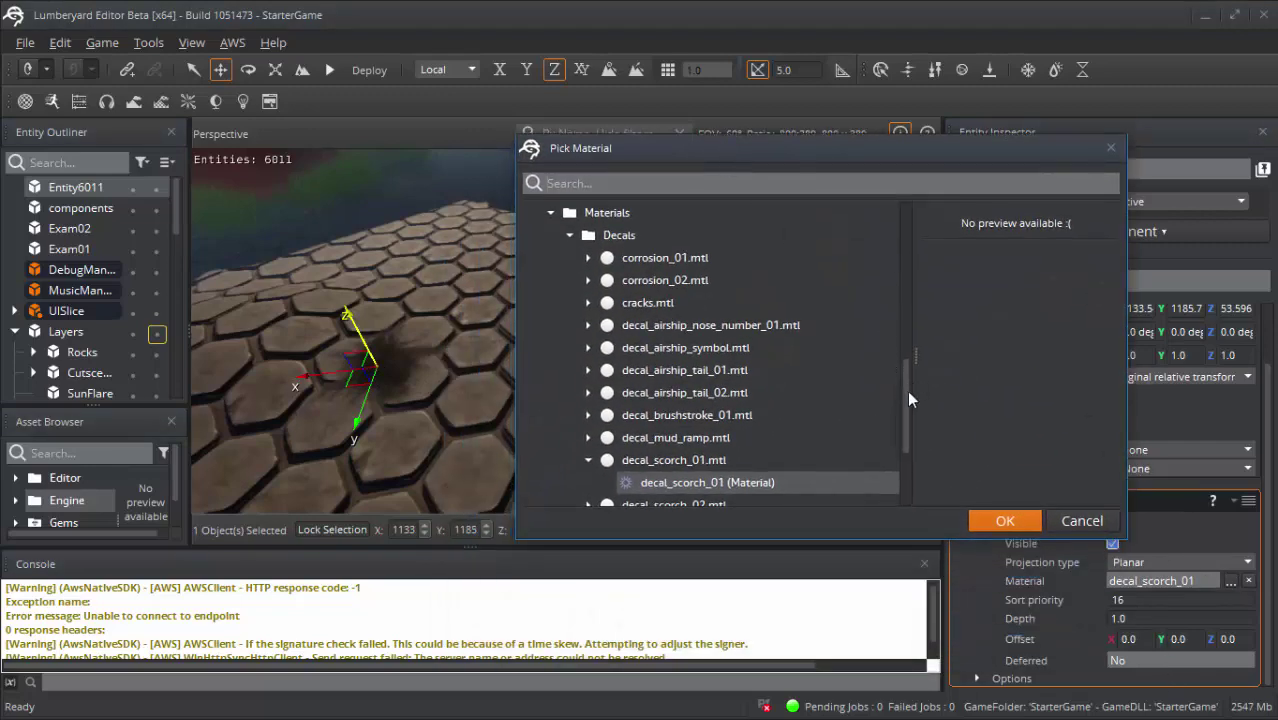
mouse_move(909, 399)
mouse_down()
mouse_move(911, 446)
mouse_move(918, 386)
mouse_up()
double_click(658, 281)
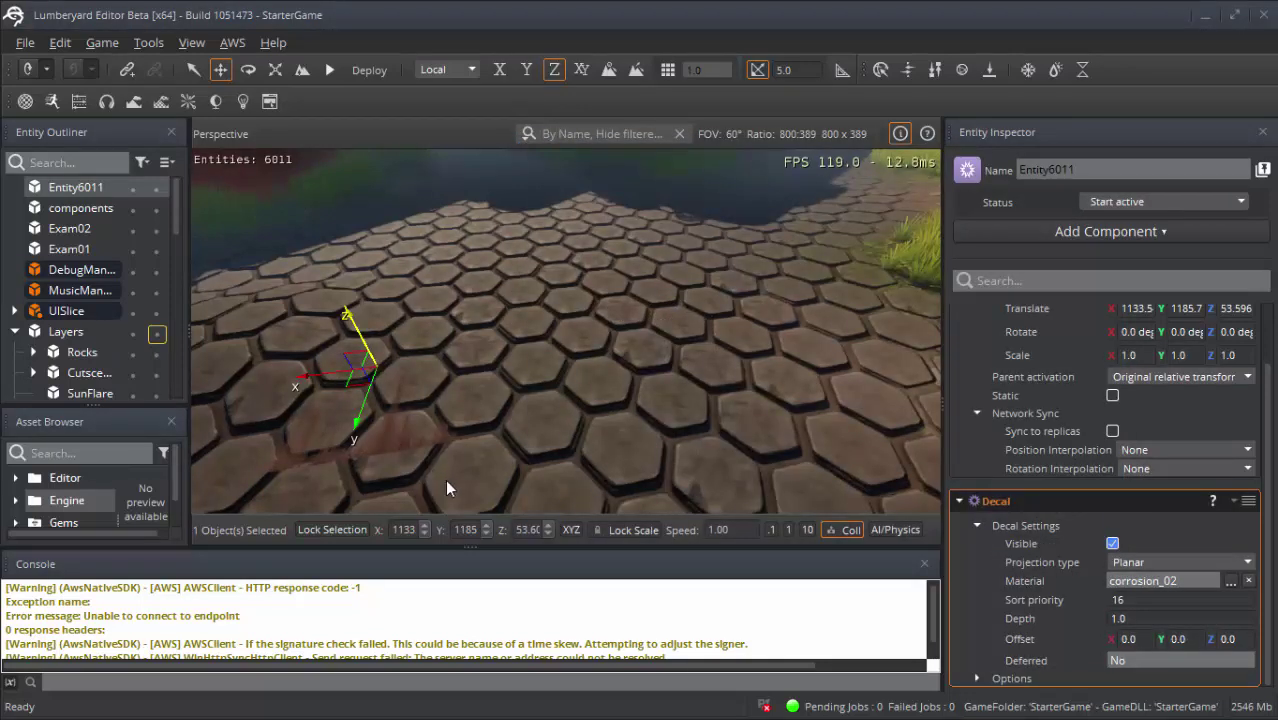
scroll(430, 385, up, 5)
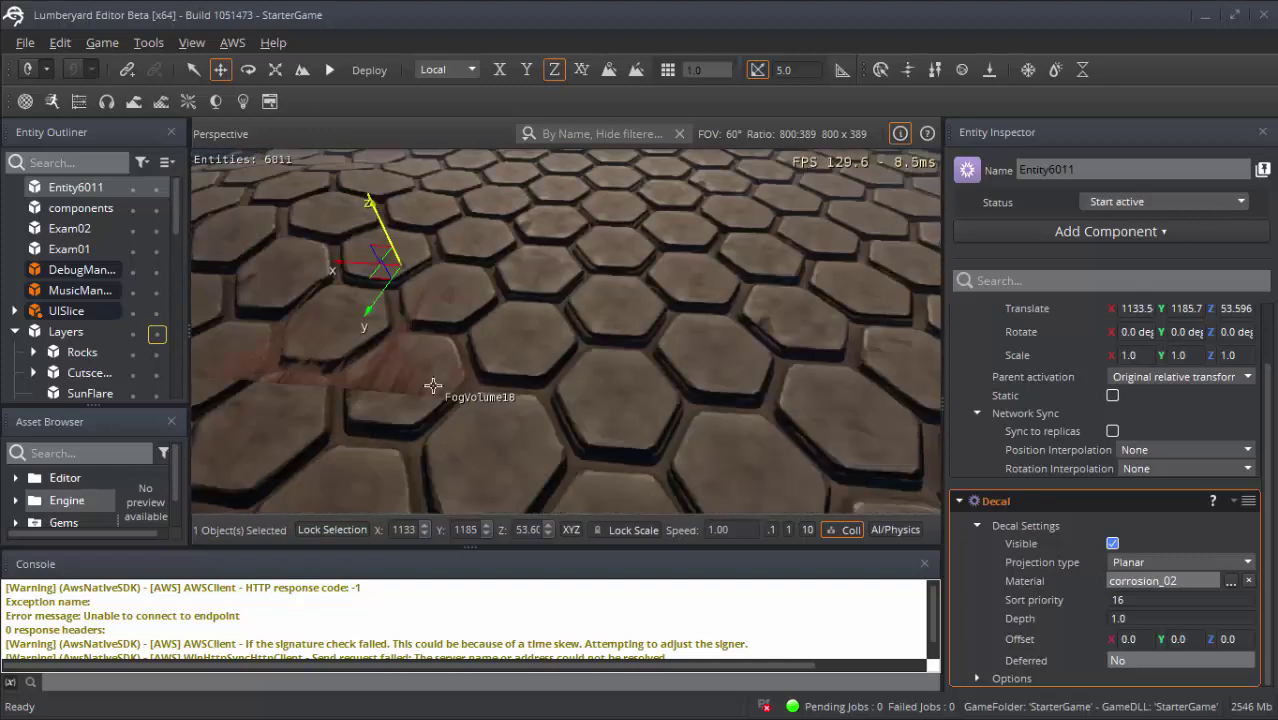
scroll(429, 388, down, 3)
scroll(412, 370, down, 3)
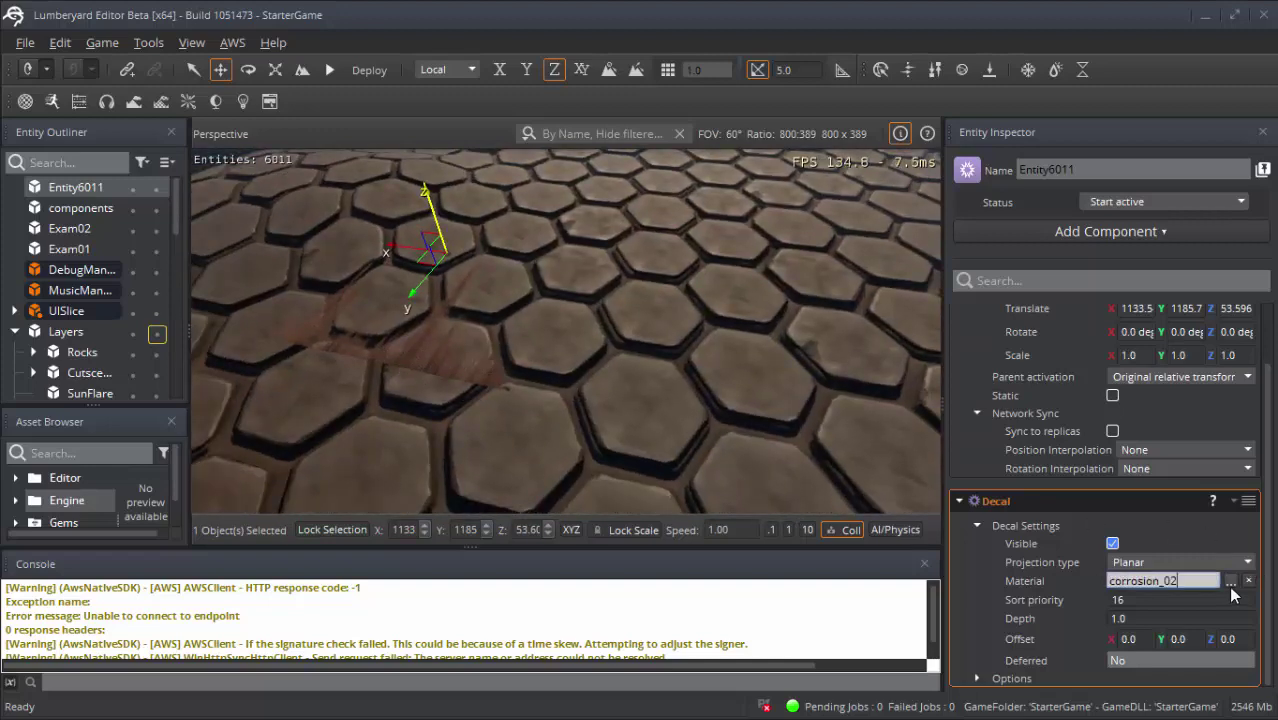
- Swap the Decal material to cracks, then to decal_airship_tail_02
click(1231, 582)
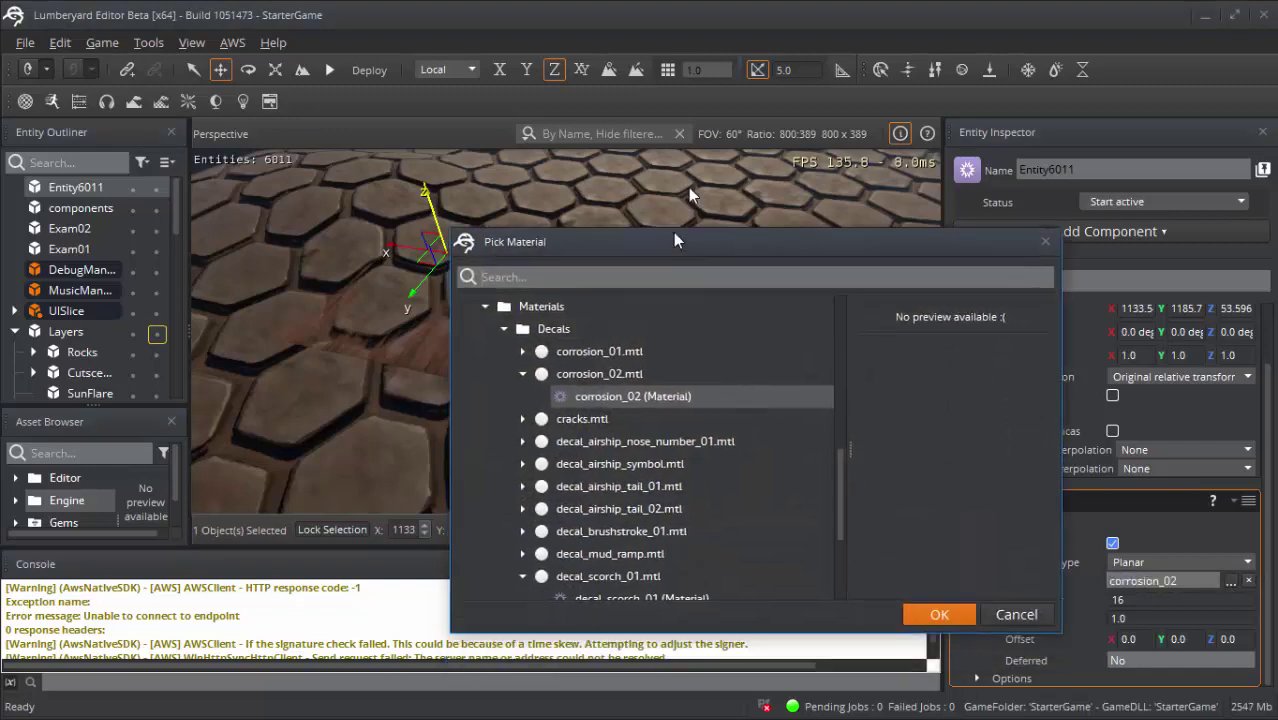
double_click(634, 315)
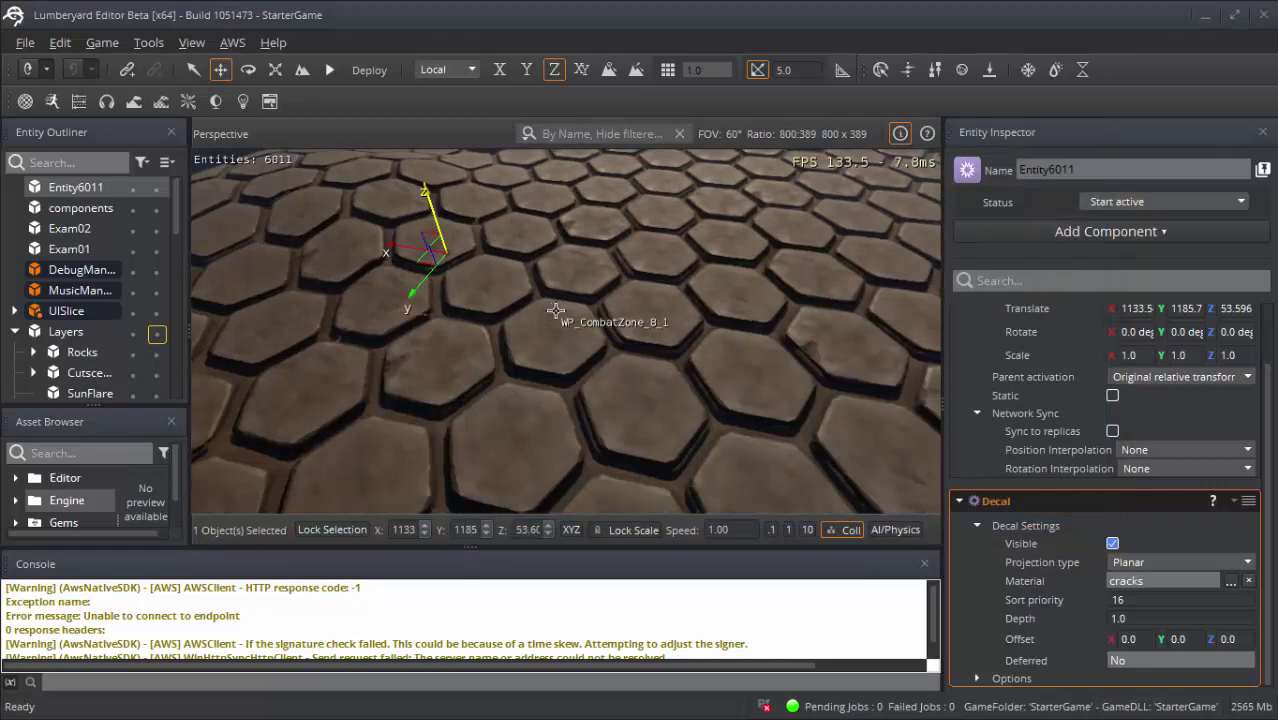
click(1231, 581)
scroll(630, 409, down, 2)
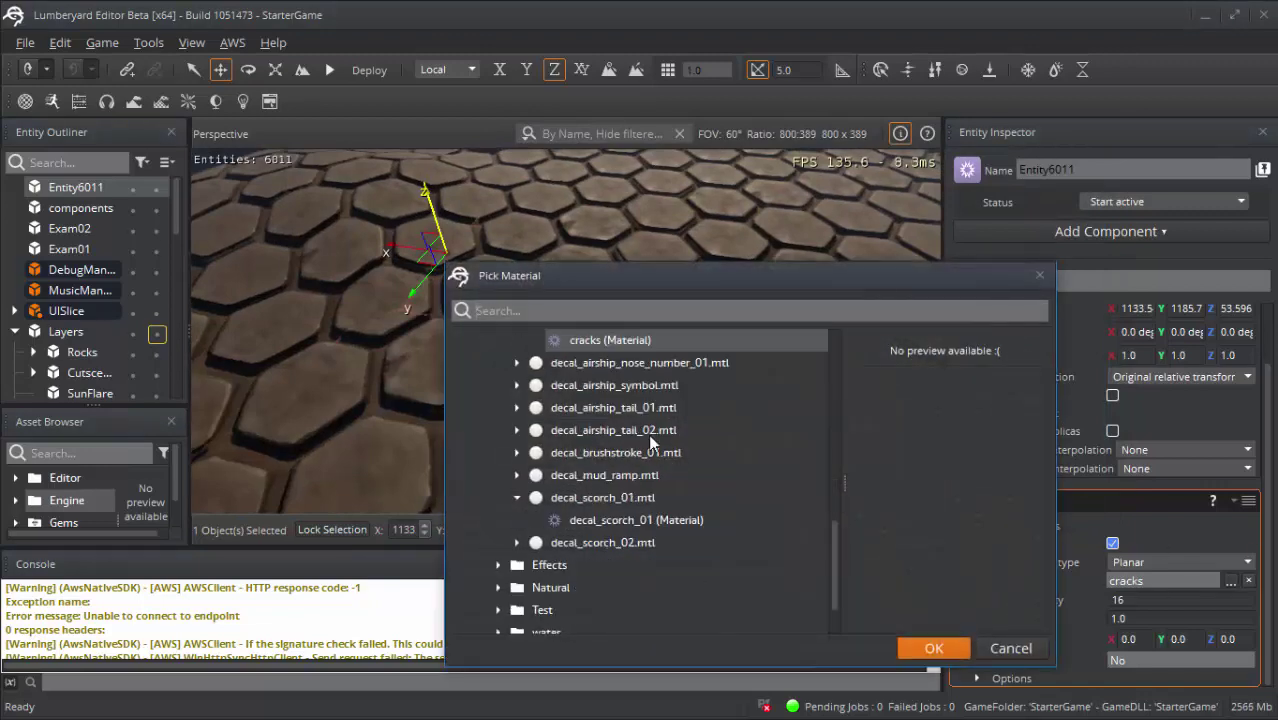
double_click(619, 426)
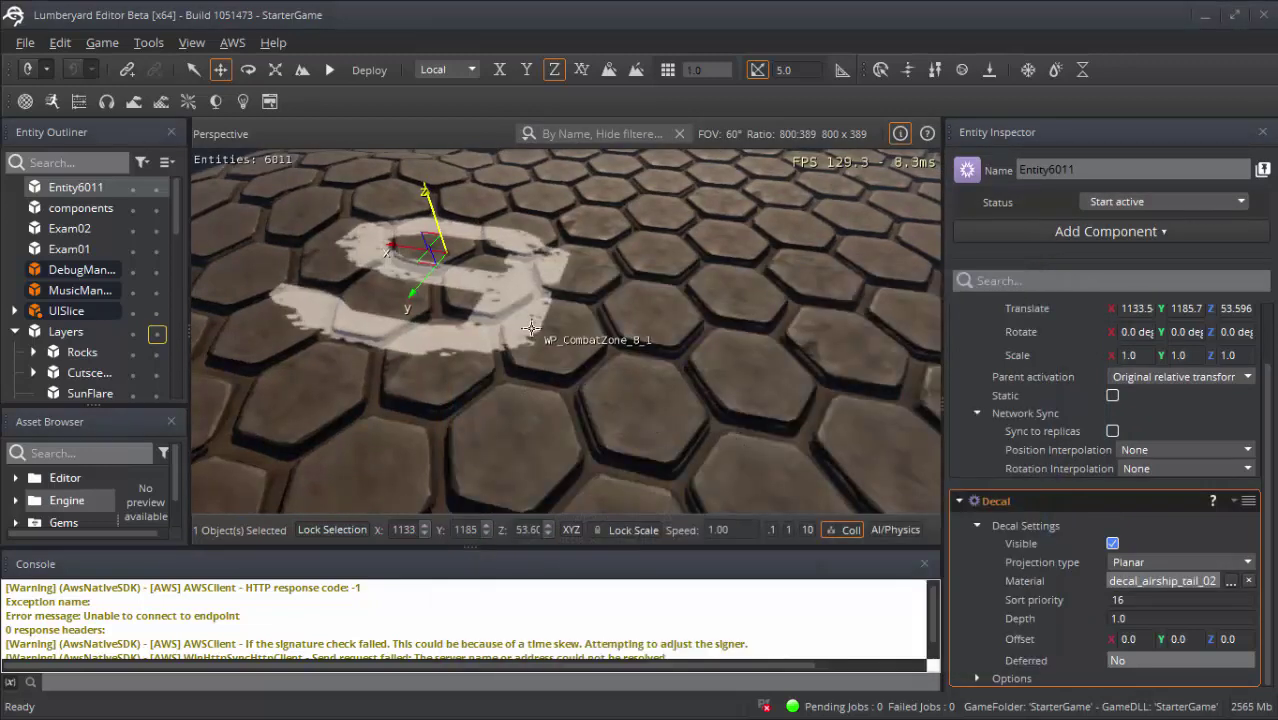
- Swap the Decal material to decal_scorch_02, then to laserbeam from the Effects folder
click(1231, 581)
double_click(583, 476)
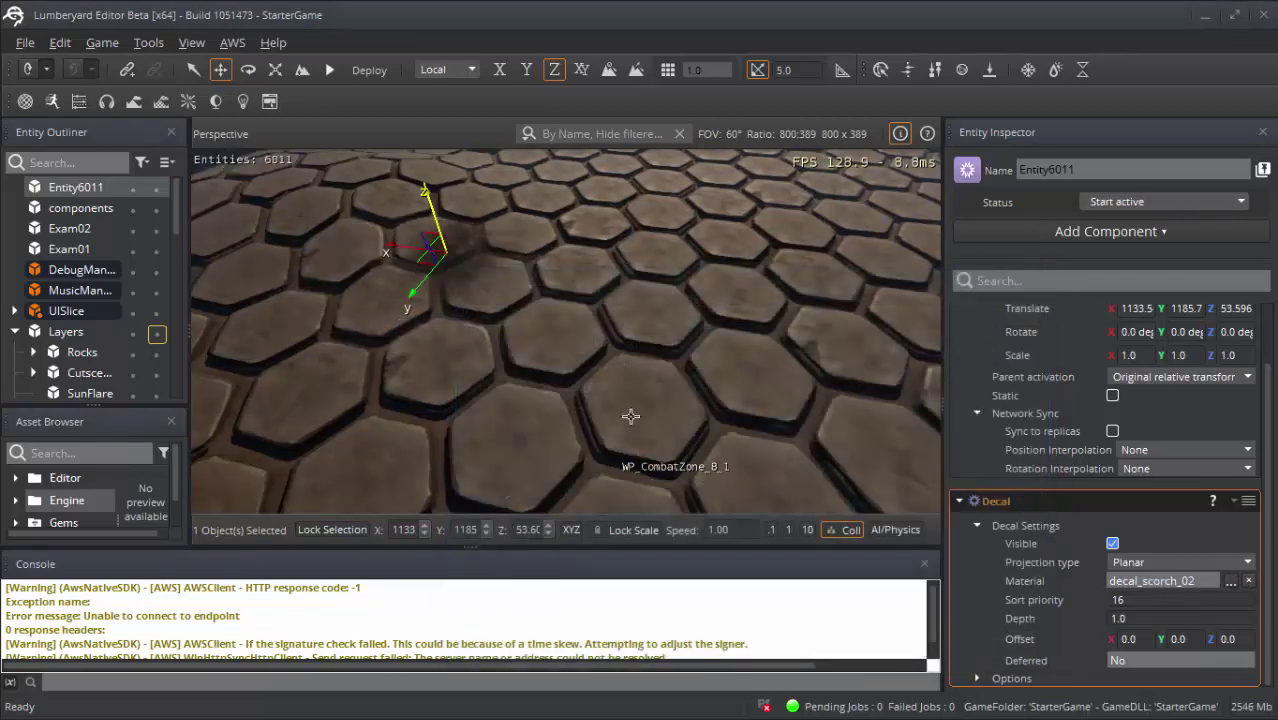
click(1231, 581)
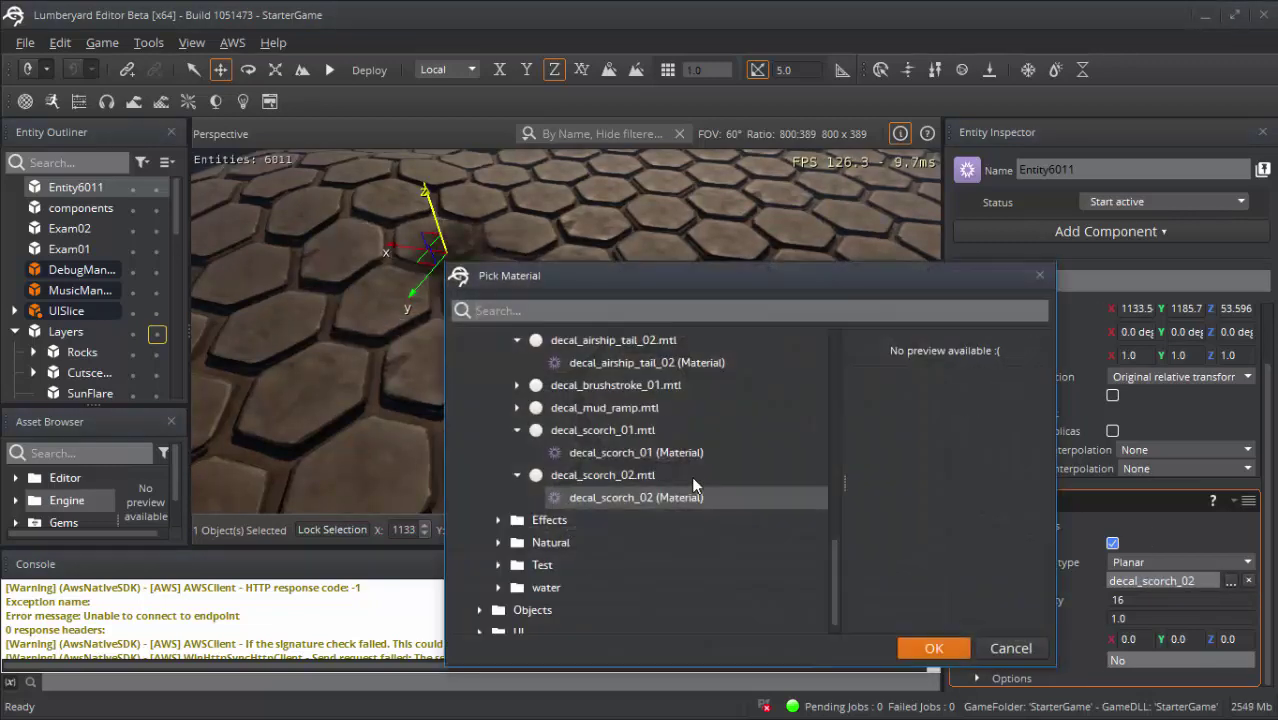
click(497, 521)
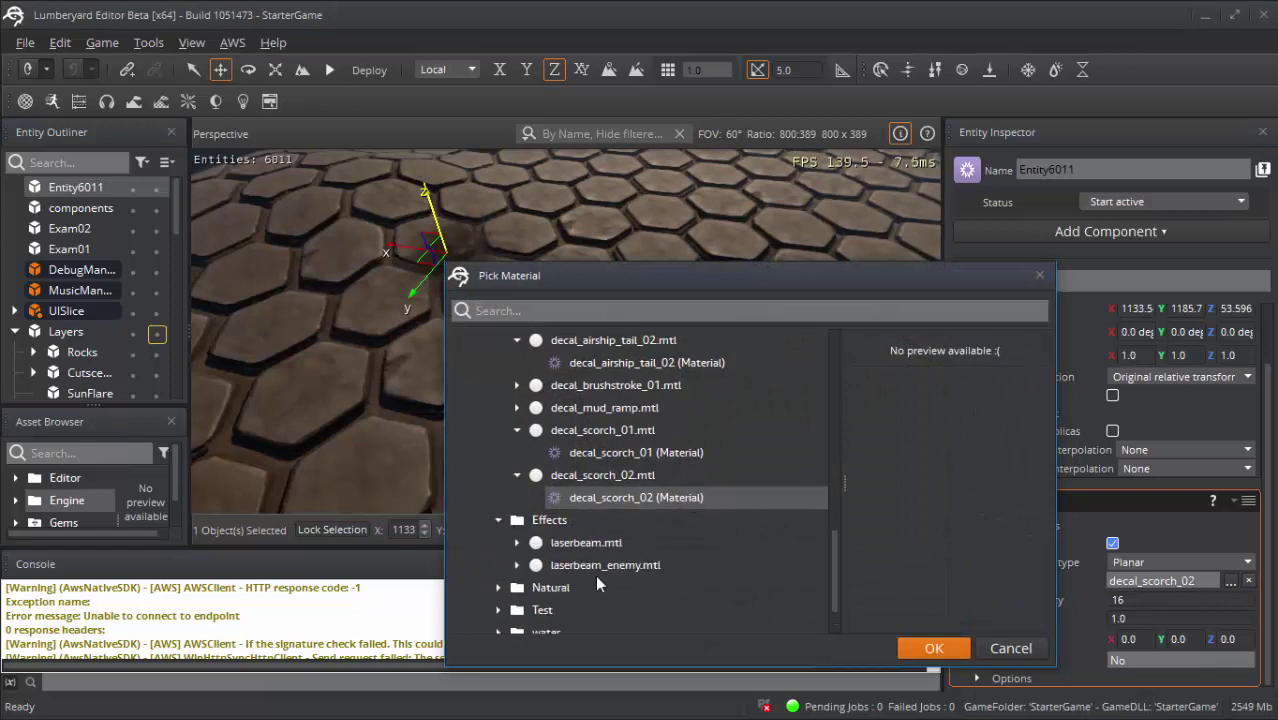
click(584, 547)
double_click(585, 543)
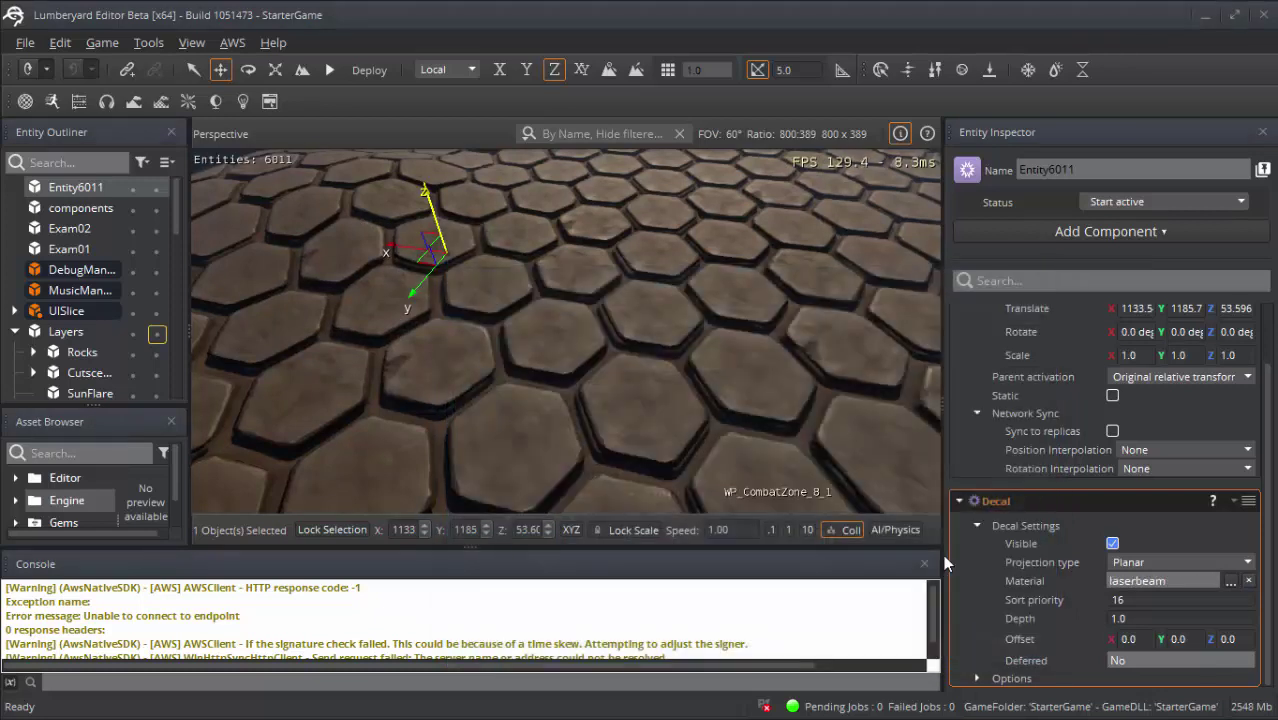
- Try am_road_dust_rocks from Natural > Road as the Decal material
click(1231, 581)
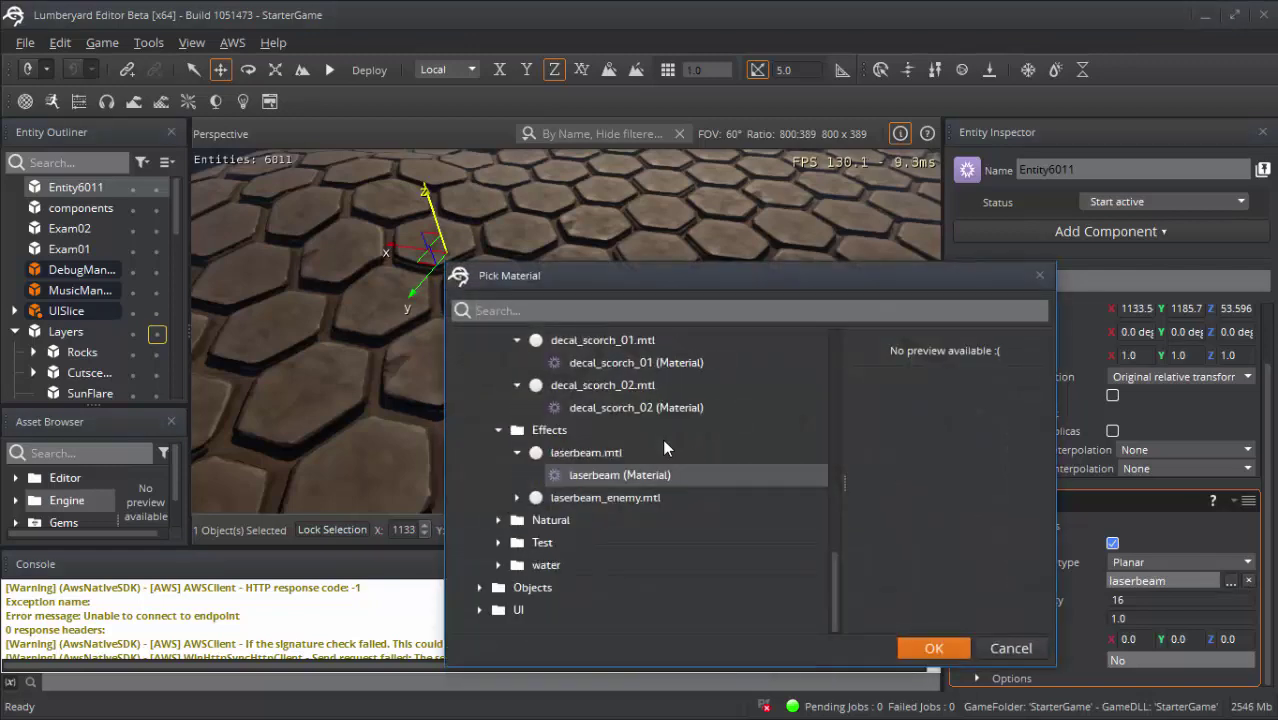
click(499, 521)
click(519, 543)
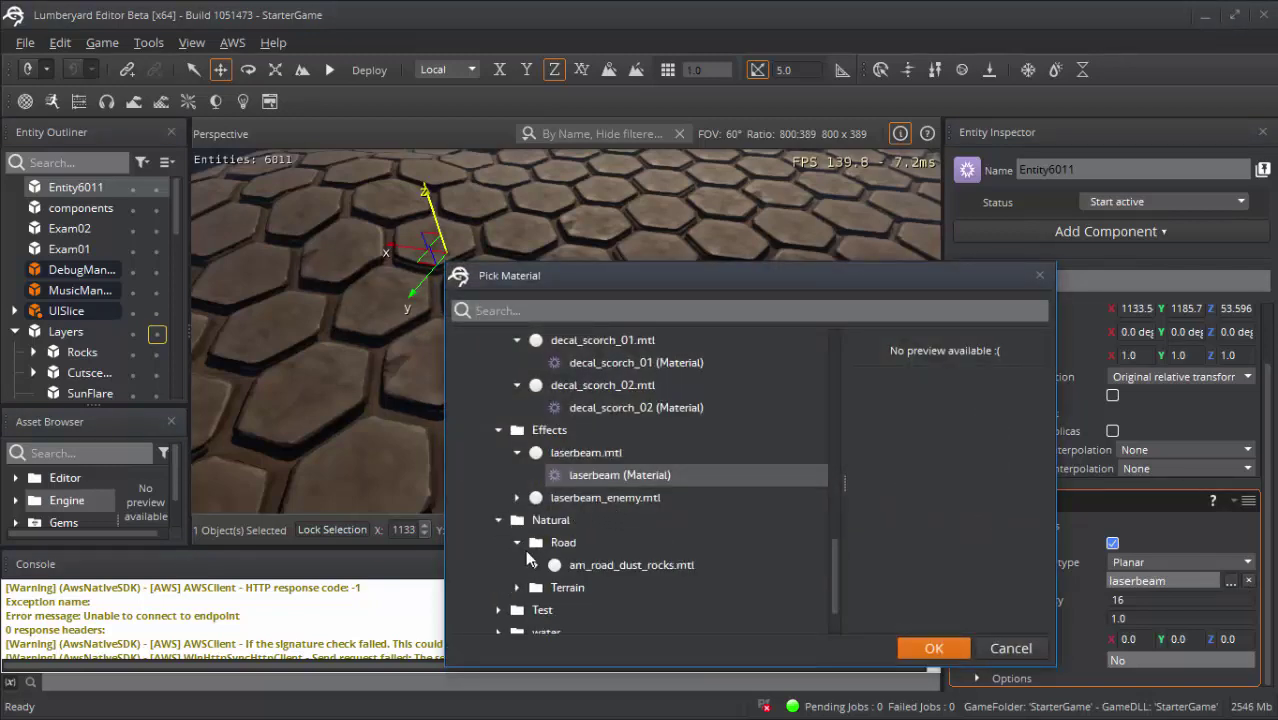
double_click(615, 563)
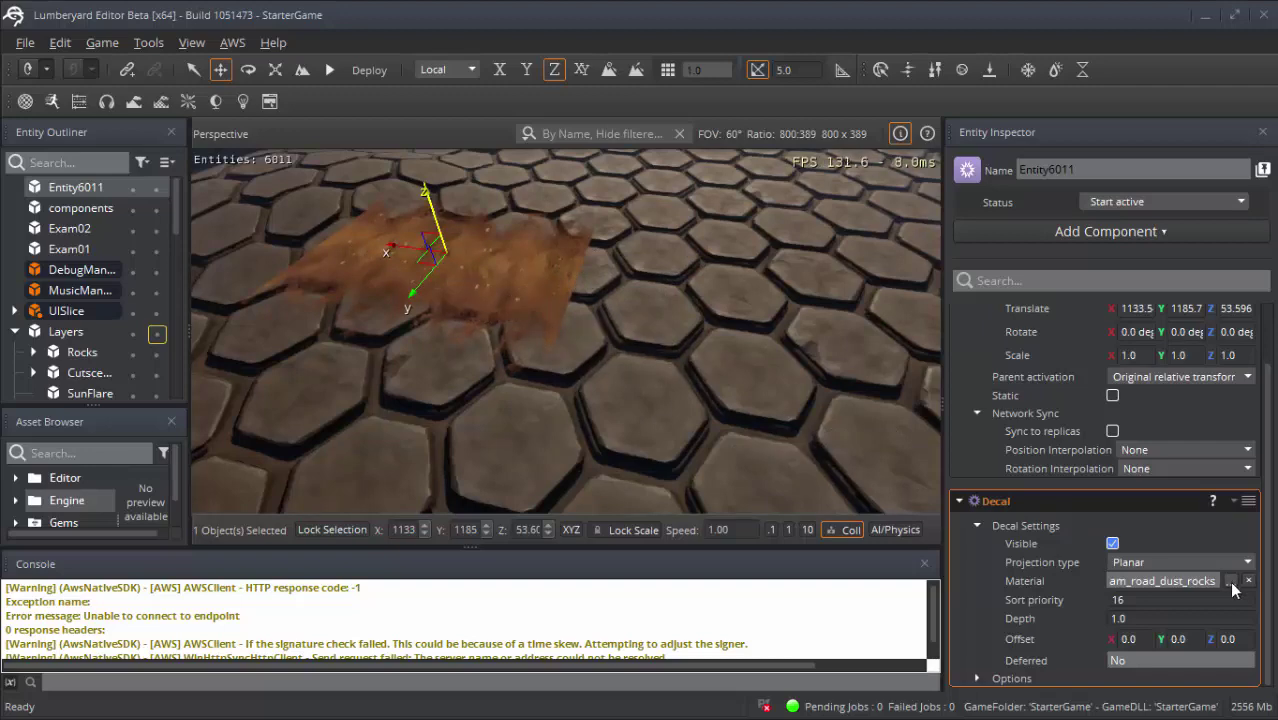
- Switch the Decal material to decal_scorch_01 and nudge the entity slightly lower
click(1231, 582)
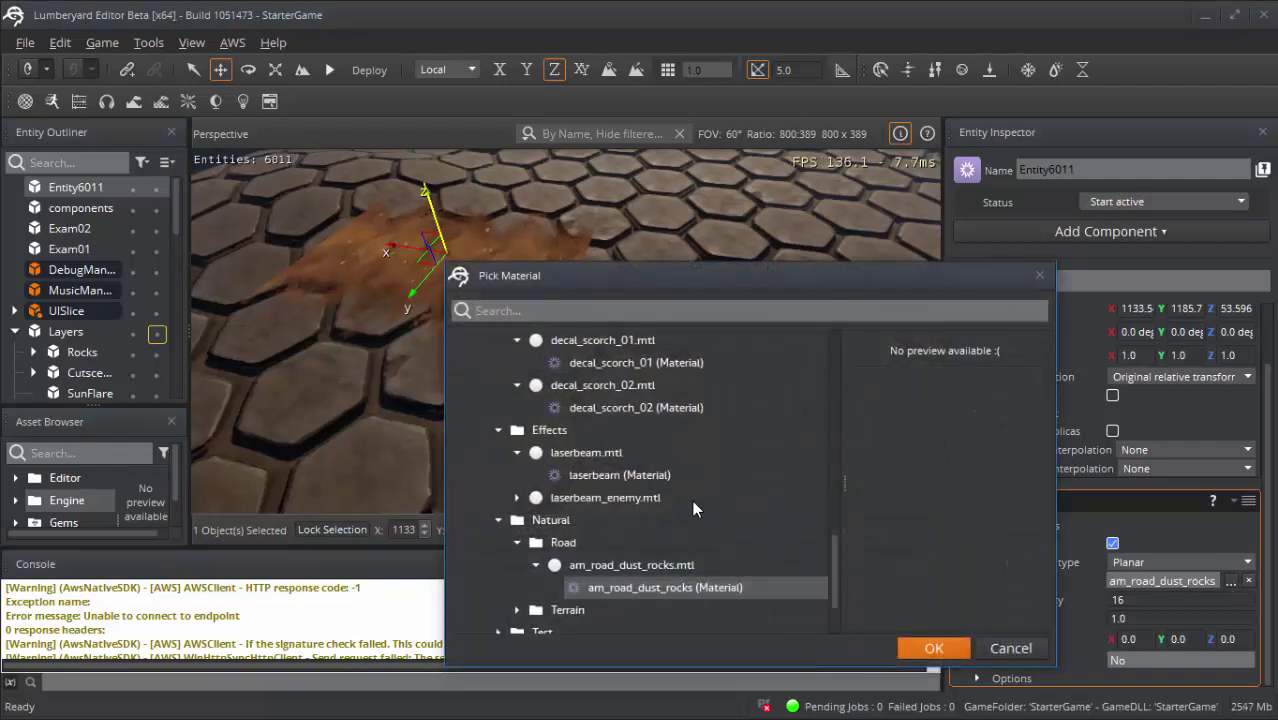
scroll(690, 498, up, 3)
scroll(684, 498, down, 1)
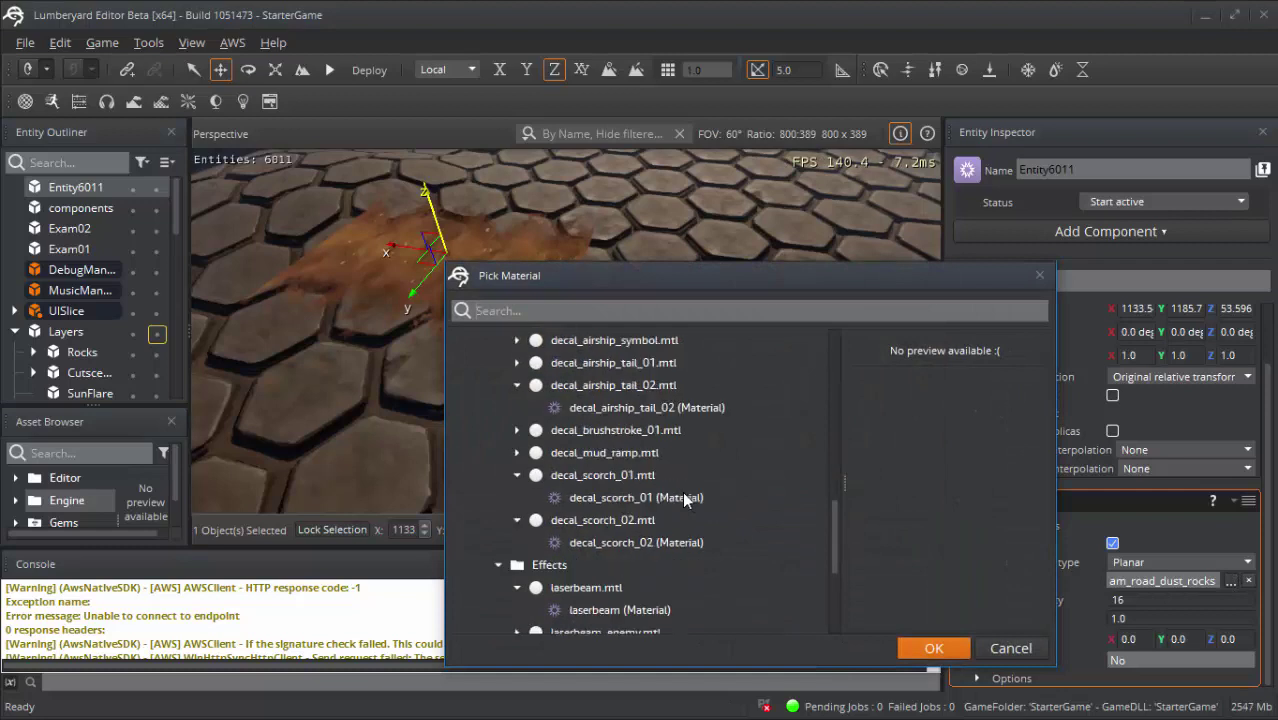
scroll(679, 505, down, 3)
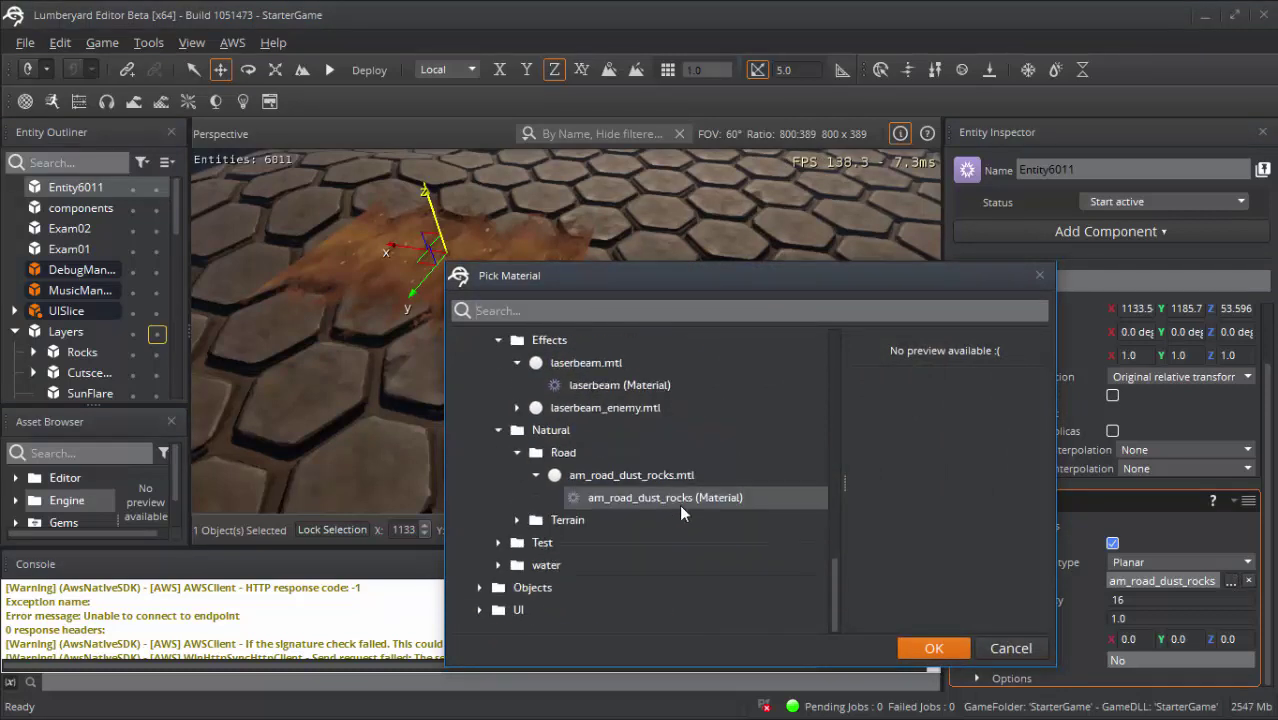
scroll(573, 520, up, 1)
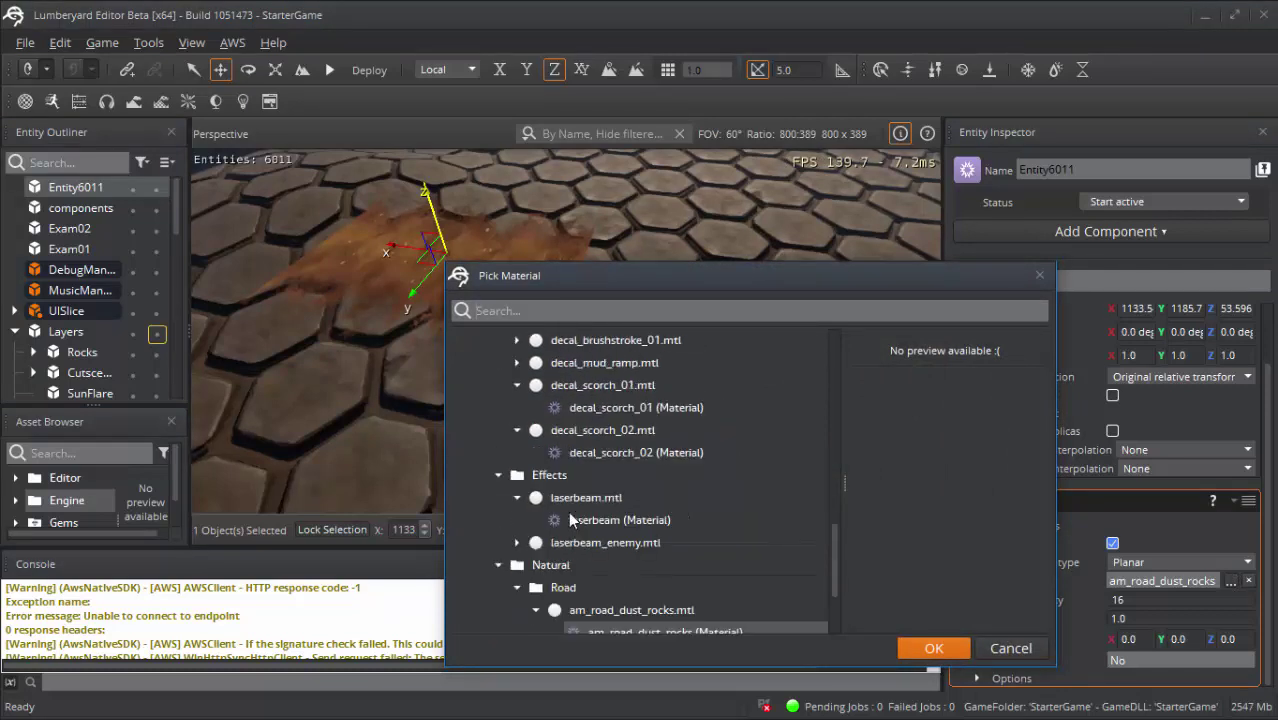
scroll(573, 519, up, 2)
scroll(595, 425, up, 2)
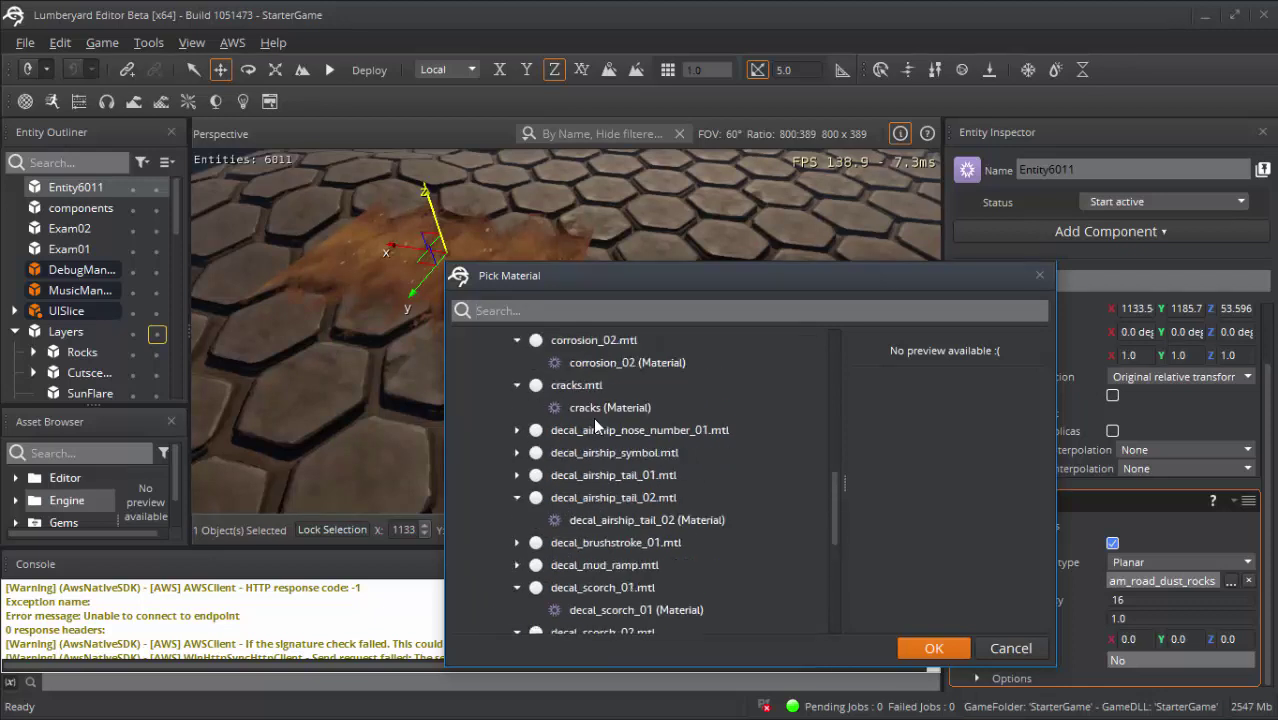
scroll(593, 395, up, 1)
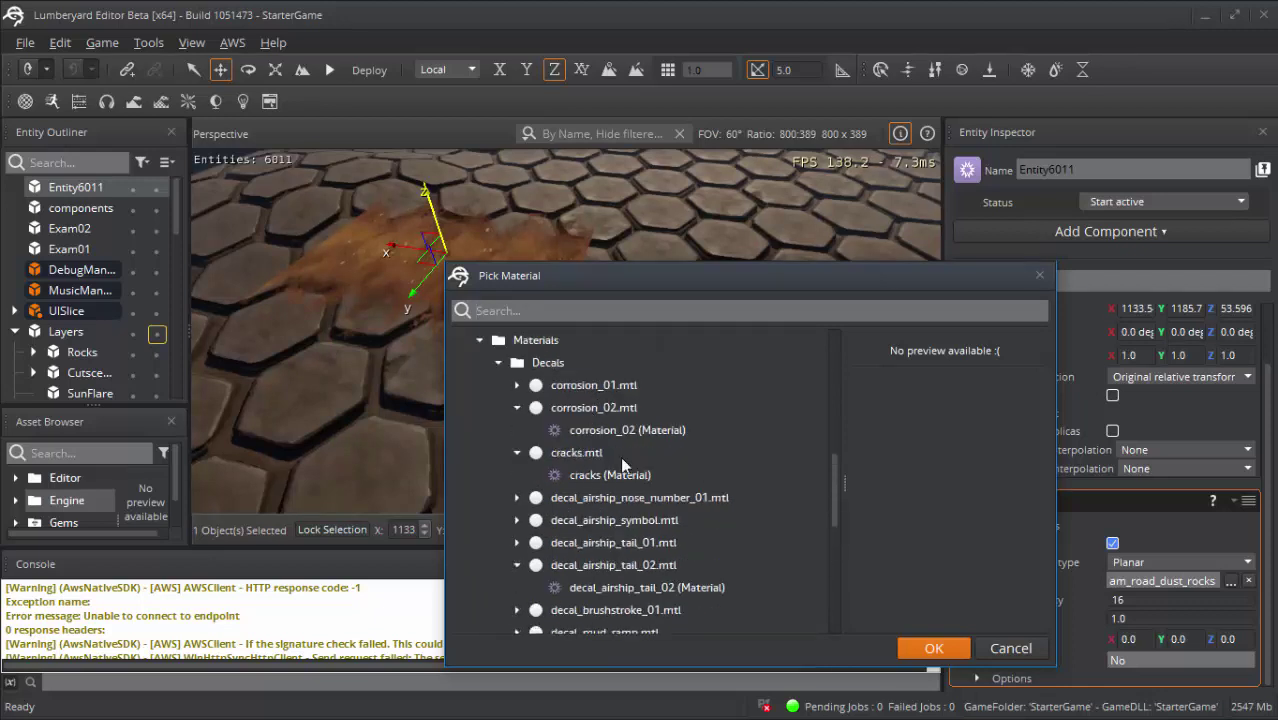
scroll(621, 460, down, 1)
scroll(638, 541, down, 1)
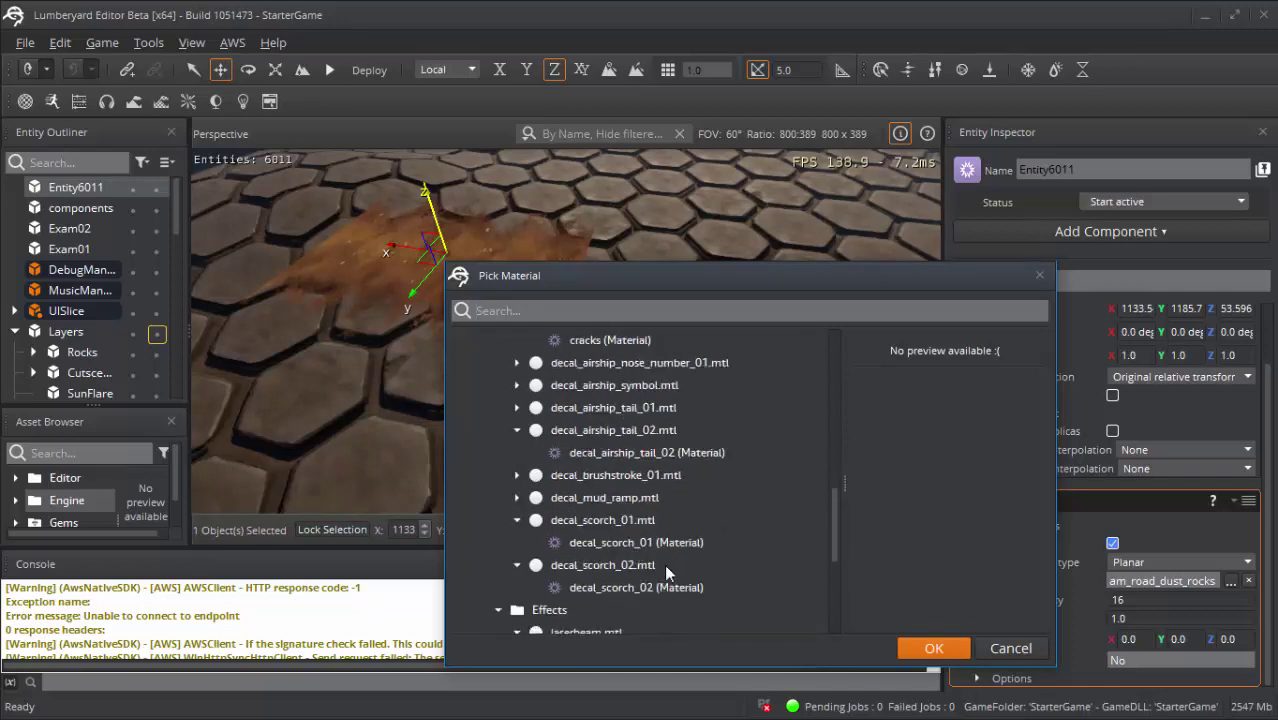
double_click(625, 542)
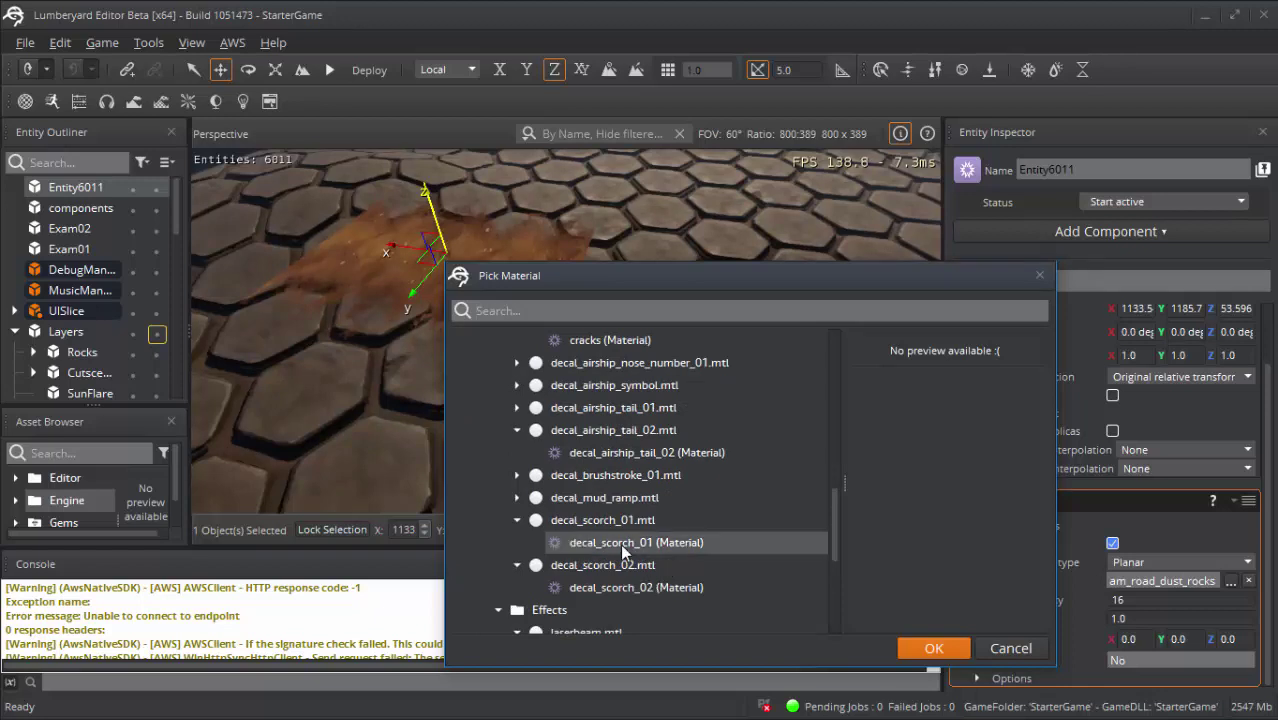
drag(438, 222, 428, 236)
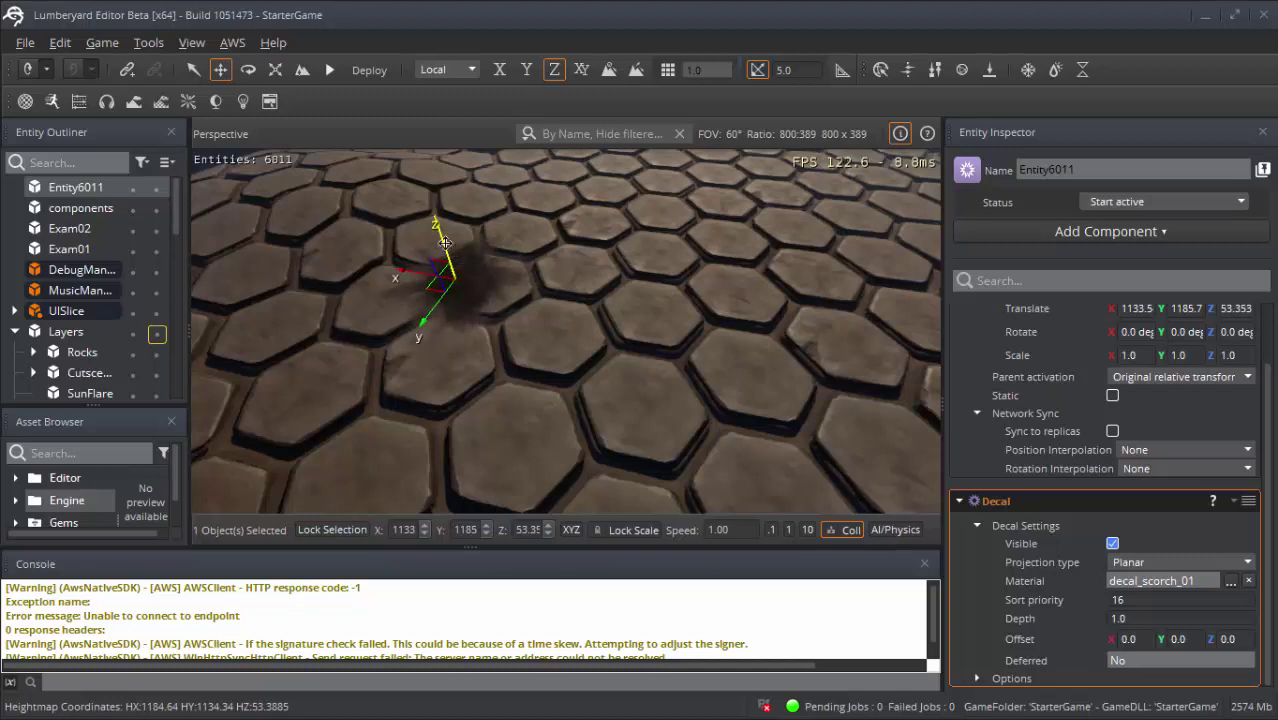
- Set the Decal projection to On Terrain and lower the entity into the ground
click(1240, 568)
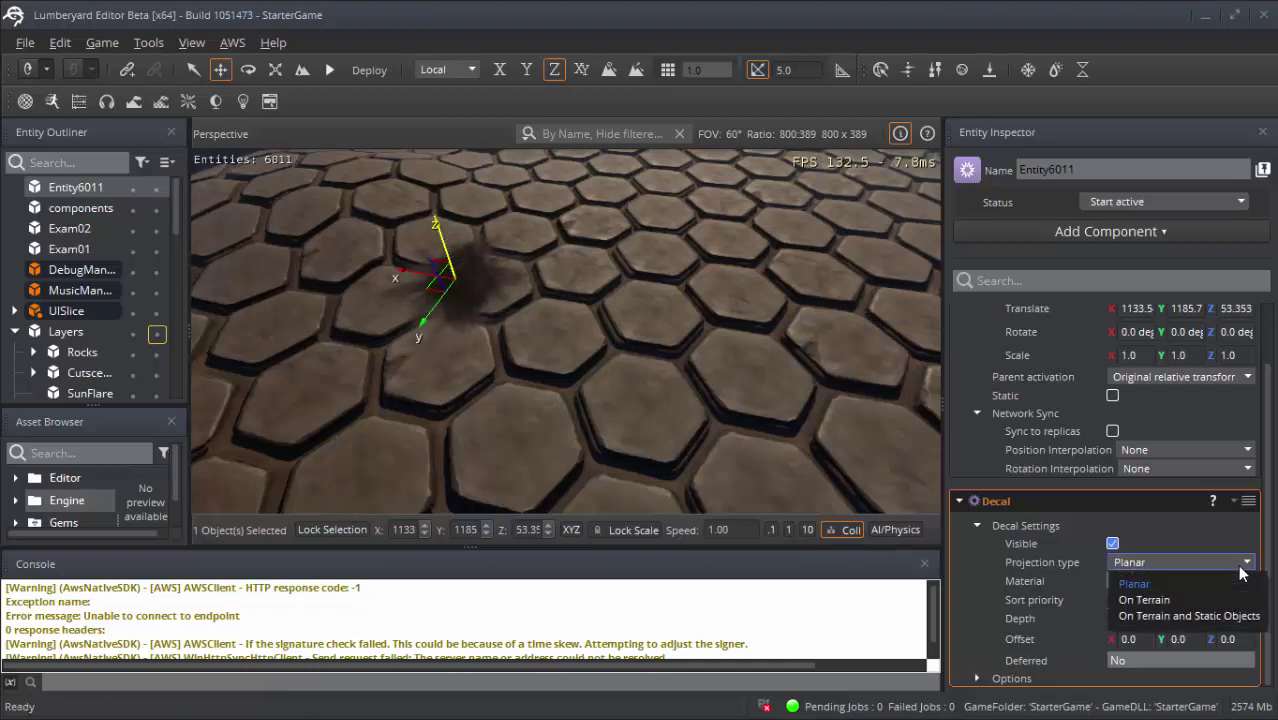
click(1176, 598)
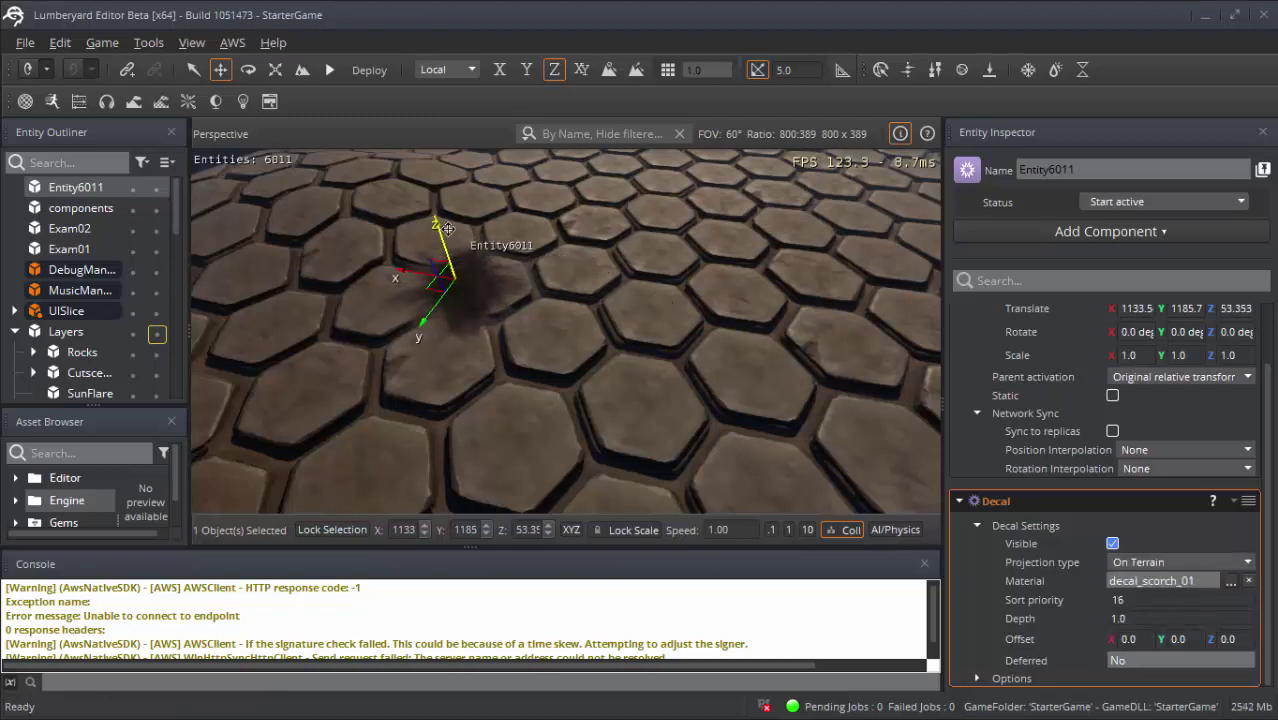
mouse_move(436, 224)
mouse_down()
mouse_move(450, 260)
mouse_move(448, 378)
mouse_move(418, 290)
mouse_up()
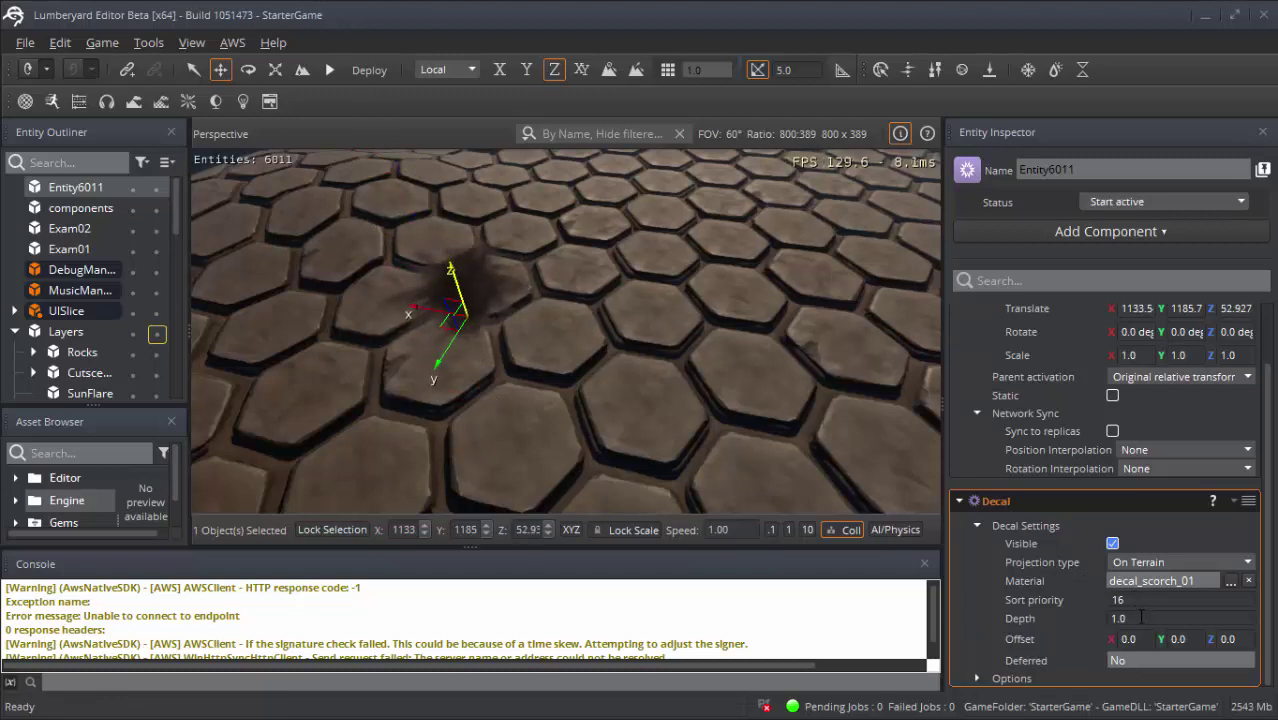
- Set the Decal Depth to 5.0, keeping the projection On Terrain
drag(1141, 617, 1096, 617)
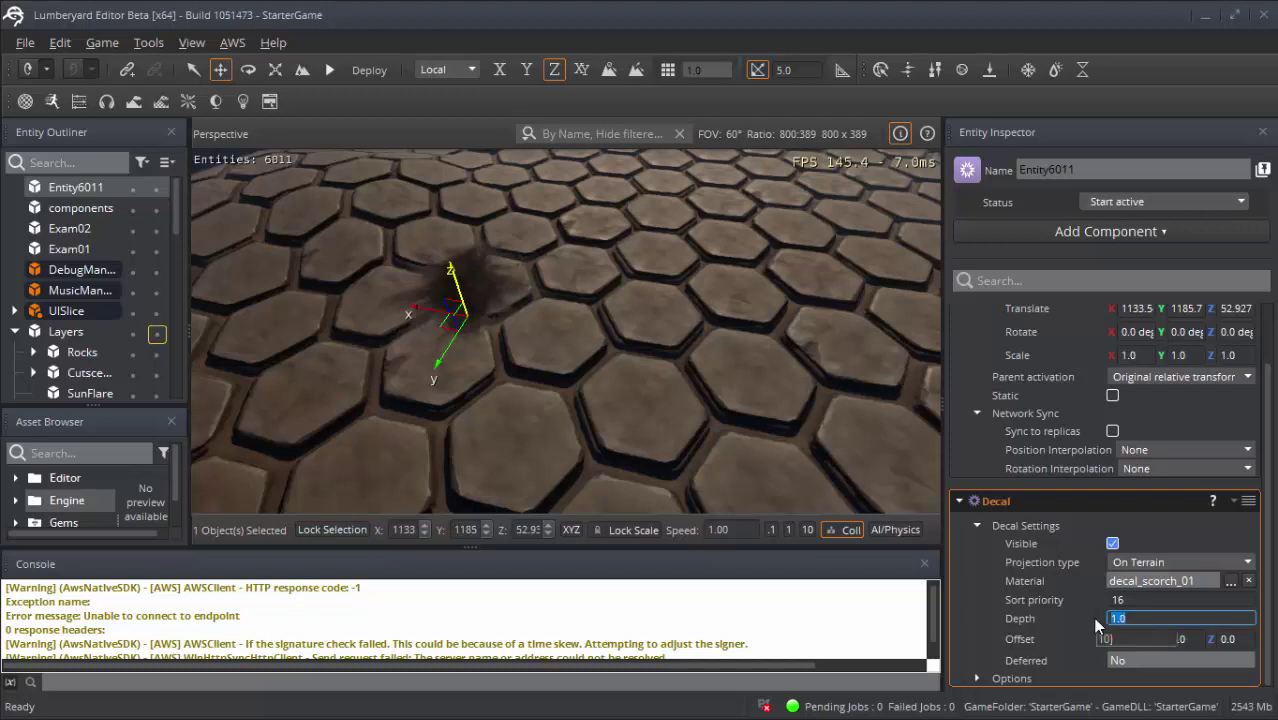
scroll(1065, 585, up, 1)
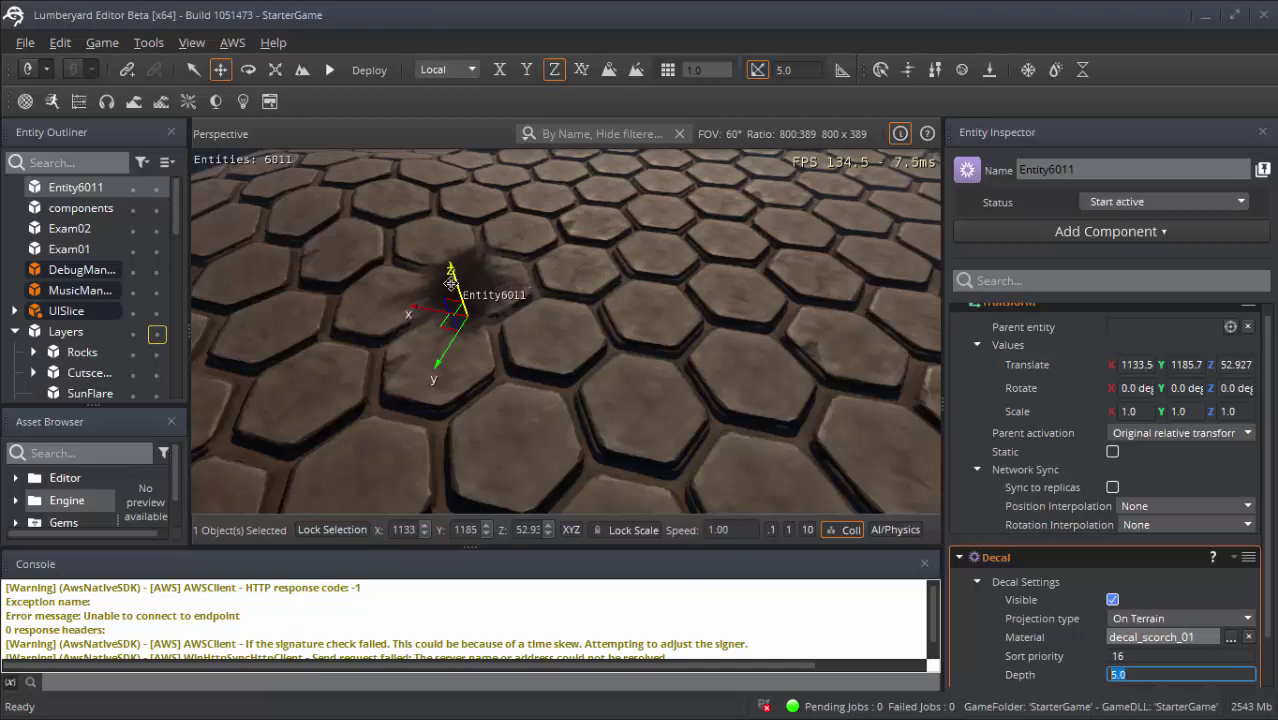
drag(455, 277, 446, 302)
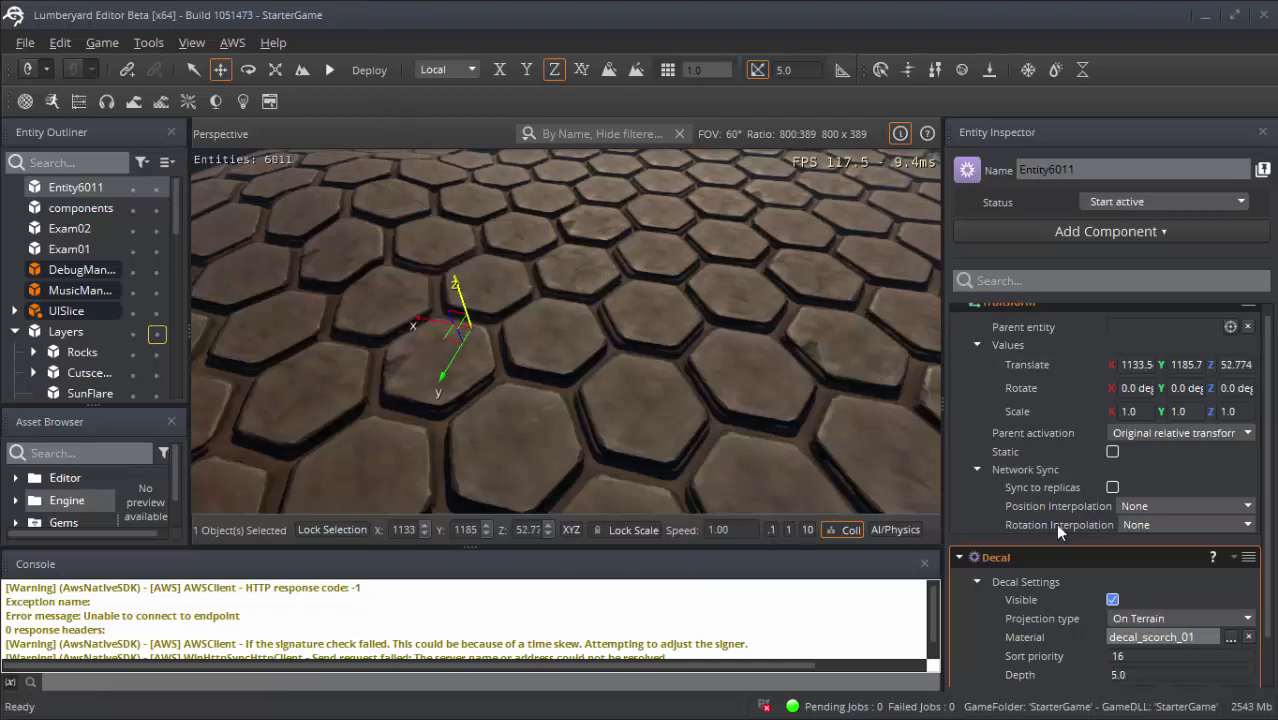
scroll(1157, 657, down, 1)
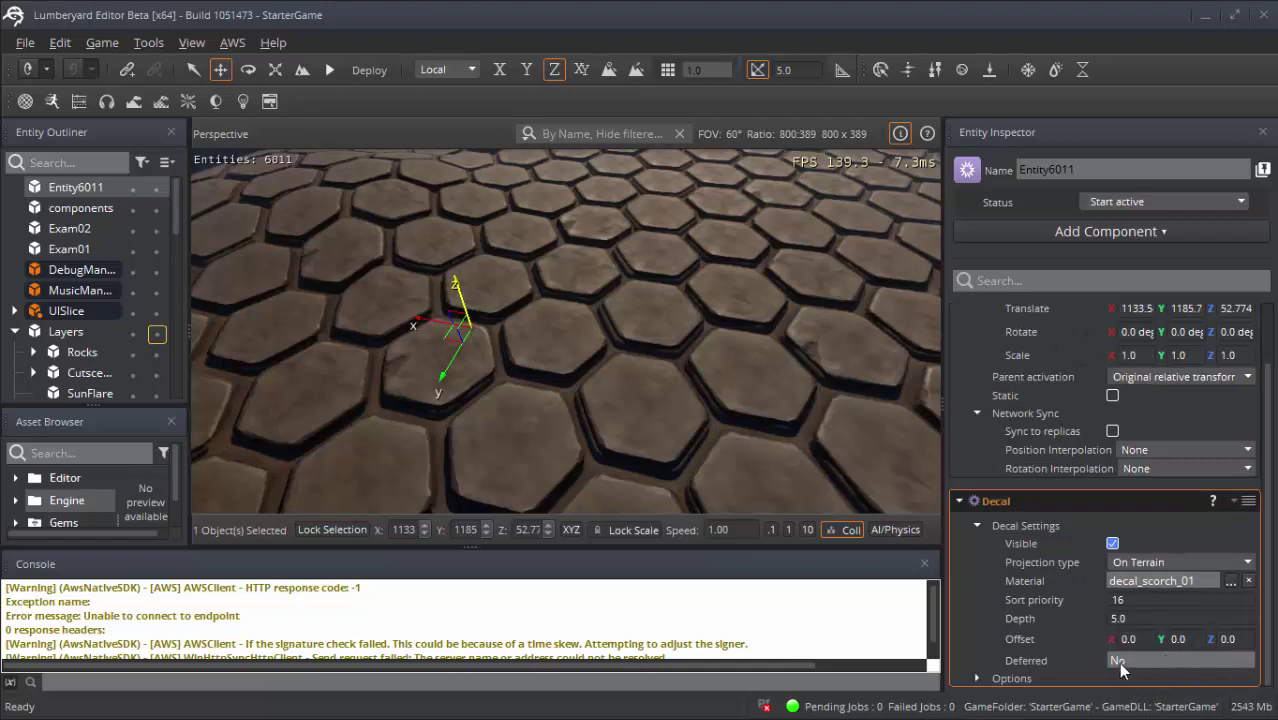
click(1173, 562)
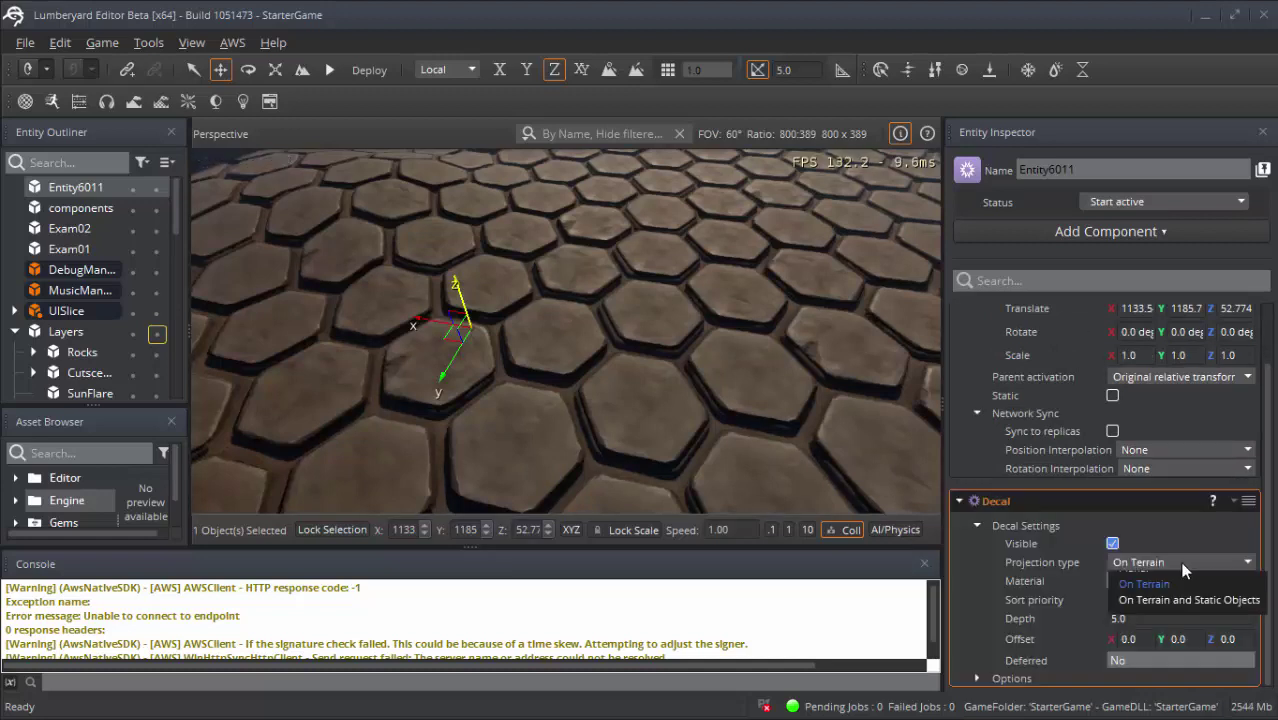
click(1173, 562)
click(1173, 562)
click(1172, 580)
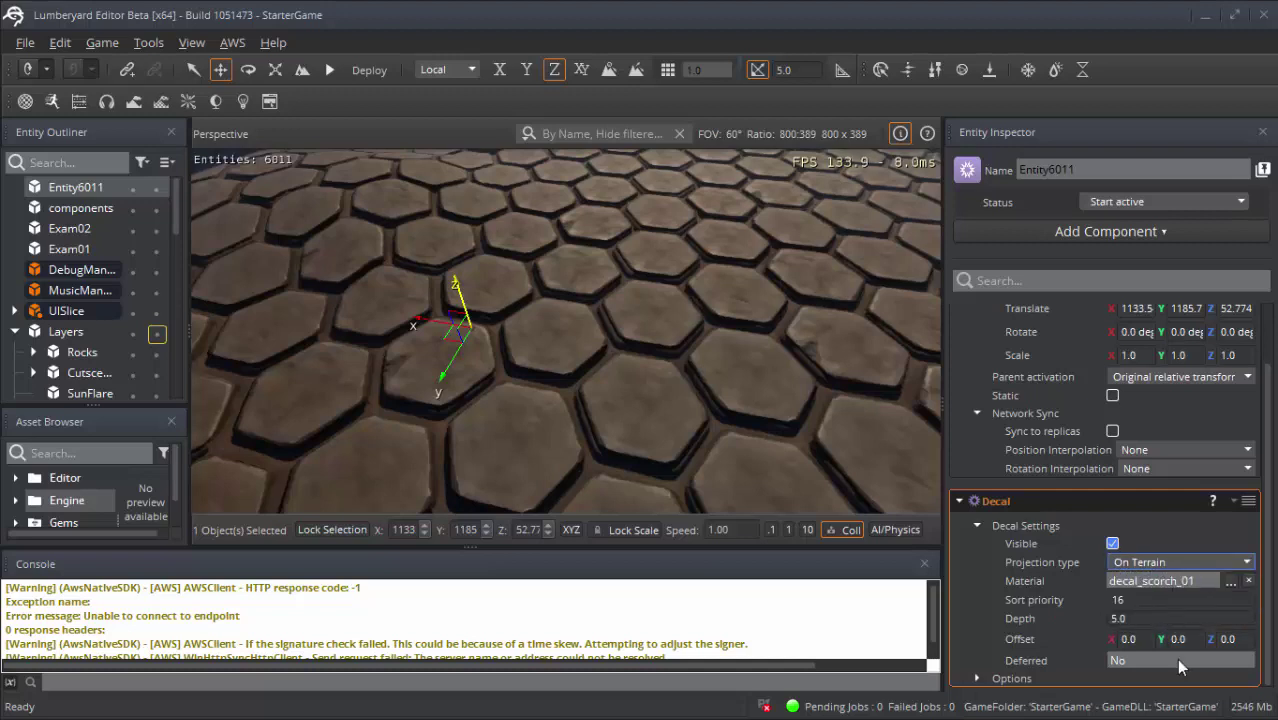
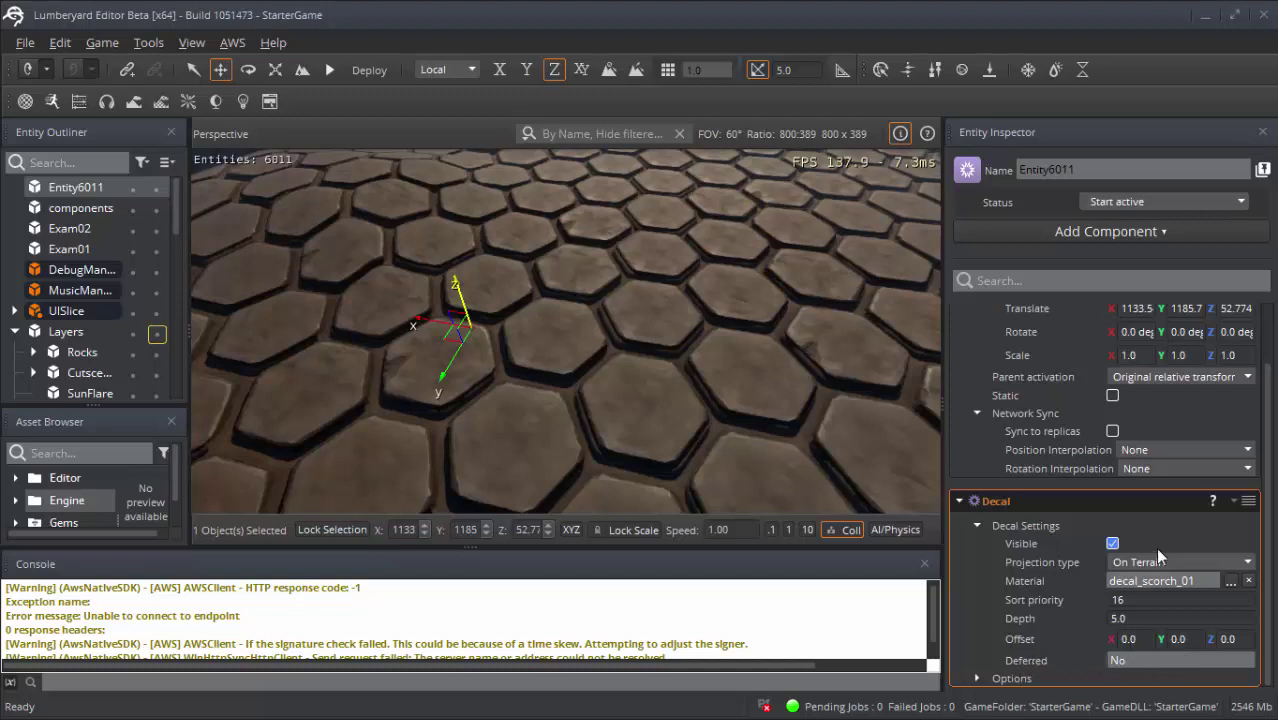
- Set the decal's Projection type to On Terrain and Static Objects, after briefly trying Planar
click(1143, 569)
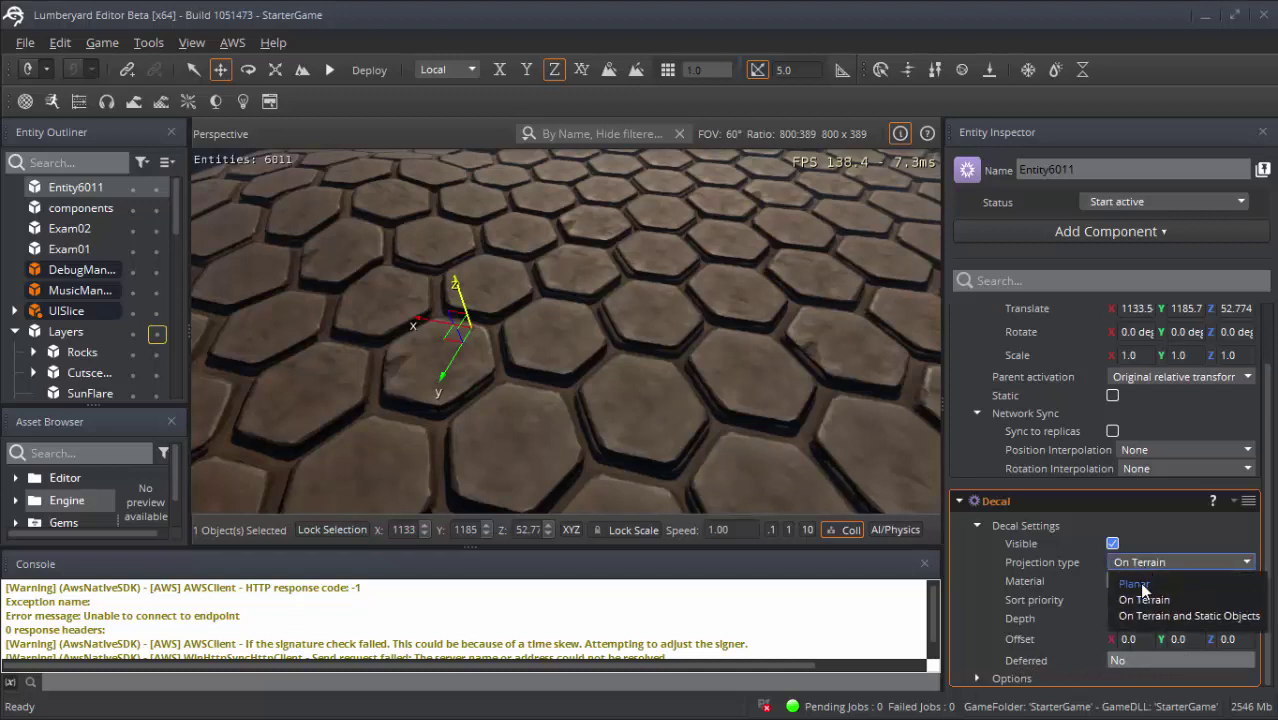
click(1139, 582)
click(1137, 558)
click(1168, 616)
- Lower the decal entity onto a hexagonal paving tile, setting its Z height to 53.227
mouse_move(455, 283)
mouse_down()
mouse_move(315, 5)
mouse_move(277, 2)
mouse_up()
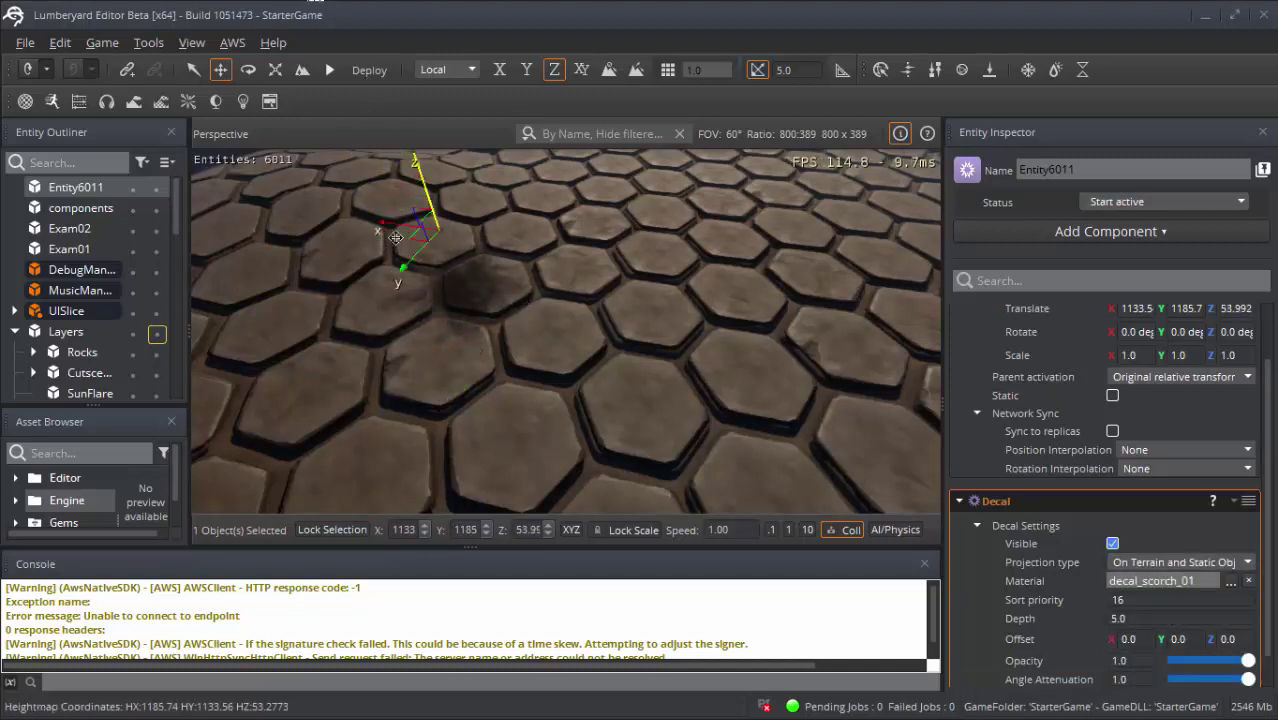
drag(275, 87, 456, 371)
key(z)
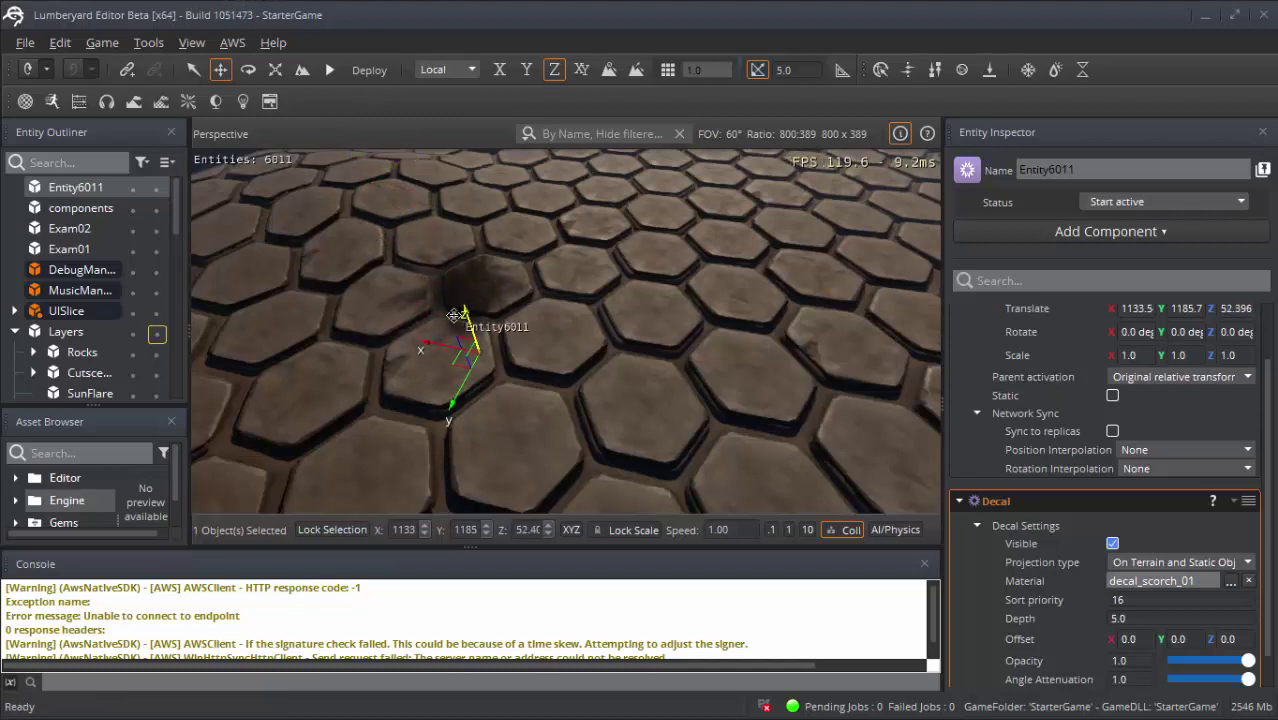
drag(412, 331, 243, 43)
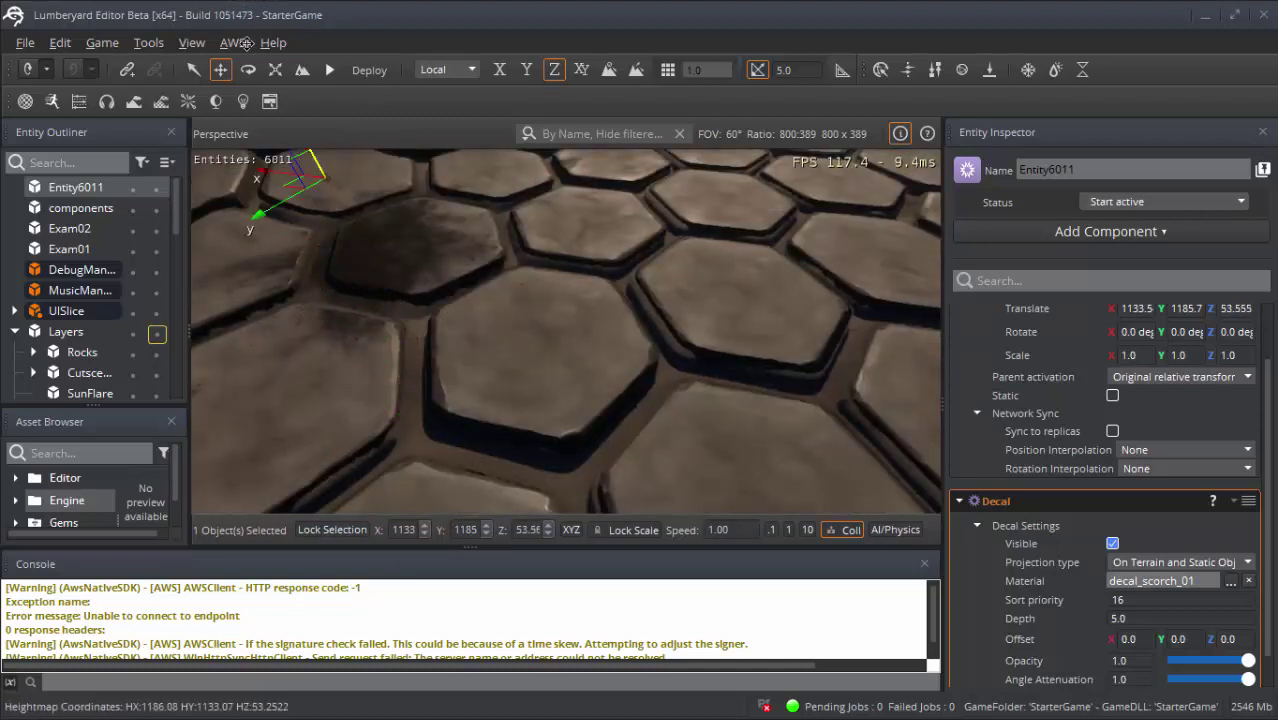
drag(230, 165, 345, 300)
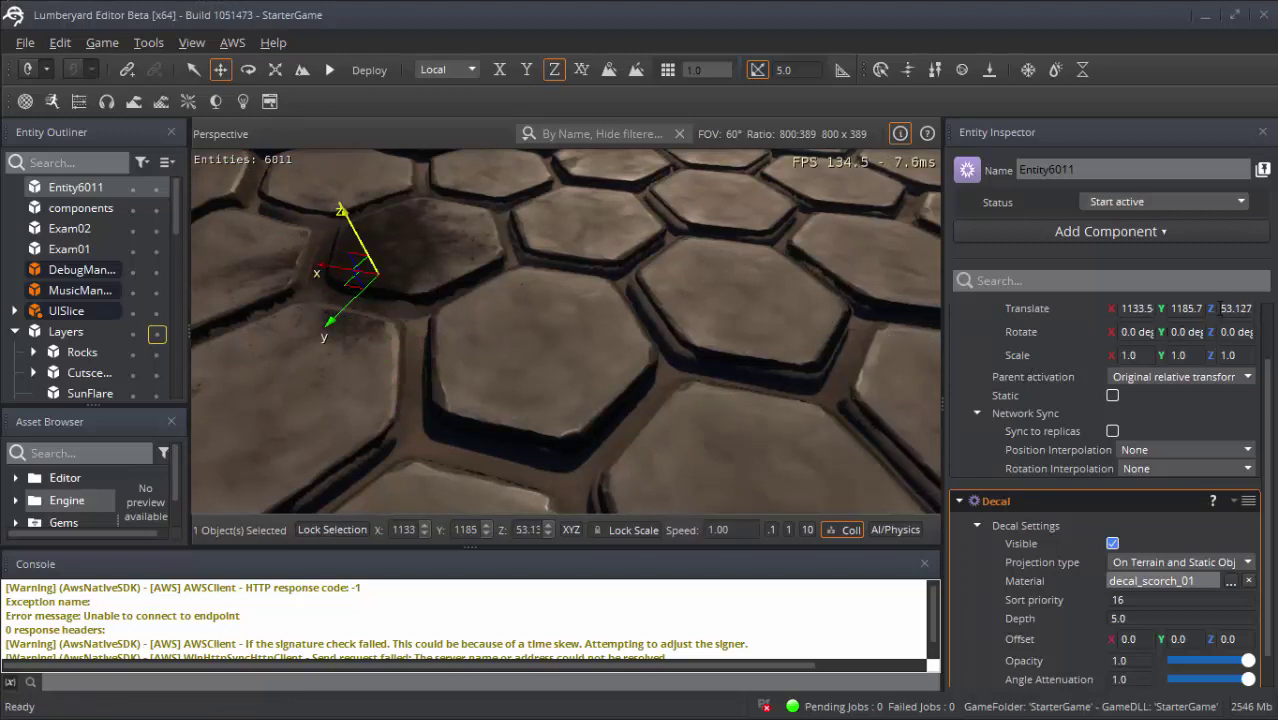
mouse_move(1197, 303)
mouse_down()
mouse_move(1191, 268)
mouse_move(1208, 313)
mouse_move(1205, 285)
mouse_move(1203, 300)
mouse_up()
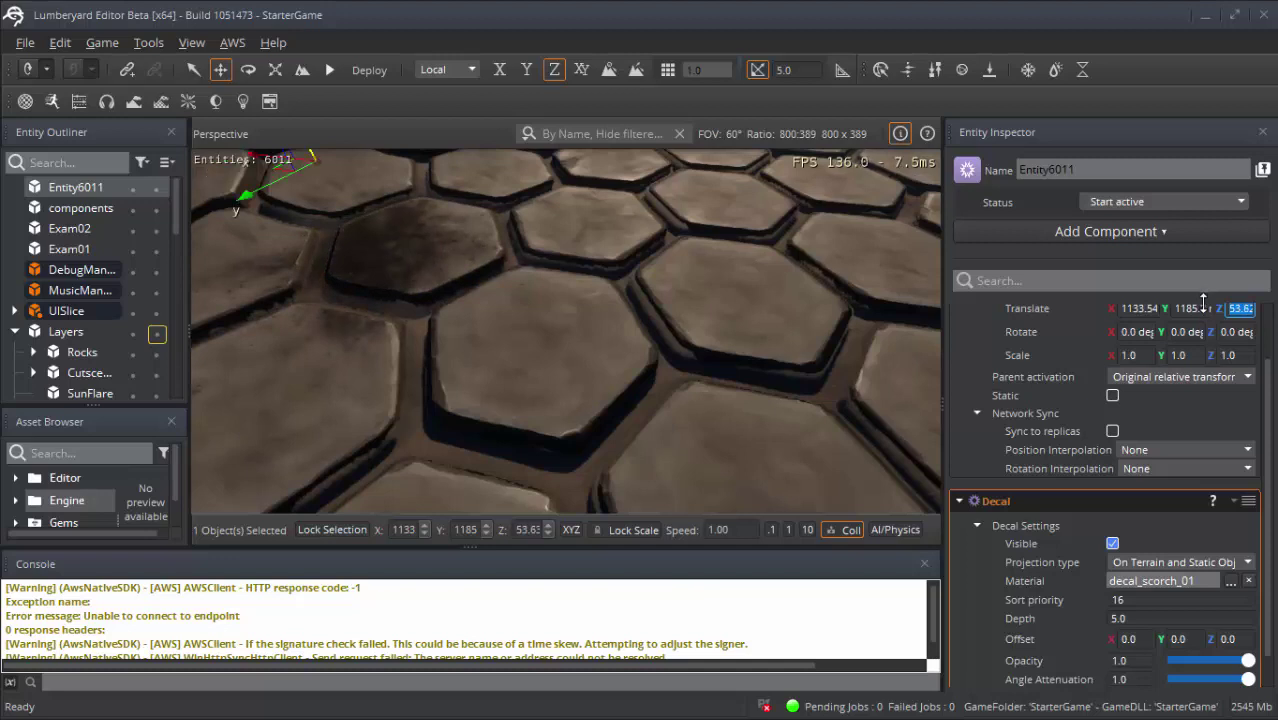
mouse_move(1203, 303)
mouse_down()
mouse_move(1195, 263)
mouse_move(1212, 312)
mouse_up()
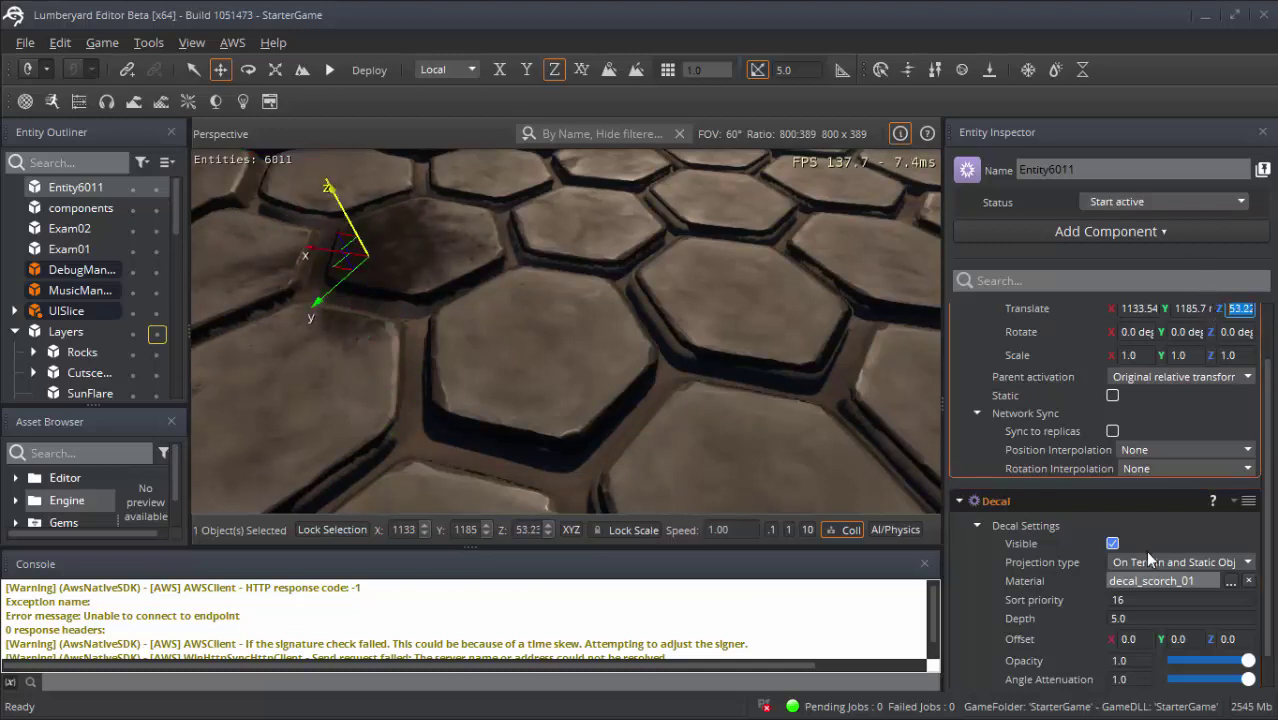
click(1037, 620)
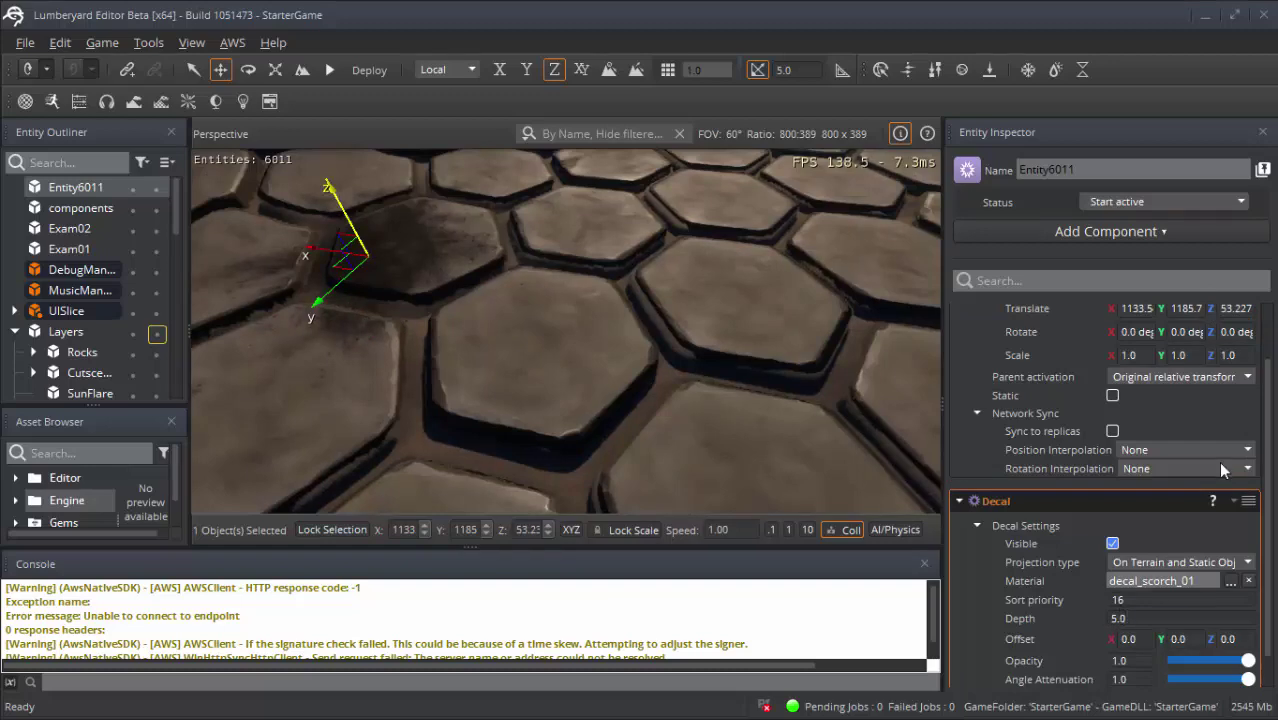
right_drag(590, 388, 571, 333)
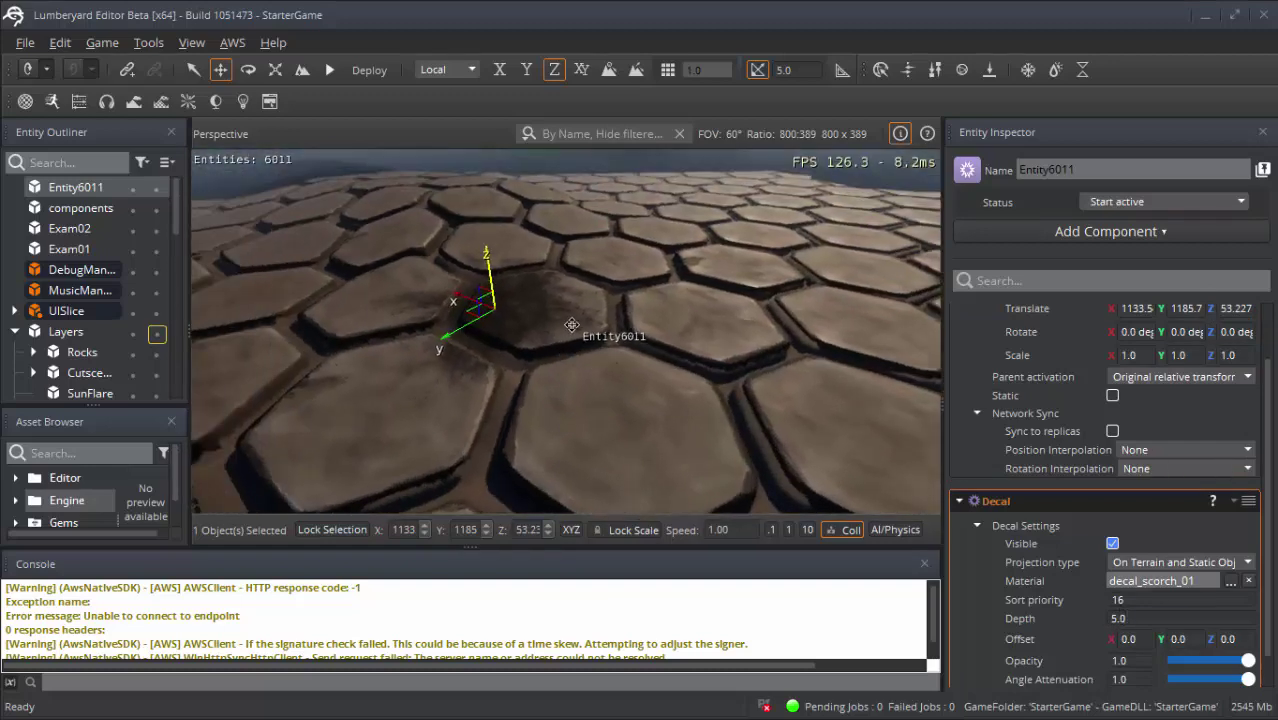
- Slide Entity6011 to about X 1141, Y 1175, next to the red building wall and grass
scroll(571, 325, down, 3)
scroll(571, 325, down, 3)
scroll(571, 325, down, 3)
scroll(571, 325, down, 3)
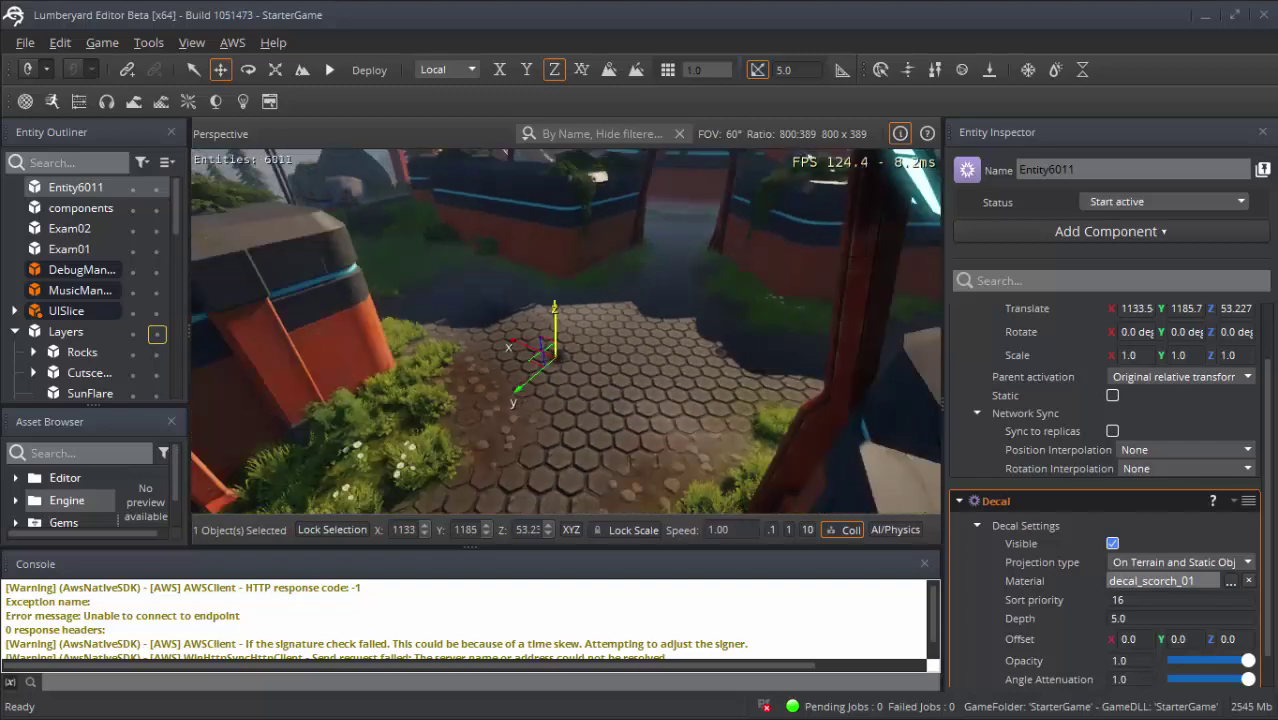
scroll(566, 330, up, 2)
mouse_move(525, 375)
mouse_down()
mouse_move(603, 270)
mouse_move(505, 250)
mouse_up()
scroll(505, 250, up, 5)
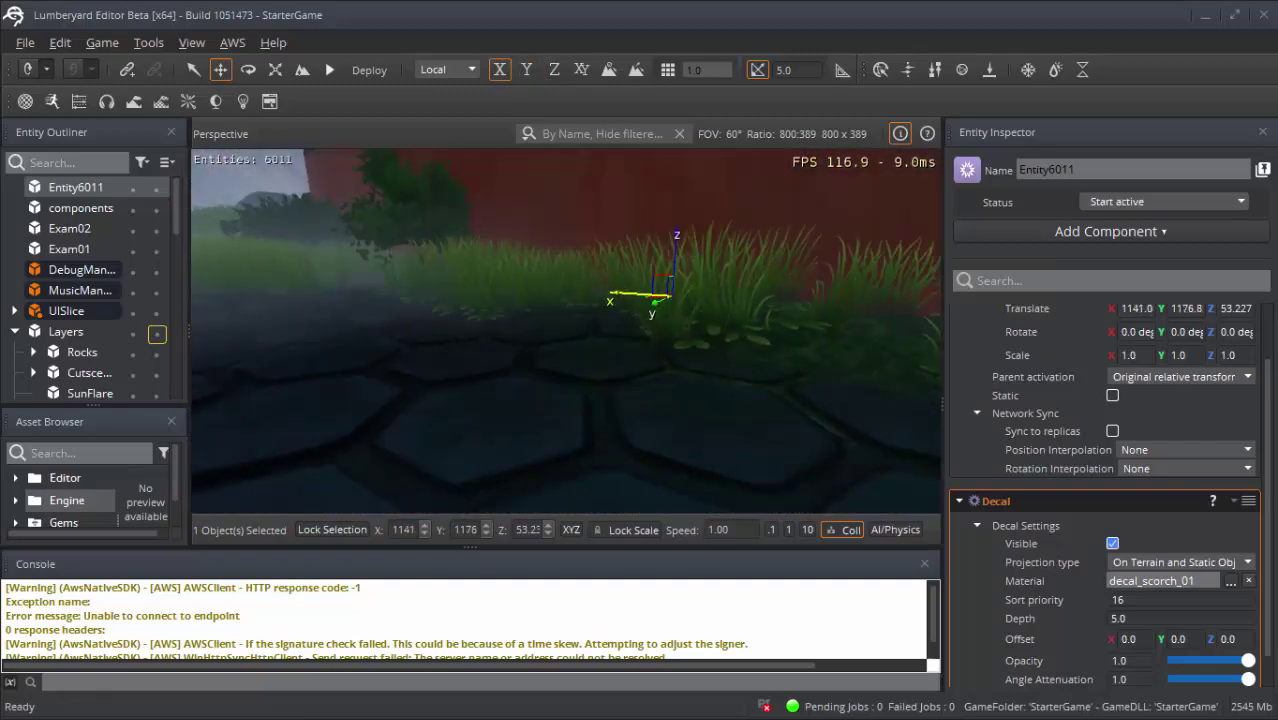
right_drag(703, 316, 703, 316)
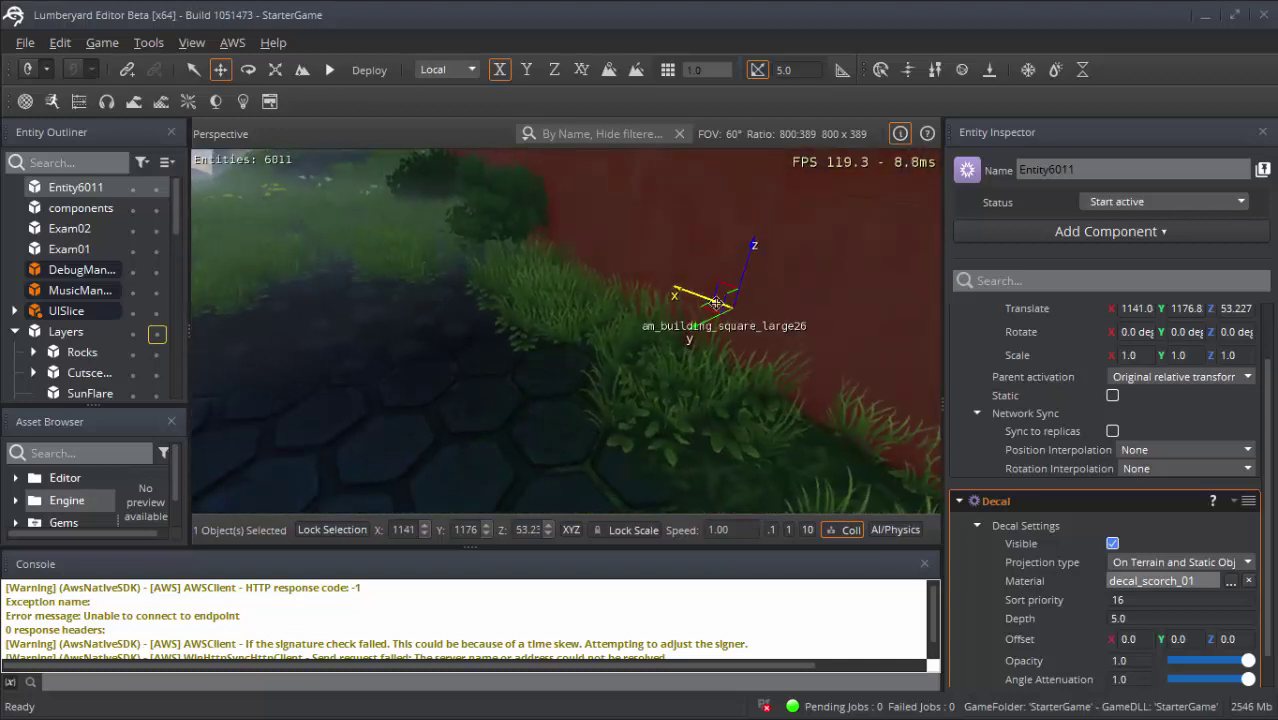
mouse_move(703, 316)
mouse_down()
mouse_move(846, 292)
mouse_move(969, 245)
mouse_up()
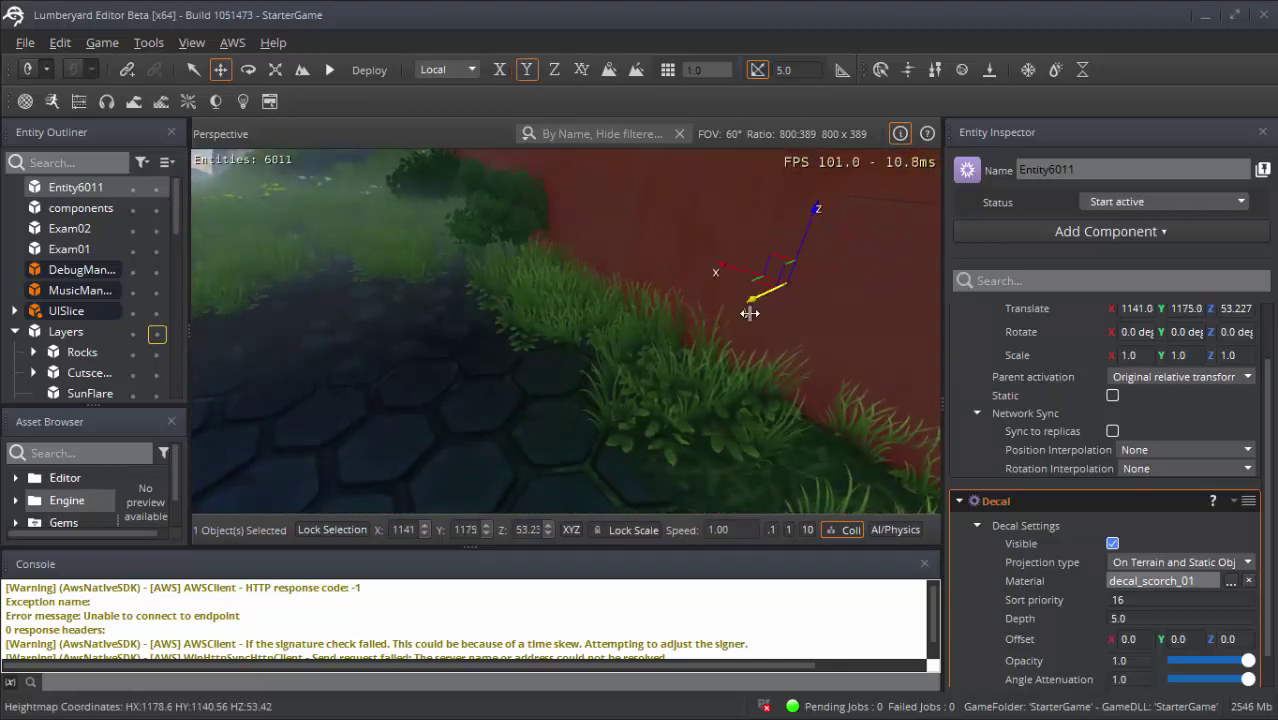
scroll(749, 313, down, 5)
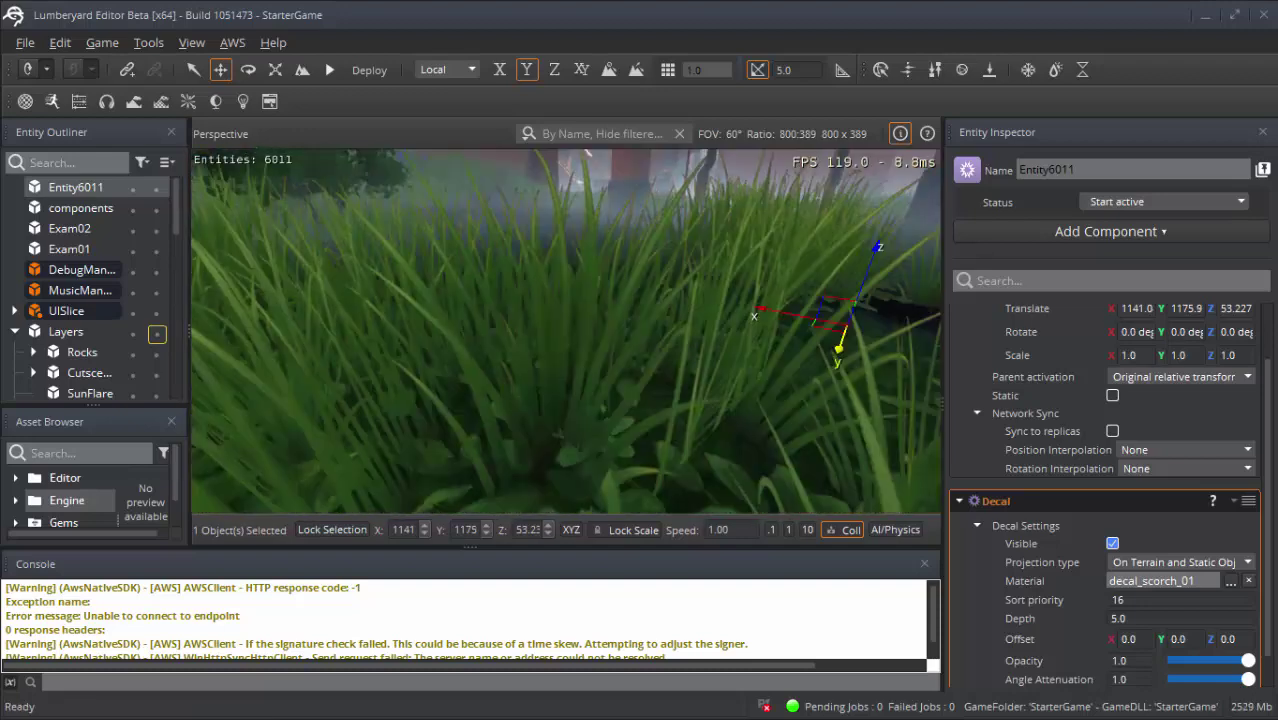
scroll(749, 313, up, 5)
scroll(1155, 649, down, 1)
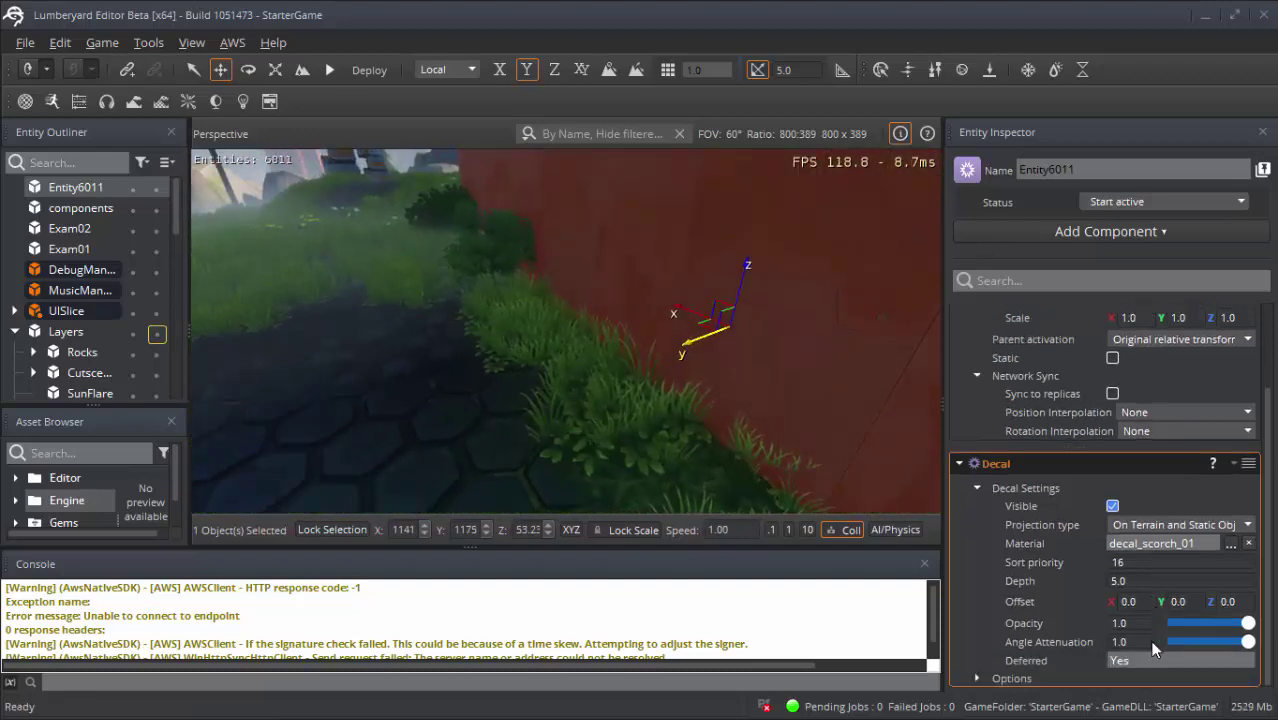
- Expand Decal Options and settle on On Terrain and Static Objects projection, after trying Planar and On Terrain
click(977, 679)
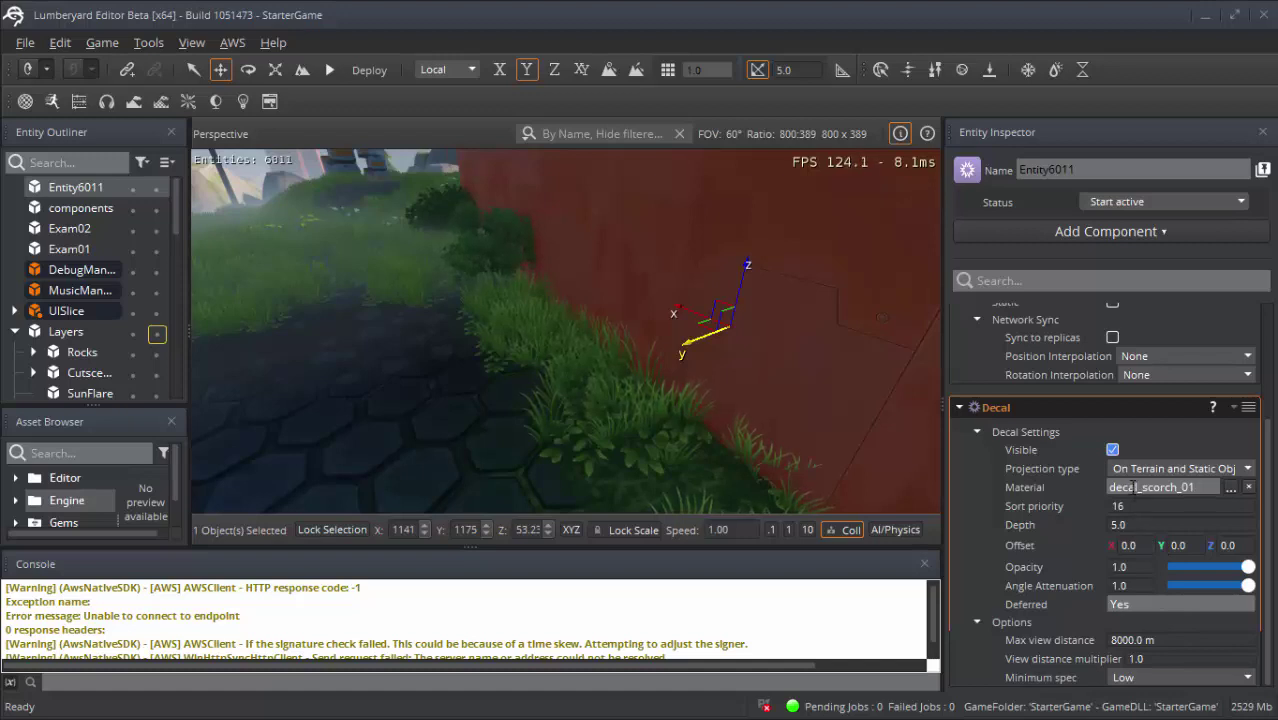
click(1162, 469)
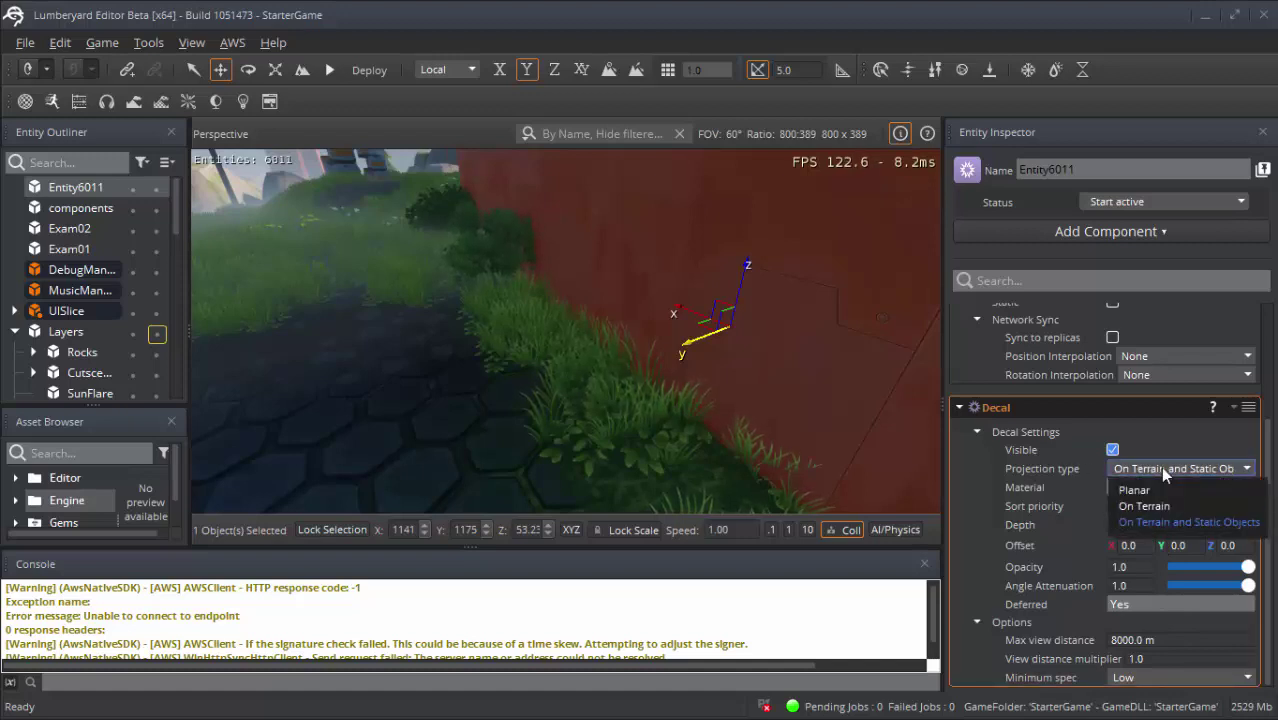
click(1159, 492)
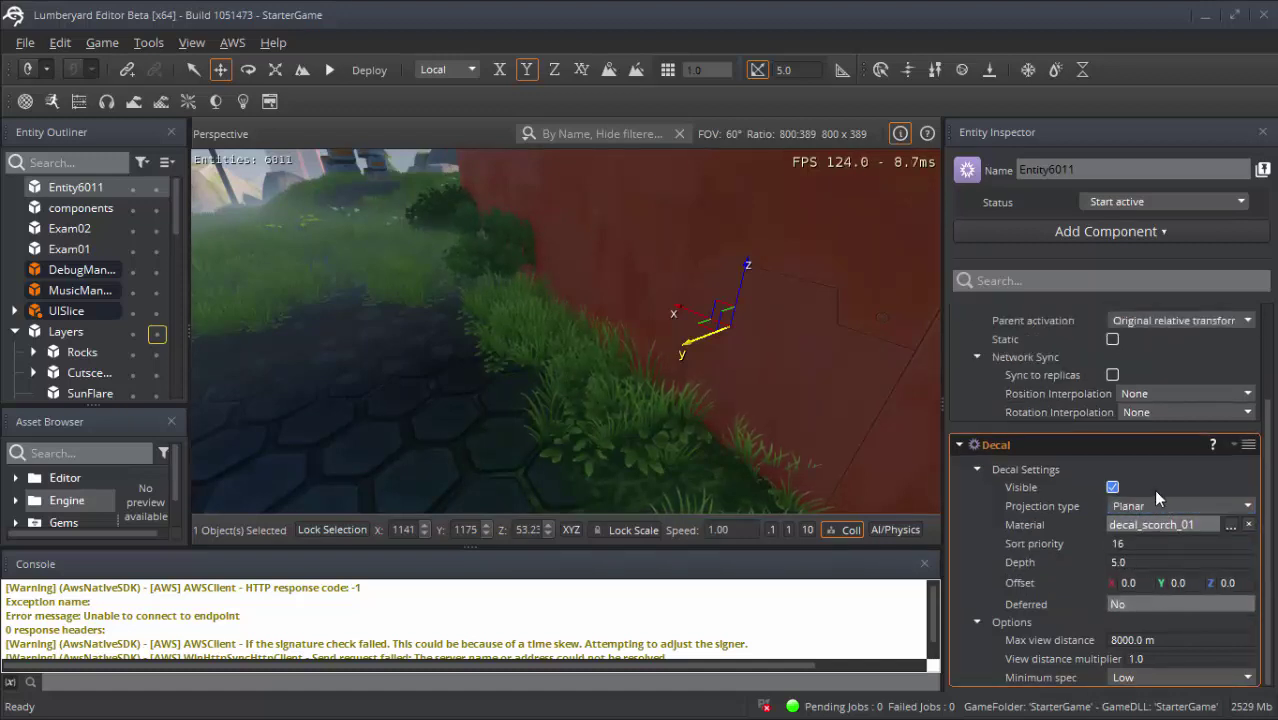
click(1153, 504)
click(1163, 543)
click(1148, 507)
click(1207, 558)
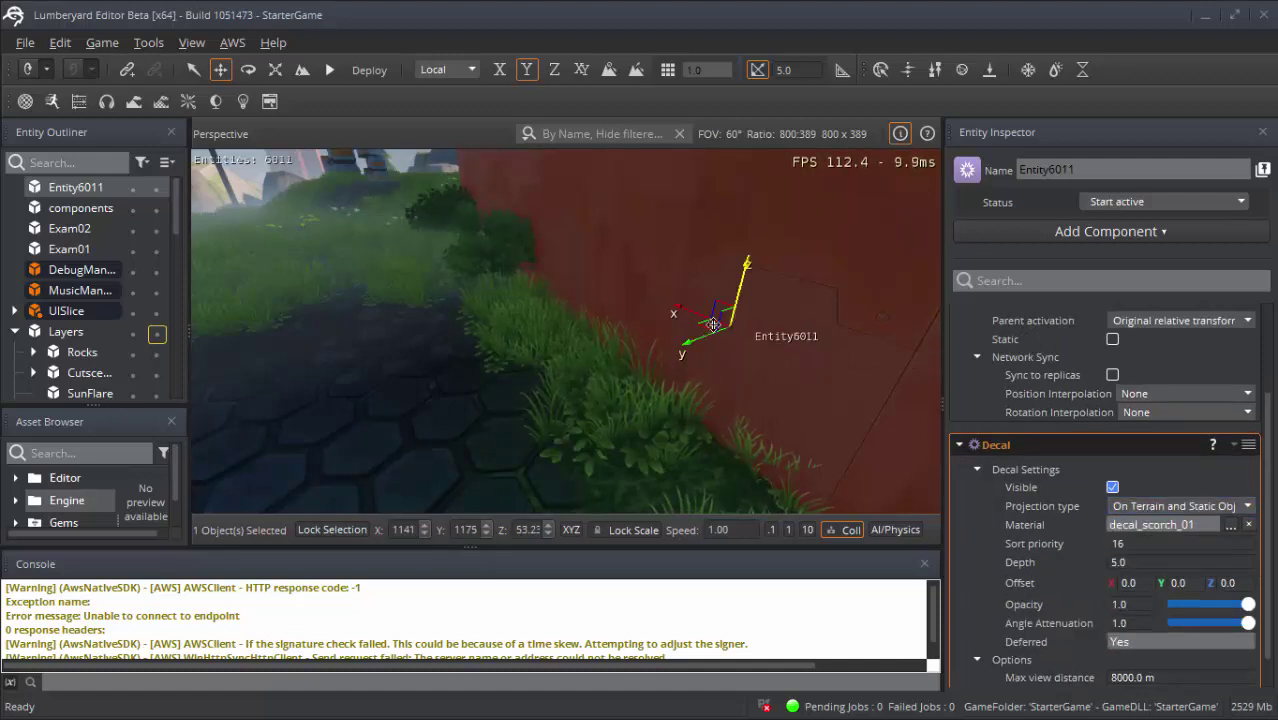
- Raise the entity to about Z 58.1 at Y 1173, onto the ivy-covered wall ledge
drag(694, 341, 276, 421)
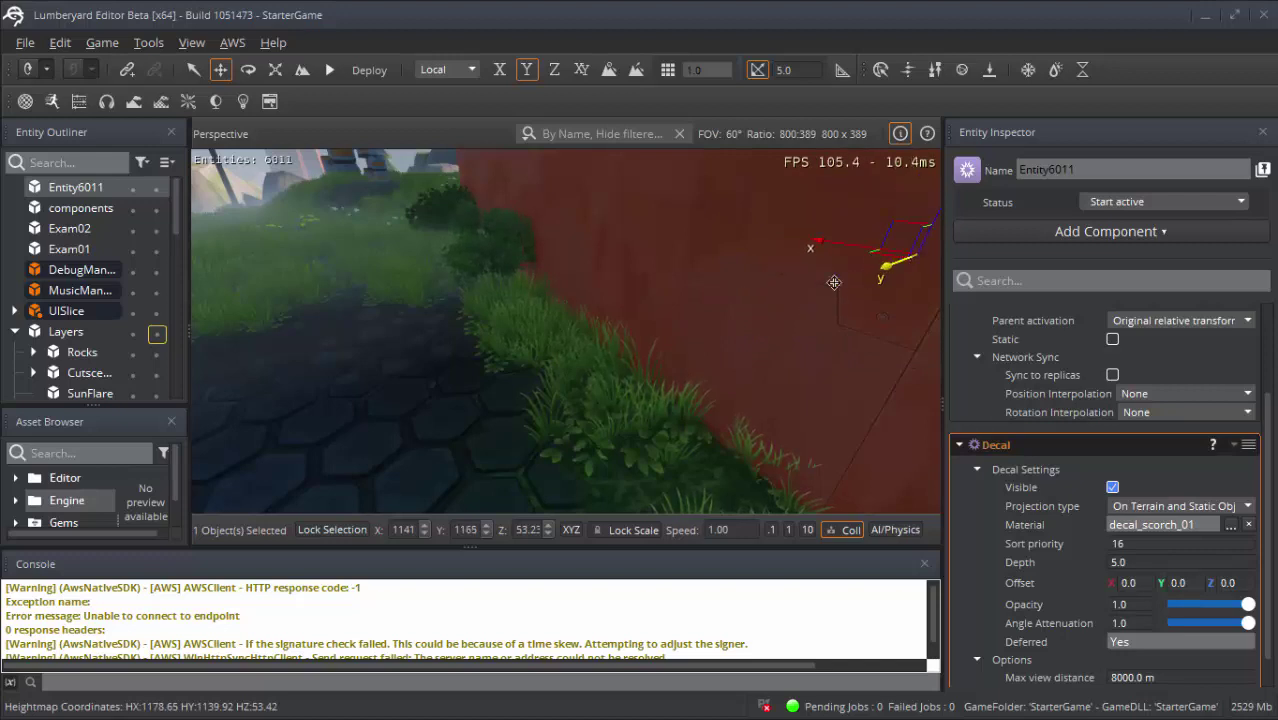
drag(416, 412, 511, 247)
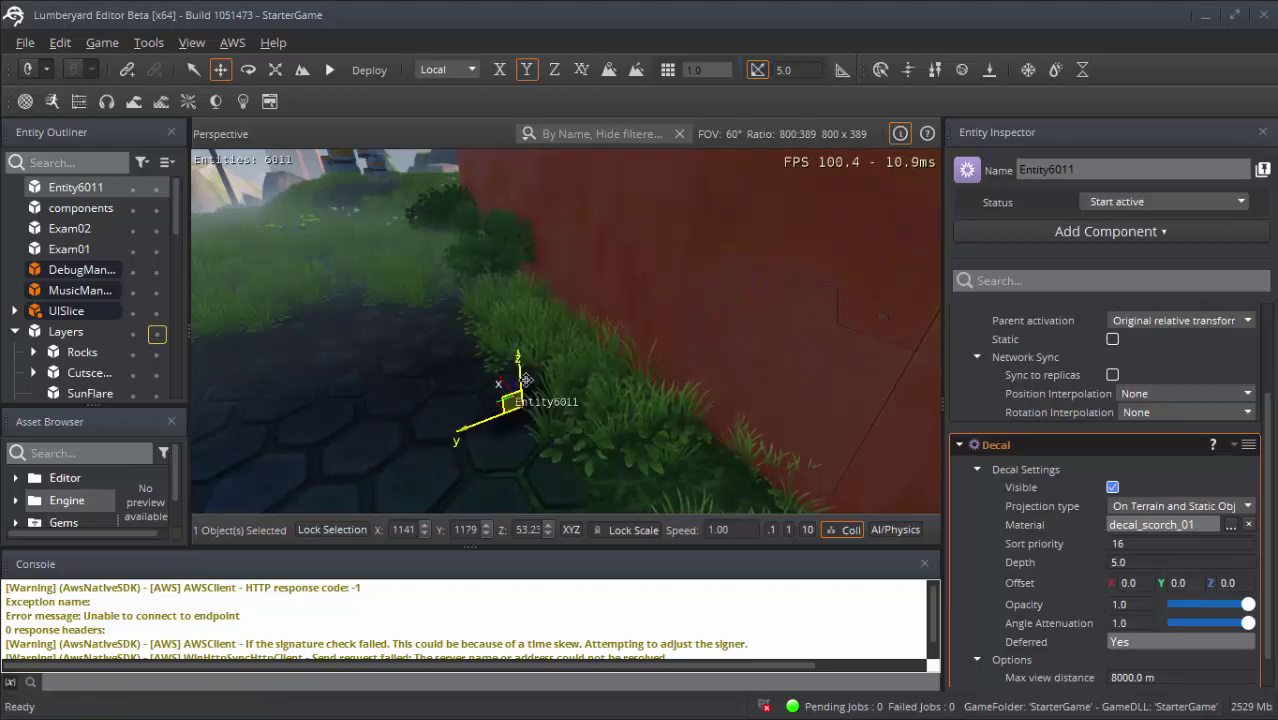
drag(470, 292, 722, 237)
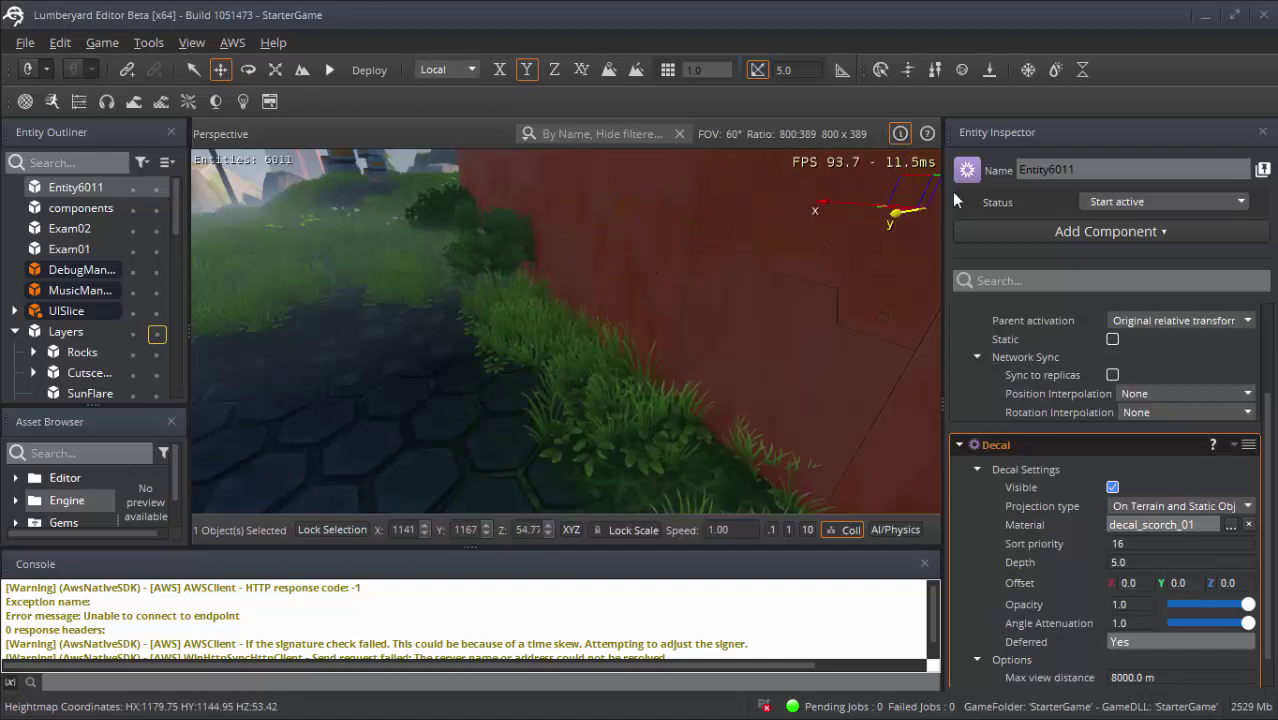
mouse_move(897, 196)
mouse_down()
mouse_move(560, 250)
mouse_move(591, 297)
mouse_move(631, 308)
mouse_up()
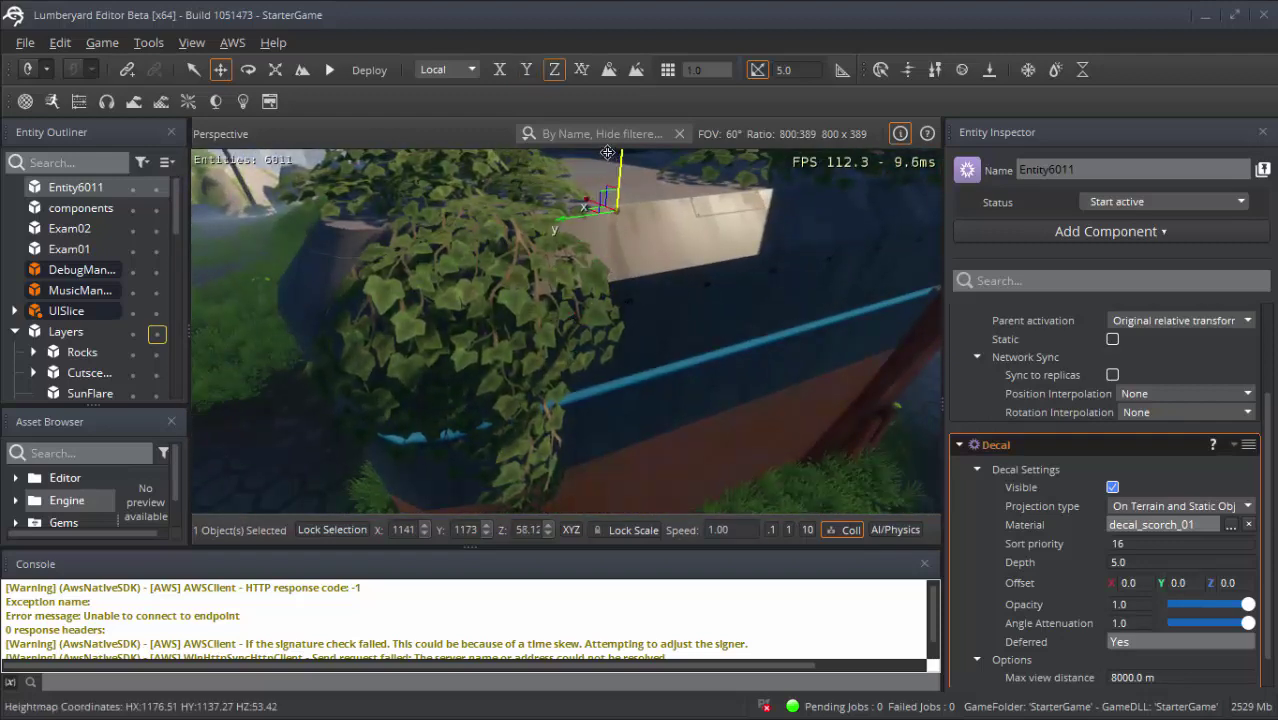
- Nudge the entity along Y and slow the viewport camera for a close overhead view
mouse_move(631, 308)
right_down()
mouse_move(631, 330)
mouse_move(573, 297)
right_up()
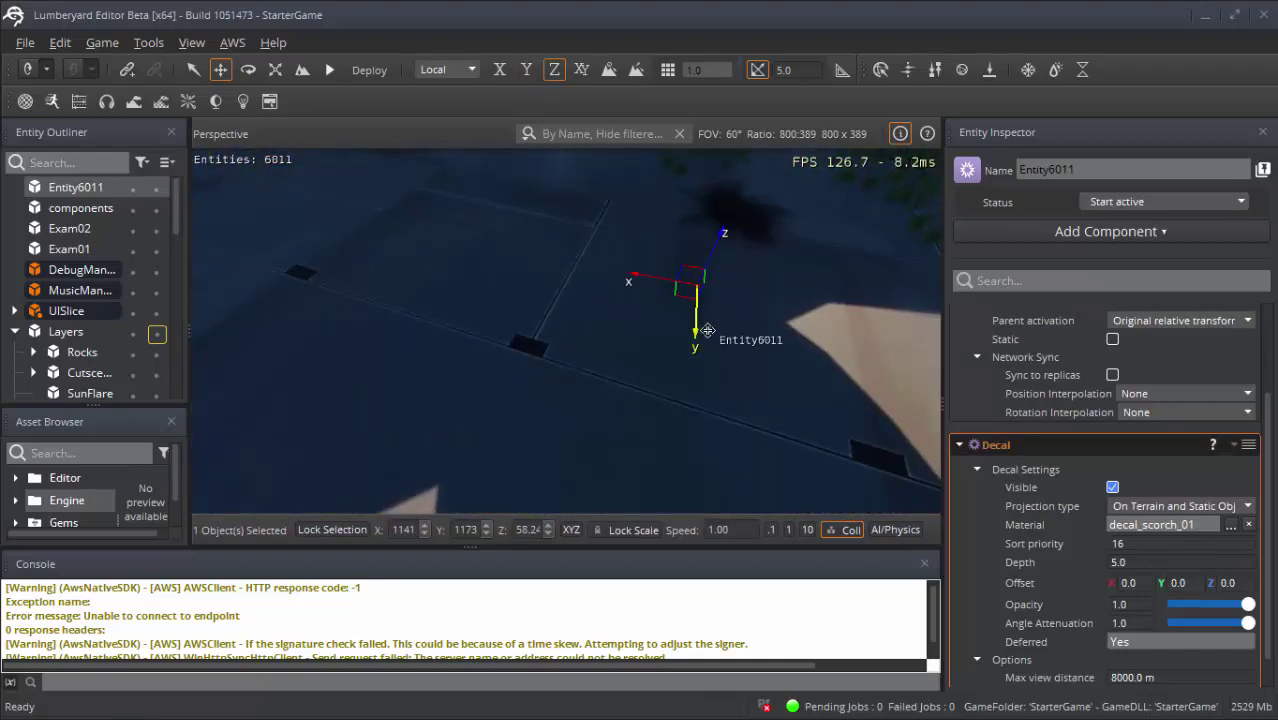
drag(690, 375, 684, 458)
right_drag(684, 458, 660, 430)
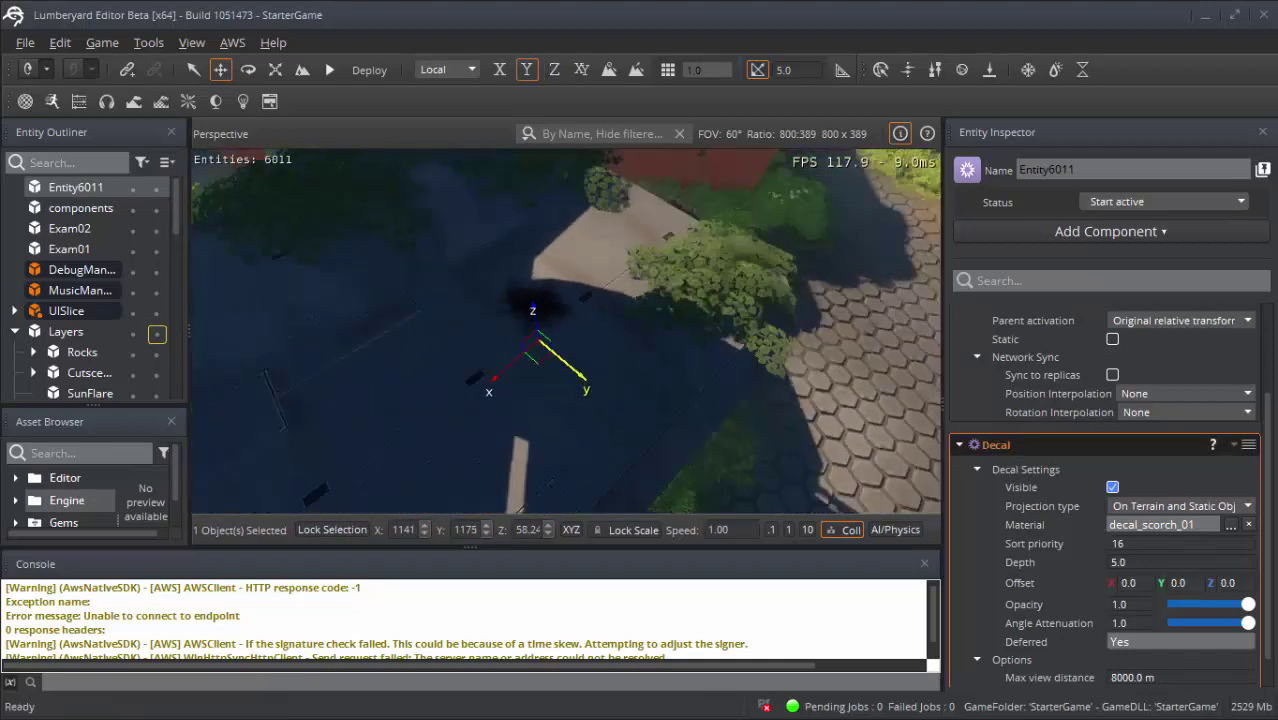
mouse_move(556, 354)
right_down()
mouse_move(530, 330)
mouse_move(560, 370)
right_up()
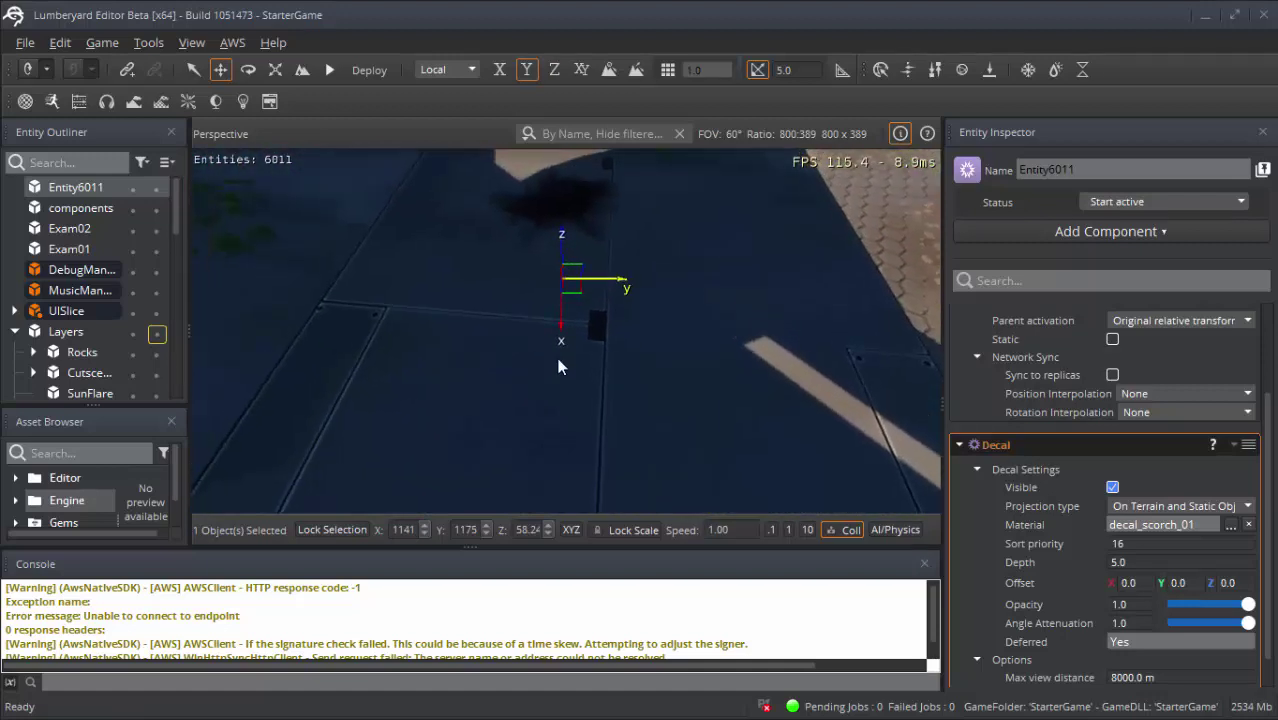
click(775, 530)
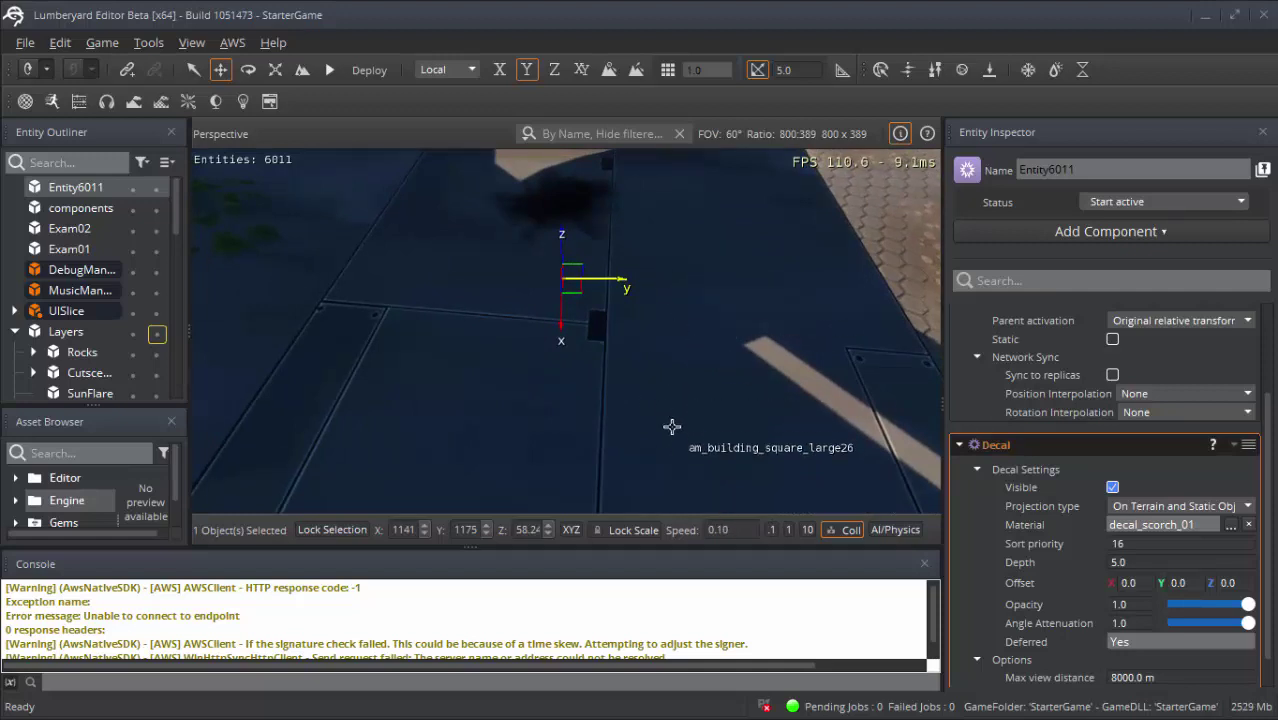
right_drag(672, 427, 578, 364)
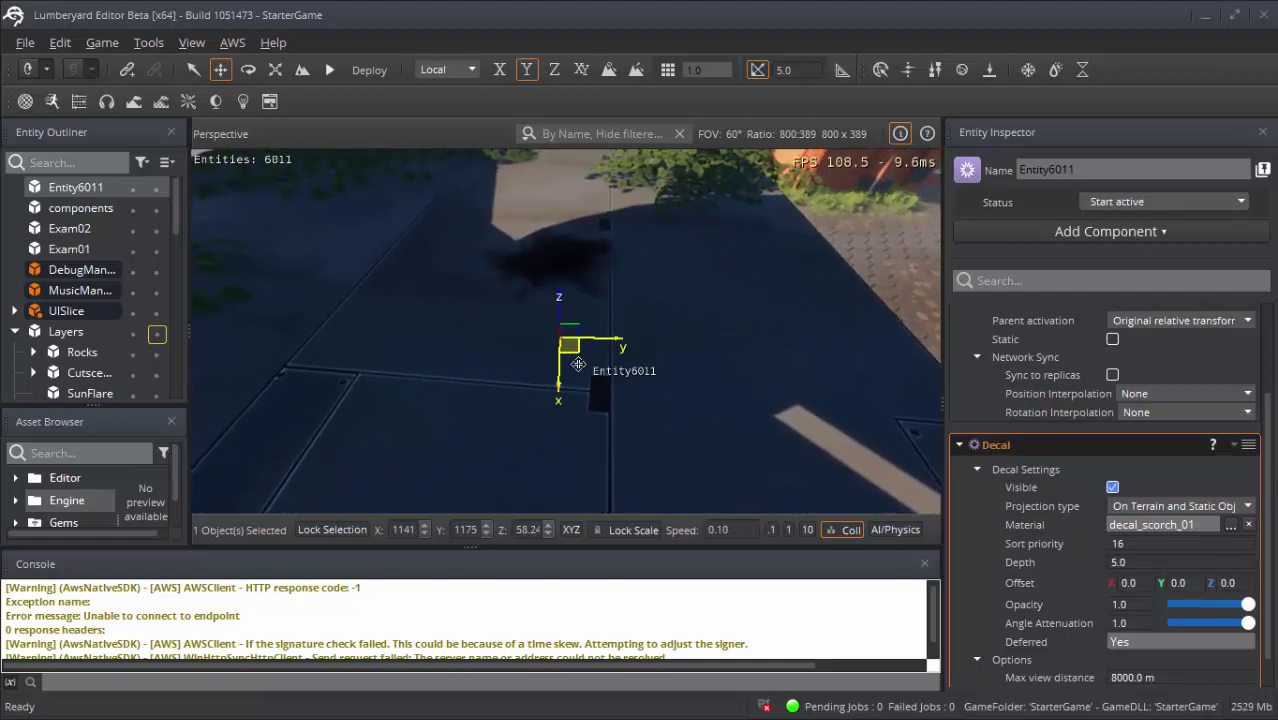
- Place the decal entity at X 1139, Y 1178, Z 54.42 against the red wall base
drag(560, 383, 613, 290)
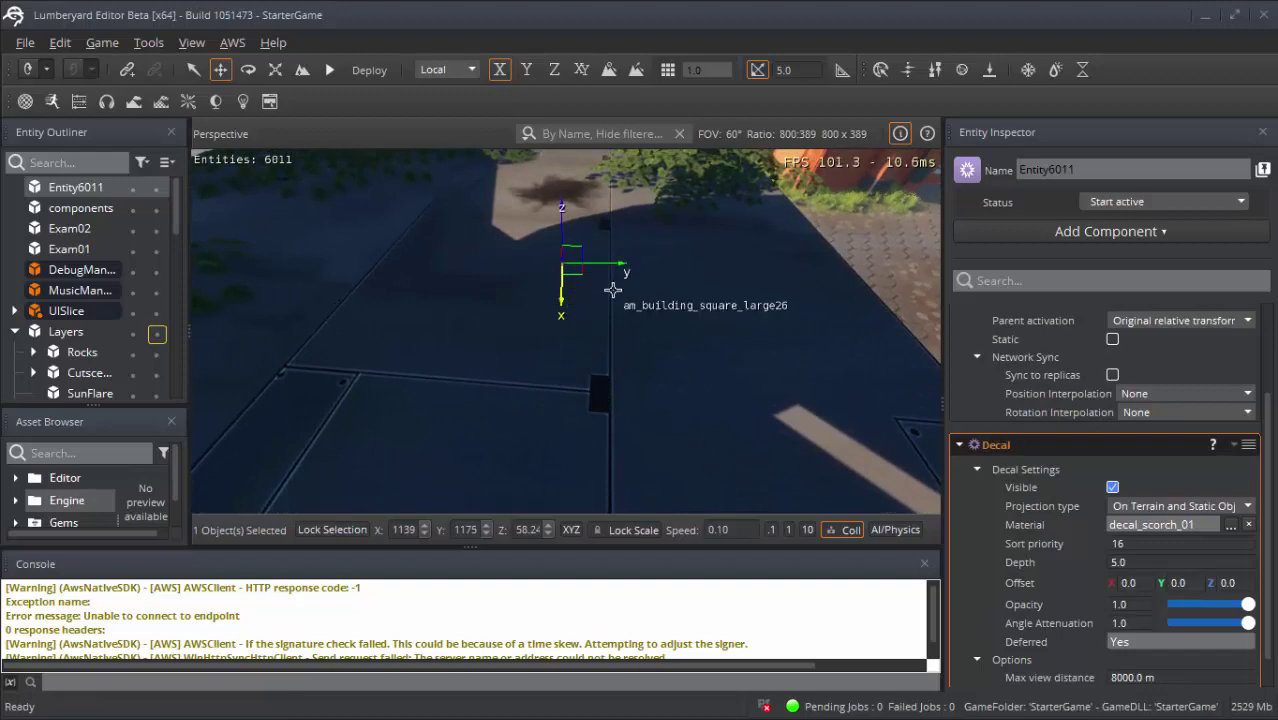
right_drag(613, 290, 627, 308)
drag(627, 310, 822, 315)
mouse_move(736, 356)
right_down()
mouse_move(830, 340)
mouse_move(760, 360)
mouse_move(700, 330)
right_up()
drag(552, 312, 556, 440)
mouse_move(556, 440)
right_down()
mouse_move(600, 420)
mouse_move(690, 427)
right_up()
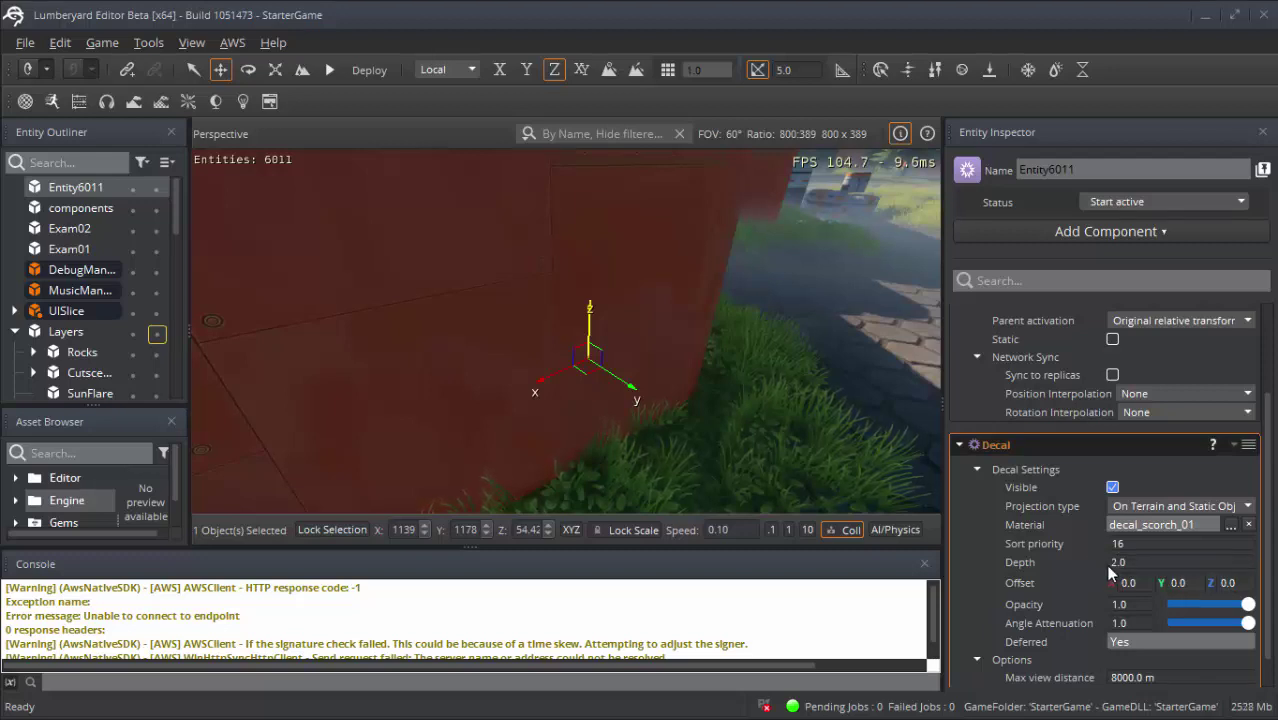
- Set the decal Depth to 10.0 and nudge the entity to Y 1179
drag(1135, 562, 1104, 567)
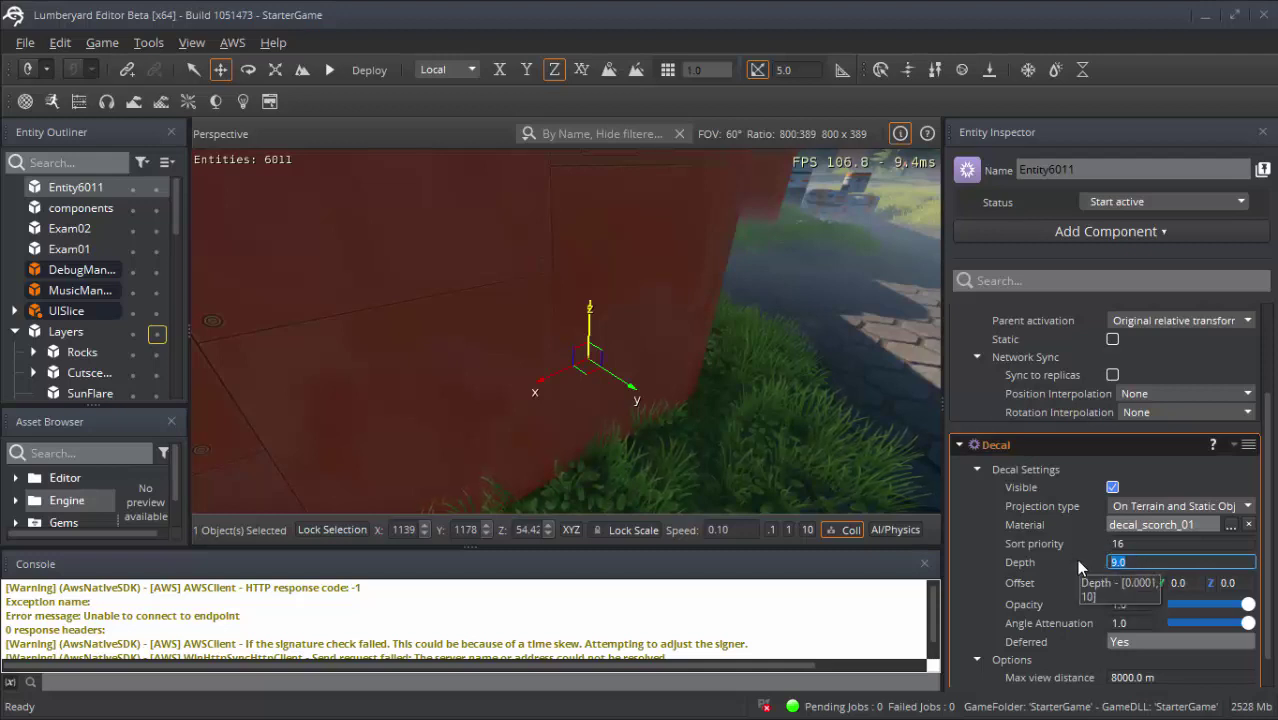
text(10)
key(Return)
text(1)
key(BackSpace)
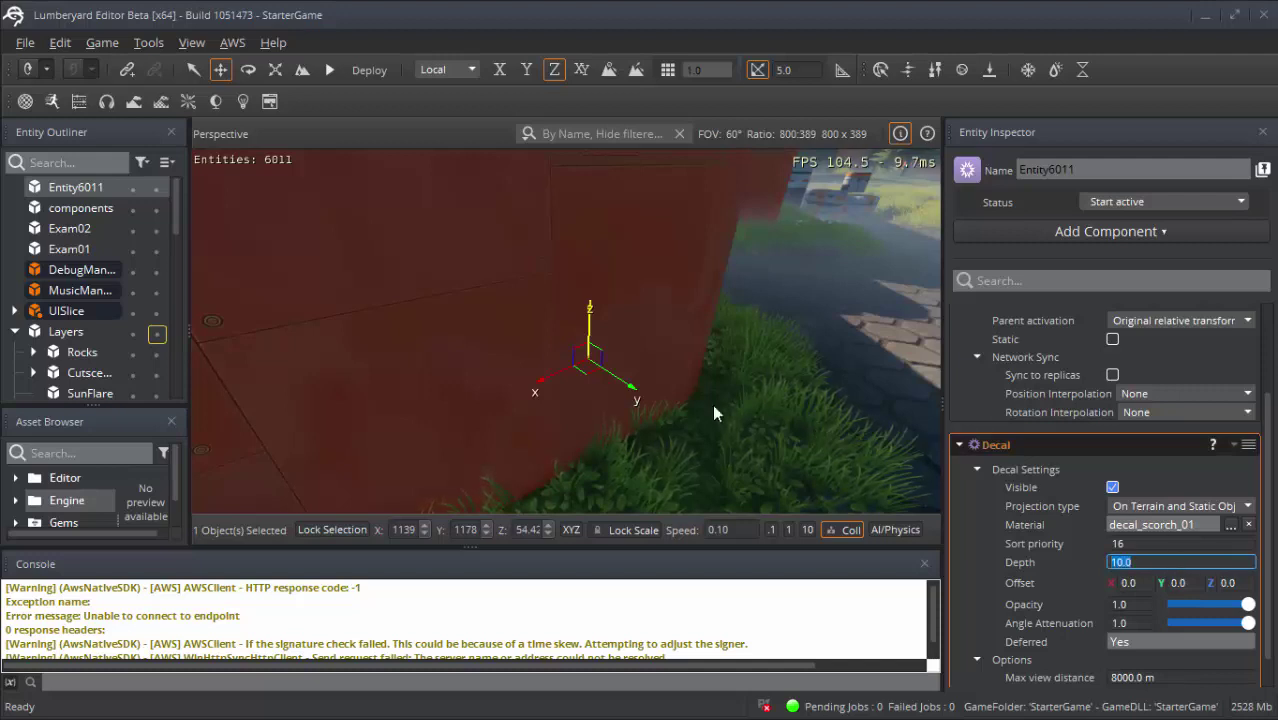
drag(645, 400, 697, 451)
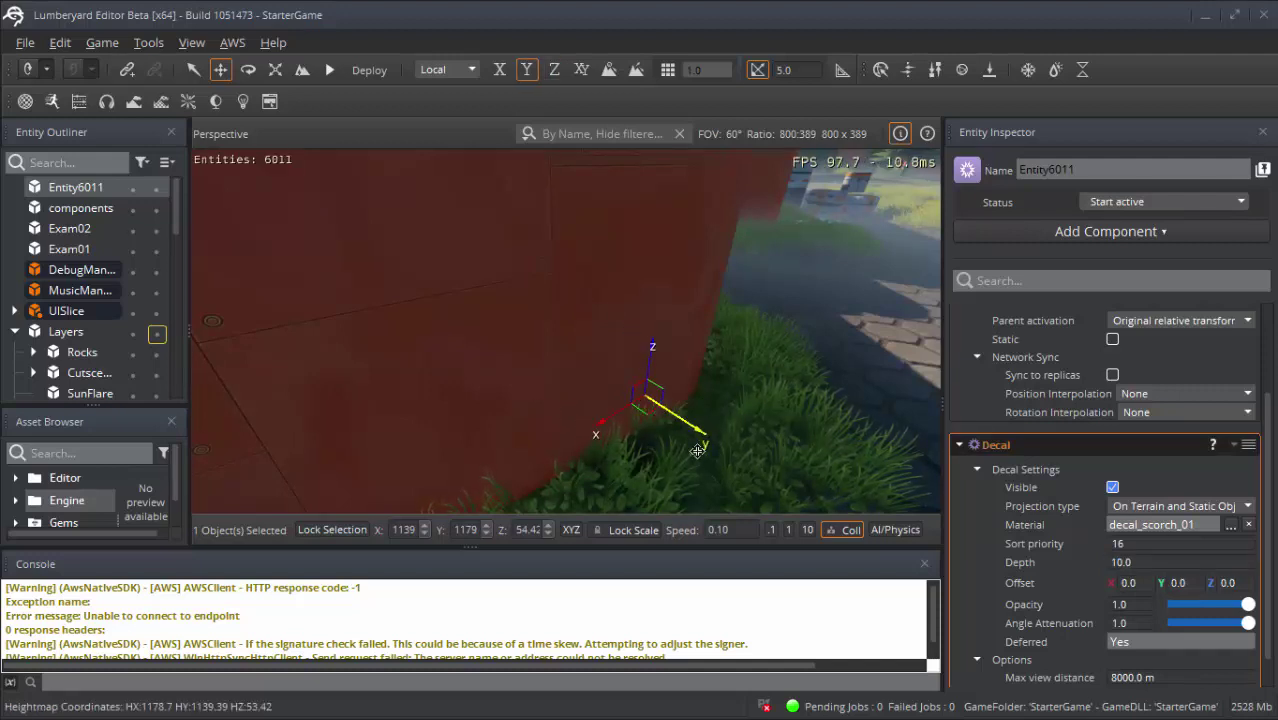
- Raise the decal entity and shift it to X 1140, adjusting its Y position
right_drag(542, 442, 620, 430)
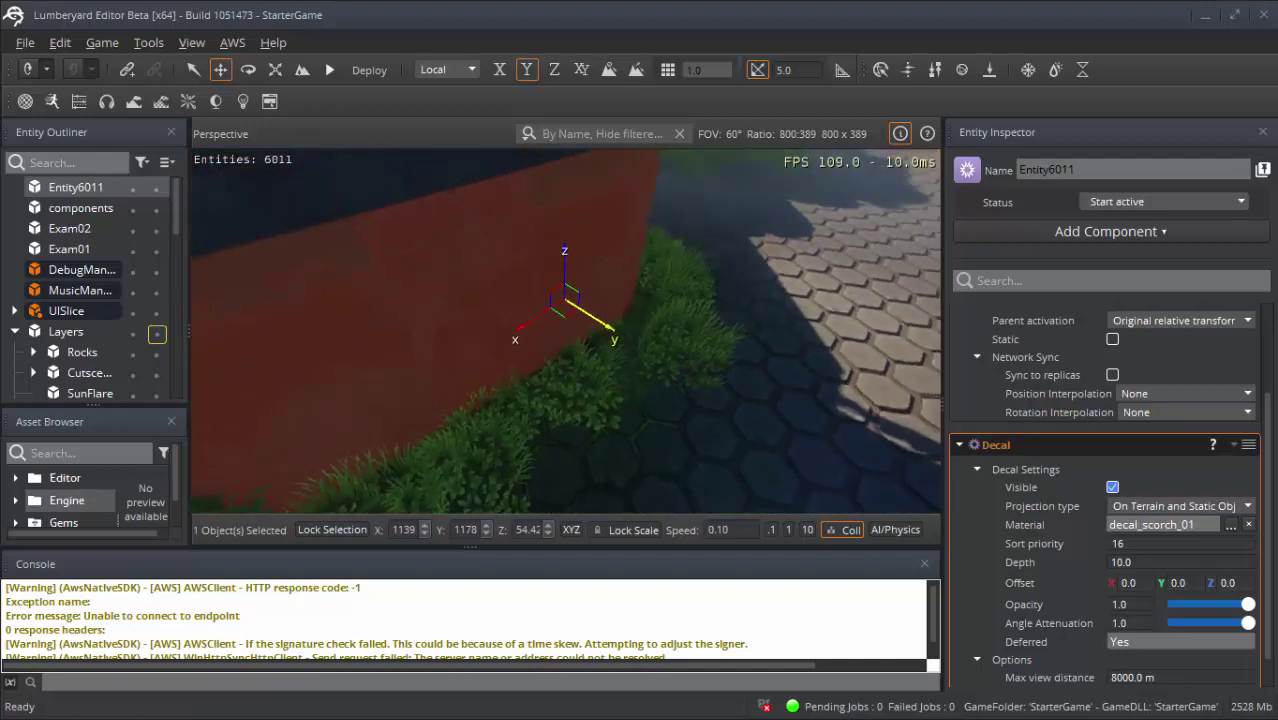
drag(568, 320, 538, 103)
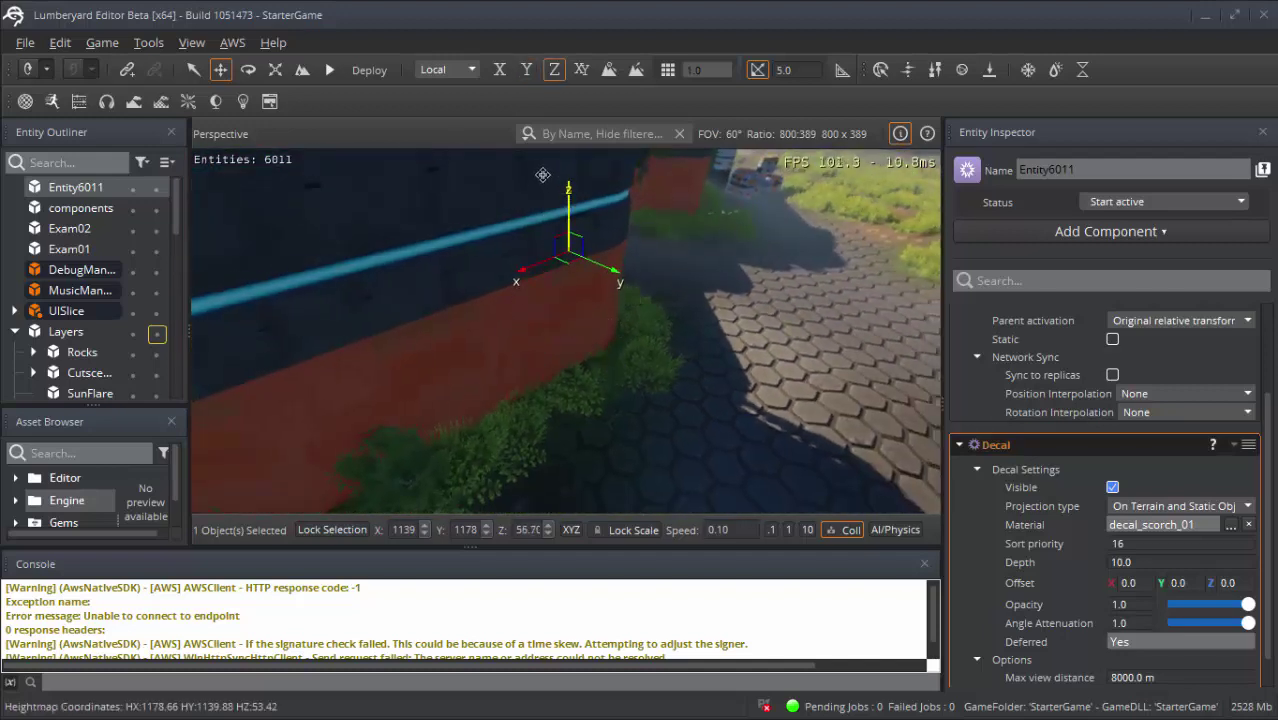
right_drag(538, 124, 562, 370)
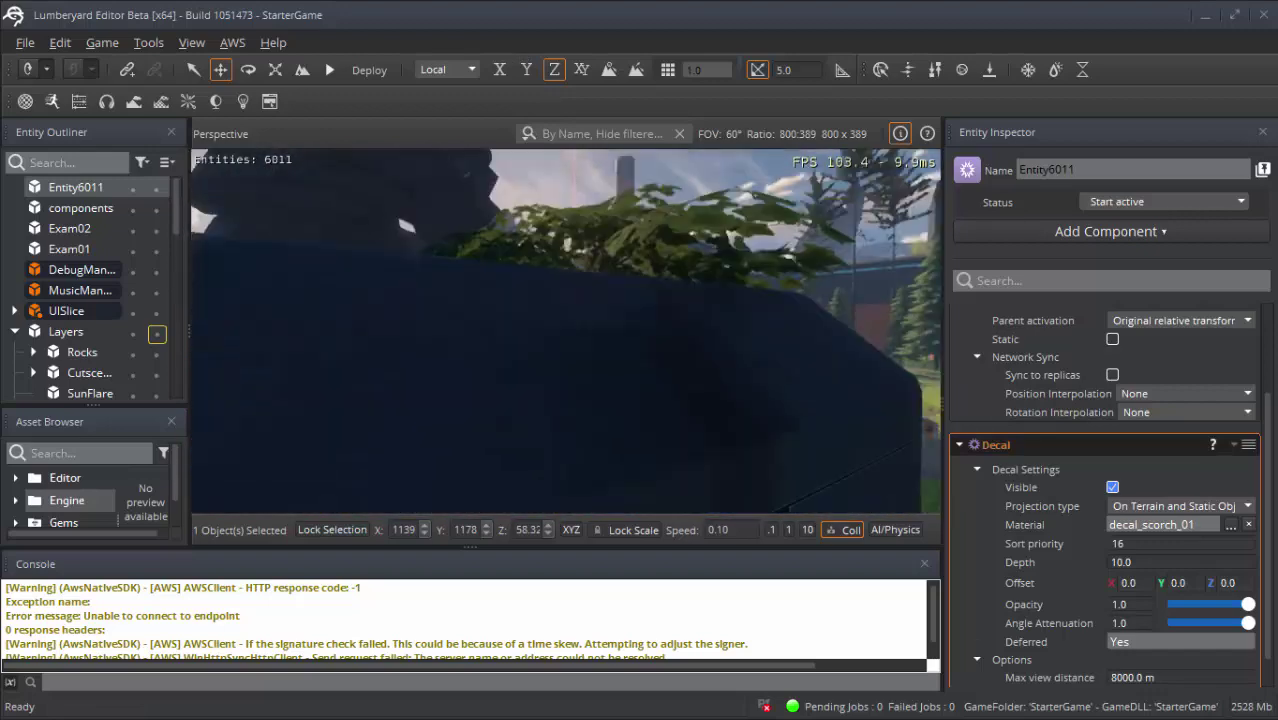
mouse_move(562, 370)
mouse_down()
mouse_move(483, 356)
mouse_move(480, 306)
mouse_up()
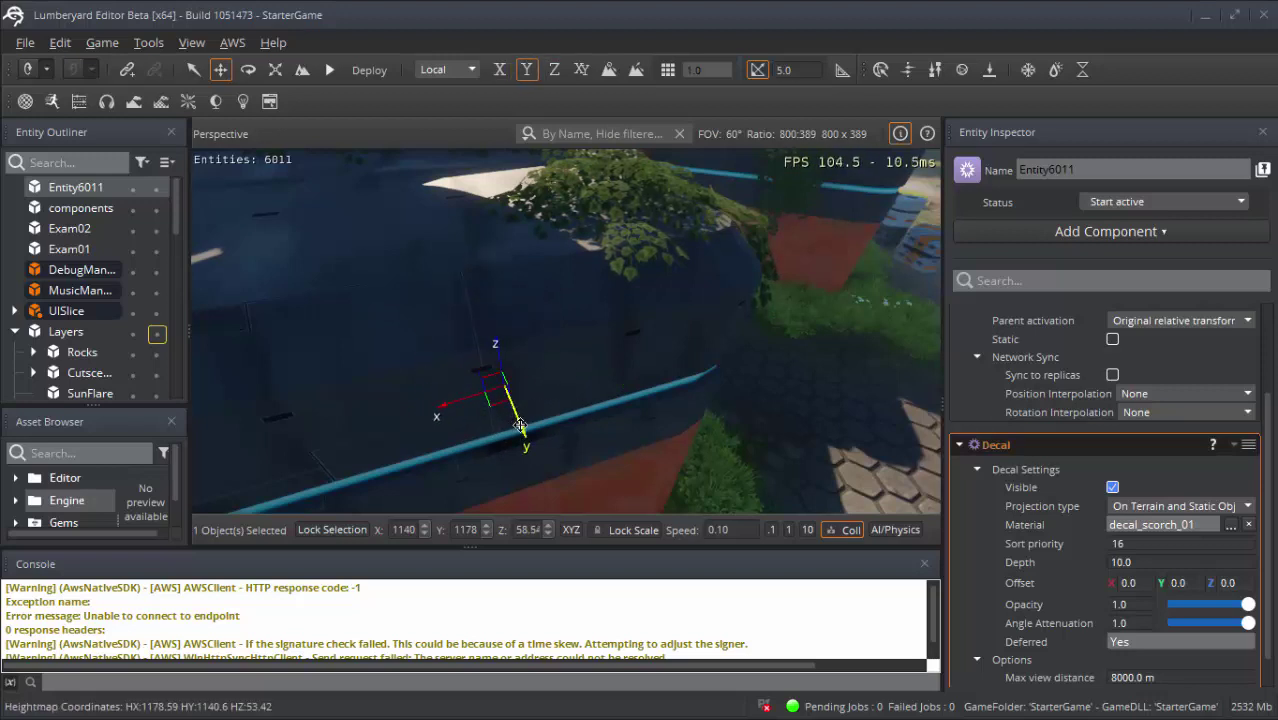
mouse_move(495, 373)
mouse_down()
mouse_move(488, 327)
mouse_move(477, 340)
mouse_up()
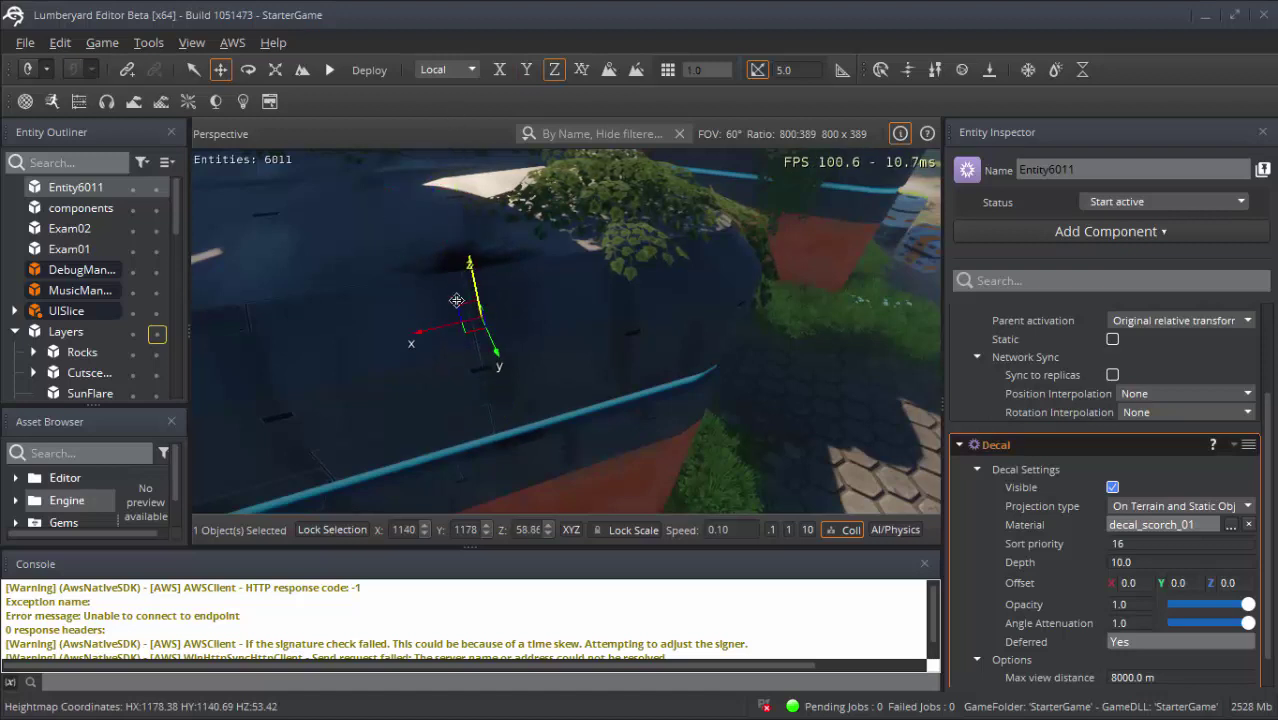
- Change the decal's Projection type to Planar, after briefly trying On Terrain
click(1225, 508)
click(1192, 543)
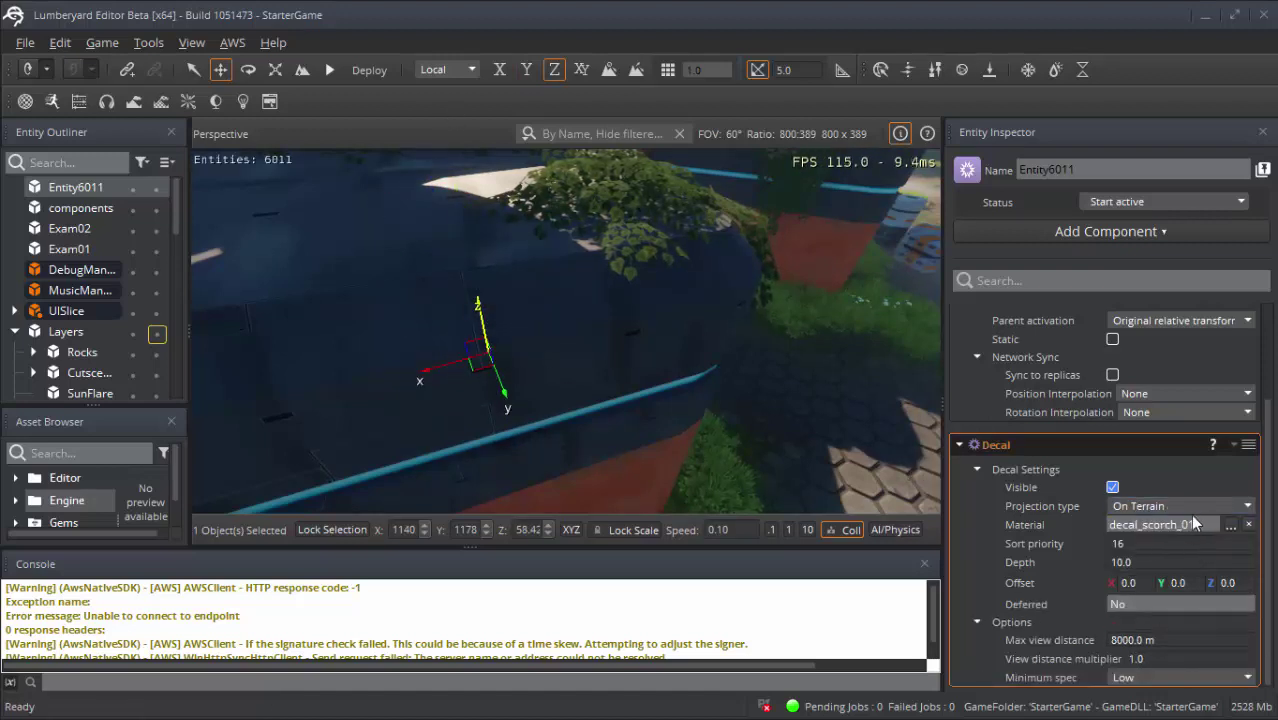
click(1161, 505)
click(1140, 528)
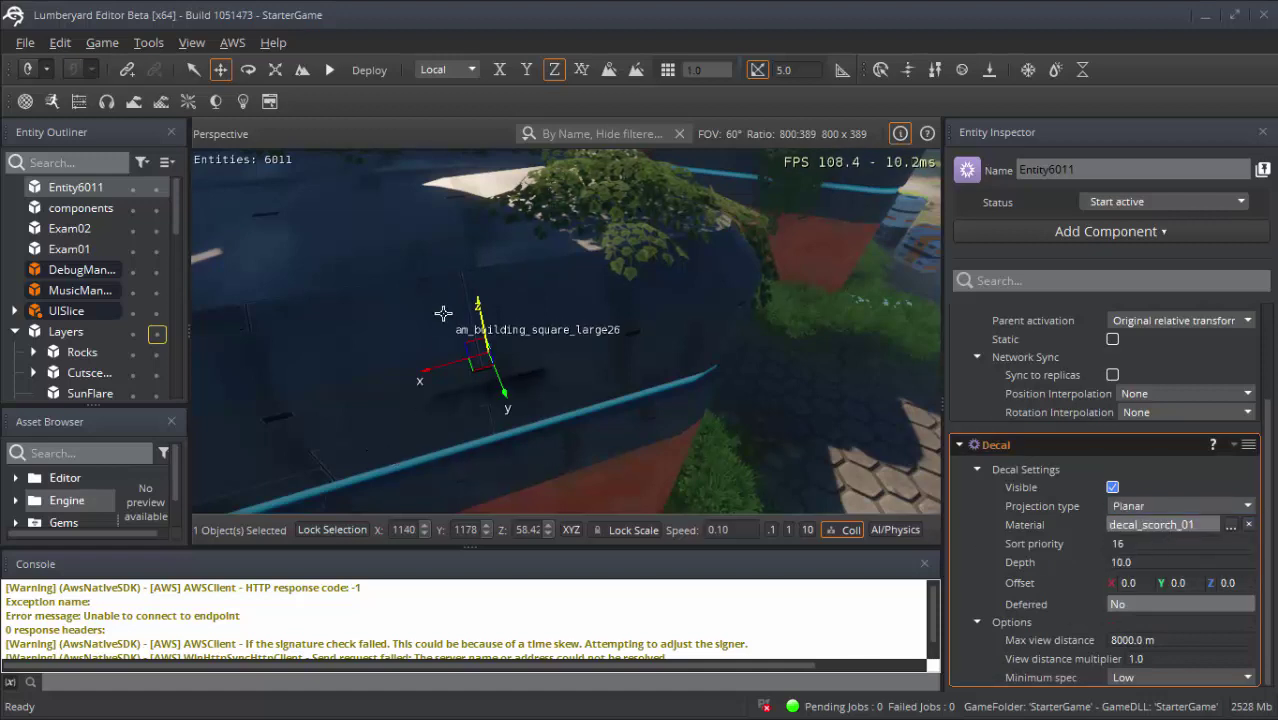
- Lower the decal to Z 55.33 at the wall base so the black scorch shows
mouse_move(482, 312)
mouse_down()
mouse_move(473, 264)
mouse_move(435, 221)
mouse_up()
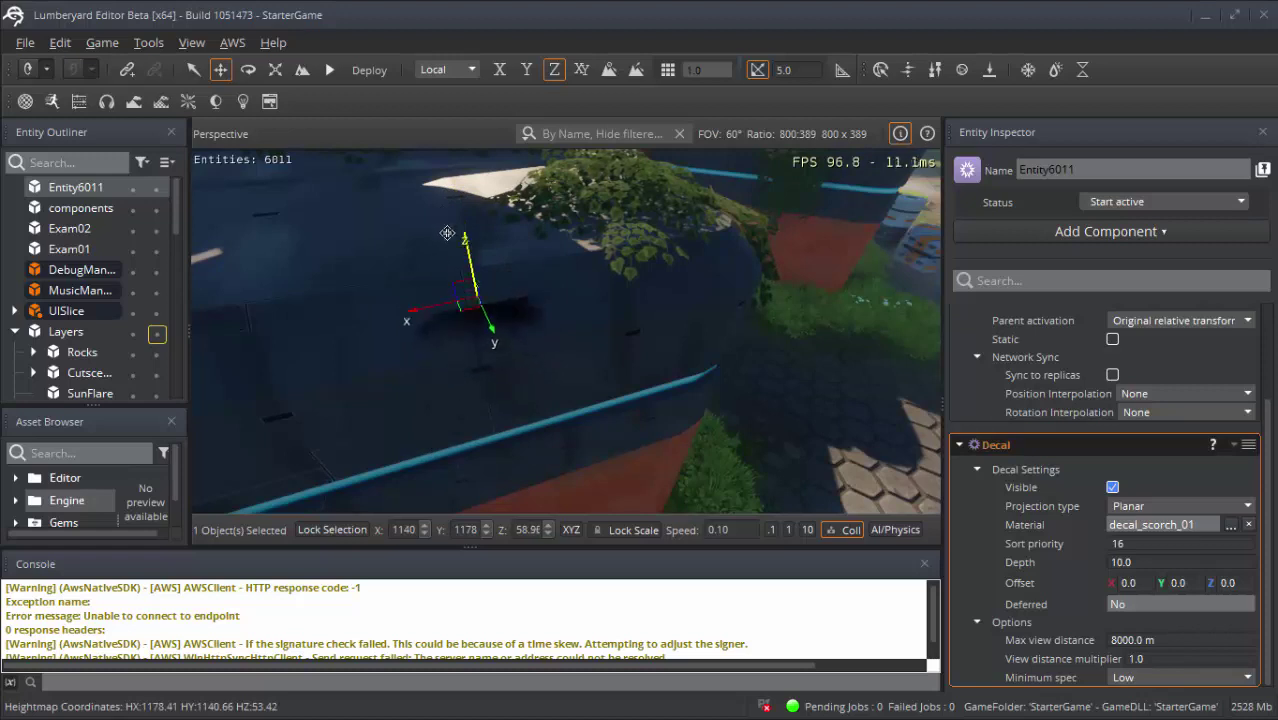
right_drag(410, 285, 404, 282)
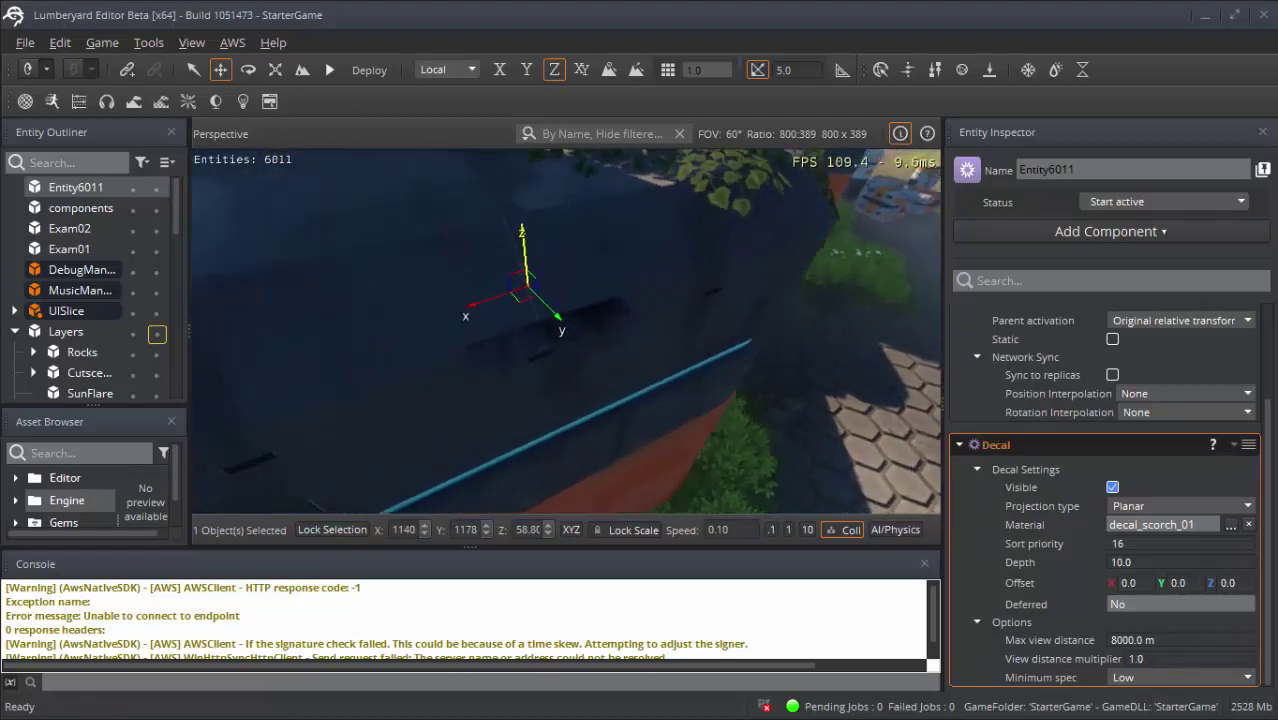
click(505, 228)
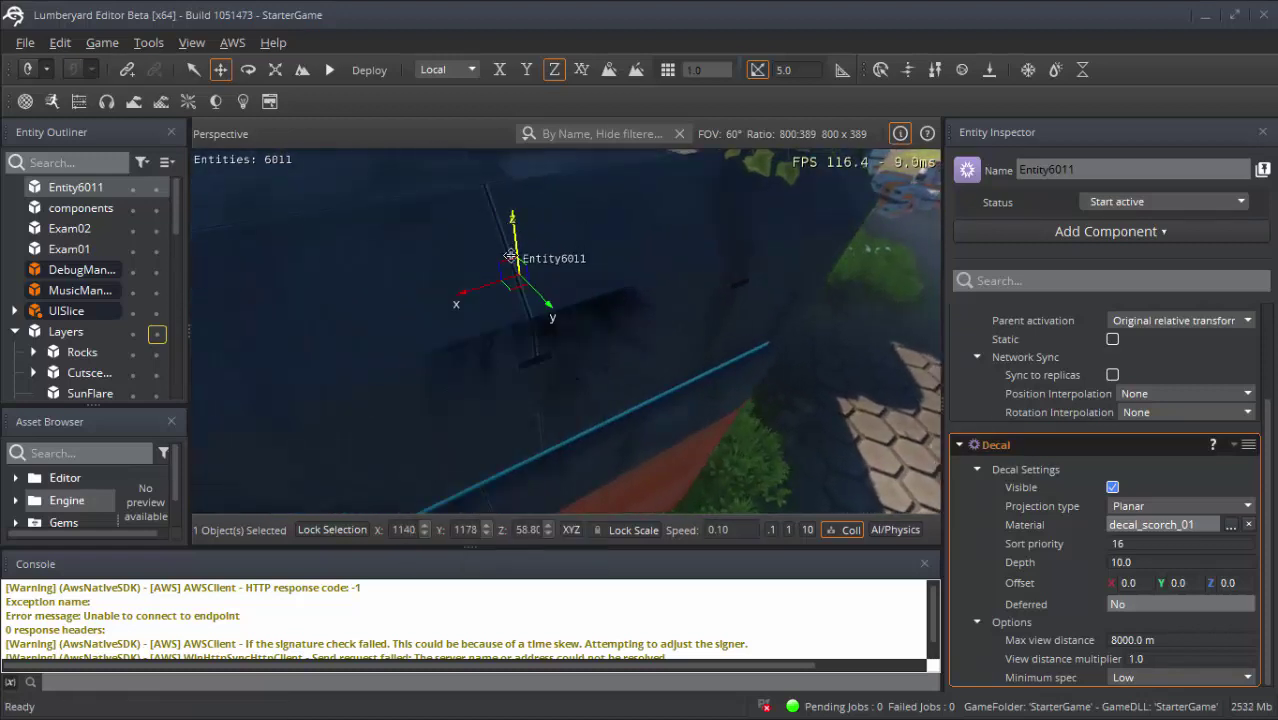
drag(511, 268, 565, 363)
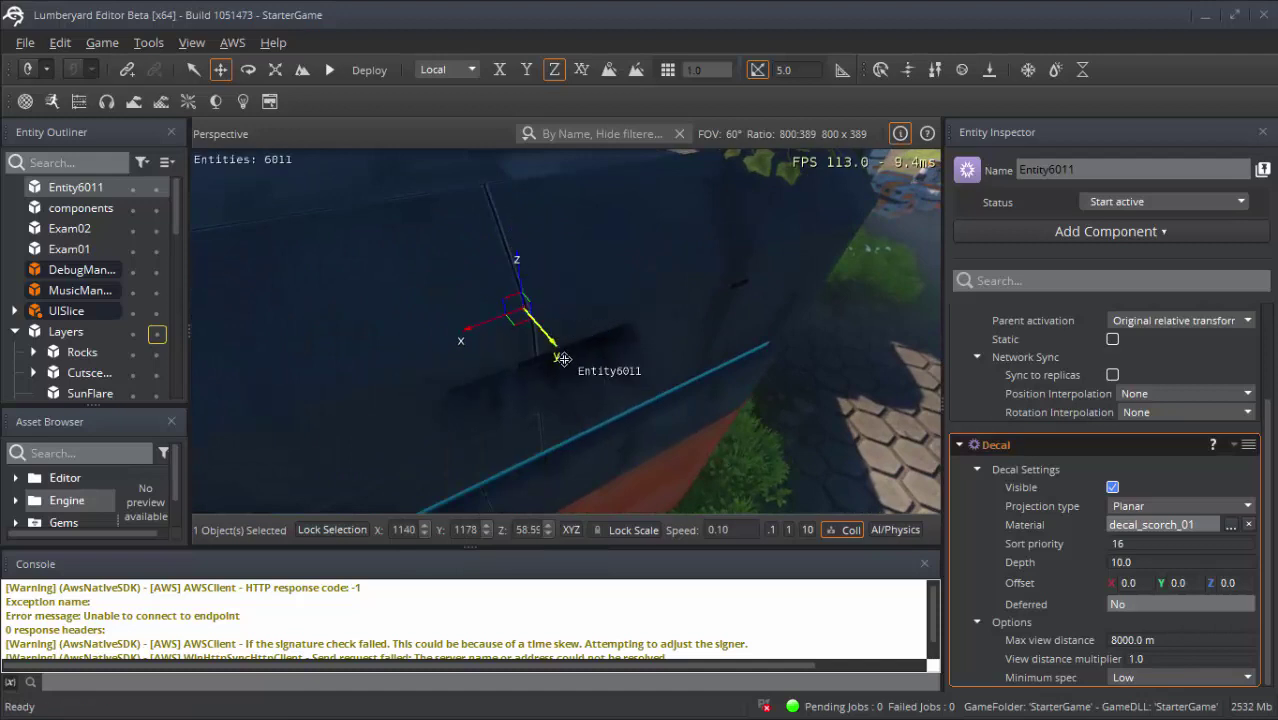
right_drag(565, 363, 600, 380)
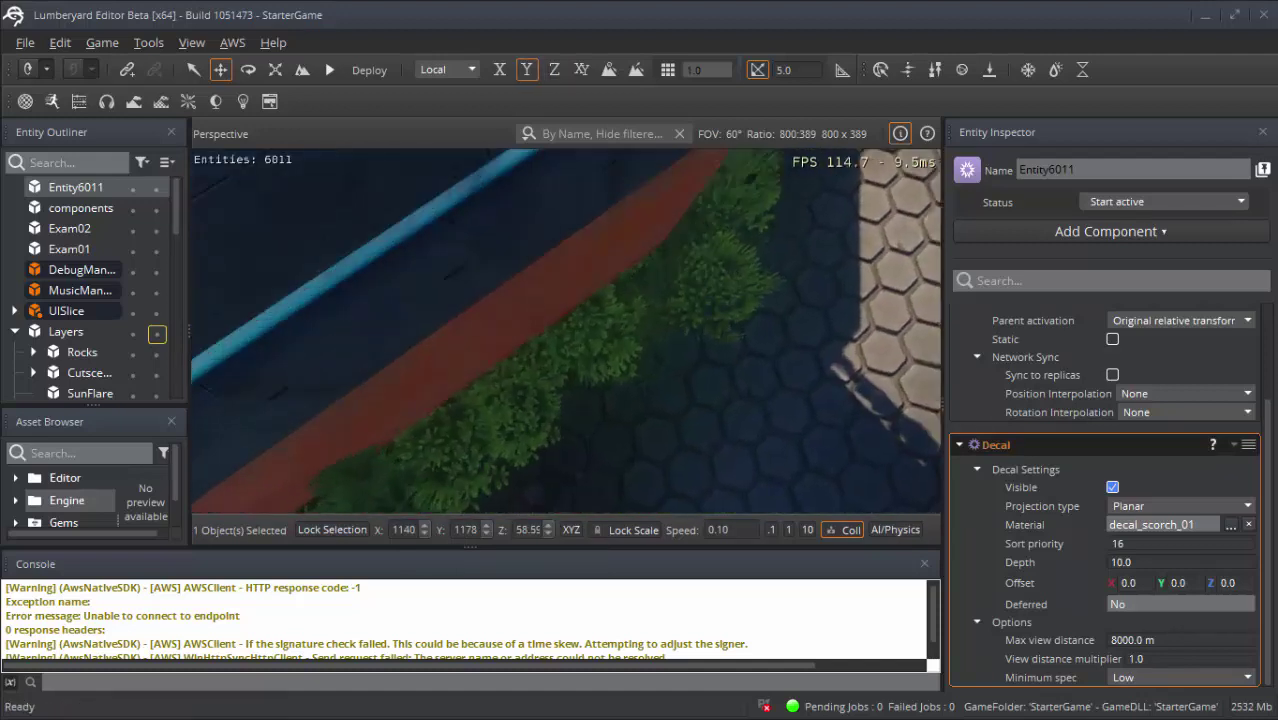
scroll(570, 215, down, 5)
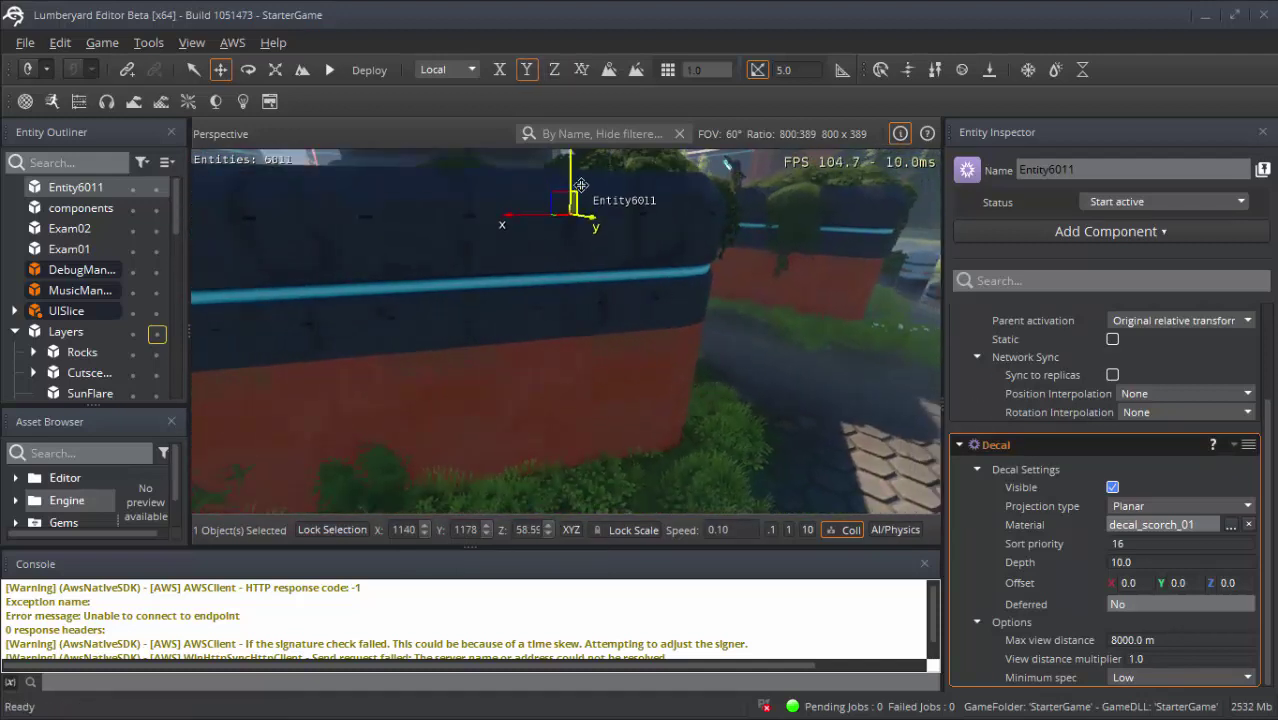
drag(570, 215, 571, 371)
right_drag(571, 371, 603, 397)
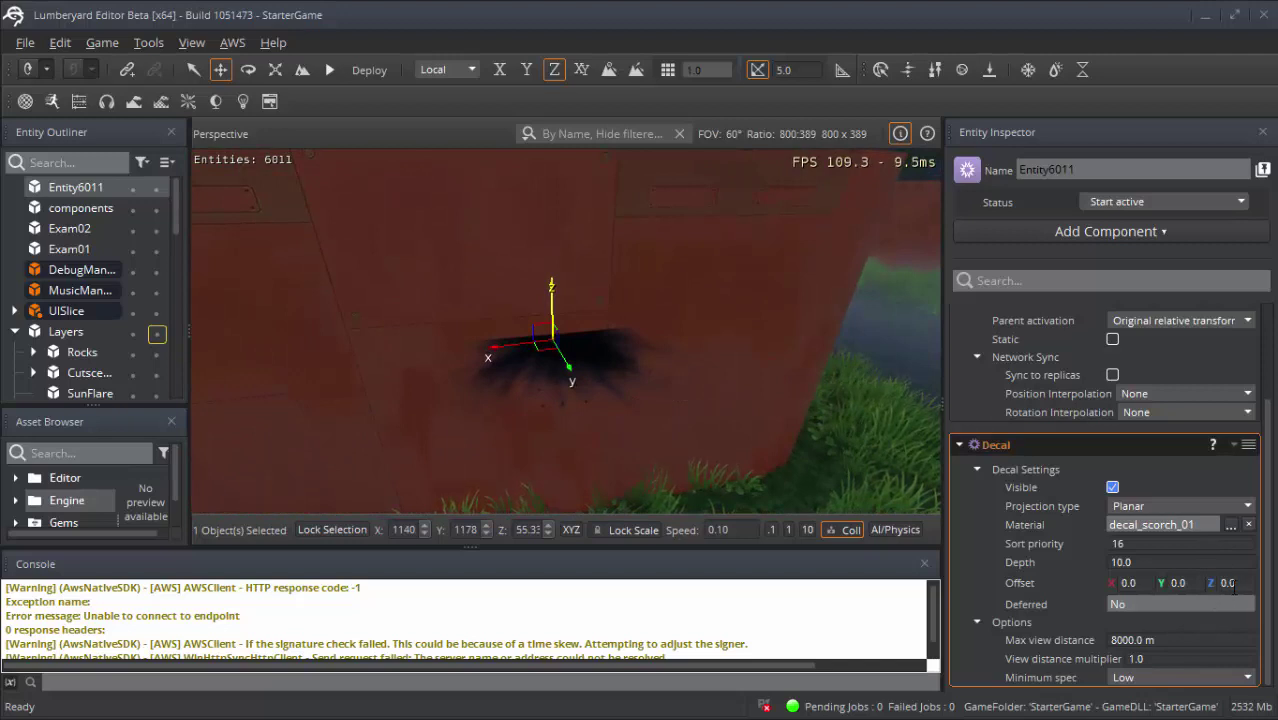
scroll(1238, 566, up, 3)
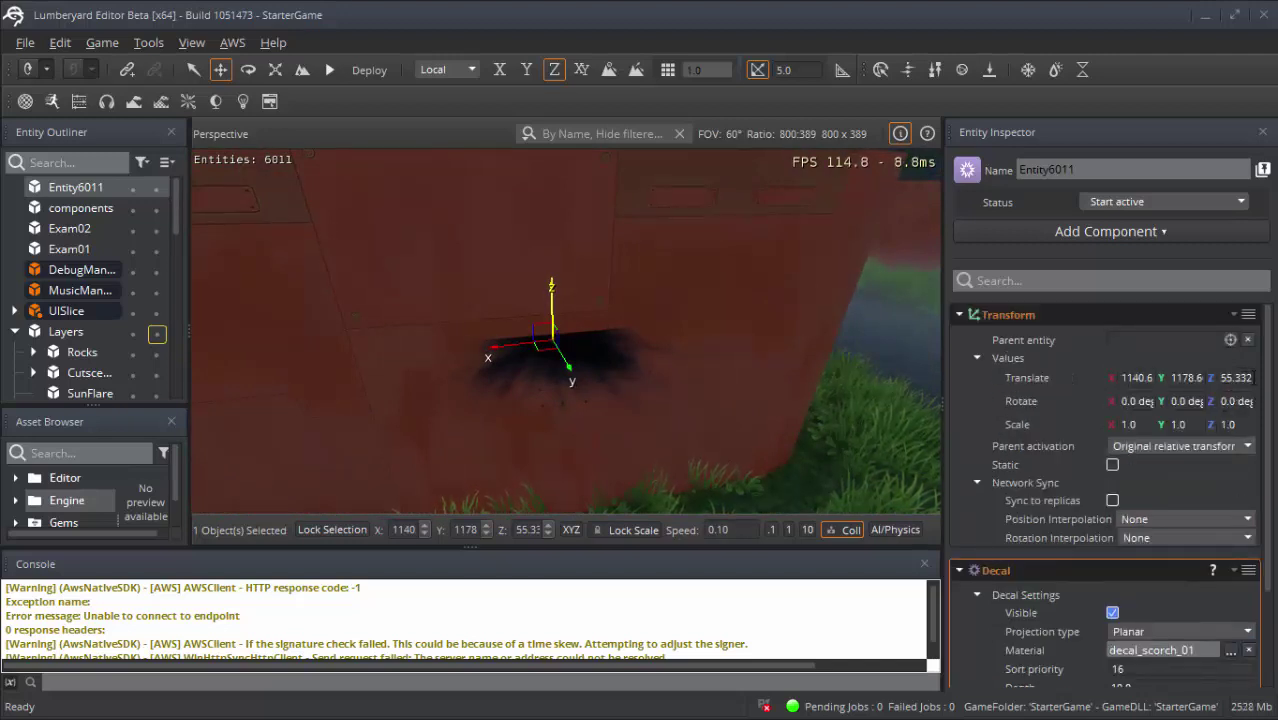
- Rotate the decal to 11.8 degrees around Z and 0 degrees around Y
drag(1220, 402, 1217, 388)
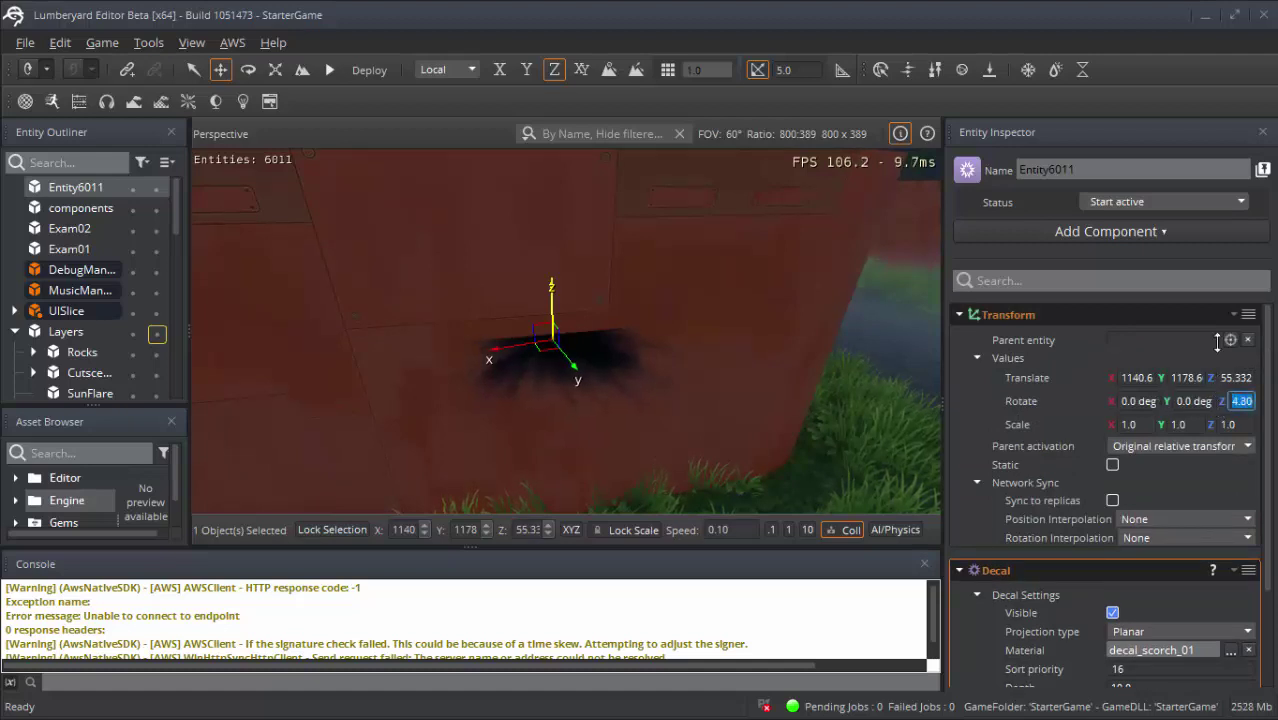
mouse_move(1217, 343)
mouse_down()
mouse_move(1246, 290)
mouse_move(1253, 338)
mouse_up()
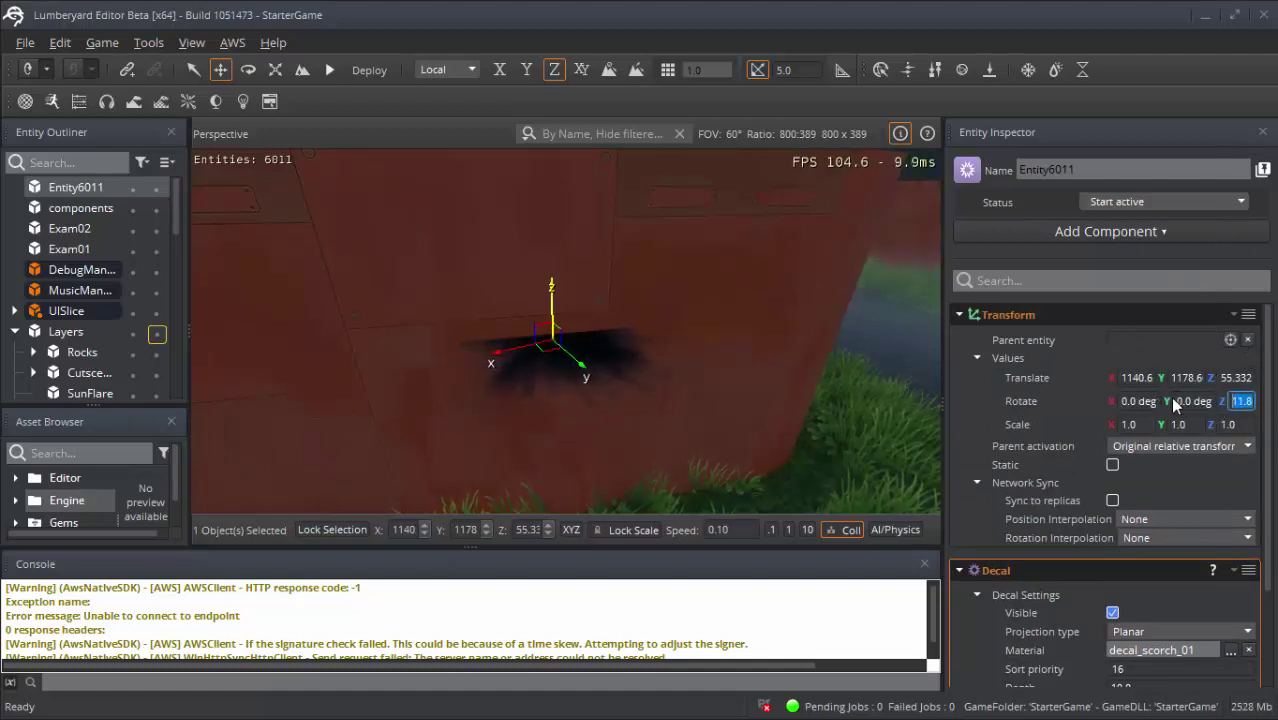
key(Return)
click(1172, 329)
mouse_move(1178, 400)
mouse_down()
mouse_move(1184, 446)
mouse_move(1156, 228)
mouse_up()
drag(1078, 706, 1106, 292)
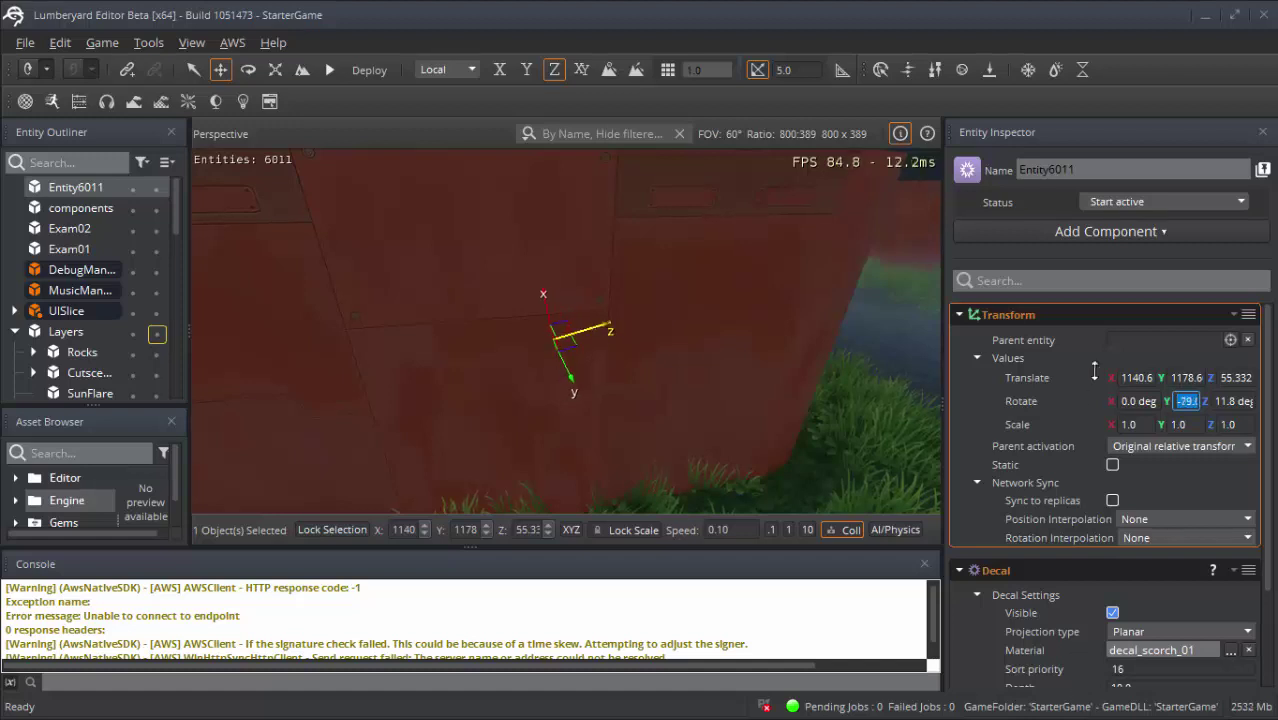
text(0)
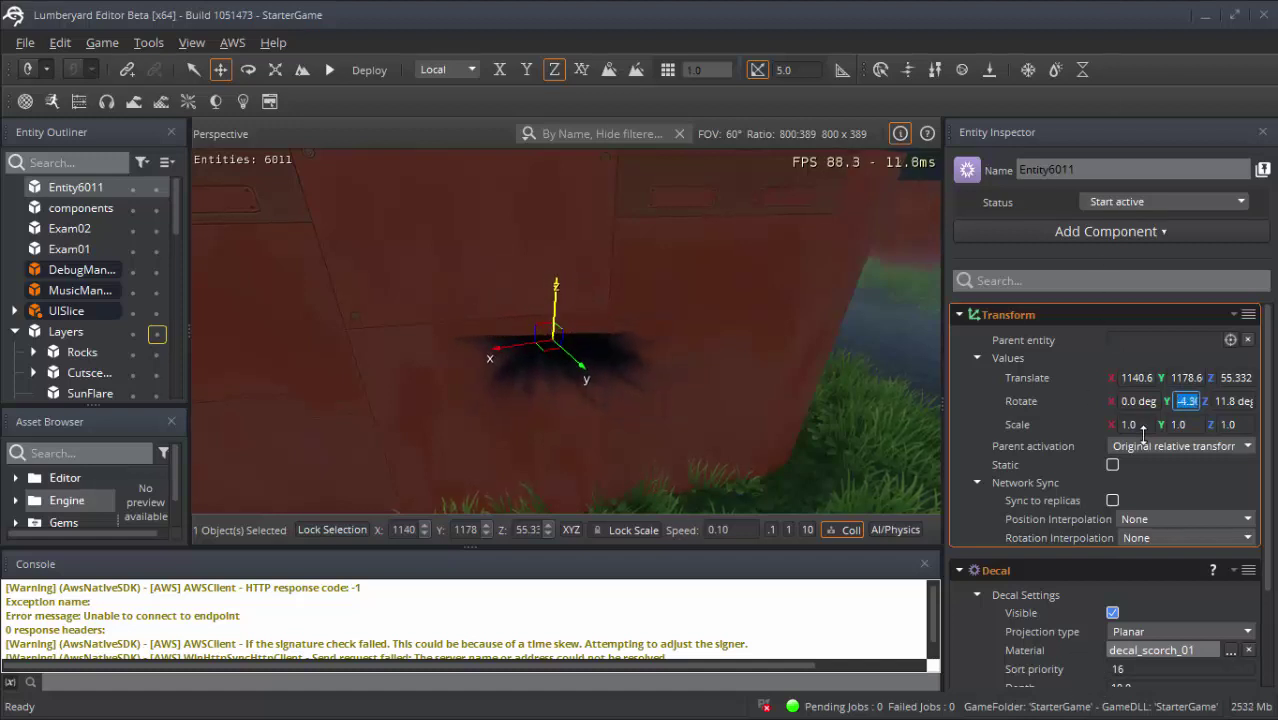
key(Return)
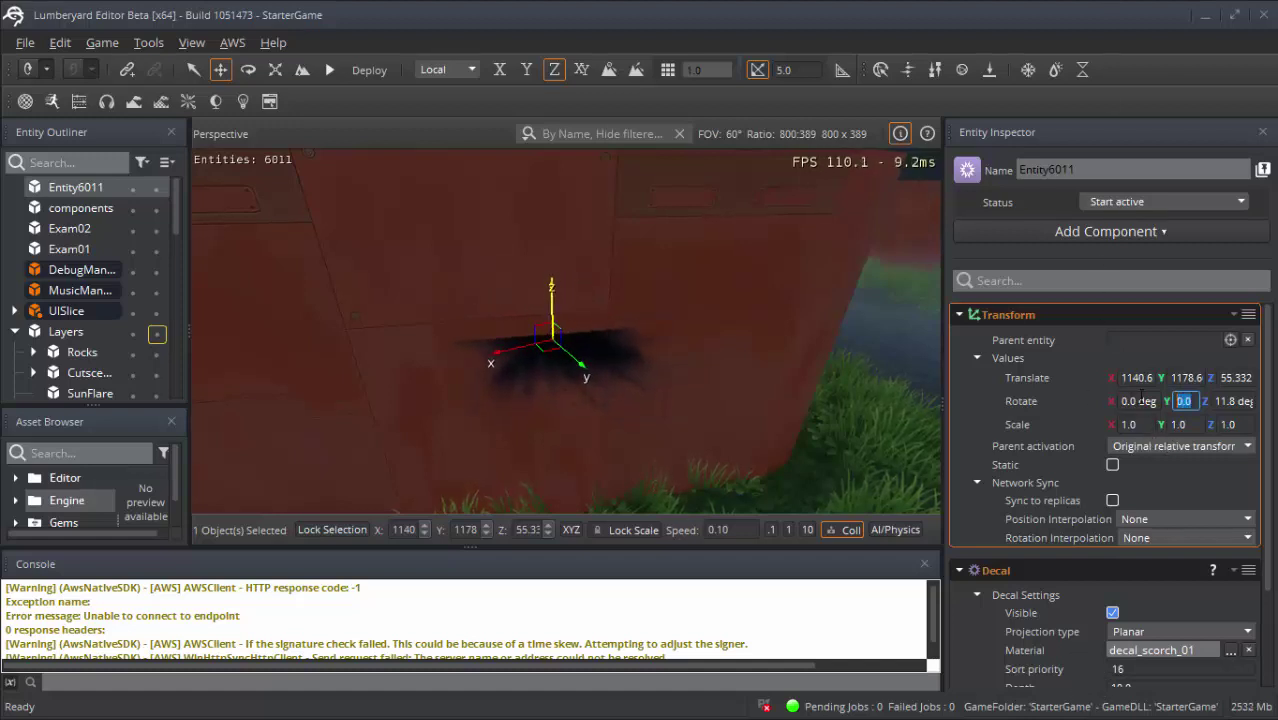
- Set the decal's X rotation to -90 (270 degrees) so the scorch streaks down the wall corner
key(shift+Tab)
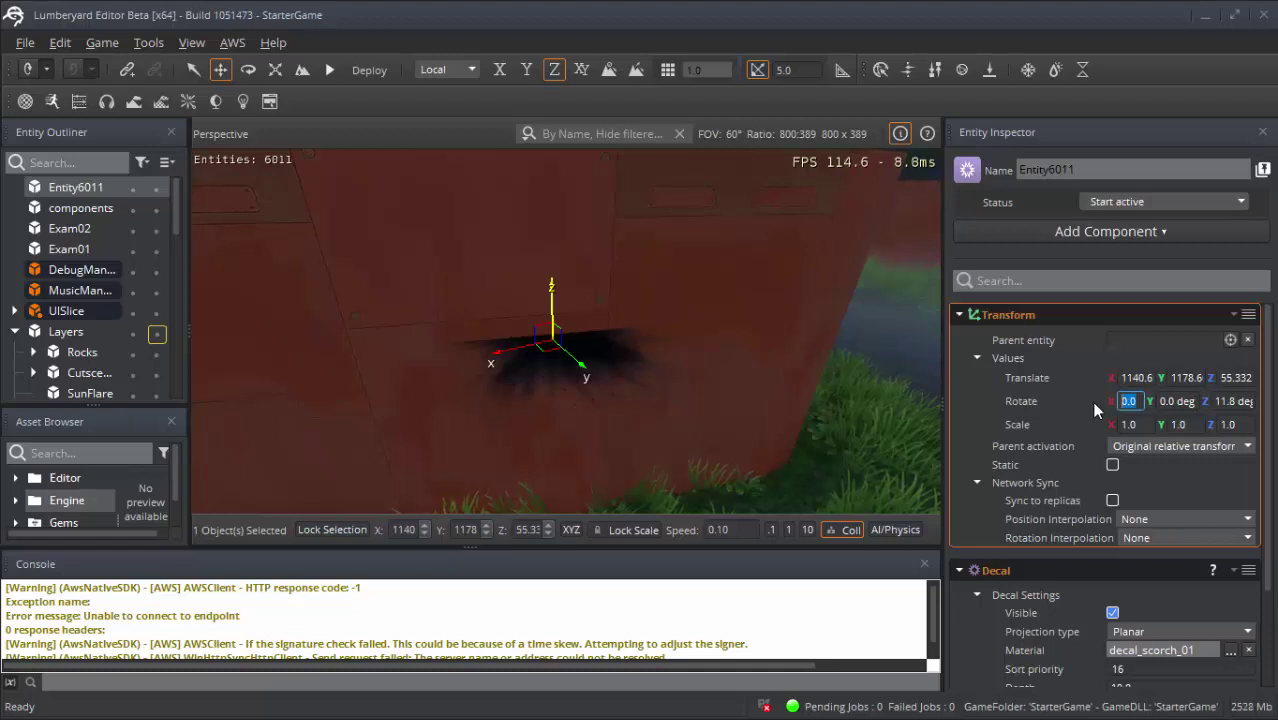
text(90)
key(Return)
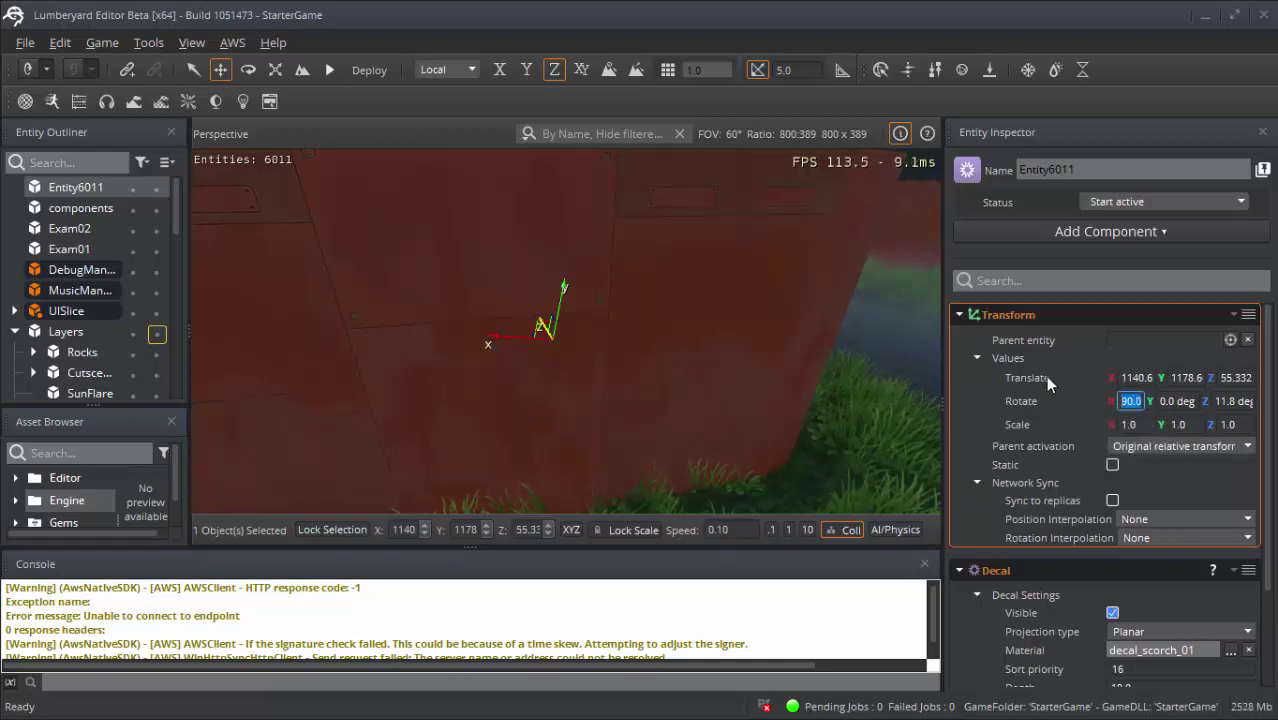
text(-0)
key(BackSpace)
text(9)
text(0)
key(Return)
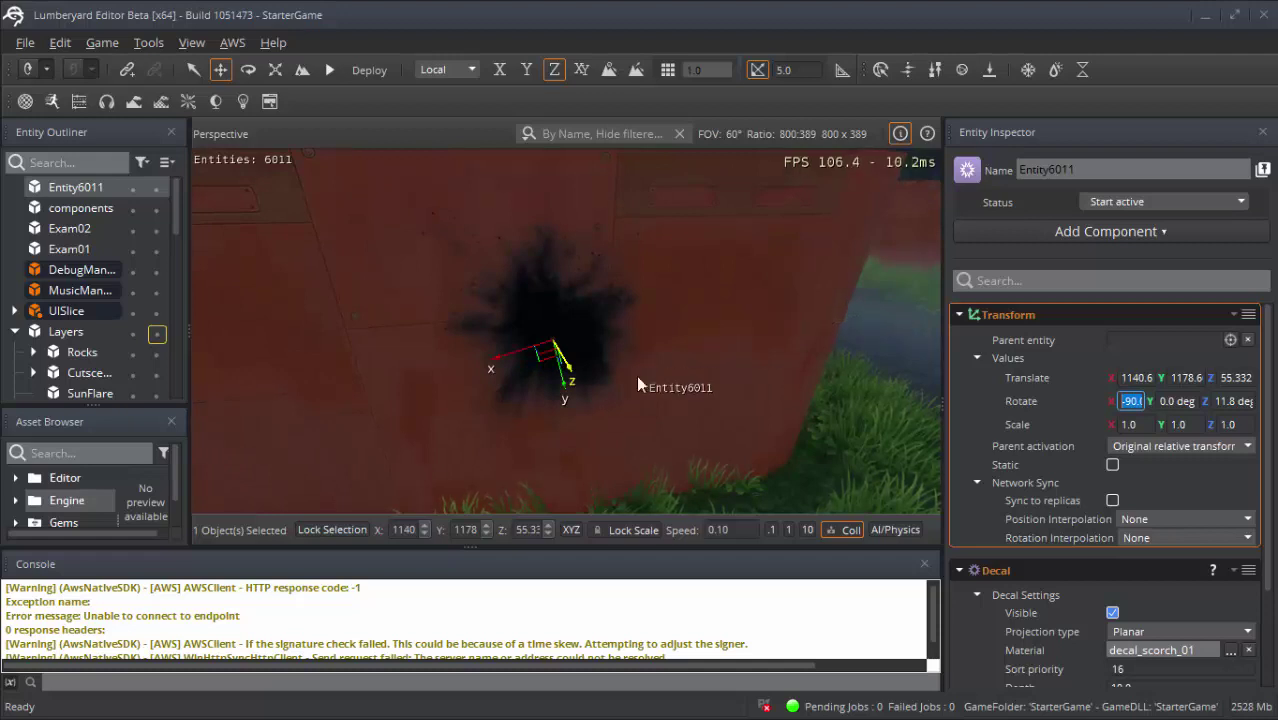
right_drag(638, 383, 700, 380)
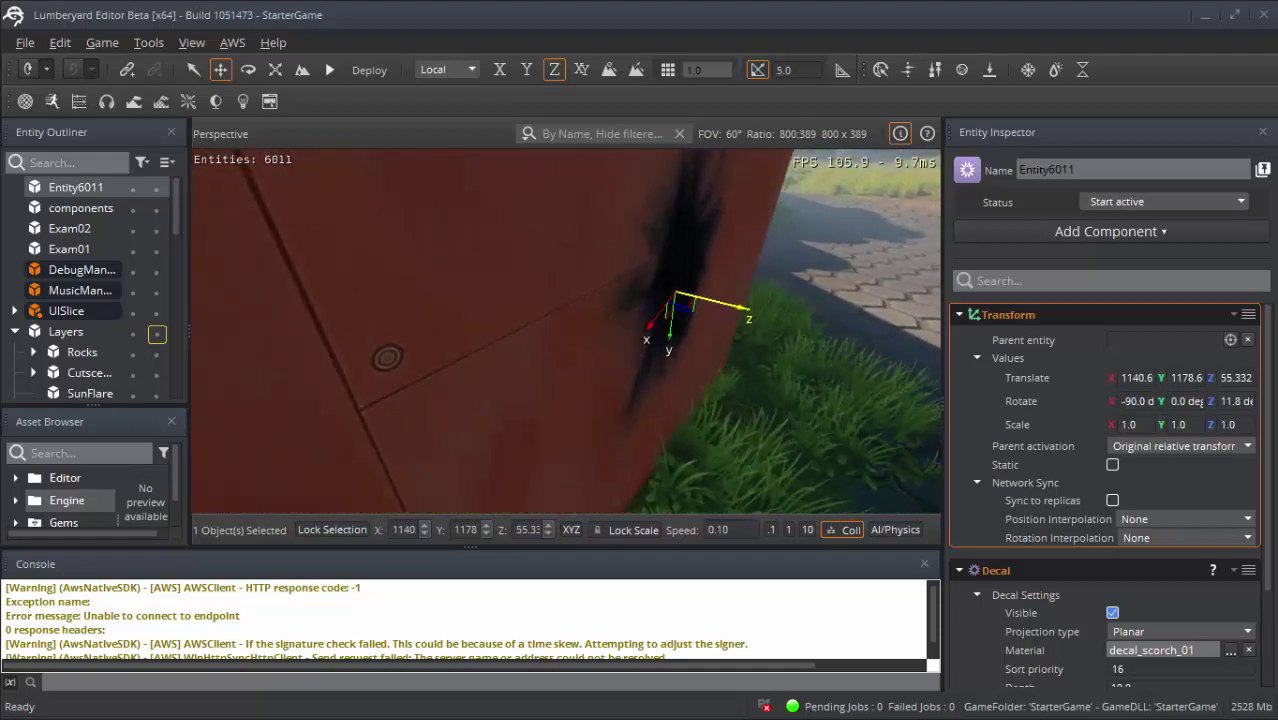
right_drag(619, 314, 647, 311)
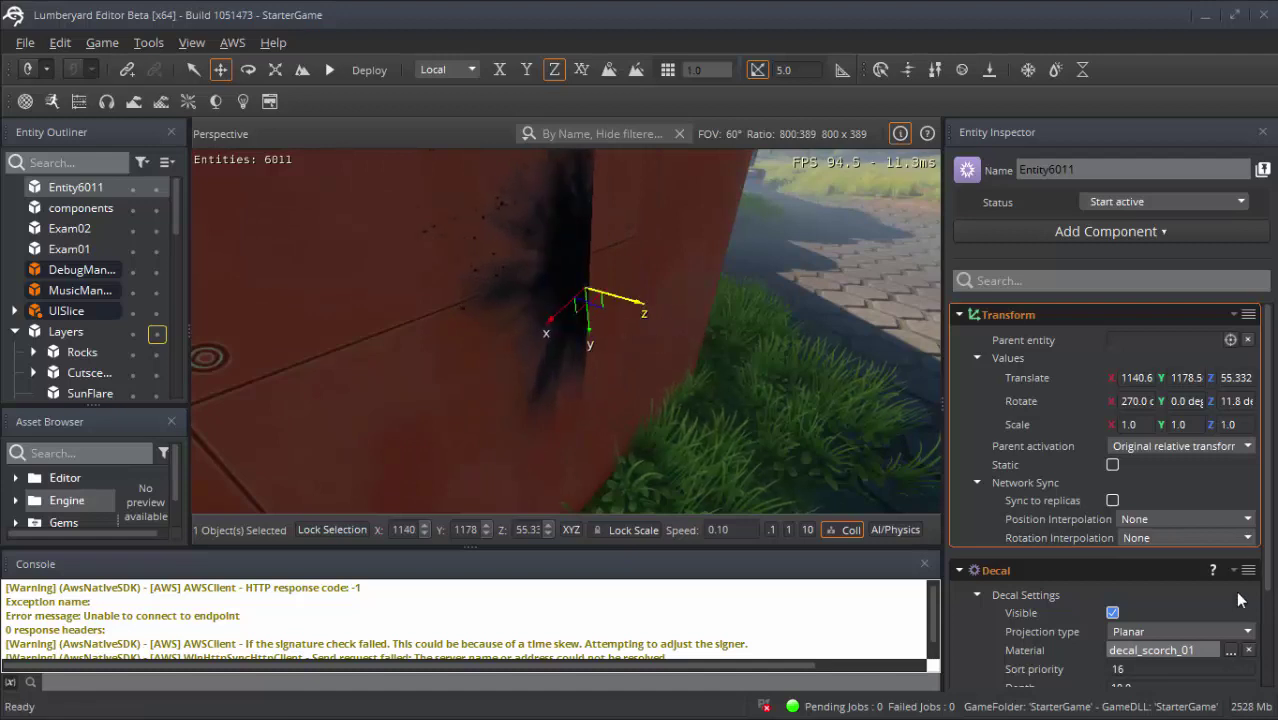
scroll(1238, 598, down, 3)
- Switch projection to On Terrain and Static Objects, undoing a trial move so the scorch stays on the wall
click(1246, 507)
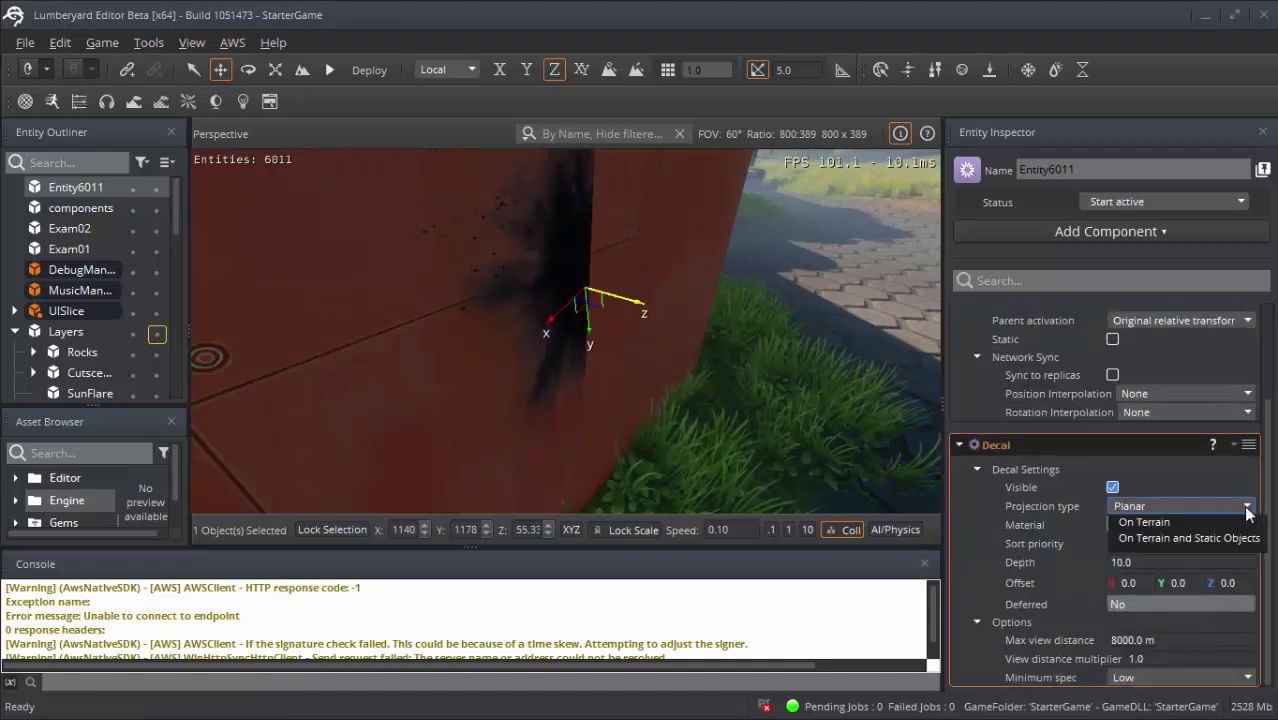
click(1200, 542)
click(1246, 508)
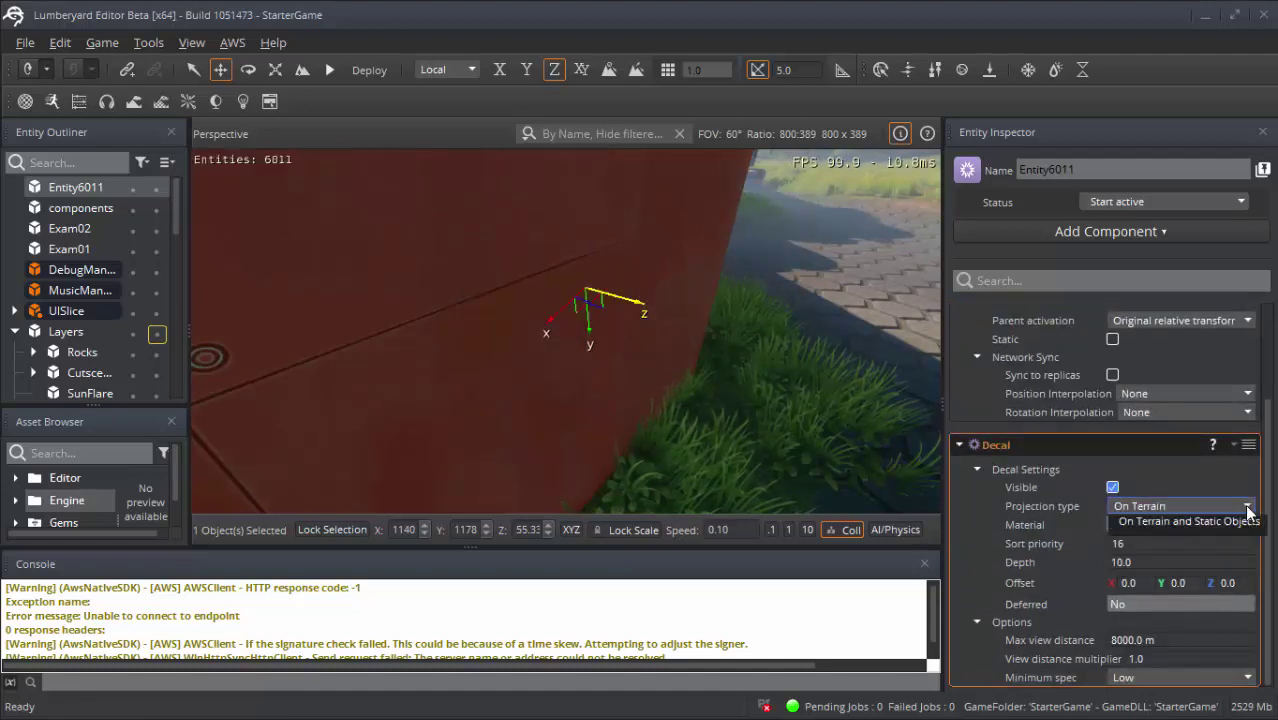
click(1162, 562)
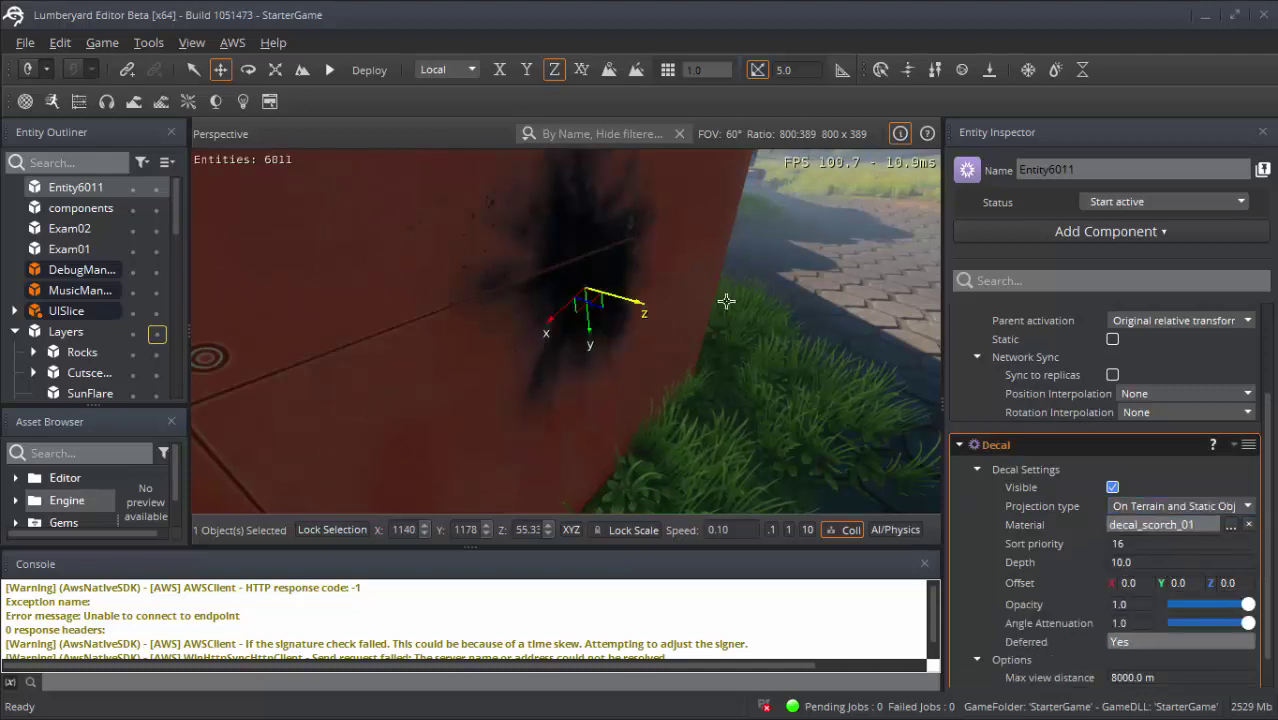
drag(588, 300, 800, 392)
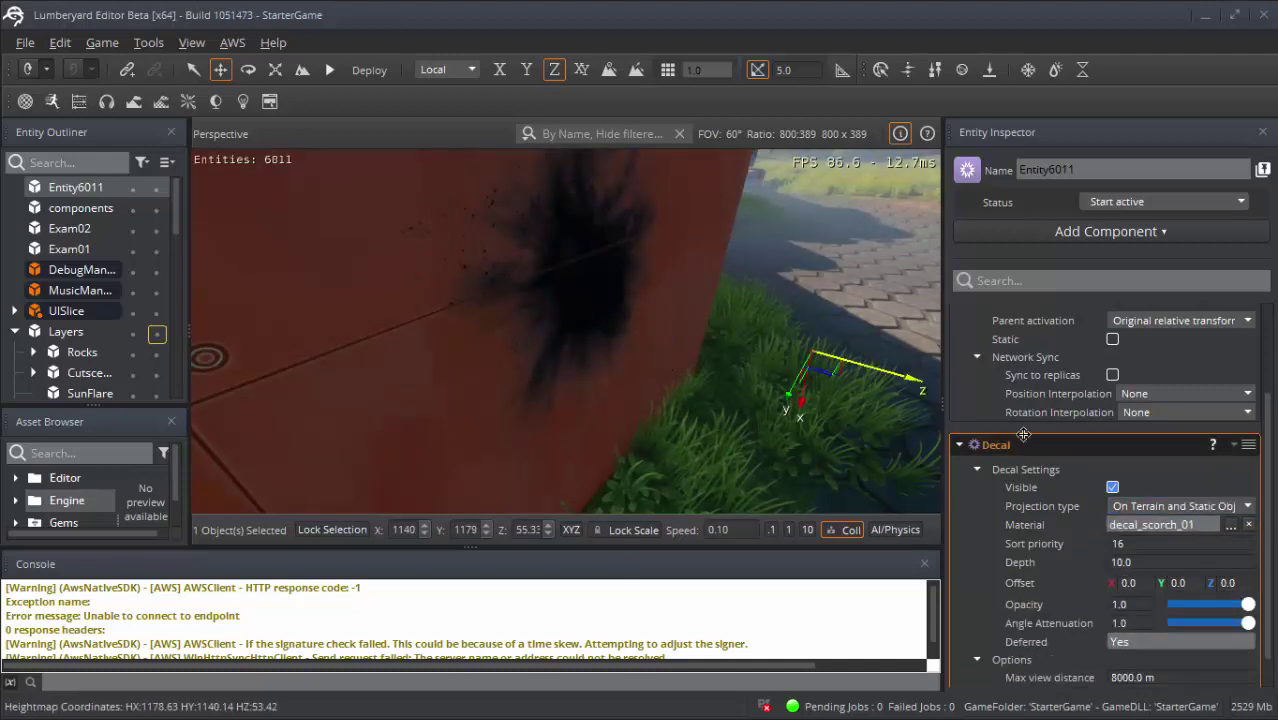
key(ctrl+z)
scroll(448, 421, down, 5)
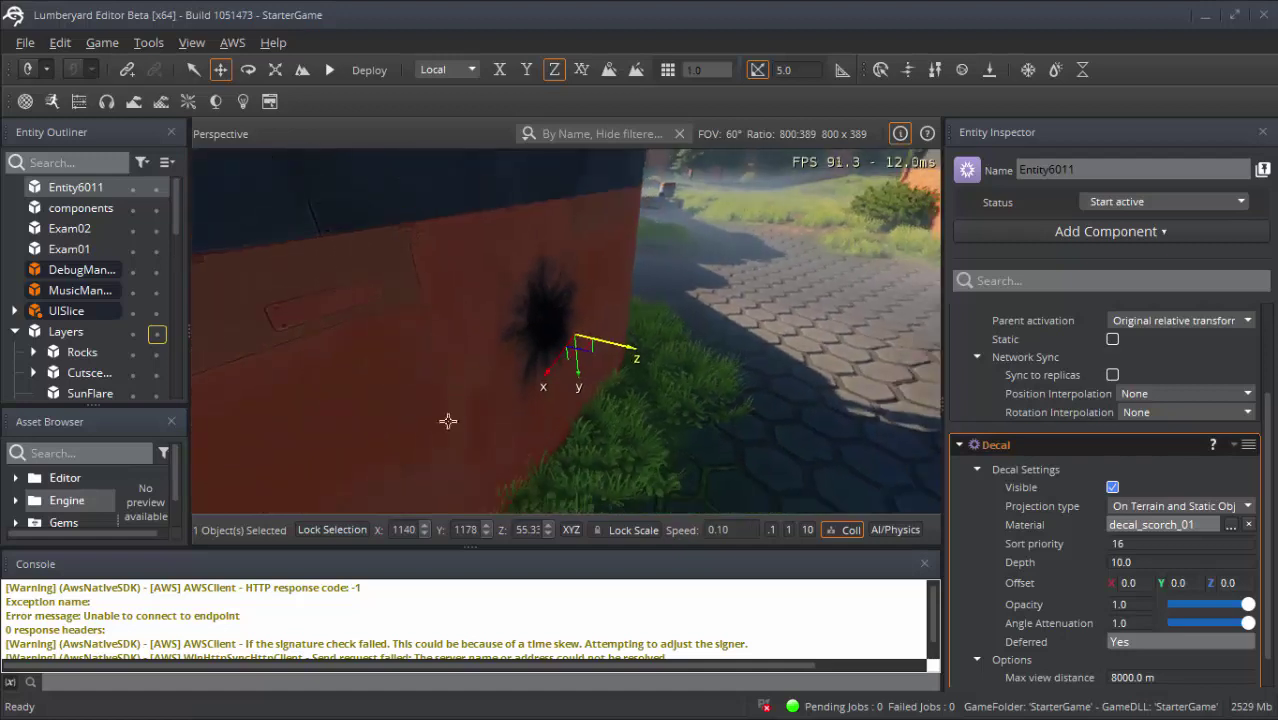
mouse_move(605, 348)
mouse_down()
mouse_move(1217, 436)
mouse_move(703, 392)
mouse_move(997, 418)
mouse_move(937, 385)
mouse_move(600, 356)
mouse_move(645, 437)
mouse_up()
- Disable the Decal component to remove the scorch mark, then collapse it
right_click(1036, 439)
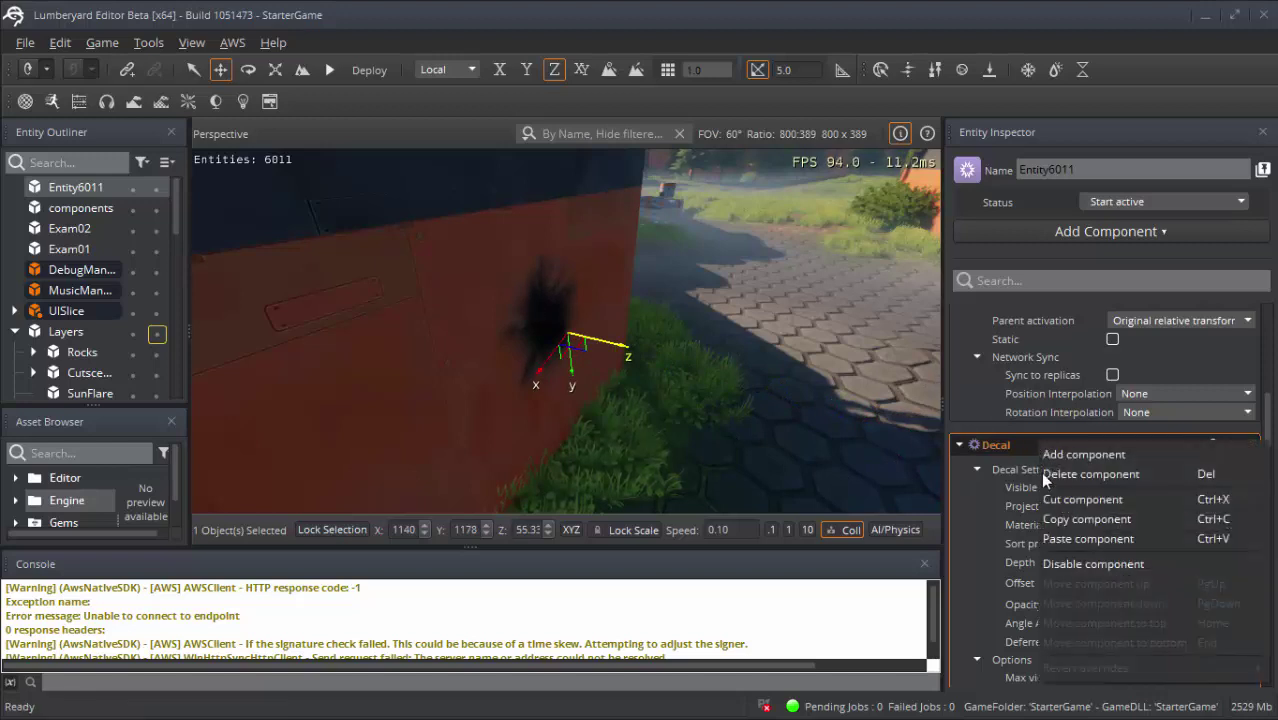
click(1122, 566)
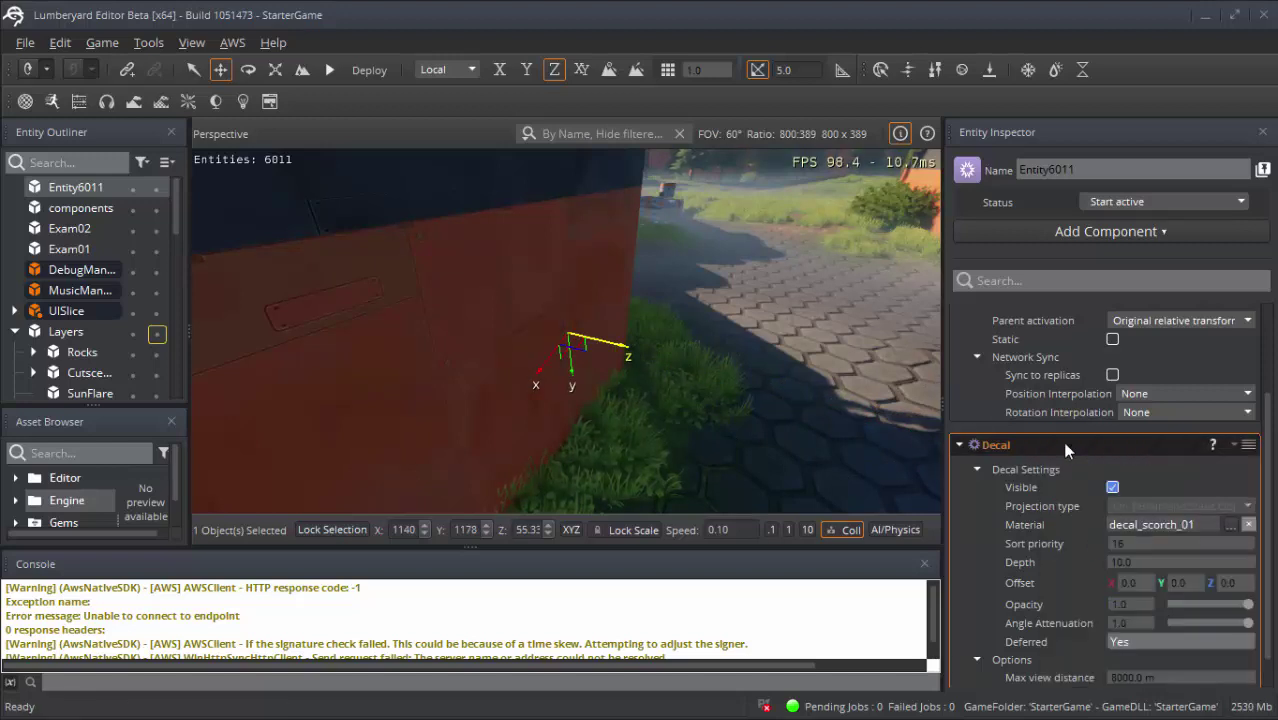
click(958, 444)
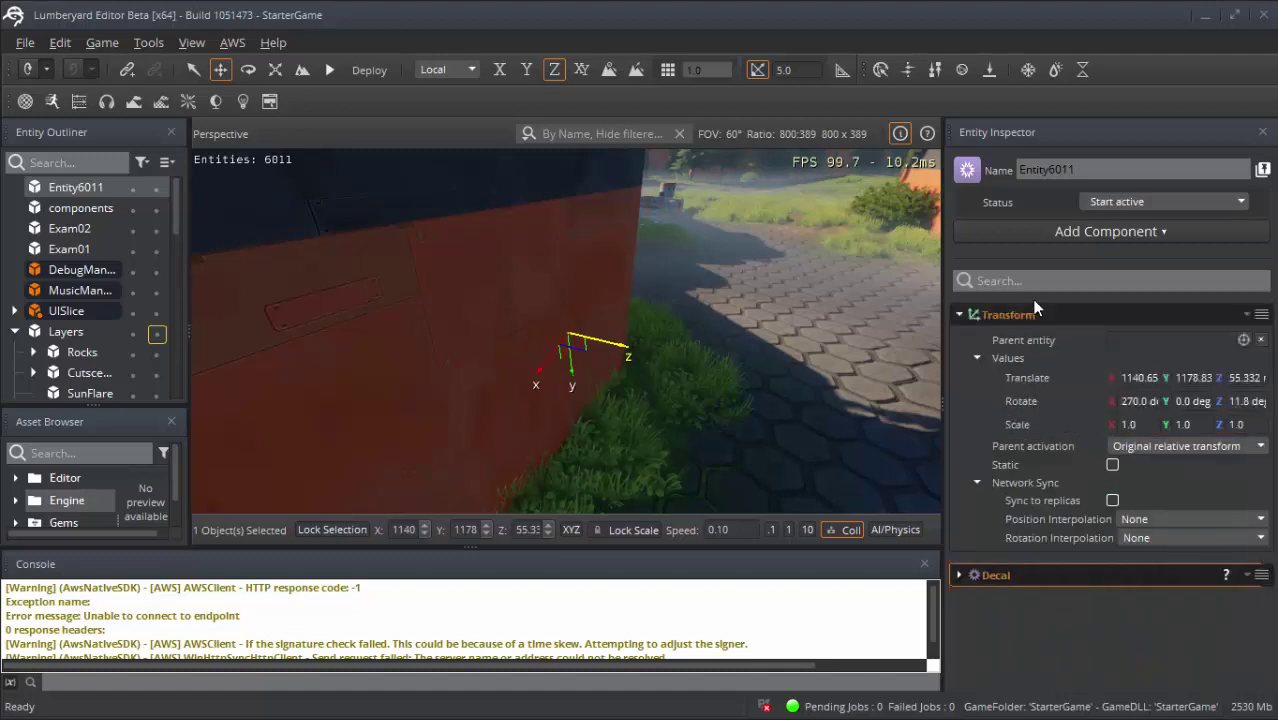
- Add an empty Mesh component to Entity6011 from the Rendering section
click(1032, 238)
scroll(1118, 490, down, 3)
scroll(1117, 488, down, 2)
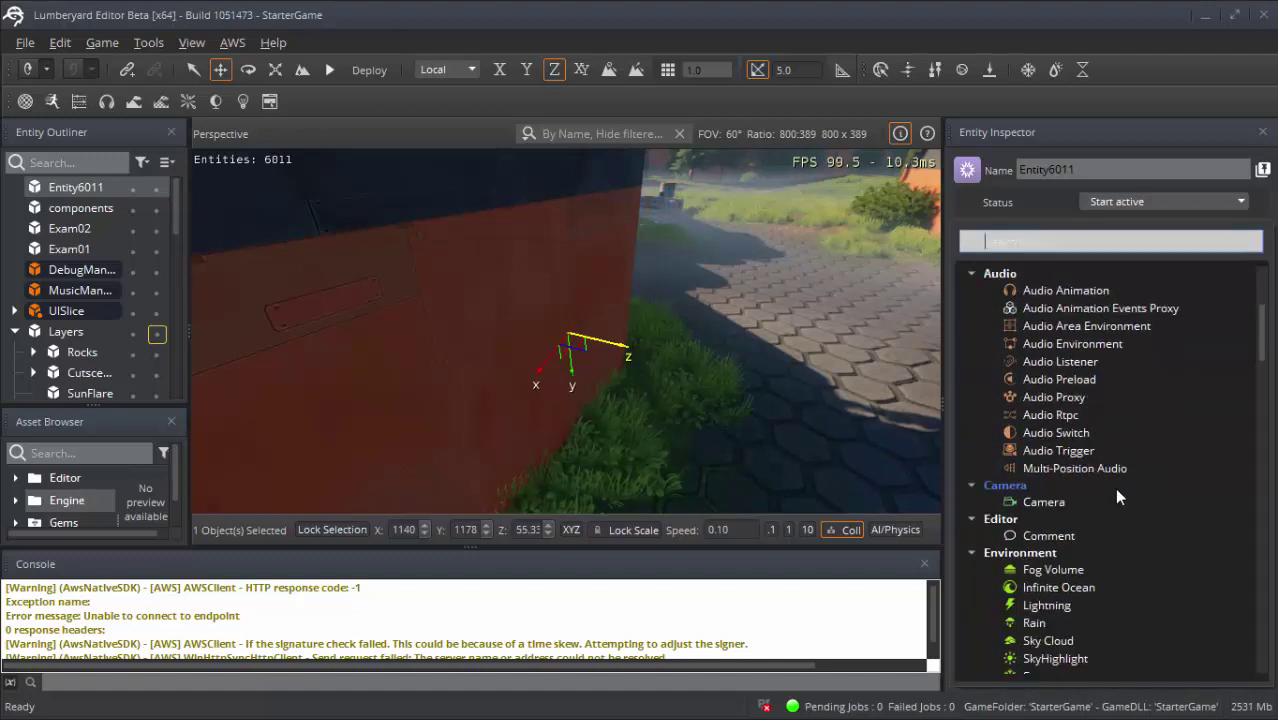
scroll(1114, 487, down, 2)
scroll(1114, 487, down, 3)
scroll(1113, 487, down, 2)
scroll(1112, 486, down, 2)
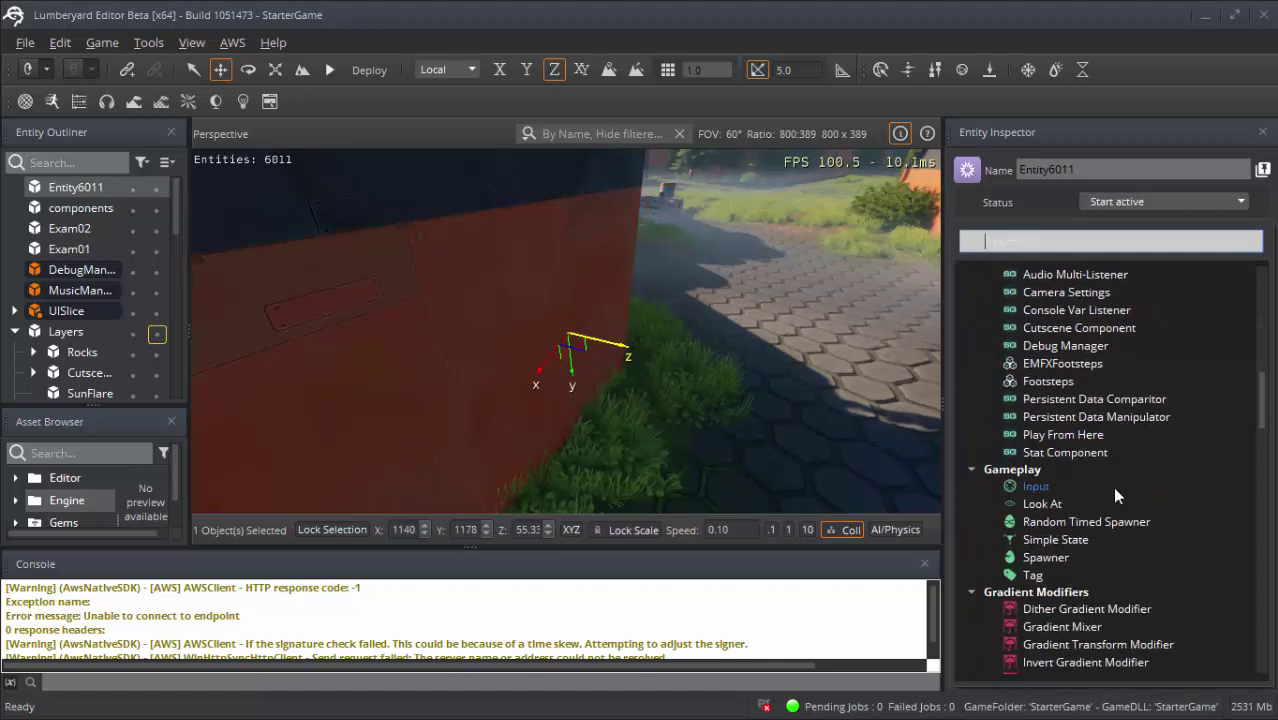
scroll(1112, 486, down, 2)
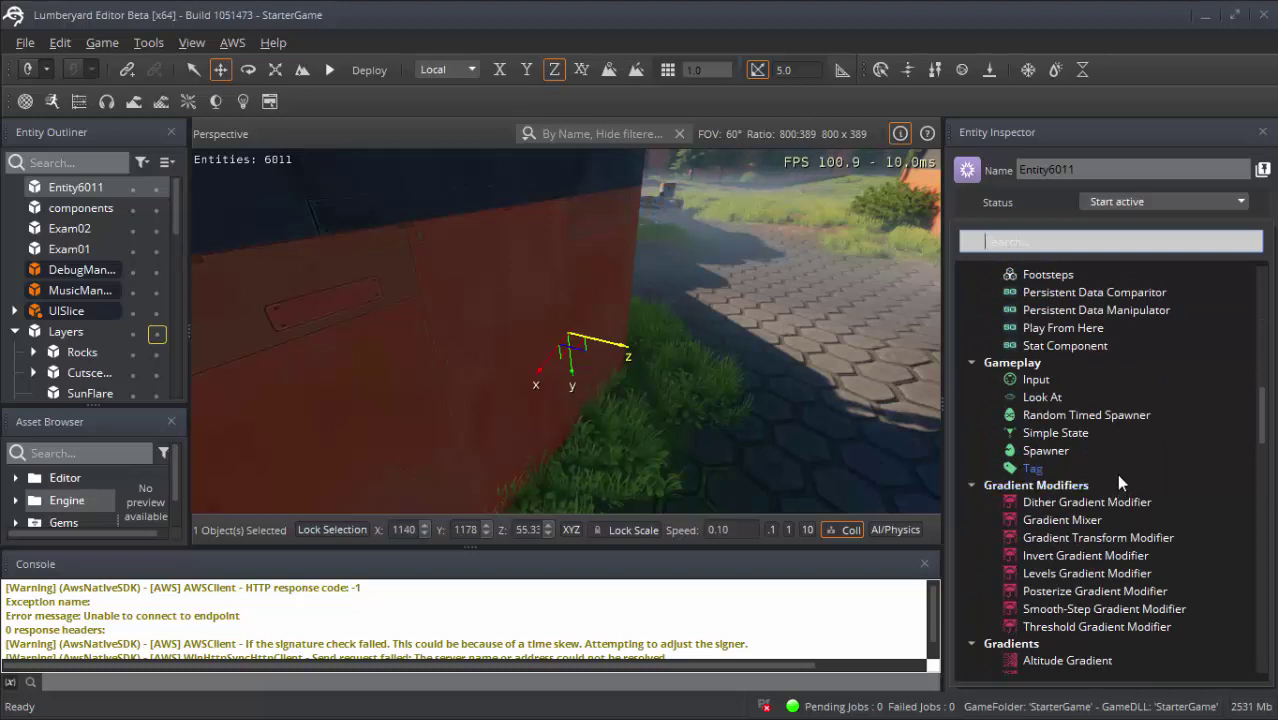
scroll(1118, 482, down, 2)
scroll(1118, 482, down, 1)
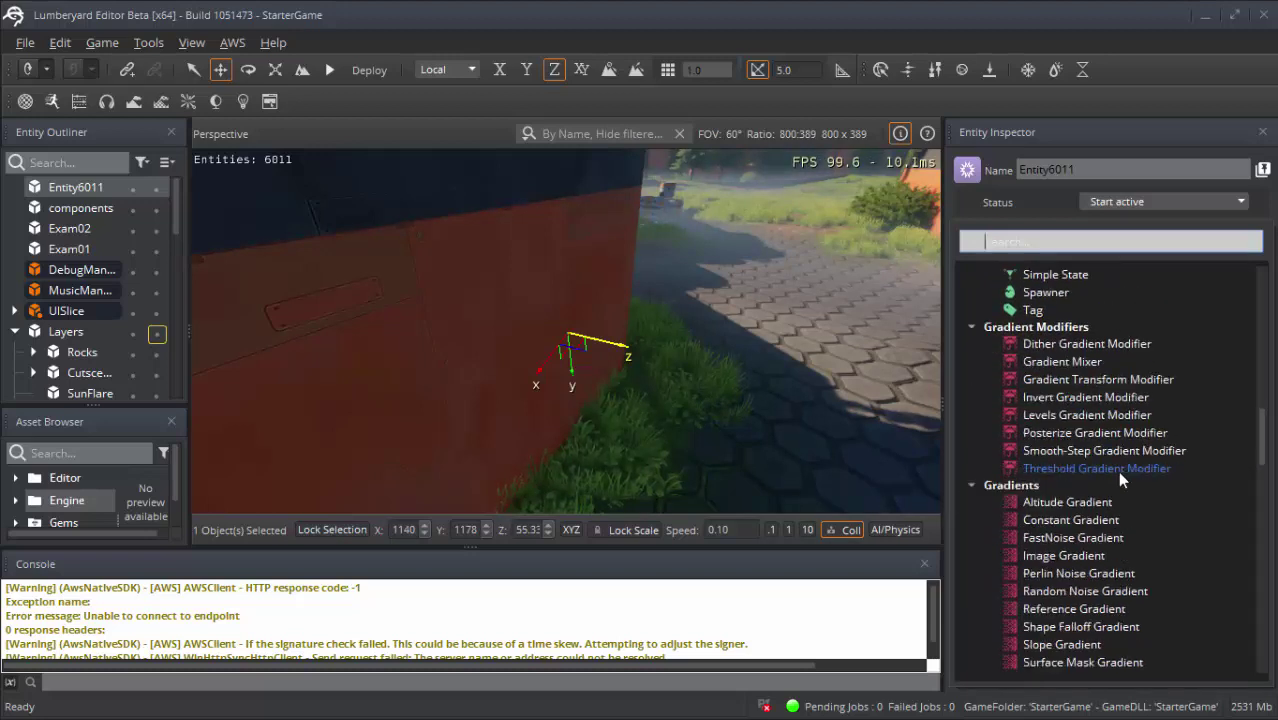
scroll(1118, 482, down, 1)
scroll(1118, 482, down, 4)
scroll(1113, 470, down, 4)
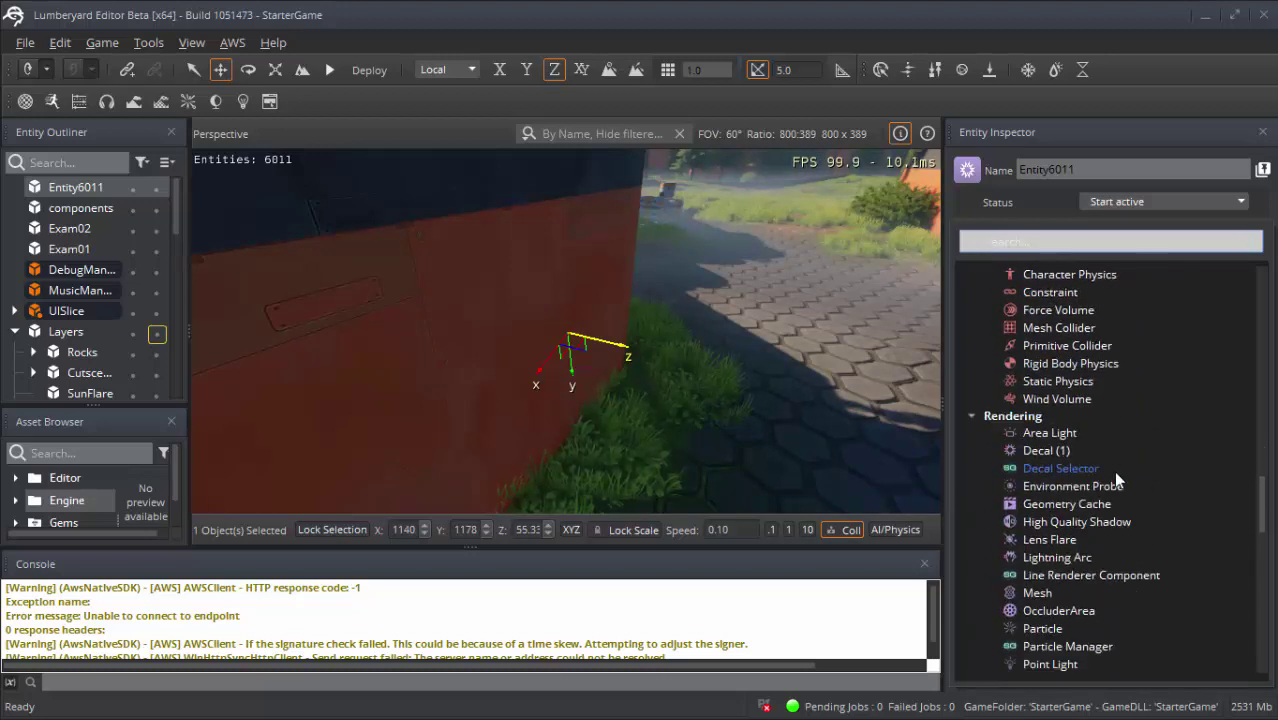
scroll(1162, 452, down, 1)
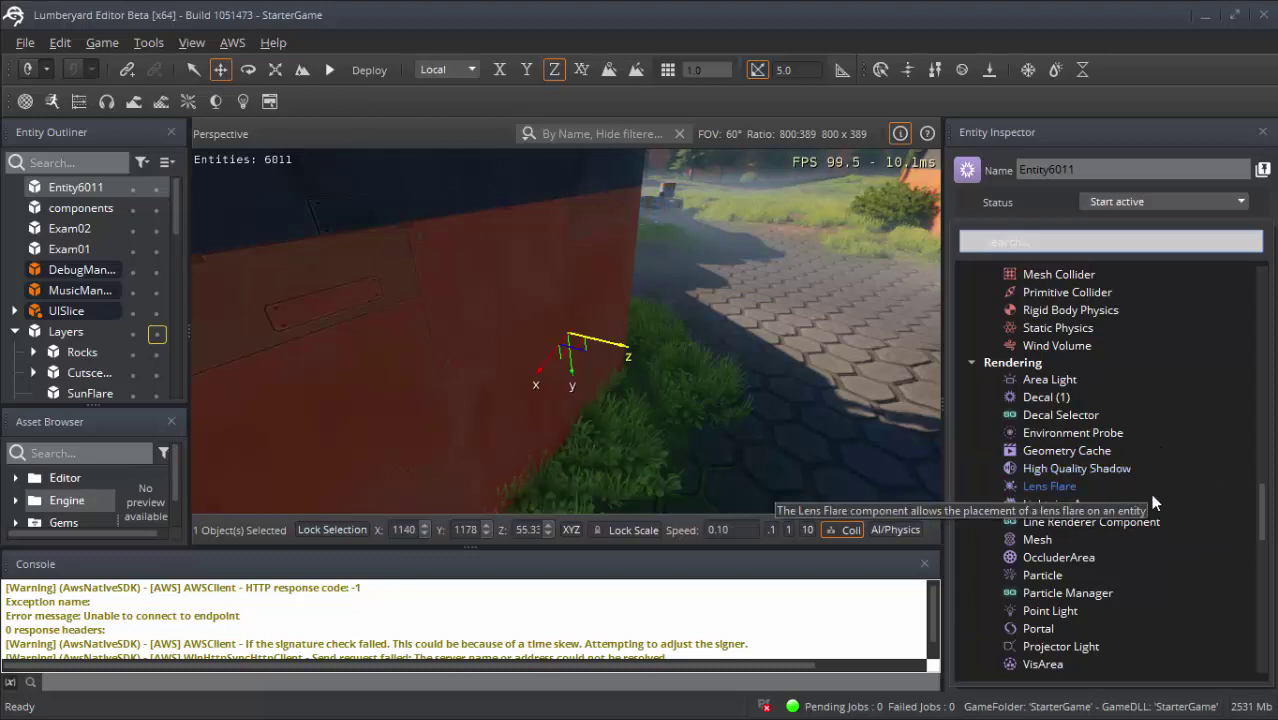
click(1036, 539)
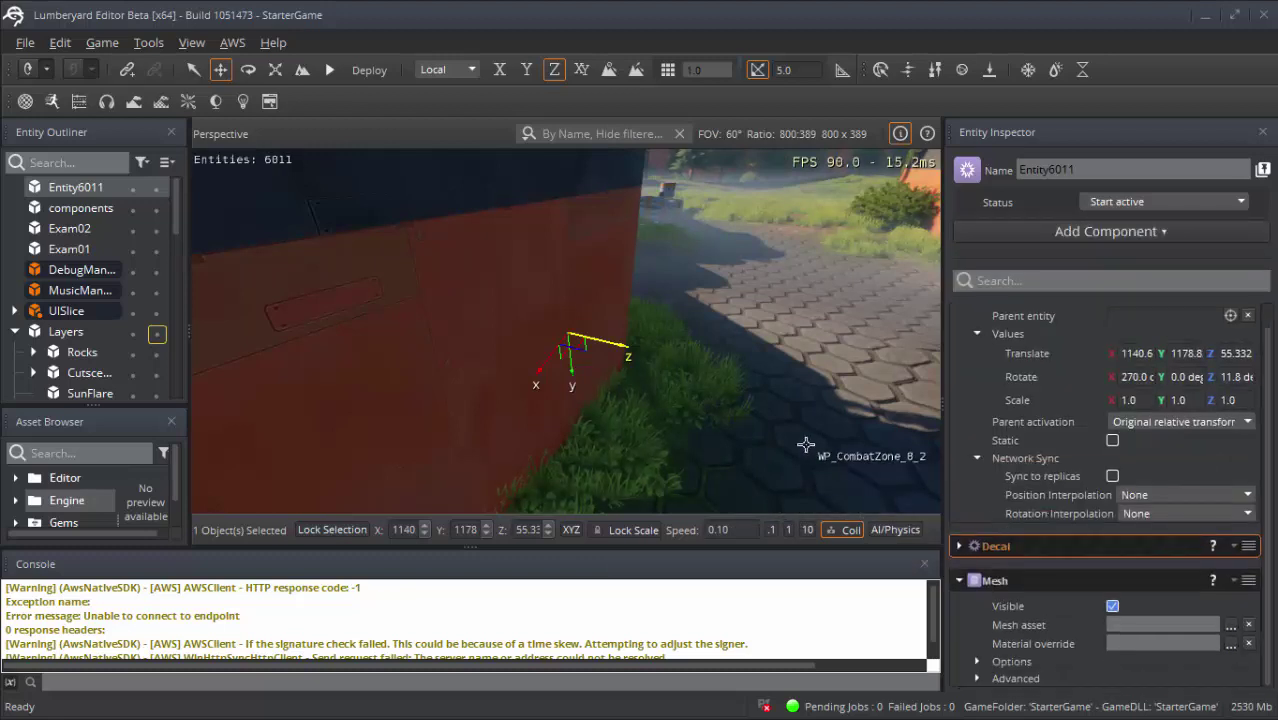
- Give the entity the am_rock_cliff_02 mesh from StarterGame > Objects > Natural > Rocks
drag(628, 350, 741, 374)
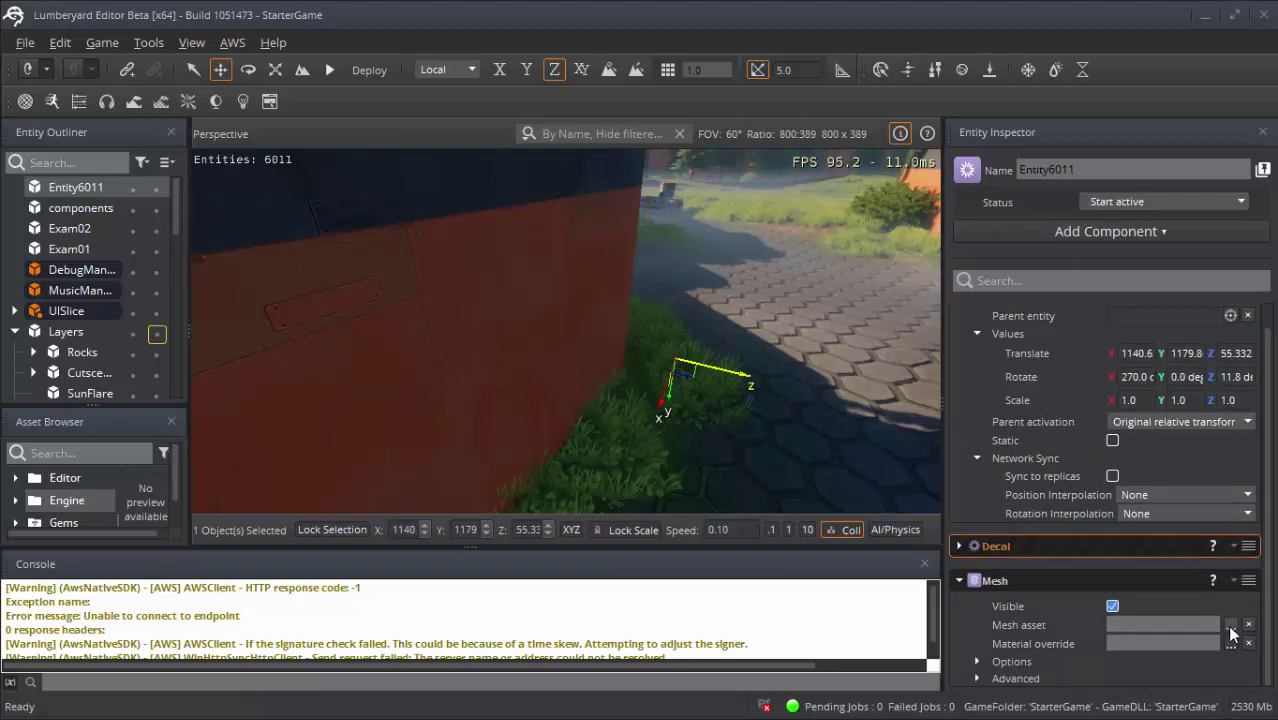
click(1231, 625)
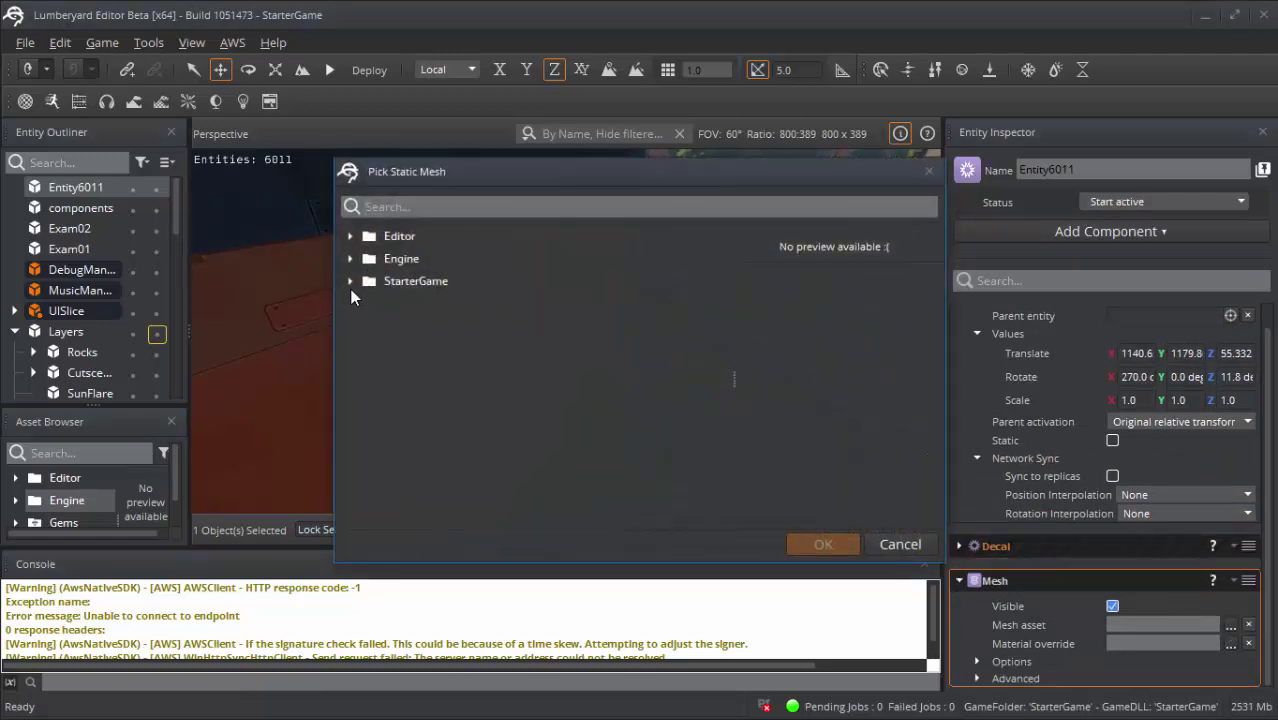
click(350, 281)
click(370, 304)
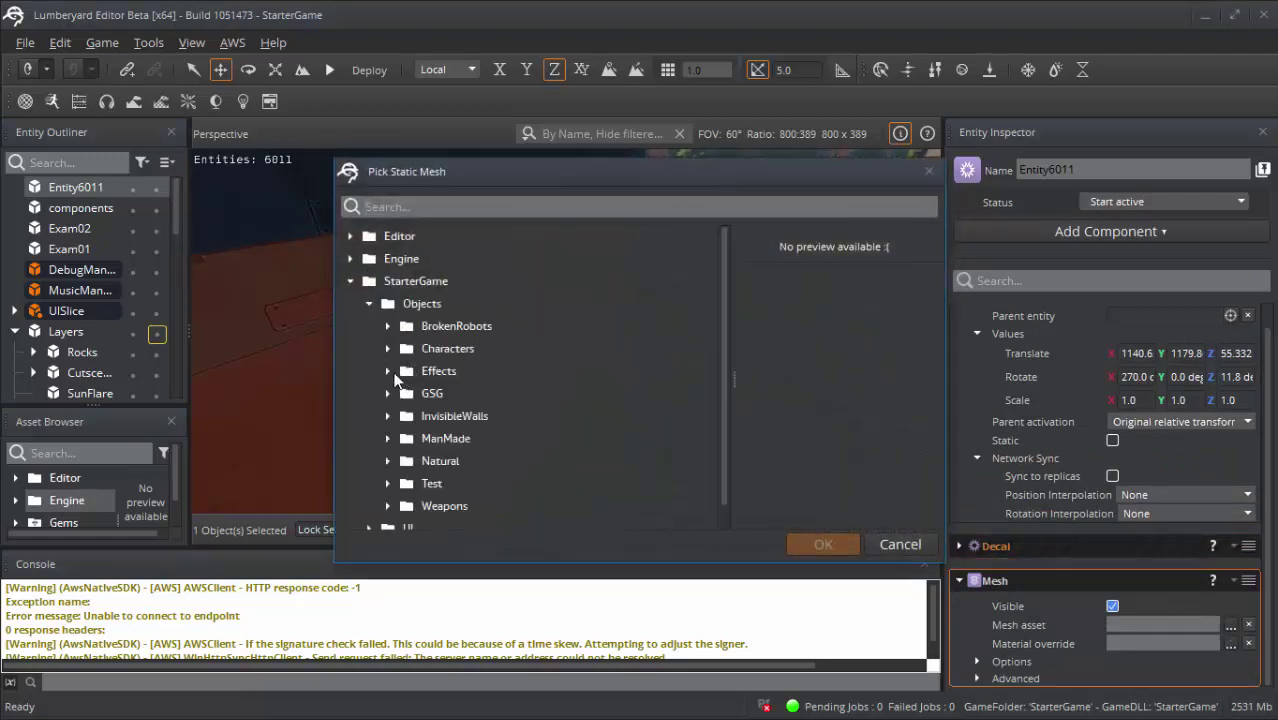
scroll(399, 424, down, 1)
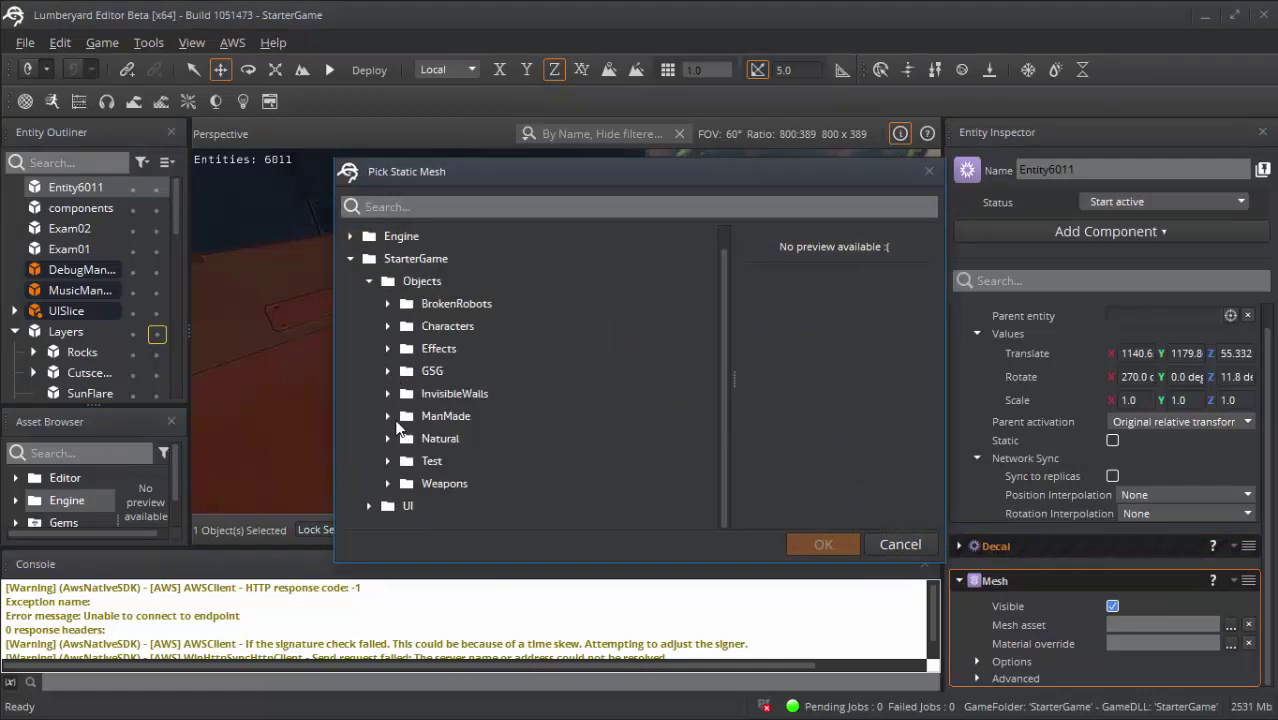
click(389, 440)
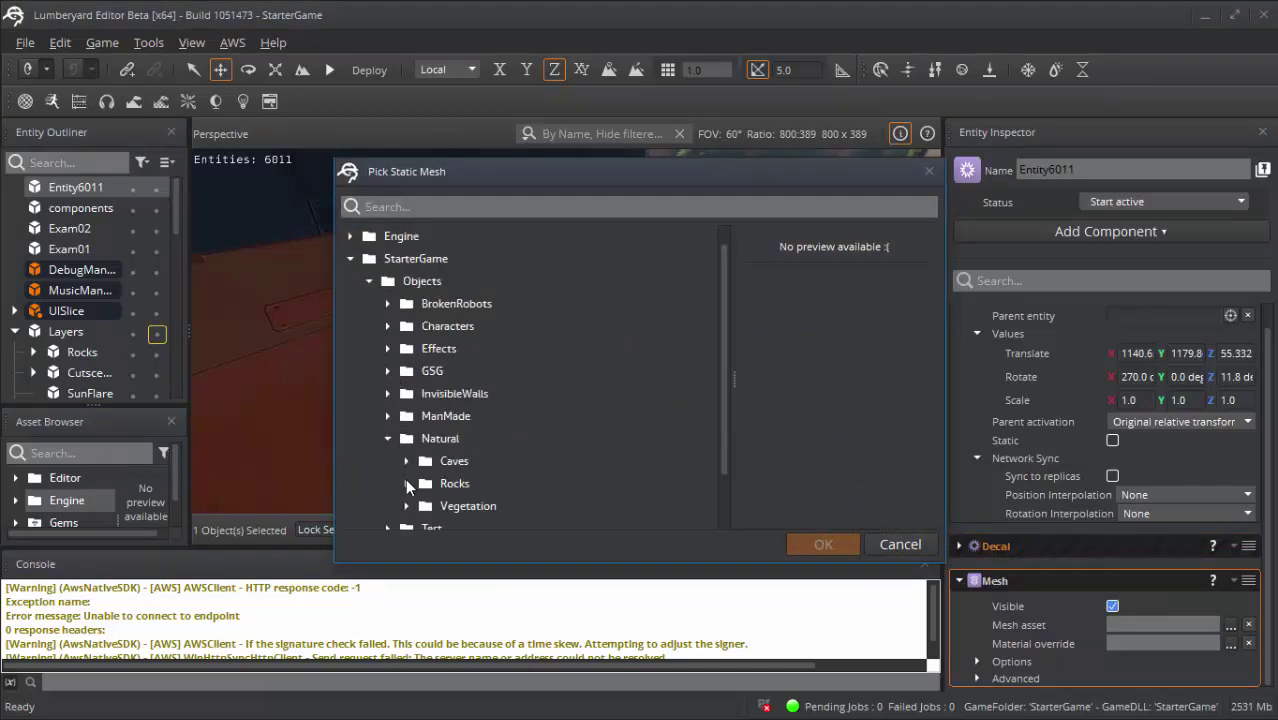
click(406, 483)
scroll(450, 450, down, 2)
click(490, 435)
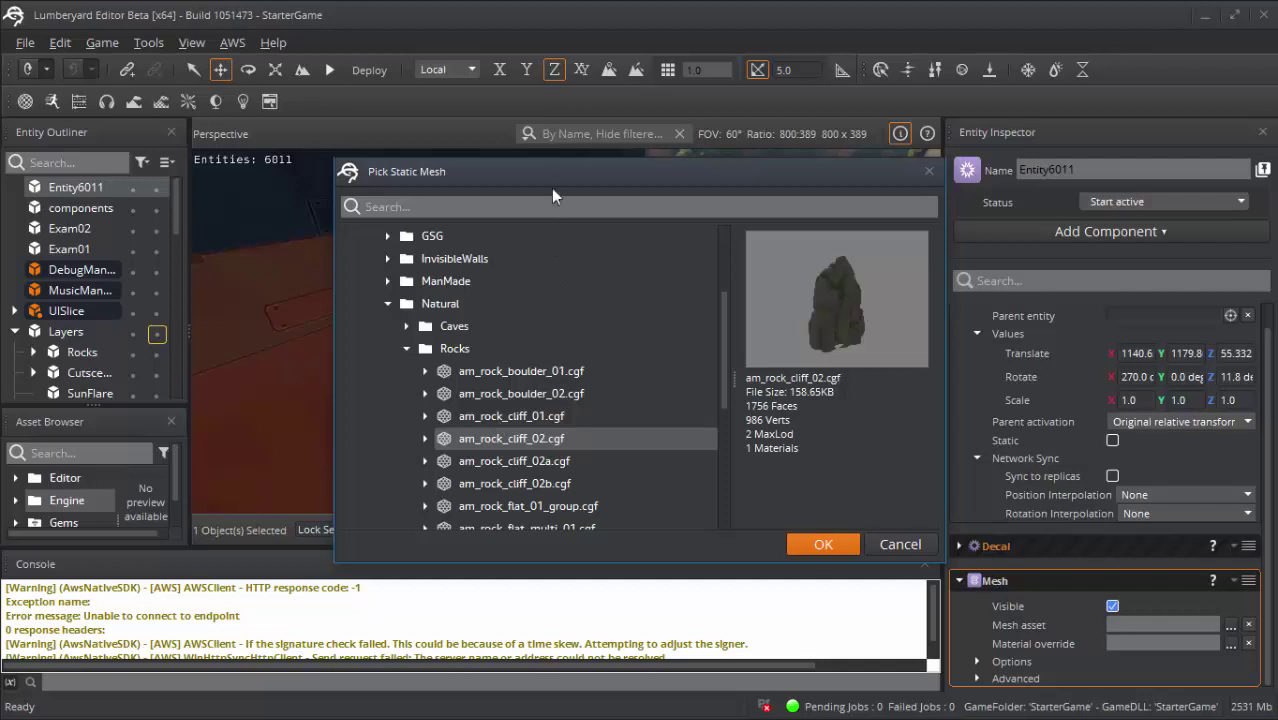
mouse_move(561, 176)
mouse_down()
mouse_move(1096, 183)
mouse_move(882, 116)
mouse_up()
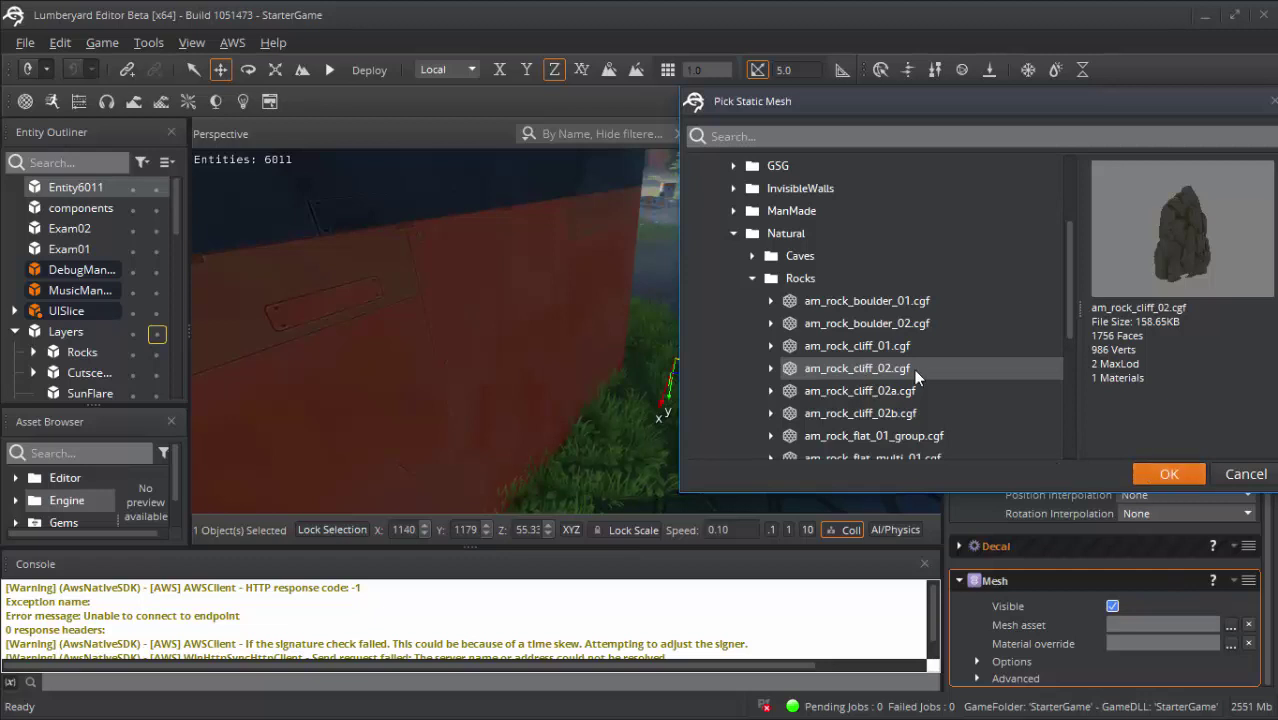
click(1170, 476)
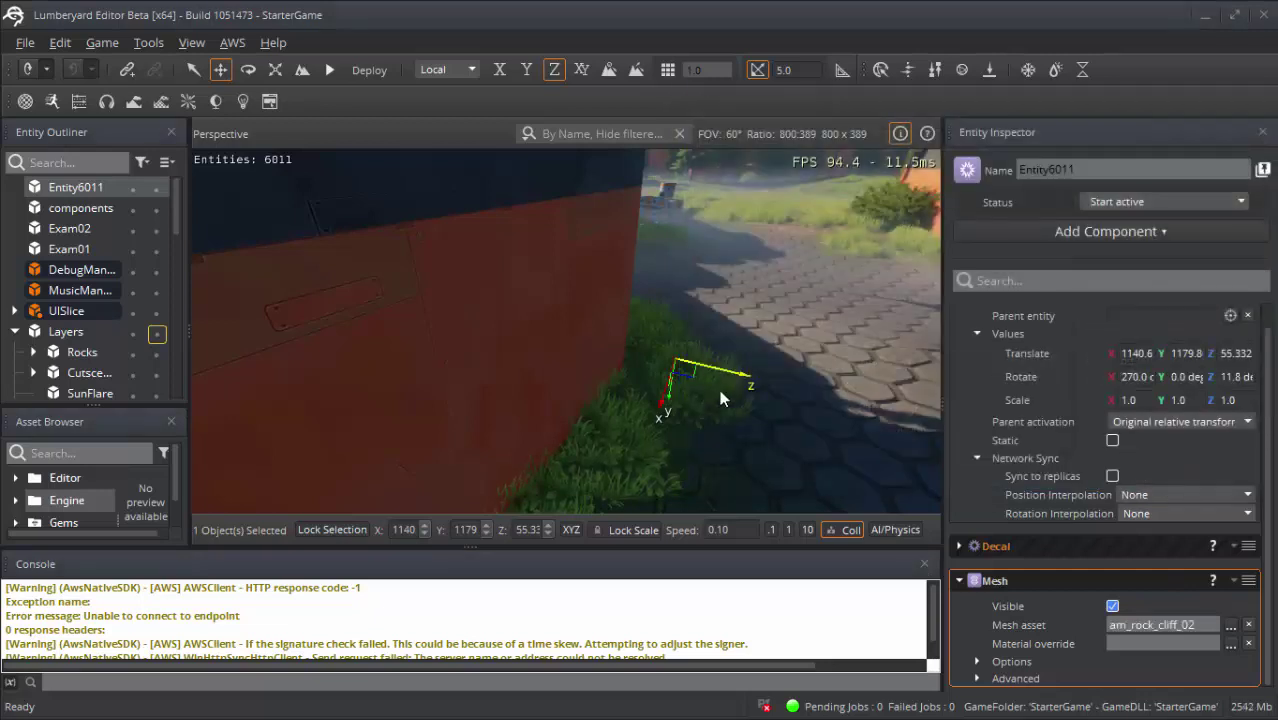
- Move the entity toward the paved path and switch its mesh to am_rock_flat_multi_01
drag(727, 370, 945, 385)
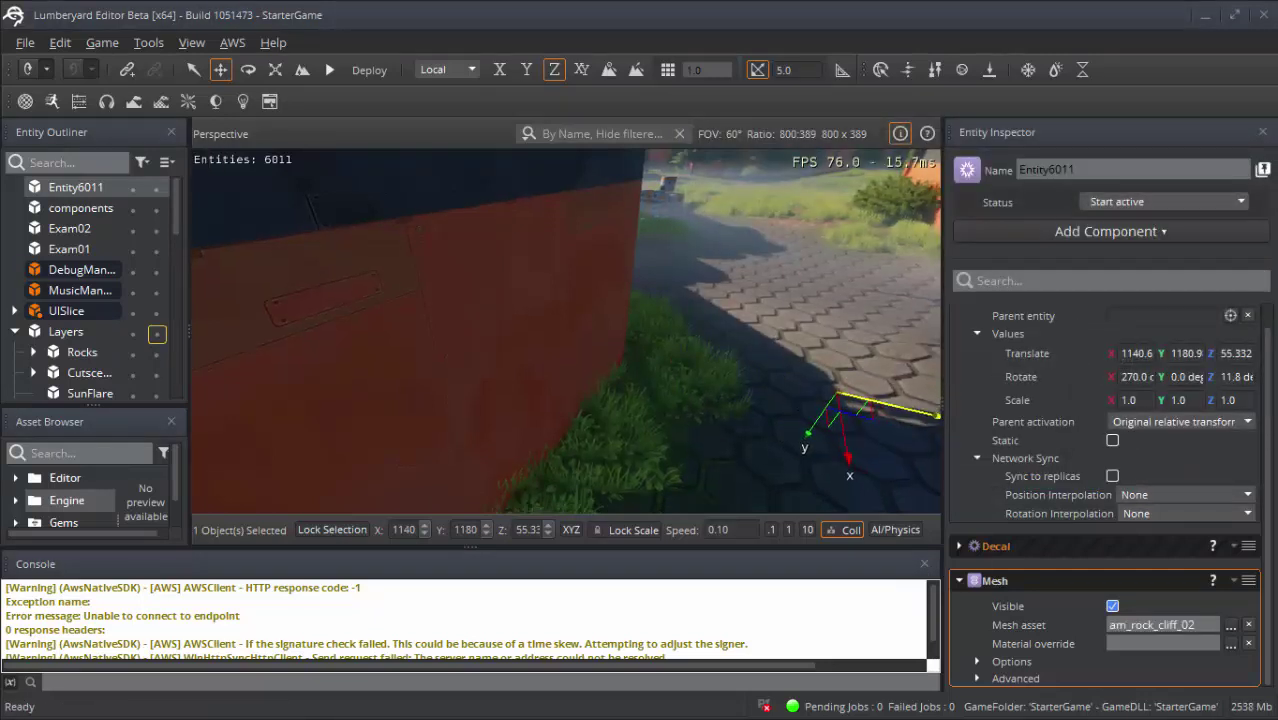
right_drag(566, 330, 620, 330)
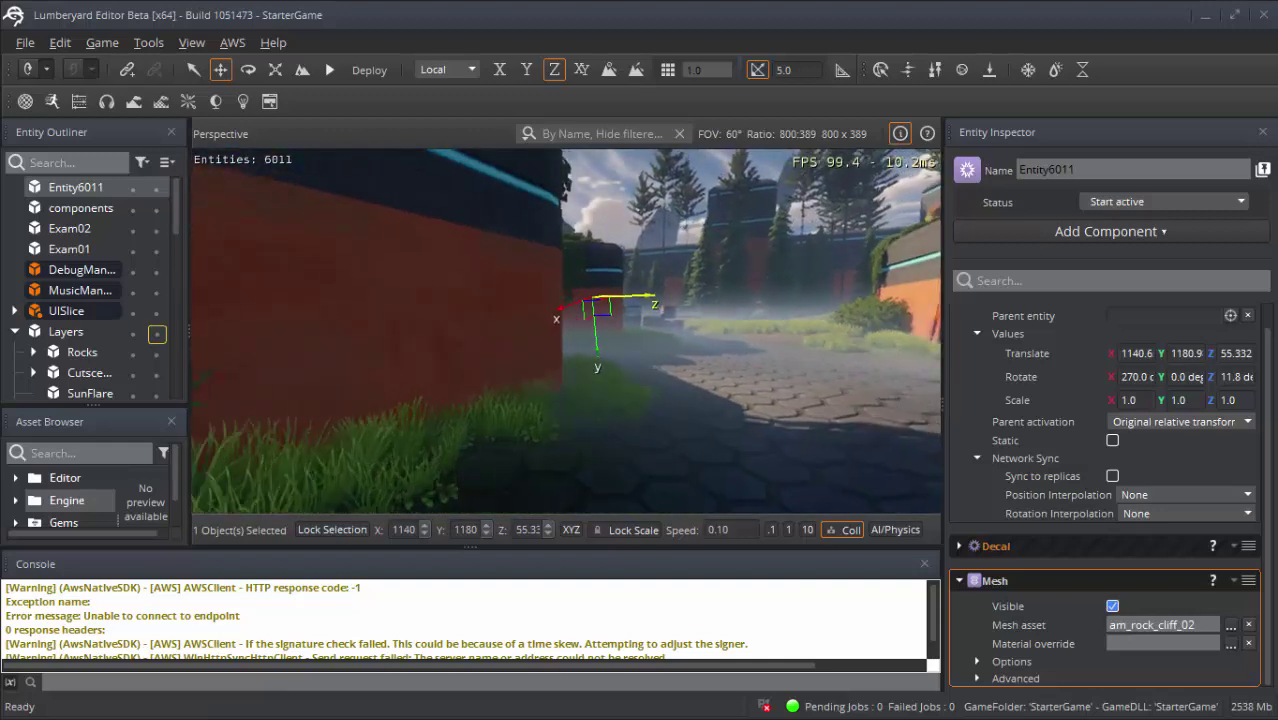
right_drag(620, 330, 912, 528)
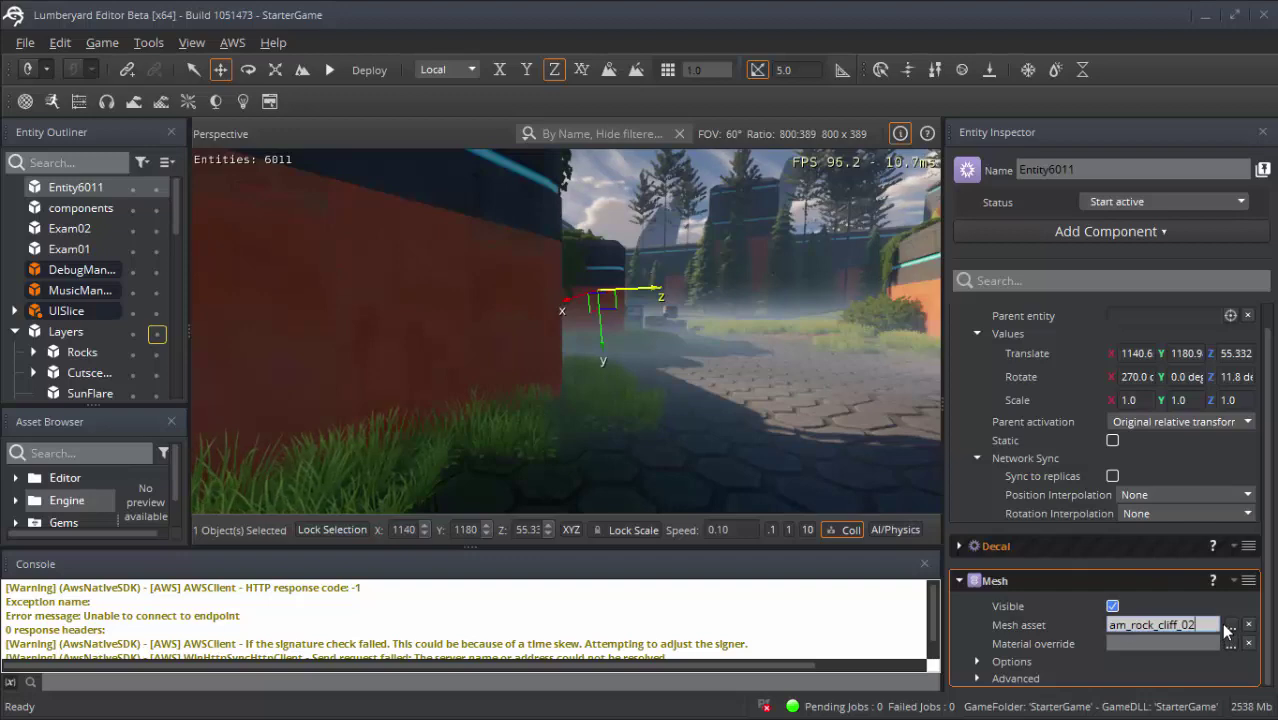
click(1230, 625)
scroll(969, 404, down, 2)
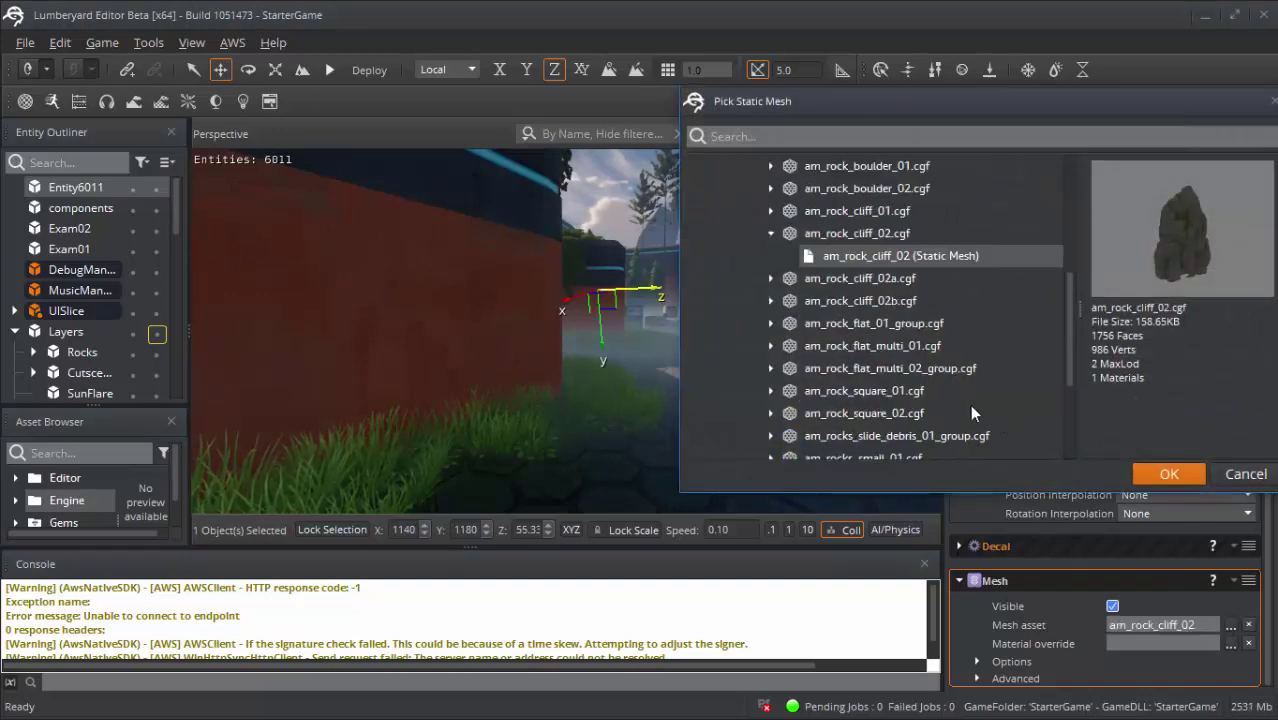
click(893, 300)
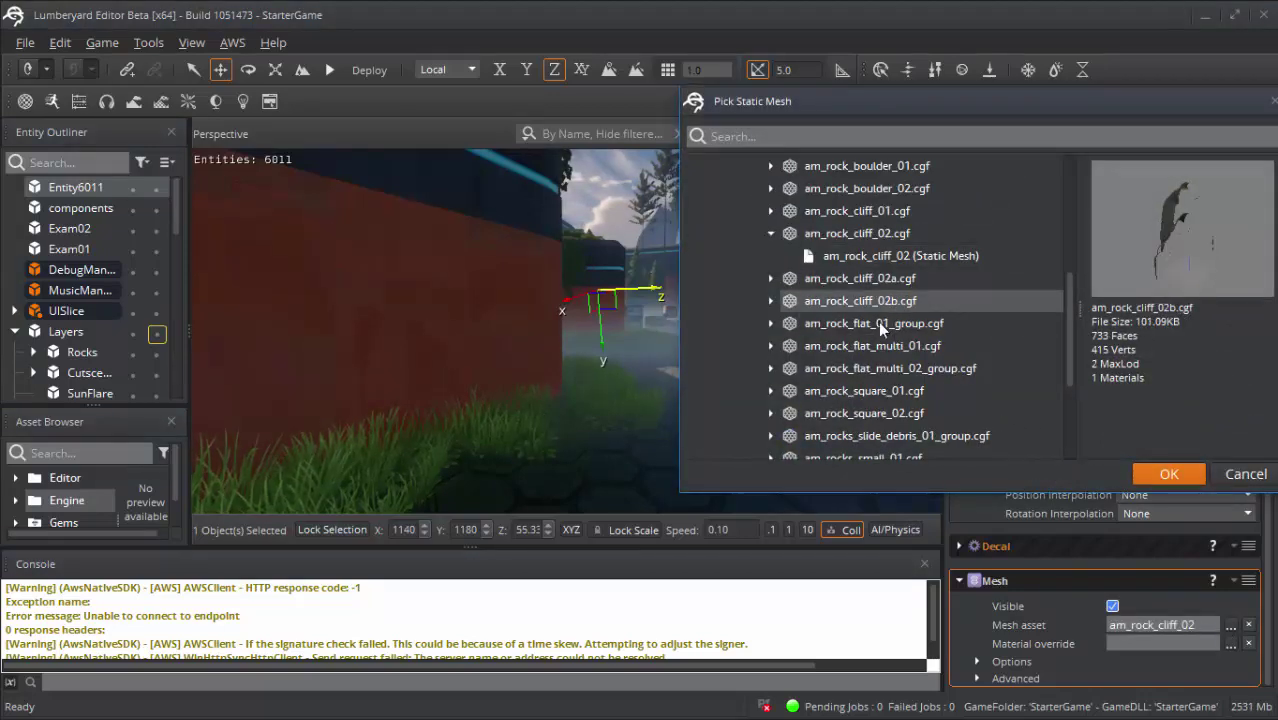
click(880, 324)
click(877, 345)
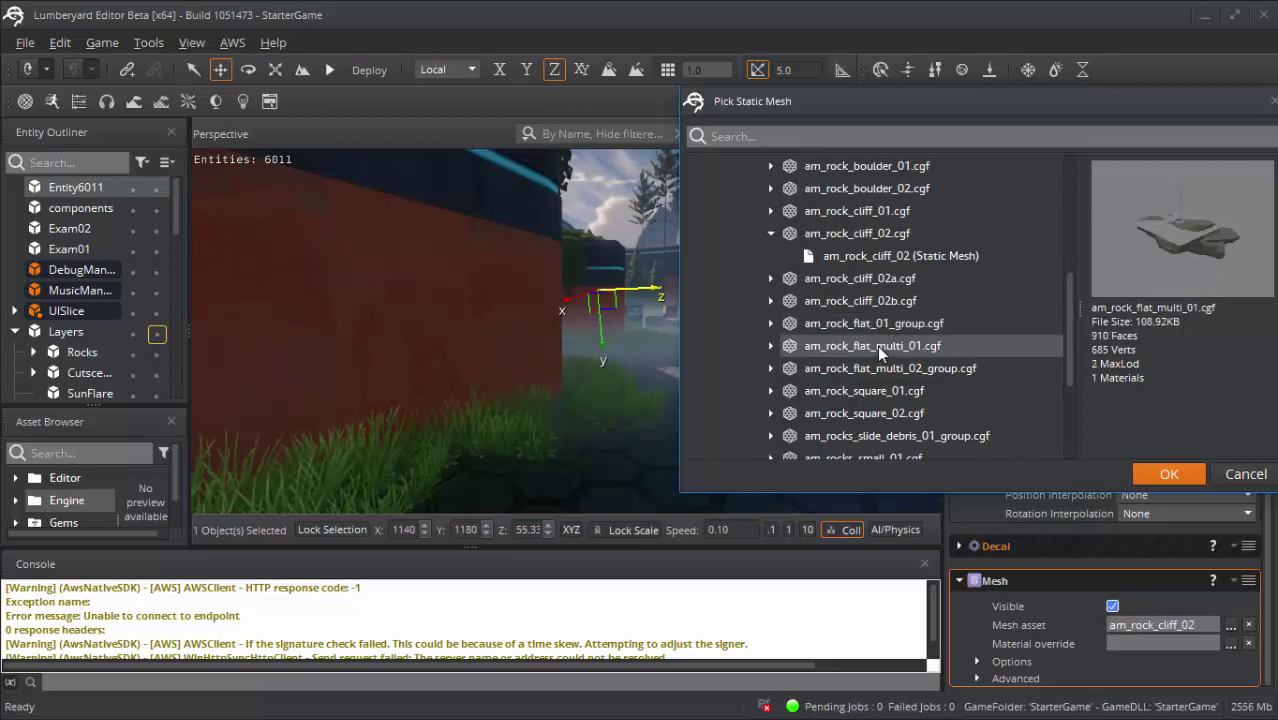
double_click(877, 345)
right_drag(877, 345, 750, 388)
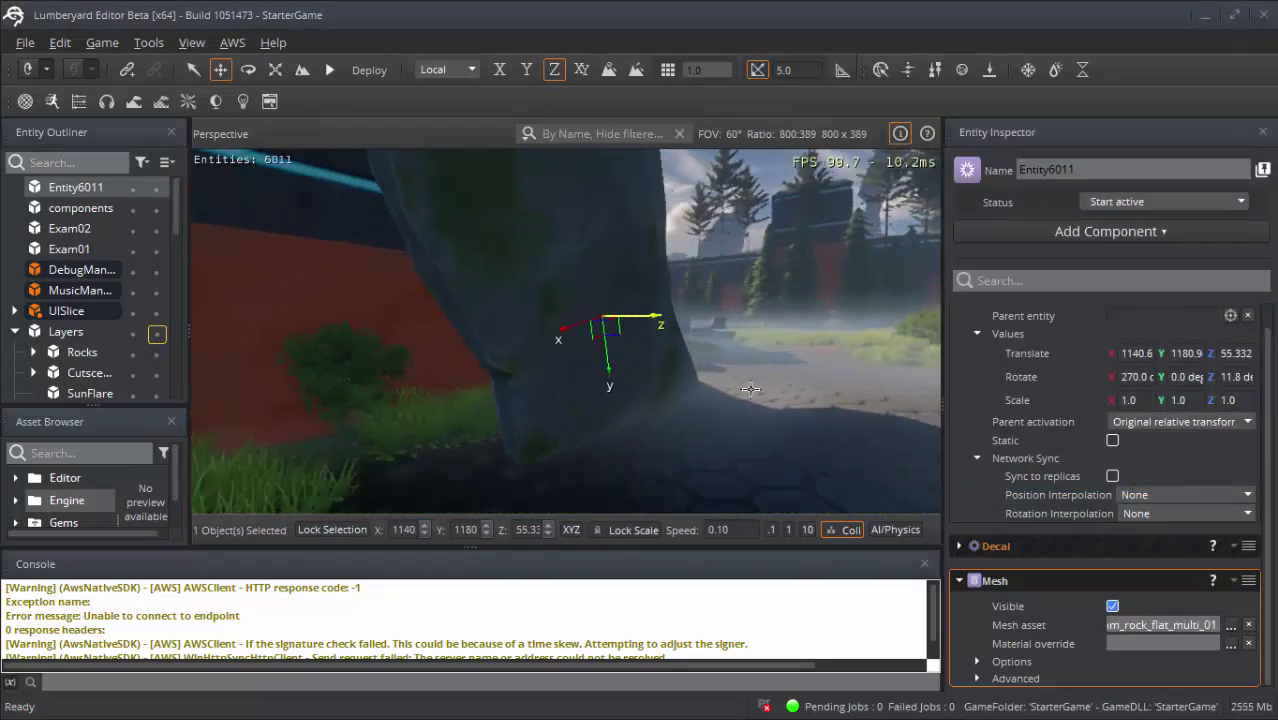
- Switch the mesh to am_rocks_small_shiny_group and place it above the path at X 1137.7, Z 56.632
click(1231, 625)
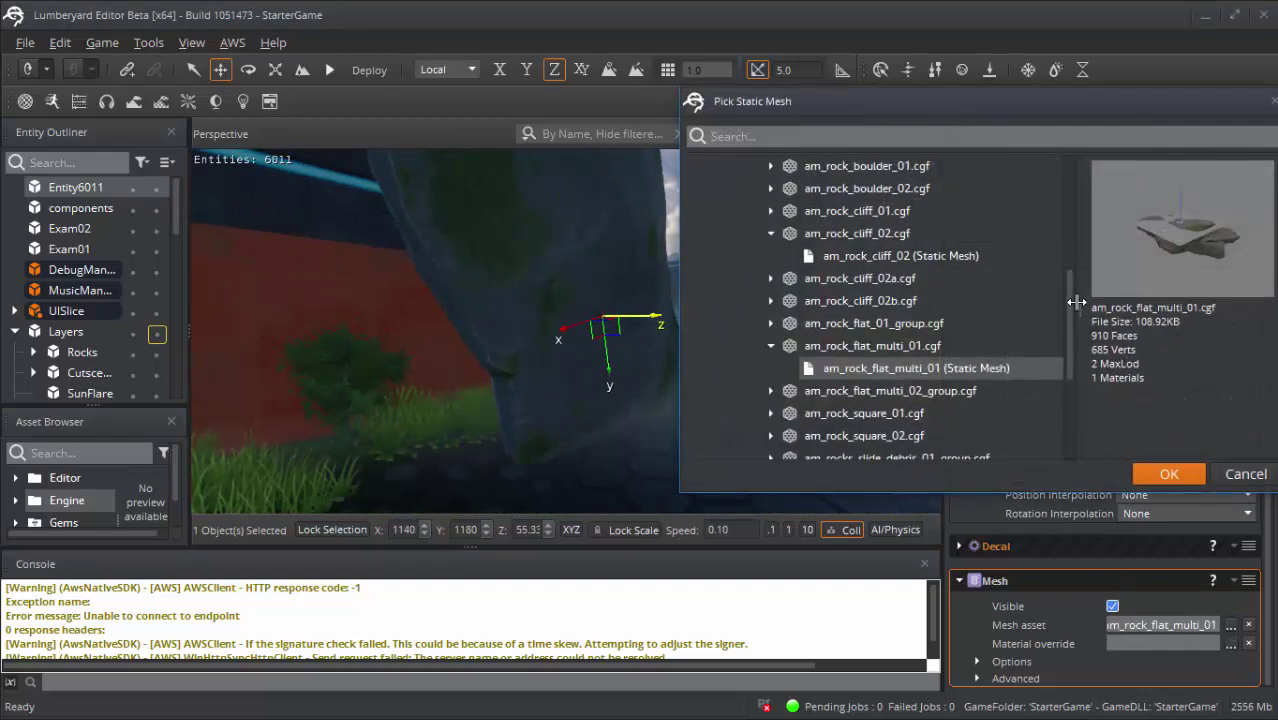
drag(1067, 358, 1067, 410)
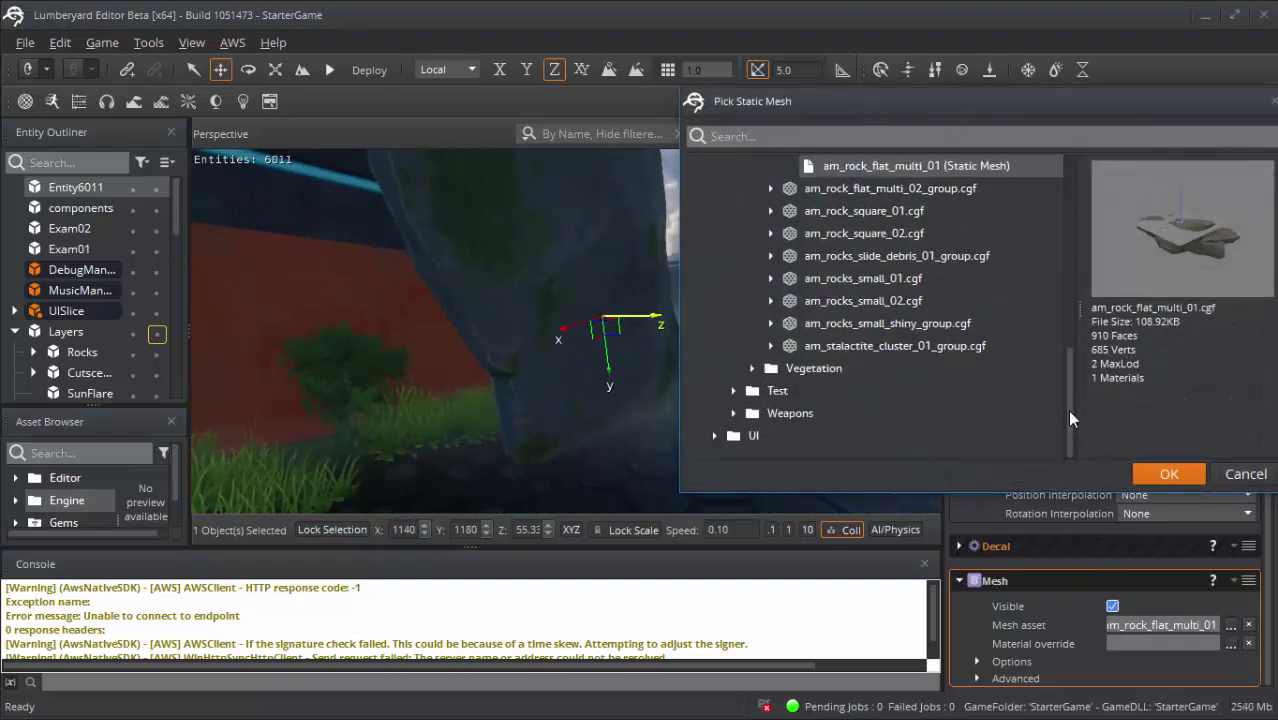
double_click(880, 324)
drag(645, 323, 877, 342)
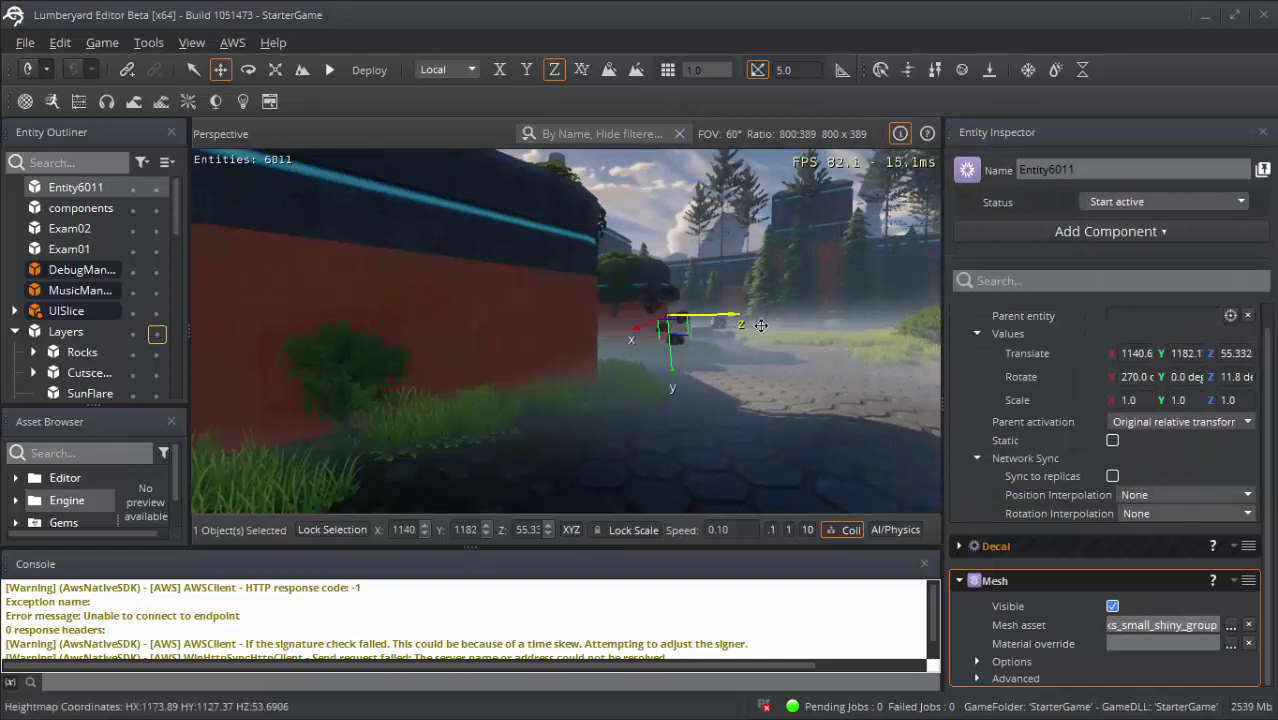
mouse_move(877, 342)
right_down()
mouse_move(700, 340)
mouse_move(585, 319)
right_up()
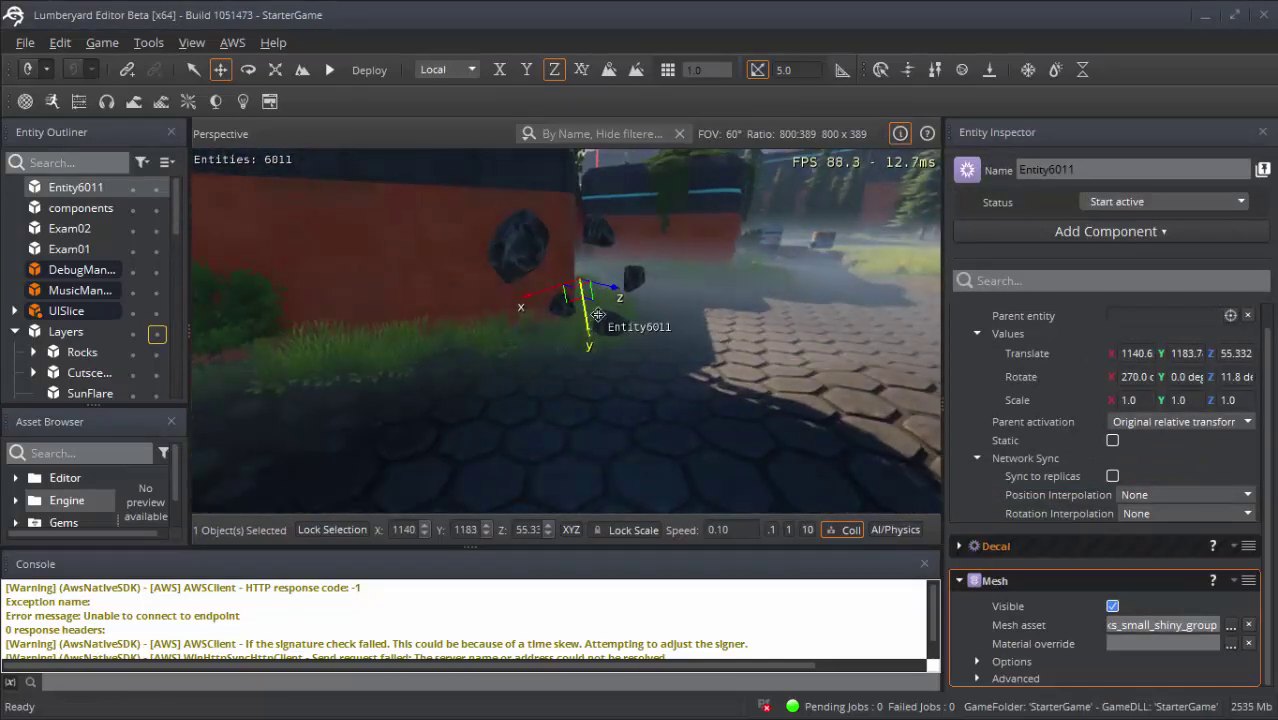
mouse_move(585, 319)
mouse_down()
mouse_move(495, 188)
mouse_move(830, 190)
mouse_up()
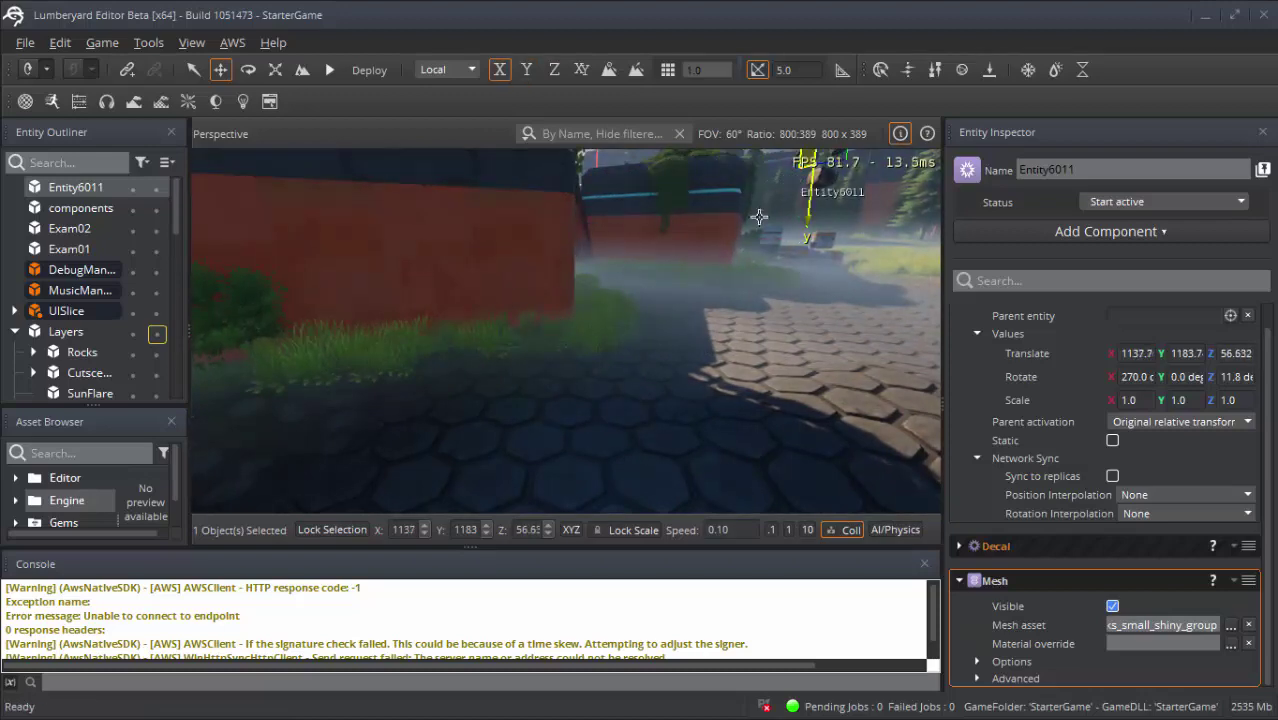
mouse_move(830, 190)
right_down()
mouse_move(700, 250)
mouse_move(560, 290)
mouse_move(560, 310)
right_up()
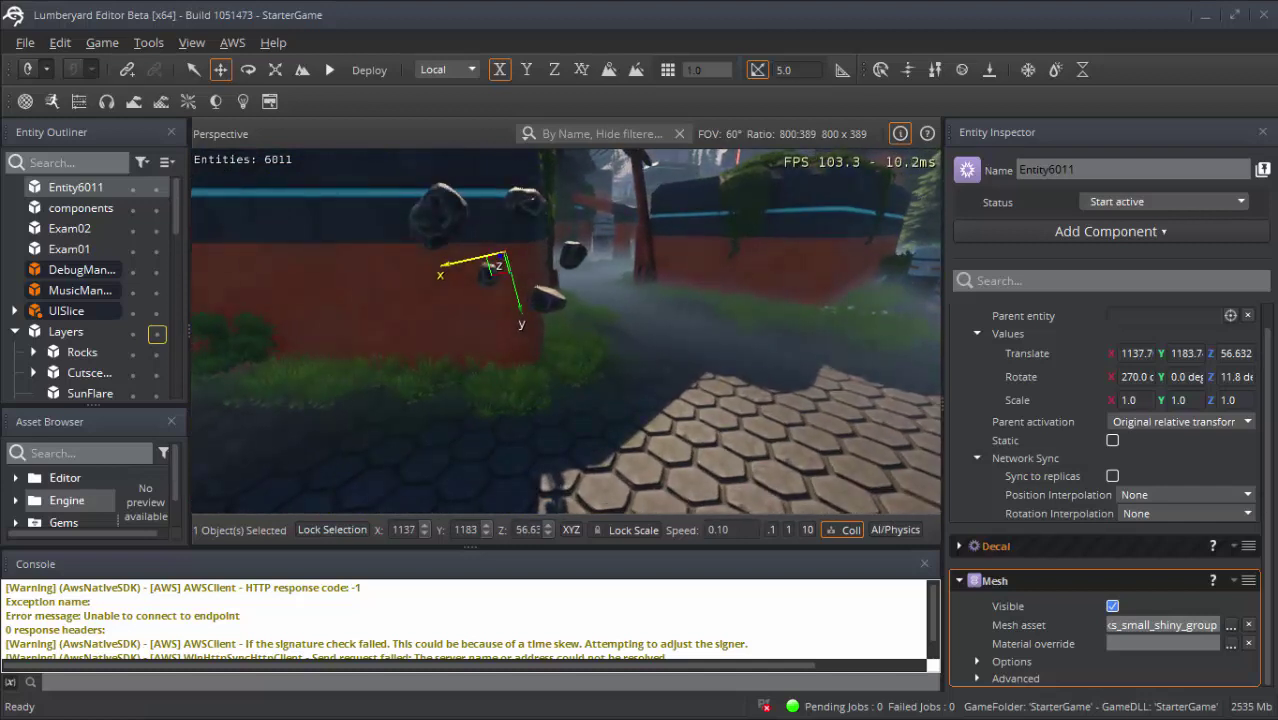
- Collapse the Mesh component and add a Rigid Body Physics component
right_click(1057, 582)
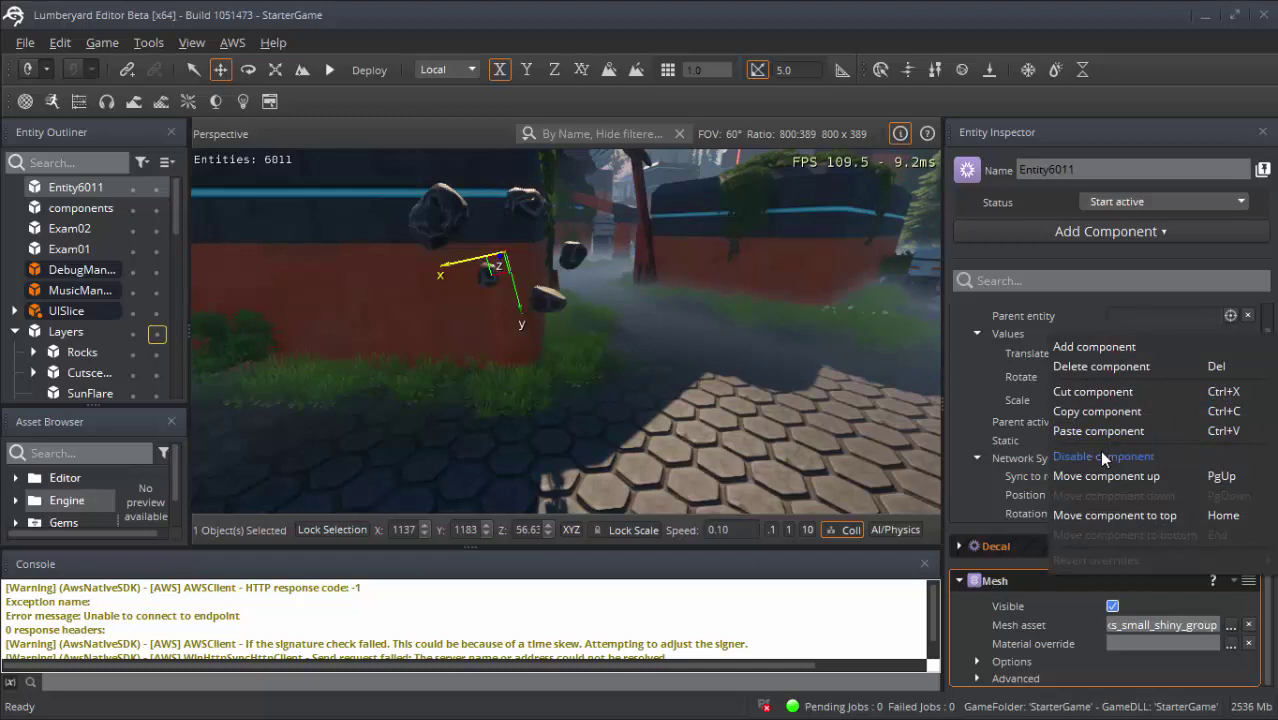
click(1055, 296)
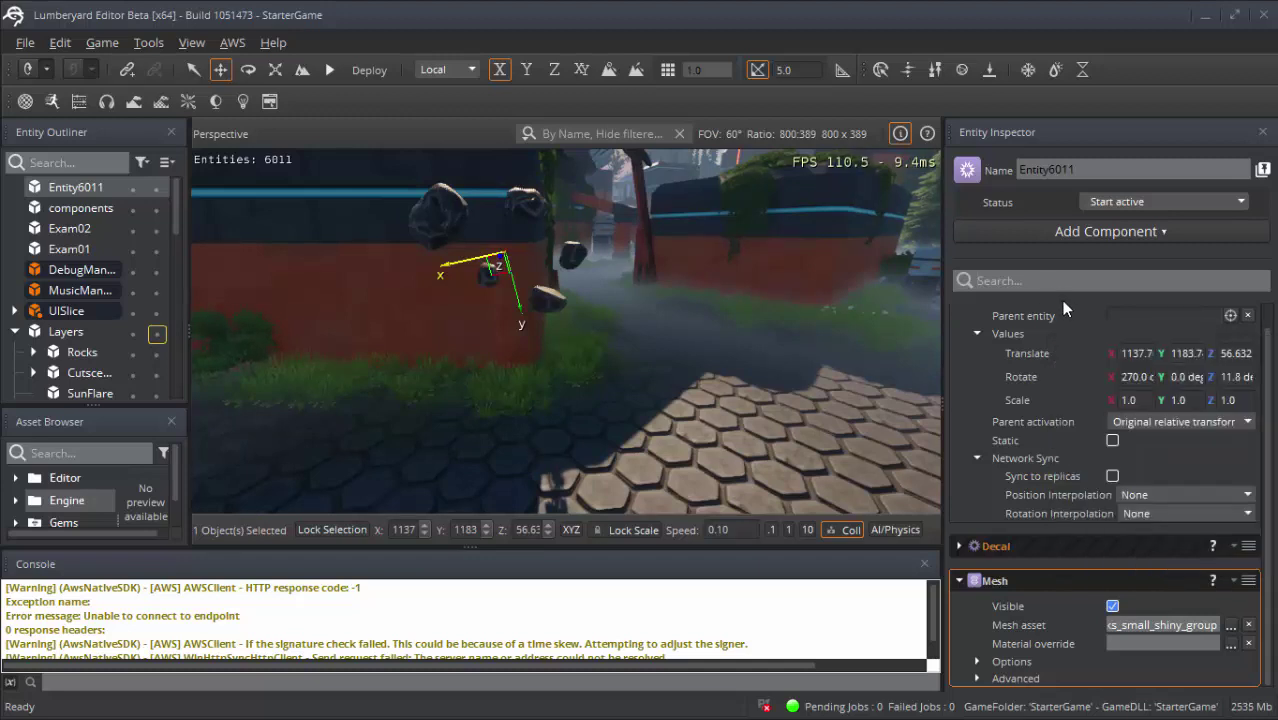
click(960, 582)
click(1056, 233)
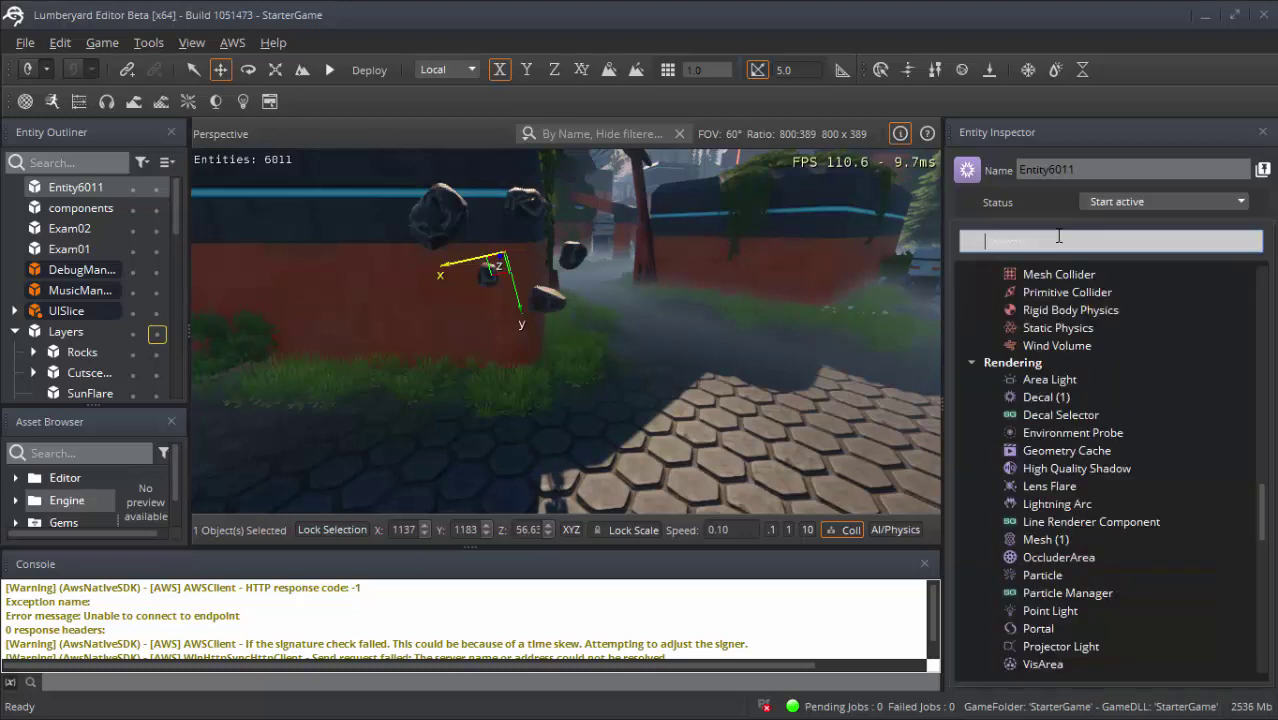
text(rig)
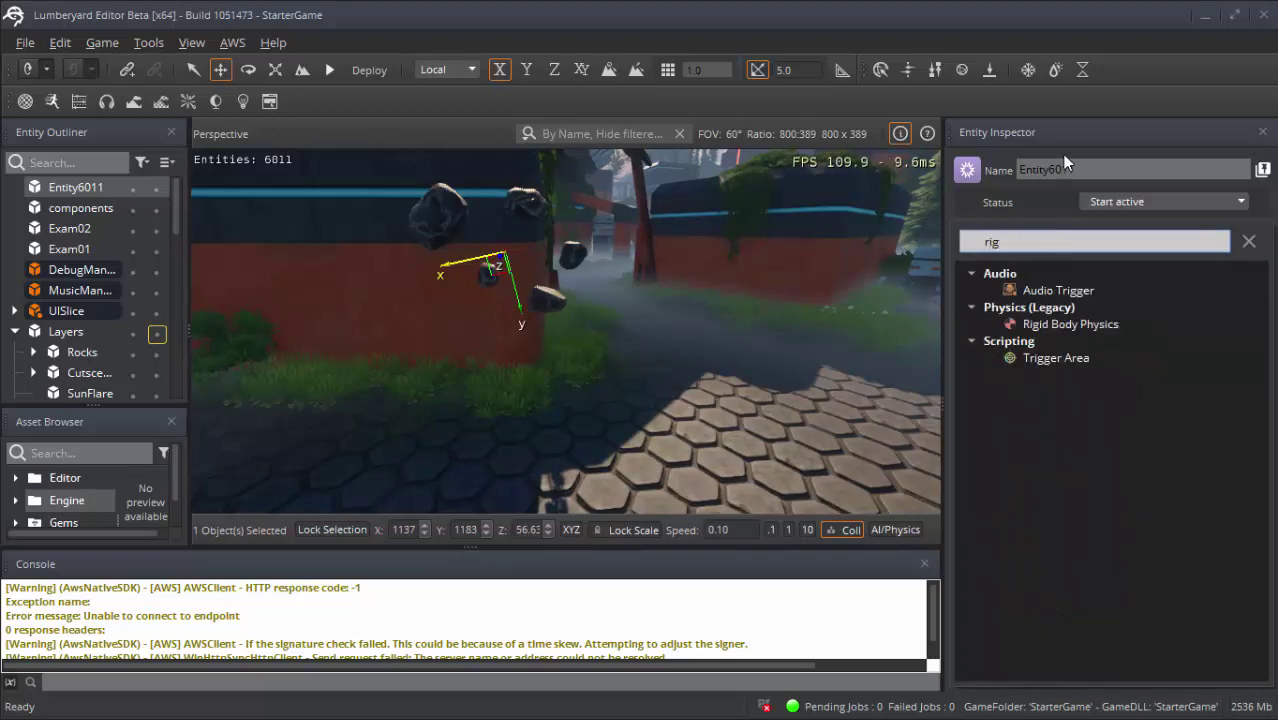
click(1048, 322)
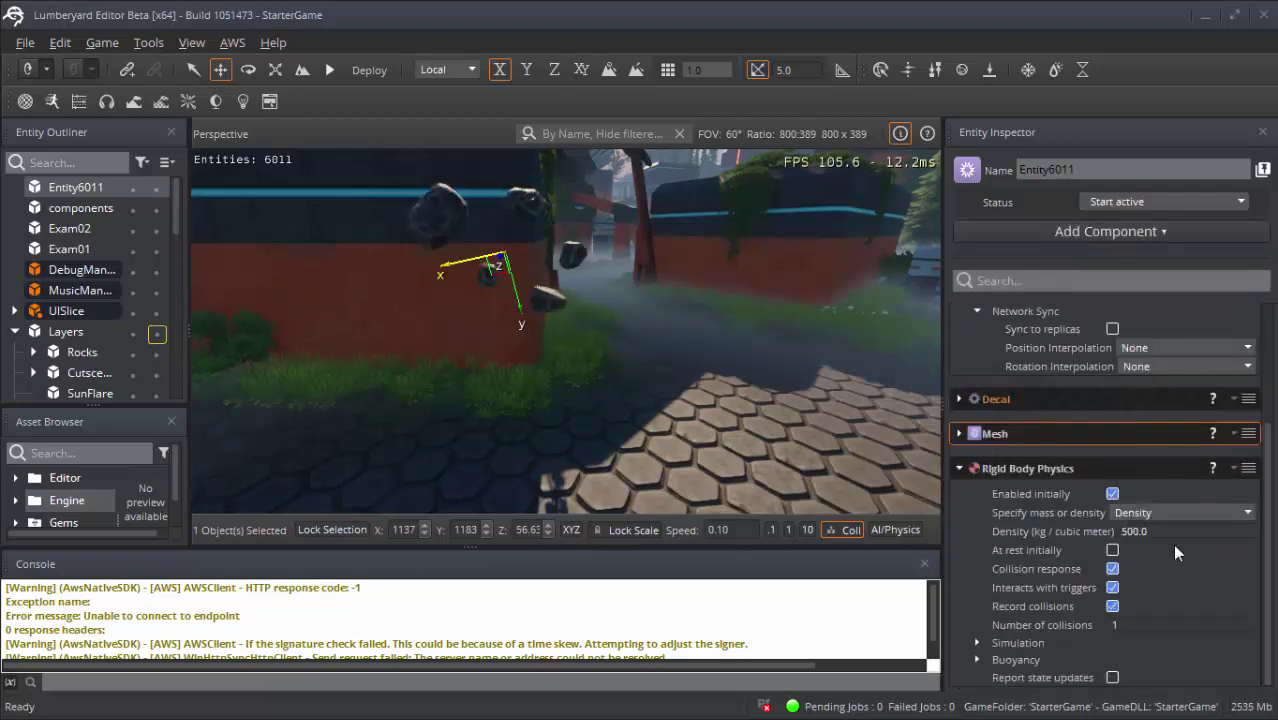
- Set the rigid body to a total Mass of 10.0 kg and start the physics simulation
click(1149, 510)
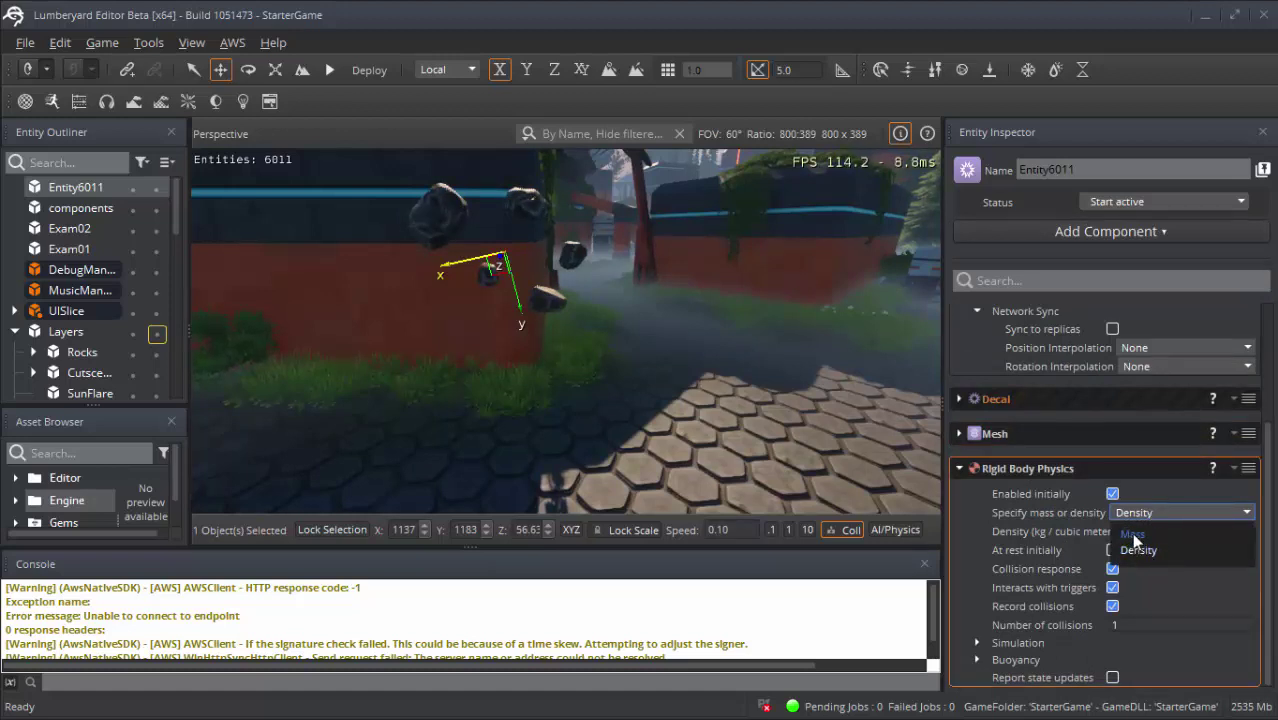
click(1133, 535)
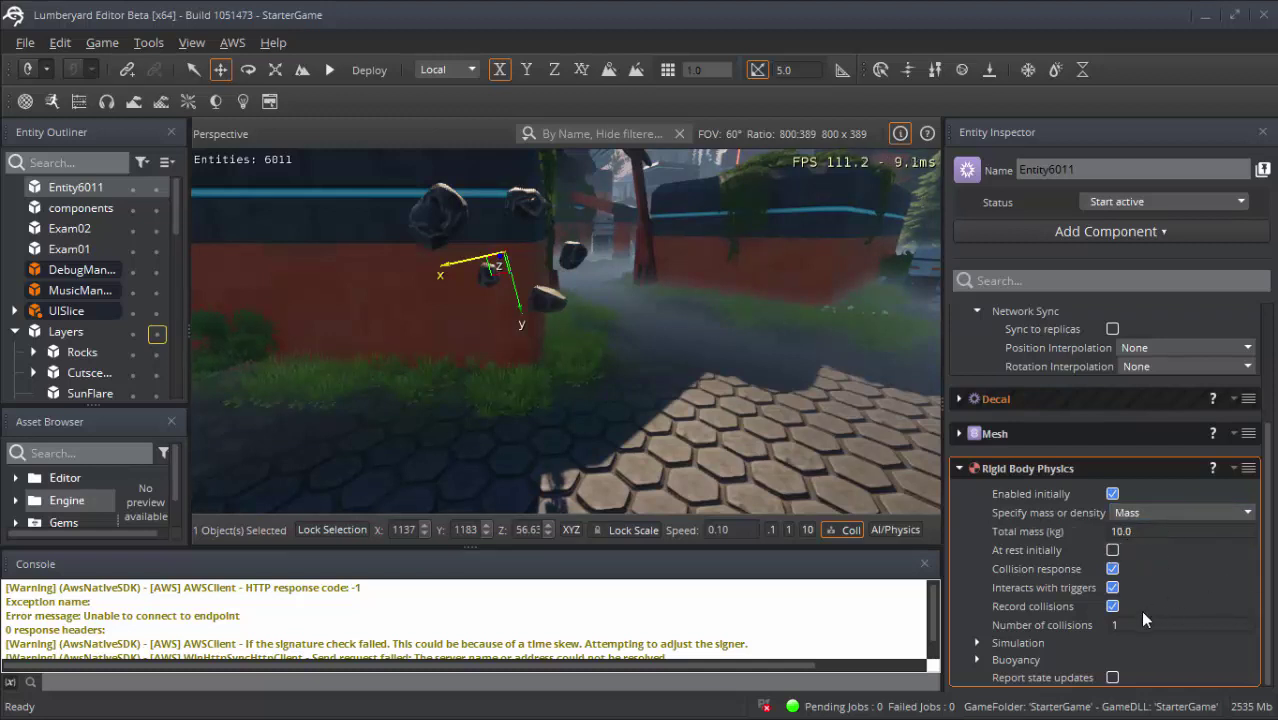
click(893, 531)
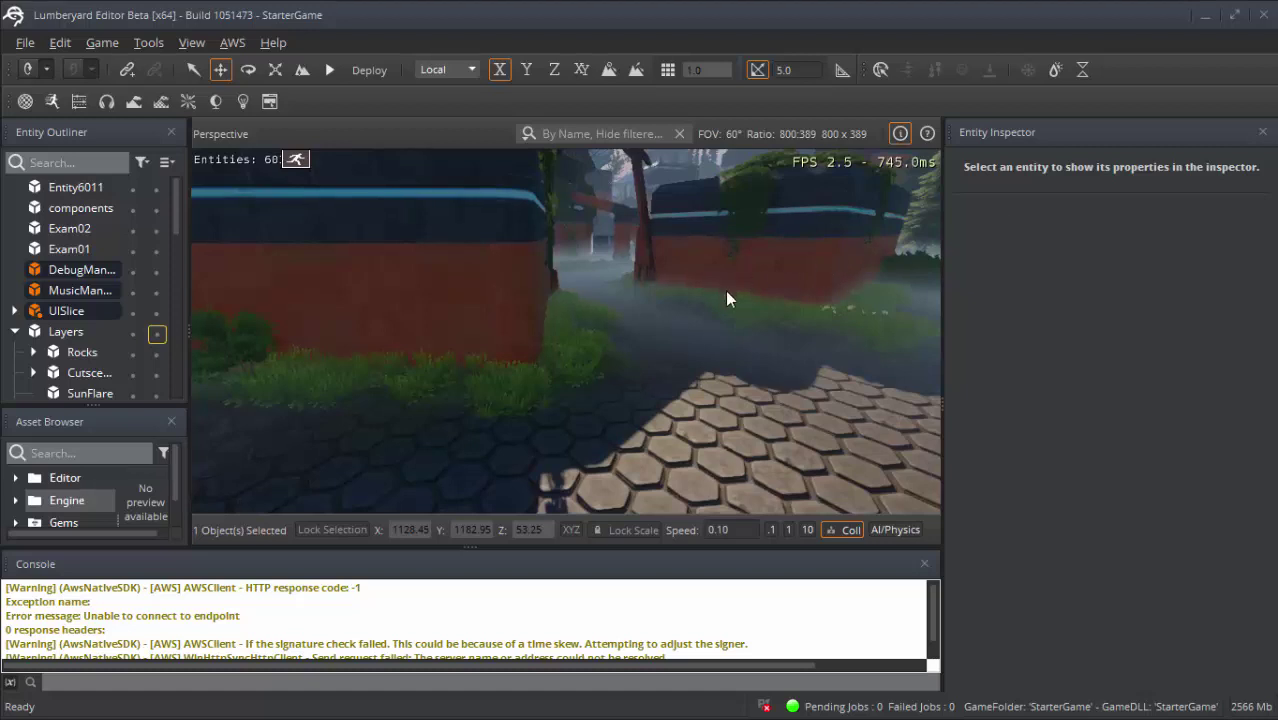
- Add a Mesh Collider to Entity6011, then run and stop the physics simulation
click(88, 187)
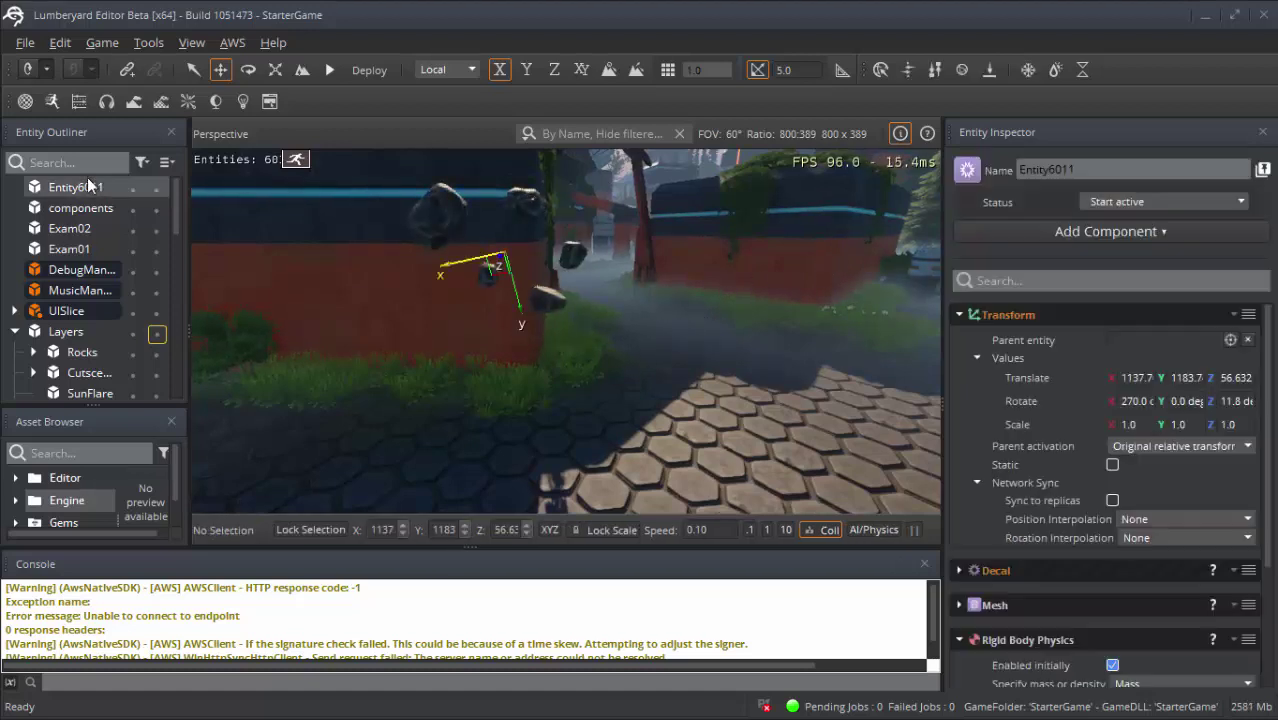
click(1083, 232)
text(col)
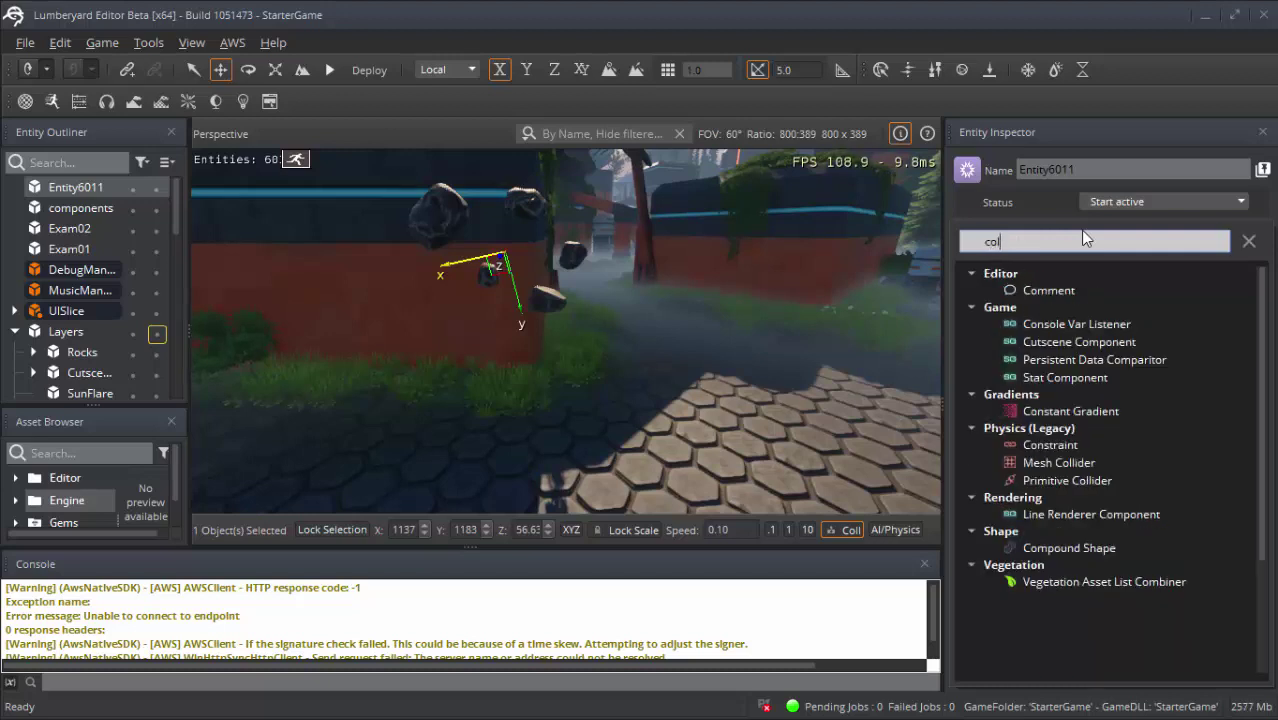
text(lider)
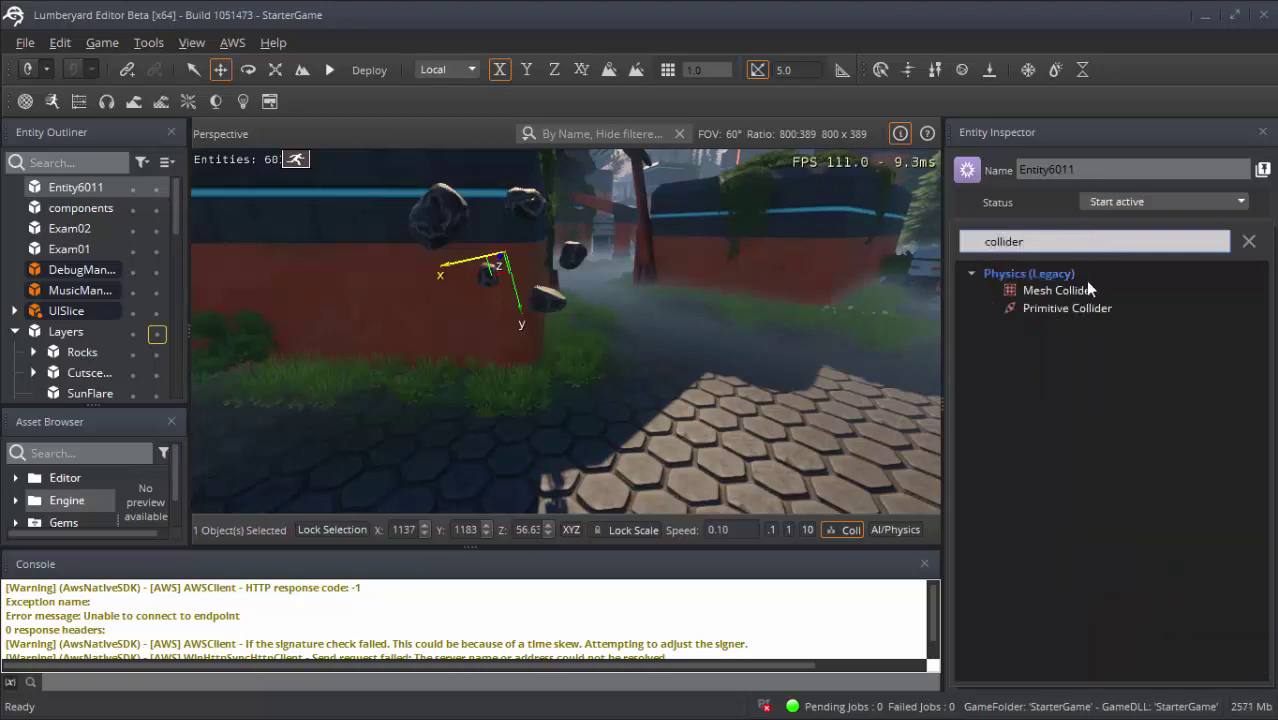
click(1058, 290)
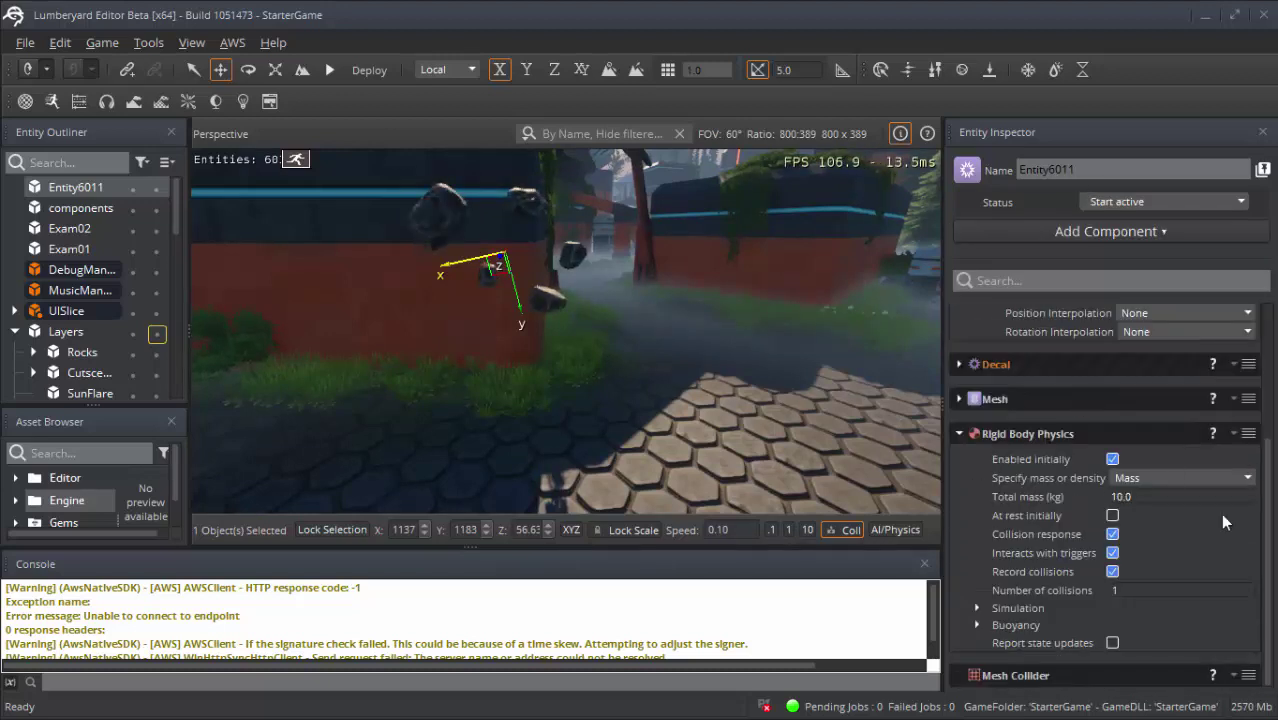
click(893, 530)
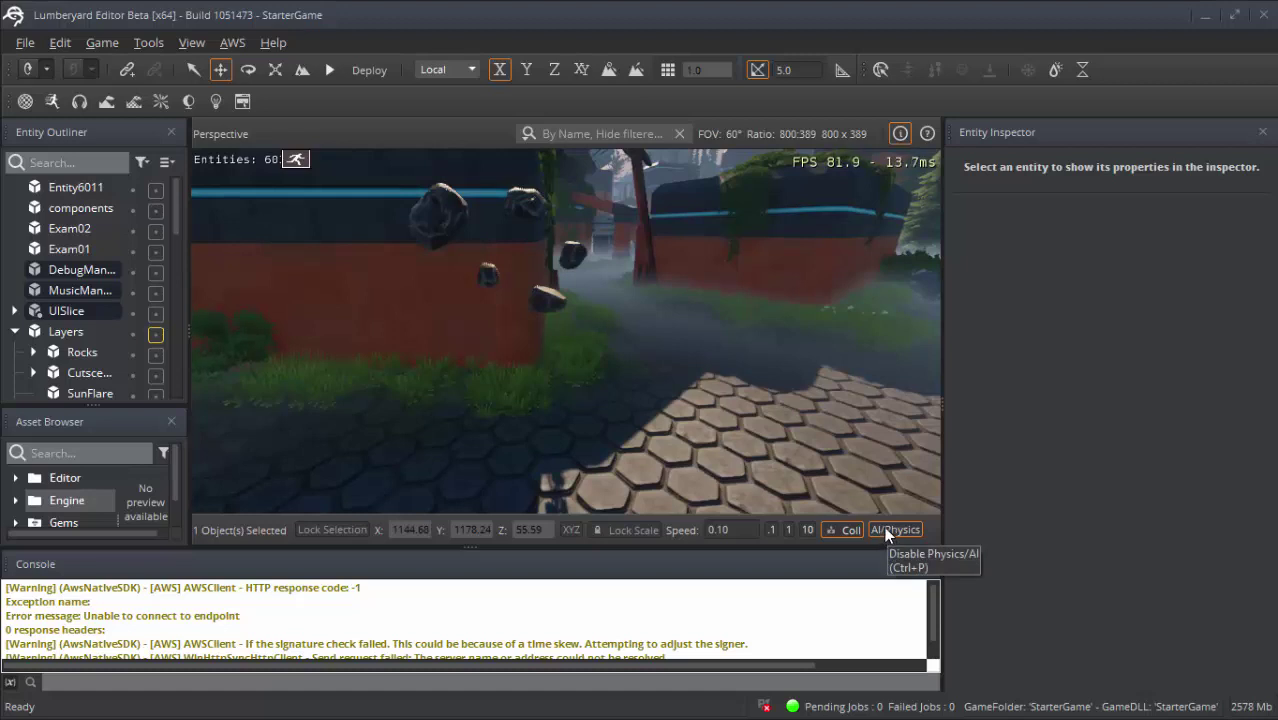
click(884, 528)
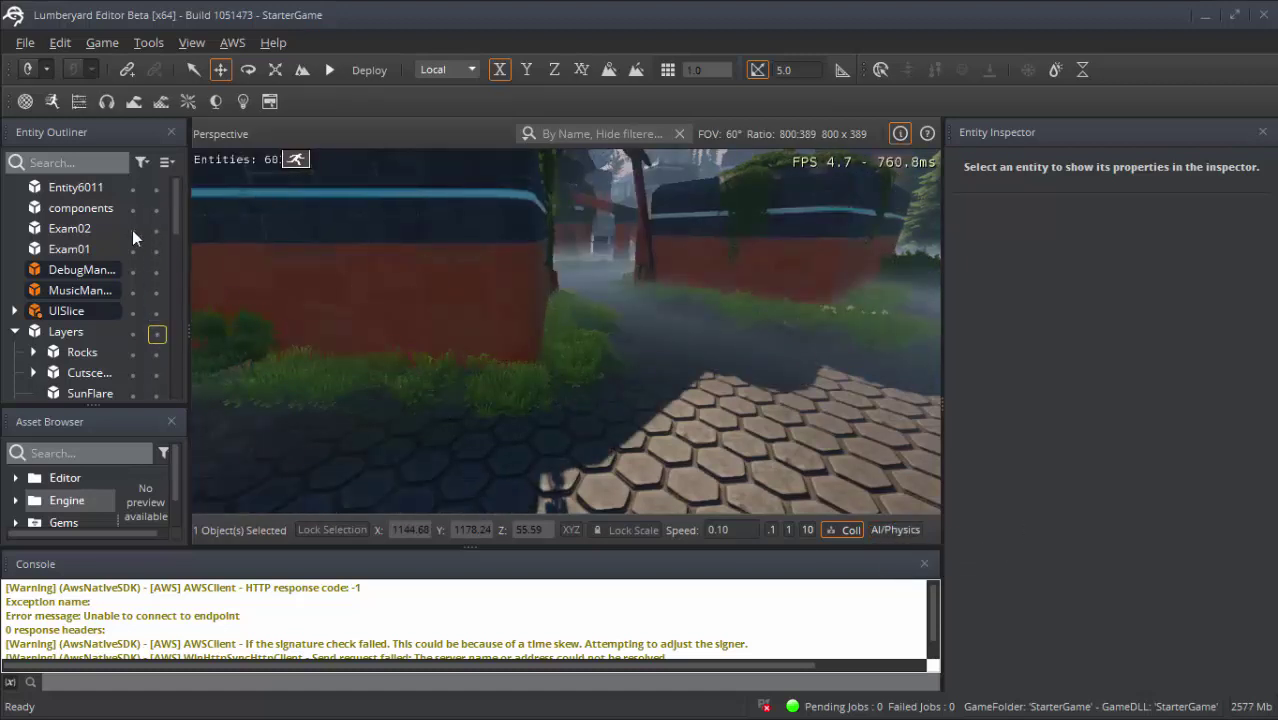
- Toggle At rest initially on Rigid Body Physics and test the simulation again
click(80, 190)
scroll(1213, 573, down, 3)
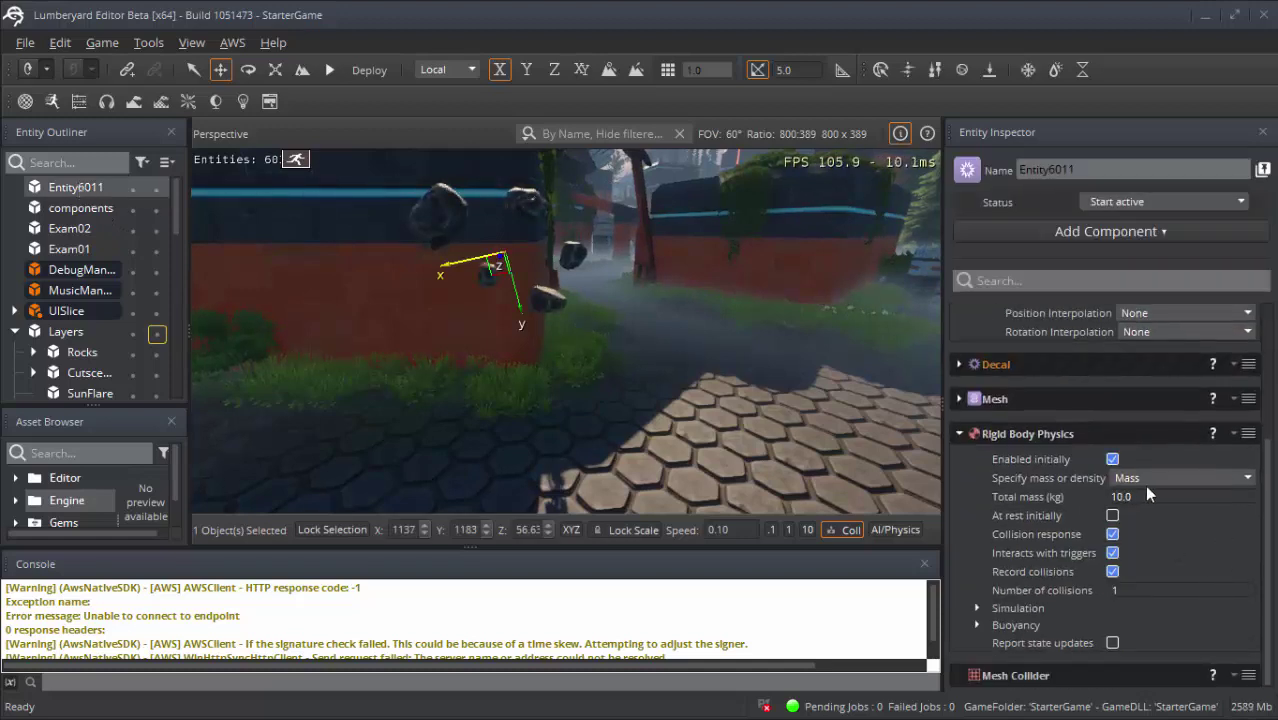
click(1113, 517)
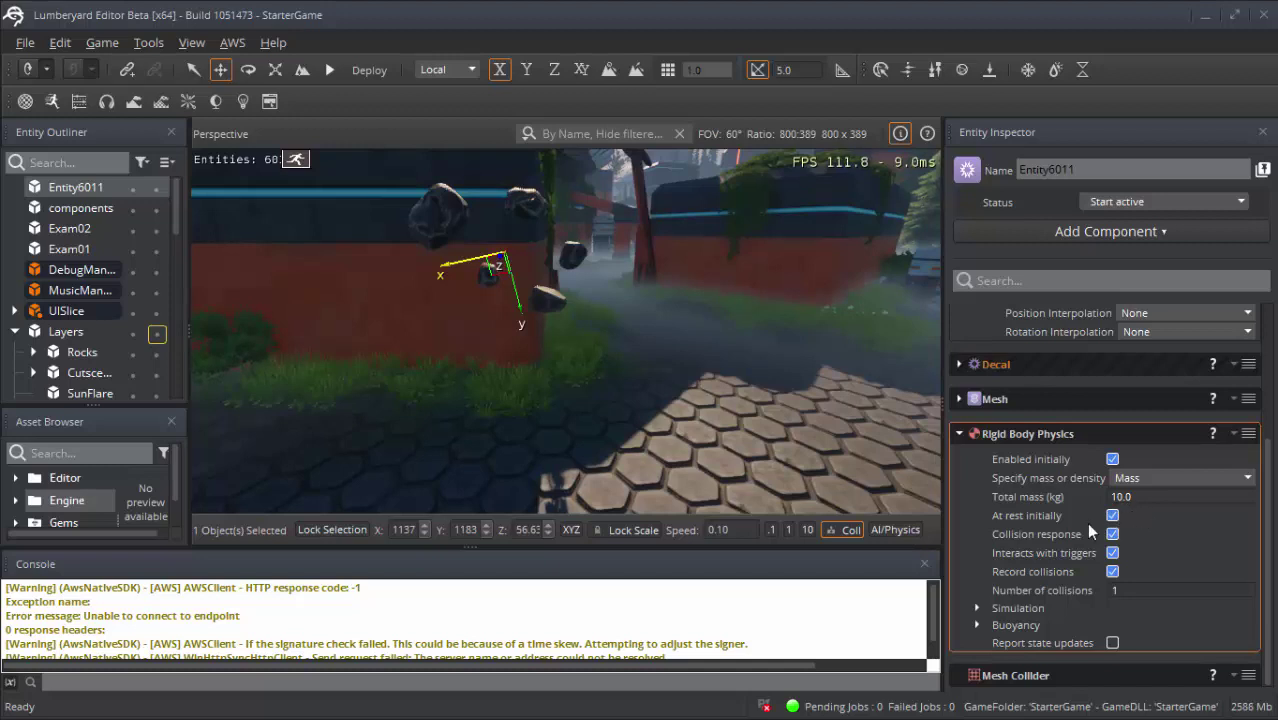
click(896, 529)
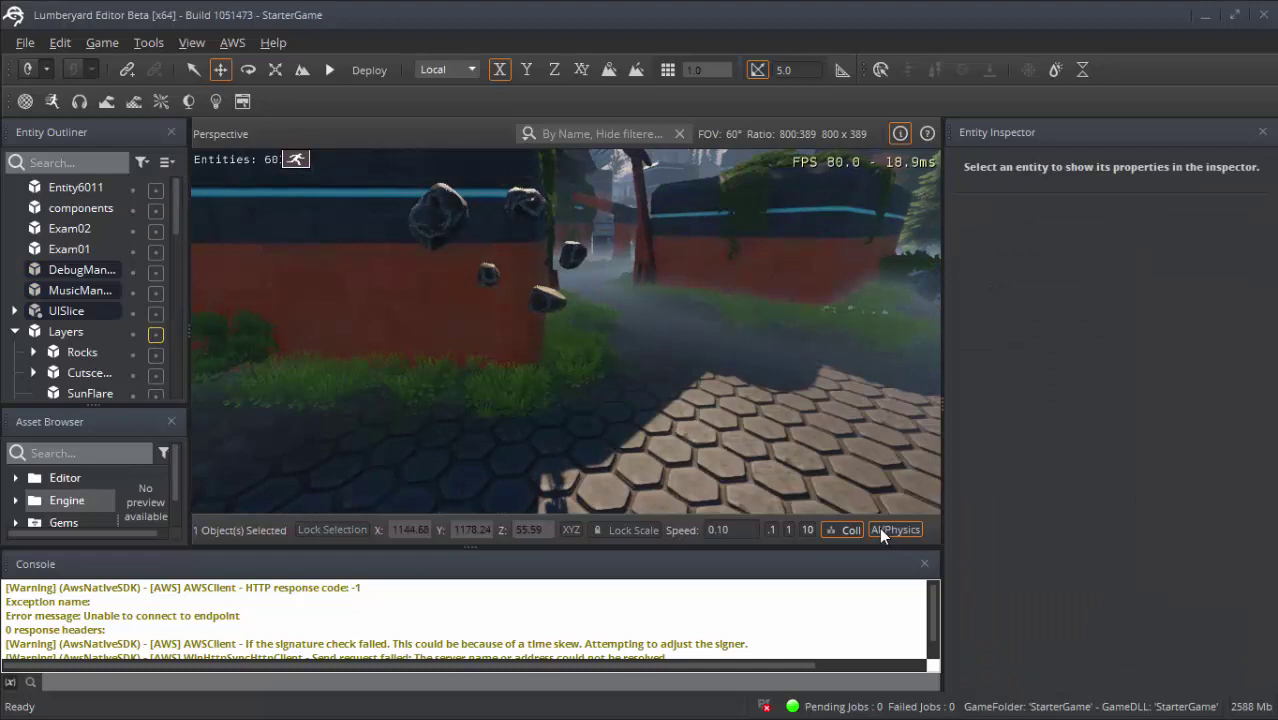
click(880, 528)
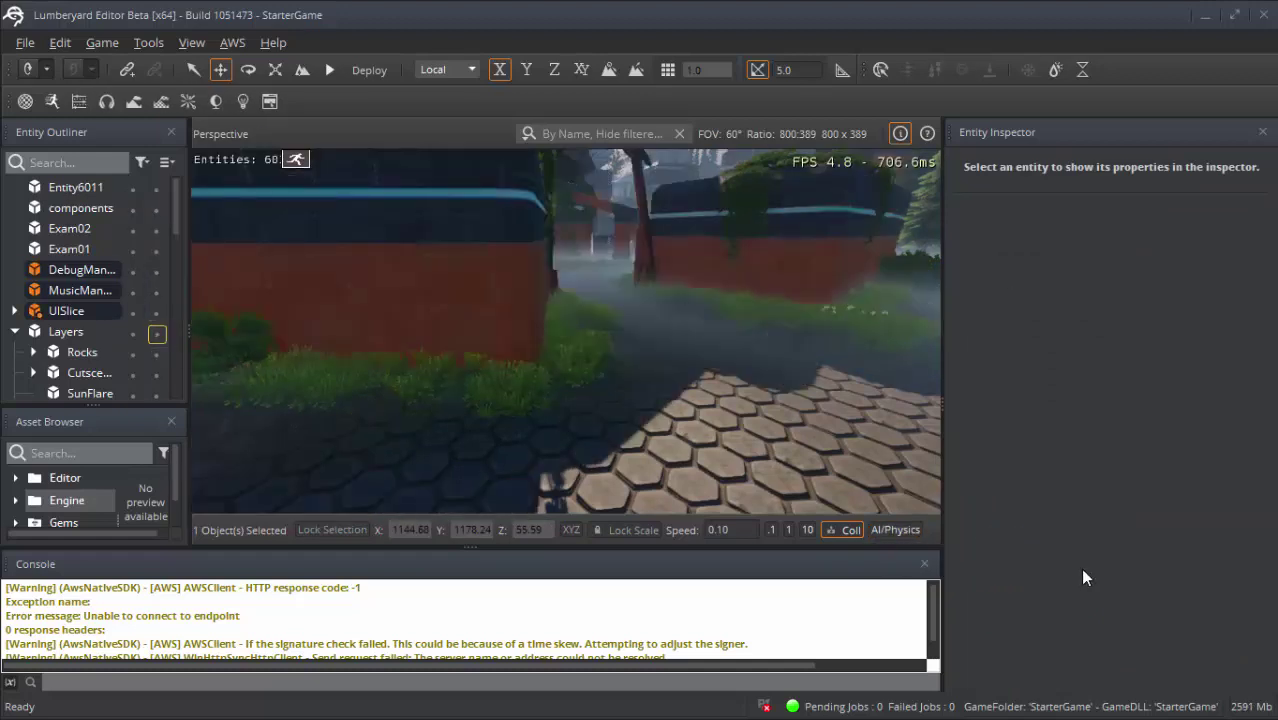
click(79, 190)
scroll(1058, 595, down, 5)
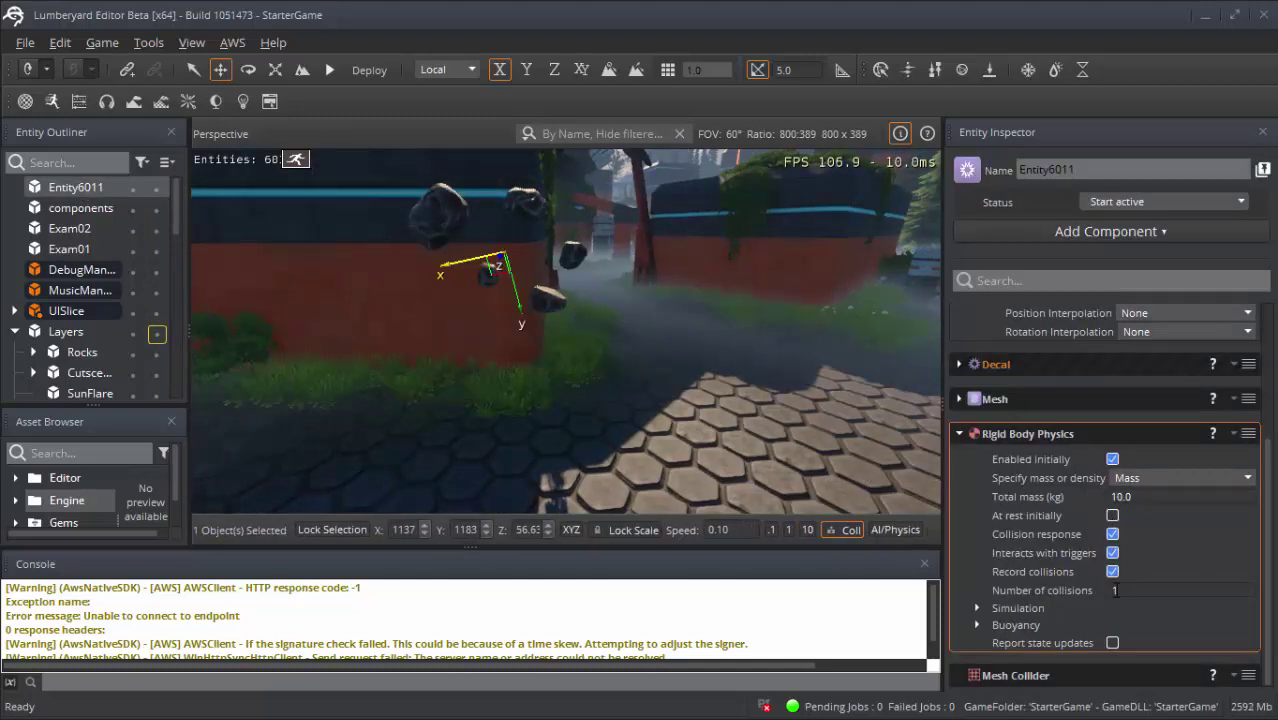
- Replace the Mesh Collider with a Primitive Collider and its required Box Shape, showing entity helpers
right_click(1047, 433)
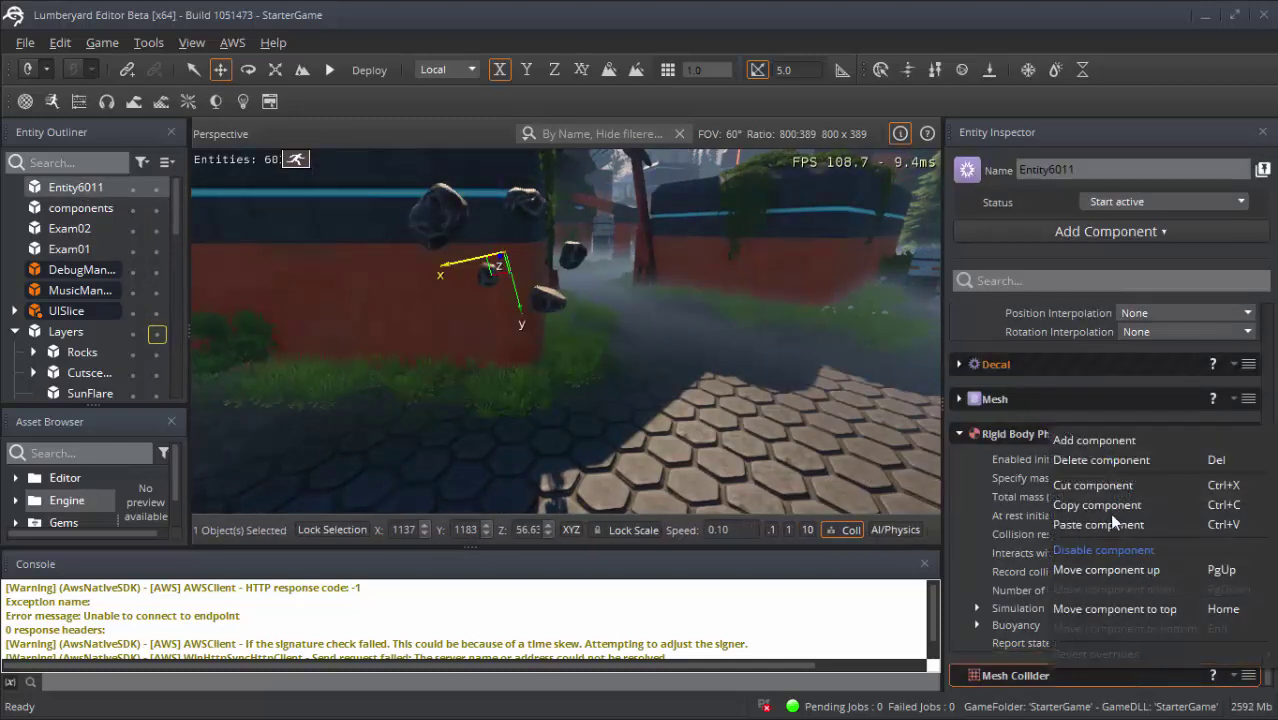
click(1084, 458)
click(1047, 232)
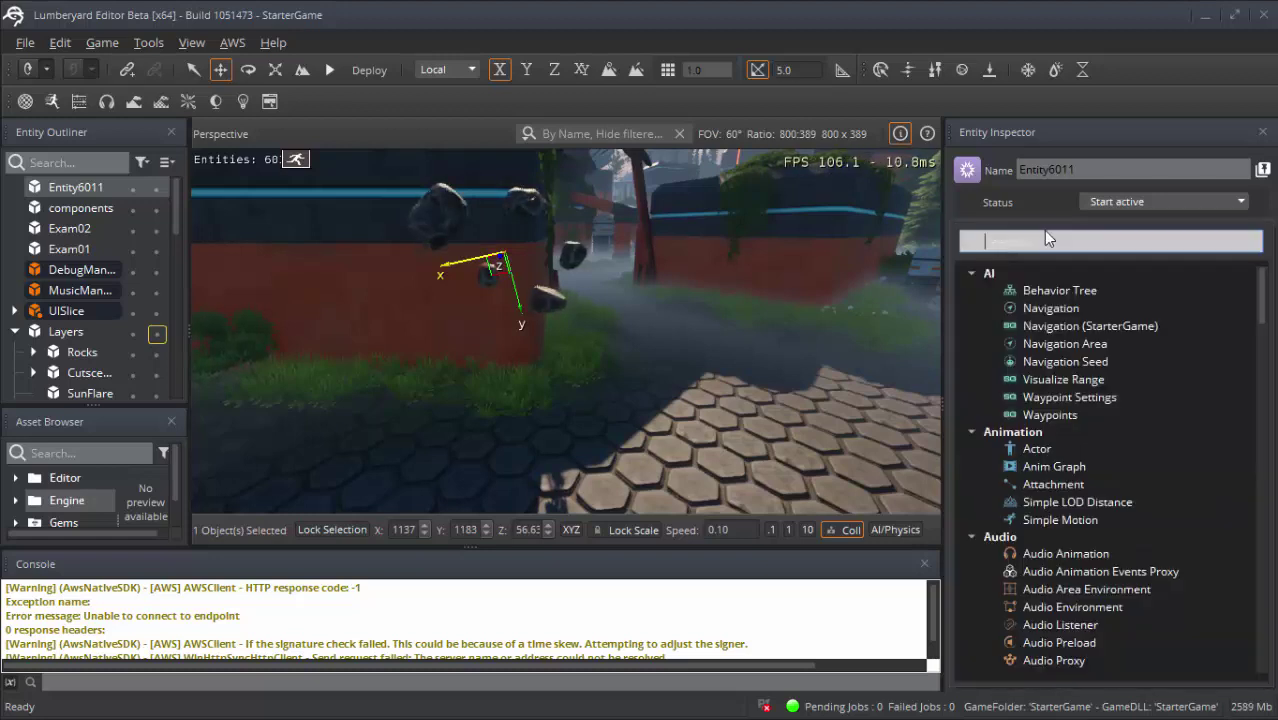
text(co)
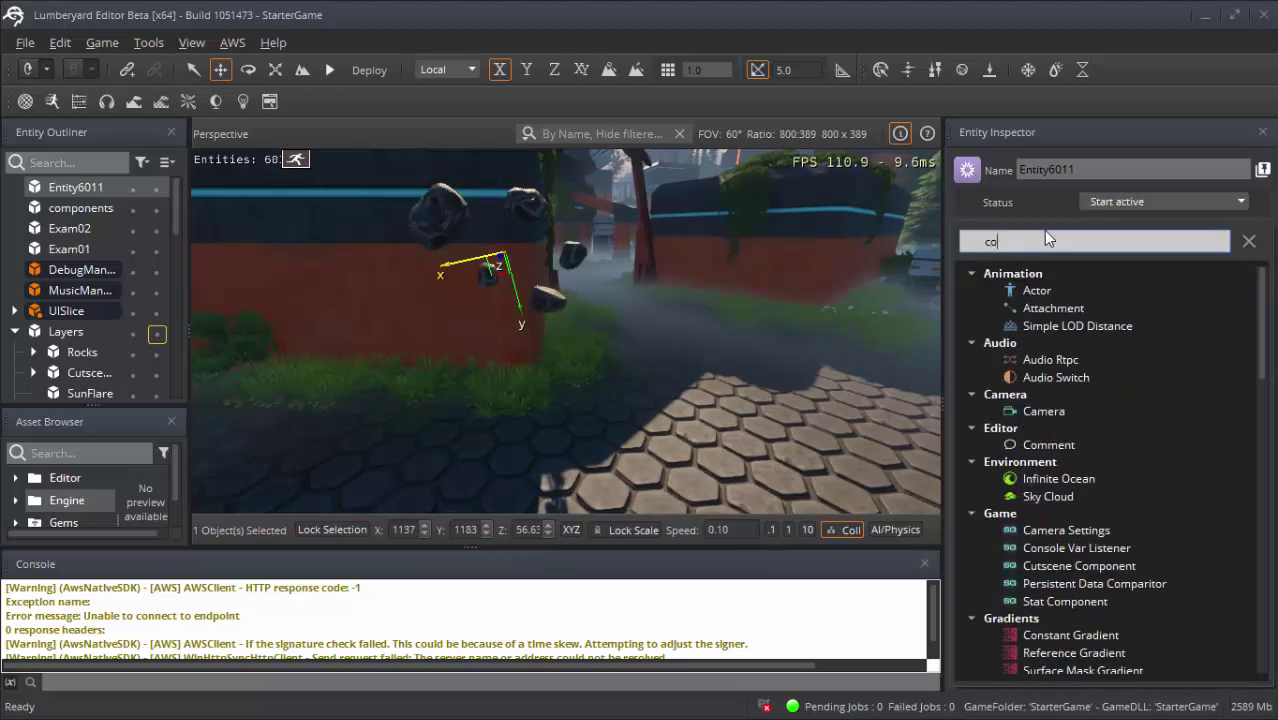
text(llider)
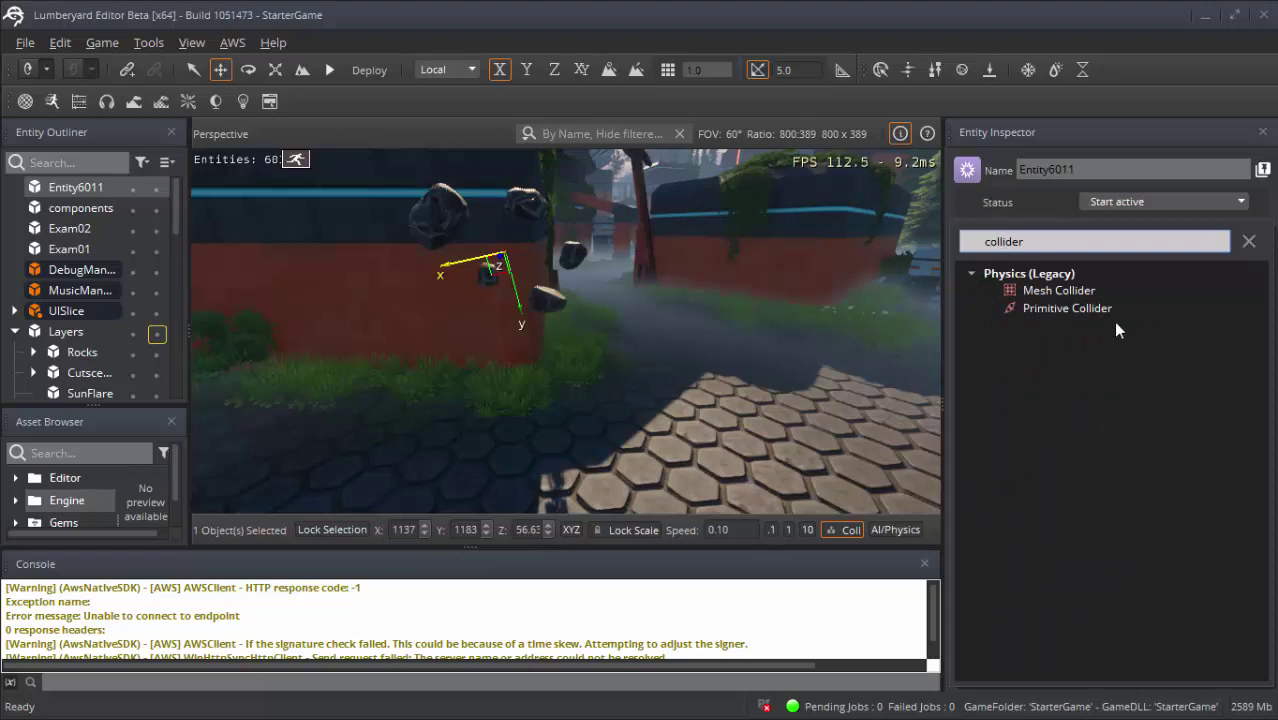
click(1112, 310)
click(1131, 672)
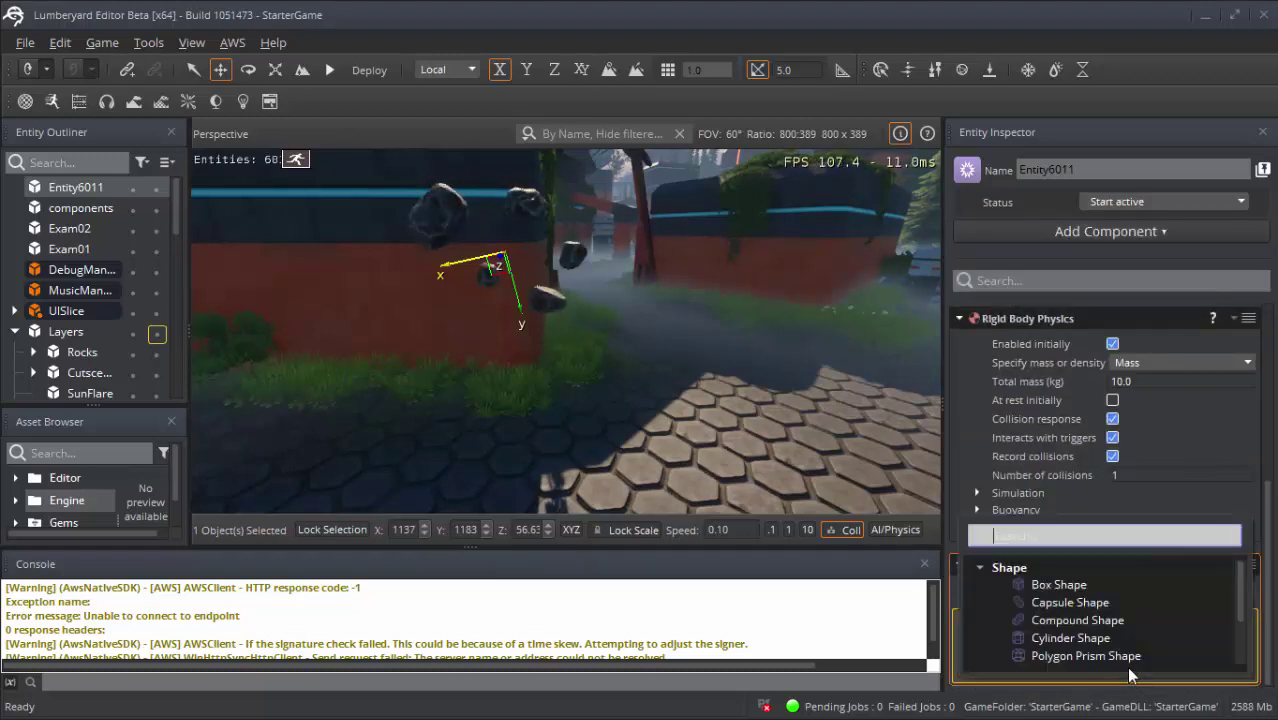
click(1065, 587)
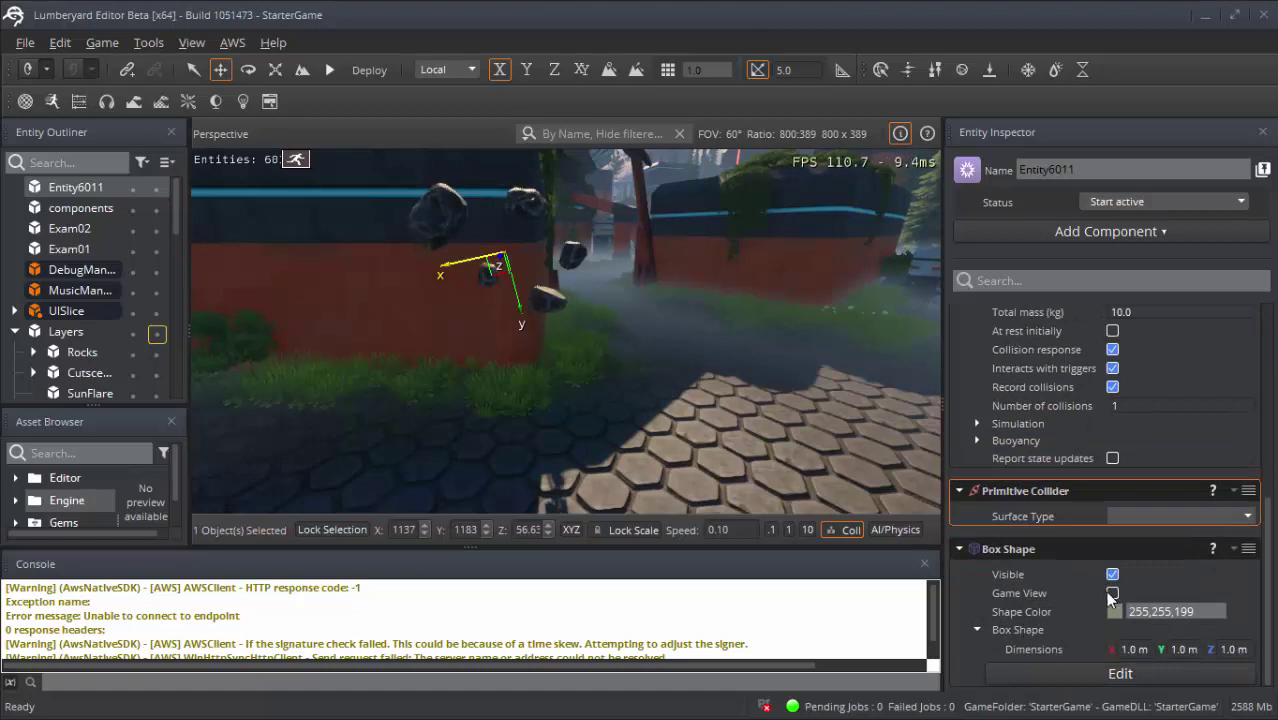
click(1111, 594)
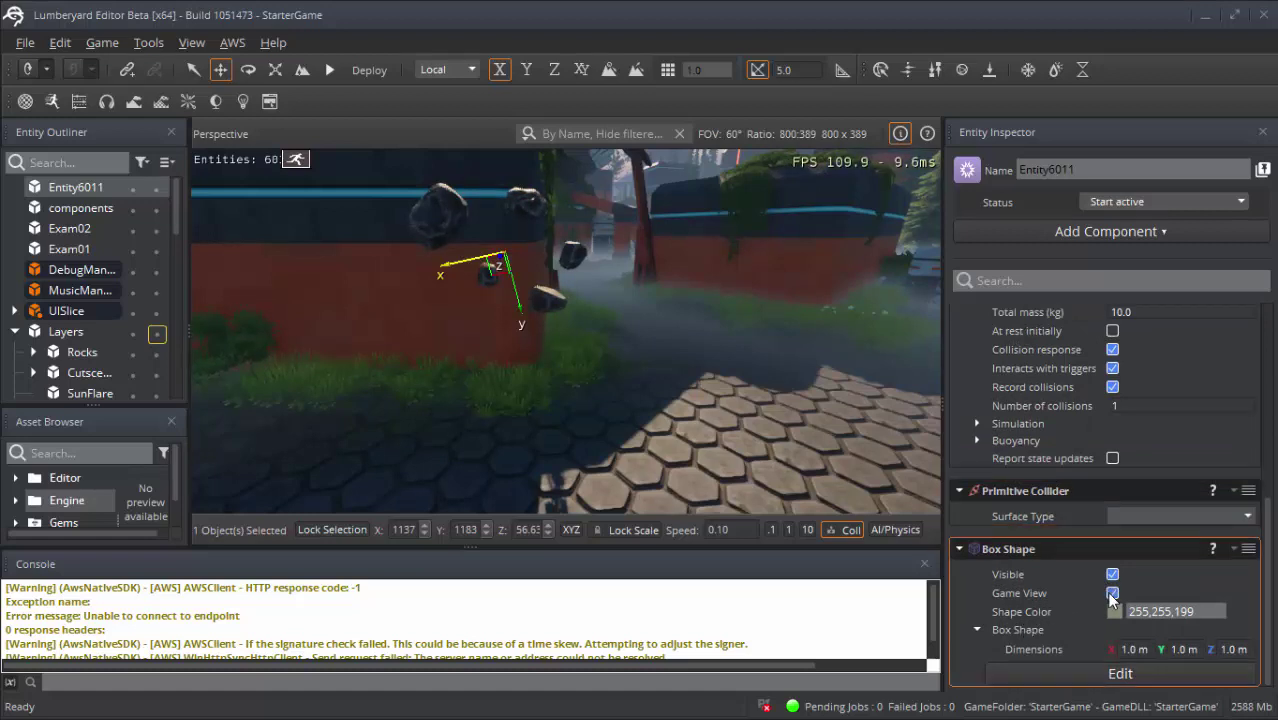
click(927, 133)
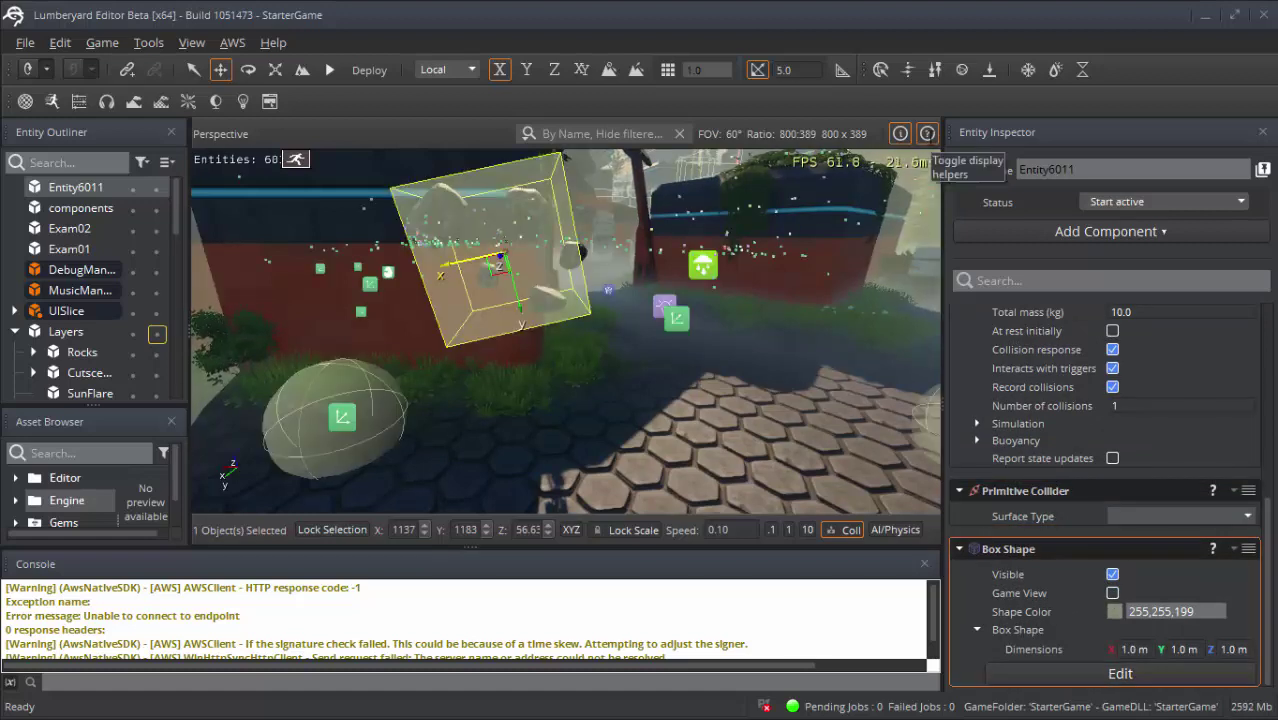
click(927, 135)
click(927, 135)
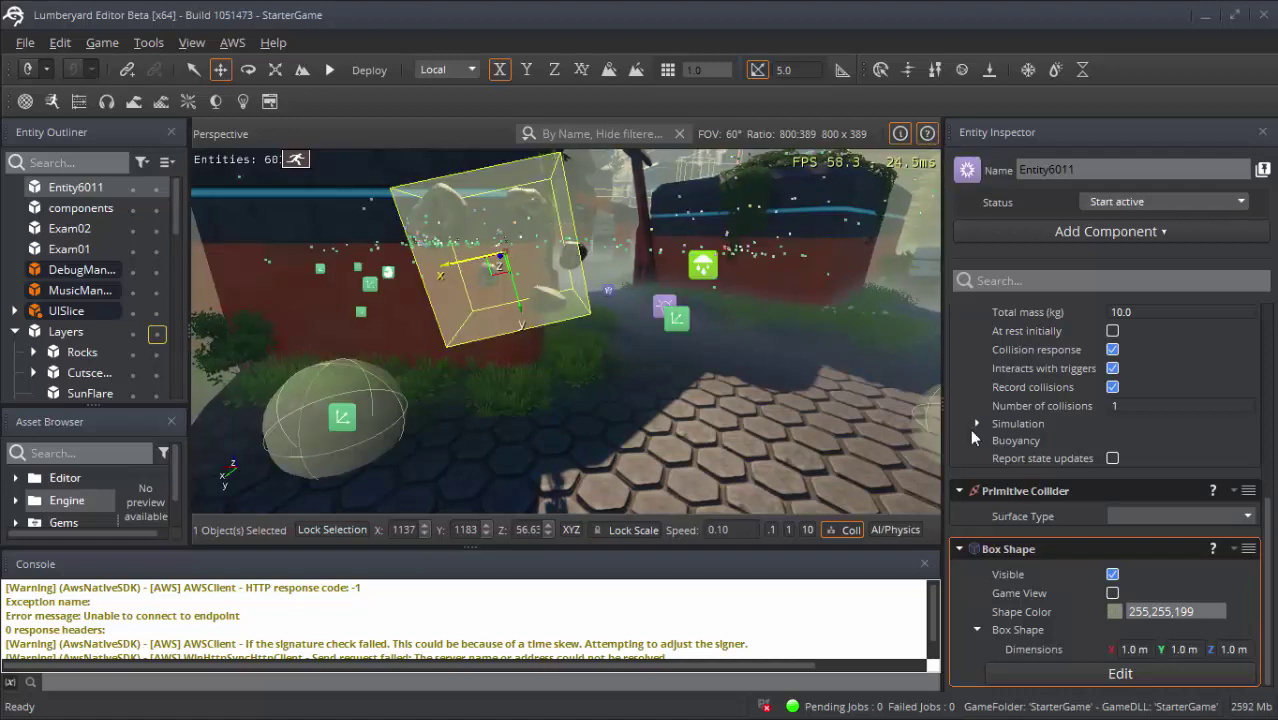
- Set the Box Shape dimensions to 0.1 on X, Y and Z, then hide the helpers
click(1110, 650)
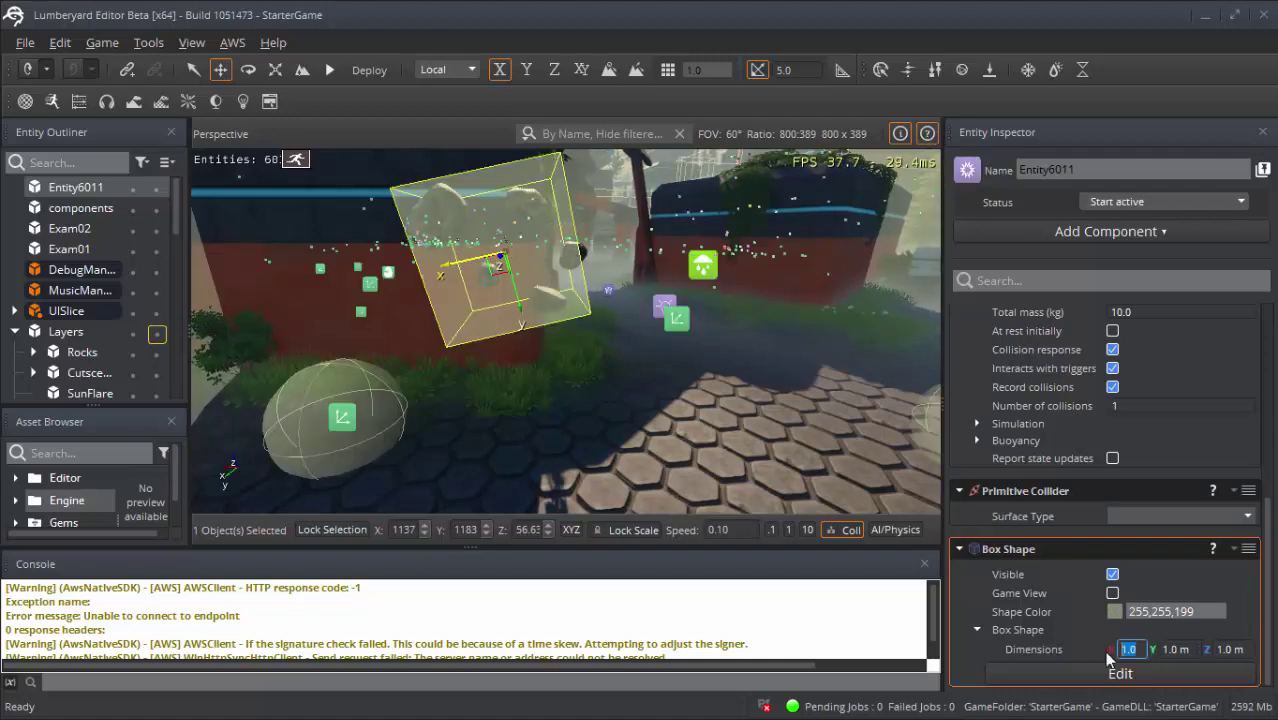
text(0.1)
key(Return)
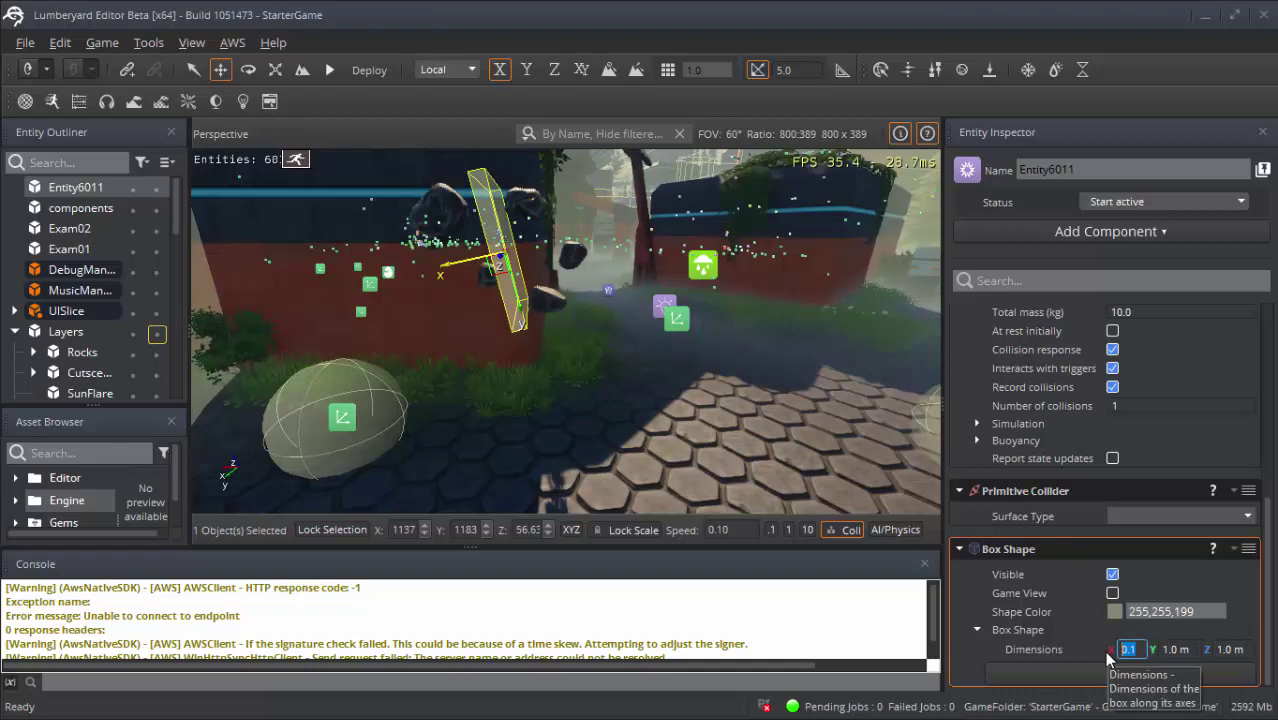
click(1160, 649)
text(0.1)
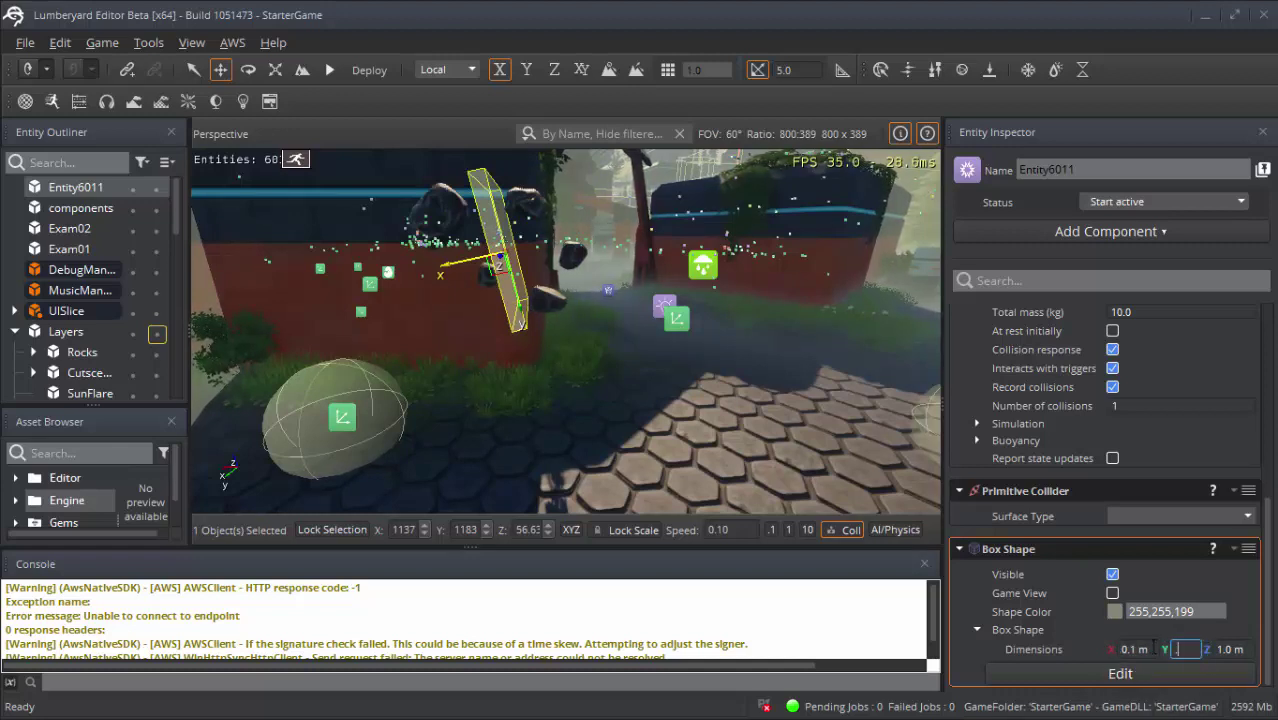
key(Return)
click(1238, 649)
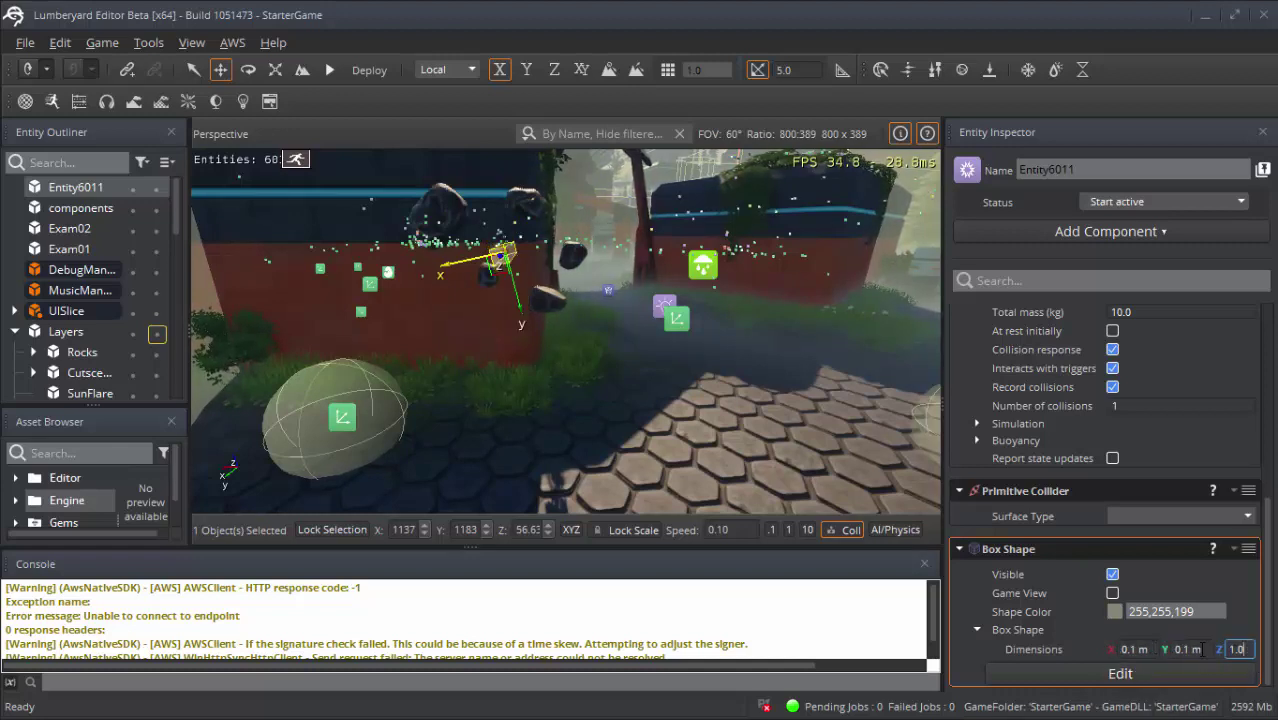
text(0.1)
key(Return)
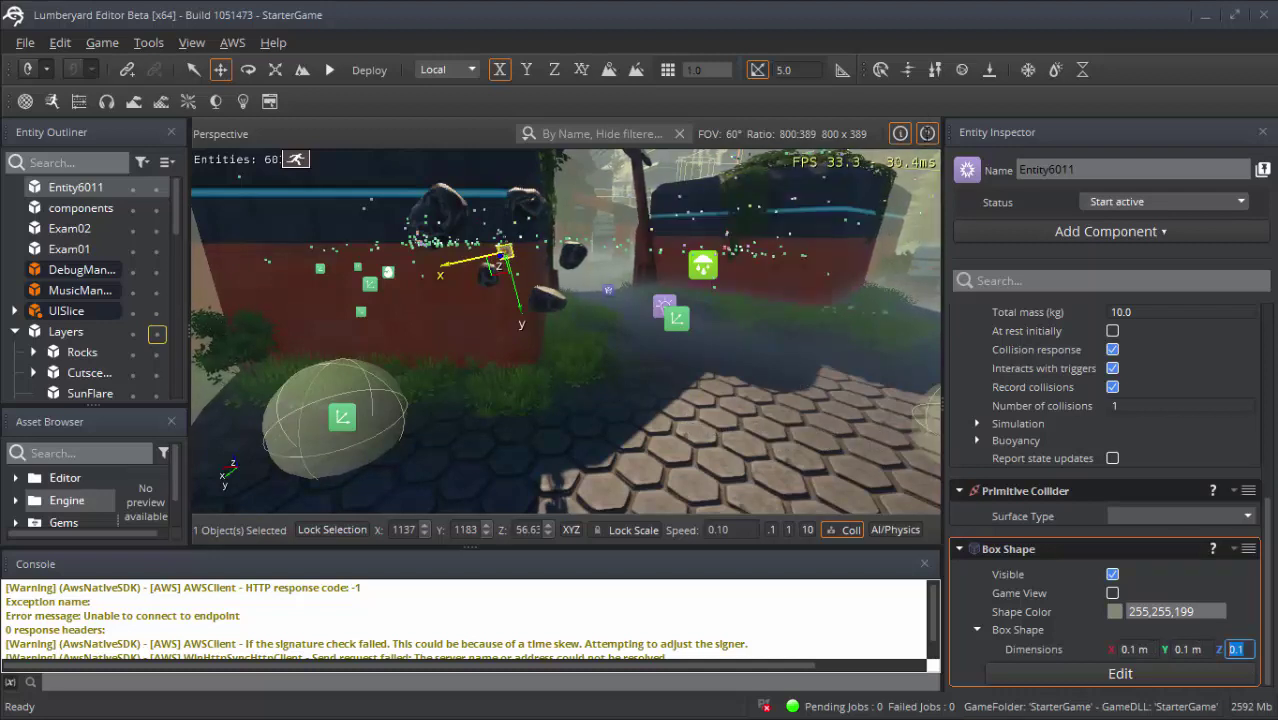
key(shift+space)
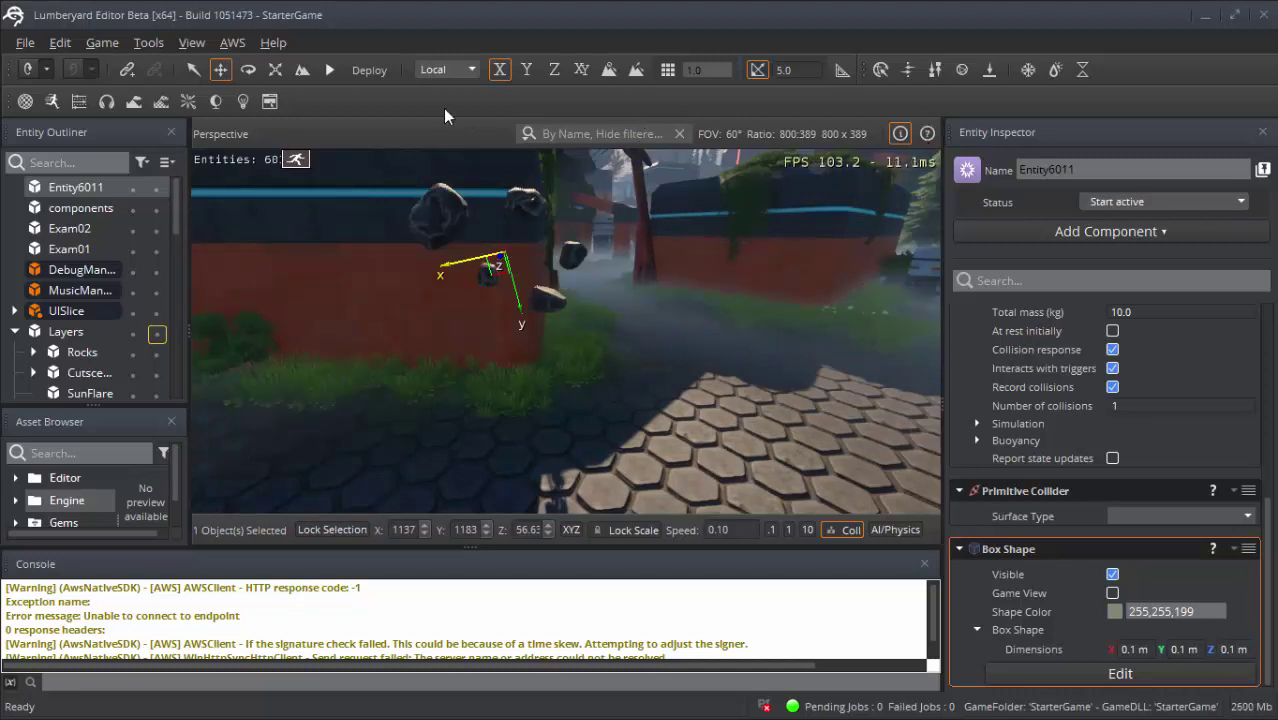
click(894, 529)
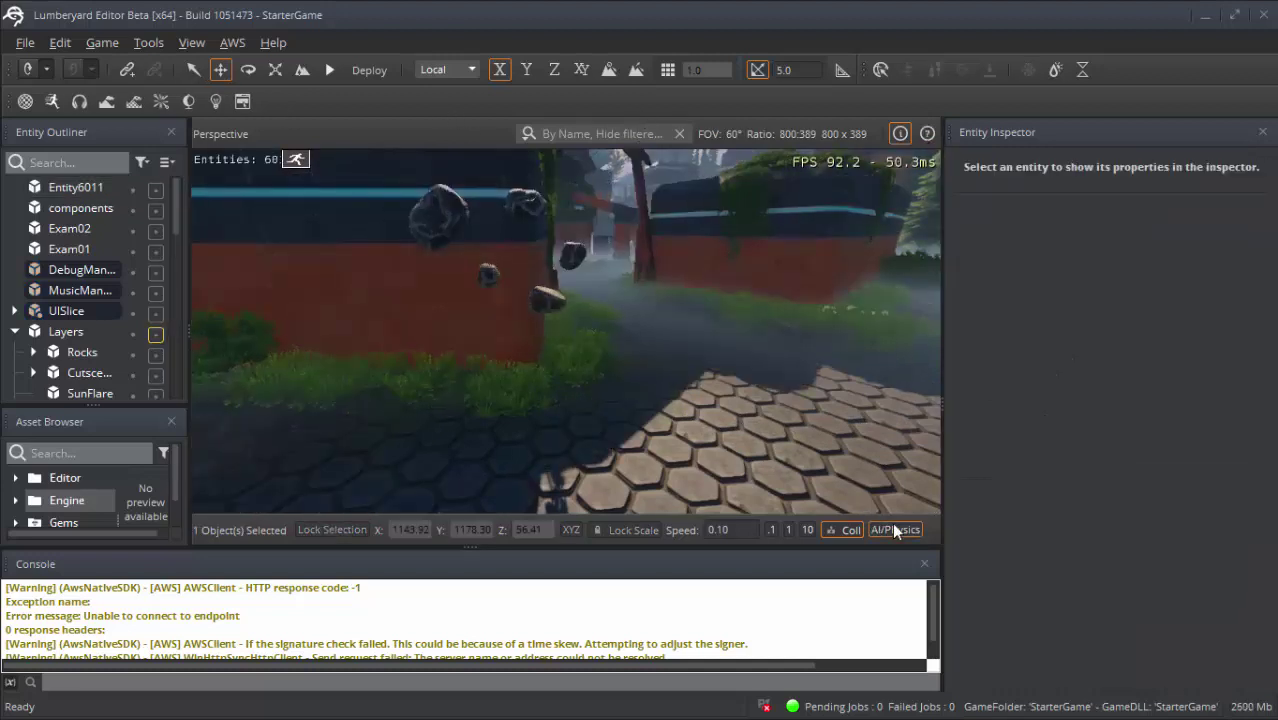
mouse_move(649, 373)
right_down()
mouse_move(640, 368)
mouse_move(640, 420)
mouse_move(640, 340)
right_up()
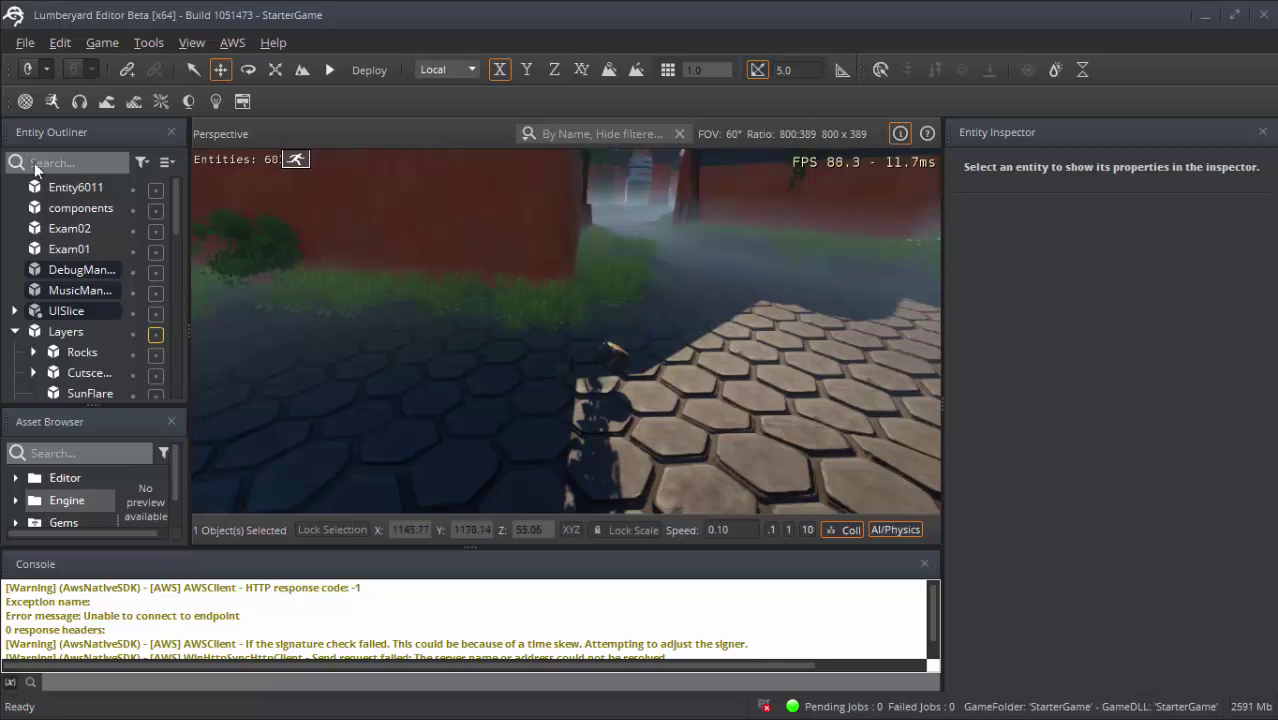
click(880, 531)
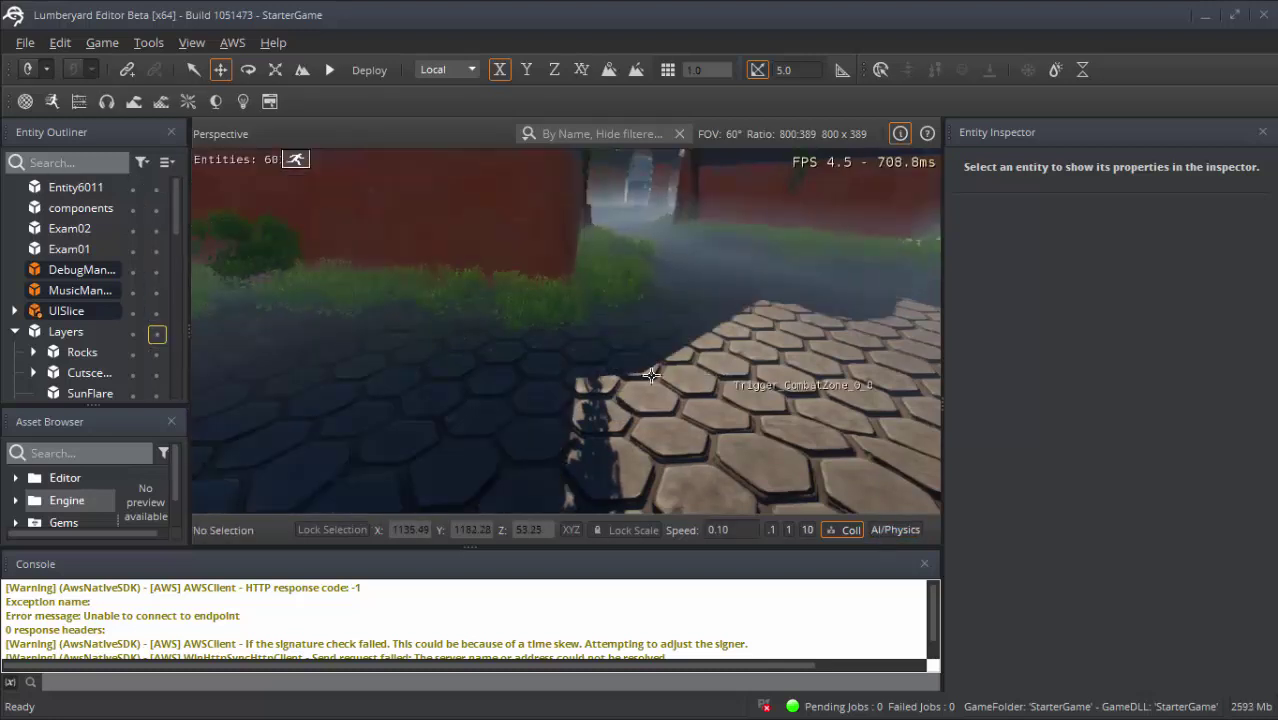
click(587, 334)
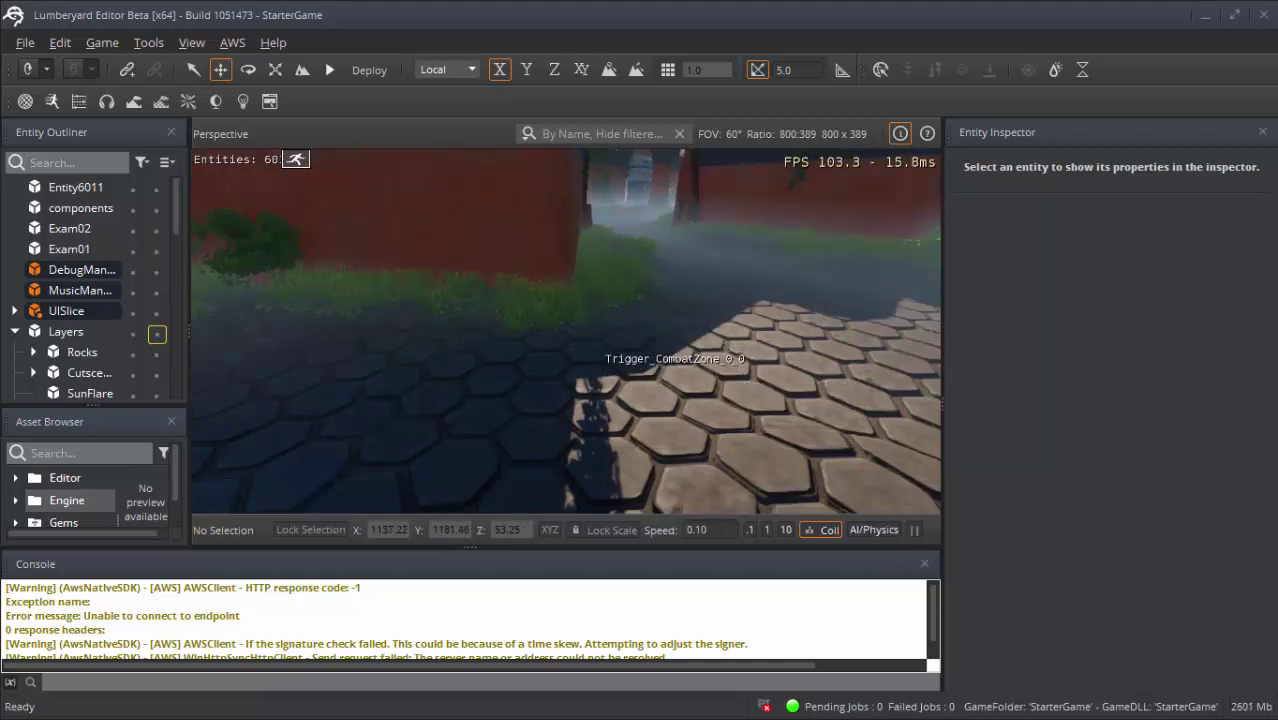
mouse_move(587, 334)
right_down()
mouse_move(560, 300)
mouse_move(566, 234)
right_up()
click(566, 234)
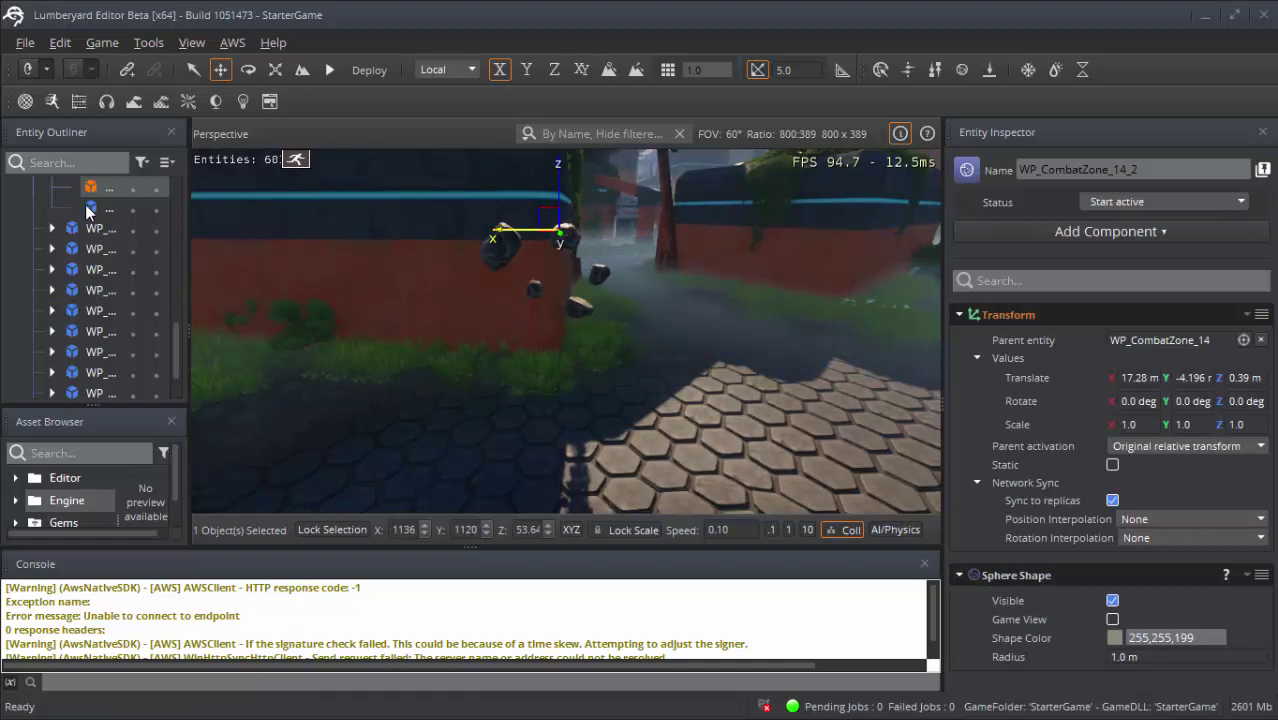
scroll(171, 300, up, 5)
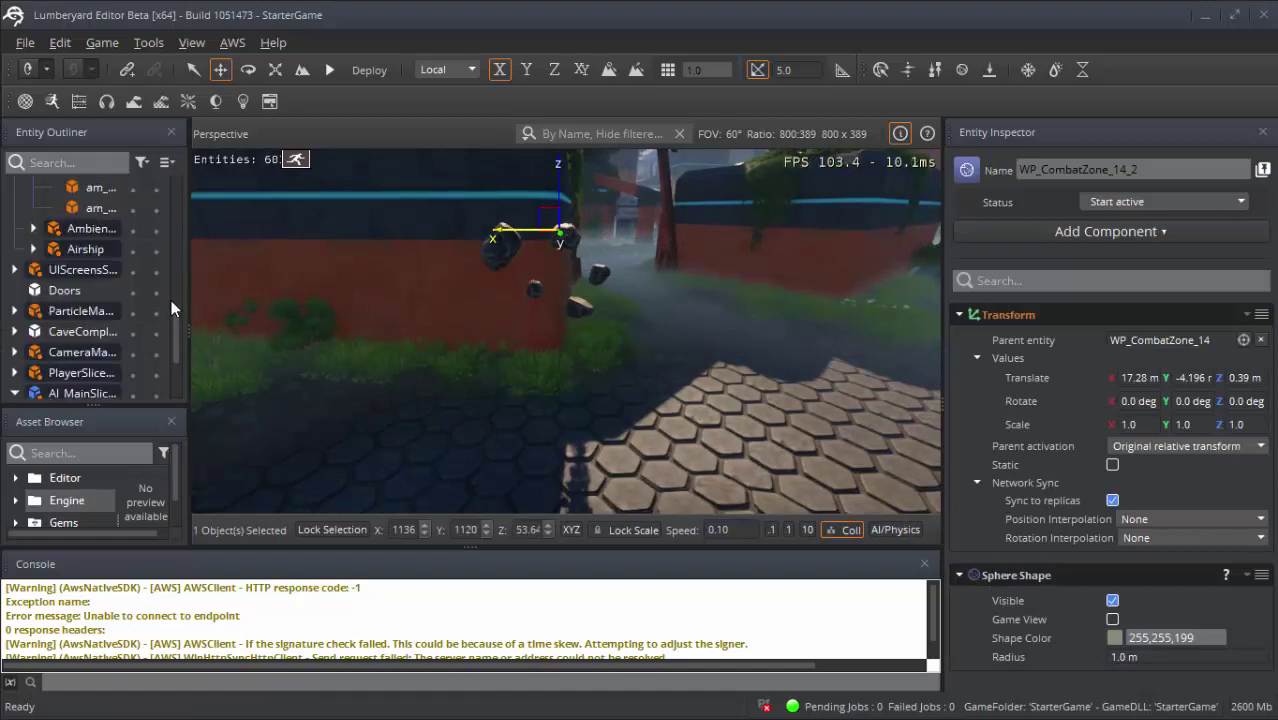
drag(174, 319, 172, 195)
click(85, 190)
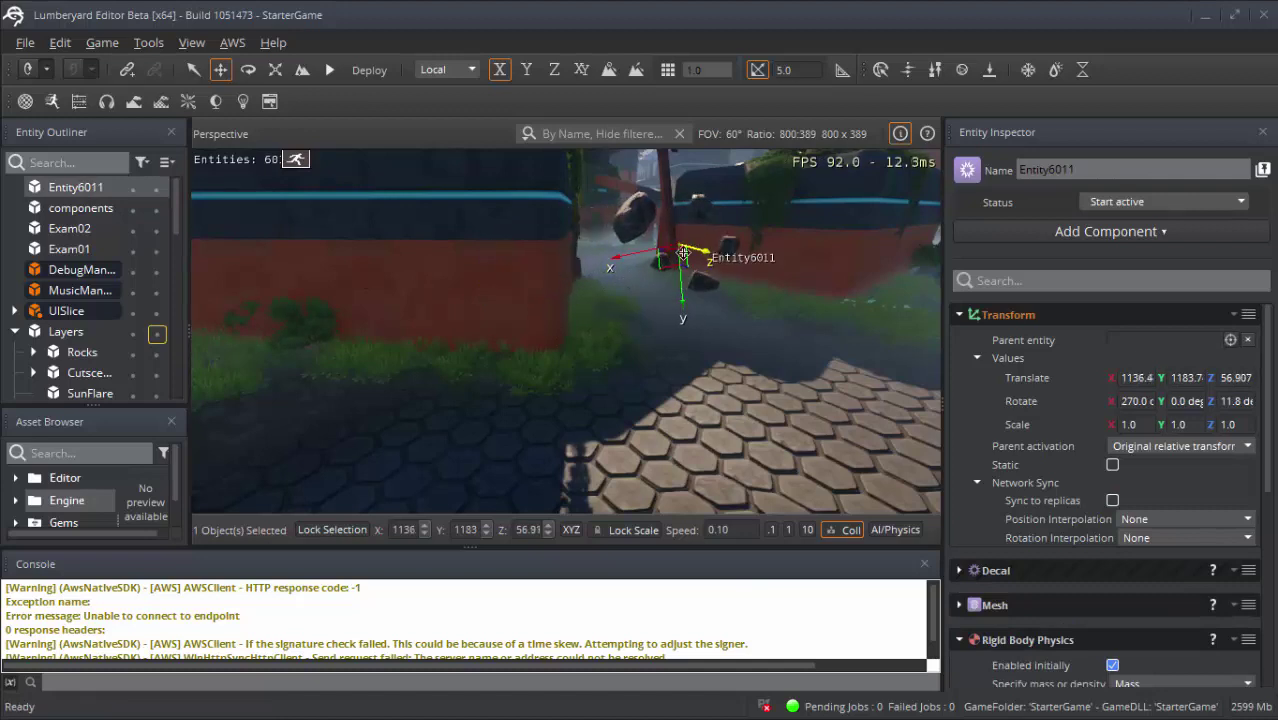
- Expand the Mesh component and swap the rock's mesh to am_rock_square_02
click(671, 244)
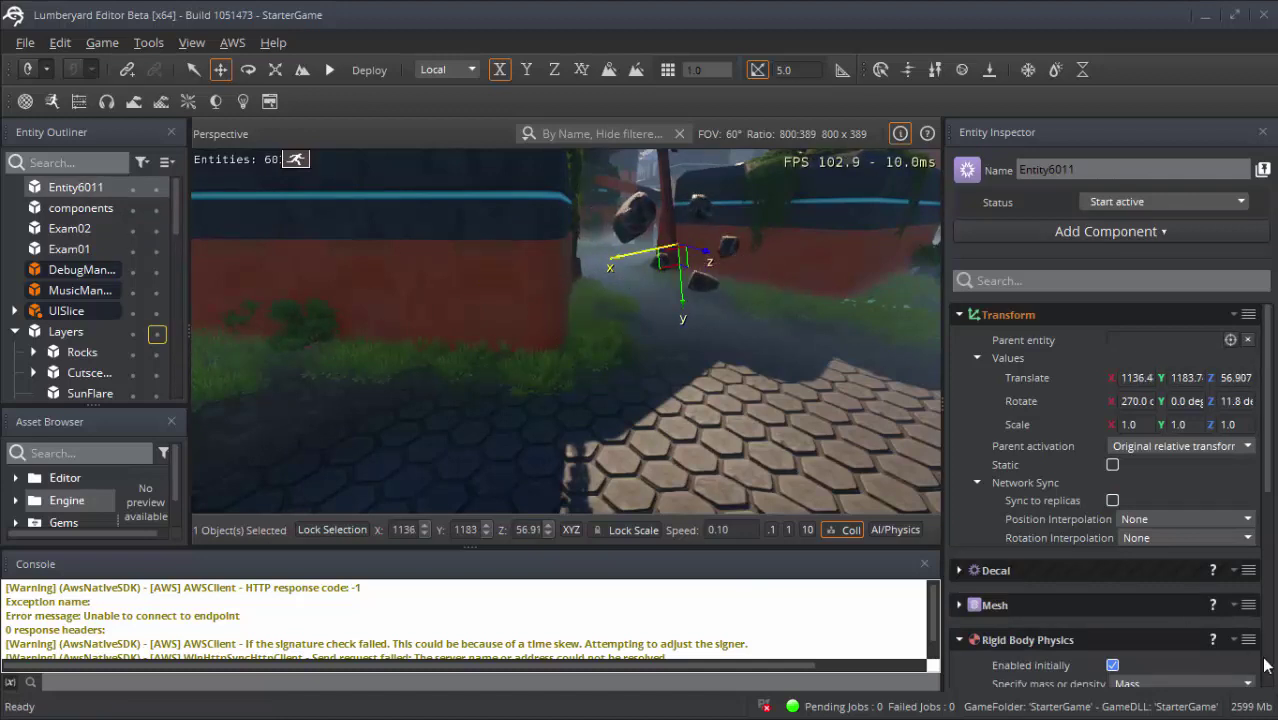
scroll(1084, 644, down, 2)
scroll(1083, 643, down, 3)
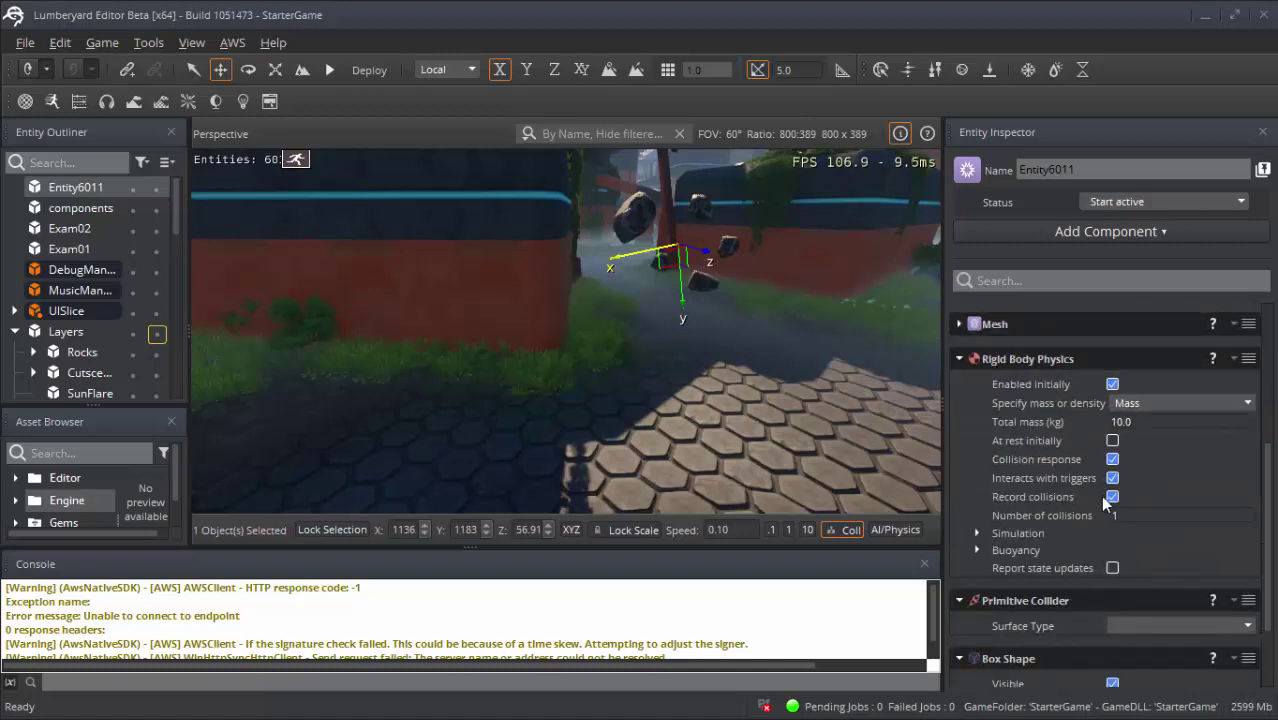
scroll(1110, 580, down, 2)
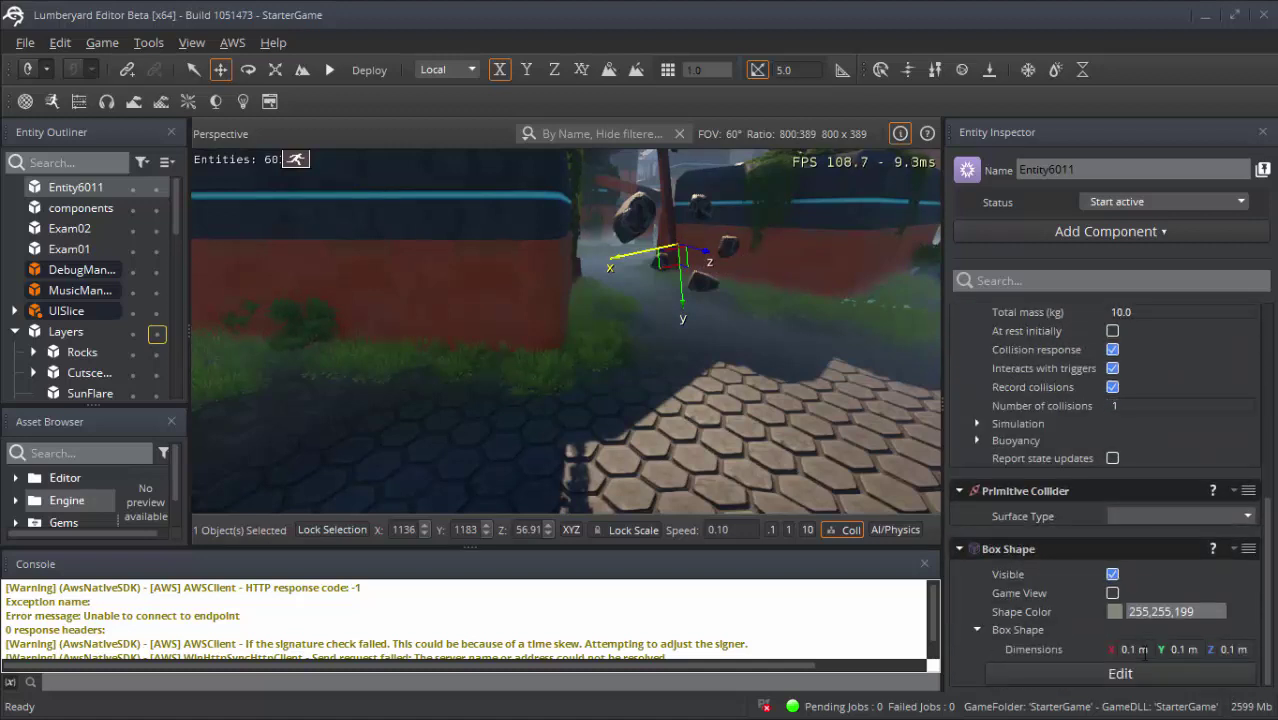
scroll(1134, 427, up, 5)
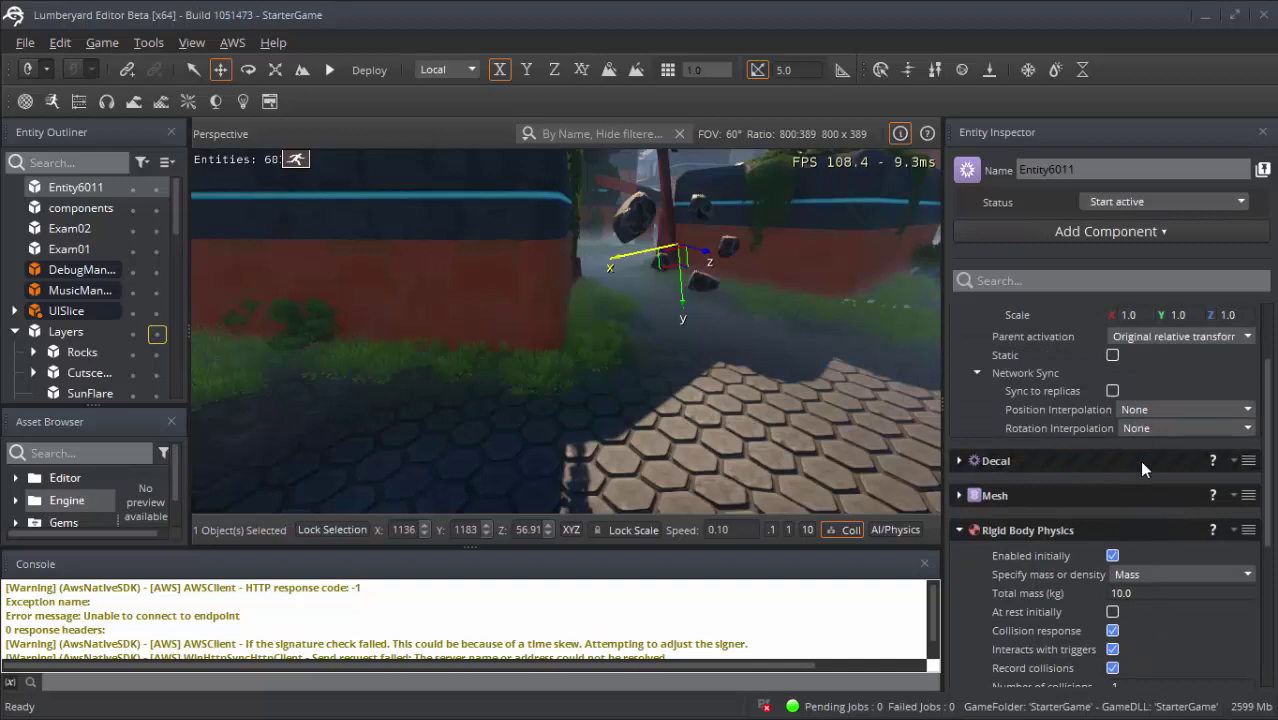
click(959, 496)
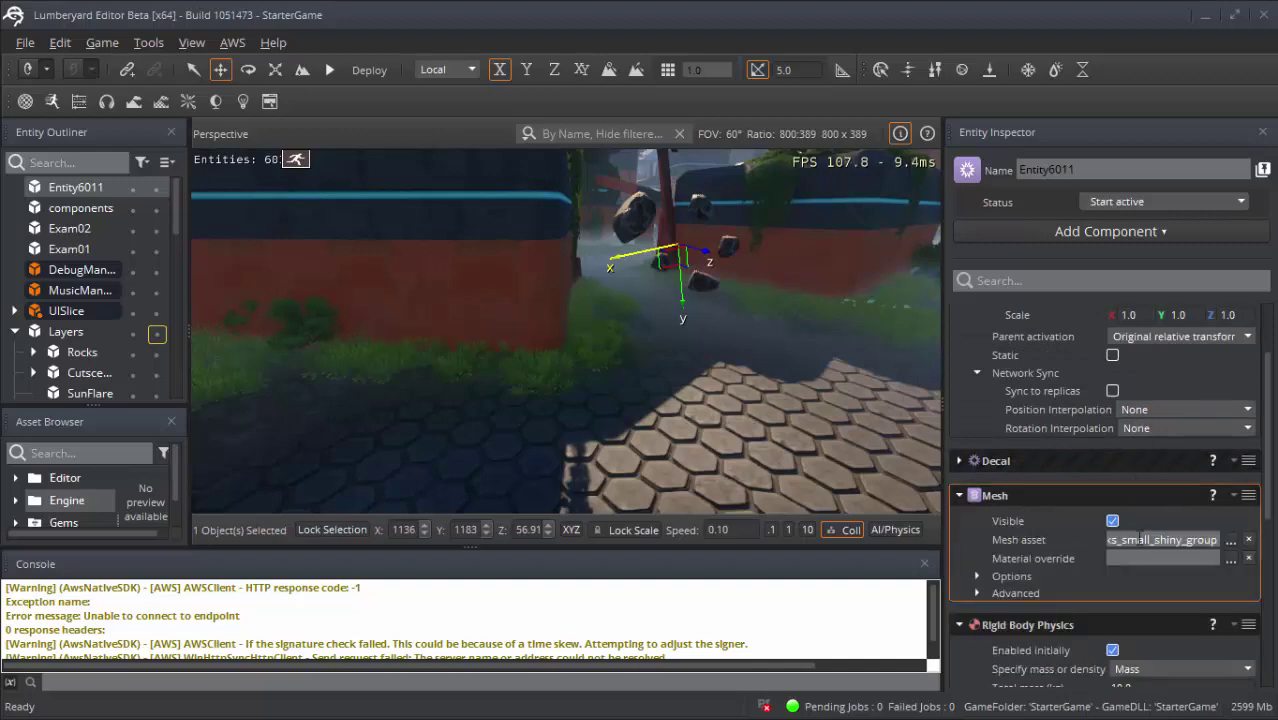
click(1230, 540)
scroll(1024, 296, up, 1)
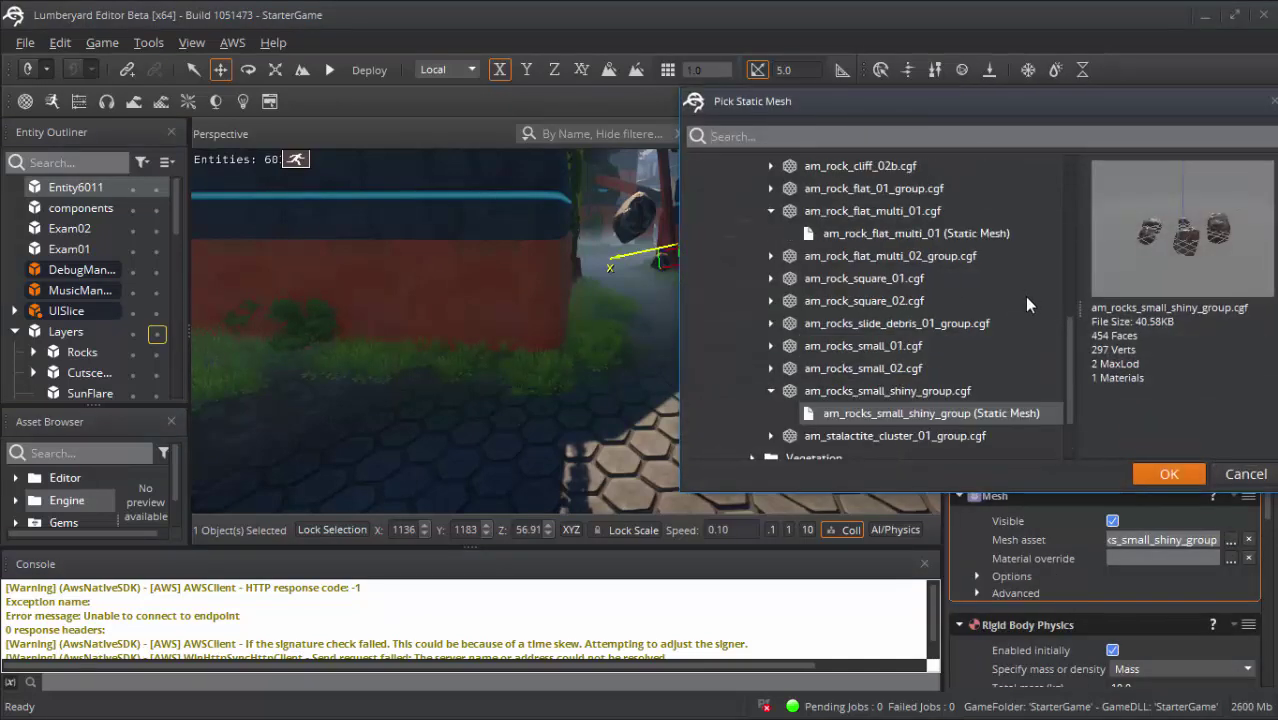
double_click(900, 300)
double_click(902, 433)
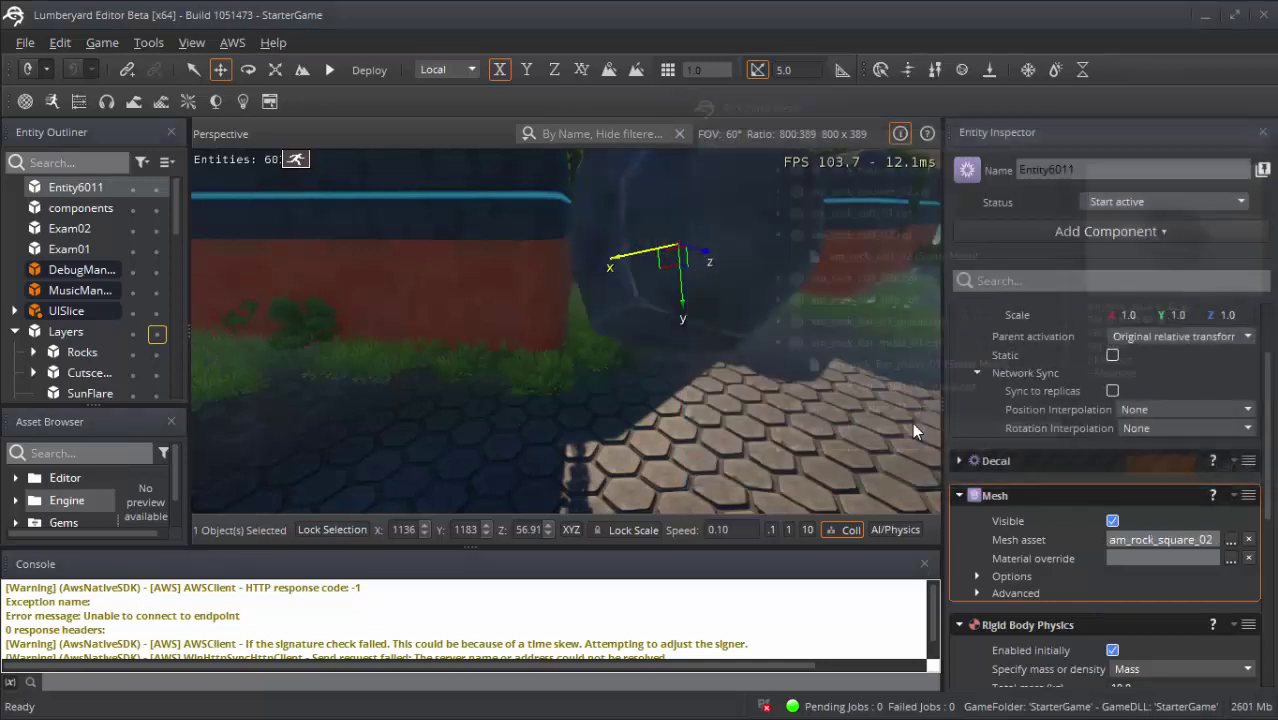
scroll(1188, 442, up, 3)
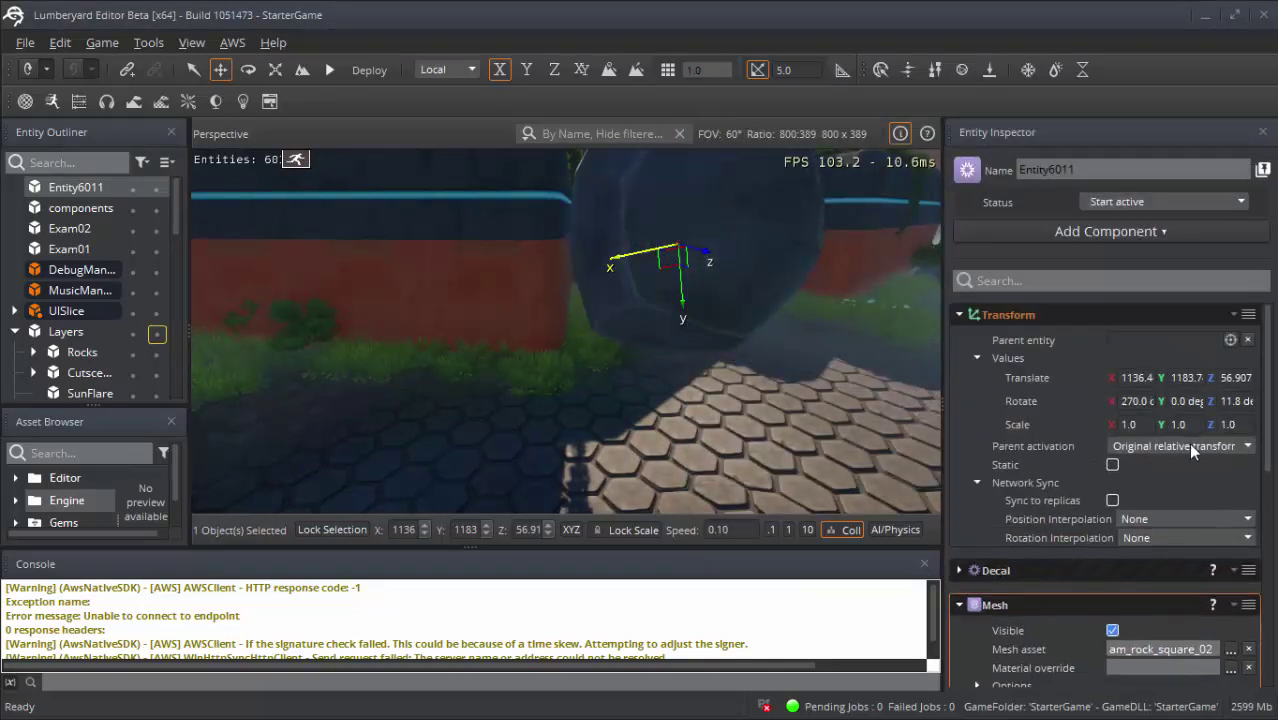
- Scale the rock to 0.1, 0.2 and 0.4 on X, Y and Z
double_click(1120, 426)
text(1)
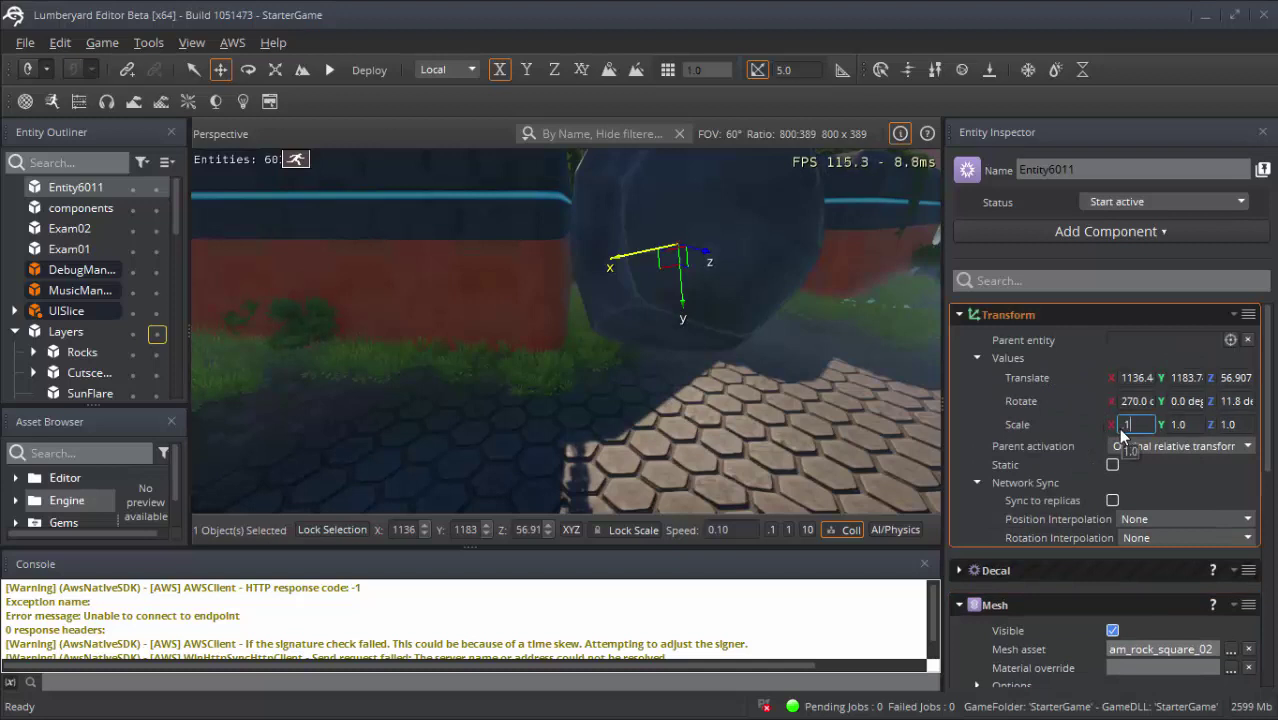
key(Return)
double_click(1165, 424)
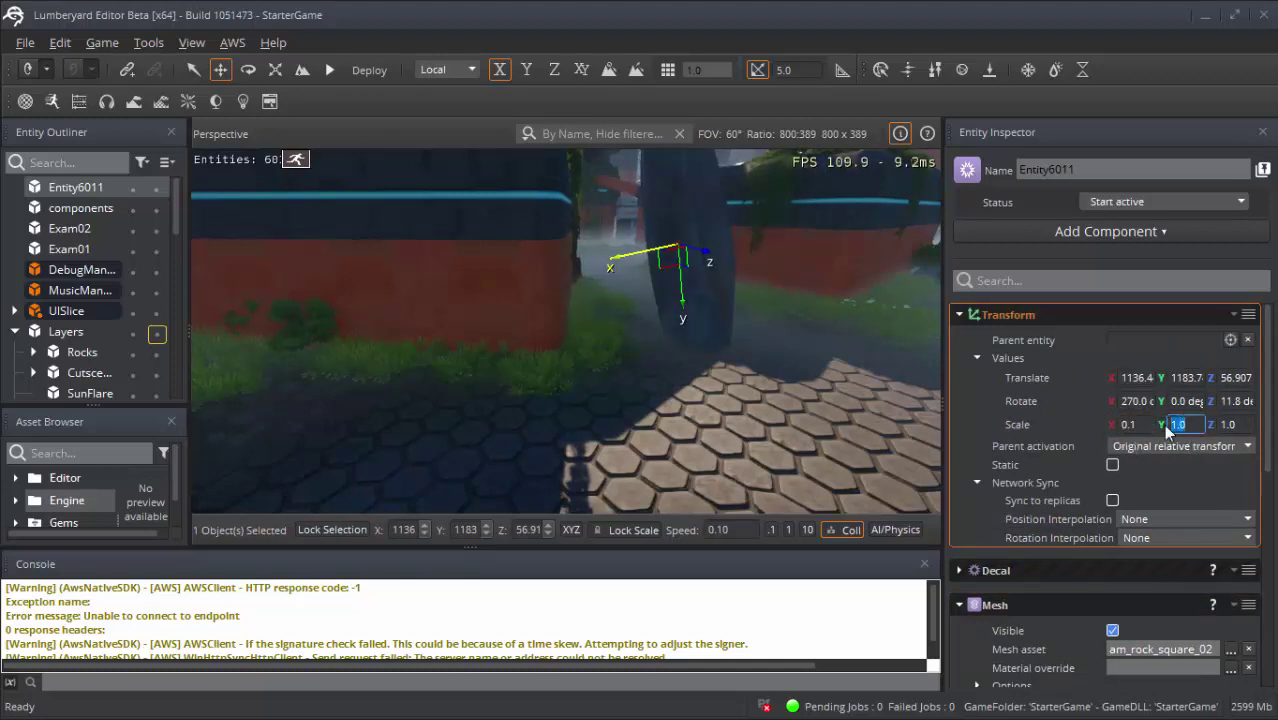
text(0.2)
key(Return)
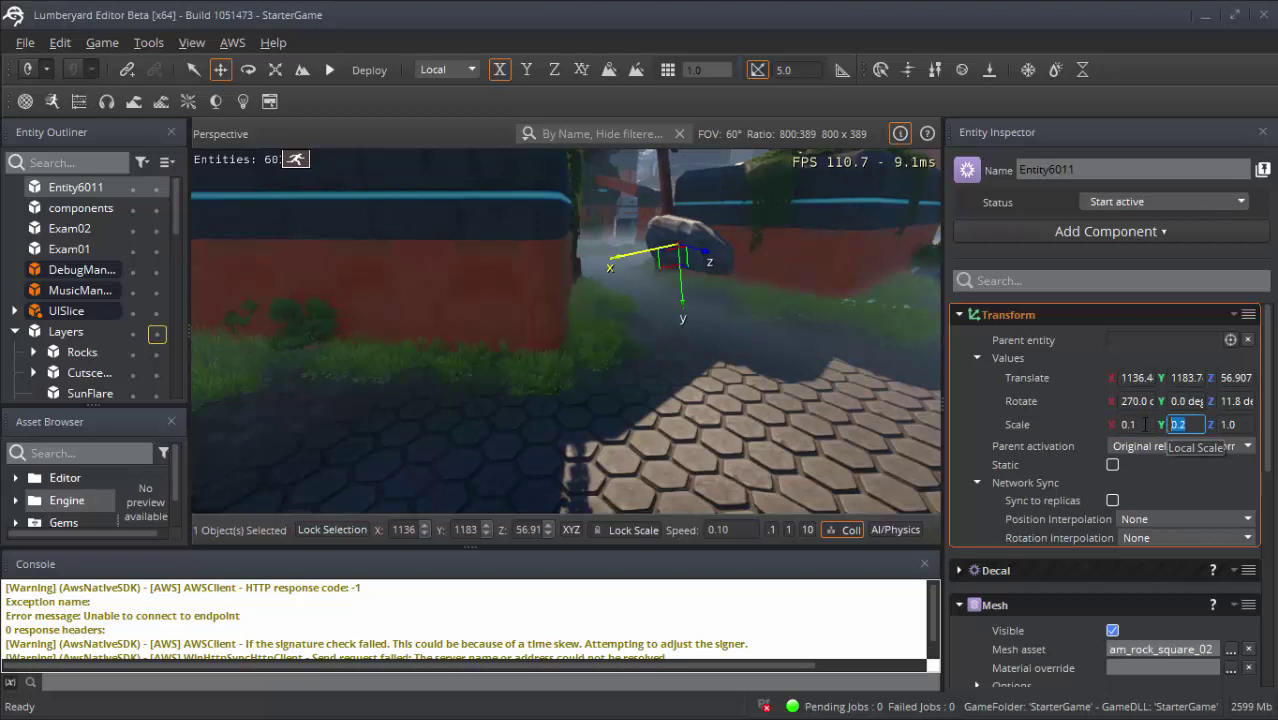
double_click(1205, 425)
text(0.01)
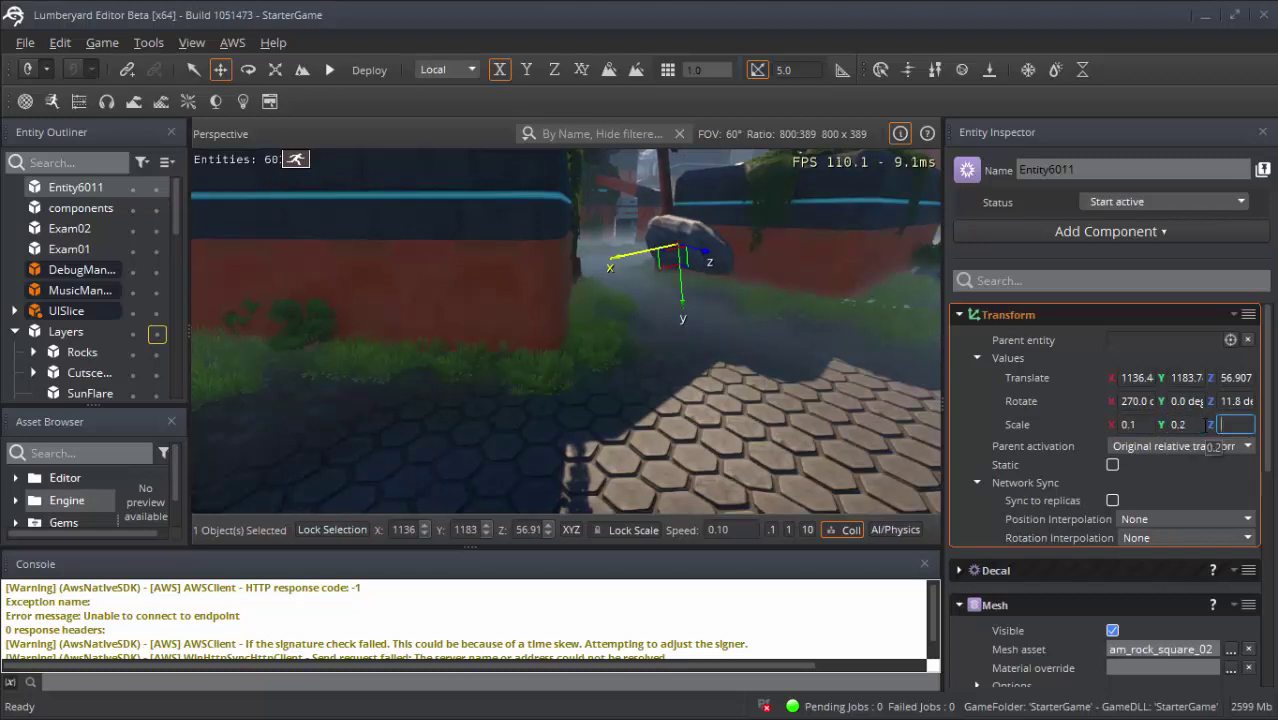
text(0.4)
key(Return)
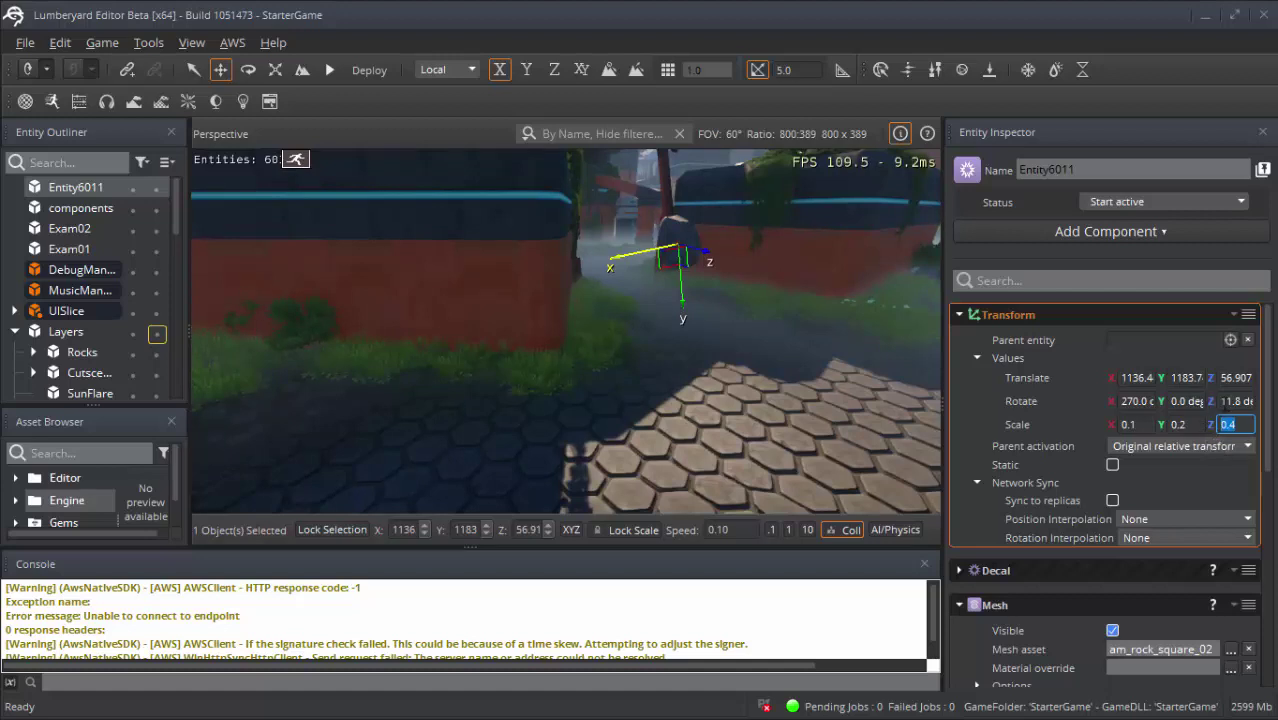
key(Return)
- Rotate the rock to about -61° on Y and 9.4° on Z
click(1222, 401)
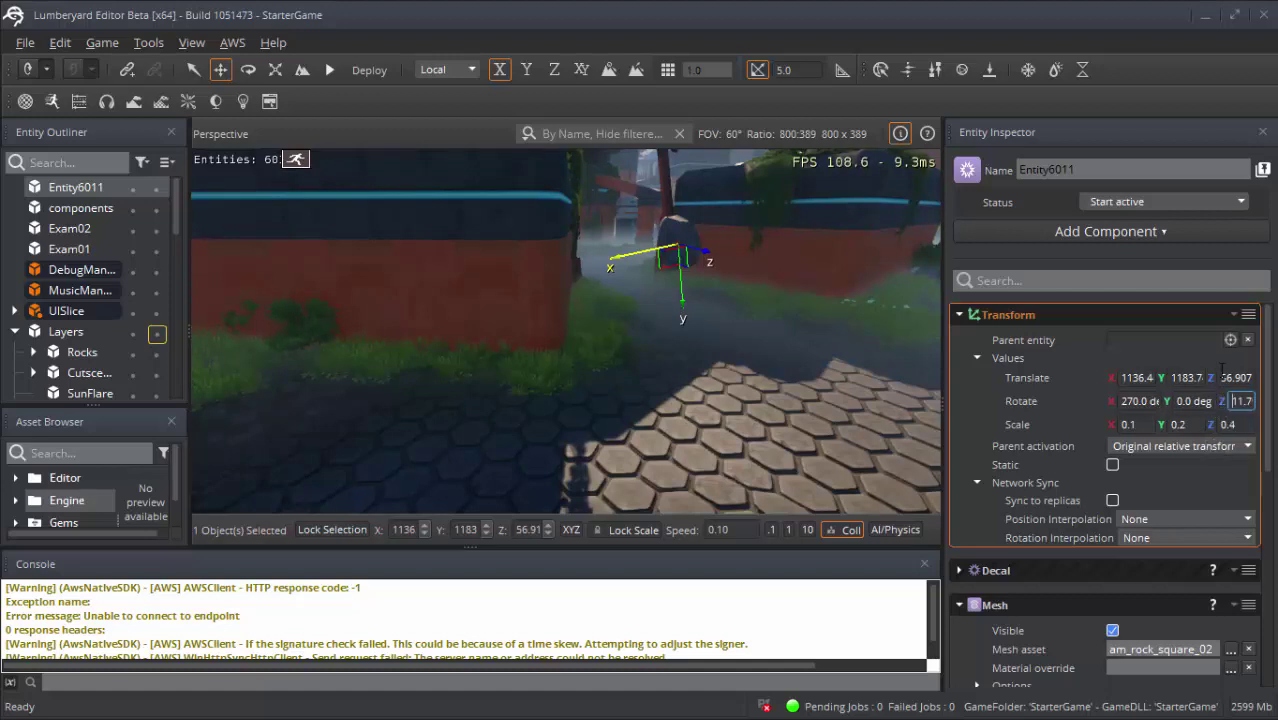
click(1224, 401)
click(1222, 401)
drag(1220, 400, 1221, 397)
click(1183, 401)
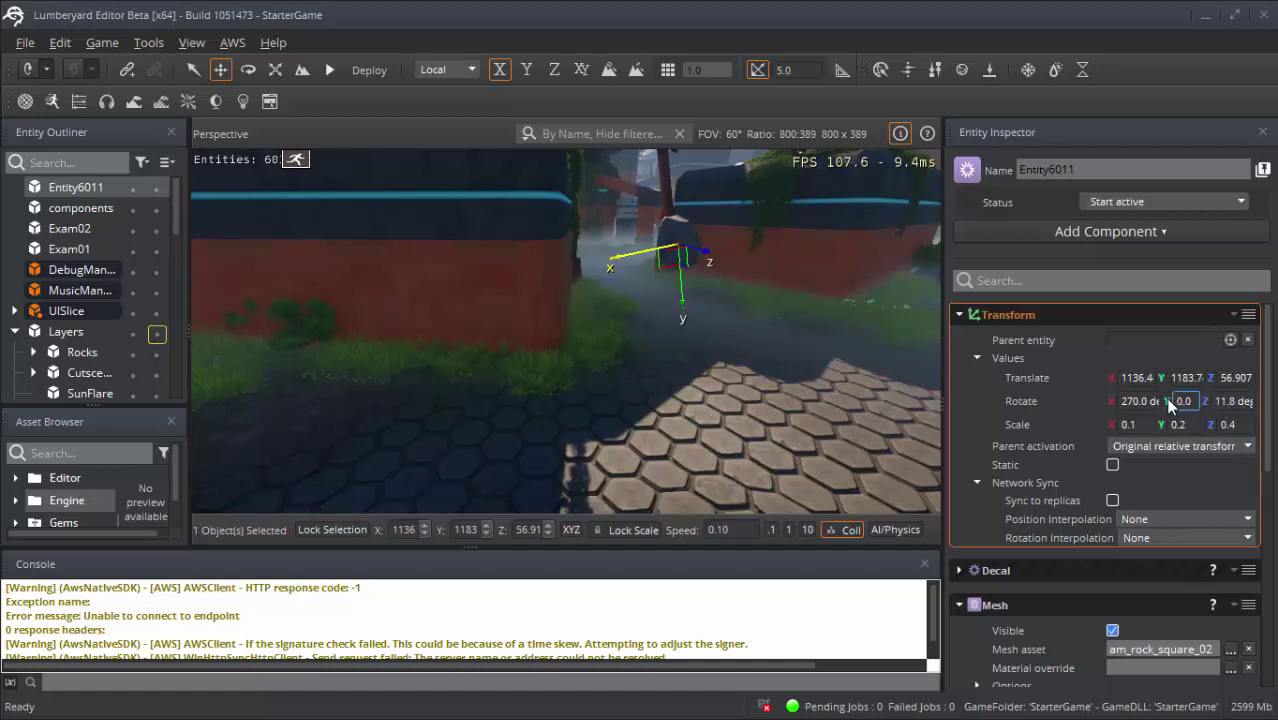
text(4.2)
key(Return)
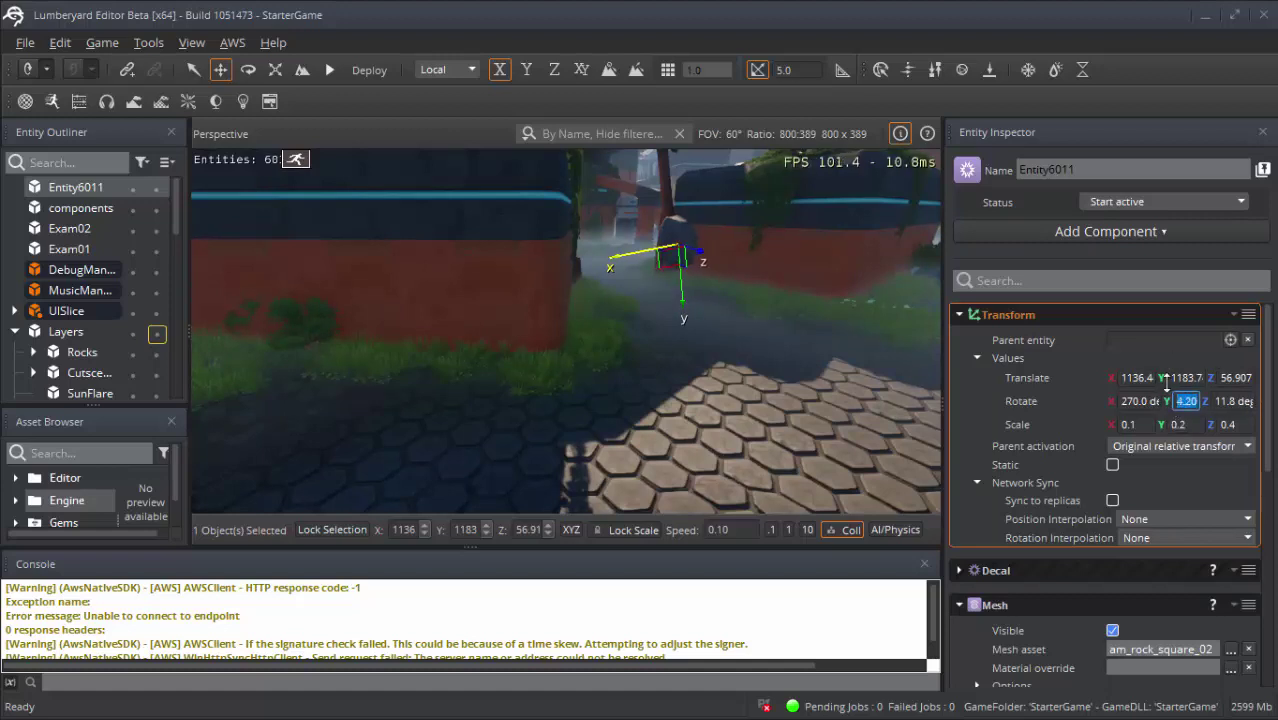
mouse_move(1175, 403)
mouse_down()
mouse_move(1175, 440)
mouse_move(1213, 410)
mouse_up()
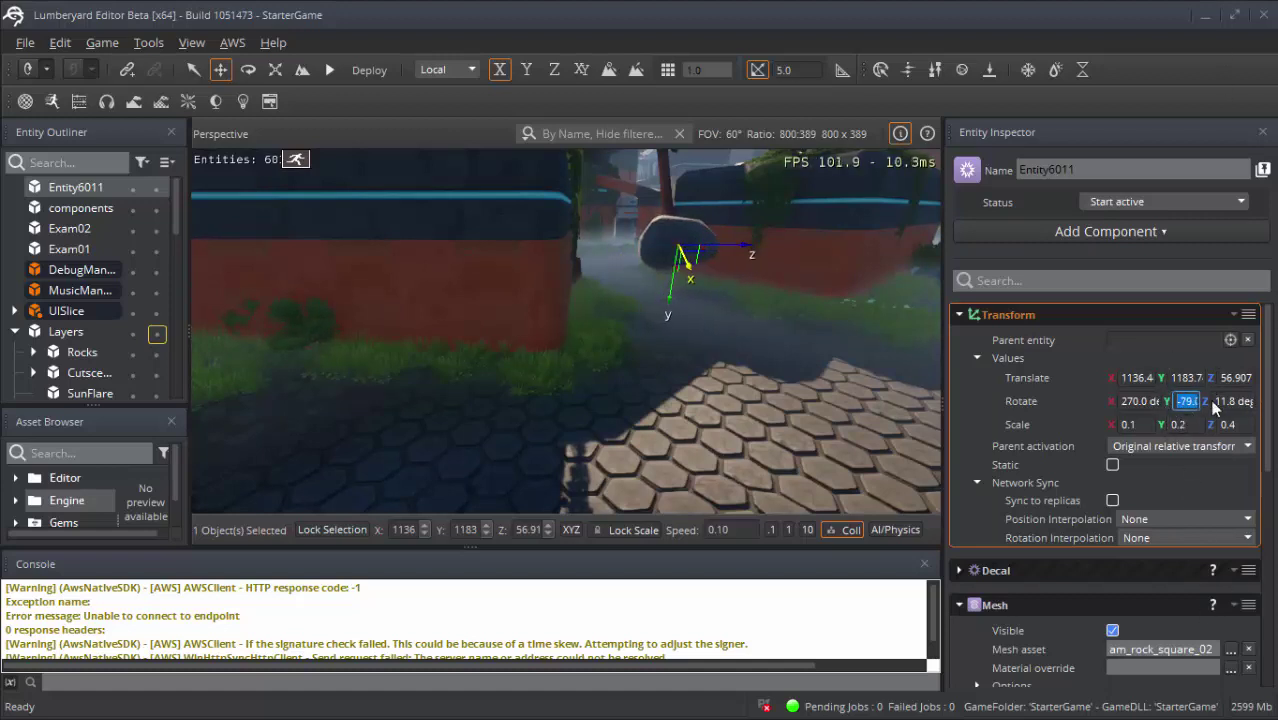
mouse_move(1222, 401)
mouse_down()
mouse_move(1227, 432)
mouse_move(1226, 414)
mouse_up()
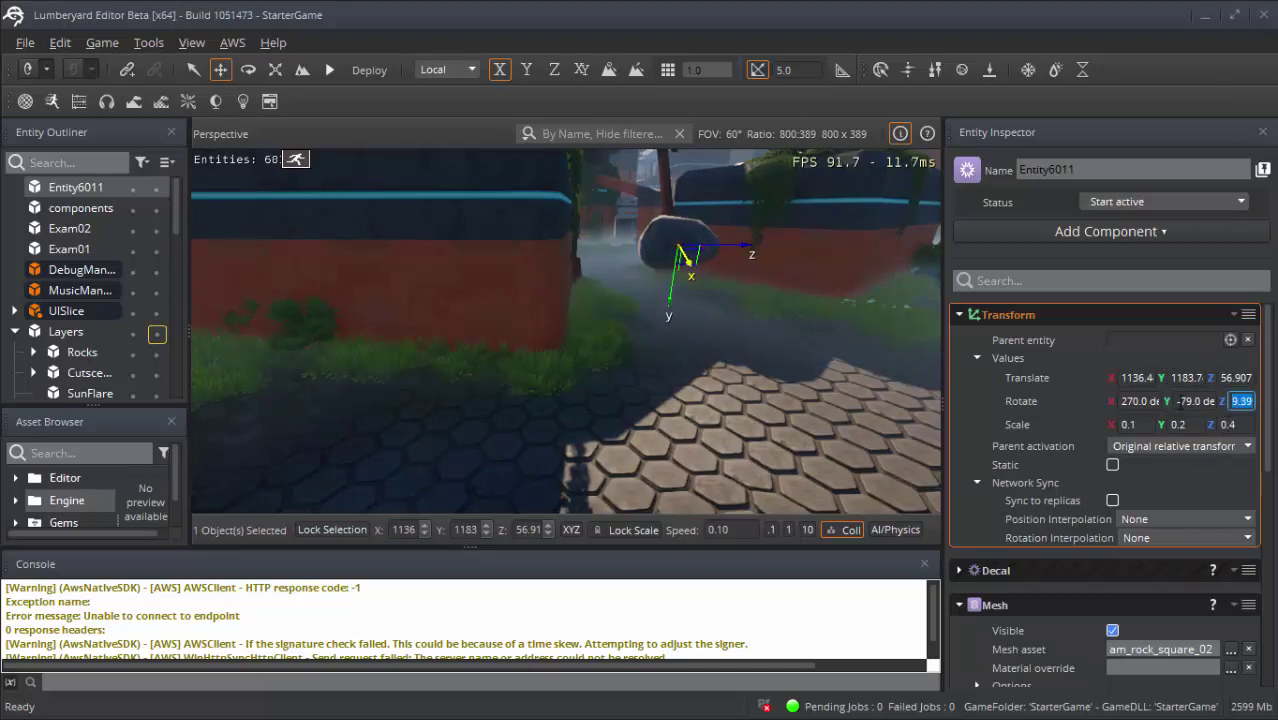
click(1186, 403)
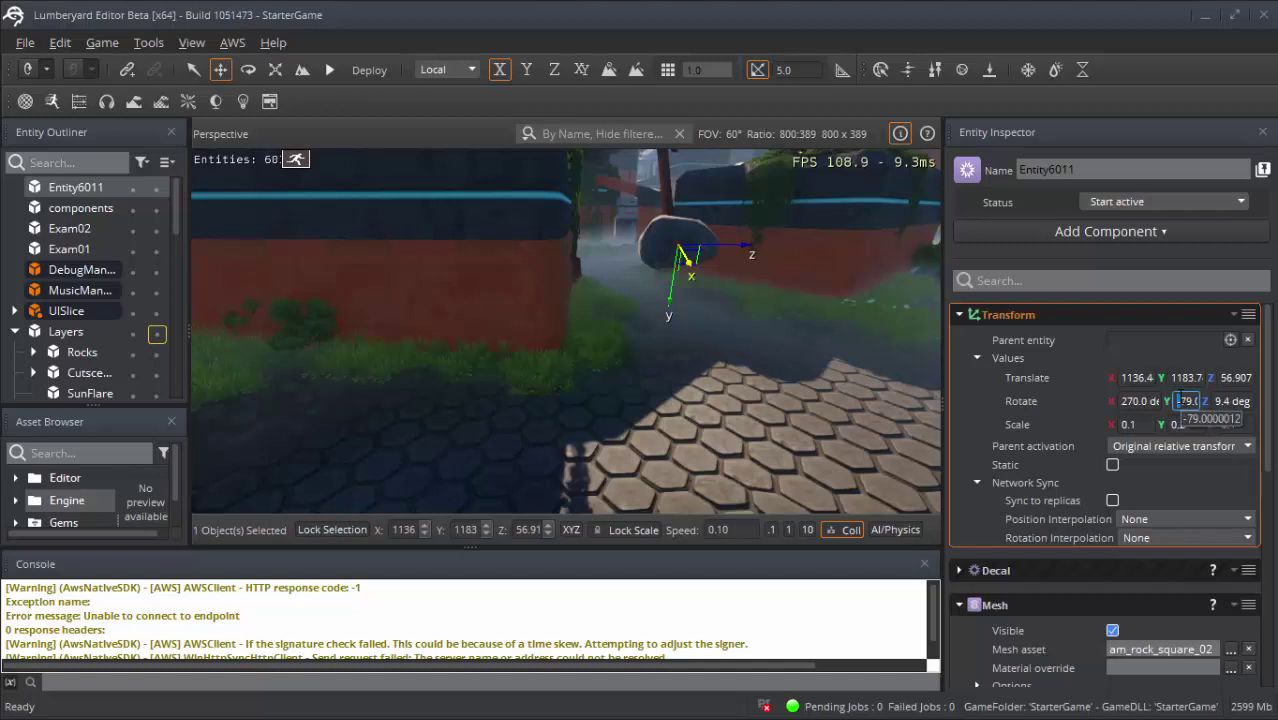
key(Return)
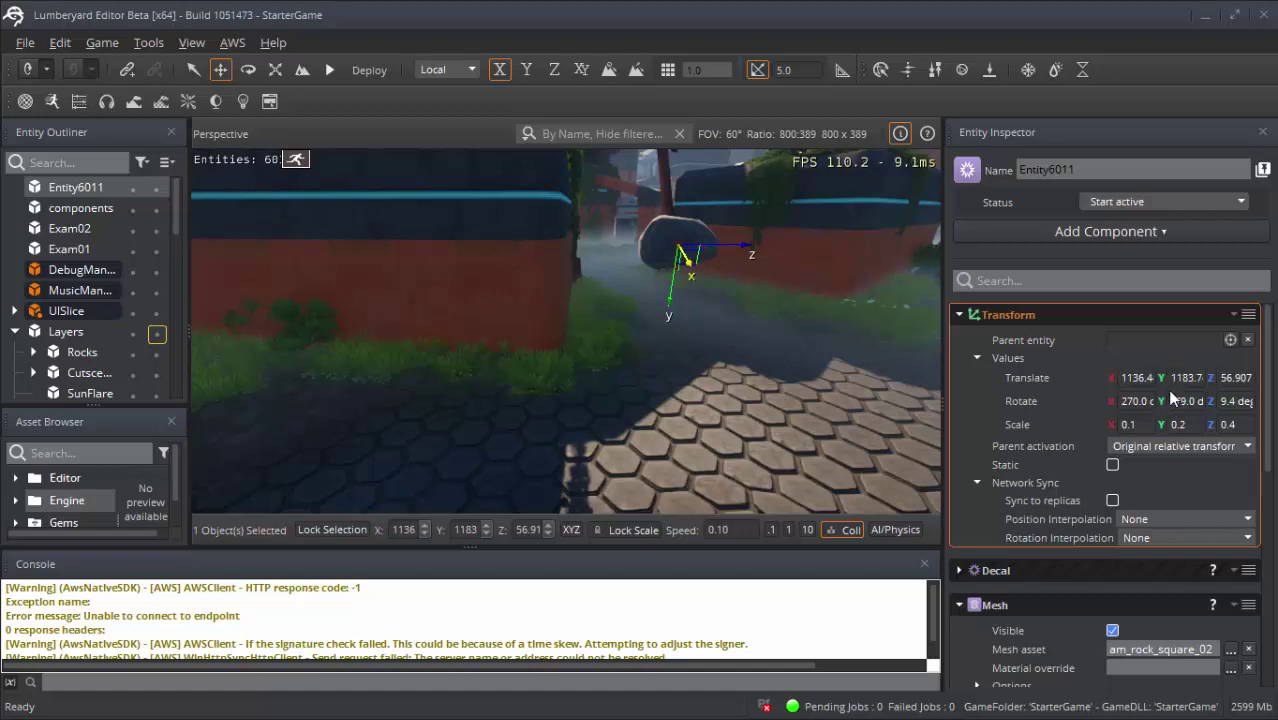
mouse_move(1170, 410)
mouse_down()
mouse_move(1150, 195)
mouse_move(1190, 10)
mouse_move(1262, 358)
mouse_move(1262, 340)
mouse_up()
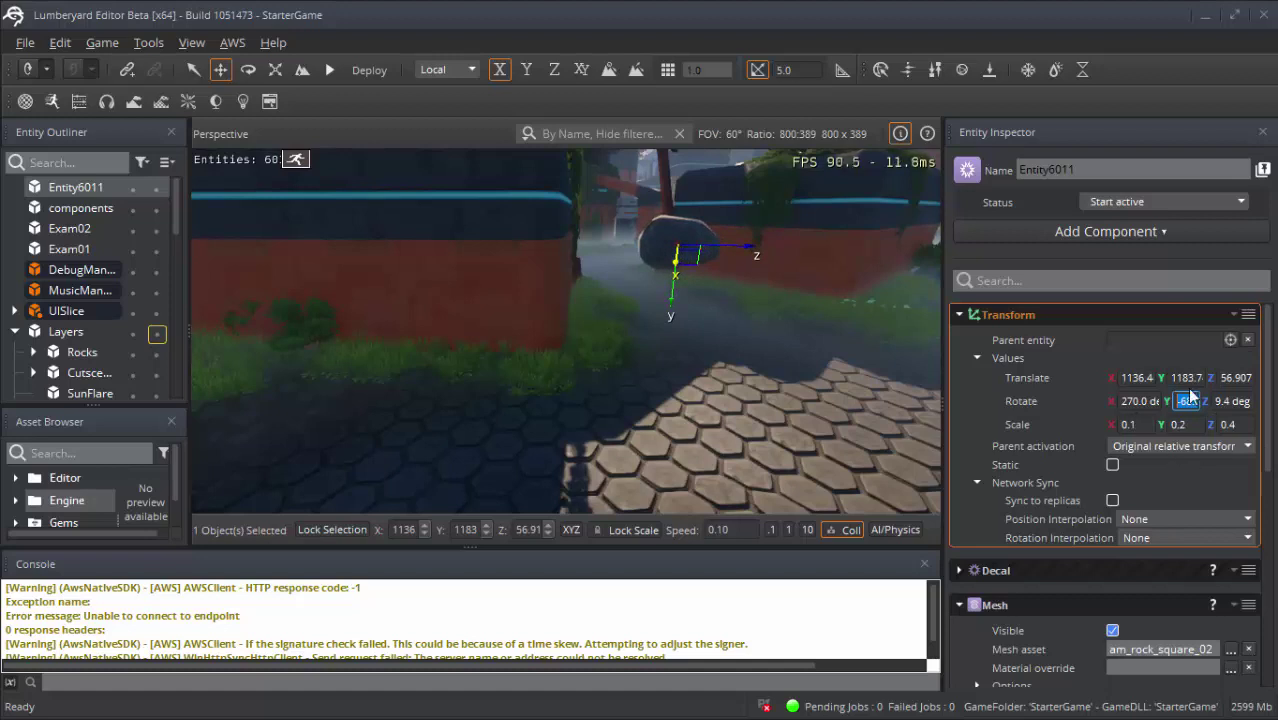
- Show entity helpers and resize the Box Shape to 1.0 m on X, Y and Z
scroll(1085, 510, down, 5)
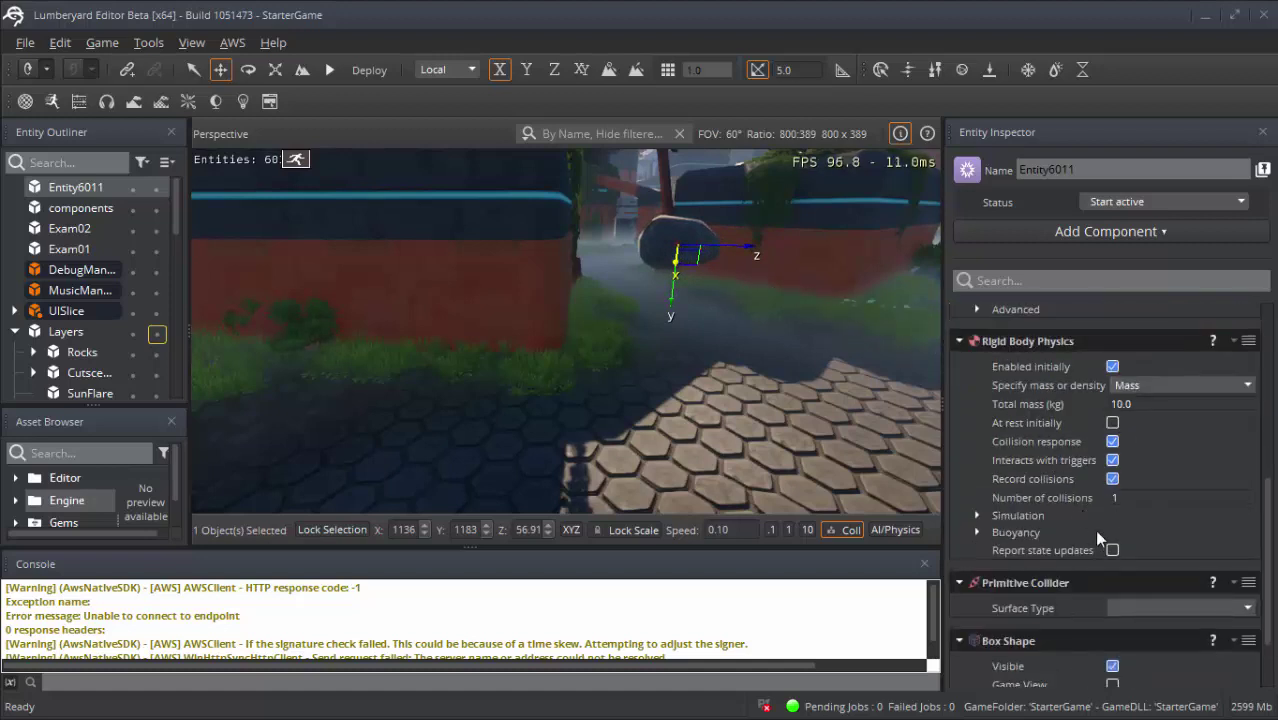
scroll(1108, 536, down, 2)
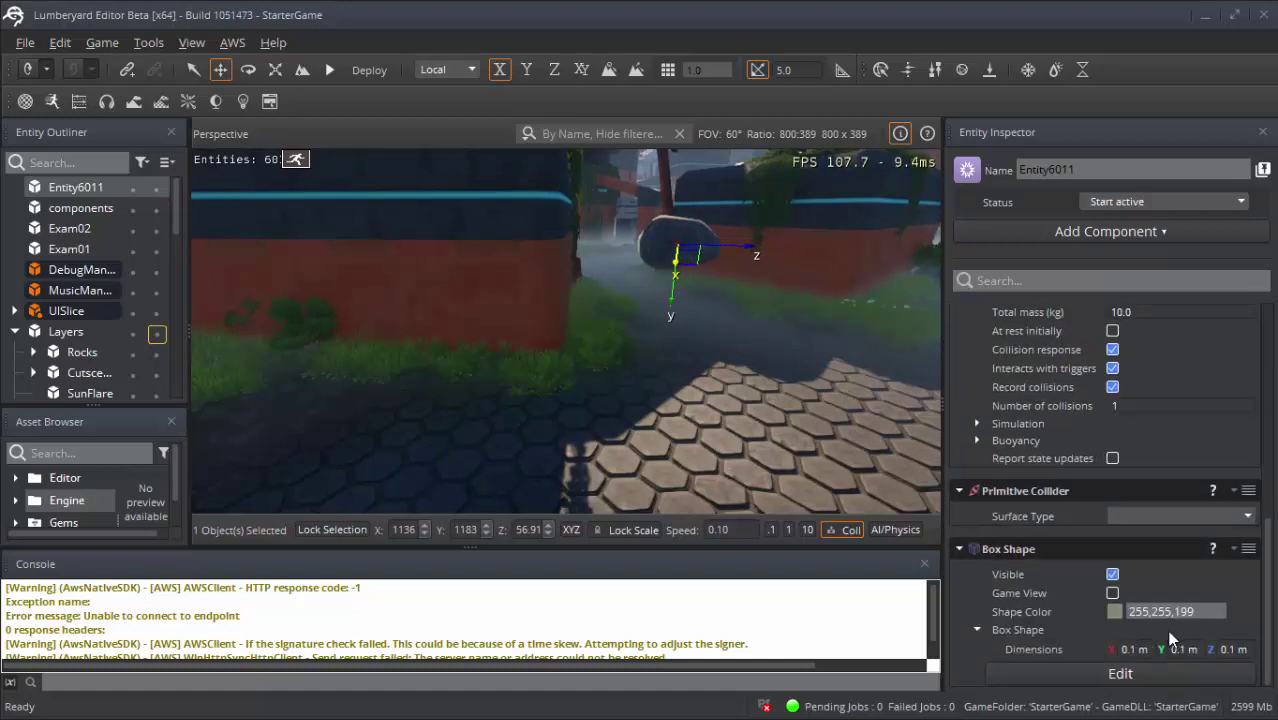
click(927, 133)
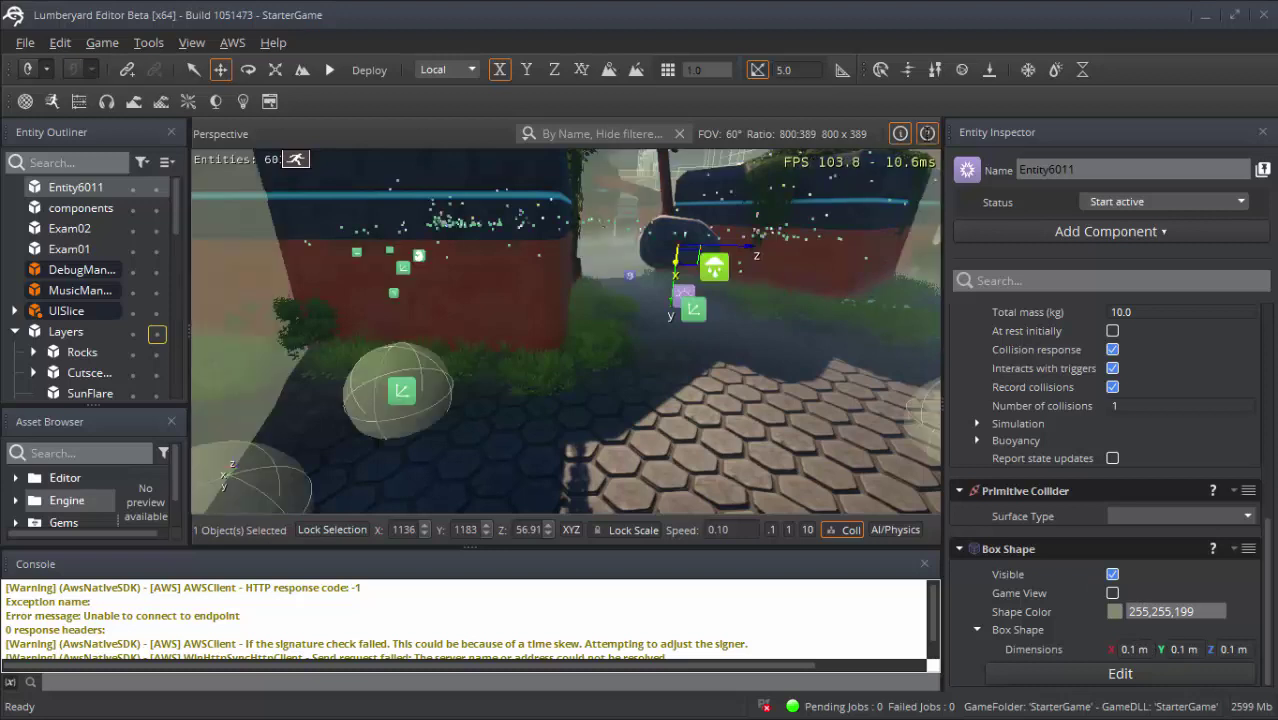
click(1122, 650)
text(1)
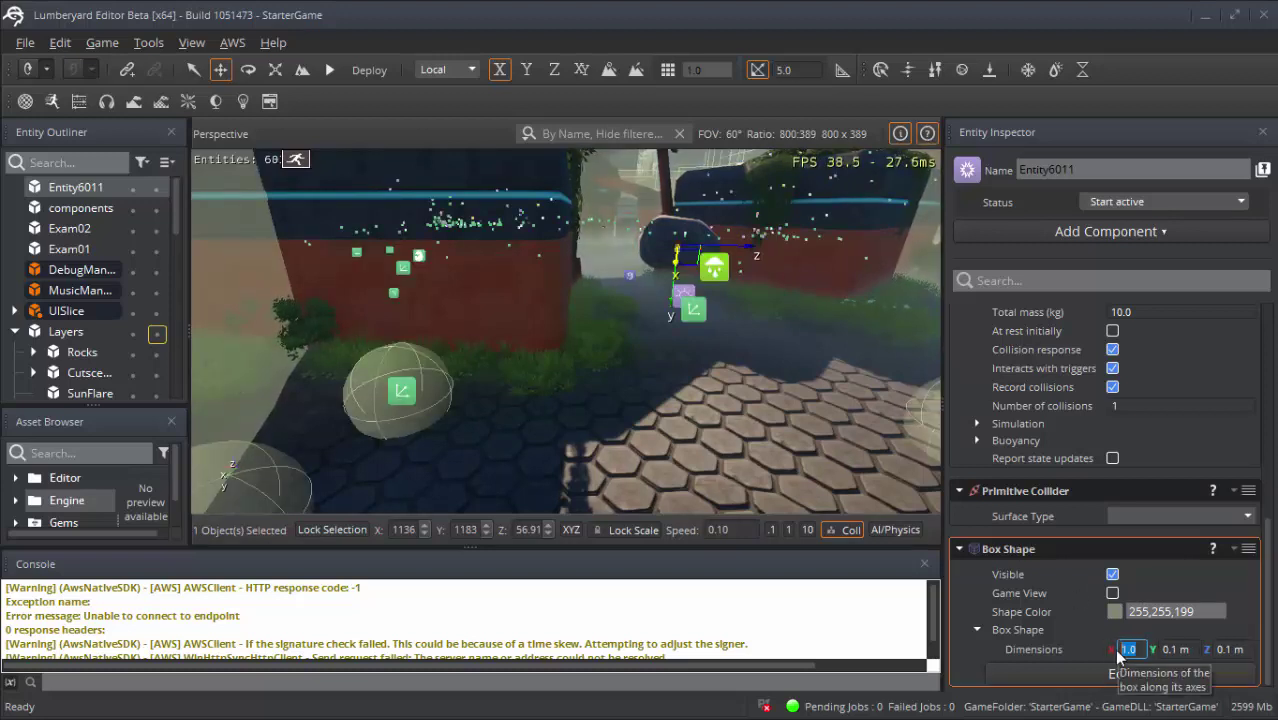
key(Return)
click(1185, 649)
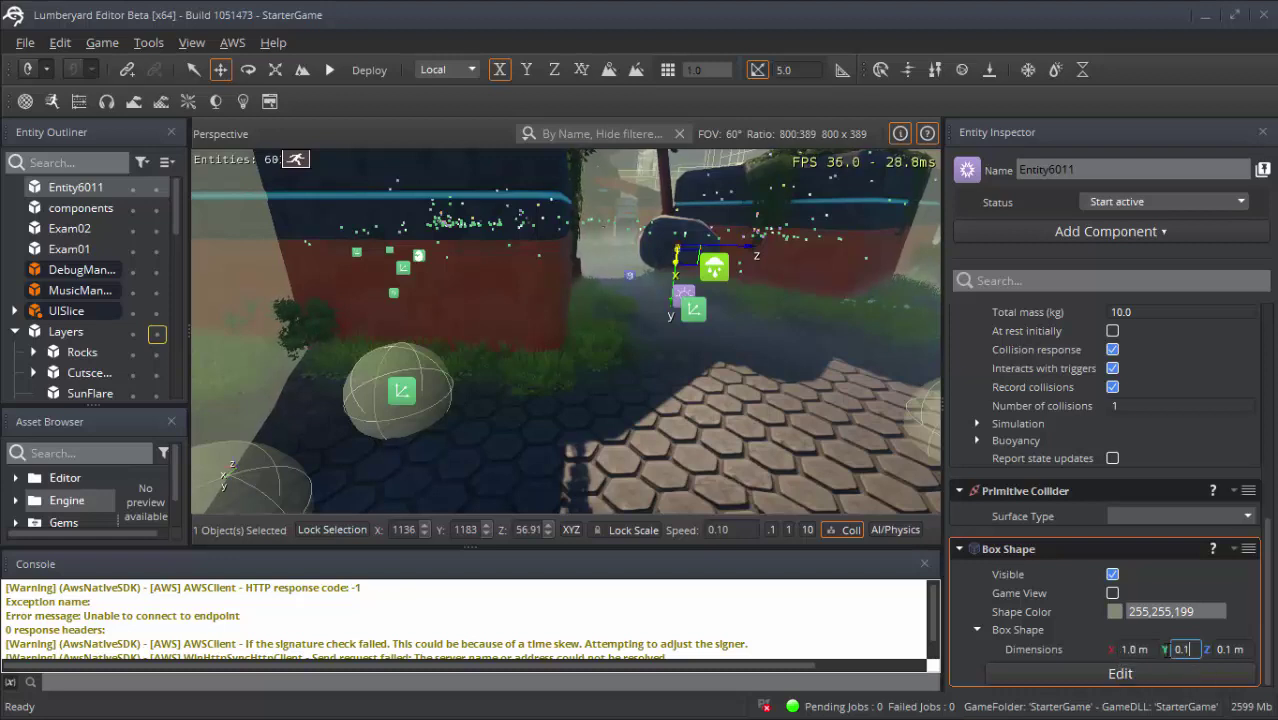
text(1)
click(1237, 649)
text(1)
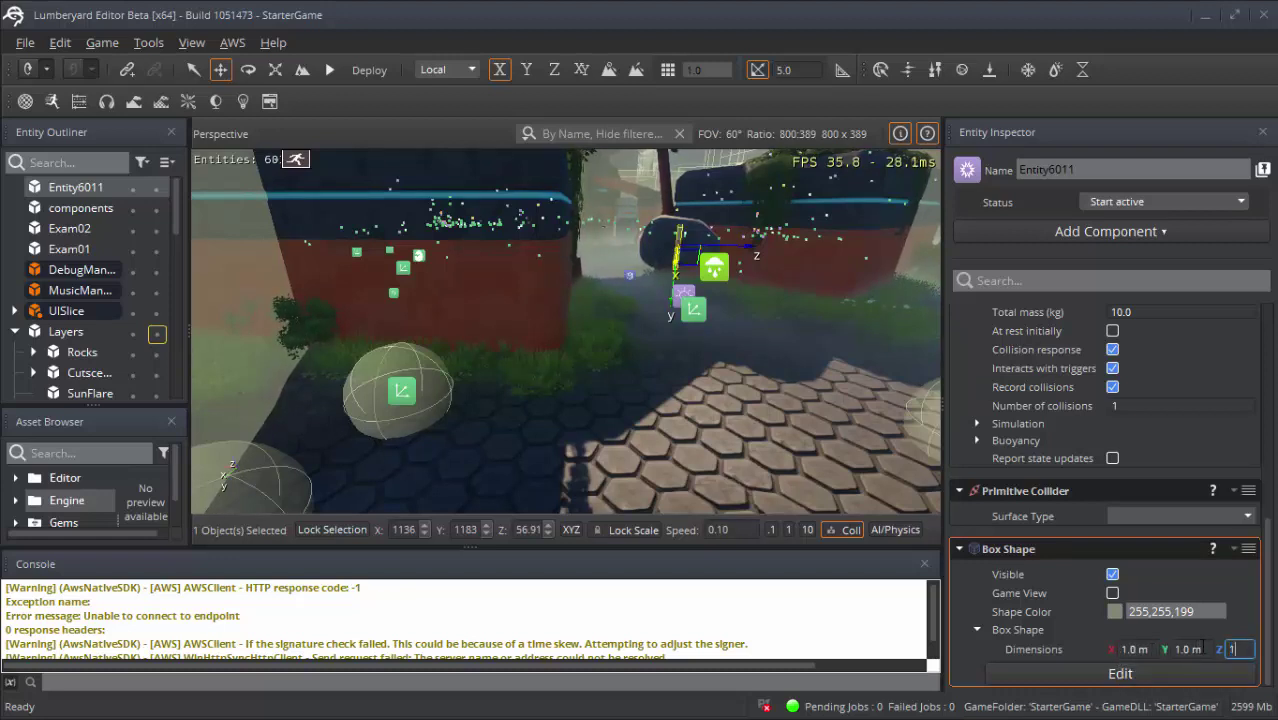
key(Return)
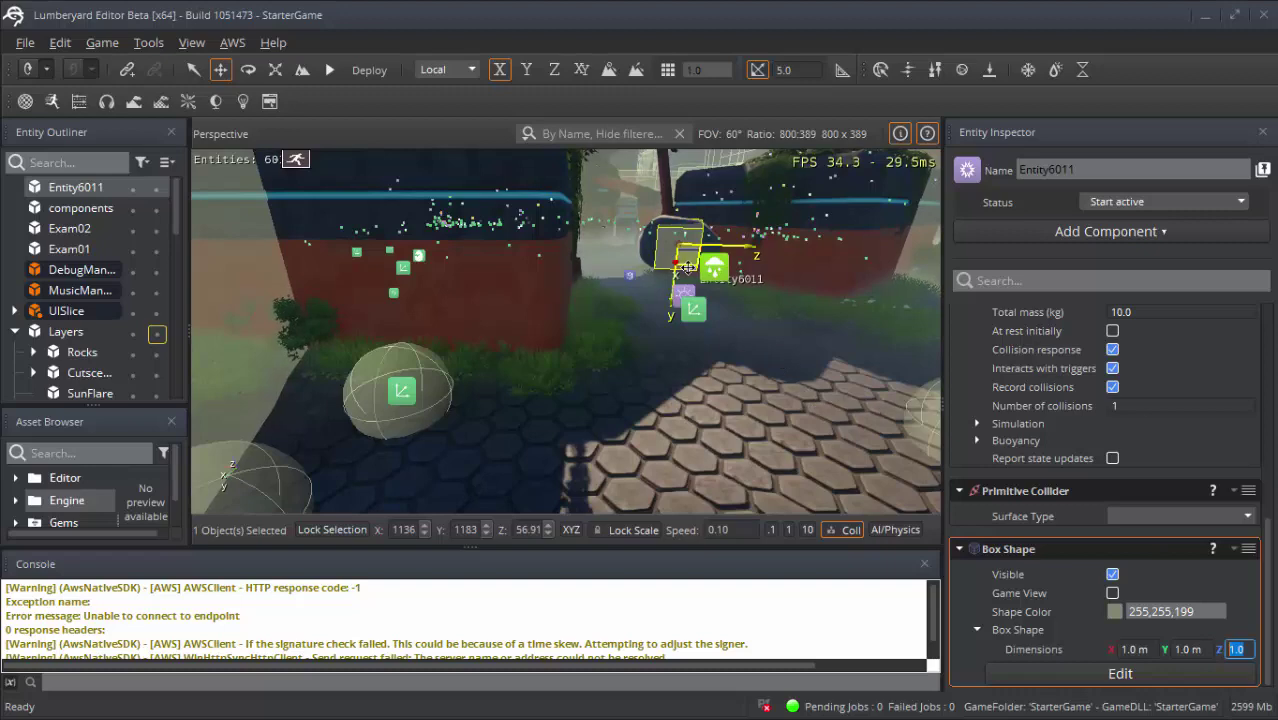
mouse_move(784, 365)
right_down()
mouse_move(660, 380)
mouse_move(485, 312)
mouse_move(485, 330)
right_up()
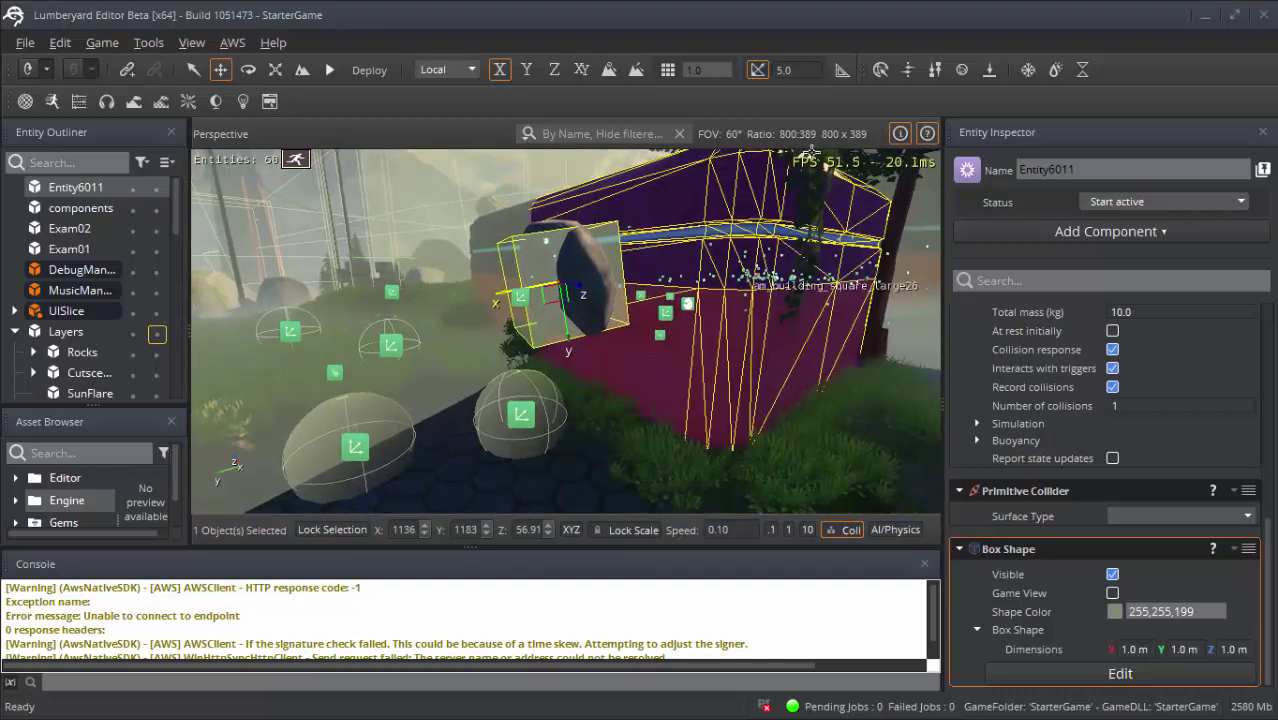
right_drag(685, 360, 685, 400)
right_drag(878, 474, 878, 478)
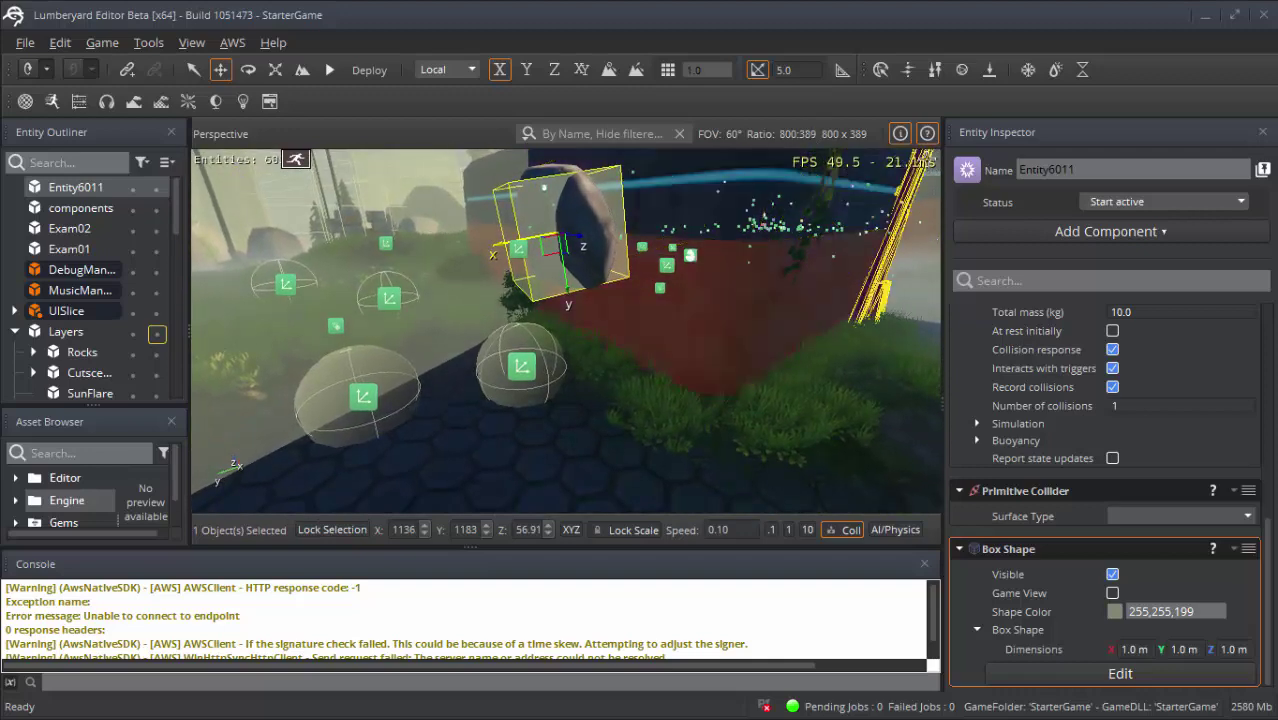
- Run and stop the simulation as the rock drops onto the pavement, then preview game mode
click(895, 530)
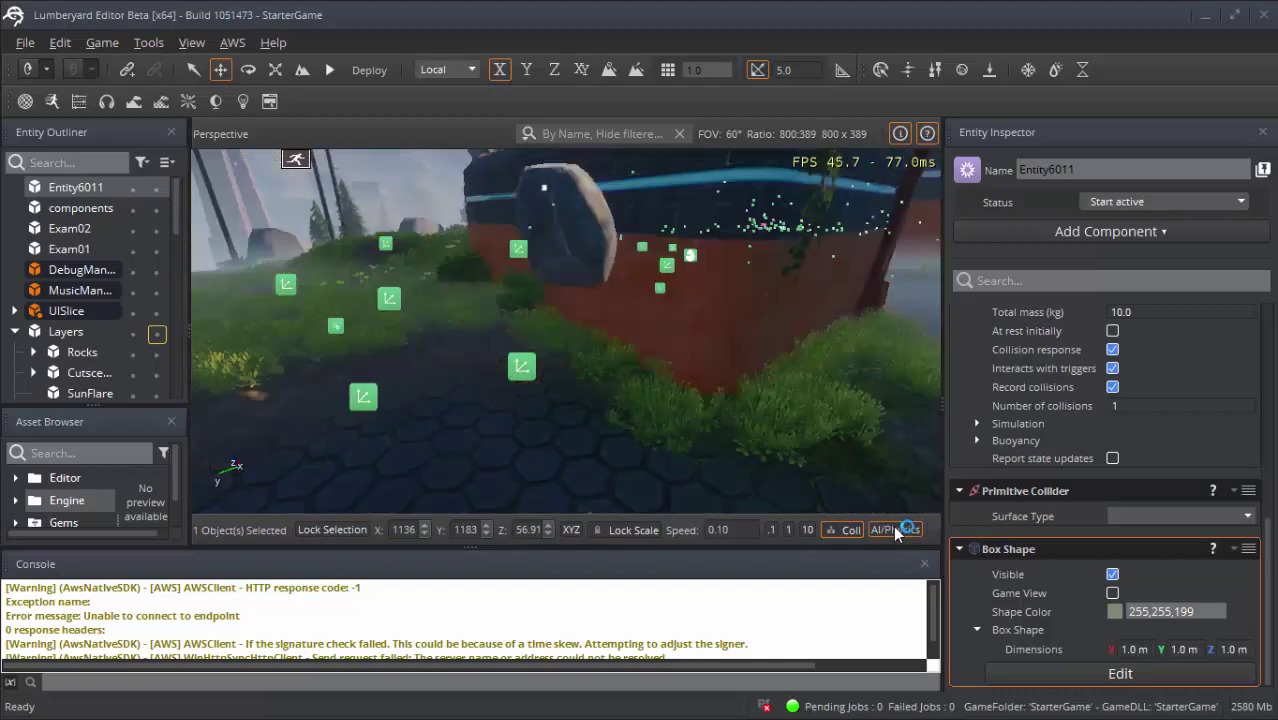
right_drag(763, 403, 763, 470)
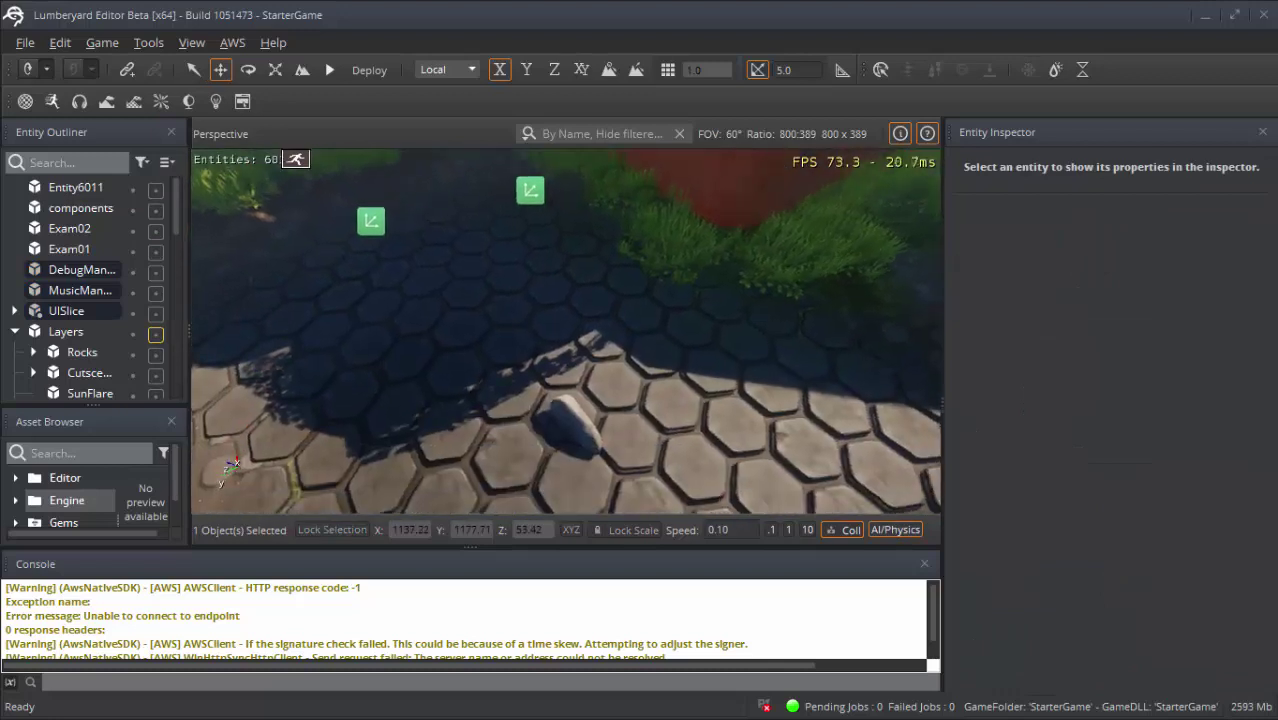
click(895, 532)
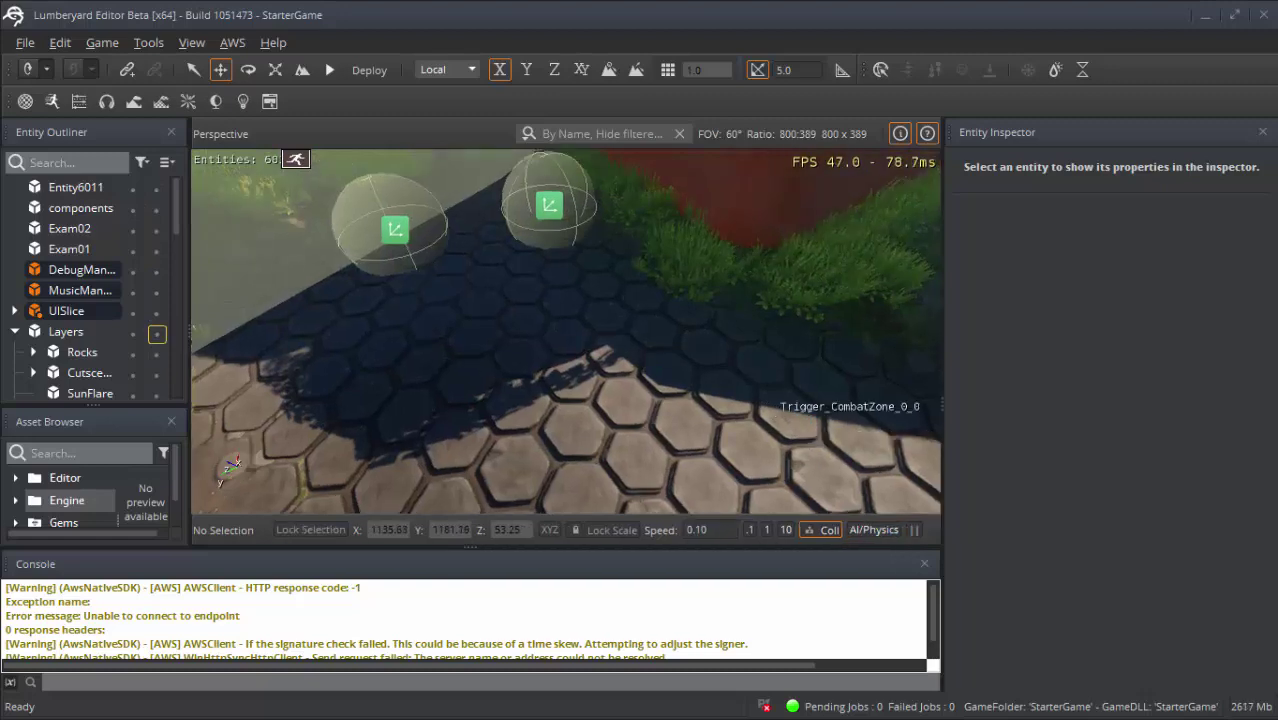
key(ctrl+g)
key(Escape)
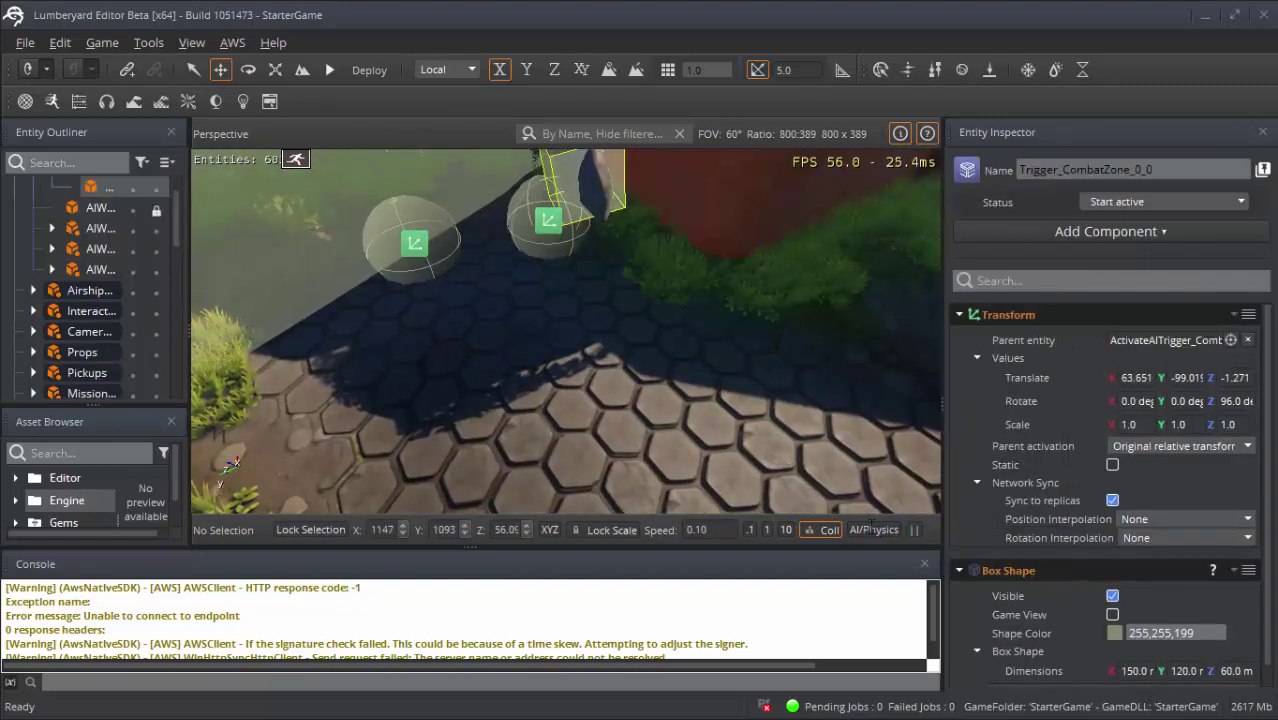
- Simulate once more, stop it, and reselect Entity6011 in the Outliner
click(870, 530)
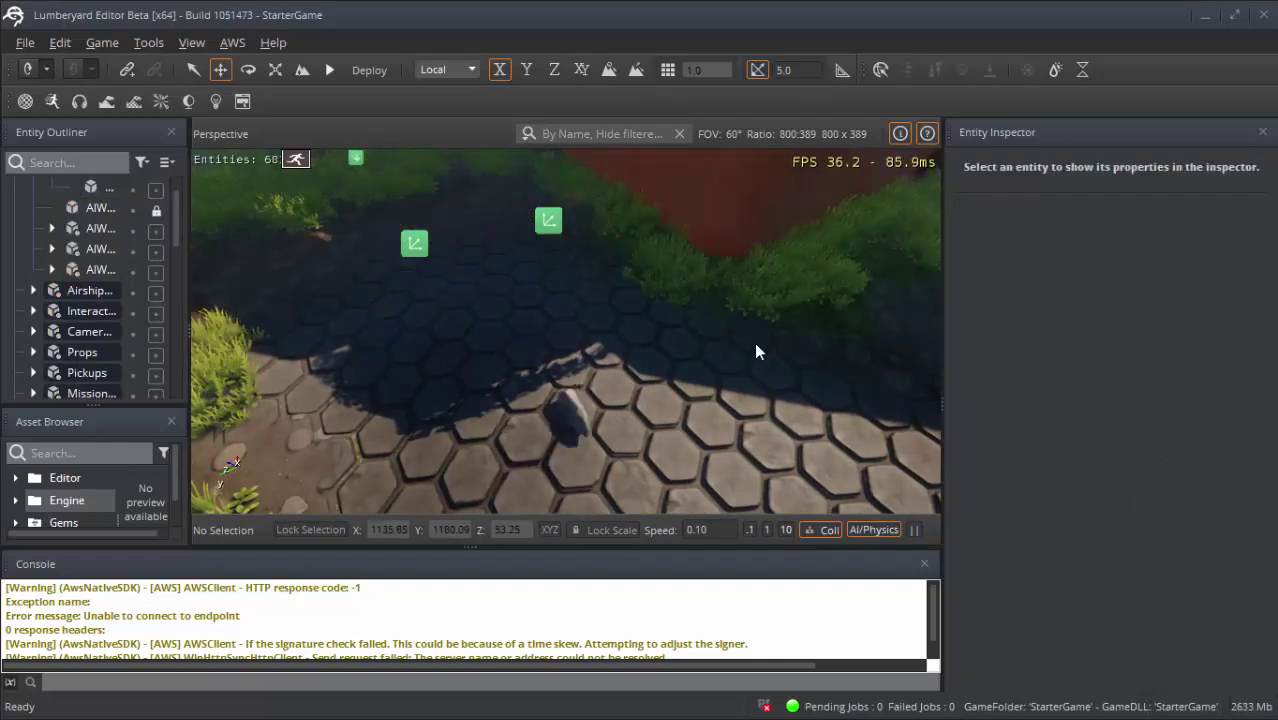
click(882, 533)
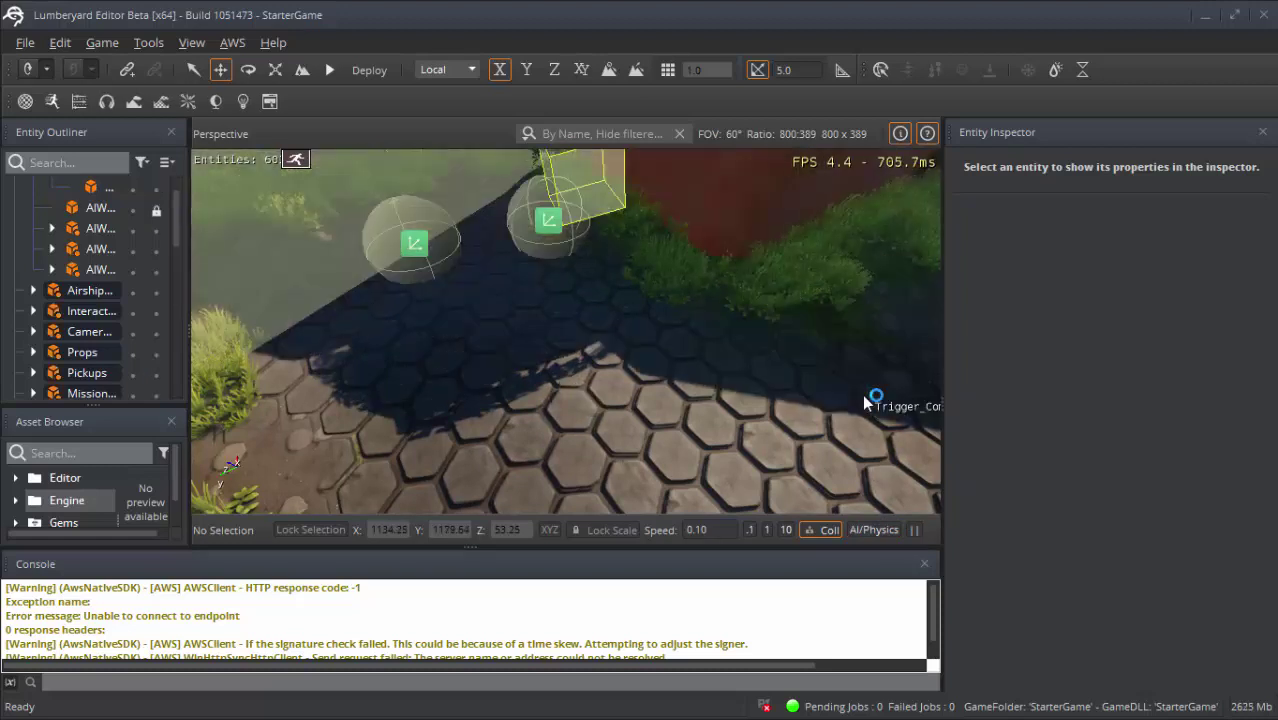
middle_drag(670, 324, 610, 337)
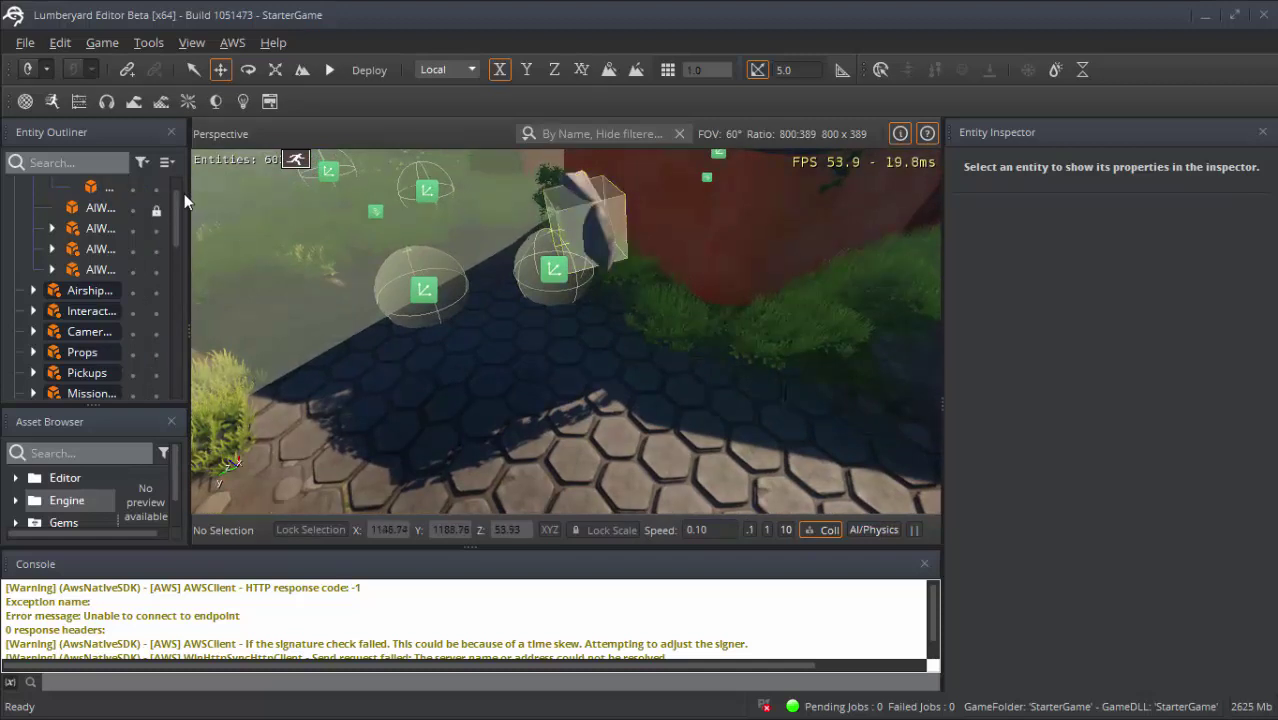
scroll(177, 188, up, 5)
click(75, 187)
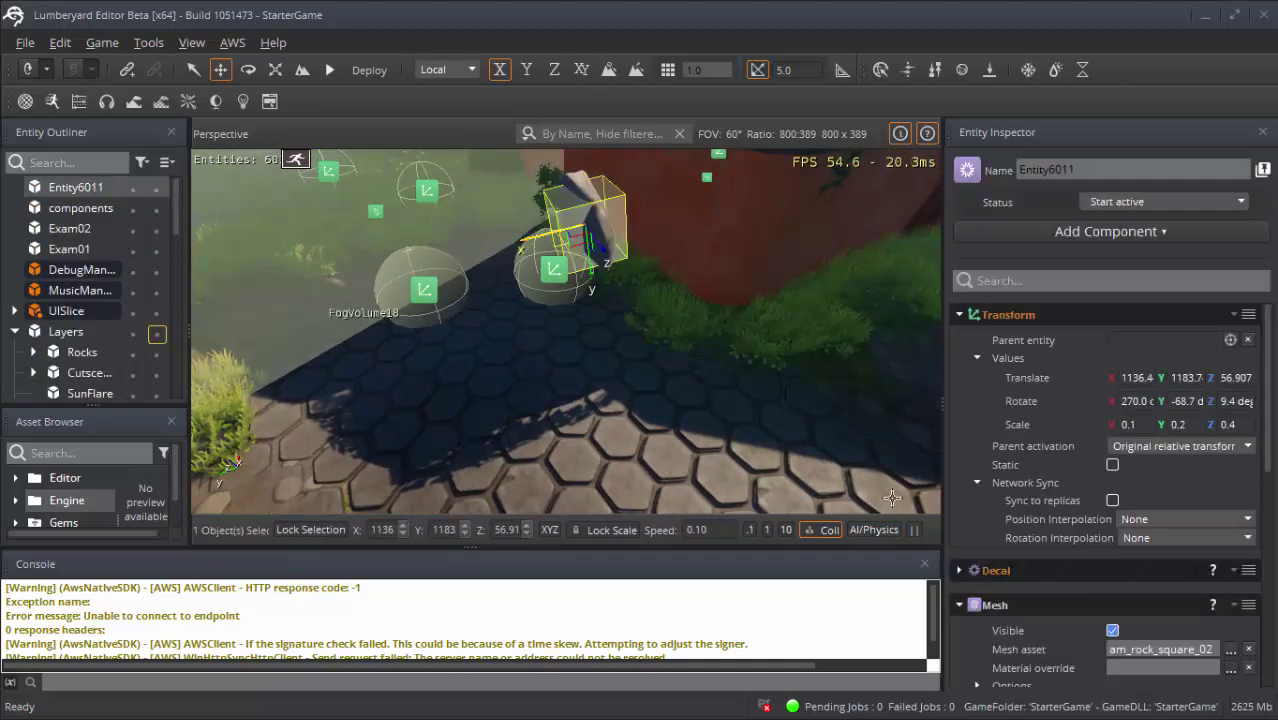
- Scroll the Entity Inspector and browse the Add Component list down to the Shape category
scroll(1112, 503, down, 3)
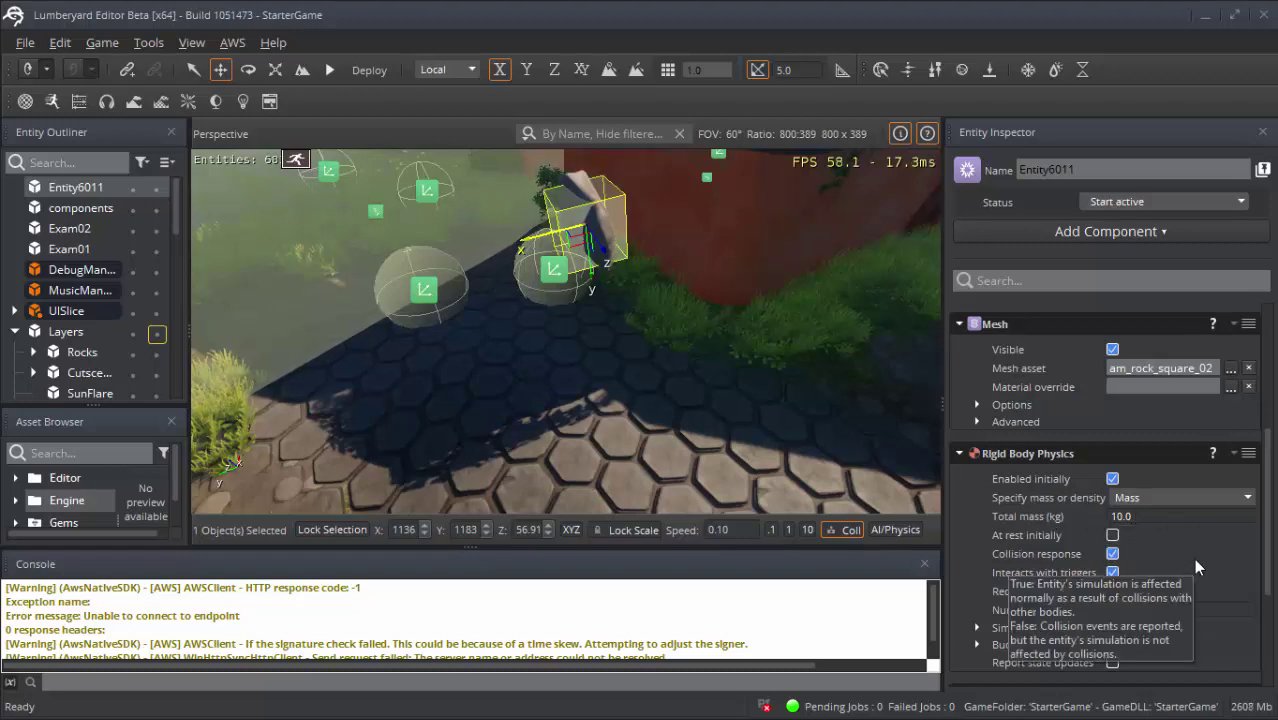
scroll(1195, 563, down, 2)
scroll(1195, 567, down, 2)
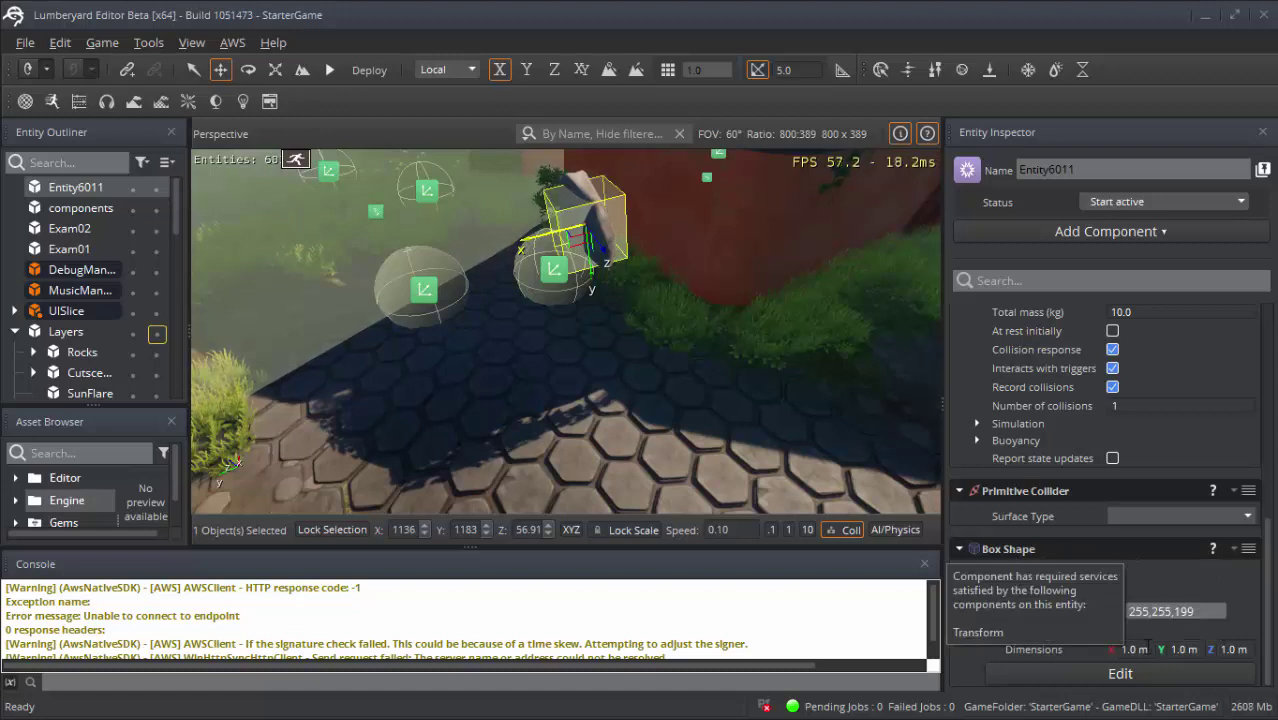
click(1112, 231)
mouse_move(1268, 304)
mouse_down()
mouse_move(1266, 644)
mouse_move(1272, 564)
mouse_up()
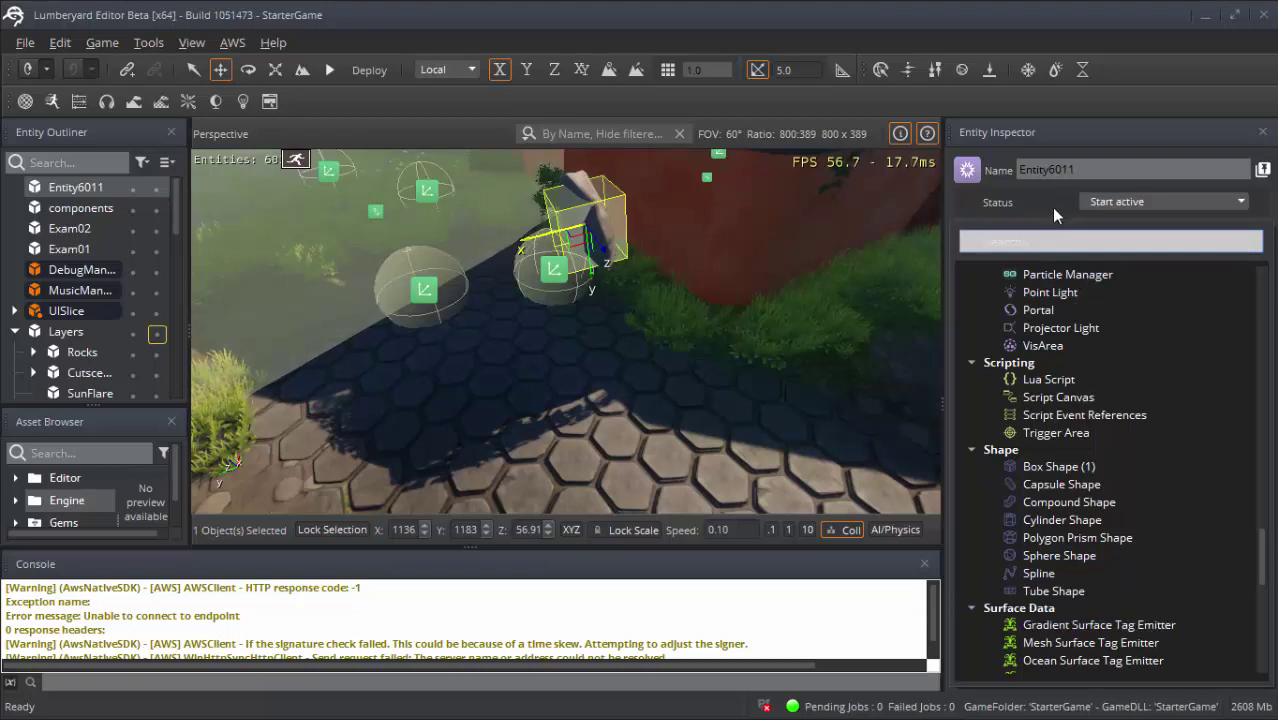
- Delete the Box Shape and Primitive Collider components, leaving only Rigid Body Physics
click(1122, 590)
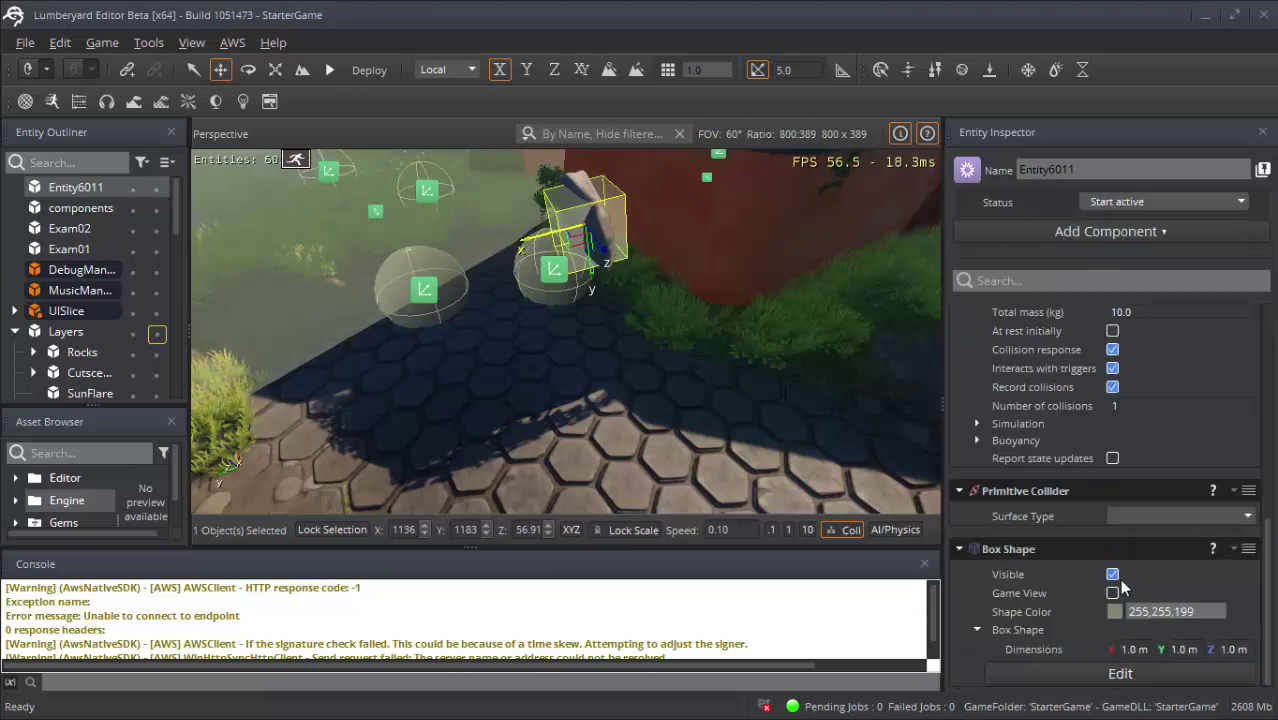
right_click(1028, 551)
click(1065, 345)
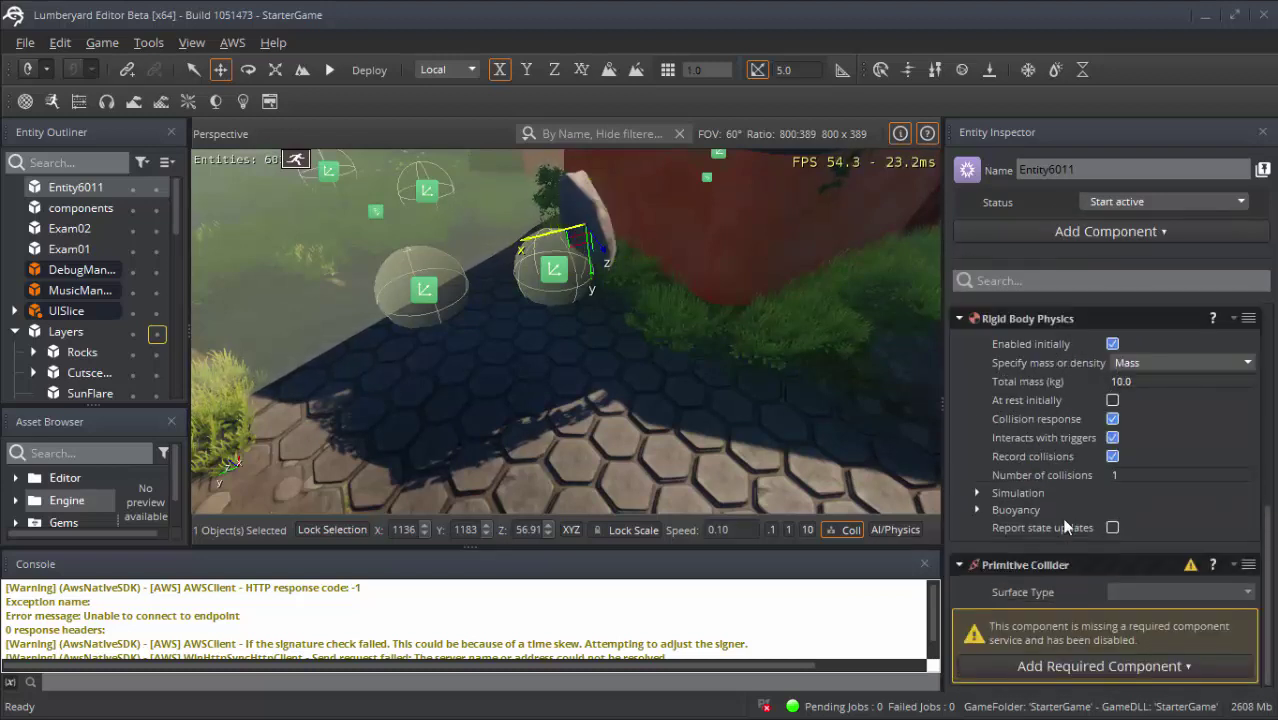
click(1097, 667)
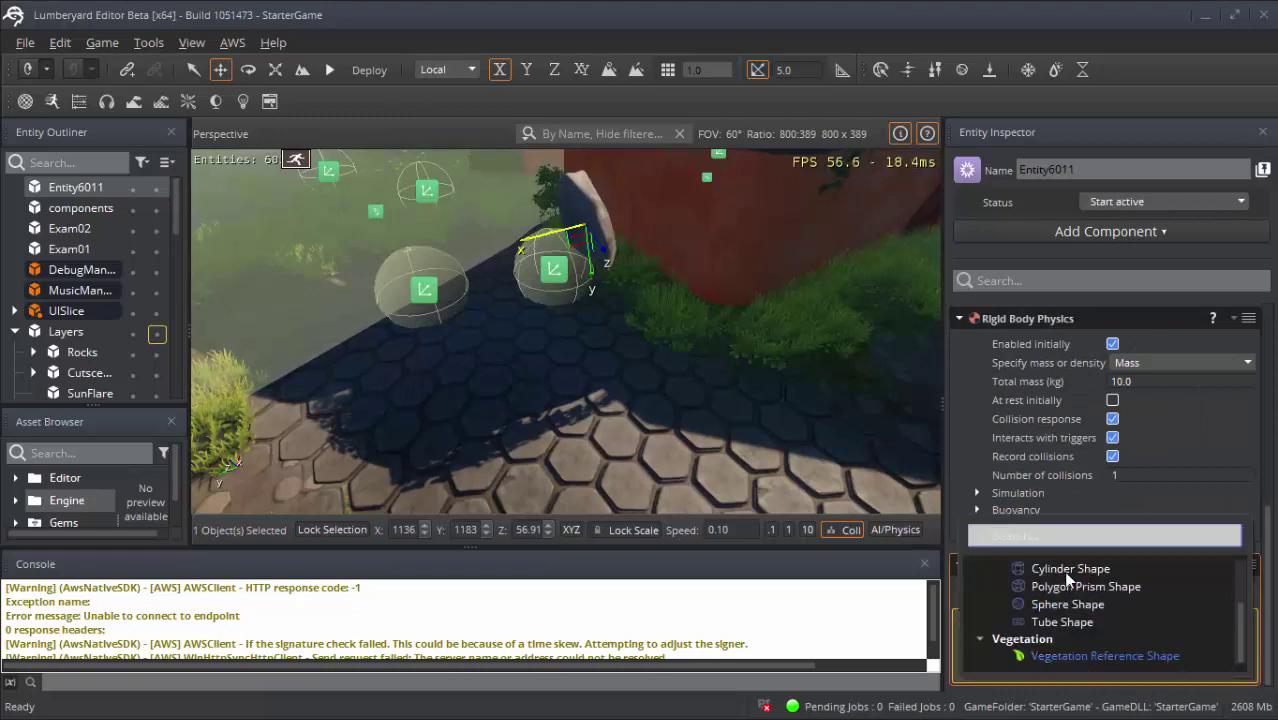
scroll(1114, 630, up, 2)
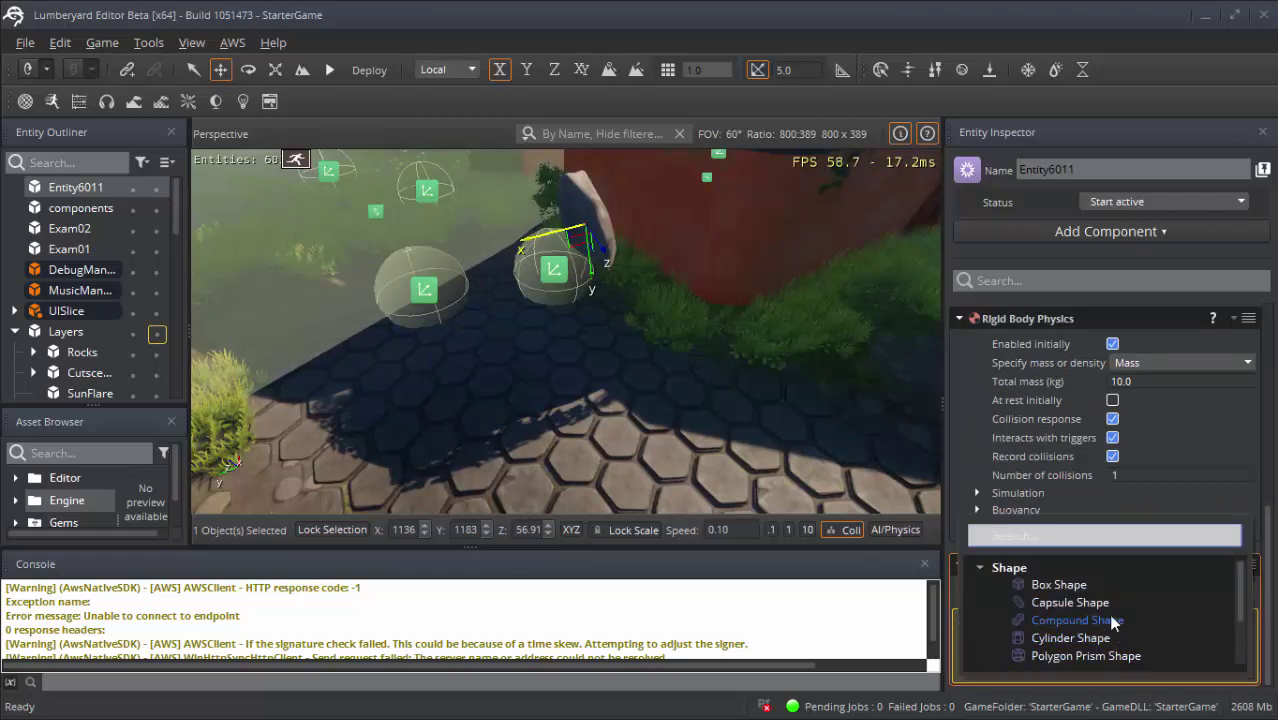
scroll(1110, 620, down, 2)
click(1021, 318)
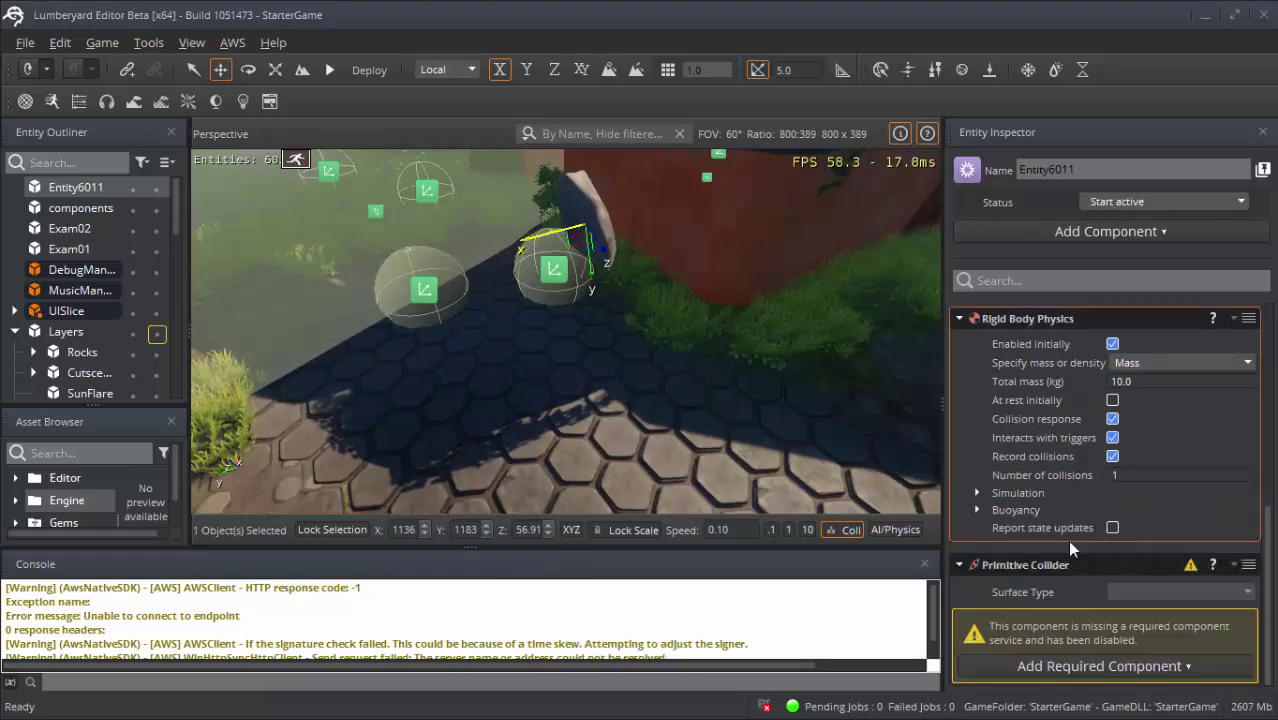
right_click(1026, 568)
click(1071, 380)
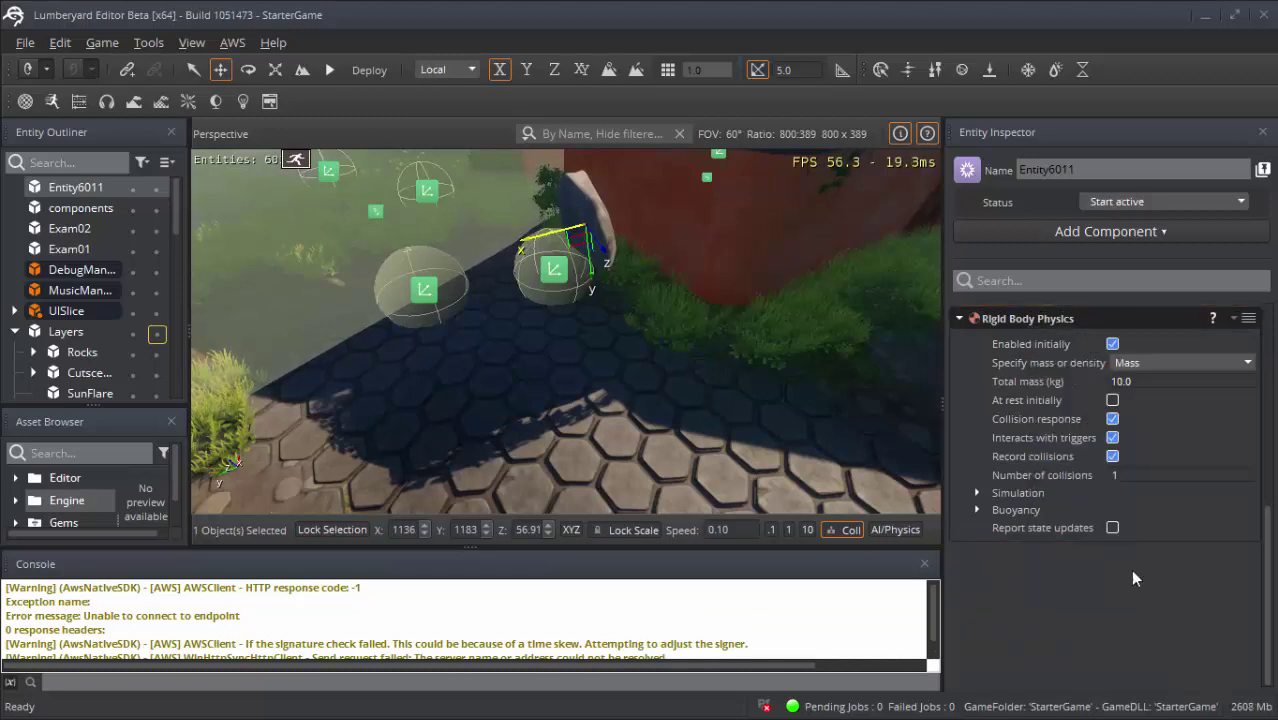
- Add a Mesh Collider component to Entity6011 by searching for 'mesh'
click(1064, 231)
text(me)
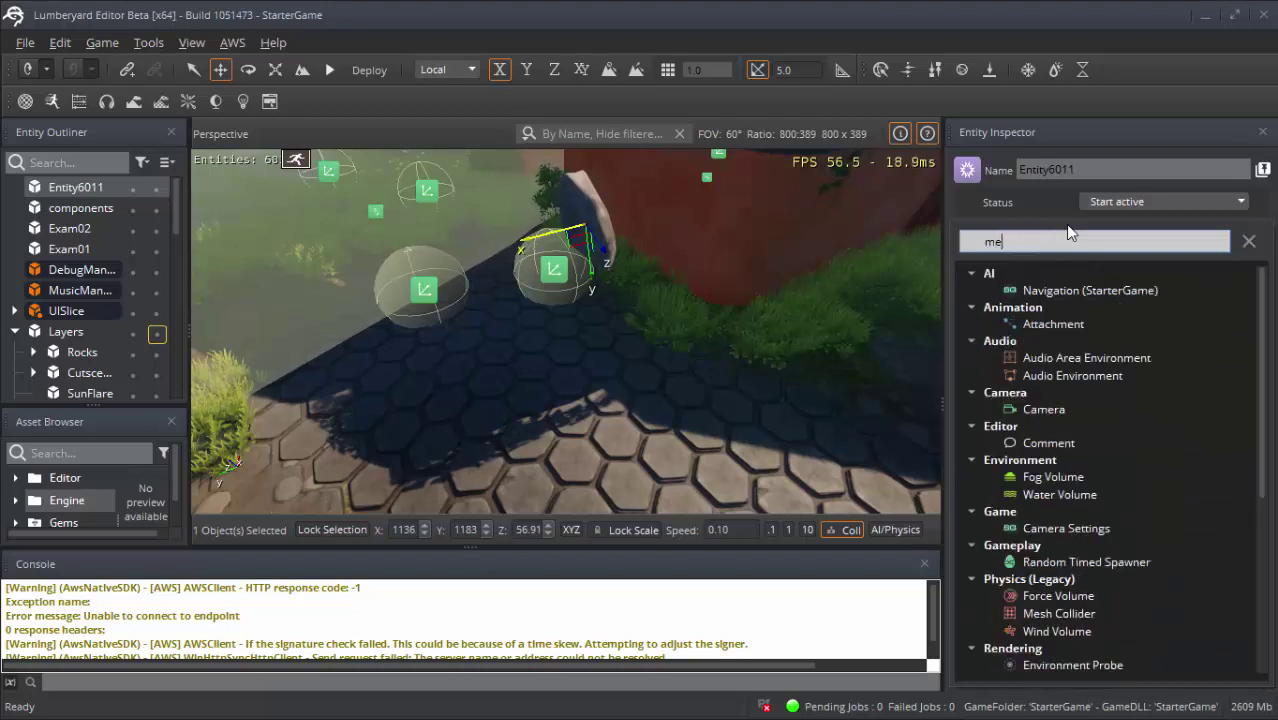
text(sh)
click(1076, 292)
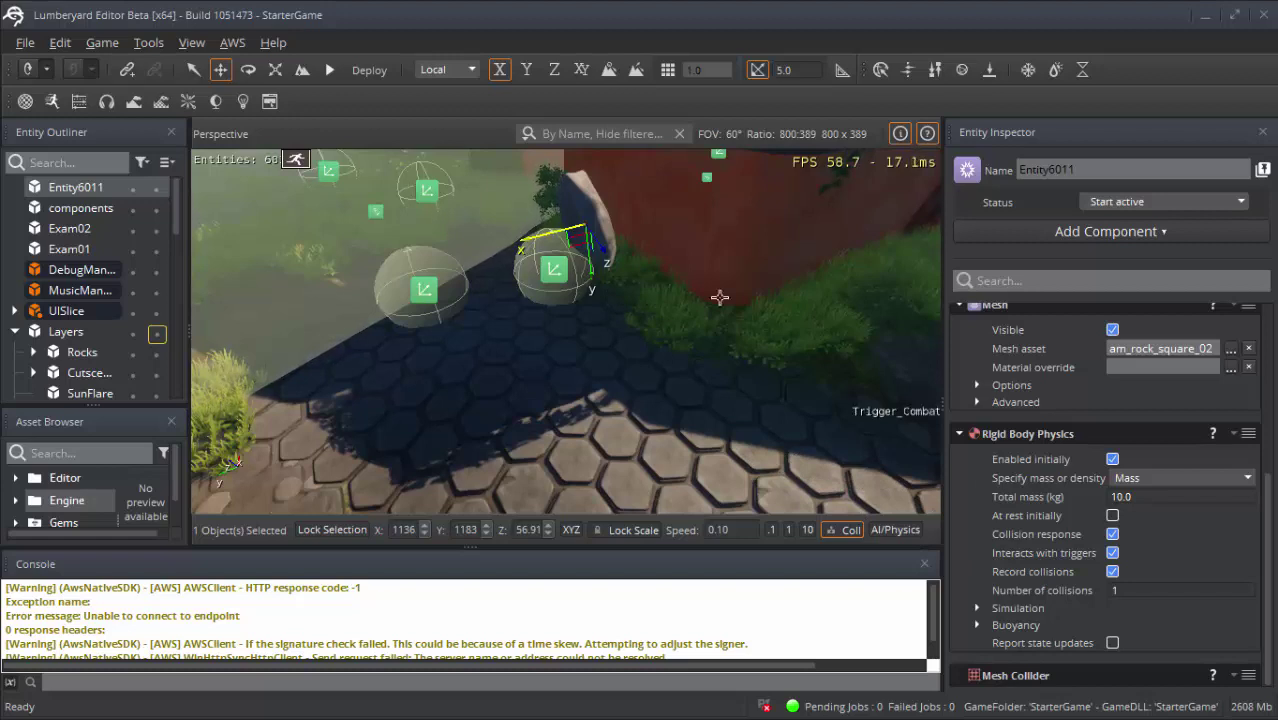
- Run the physics simulation so the rock drops onto the pavement, then stop it
click(888, 530)
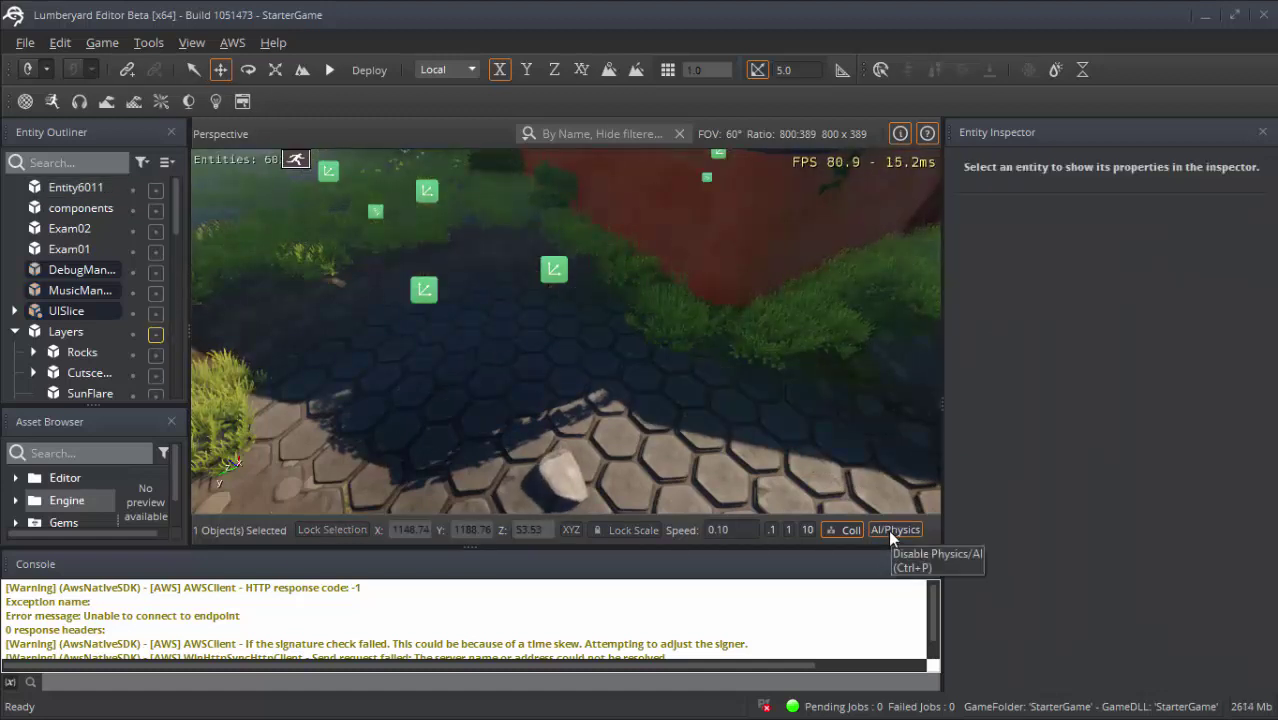
click(890, 534)
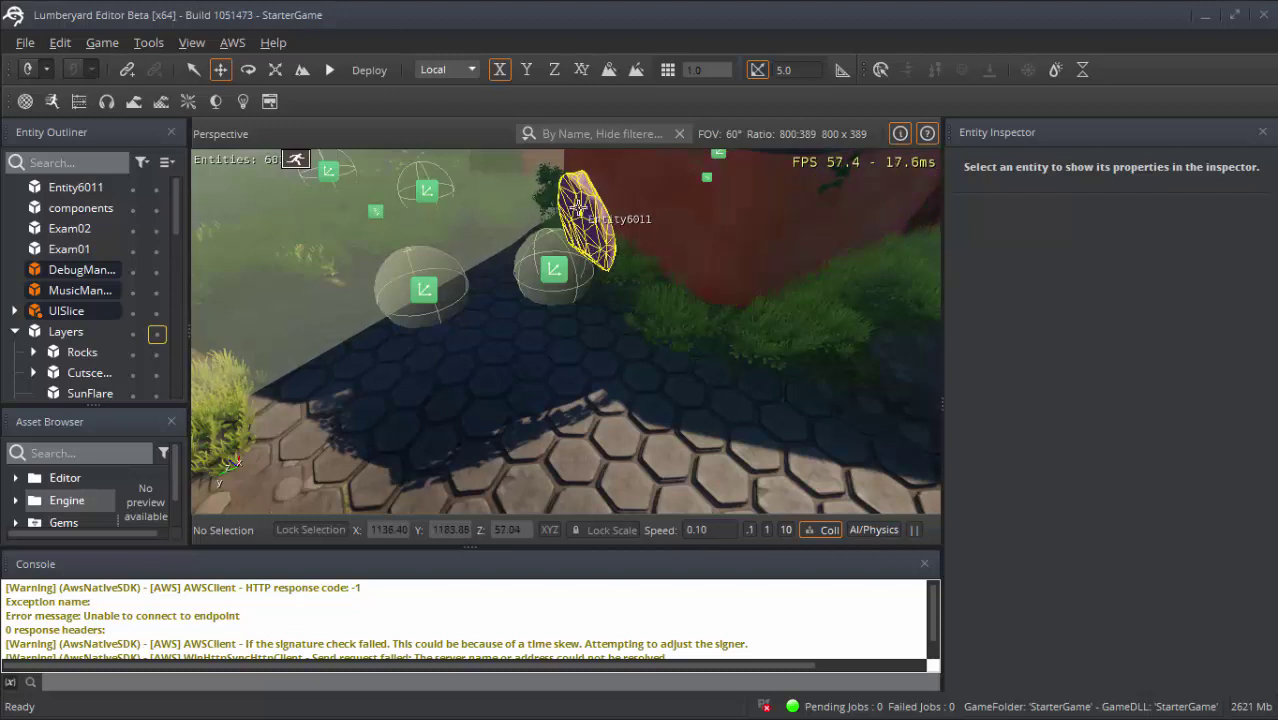
- Select Entity6011 and add a Sphere Shape component from the Shape category
click(578, 210)
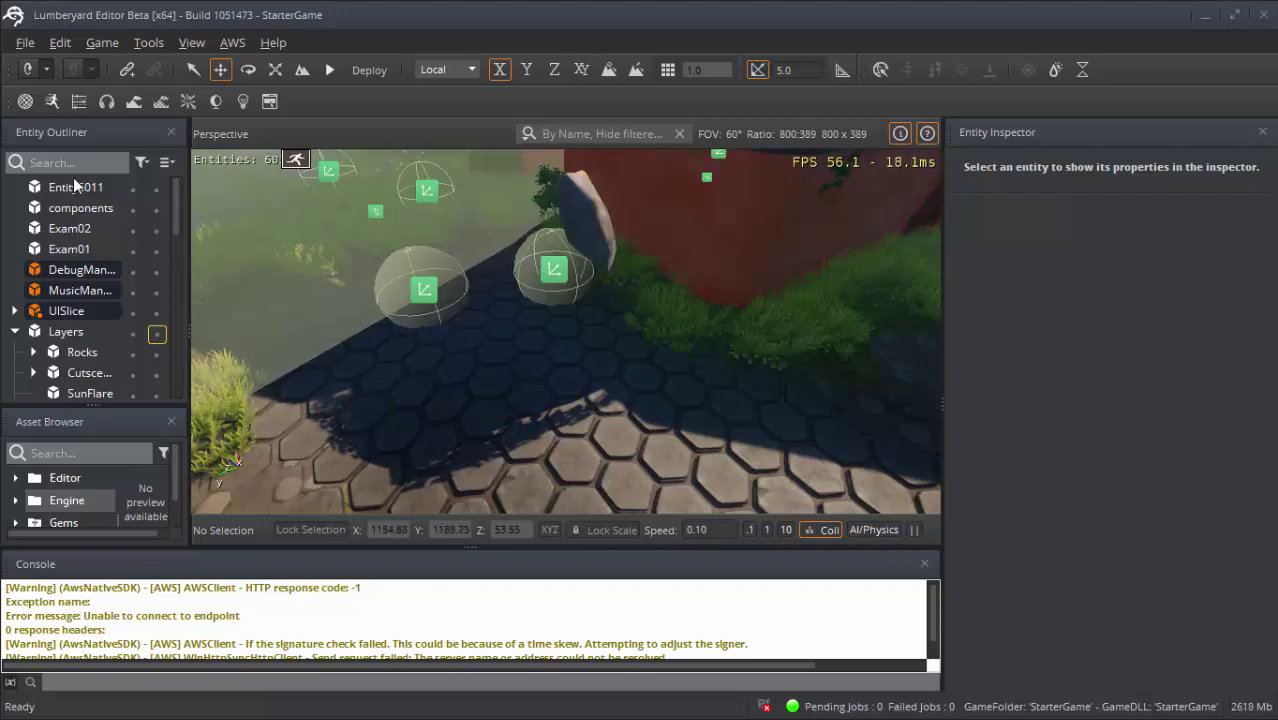
scroll(1043, 478, down, 4)
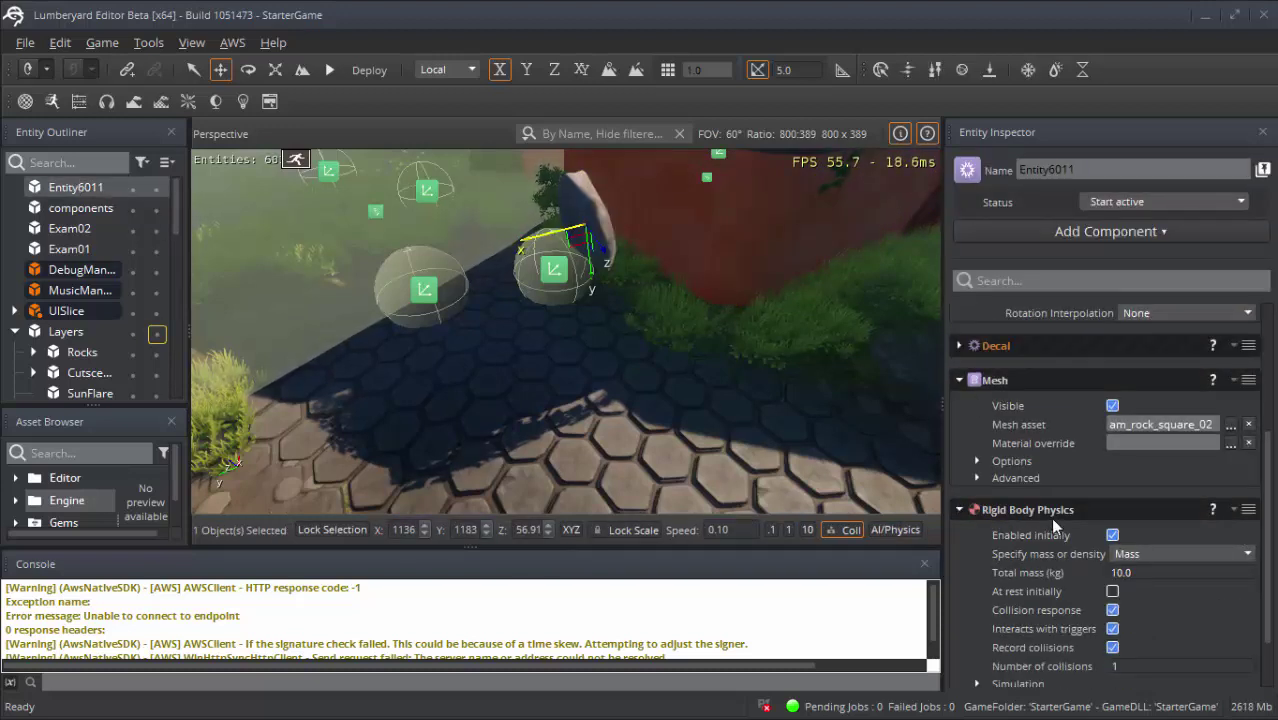
scroll(1032, 516, down, 2)
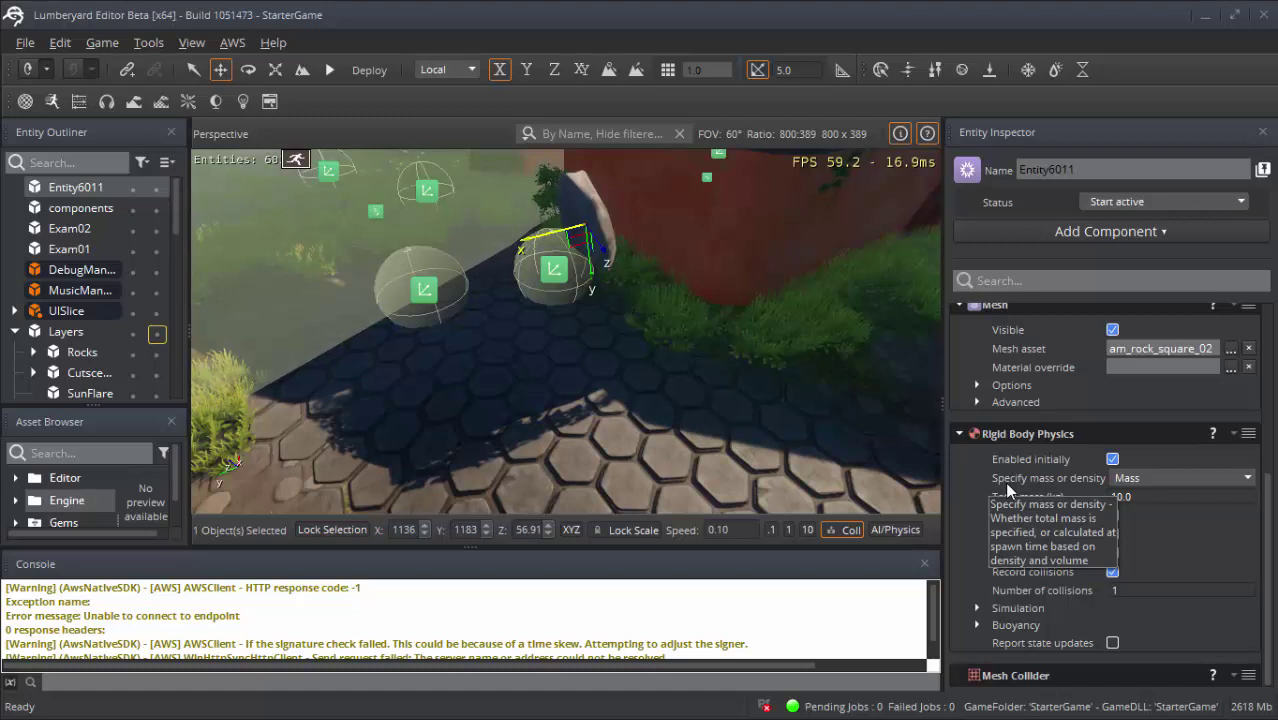
click(1058, 230)
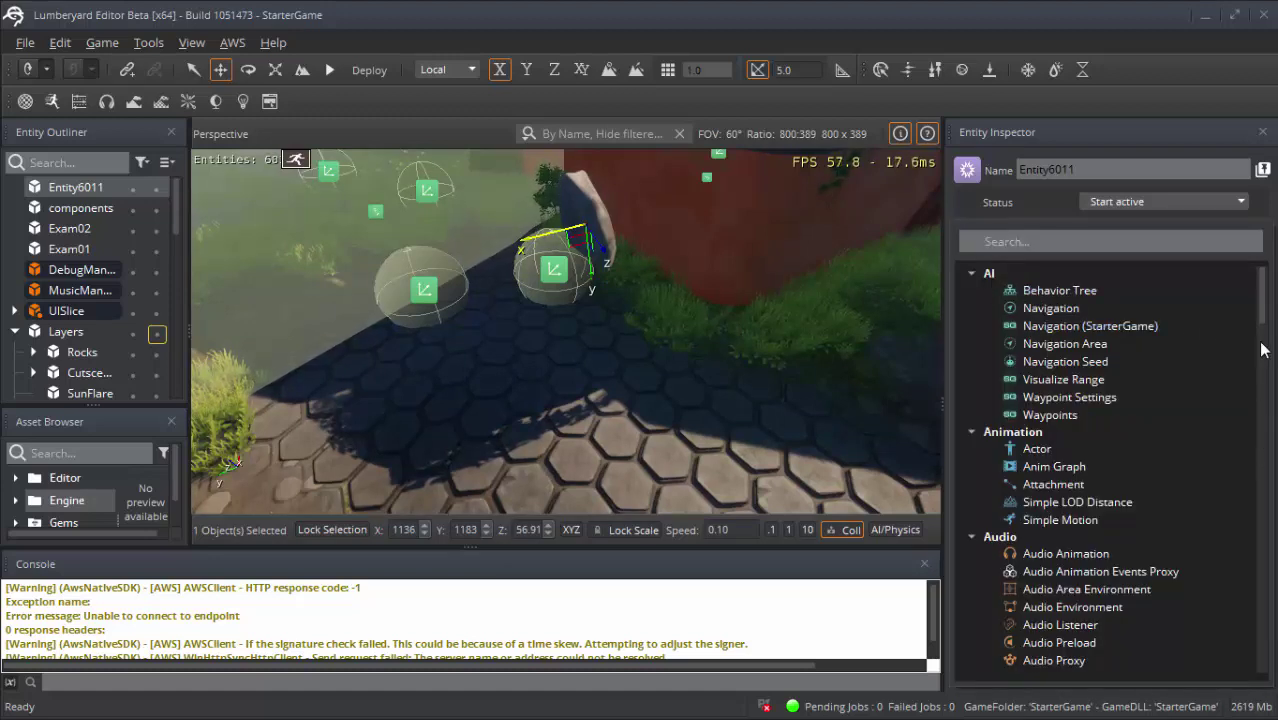
drag(1265, 416, 1267, 535)
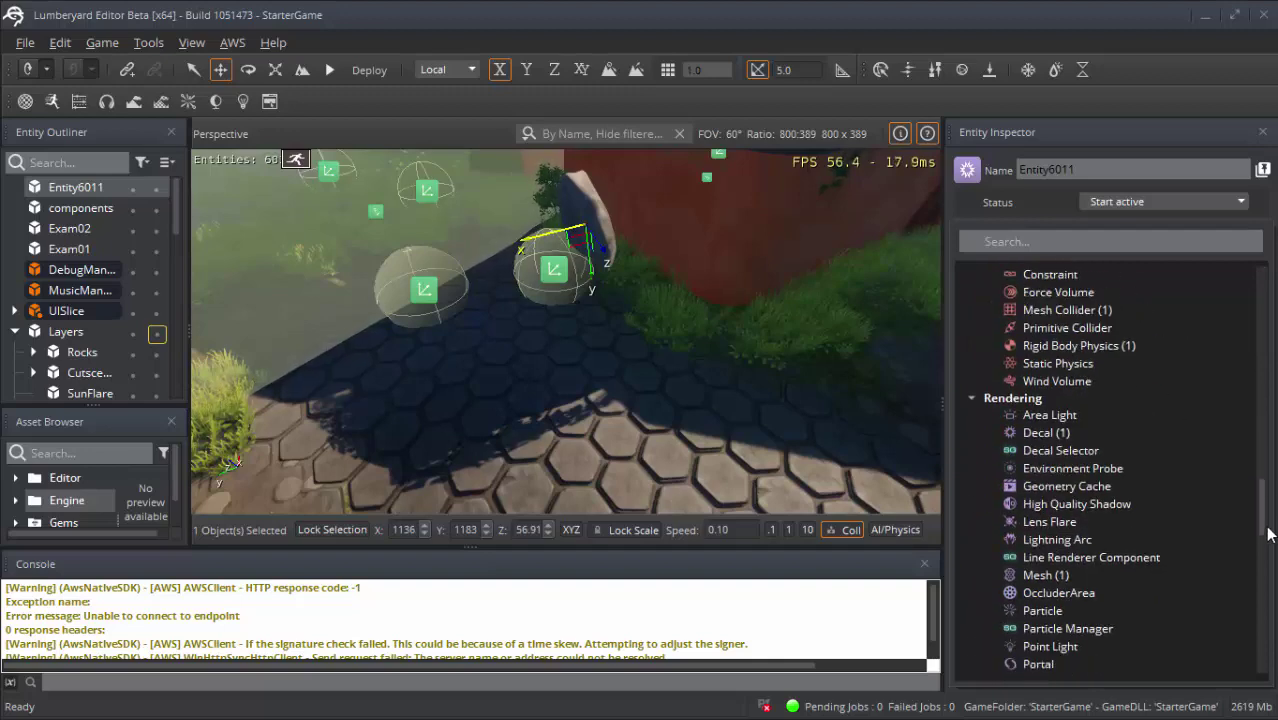
scroll(1267, 533, up, 1)
drag(1267, 533, 1267, 587)
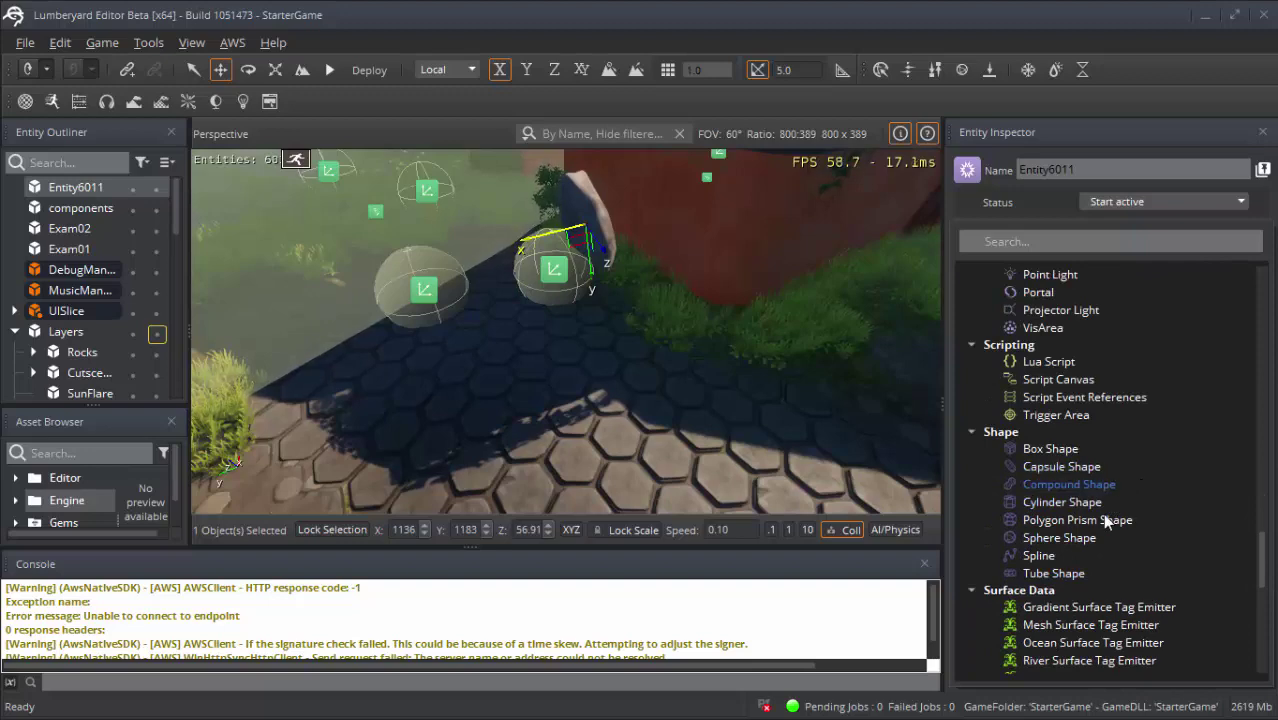
click(1045, 541)
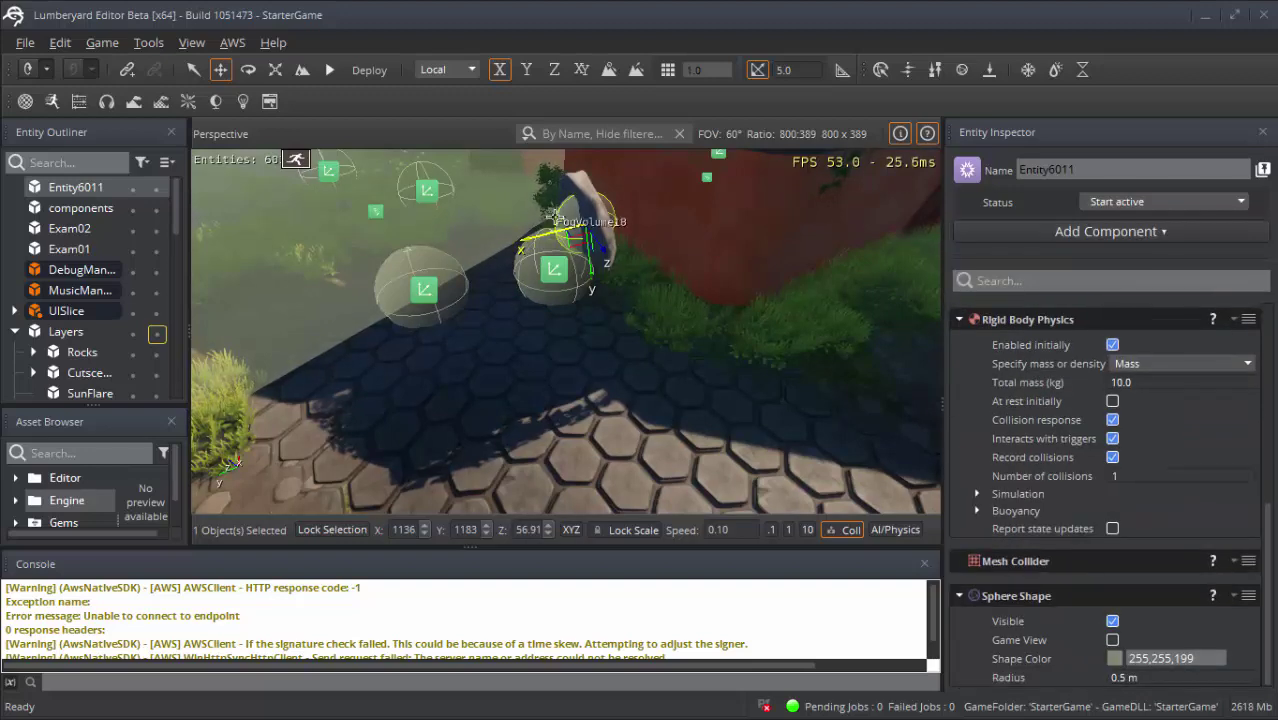
scroll(558, 220, up, 3)
scroll(558, 220, down, 2)
scroll(565, 235, down, 2)
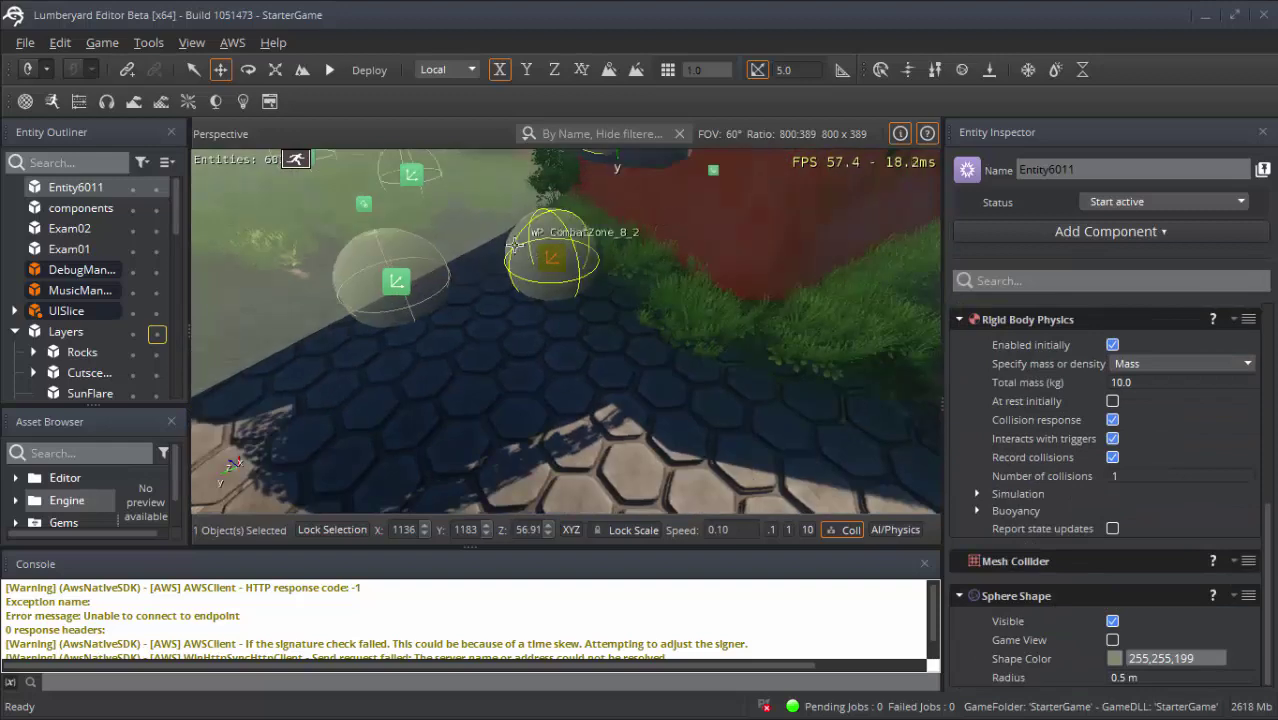
scroll(570, 240, down, 3)
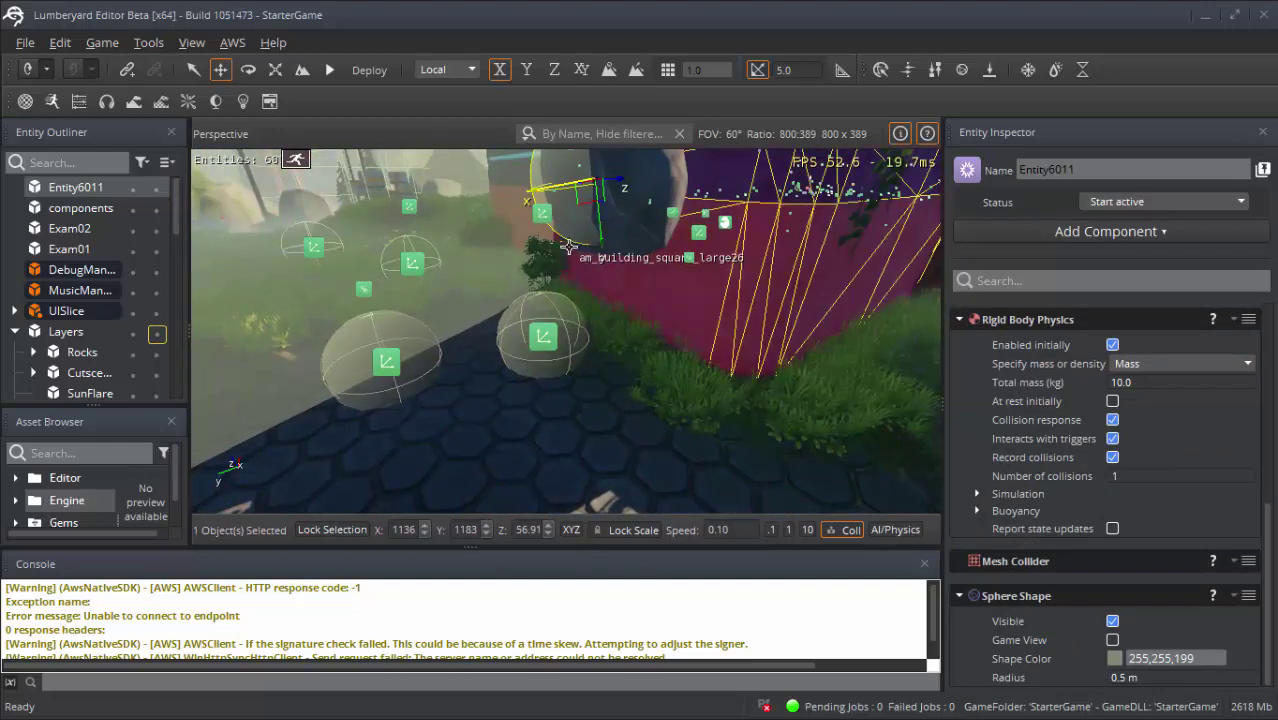
right_drag(565, 330, 600, 300)
key(z)
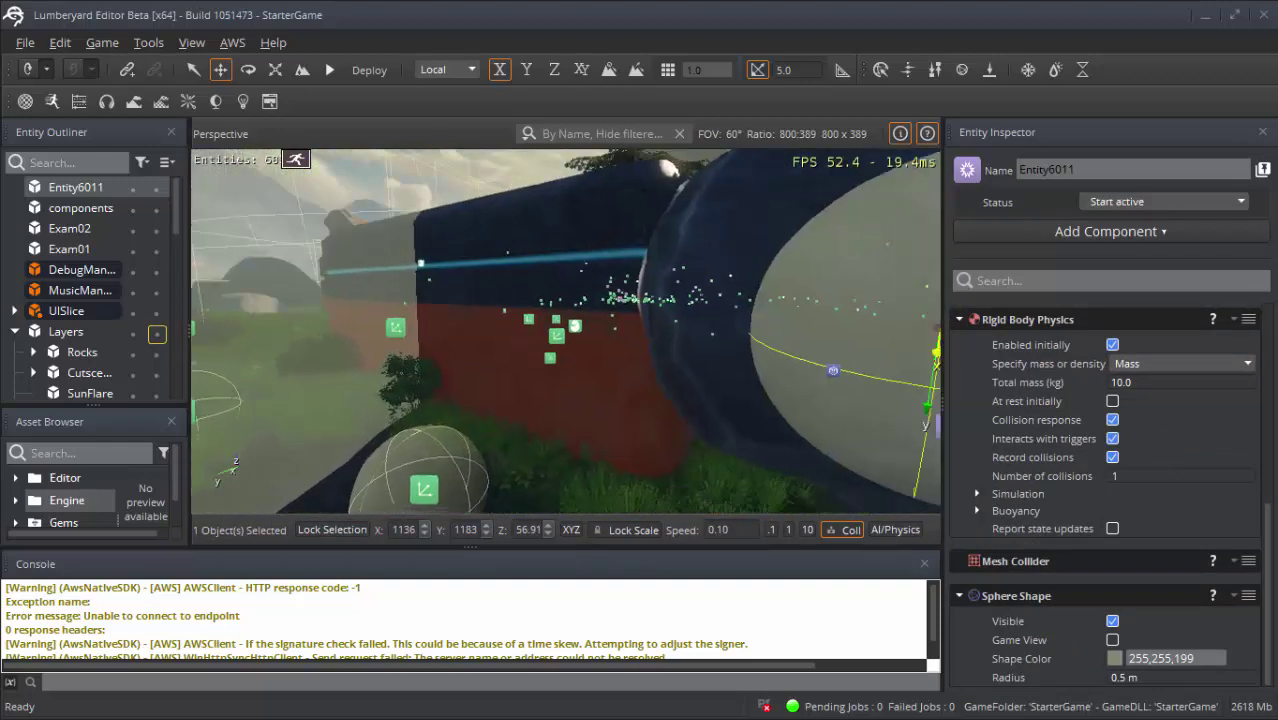
scroll(555, 385, down, 3)
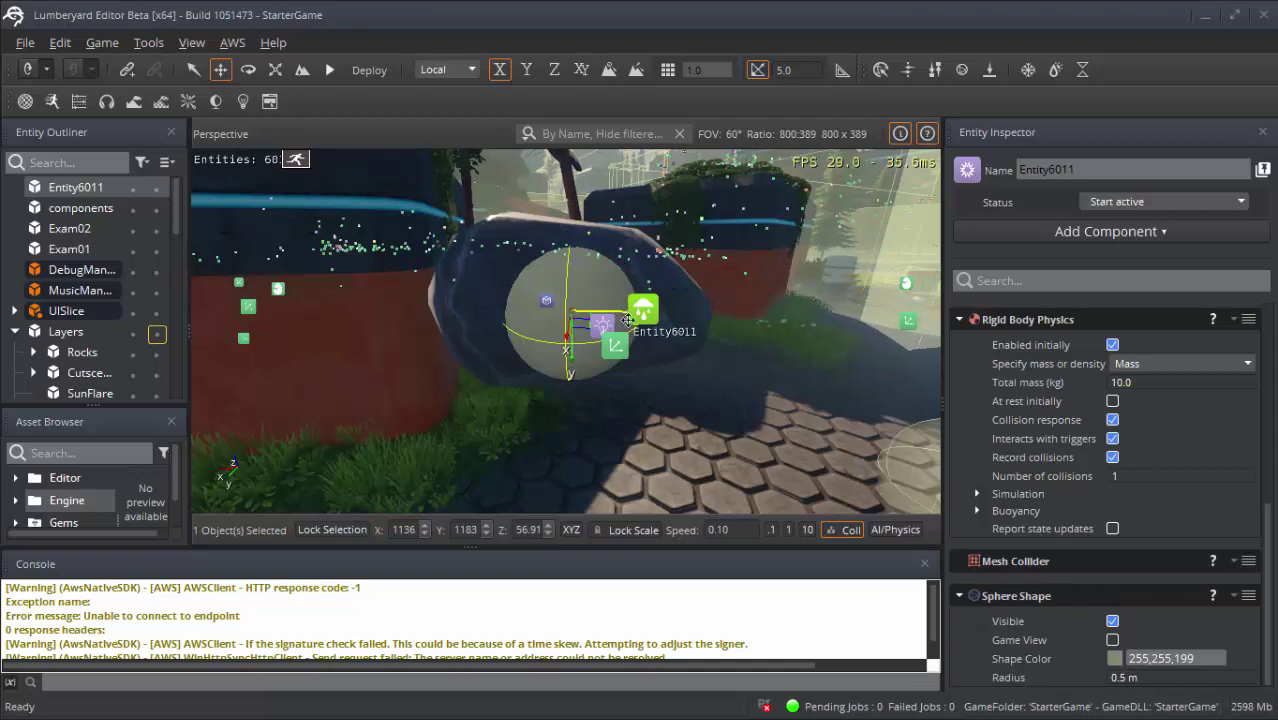
scroll(1095, 431, up, 3)
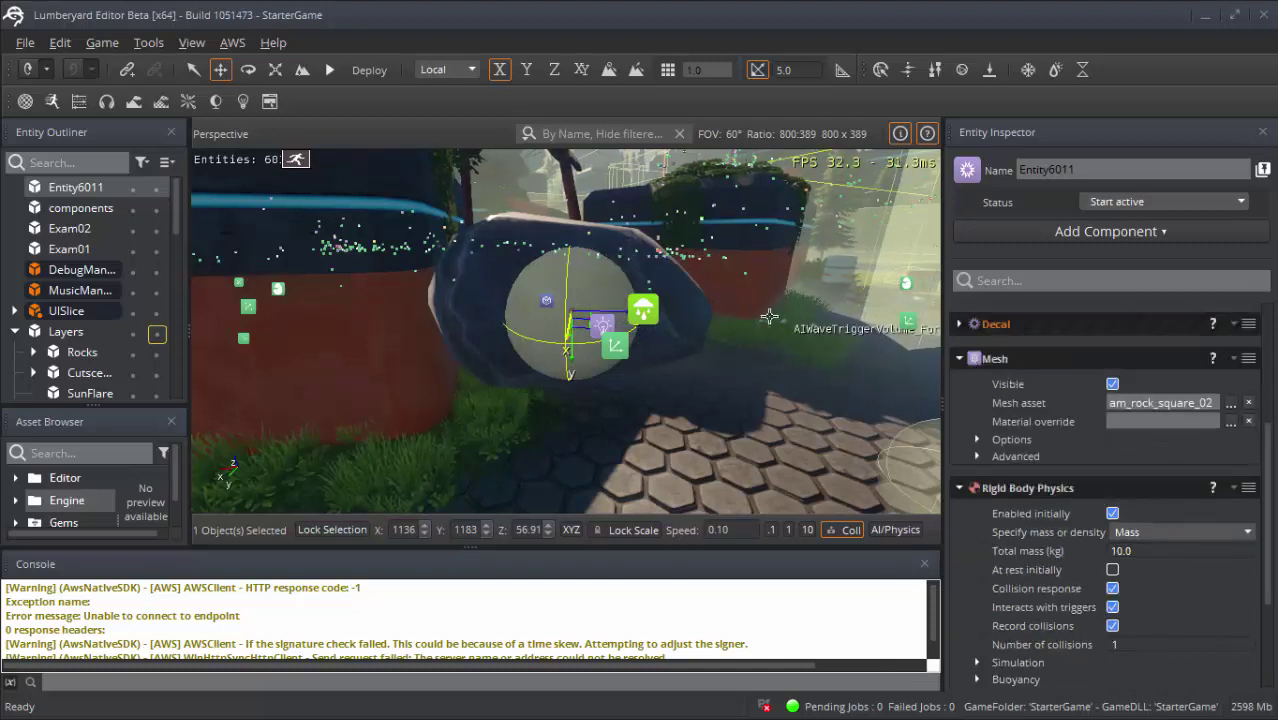
scroll(1010, 638, down, 3)
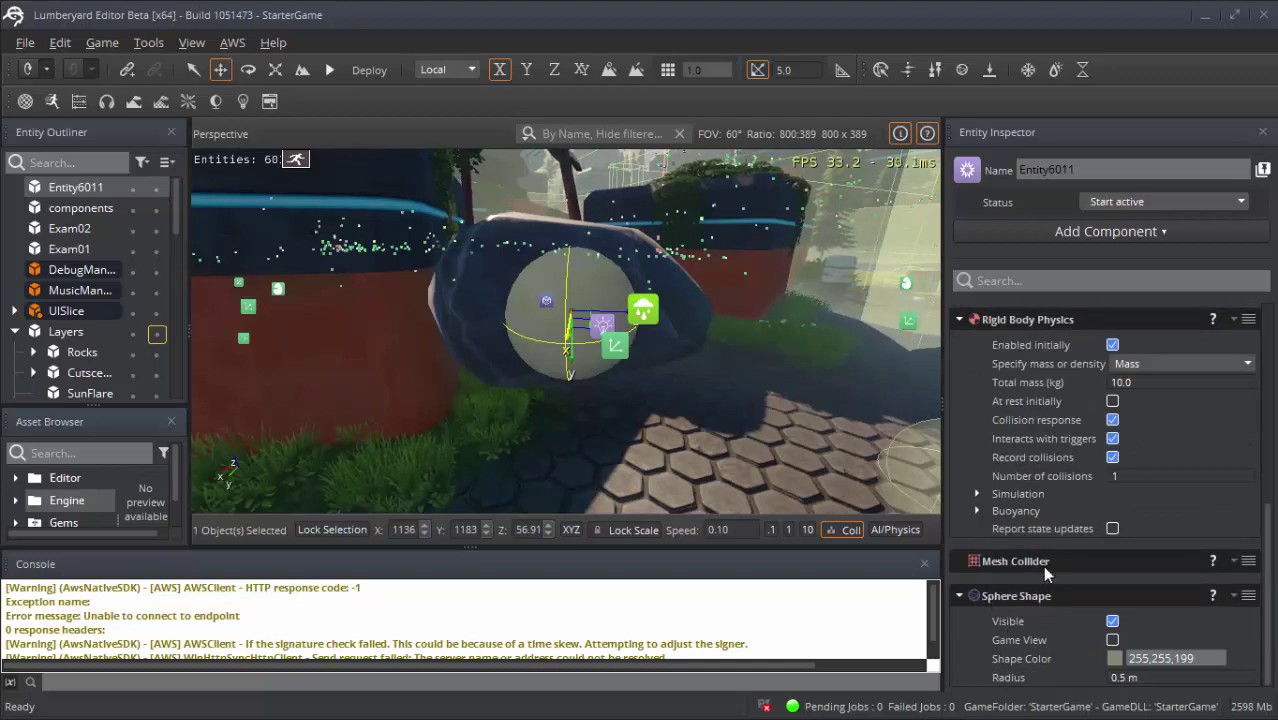
- Rerun the simulation to watch the rock hit the pavement, then stop it and reframe the rock
click(895, 529)
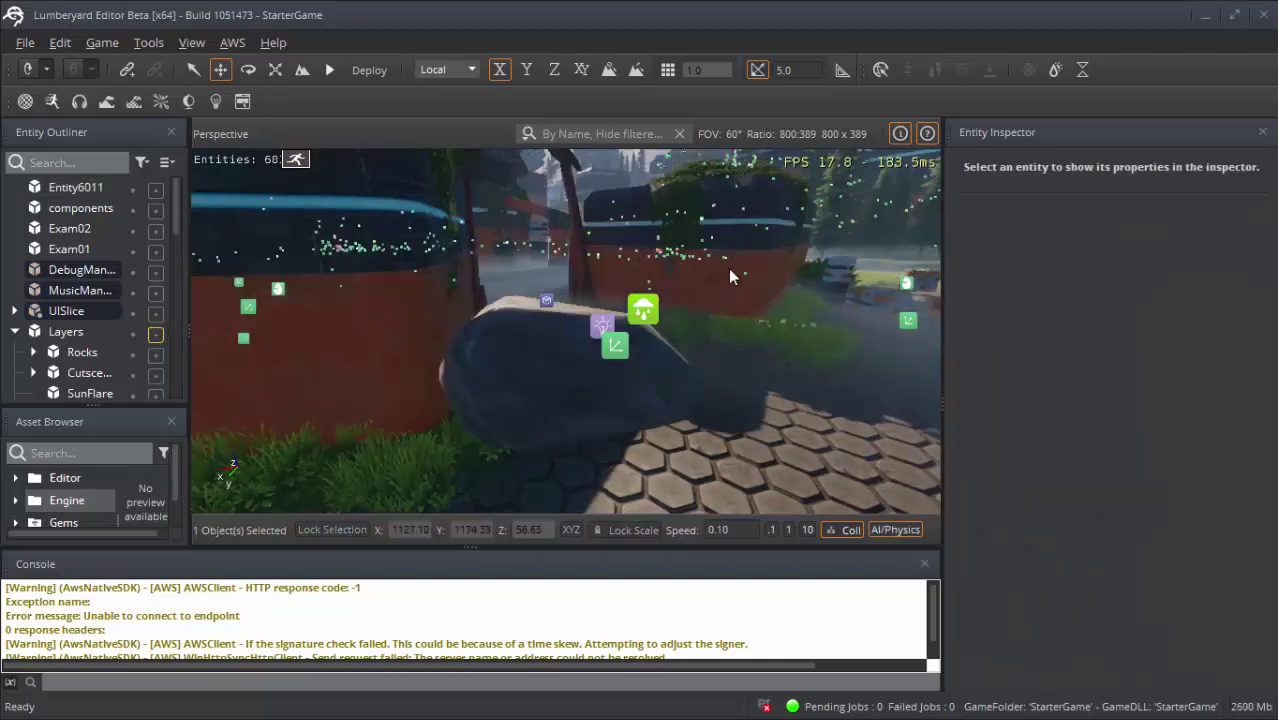
mouse_move(728, 268)
right_down()
mouse_move(728, 330)
mouse_move(706, 278)
right_up()
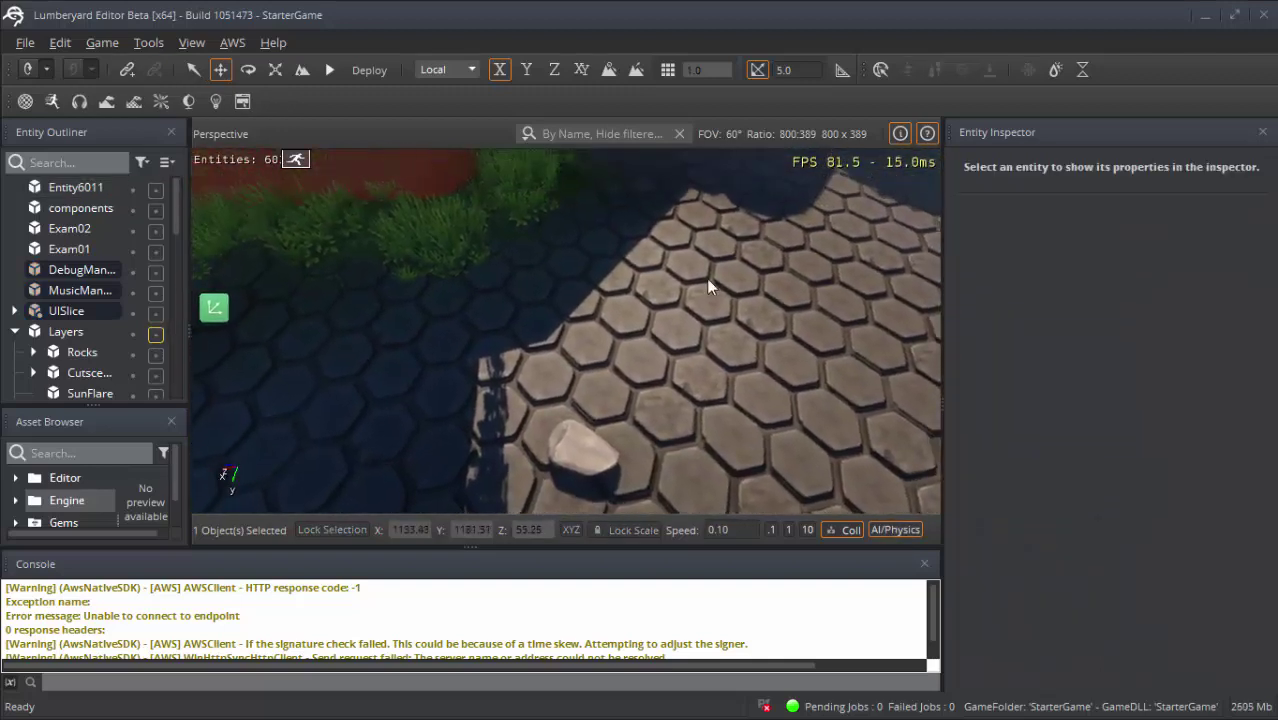
click(886, 530)
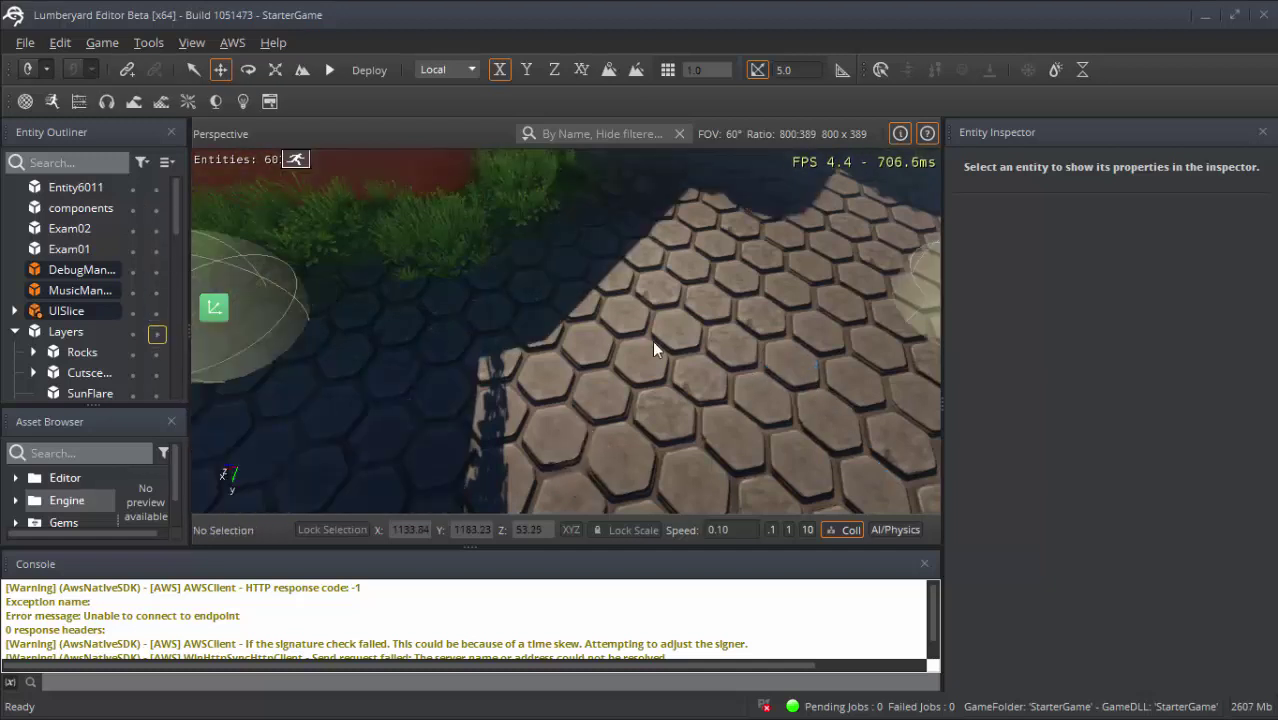
right_drag(681, 362, 657, 330)
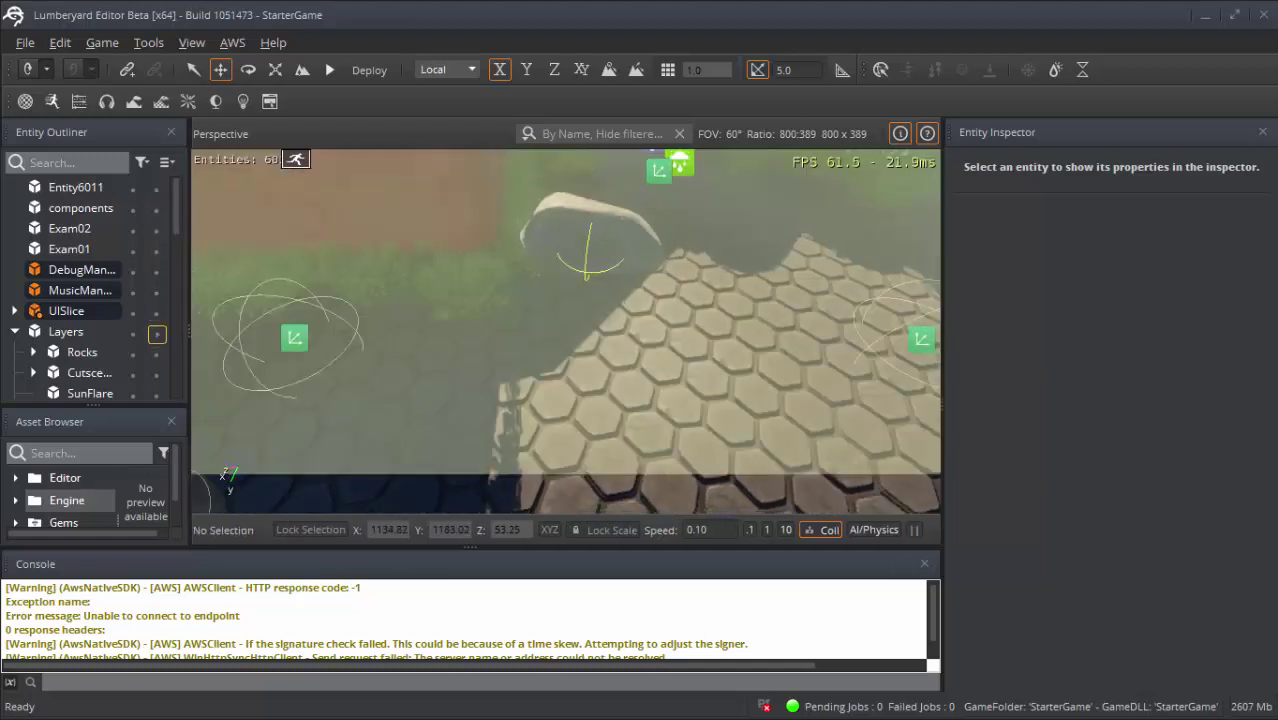
- Delete the Mesh Collider component from the rock entity
click(600, 245)
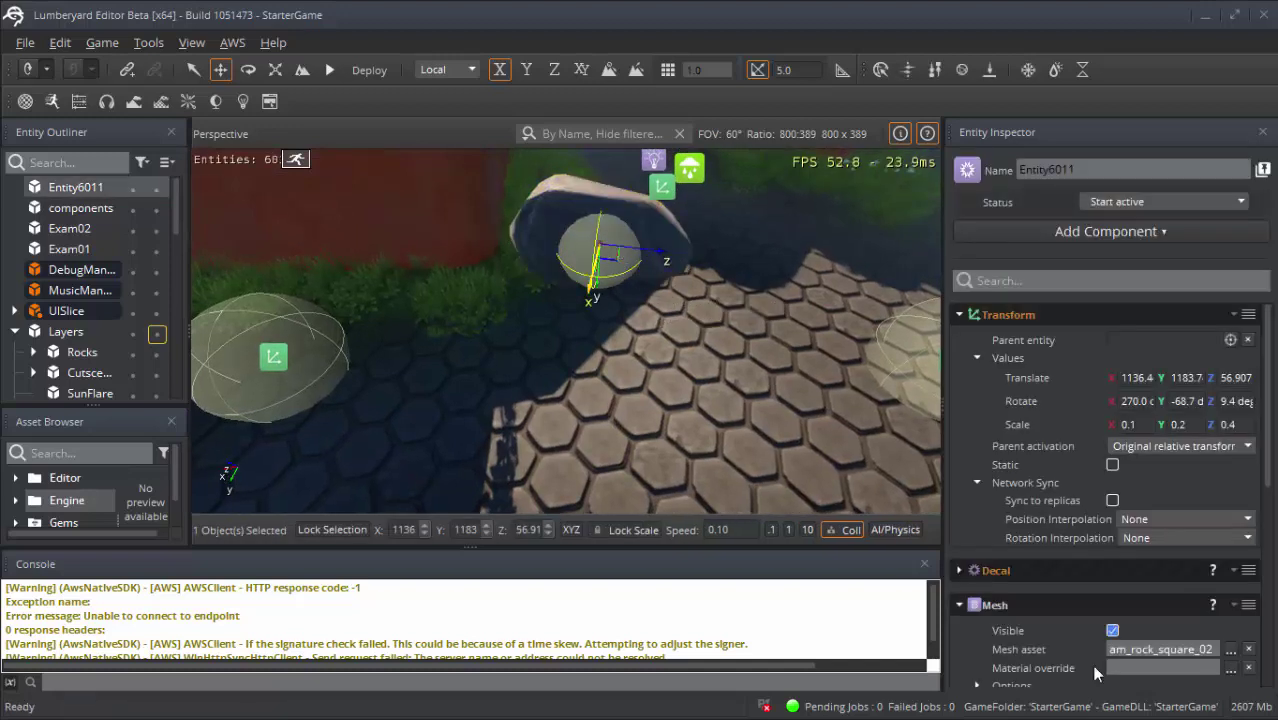
scroll(1140, 549, down, 5)
scroll(1145, 559, down, 1)
right_click(1068, 562)
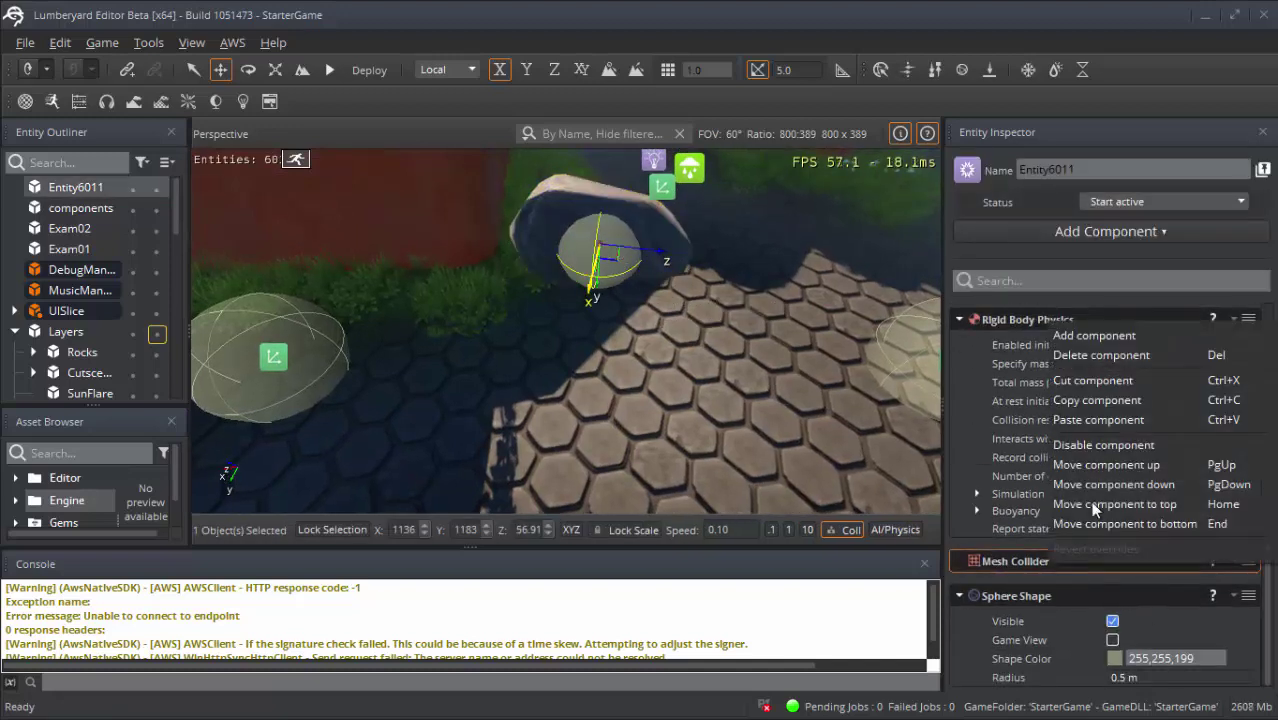
click(1073, 357)
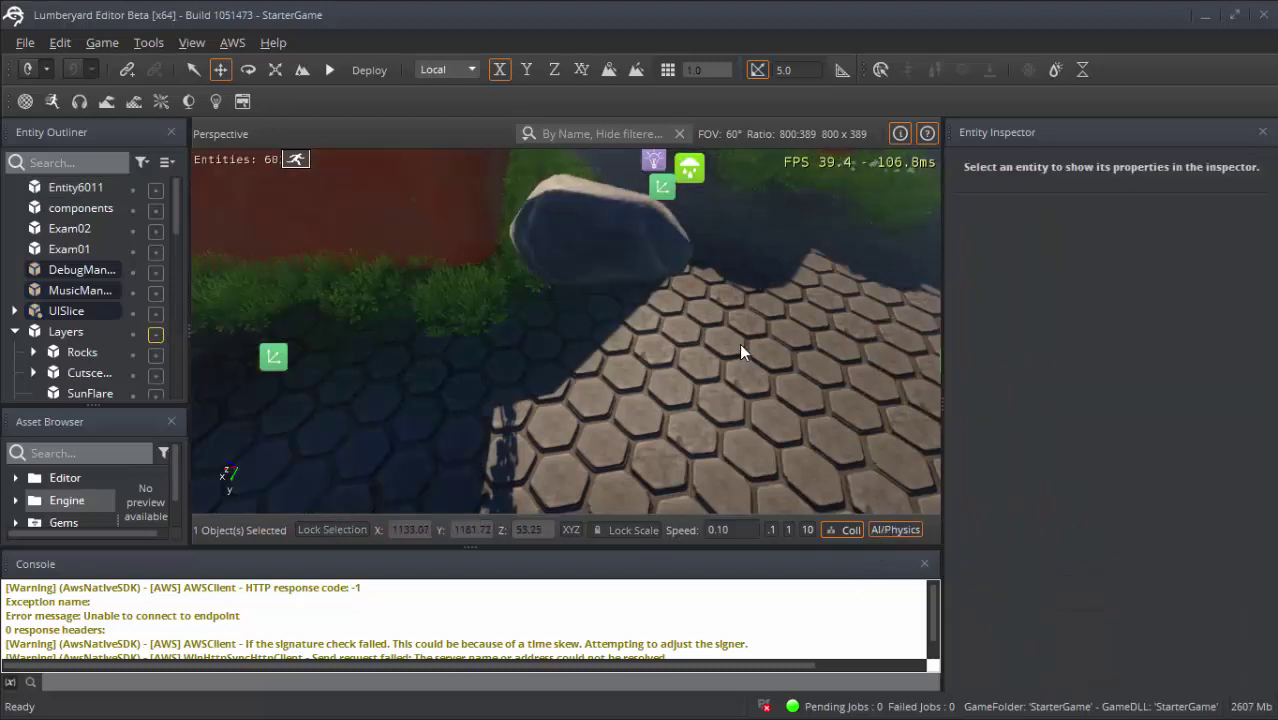
- Stop the physics simulation and reselect Entity6011 to review its remaining components
click(880, 529)
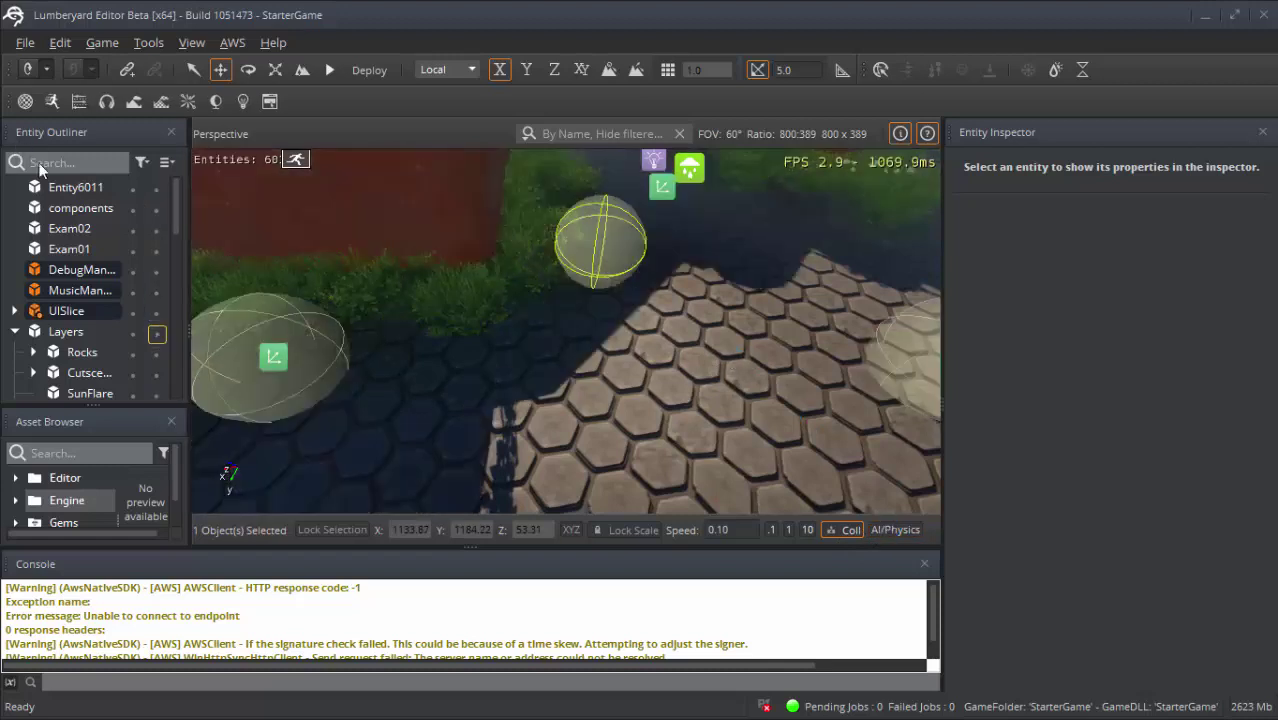
click(75, 190)
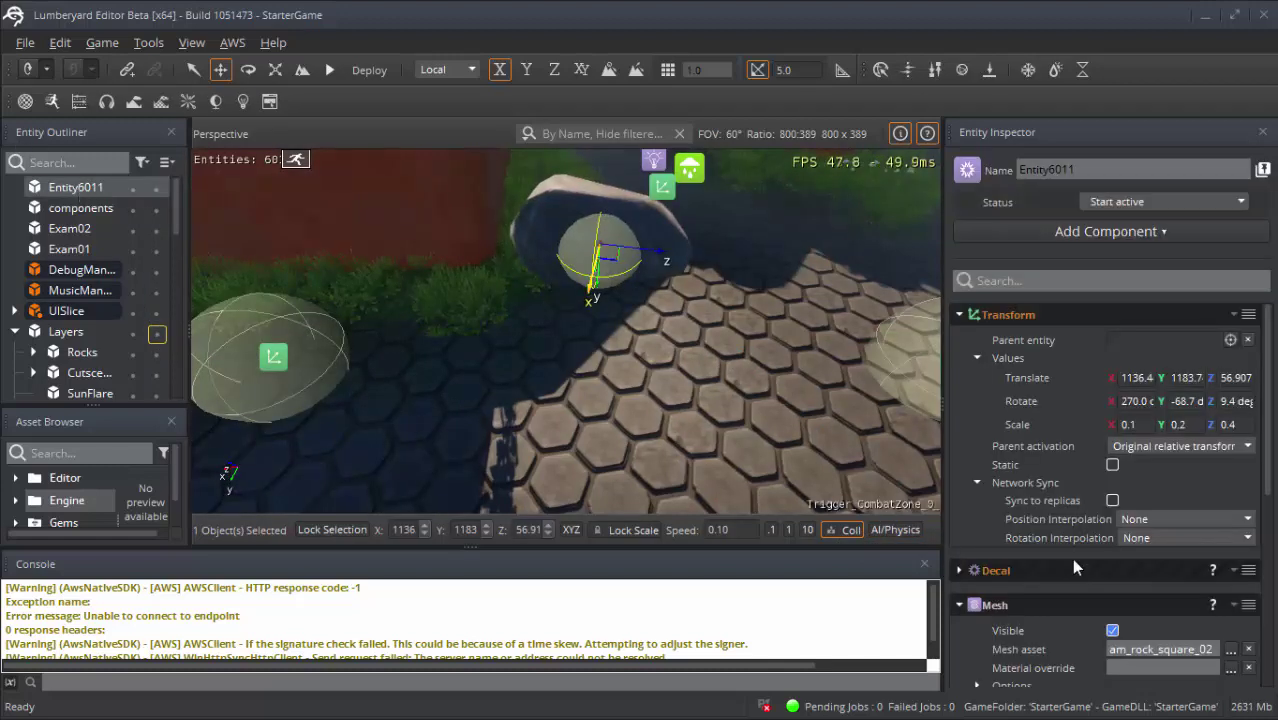
scroll(1137, 482, down, 5)
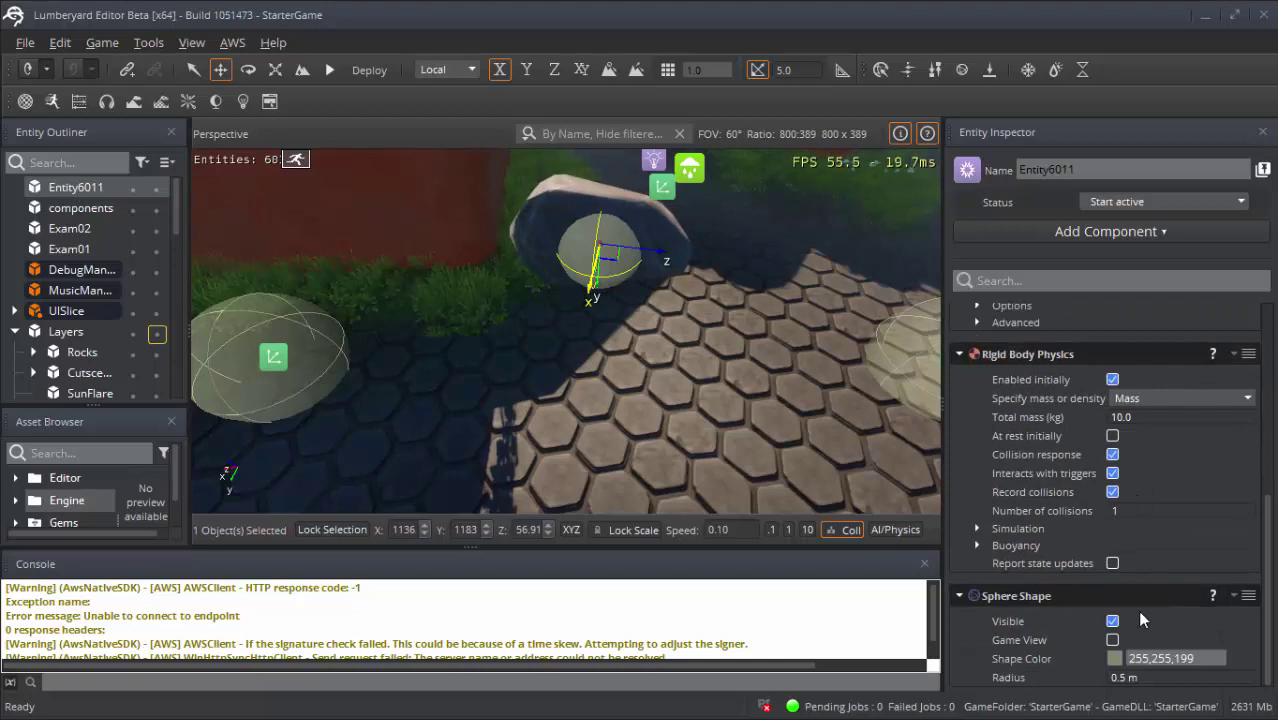
scroll(1128, 600, up, 2)
scroll(1128, 600, down, 2)
scroll(1127, 598, up, 2)
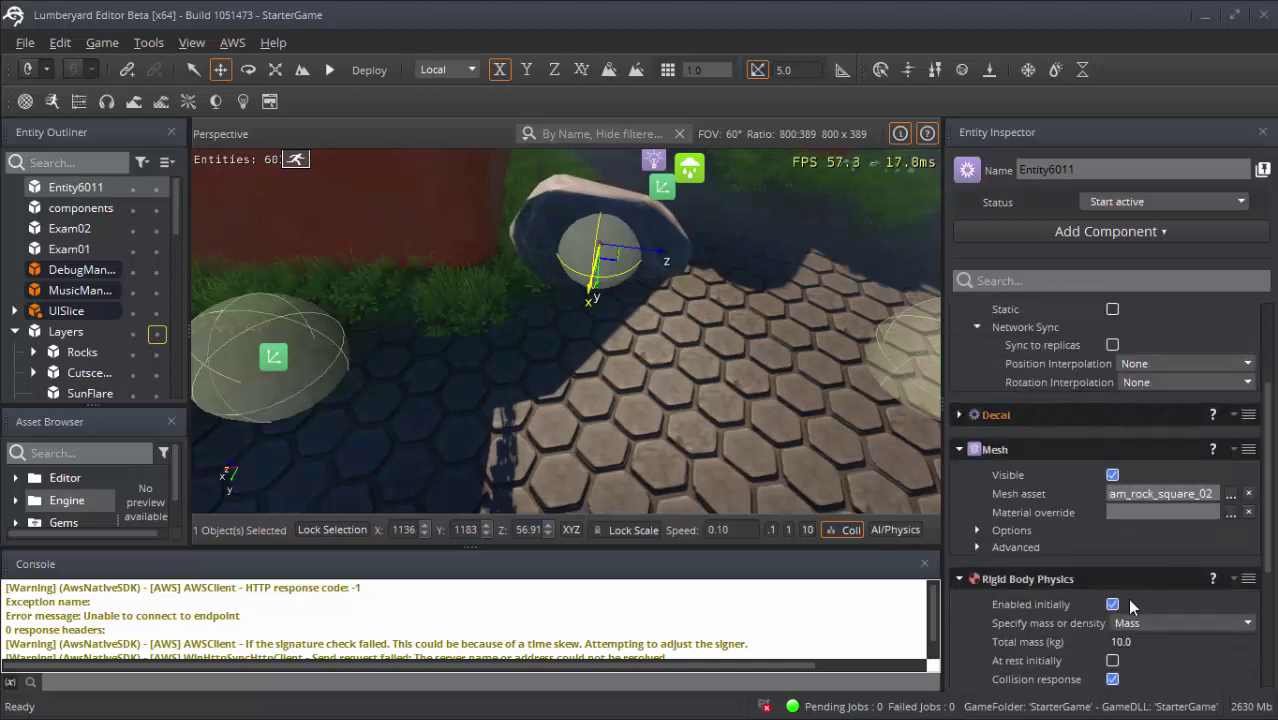
scroll(1127, 598, up, 1)
scroll(1127, 598, down, 1)
scroll(1127, 598, down, 2)
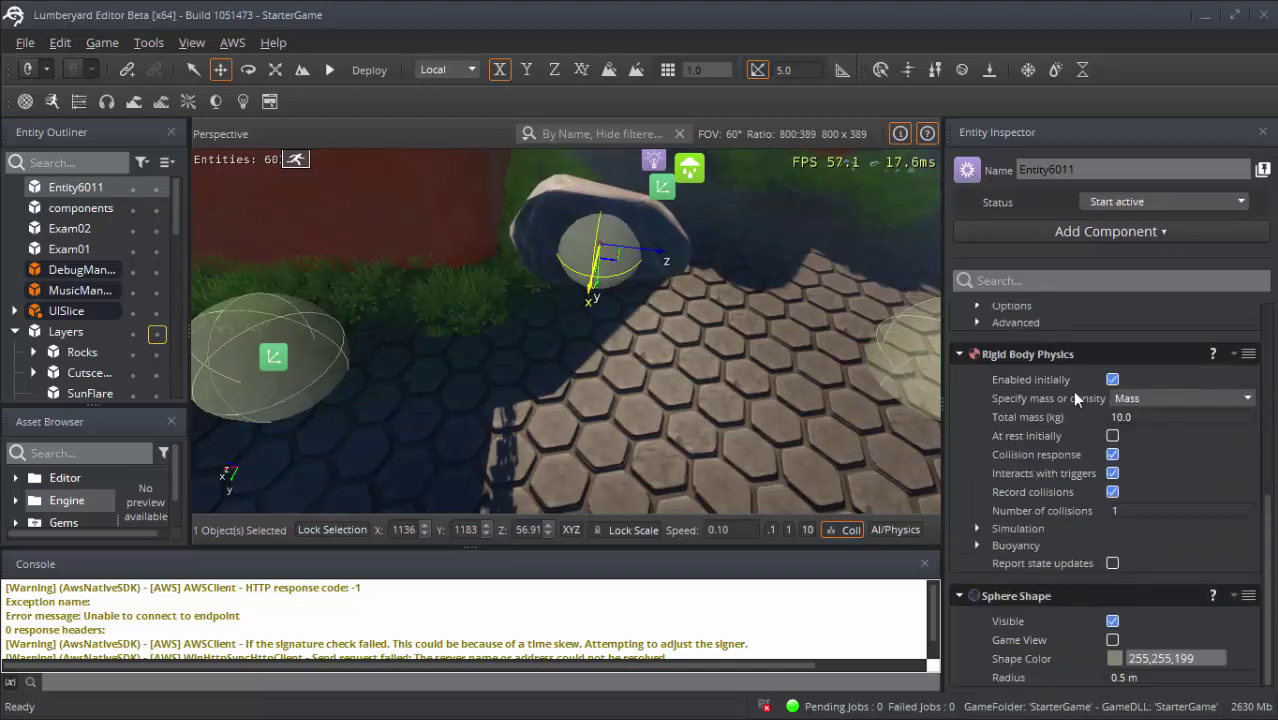
- Add a Primitive Collider via the 'pri' search, leaving its Surface Type blank
click(1051, 238)
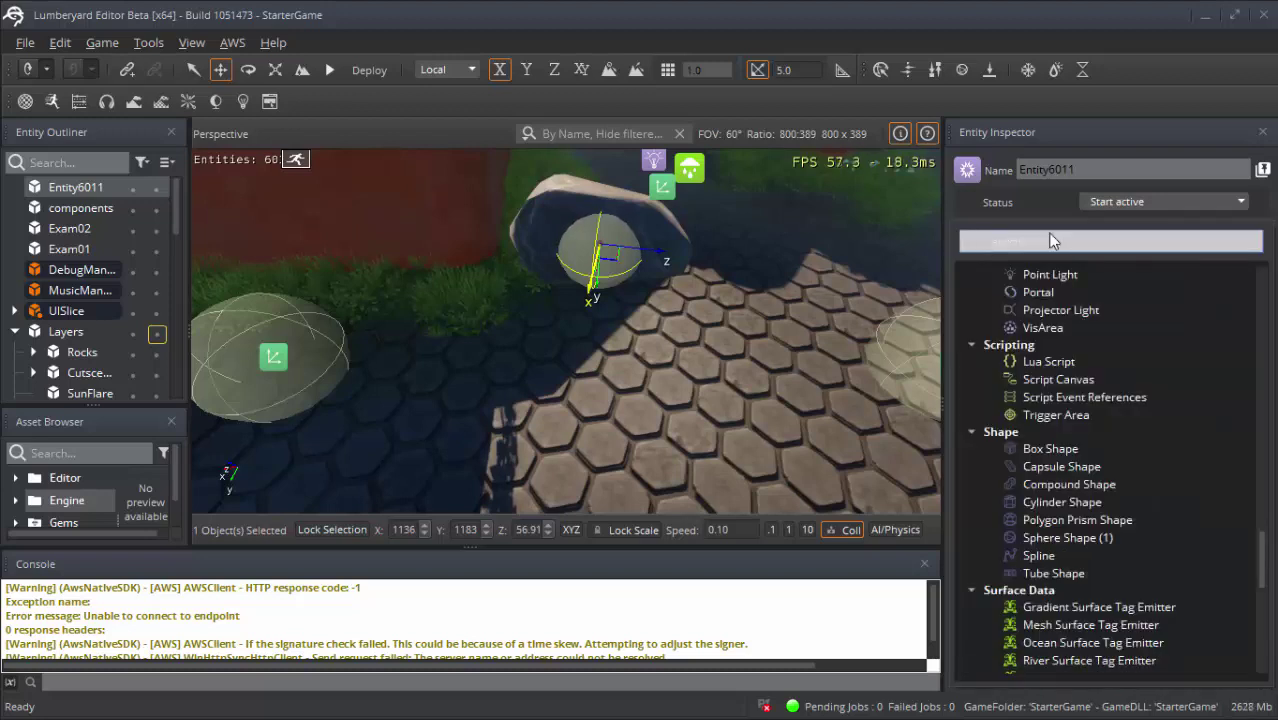
text(pri)
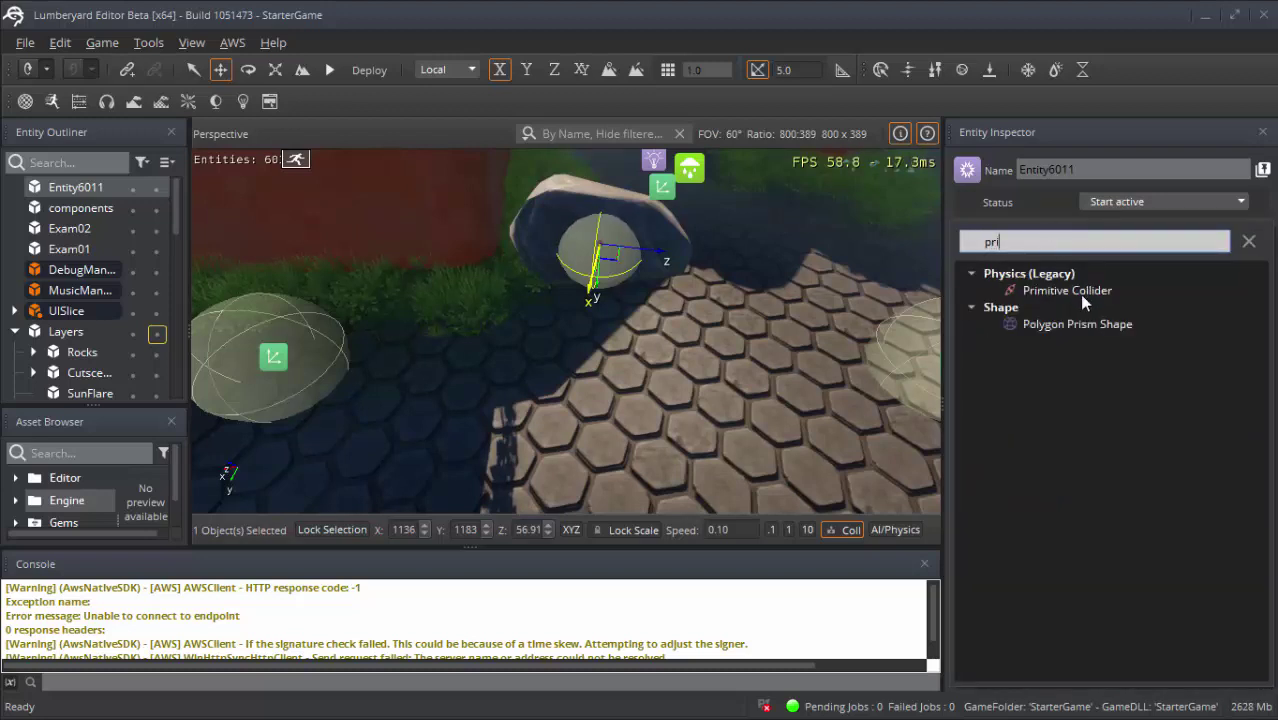
click(1087, 292)
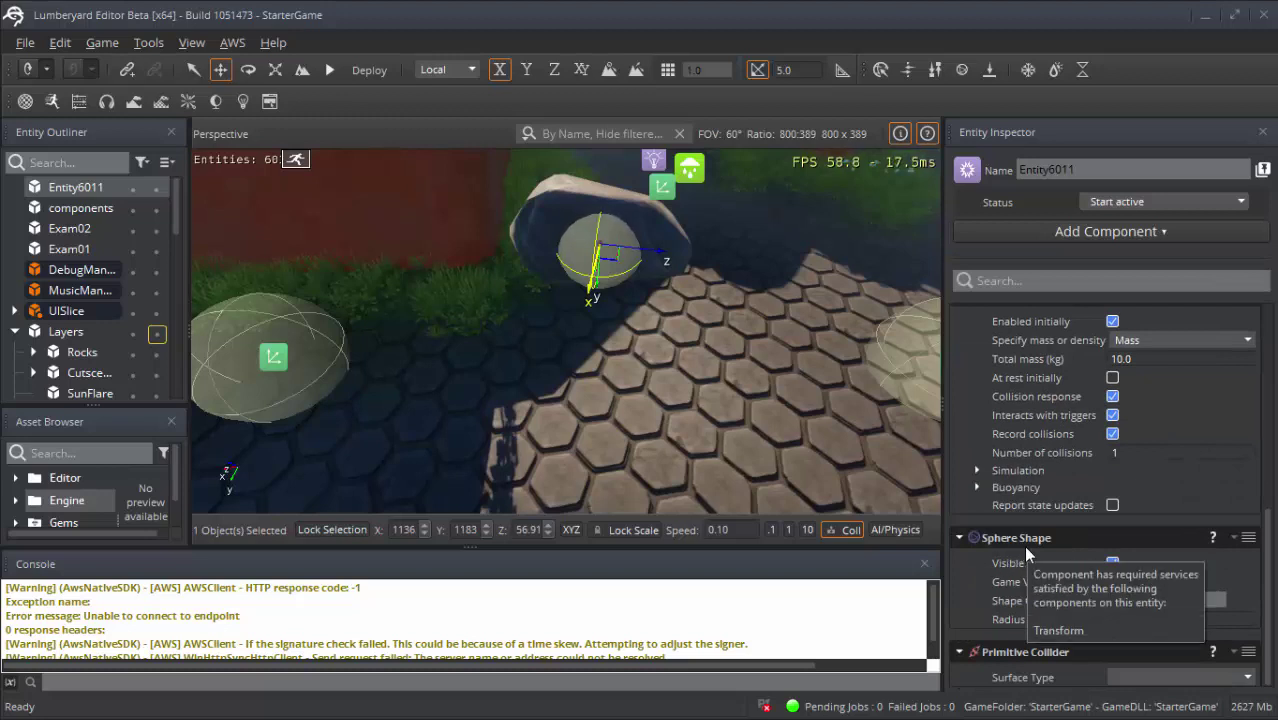
click(1176, 678)
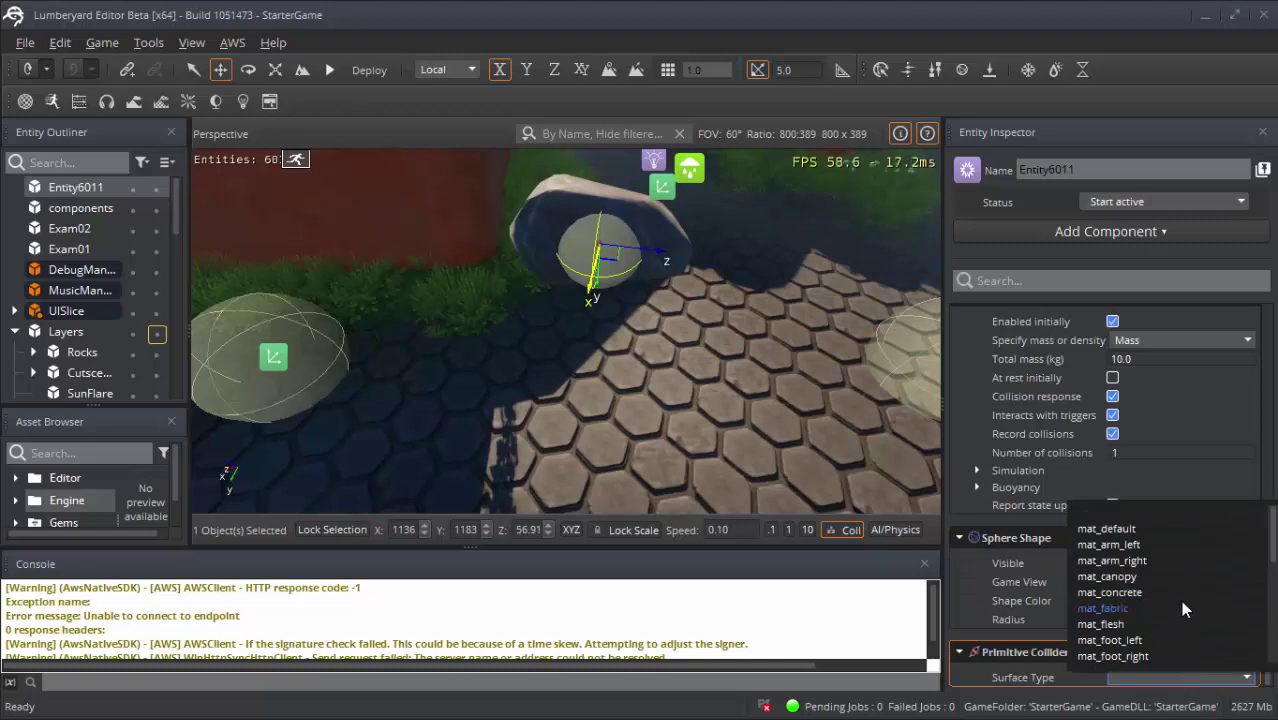
click(1089, 512)
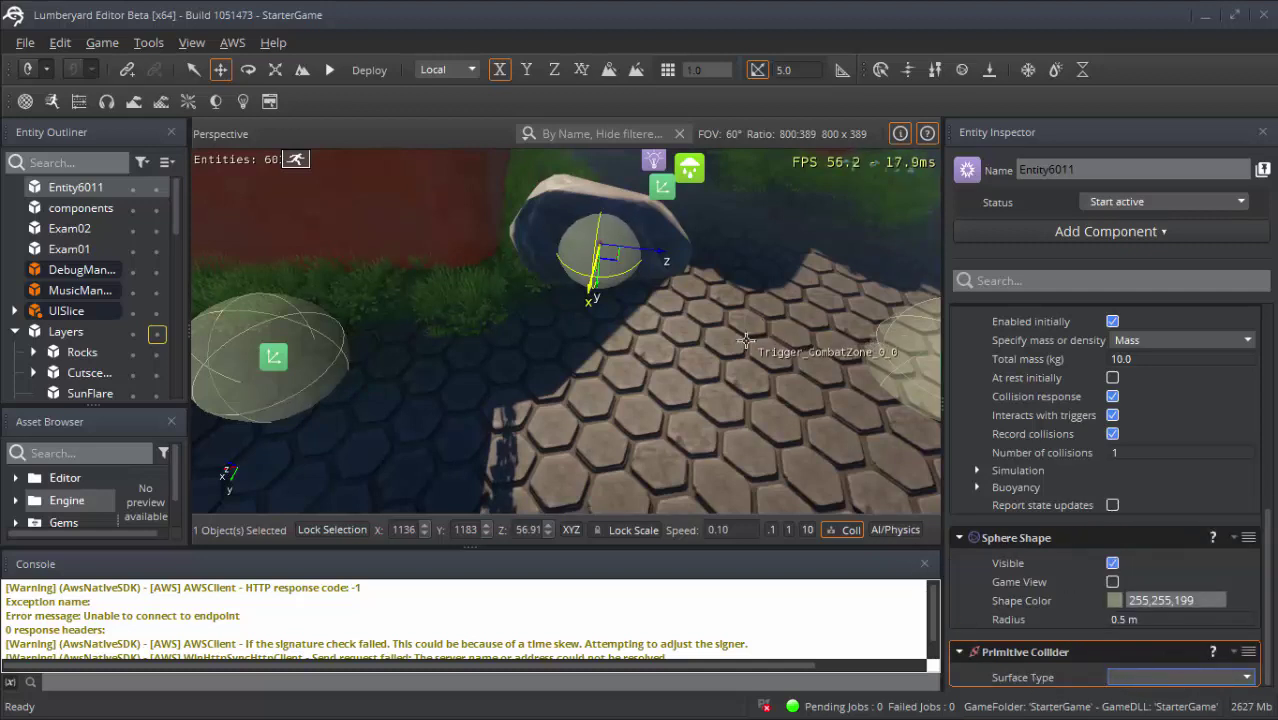
- Test the Primitive Collider by toggling physics on, off, then on with Ctrl+P; select the rock's sphere
click(878, 530)
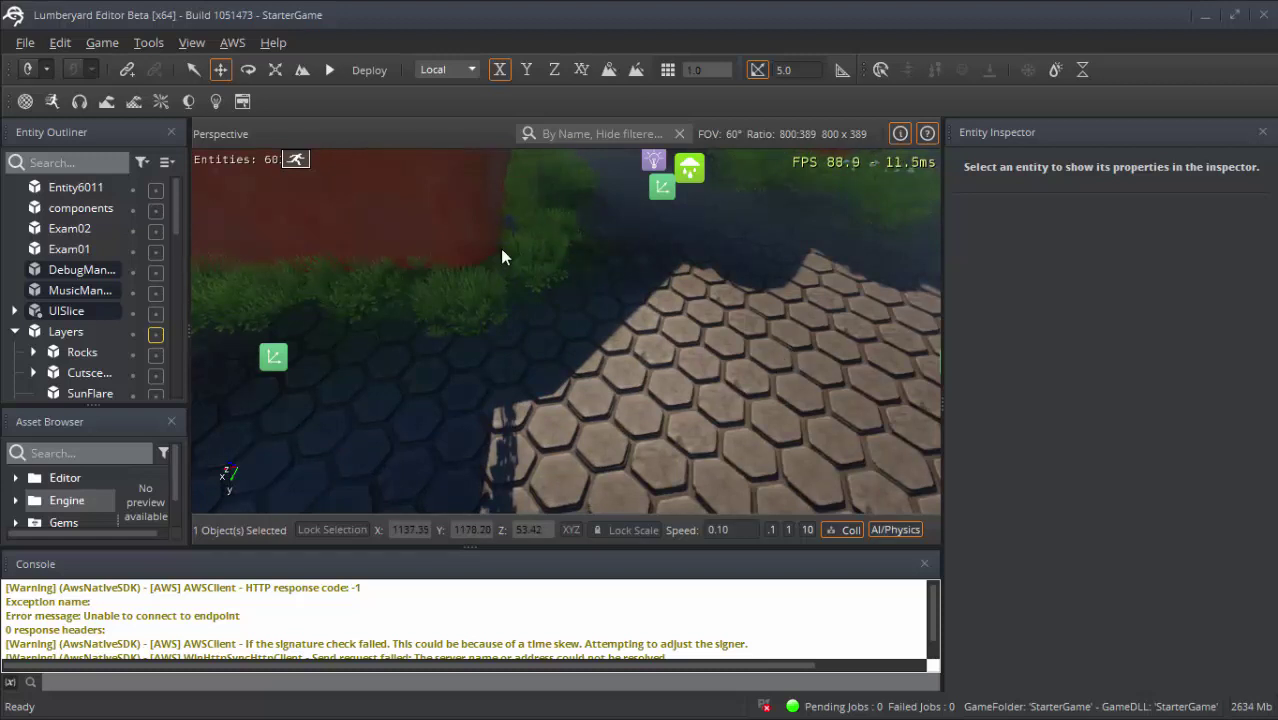
click(895, 530)
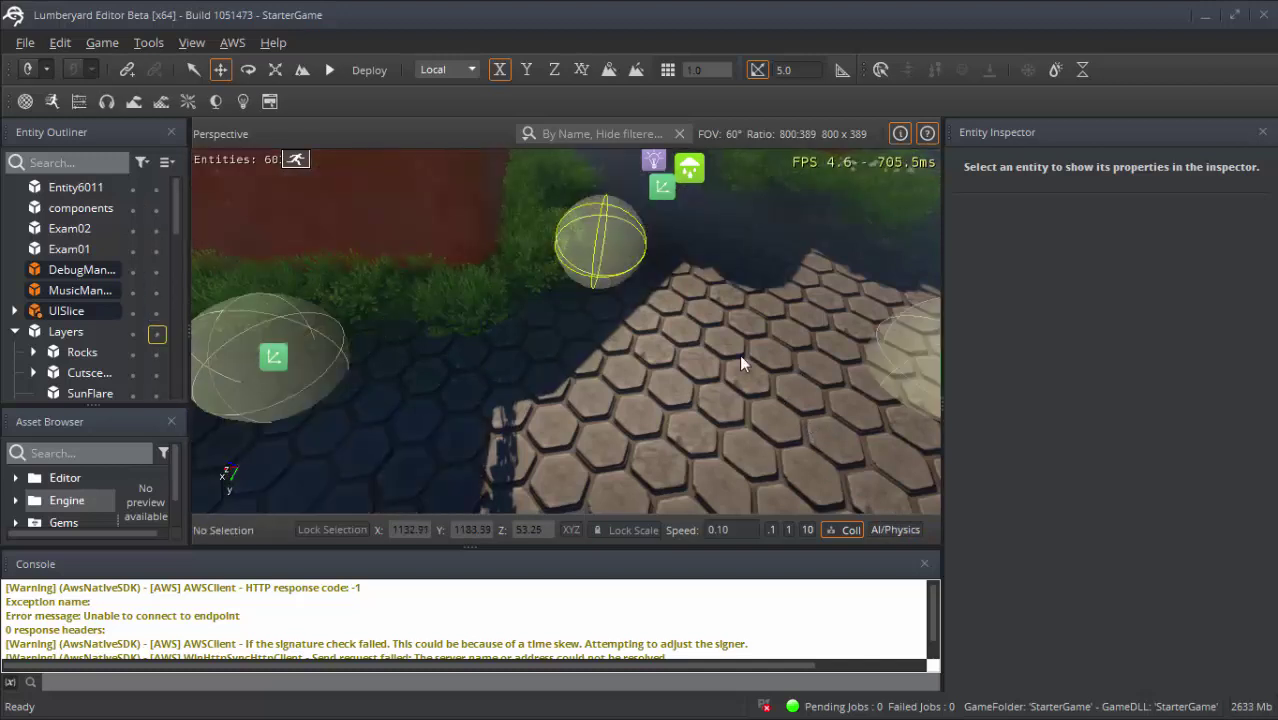
key(ctrl+p)
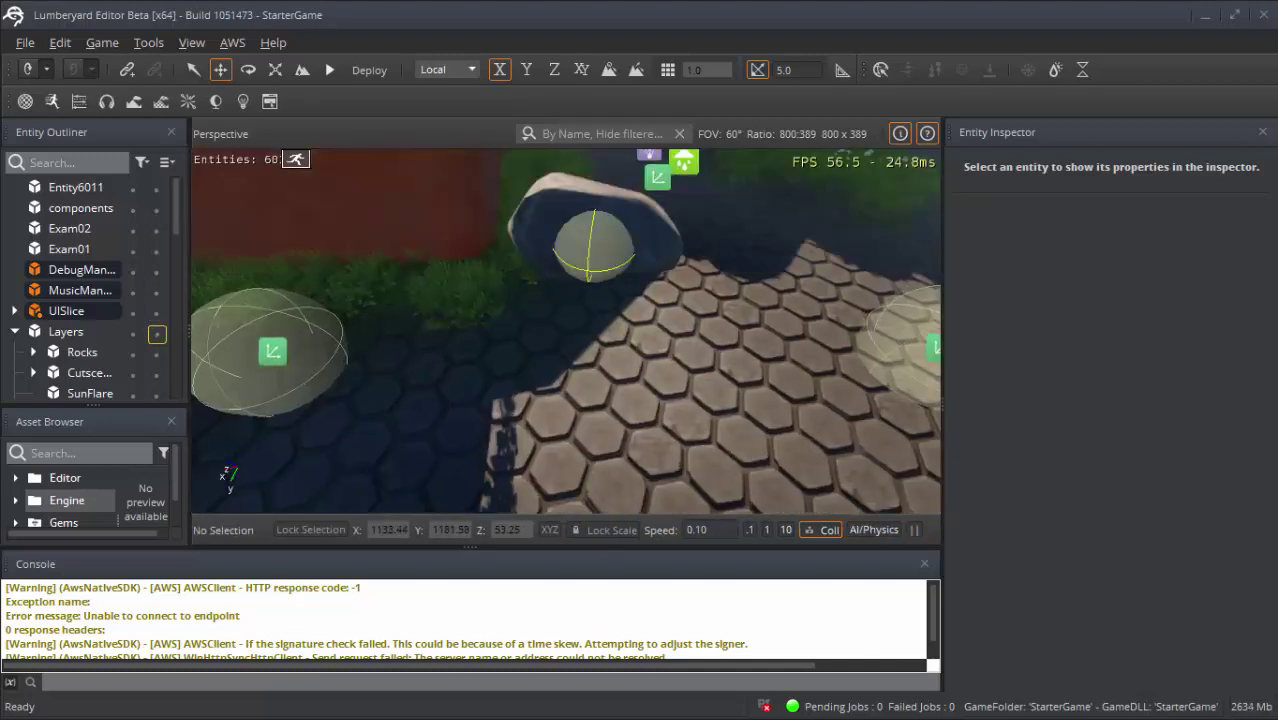
click(594, 216)
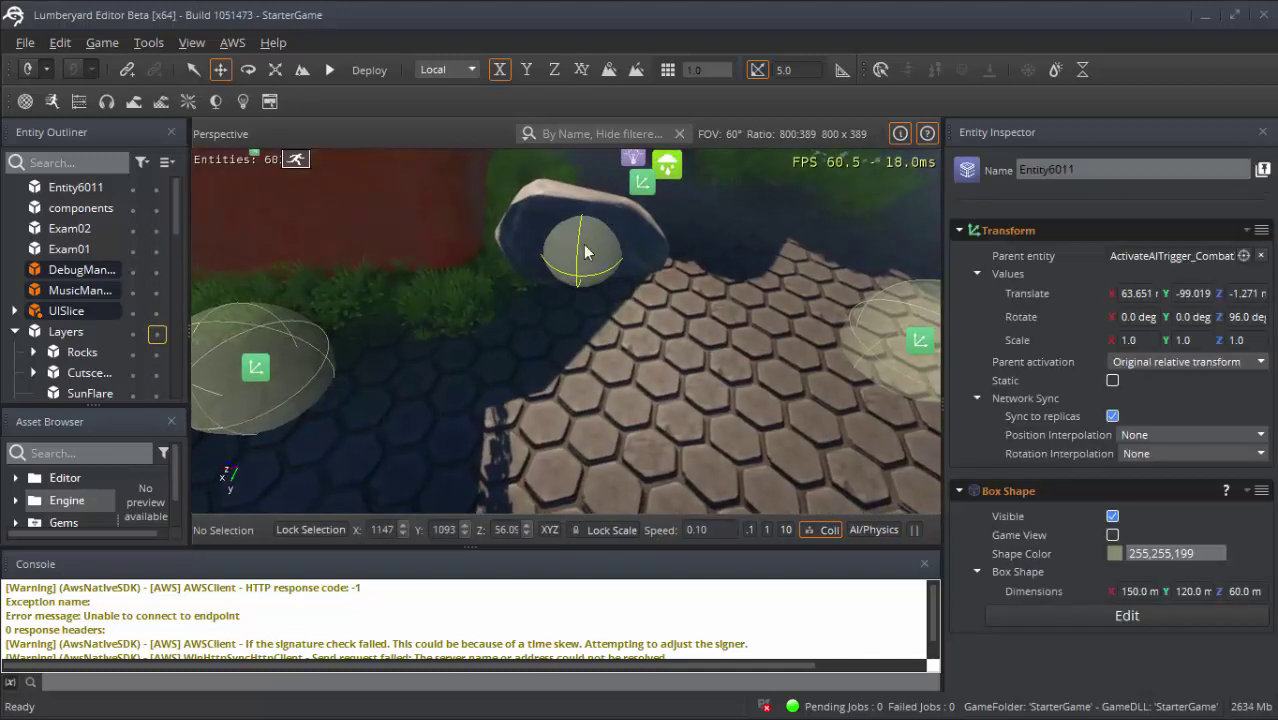
- Reselect Entity6011 in the Entity Outliner and look through its Inspector components
right_click(570, 226)
click(586, 20)
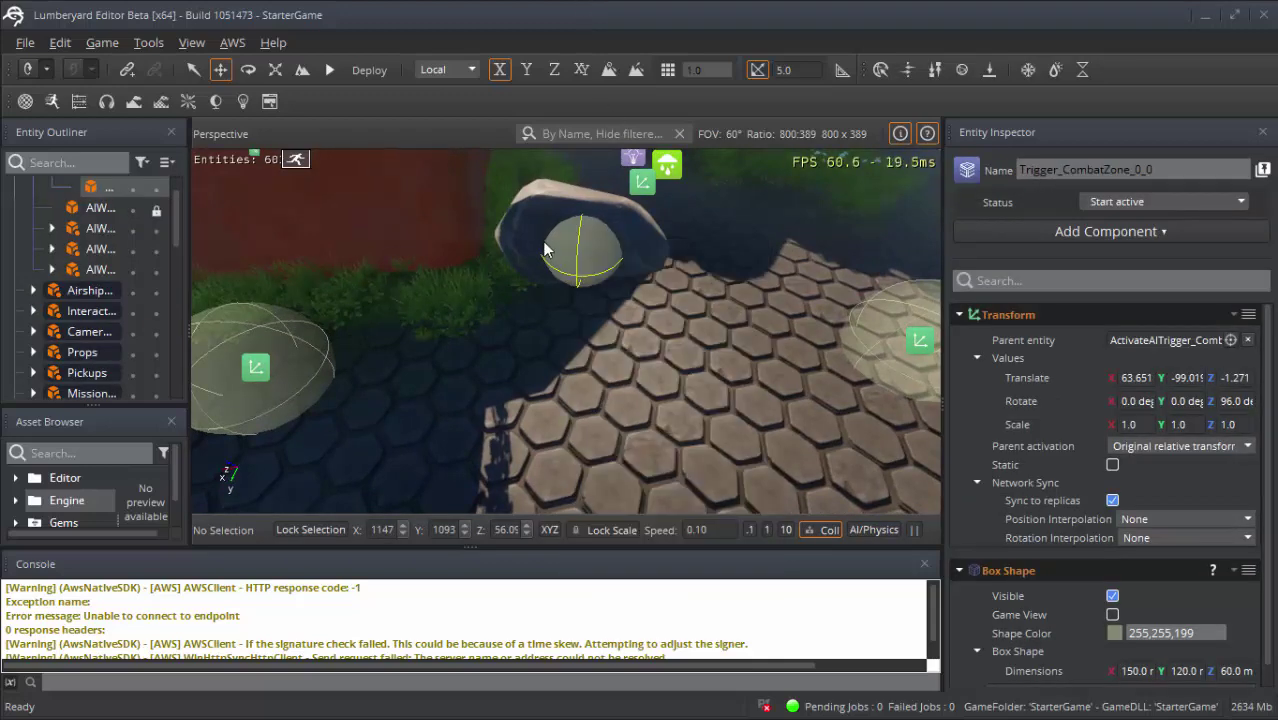
drag(179, 225, 179, 206)
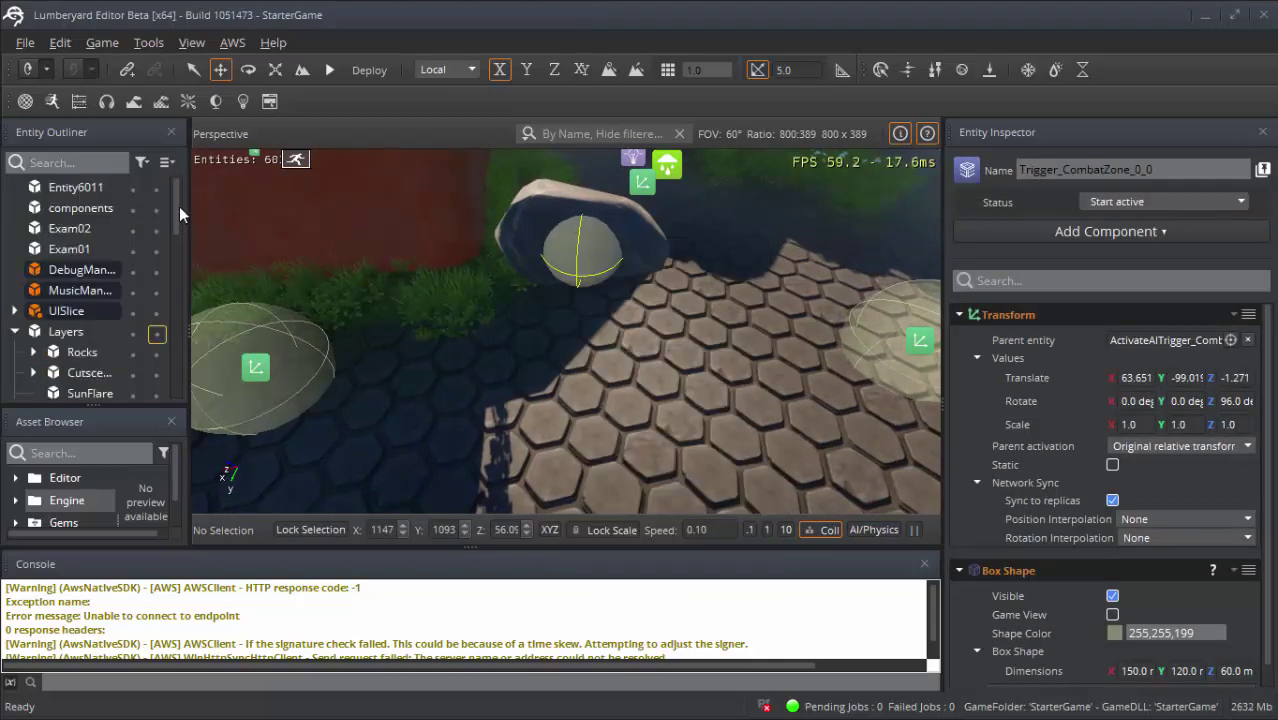
click(84, 190)
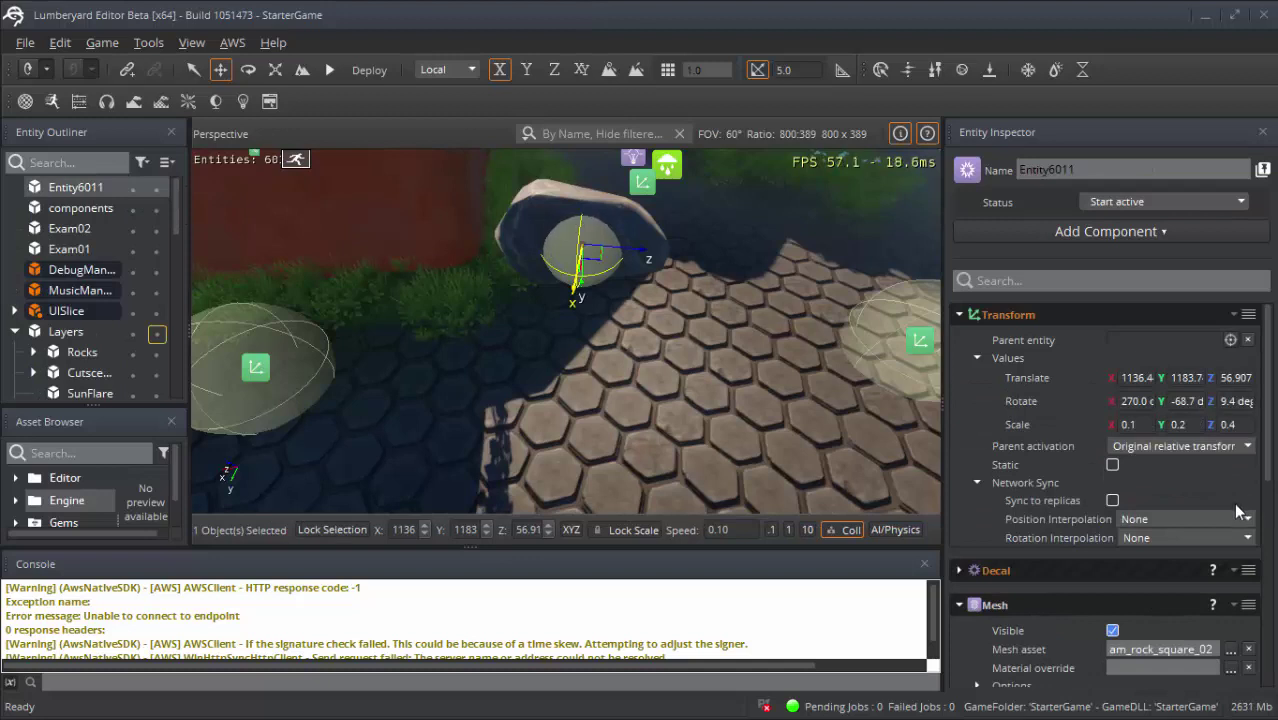
scroll(1233, 504, down, 5)
scroll(1233, 504, down, 1)
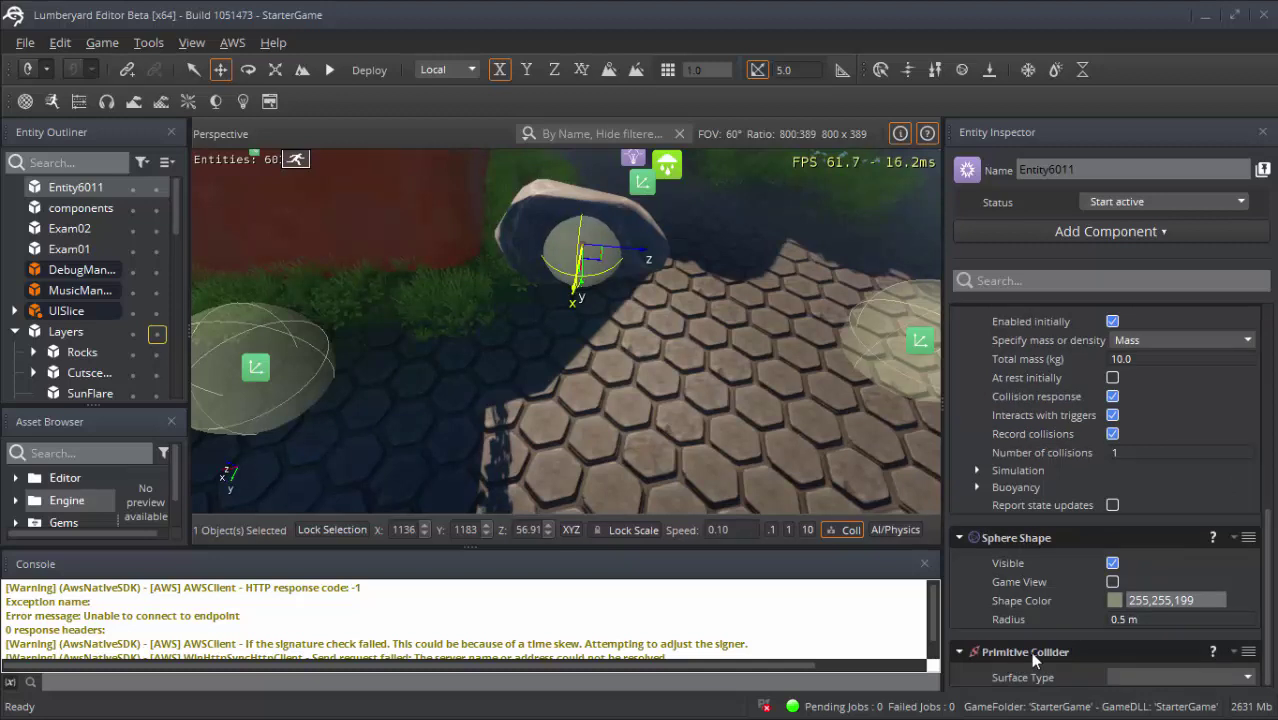
scroll(1038, 611, up, 2)
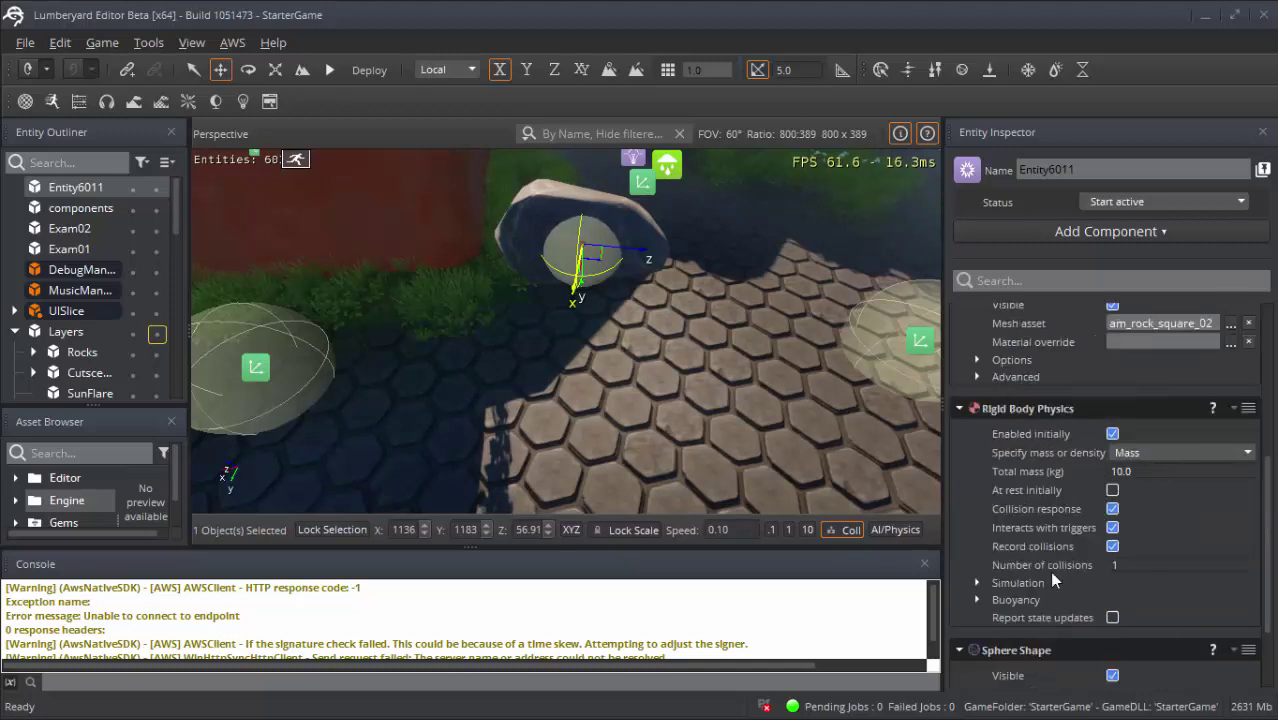
scroll(1055, 587, down, 1)
scroll(1055, 587, down, 1)
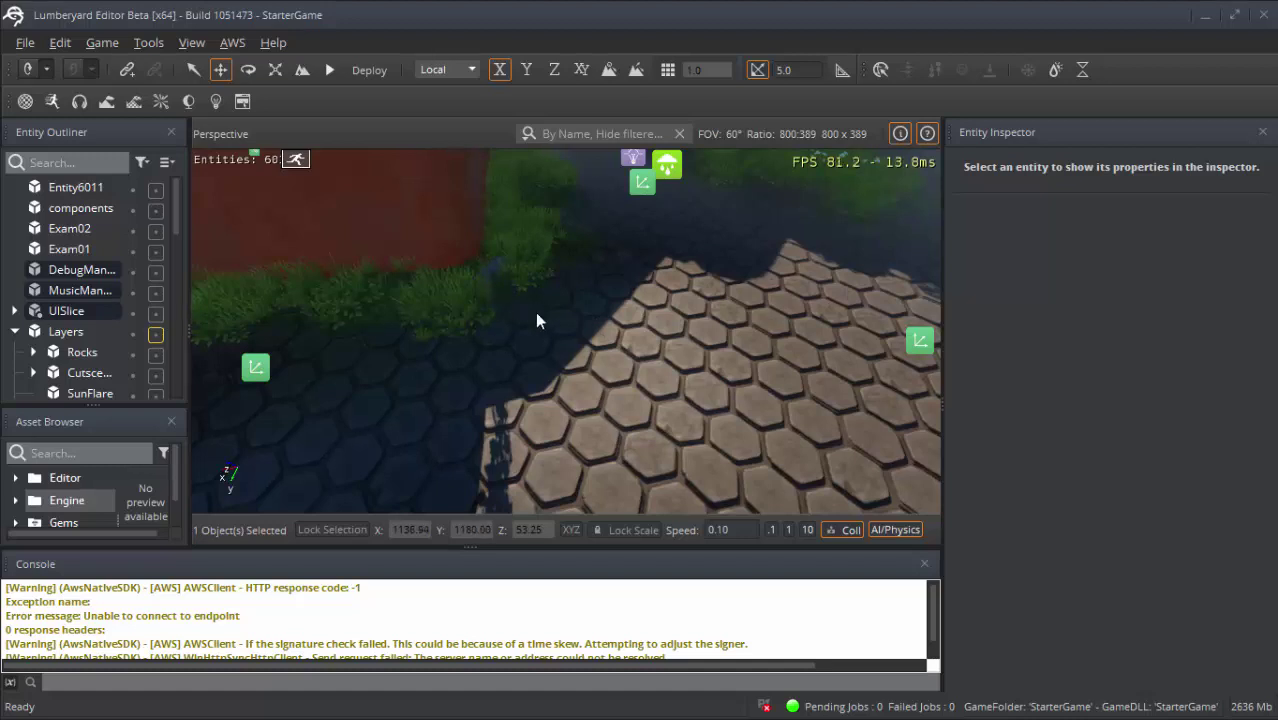
- Stop the simulation and reselect Entity6011 to show its Rigid Body Physics settings
click(894, 533)
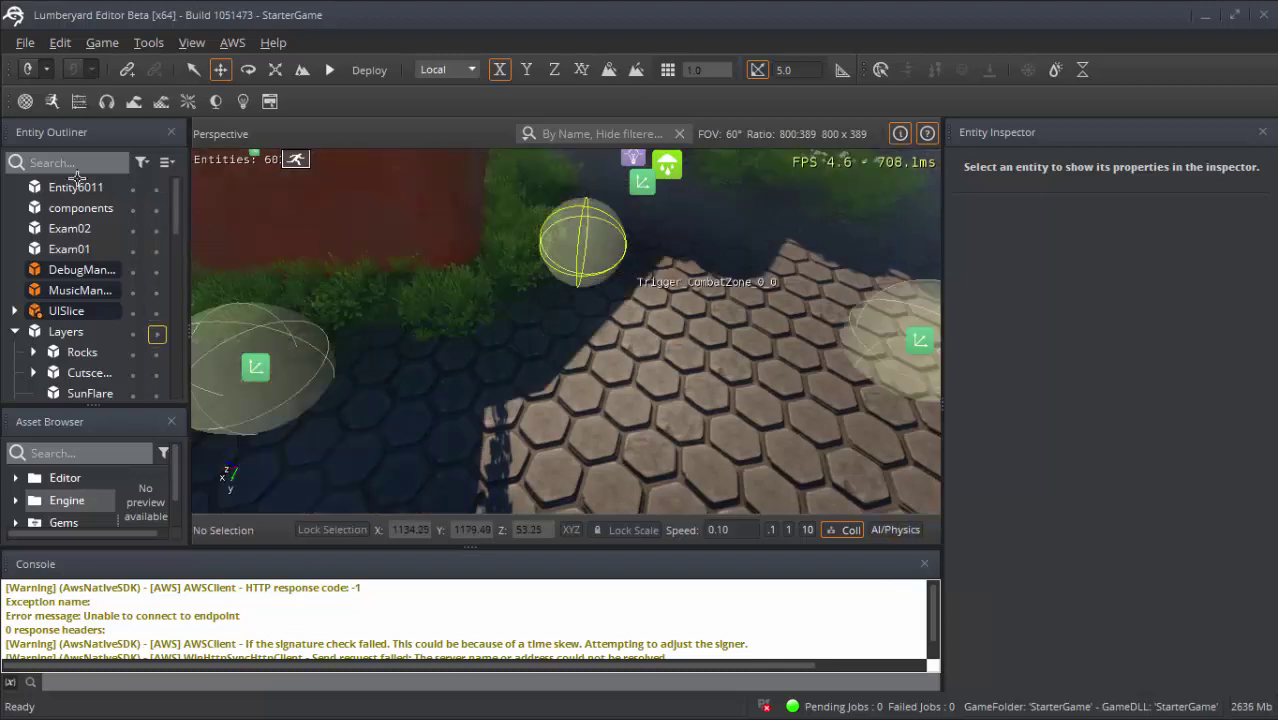
click(75, 187)
- Disable the rock's Mesh component so only its sphere outline remains
scroll(1151, 499, down, 5)
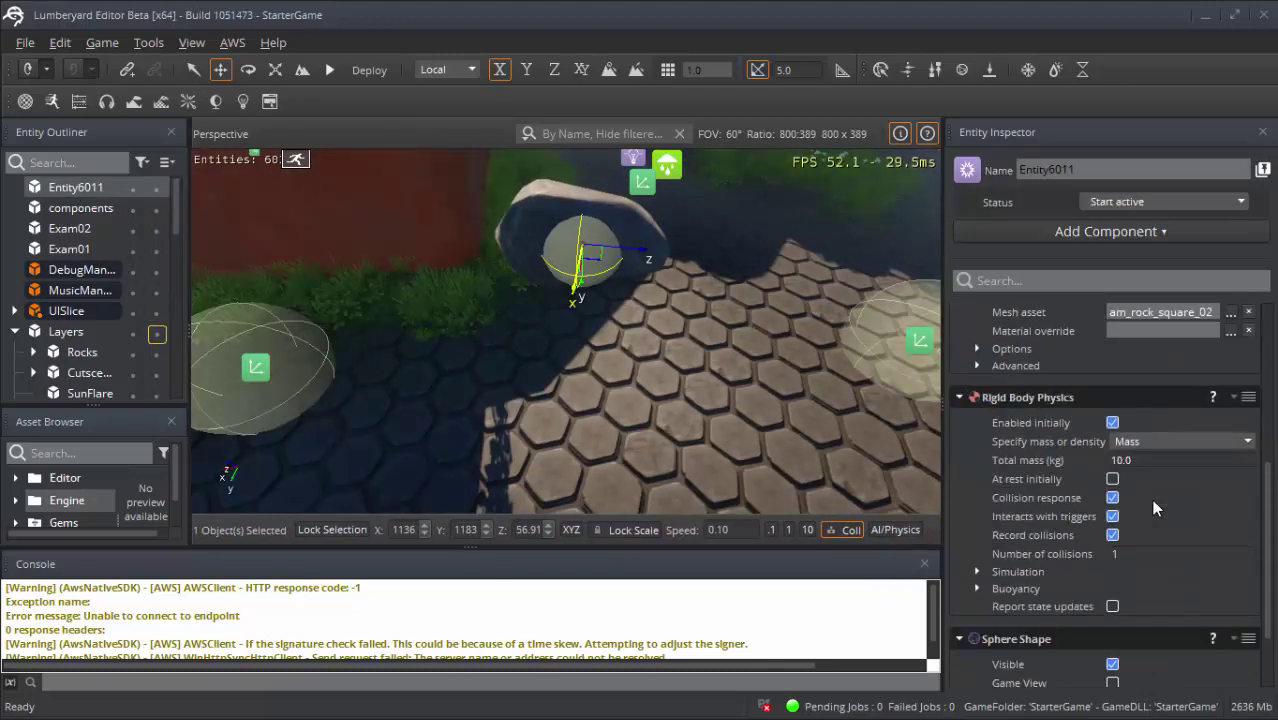
scroll(1151, 499, up, 2)
scroll(1000, 367, up, 2)
right_click(1002, 380)
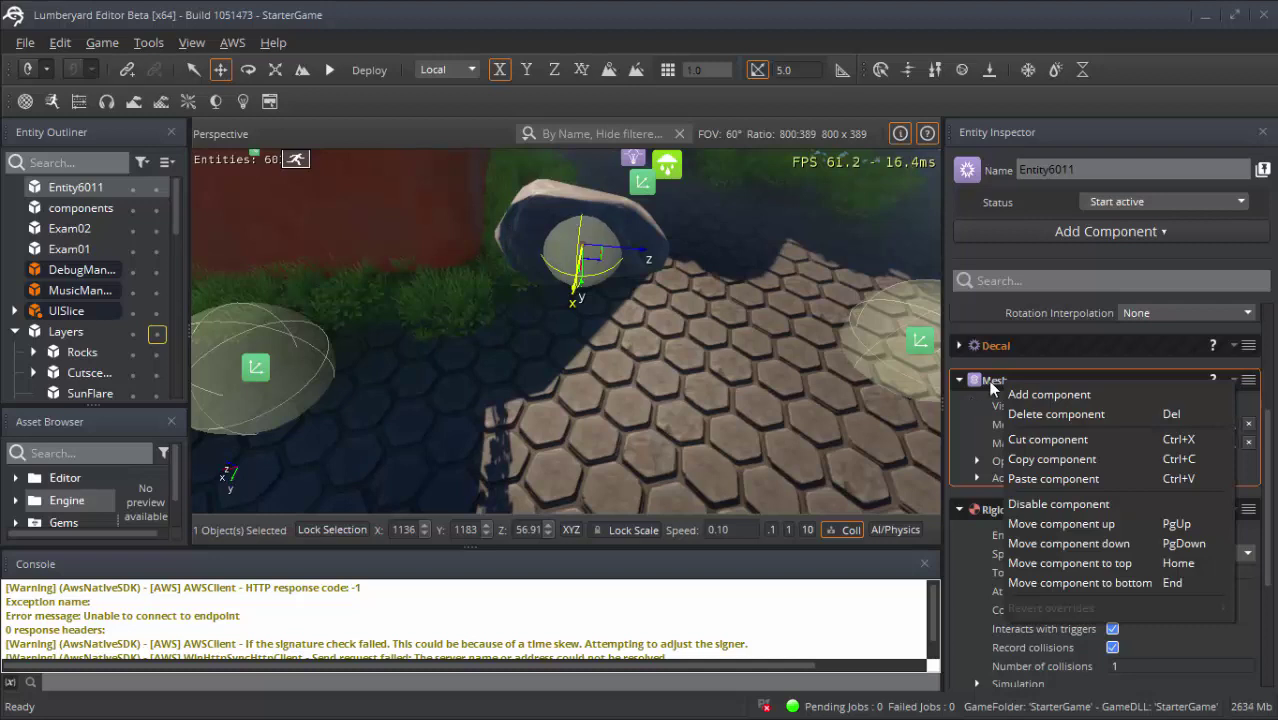
click(1015, 381)
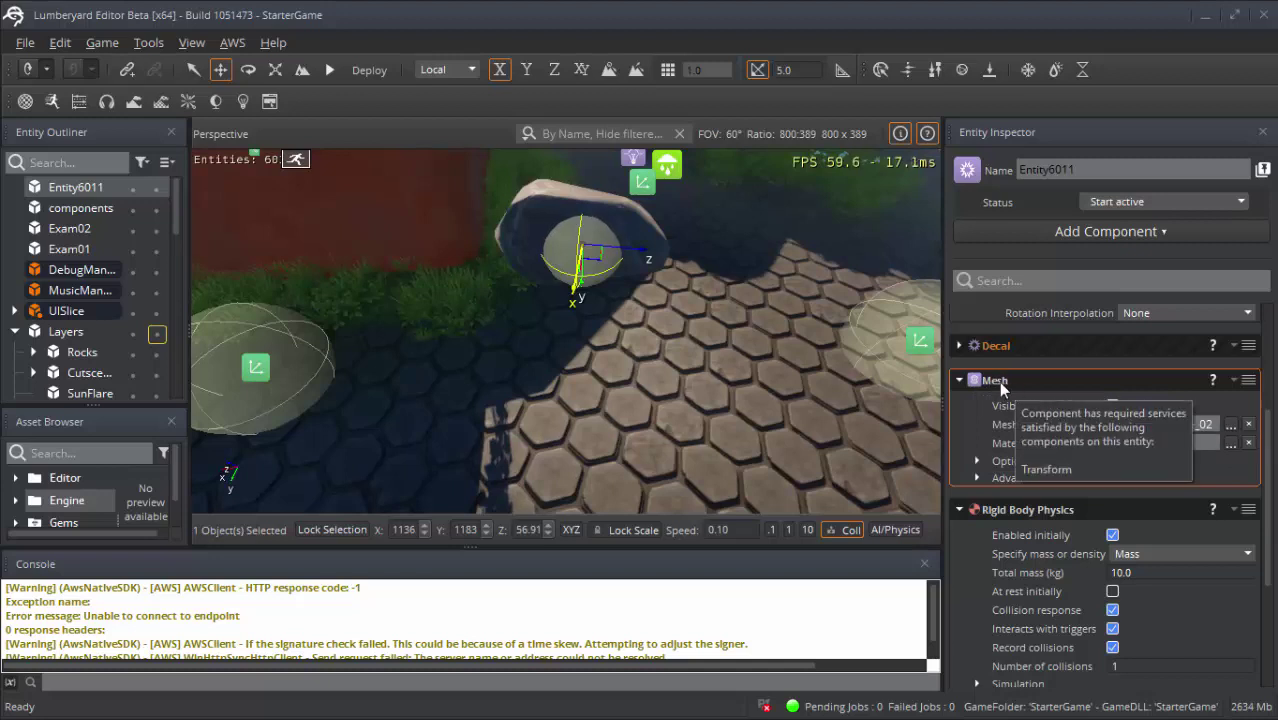
right_click(996, 379)
click(997, 384)
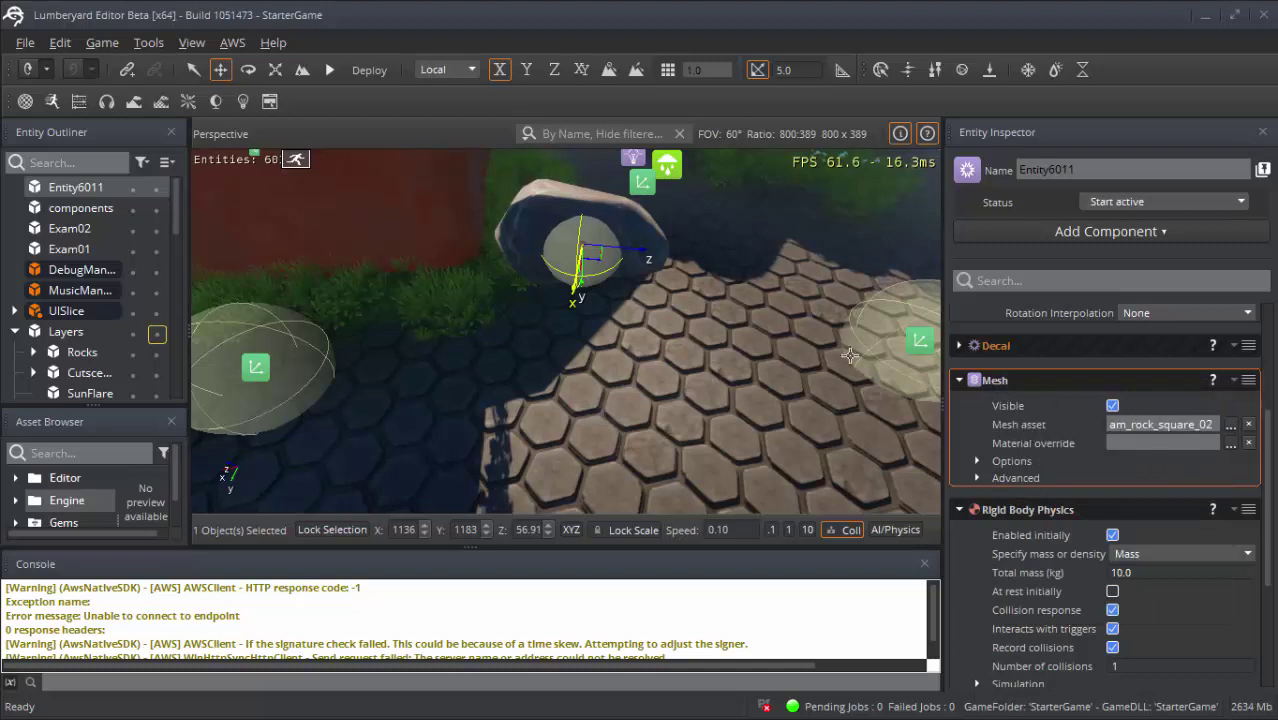
right_click(997, 378)
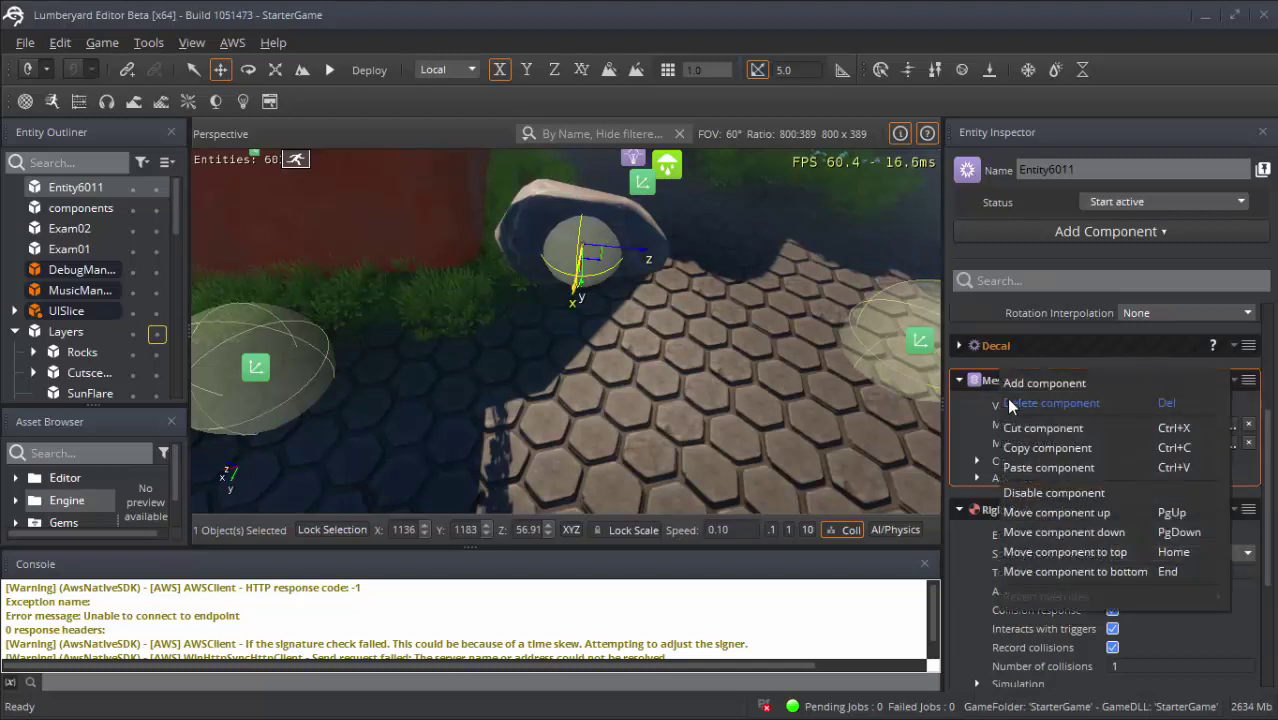
click(1054, 492)
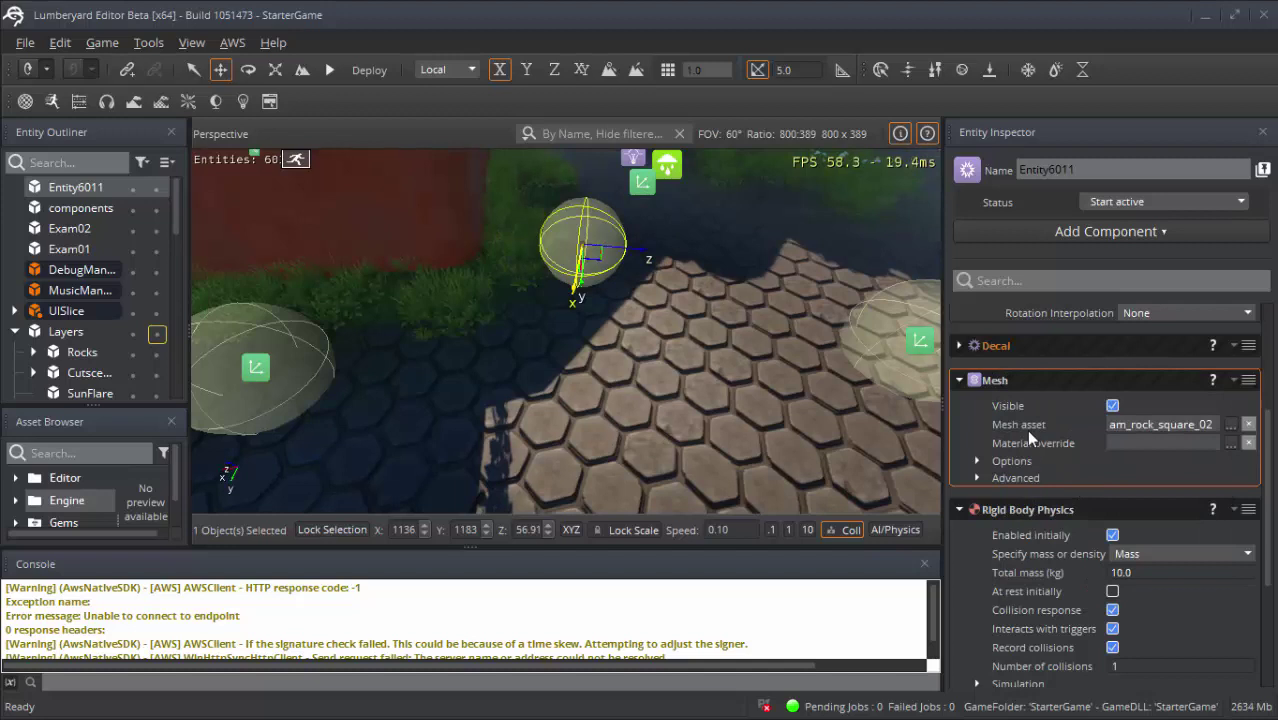
- Open the Rigid Body Physics context menu and close it without changes
scroll(1029, 465, down, 1)
right_click(1028, 451)
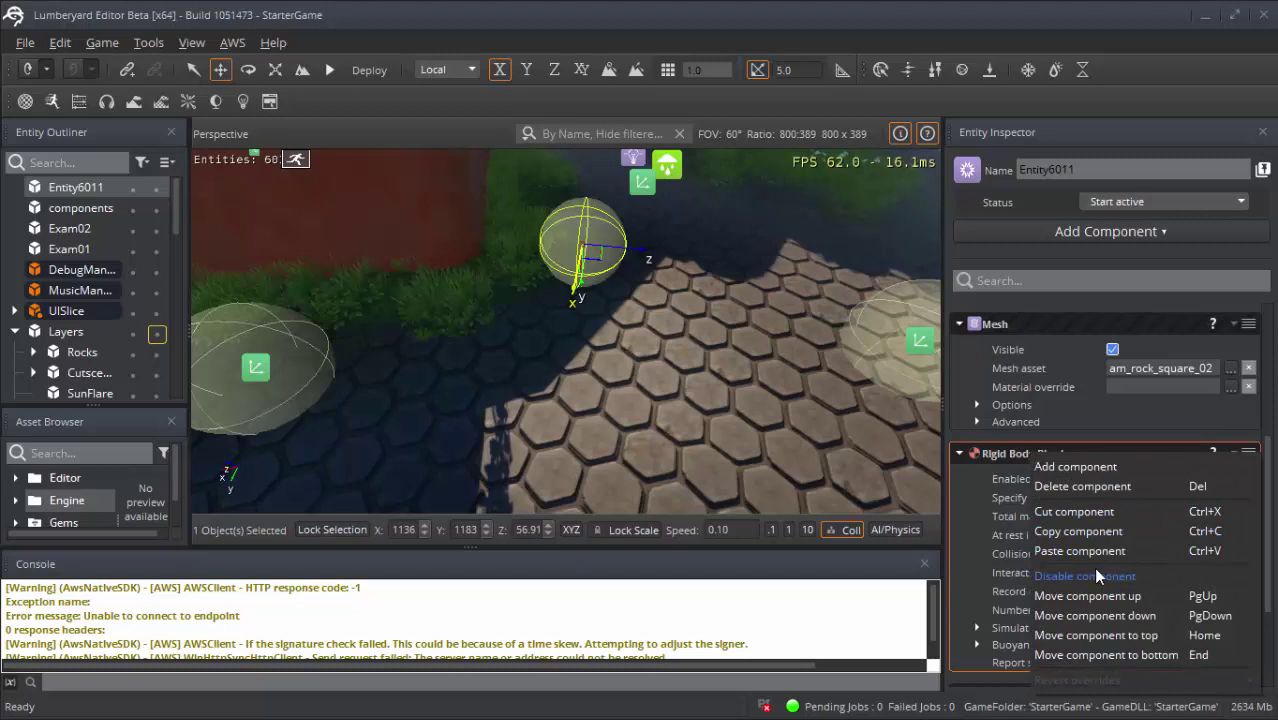
click(995, 457)
- Expand the rigid body's Simulation and Buoyancy settings and switch mass specification to Density
scroll(1024, 572, down, 2)
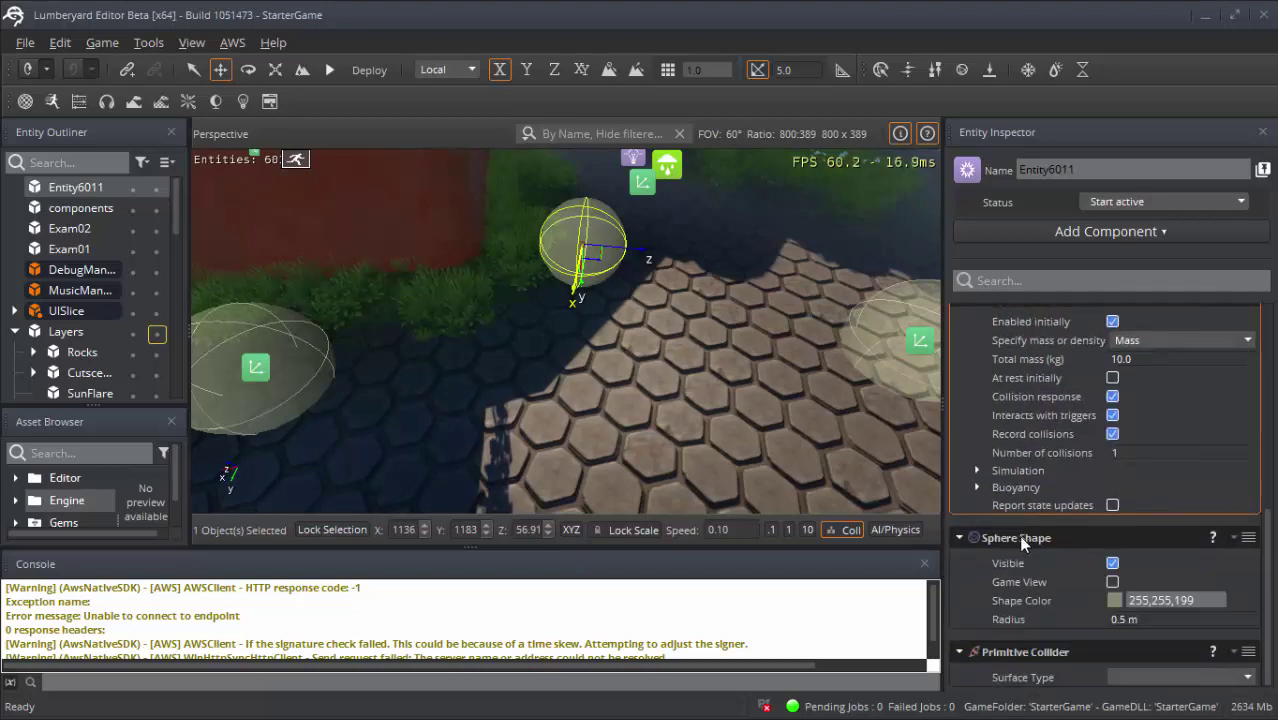
click(976, 527)
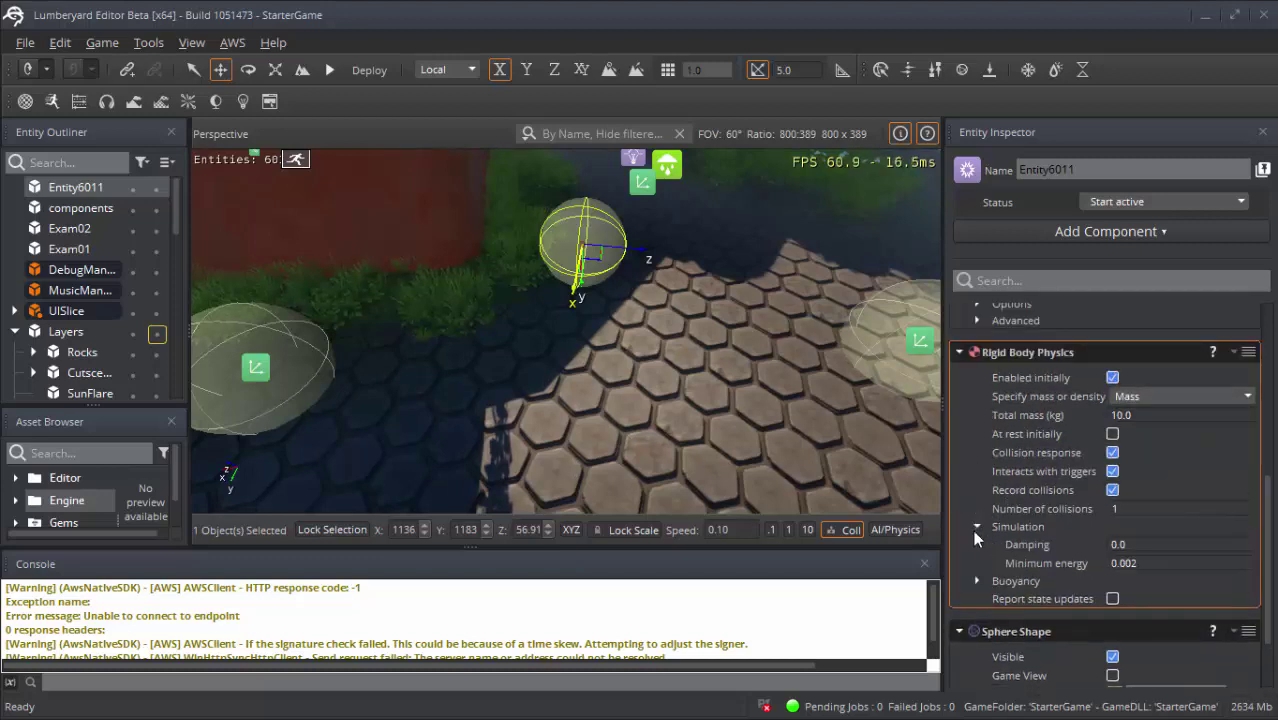
click(976, 581)
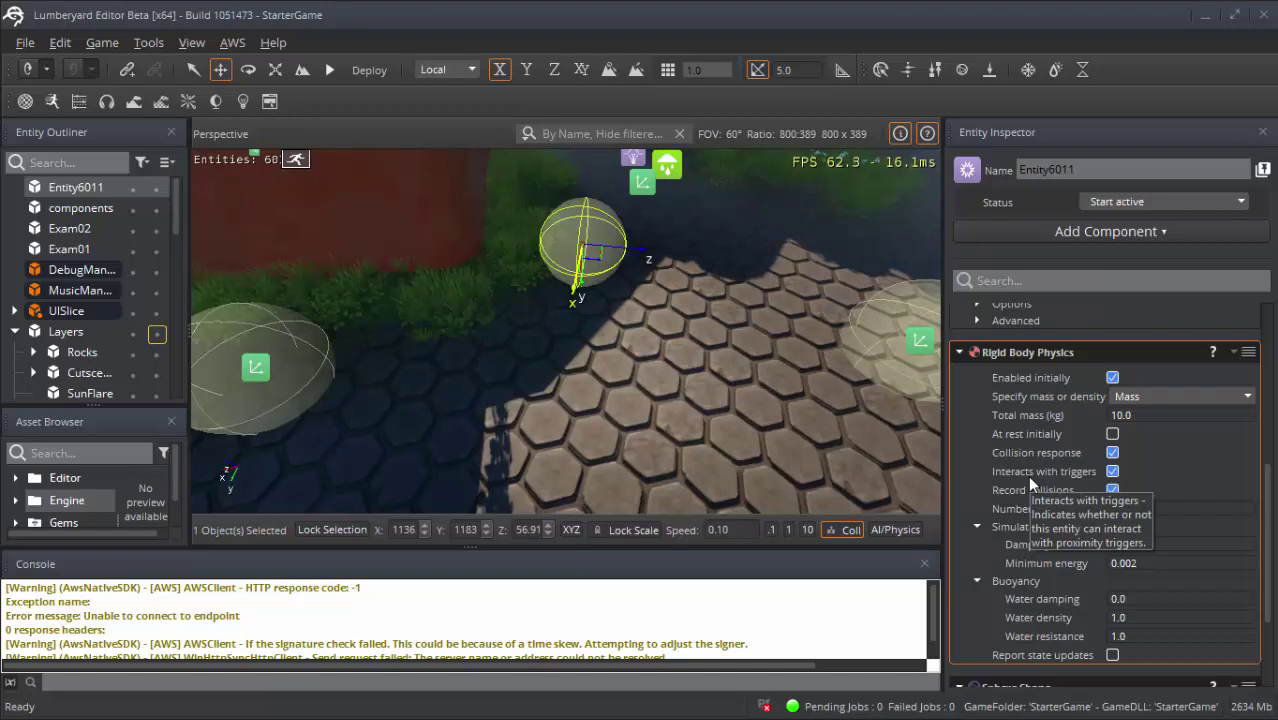
click(1130, 396)
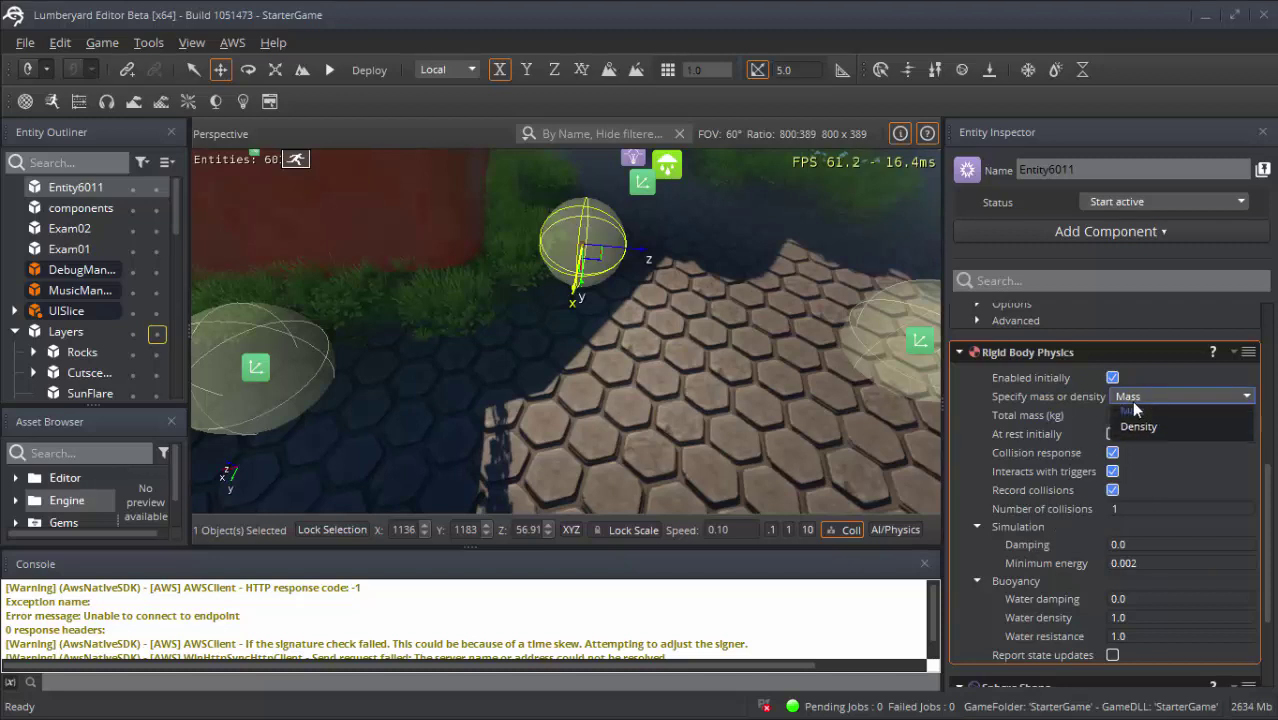
click(1140, 433)
- Set Density to 1.0 kg/m³ and turn on Record collisions
scroll(1135, 433, up, 1)
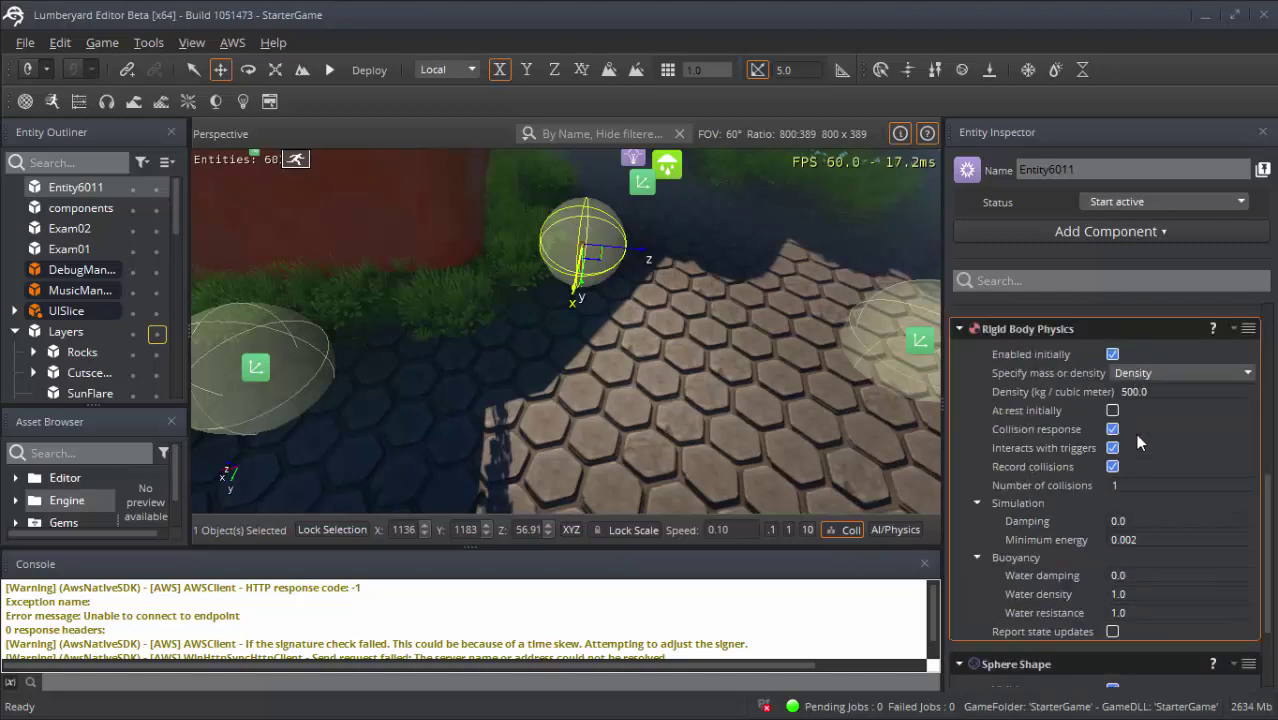
scroll(1135, 433, up, 1)
scroll(1148, 430, down, 1)
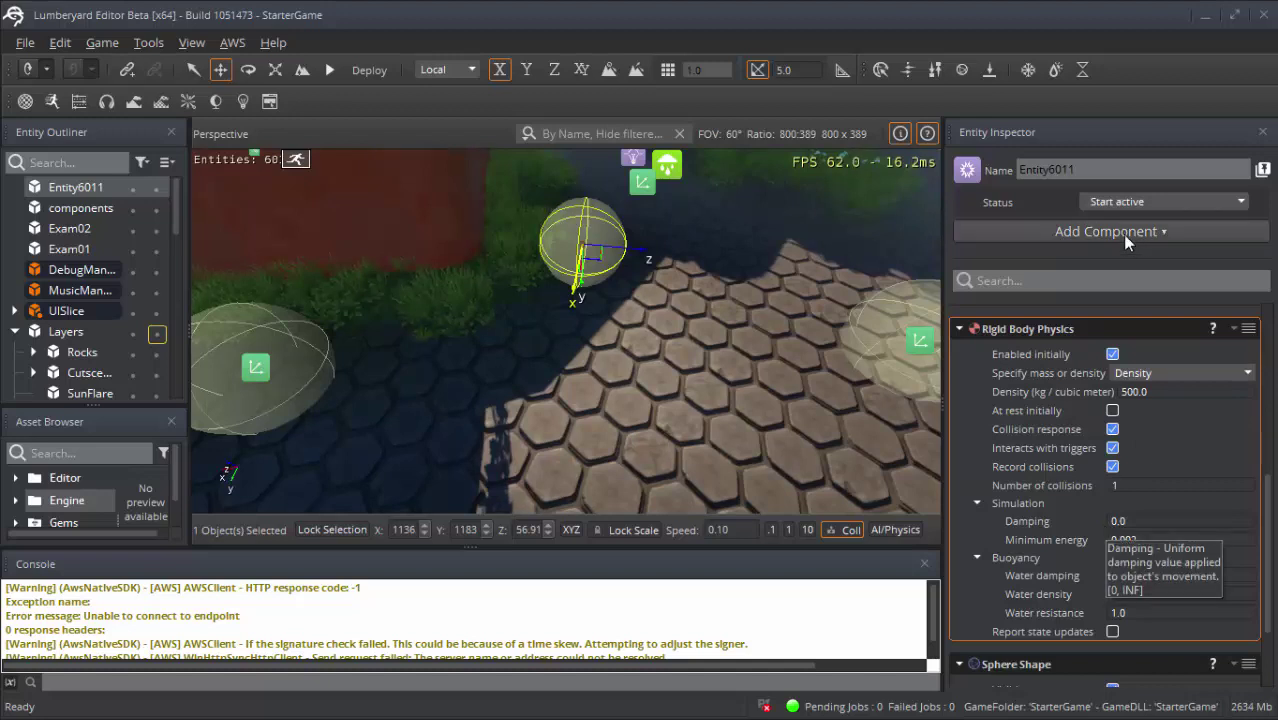
click(1120, 392)
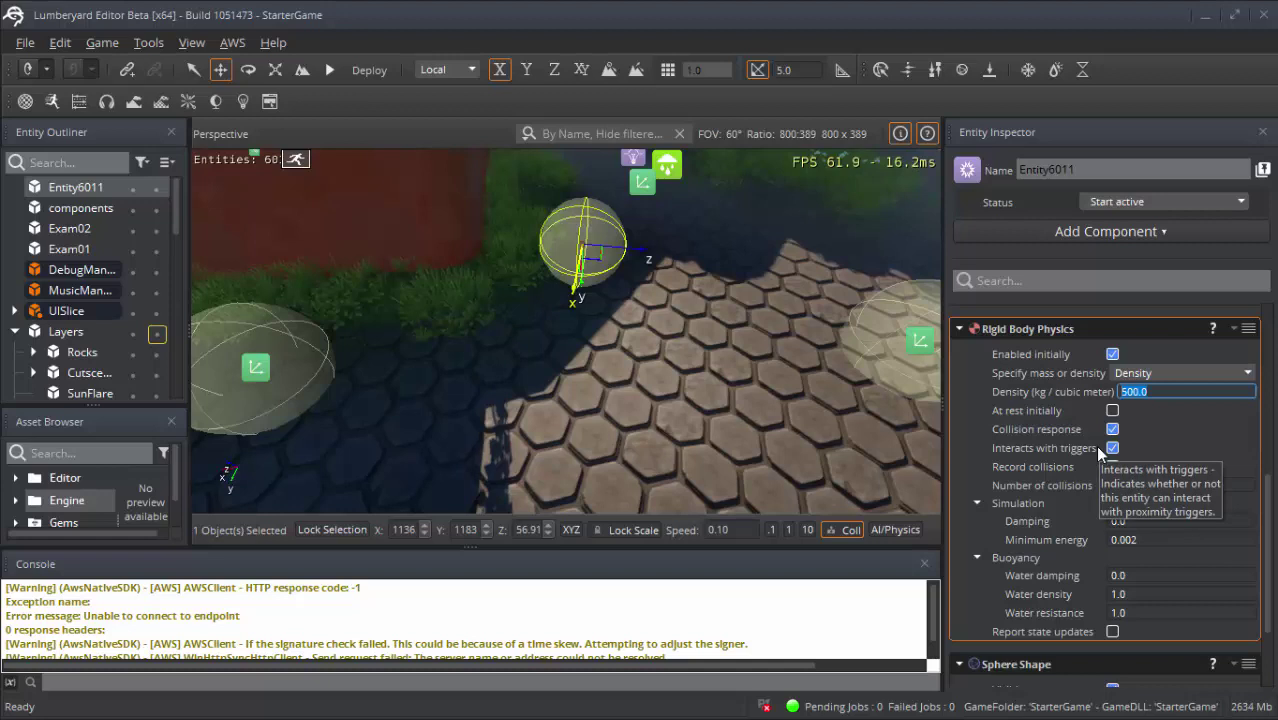
text(1)
text(.0)
click(1112, 466)
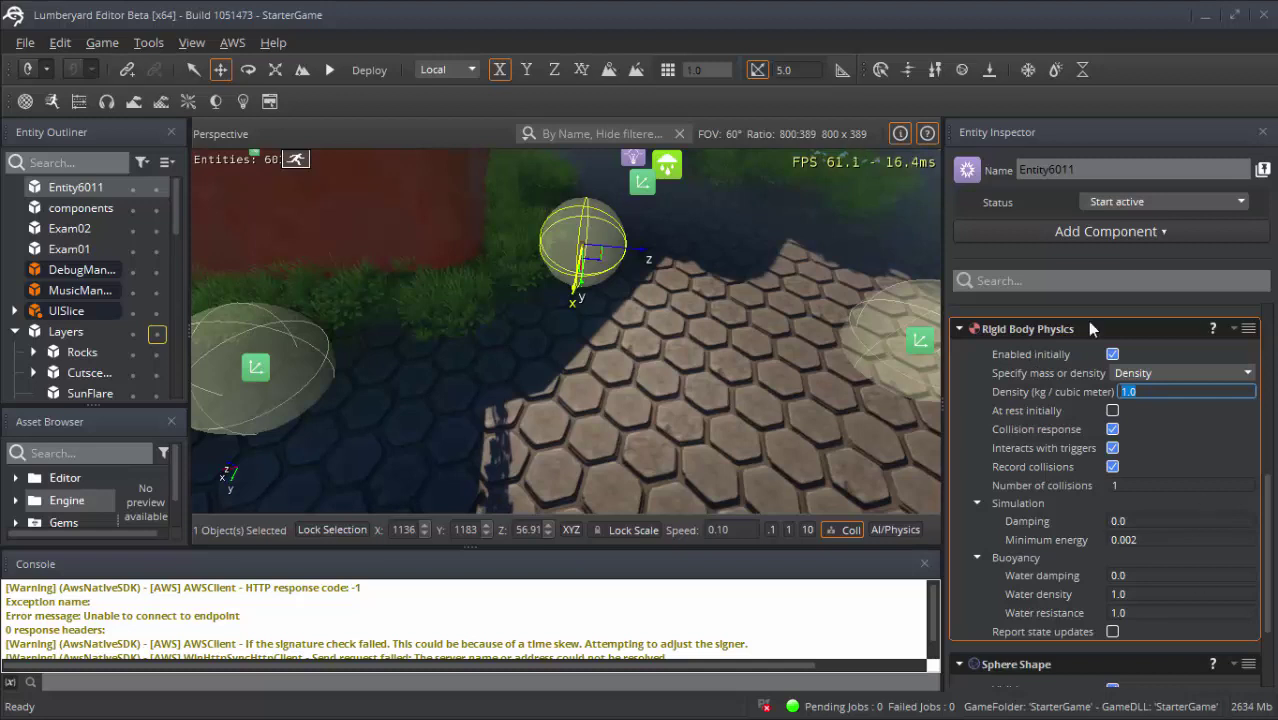
- Disable the Rigid Body Physics component, then collapse its section and the Mesh section
right_click(1029, 328)
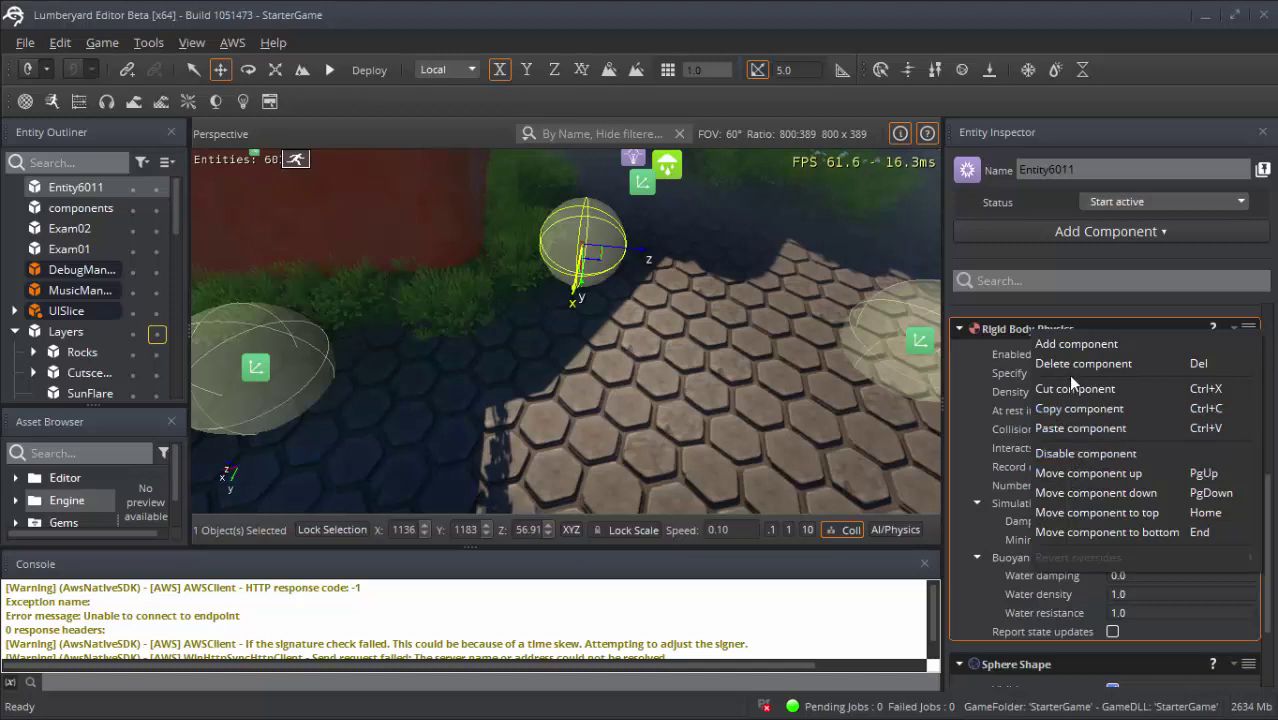
click(1087, 454)
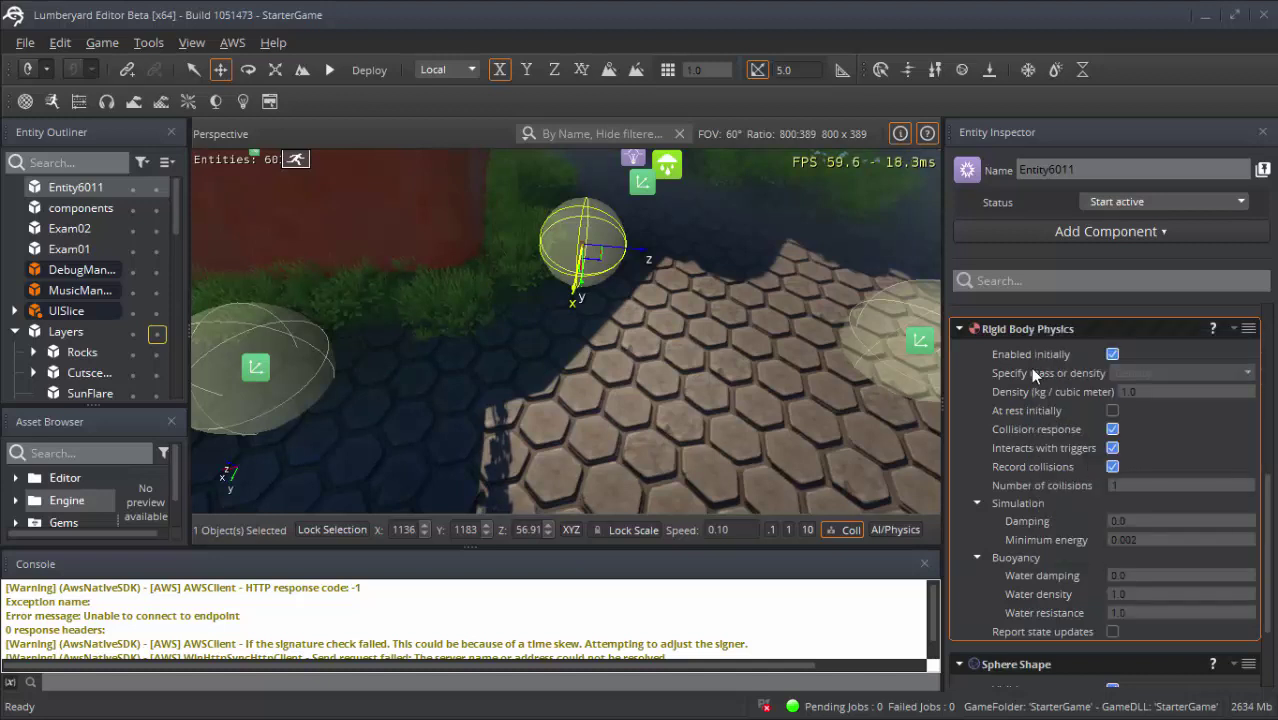
click(963, 329)
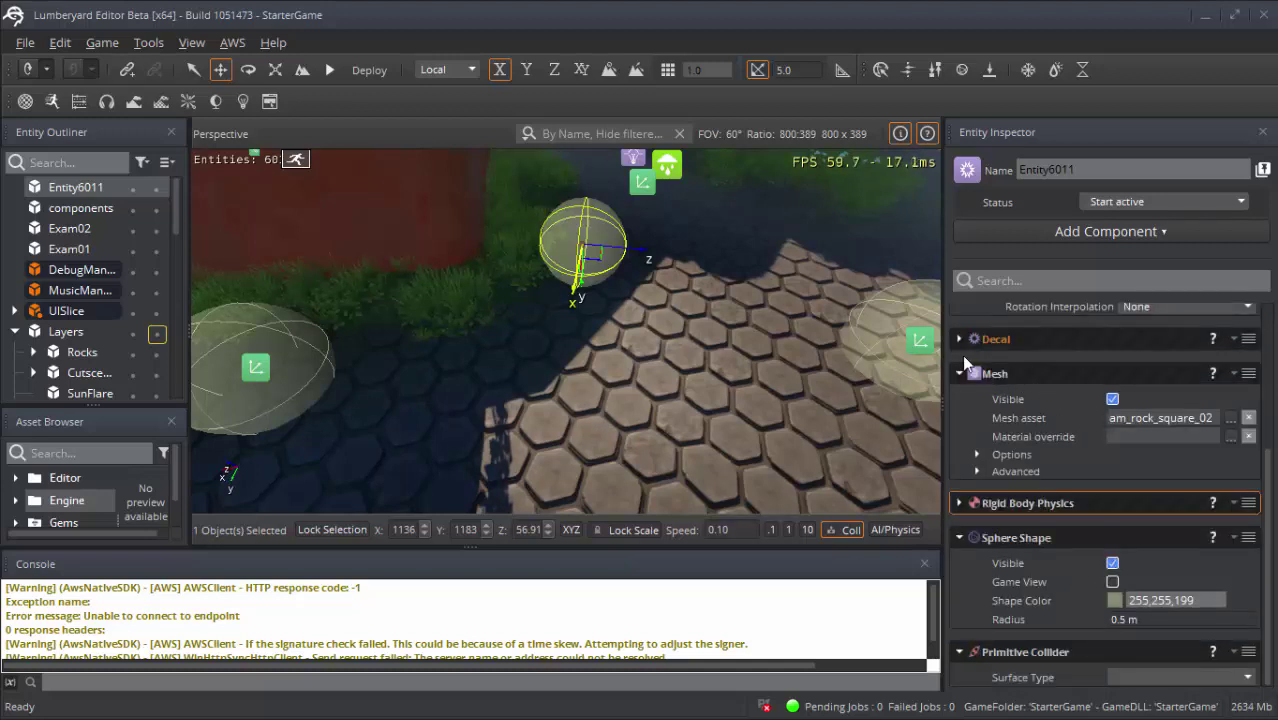
click(957, 376)
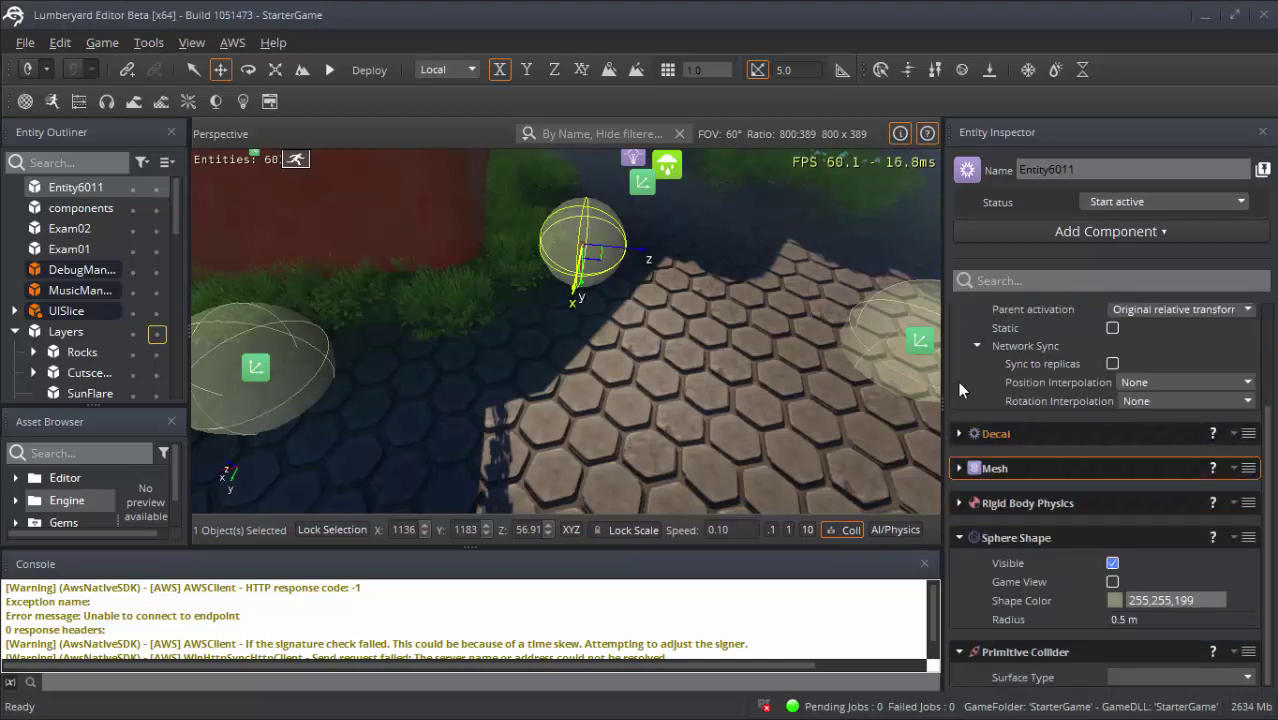
- Disable the Sphere Shape and Primitive Collider components, then collapse the Sphere Shape and Transform sections
right_click(1037, 538)
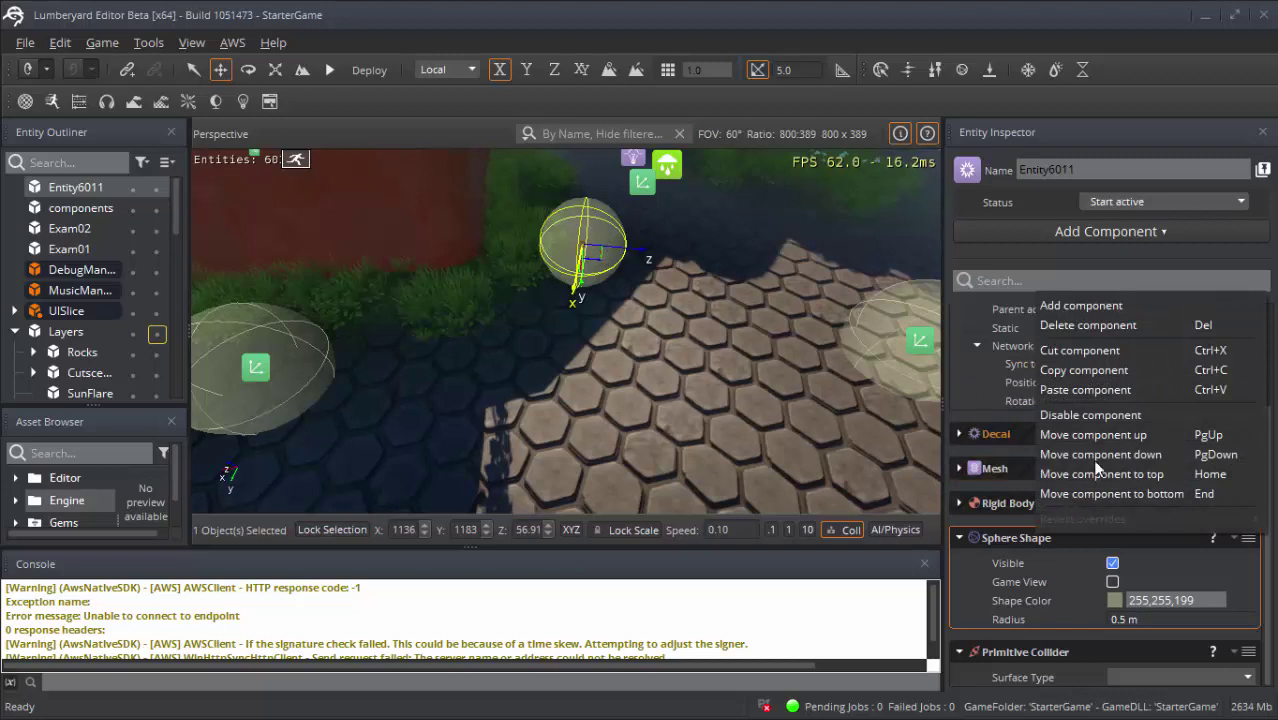
click(1065, 415)
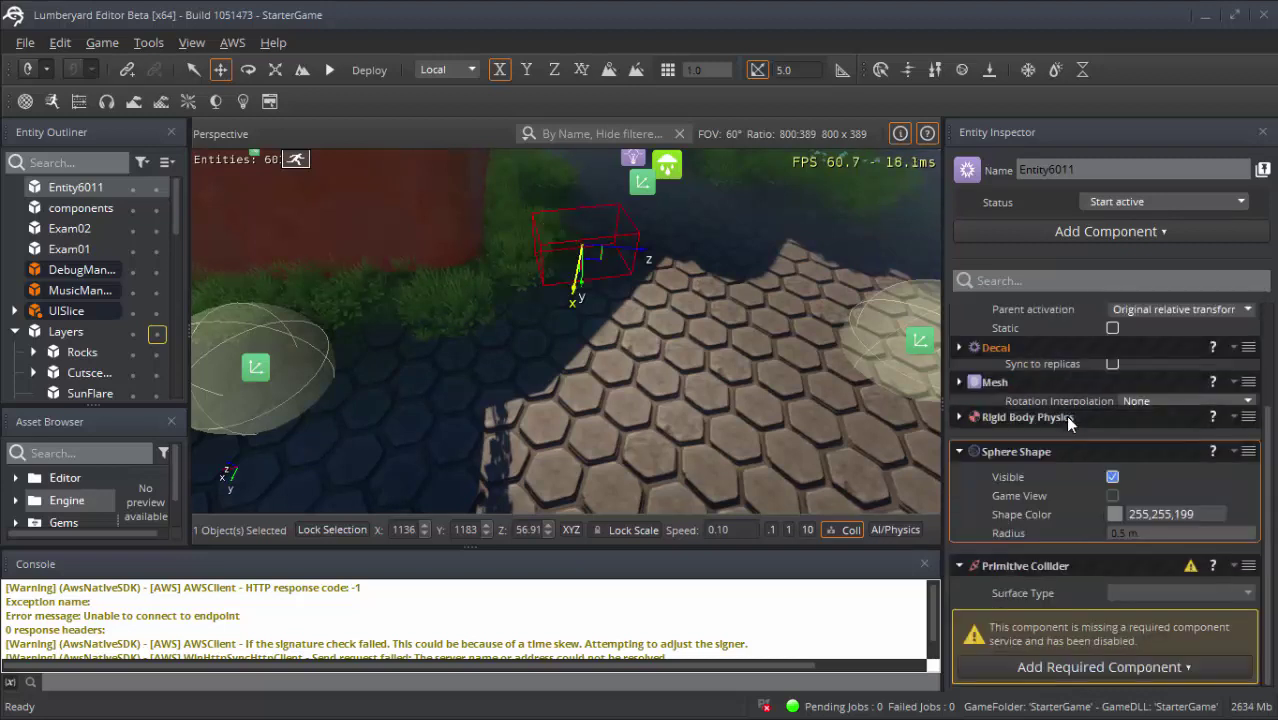
scroll(1094, 470, down, 2)
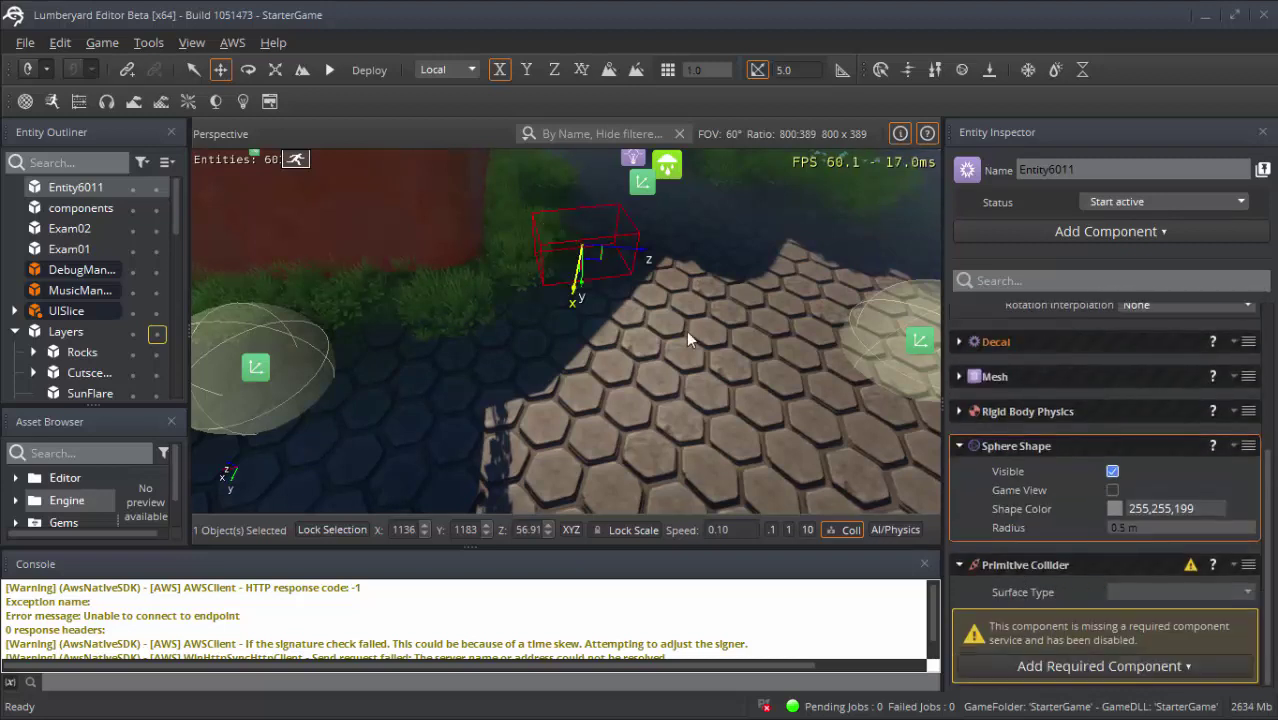
right_click(1012, 564)
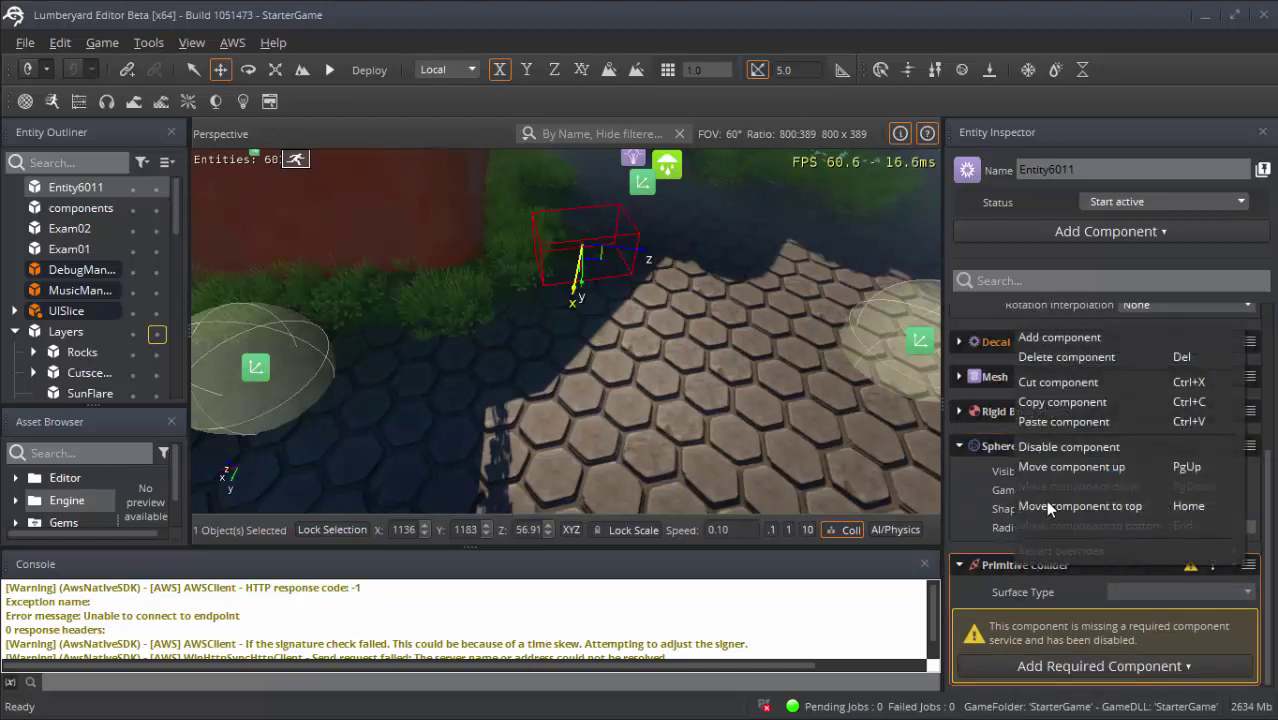
click(1053, 449)
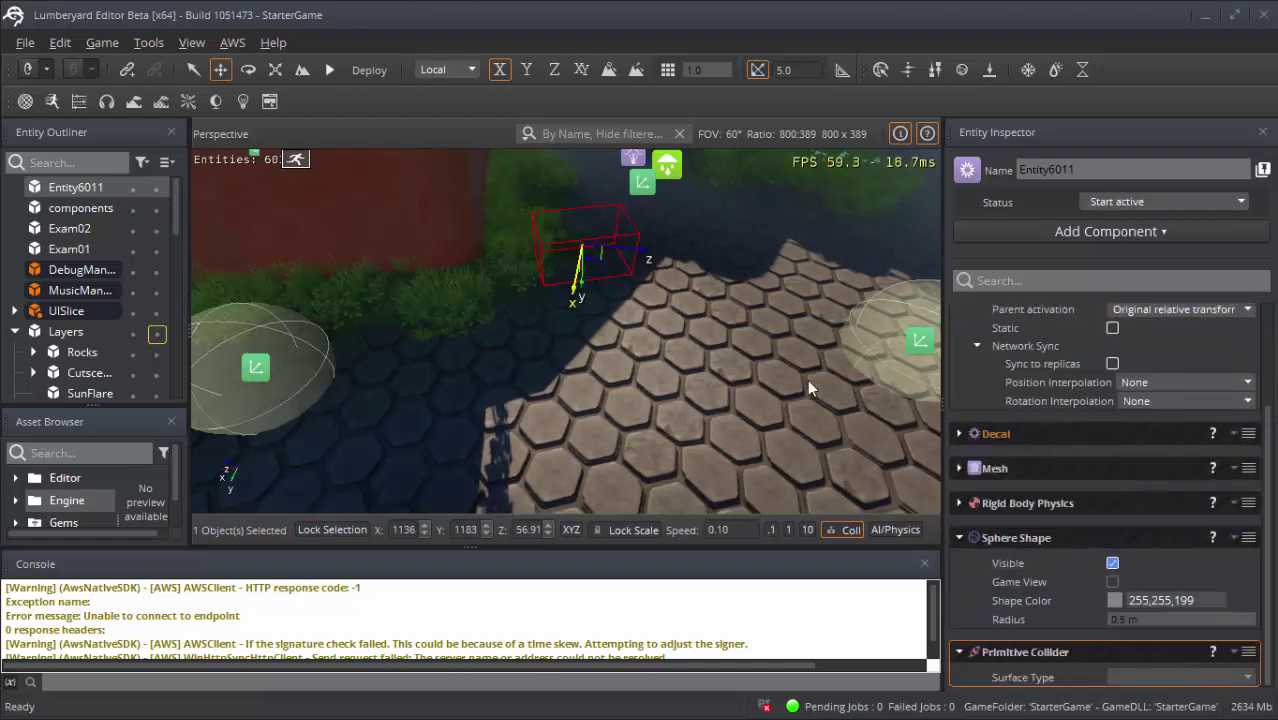
click(959, 541)
scroll(964, 400, up, 2)
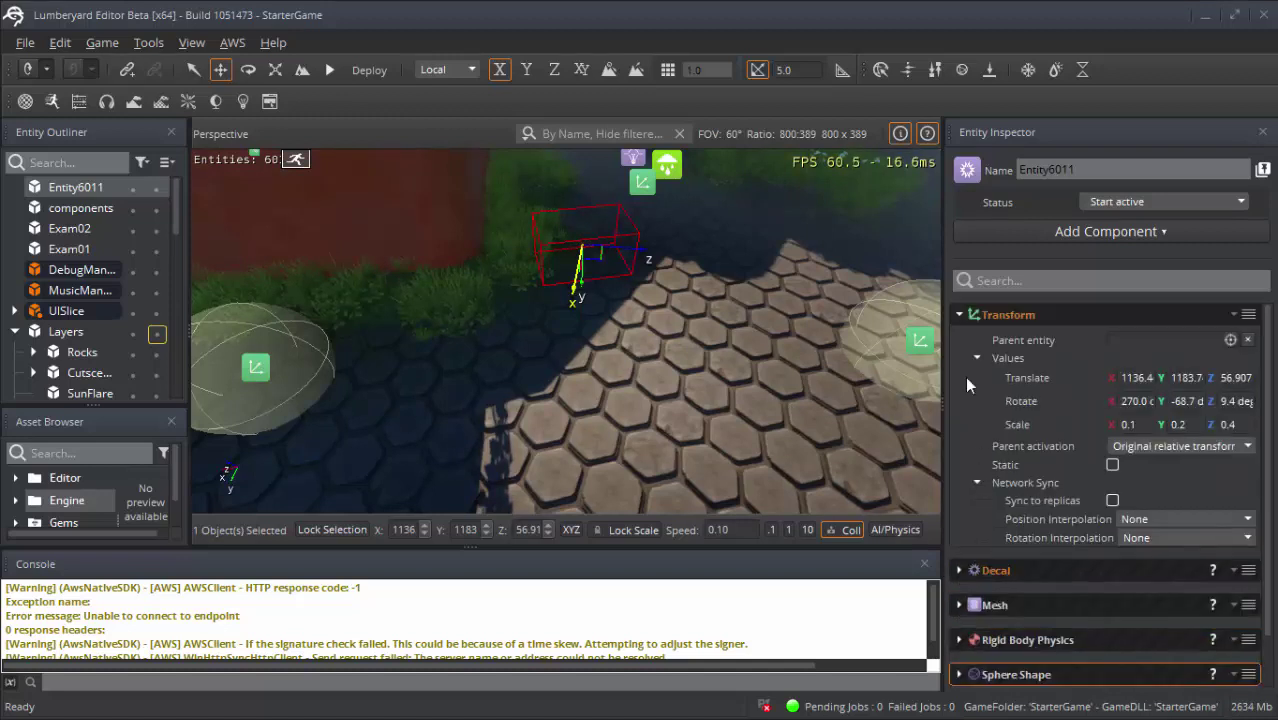
click(959, 315)
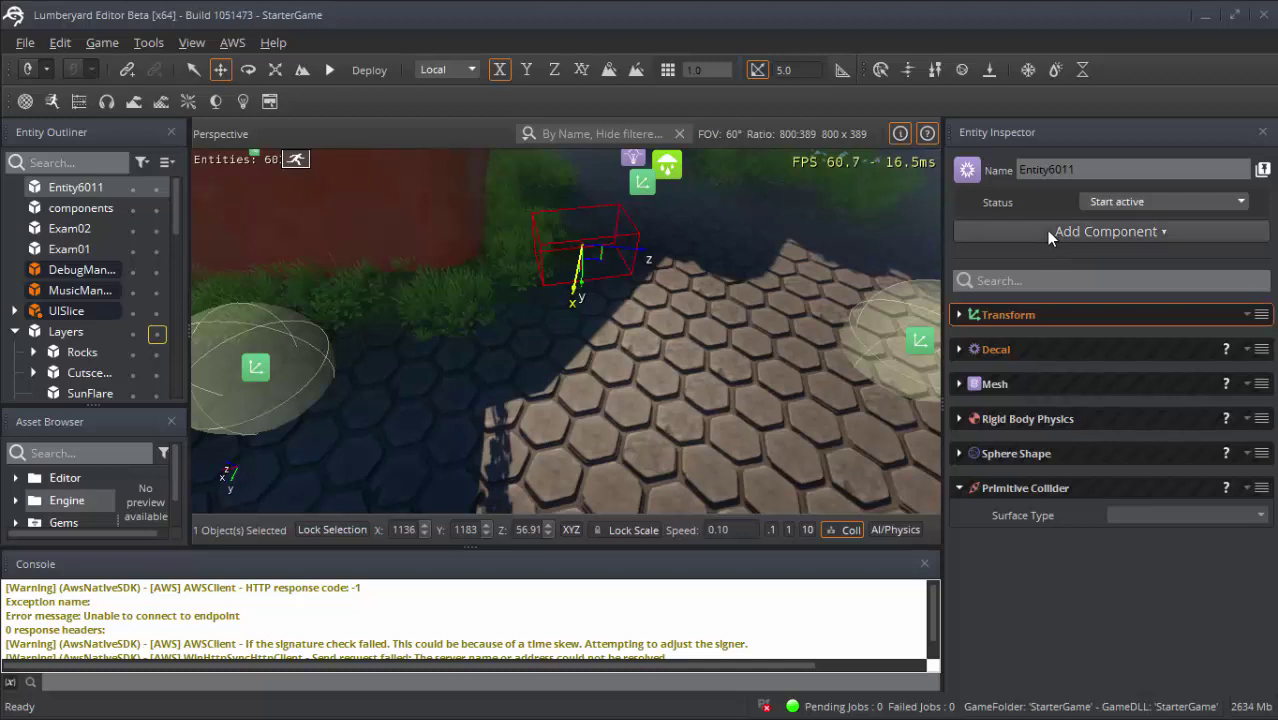
- Search components for 'part' and add a Particle component to Entity6011
scroll(1125, 360, down, 5)
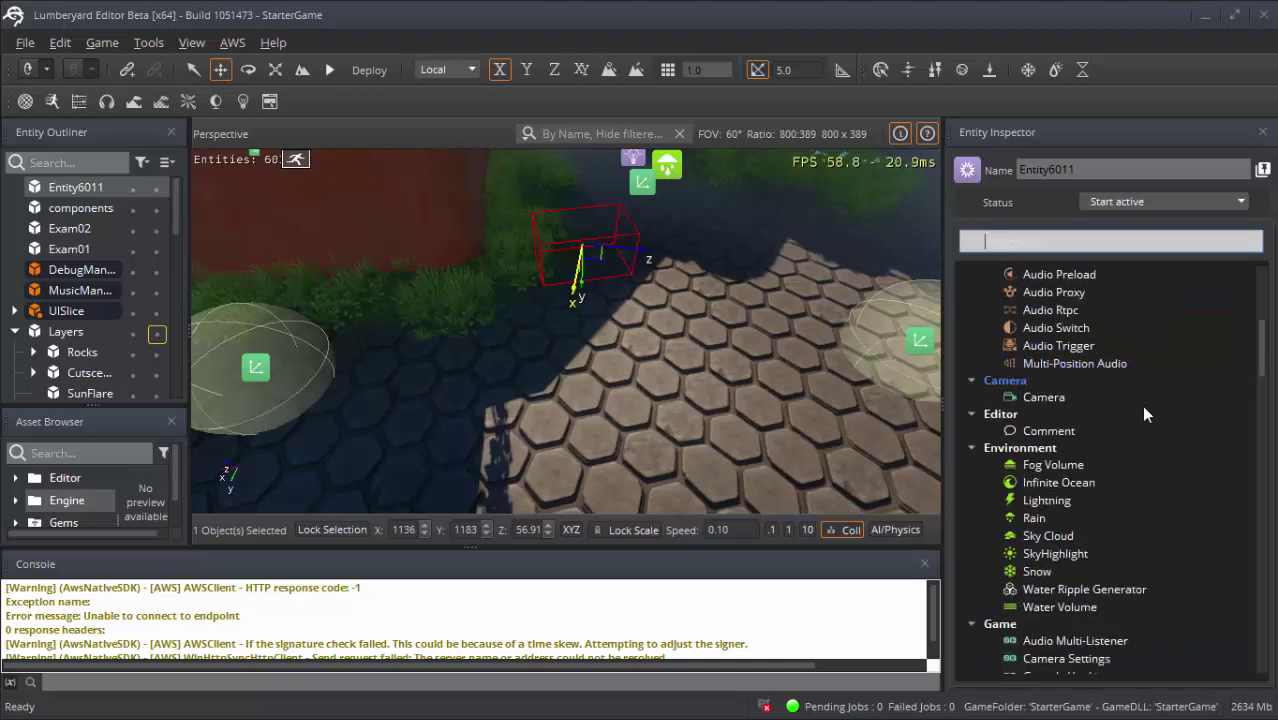
scroll(1143, 409, down, 2)
scroll(1143, 409, down, 1)
scroll(1180, 418, down, 3)
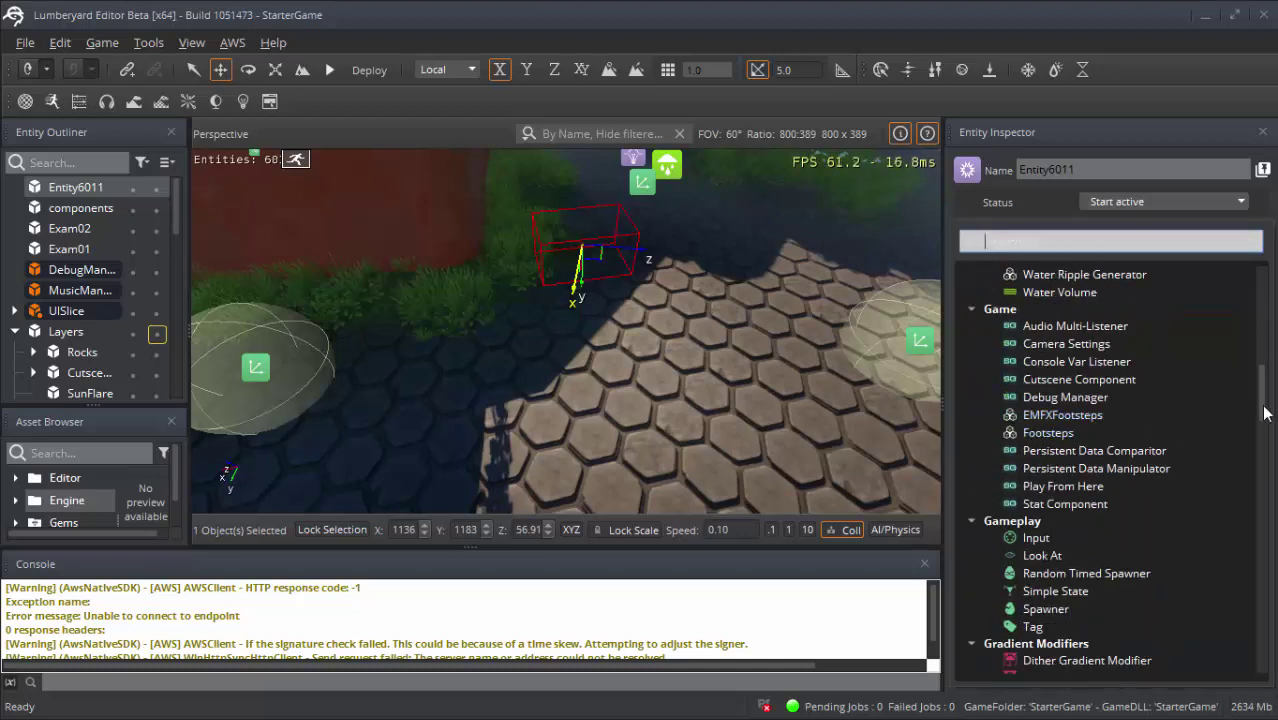
drag(1262, 408, 1263, 434)
scroll(1263, 434, down, 1)
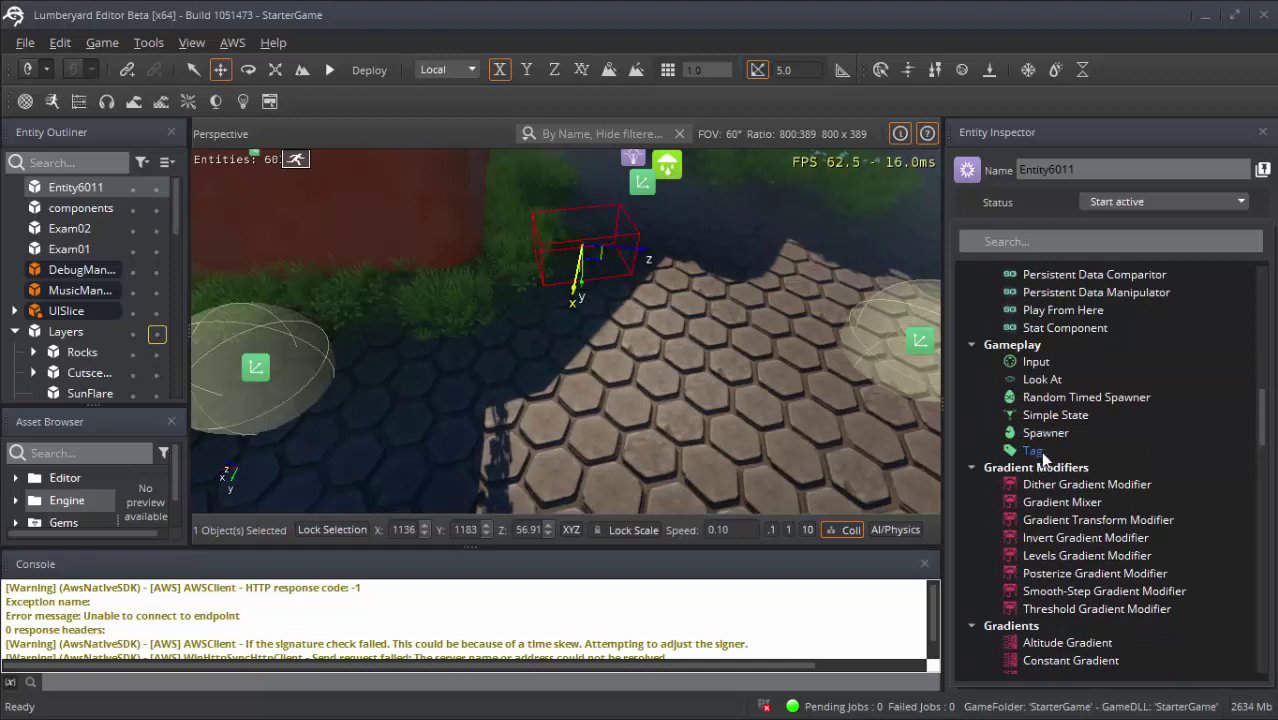
click(1033, 244)
text(pa)
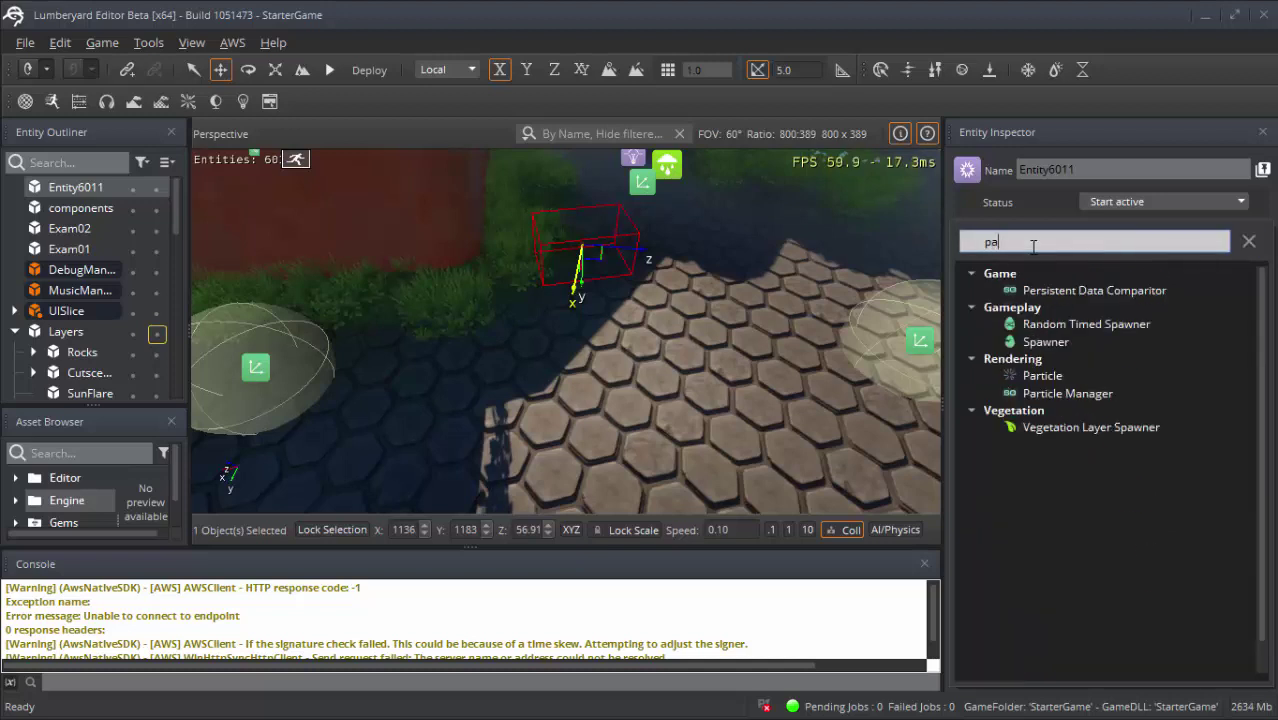
text(rticle)
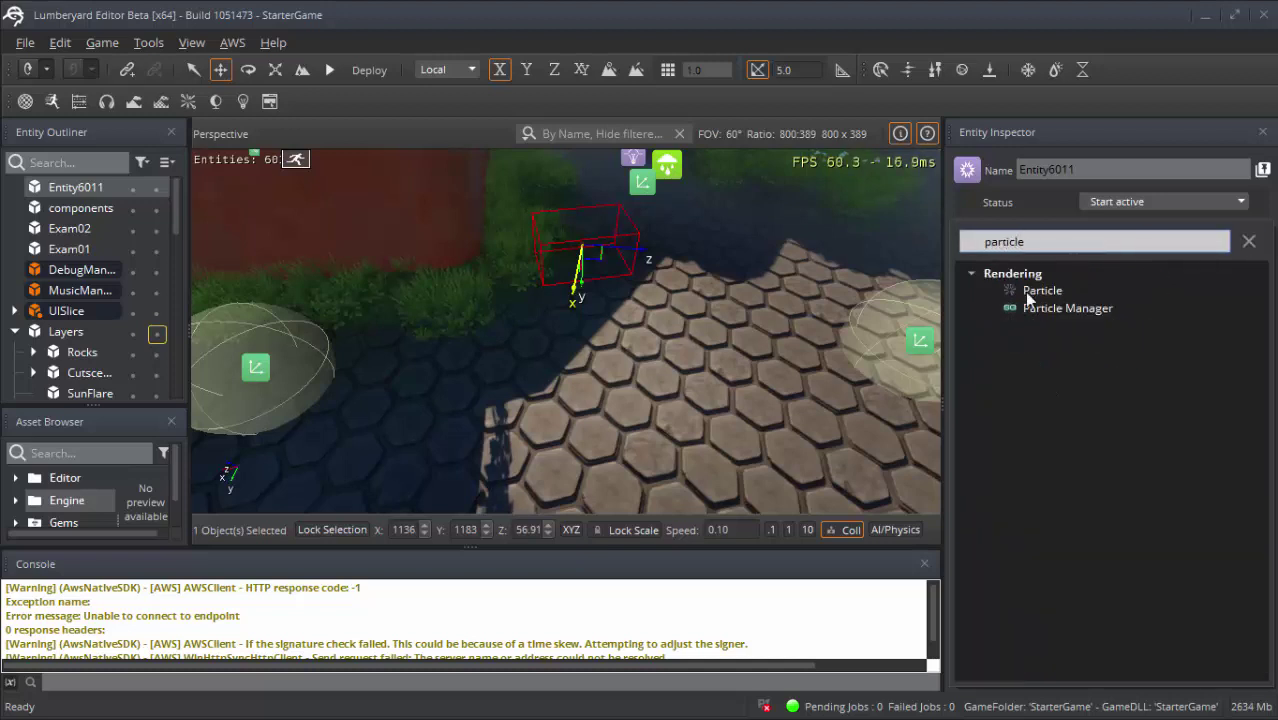
click(1036, 290)
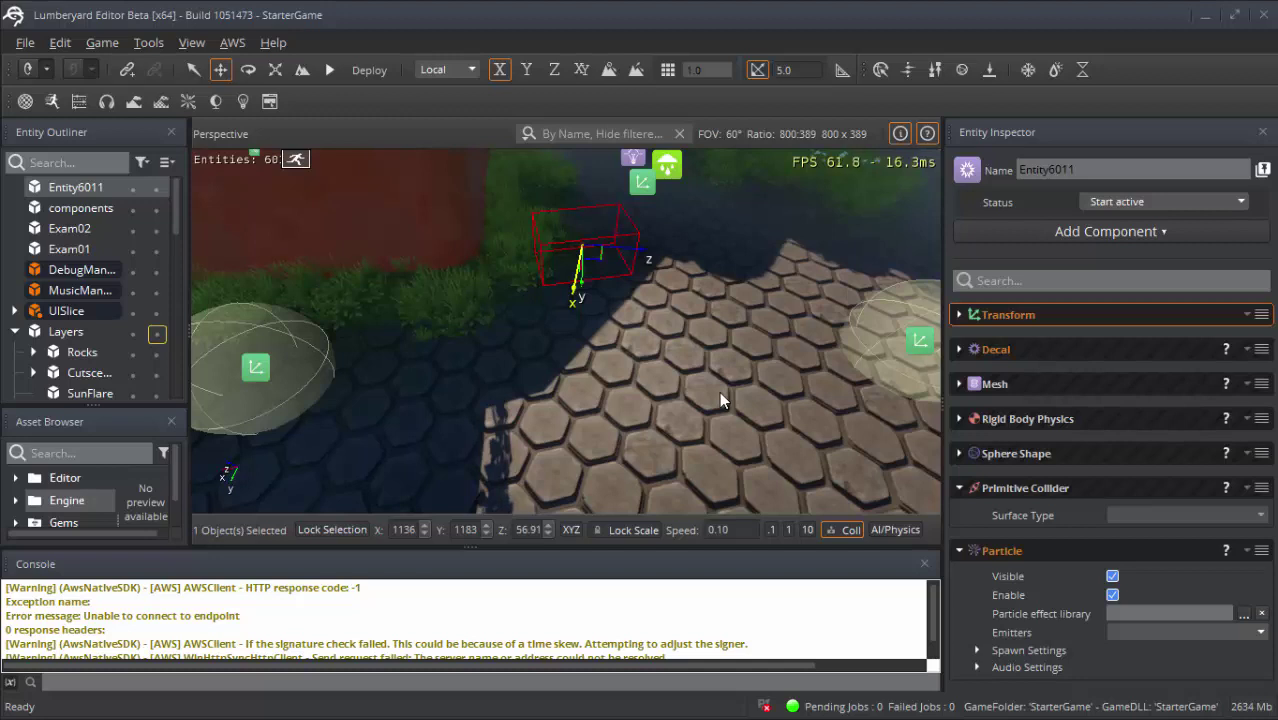
- Open the Particle effect library picker and search for 'gpu'
click(1245, 620)
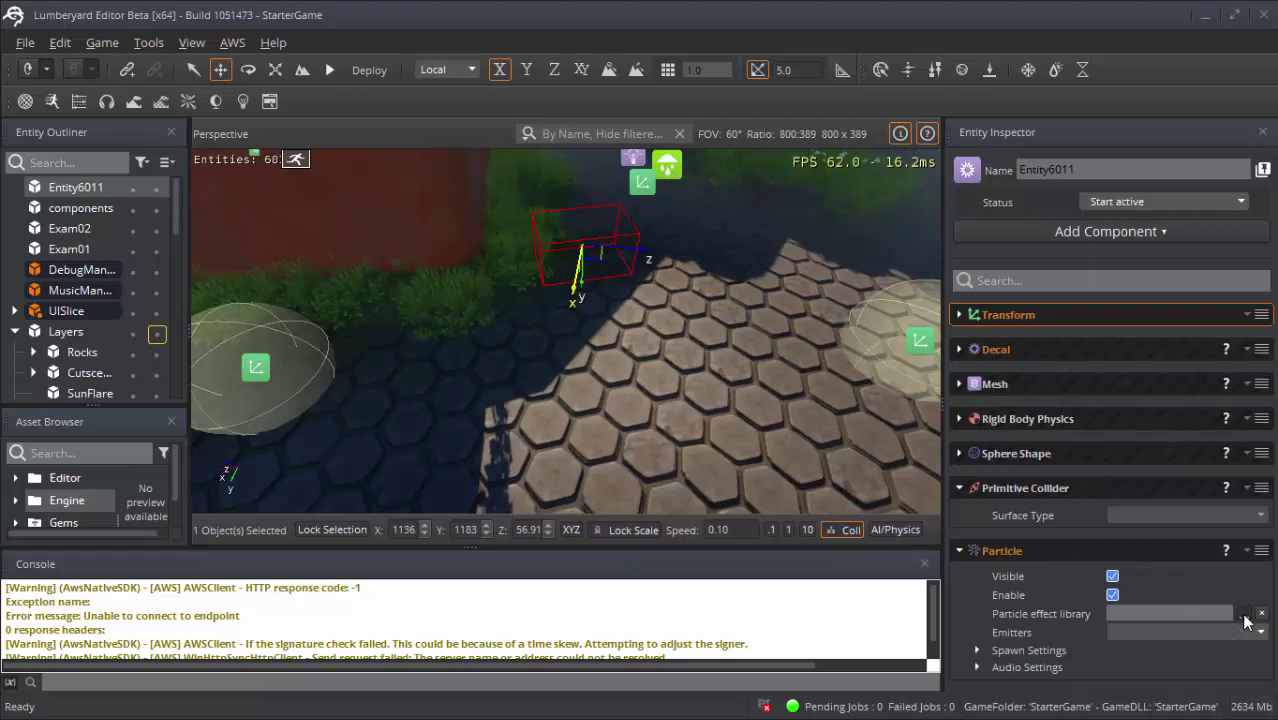
click(1173, 616)
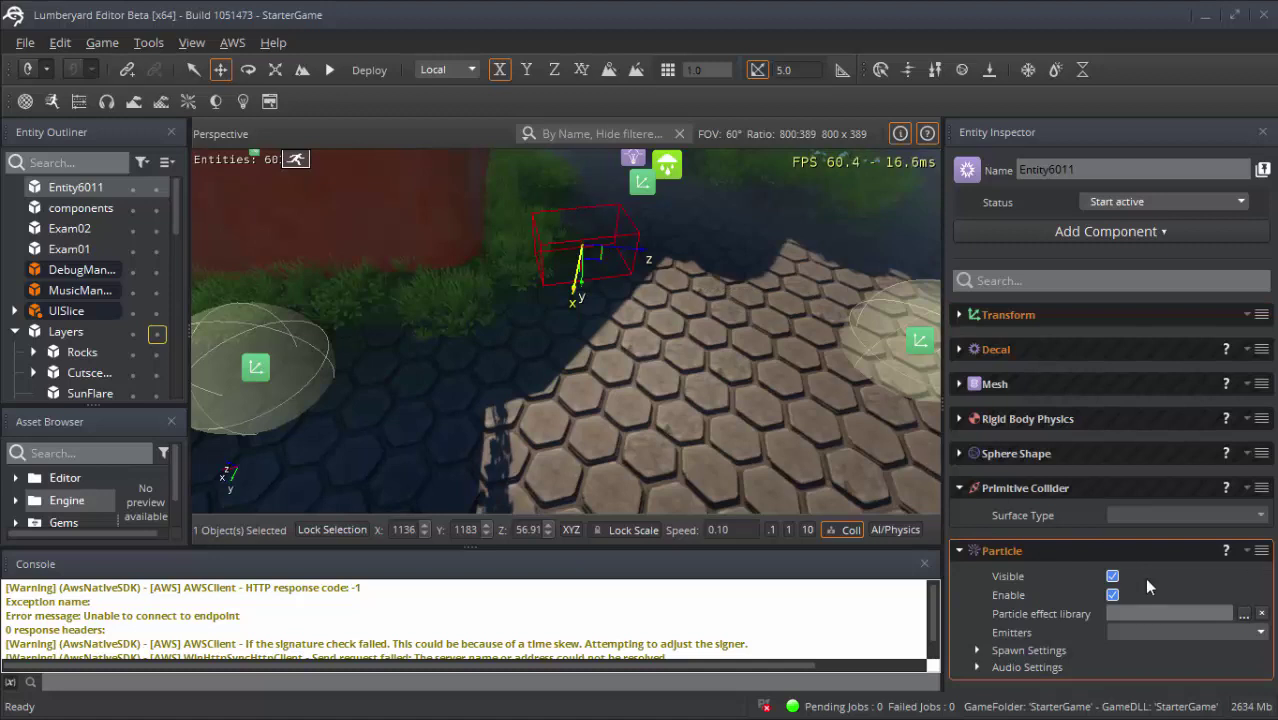
click(1245, 616)
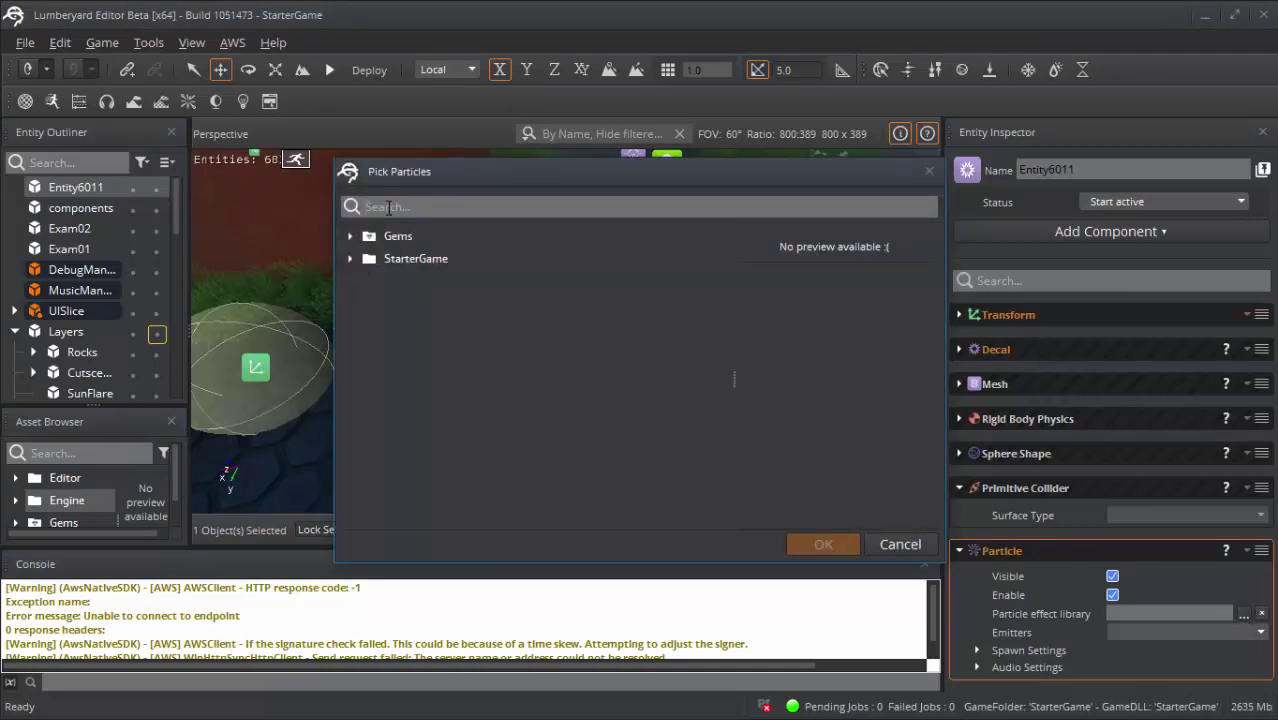
text(gpu)
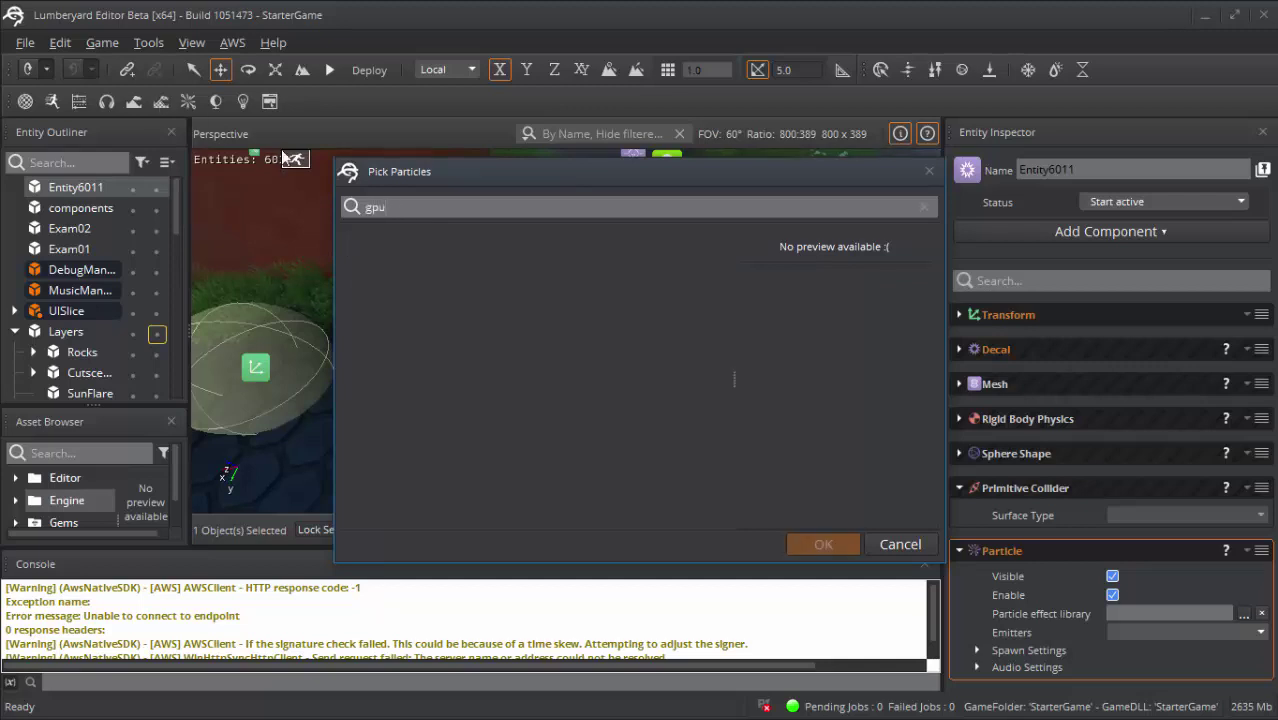
drag(399, 207, 350, 208)
text(gpu)
- Browse StarterGame > libs > particles and assign birds.xml, giving the Birds.BirdsFlying emitter
click(350, 258)
click(350, 258)
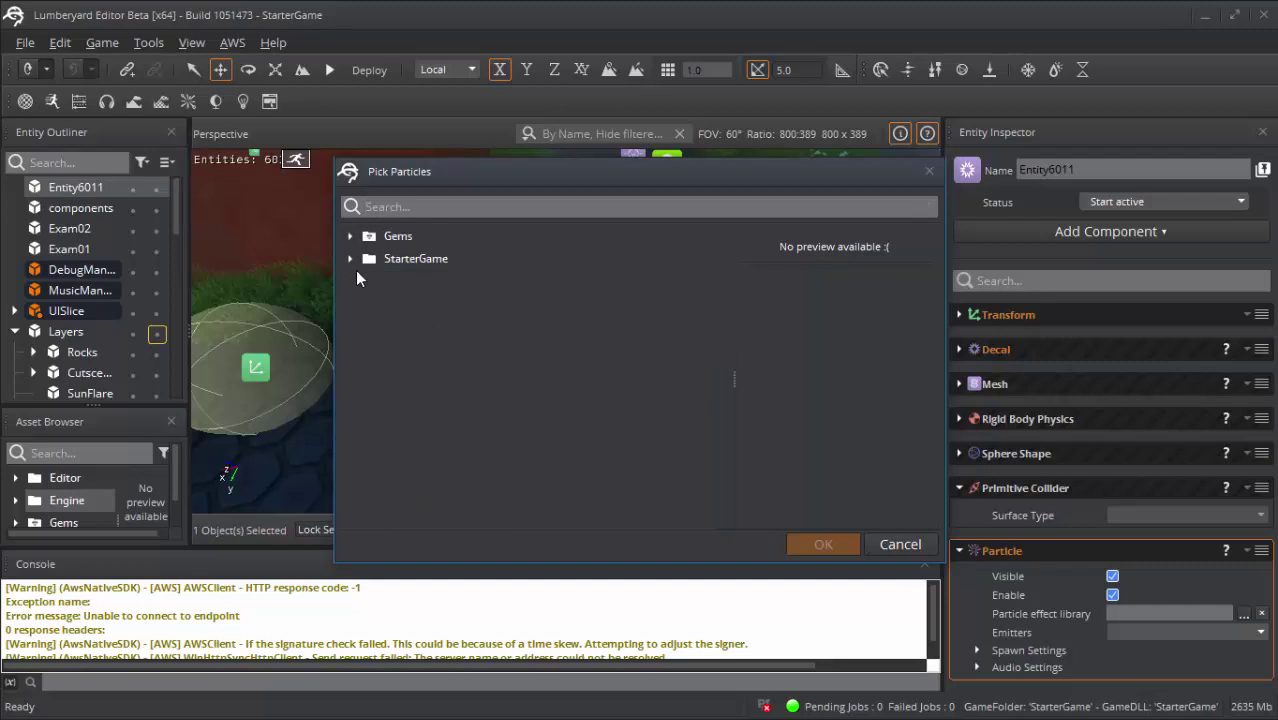
click(361, 281)
click(388, 303)
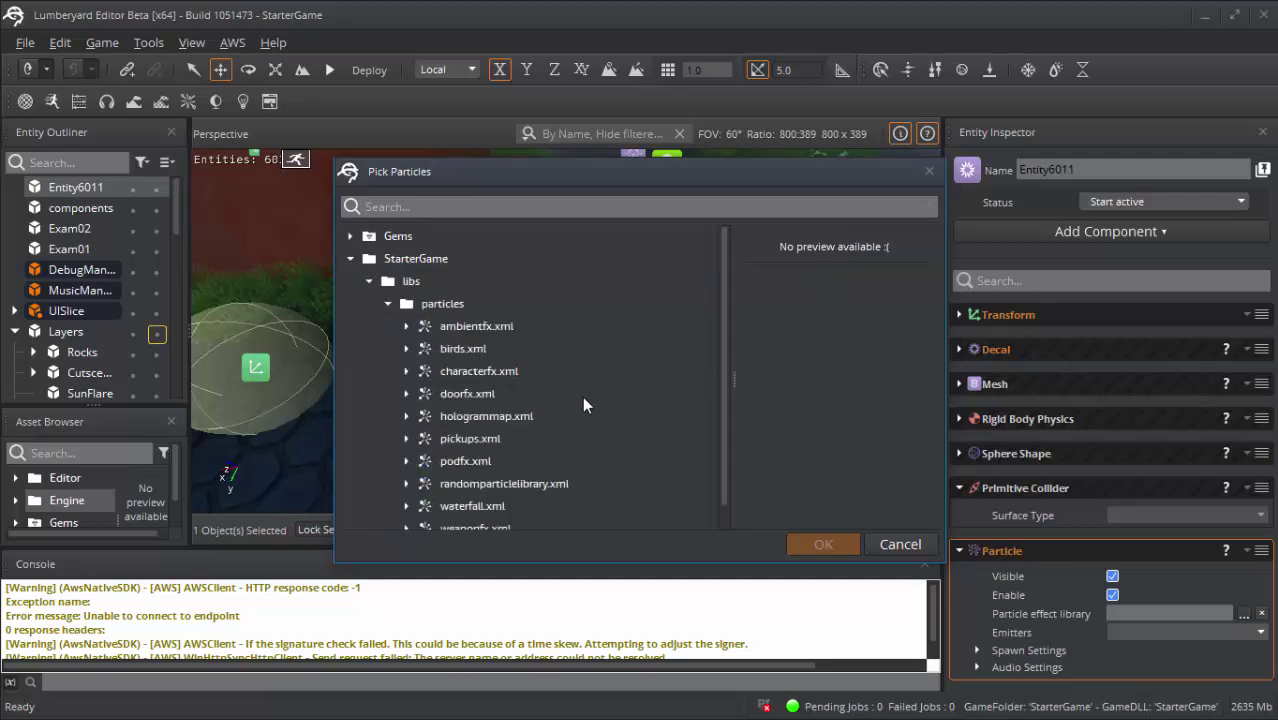
scroll(584, 399, down, 1)
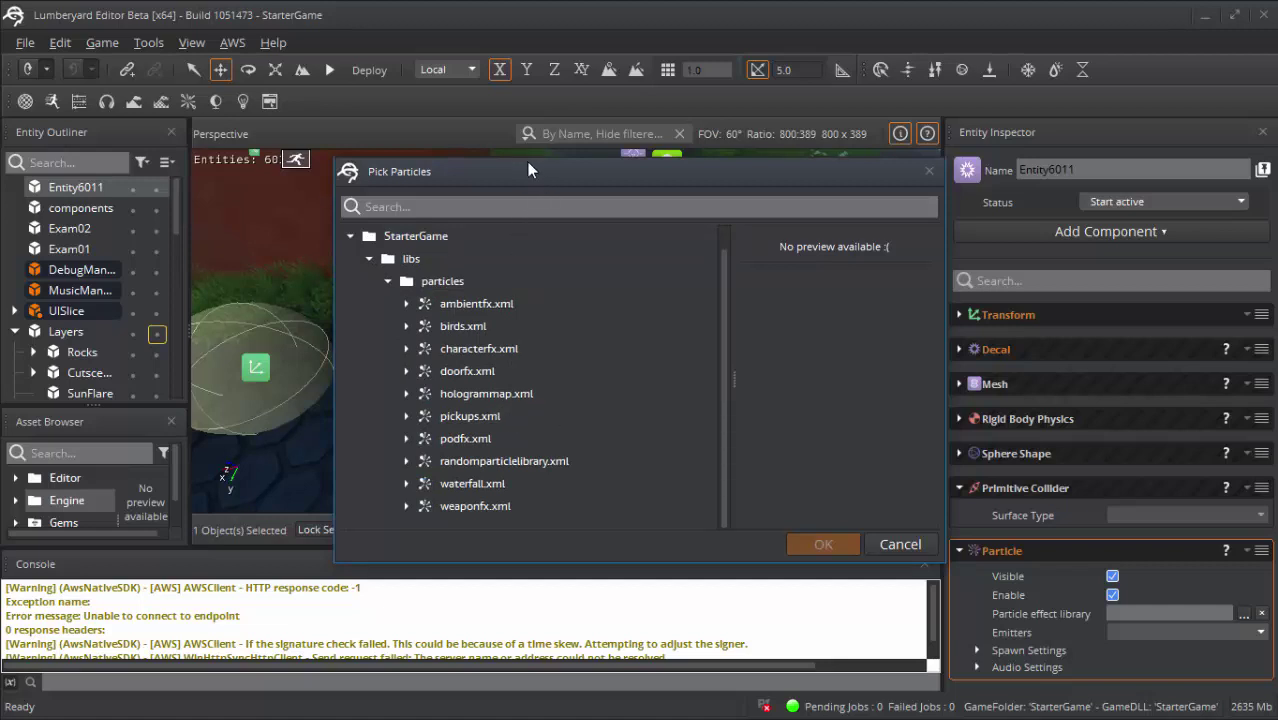
drag(529, 170, 697, 117)
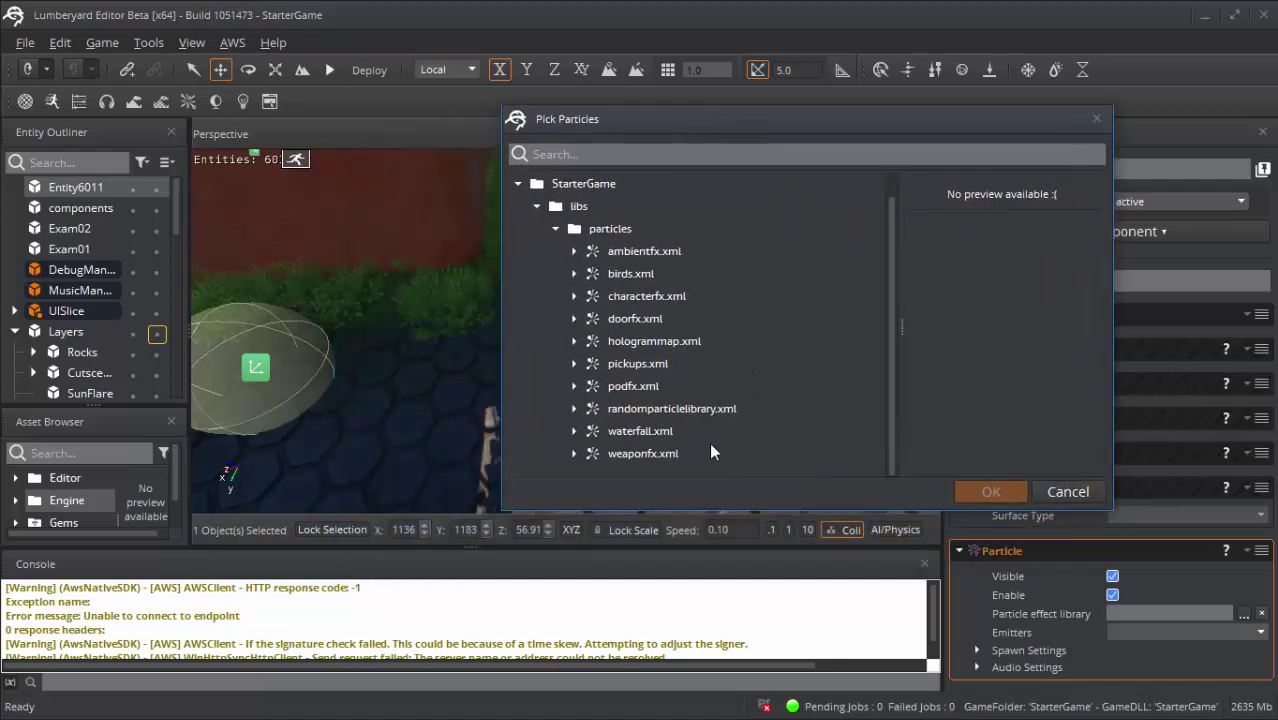
mouse_move(653, 118)
mouse_down()
mouse_move(876, 46)
mouse_move(794, 52)
mouse_up()
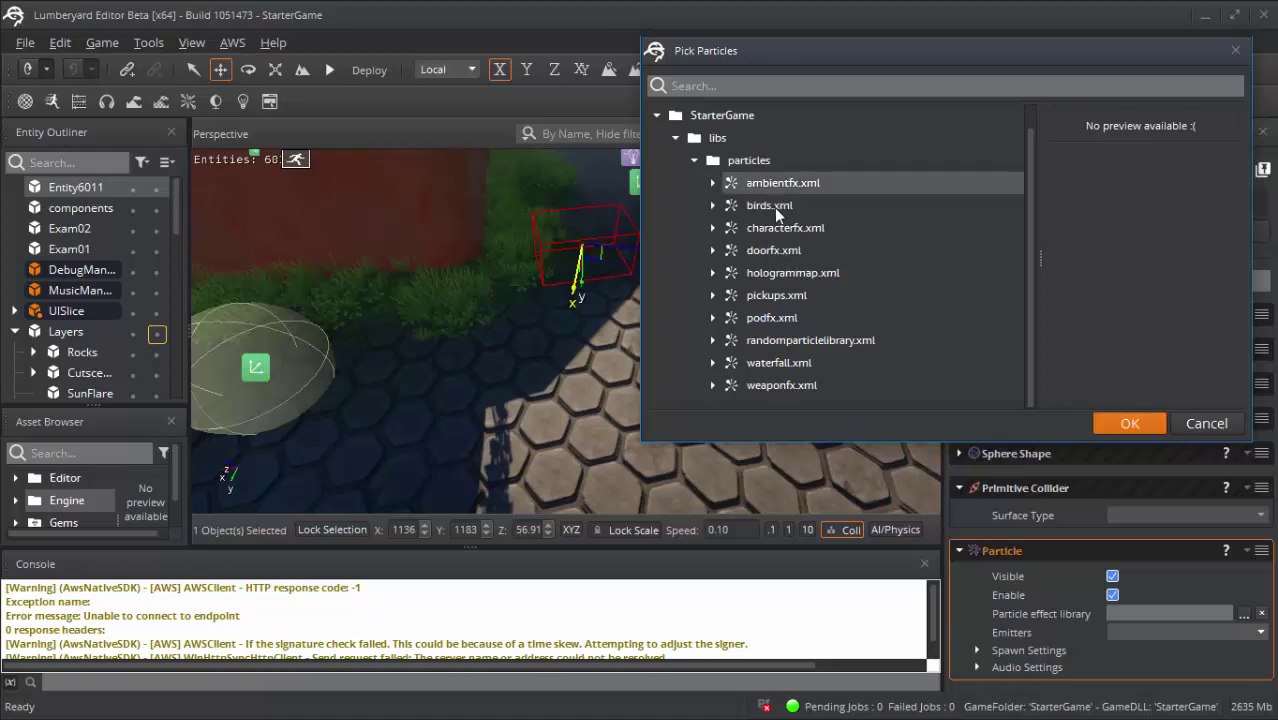
double_click(774, 207)
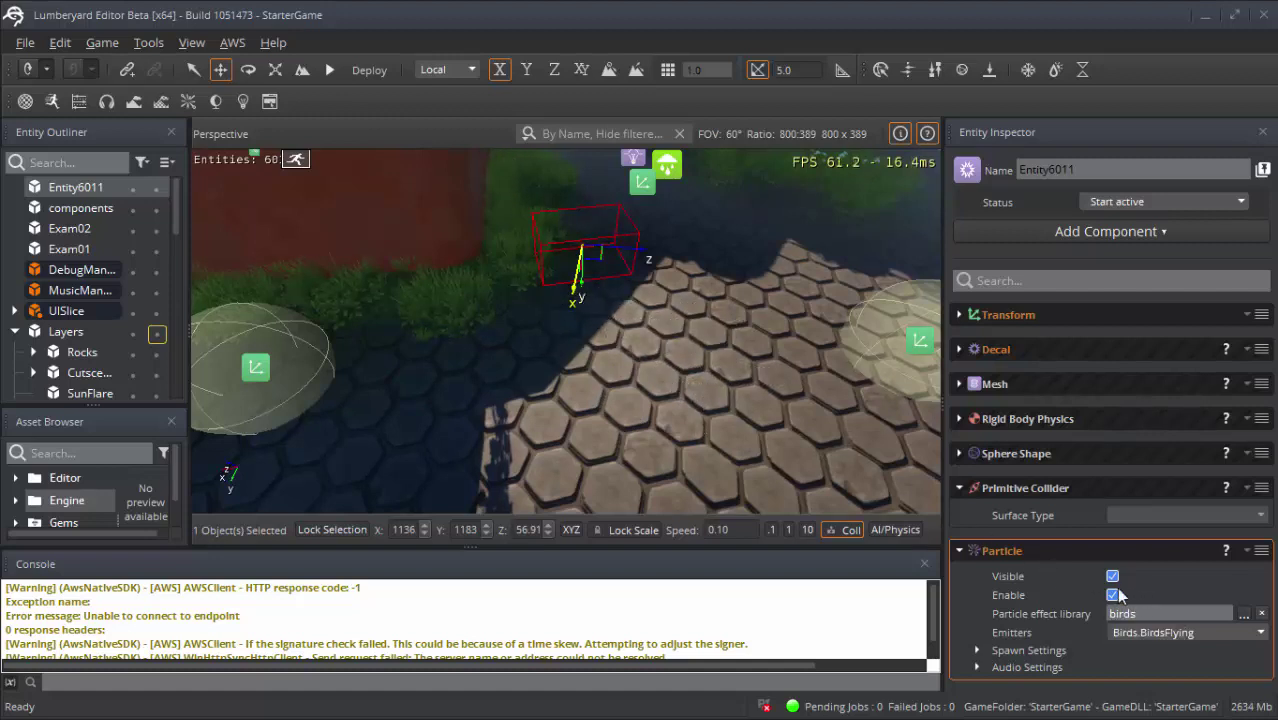
- Switch the Particle library to waterfall.xml so the Waterfall.SplashesBottom emitter sprays mist
click(1243, 613)
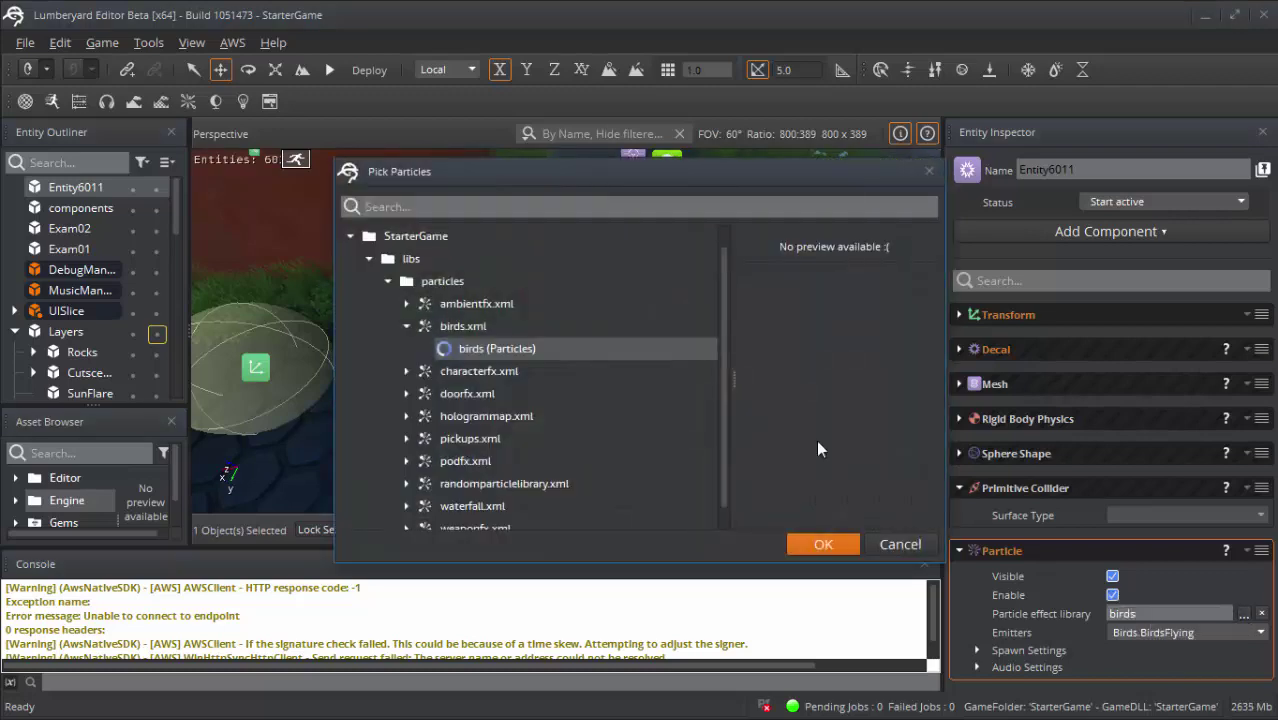
drag(592, 171, 1010, 2)
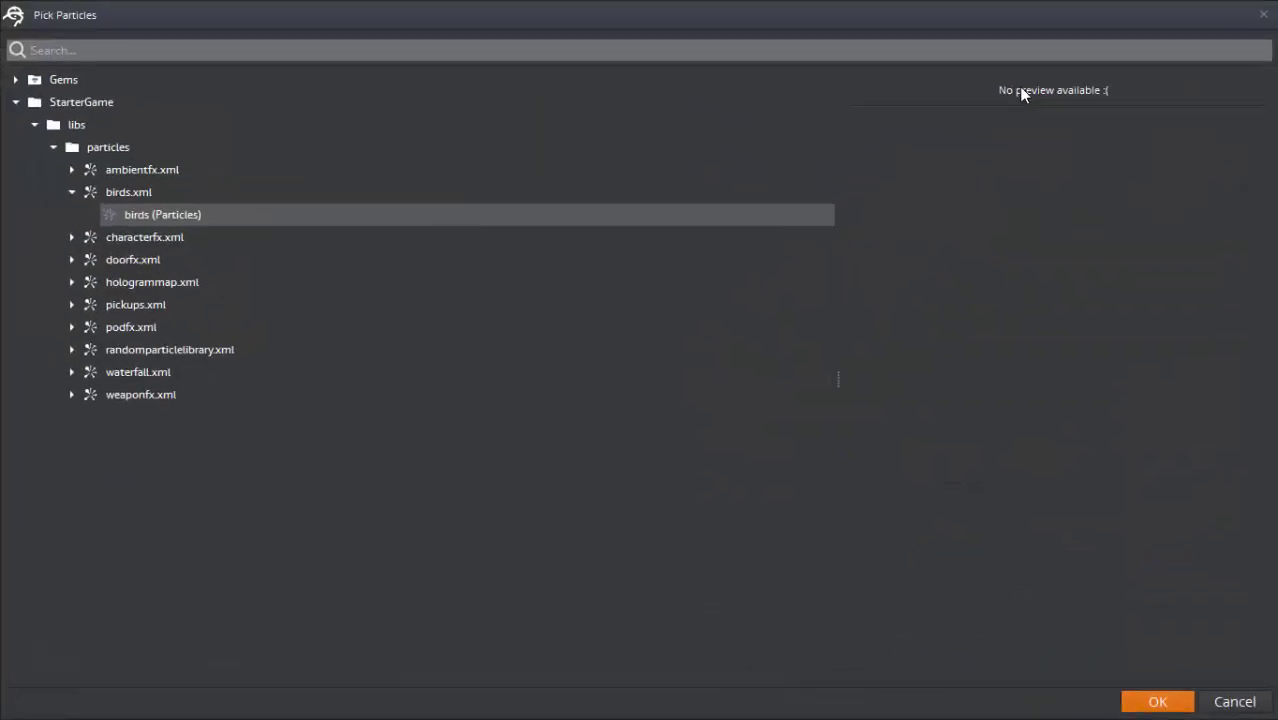
double_click(996, 17)
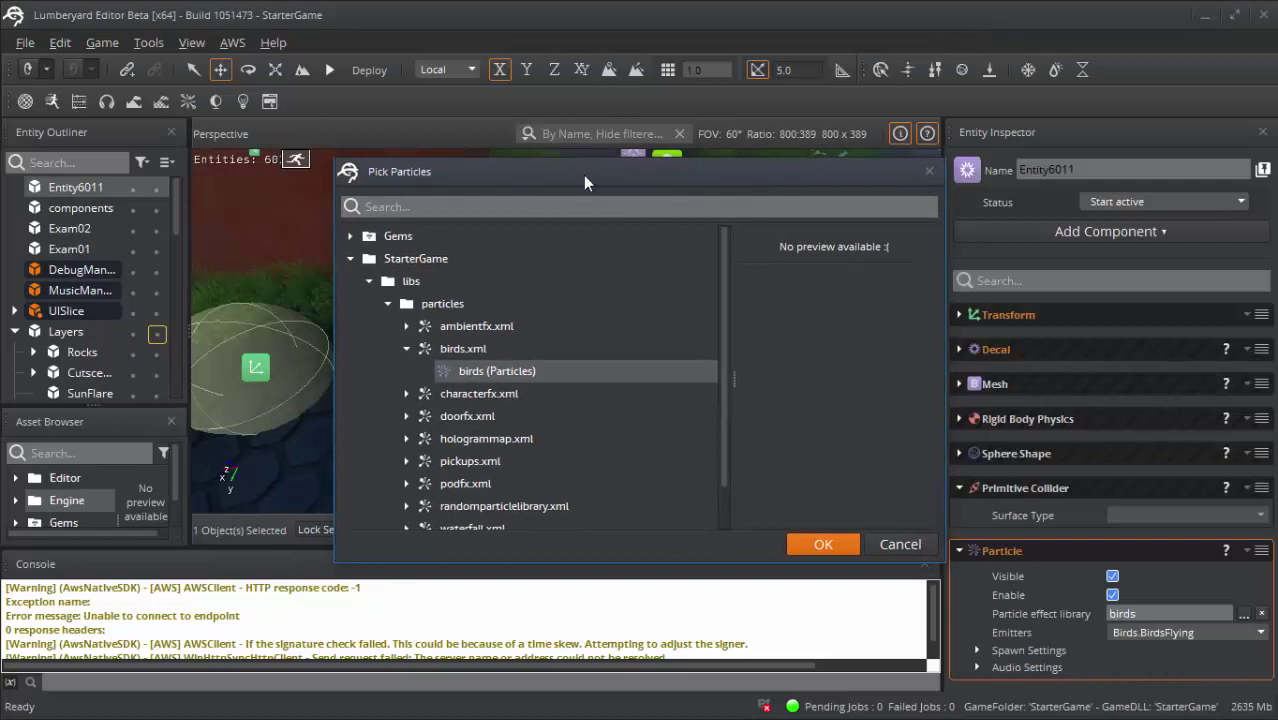
drag(545, 171, 896, 62)
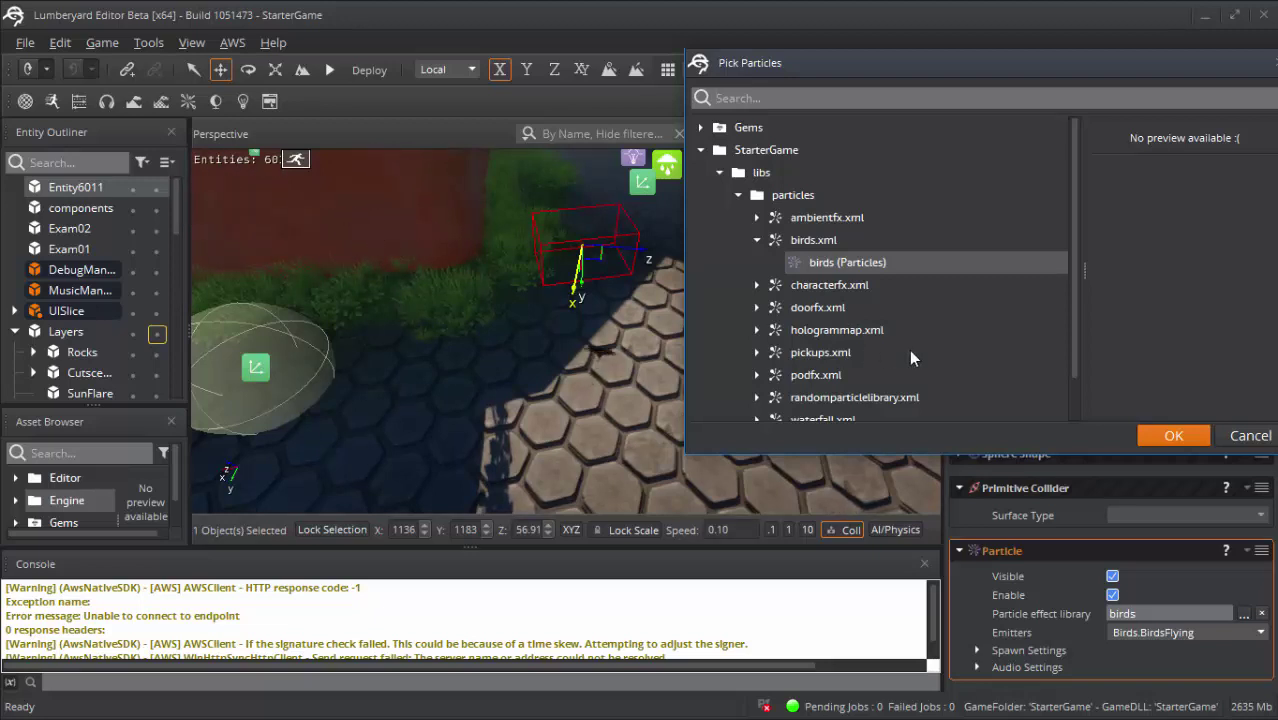
scroll(910, 349, down, 1)
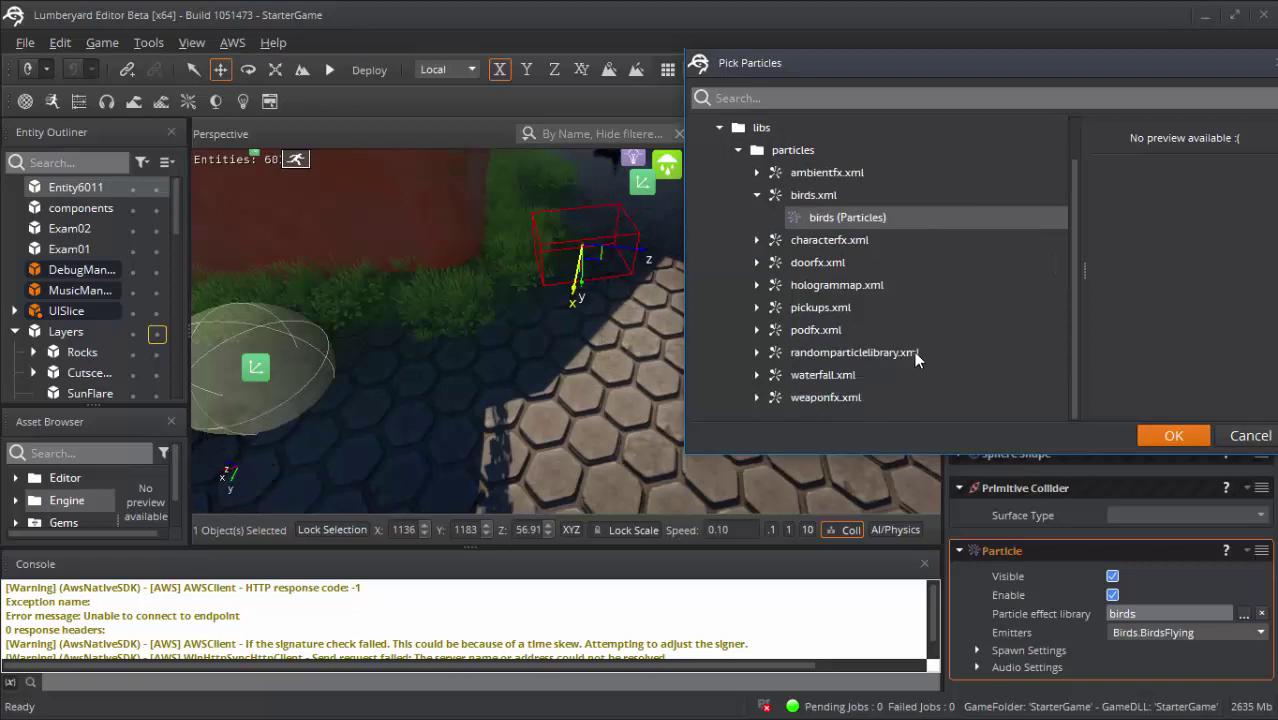
click(846, 377)
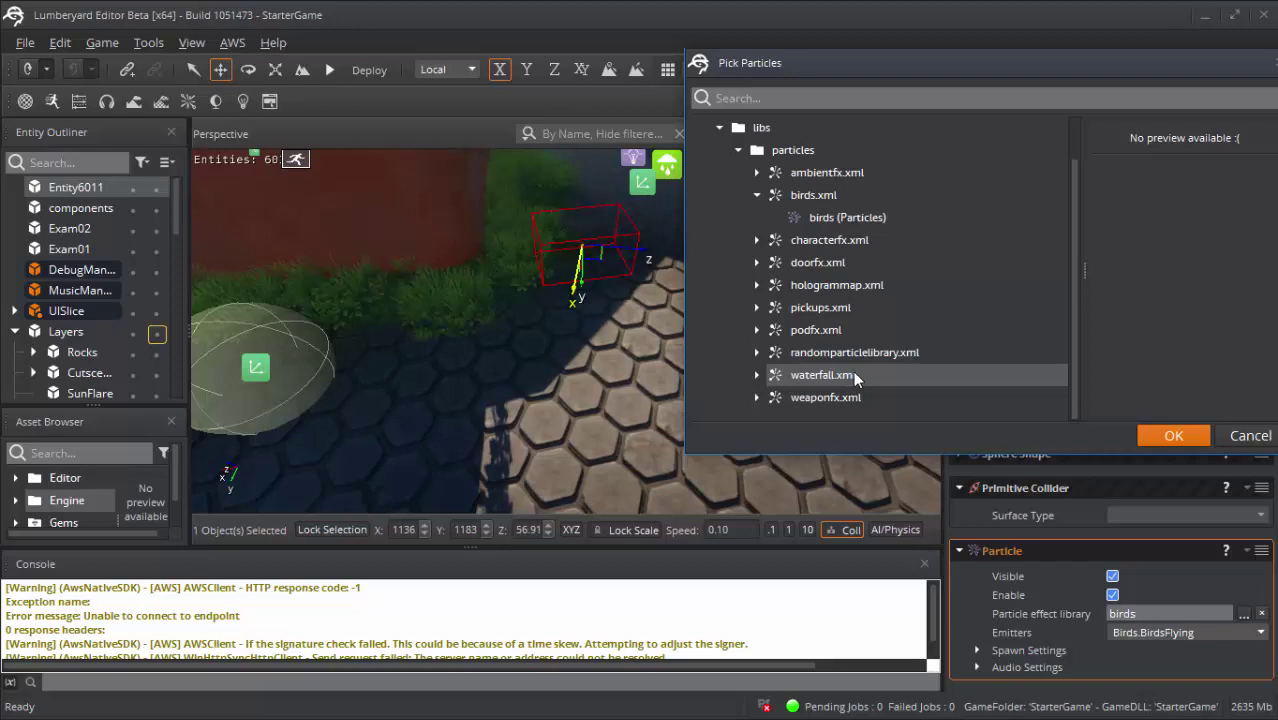
double_click(858, 383)
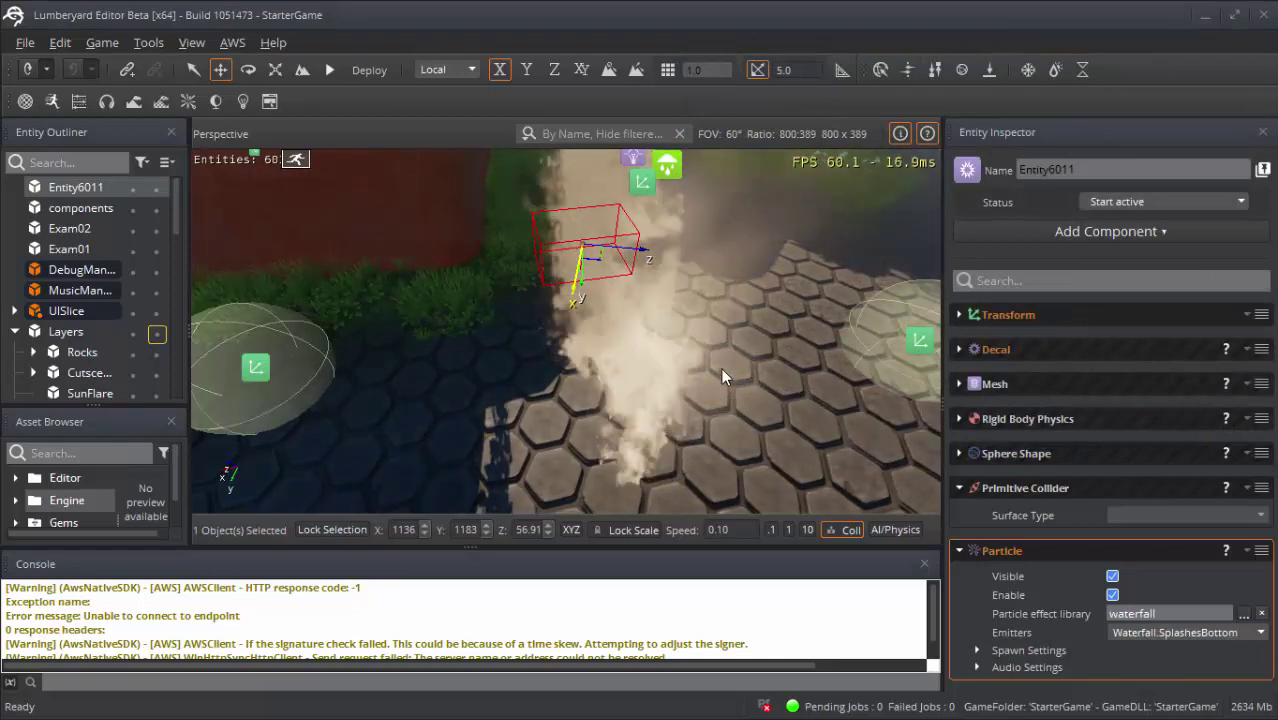
mouse_move(721, 368)
right_down()
mouse_move(660, 330)
mouse_move(645, 350)
right_up()
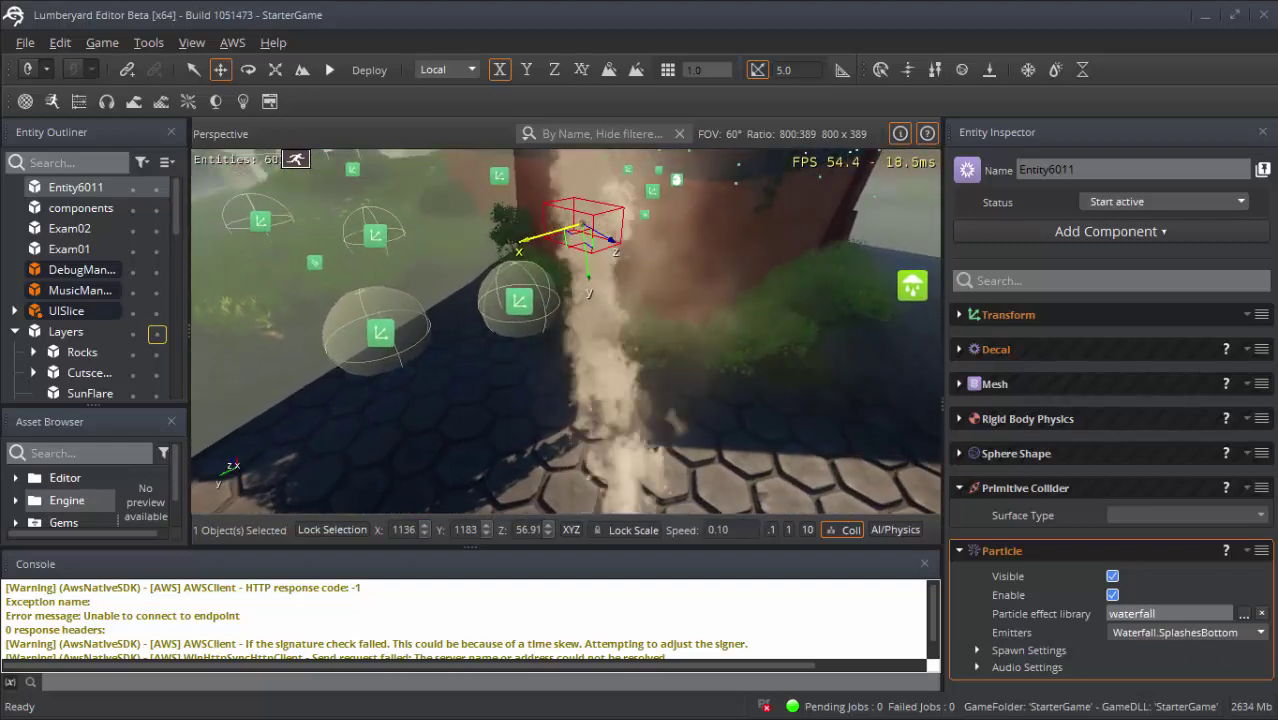
right_drag(645, 350, 581, 249)
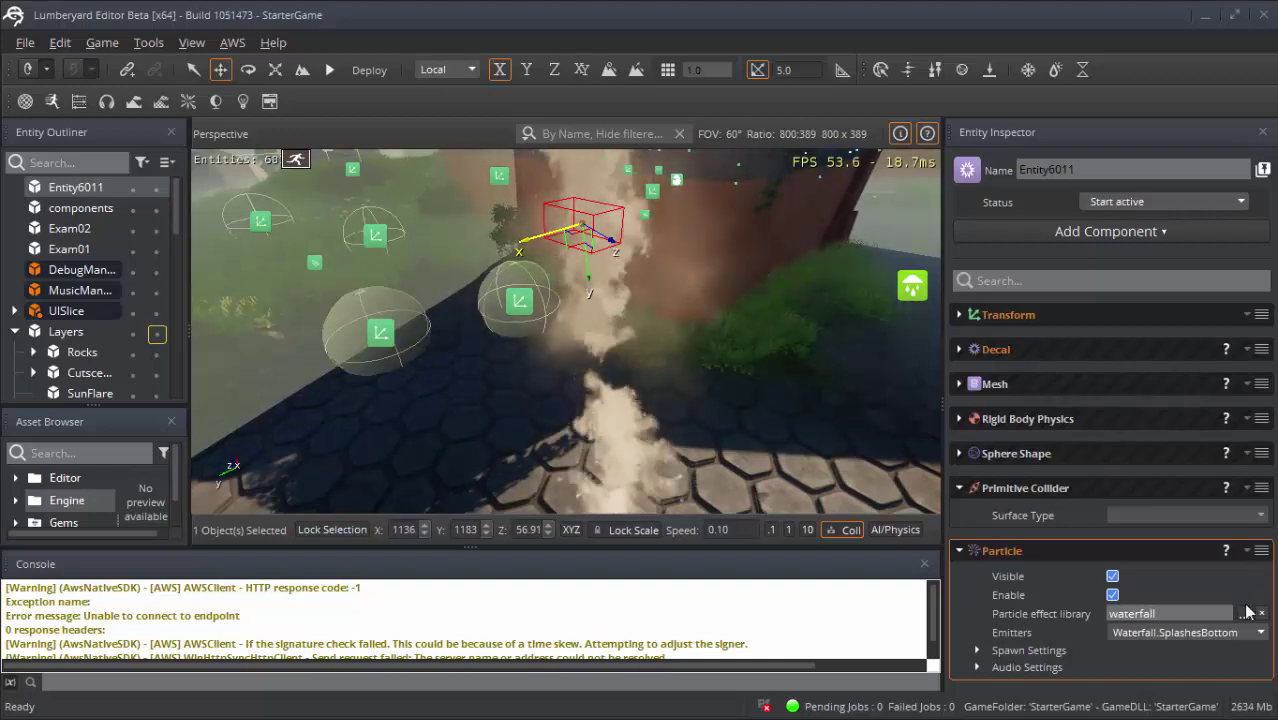
- Assign hologrammap.xml and orbit the viewport to inspect the blue hologram particles
click(1244, 614)
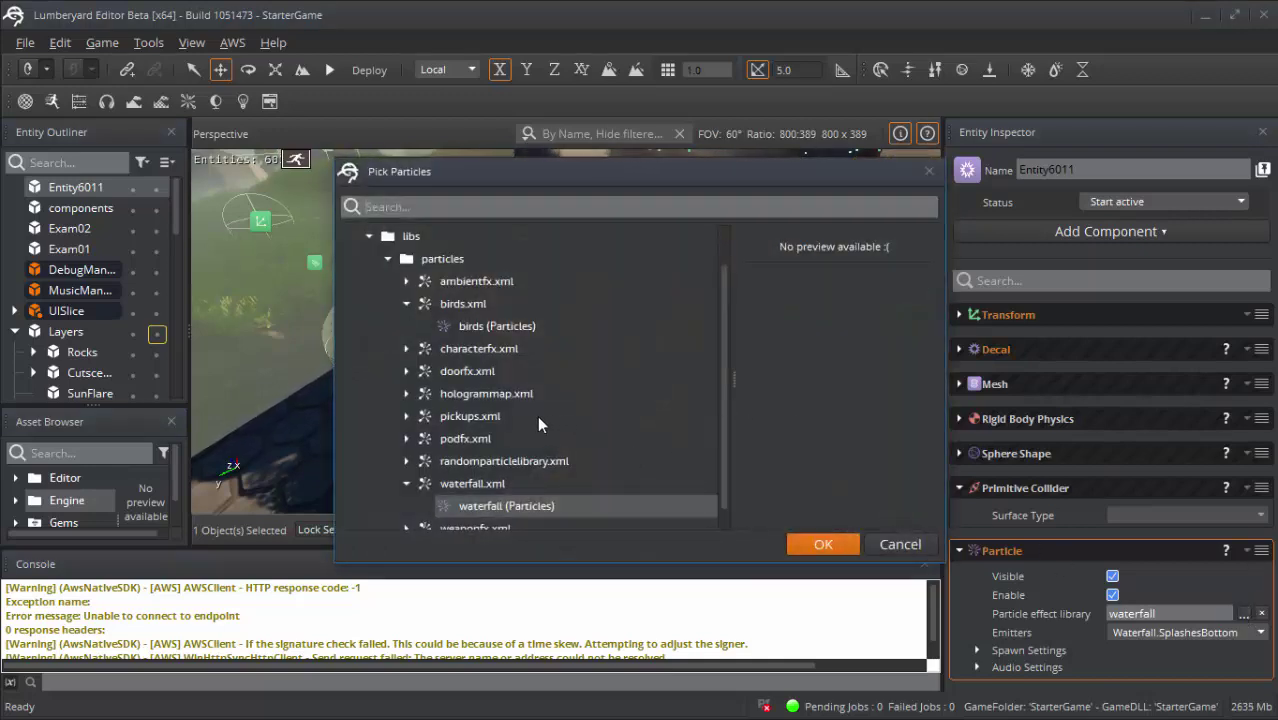
double_click(486, 393)
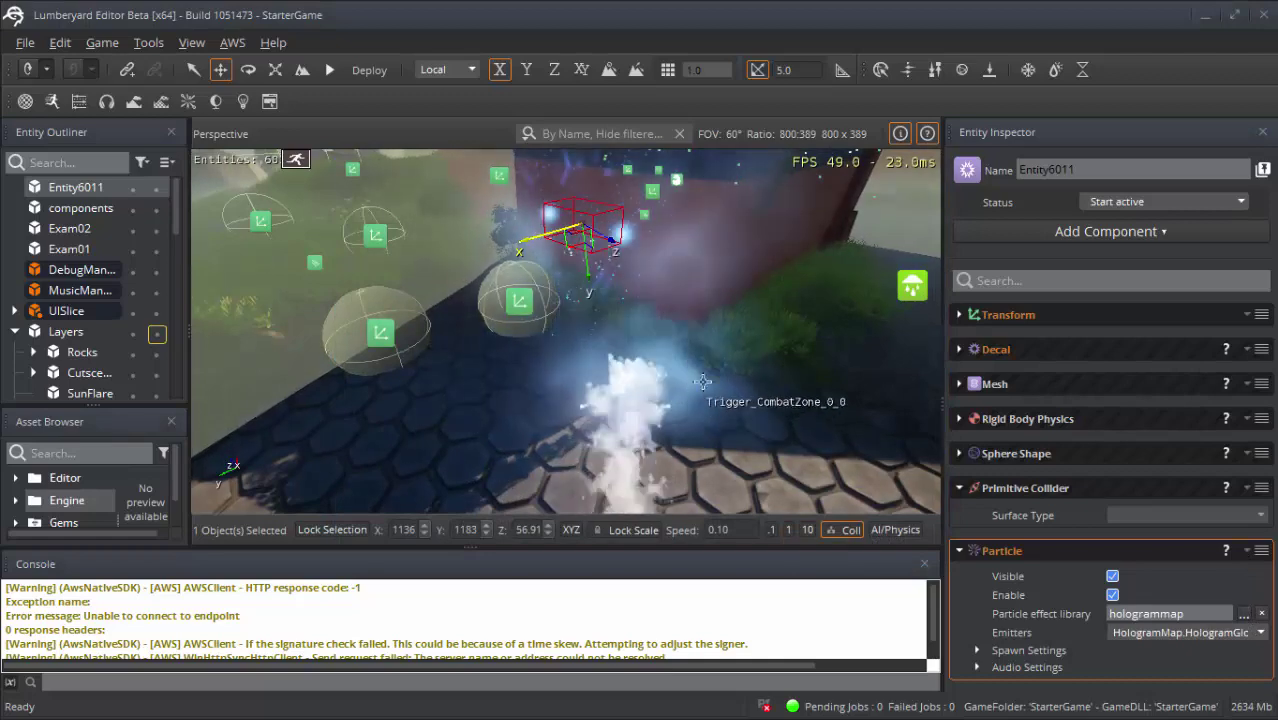
scroll(663, 359, up, 3)
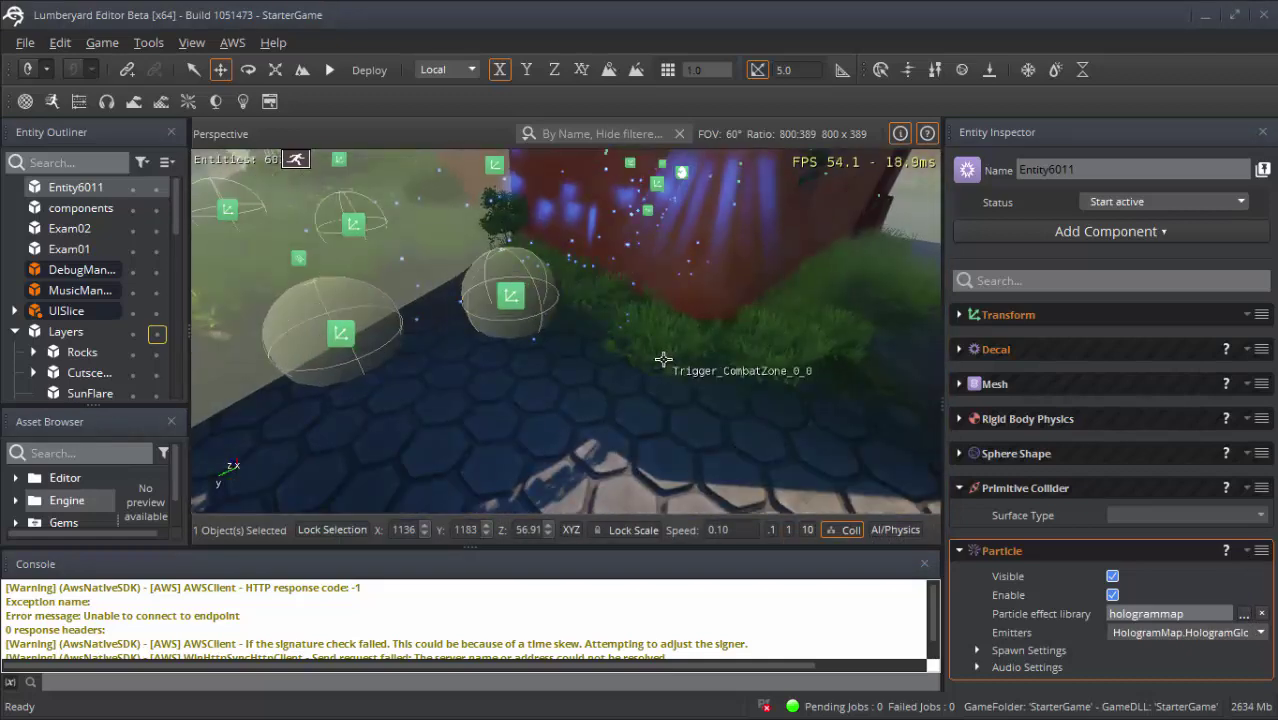
scroll(663, 359, down, 3)
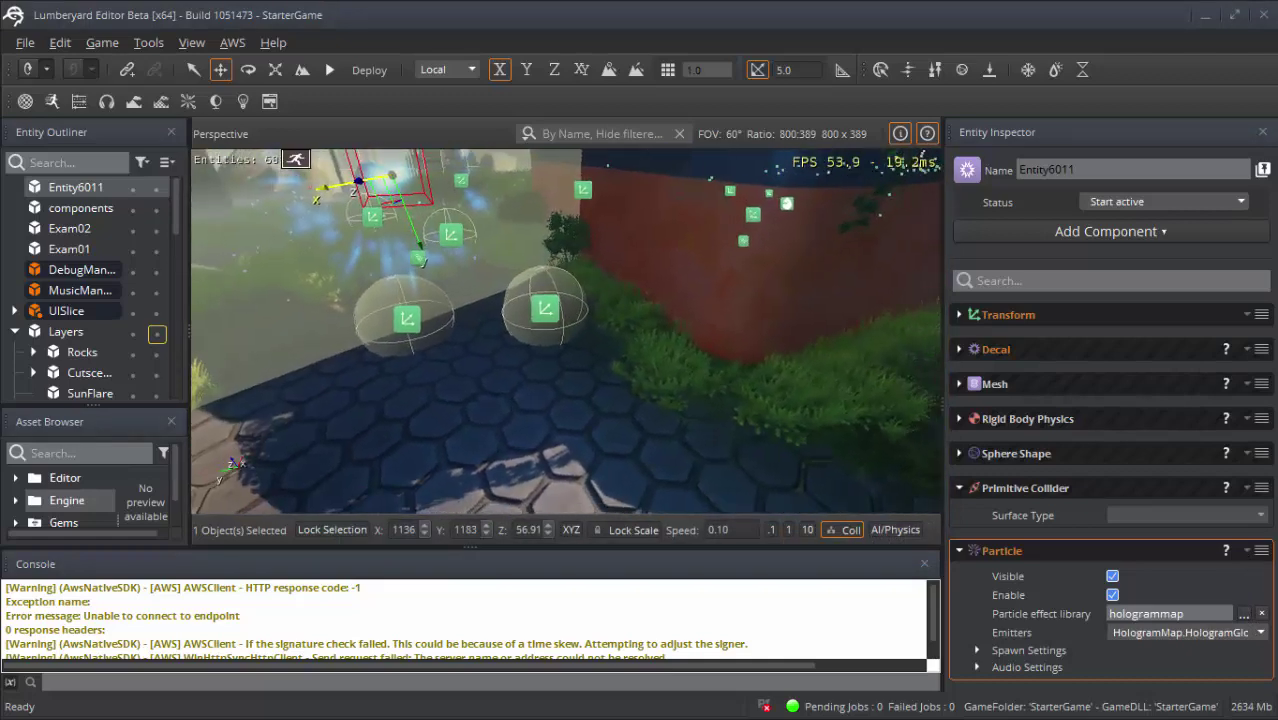
mouse_move(565, 330)
alt+mouse_down()
mouse_move(765, 345)
mouse_move(978, 430)
alt+mouse_up()
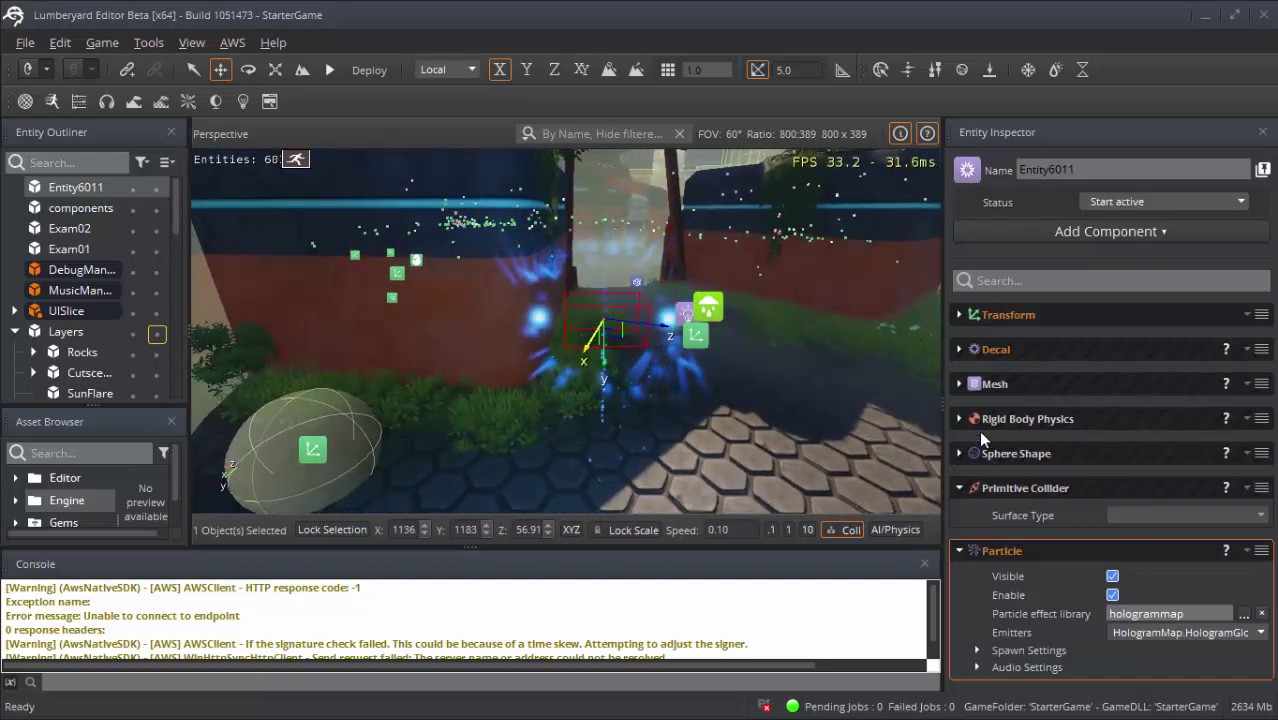
click(1245, 614)
key(Escape)
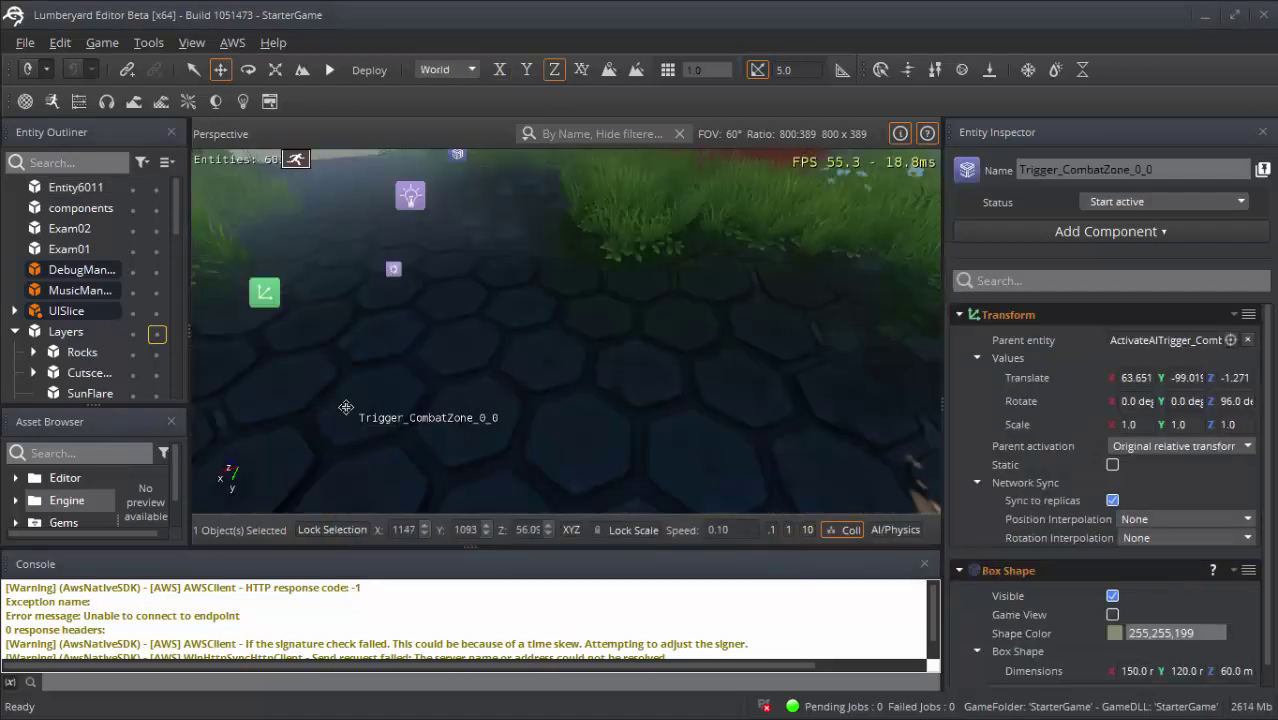
- Create a new entity on the paved path and shift it up and along X
right_click(345, 408)
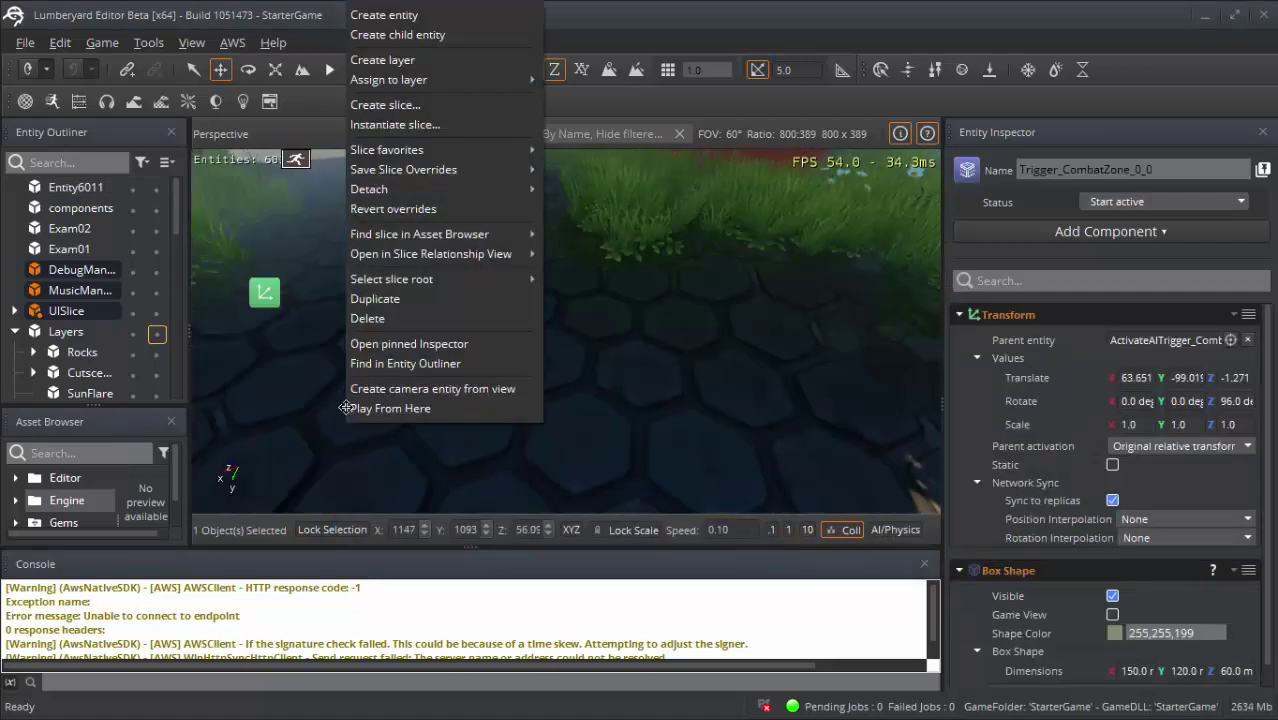
click(404, 16)
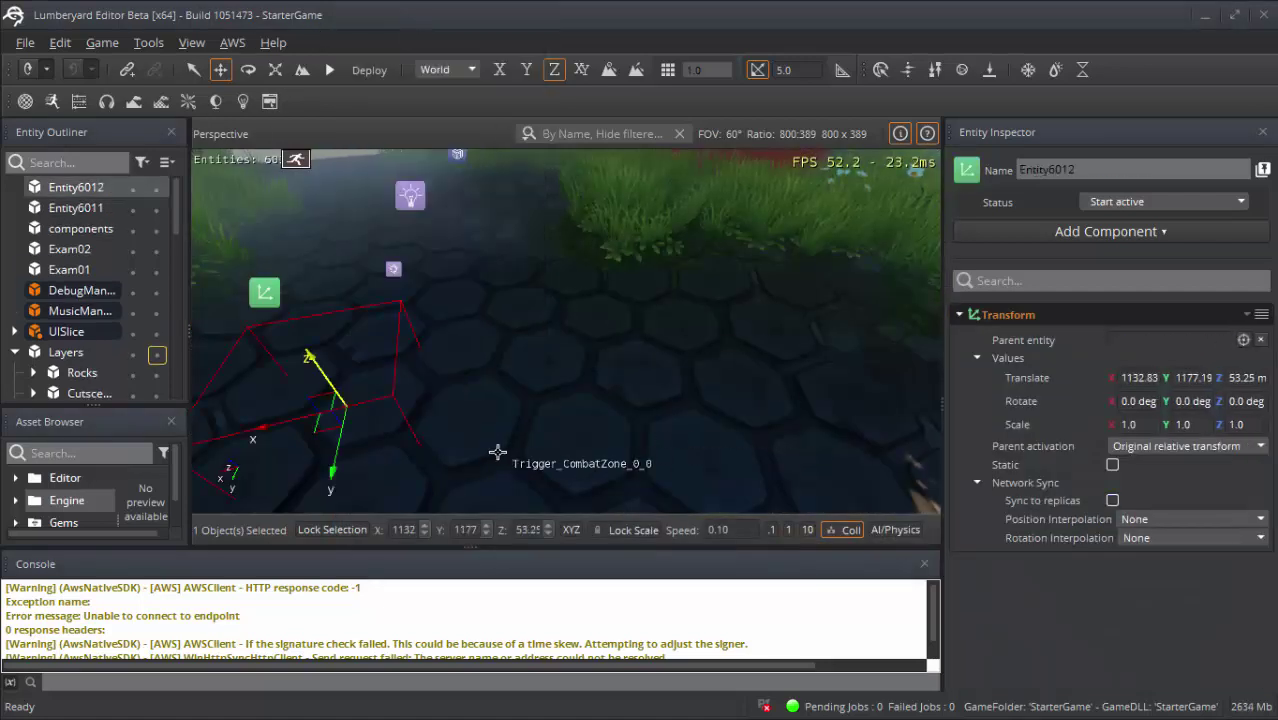
drag(325, 380, 285, 340)
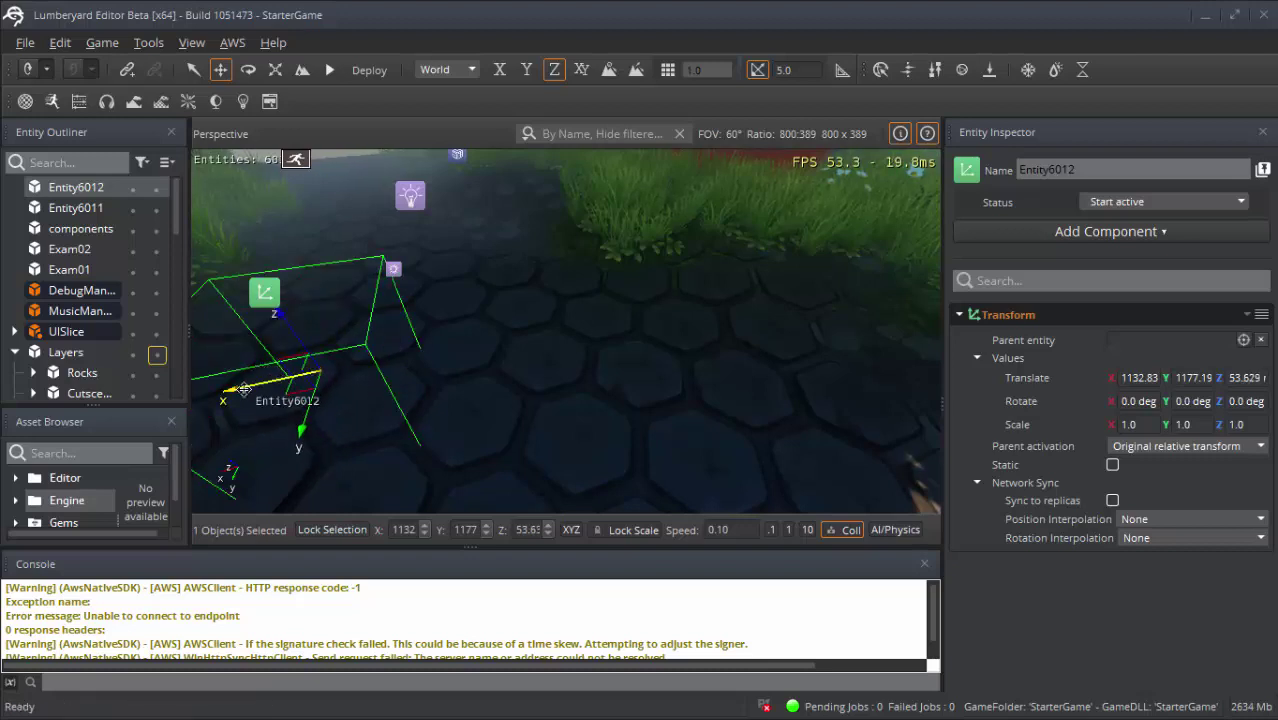
drag(243, 390, 467, 347)
- Add a Particle component with the podfx library and raise the entity along Z
click(1058, 236)
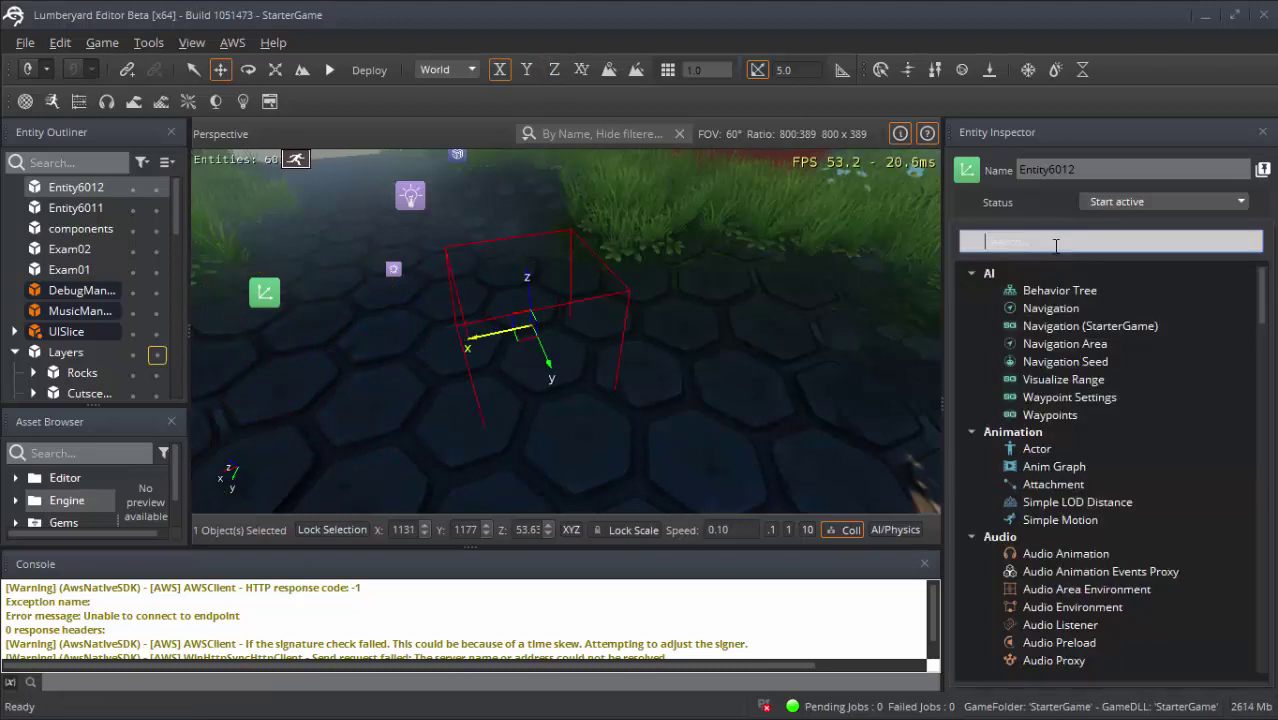
text(particle)
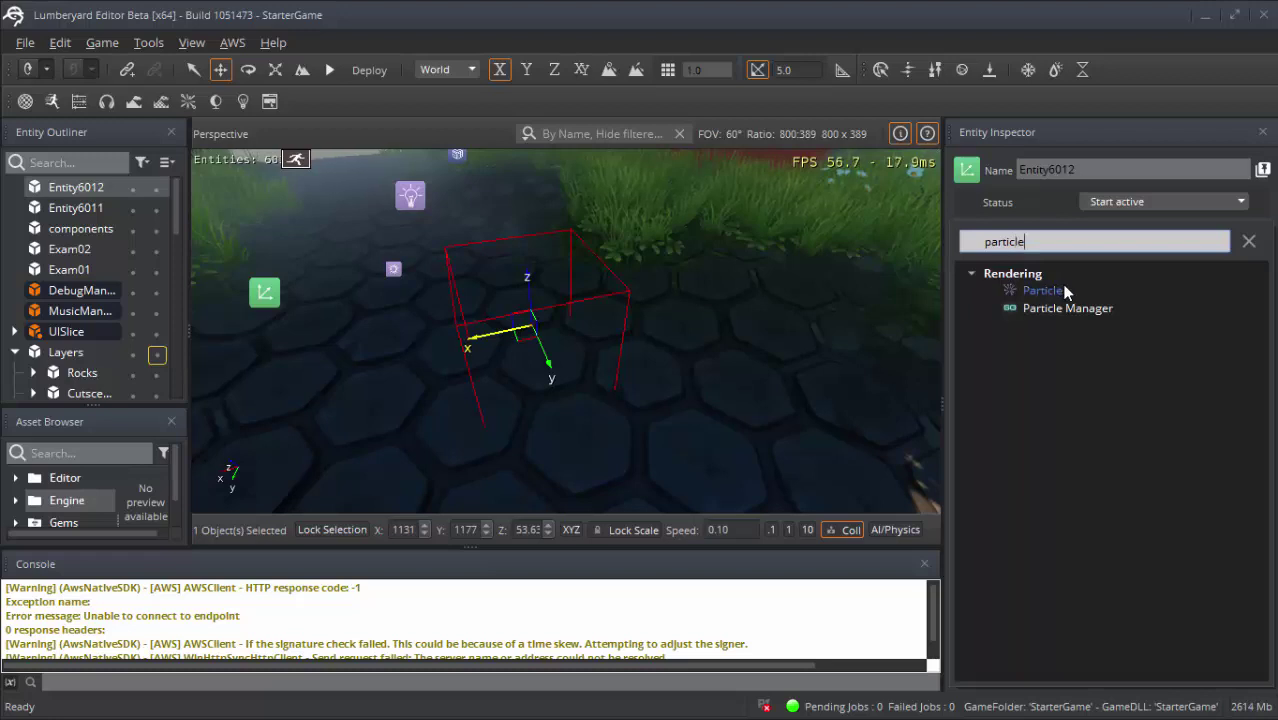
click(1058, 292)
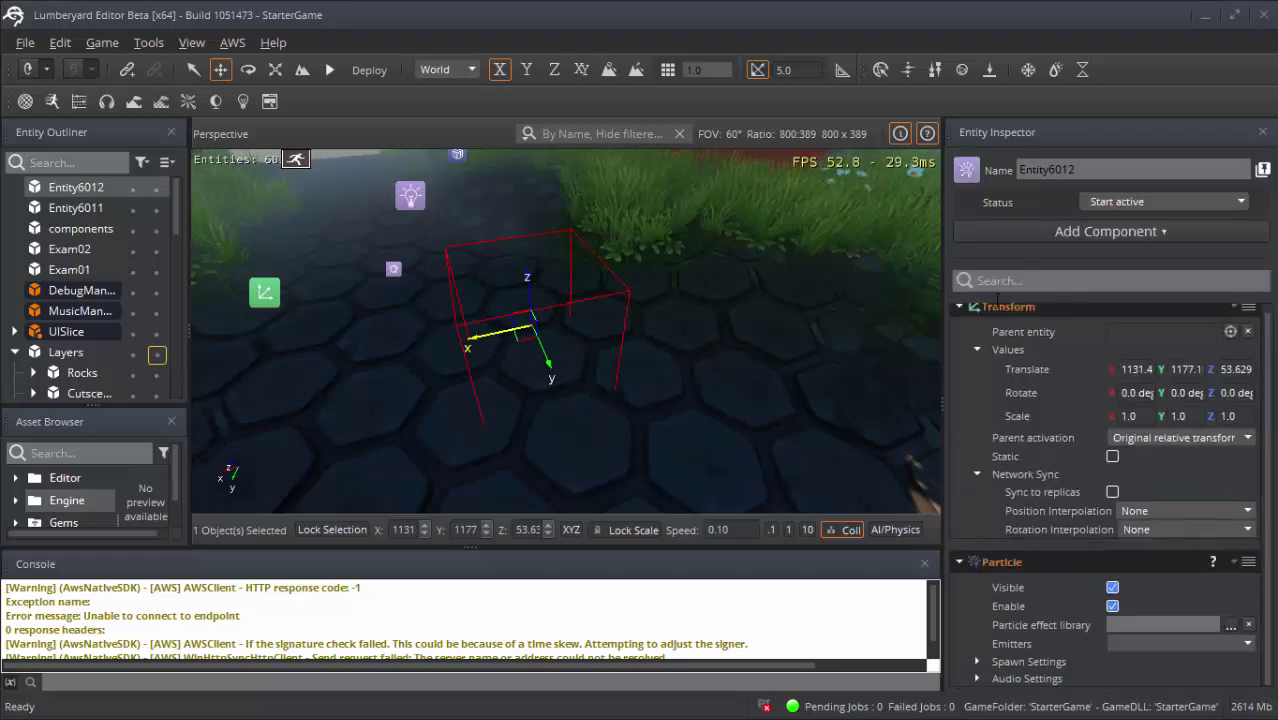
click(1230, 624)
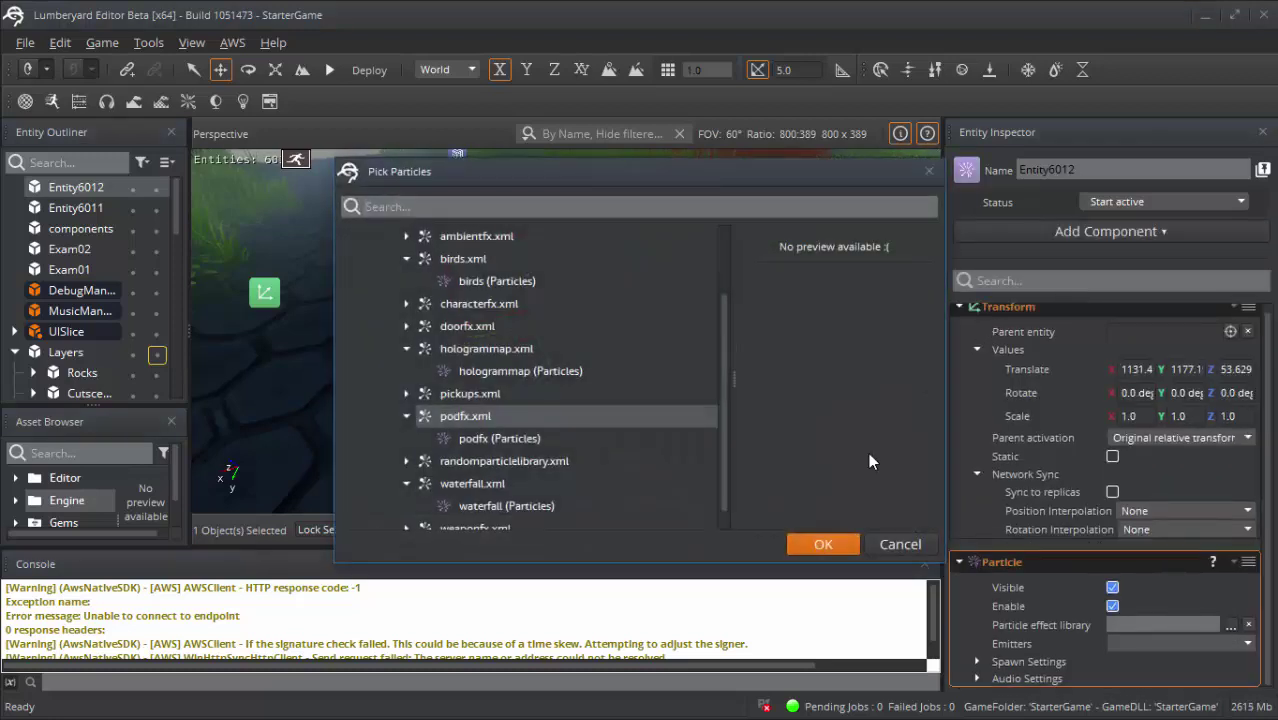
double_click(463, 418)
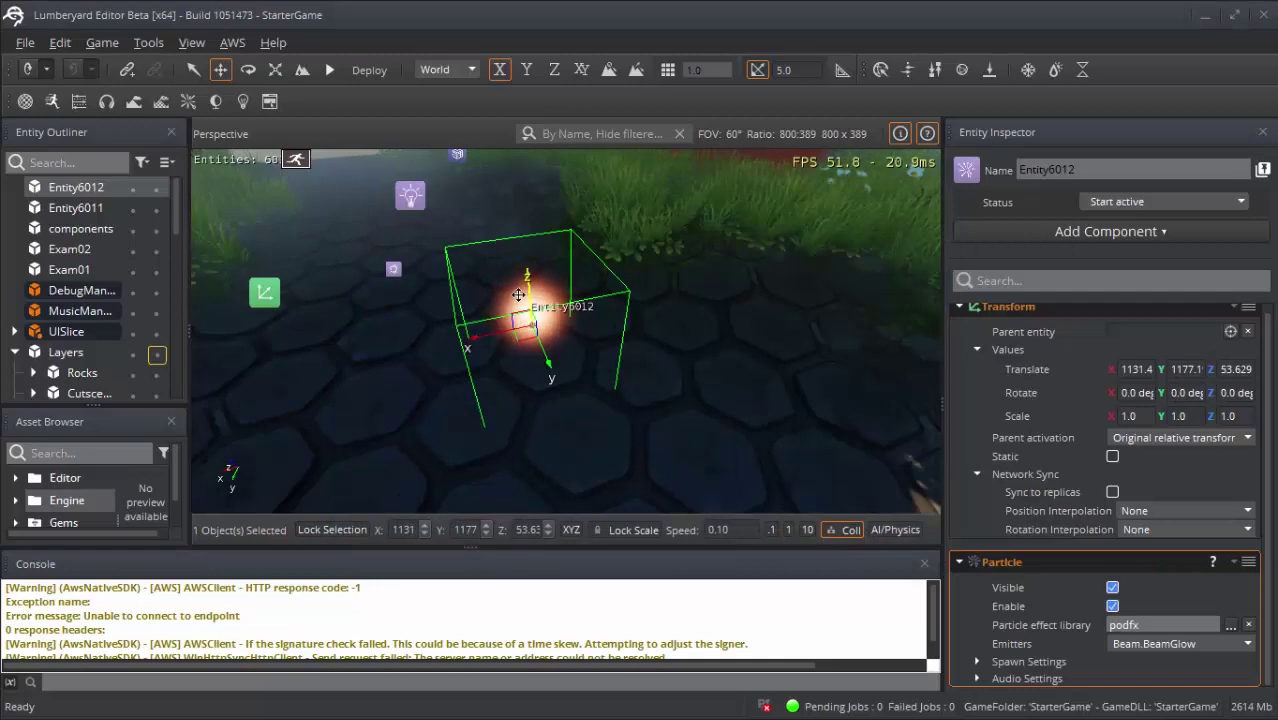
drag(530, 283, 530, 240)
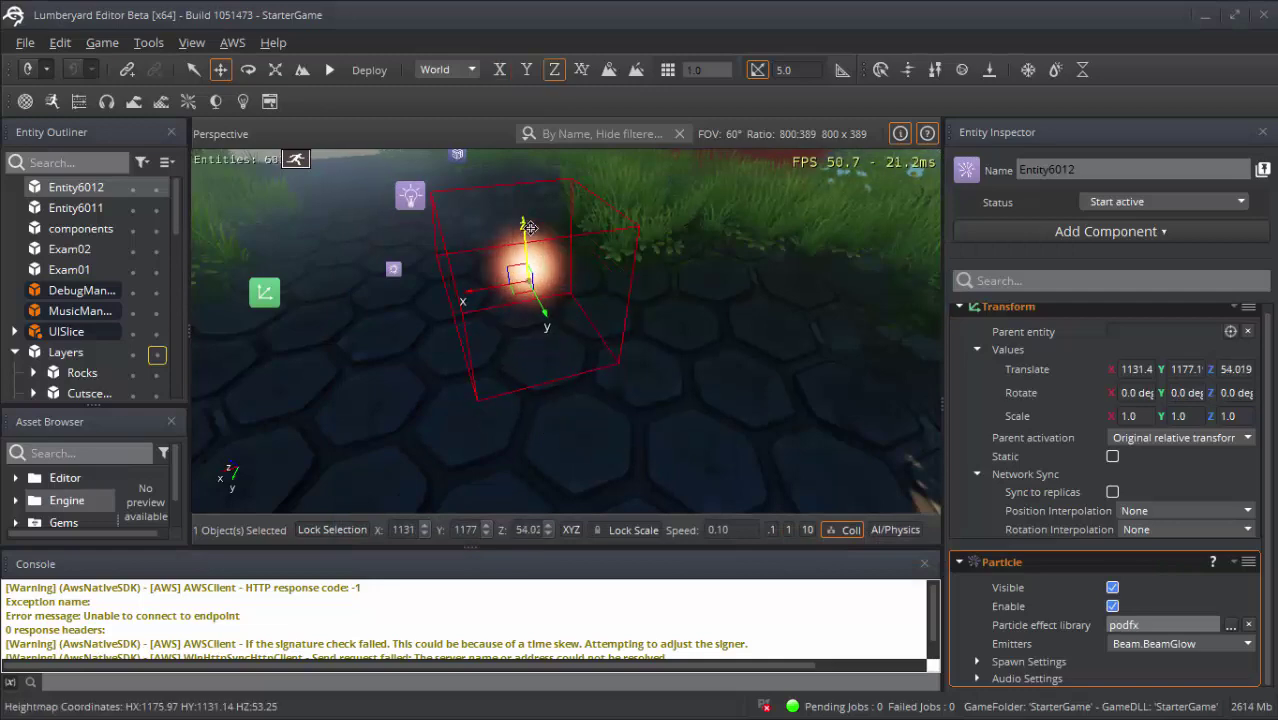
- Try randomparticlelibrary, then settle on ambientfx with the FlyingSeeds.FlyingSeeds emitter
click(1230, 624)
scroll(600, 430, down, 1)
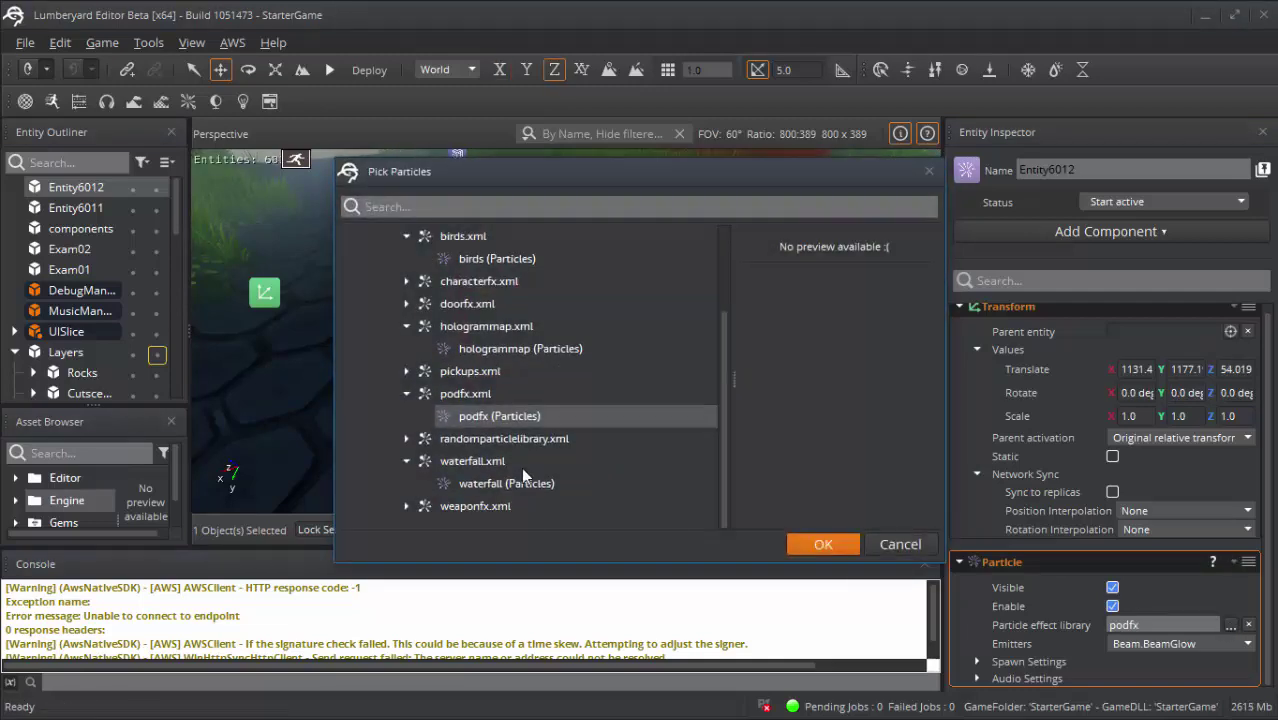
double_click(468, 440)
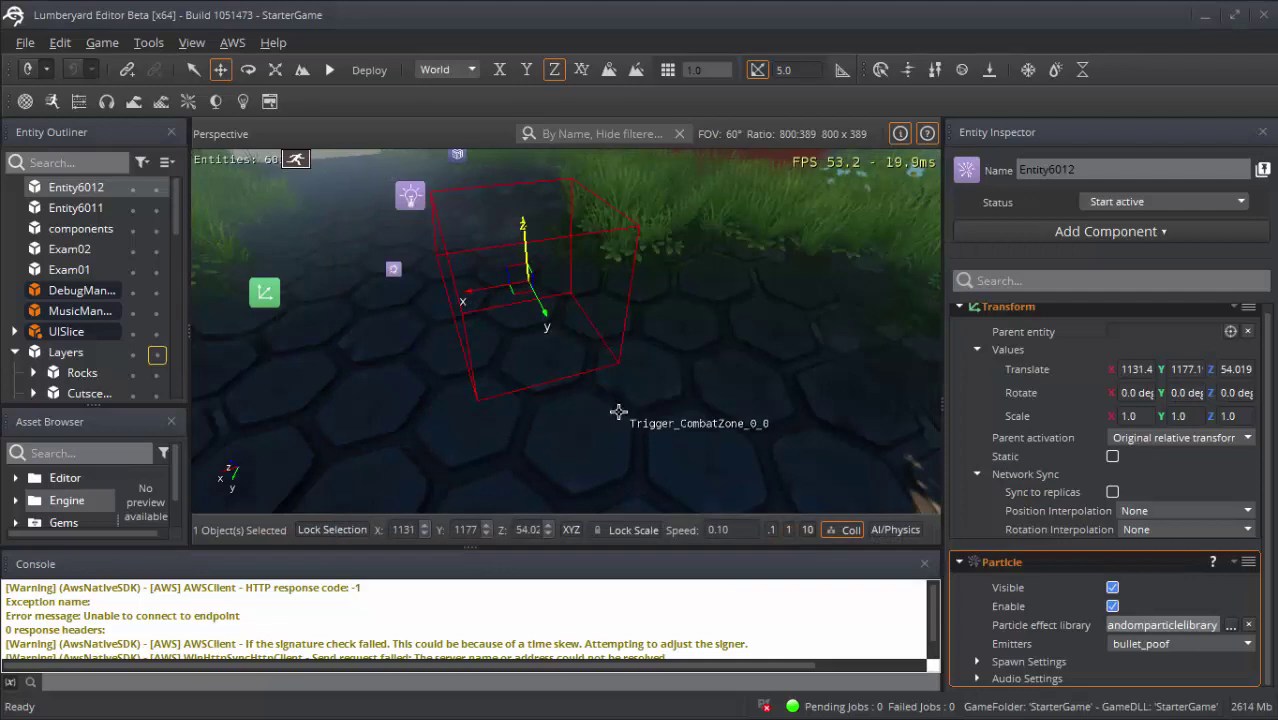
click(1230, 624)
scroll(628, 425, up, 2)
double_click(481, 345)
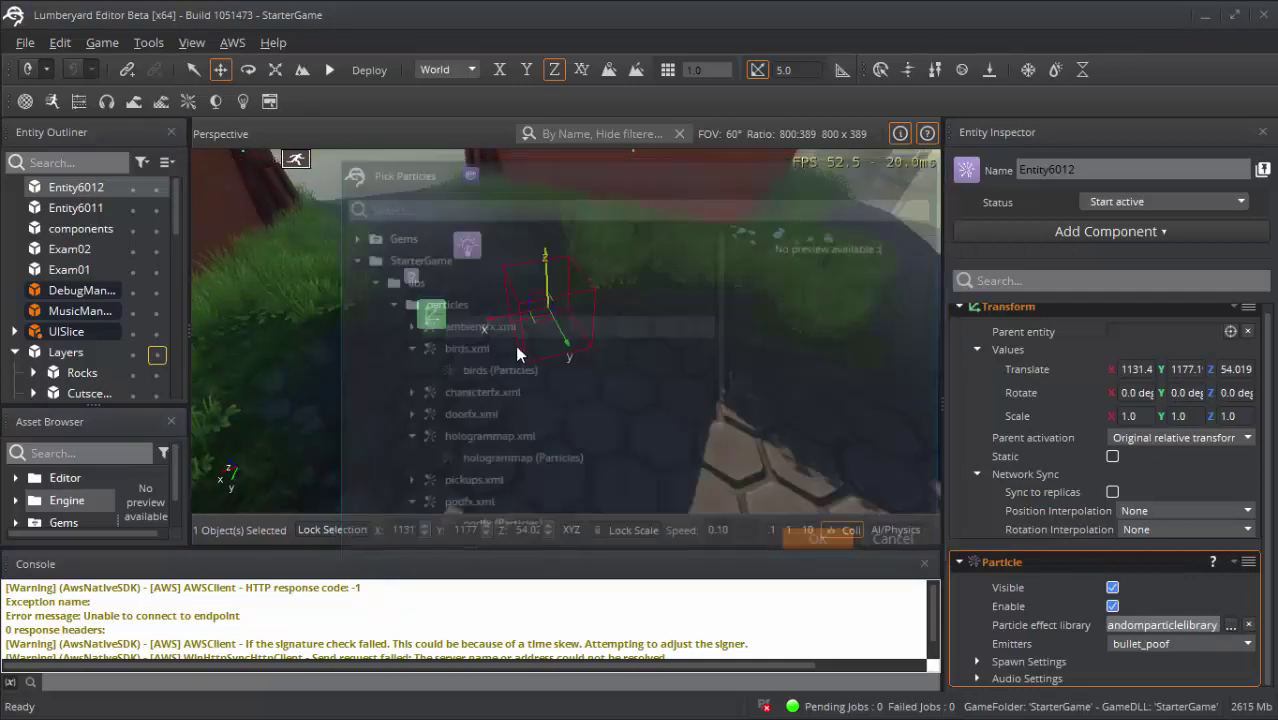
scroll(578, 379, down, 2)
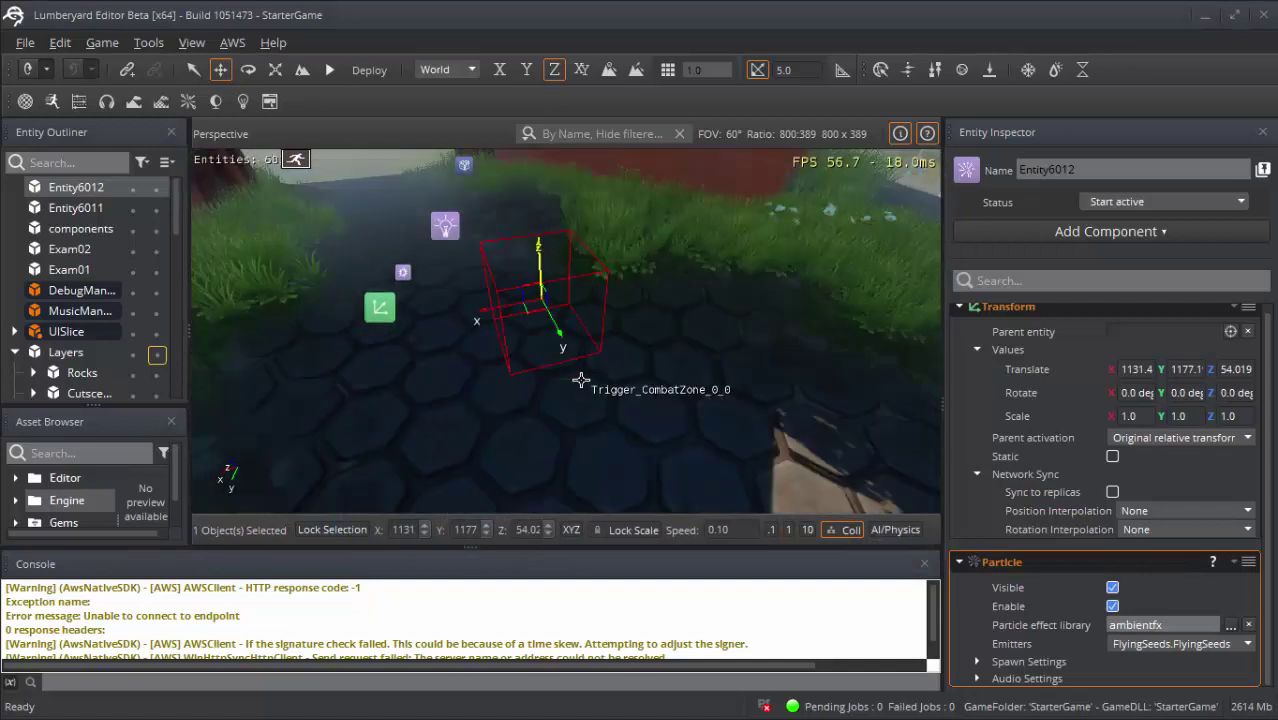
scroll(578, 379, down, 2)
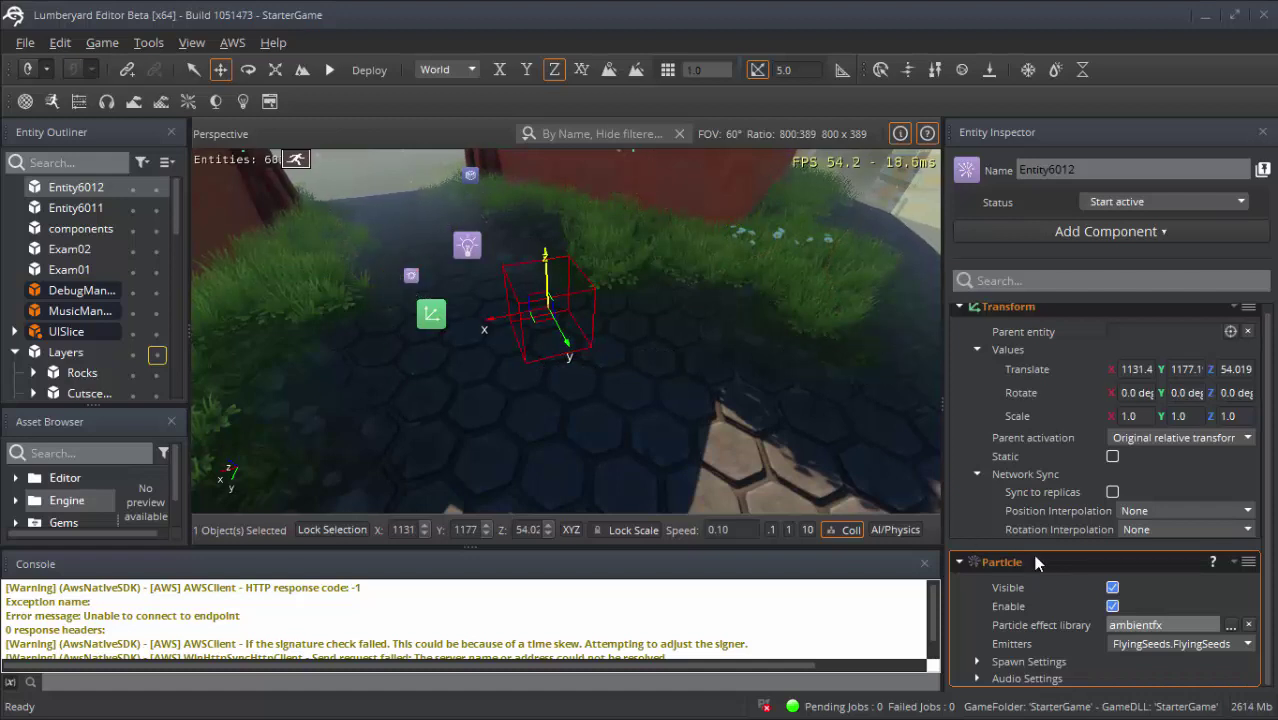
- Collapse the Particle and Transform sections and scroll the Add Component list down to Rendering
click(959, 562)
click(960, 312)
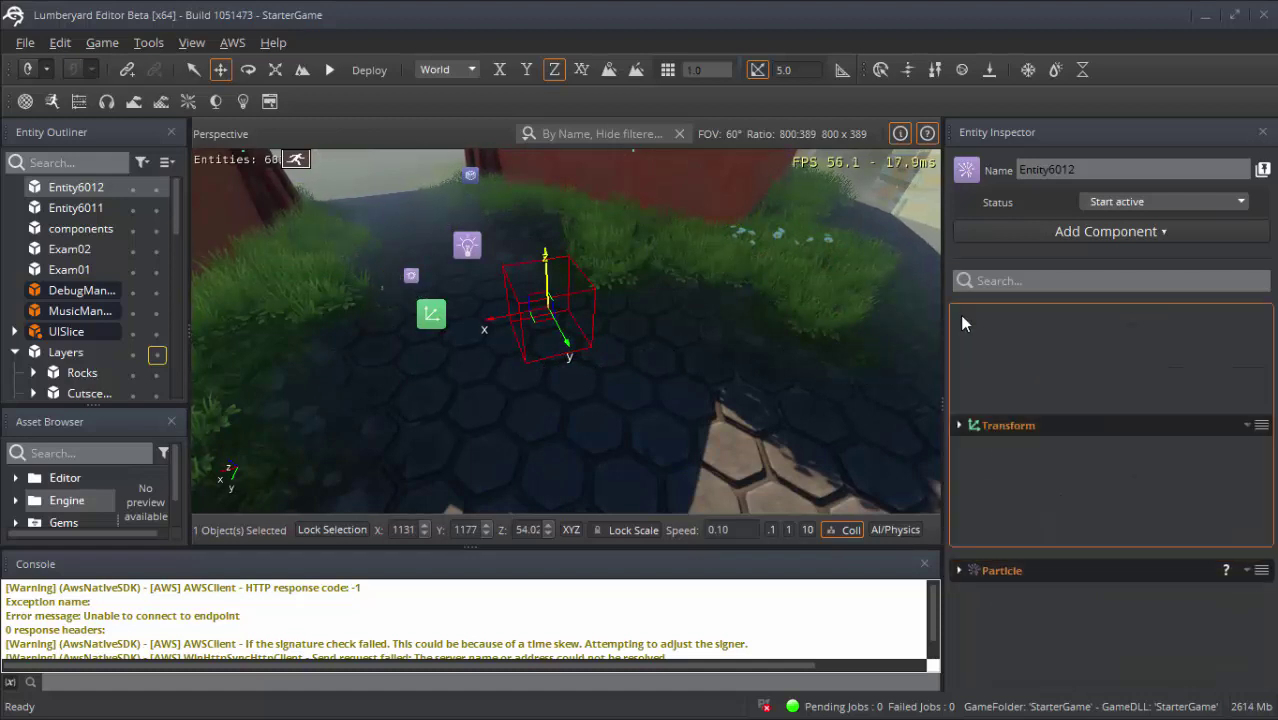
click(1048, 232)
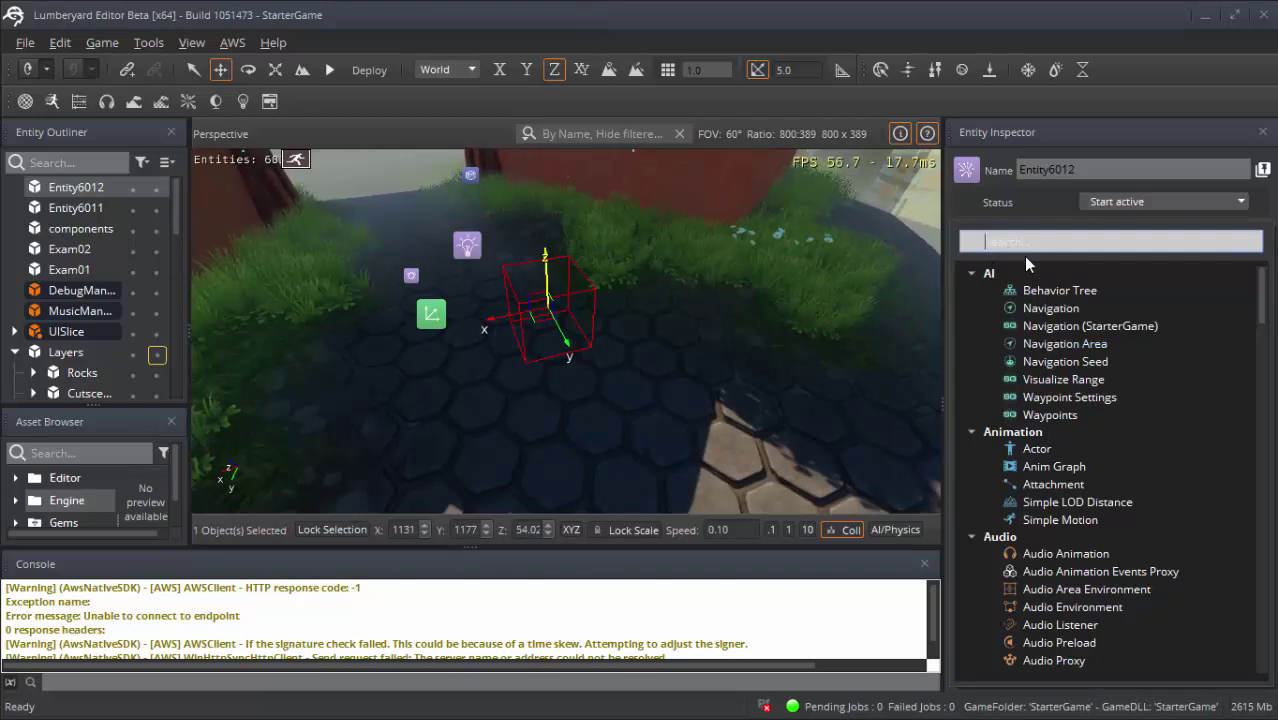
scroll(1150, 405, down, 5)
scroll(1150, 415, down, 6)
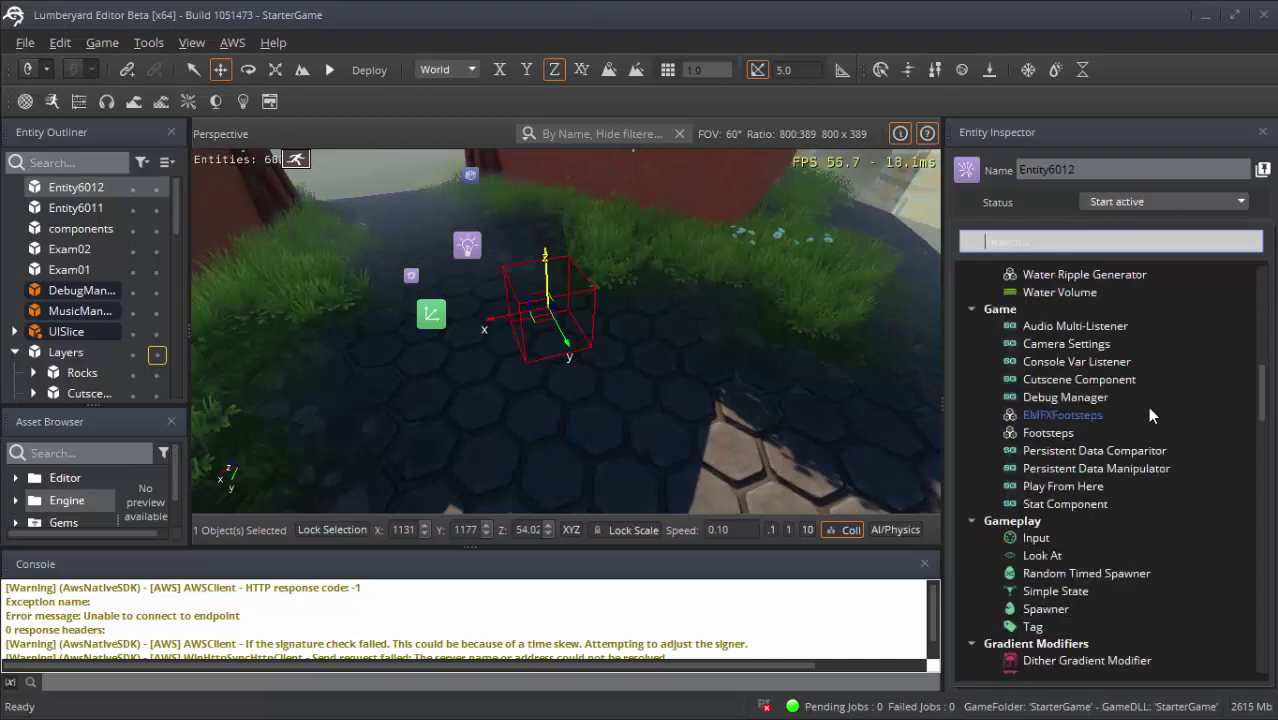
scroll(1150, 415, down, 4)
scroll(1150, 415, down, 6)
scroll(1150, 415, down, 3)
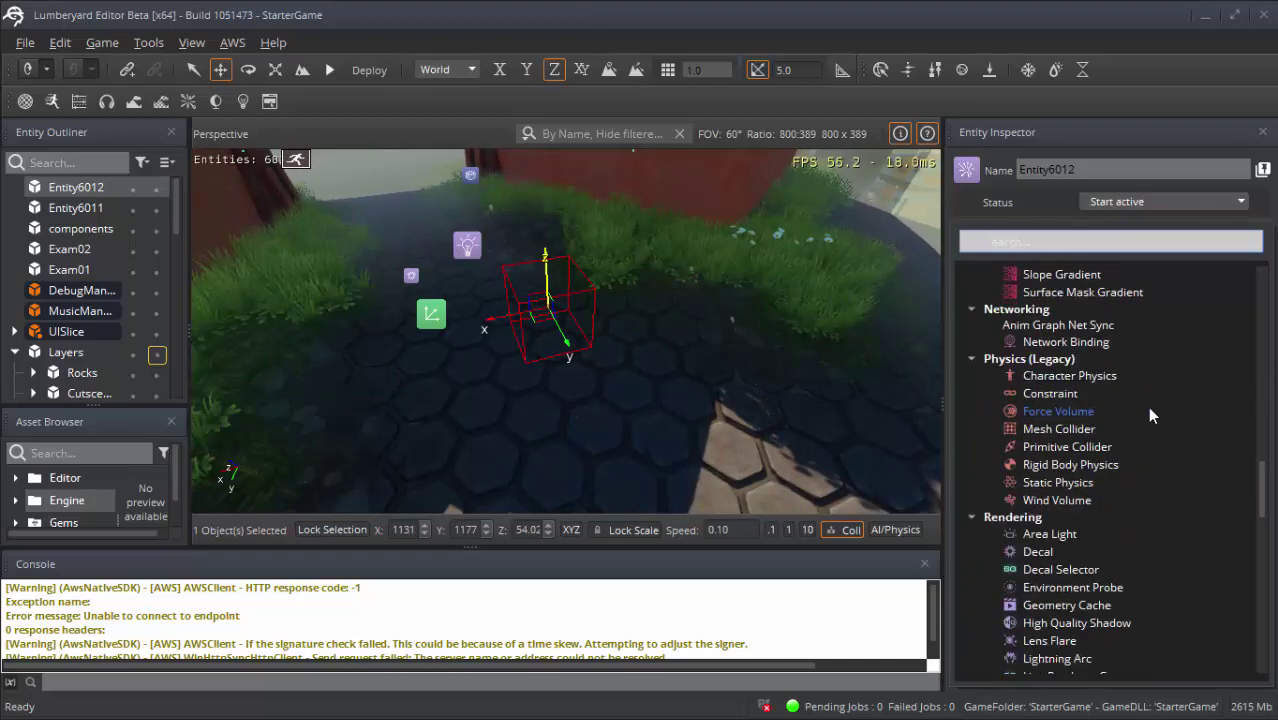
scroll(1147, 406, down, 2)
scroll(1153, 415, down, 1)
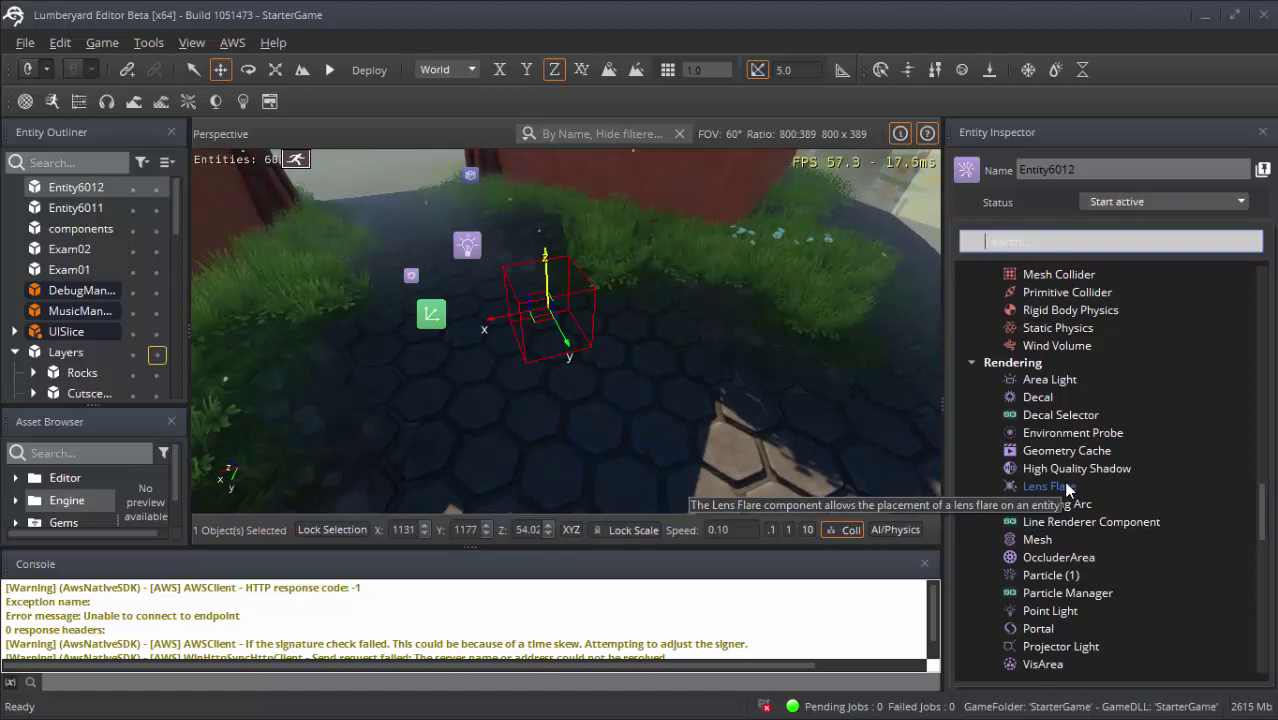
- Add a Lens Flare component and assign the robot library from StarterGame > libs > flares
click(1066, 487)
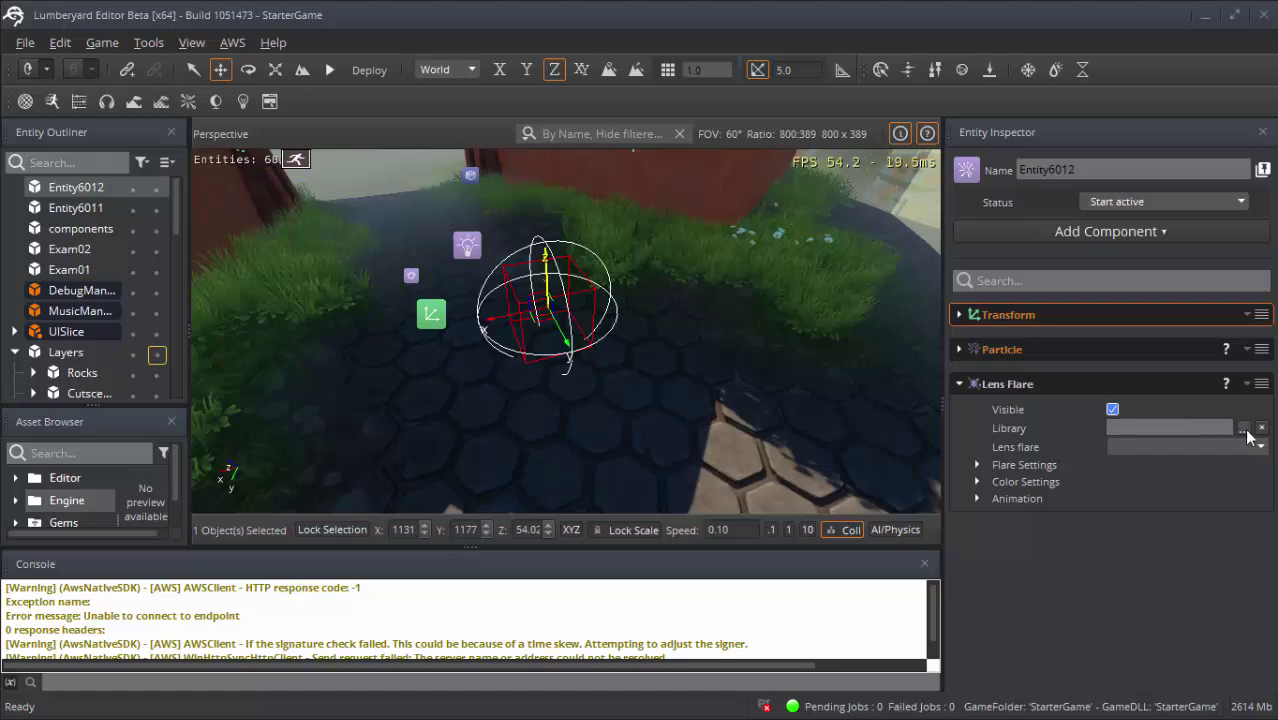
click(1244, 428)
click(351, 237)
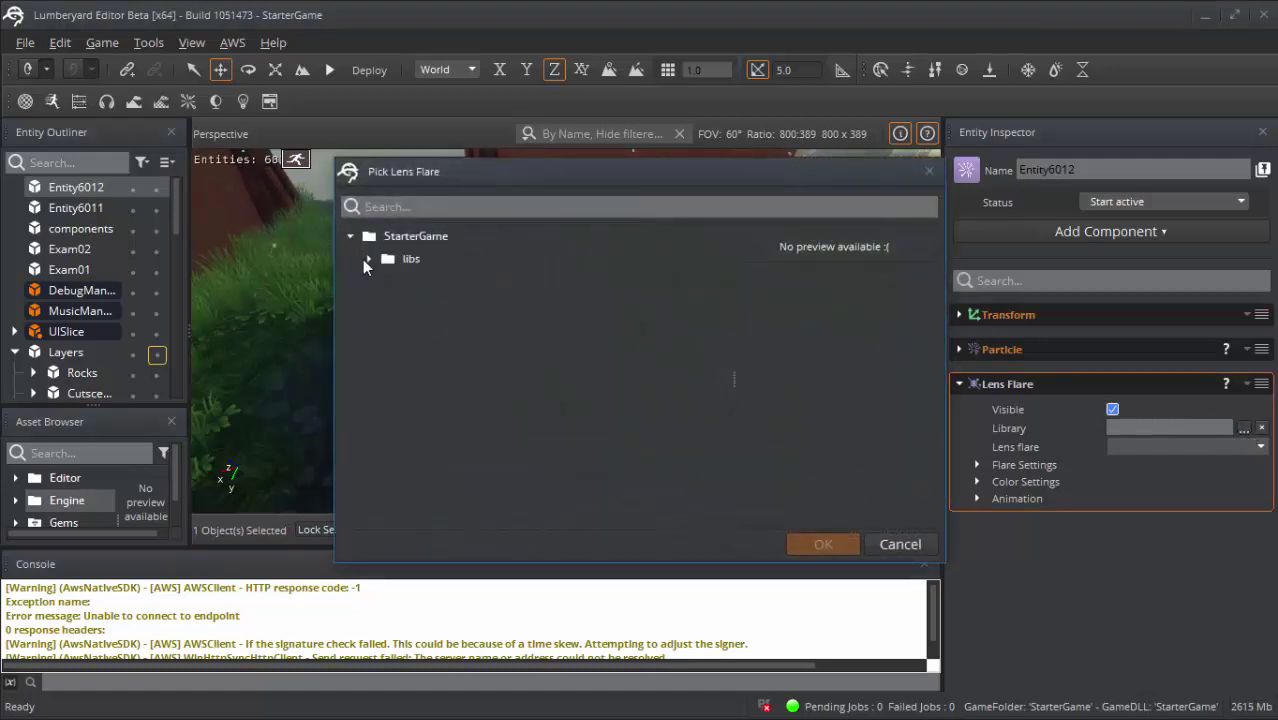
click(368, 259)
click(388, 281)
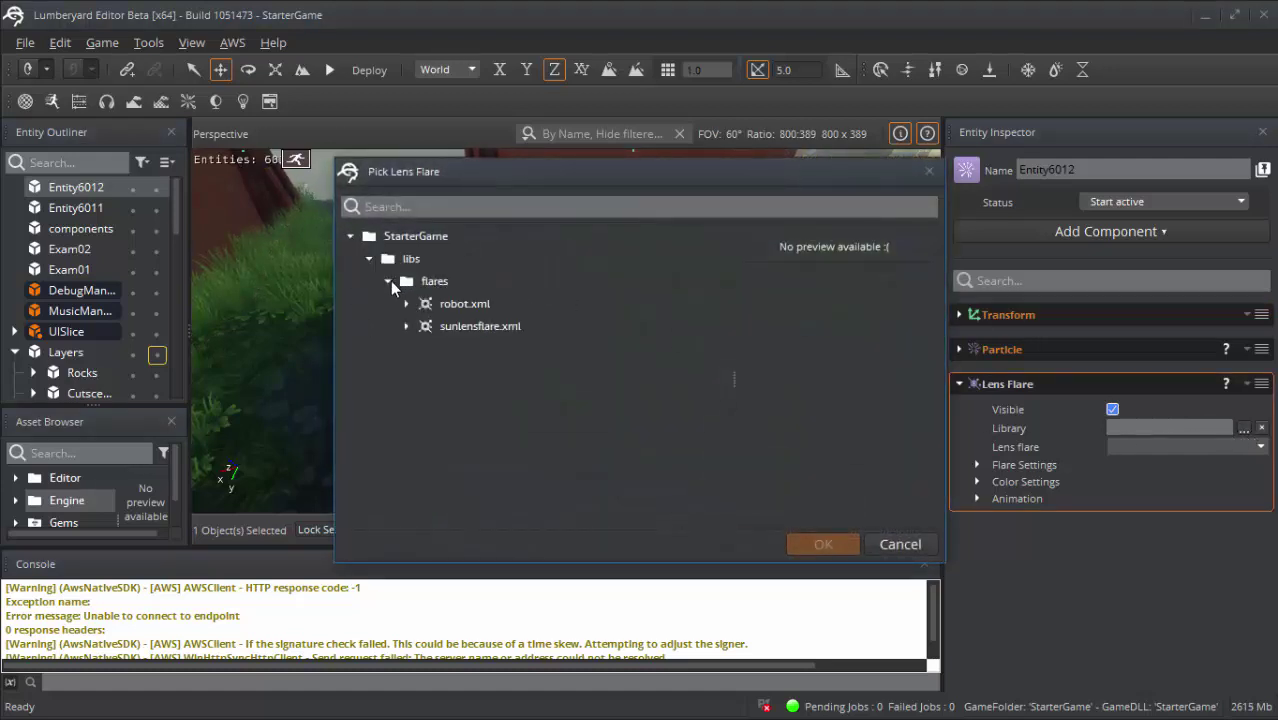
double_click(477, 302)
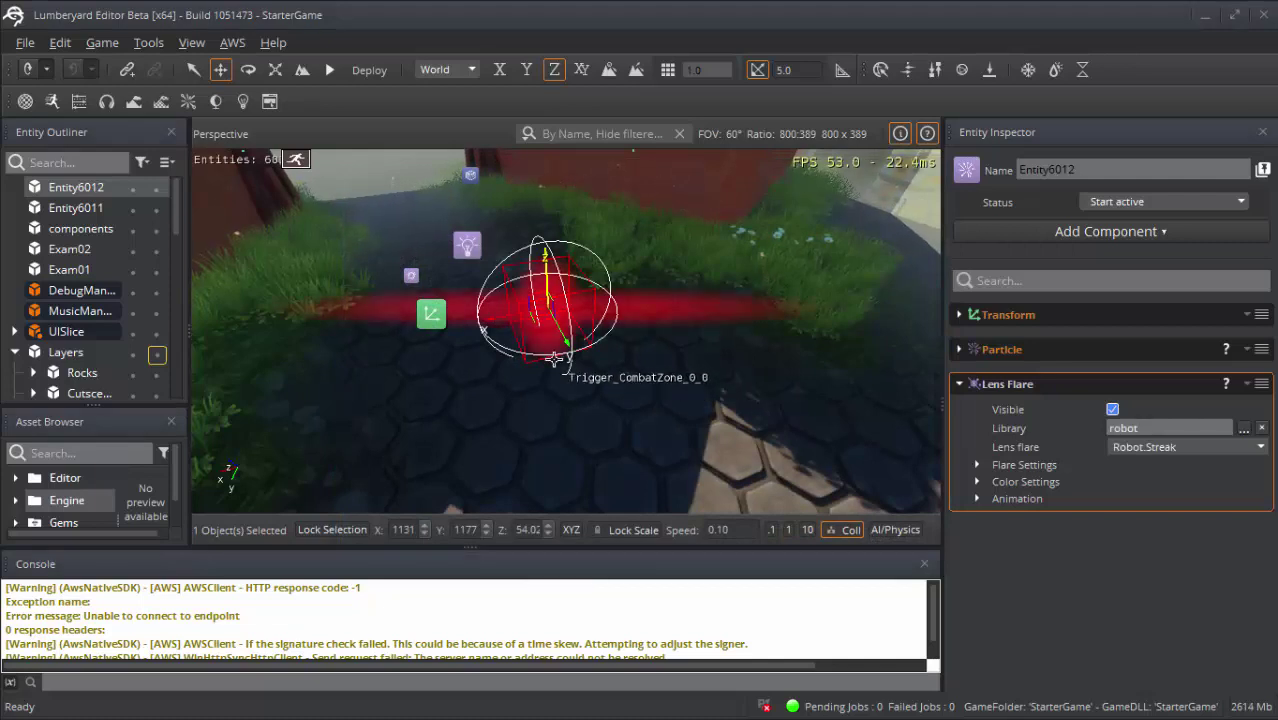
- Try Robot.StreakNarrow and StreakNarrow_01, then keep sunlensflare's LensFlares.ChromaticRing flare
click(1163, 448)
click(1160, 480)
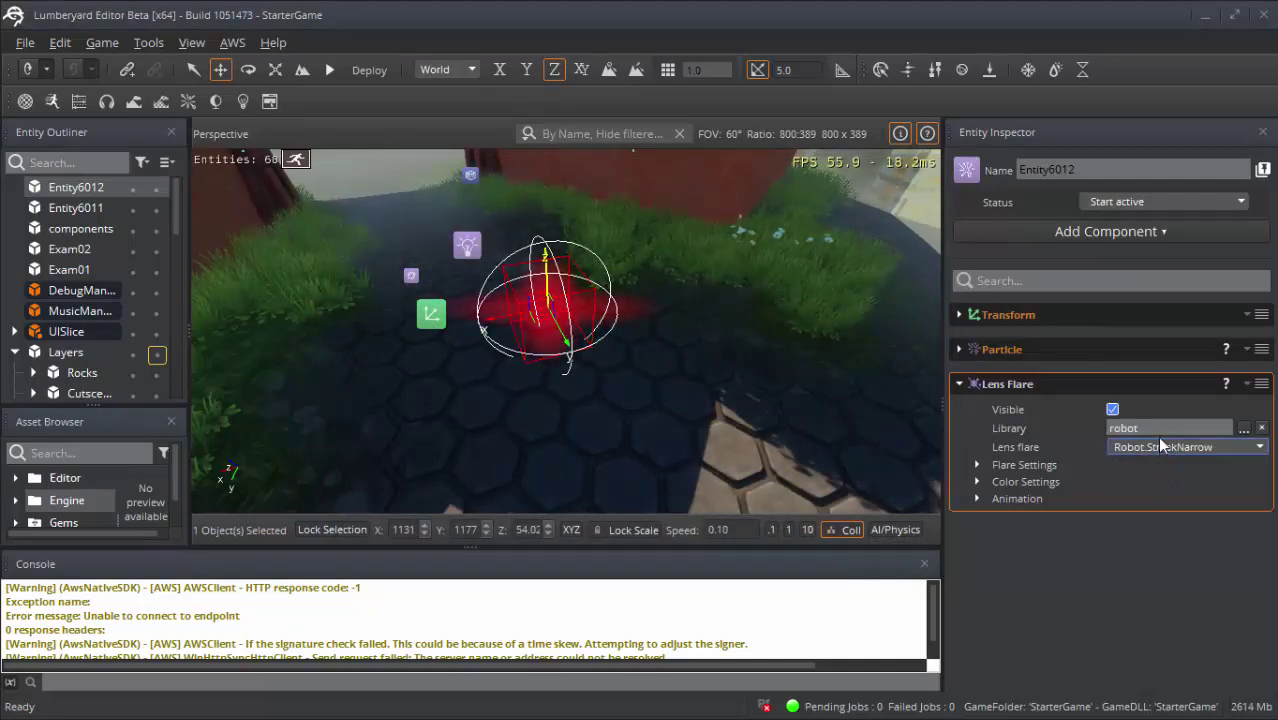
click(1160, 444)
click(1160, 502)
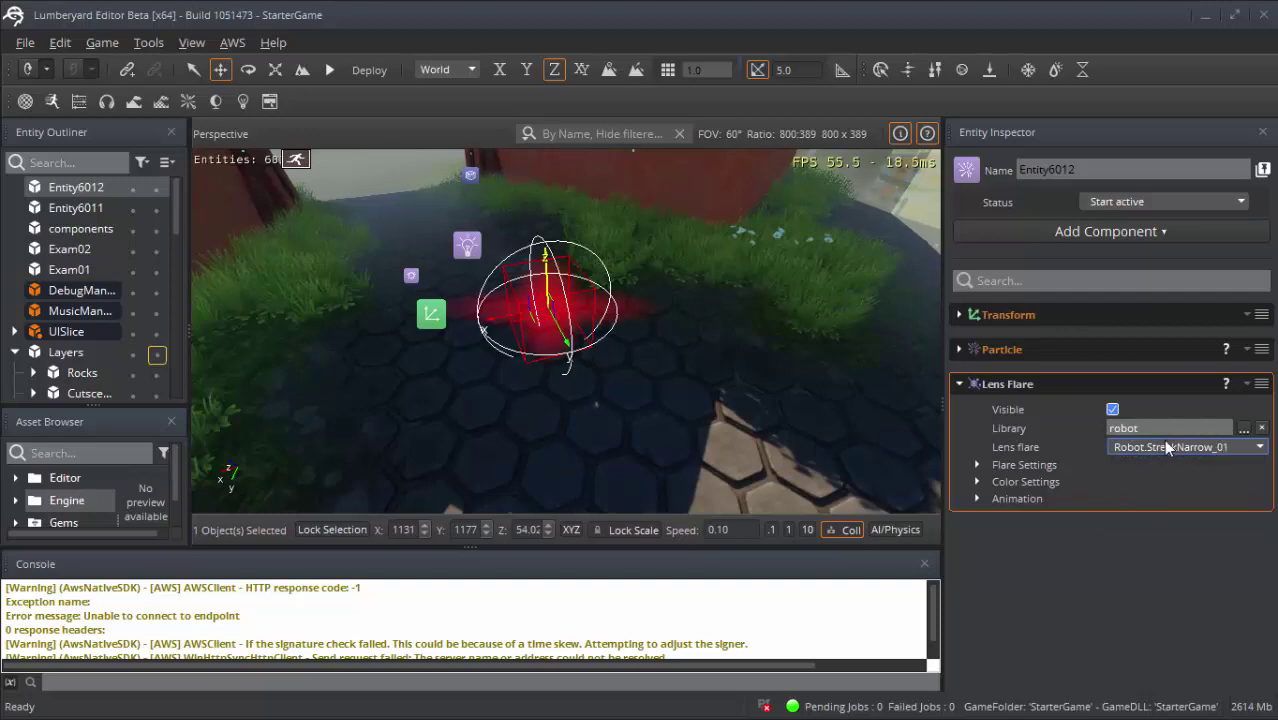
click(1243, 428)
key(Escape)
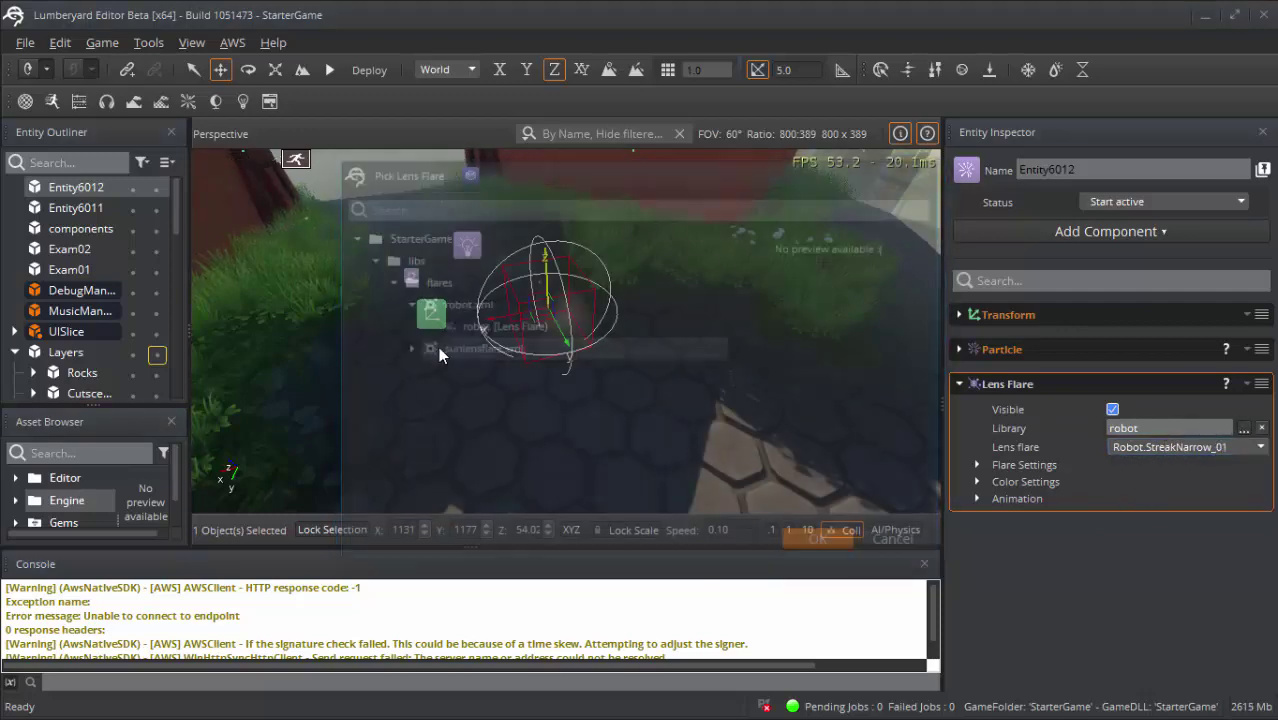
click(1131, 451)
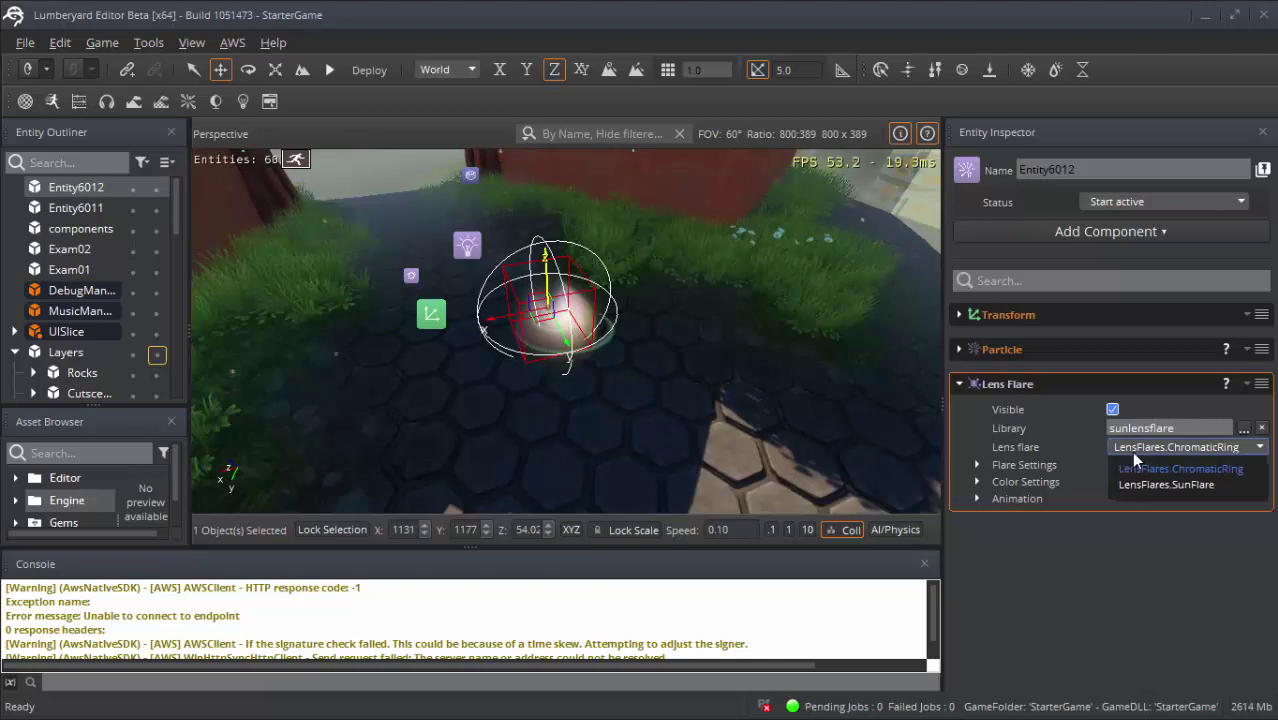
click(1116, 431)
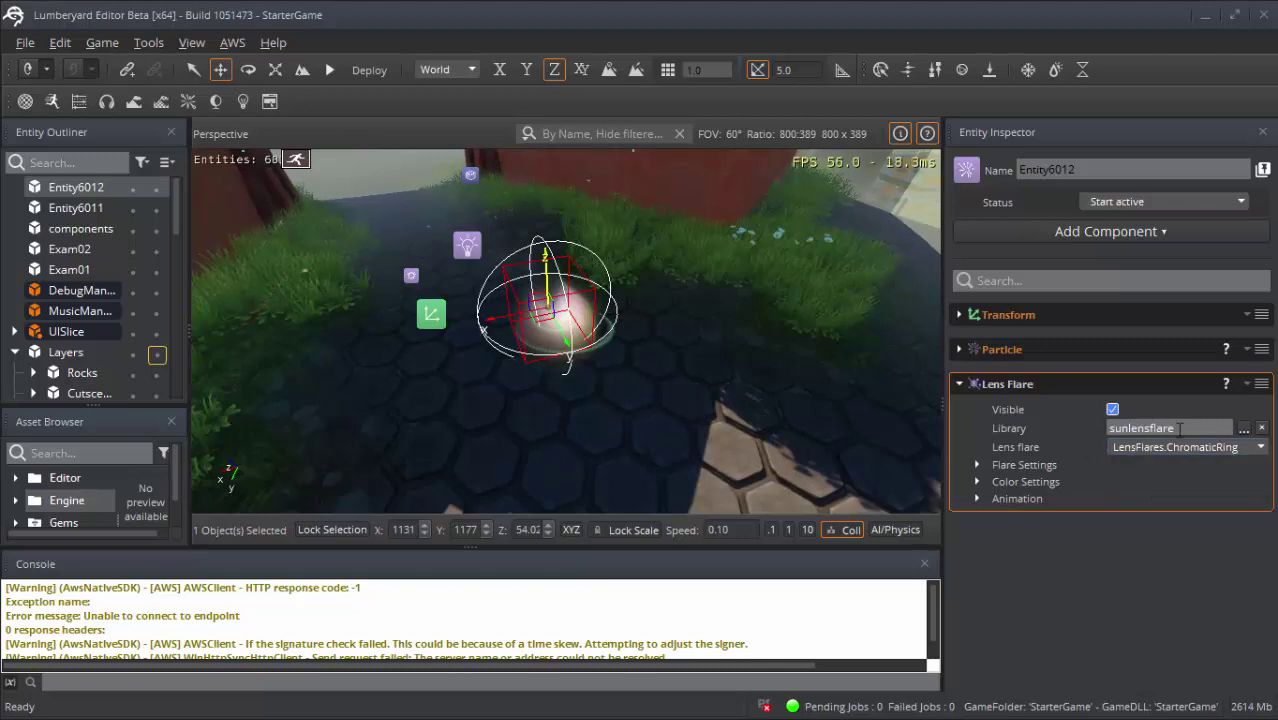
double_click(1116, 431)
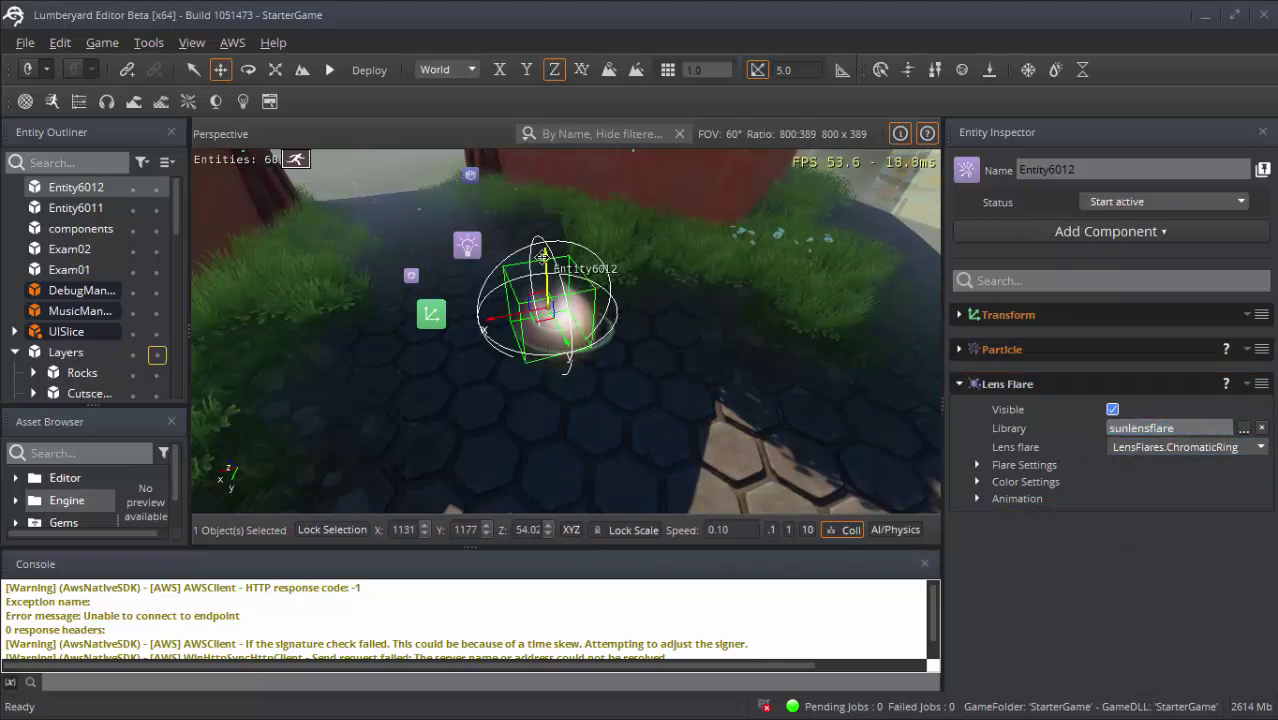
- Raise the flare entity to Z 55.78, collapse Lens Flare, and list addable components
mouse_move(542, 258)
mouse_down()
mouse_move(536, 174)
mouse_move(540, 340)
mouse_up()
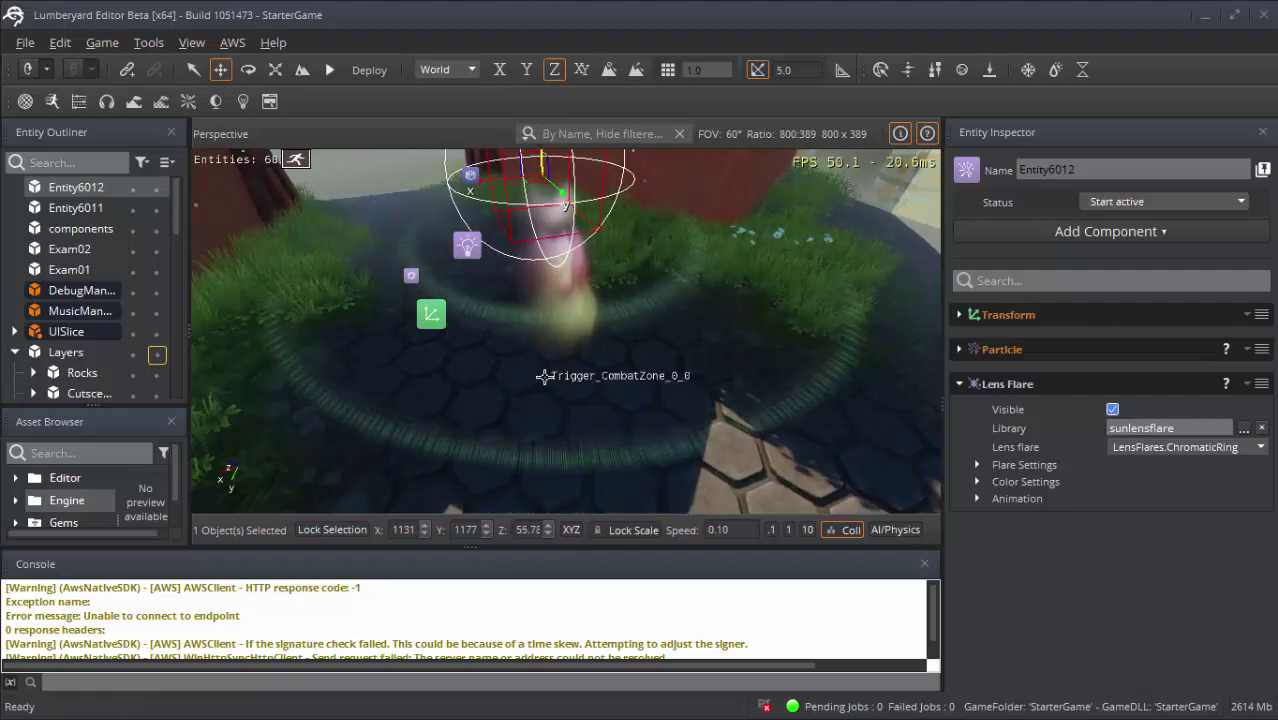
scroll(545, 380, up, 3)
scroll(545, 380, down, 6)
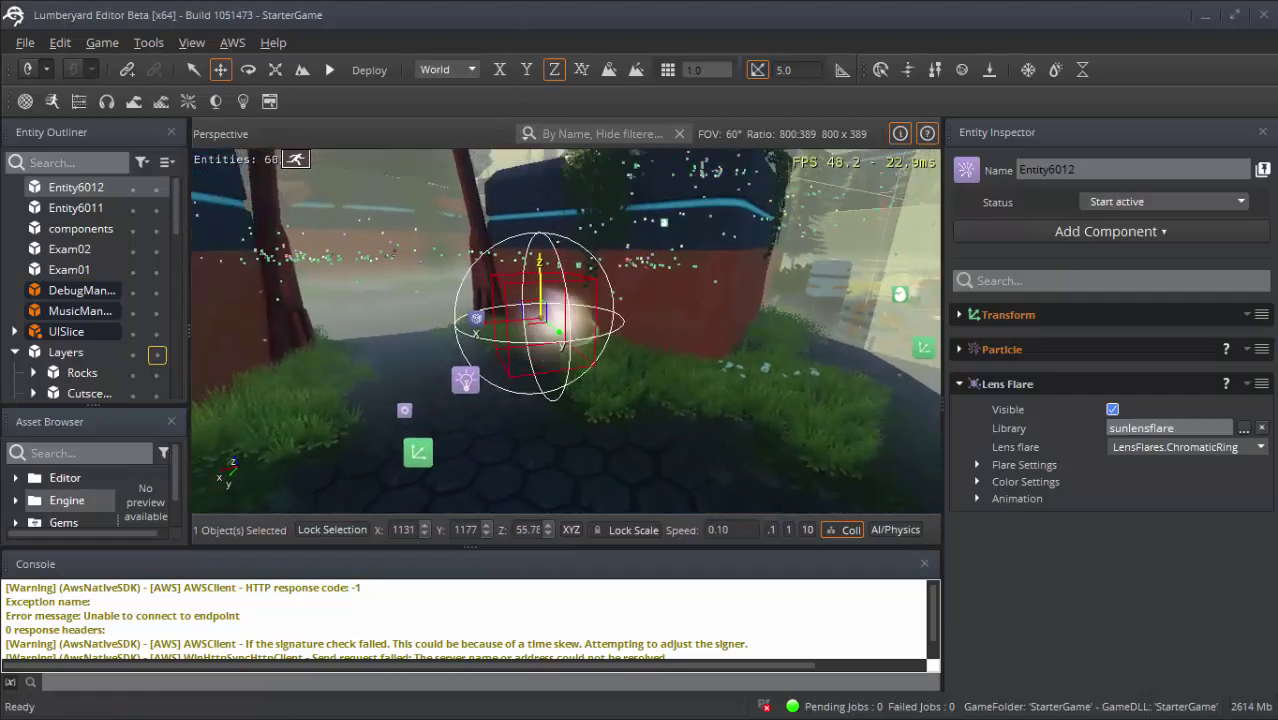
right_drag(565, 330, 150, 320)
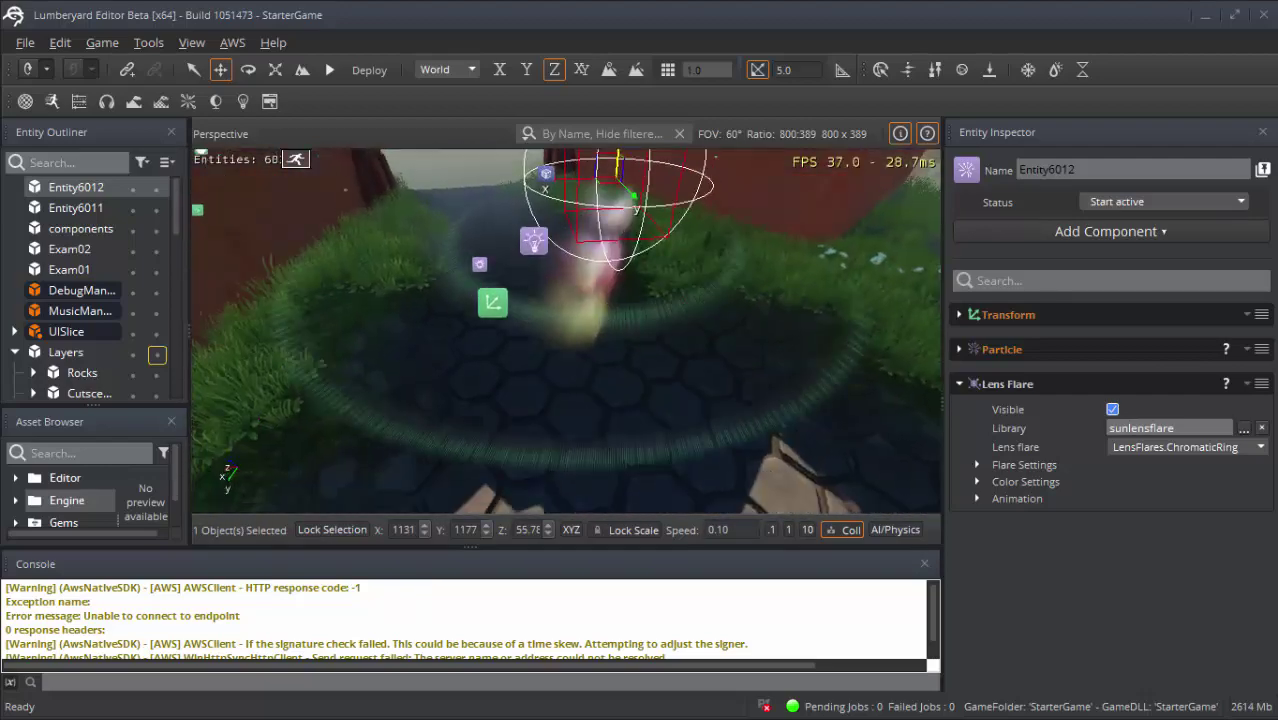
right_drag(565, 330, 1022, 428)
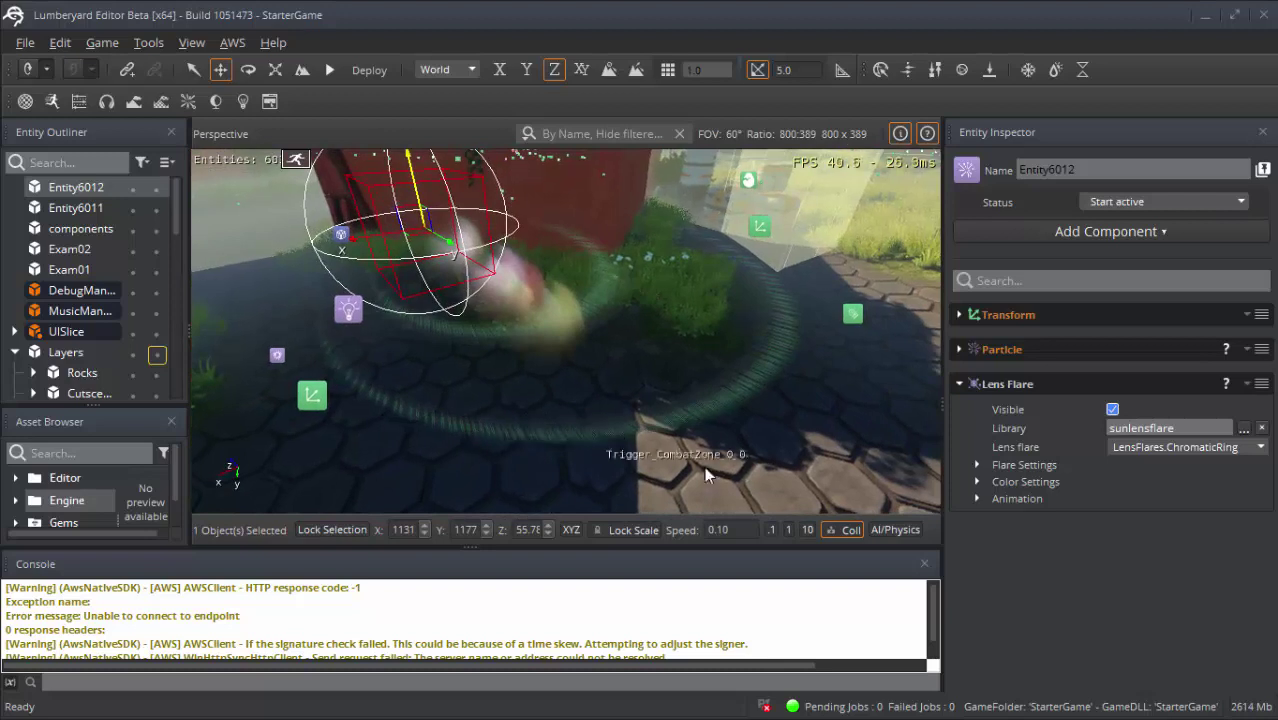
click(967, 381)
click(1047, 236)
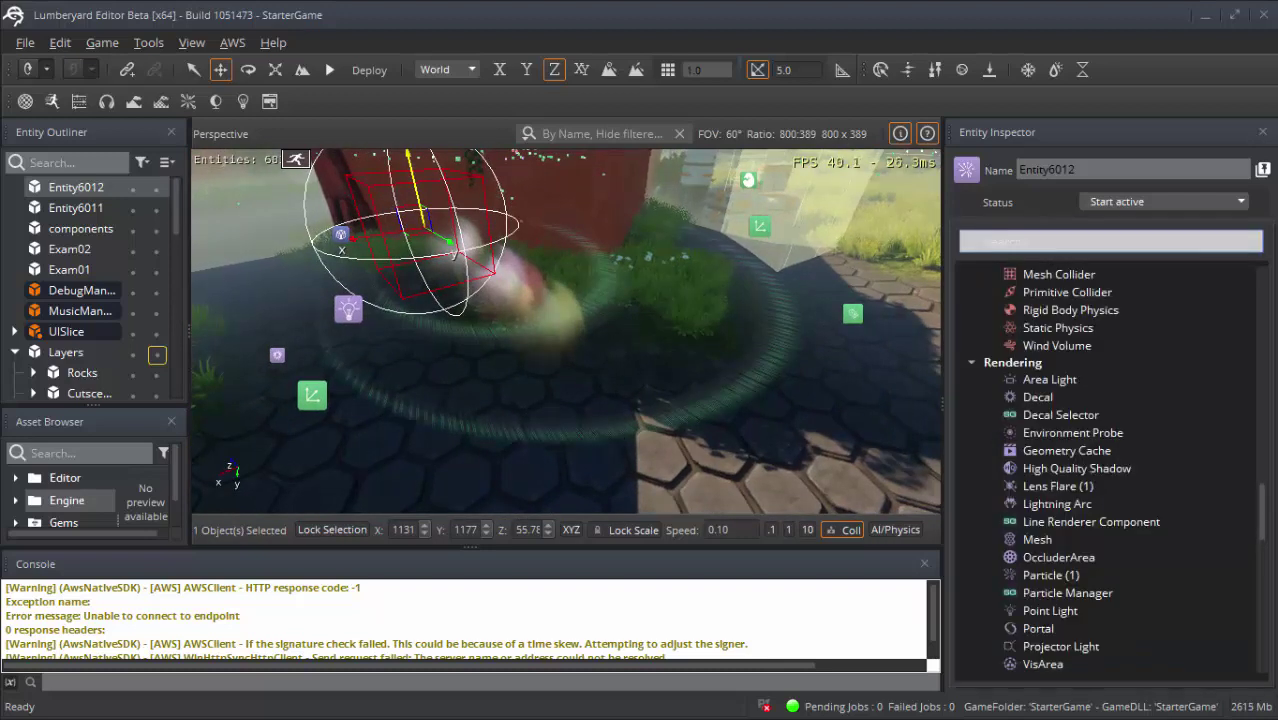
drag(1262, 520, 1262, 541)
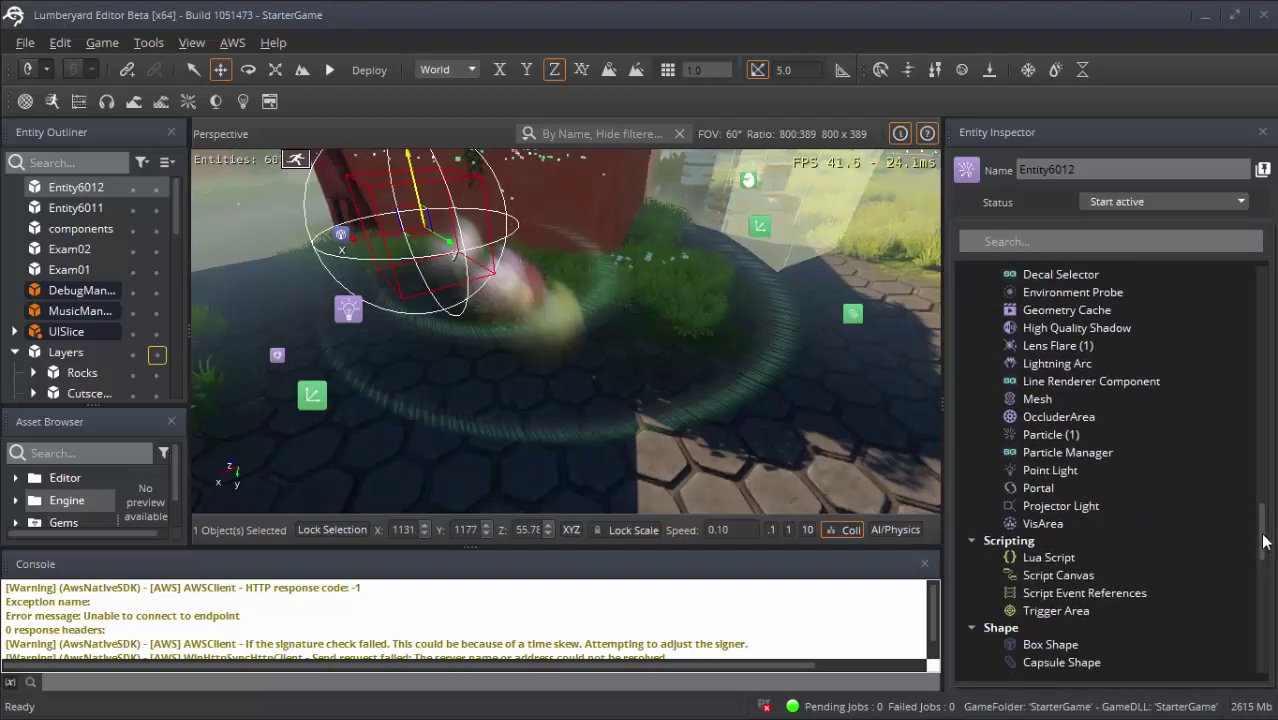
mouse_move(1262, 541)
mouse_down()
mouse_move(1263, 610)
mouse_move(1263, 553)
mouse_up()
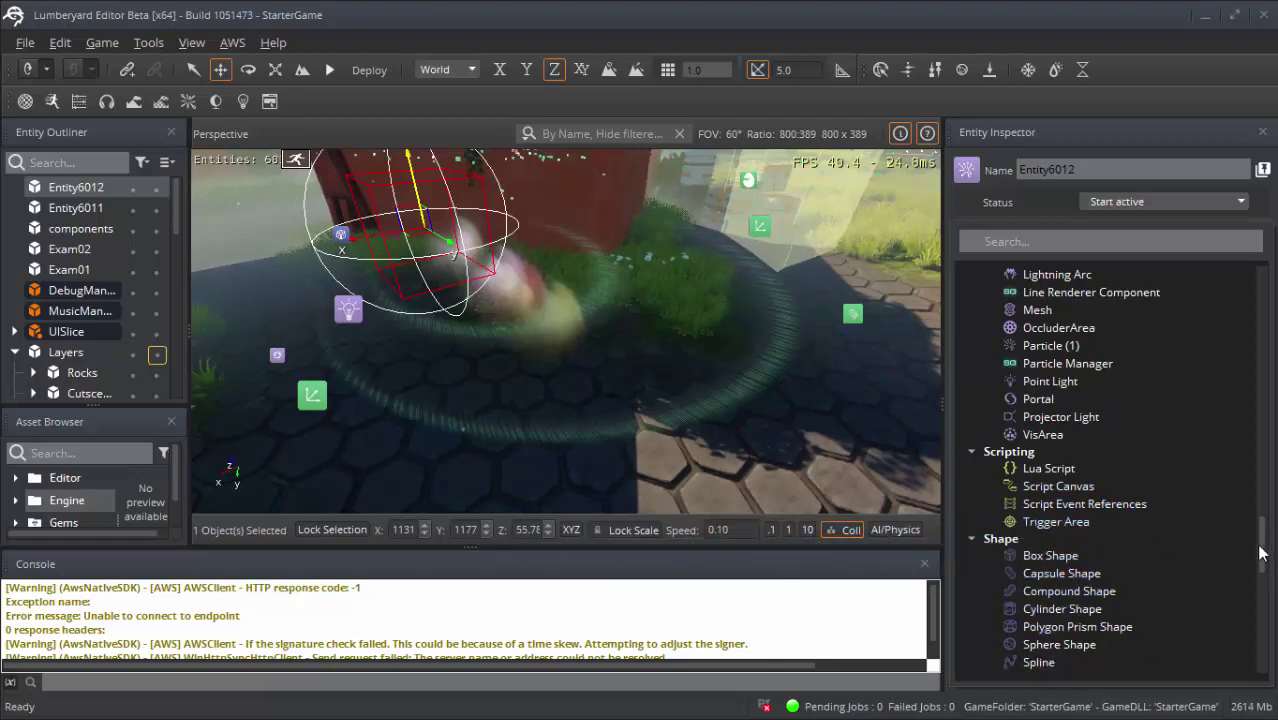
drag(1262, 549, 1264, 606)
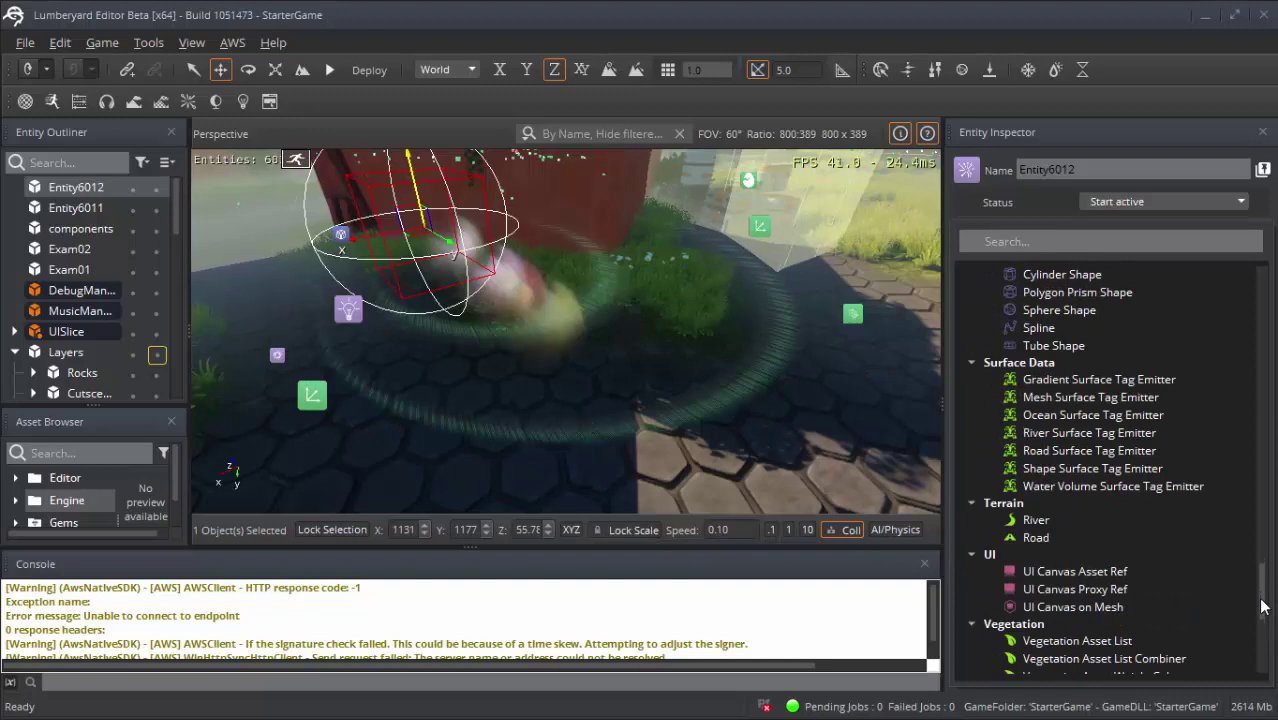
scroll(1048, 500, down, 1)
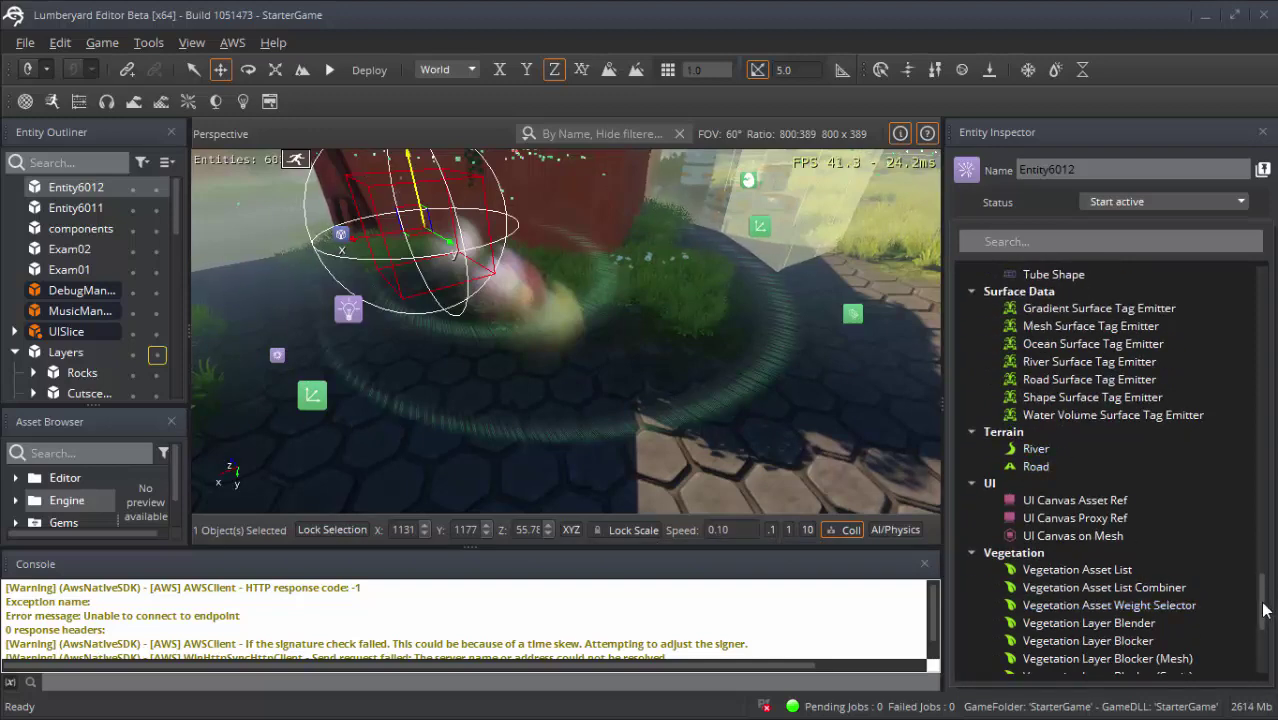
scroll(1270, 608, down, 3)
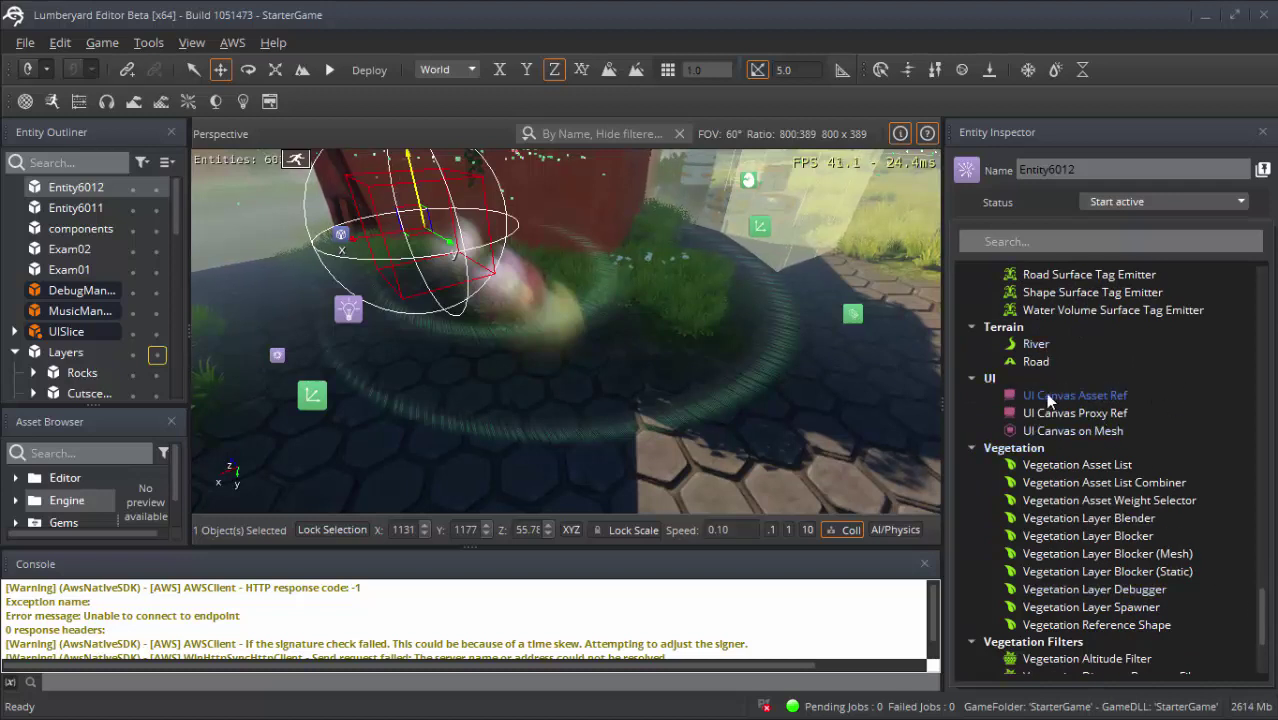
drag(1263, 620, 1263, 420)
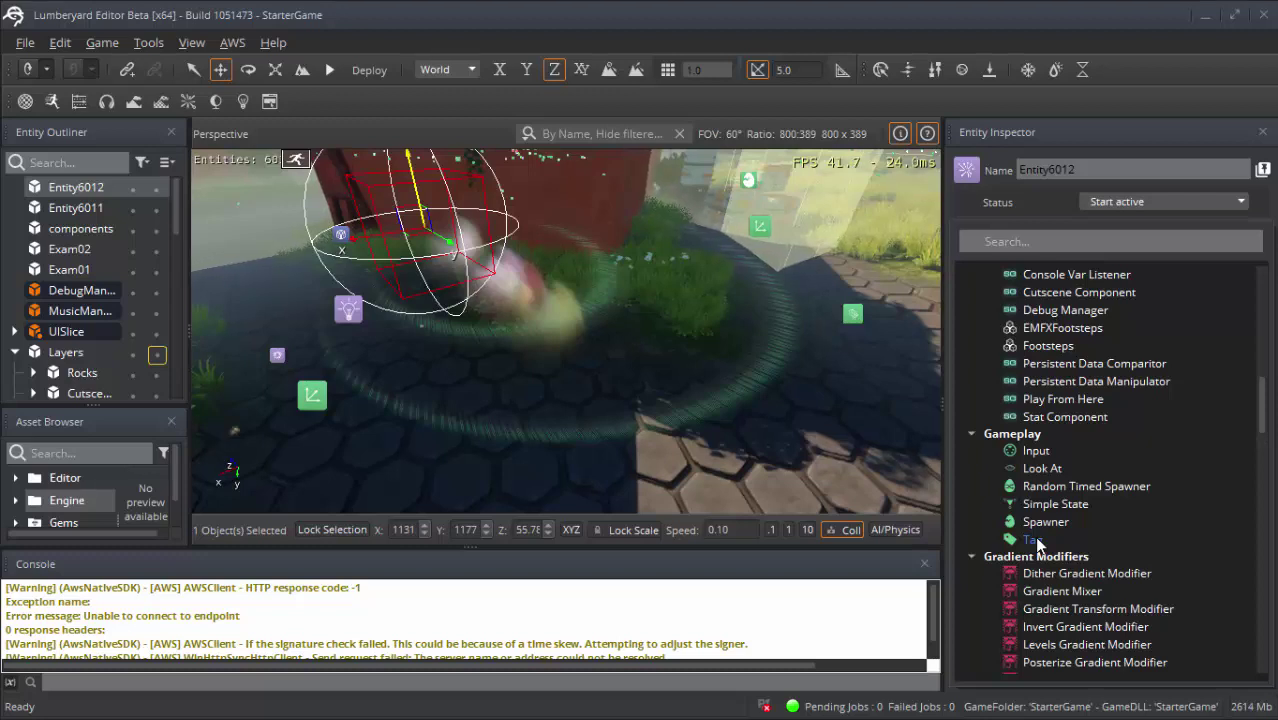
- Scroll the Add Component list back to the top and save the level with File > Save
scroll(1104, 410, up, 5)
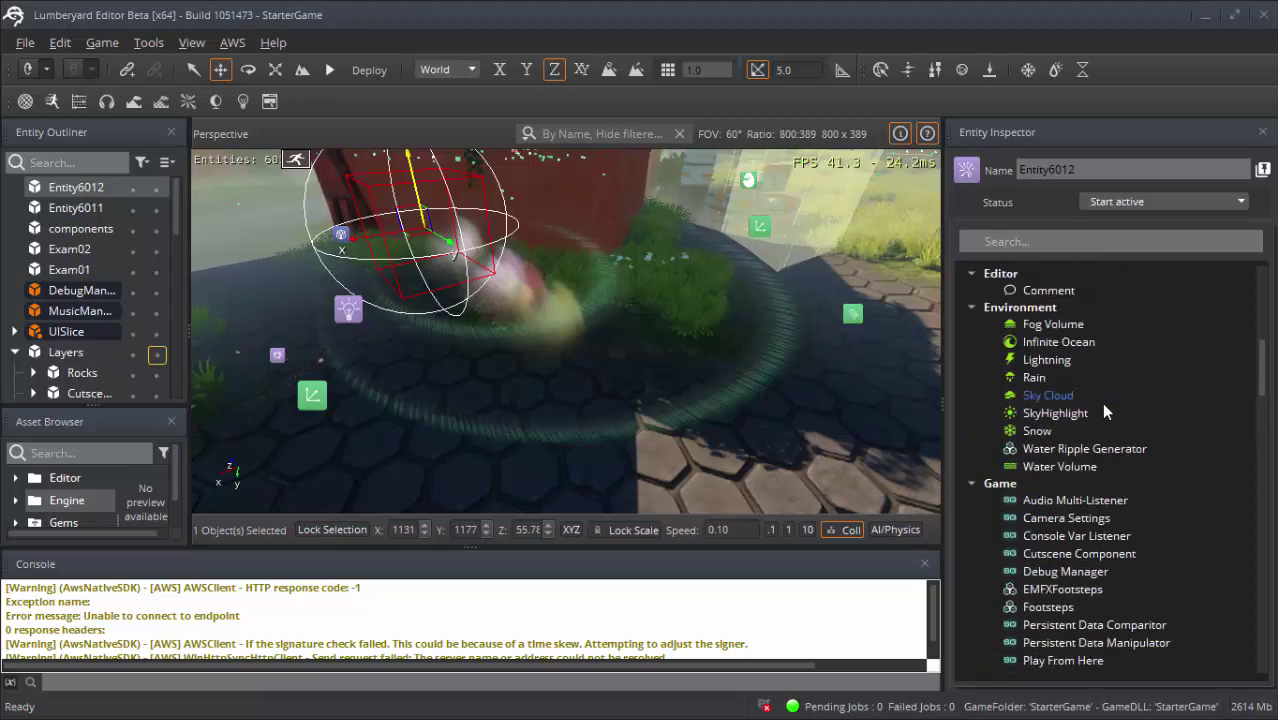
scroll(1103, 410, up, 3)
scroll(1103, 410, up, 2)
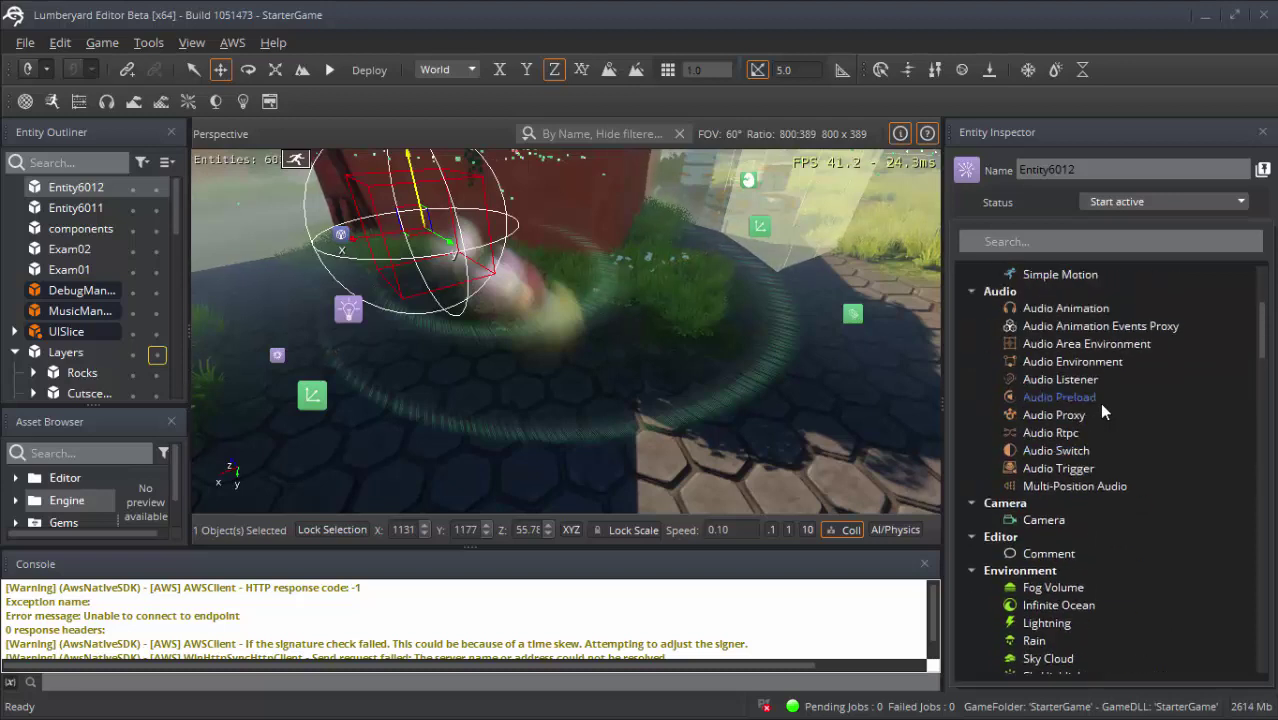
scroll(1101, 407, up, 3)
scroll(1101, 407, up, 1)
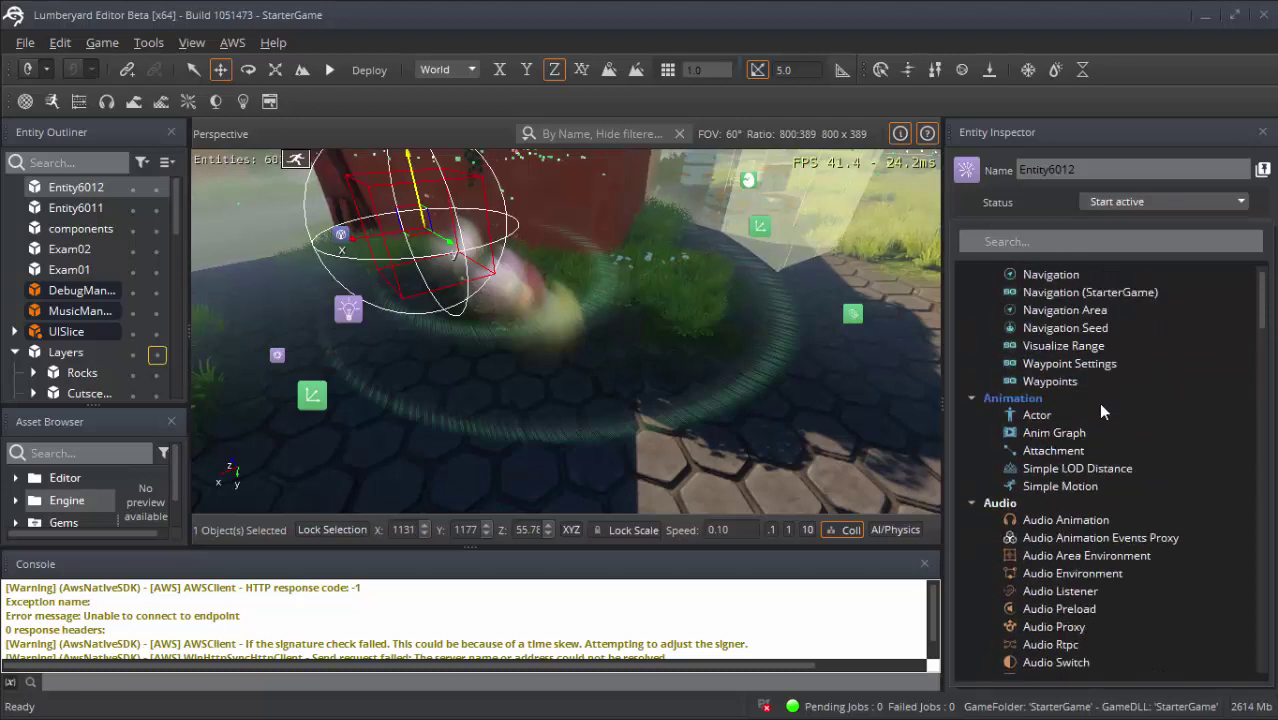
scroll(1101, 407, up, 1)
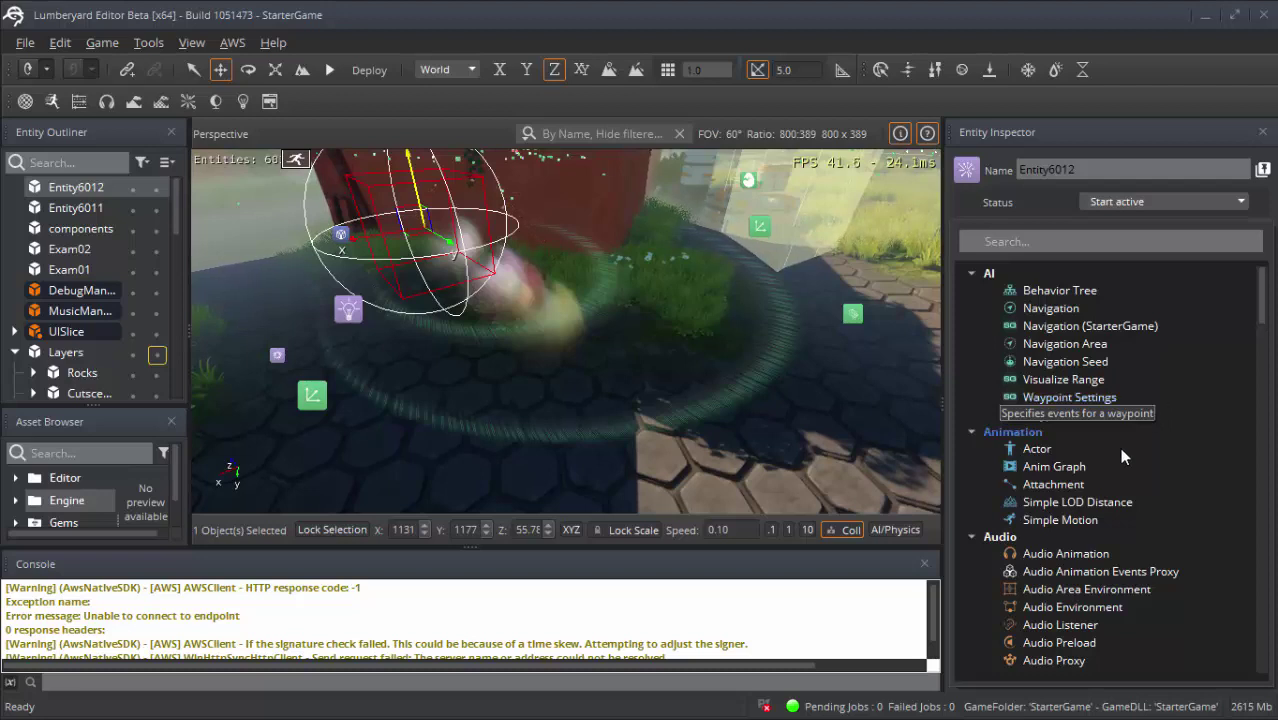
scroll(1070, 510, down, 2)
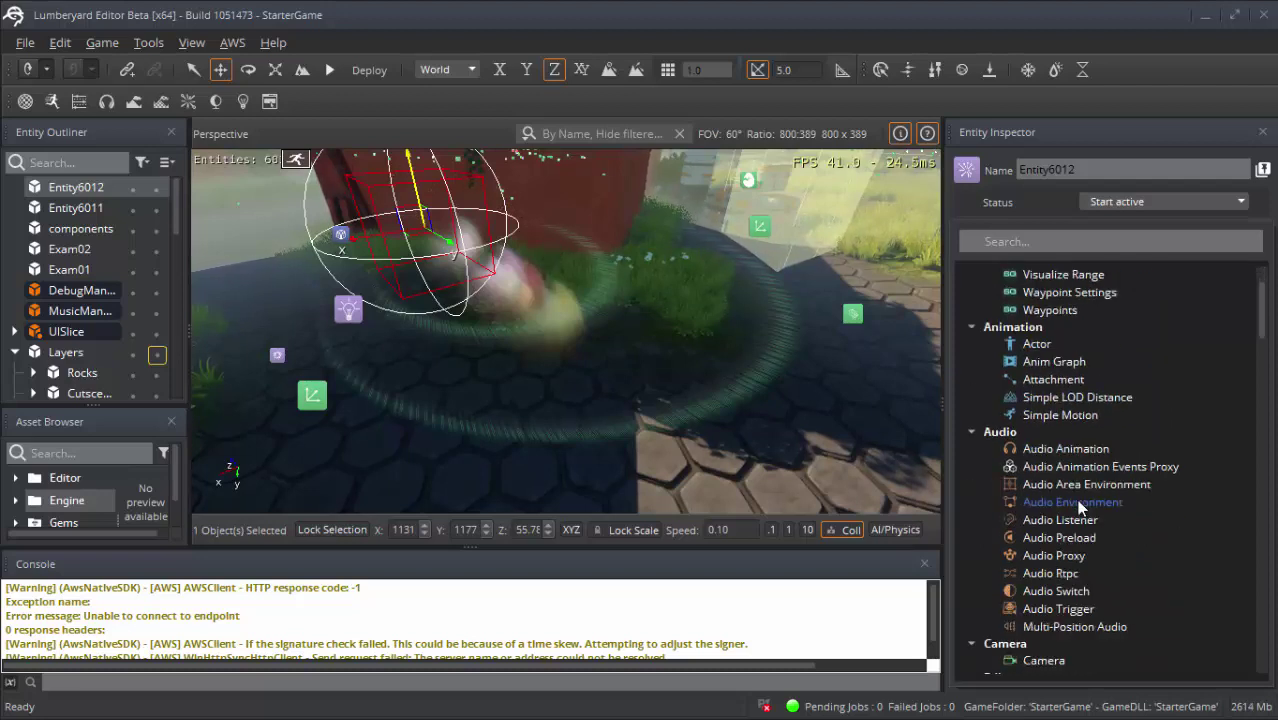
scroll(1065, 578, down, 2)
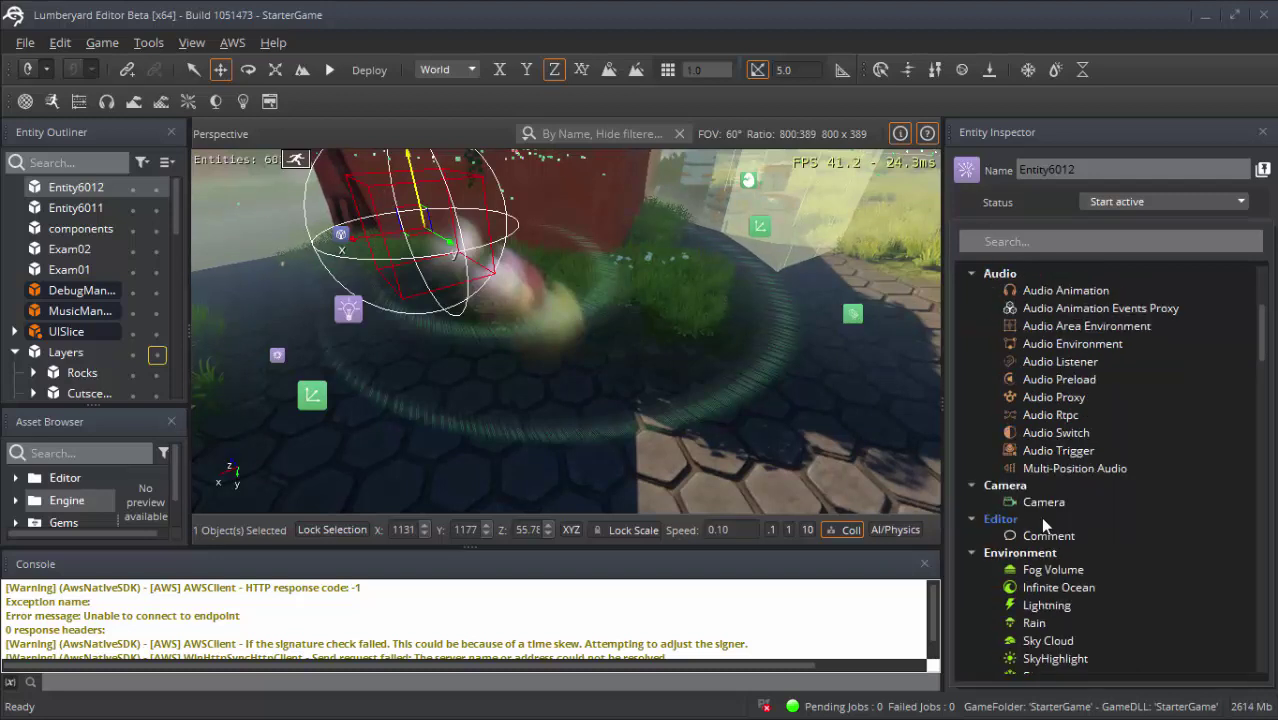
scroll(1043, 523, down, 2)
scroll(1043, 523, up, 2)
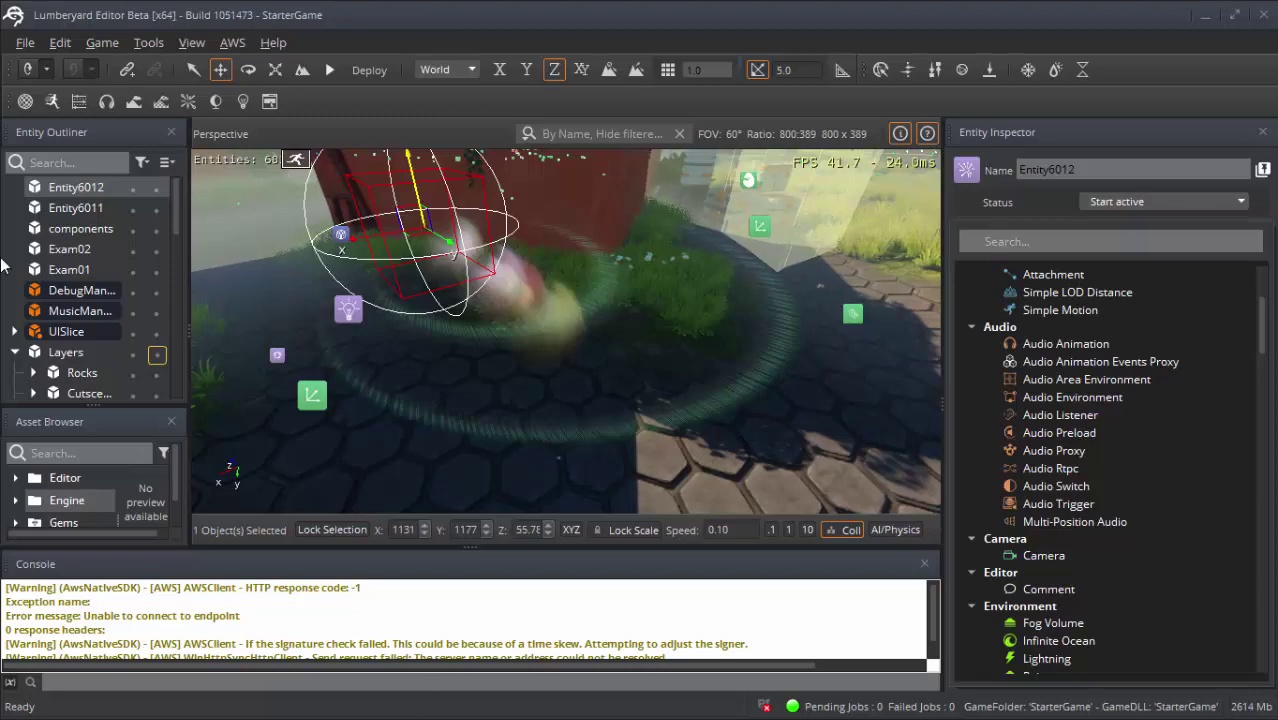
click(25, 46)
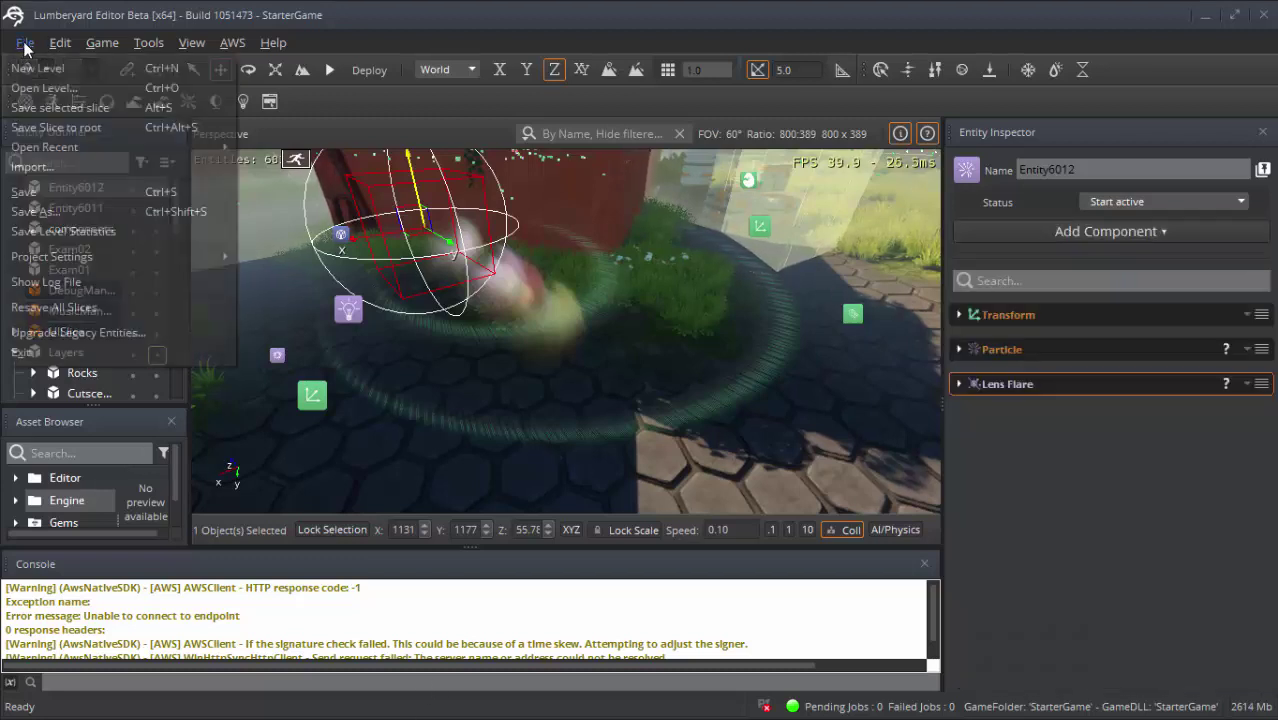
click(87, 192)
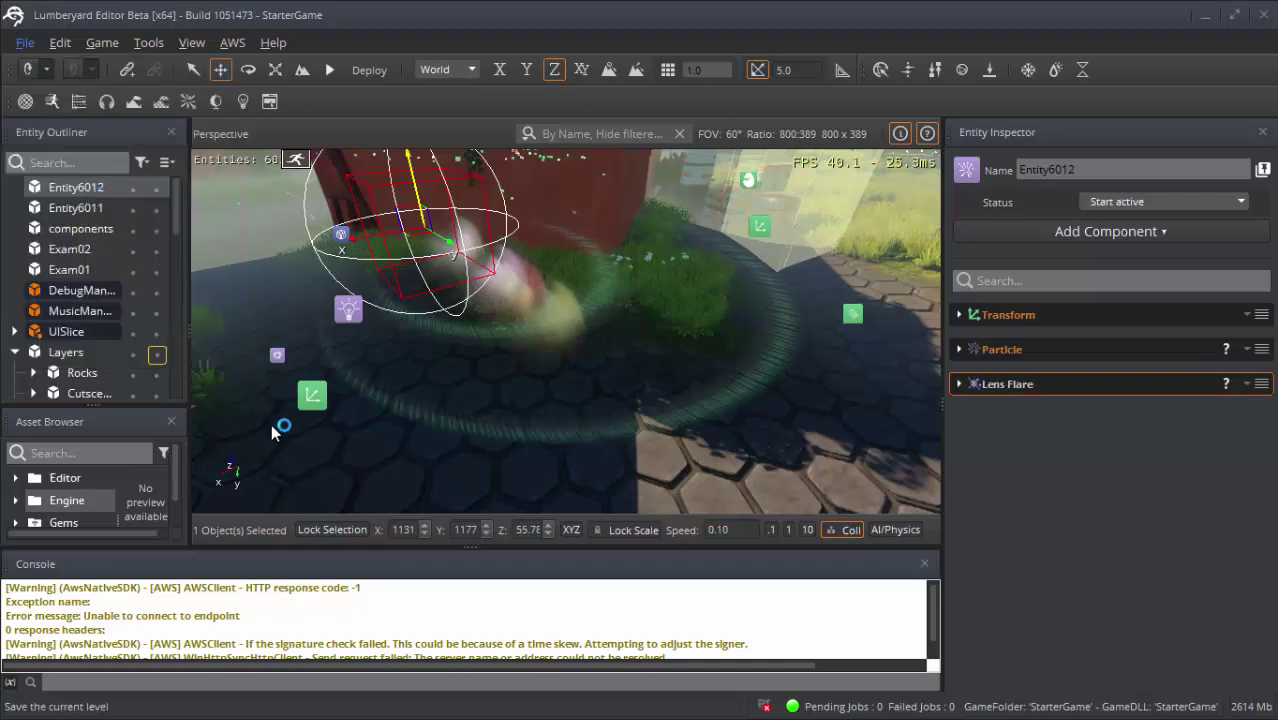